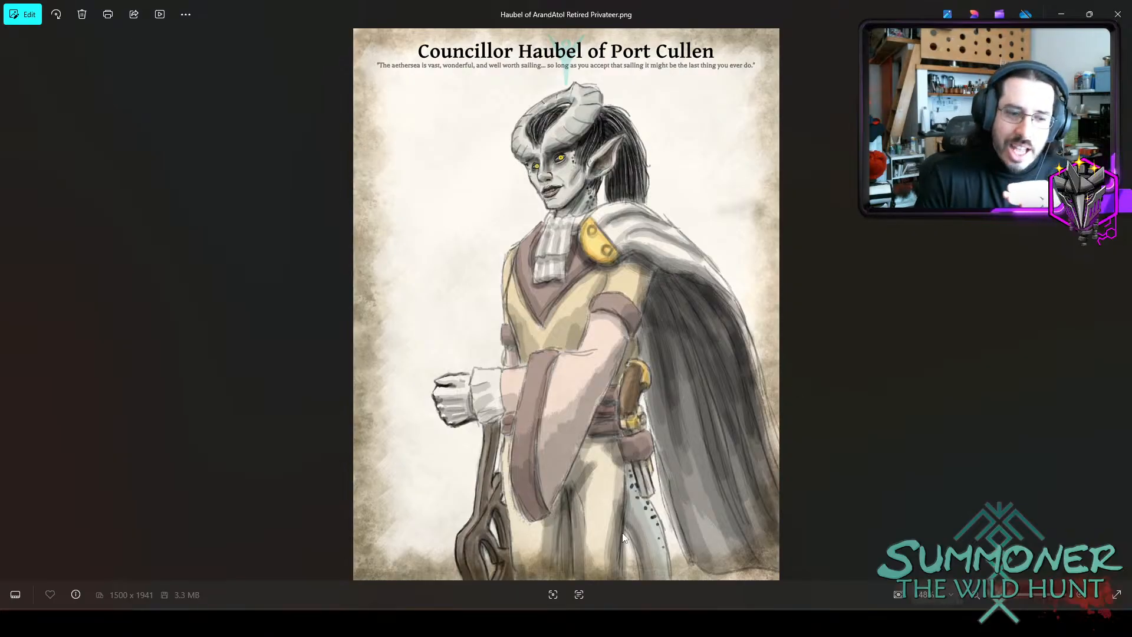
Browse the goblin artwork, comparing the Atanrian player species concept art with the neighbouring goblin character images.
mouse_move(833, 592)
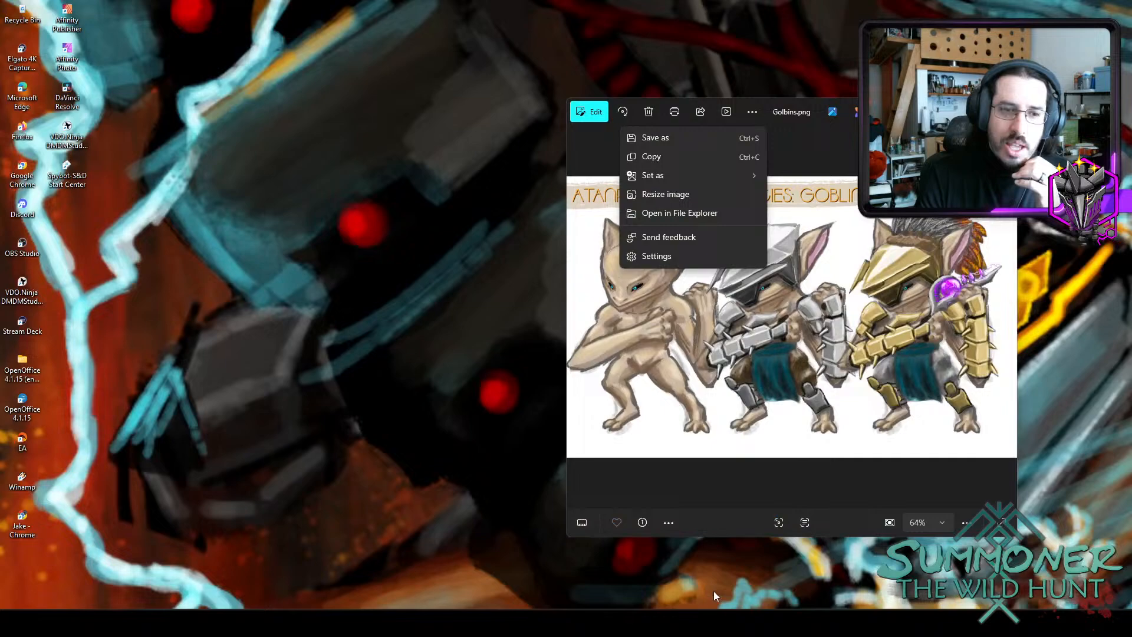
left_click(716, 587)
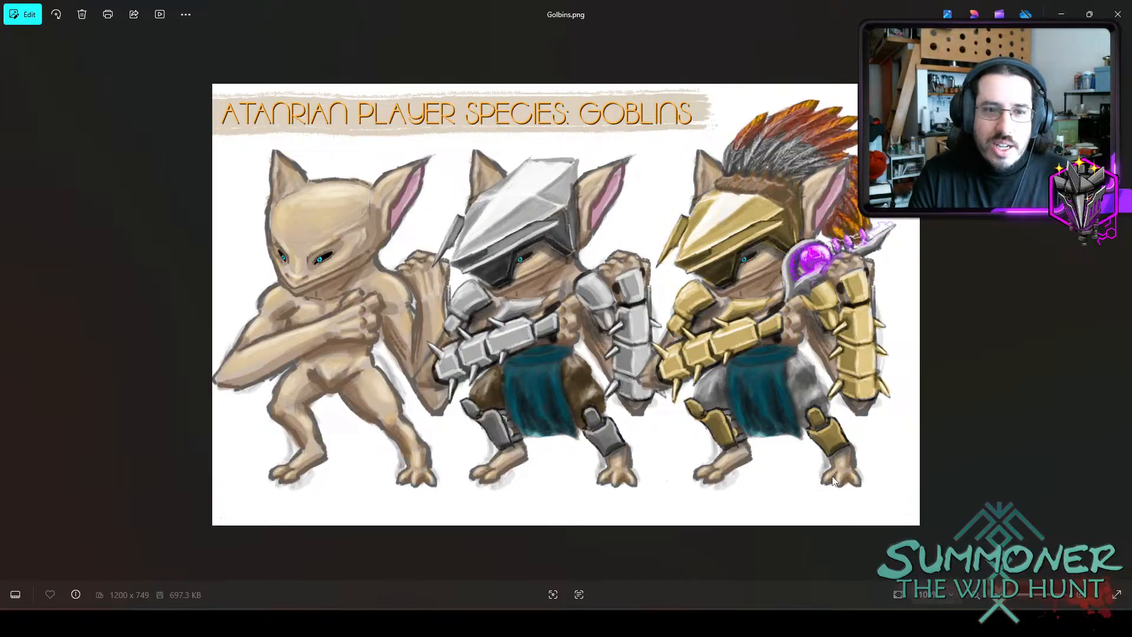
key("Right")
key("Left")
key("Right")
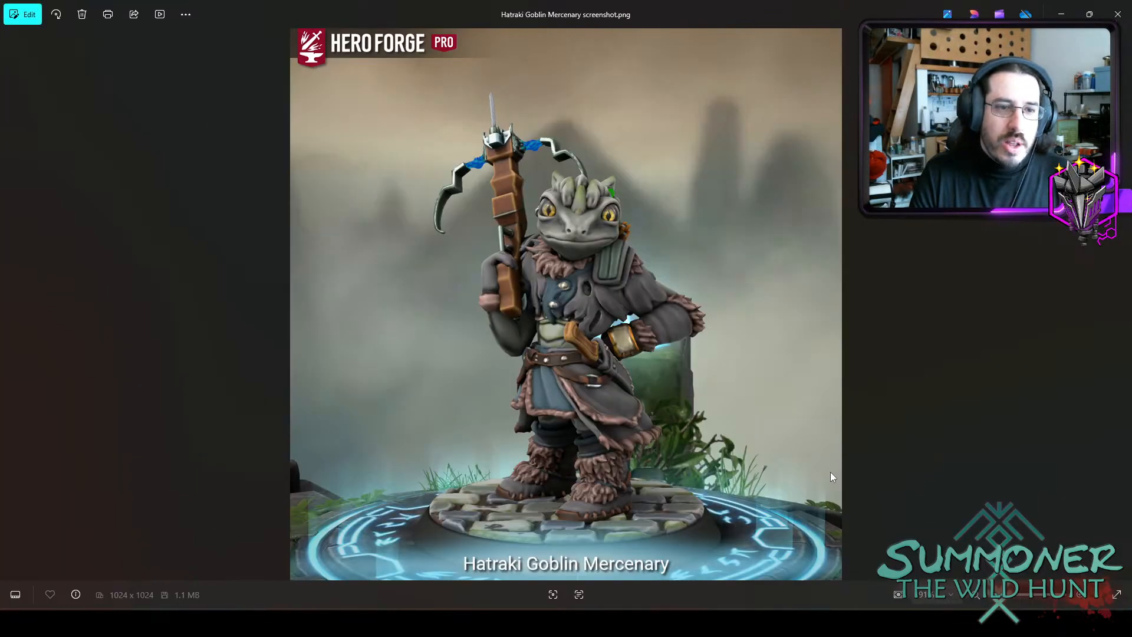
key("Left")
key("Left")
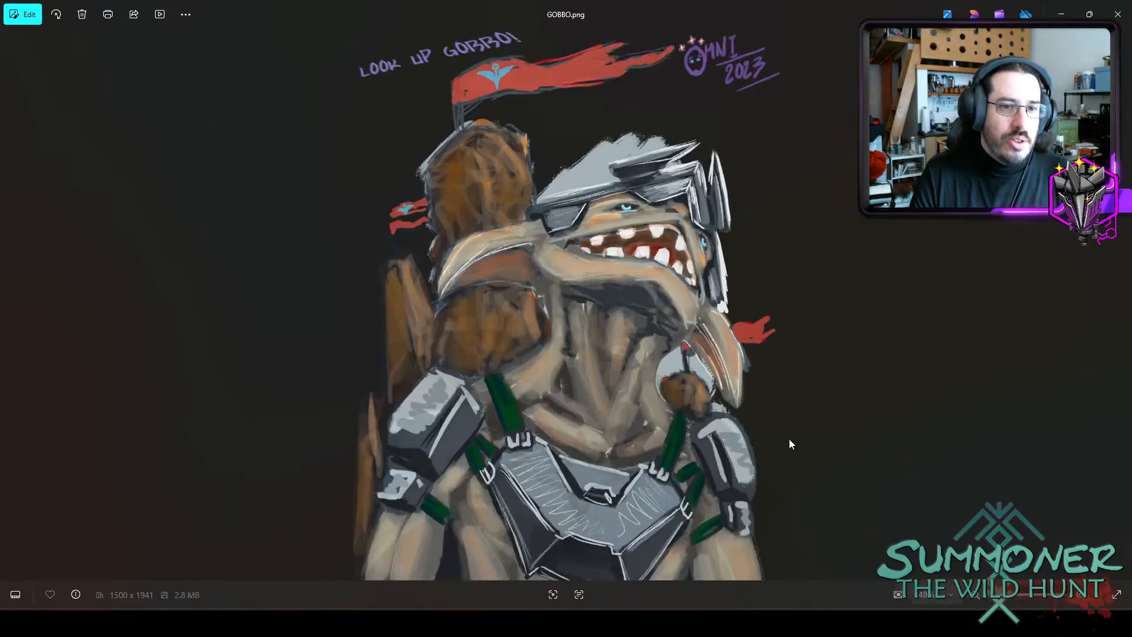
key("Left")
key("Right")
View the Councillor Haubel portrait and the Councillor Kal, Ironclaw Chief portrait.
key("Left")
key("Left")
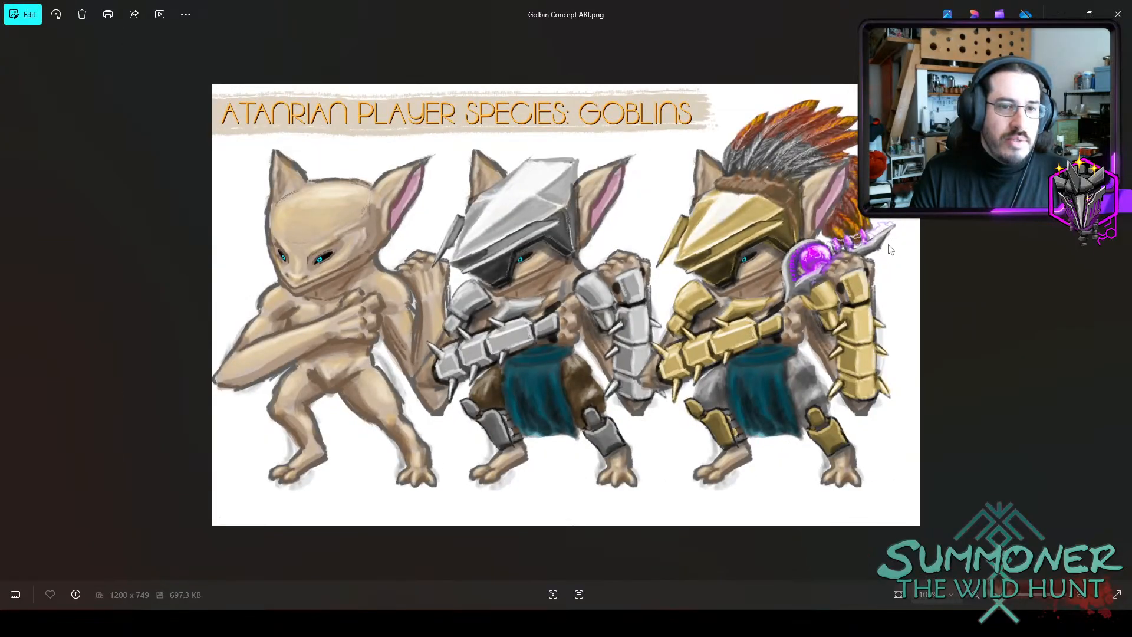
key("Left")
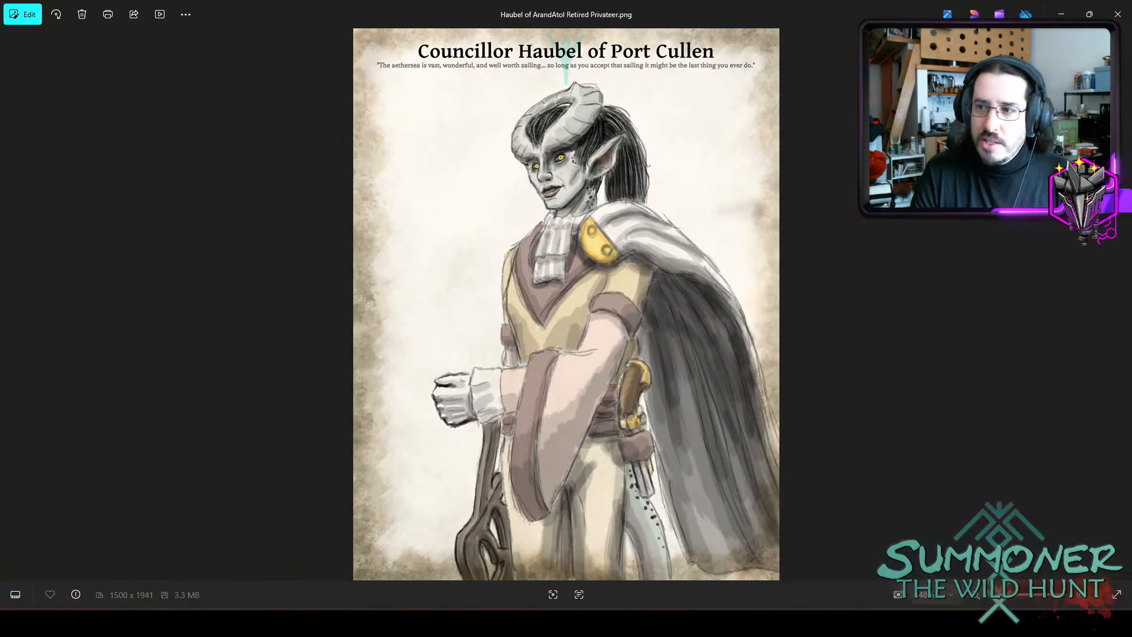
key("Left")
key("Left")
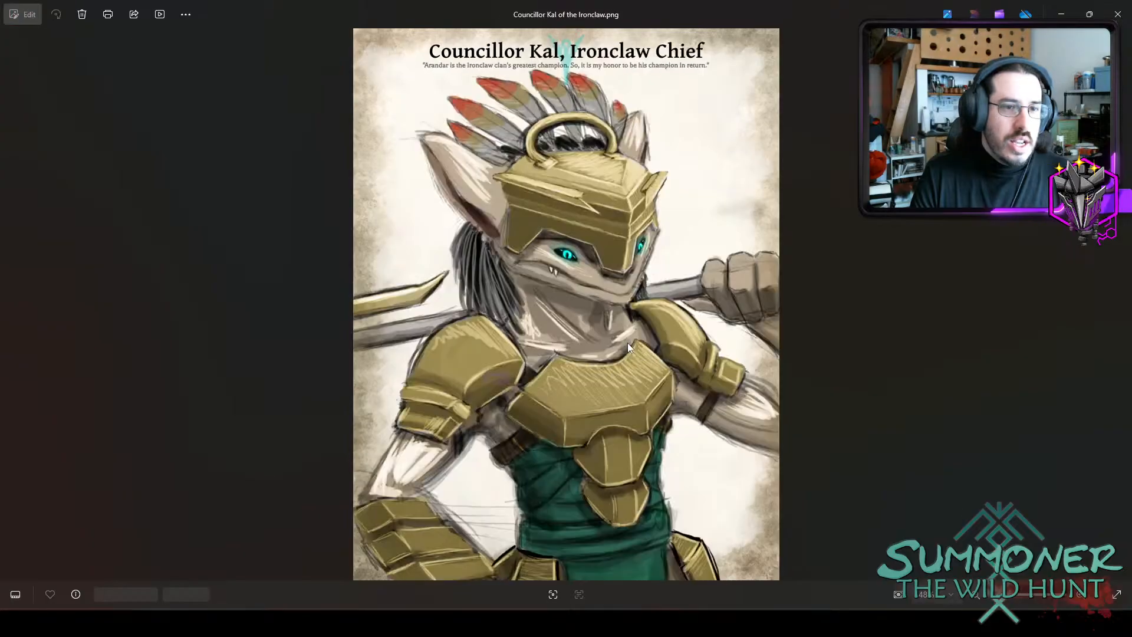
key("Left")
key("Right")
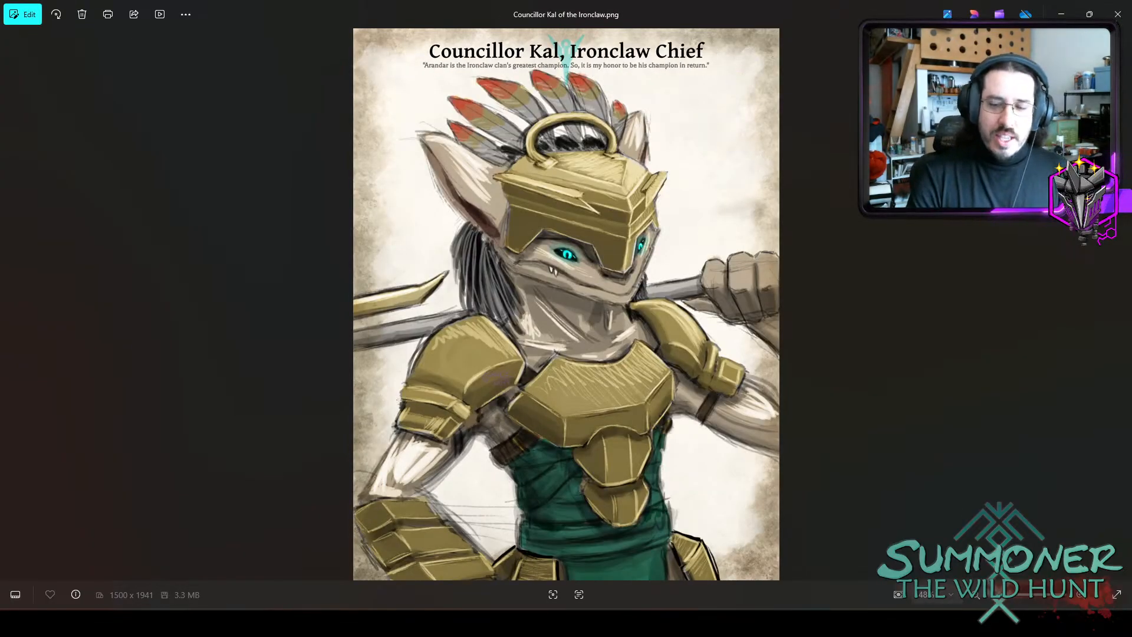
Switch to Affinity Photo and ready the 64 Acrylics brush on the unnamed pixel layer above Yellowing in the parchment group.
key("alt+Tab")
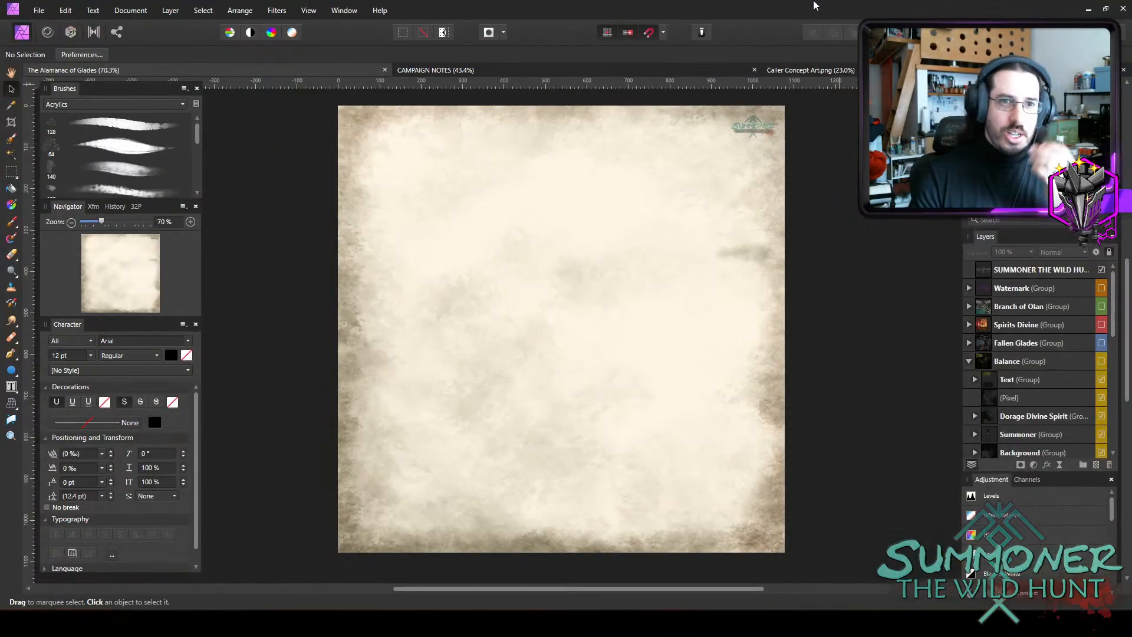
scroll(1008, 389, "down", 5)
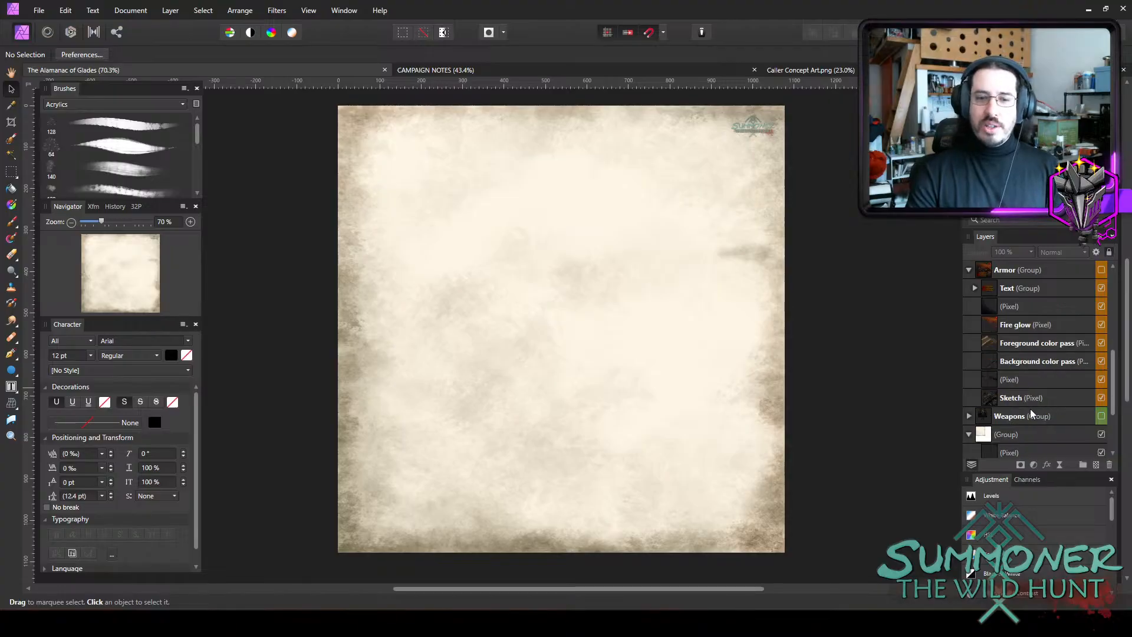
scroll(1029, 406, "down", 3)
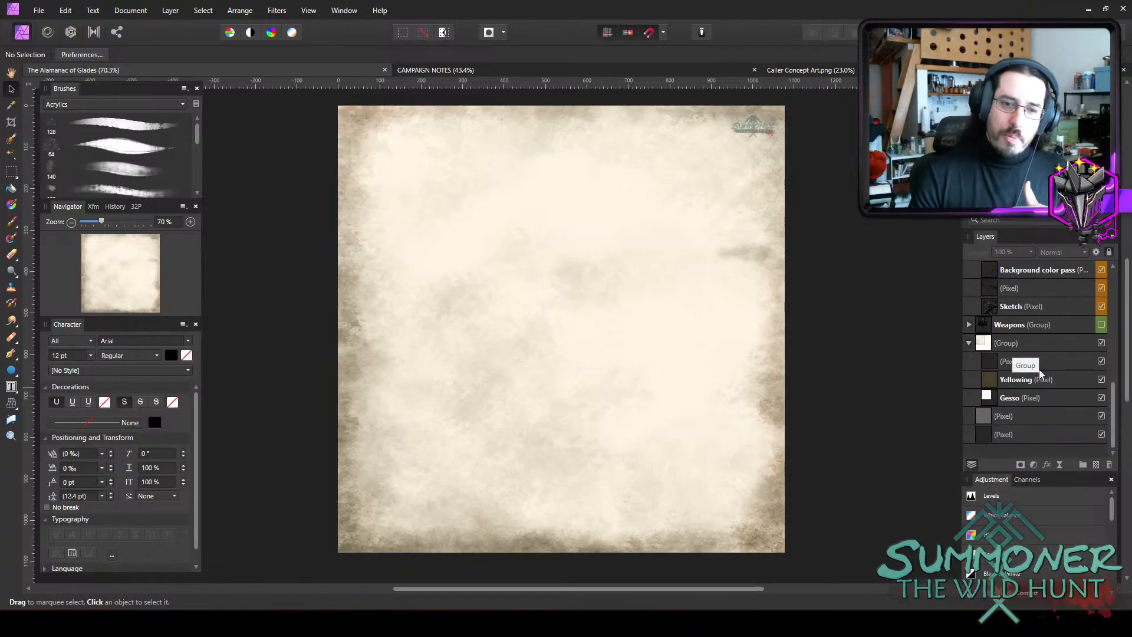
left_click(1040, 370)
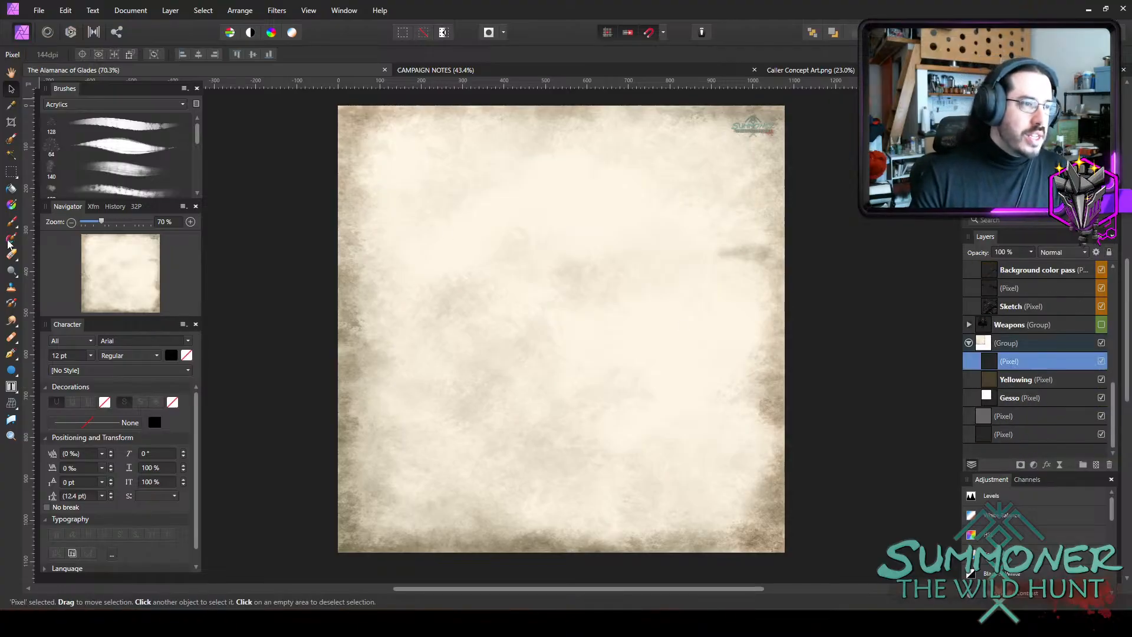
key("b")
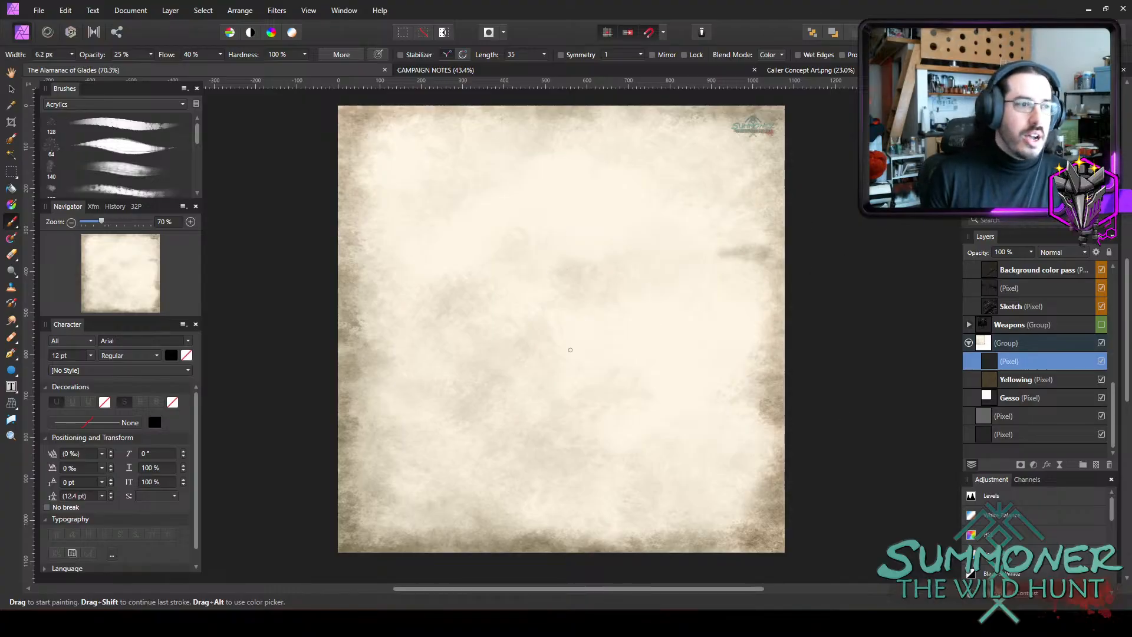
left_click(156, 150)
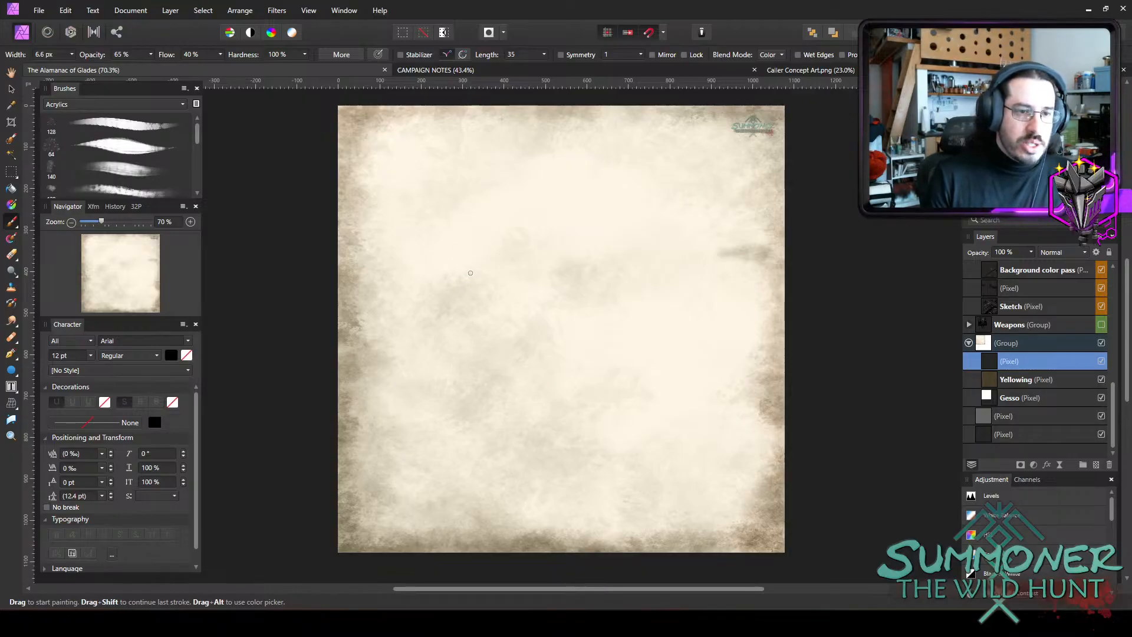
Sketch a curved hip line with a rounded joint at each end near the middle of the parchment.
left_click_drag(480, 335, 499, 366)
mouse_move(475, 315)
left_mouse_down()
mouse_move(516, 370)
mouse_move(531, 355)
left_mouse_up()
mouse_move(466, 298)
left_mouse_down()
mouse_move(570, 260)
mouse_move(592, 262)
mouse_move(618, 304)
left_mouse_up()
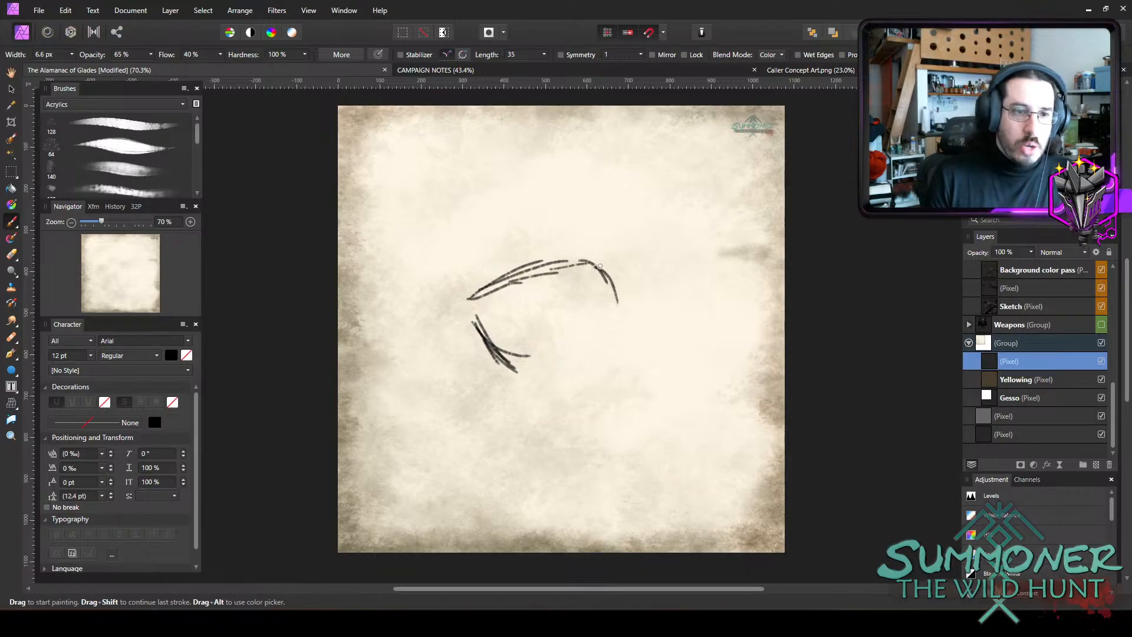
left_click_drag(599, 266, 620, 312)
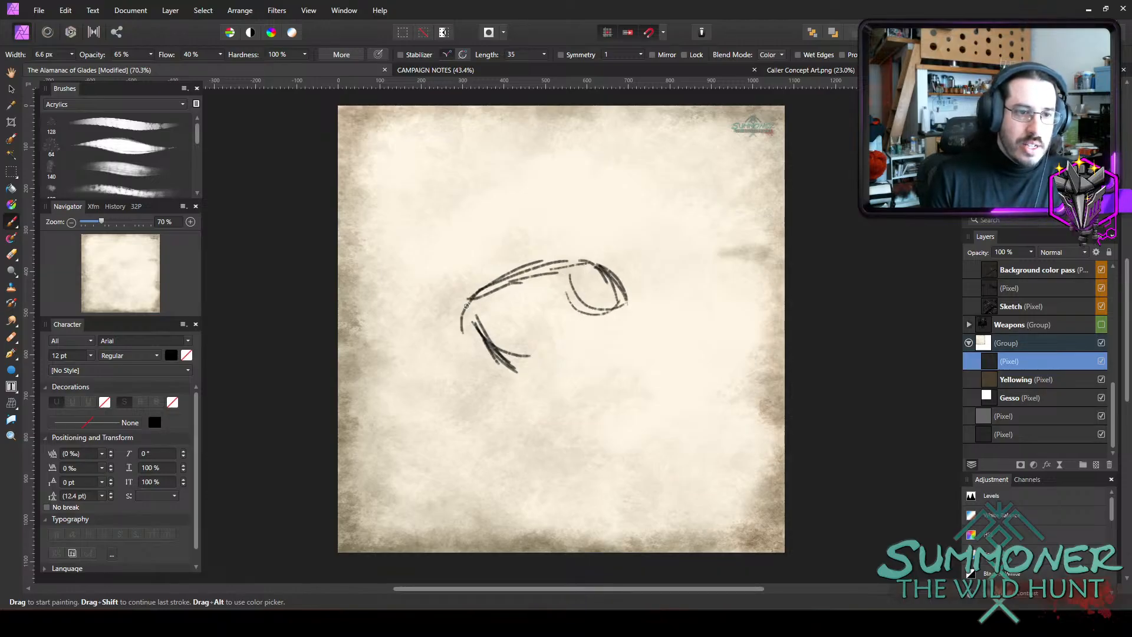
mouse_move(466, 306)
left_mouse_down()
mouse_move(454, 346)
mouse_move(482, 351)
mouse_move(463, 348)
left_mouse_up()
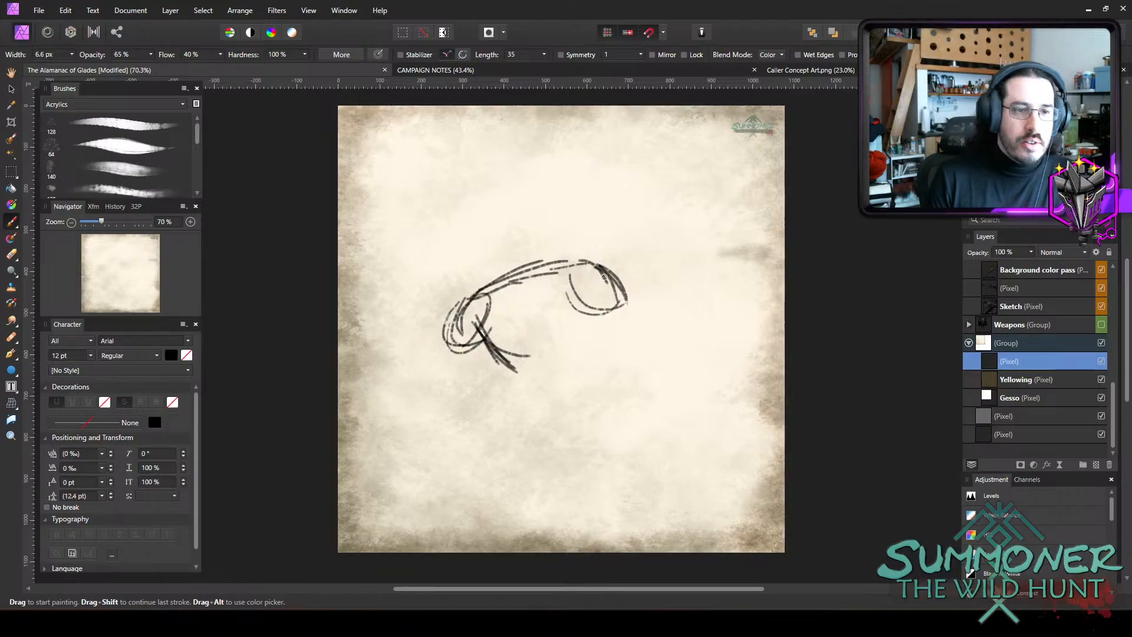
Reinforce the right hip joint and sketch the right leg's guide lines with a knee circle and a blocky foot.
mouse_move(604, 277)
left_mouse_down()
mouse_move(573, 262)
mouse_move(618, 277)
mouse_move(627, 310)
left_mouse_up()
mouse_move(585, 255)
left_mouse_down()
mouse_move(626, 270)
mouse_move(609, 298)
mouse_move(626, 305)
mouse_move(622, 255)
mouse_move(663, 360)
left_mouse_up()
left_click_drag(607, 289, 698, 389)
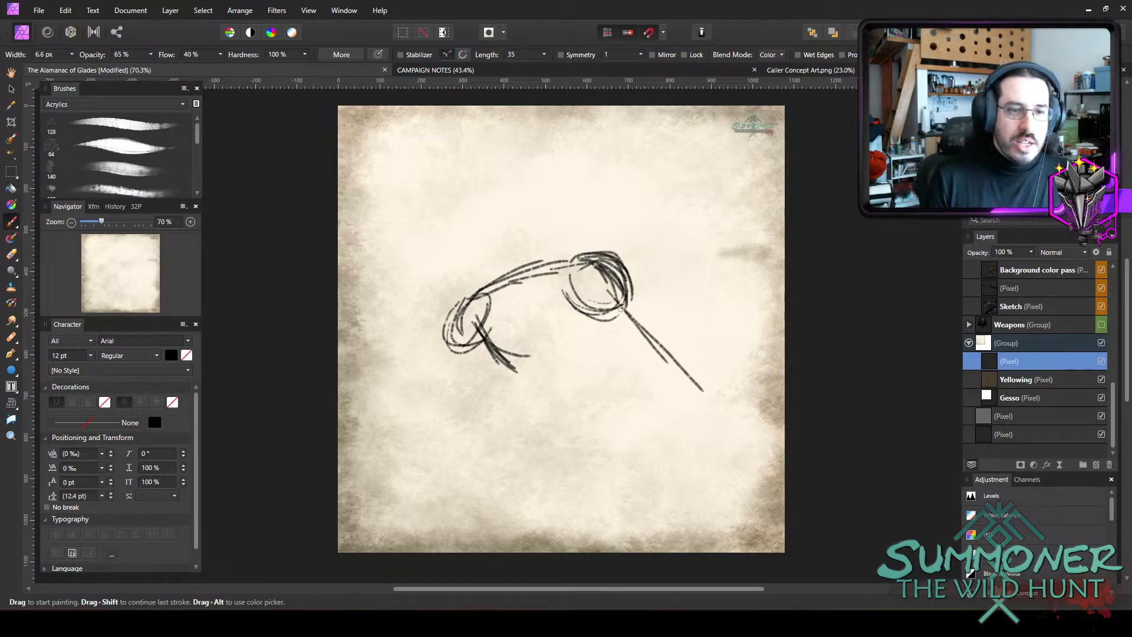
mouse_move(622, 310)
left_mouse_down()
mouse_move(703, 388)
mouse_move(635, 444)
left_mouse_up()
left_click_drag(689, 375, 586, 493)
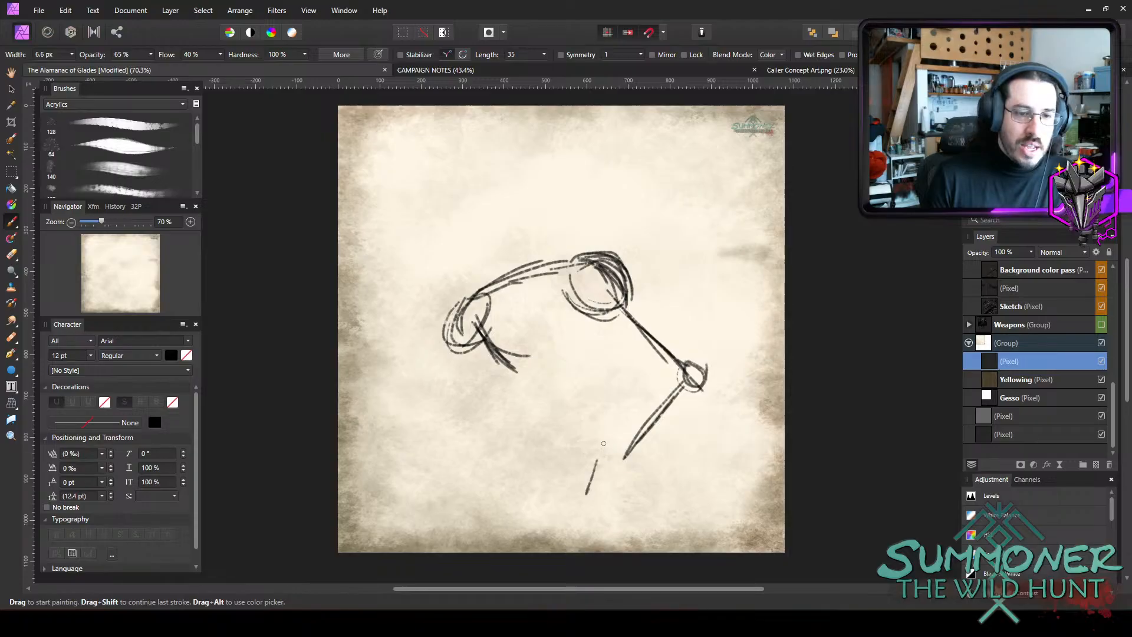
mouse_move(602, 445)
left_mouse_down()
mouse_move(586, 496)
mouse_move(653, 498)
left_mouse_up()
left_click_drag(632, 459, 661, 500)
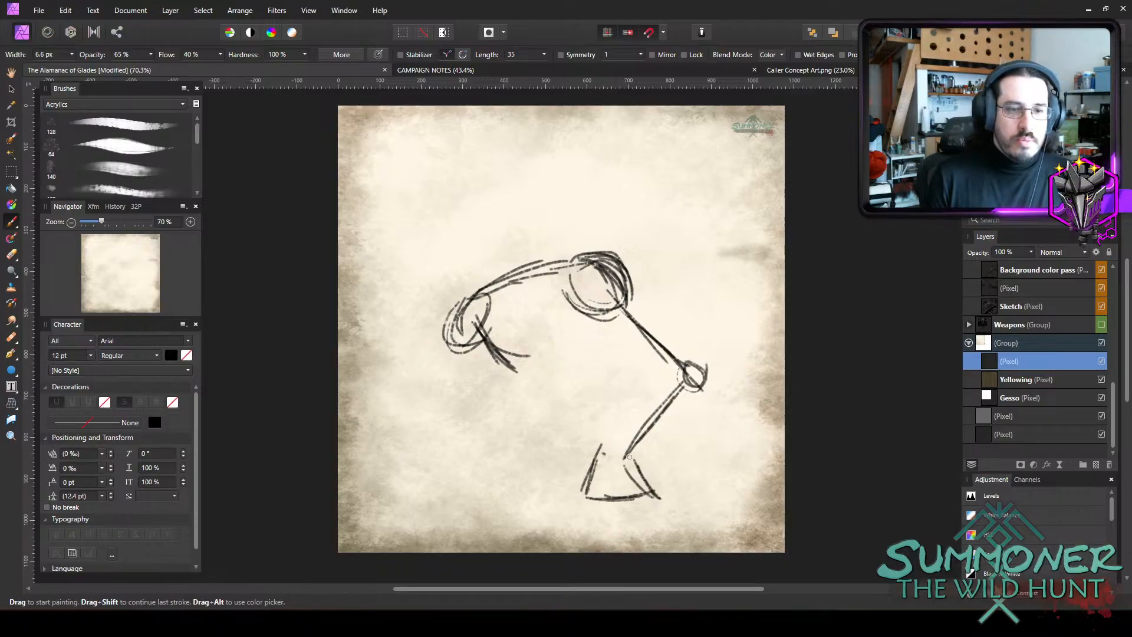
mouse_move(600, 445)
left_mouse_down()
mouse_move(661, 477)
mouse_move(632, 496)
mouse_move(576, 484)
mouse_move(589, 498)
left_mouse_up()
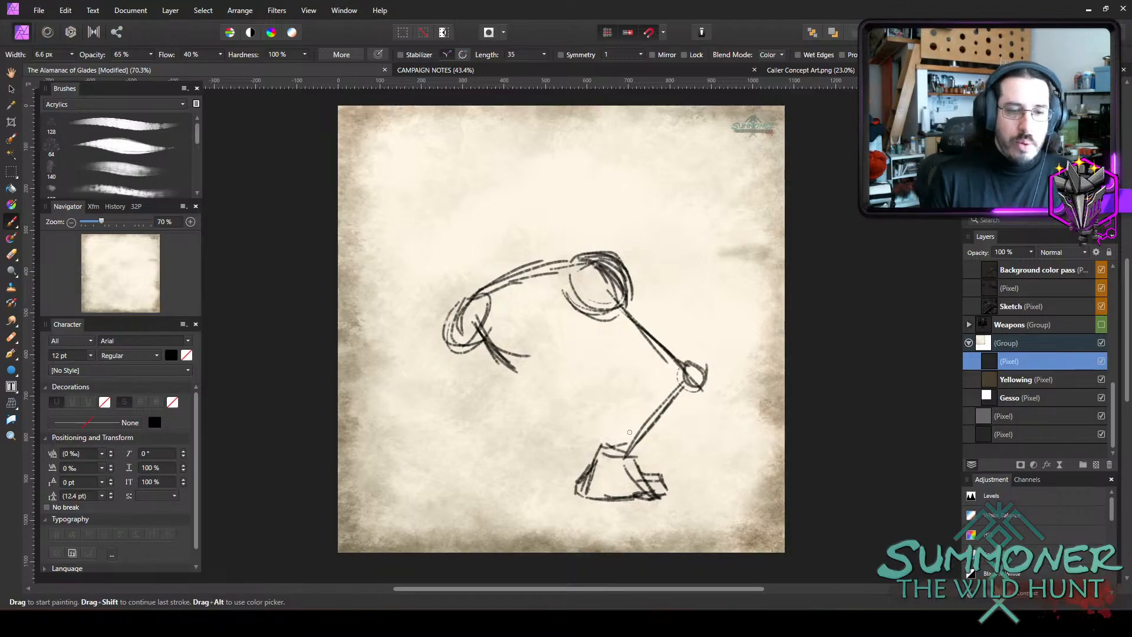
Build up the outlines of the right thigh and lower leg around their guide lines.
mouse_move(629, 302)
left_mouse_down()
mouse_move(678, 344)
mouse_move(645, 295)
mouse_move(663, 307)
mouse_move(639, 345)
mouse_move(613, 318)
mouse_move(677, 369)
left_mouse_up()
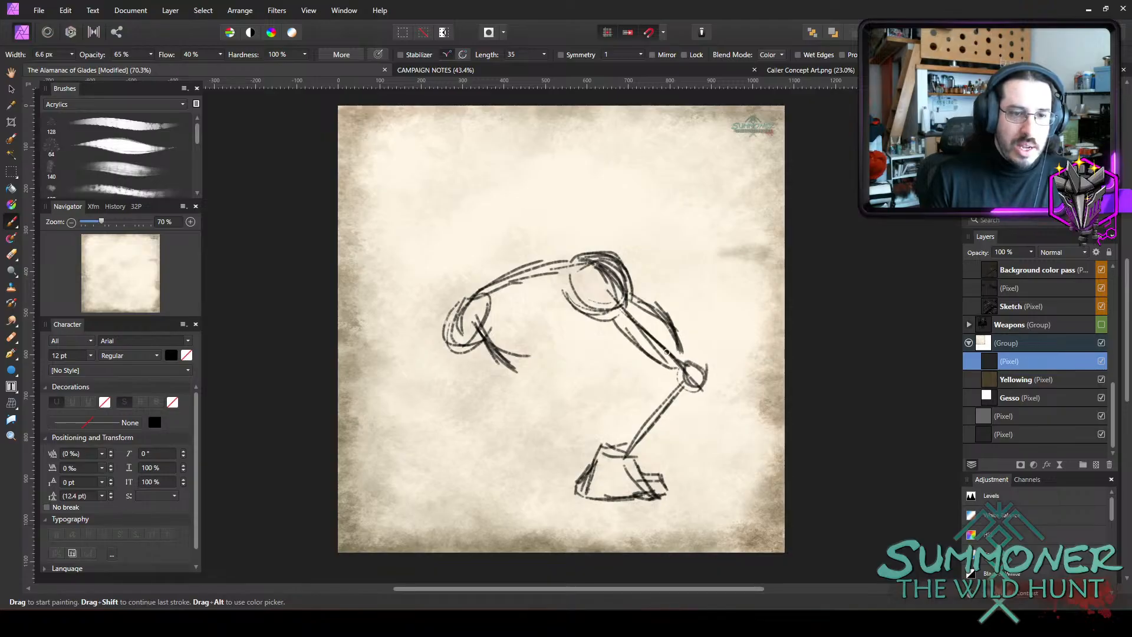
mouse_move(612, 325)
left_mouse_down()
mouse_move(671, 372)
mouse_move(621, 334)
left_mouse_up()
mouse_move(611, 271)
left_mouse_down()
mouse_move(639, 304)
mouse_move(632, 271)
mouse_move(643, 306)
mouse_move(698, 361)
mouse_move(660, 436)
left_mouse_up()
left_click_drag(710, 400, 628, 463)
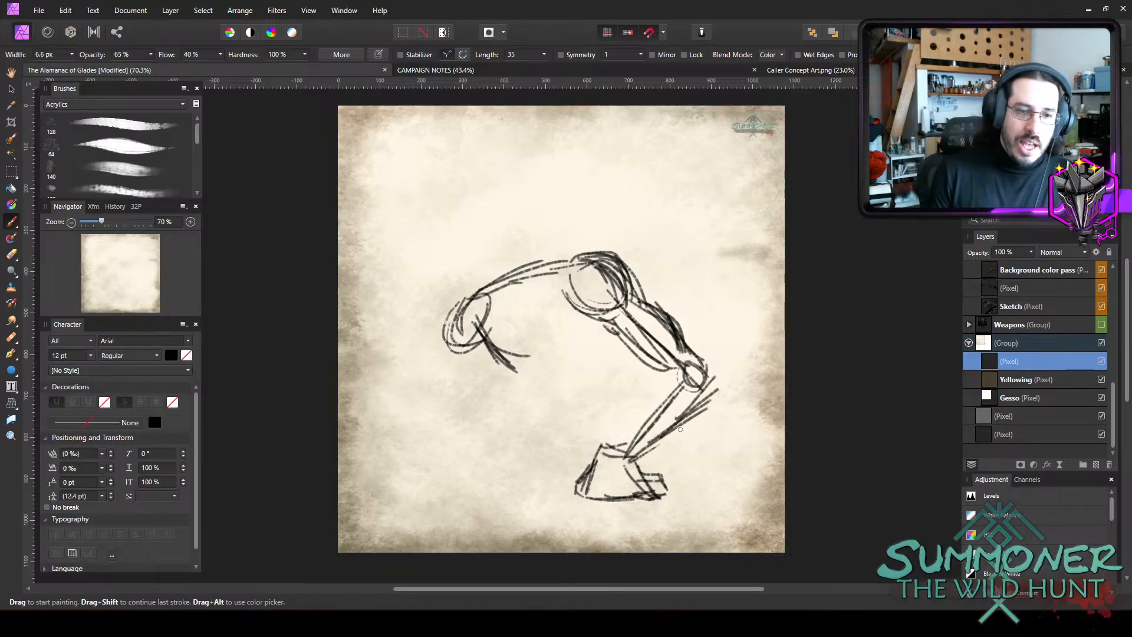
left_click_drag(688, 419, 637, 463)
left_click_drag(632, 403, 606, 446)
left_click_drag(657, 364, 605, 447)
mouse_move(649, 394)
left_mouse_down()
mouse_move(609, 426)
mouse_move(606, 451)
left_mouse_up()
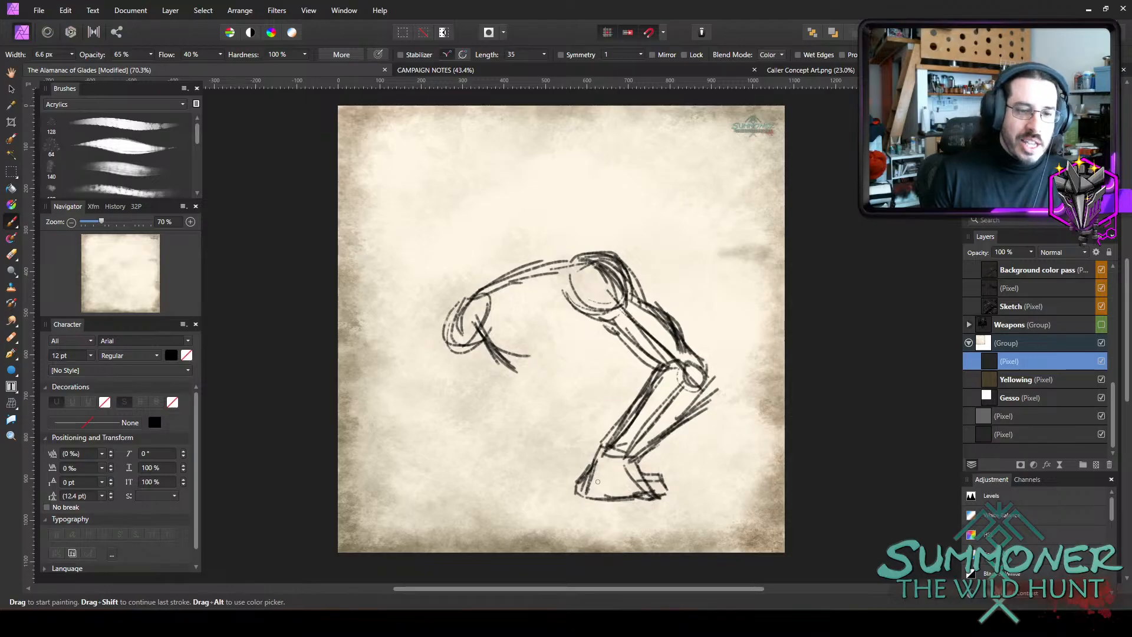
Sketch the lower contour beneath the hip line and a large rounded torso form above it.
left_click_drag(504, 339, 560, 353)
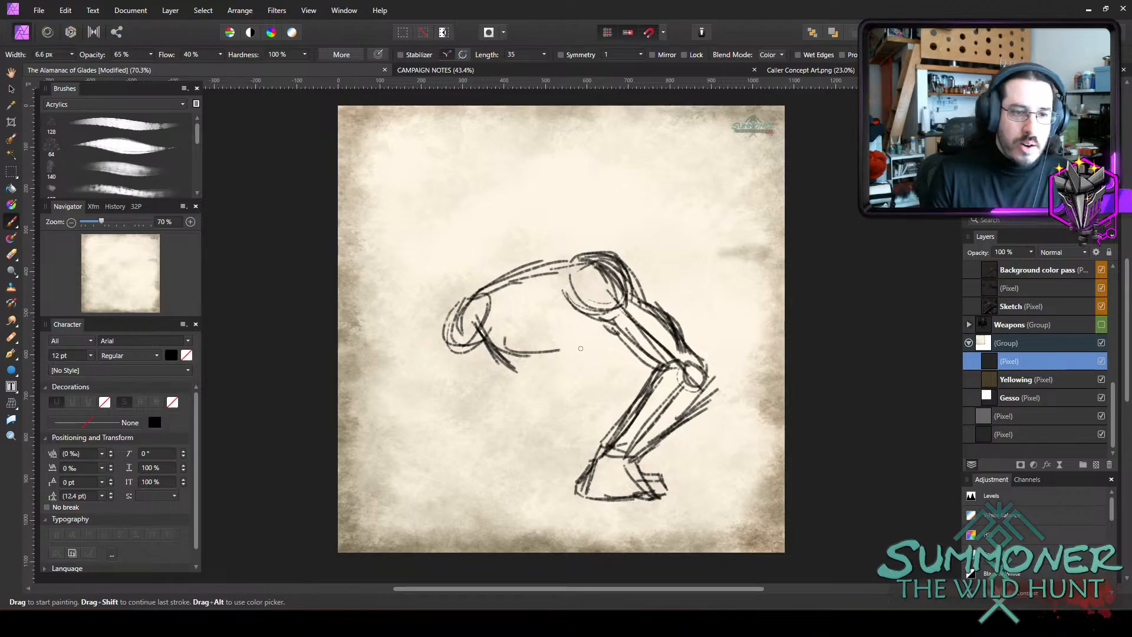
left_click_drag(495, 369, 581, 350)
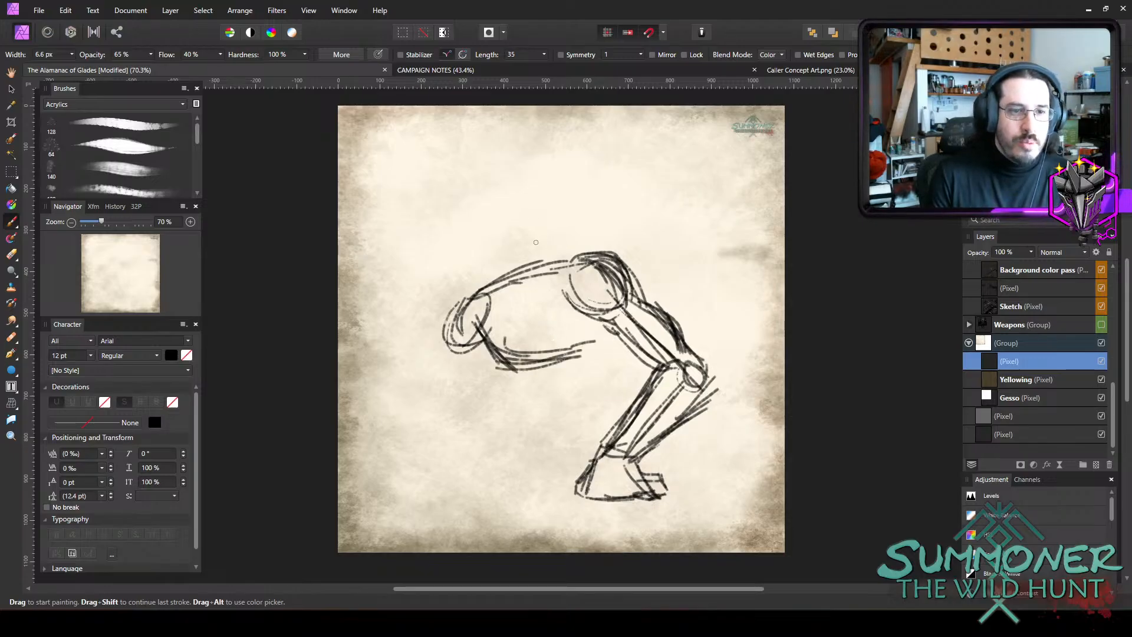
mouse_move(502, 202)
left_mouse_down()
mouse_move(498, 248)
mouse_move(521, 275)
mouse_move(567, 274)
left_mouse_up()
mouse_move(593, 209)
left_mouse_down()
mouse_move(567, 265)
mouse_move(580, 184)
mouse_move(569, 171)
mouse_move(524, 170)
left_mouse_up()
mouse_move(580, 248)
left_mouse_down()
mouse_move(549, 275)
mouse_move(546, 261)
mouse_move(591, 242)
left_mouse_up()
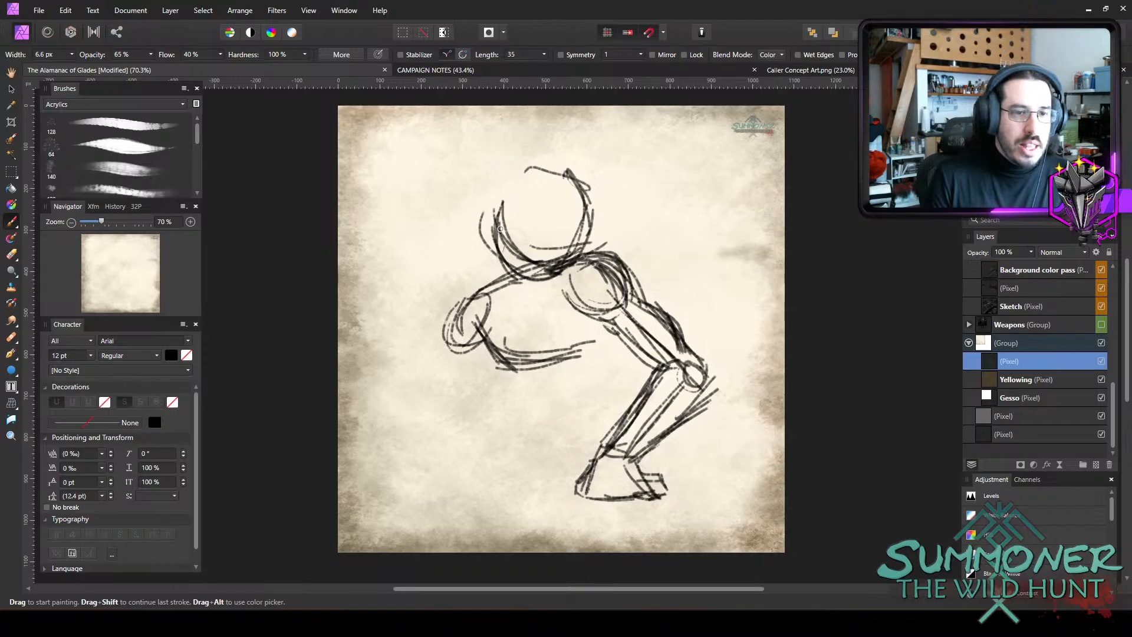
left_click_drag(498, 226, 586, 251)
left_click_drag(591, 205, 581, 255)
mouse_move(573, 262)
left_mouse_down()
mouse_move(598, 216)
mouse_move(586, 253)
left_mouse_up()
mouse_move(611, 194)
left_mouse_down()
mouse_move(515, 177)
mouse_move(535, 176)
mouse_move(491, 180)
mouse_move(486, 213)
mouse_move(508, 277)
mouse_move(502, 254)
mouse_move(486, 280)
mouse_move(519, 273)
mouse_move(524, 260)
mouse_move(493, 290)
left_mouse_up()
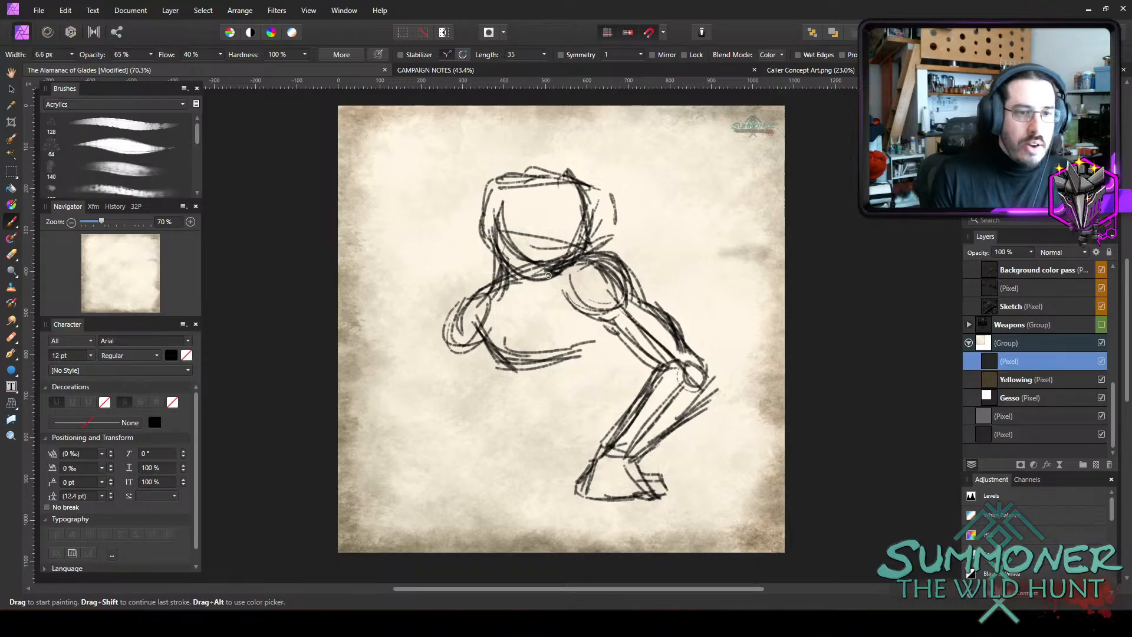
Erase the entire figure sketch from the pixel layer.
key("e")
left_click_drag(619, 263, 594, 505)
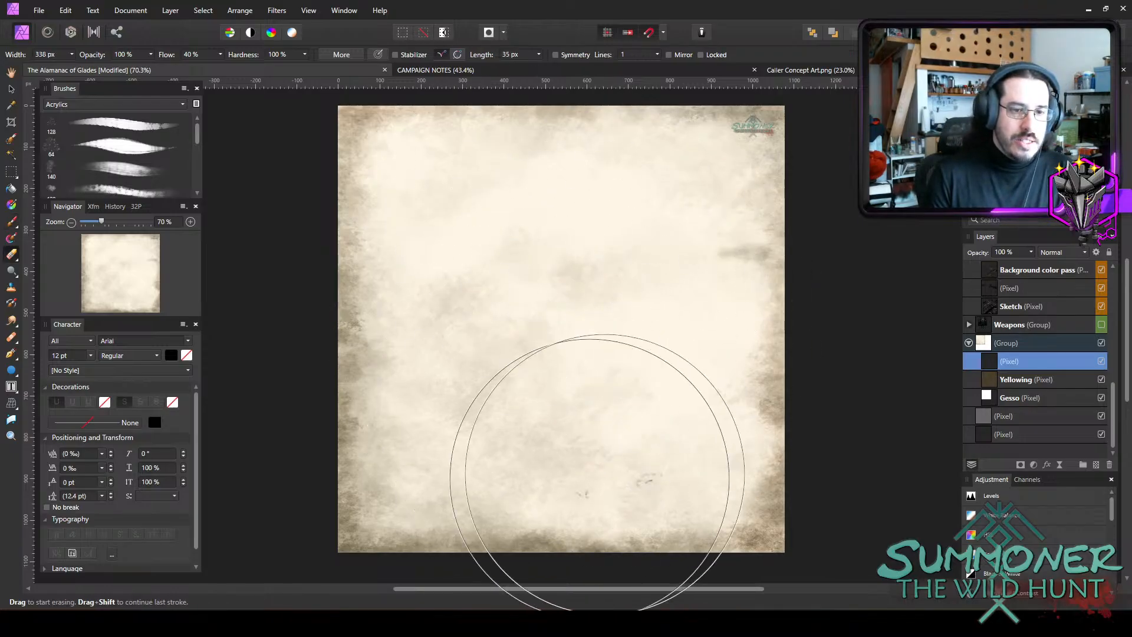
Sketch a smaller lower body in the lower middle of the parchment, with rounded hips, two thighs, shins and spread feet.
key("b")
mouse_move(546, 396)
left_mouse_down()
mouse_move(569, 386)
mouse_move(566, 368)
mouse_move(557, 378)
mouse_move(525, 359)
mouse_move(535, 357)
mouse_move(510, 439)
left_mouse_up()
key("b")
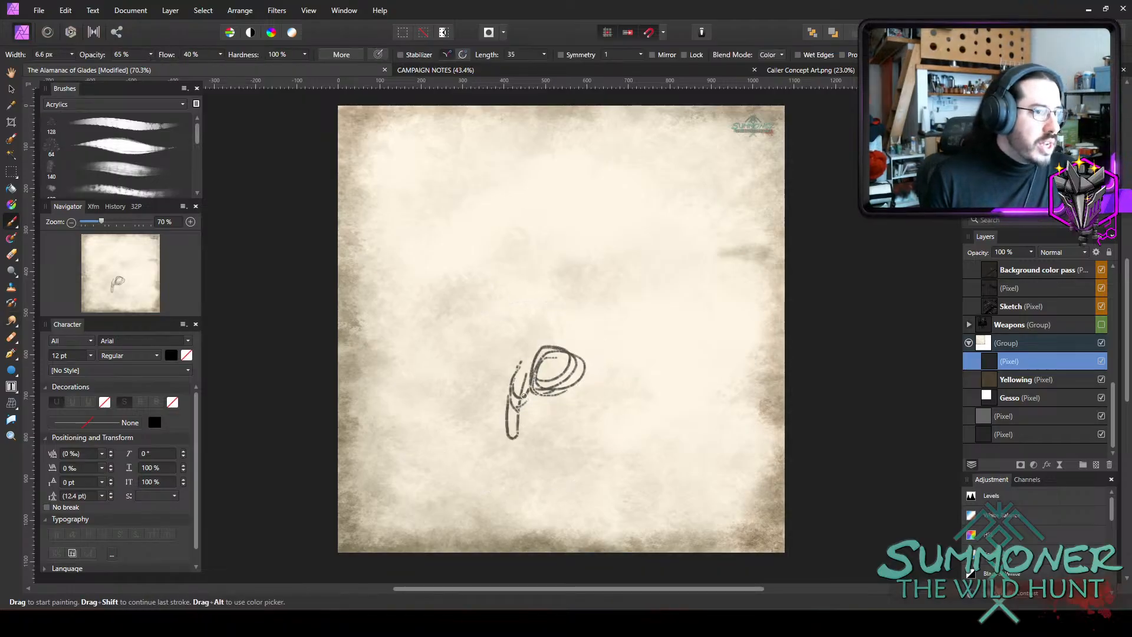
mouse_move(524, 364)
left_mouse_down()
mouse_move(519, 424)
mouse_move(541, 374)
mouse_move(519, 425)
mouse_move(530, 361)
mouse_move(597, 381)
mouse_move(614, 408)
mouse_move(584, 361)
mouse_move(600, 387)
mouse_move(588, 411)
mouse_move(570, 377)
mouse_move(590, 362)
mouse_move(507, 433)
mouse_move(517, 426)
mouse_move(521, 456)
mouse_move(490, 506)
left_mouse_up()
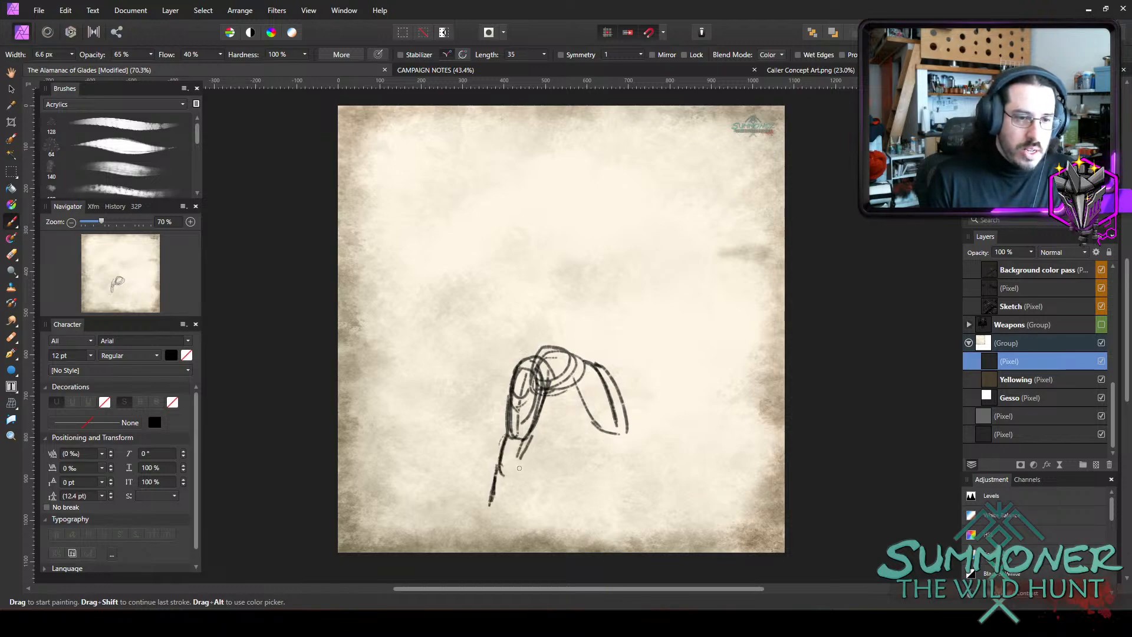
mouse_move(518, 463)
left_mouse_down()
mouse_move(516, 506)
mouse_move(536, 508)
mouse_move(481, 506)
left_mouse_up()
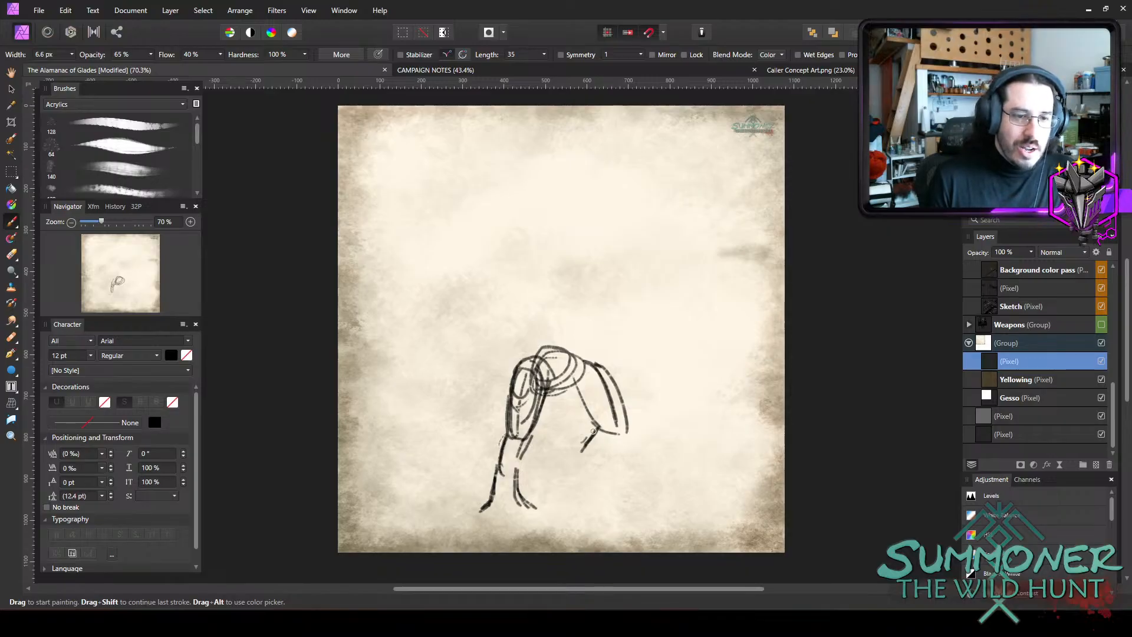
mouse_move(593, 431)
left_mouse_down()
mouse_move(583, 469)
mouse_move(600, 466)
mouse_move(619, 507)
mouse_move(633, 501)
left_mouse_up()
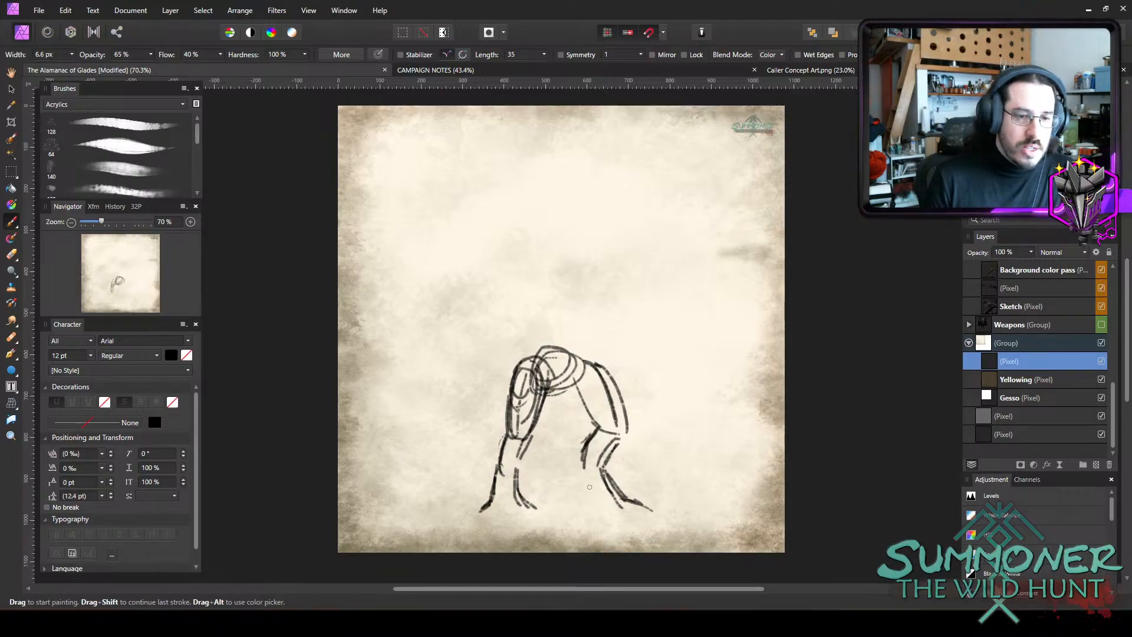
left_click_drag(581, 468, 596, 507)
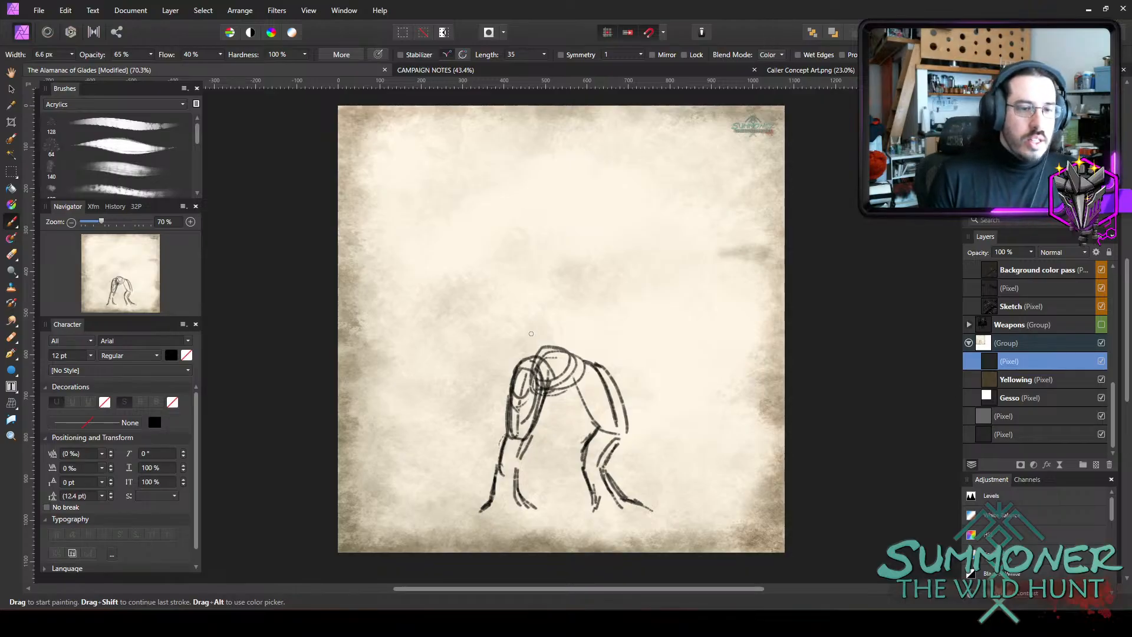
Sketch the waist contours above both hips and reinforce the inner thigh lines beneath the pelvis.
left_click_drag(532, 349, 529, 361)
mouse_move(544, 304)
left_mouse_down()
mouse_move(533, 356)
mouse_move(515, 349)
left_mouse_up()
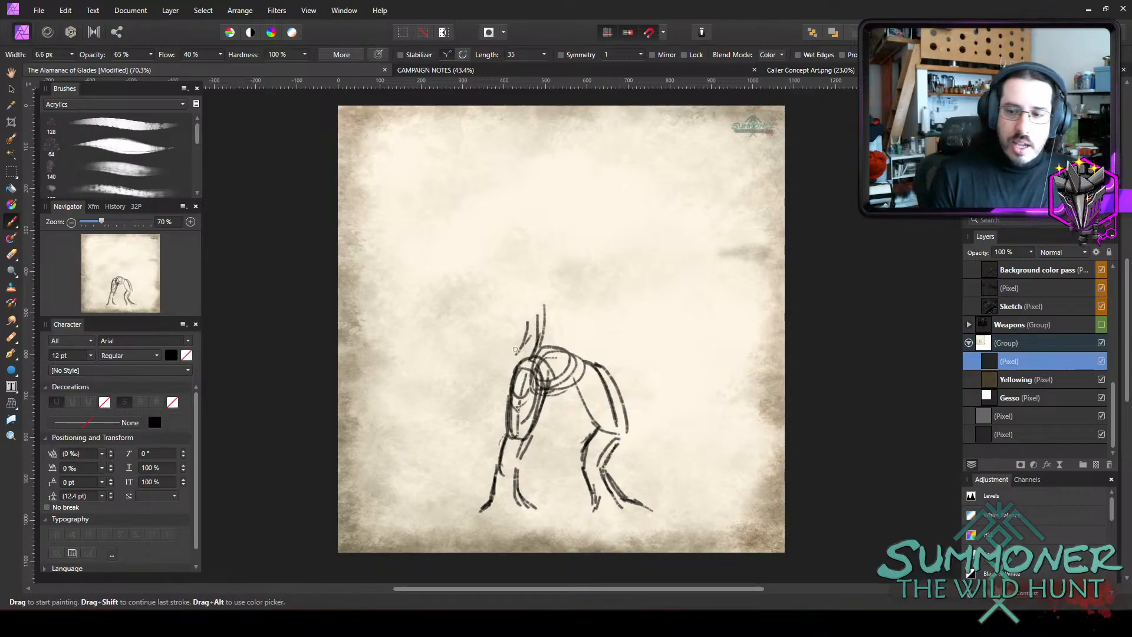
left_click_drag(540, 307, 522, 354)
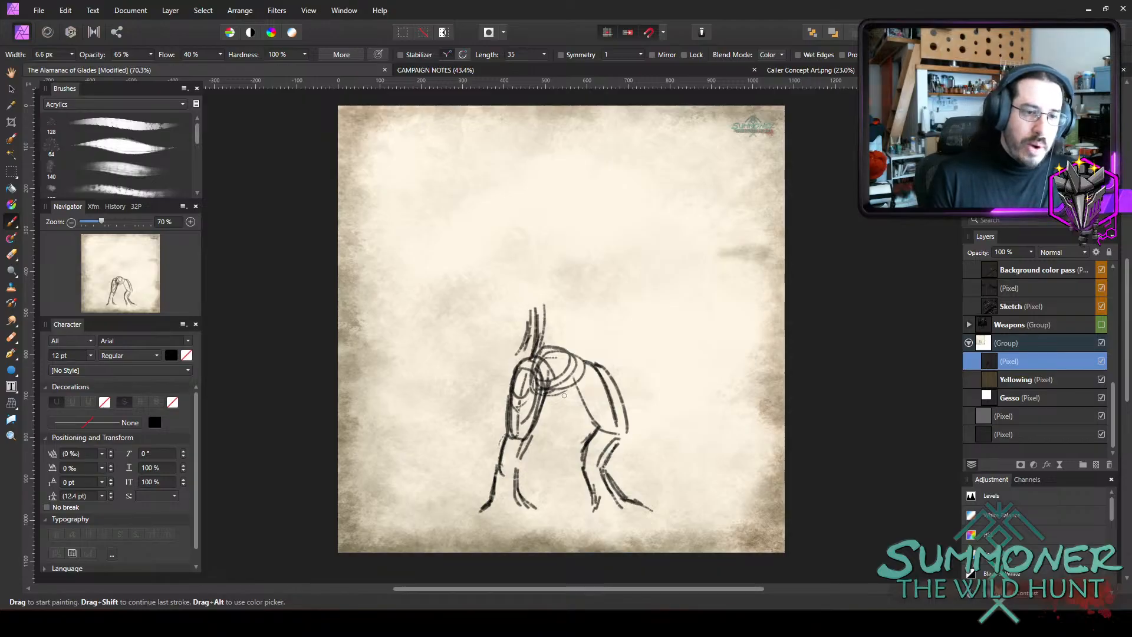
mouse_move(563, 388)
left_mouse_down()
mouse_move(531, 429)
mouse_move(593, 406)
mouse_move(602, 422)
left_mouse_up()
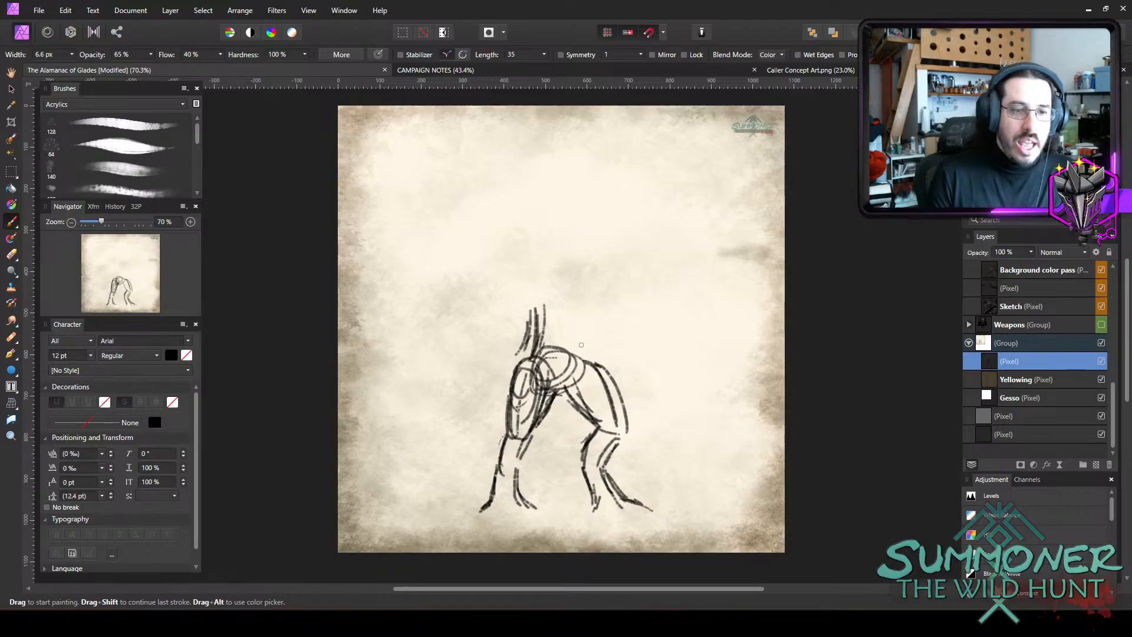
left_click_drag(580, 314, 602, 369)
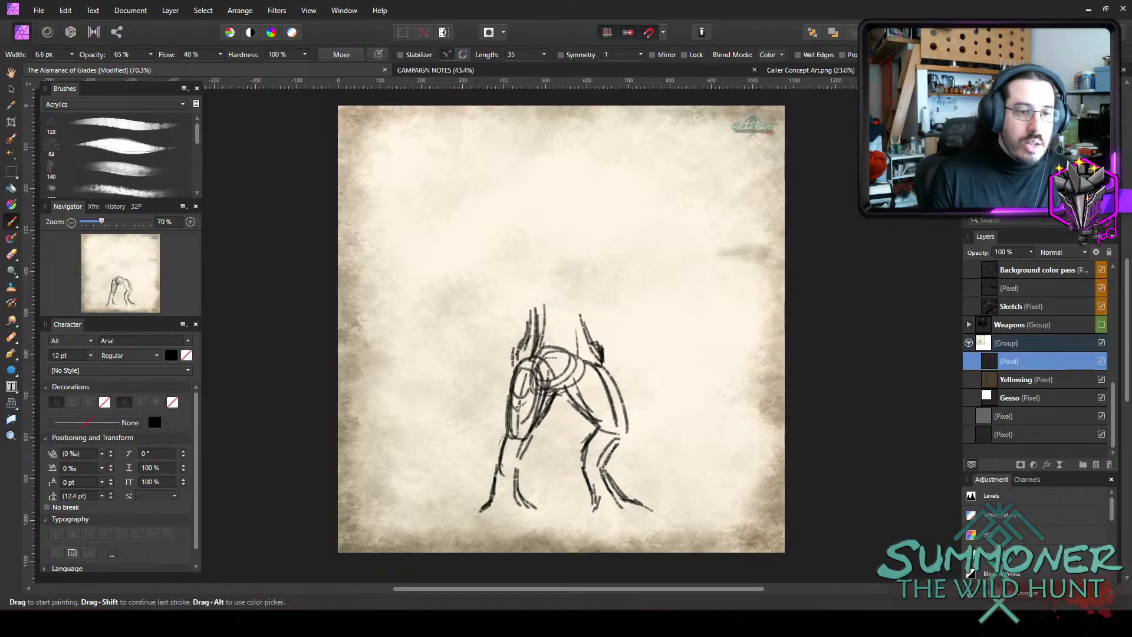
mouse_move(527, 336)
left_mouse_down()
mouse_move(521, 307)
mouse_move(522, 343)
left_mouse_up()
left_click_drag(529, 324, 530, 345)
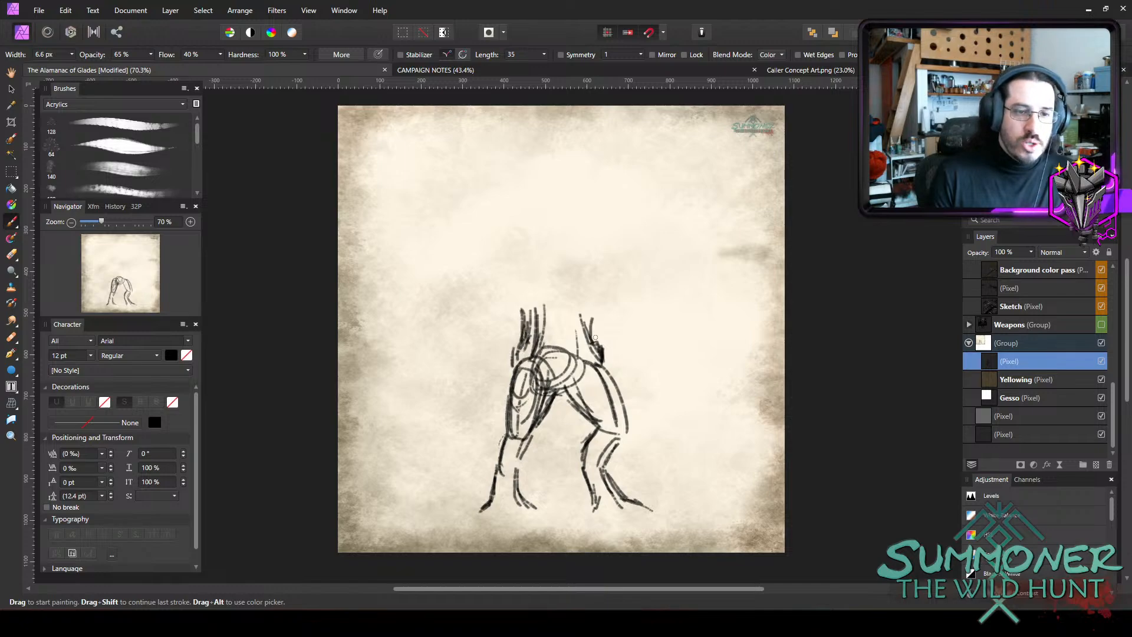
mouse_move(520, 293)
left_mouse_down()
mouse_move(529, 330)
mouse_move(522, 319)
left_mouse_up()
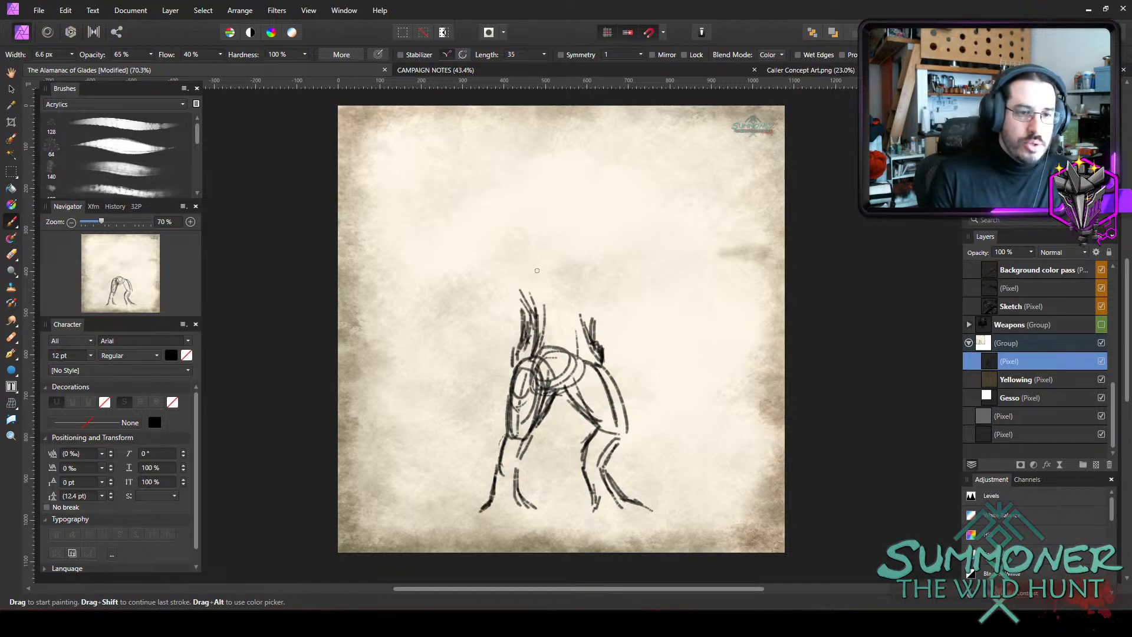
Sketch a broad, boxy chest above the waist, with a slanted shoulder line, tapering sides, pectoral shapes and abdomen lines.
left_click_drag(539, 247, 590, 257)
left_click_drag(512, 247, 592, 260)
left_click_drag(513, 240, 610, 253)
mouse_move(552, 230)
left_mouse_down()
mouse_move(617, 256)
mouse_move(602, 310)
left_mouse_up()
left_click_drag(618, 270, 596, 324)
mouse_move(511, 253)
left_mouse_down()
mouse_move(528, 309)
mouse_move(516, 301)
left_mouse_up()
left_click_drag(519, 266, 534, 318)
left_click_drag(512, 259, 528, 313)
mouse_move(510, 242)
left_mouse_down()
mouse_move(533, 321)
mouse_move(594, 305)
mouse_move(600, 318)
left_mouse_up()
left_click_drag(574, 249, 572, 286)
mouse_move(536, 234)
left_mouse_down()
mouse_move(613, 257)
mouse_move(558, 242)
mouse_move(557, 277)
mouse_move(569, 287)
left_mouse_up()
mouse_move(516, 252)
left_mouse_down()
mouse_move(574, 286)
mouse_move(614, 274)
mouse_move(620, 288)
left_mouse_up()
mouse_move(577, 295)
left_mouse_down()
mouse_move(618, 284)
mouse_move(529, 318)
mouse_move(534, 308)
mouse_move(588, 330)
mouse_move(537, 333)
mouse_move(541, 345)
left_mouse_up()
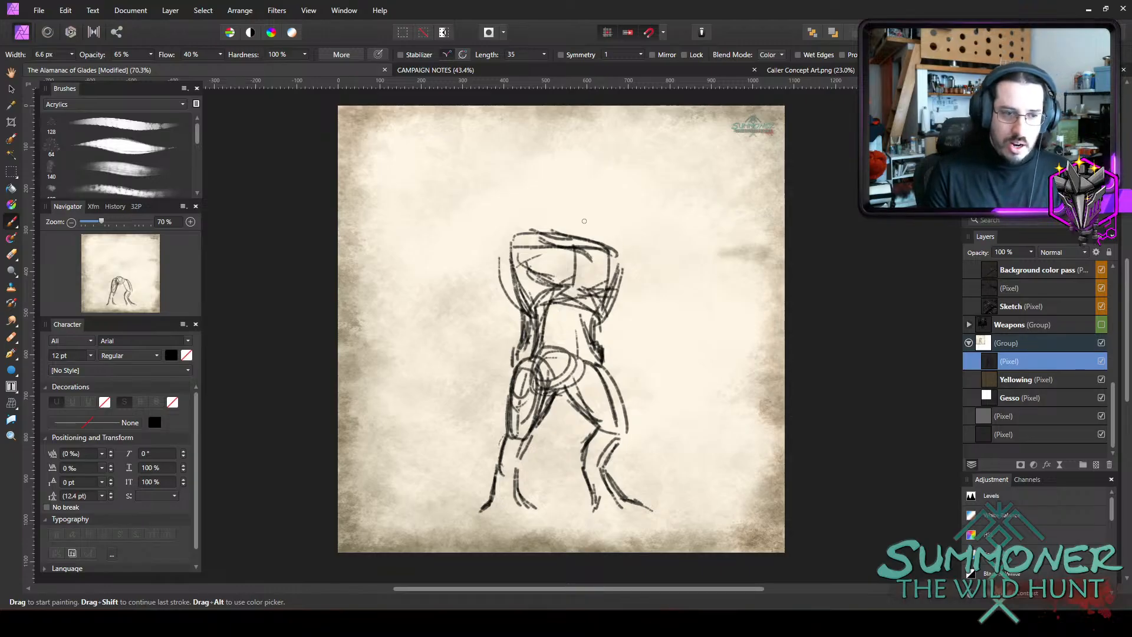
Add rounded shoulder forms at both ends of the upper chest.
mouse_move(474, 241)
left_mouse_down()
mouse_move(519, 235)
mouse_move(491, 275)
left_mouse_up()
left_click_drag(507, 234, 485, 271)
mouse_move(475, 239)
left_mouse_down()
mouse_move(505, 236)
mouse_move(469, 275)
mouse_move(474, 289)
left_mouse_up()
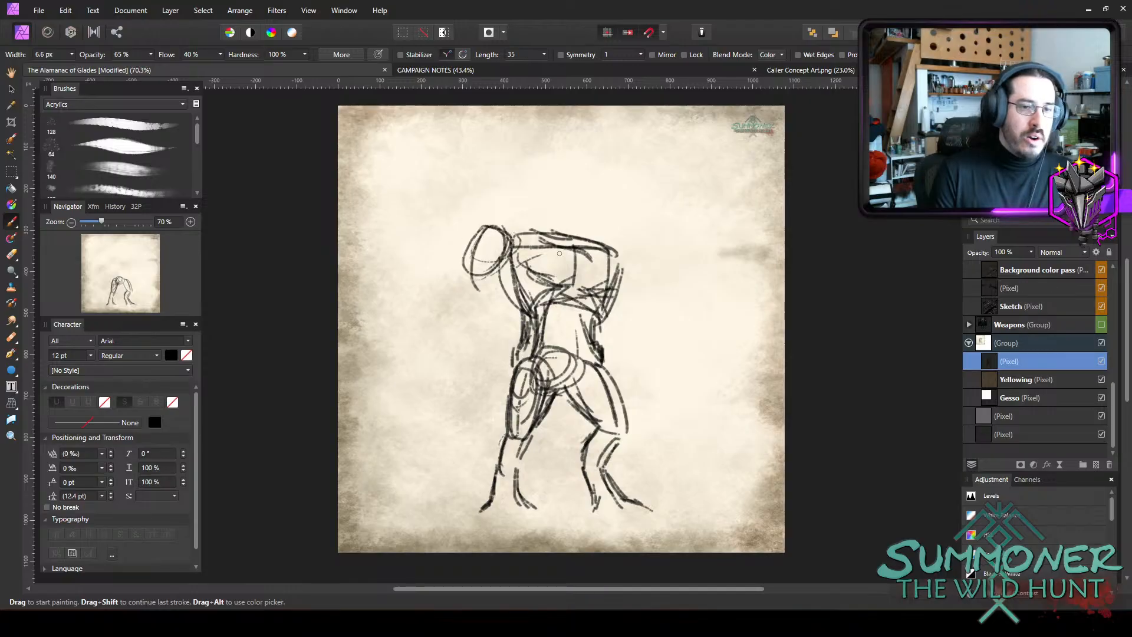
mouse_move(614, 240)
left_mouse_down()
mouse_move(642, 266)
mouse_move(637, 291)
left_mouse_up()
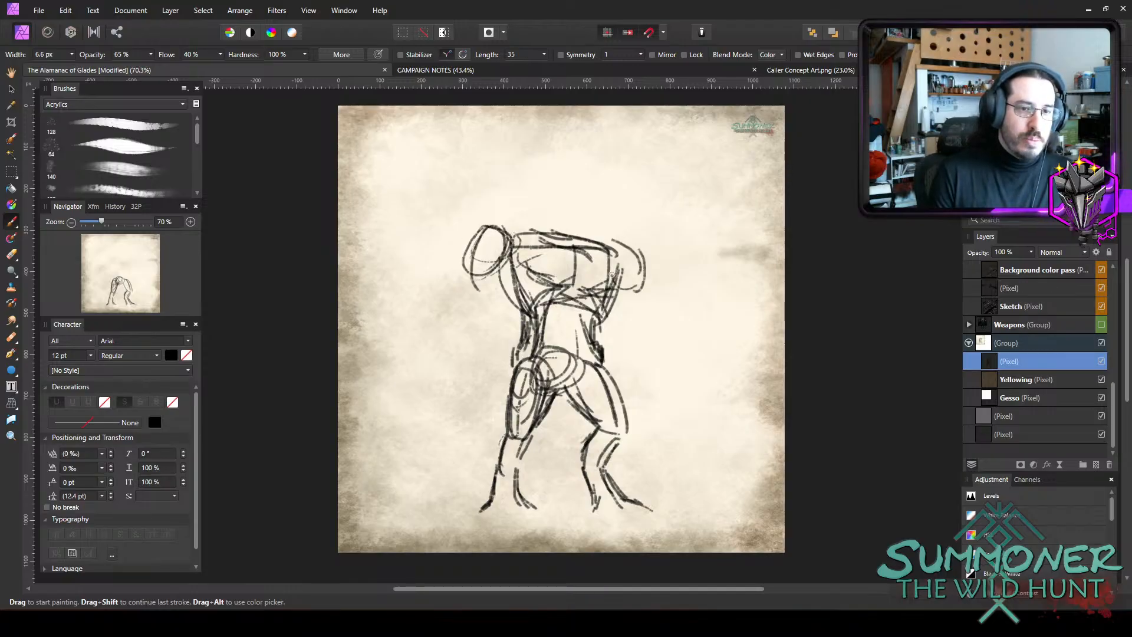
mouse_move(618, 243)
left_mouse_down()
mouse_move(640, 303)
mouse_move(626, 289)
left_mouse_up()
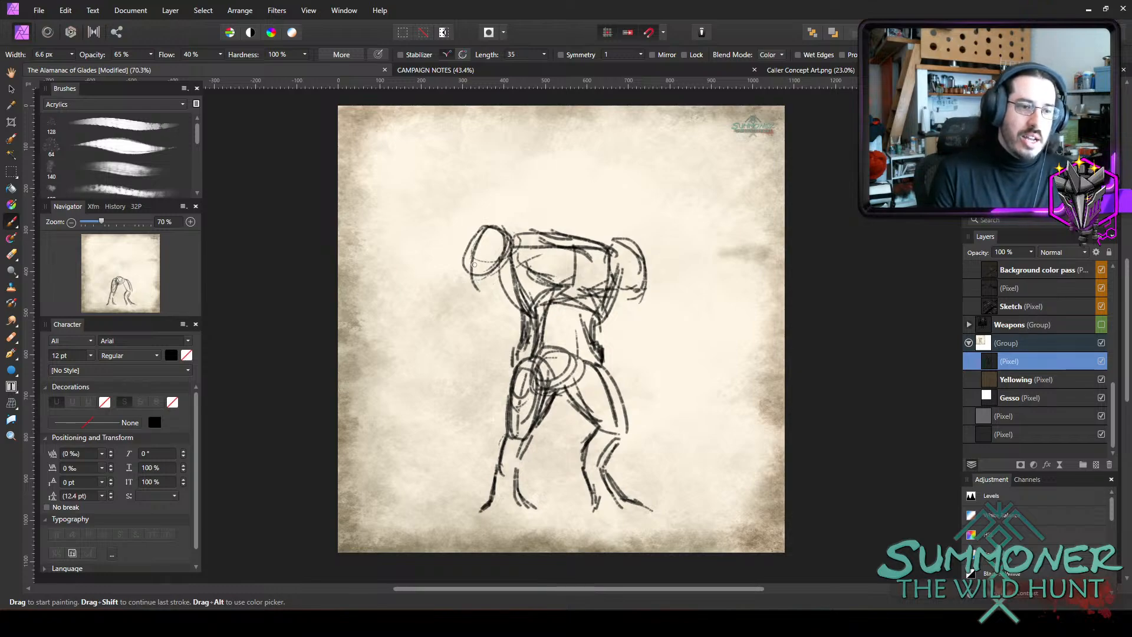
Sketch the long left arm hanging from its shoulder, with upper arm, forearm and a blocky hand at foot level.
mouse_move(466, 274)
left_mouse_down()
mouse_move(452, 333)
mouse_move(477, 324)
left_mouse_up()
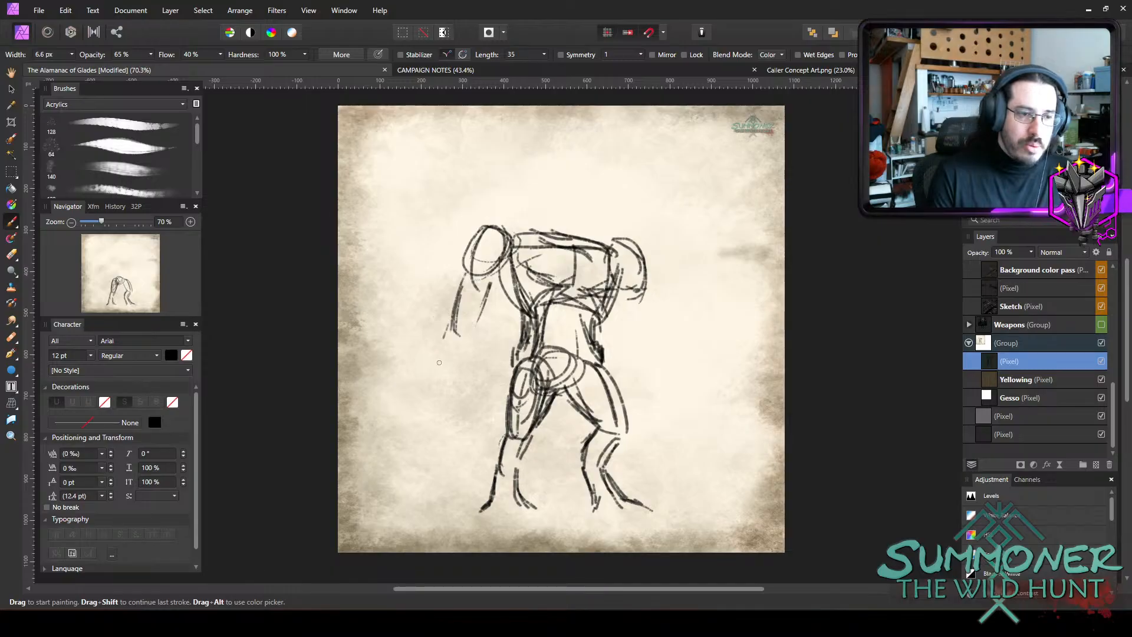
mouse_move(439, 363)
left_mouse_down()
mouse_move(444, 335)
mouse_move(434, 452)
left_mouse_up()
left_click_drag(440, 365, 437, 464)
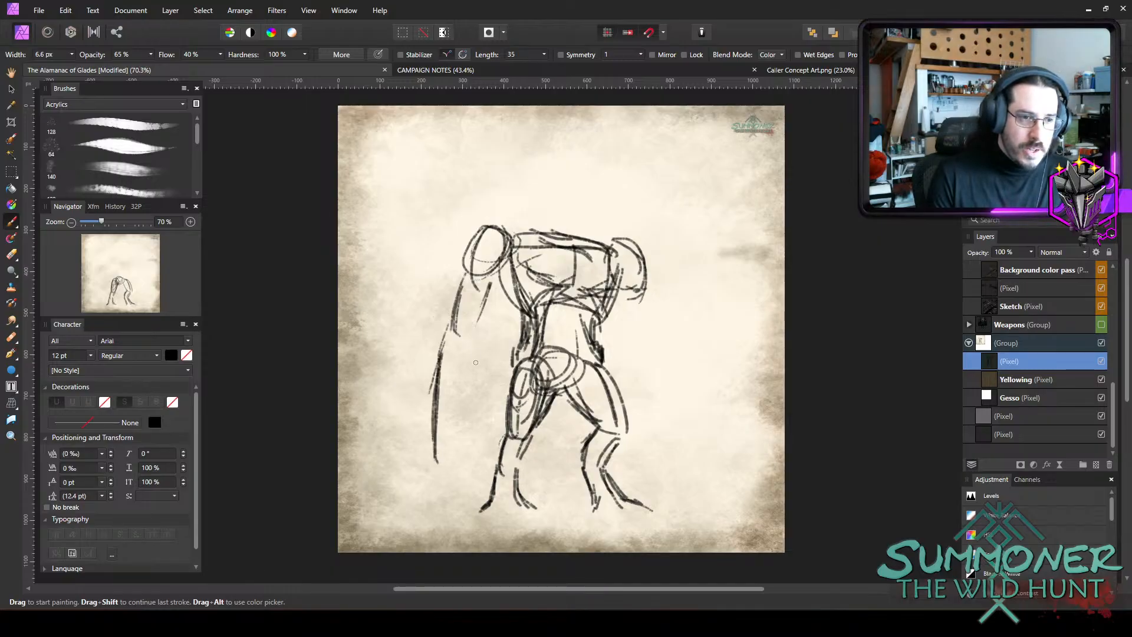
left_click_drag(478, 331, 449, 443)
left_click_drag(477, 361, 450, 466)
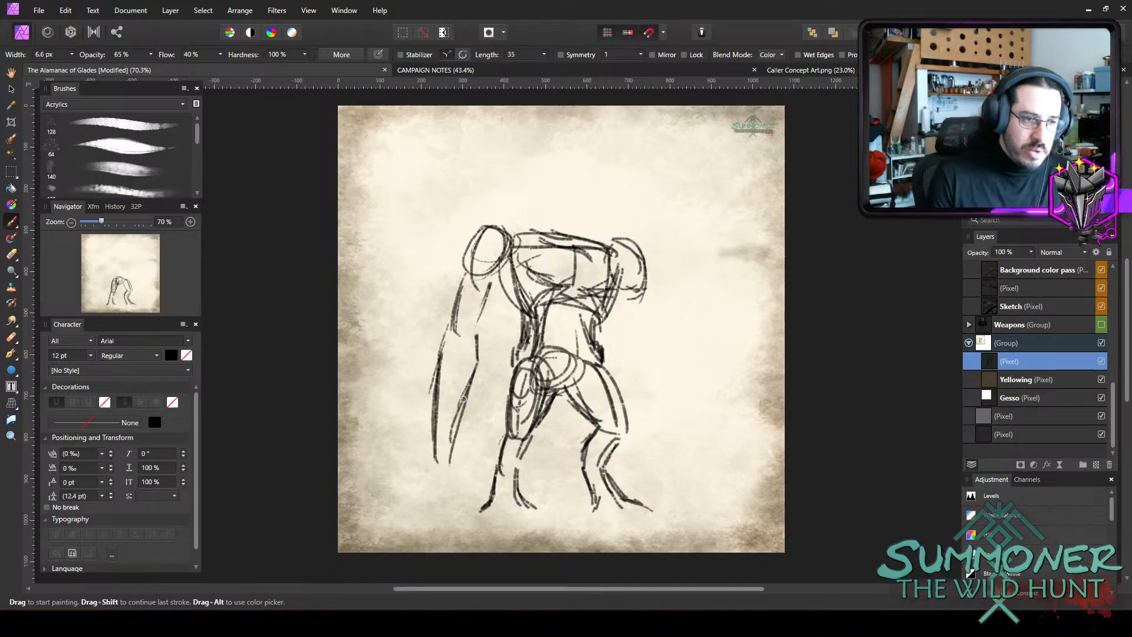
mouse_move(469, 383)
left_mouse_down()
mouse_move(429, 451)
mouse_move(426, 500)
left_mouse_up()
mouse_move(437, 451)
left_mouse_down()
mouse_move(425, 512)
mouse_move(465, 510)
left_mouse_up()
left_click_drag(455, 469, 471, 491)
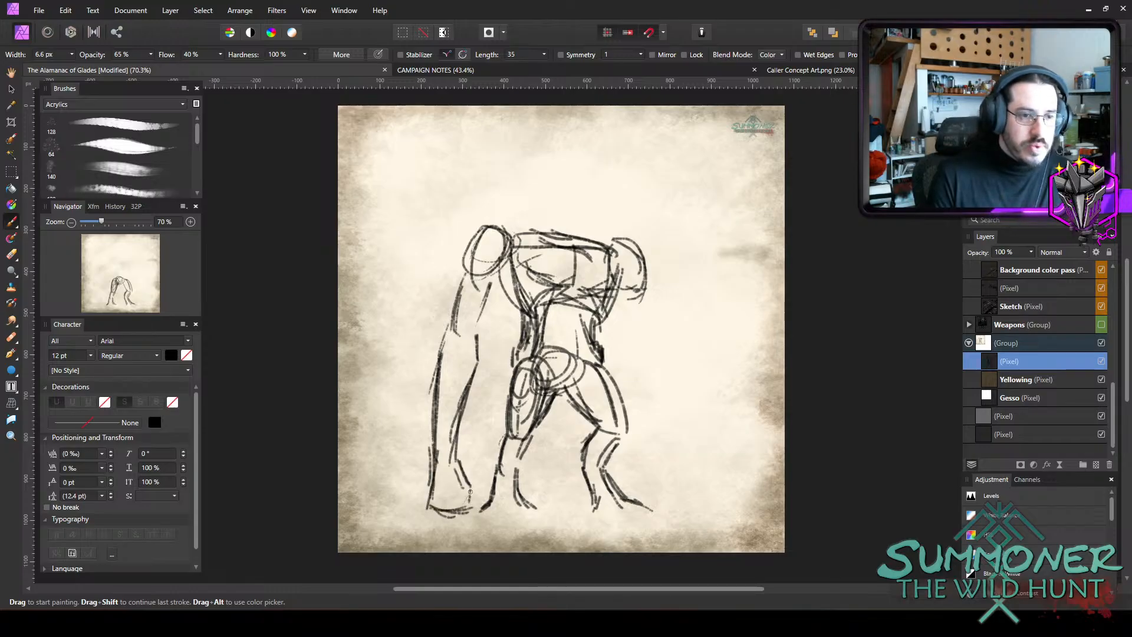
Sketch the long right arm from its shoulder to foot level, with both forearm contours and a rough fist.
mouse_move(641, 287)
left_mouse_down()
mouse_move(641, 340)
mouse_move(621, 300)
mouse_move(638, 341)
left_mouse_up()
mouse_move(614, 306)
left_mouse_down()
mouse_move(641, 346)
mouse_move(624, 330)
left_mouse_up()
mouse_move(624, 331)
left_mouse_down()
mouse_move(652, 345)
mouse_move(654, 367)
mouse_move(661, 353)
mouse_move(671, 395)
left_mouse_up()
left_click_drag(659, 349, 678, 421)
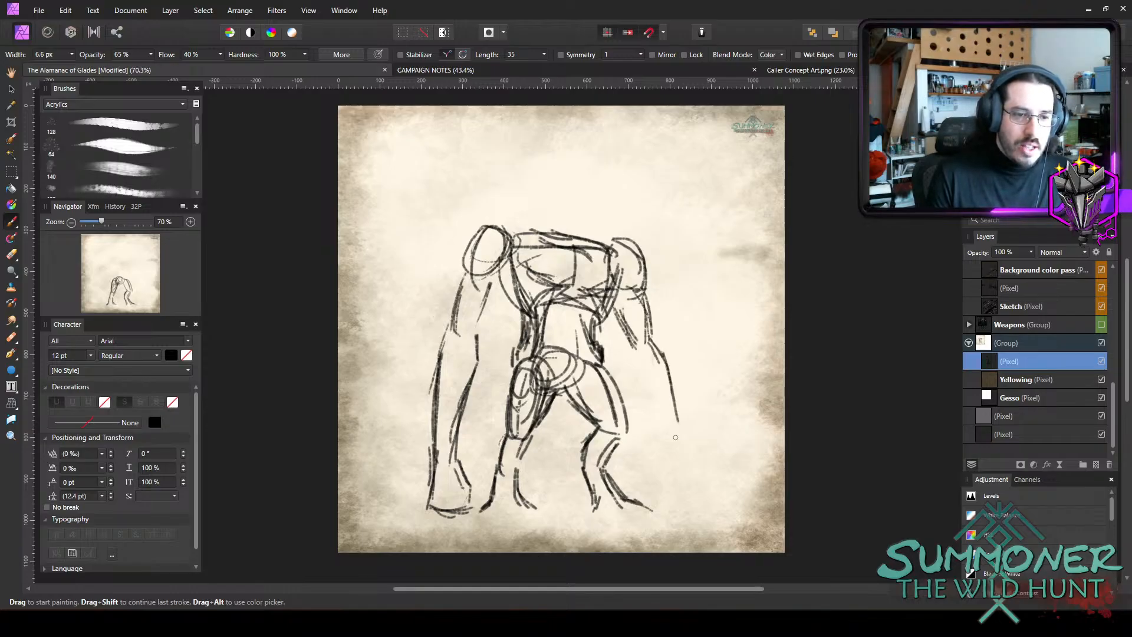
left_click_drag(667, 368, 677, 439)
left_click_drag(672, 387, 685, 484)
left_click_drag(676, 419, 686, 512)
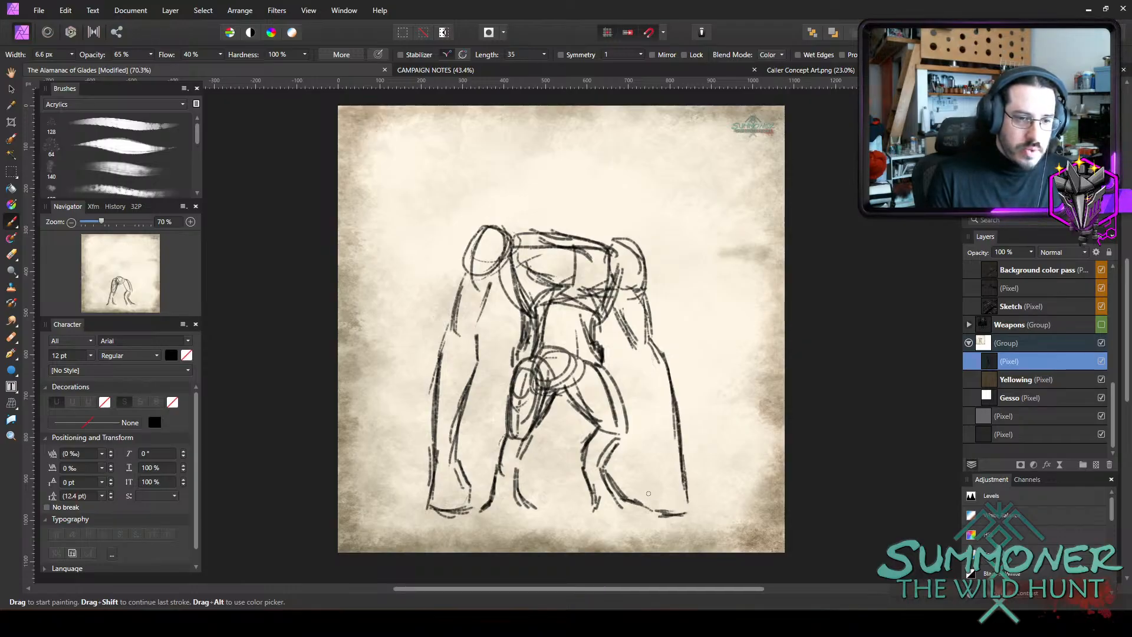
left_click_drag(653, 473, 668, 475)
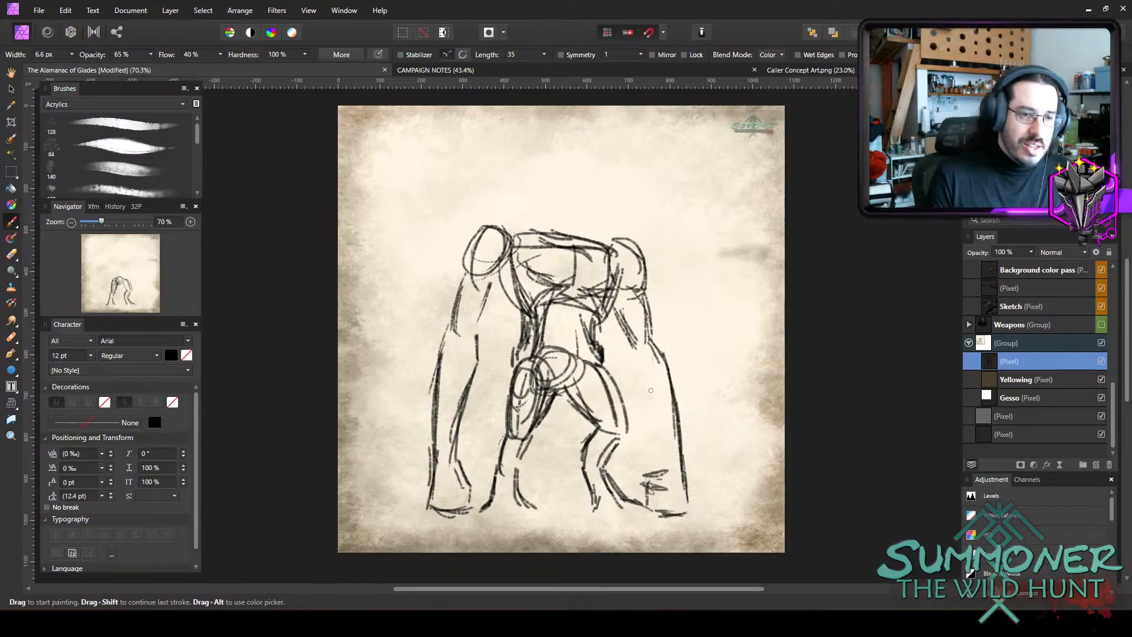
mouse_move(634, 361)
left_mouse_down()
mouse_move(661, 426)
mouse_move(640, 381)
mouse_move(650, 441)
mouse_move(675, 491)
left_mouse_up()
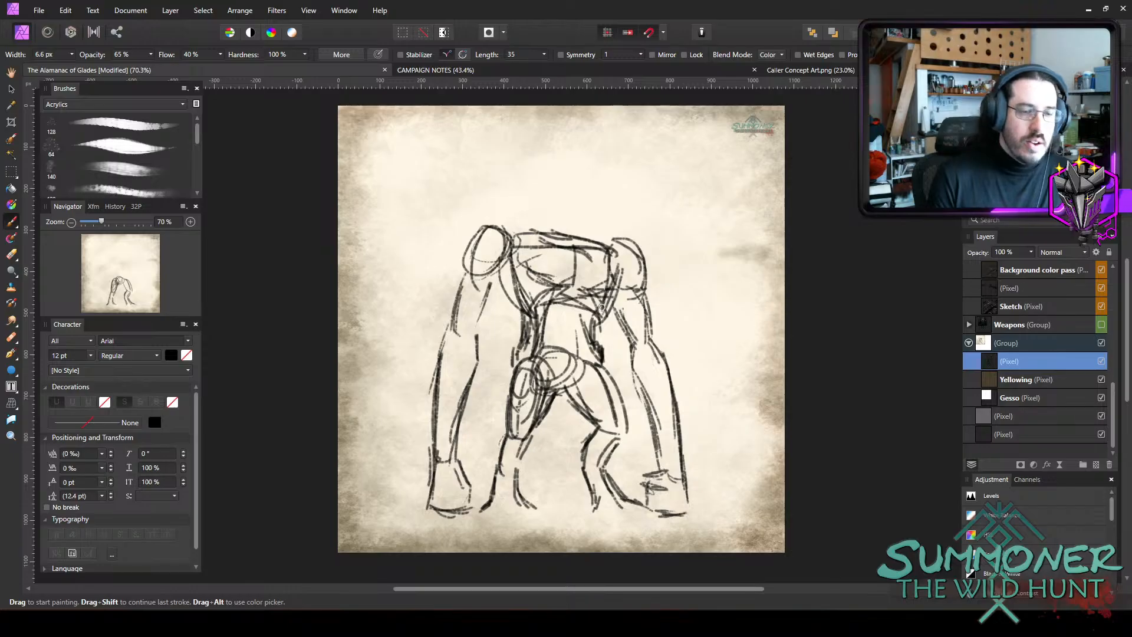
Sketch a wide, angular goblin head above the chest, with a pointed chin, brow line, domed crown and long pointed ears.
mouse_move(529, 174)
left_mouse_down()
mouse_move(581, 187)
mouse_move(591, 225)
left_mouse_up()
left_click_drag(595, 208, 601, 222)
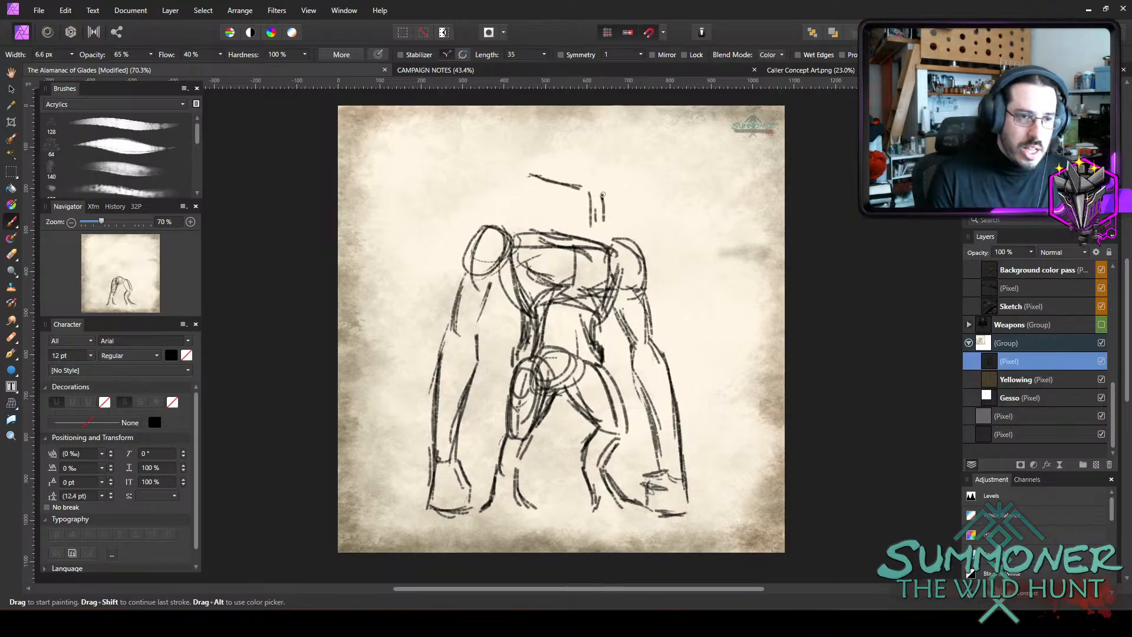
mouse_move(569, 182)
left_mouse_down()
mouse_move(605, 190)
mouse_move(626, 178)
mouse_move(598, 233)
left_mouse_up()
mouse_move(532, 208)
left_mouse_down()
mouse_move(598, 233)
mouse_move(575, 230)
left_mouse_up()
left_click_drag(519, 187, 528, 213)
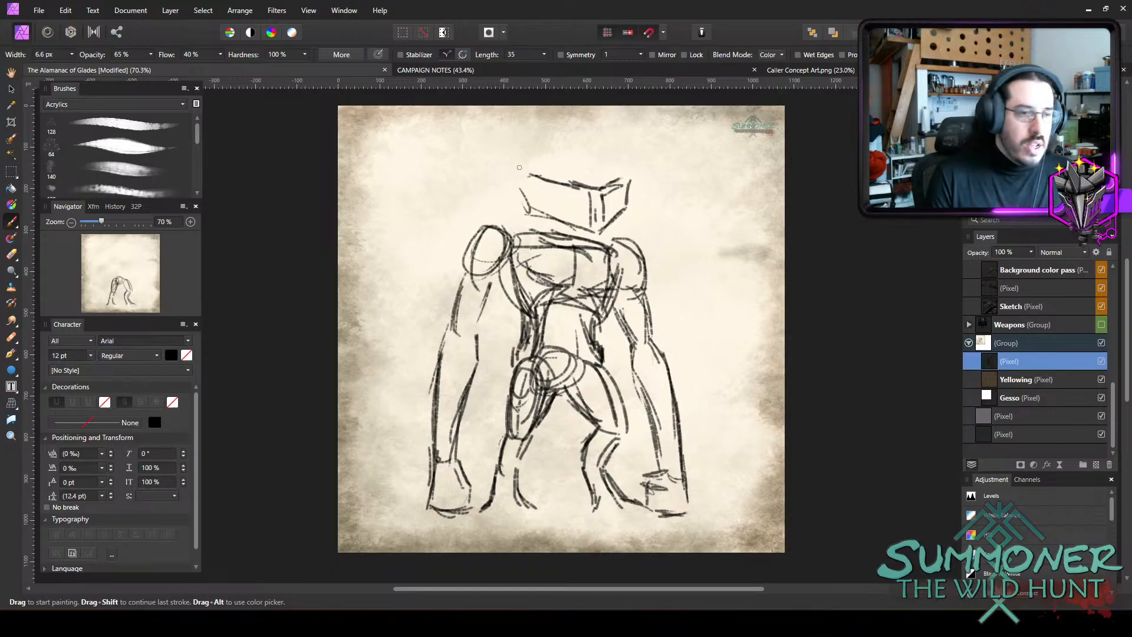
mouse_move(495, 154)
left_mouse_down()
mouse_move(526, 201)
mouse_move(491, 150)
mouse_move(520, 182)
left_mouse_up()
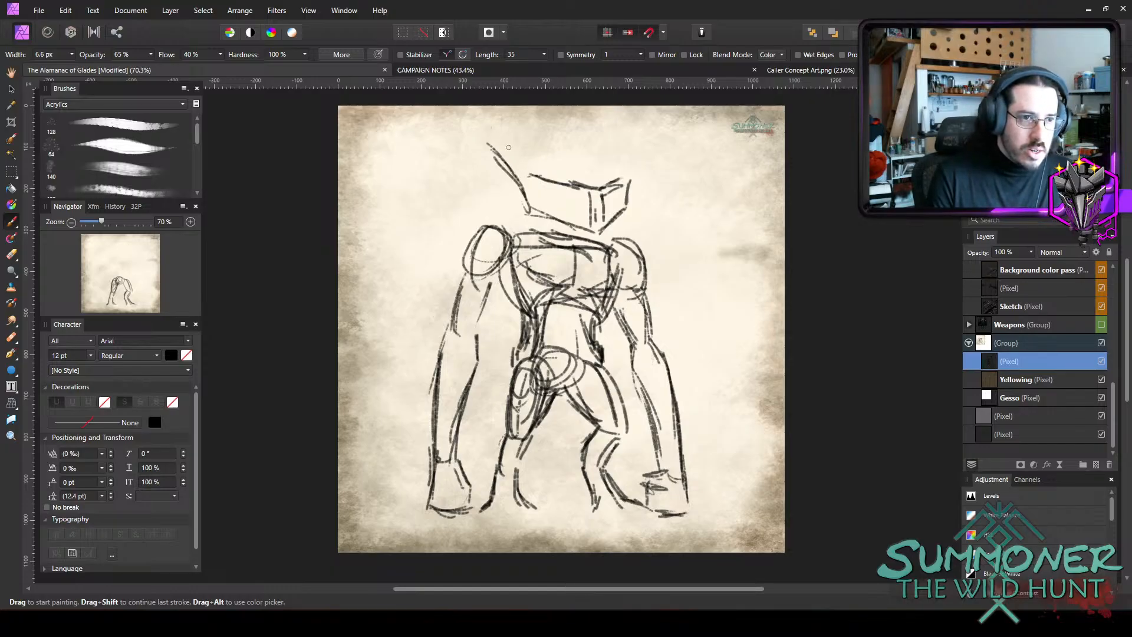
left_click_drag(507, 143, 536, 168)
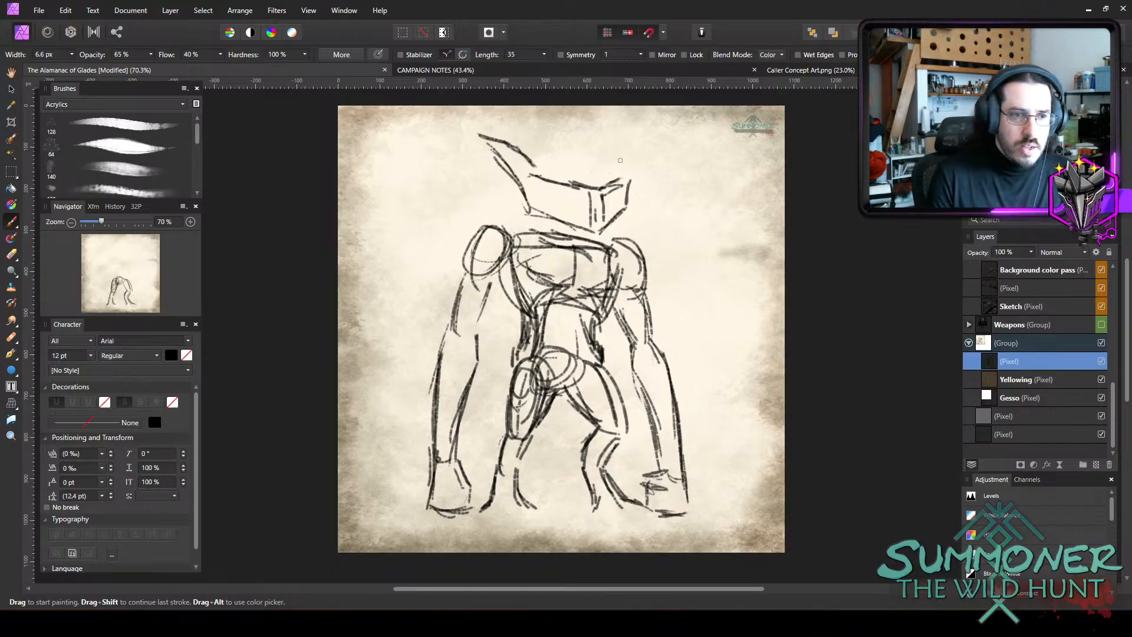
mouse_move(613, 172)
left_mouse_down()
mouse_move(646, 142)
mouse_move(630, 143)
mouse_move(650, 140)
mouse_move(635, 175)
left_mouse_up()
mouse_move(518, 168)
left_mouse_down()
mouse_move(561, 165)
mouse_move(564, 153)
mouse_move(598, 160)
mouse_move(591, 153)
mouse_move(575, 158)
mouse_move(615, 183)
left_mouse_up()
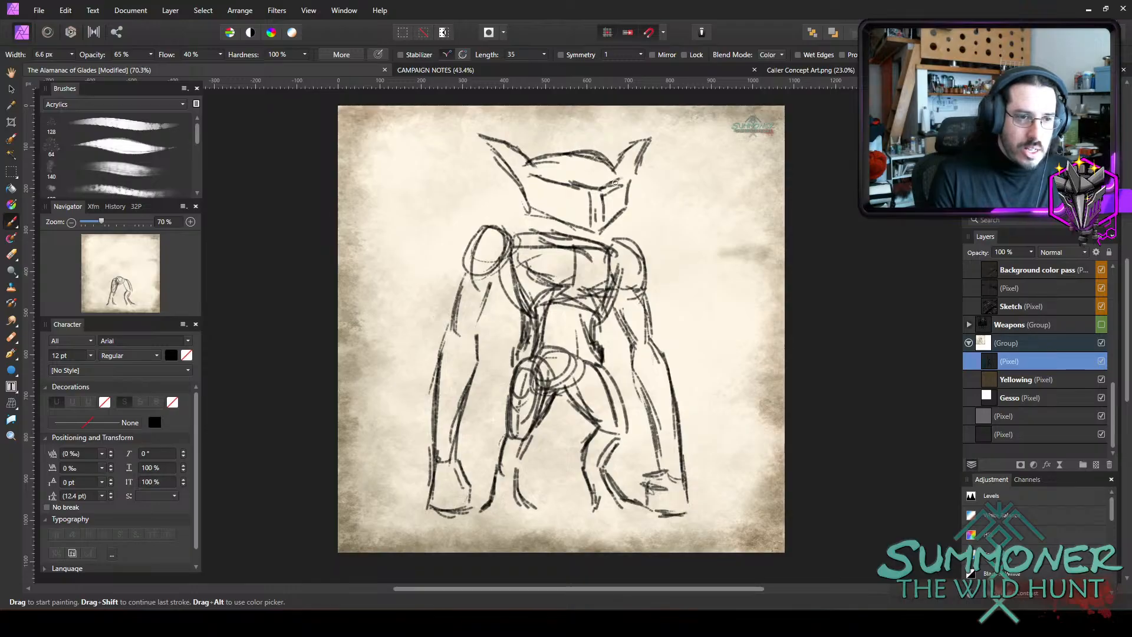
Connect the head to the shoulders with neck lines and thicken the outer contours of both thighs.
mouse_move(613, 225)
left_mouse_down()
mouse_move(579, 246)
mouse_move(599, 232)
mouse_move(546, 228)
mouse_move(525, 205)
mouse_move(488, 229)
mouse_move(636, 240)
left_mouse_up()
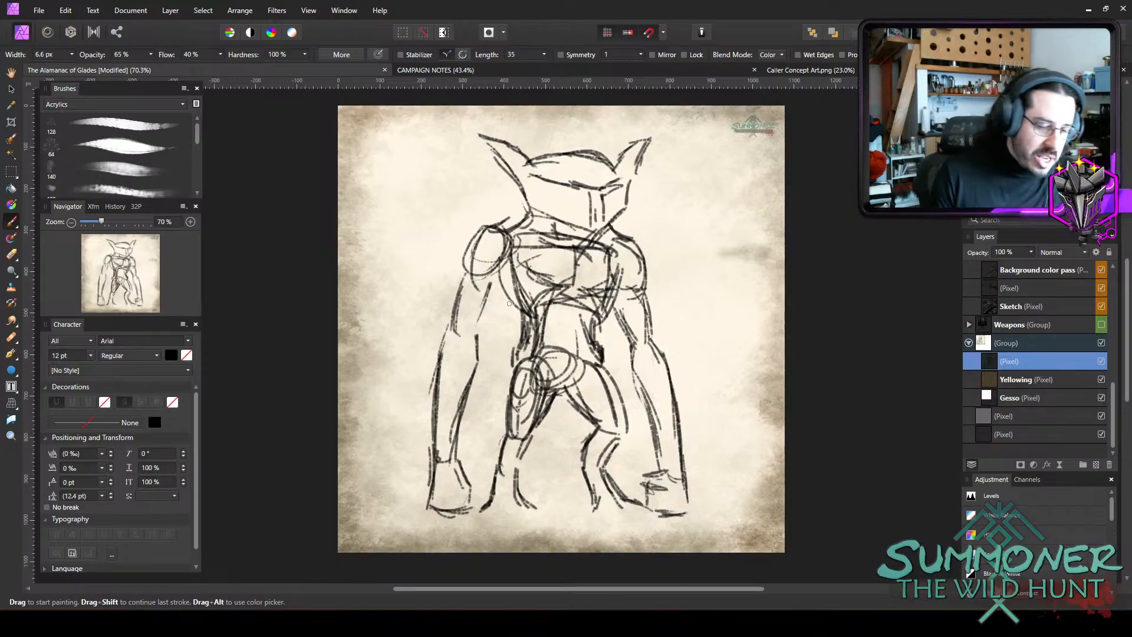
mouse_move(512, 361)
left_mouse_down()
mouse_move(510, 426)
mouse_move(509, 413)
left_mouse_up()
mouse_move(602, 362)
left_mouse_down()
mouse_move(621, 413)
mouse_move(616, 398)
left_mouse_up()
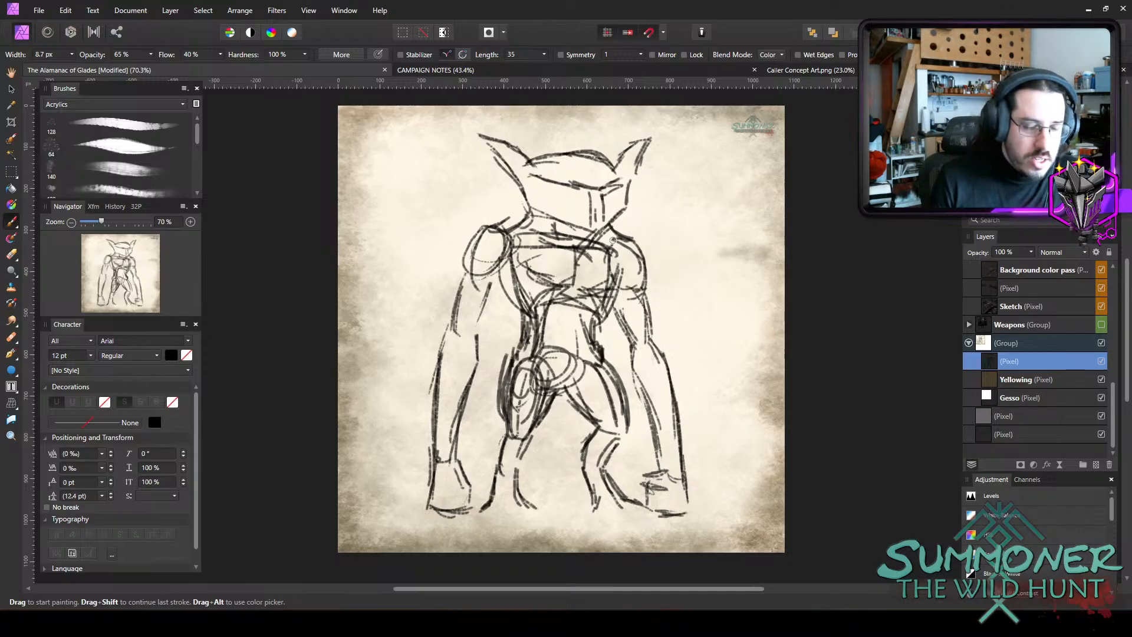
Sketch the mouth, nose bridge marks and eye outlines on the face using finer brush widths of 5.2 px and 3.8 px.
key("bracketleft")
key("bracketleft")
key("bracketleft")
key("bracketleft")
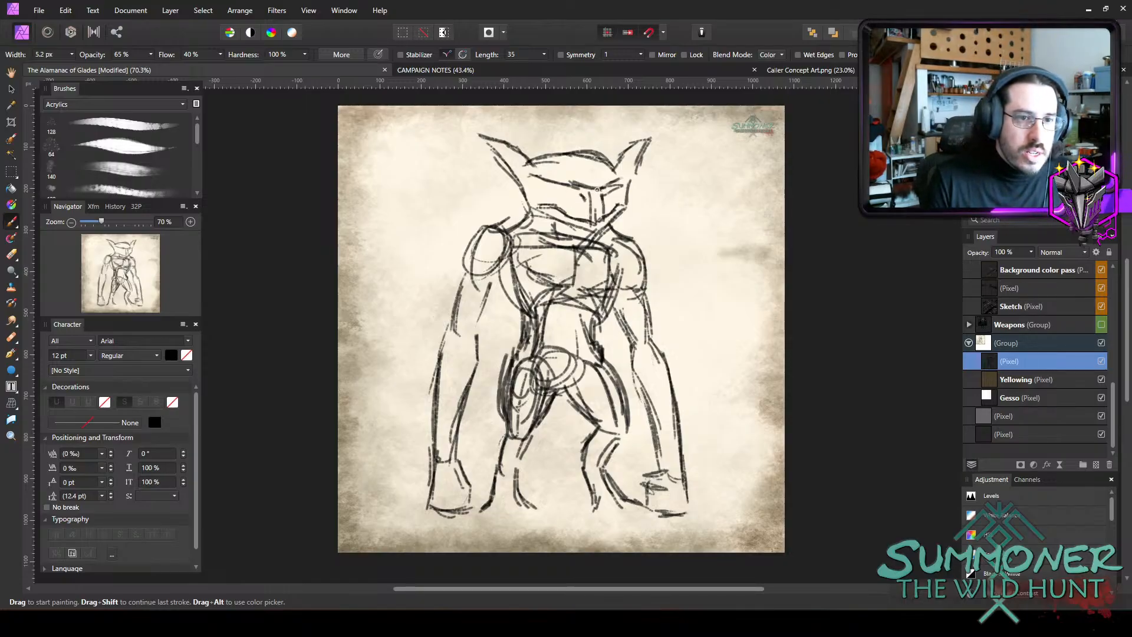
left_click_drag(601, 195, 603, 196)
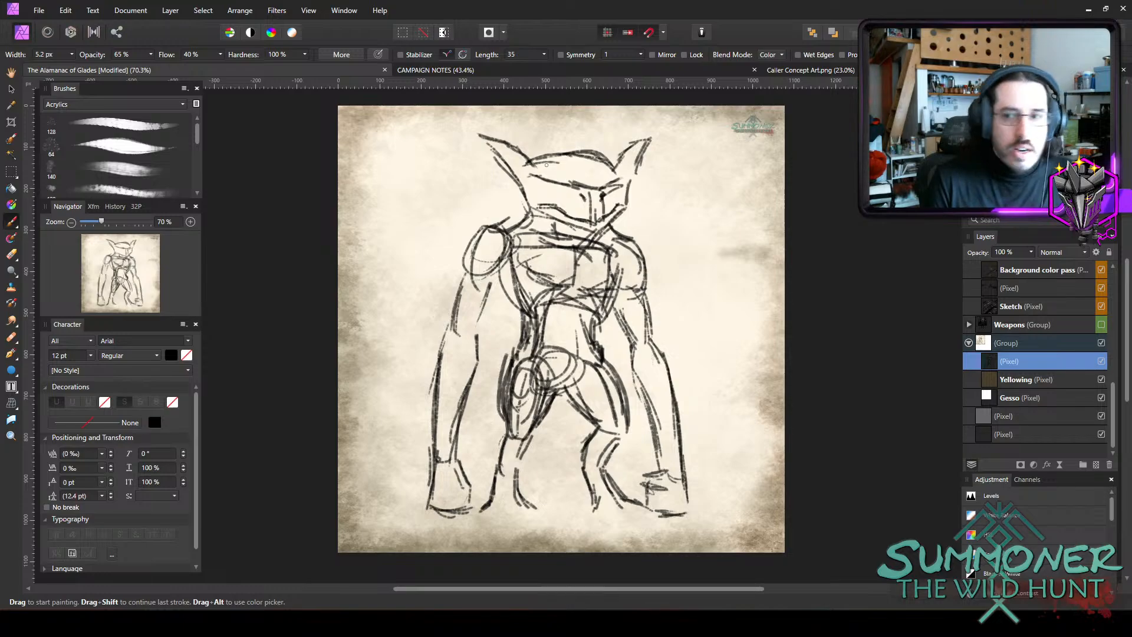
key("bracketleft")
key("bracketleft")
key("bracketleft")
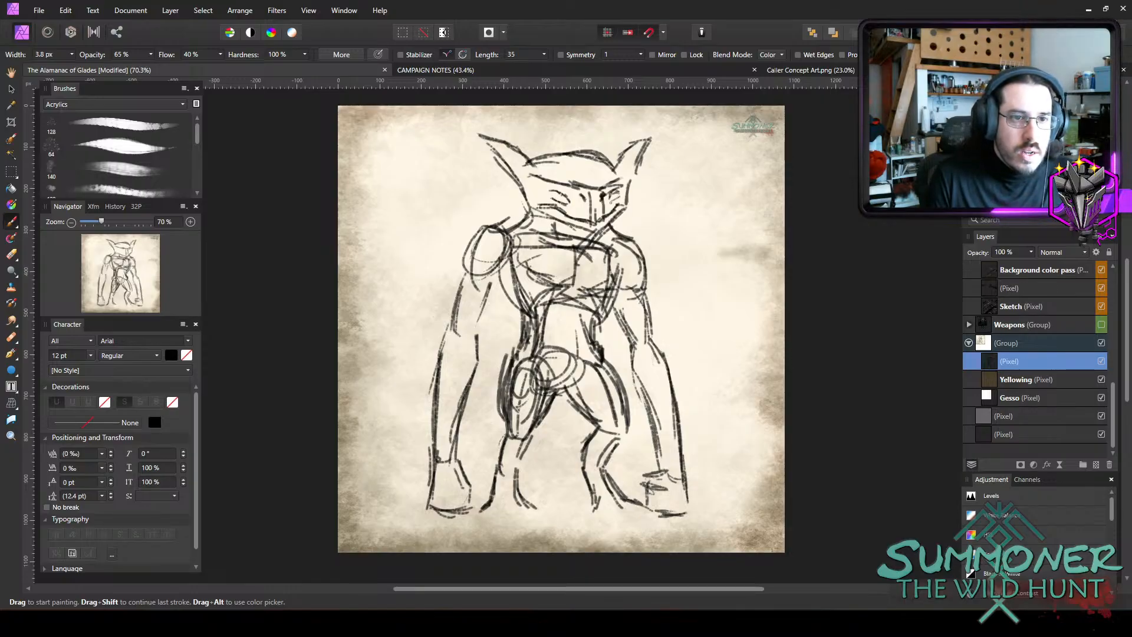
Fill both eyes solid black with a 7.6 px brush and add a mark beside the nose bridge at 7.3 px.
key("bracketright")
key("bracketright")
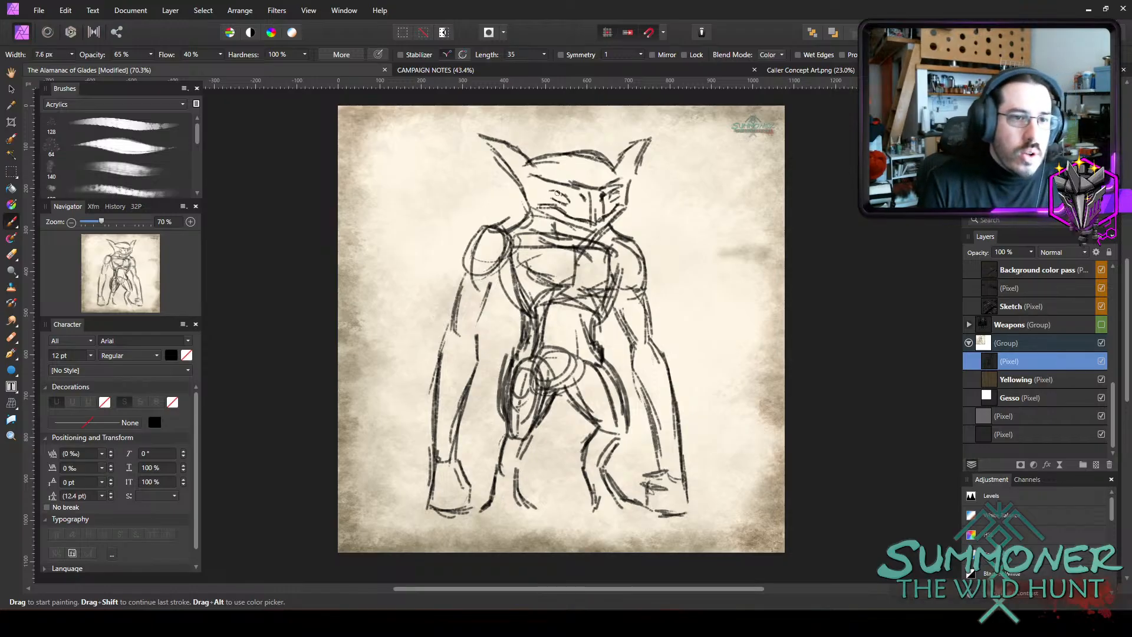
left_click_drag(552, 191, 615, 200)
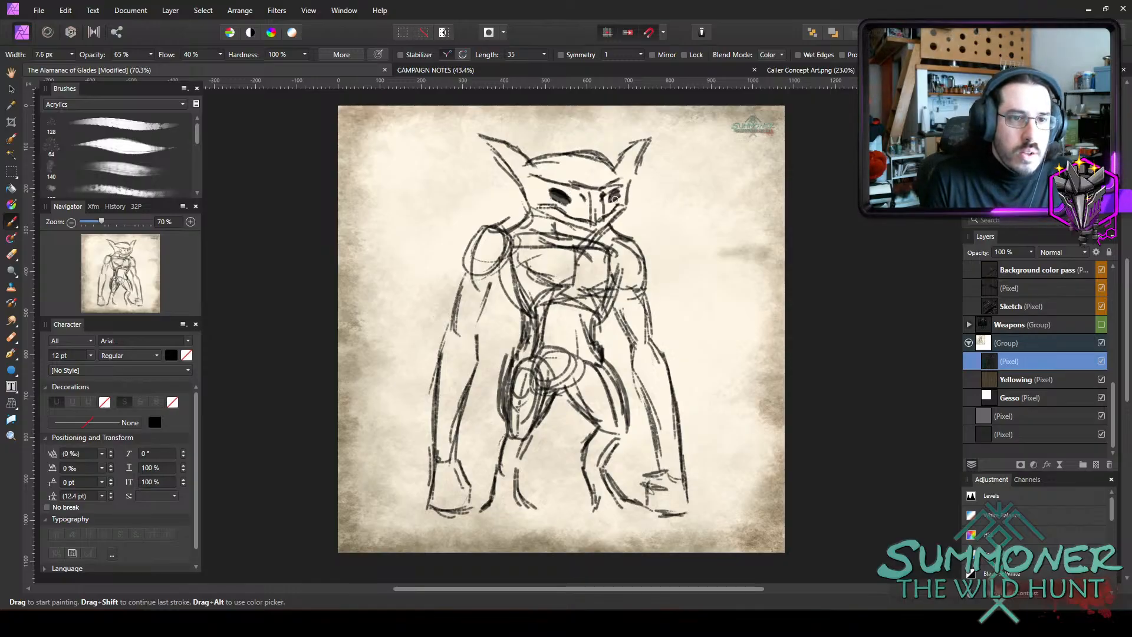
key("bracketleft")
left_click(575, 194)
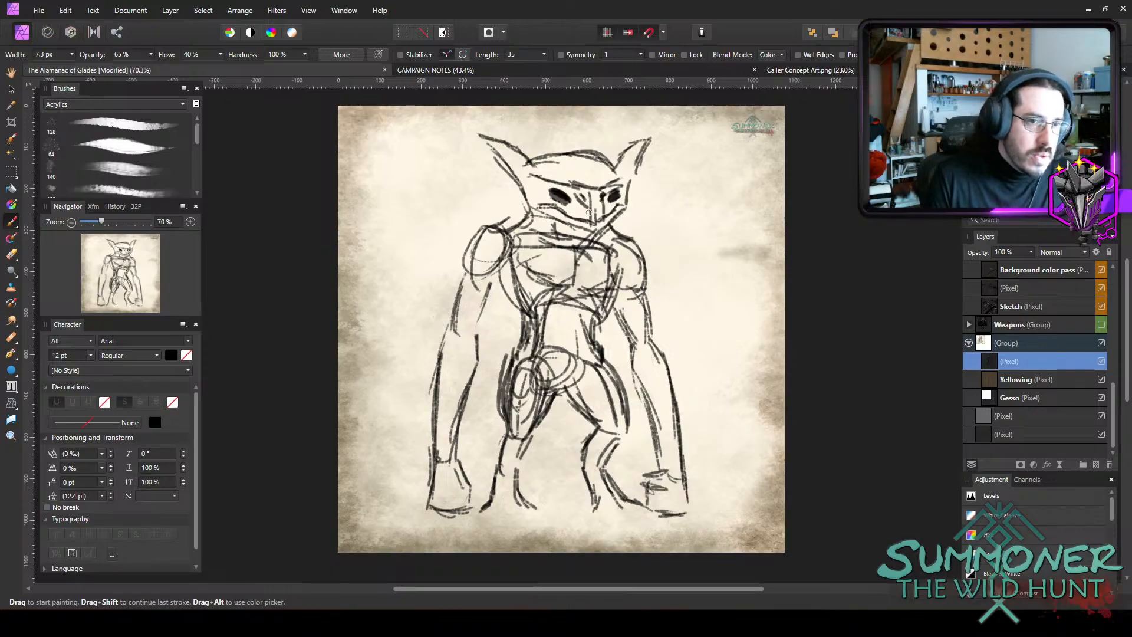
Erase the vertical nose guide lines between the eyes with an eraser up to 6.5 px wide, then return to the Paint Brush.
key("e")
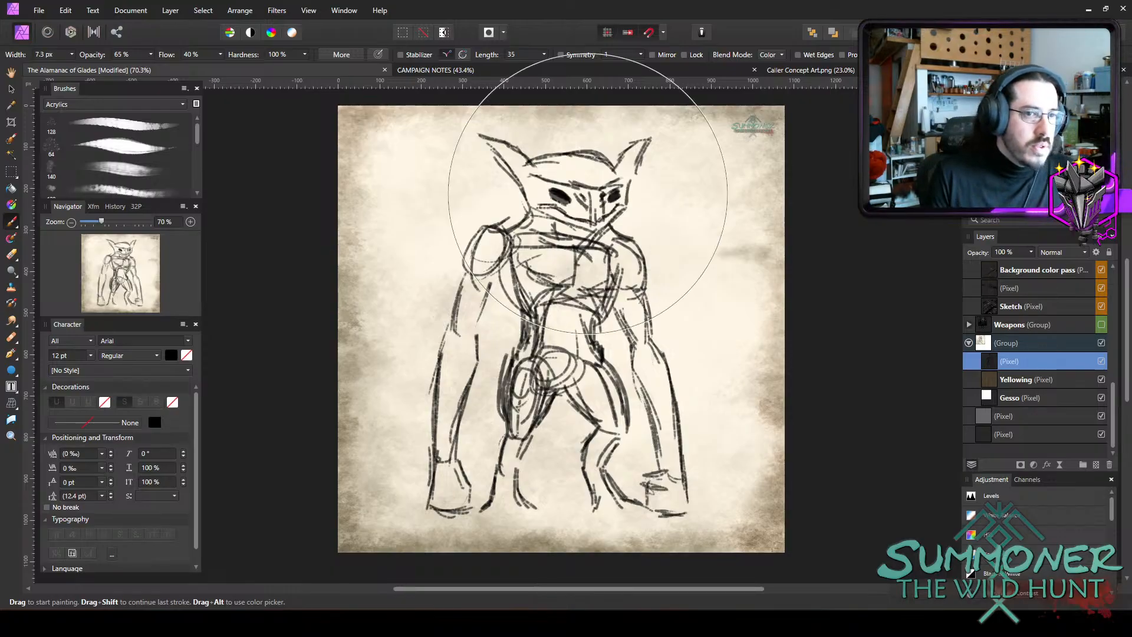
key("bracketleft")
key("bracketleft")
key("bracketleft")
key("bracketleft")
key("bracketleft")
key("bracketleft")
key("bracketleft")
key("bracketleft")
key("bracketleft")
key("bracketleft")
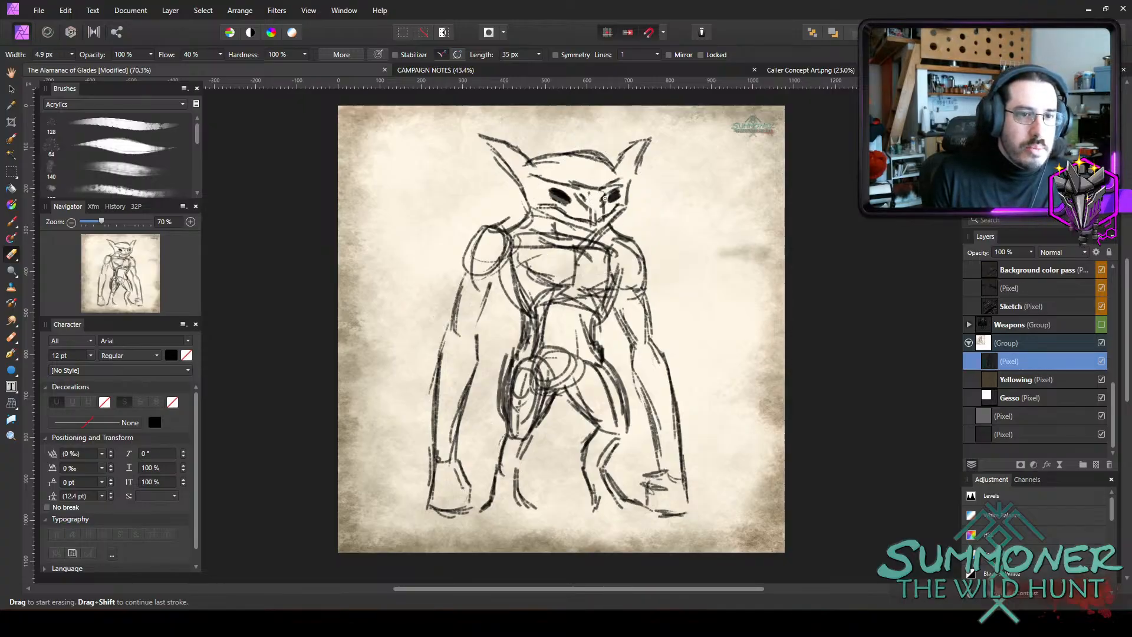
key("bracketright")
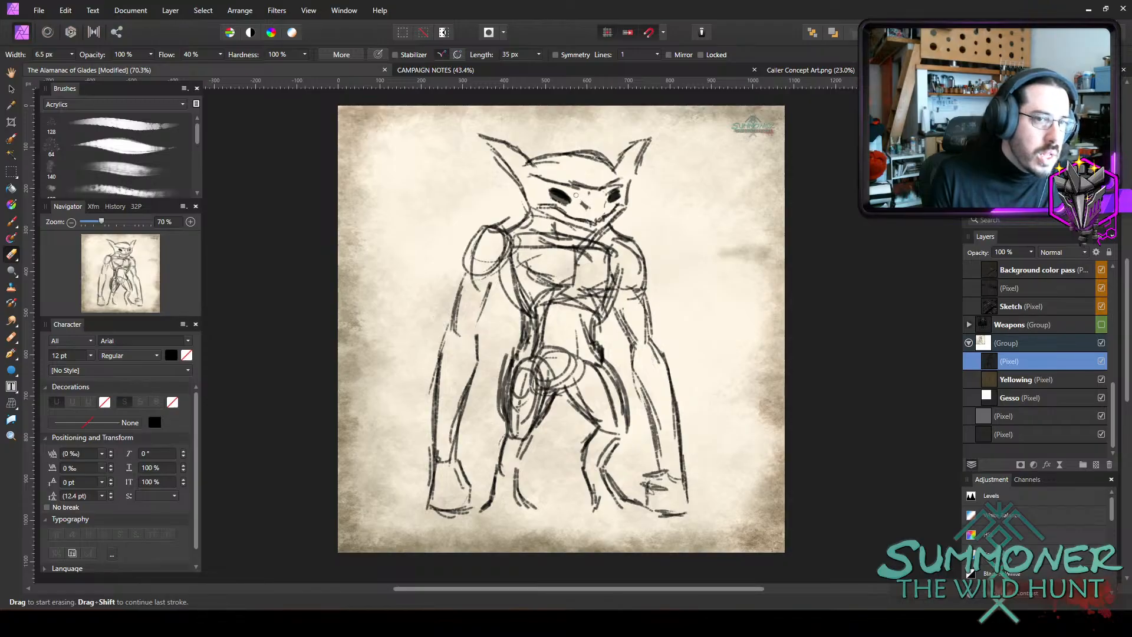
key("b")
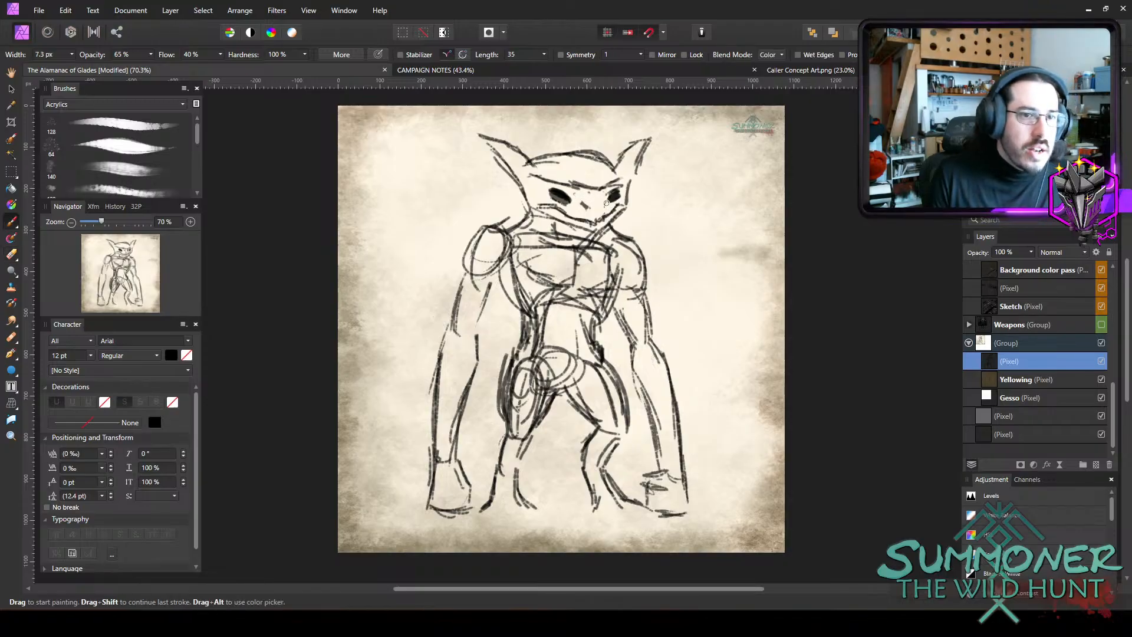
Add a nose mark, then shade around the nose and eyes with a 12.7 px brush at 25% opacity.
left_click_drag(602, 205, 601, 207)
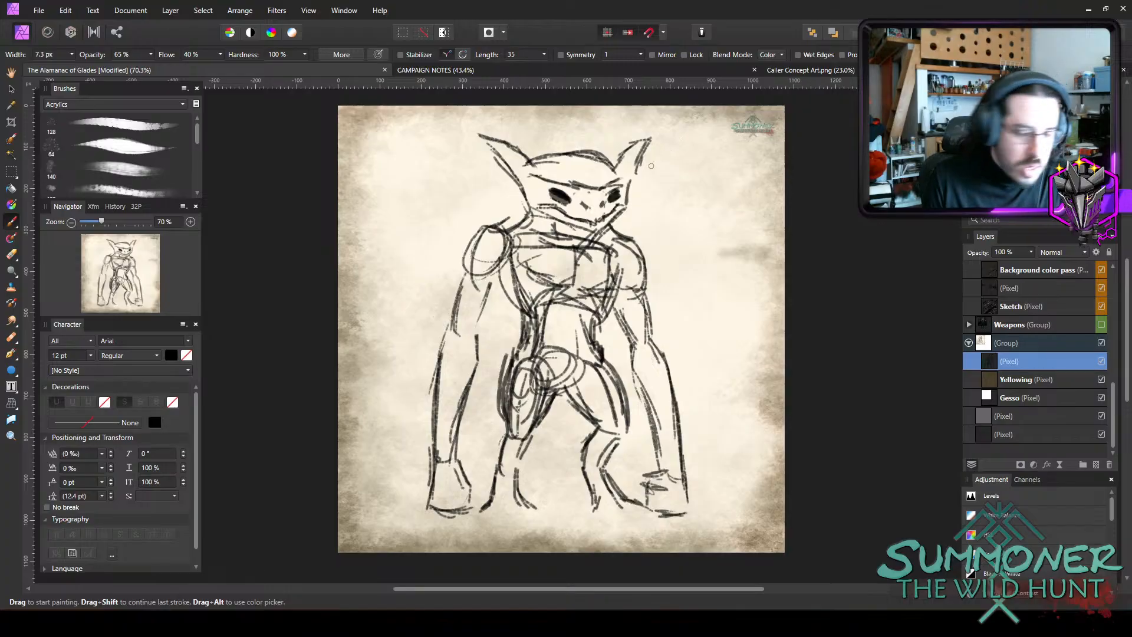
key("bracketright")
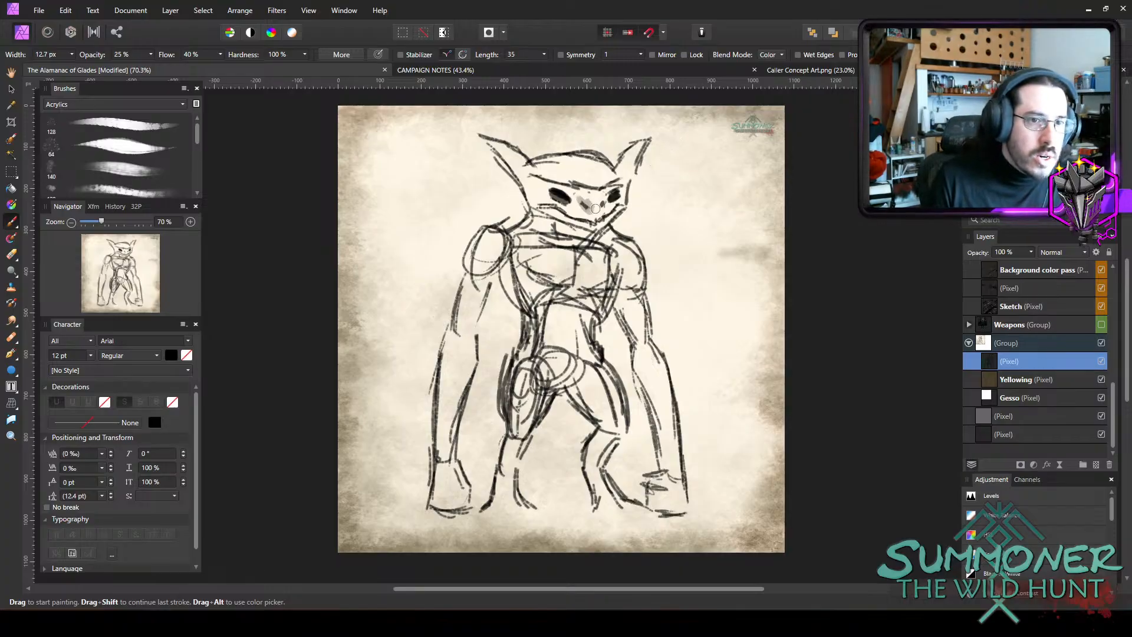
left_click_drag(580, 199, 604, 204)
key("ctrl+z")
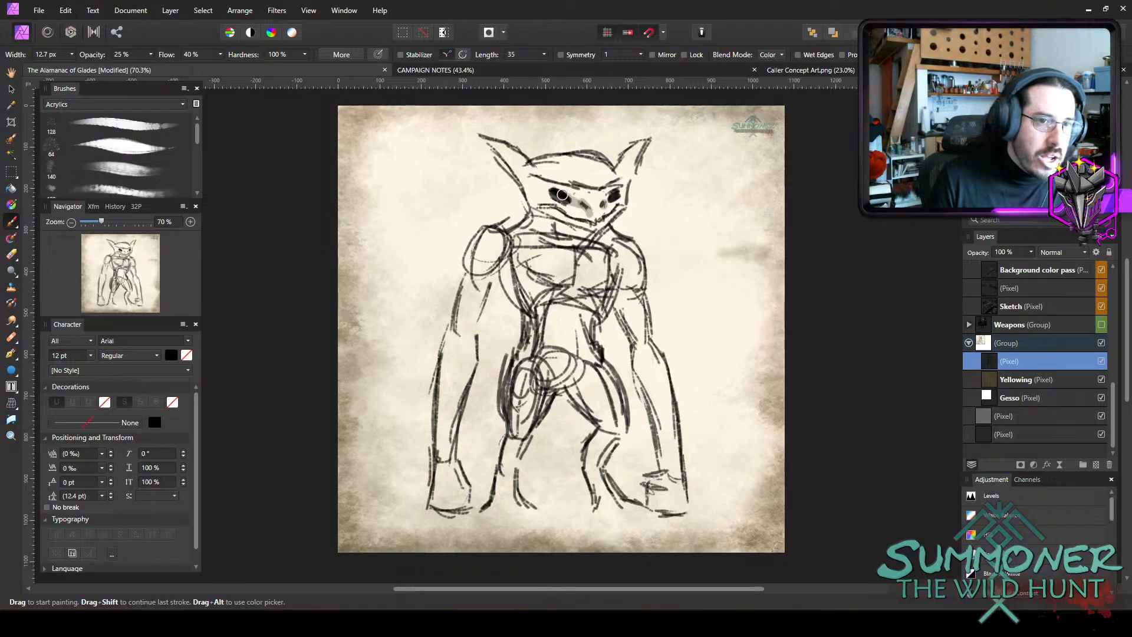
left_click_drag(578, 203, 542, 187)
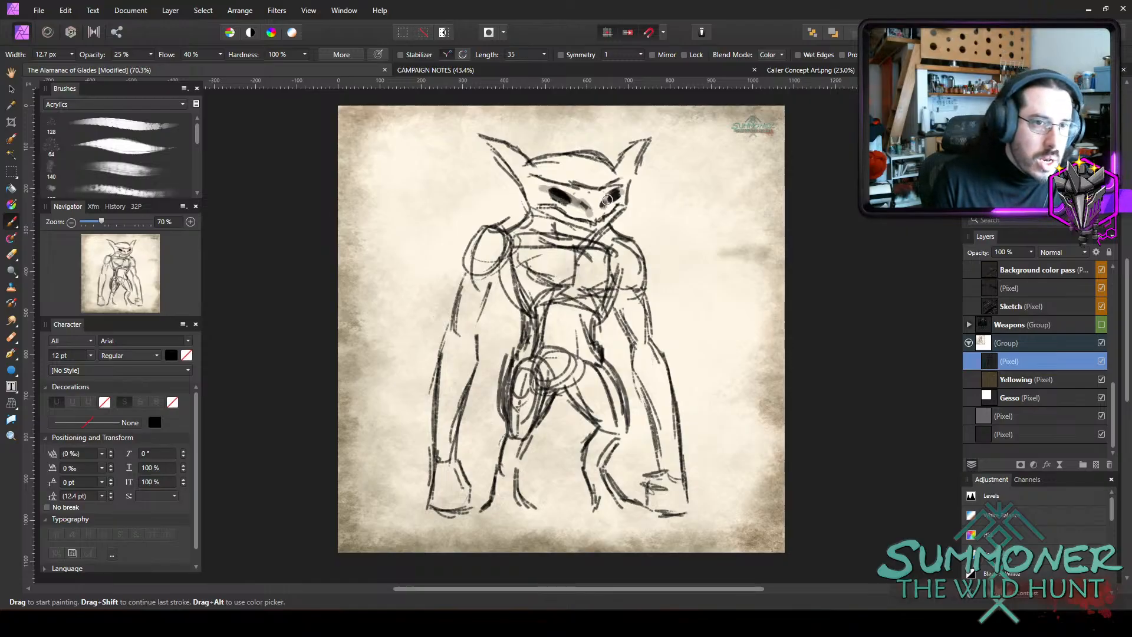
key("a")
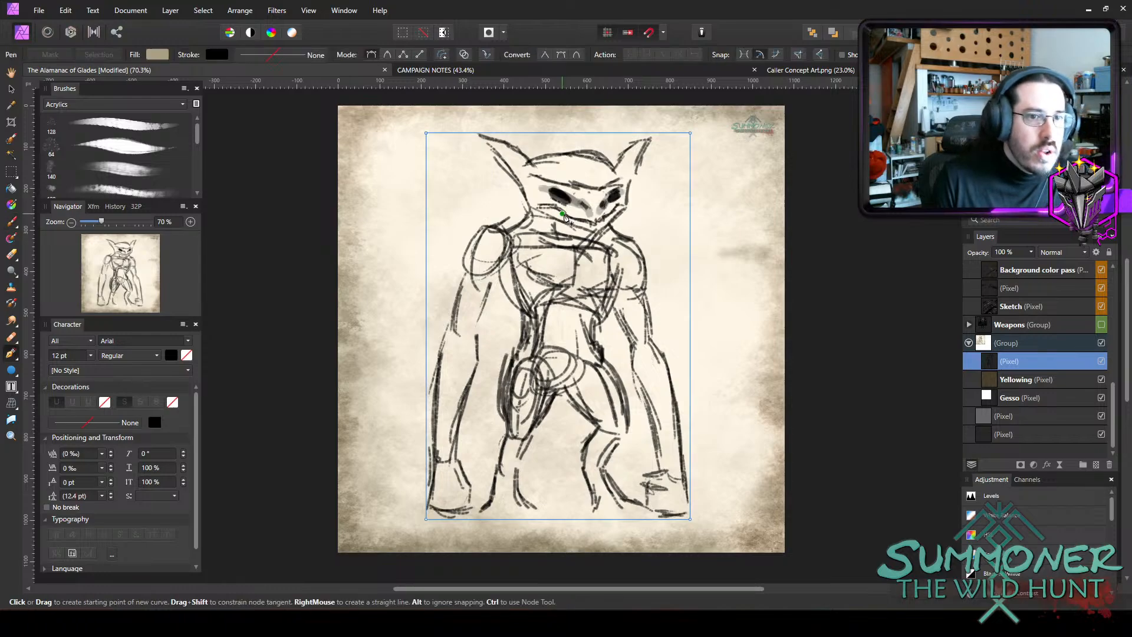
key("b")
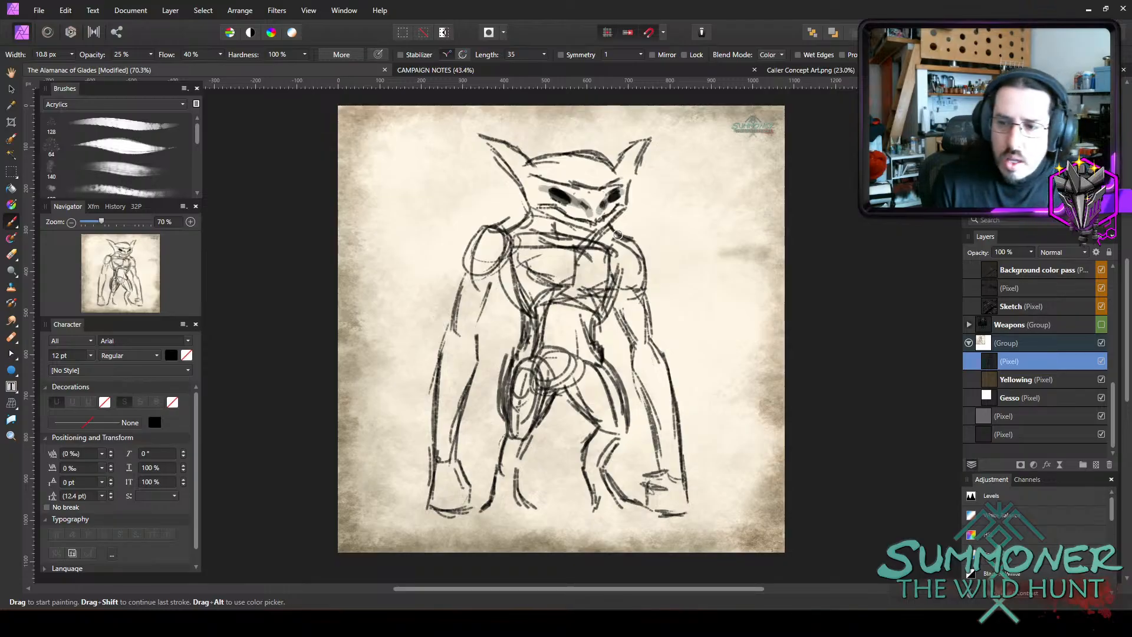
Shade the cheeks and the area beneath the eyes in grey, using brush widths between 13.6 px and 9.2 px.
key("bracketleft")
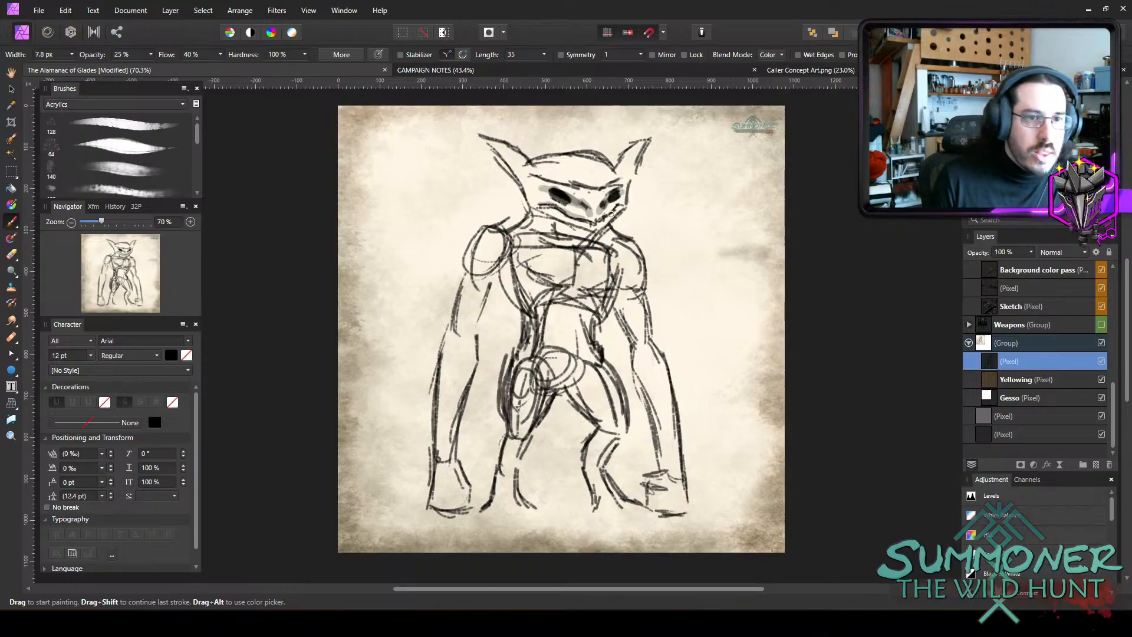
key("bracketright")
key("bracketright")
key("bracketright")
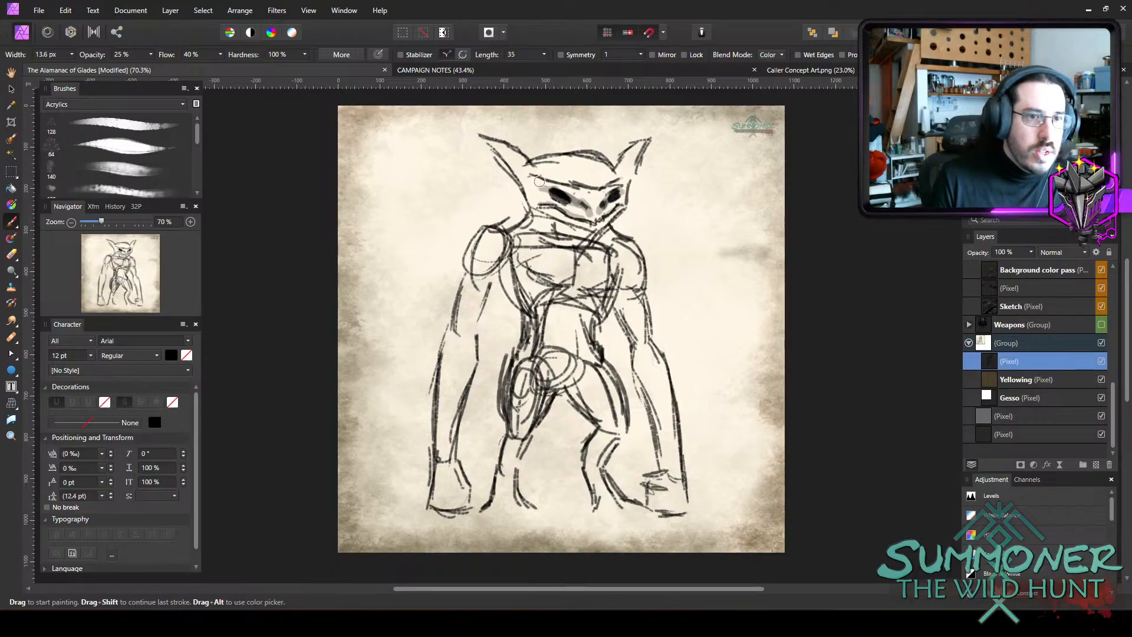
key("bracketleft")
key("bracketleft")
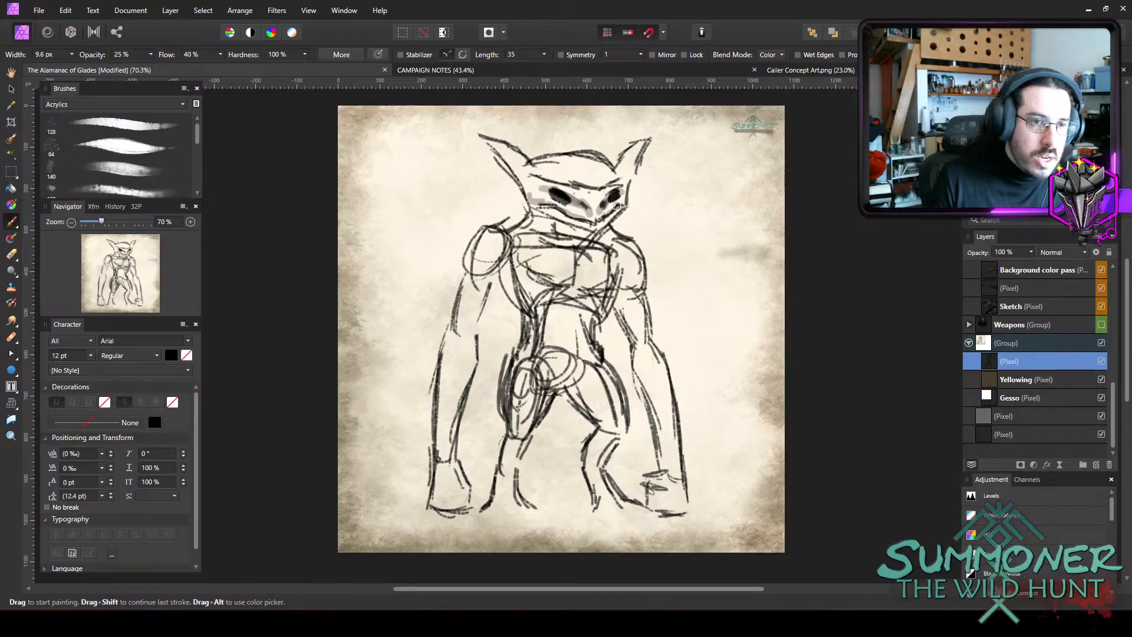
key("bracketright")
key("bracketright")
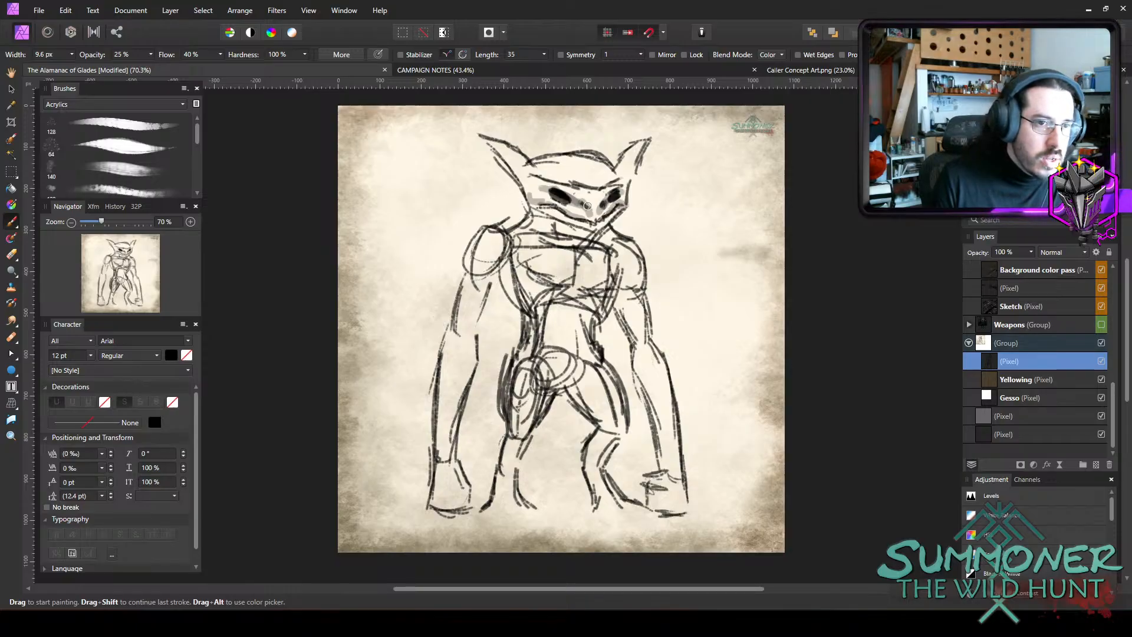
mouse_move(571, 206)
left_mouse_down()
mouse_move(586, 216)
mouse_move(542, 192)
mouse_move(607, 207)
mouse_move(592, 219)
mouse_move(620, 194)
mouse_move(610, 204)
left_mouse_up()
key("bracketleft")
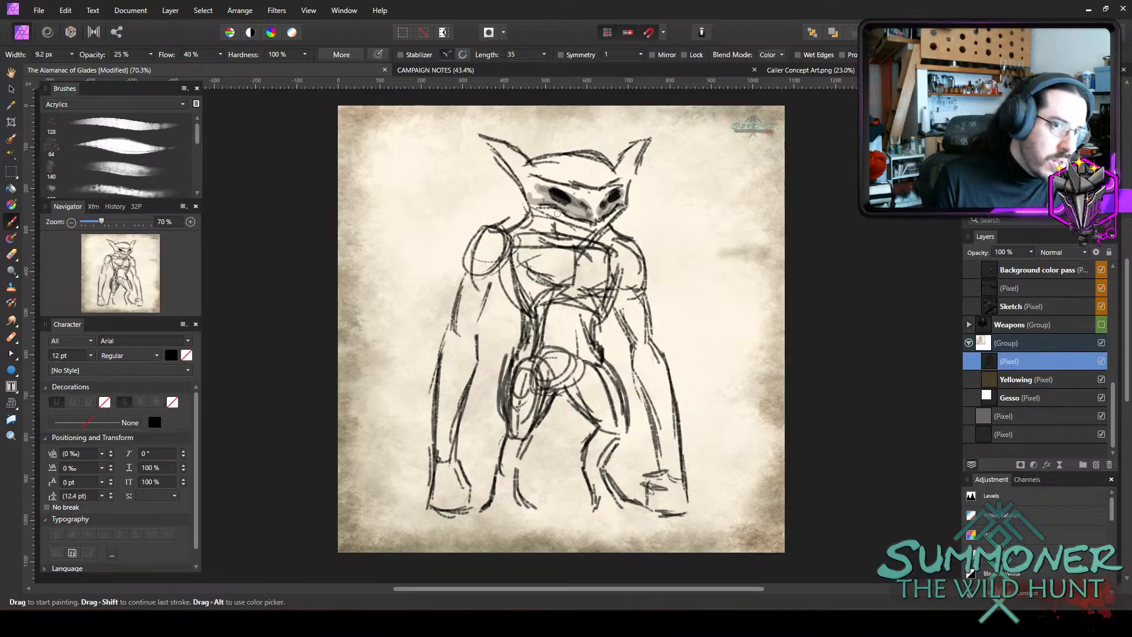
Shade along the mouth and lower jaw with a 7.3 px brush, undoing and redrawing the first stroke.
key("bracketright")
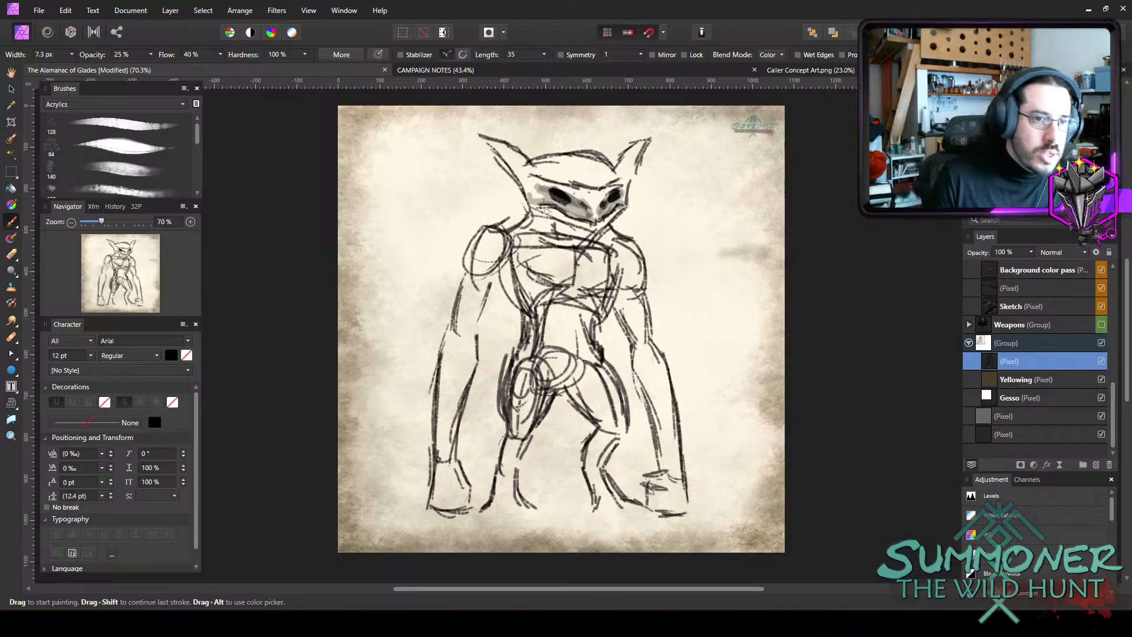
left_click_drag(544, 211, 591, 234)
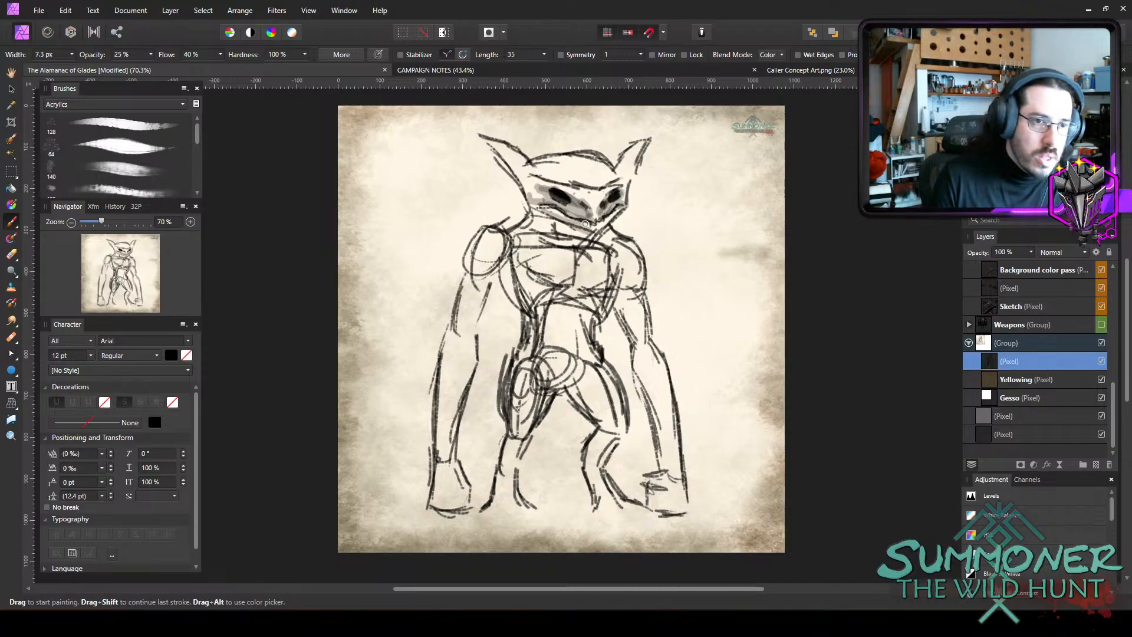
key("ctrl+z")
left_click_drag(590, 224, 566, 218)
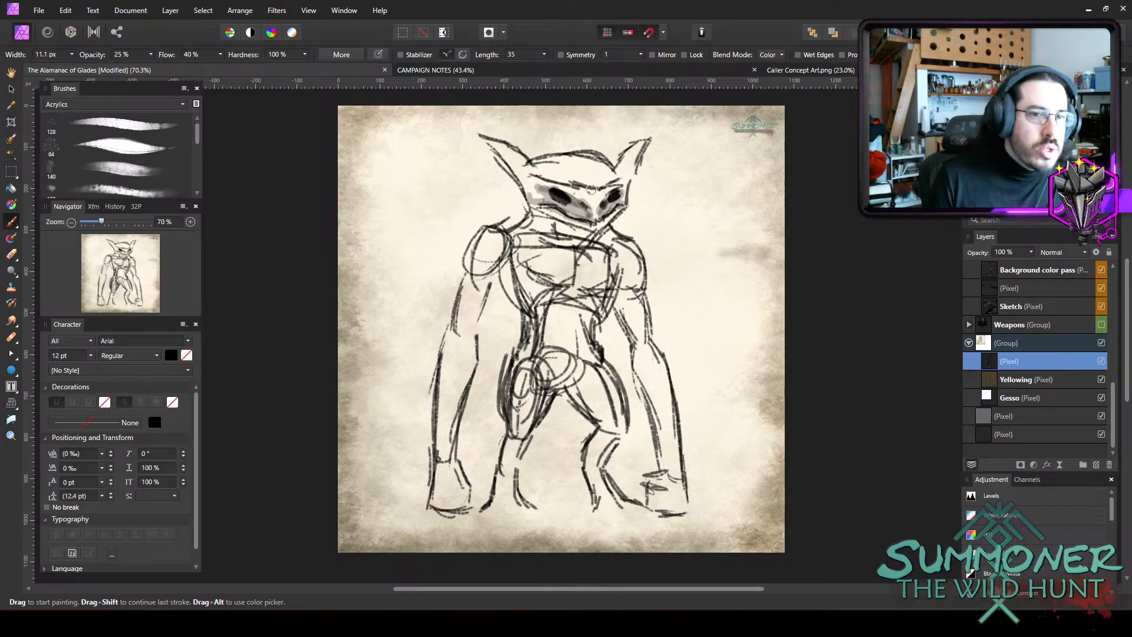
Shade the brow band and the space between and above the eyes with a brush up to 12.8 px wide.
key("bracketright")
key("bracketright")
key("bracketright")
key("bracketright")
key("bracketright")
key("bracketright")
key("bracketright")
key("bracketright")
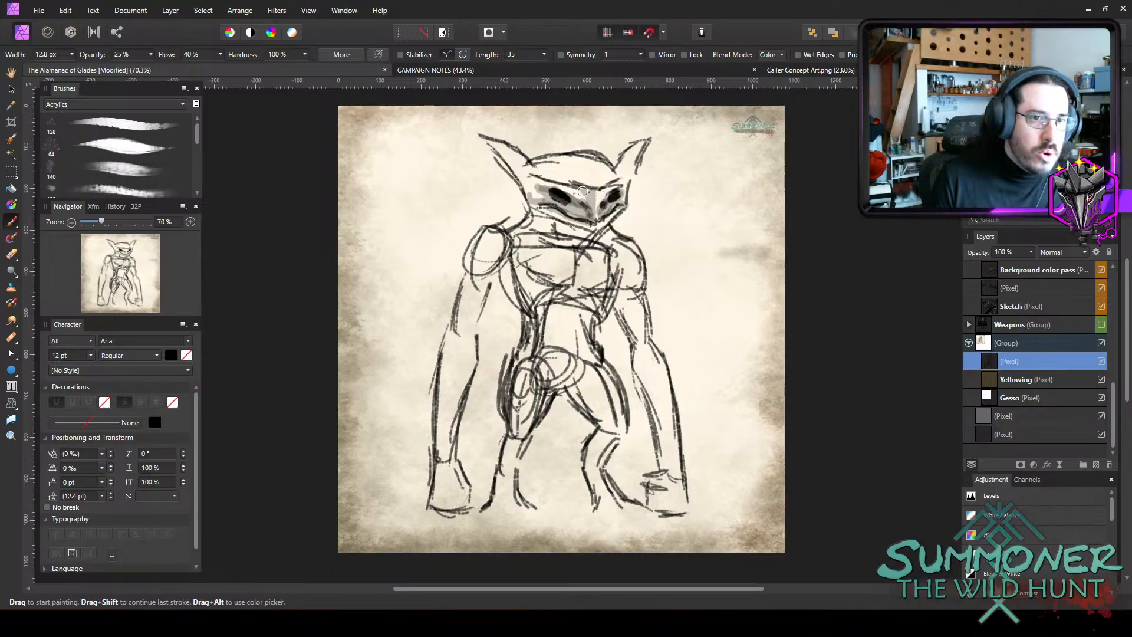
key("bracketleft")
mouse_move(556, 186)
left_mouse_down()
mouse_move(537, 179)
mouse_move(532, 189)
mouse_move(540, 179)
left_mouse_up()
key("bracketleft")
key("bracketleft")
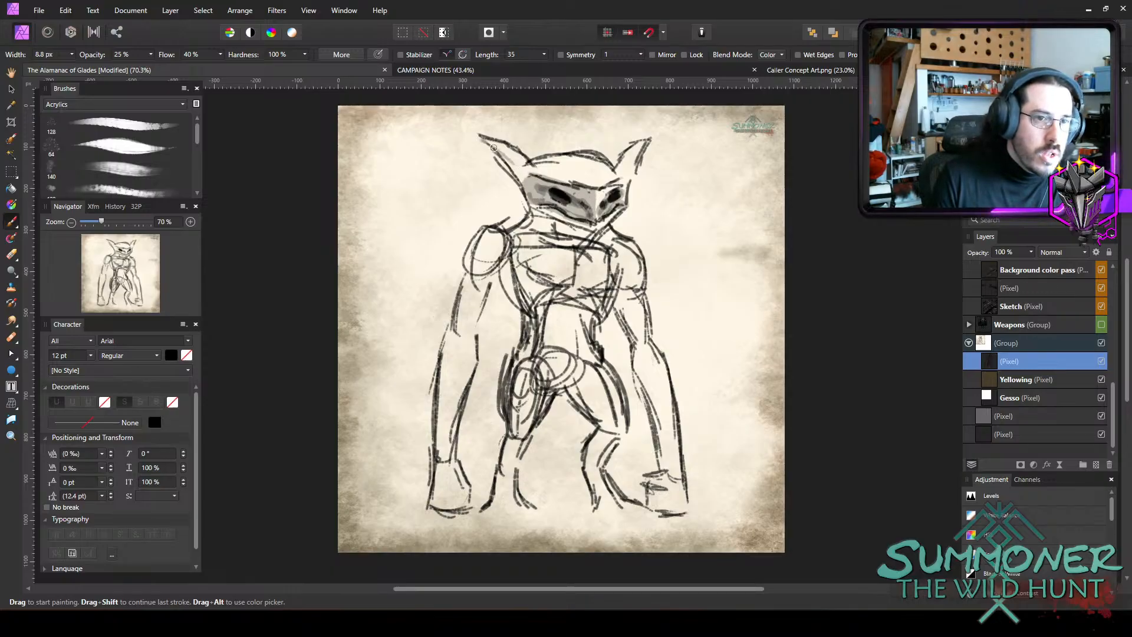
Shade both ears and the top of the head in grey with a brush of about 11 px.
key("bracketleft")
mouse_move(494, 147)
left_mouse_down()
mouse_move(524, 177)
mouse_move(481, 137)
left_mouse_up()
key("bracketleft")
key("bracketright")
key("bracketright")
key("bracketright")
key("bracketright")
key("bracketright")
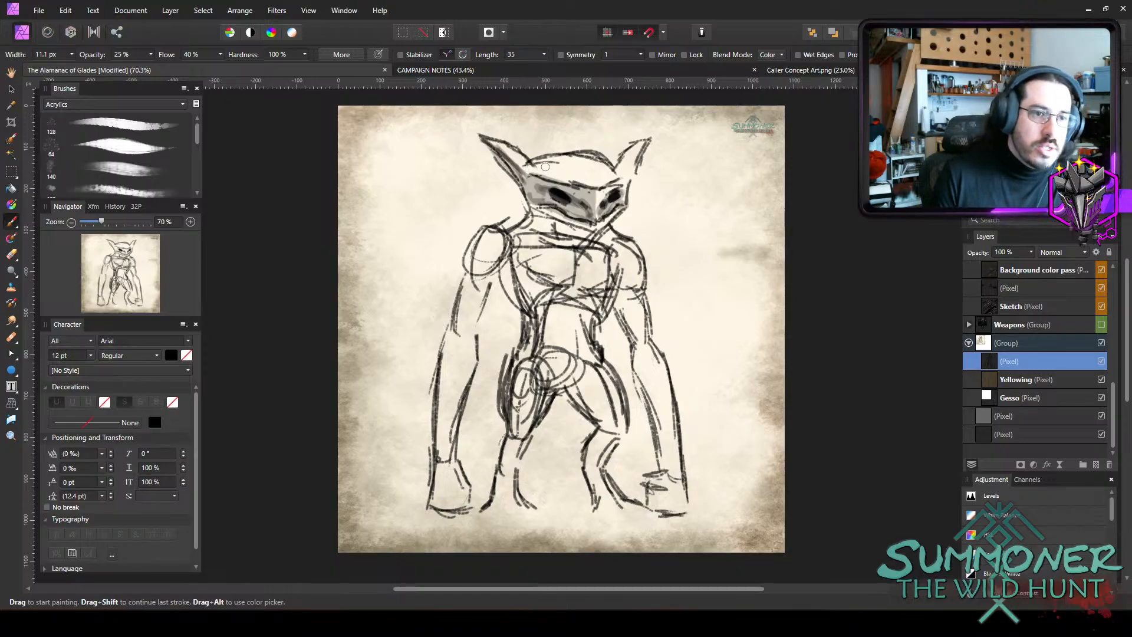
key("bracketright")
mouse_move(547, 165)
left_mouse_down()
mouse_move(535, 160)
mouse_move(562, 159)
mouse_move(554, 164)
mouse_move(580, 184)
mouse_move(520, 175)
left_mouse_up()
left_click_drag(639, 147, 624, 170)
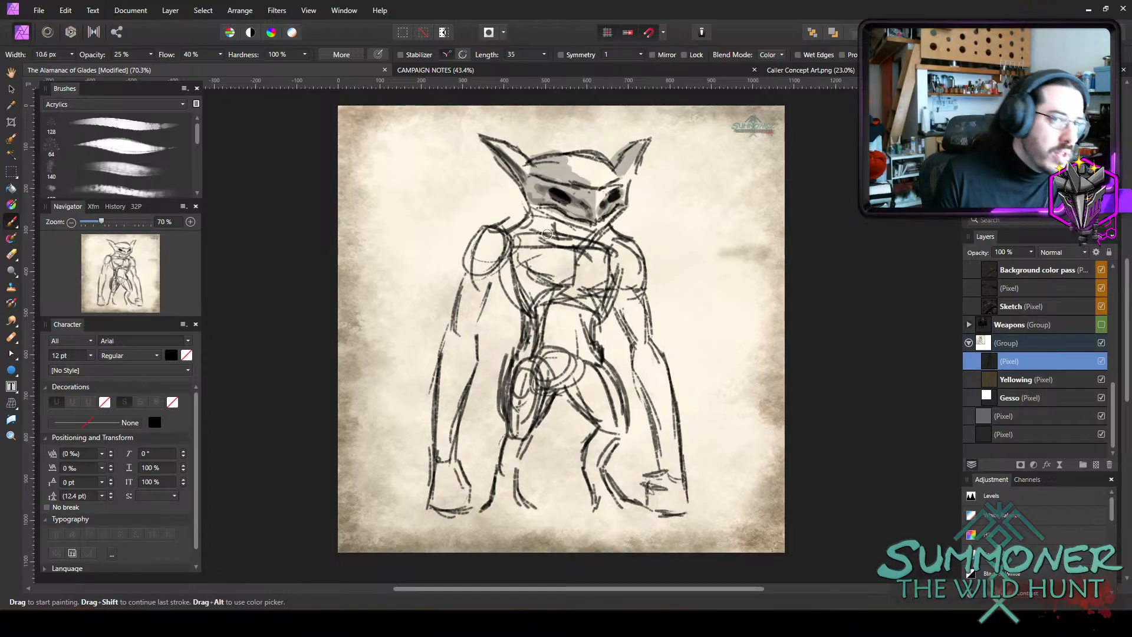
Shade the neck from beneath the chin down to the upper chest with a wider brush.
key("bracketright")
key("bracketright")
left_click_drag(550, 225, 565, 249)
Switch to the Erase Brush and widen it to 35 px.
key("e")
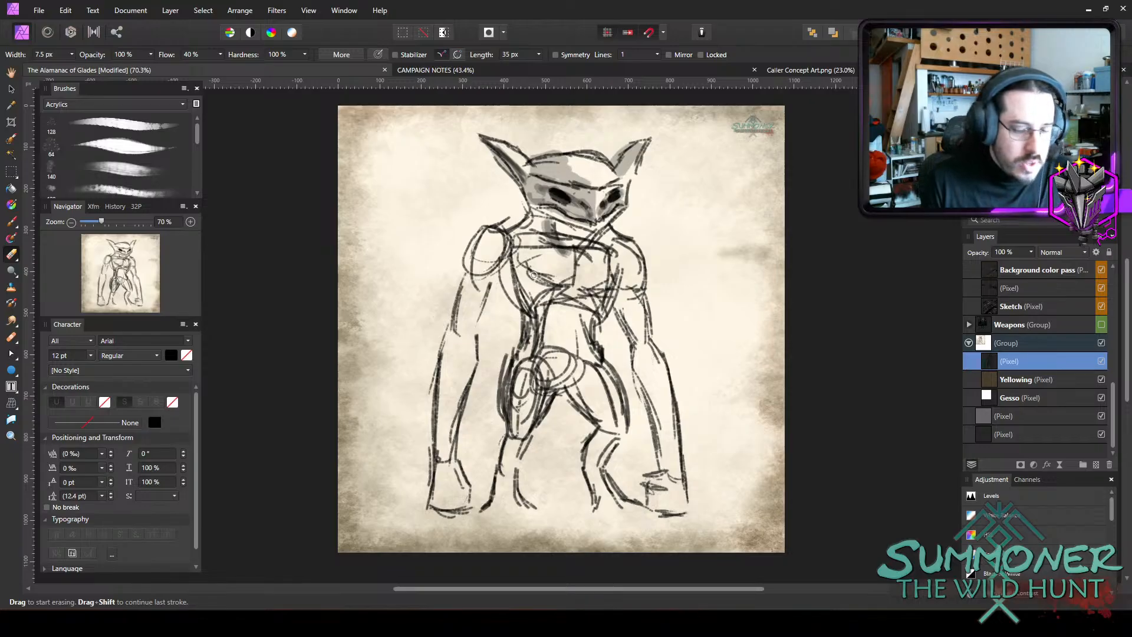
key("]")
key("]")
key("]")
key("]")
key("]")
key("]")
key("]")
mouse_move(531, 292)
left_mouse_down()
mouse_move(521, 262)
mouse_move(535, 307)
left_mouse_up()
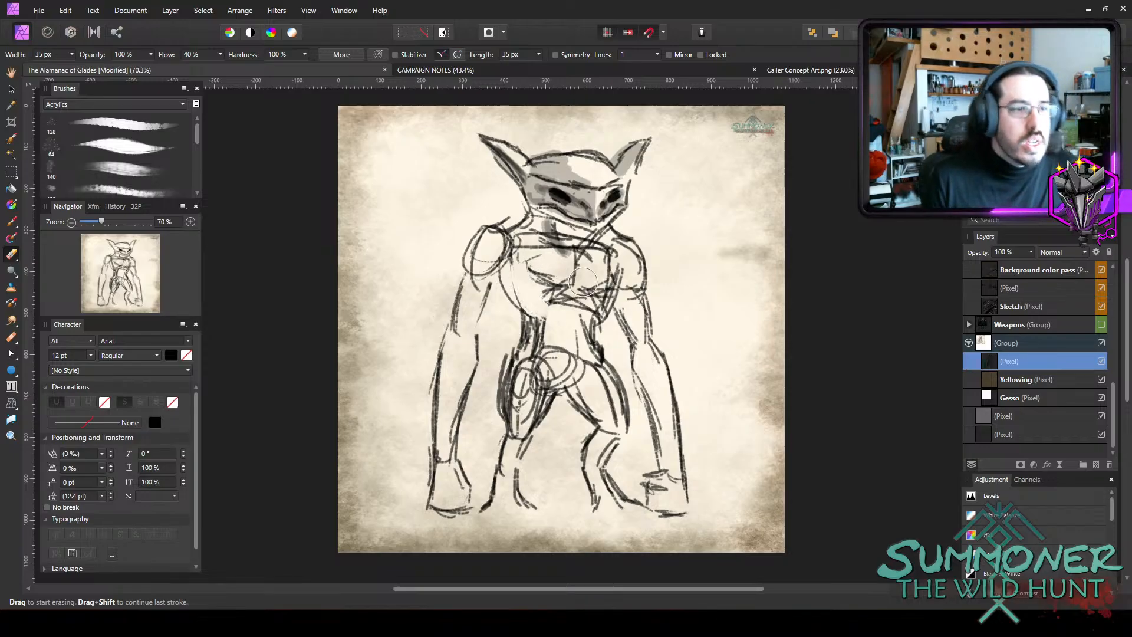
key("ctrl+z")
key("ctrl+z")
Set the eraser opacity to 45% and fade the construction lines on the chest, hips, thighs and shoulders.
key("4")
key("5")
mouse_move(532, 264)
left_mouse_down()
mouse_move(572, 319)
mouse_move(598, 295)
mouse_move(576, 312)
mouse_move(569, 233)
mouse_move(595, 248)
mouse_move(528, 231)
mouse_move(532, 245)
mouse_move(499, 257)
left_mouse_up()
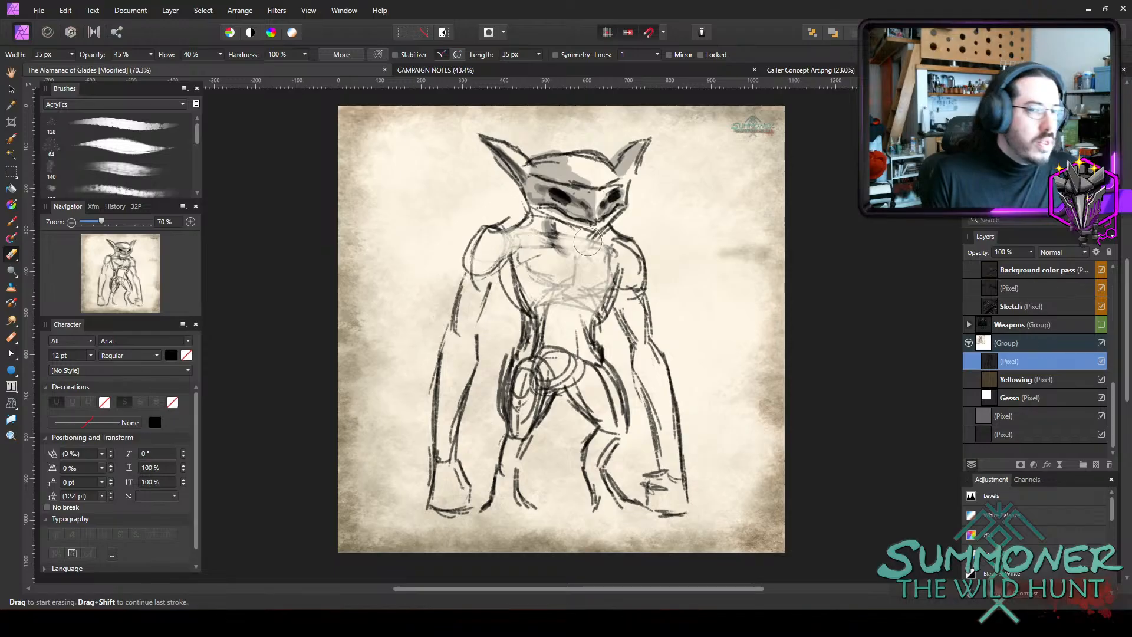
mouse_move(614, 263)
left_mouse_down()
mouse_move(543, 282)
mouse_move(574, 312)
mouse_move(541, 321)
mouse_move(533, 360)
mouse_move(540, 348)
mouse_move(565, 356)
mouse_move(548, 341)
mouse_move(558, 362)
mouse_move(538, 373)
mouse_move(550, 360)
mouse_move(529, 359)
mouse_move(523, 406)
mouse_move(569, 369)
mouse_move(609, 386)
mouse_move(608, 406)
mouse_move(598, 392)
mouse_move(614, 408)
left_mouse_up()
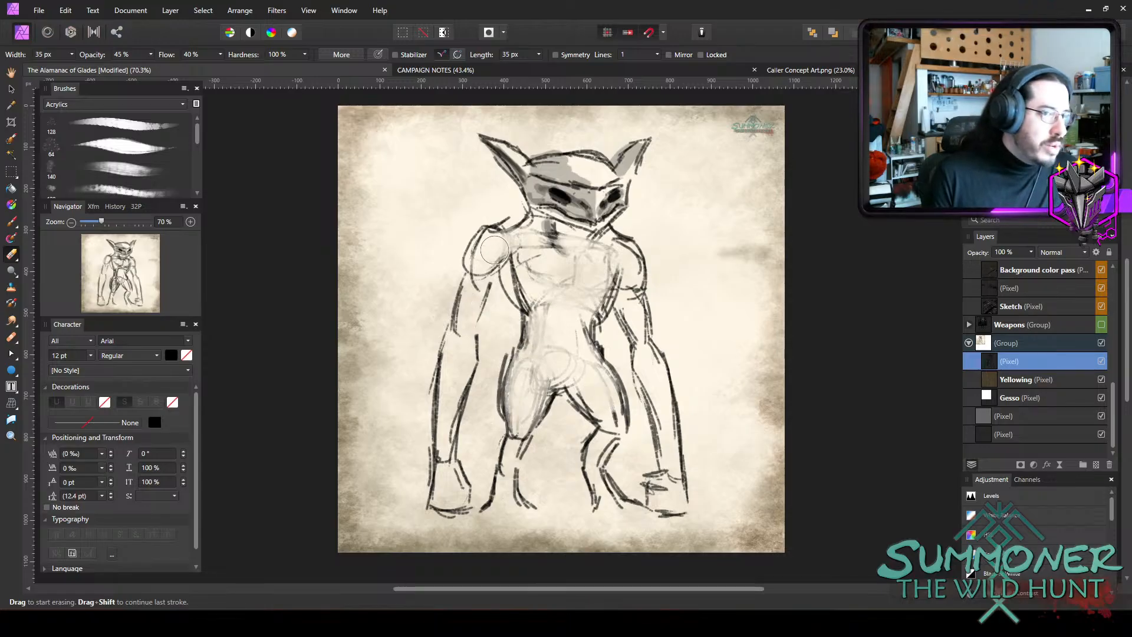
left_click_drag(494, 251, 491, 250)
mouse_move(625, 285)
left_mouse_down()
mouse_move(638, 322)
mouse_move(650, 289)
left_mouse_up()
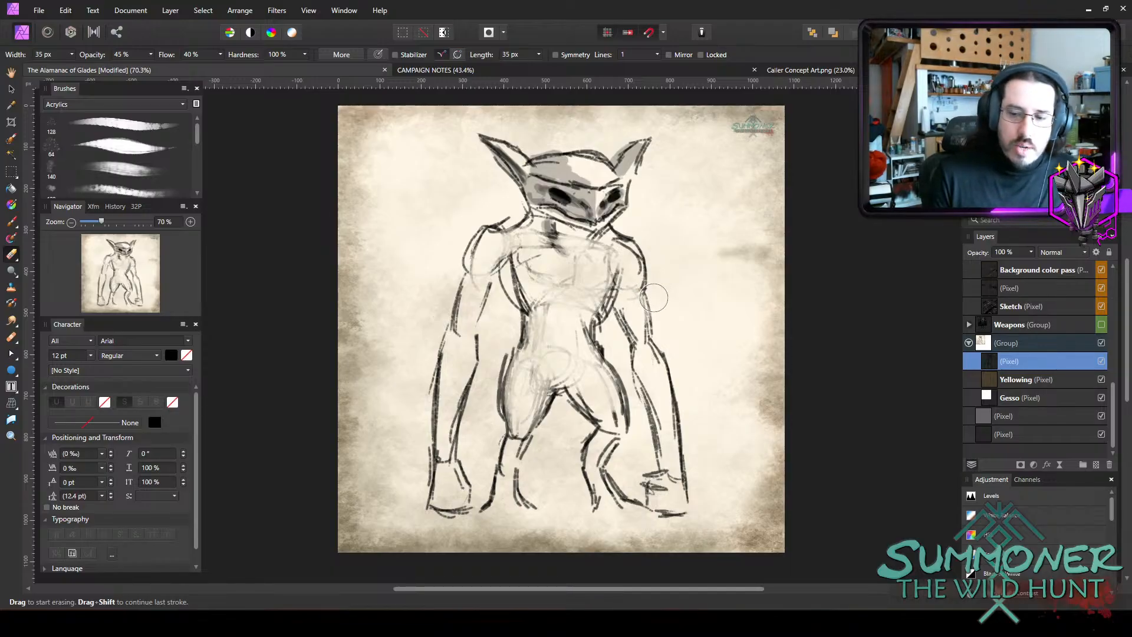
Return to the Paint Brush and shade both upper arms in grey at 20 px wide and 25% opacity.
key("b")
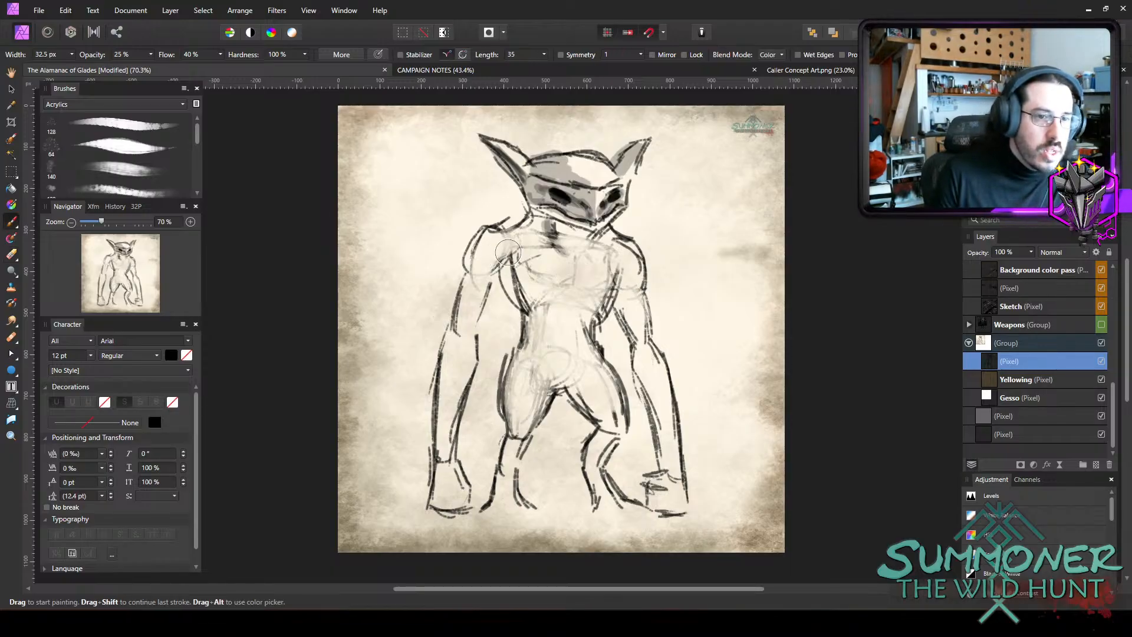
left_click_drag(498, 270, 511, 246)
key("bracketleft")
mouse_move(485, 288)
left_mouse_down()
mouse_move(466, 336)
mouse_move(488, 280)
left_mouse_up()
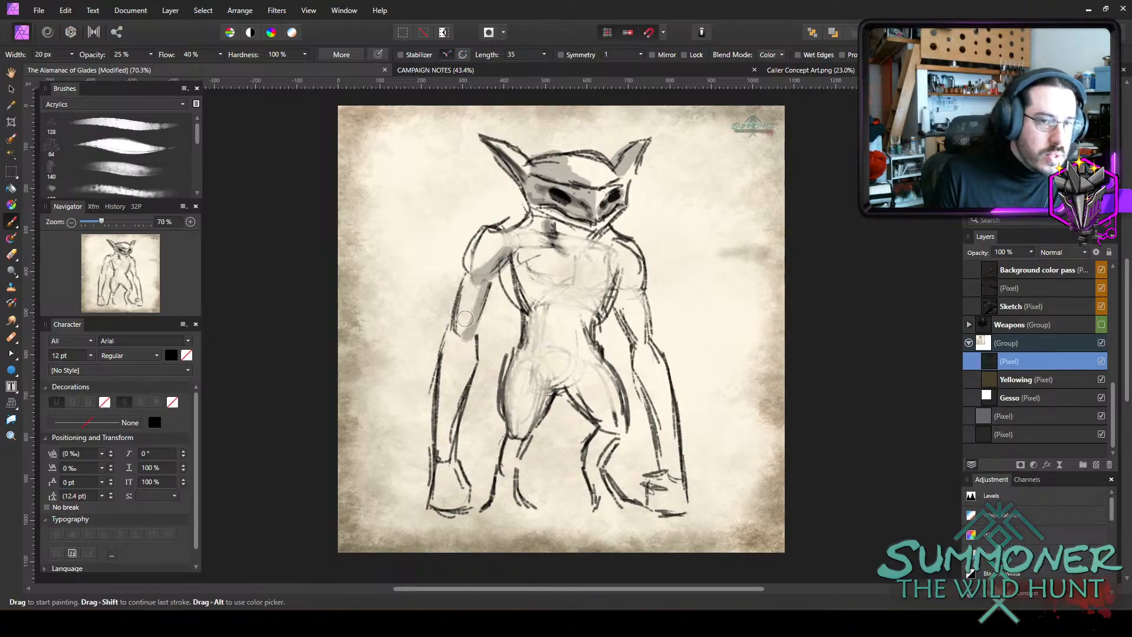
left_click_drag(460, 322, 465, 344)
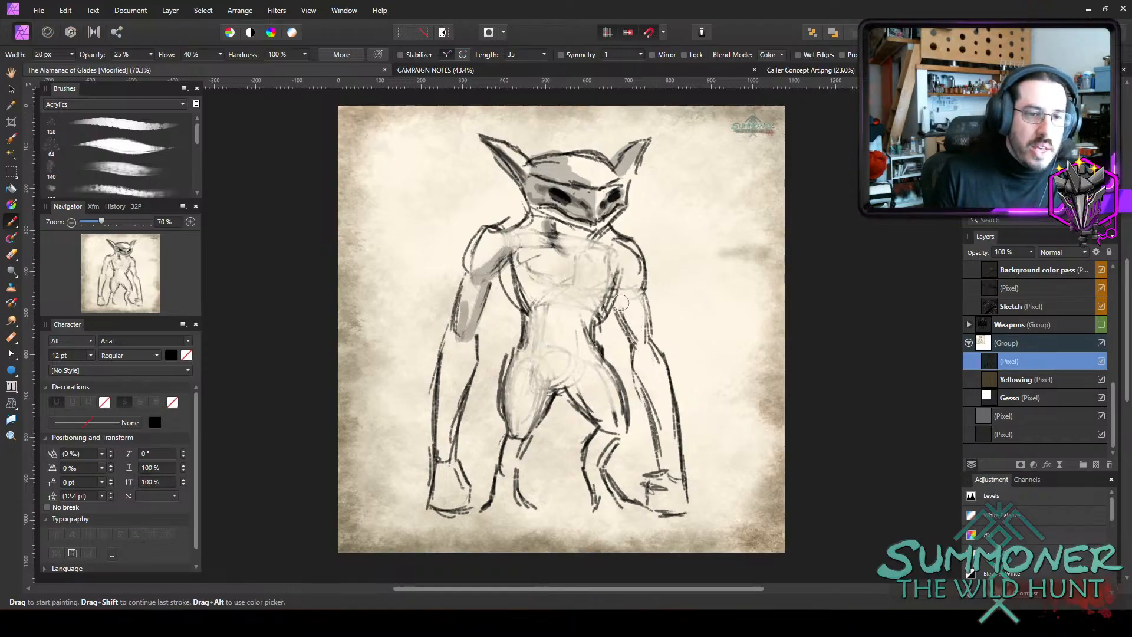
mouse_move(621, 303)
left_mouse_down()
mouse_move(635, 334)
mouse_move(622, 288)
mouse_move(643, 347)
left_mouse_up()
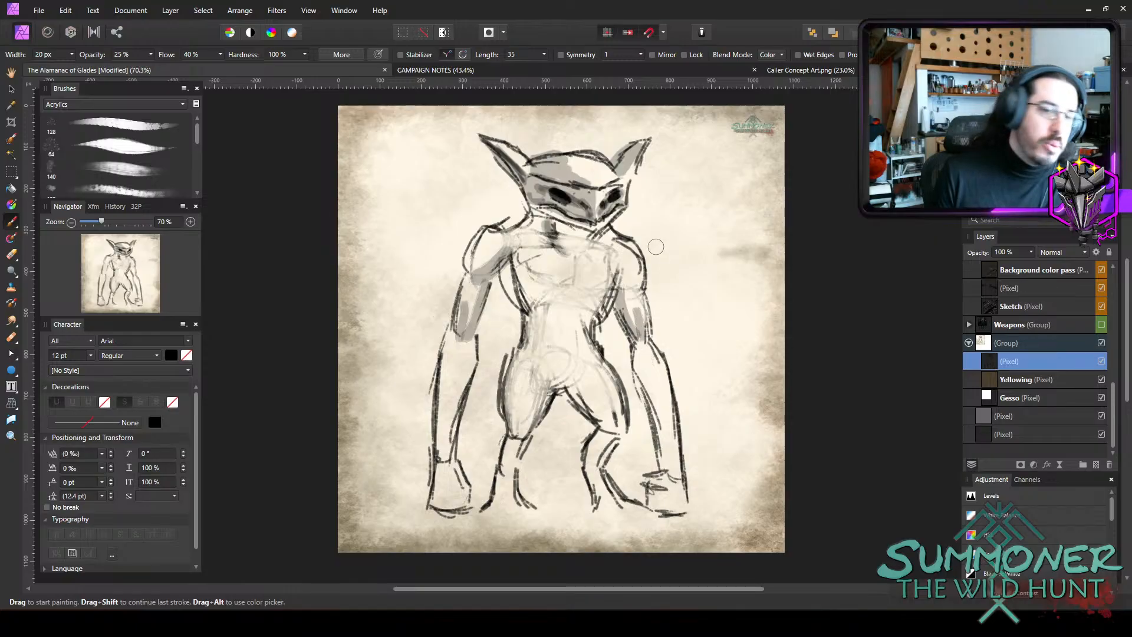
Shade the sides of the ribcage and the hip creases, reducing the brush width to 14.1 px.
key("bracketright")
mouse_move(508, 283)
left_mouse_down()
mouse_move(521, 305)
mouse_move(543, 295)
mouse_move(610, 309)
mouse_move(599, 312)
mouse_move(584, 304)
mouse_move(625, 279)
mouse_move(539, 333)
mouse_move(550, 310)
mouse_move(539, 317)
mouse_move(567, 338)
mouse_move(583, 310)
left_mouse_up()
key("bracketleft")
key("bracketleft")
key("bracketleft")
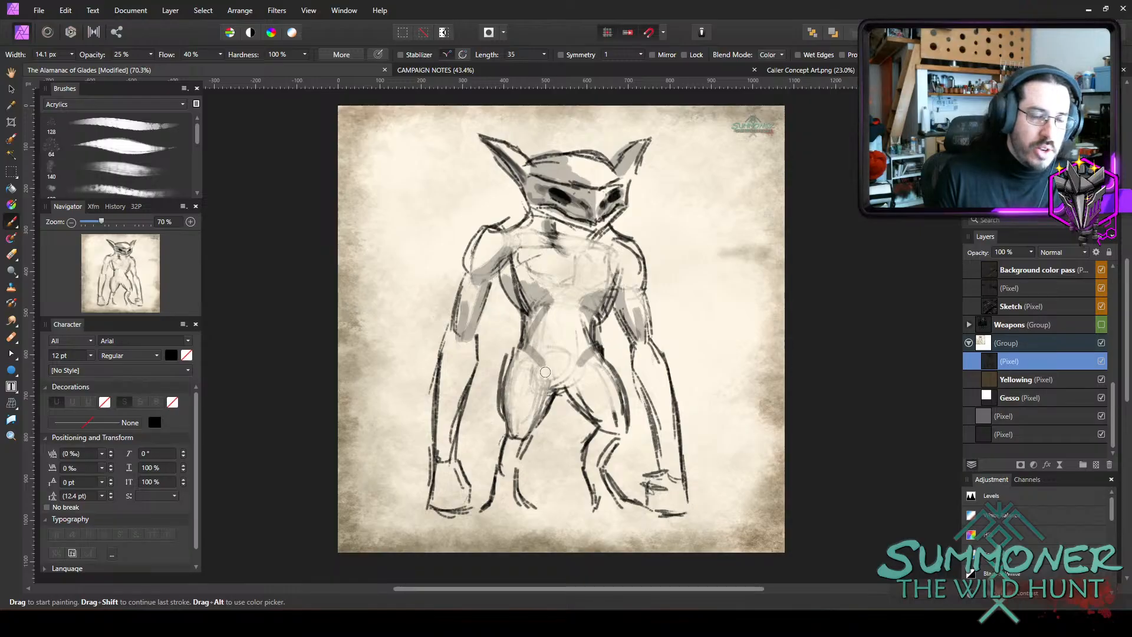
Shade the groin with a 10.2 px brush and the abdomen with a 20.5 px brush.
key("bracketleft")
key("bracketleft")
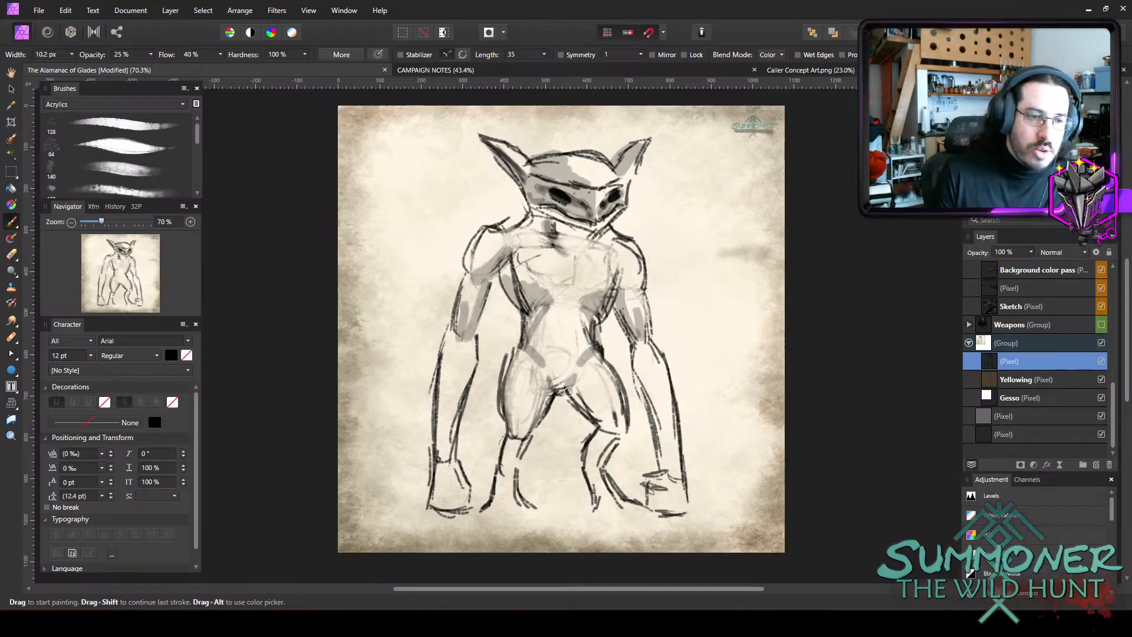
mouse_move(548, 301)
left_mouse_down()
mouse_move(526, 342)
mouse_move(547, 358)
left_mouse_up()
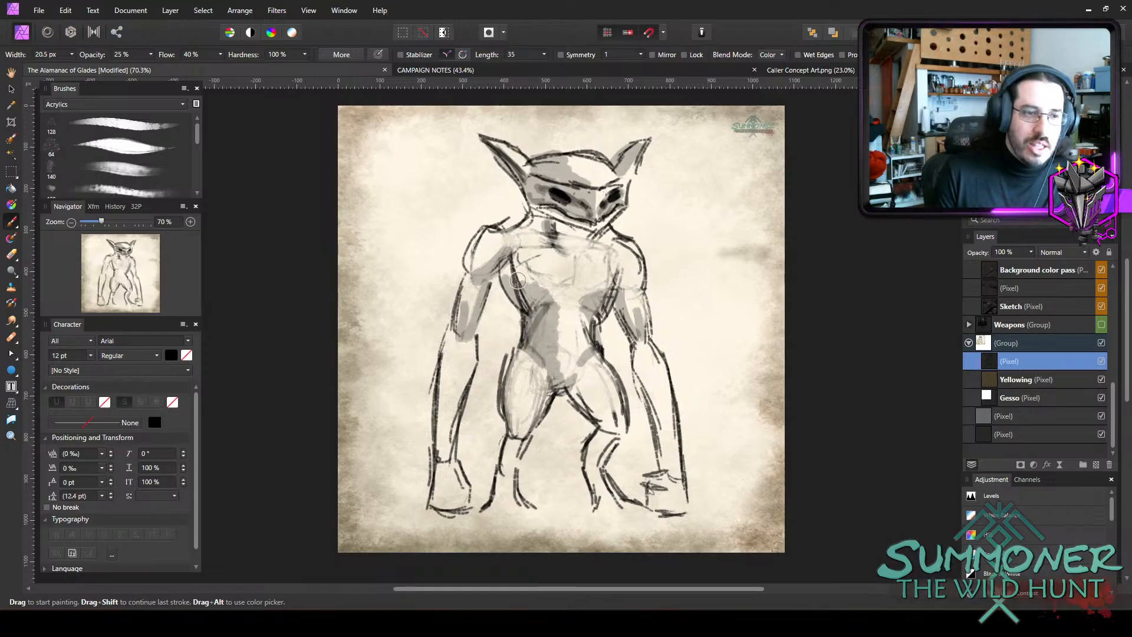
Shade the chest muscle on the figure's shadowed side, the collarbones and the neck, narrowing the brush to 12.6 px.
mouse_move(515, 252)
left_mouse_down()
mouse_move(512, 277)
mouse_move(553, 299)
mouse_move(556, 284)
left_mouse_up()
key("bracketleft")
key("bracketleft")
key("bracketleft")
mouse_move(518, 240)
left_mouse_down()
mouse_move(611, 236)
mouse_move(584, 243)
left_mouse_up()
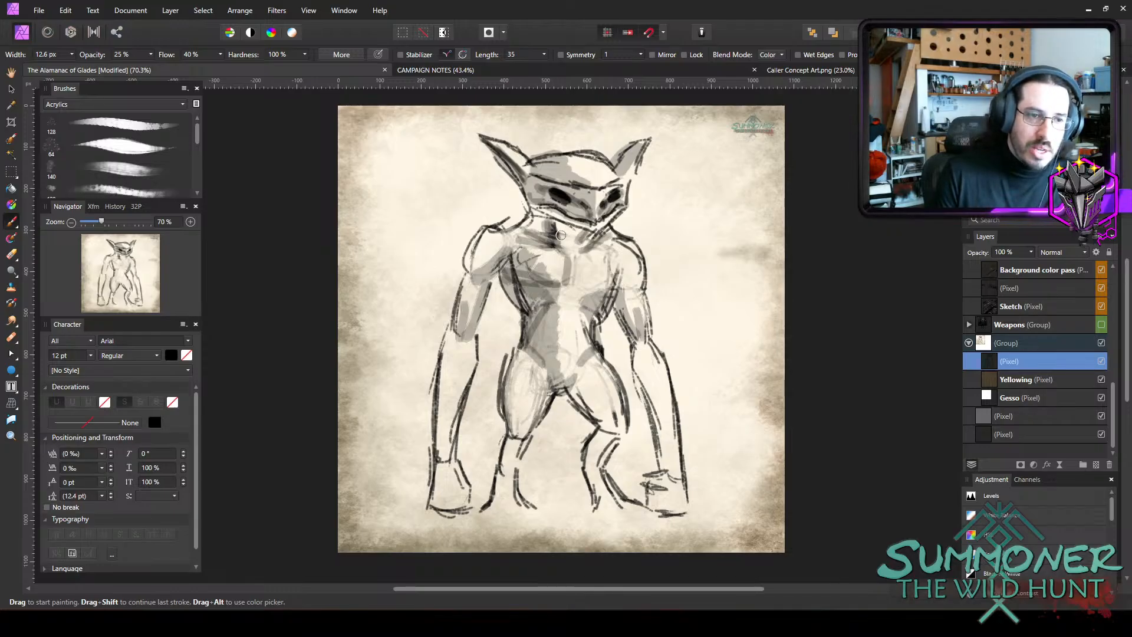
left_click_drag(547, 221, 538, 230)
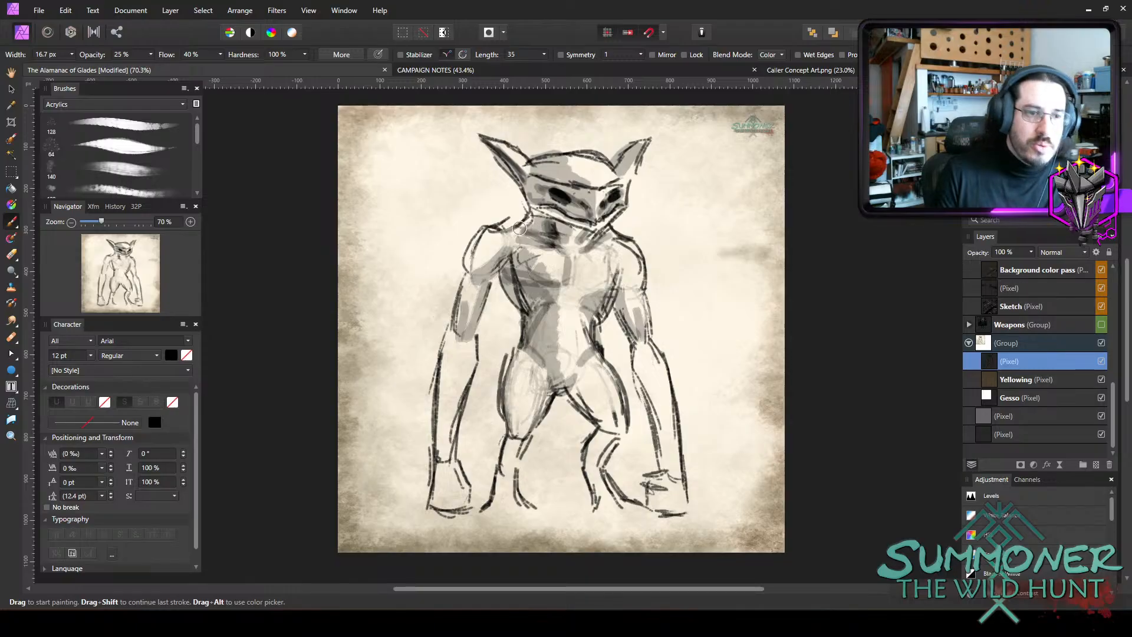
Shade beneath the other chest muscle with a 22 px brush, then darken the chest and flank at 15.9 px.
key("bracketright")
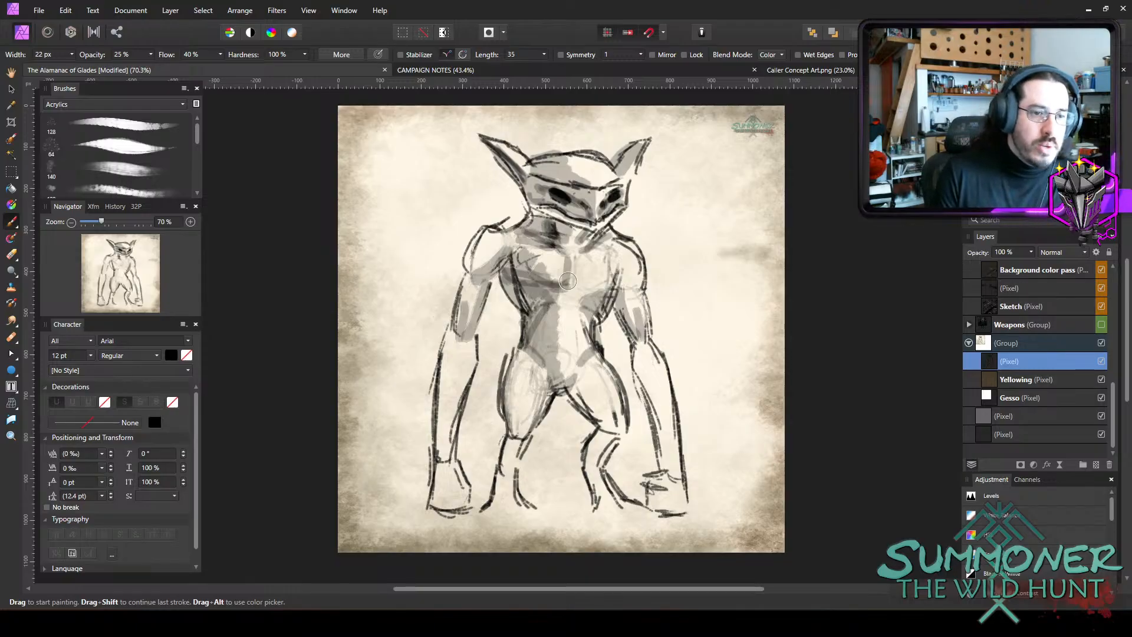
mouse_move(587, 287)
left_mouse_down()
mouse_move(568, 263)
mouse_move(572, 283)
mouse_move(613, 288)
mouse_move(599, 291)
mouse_move(600, 259)
mouse_move(585, 257)
mouse_move(611, 278)
left_mouse_up()
key("bracketleft")
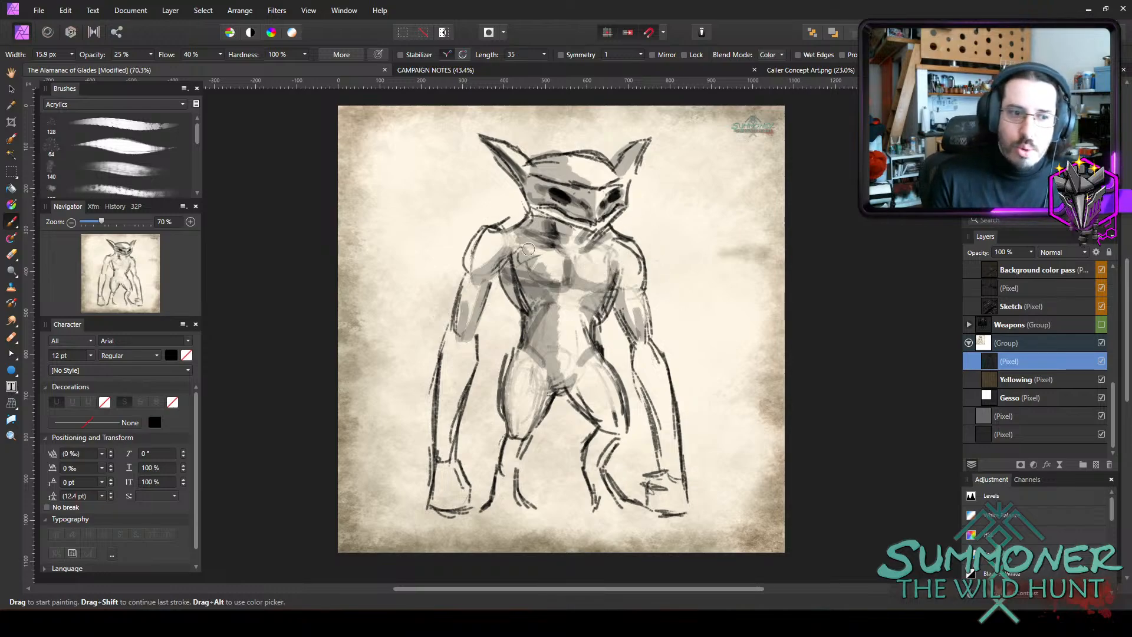
mouse_move(531, 281)
left_mouse_down()
mouse_move(504, 268)
mouse_move(515, 297)
mouse_move(539, 296)
mouse_move(519, 307)
mouse_move(513, 293)
mouse_move(531, 309)
left_mouse_up()
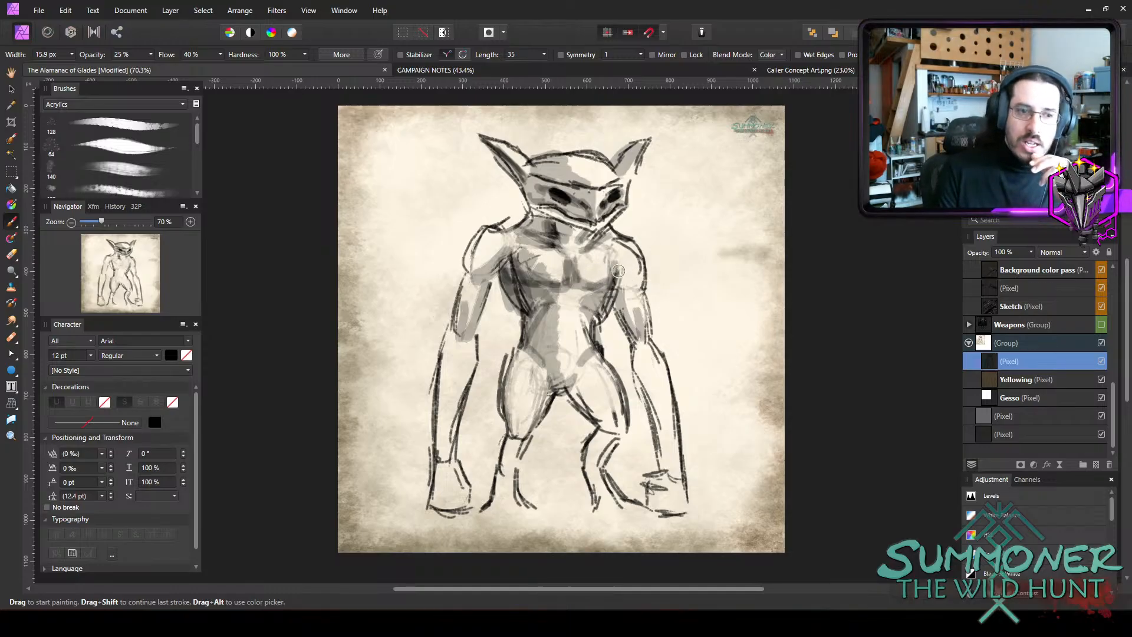
Shade the lit-side shoulder, then the shadow-side shoulder, upper arm and forearm, finishing with a 14.9 px brush.
left_click_drag(618, 270, 622, 277)
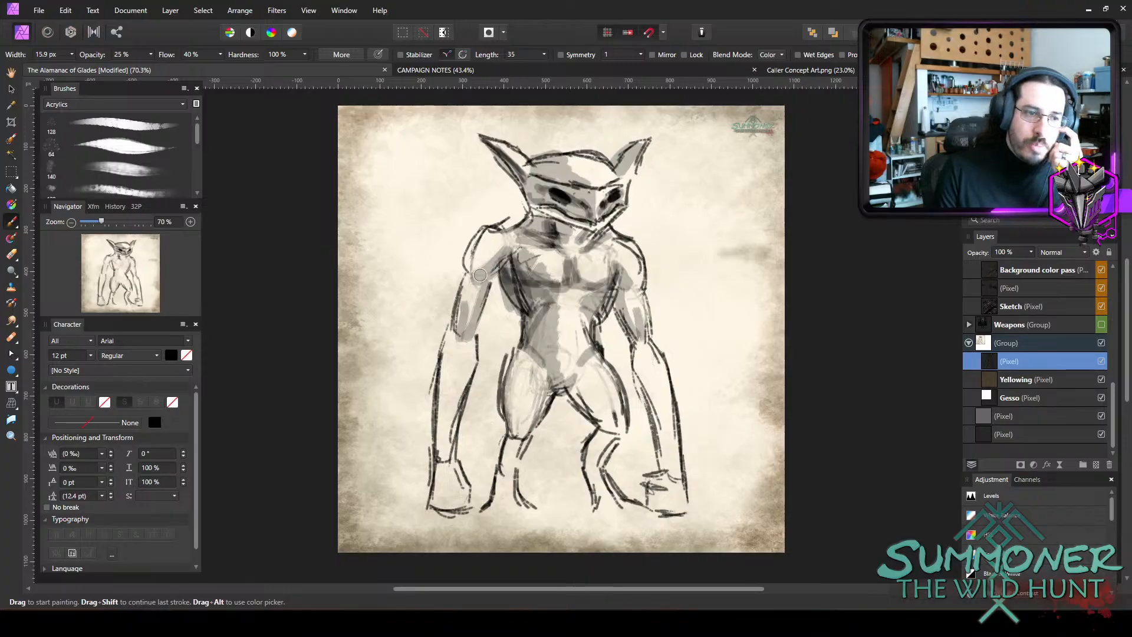
key("bracketright")
key("bracketright")
key("bracketright")
mouse_move(496, 250)
left_mouse_down()
mouse_move(476, 279)
mouse_move(500, 245)
mouse_move(451, 427)
left_mouse_up()
key("bracketleft")
key("bracketleft")
key("bracketleft")
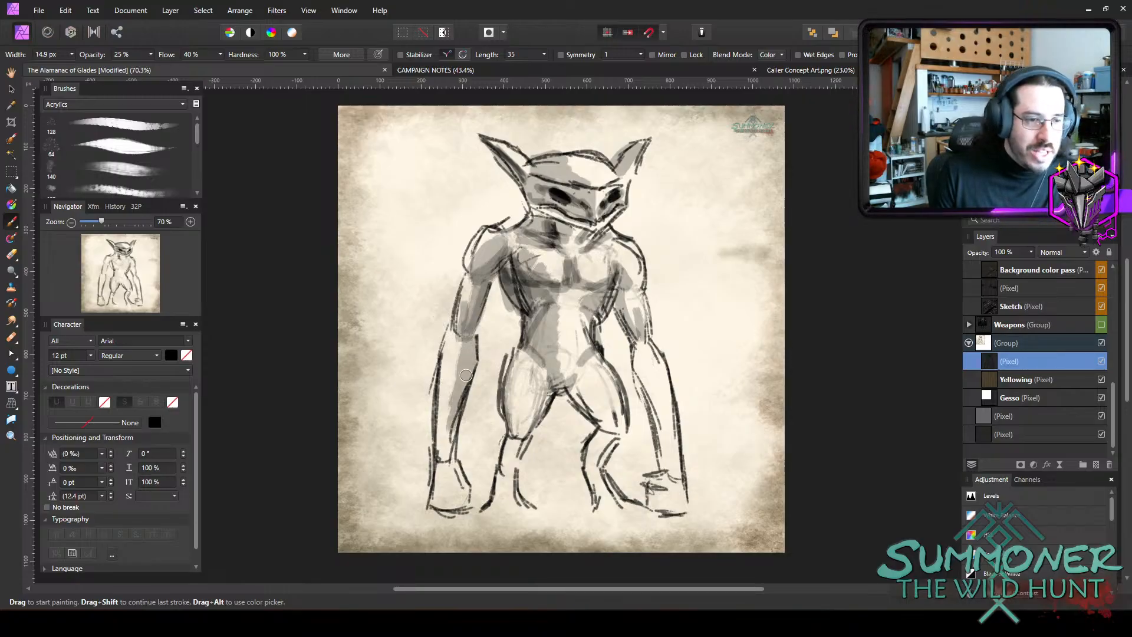
left_click_drag(466, 375, 452, 420)
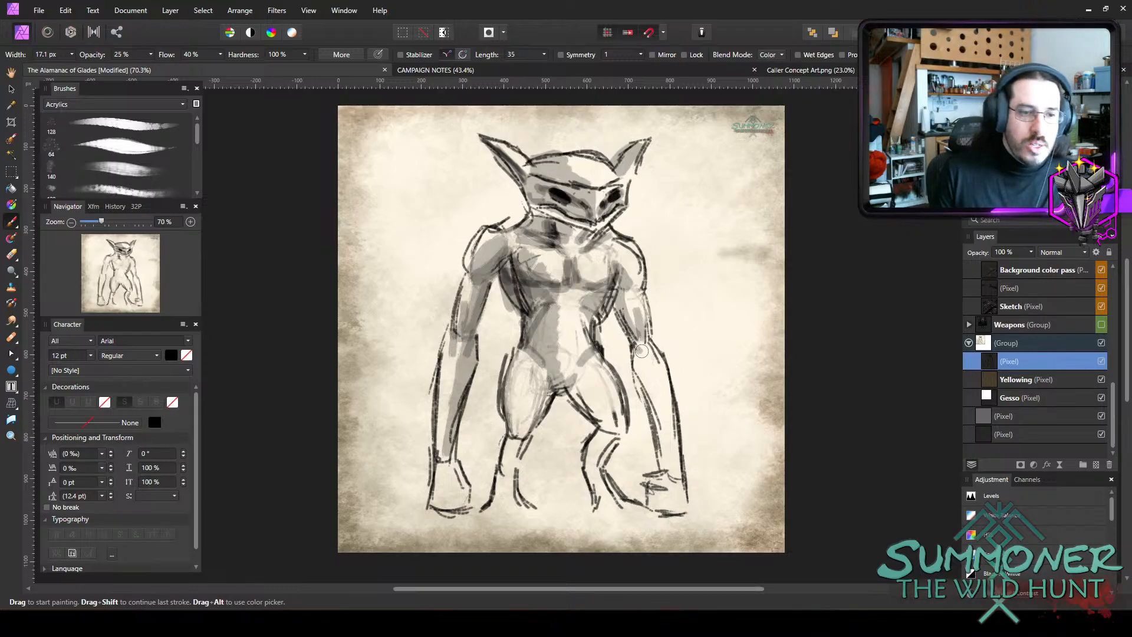
Shade the forearm on the lit side from the elbow down to the wrist in the same grey.
key("bracketright")
key("bracketright")
key("bracketright")
mouse_move(639, 359)
left_mouse_down()
mouse_move(635, 382)
mouse_move(643, 353)
mouse_move(660, 395)
mouse_move(663, 460)
mouse_move(666, 441)
mouse_move(672, 456)
left_mouse_up()
key("bracketleft")
Shade both thighs with a 24.8 px brush, carrying the grey down into the shadow-side calf.
key("bracketright")
key("bracketright")
mouse_move(577, 381)
left_mouse_down()
mouse_move(582, 406)
mouse_move(619, 433)
left_mouse_up()
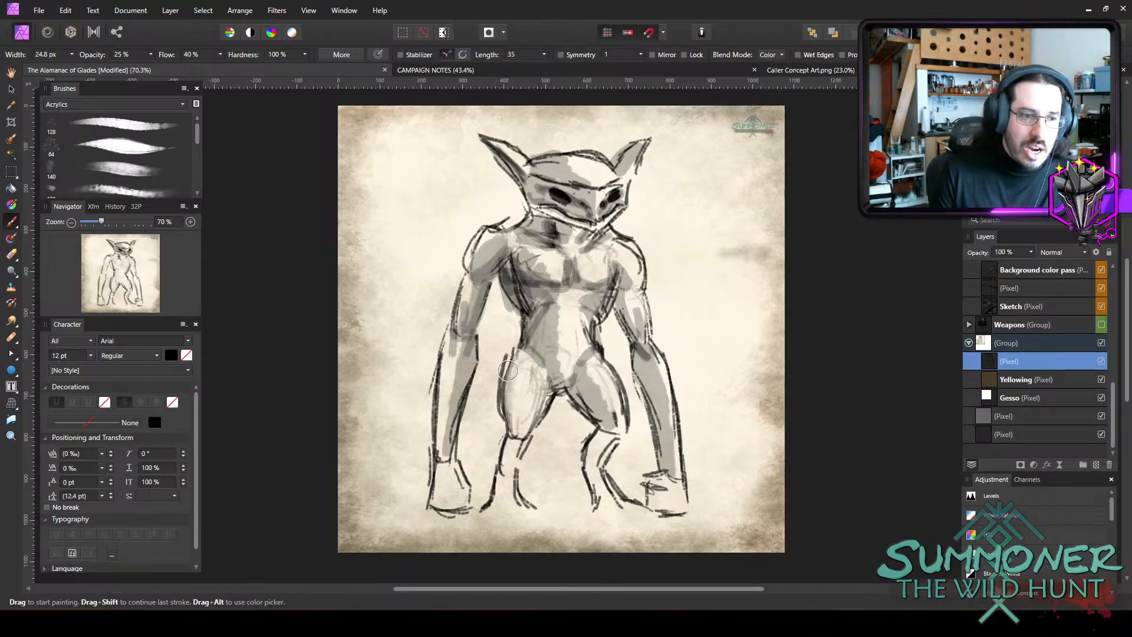
left_click_drag(511, 369, 511, 422)
mouse_move(549, 384)
left_mouse_down()
mouse_move(505, 462)
mouse_move(512, 474)
left_mouse_up()
Shade the calves and feet, narrowing the brush to 15.3 px and 7.3 px.
key("[")
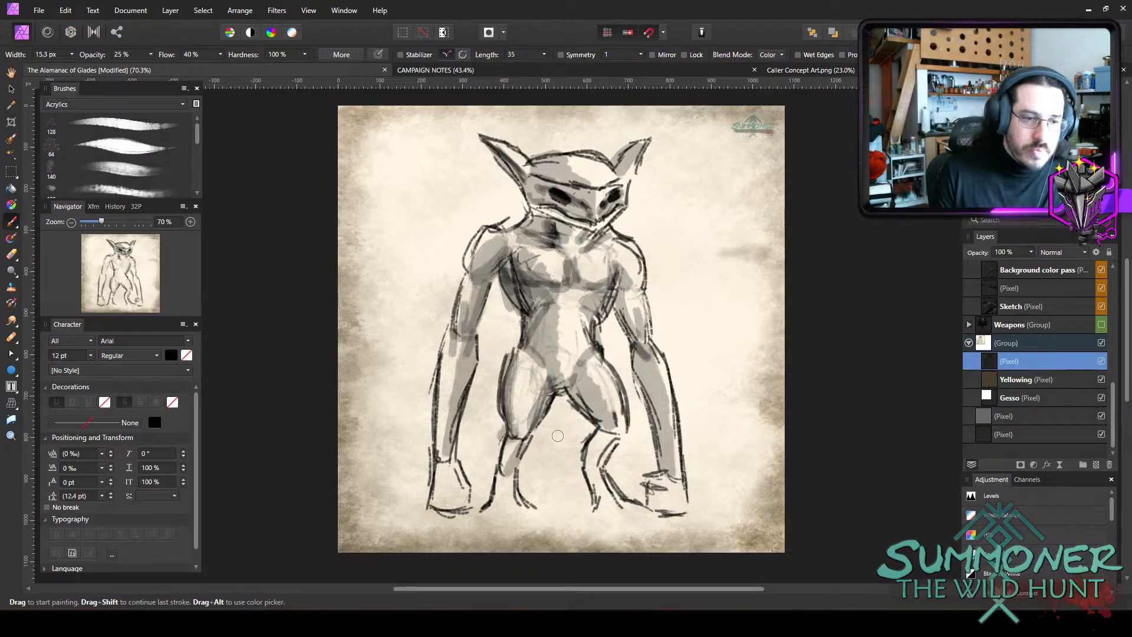
left_click_drag(599, 445, 597, 463)
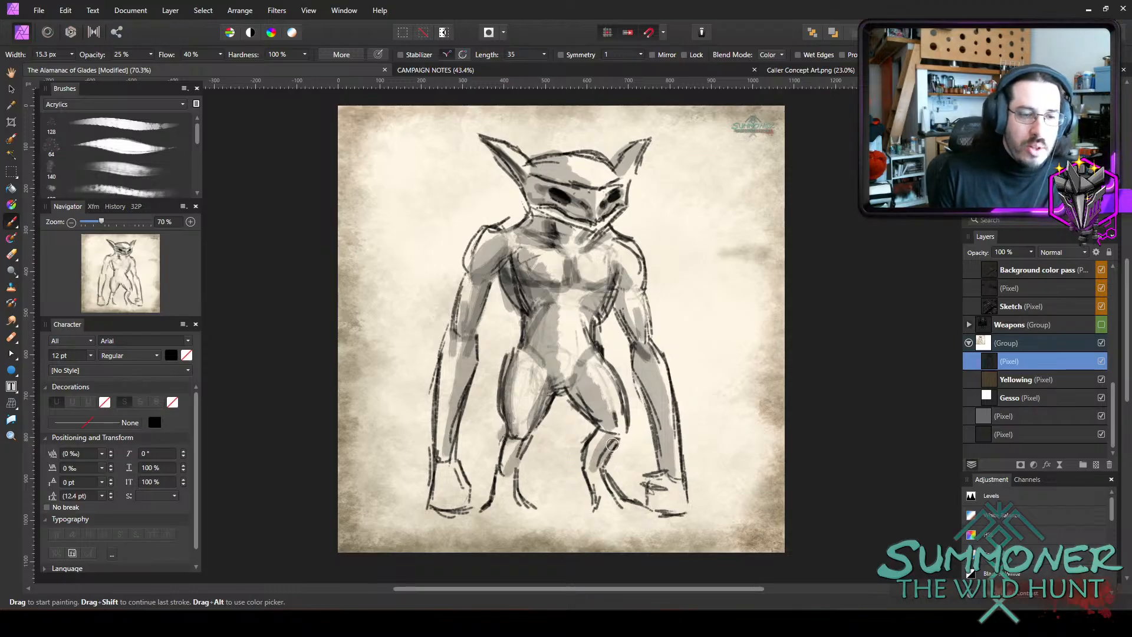
key("ctrl+z")
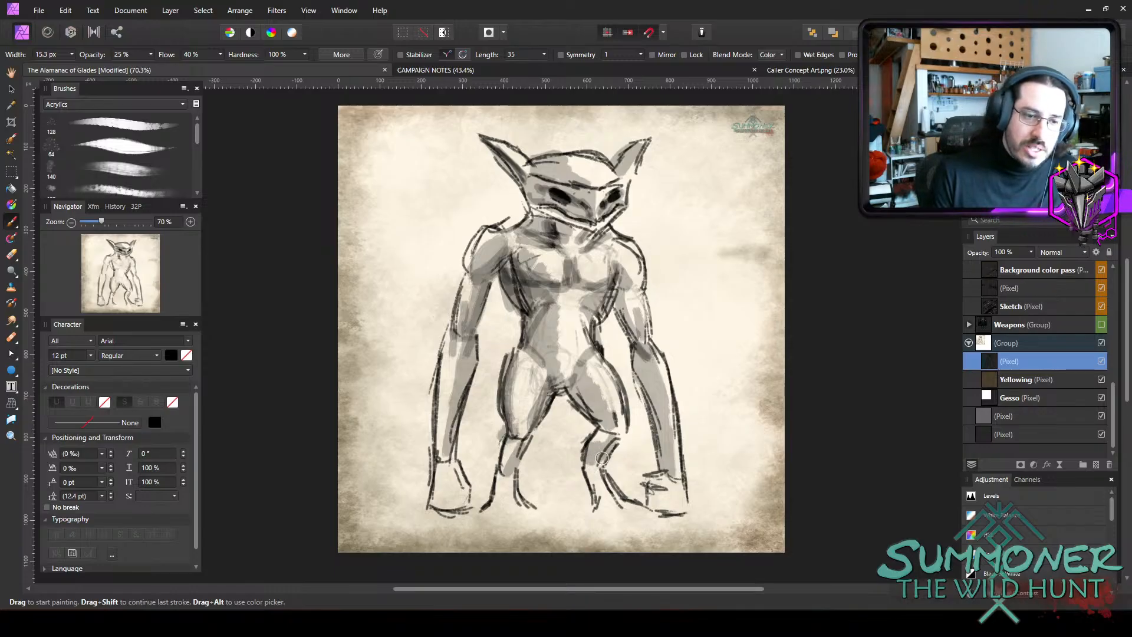
mouse_move(595, 475)
left_mouse_down()
mouse_move(609, 513)
mouse_move(601, 507)
mouse_move(632, 508)
left_mouse_up()
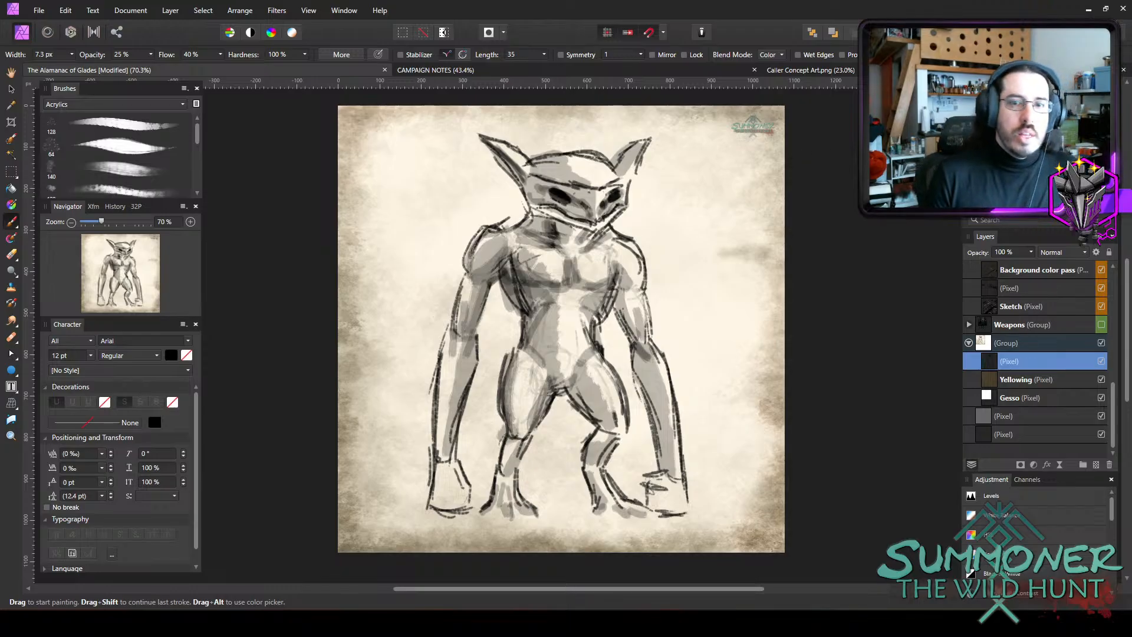
Set the brush to Overlay blend mode, 45% opacity and 22.2 px width, undoing a test stroke over the snout.
scroll(589, 151, "up", 5)
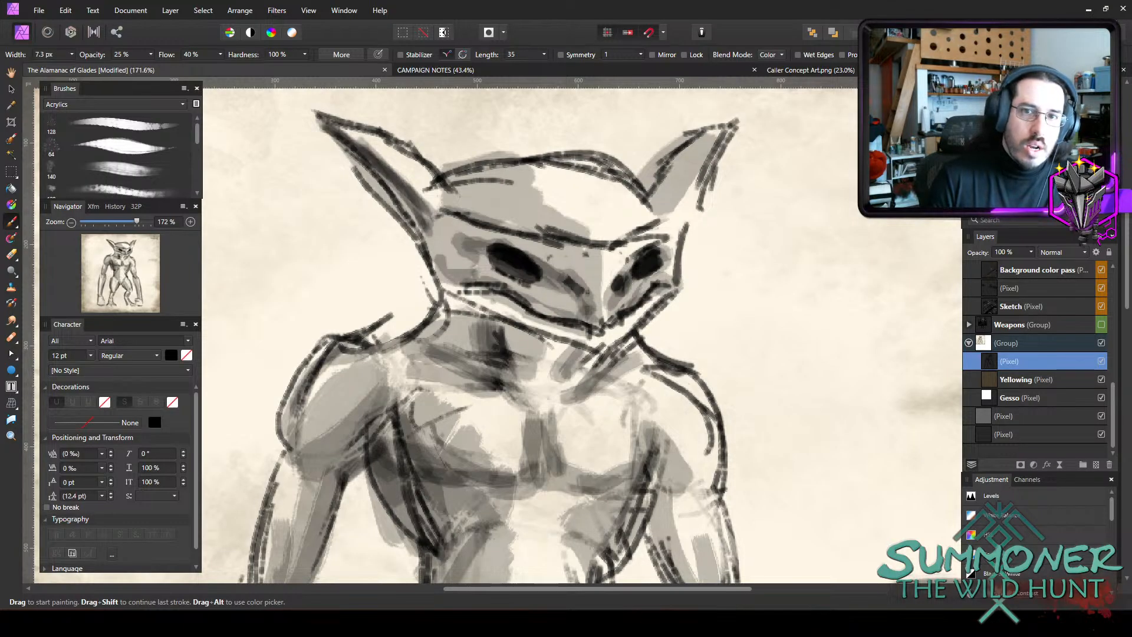
left_click(781, 54)
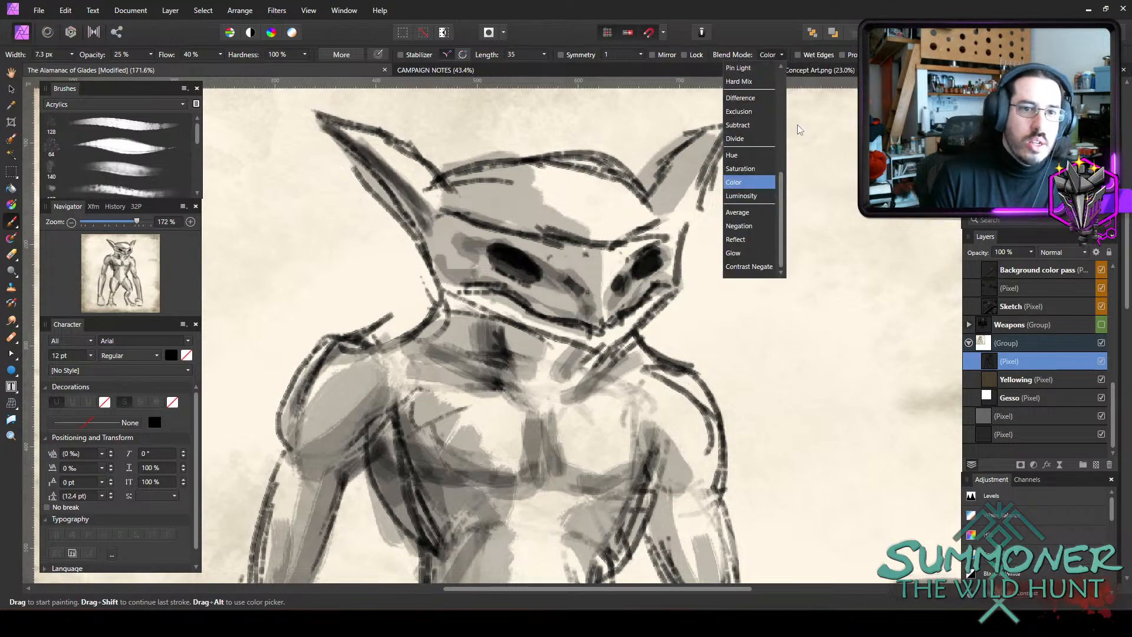
scroll(781, 177, "up", 3)
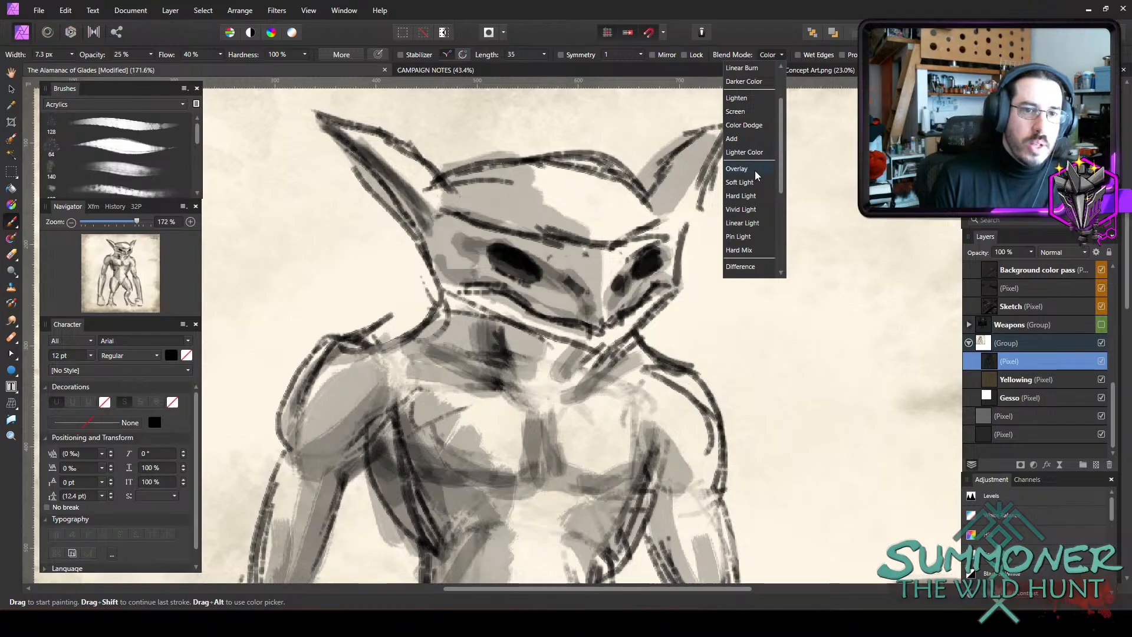
left_click(754, 171)
key("]")
key("]")
key("]")
key("]")
key("]")
key("]")
mouse_move(607, 279)
left_mouse_down()
mouse_move(583, 236)
mouse_move(606, 208)
mouse_move(622, 250)
left_mouse_up()
key("ctrl+z")
key("4")
key("5")
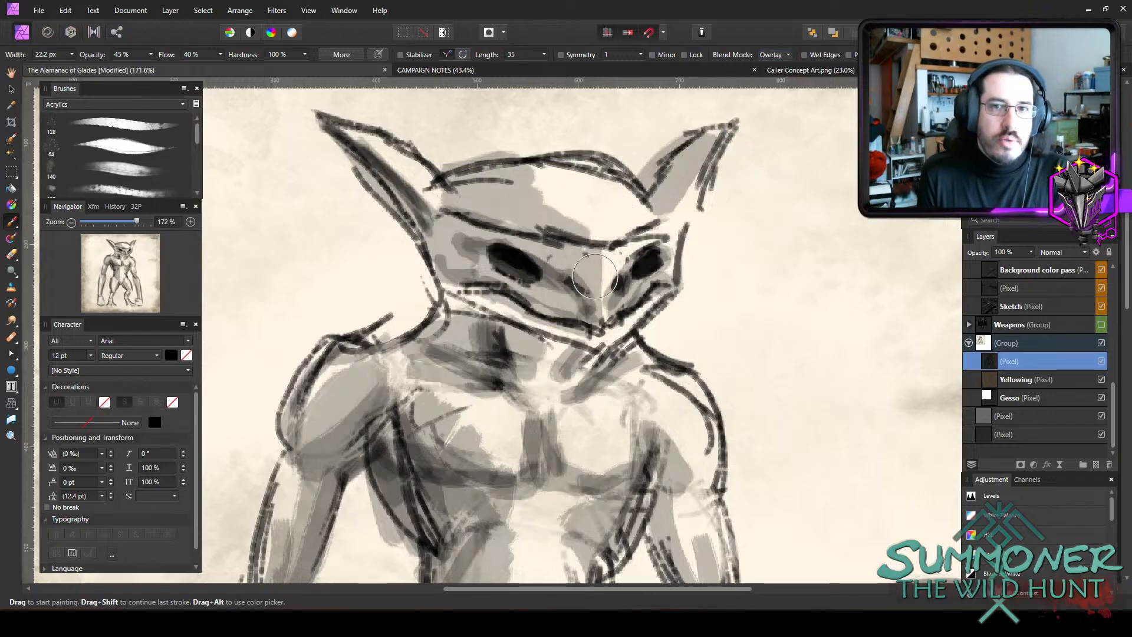
Tint the snout, jaw and forehead with the Overlay brush, adjusting its width to 22.3 px.
mouse_move(492, 298)
left_mouse_down()
mouse_move(530, 307)
mouse_move(604, 261)
mouse_move(624, 318)
mouse_move(642, 230)
mouse_move(593, 315)
left_mouse_up()
scroll(491, 309, "down", 3)
scroll(530, 389, "down", 5)
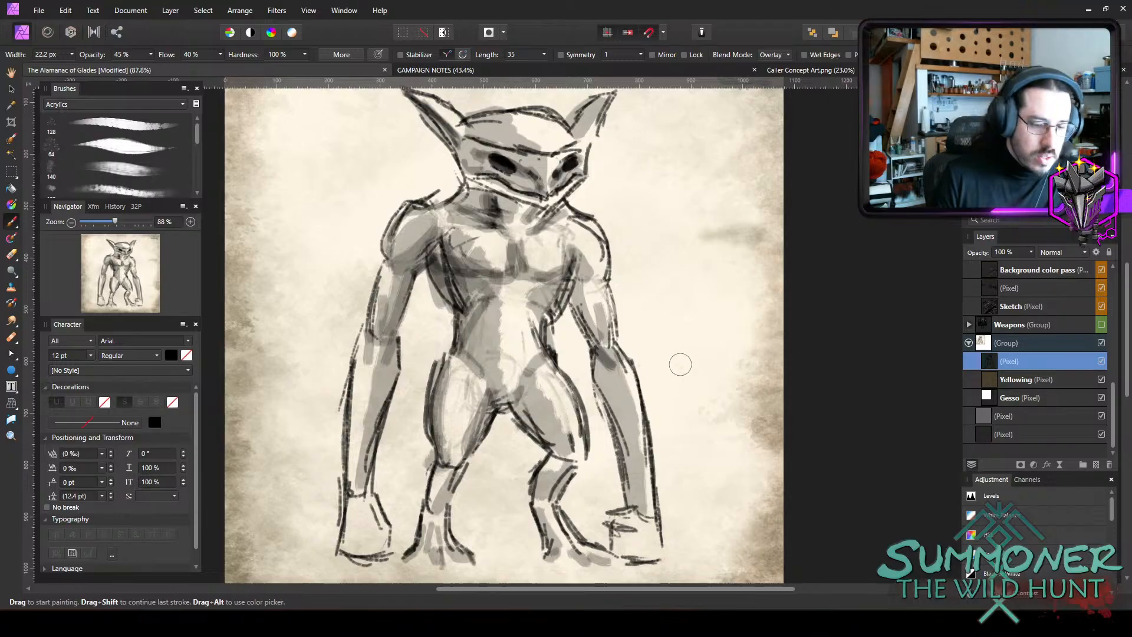
mouse_move(460, 131)
left_mouse_down()
mouse_move(443, 110)
mouse_move(498, 155)
mouse_move(545, 169)
mouse_move(558, 183)
mouse_move(551, 201)
mouse_move(541, 191)
mouse_move(559, 164)
mouse_move(569, 171)
mouse_move(561, 190)
mouse_move(578, 126)
mouse_move(604, 95)
mouse_move(550, 134)
left_mouse_up()
key("bracketright")
key("bracketright")
key("bracketright")
key("bracketleft")
key("bracketleft")
key("bracketleft")
key("bracketright")
key("bracketright")
key("bracketright")
Tint the neck, lit-side arm and hand, then the chest and abdomen with the Overlay brush at about 18 px.
key("bracketright")
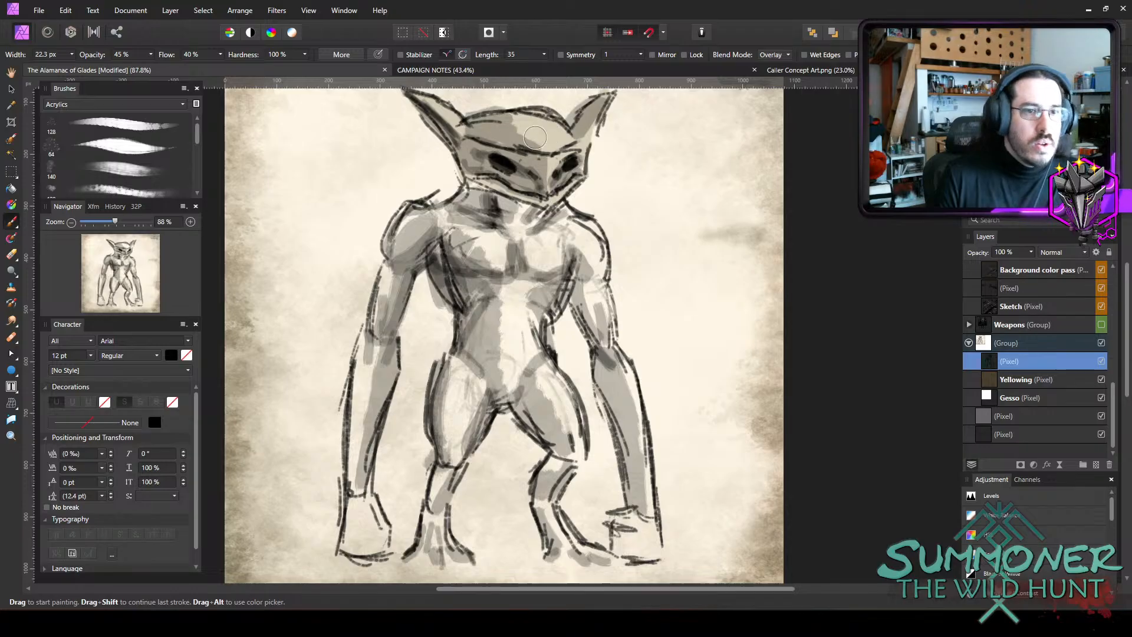
mouse_move(476, 193)
left_mouse_down()
mouse_move(563, 231)
mouse_move(563, 215)
mouse_move(604, 292)
mouse_move(615, 354)
mouse_move(600, 380)
mouse_move(629, 406)
mouse_move(642, 554)
mouse_move(660, 548)
mouse_move(647, 549)
mouse_move(625, 513)
mouse_move(616, 533)
mouse_move(624, 549)
left_mouse_up()
key("bracketright")
key("bracketleft")
key("bracketleft")
key("bracketleft")
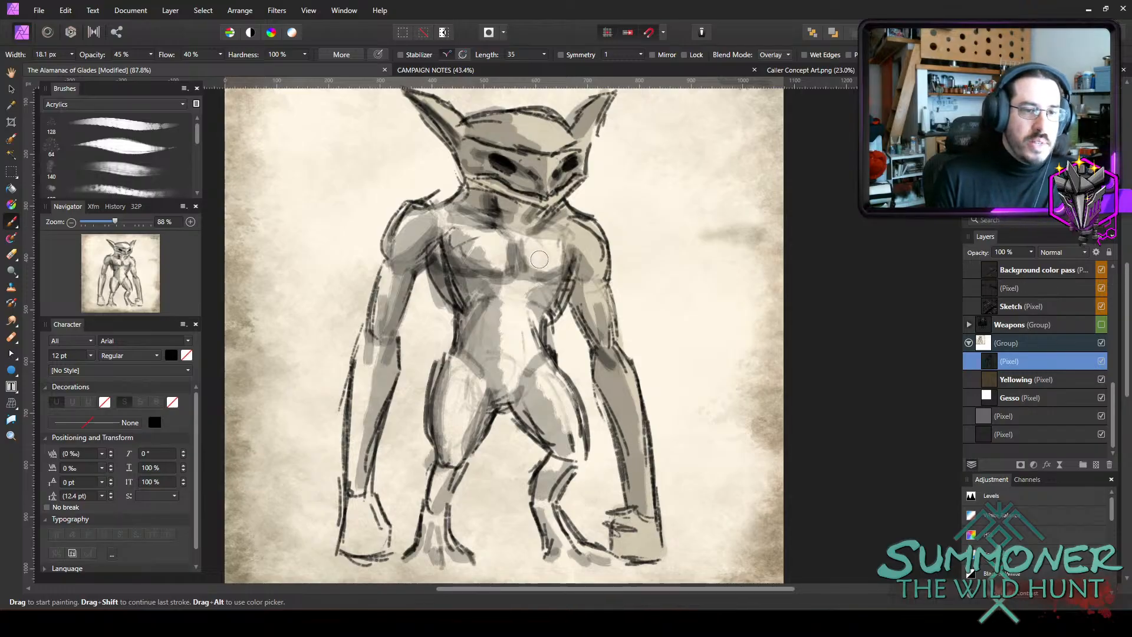
key("bracketright")
mouse_move(540, 260)
left_mouse_down()
mouse_move(453, 226)
mouse_move(476, 232)
mouse_move(475, 217)
mouse_move(492, 223)
mouse_move(423, 224)
mouse_move(402, 246)
mouse_move(393, 242)
mouse_move(424, 223)
mouse_move(445, 247)
mouse_move(439, 264)
mouse_move(452, 247)
mouse_move(499, 257)
mouse_move(522, 321)
mouse_move(506, 310)
mouse_move(529, 323)
mouse_move(552, 298)
mouse_move(521, 323)
mouse_move(535, 339)
mouse_move(508, 370)
mouse_move(513, 383)
mouse_move(490, 378)
mouse_move(483, 362)
mouse_move(484, 376)
mouse_move(483, 354)
left_mouse_up()
Tint the shadow-side shoulder, arm and hand with the Overlay brush.
key("bracketright")
key("bracketright")
key("bracketright")
mouse_move(421, 243)
left_mouse_down()
mouse_move(405, 250)
mouse_move(392, 299)
left_mouse_up()
key("bracketleft")
key("bracketleft")
mouse_move(371, 352)
left_mouse_down()
mouse_move(377, 321)
mouse_move(382, 384)
mouse_move(391, 356)
mouse_move(369, 416)
mouse_move(355, 549)
mouse_move(349, 531)
mouse_move(355, 538)
mouse_move(368, 501)
left_mouse_up()
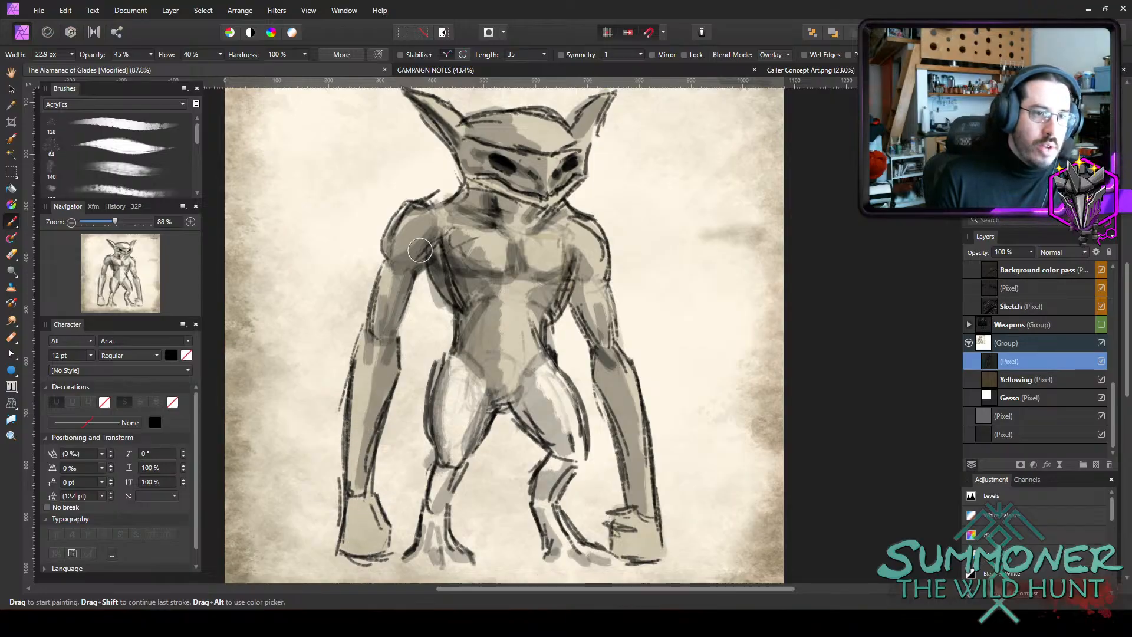
Tint both thighs, calves and feet with the Overlay brush, narrowing it to 15.8 px and 14.8 px.
key("bracketright")
mouse_move(474, 377)
left_mouse_down()
mouse_move(442, 436)
mouse_move(456, 356)
mouse_move(463, 436)
mouse_move(422, 545)
mouse_move(440, 561)
left_mouse_up()
key("bracketleft")
key("bracketleft")
left_click_drag(433, 517, 465, 553)
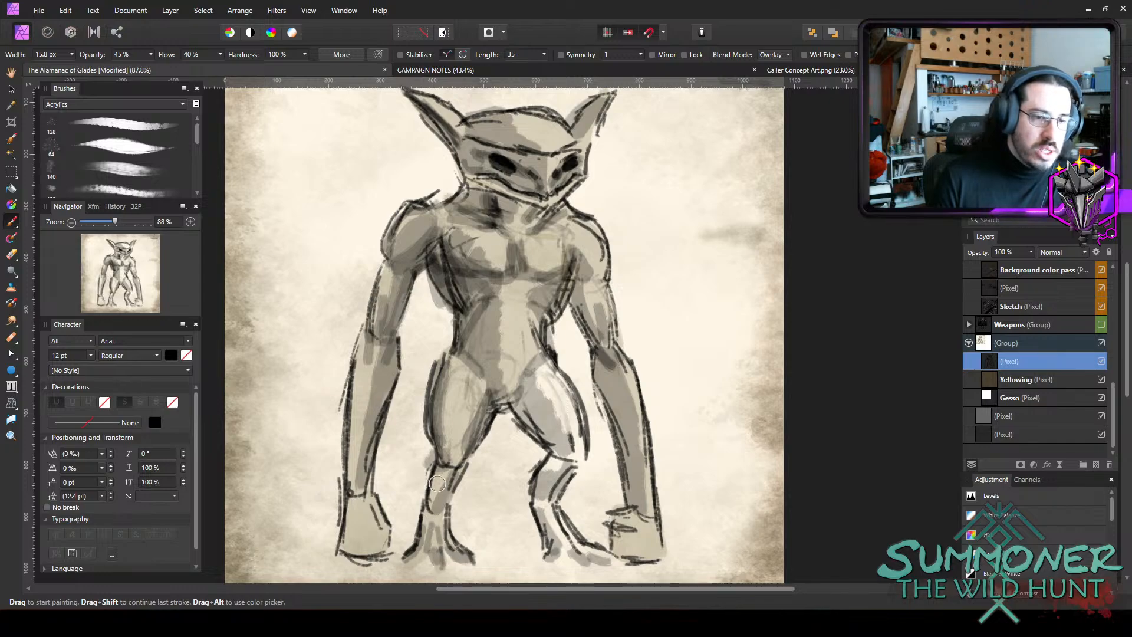
mouse_move(514, 393)
left_mouse_down()
mouse_move(567, 447)
mouse_move(534, 404)
mouse_move(540, 370)
mouse_move(565, 429)
mouse_move(576, 426)
mouse_move(544, 486)
mouse_move(551, 550)
mouse_move(549, 520)
mouse_move(578, 556)
mouse_move(586, 544)
mouse_move(617, 560)
left_mouse_up()
key("bracketright")
key("bracketleft")
key("bracketleft")
key("bracketleft")
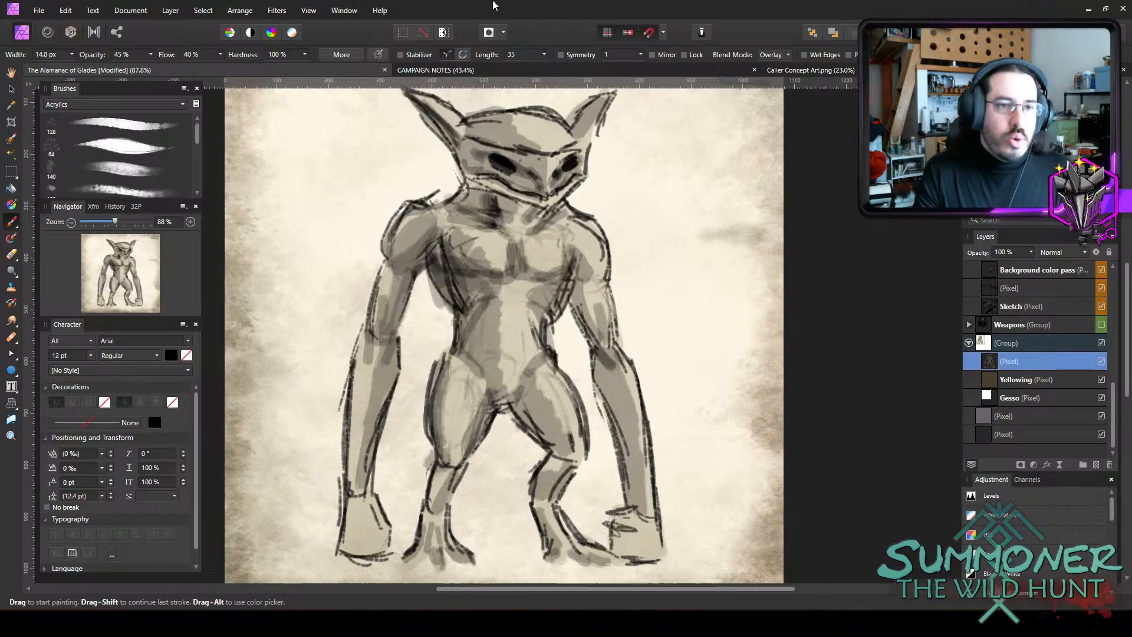
Set the brush blend mode to Normal and paint over the dark brow lines at 9.1 px and 12 px.
scroll(478, 145, "up", 2)
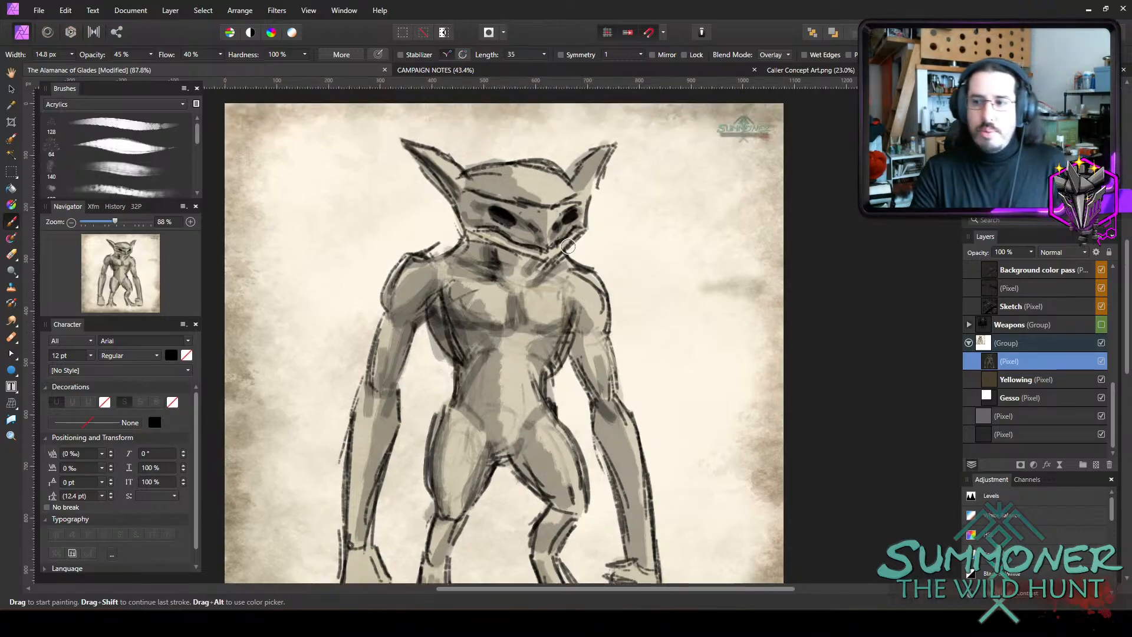
scroll(551, 200, "up", 3)
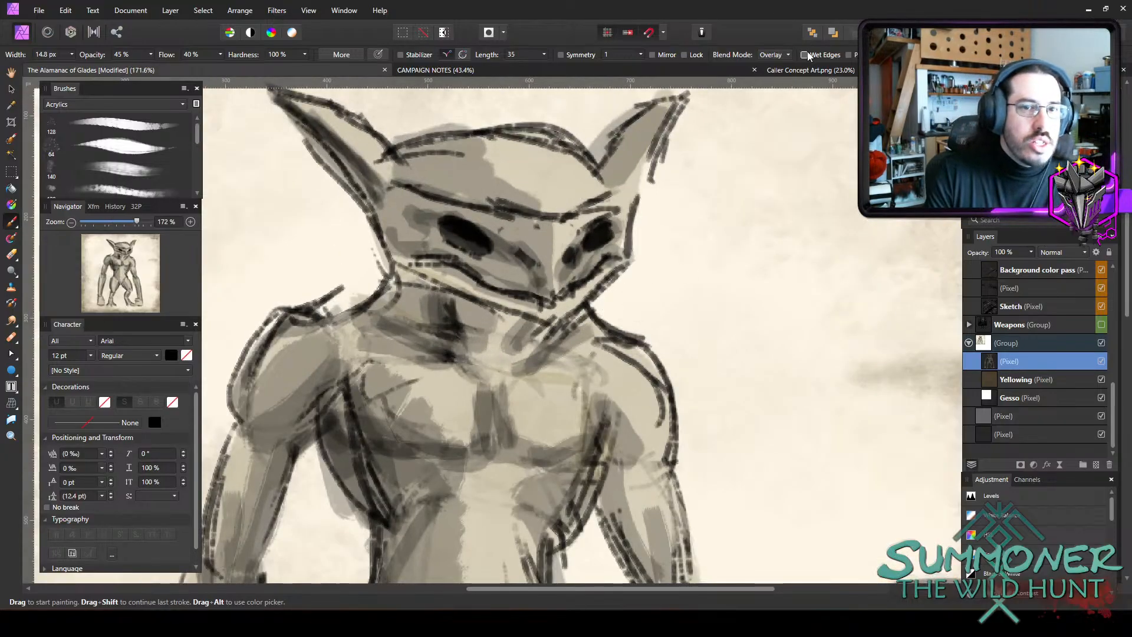
left_click(787, 55)
left_click(744, 68)
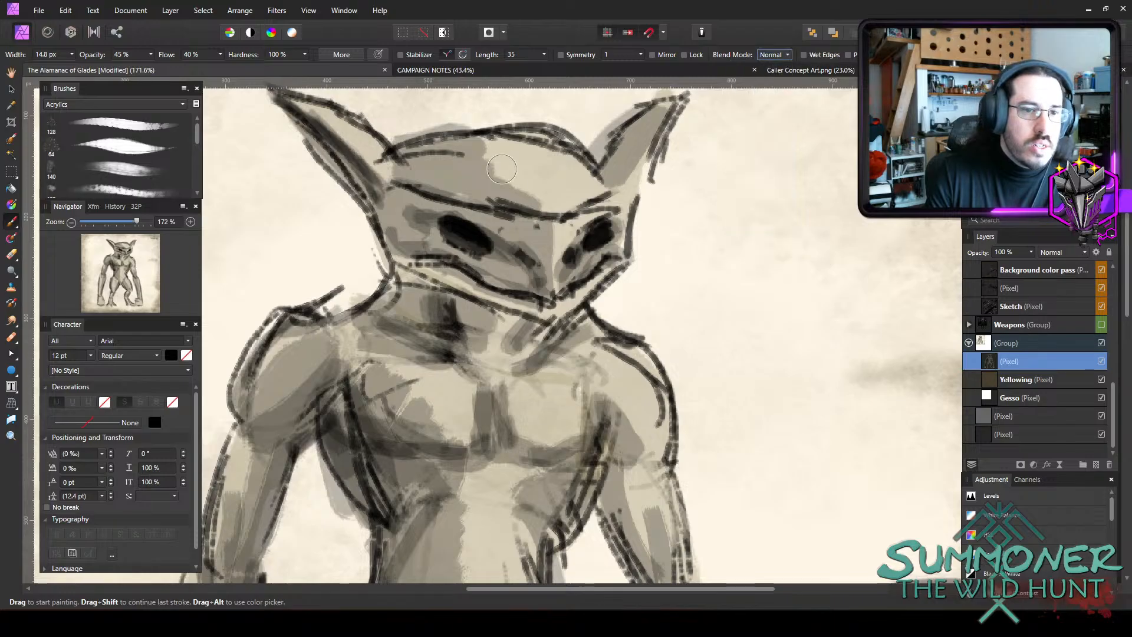
key("bracketleft")
key("bracketleft")
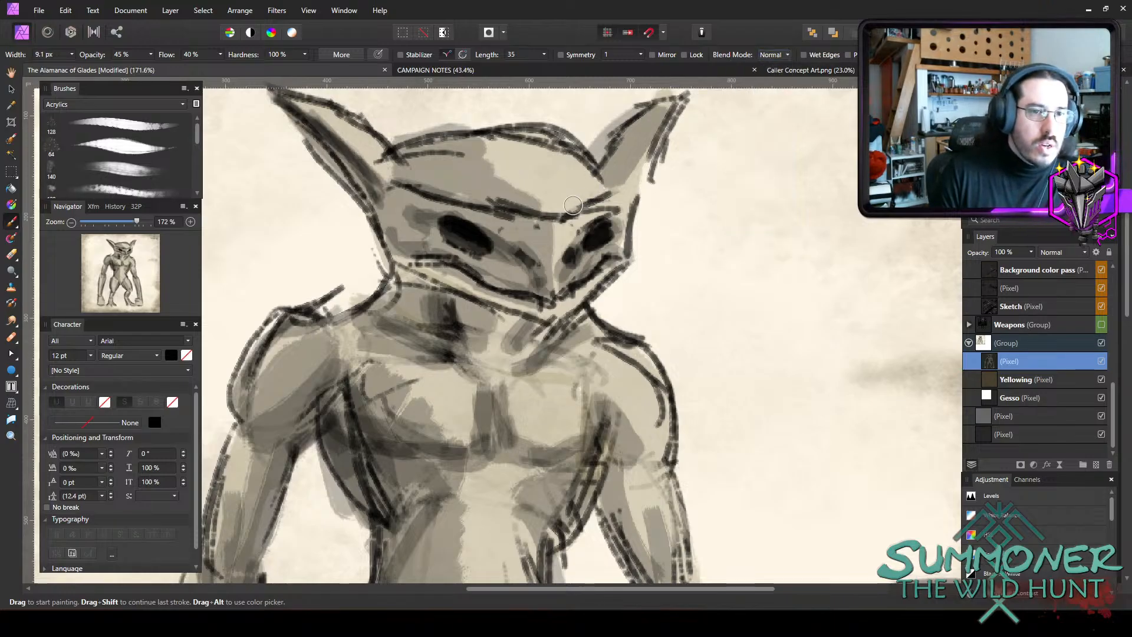
left_click_drag(557, 219, 594, 207)
key("bracketright")
key("bracketright")
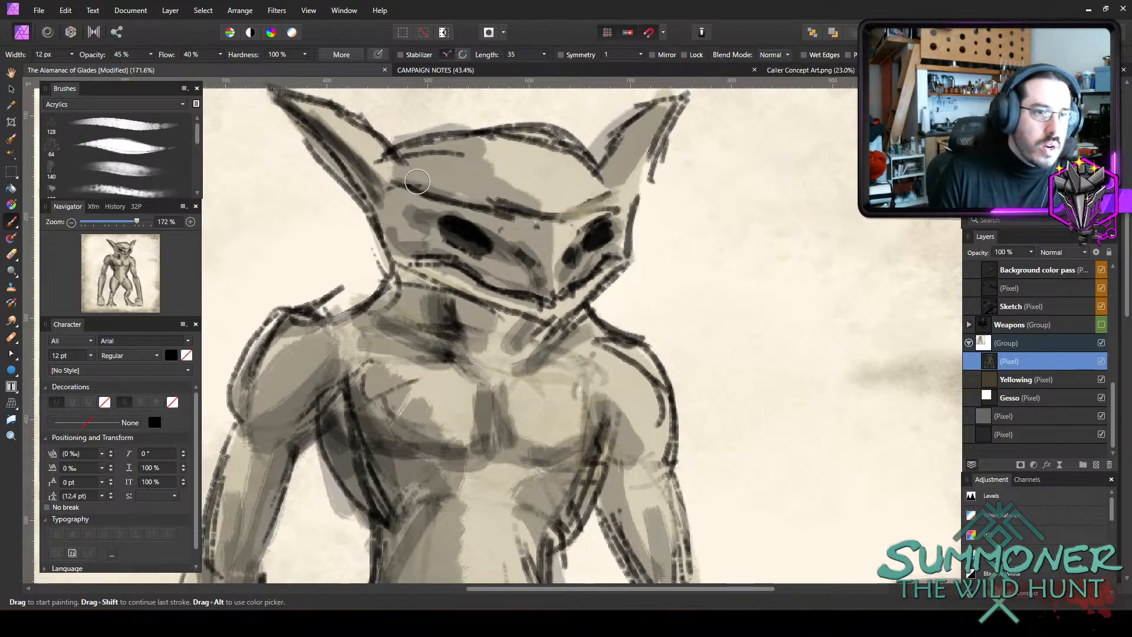
mouse_move(416, 184)
left_mouse_down()
mouse_move(523, 210)
mouse_move(513, 209)
mouse_move(552, 231)
left_mouse_up()
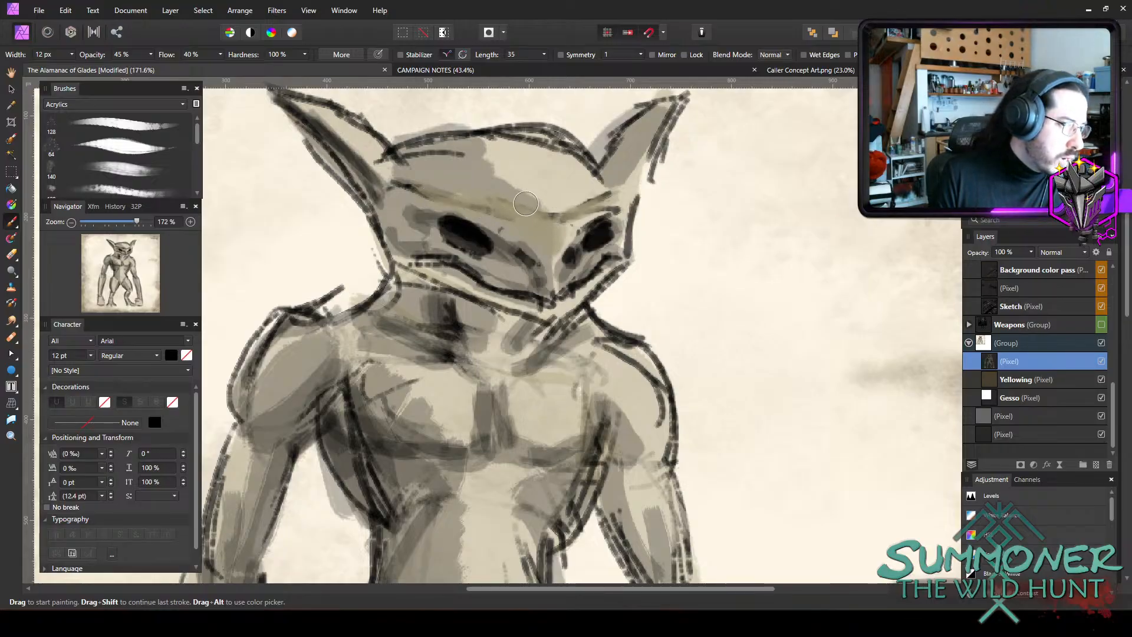
Soften the mouth lines on both sides of the snout with a 5.1 px brush.
key("bracketleft")
key("bracketleft")
key("bracketleft")
mouse_move(407, 257)
left_mouse_down()
mouse_move(461, 263)
mouse_move(550, 304)
left_mouse_up()
key("bracketright")
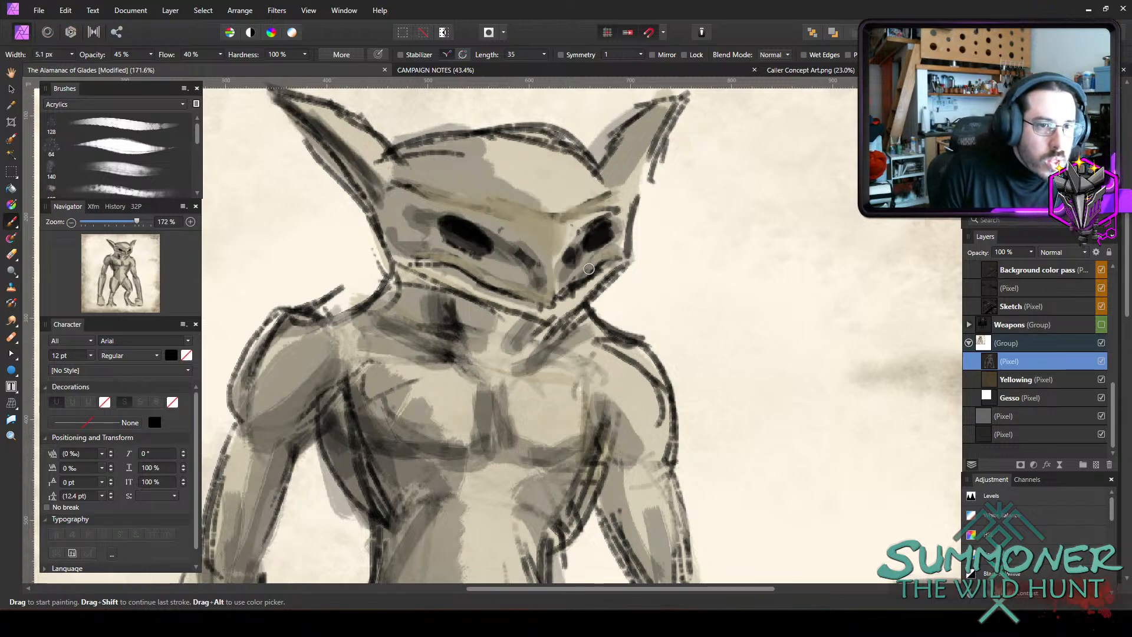
left_click_drag(595, 263, 551, 304)
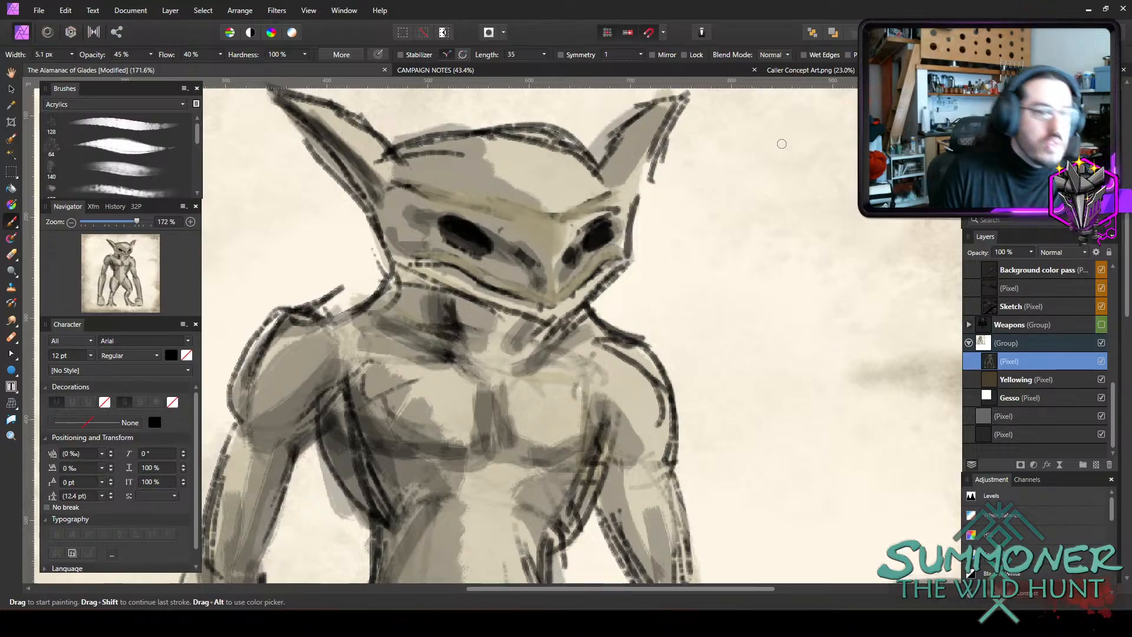
Paint the forehead in the olive-grey skin tone, then fill the inner ears with a 9.8 px and 7.1 px brush.
scroll(781, 144, "down", 3)
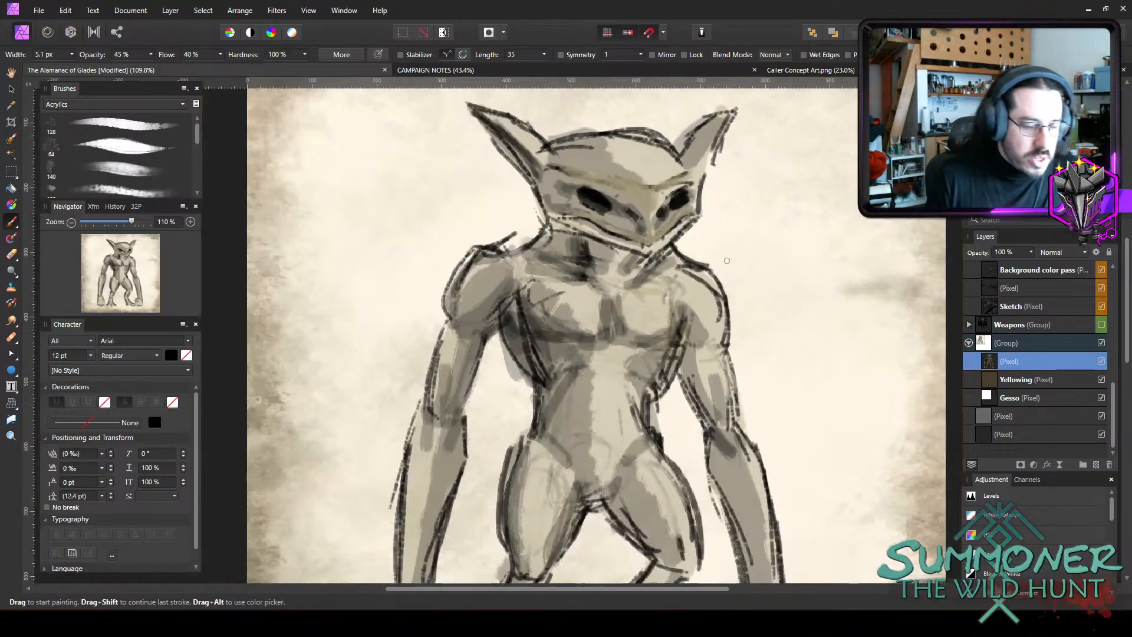
key("bracketright")
key("bracketright")
mouse_move(644, 170)
left_mouse_down()
mouse_move(584, 145)
mouse_move(613, 144)
mouse_move(605, 158)
mouse_move(631, 173)
mouse_move(609, 162)
left_mouse_up()
key("bracketleft")
key("bracketleft")
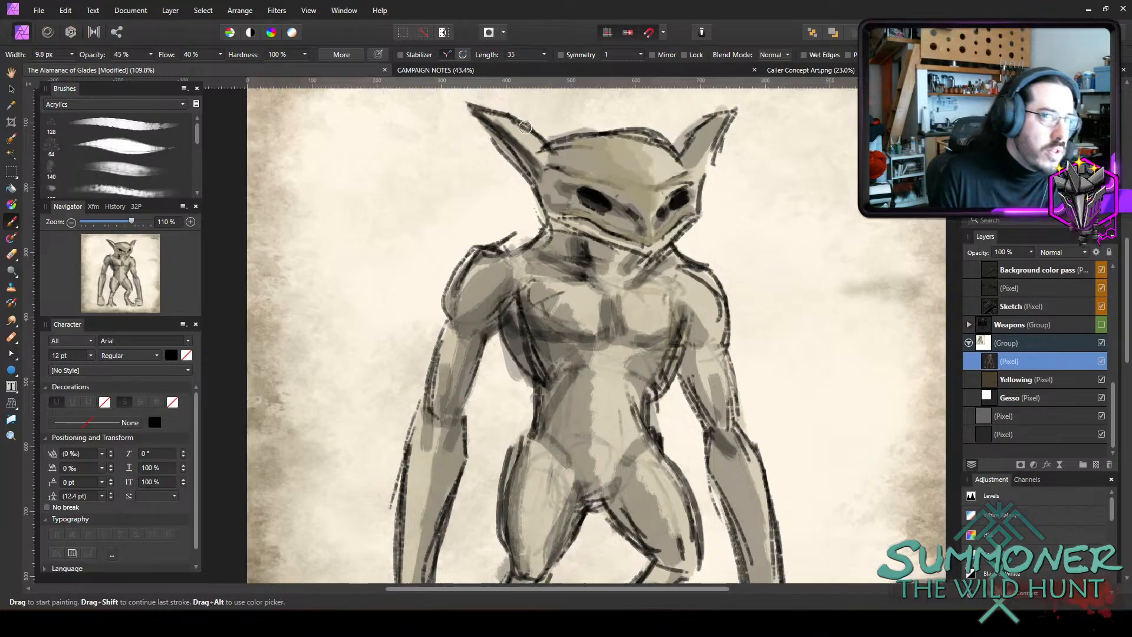
left_click_drag(494, 117, 532, 151)
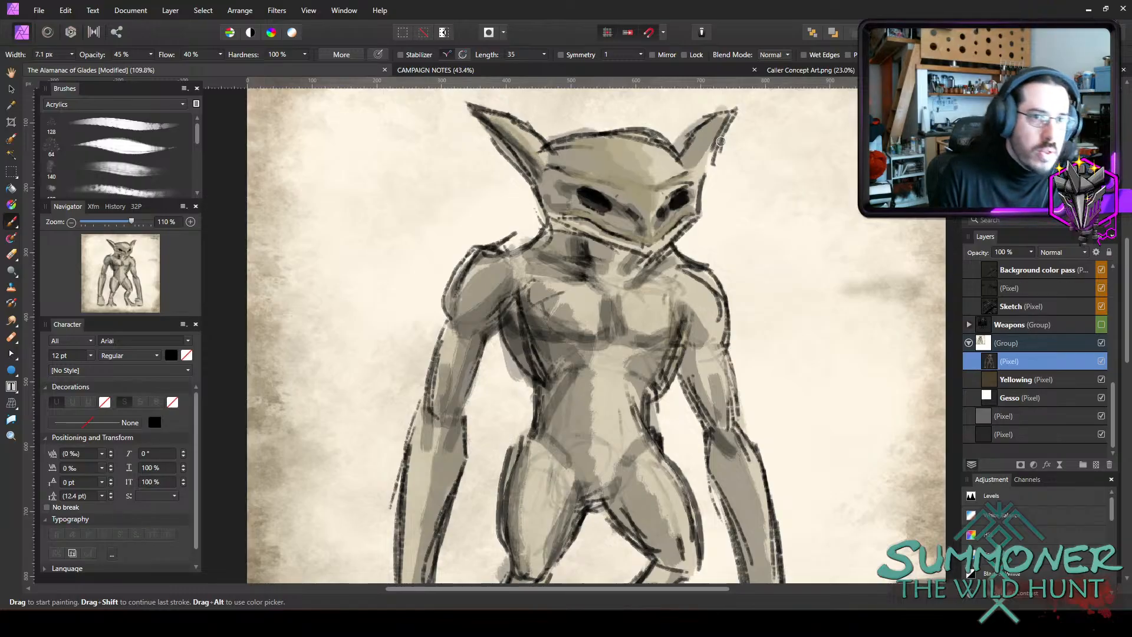
Paint skin tone over the neck, collarbones and chest muscles, varying the brush width between 10.3 px and 20.6 px.
key("bracketright")
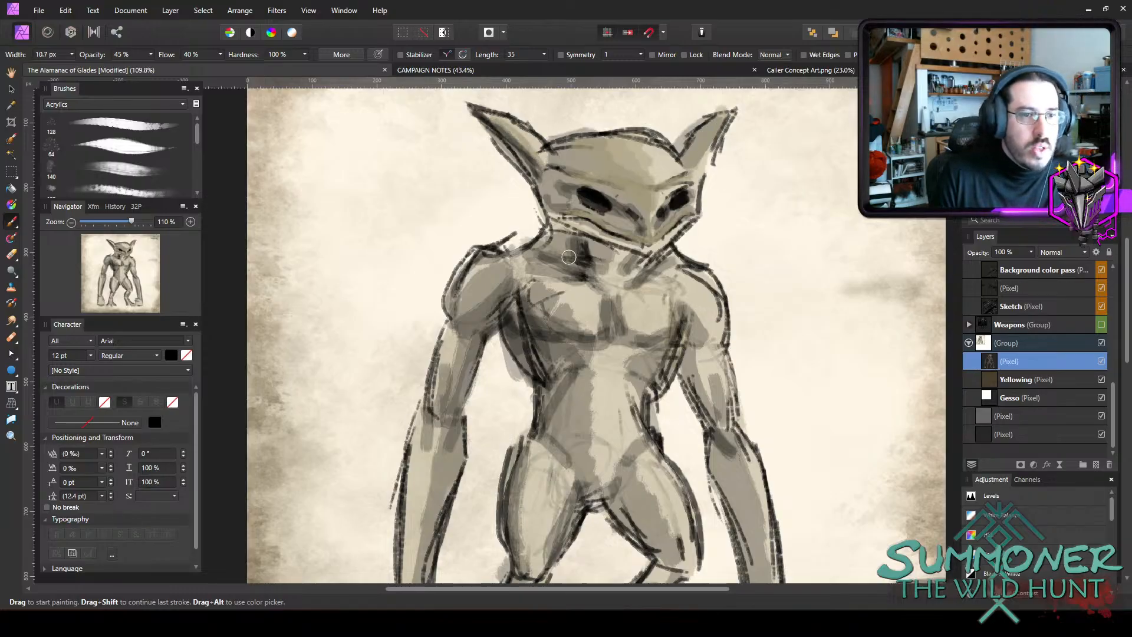
left_click_drag(559, 240, 554, 228)
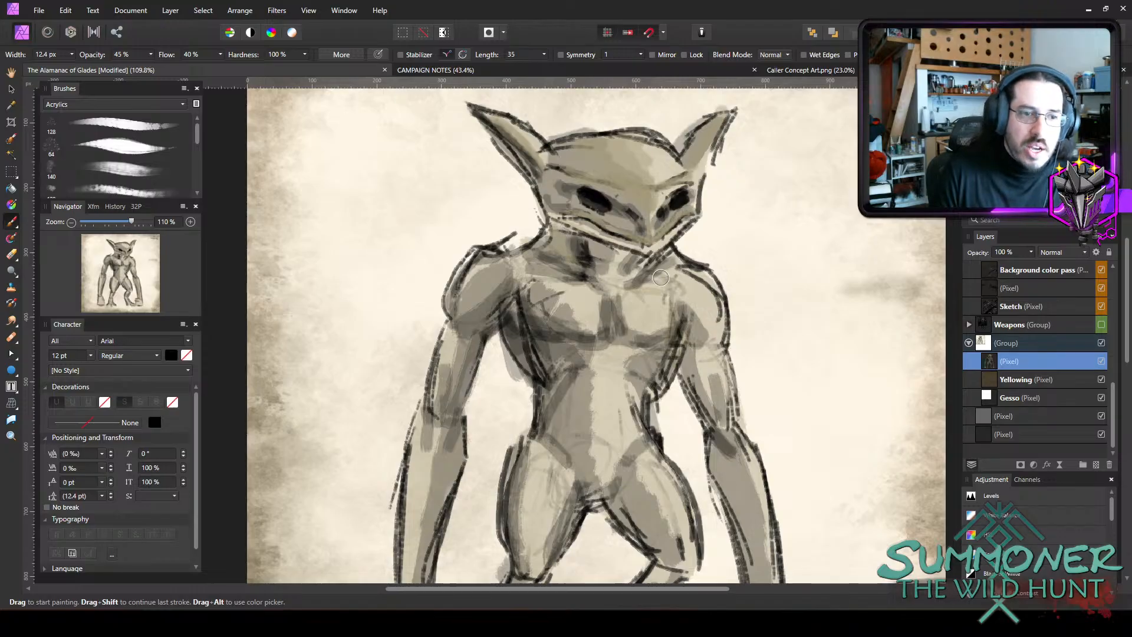
key("bracketright")
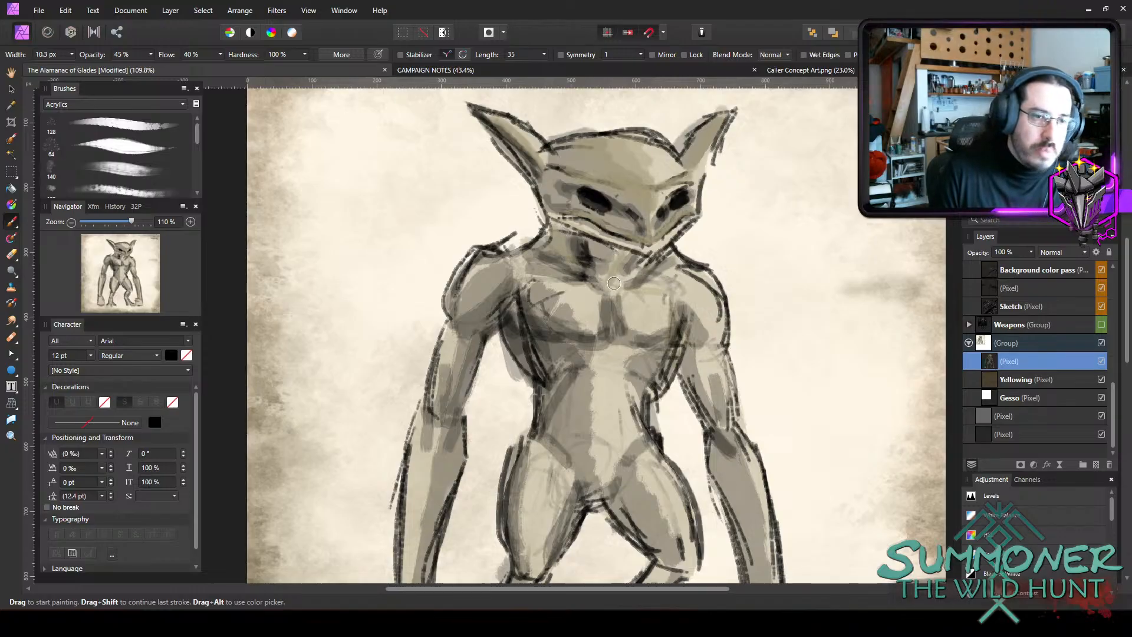
left_click_drag(544, 287, 585, 293)
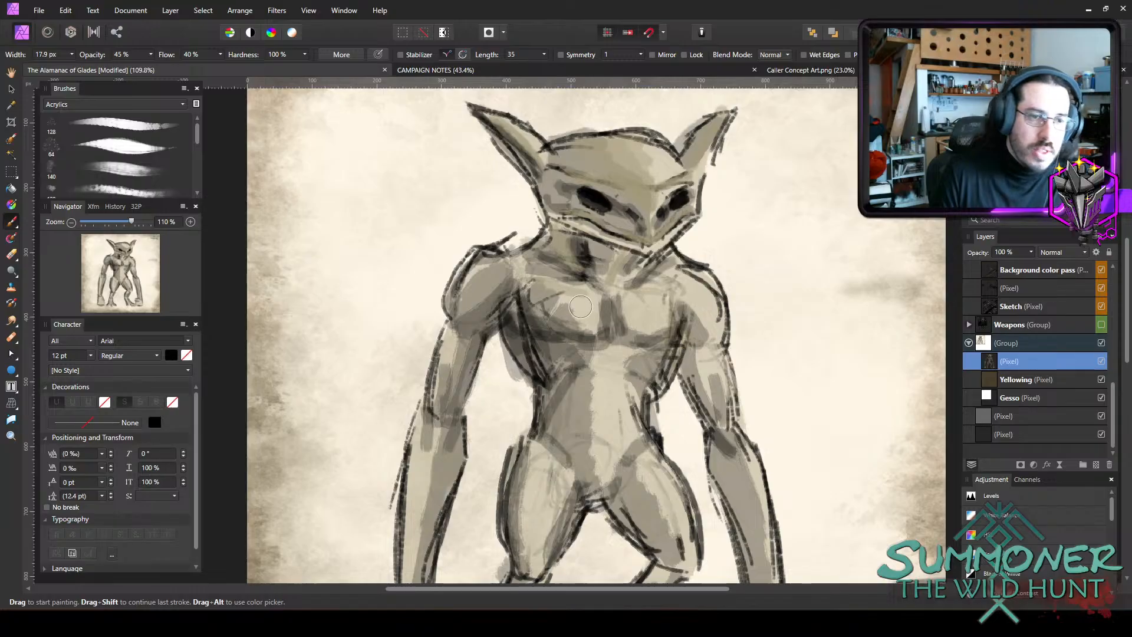
key("bracketright")
key("bracketright")
key("bracketright")
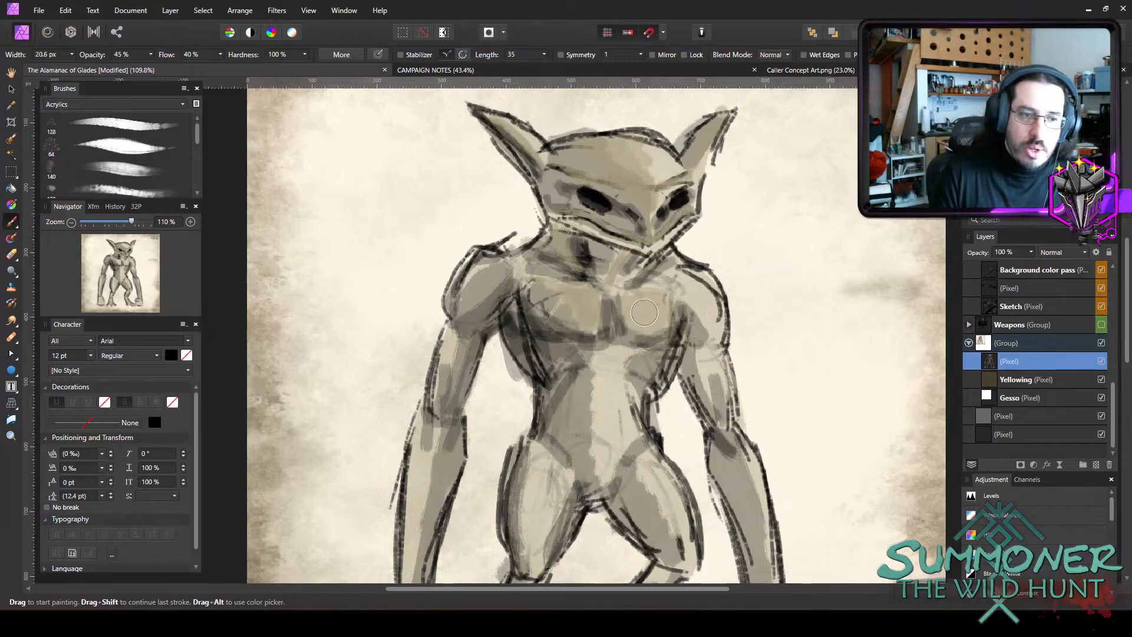
key("bracketleft")
key("bracketleft")
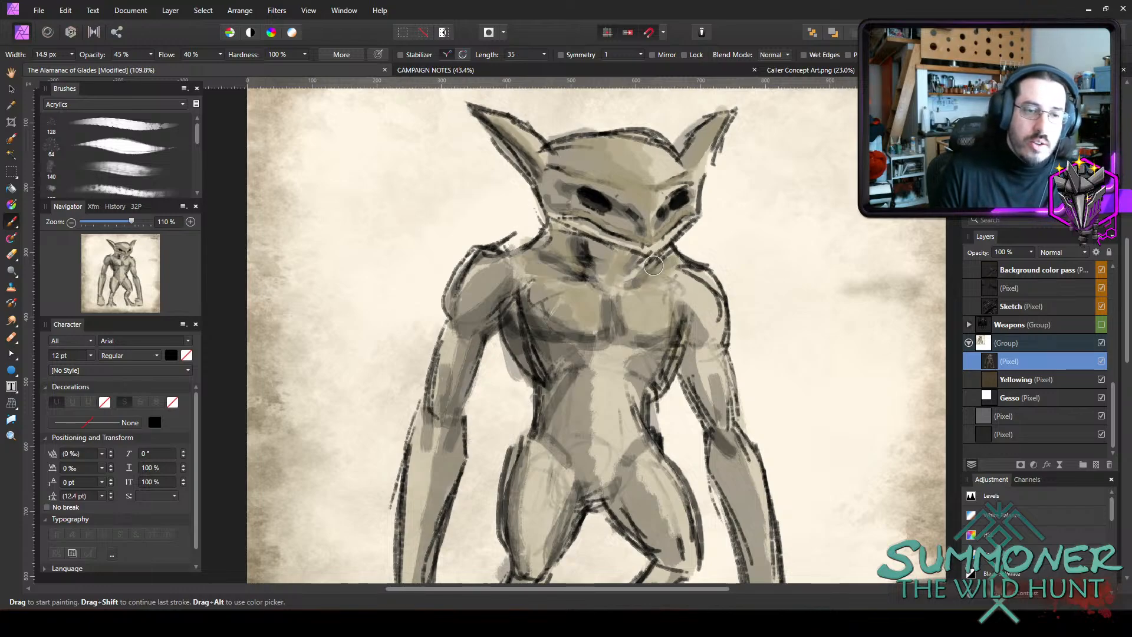
Paint skin tone over the shoulder on the right-hand side of the figure with a 22.7 px brush.
key("bracketright")
key("bracketright")
key("bracketright")
left_click_drag(693, 276, 705, 324)
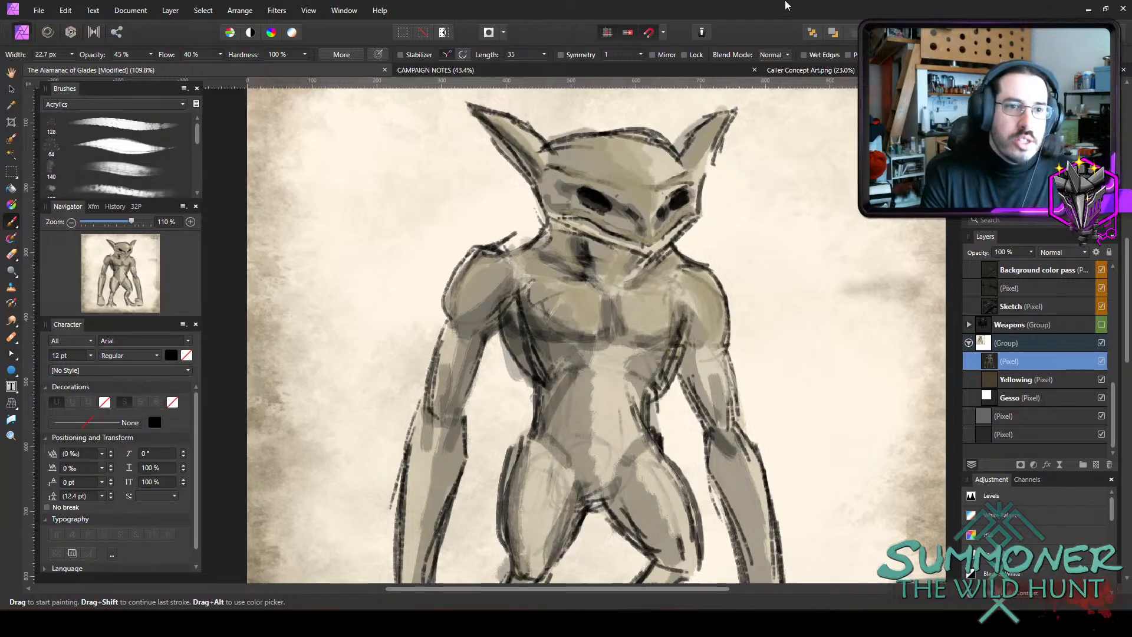
Paint skin tone over the flanks, ribs, lower chest and both upper arms with a 16.4 px brush.
key("bracketleft")
key("bracketleft")
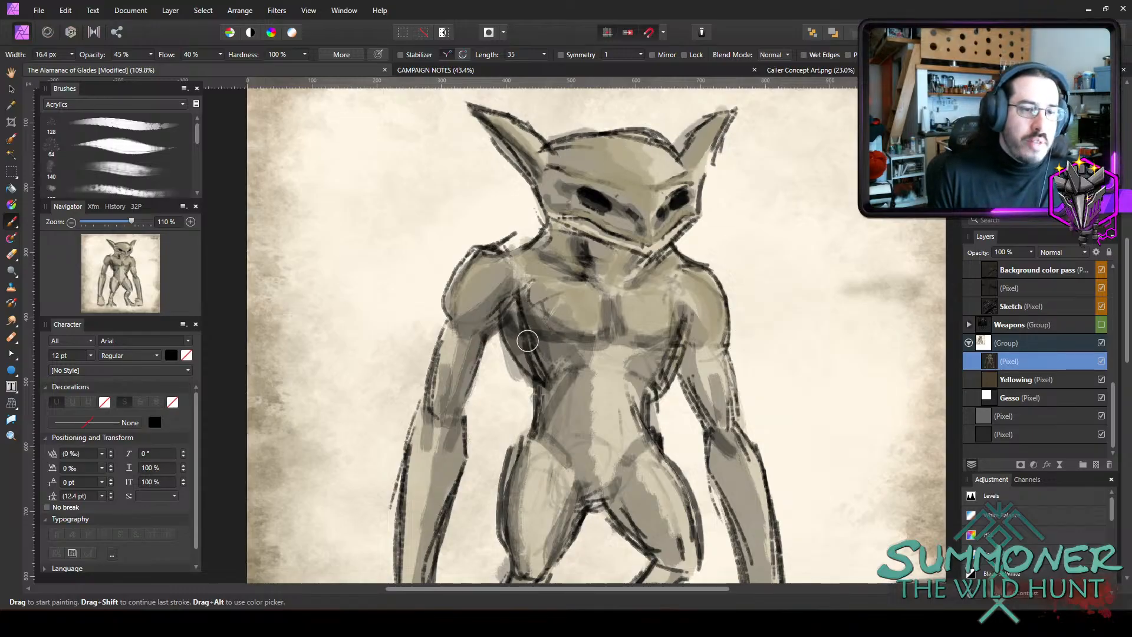
left_click_drag(524, 338, 543, 379)
mouse_move(665, 353)
left_mouse_down()
mouse_move(634, 358)
mouse_move(660, 372)
mouse_move(662, 357)
left_mouse_up()
mouse_move(556, 361)
left_mouse_down()
mouse_move(546, 366)
mouse_move(544, 349)
left_mouse_up()
mouse_move(641, 329)
left_mouse_down()
mouse_move(656, 305)
mouse_move(659, 323)
left_mouse_up()
mouse_move(711, 390)
left_mouse_down()
mouse_move(722, 403)
mouse_move(705, 366)
left_mouse_up()
mouse_move(449, 349)
left_mouse_down()
mouse_move(442, 378)
mouse_move(452, 354)
left_mouse_up()
Cover the belly, both forearms and both fists with olive skin-tone strokes at 16.4 px.
scroll(751, 442, "down", 3)
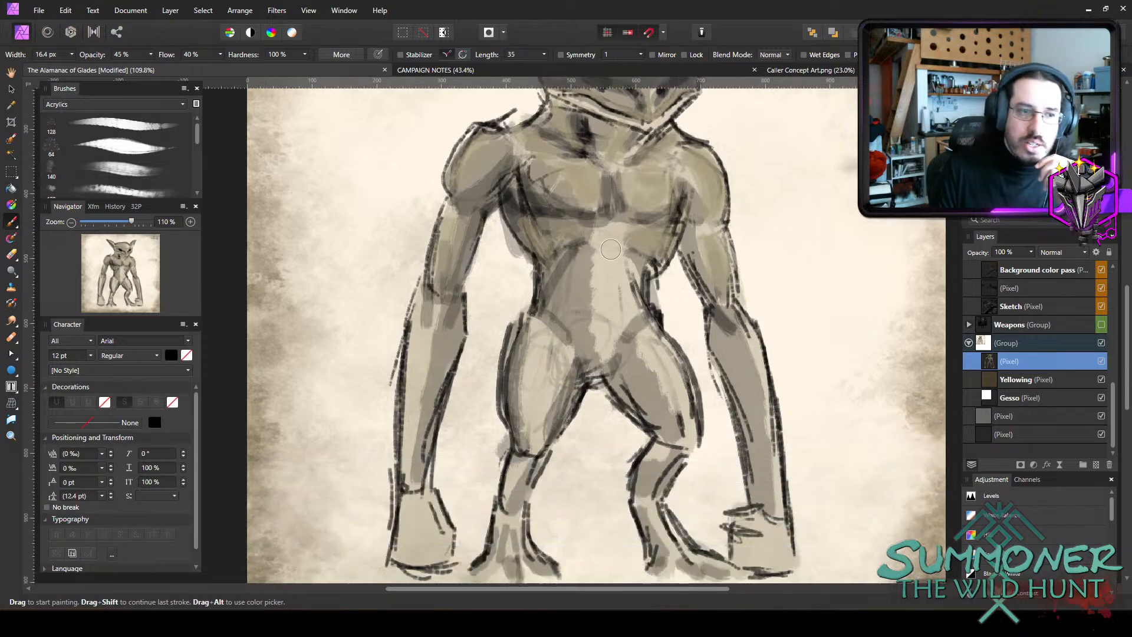
mouse_move(597, 245)
left_mouse_down()
mouse_move(602, 295)
mouse_move(572, 290)
mouse_move(618, 302)
mouse_move(586, 337)
mouse_move(597, 332)
mouse_move(606, 344)
mouse_move(665, 322)
mouse_move(734, 334)
mouse_move(756, 390)
mouse_move(737, 317)
mouse_move(750, 364)
mouse_move(735, 331)
left_mouse_up()
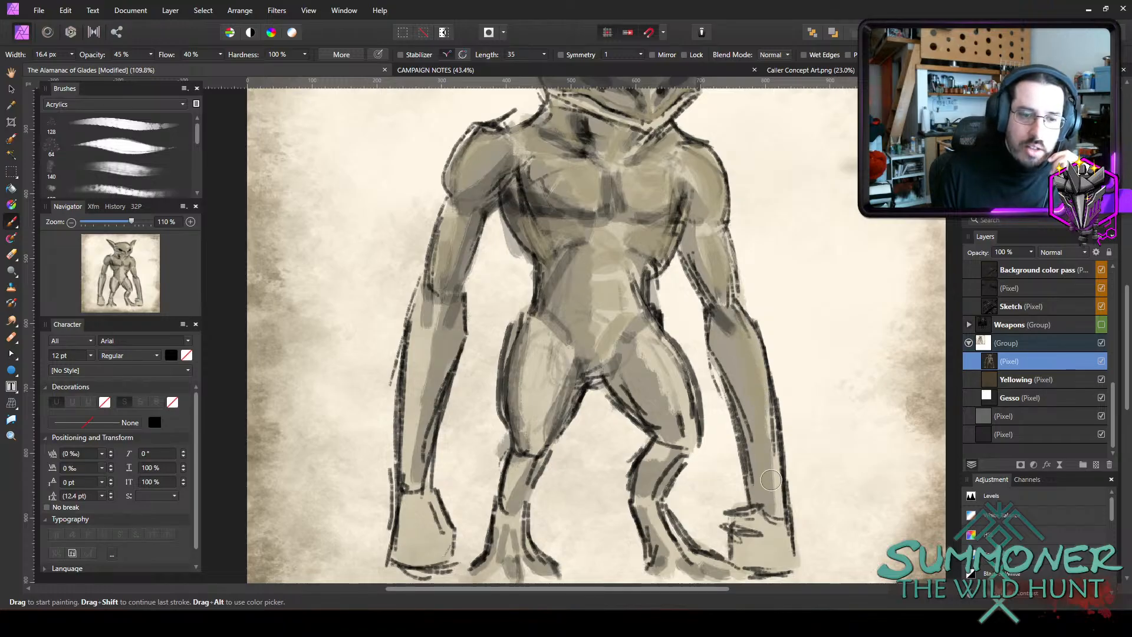
mouse_move(771, 480)
left_mouse_down()
mouse_move(771, 525)
mouse_move(749, 539)
mouse_move(755, 518)
mouse_move(748, 526)
mouse_move(774, 533)
mouse_move(741, 538)
mouse_move(739, 558)
mouse_move(784, 560)
left_mouse_up()
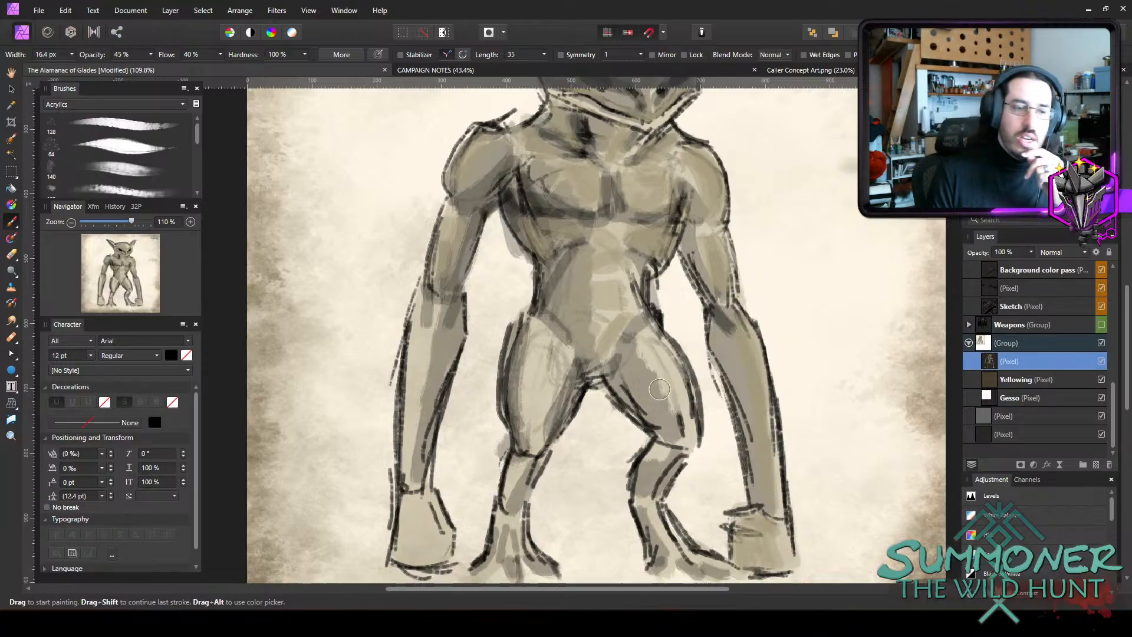
mouse_move(442, 289)
left_mouse_down()
mouse_move(420, 378)
mouse_move(436, 319)
left_mouse_up()
mouse_move(417, 554)
left_mouse_down()
mouse_move(412, 512)
mouse_move(427, 555)
mouse_move(443, 552)
mouse_move(434, 509)
mouse_move(442, 536)
left_mouse_up()
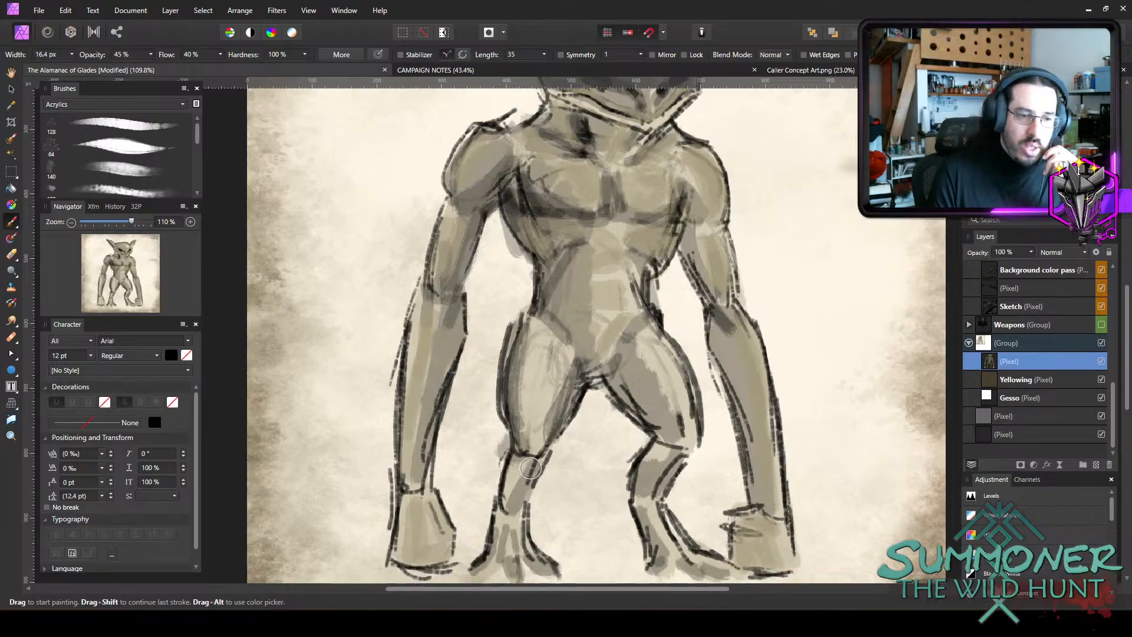
Paint the feet, shins and the fronts of both thighs in the olive skin tone at 16.4 px.
mouse_move(509, 508)
left_mouse_down()
mouse_move(521, 484)
mouse_move(506, 551)
mouse_move(508, 522)
mouse_move(537, 551)
left_mouse_up()
mouse_move(660, 507)
left_mouse_down()
mouse_move(671, 554)
mouse_move(687, 545)
mouse_move(718, 561)
left_mouse_up()
mouse_move(661, 480)
left_mouse_down()
mouse_move(672, 462)
mouse_move(658, 485)
mouse_move(664, 476)
left_mouse_up()
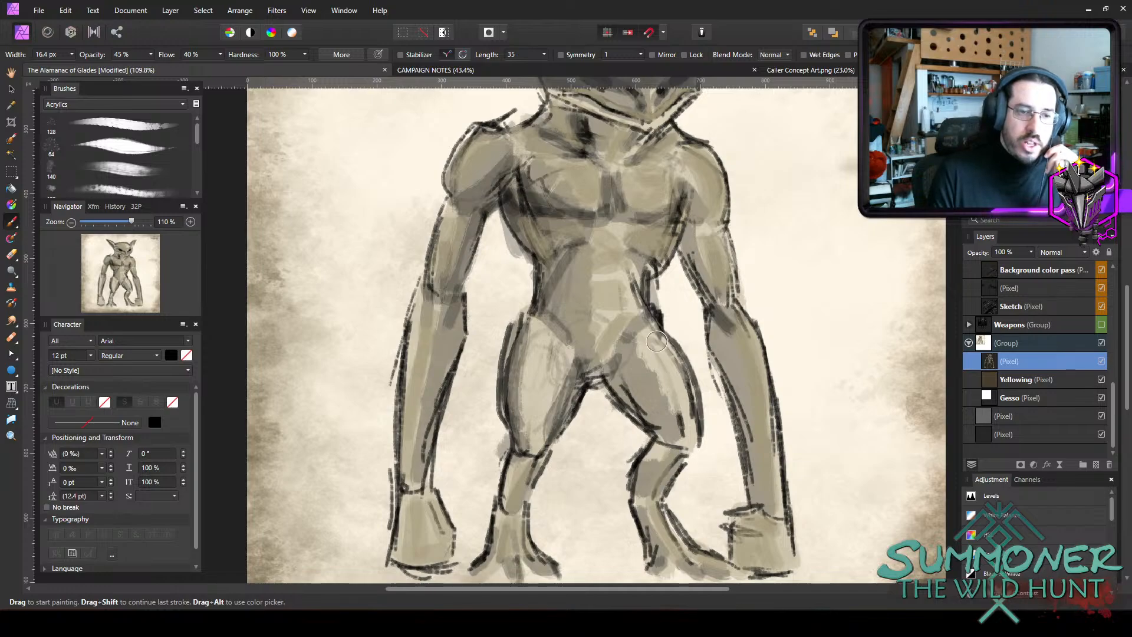
mouse_move(657, 342)
left_mouse_down()
mouse_move(691, 429)
mouse_move(643, 339)
mouse_move(684, 438)
mouse_move(644, 338)
mouse_move(678, 406)
left_mouse_up()
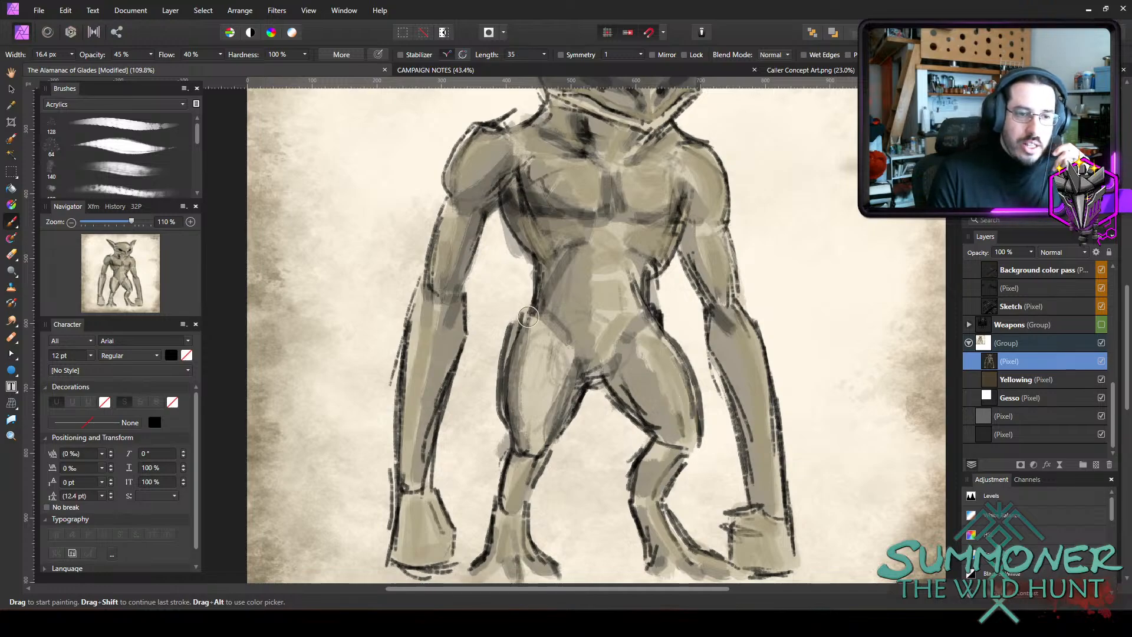
mouse_move(540, 337)
left_mouse_down()
mouse_move(535, 432)
mouse_move(530, 342)
mouse_move(525, 427)
mouse_move(531, 369)
left_mouse_up()
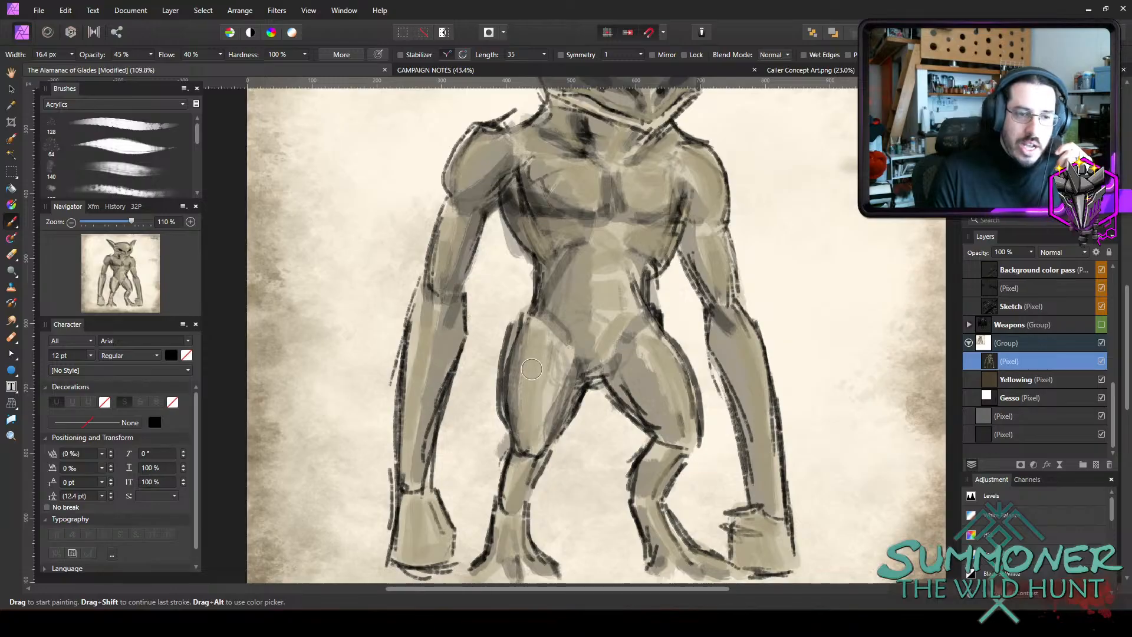
Fill the pale band between the mouth line and the jaw with skin tone, using a 6.2 px and 8.2 px brush.
scroll(543, 390, "up", 4)
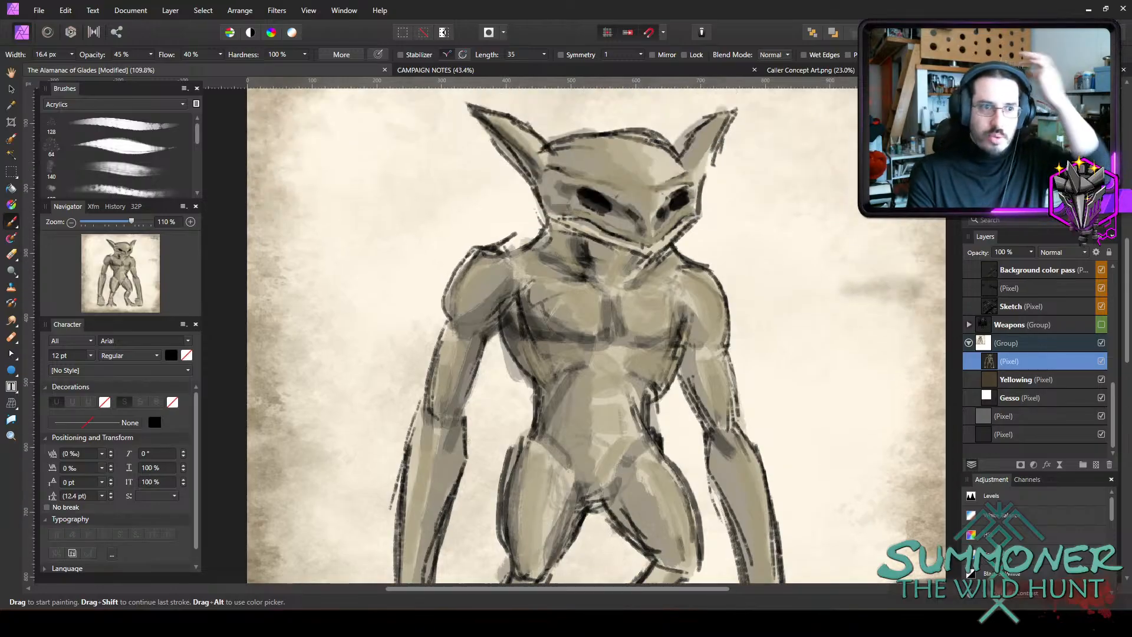
mouse_move(541, 623)
key("[")
key("[")
key("[")
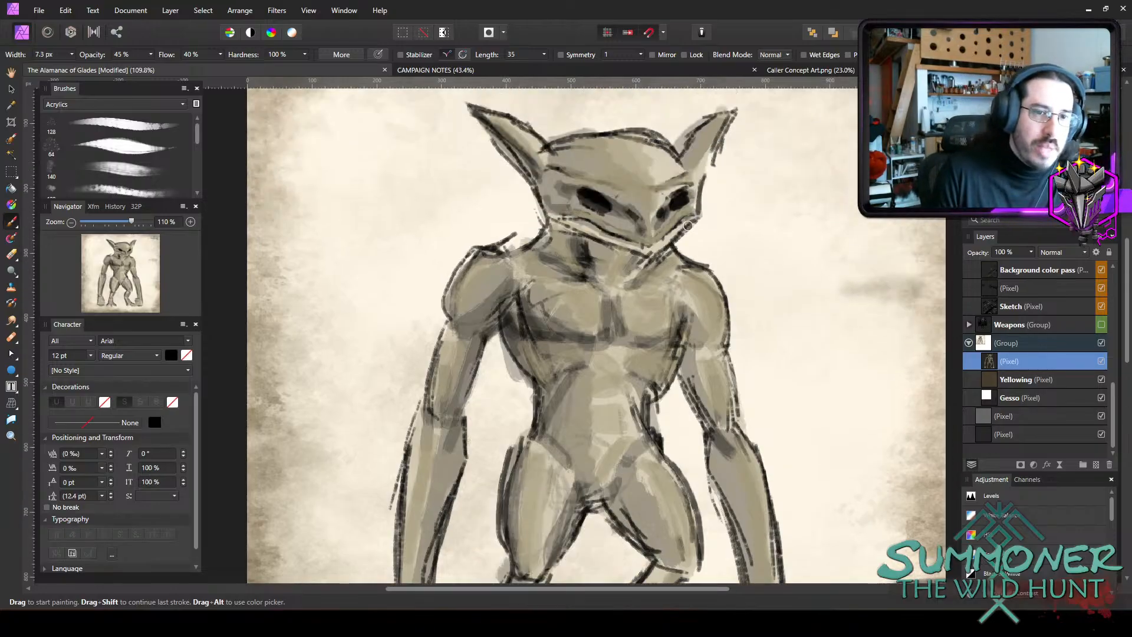
key("bracketleft")
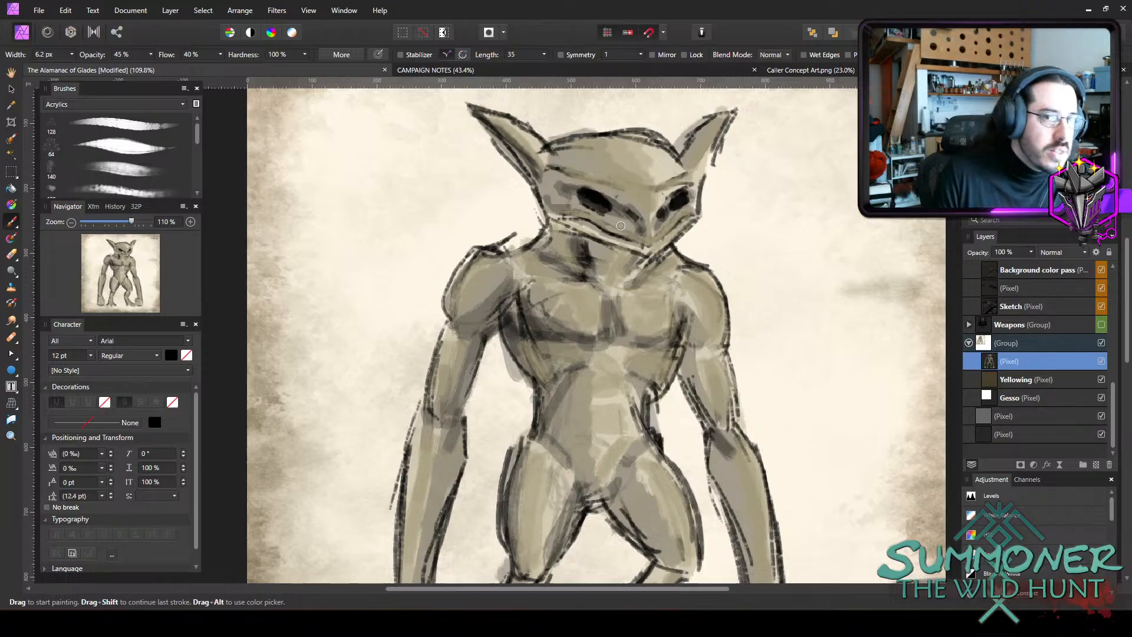
key("bracketright")
key("bracketright")
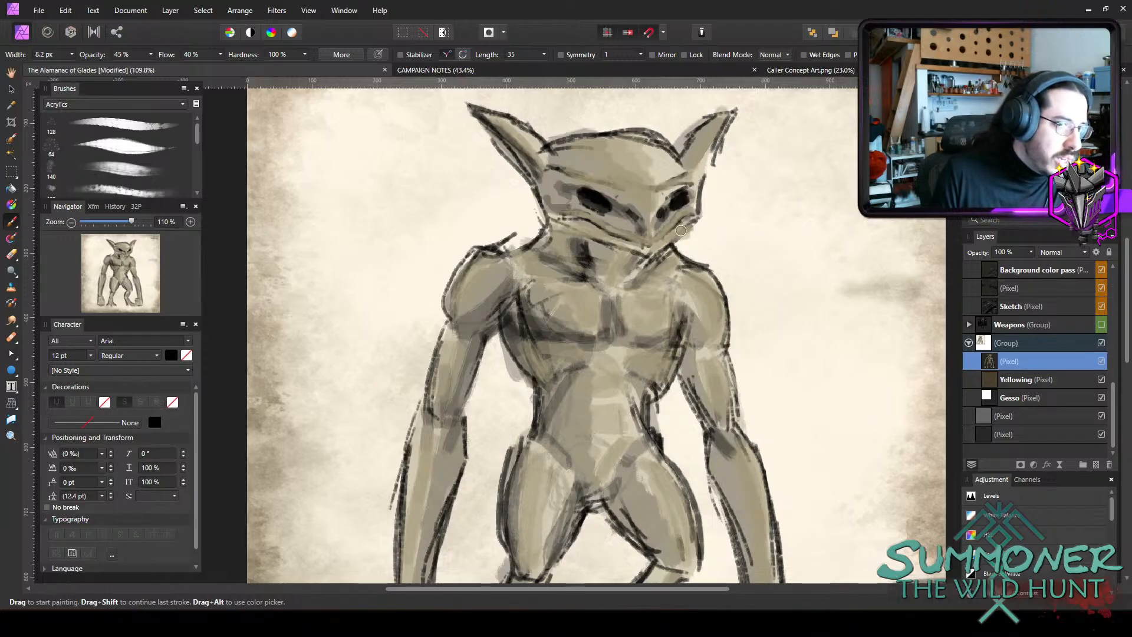
Try bright red ring-shaped irises in both black eyes with a 2.5 px and 3.8 px brush.
scroll(881, 221, "down", 5)
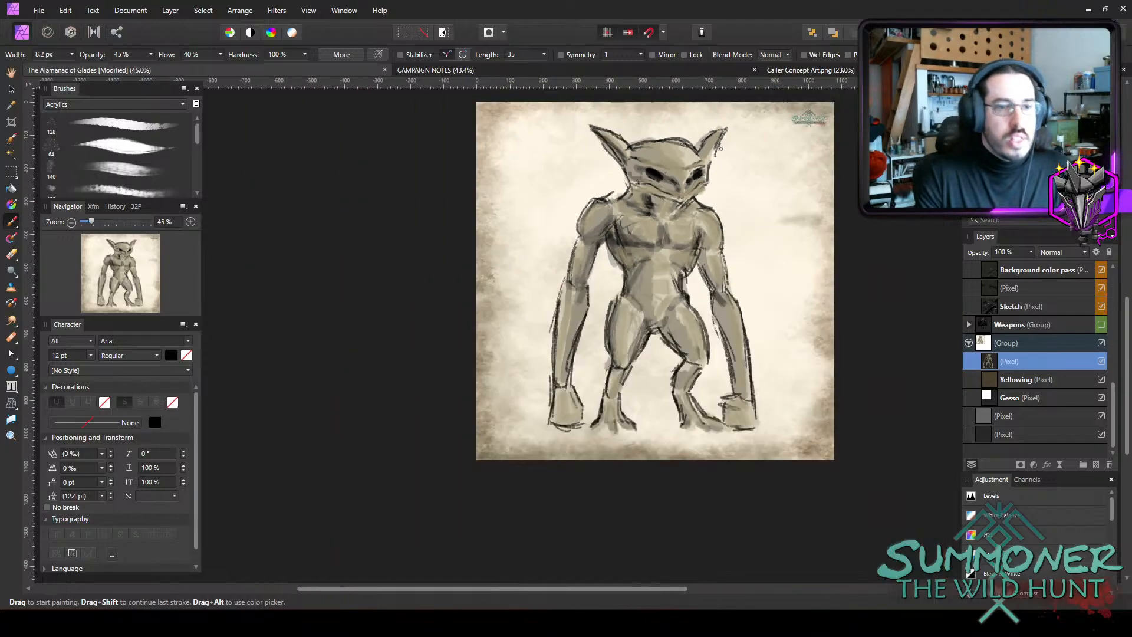
scroll(825, 236, "up", 5)
scroll(850, 282, "down", 1)
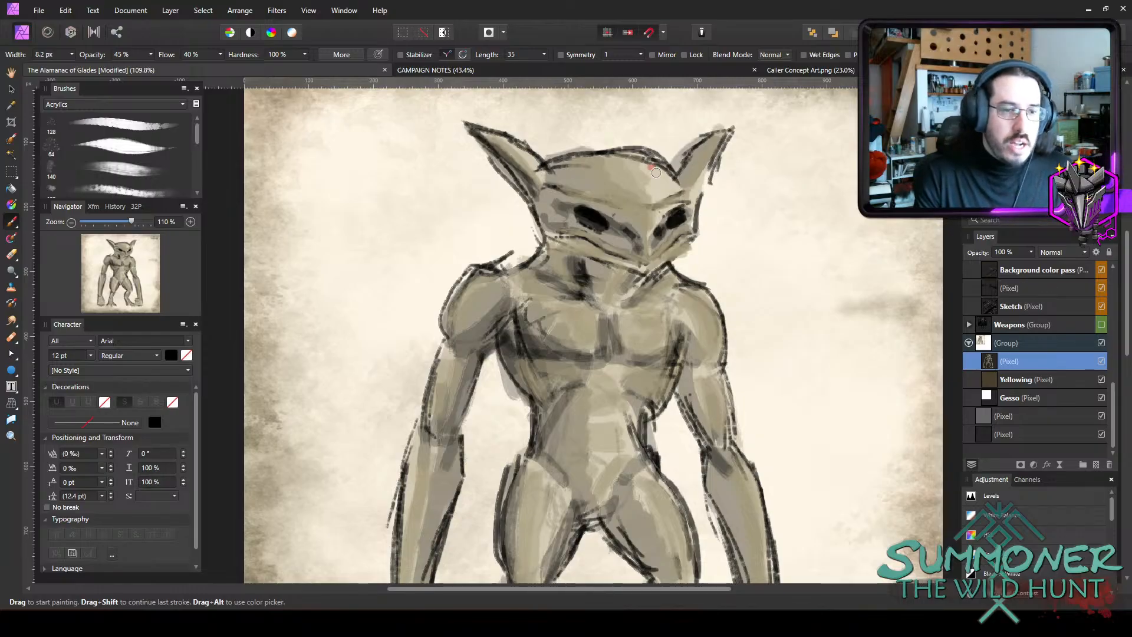
scroll(651, 209, "up", 5)
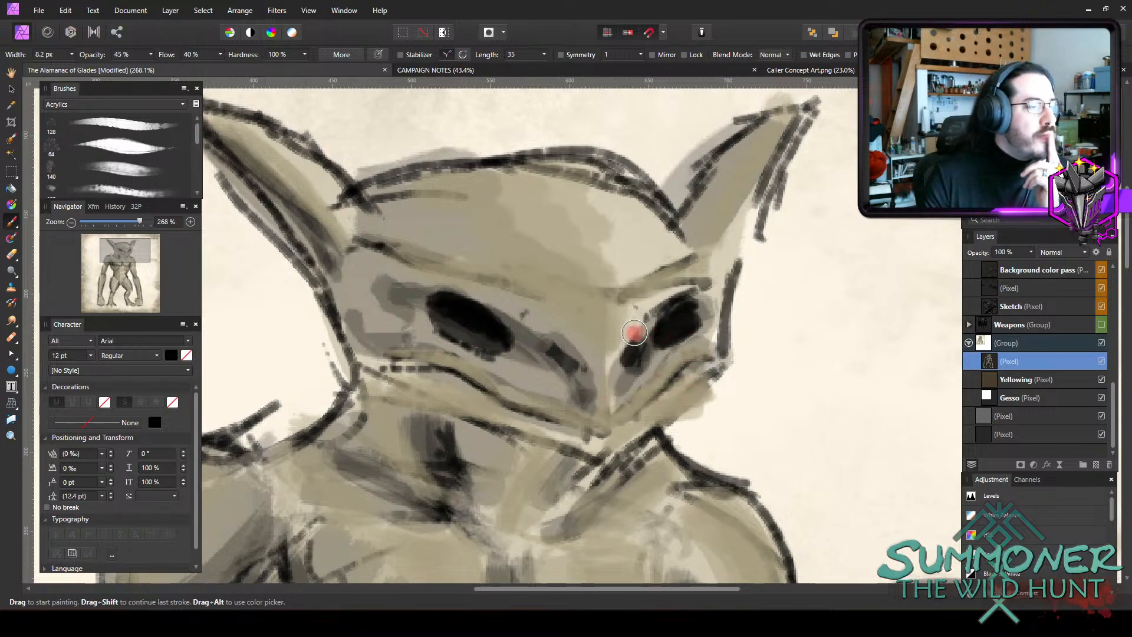
key("ctrl+z")
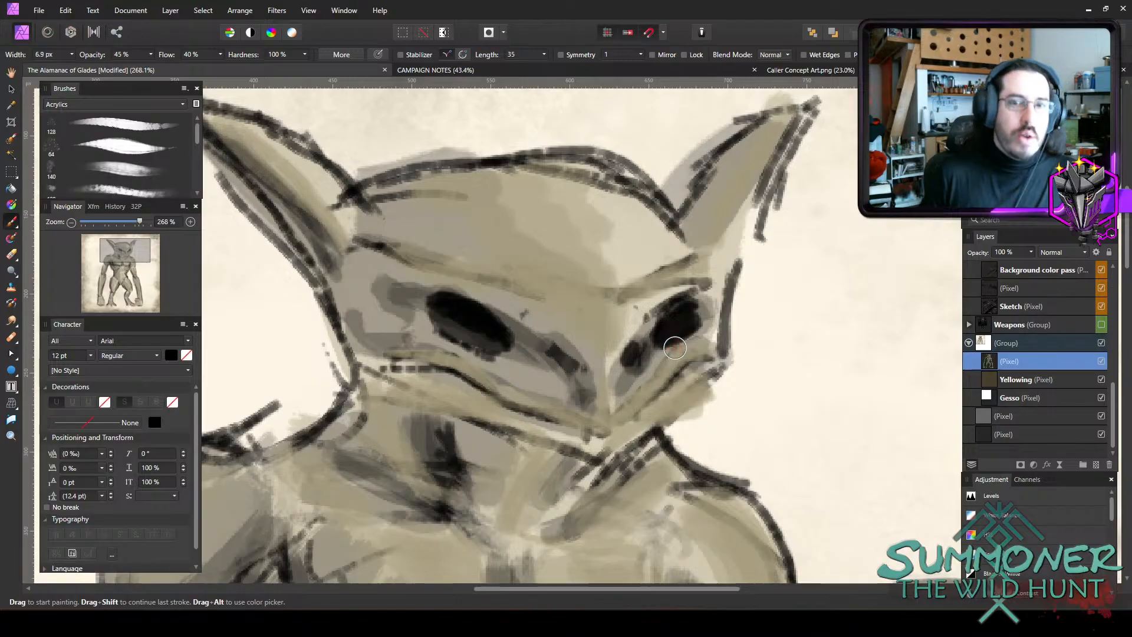
key("[")
key("[")
key("[")
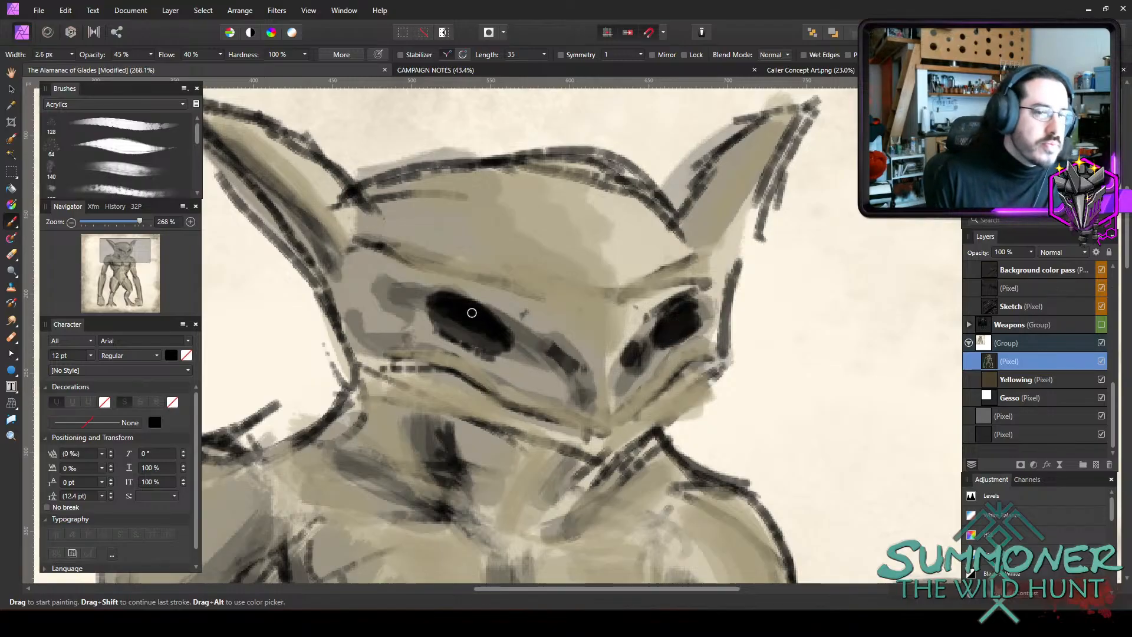
key("]")
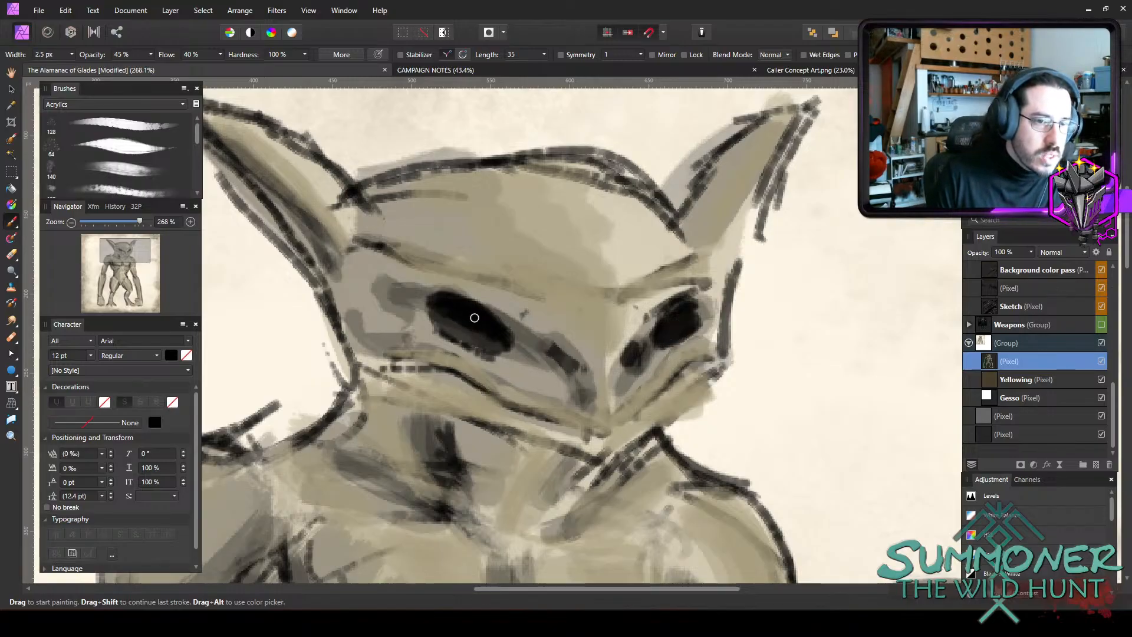
mouse_move(470, 315)
left_mouse_down()
mouse_move(482, 326)
mouse_move(465, 323)
mouse_move(479, 323)
left_mouse_up()
key("]")
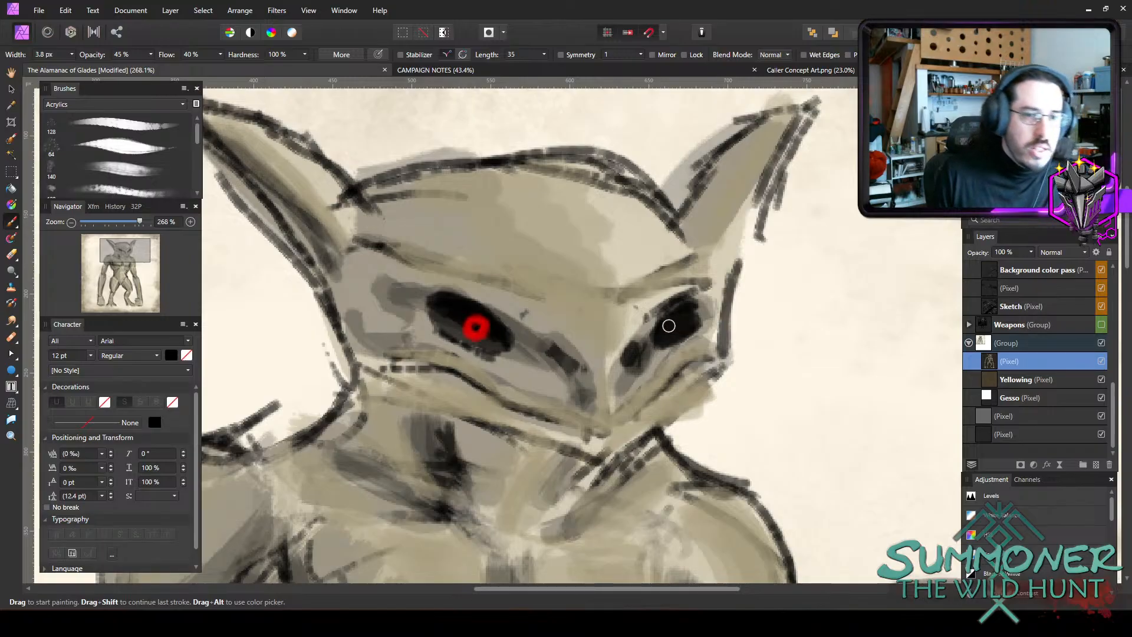
left_click_drag(677, 323, 679, 326)
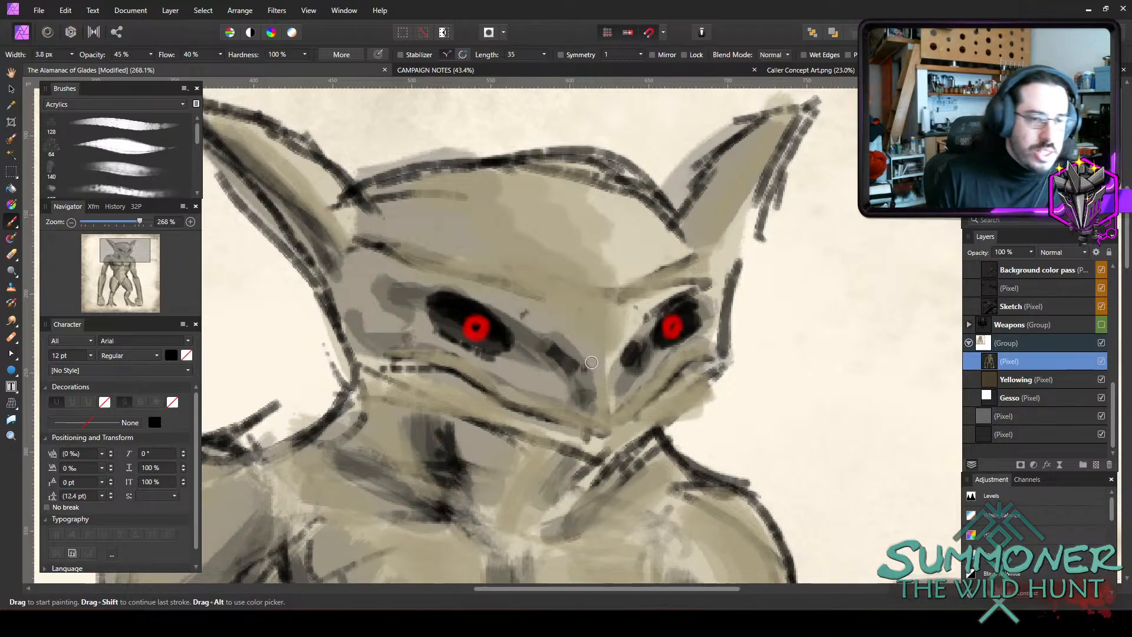
scroll(778, 319, "down", 5)
scroll(778, 319, "up", 4)
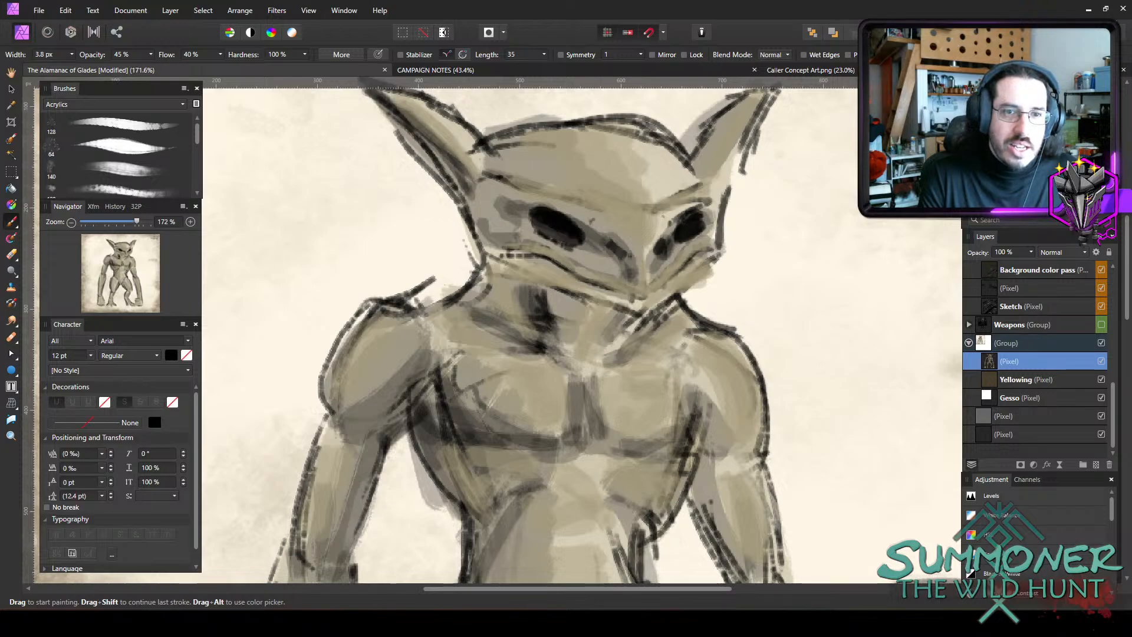
Set the brush colour to the bright green 2FFF33.
double_click(983, 118)
left_click_drag(471, 383, 487, 385)
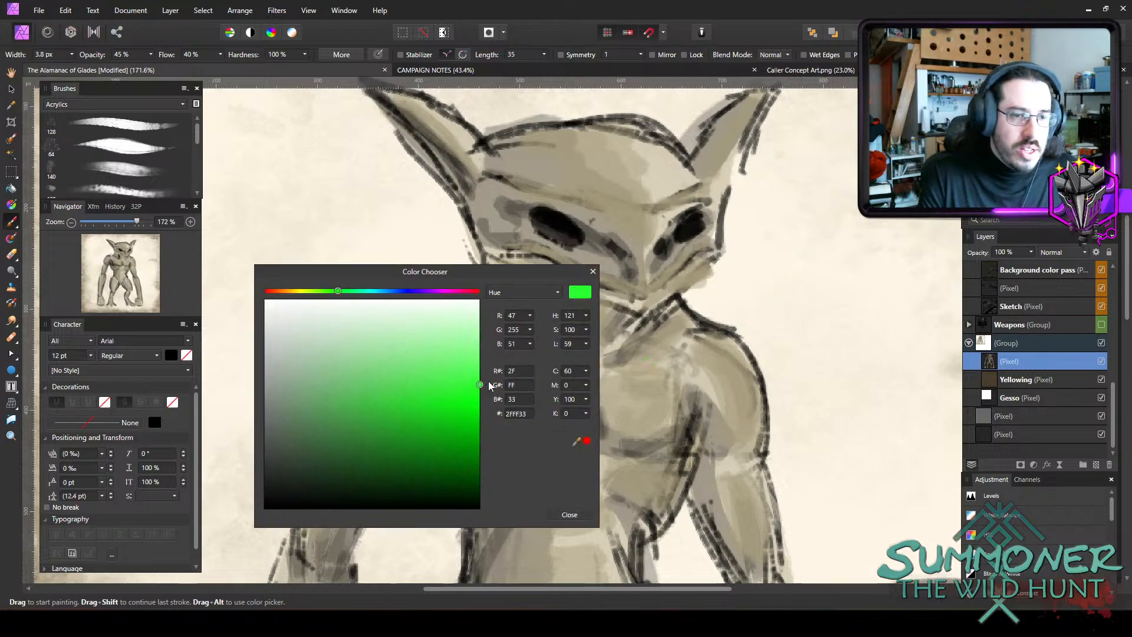
left_click(575, 515)
Paint green ring-shaped irises in both black eyes with a 2.7 px and 3.1 px brush.
scroll(728, 259, "up", 3)
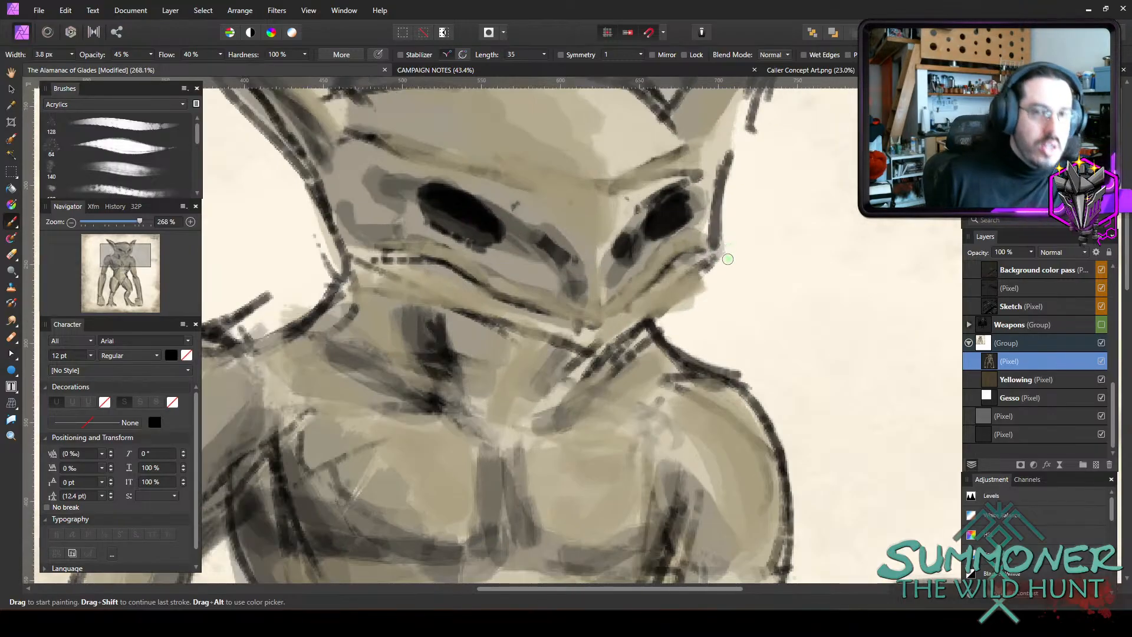
key("bracketleft")
key("bracketleft")
key("bracketleft")
key("bracketright")
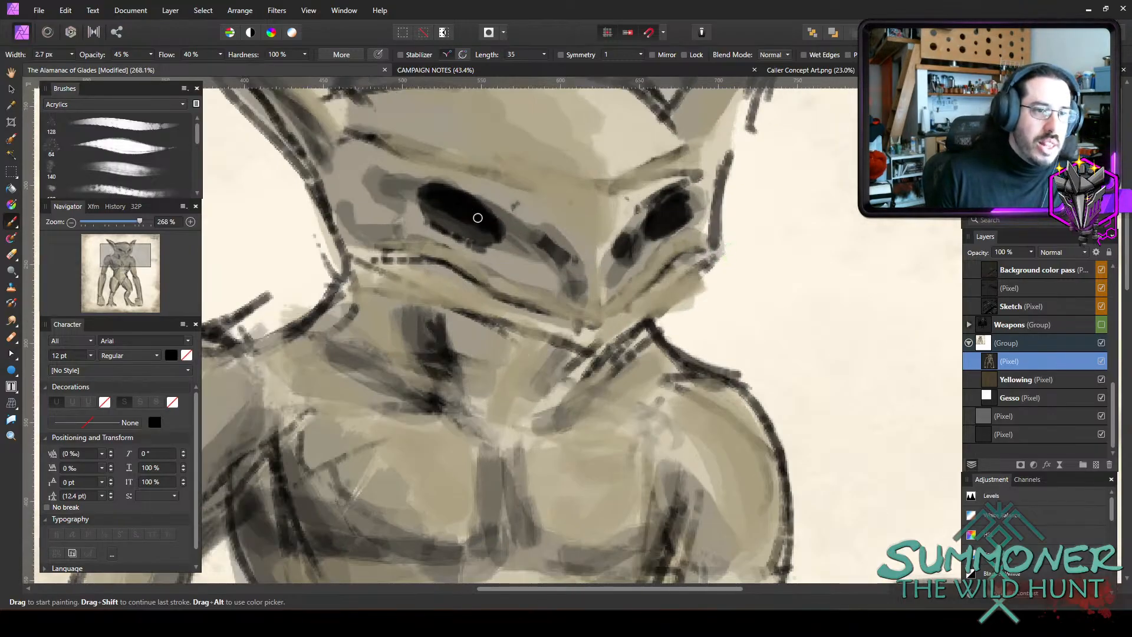
mouse_move(472, 213)
left_mouse_down()
mouse_move(467, 226)
mouse_move(473, 214)
left_mouse_up()
key("bracketright")
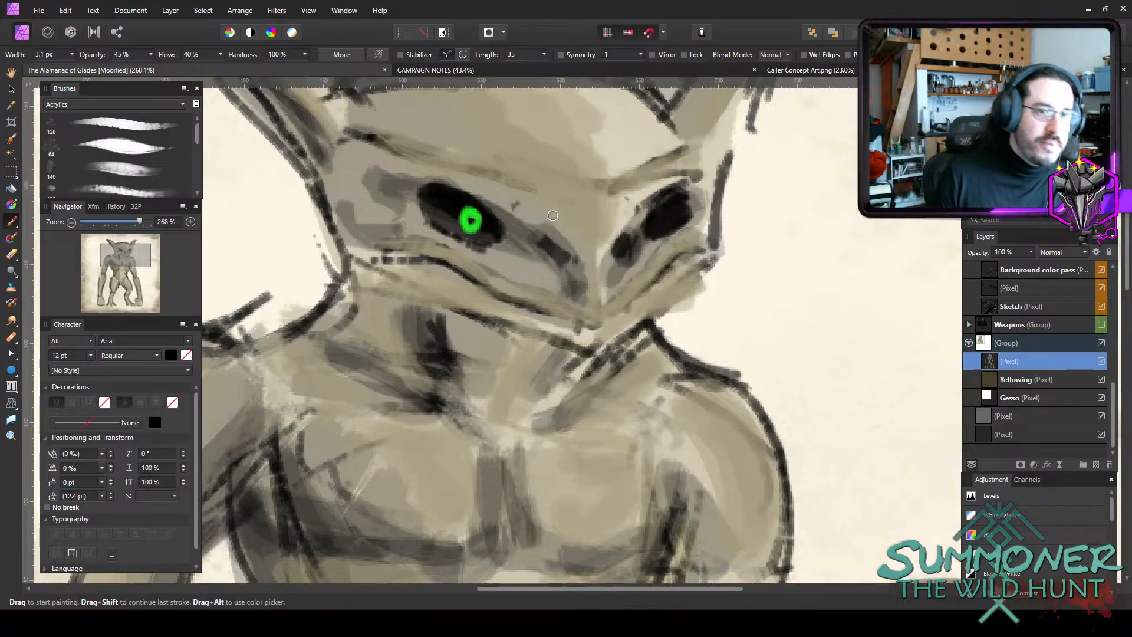
mouse_move(666, 211)
left_mouse_down()
mouse_move(660, 224)
mouse_move(670, 211)
left_mouse_up()
Bring the whole character into view and save the document.
scroll(937, 283, "down", 3)
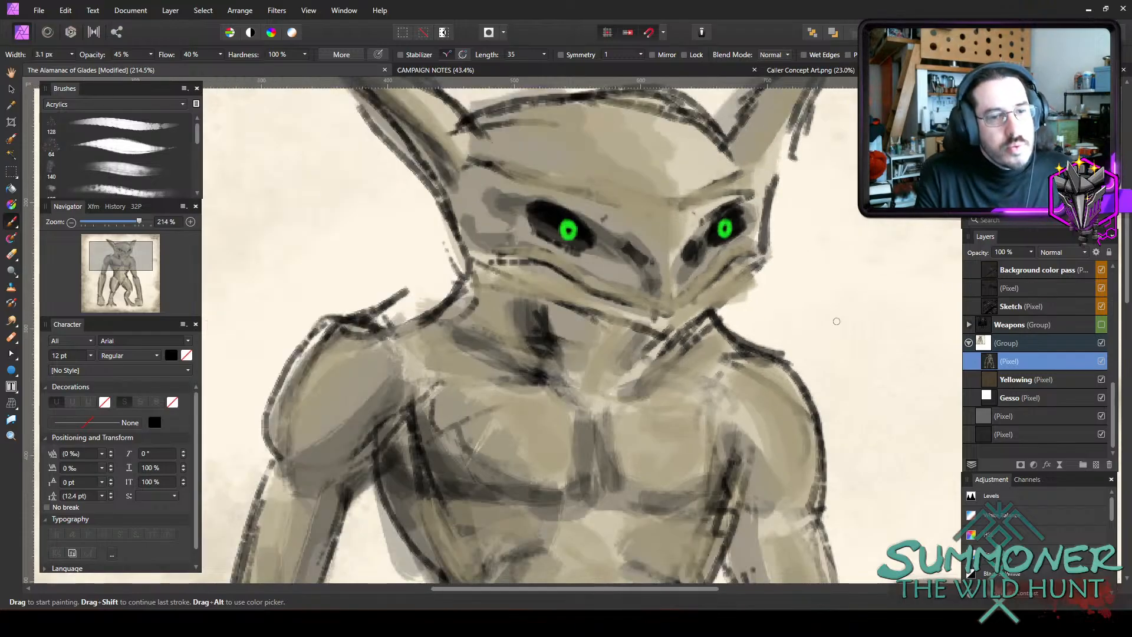
scroll(943, 336, "down", 1)
scroll(943, 335, "down", 2)
scroll(944, 335, "down", 1)
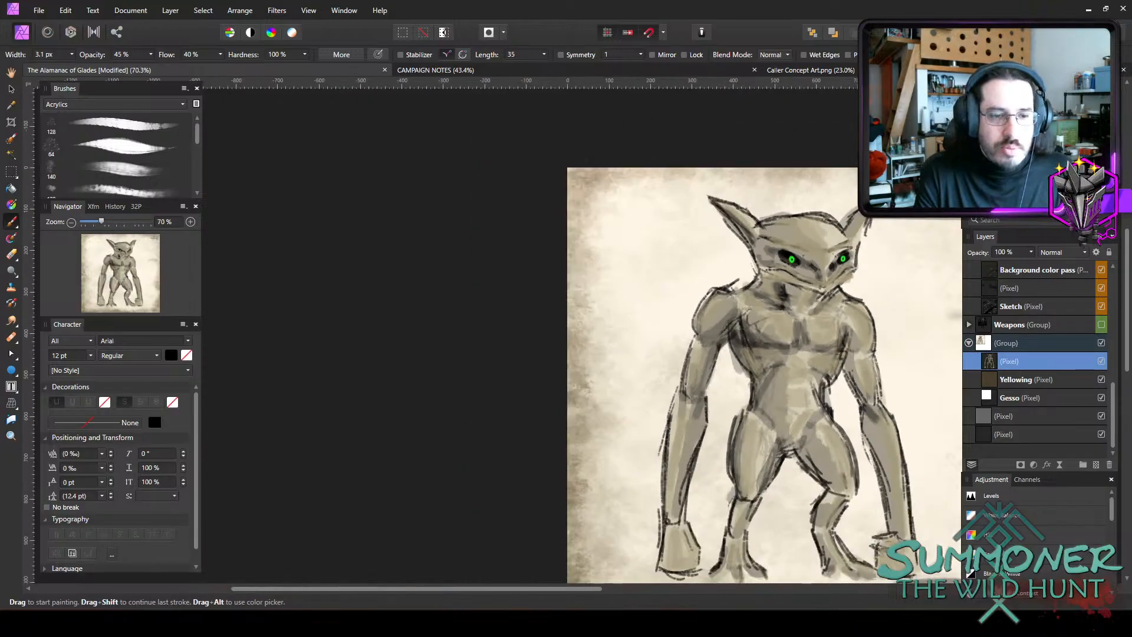
left_click_drag(593, 589, 743, 590)
key("ctrl+s")
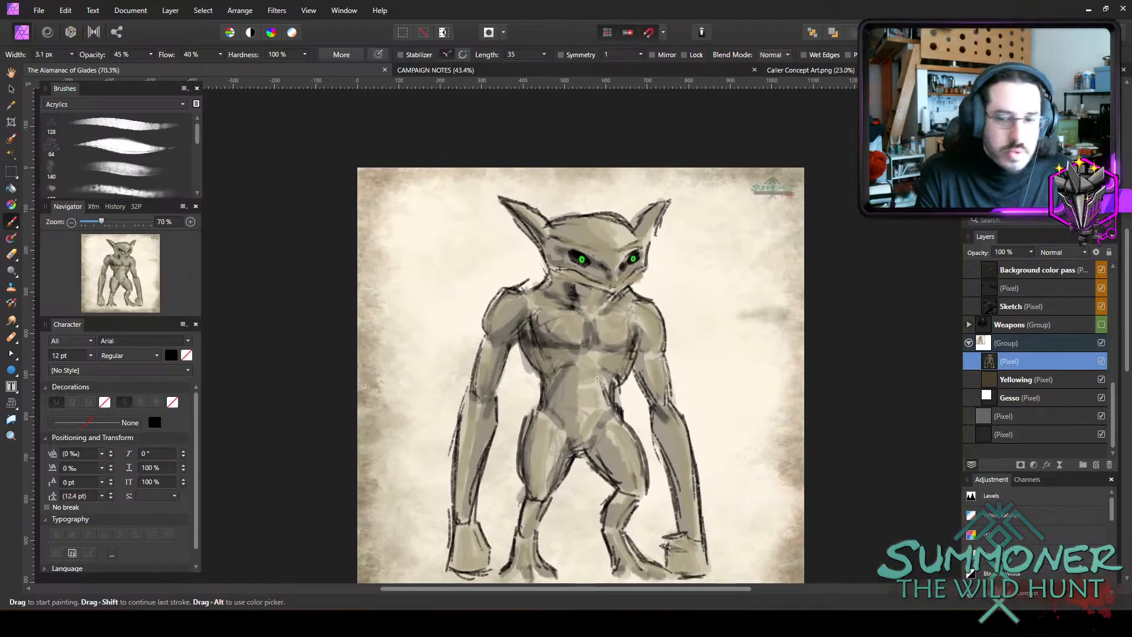
Switch the brush set to Sprays and Spatters and choose a 200 px spatter brush near the end of the set.
scroll(614, 351, "down", 1)
scroll(654, 297, "up", 1)
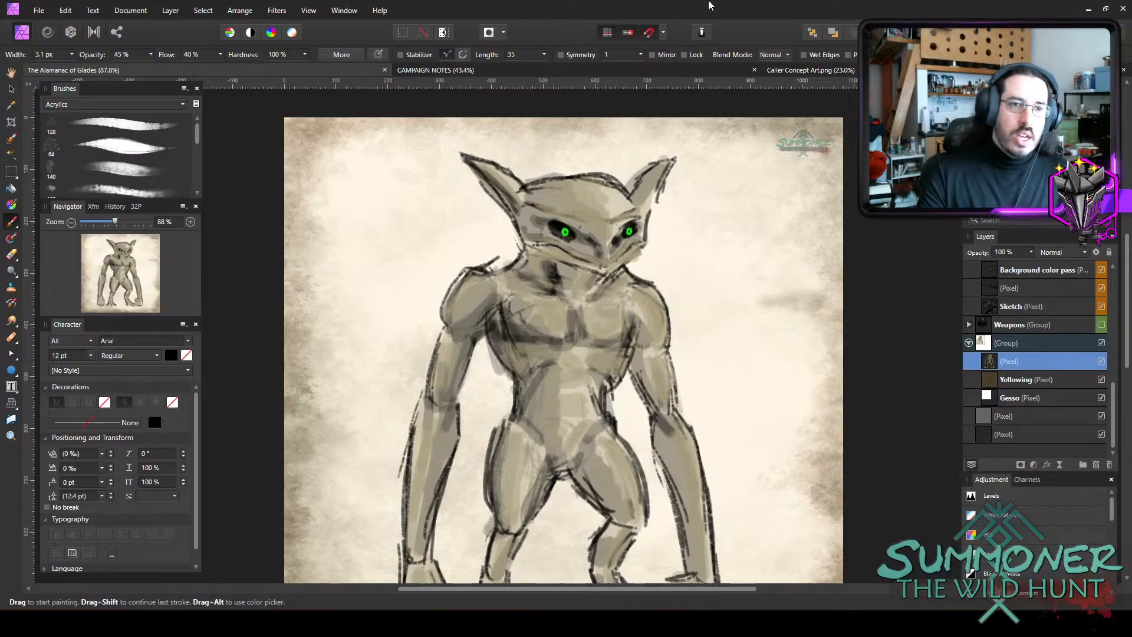
scroll(590, 215, "up", 5)
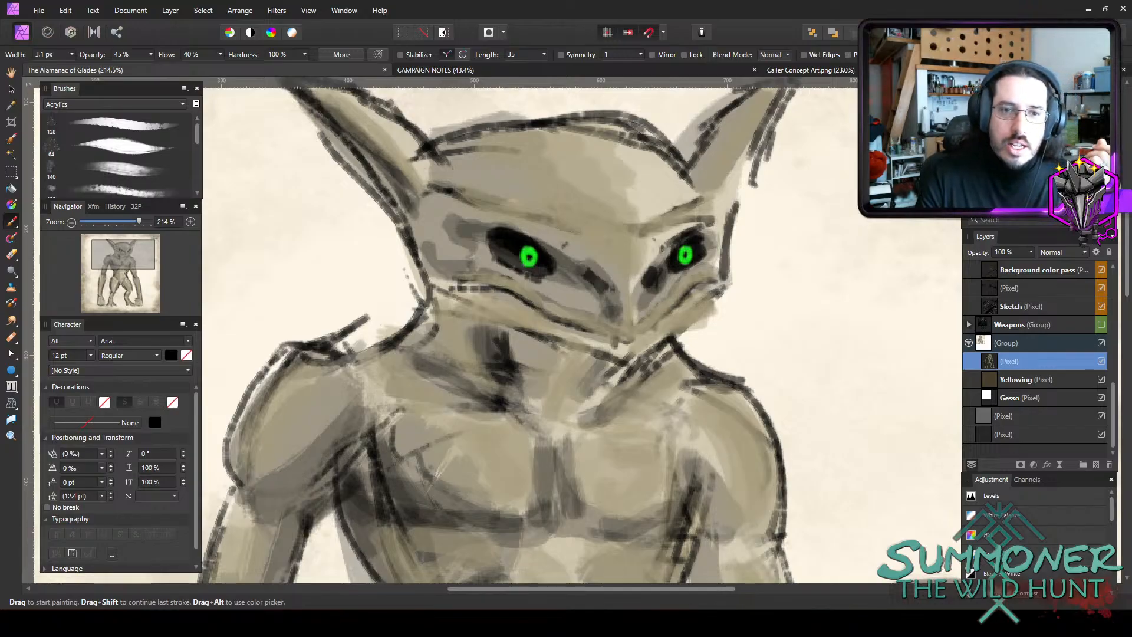
scroll(476, 132, "up", 3)
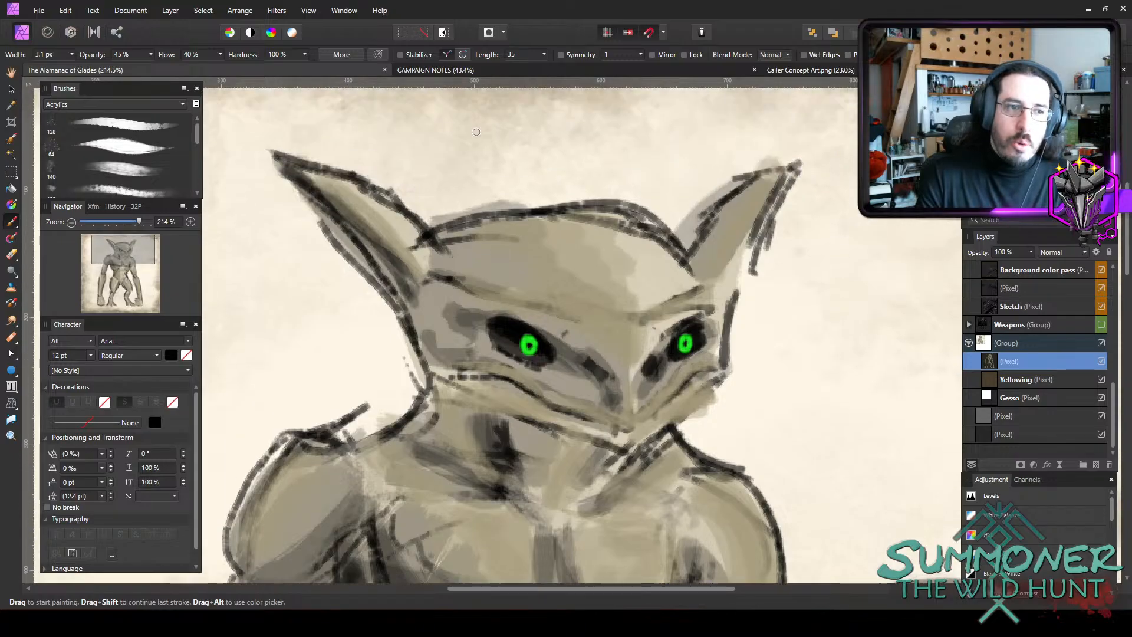
left_click(59, 105)
scroll(72, 222, "down", 1)
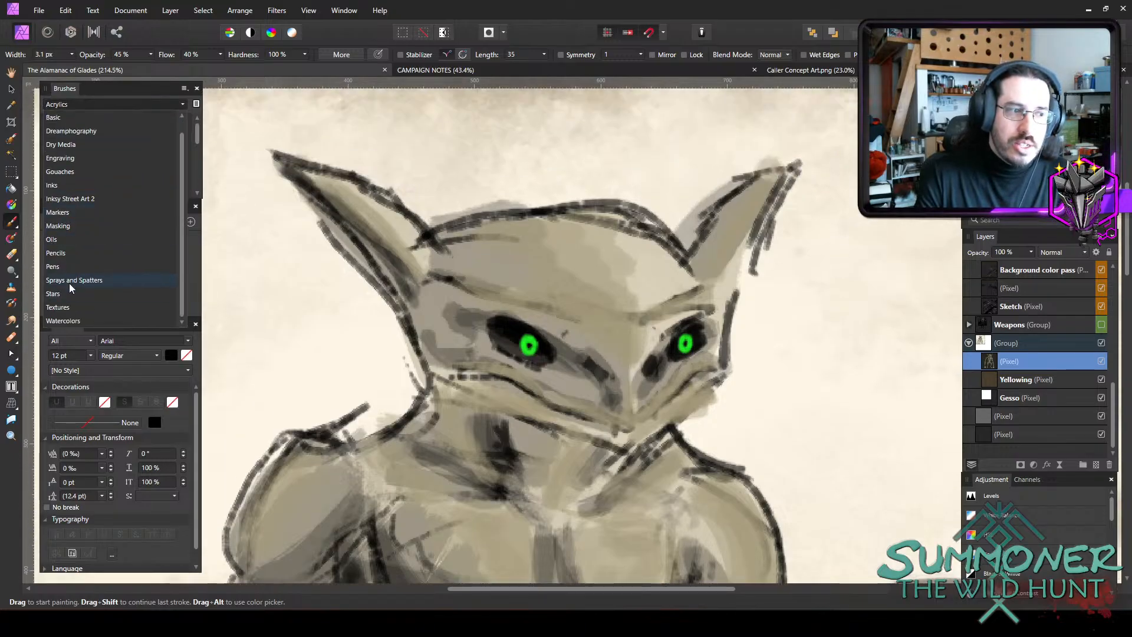
left_click(105, 280)
left_click_drag(152, 265, 152, 272)
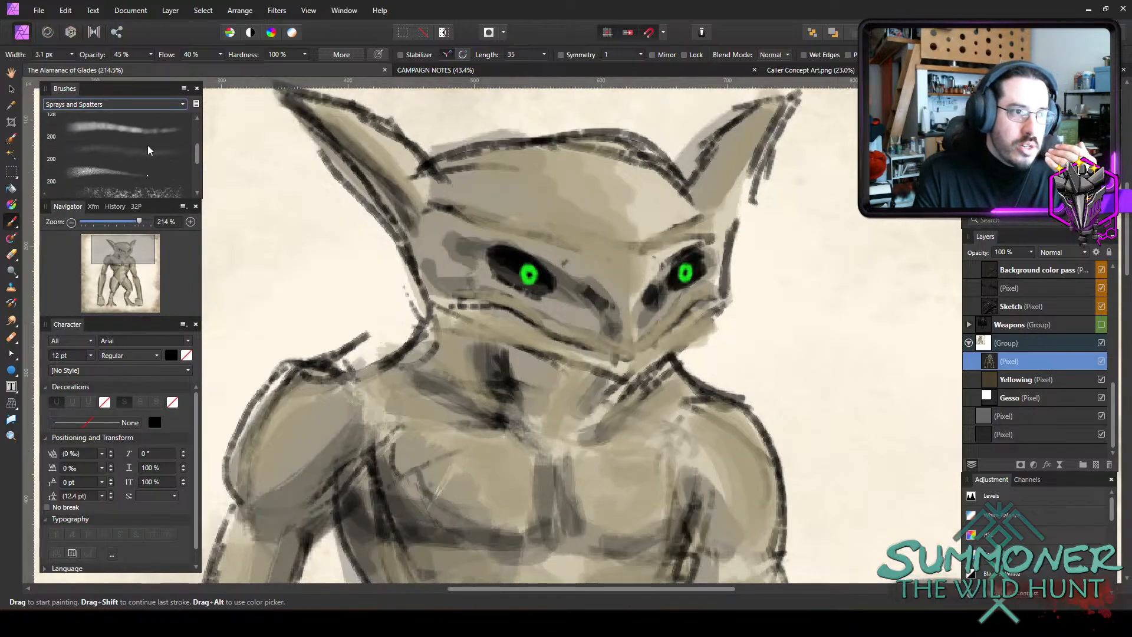
scroll(147, 150, "down", 3)
left_click(151, 161)
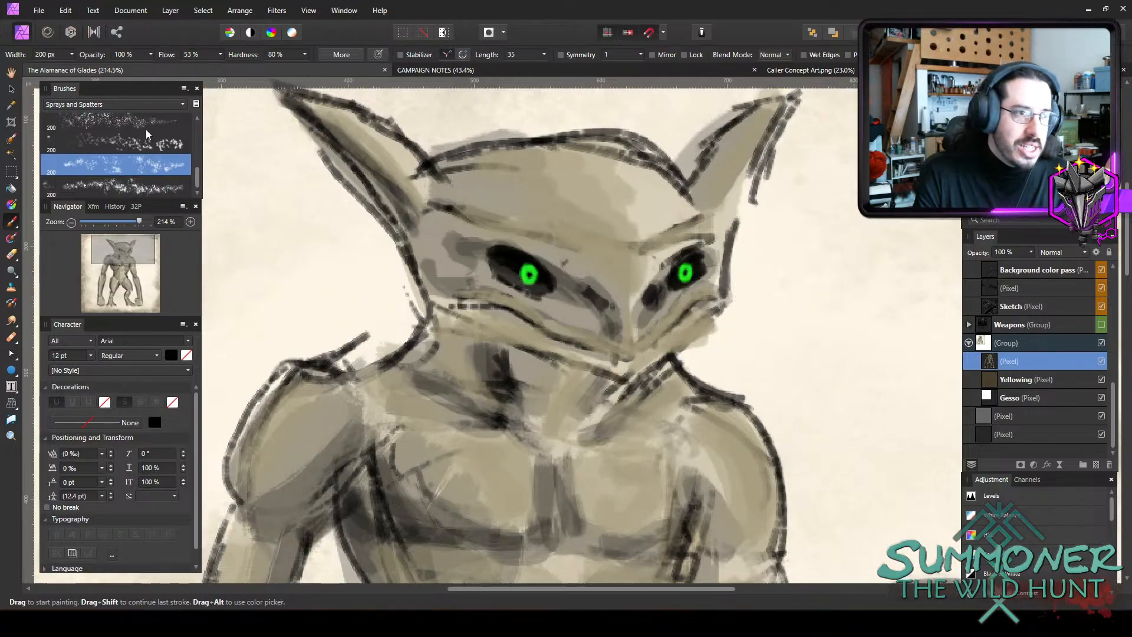
Choose the spatter brush third from the end of the set and give it the Overlay blend mode at 25% opacity.
left_click(147, 137)
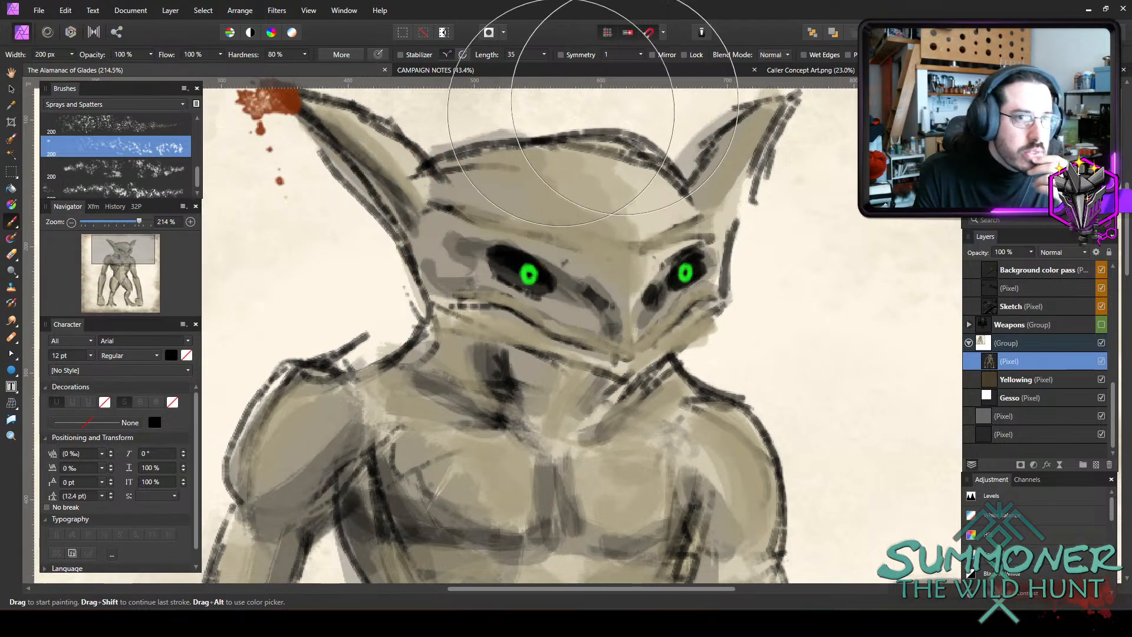
left_click(773, 54)
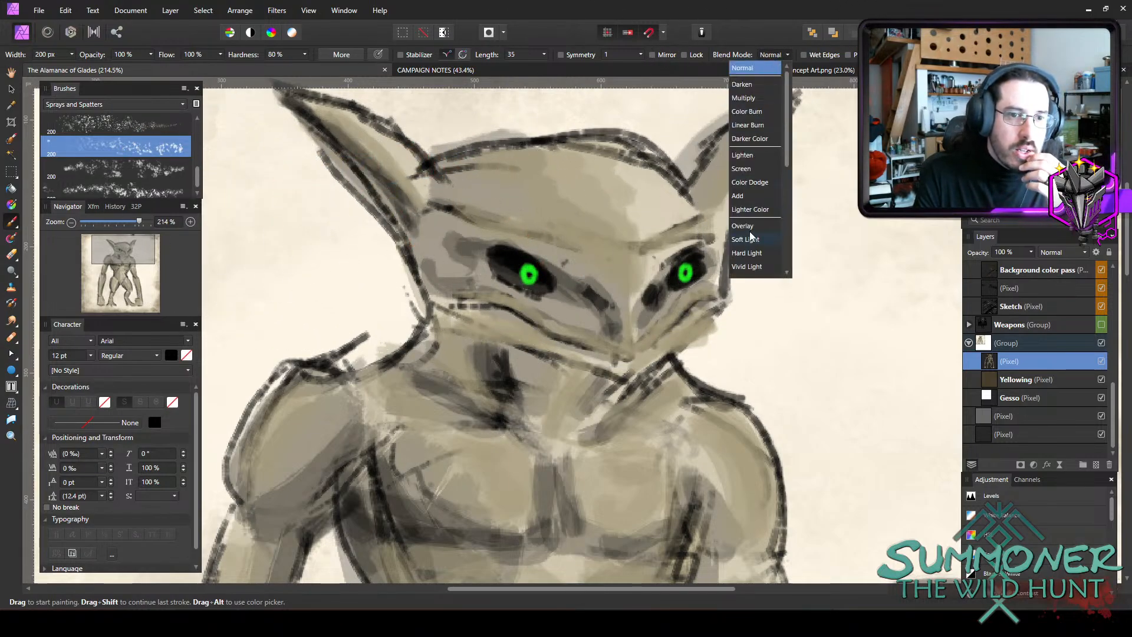
left_click(744, 226)
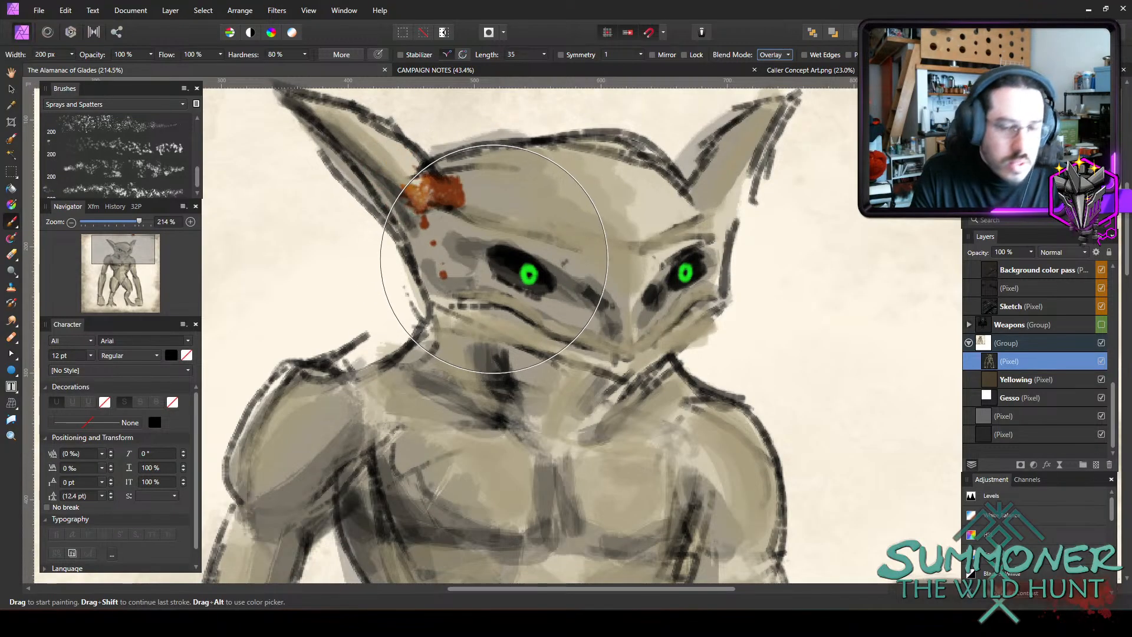
key("2")
key("5")
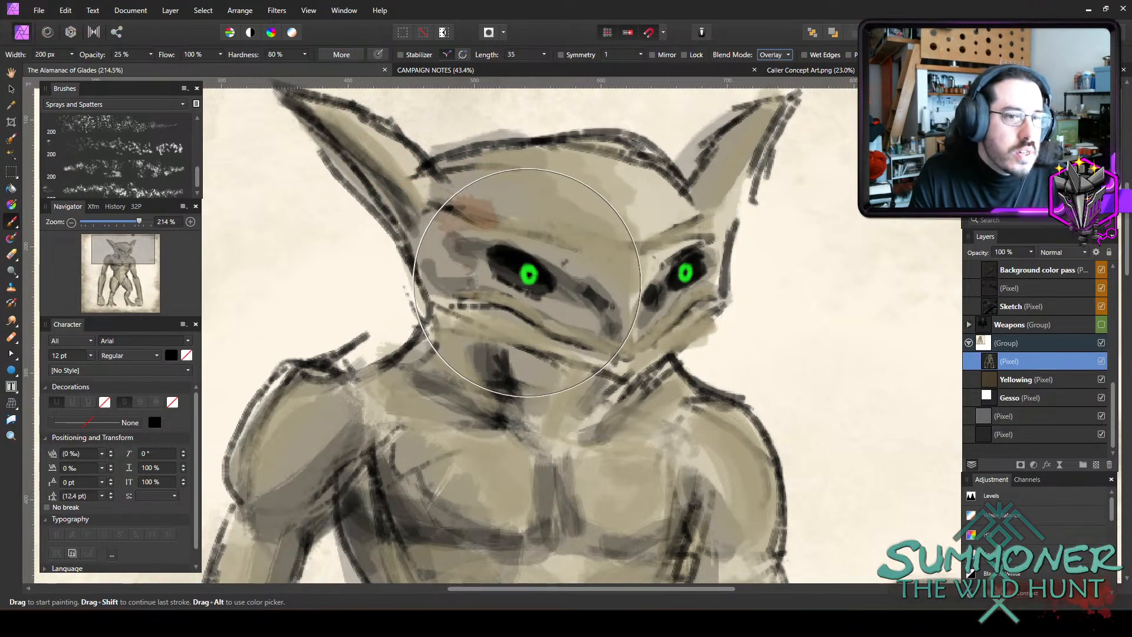
Set the brush colour to the dark brown 441E0C.
scroll(548, 283, "down", 2)
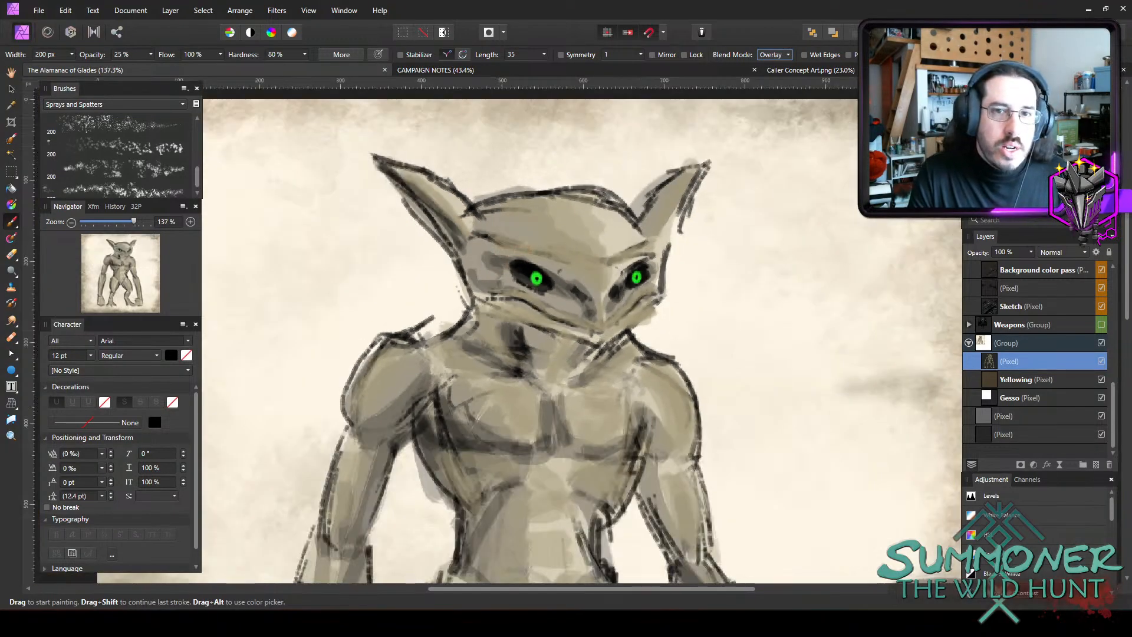
double_click(982, 118)
left_click(413, 475)
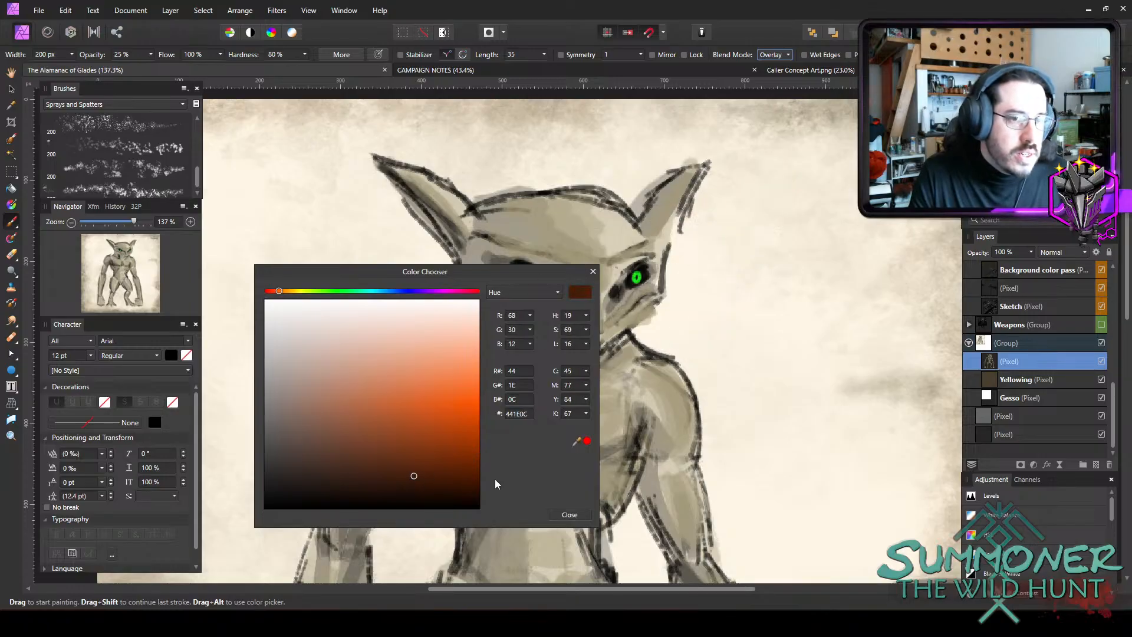
left_click(557, 516)
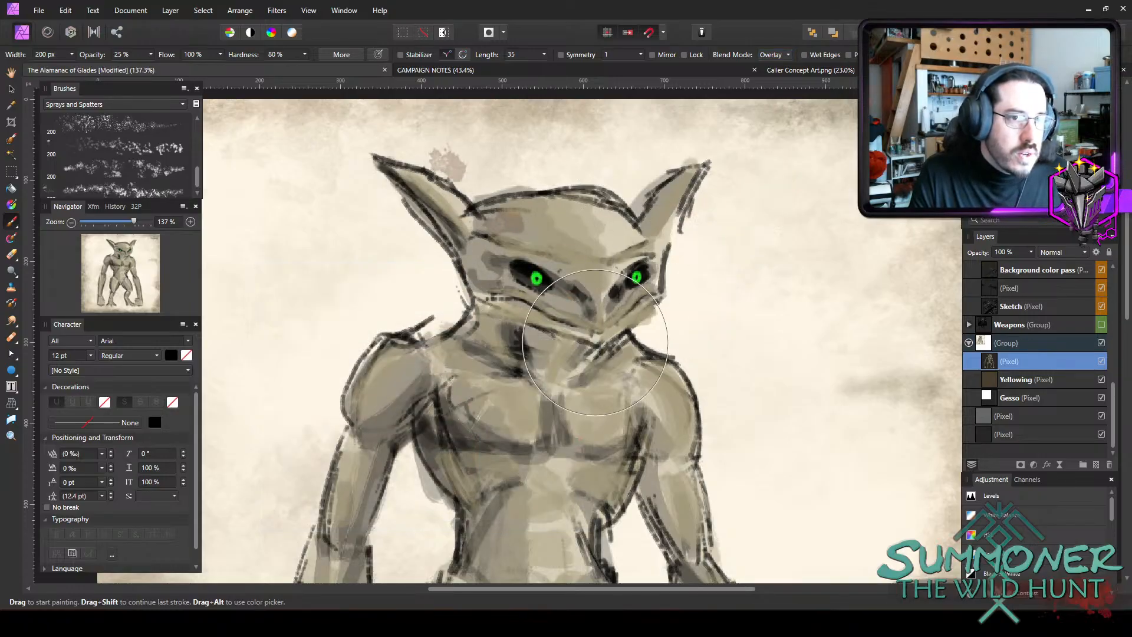
Dab brown spatter blotches across both sides of the forehead and onto the ear at the right of the figure.
left_click_drag(522, 248, 522, 195)
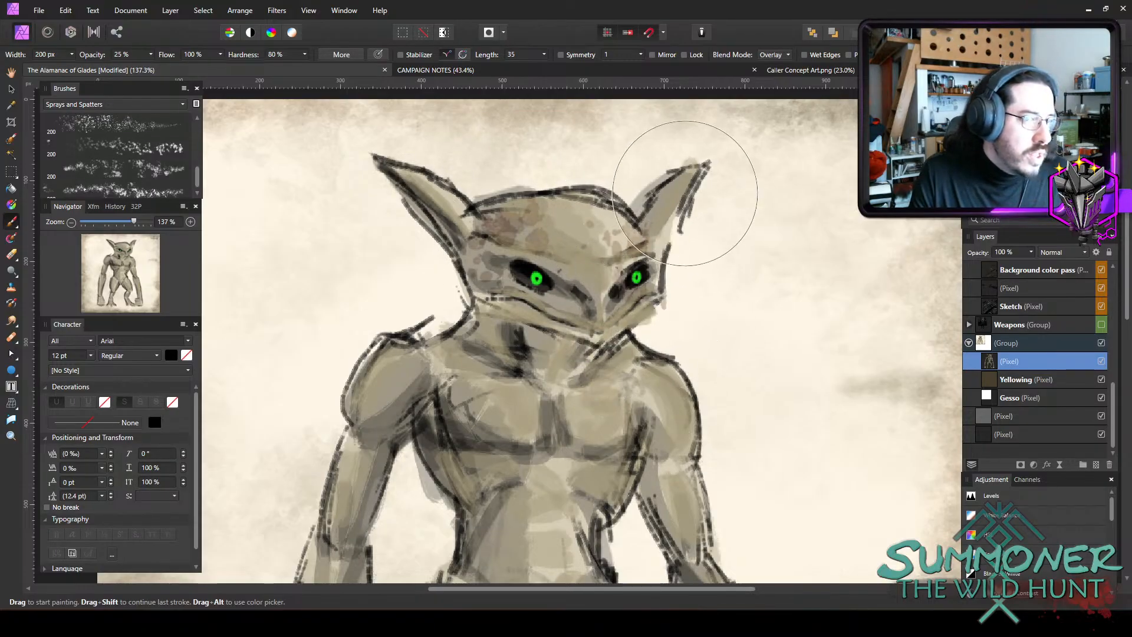
left_click_drag(673, 181, 667, 167)
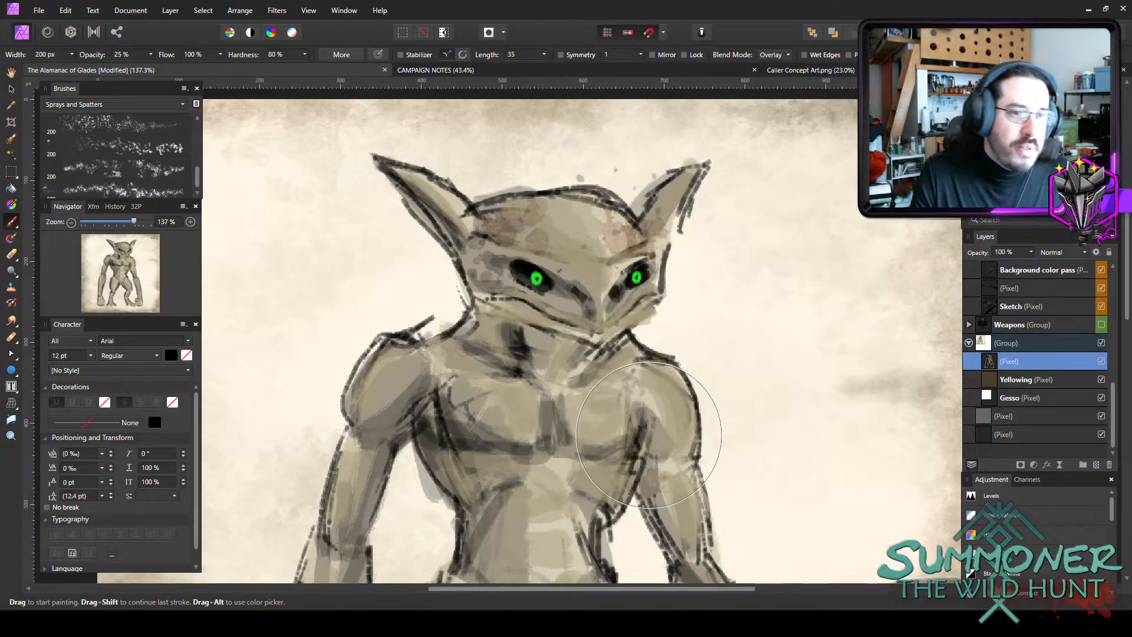
left_click_drag(475, 210, 466, 205)
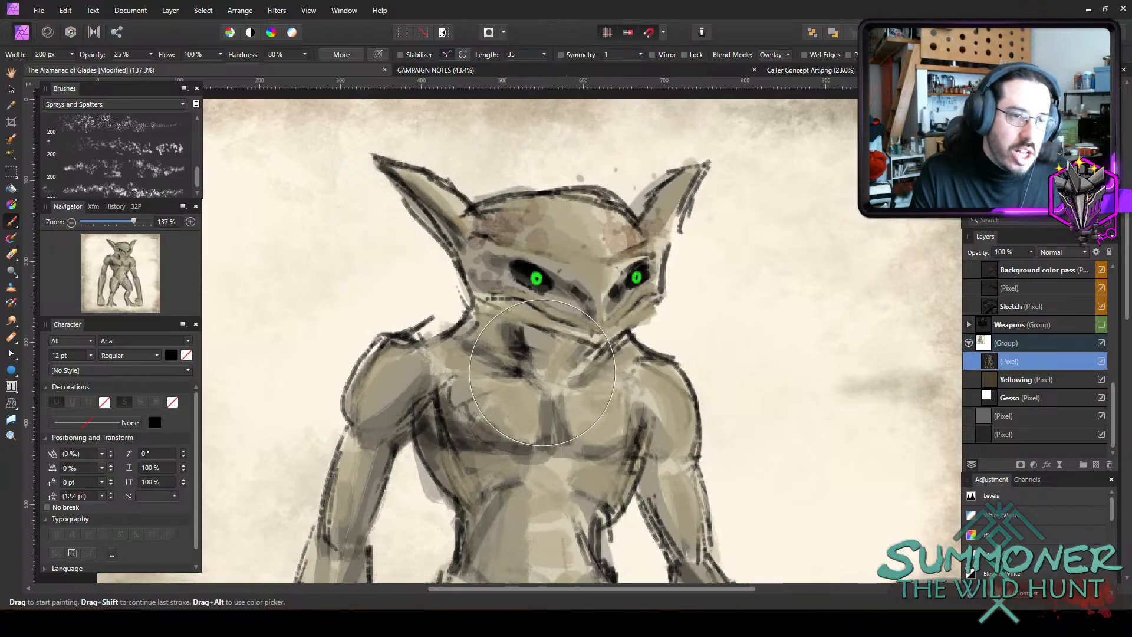
Dab brown spatter onto both sides of the upper chest, undoing dabs that land badly.
left_click_drag(506, 451, 508, 433)
key("ctrl+z")
left_click(455, 426)
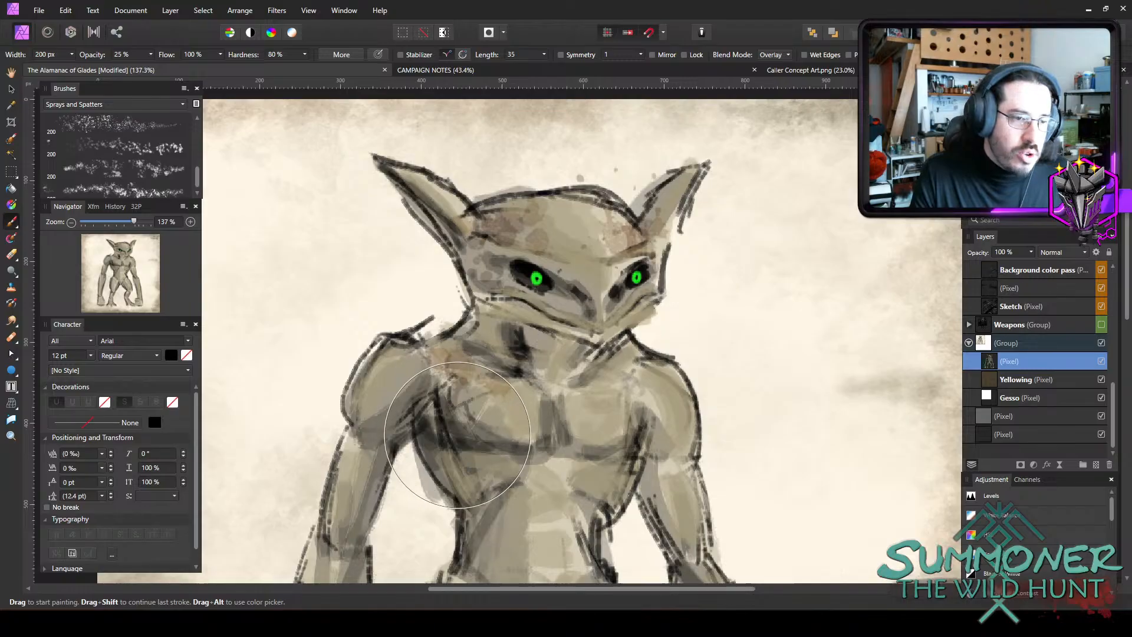
left_click(597, 360)
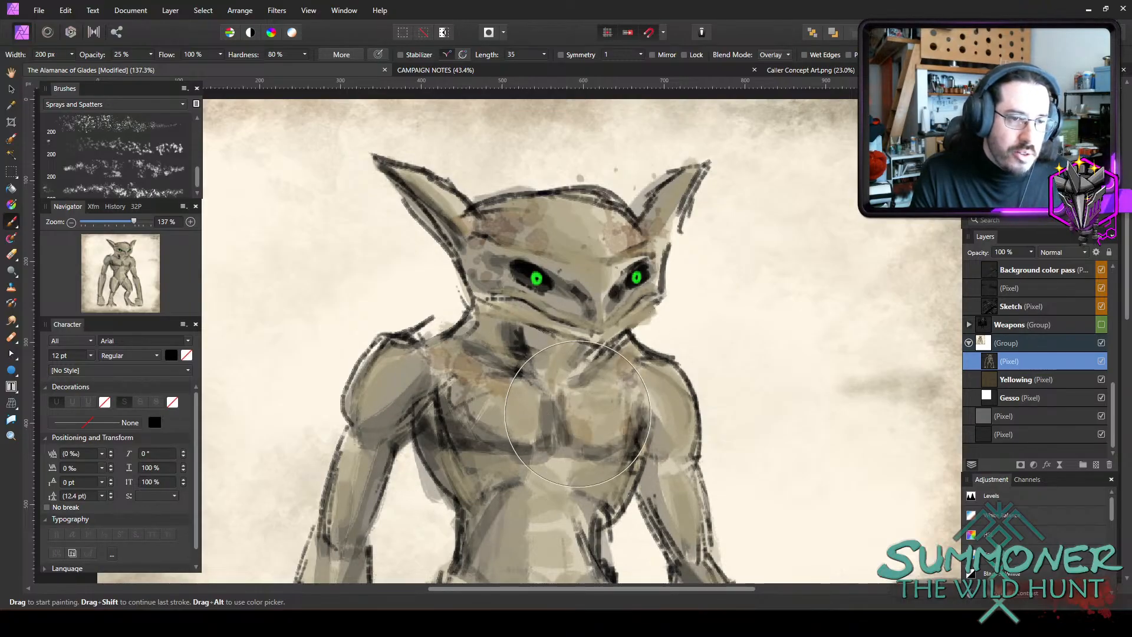
left_click(628, 404)
left_click(284, 545)
key("ctrl+z")
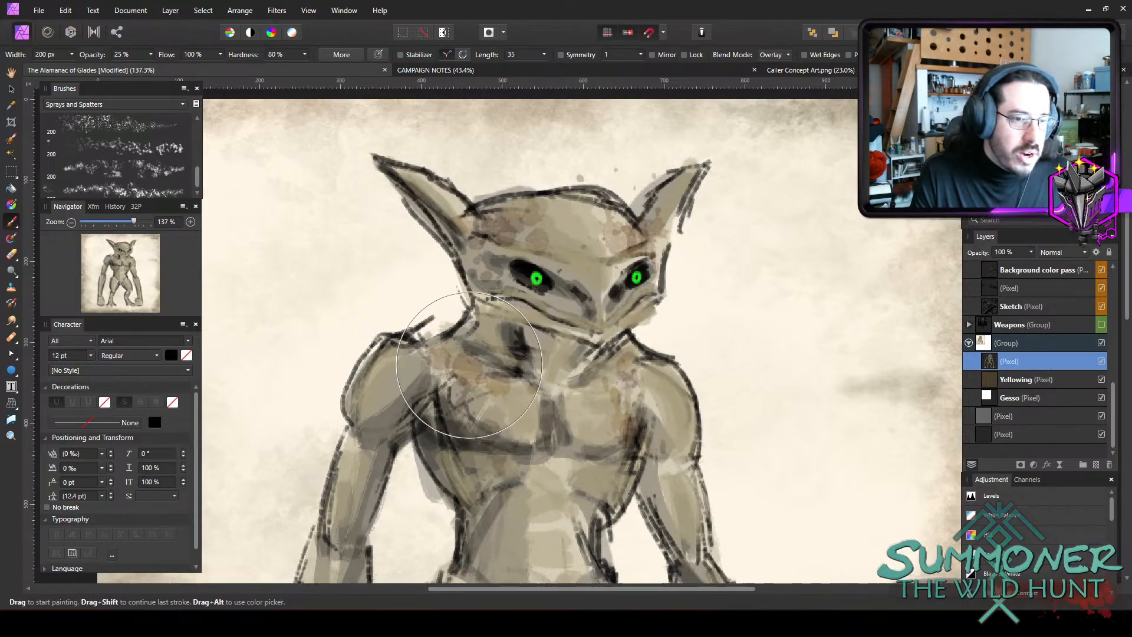
left_click(436, 408)
left_click(583, 431)
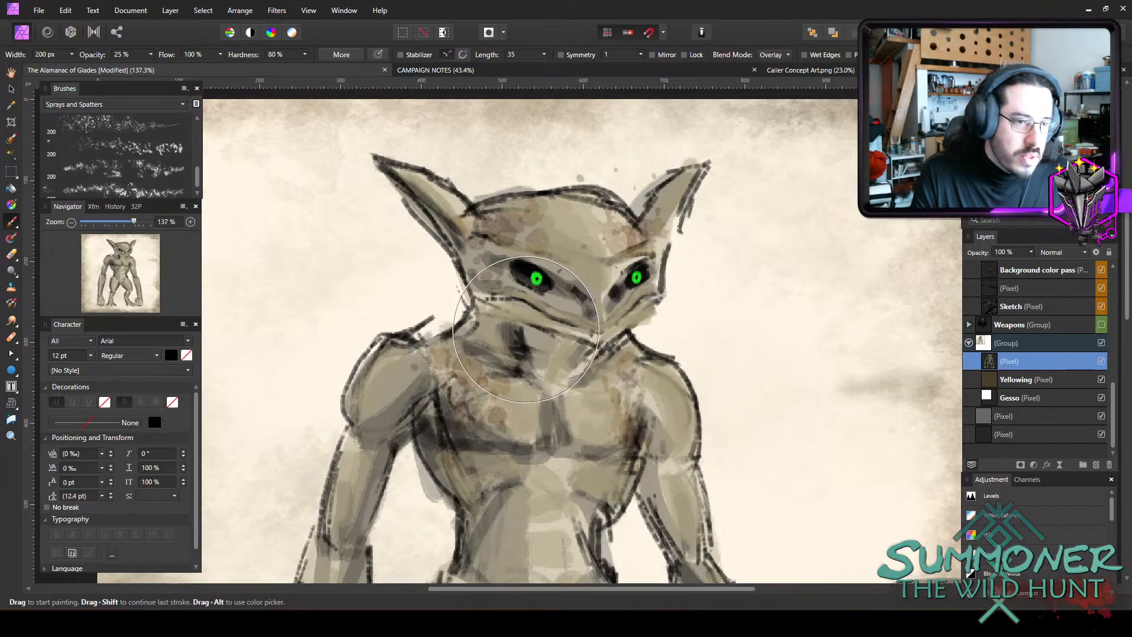
left_click(611, 413)
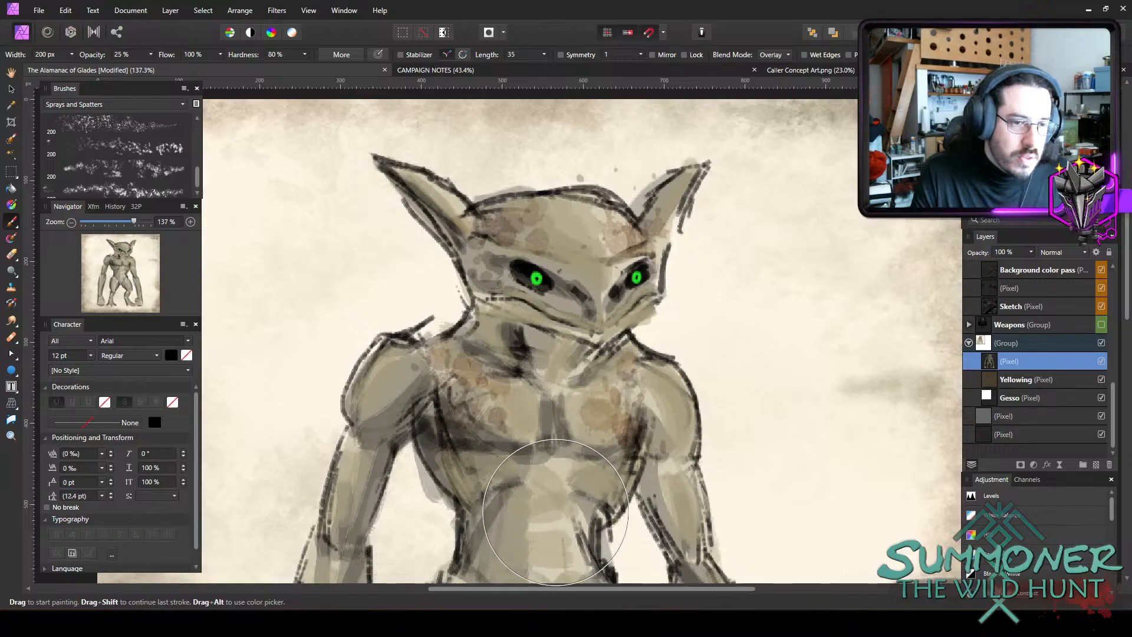
Dab brown spatter onto the figure's left-side thigh and both shoulders, undoing unwanted dabs on the belly and other thigh.
scroll(679, 332, "down", 5)
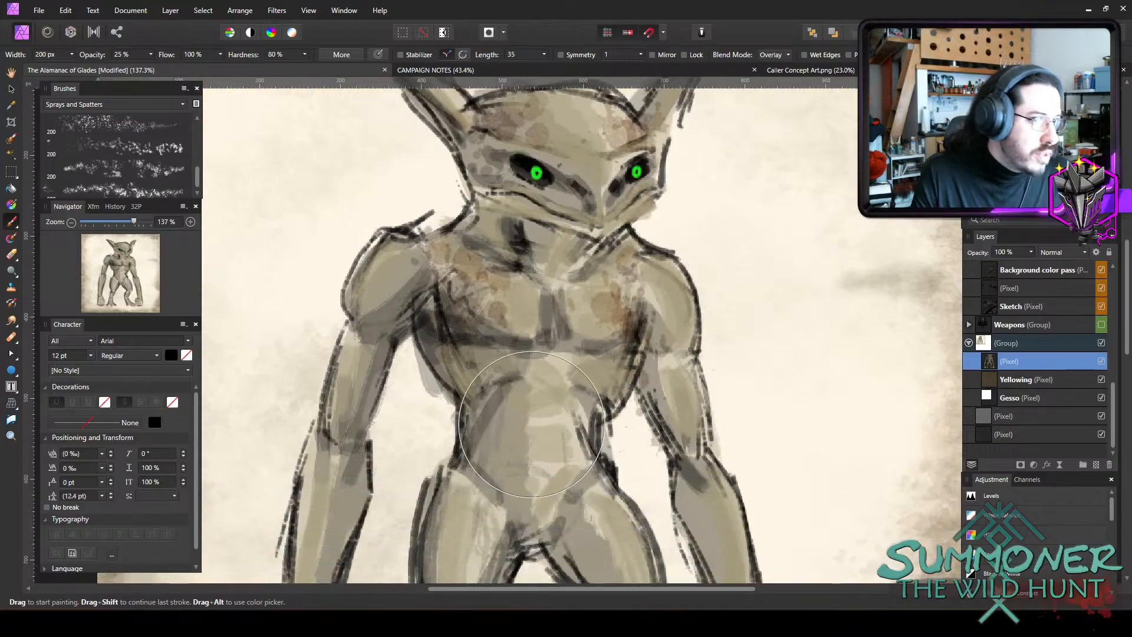
left_click(502, 407)
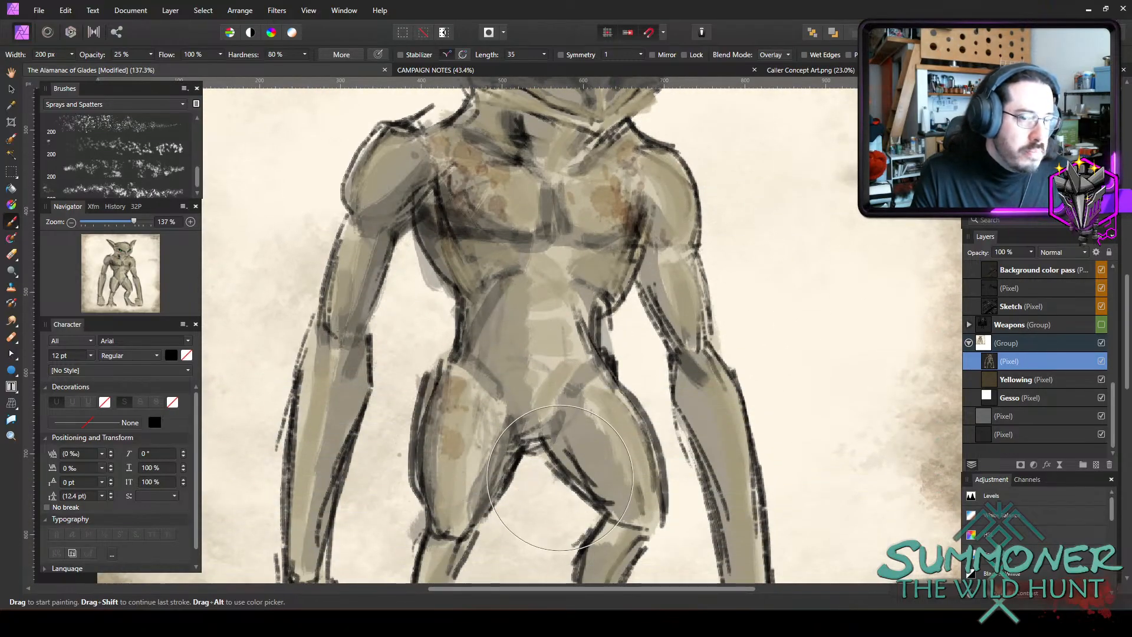
left_click(534, 401)
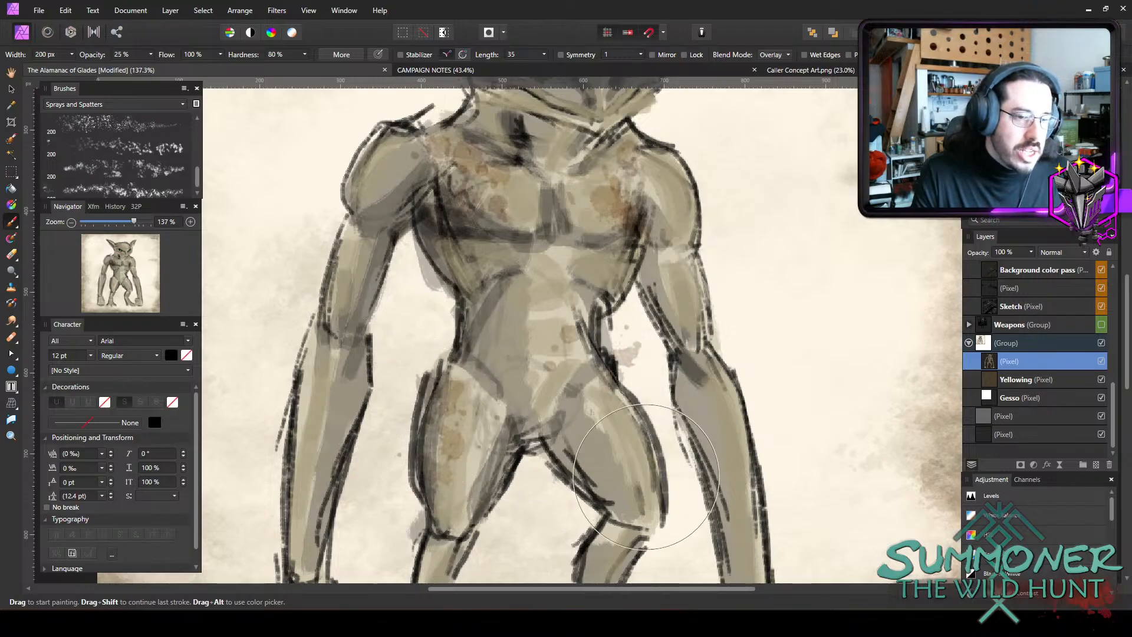
left_click(633, 421)
key("ctrl+z")
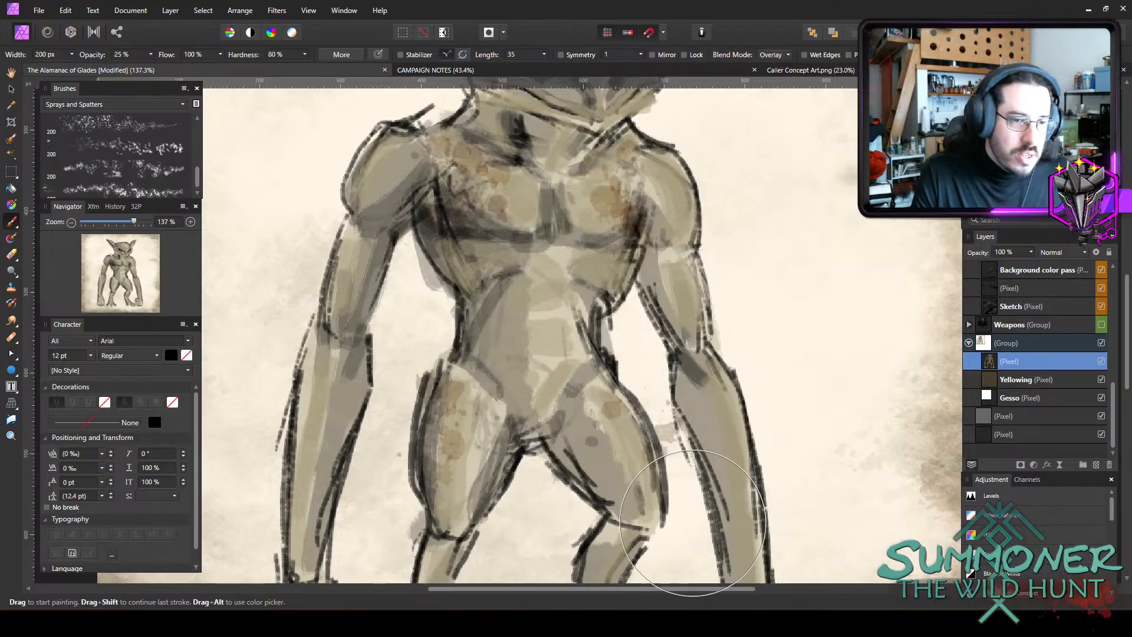
left_click(684, 397)
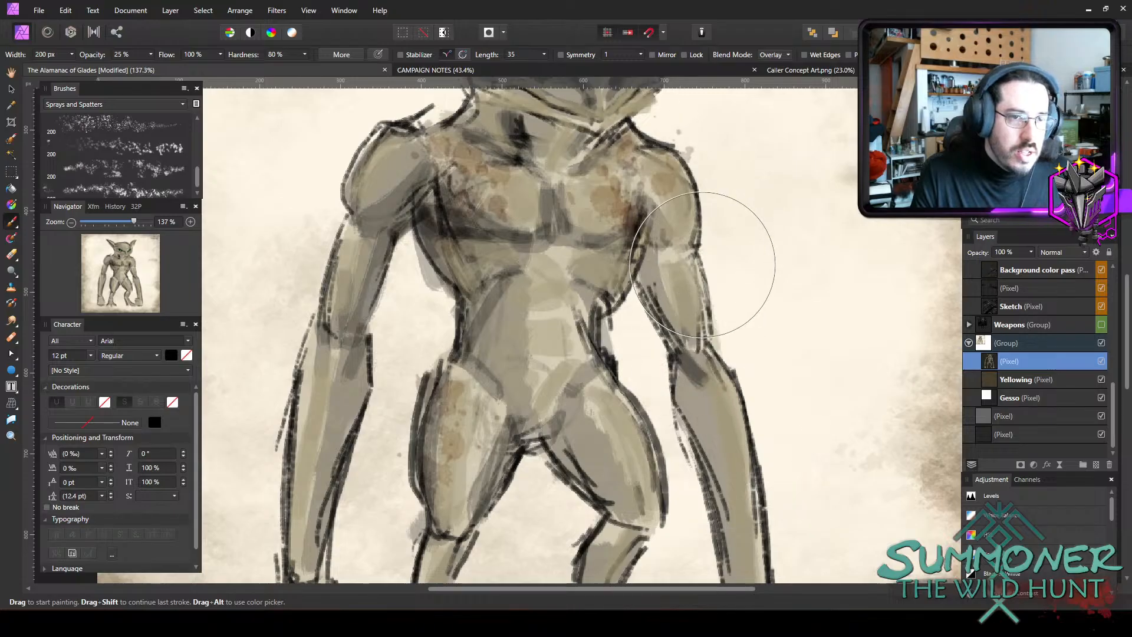
left_click(717, 221)
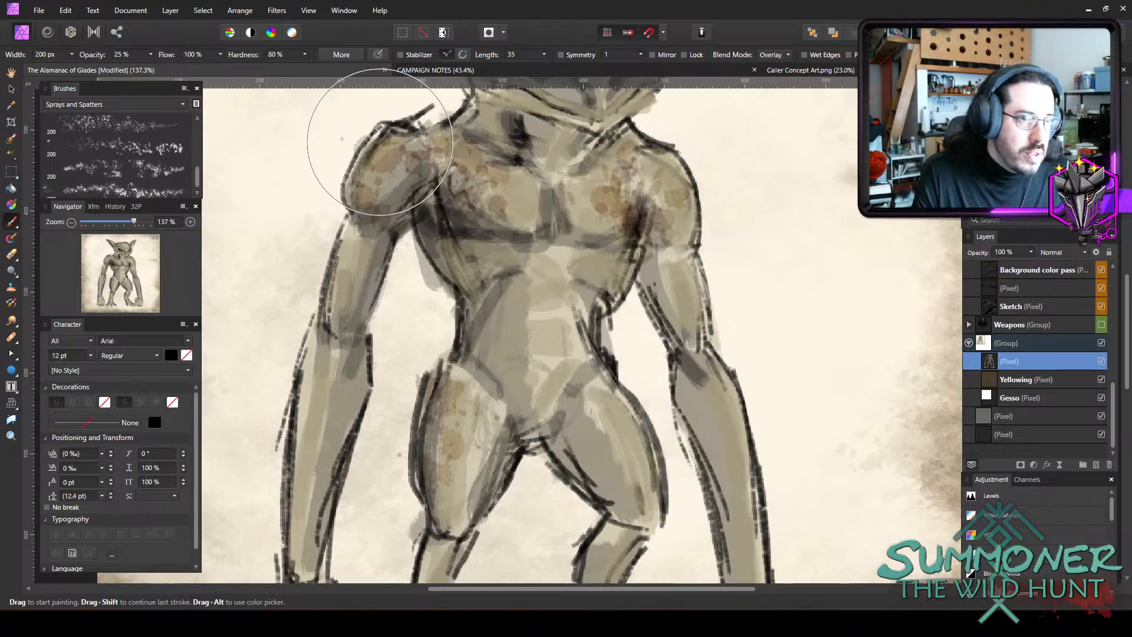
Stipple both thighs and the right-side shoulder with the last spatter brush in the set at 25% opacity and 88.7 px.
left_click(157, 189)
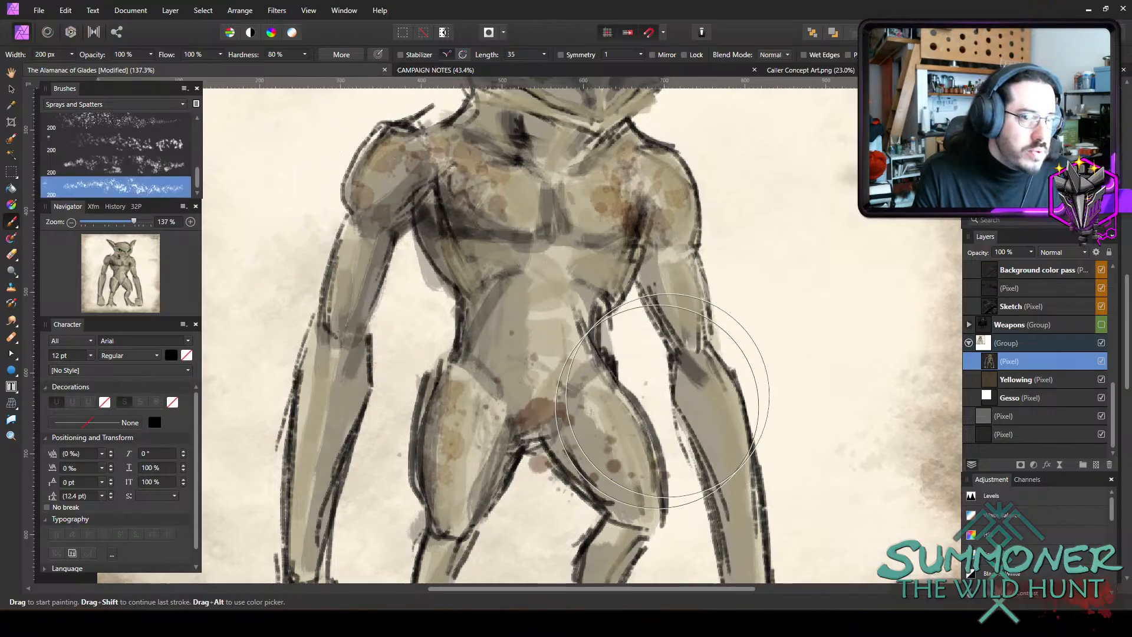
key("2")
key("5")
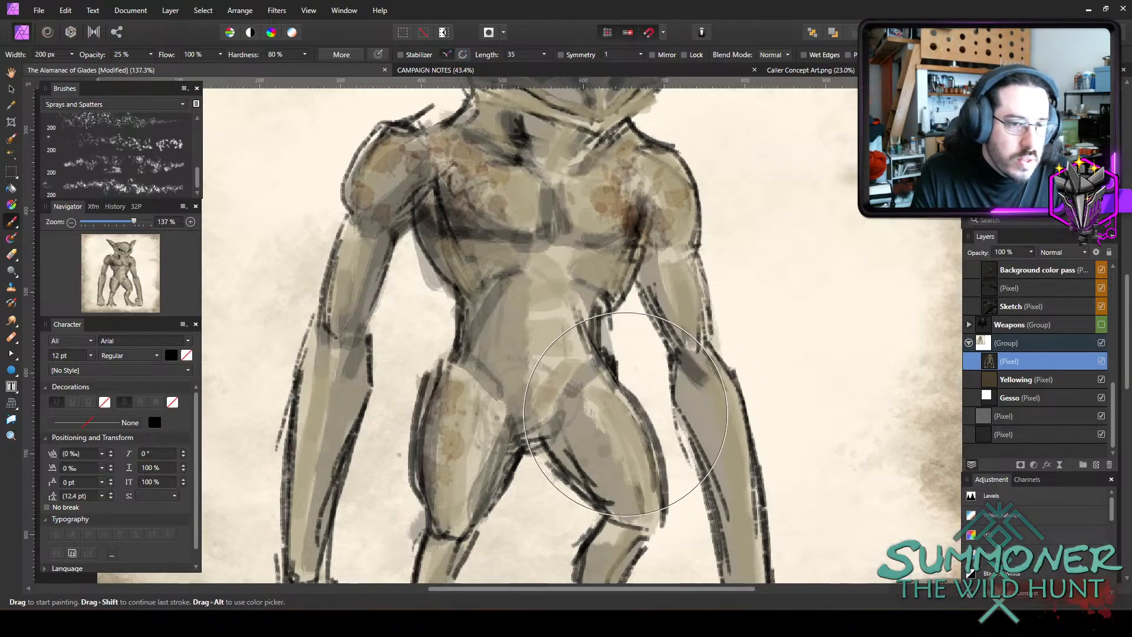
key("bracketleft")
key("bracketleft")
key("bracketleft")
key("bracketleft")
key("bracketleft")
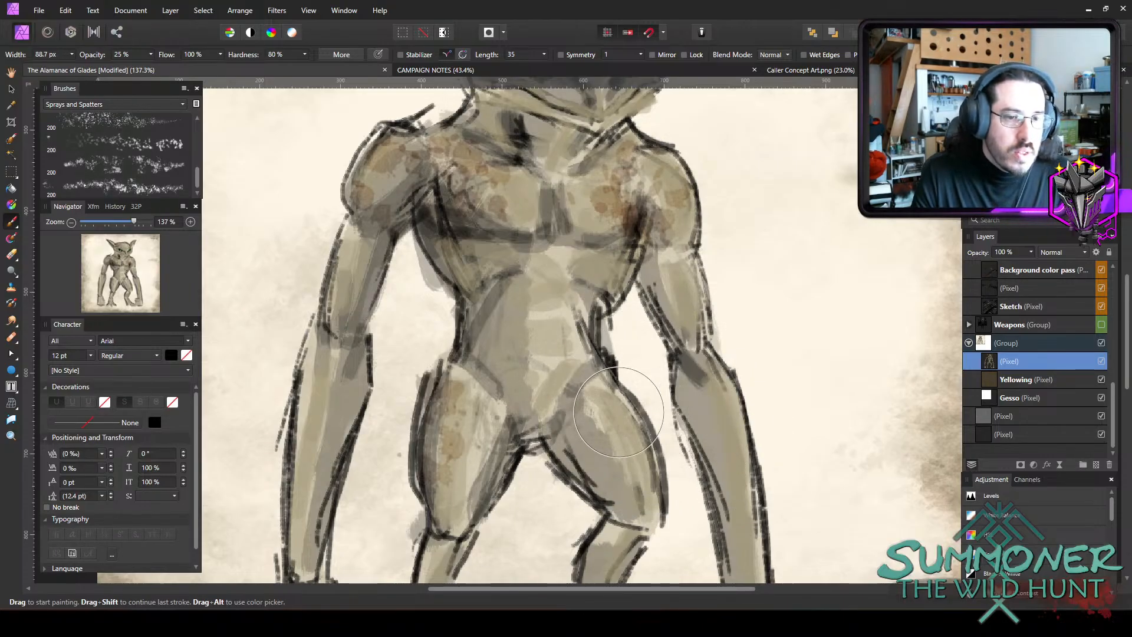
mouse_move(616, 411)
left_mouse_down()
mouse_move(628, 480)
mouse_move(590, 451)
mouse_move(607, 439)
mouse_move(589, 406)
mouse_move(619, 472)
mouse_move(478, 424)
mouse_move(459, 384)
mouse_move(442, 469)
left_mouse_up()
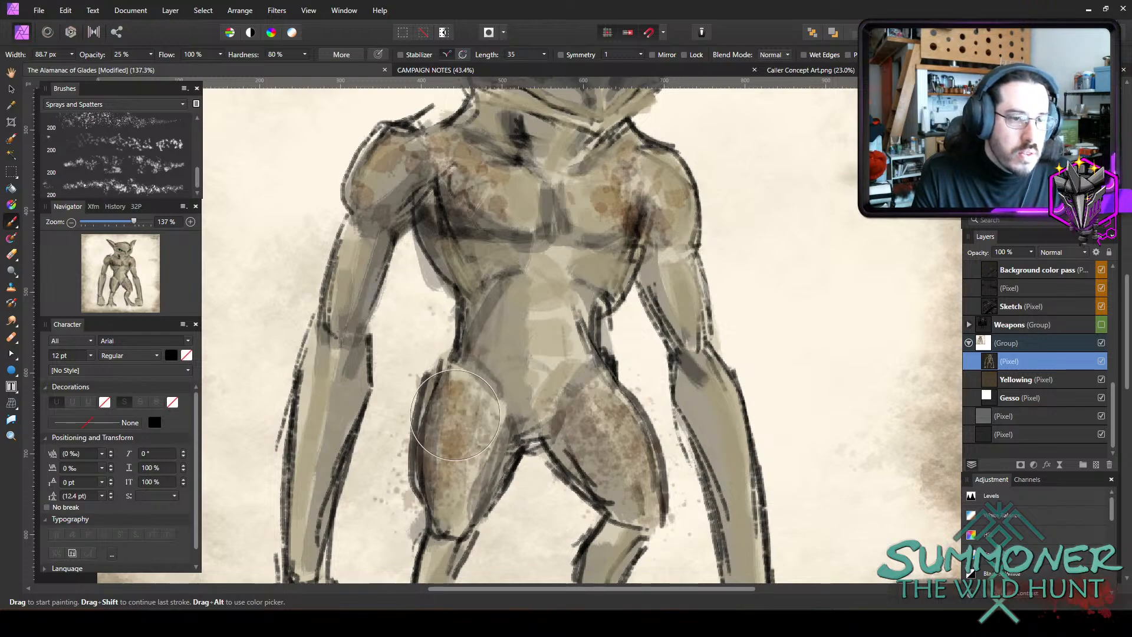
mouse_move(642, 230)
left_mouse_down()
mouse_move(647, 189)
mouse_move(666, 230)
left_mouse_up()
Reduce the spatter brush width and stipple brown texture down the arm on the figure's right side.
key("bracketleft")
key("bracketleft")
key("bracketleft")
key("bracketleft")
key("bracketleft")
mouse_move(678, 283)
left_mouse_down()
mouse_move(716, 378)
mouse_move(746, 515)
left_mouse_up()
Stipple brown texture over the shoulders, chest, belly sides and head with the spatter brush at 45.3 px.
key("bracketright")
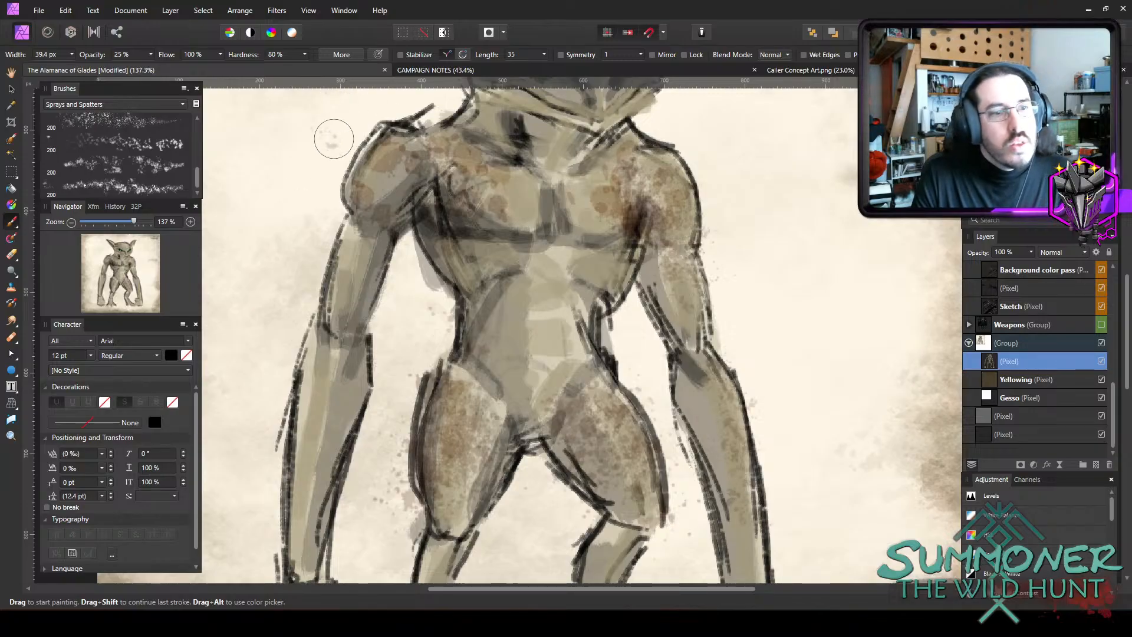
mouse_move(400, 148)
left_mouse_down()
mouse_move(369, 206)
mouse_move(384, 162)
mouse_move(506, 206)
mouse_move(501, 193)
mouse_move(629, 220)
mouse_move(630, 189)
mouse_move(606, 204)
mouse_move(603, 176)
mouse_move(472, 261)
mouse_move(520, 304)
mouse_move(541, 262)
mouse_move(504, 303)
mouse_move(483, 296)
mouse_move(502, 377)
mouse_move(462, 334)
mouse_move(610, 380)
mouse_move(593, 329)
left_mouse_up()
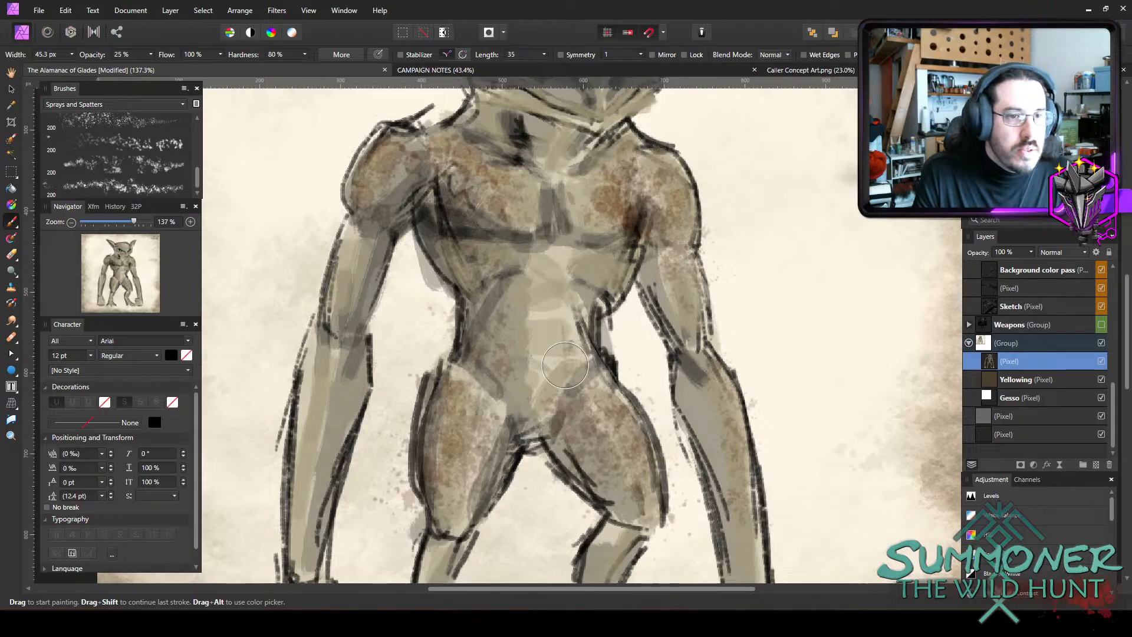
scroll(596, 333, "up", 5)
mouse_move(548, 221)
left_mouse_down()
mouse_move(481, 224)
mouse_move(551, 246)
mouse_move(462, 222)
mouse_move(532, 235)
mouse_move(538, 209)
mouse_move(552, 225)
mouse_move(634, 221)
mouse_move(489, 263)
mouse_move(491, 279)
mouse_move(482, 235)
mouse_move(478, 271)
mouse_move(503, 304)
mouse_move(660, 268)
mouse_move(640, 264)
mouse_move(641, 234)
mouse_move(671, 192)
mouse_move(660, 218)
left_mouse_up()
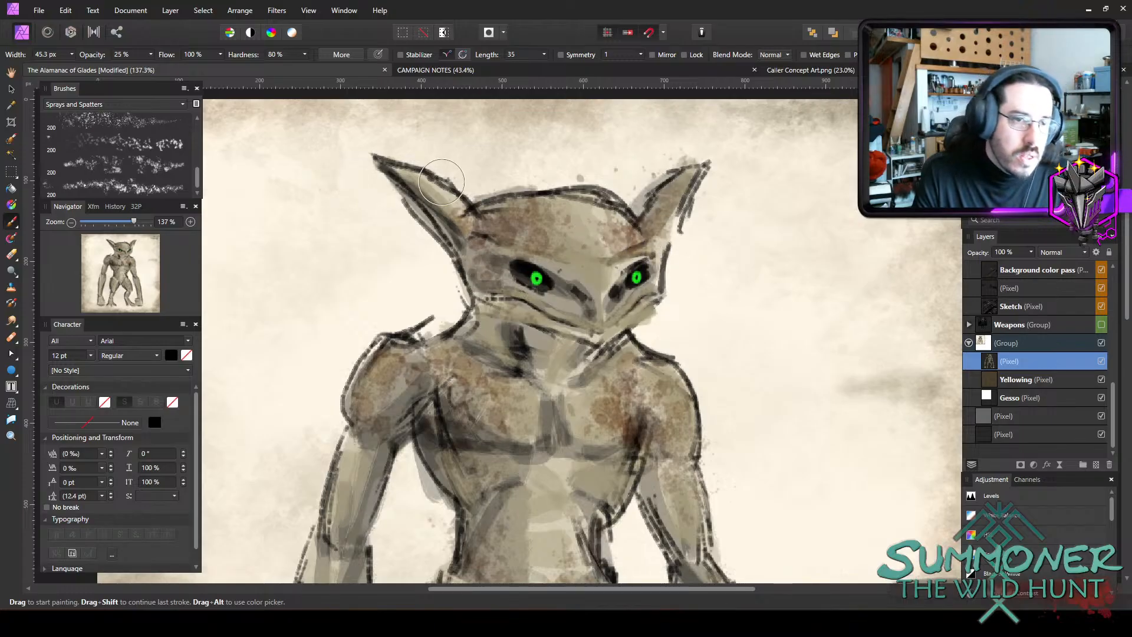
Stipple brown texture down the upper arm and forearm on the figure's left side.
scroll(538, 440, "down", 3)
scroll(538, 440, "down", 5)
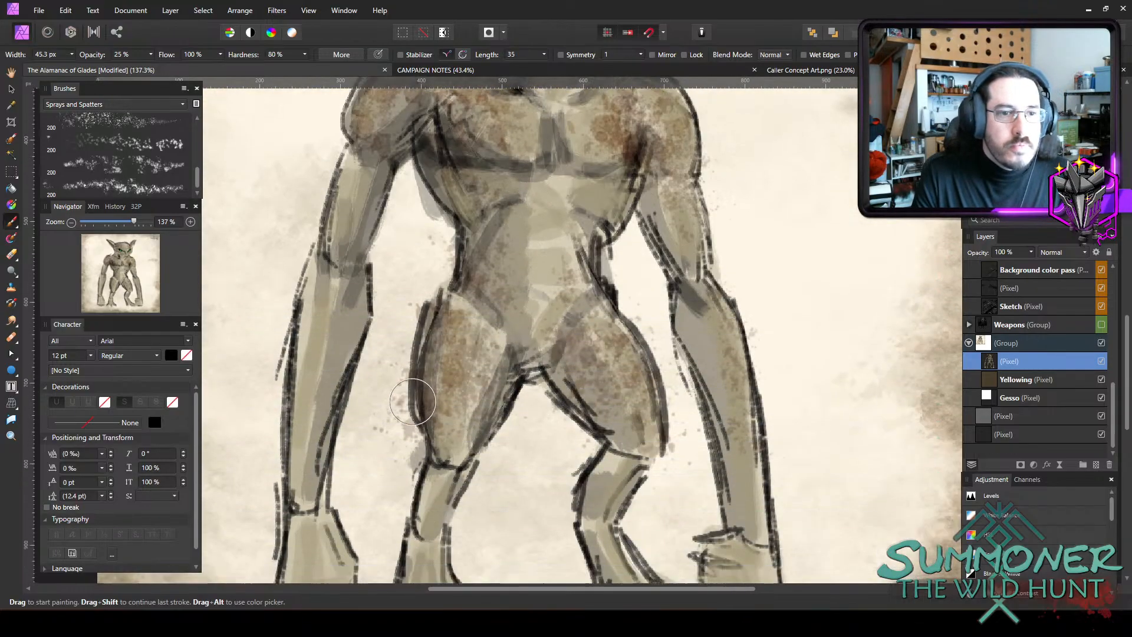
scroll(538, 439, "up", 1)
mouse_move(338, 198)
left_mouse_down()
mouse_move(307, 364)
mouse_move(311, 264)
mouse_move(285, 460)
mouse_move(338, 262)
left_mouse_up()
left_click_drag(306, 434, 312, 470)
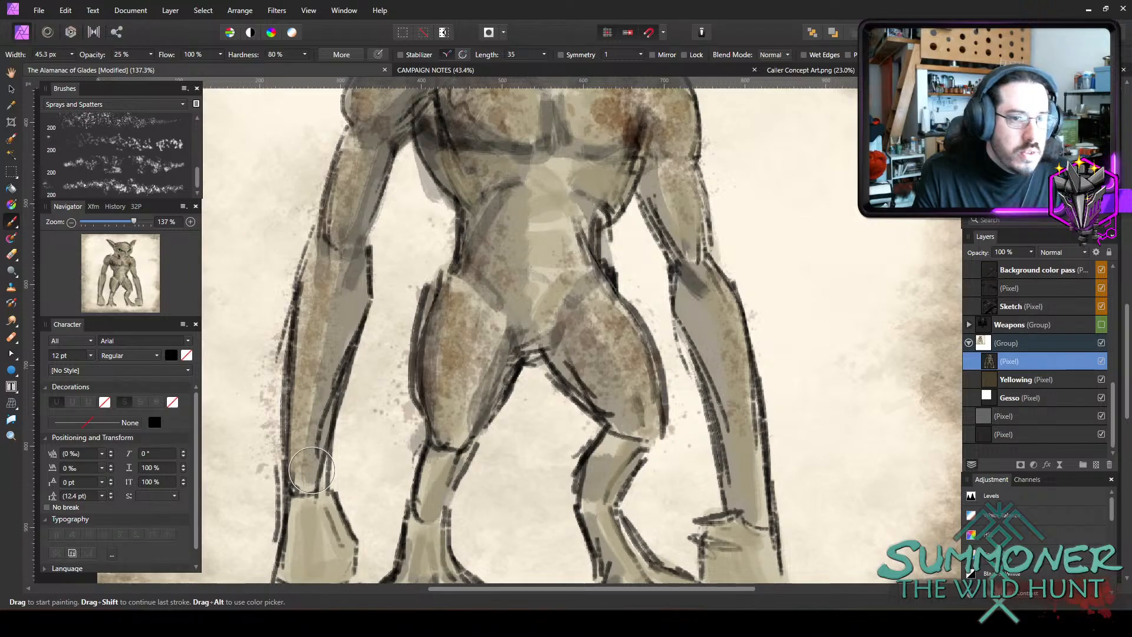
Switch to the Matte Acrylic 02 brush from the Acrylics set at 45% opacity and reduce its width to 24.1 px.
scroll(439, 462, "down", 3)
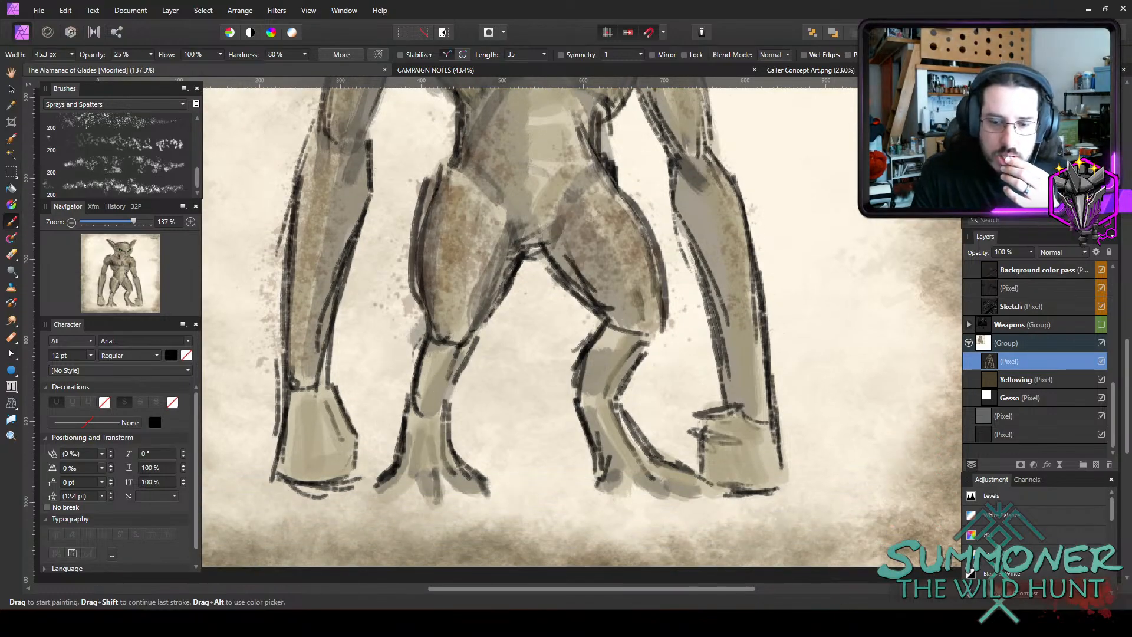
scroll(652, 404, "down", 5)
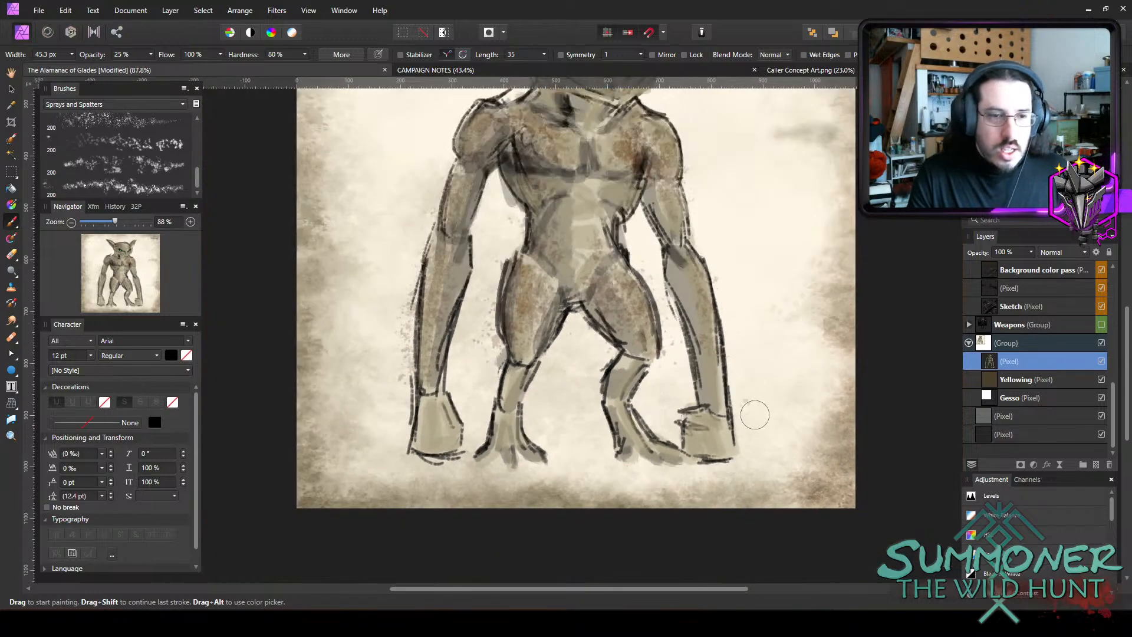
scroll(707, 453, "up", 1)
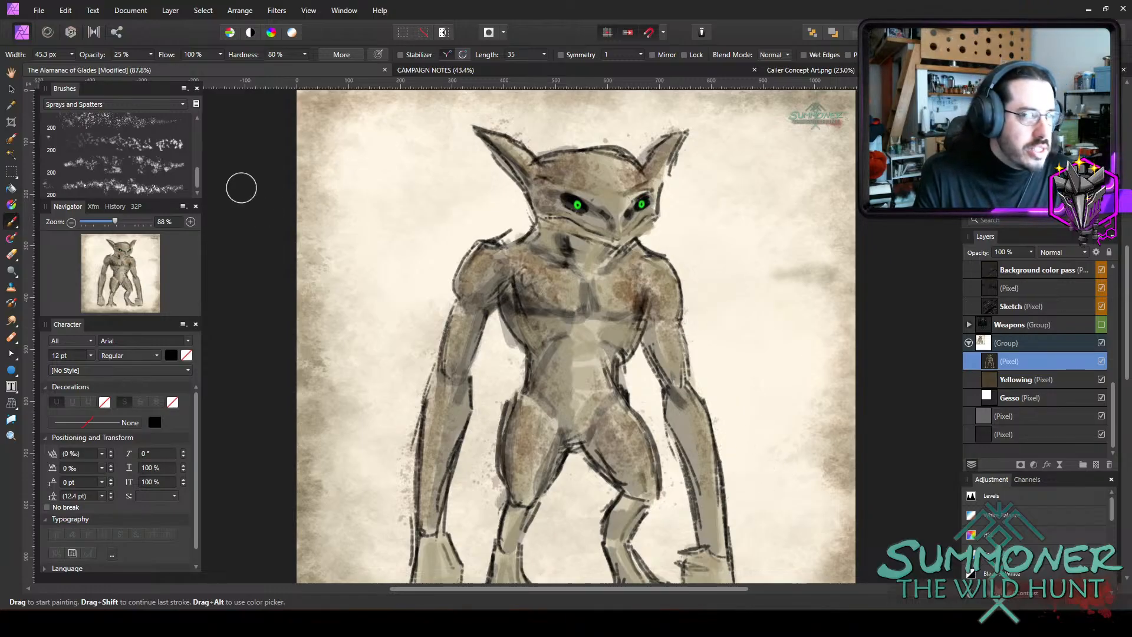
left_click(116, 104)
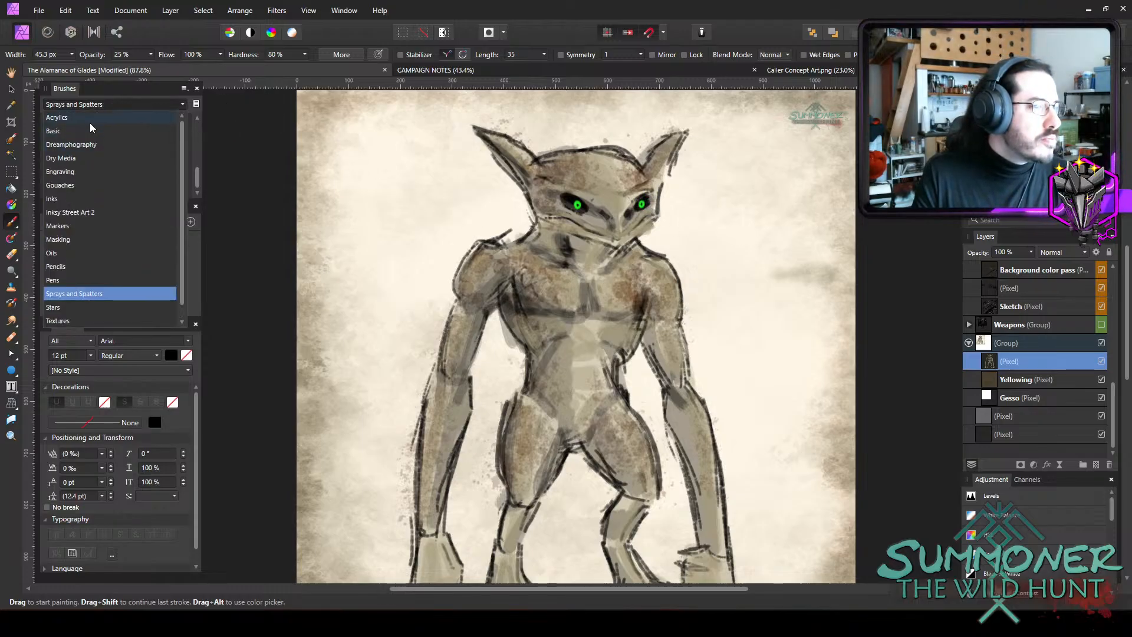
left_click(89, 120)
left_click(141, 154)
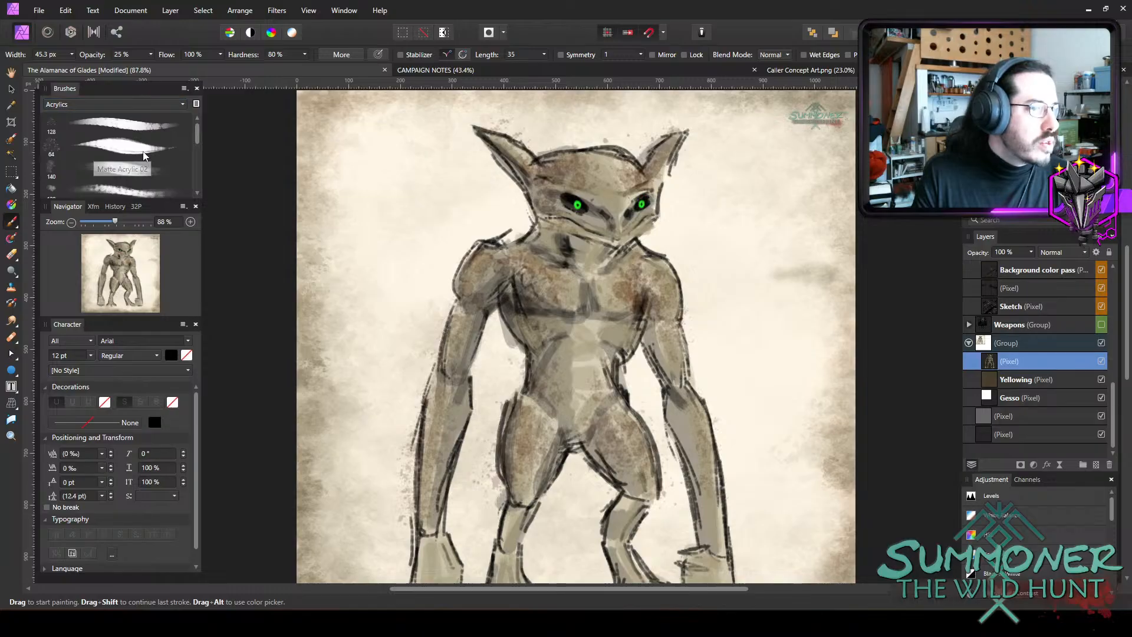
key("bracketleft")
key("bracketleft")
key("bracketleft")
key("bracketleft")
key("bracketleft")
key("bracketleft")
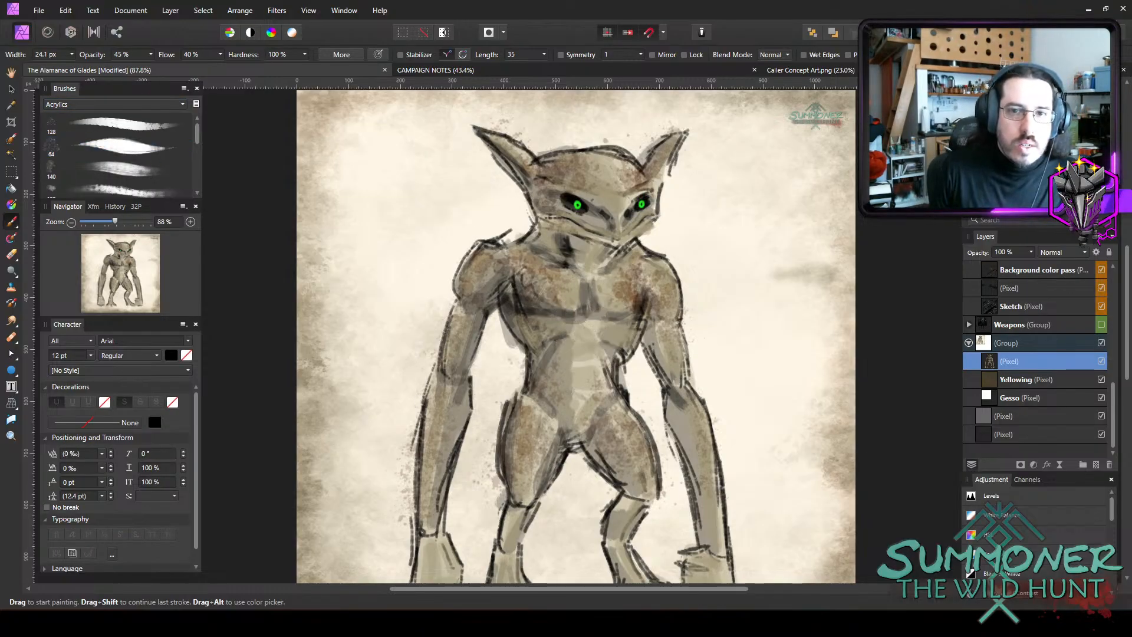
Paint a jagged olive crest on the crown of the head and olive spikes on both shoulders at 45% opacity.
key("bracketright")
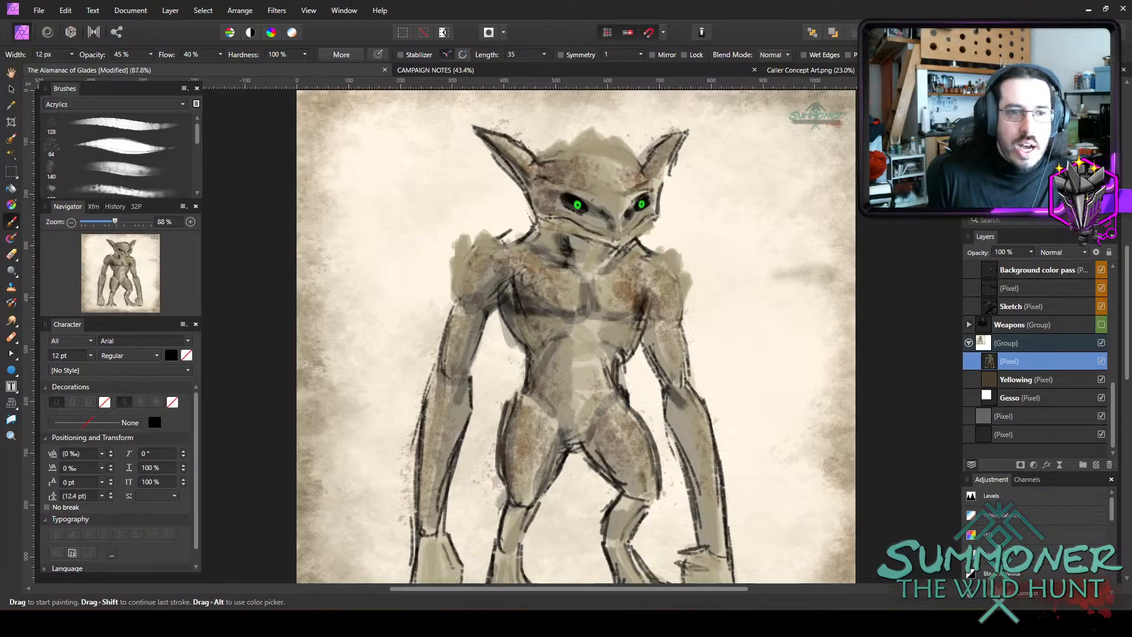
left_click_drag(784, 171, 616, 167)
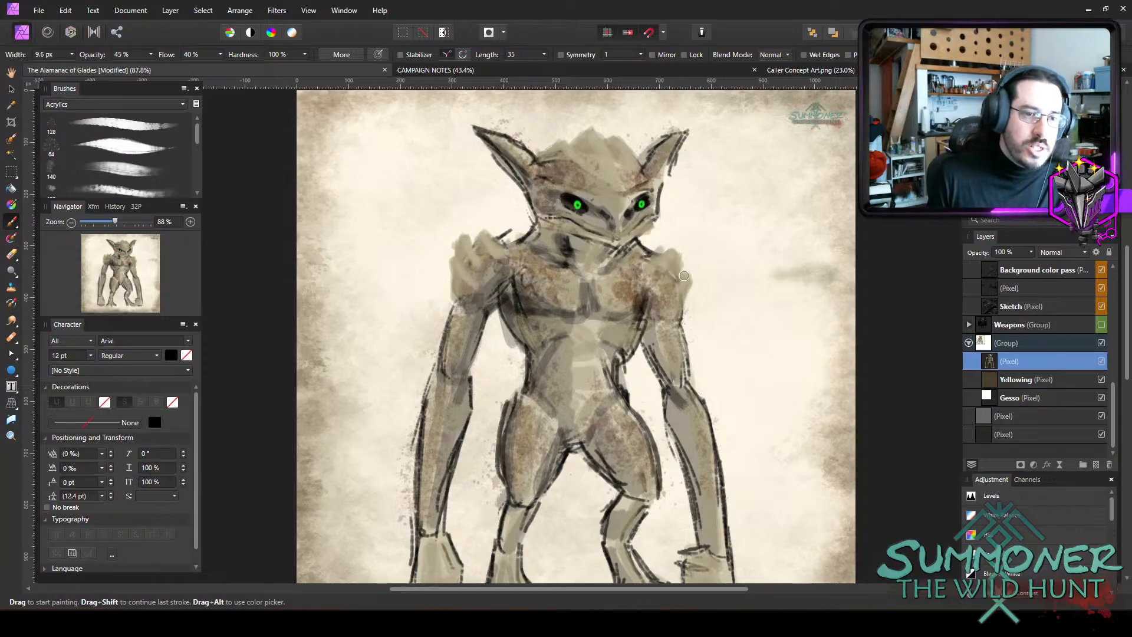
scroll(728, 266, "down", 3)
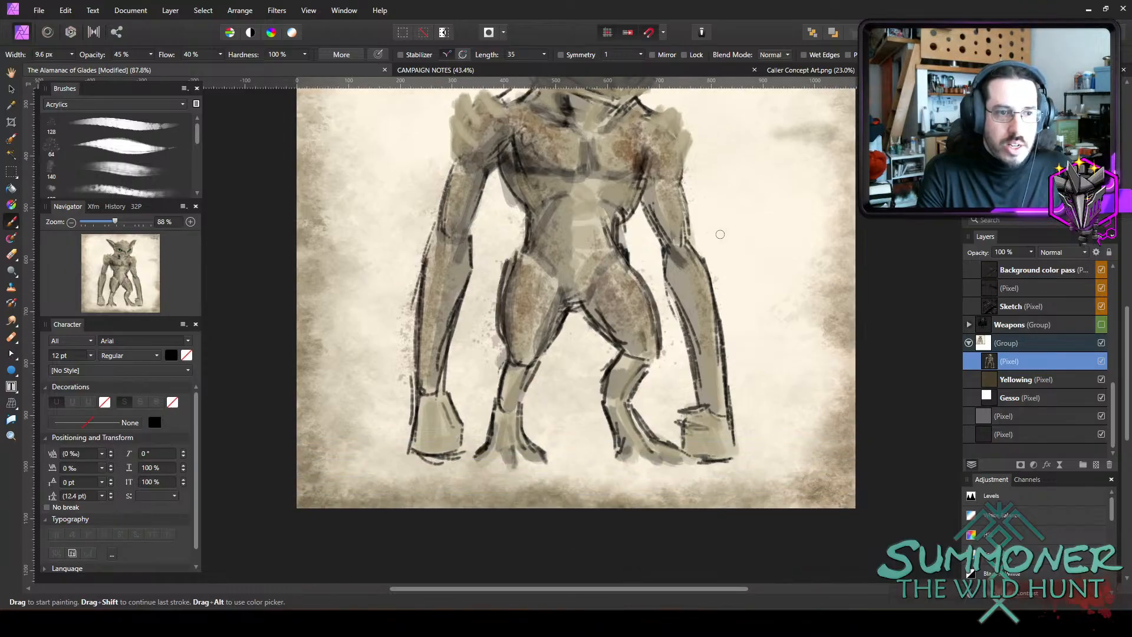
scroll(742, 264, "up", 2)
scroll(757, 263, "up", 2)
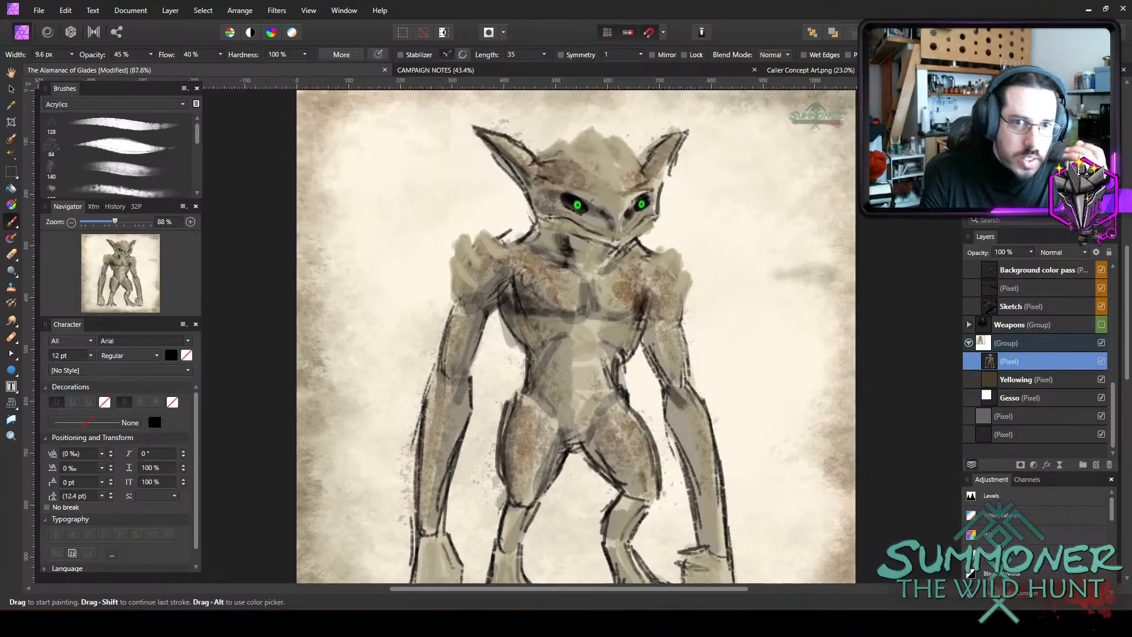
Shade the ridges of the head crest with soft brown strokes at 10% opacity.
scroll(642, 142, "up", 5)
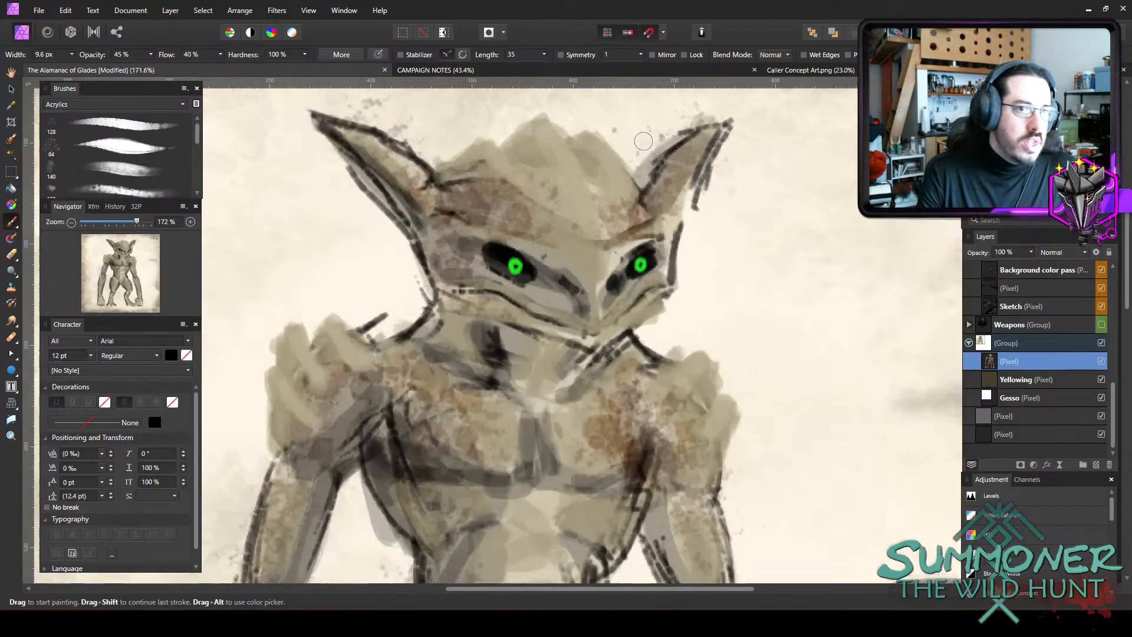
key("2")
key("5")
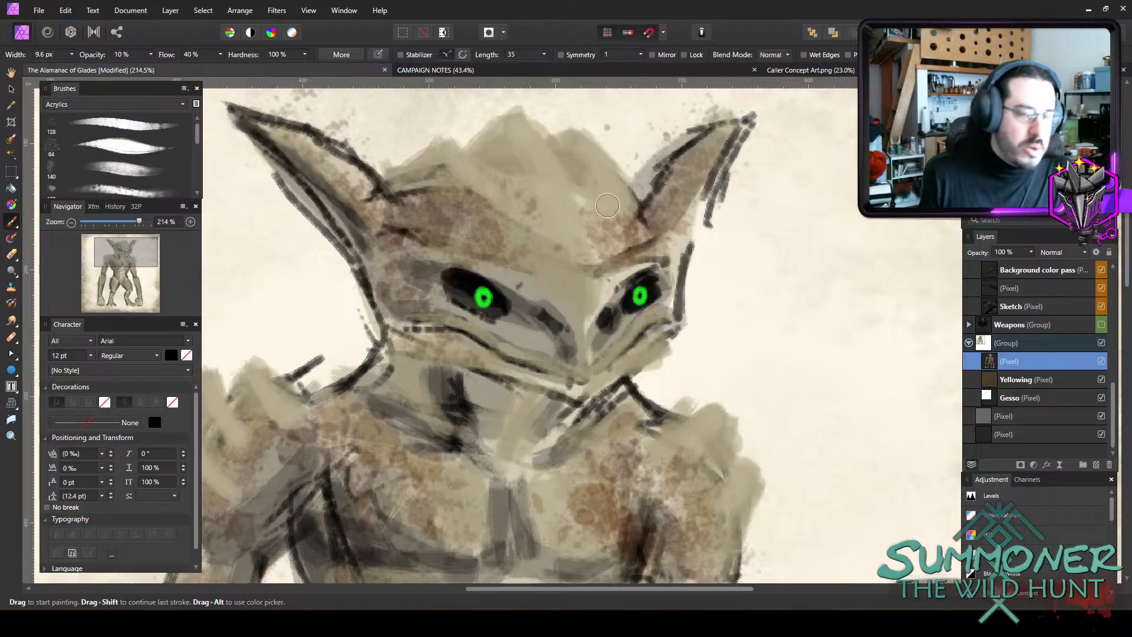
key("[")
mouse_move(479, 151)
left_mouse_down()
mouse_move(503, 128)
mouse_move(516, 184)
left_mouse_up()
mouse_move(444, 160)
left_mouse_down()
mouse_move(463, 196)
mouse_move(407, 175)
mouse_move(456, 173)
mouse_move(472, 184)
mouse_move(479, 168)
mouse_move(509, 156)
mouse_move(502, 149)
mouse_move(547, 177)
mouse_move(540, 198)
mouse_move(487, 187)
mouse_move(502, 205)
mouse_move(575, 188)
mouse_move(570, 143)
mouse_move(588, 175)
mouse_move(580, 182)
mouse_move(608, 211)
mouse_move(573, 209)
mouse_move(569, 188)
mouse_move(595, 188)
mouse_move(489, 210)
left_mouse_up()
key("]")
key("]")
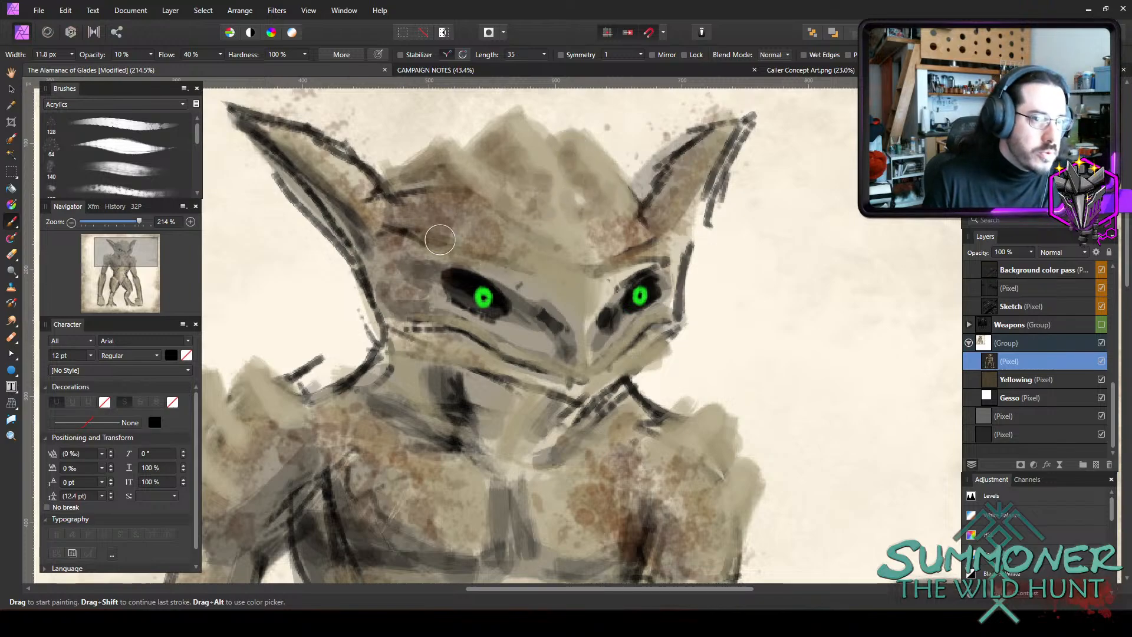
key("bracketright")
key("bracketright")
key("bracketright")
key("bracketright")
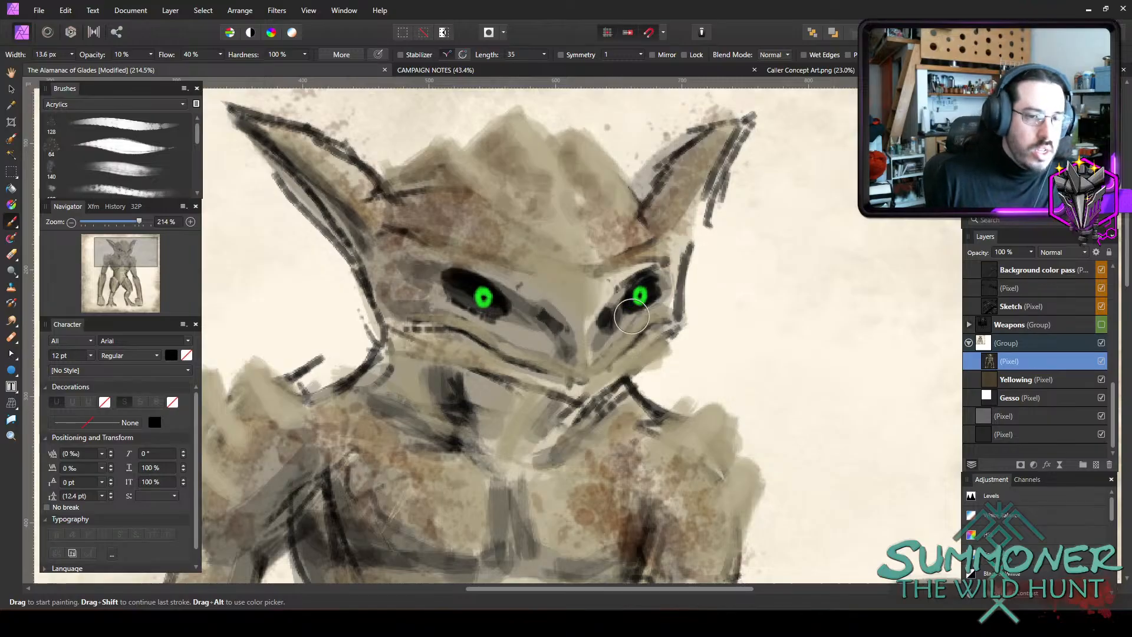
Shade the spikes of the right-side shoulder in brown at 10% opacity with a 9.2 px brush.
key("bracketleft")
key("bracketleft")
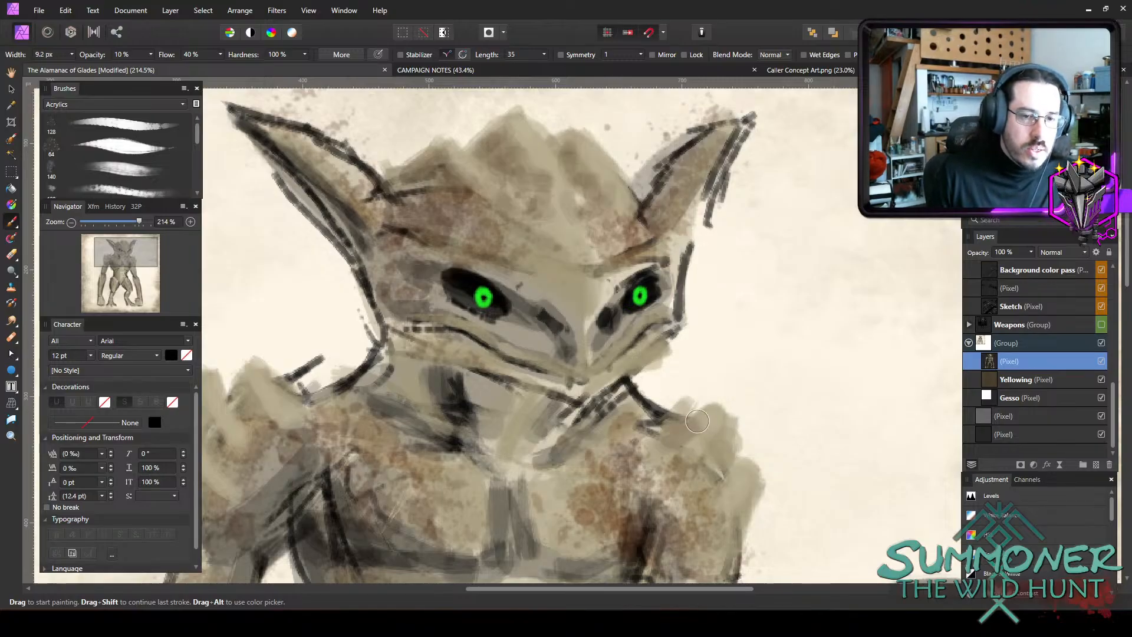
mouse_move(673, 435)
left_mouse_down()
mouse_move(699, 437)
mouse_move(695, 453)
mouse_move(731, 478)
mouse_move(710, 469)
mouse_move(729, 436)
mouse_move(709, 431)
left_mouse_up()
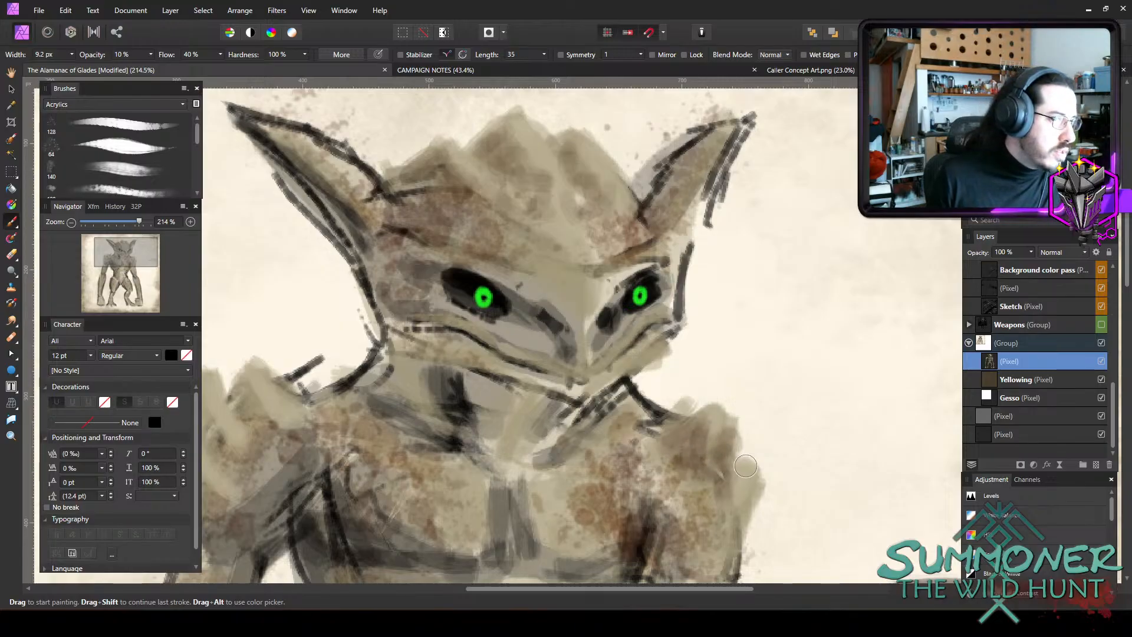
mouse_move(749, 481)
left_mouse_down()
mouse_move(747, 519)
mouse_move(743, 501)
left_mouse_up()
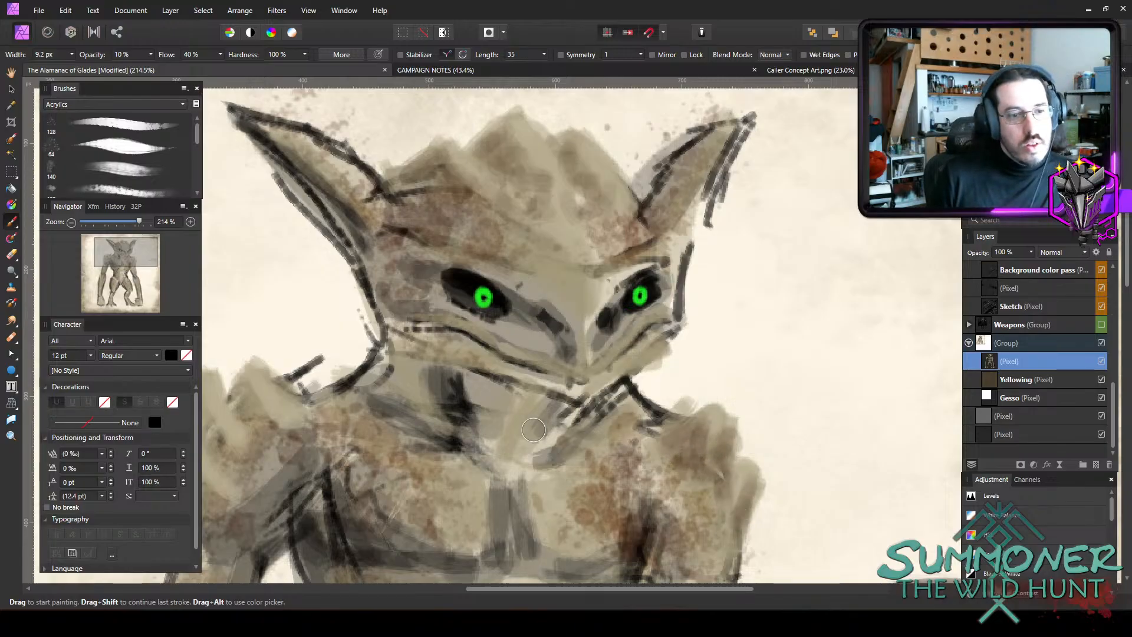
Shade the spikes of the left-side shoulder in brown at 10% opacity and save the document.
left_click_drag(534, 430, 596, 427)
mouse_move(318, 405)
left_mouse_down()
mouse_move(310, 370)
mouse_move(350, 421)
mouse_move(263, 380)
mouse_move(287, 431)
mouse_move(272, 419)
mouse_move(298, 435)
mouse_move(266, 475)
mouse_move(252, 476)
mouse_move(249, 436)
mouse_move(239, 464)
mouse_move(267, 494)
left_mouse_up()
key("bracketright")
key("bracketright")
key("bracketright")
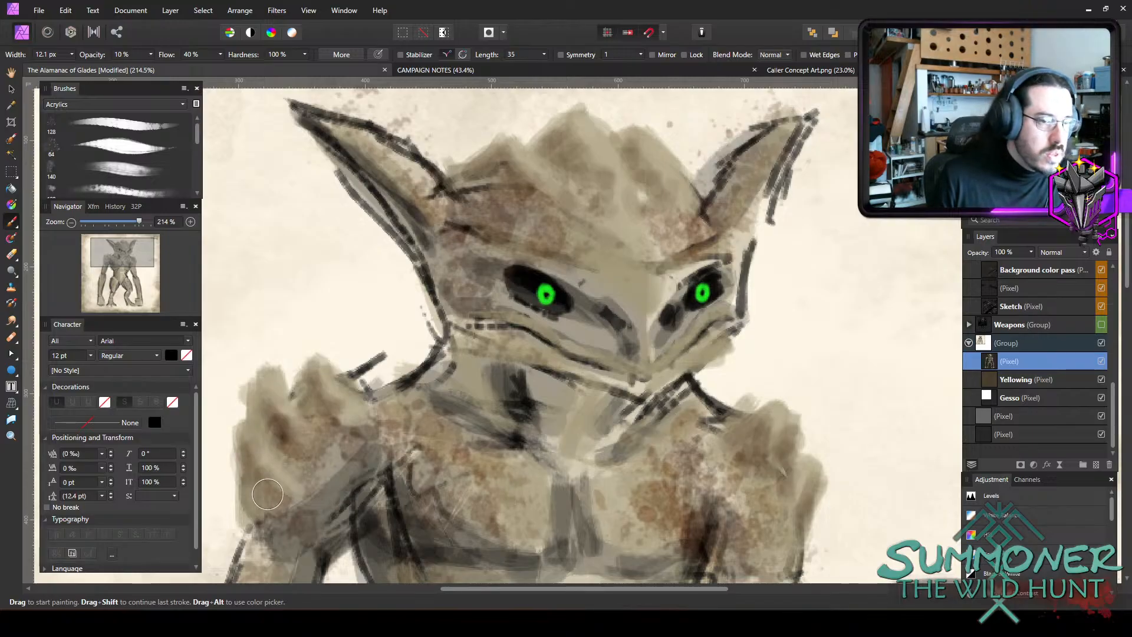
scroll(252, 479, "down", 2)
scroll(637, 245, "down", 3)
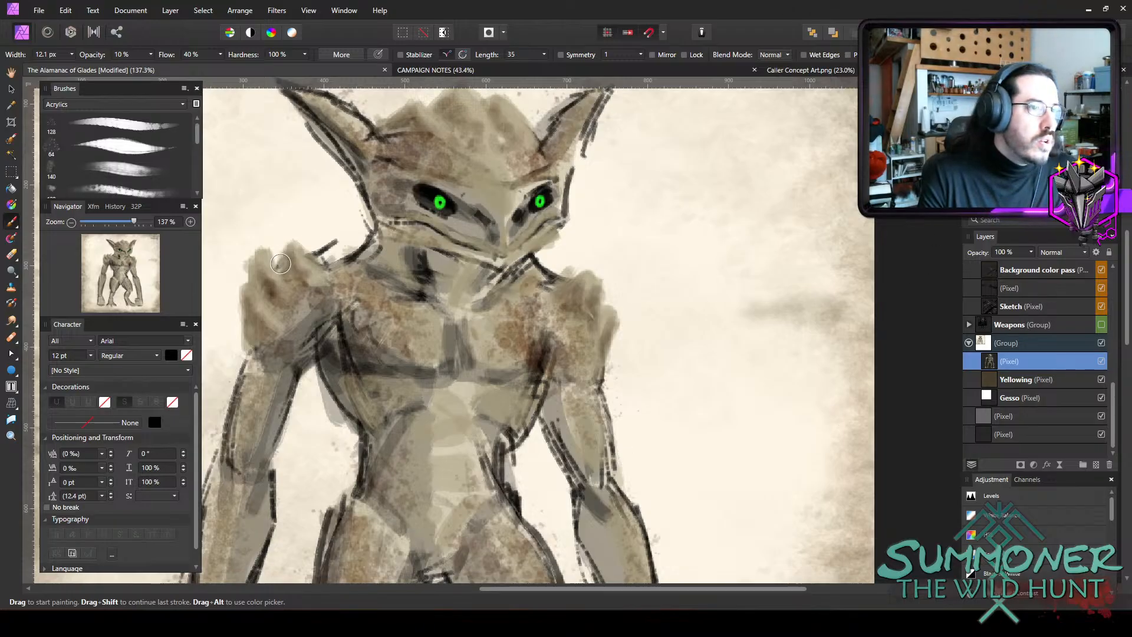
key("ctrl+s")
Outline the spikes on both shoulders in black at 65% opacity with a 3.2 px brush.
scroll(340, 275, "up", 1)
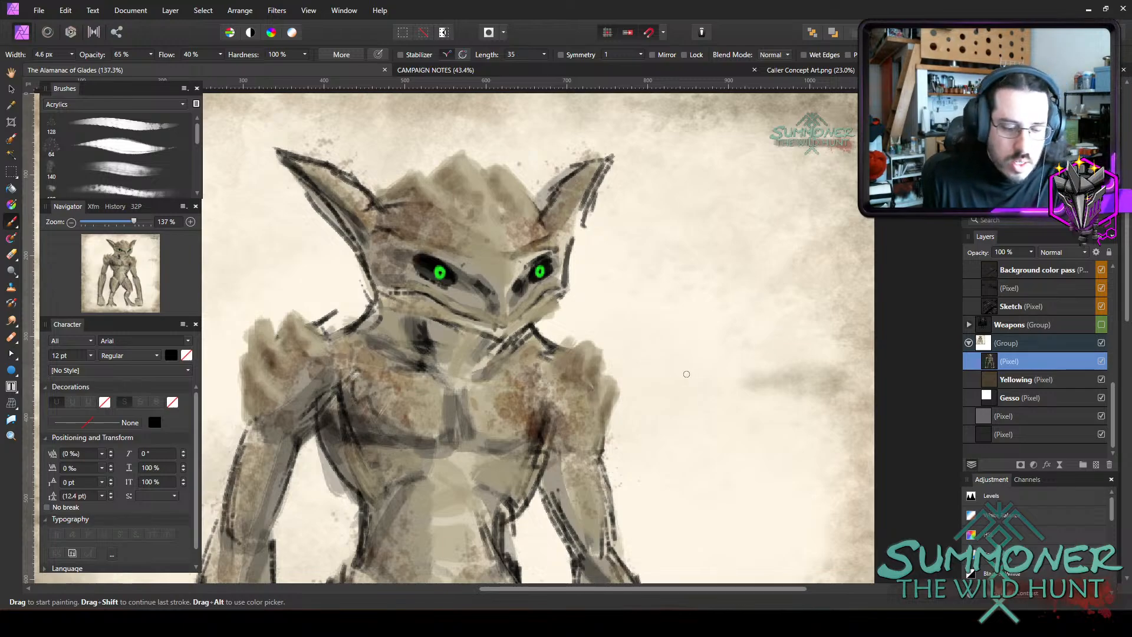
key("bracketleft")
left_click_drag(620, 385, 605, 432)
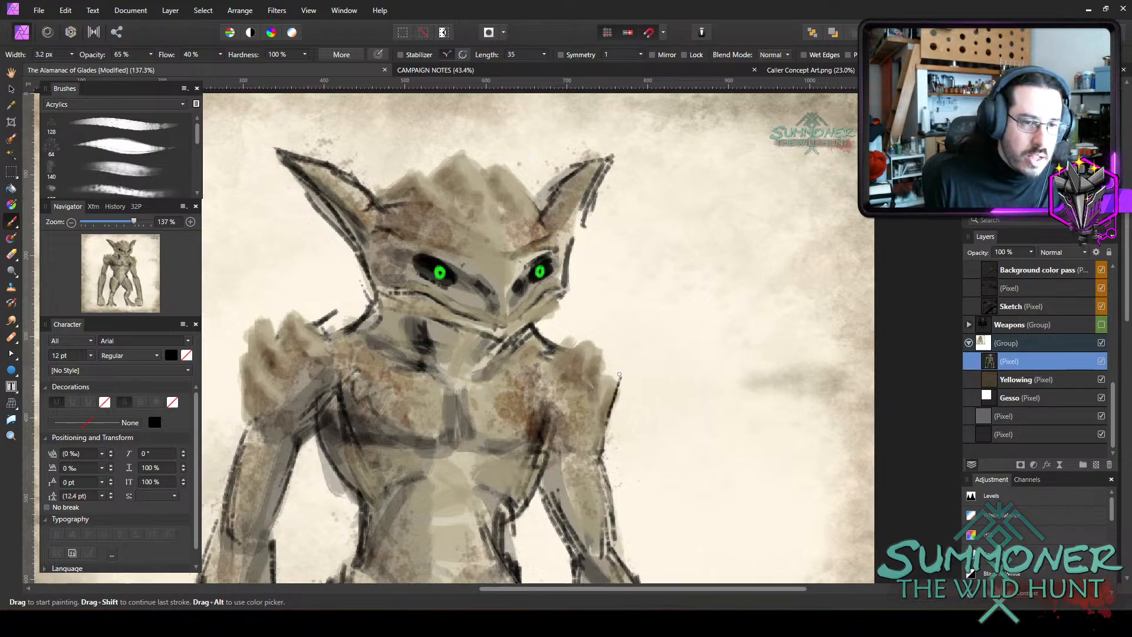
left_click_drag(607, 375, 602, 343)
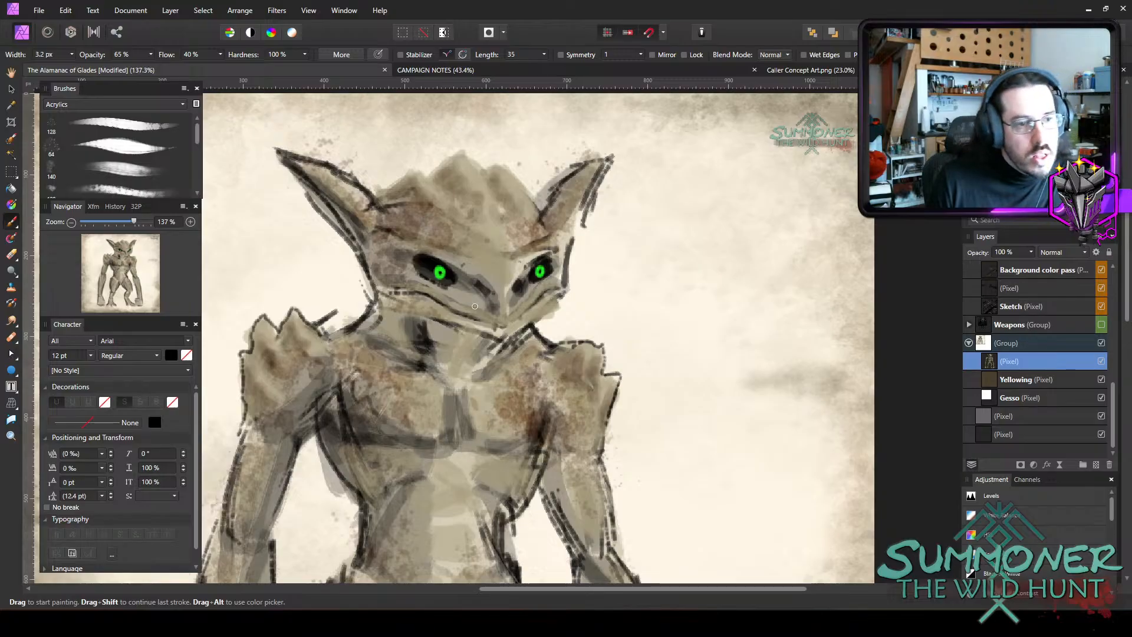
Outline the jagged head crest in black at 65% opacity, undoing and redrawing the section across the middle peak.
mouse_move(539, 209)
left_mouse_down()
mouse_move(497, 162)
mouse_move(461, 151)
mouse_move(405, 168)
left_mouse_up()
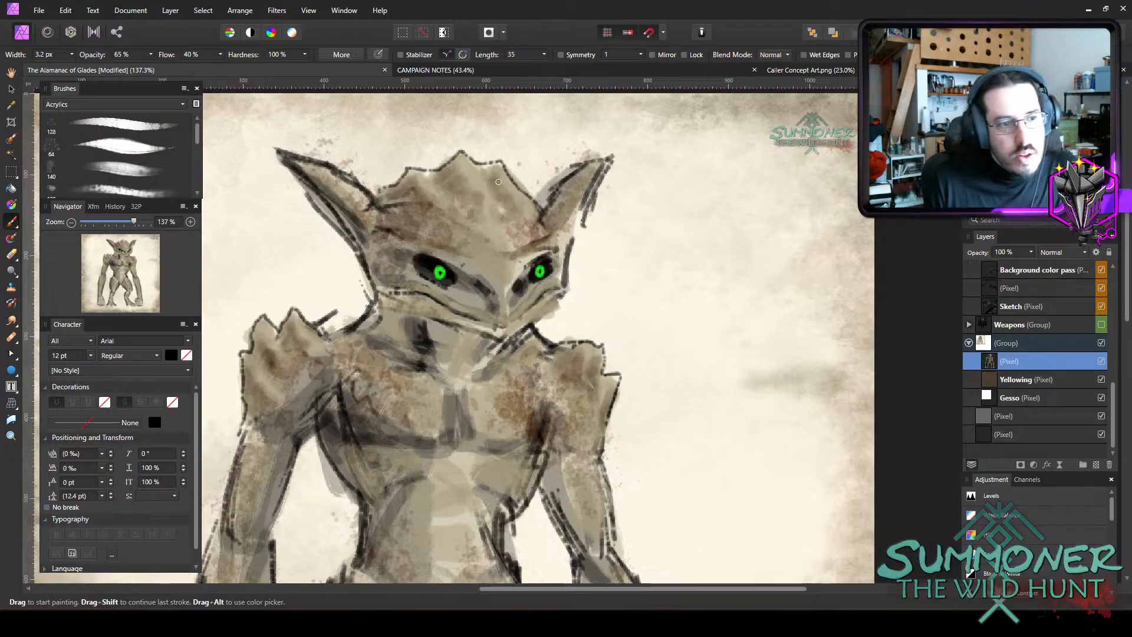
key("ctrl+z")
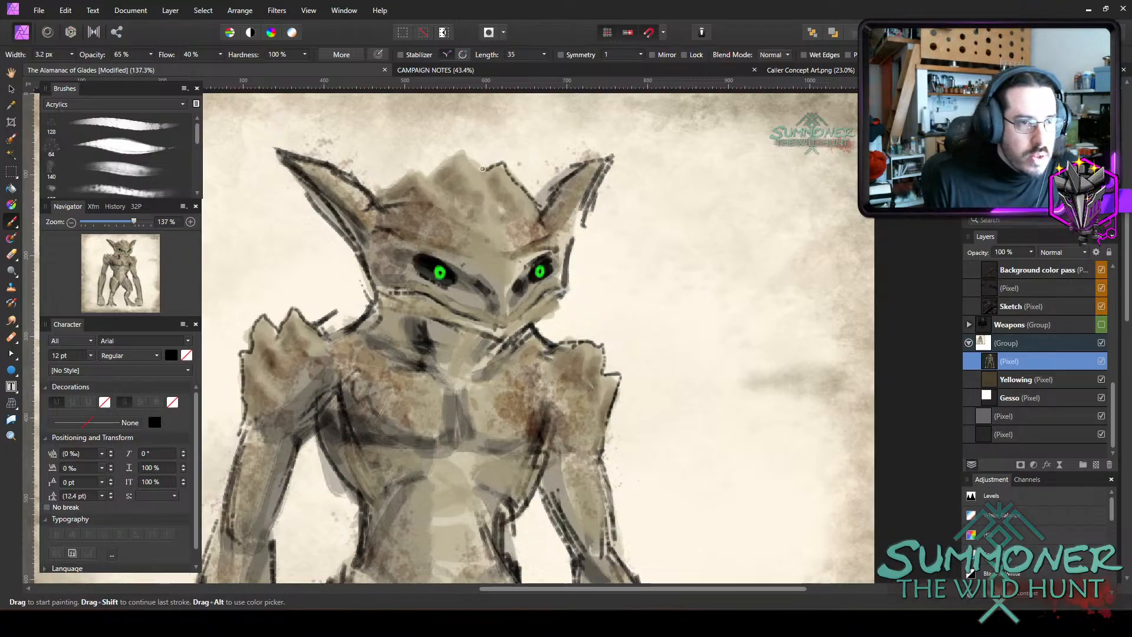
left_click_drag(462, 152, 427, 175)
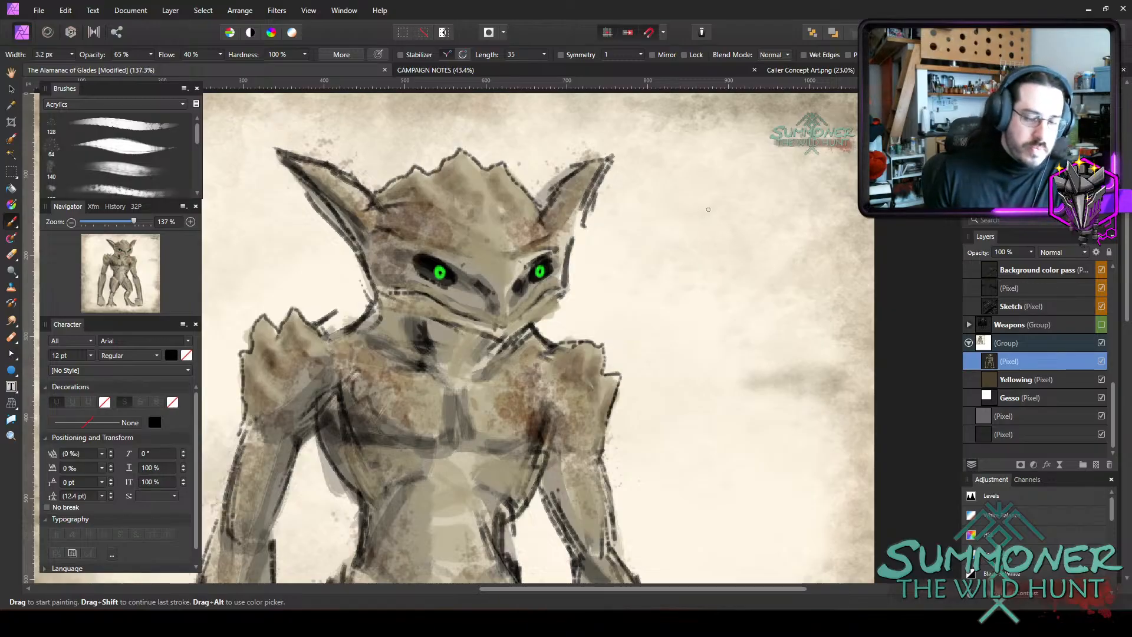
Darken the grooves running down from the crest peaks to the brow at 25% opacity, starting with a 6.5 px brush.
key("bracketright")
key("bracketright")
key("bracketright")
key("2")
key("5")
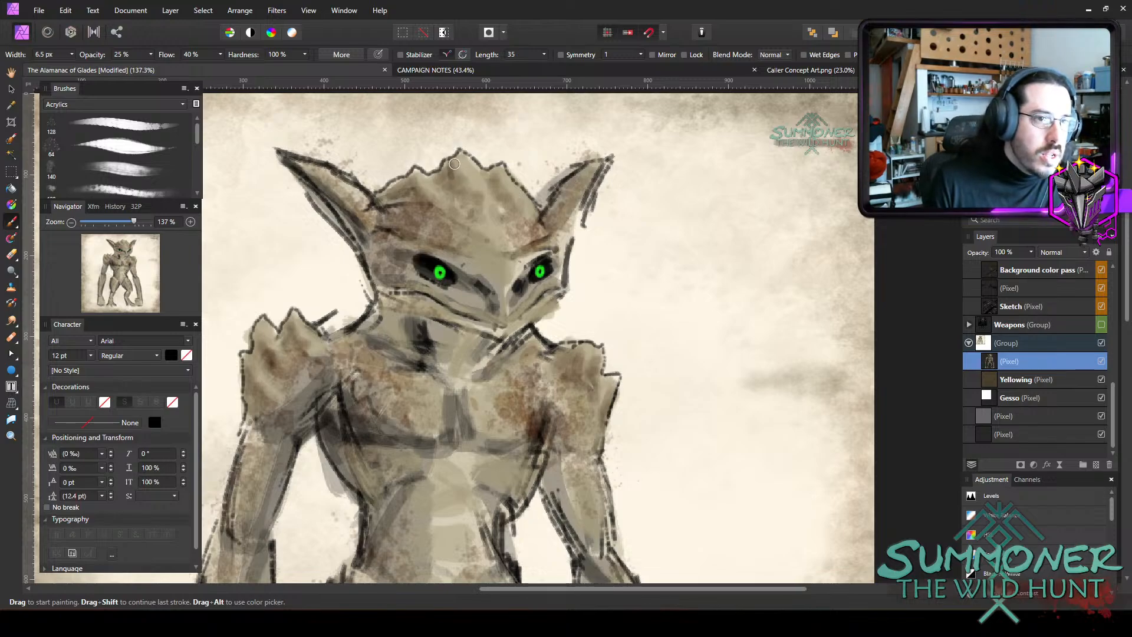
mouse_move(457, 159)
left_mouse_down()
mouse_move(475, 187)
mouse_move(518, 212)
mouse_move(501, 201)
mouse_move(485, 212)
left_mouse_up()
mouse_move(416, 182)
left_mouse_down()
mouse_move(432, 204)
mouse_move(408, 192)
mouse_move(454, 227)
mouse_move(417, 209)
mouse_move(418, 221)
mouse_move(441, 219)
mouse_move(402, 258)
left_mouse_up()
Darken the gaps between the spikes on both shoulders at 25% opacity.
key("[")
key("[")
mouse_move(260, 334)
left_mouse_down()
mouse_move(296, 339)
mouse_move(294, 322)
mouse_move(290, 345)
mouse_move(308, 357)
mouse_move(293, 334)
mouse_move(310, 353)
mouse_move(289, 367)
mouse_move(312, 354)
mouse_move(292, 382)
mouse_move(268, 381)
mouse_move(248, 361)
mouse_move(255, 403)
left_mouse_up()
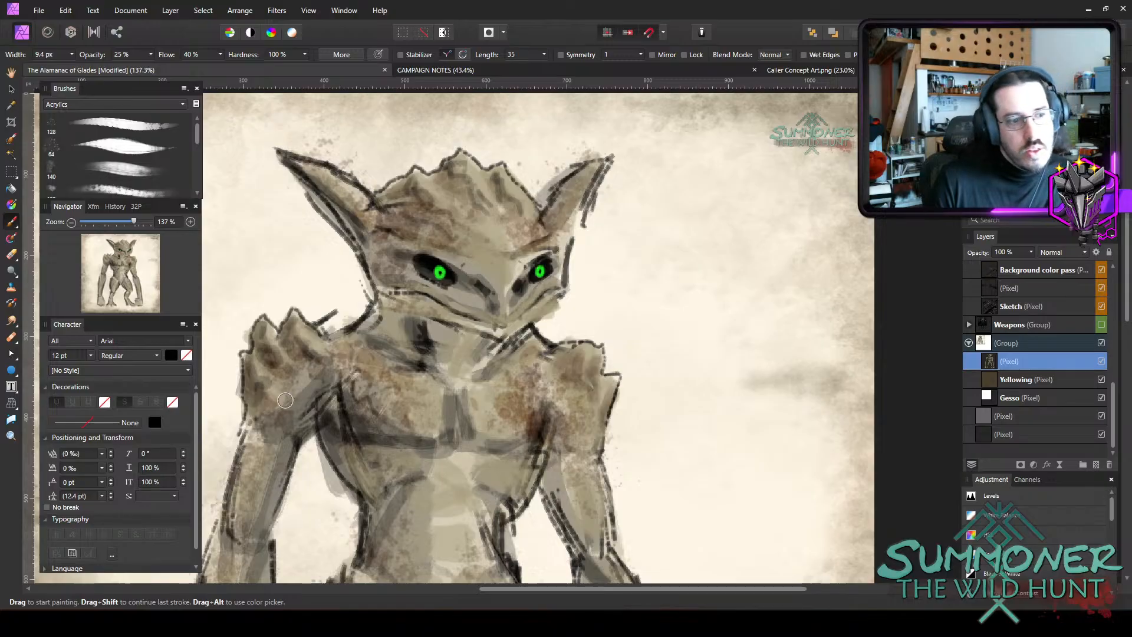
mouse_move(588, 360)
left_mouse_down()
mouse_move(570, 385)
mouse_move(574, 346)
mouse_move(598, 388)
mouse_move(596, 419)
mouse_move(553, 424)
mouse_move(568, 447)
left_mouse_up()
key("bracketright")
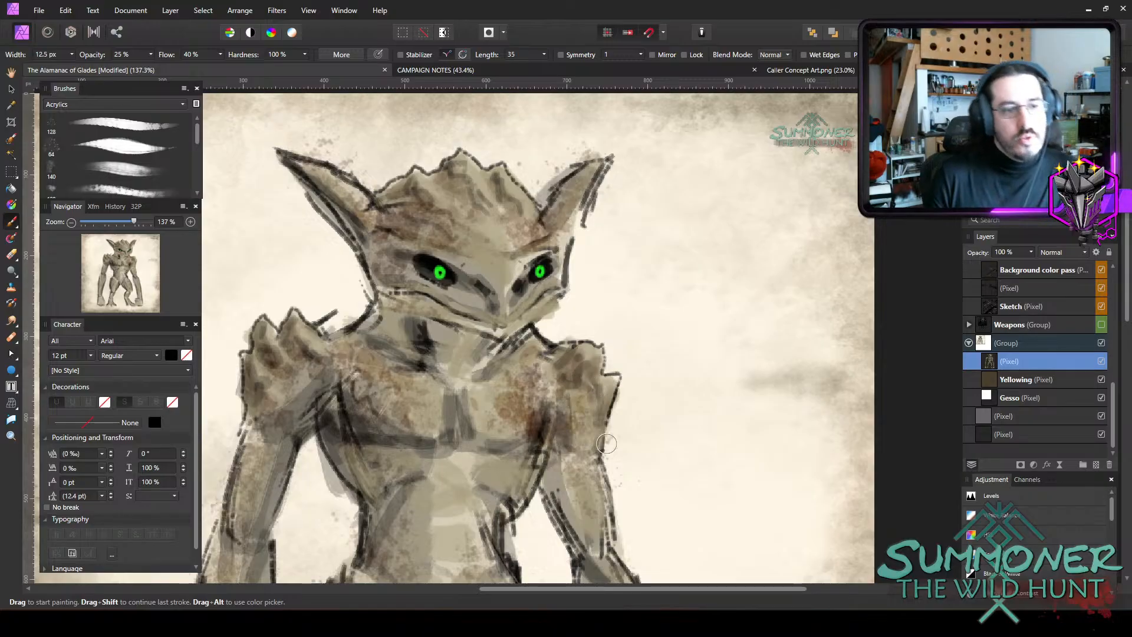
scroll(649, 432, "down", 2)
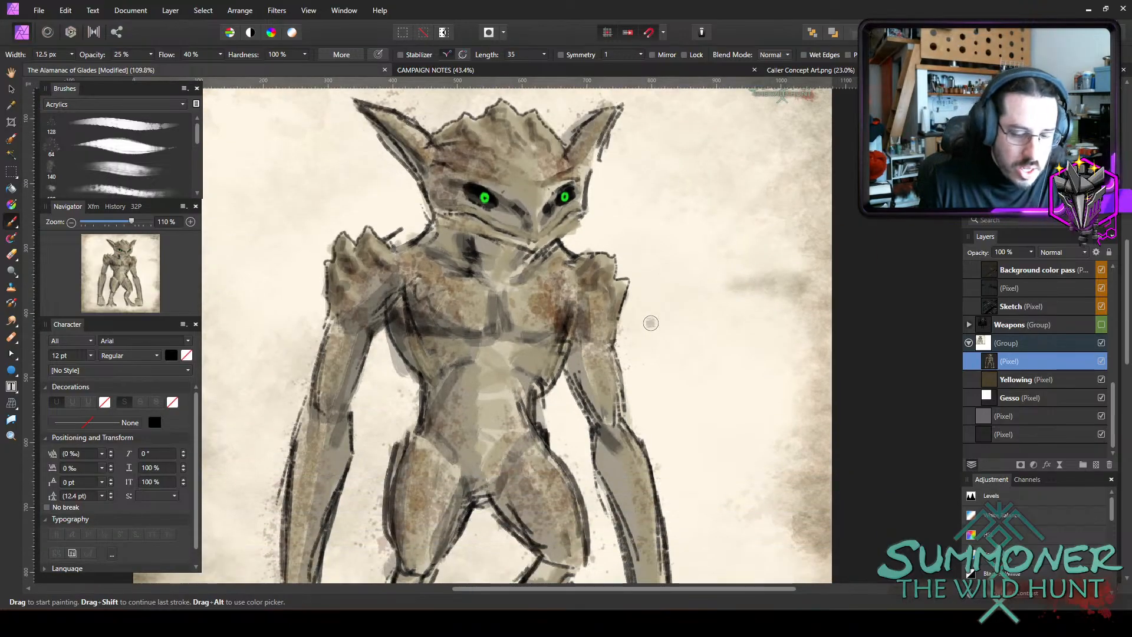
key("bracketright")
key("bracketright")
mouse_move(437, 238)
left_mouse_down()
mouse_move(476, 247)
mouse_move(450, 230)
mouse_move(491, 235)
mouse_move(444, 250)
mouse_move(474, 243)
mouse_move(448, 231)
mouse_move(474, 242)
mouse_move(442, 232)
mouse_move(483, 255)
left_mouse_up()
key("ctrl+z")
key("ctrl+z")
Shade the neck, chest and left-side flank in dark tones at 25% opacity, widening the brush from 25.1 to 33.2 px.
key("2")
key("5")
key("bracketright")
key("bracketright")
key("bracketright")
key("bracketright")
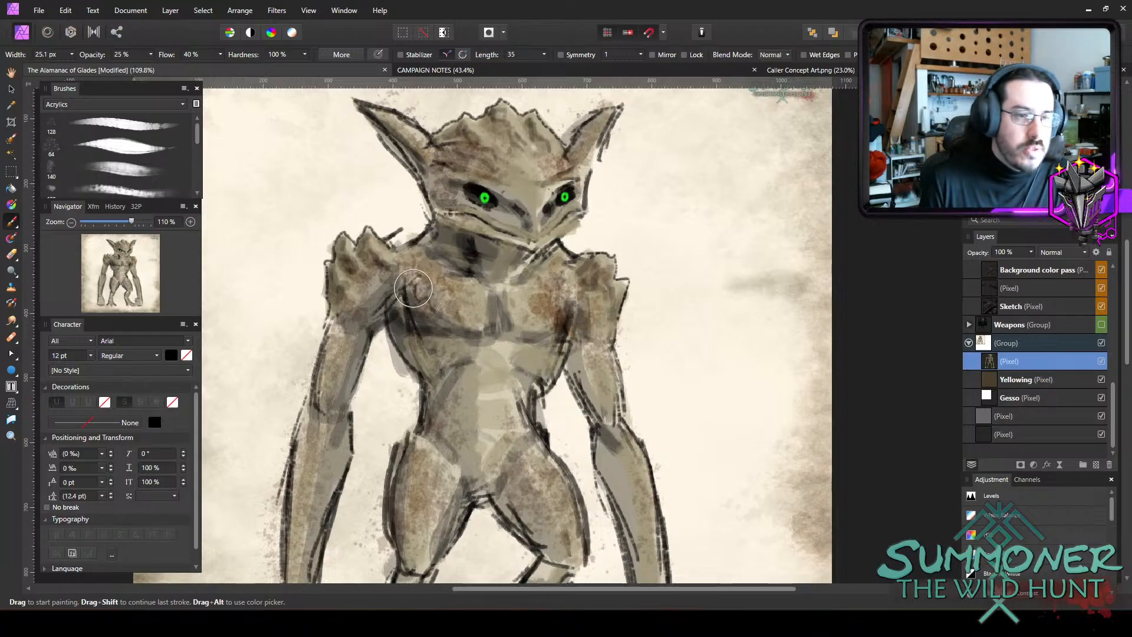
mouse_move(414, 303)
left_mouse_down()
mouse_move(448, 306)
mouse_move(455, 338)
mouse_move(386, 324)
mouse_move(427, 353)
mouse_move(451, 333)
mouse_move(461, 356)
mouse_move(474, 348)
mouse_move(429, 382)
mouse_move(430, 430)
mouse_move(455, 449)
left_mouse_up()
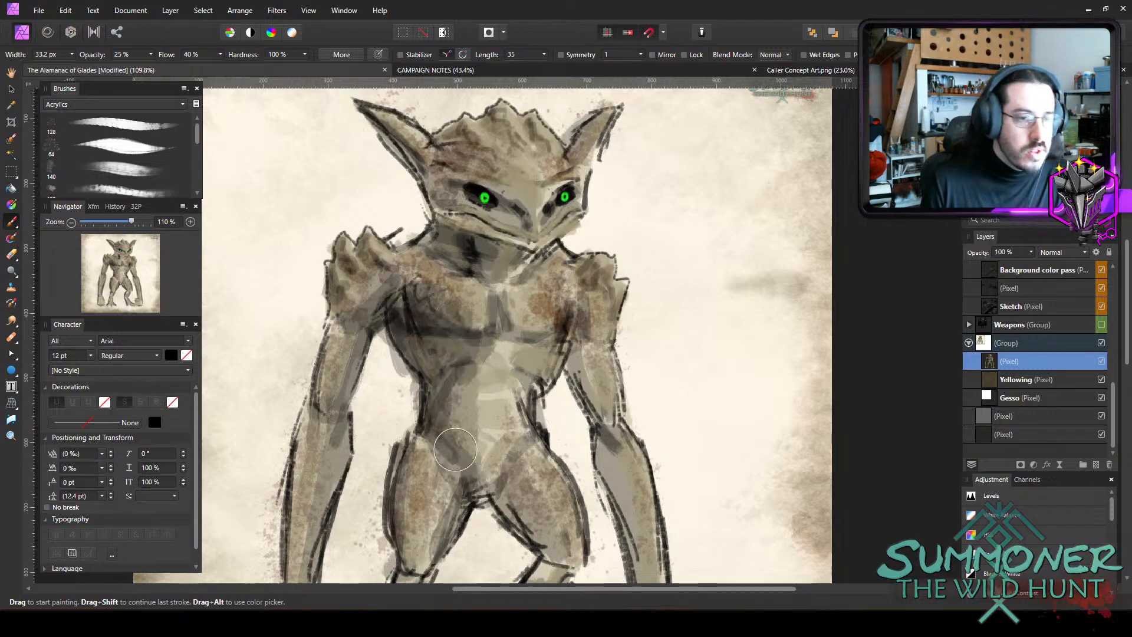
Narrow the brush and shade the inner left-side shoulder and the right-side arm in dark tones at 25% opacity.
key("bracketleft")
key("bracketleft")
key("bracketleft")
key("bracketleft")
left_click_drag(343, 325, 337, 412)
key("ctrl+z")
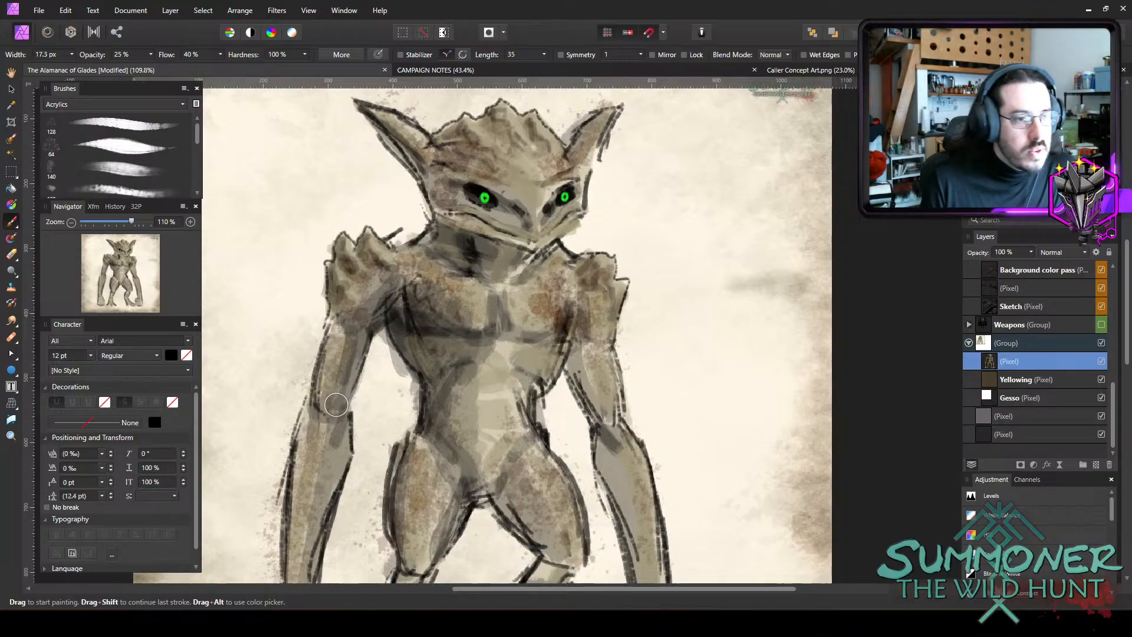
mouse_move(357, 293)
left_mouse_down()
mouse_move(344, 304)
mouse_move(380, 293)
left_mouse_up()
mouse_move(574, 296)
left_mouse_down()
mouse_move(594, 308)
mouse_move(571, 371)
mouse_move(588, 354)
mouse_move(601, 416)
mouse_move(581, 366)
mouse_move(618, 452)
mouse_move(601, 442)
mouse_move(600, 474)
mouse_move(611, 492)
mouse_move(619, 471)
mouse_move(642, 545)
left_mouse_up()
Shade the face around the eyes and deepen the mouth and jaw shadows with progressively smaller brushes at 25% opacity.
mouse_move(430, 180)
left_mouse_down()
mouse_move(458, 203)
mouse_move(506, 212)
mouse_move(445, 198)
mouse_move(443, 209)
mouse_move(527, 245)
mouse_move(558, 192)
left_mouse_up()
key("bracketleft")
key("bracketleft")
key("bracketleft")
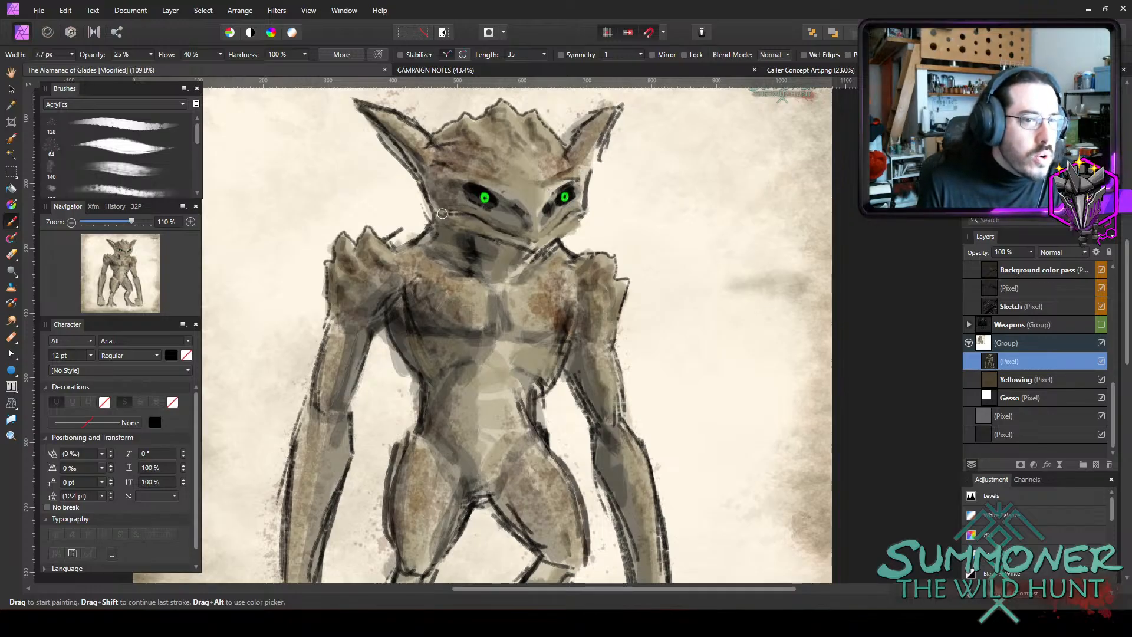
mouse_move(453, 229)
left_mouse_down()
mouse_move(504, 246)
mouse_move(525, 274)
left_mouse_up()
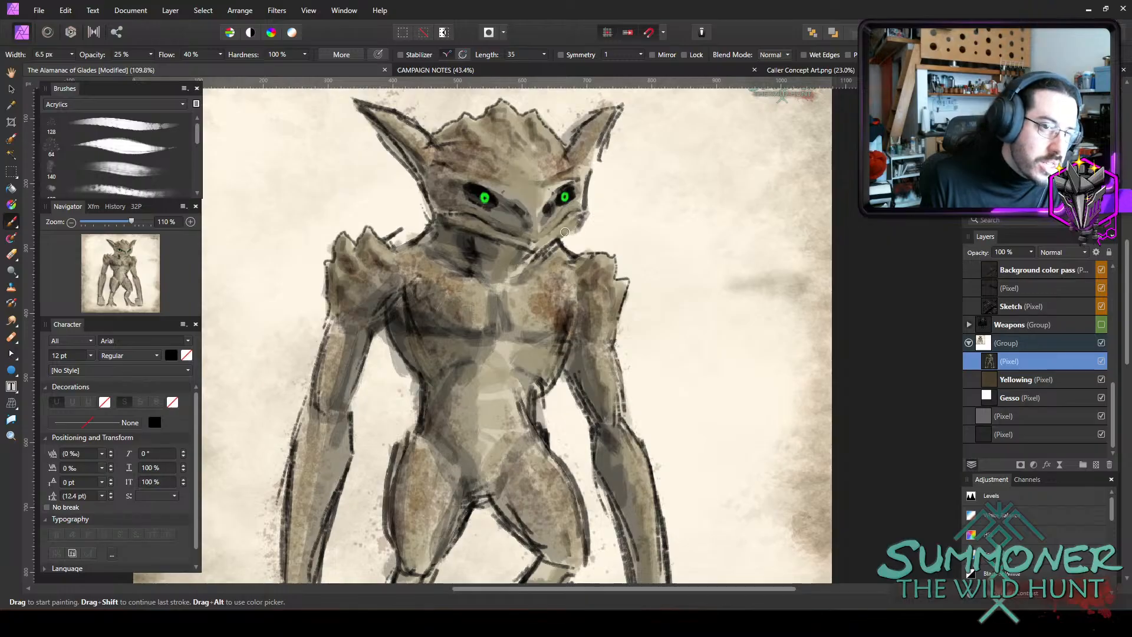
key("bracketleft")
key("bracketleft")
key("bracketleft")
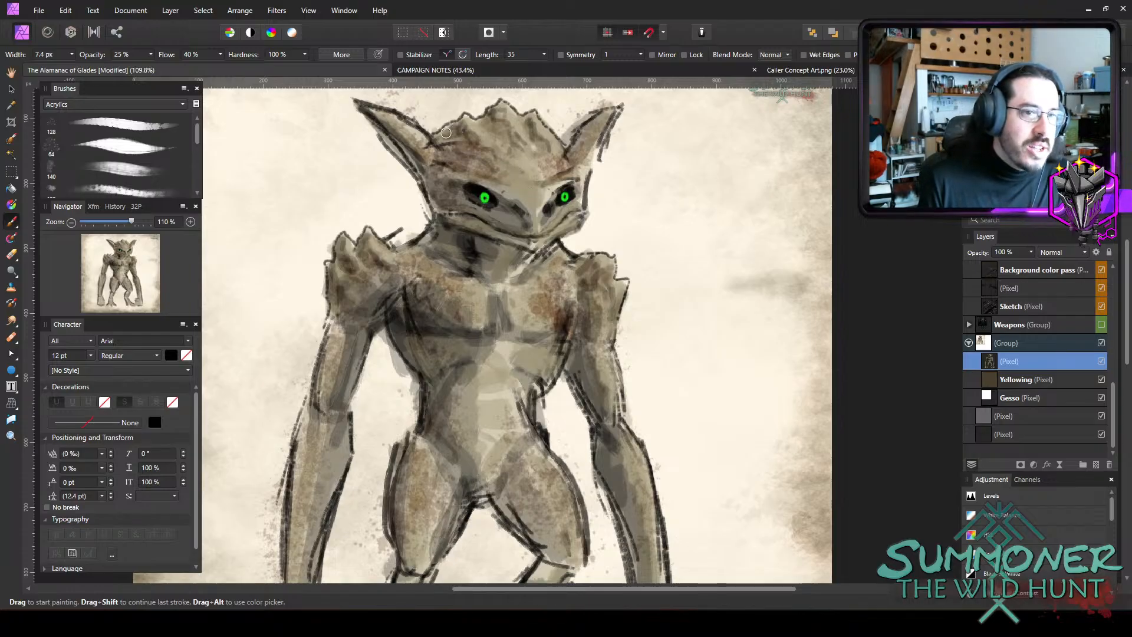
Shade the head crest, the right-side ear and both sides of the face in dark tones at 25% opacity, widening the brush to 10.5 px.
mouse_move(441, 135)
left_mouse_down()
mouse_move(471, 148)
mouse_move(471, 160)
left_mouse_up()
key("]")
mouse_move(492, 110)
left_mouse_down()
mouse_move(516, 157)
mouse_move(539, 135)
mouse_move(530, 123)
mouse_move(547, 154)
left_mouse_up()
mouse_move(596, 114)
left_mouse_down()
mouse_move(574, 156)
mouse_move(584, 169)
mouse_move(607, 140)
mouse_move(586, 191)
left_mouse_up()
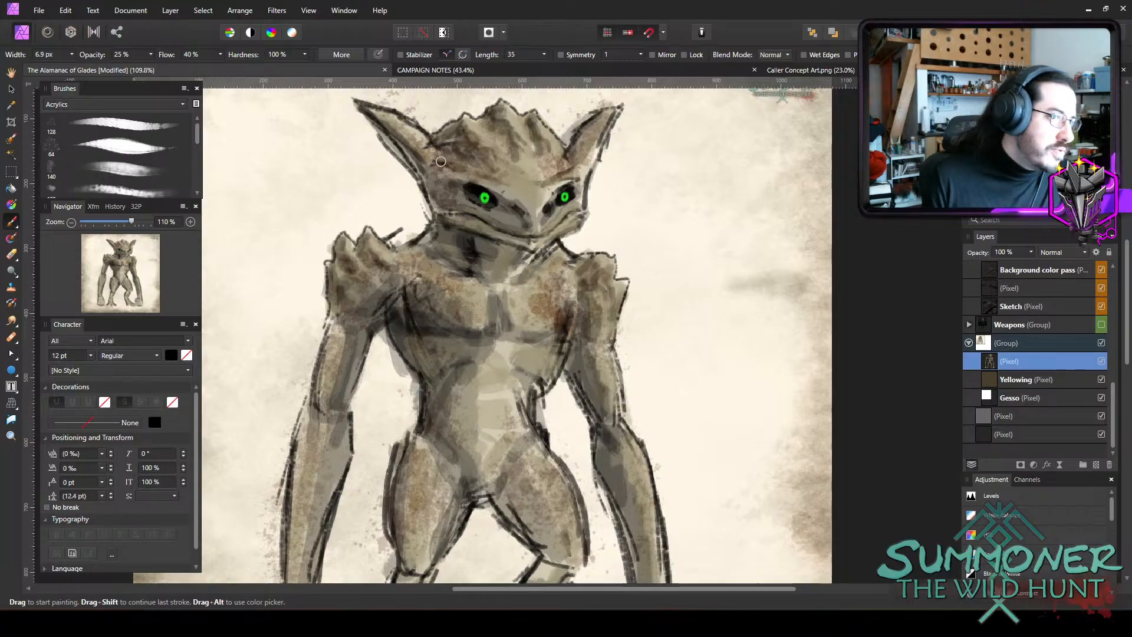
mouse_move(429, 183)
left_mouse_down()
mouse_move(432, 206)
mouse_move(459, 210)
left_mouse_up()
key("]")
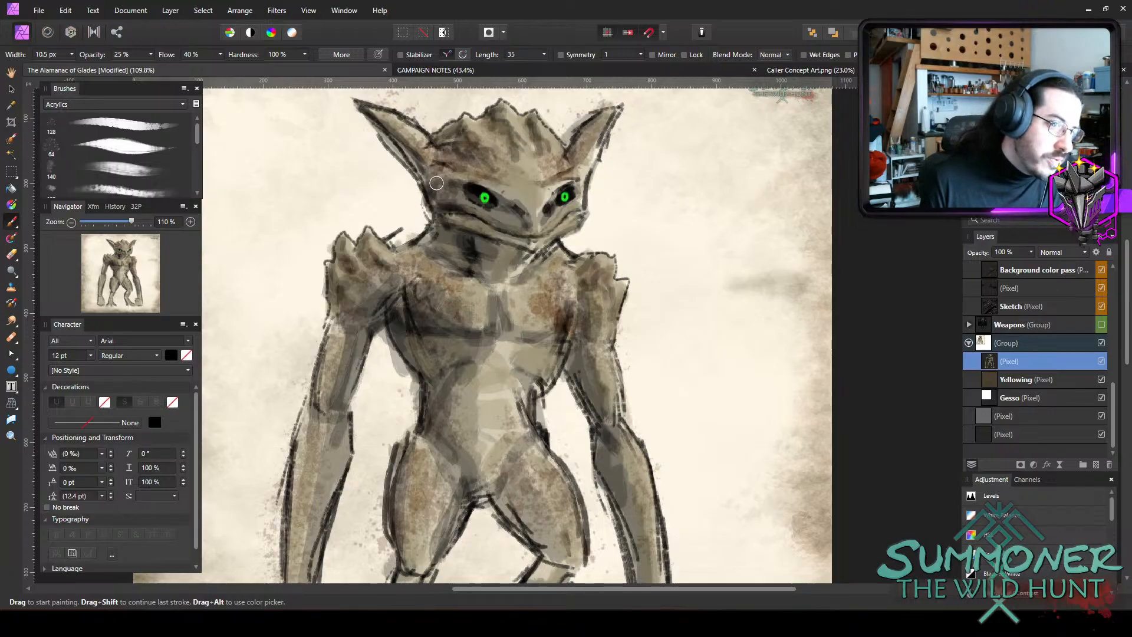
left_click_drag(427, 165, 432, 175)
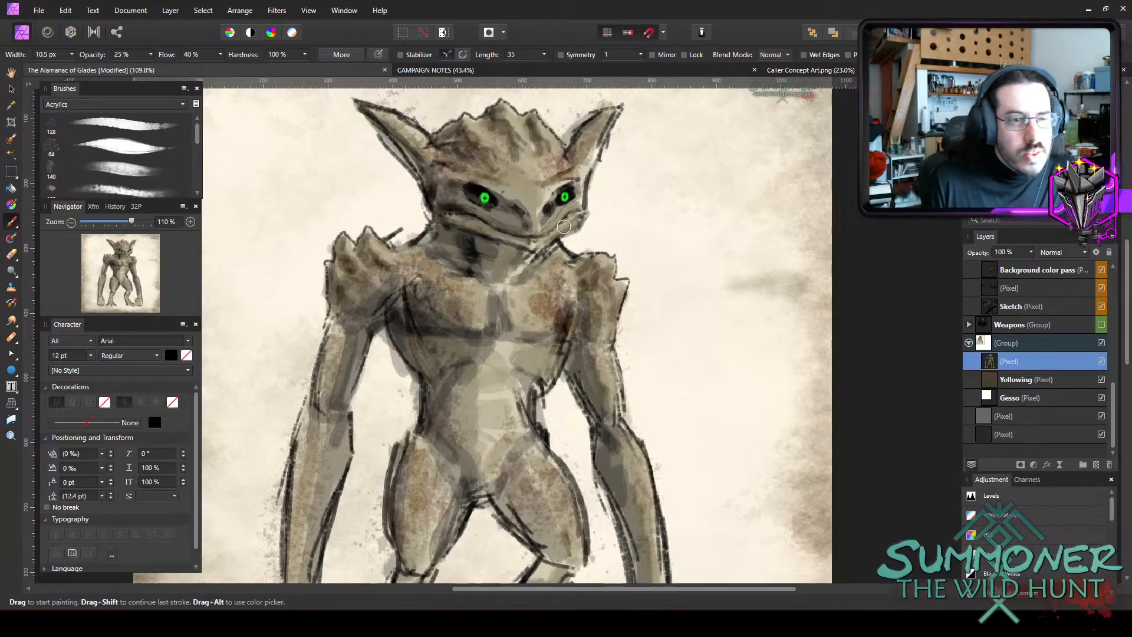
left_click_drag(584, 187, 583, 200)
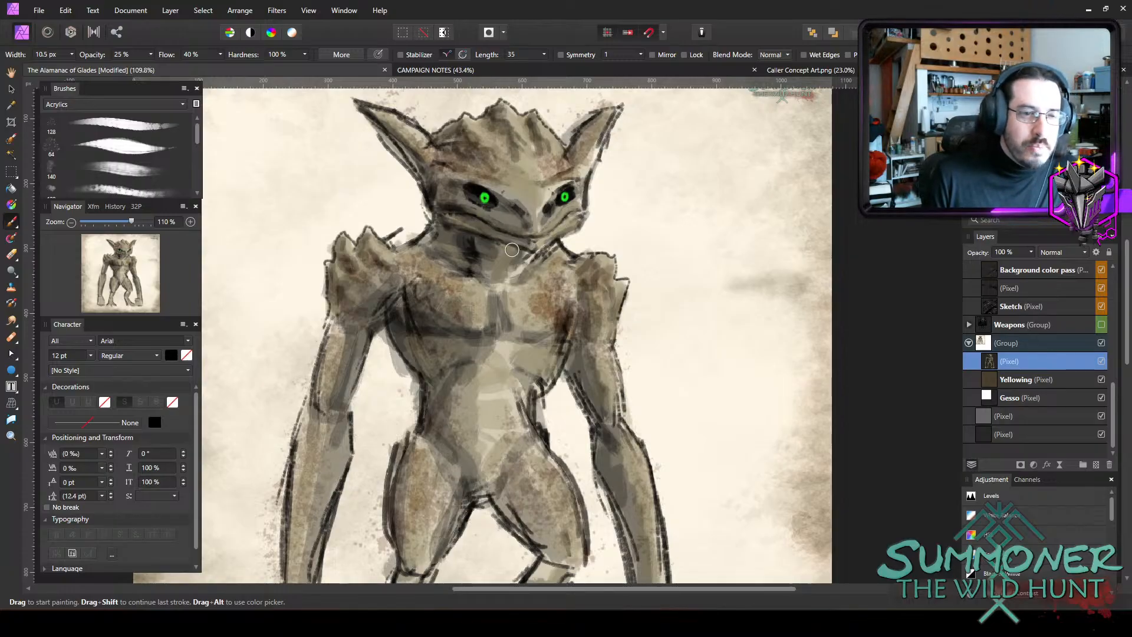
Darken the underside of the jaw, the neck, the chest creases and the belly with a 10.5 px brush at 25% opacity.
left_click_drag(478, 238, 504, 247)
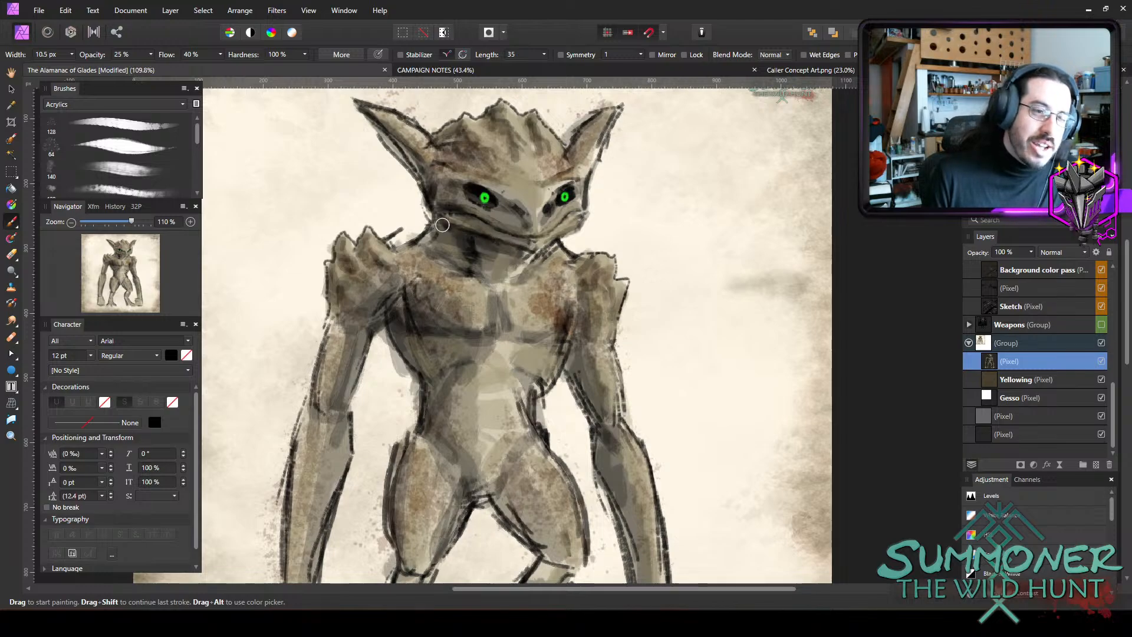
mouse_move(444, 225)
left_mouse_down()
mouse_move(524, 250)
mouse_move(536, 263)
mouse_move(513, 289)
mouse_move(532, 275)
mouse_move(478, 242)
mouse_move(490, 267)
mouse_move(440, 232)
mouse_move(433, 247)
mouse_move(422, 239)
mouse_move(481, 264)
mouse_move(434, 259)
mouse_move(419, 237)
mouse_move(481, 261)
mouse_move(420, 249)
mouse_move(449, 268)
left_mouse_up()
left_click_drag(536, 265, 522, 278)
mouse_move(430, 259)
left_mouse_down()
mouse_move(414, 292)
mouse_move(479, 303)
mouse_move(461, 332)
mouse_move(534, 319)
mouse_move(508, 310)
mouse_move(517, 331)
mouse_move(533, 335)
mouse_move(518, 312)
mouse_move(559, 335)
left_mouse_up()
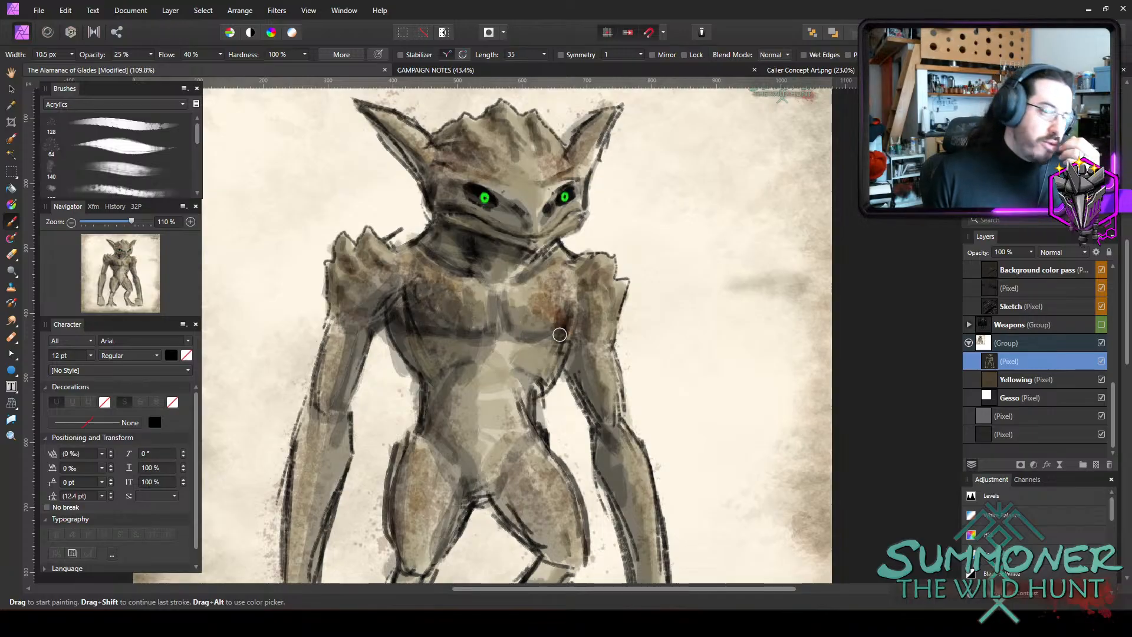
mouse_move(488, 360)
left_mouse_down()
mouse_move(458, 363)
mouse_move(473, 343)
mouse_move(429, 348)
mouse_move(482, 352)
mouse_move(437, 389)
mouse_move(448, 387)
mouse_move(479, 474)
left_mouse_up()
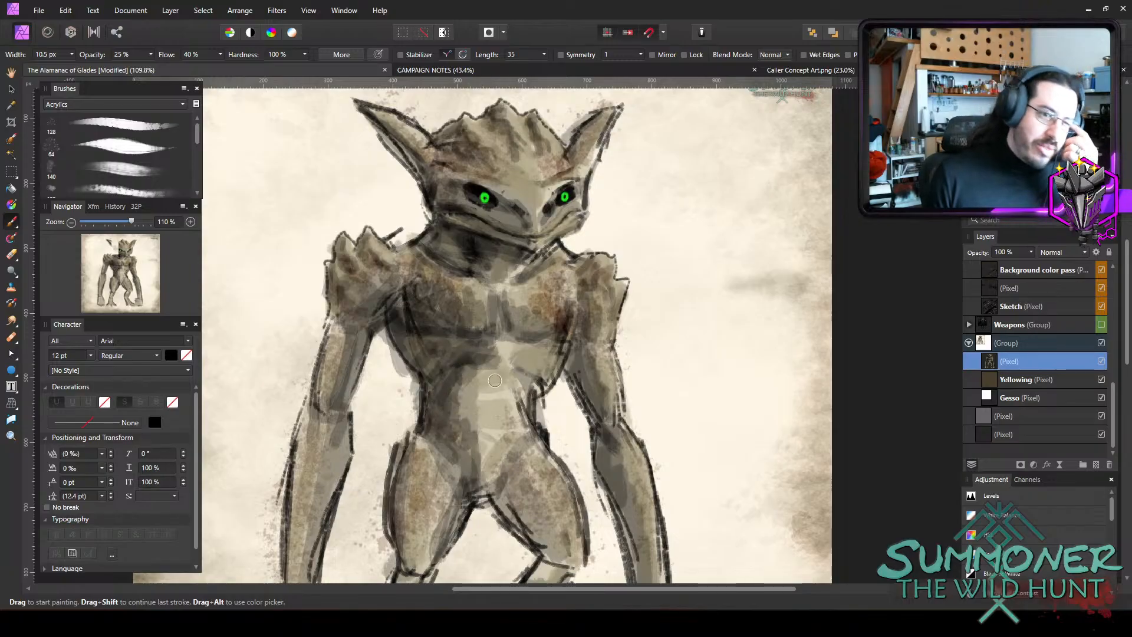
Shade both thighs and the upper part of the lower legs in dark tones with a 10.5 px brush at 25% opacity.
scroll(457, 398, "down", 3)
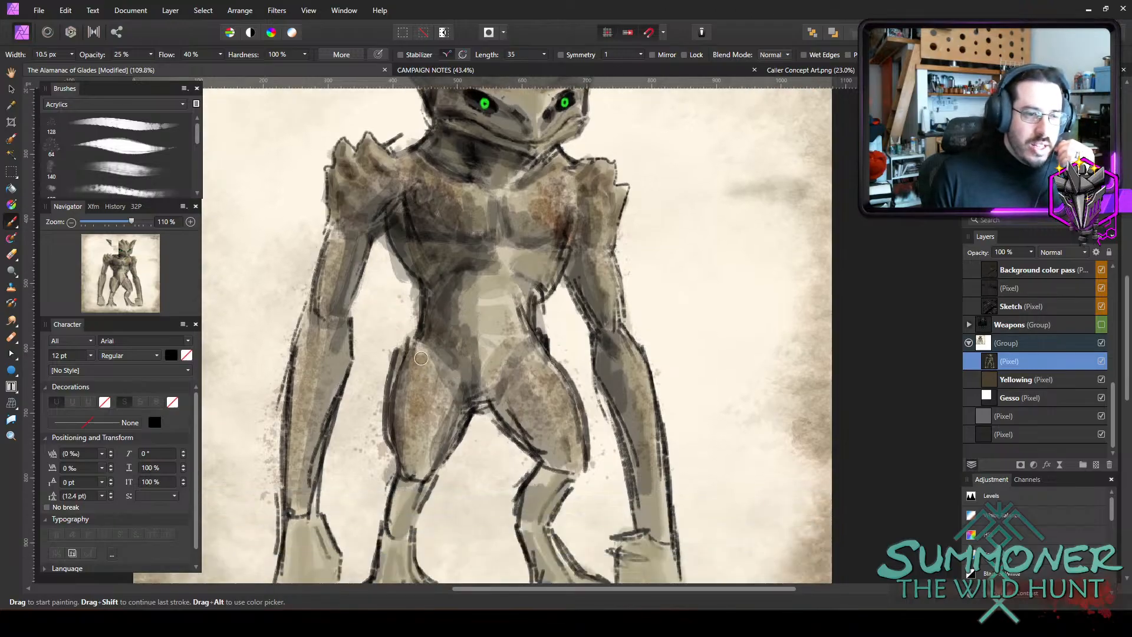
mouse_move(444, 379)
left_mouse_down()
mouse_move(456, 407)
mouse_move(443, 429)
mouse_move(423, 432)
left_mouse_up()
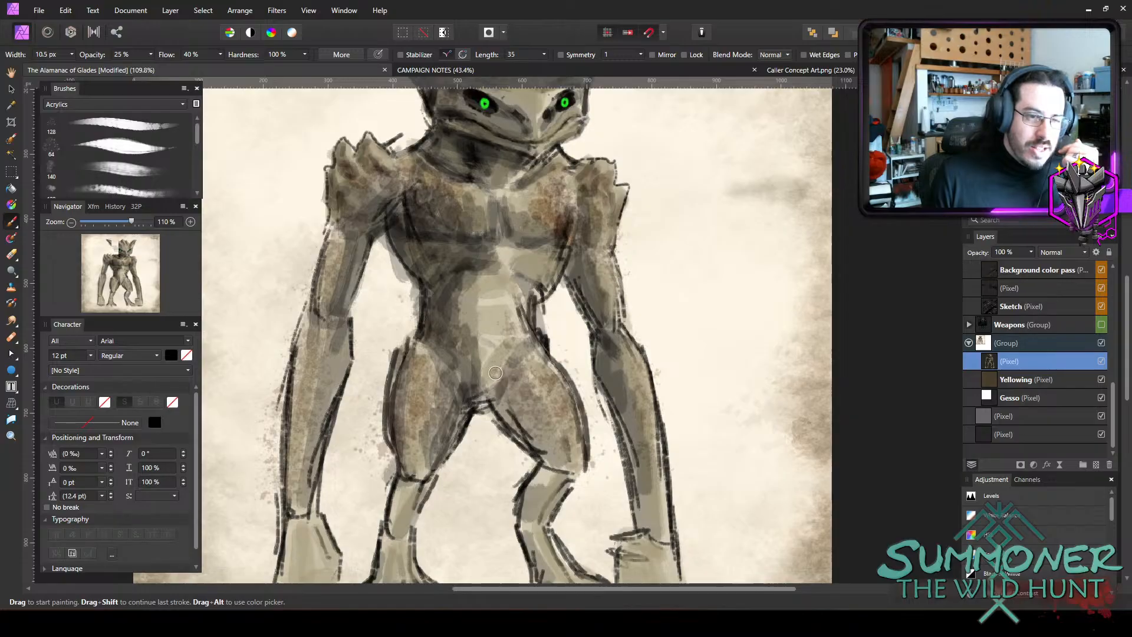
mouse_move(495, 372)
left_mouse_down()
mouse_move(520, 413)
mouse_move(556, 451)
left_mouse_up()
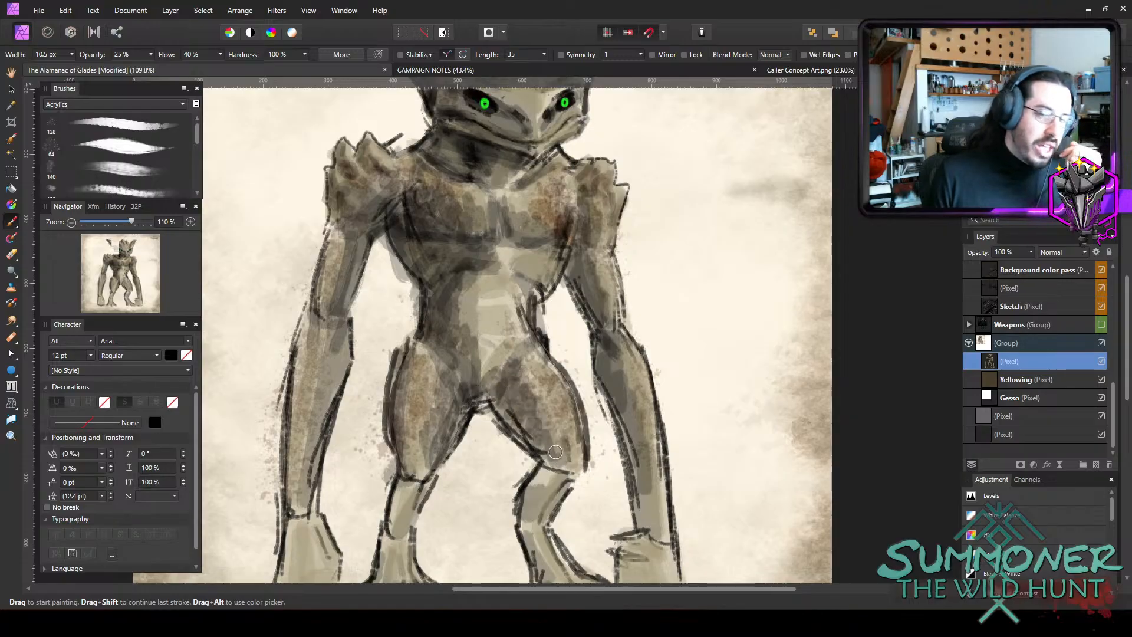
mouse_move(396, 365)
left_mouse_down()
mouse_move(399, 442)
mouse_move(433, 474)
left_mouse_up()
mouse_move(570, 468)
left_mouse_down()
mouse_move(580, 490)
mouse_move(553, 492)
mouse_move(549, 425)
mouse_move(586, 429)
mouse_move(545, 475)
mouse_move(551, 494)
mouse_move(564, 489)
mouse_move(548, 501)
mouse_move(544, 469)
left_mouse_up()
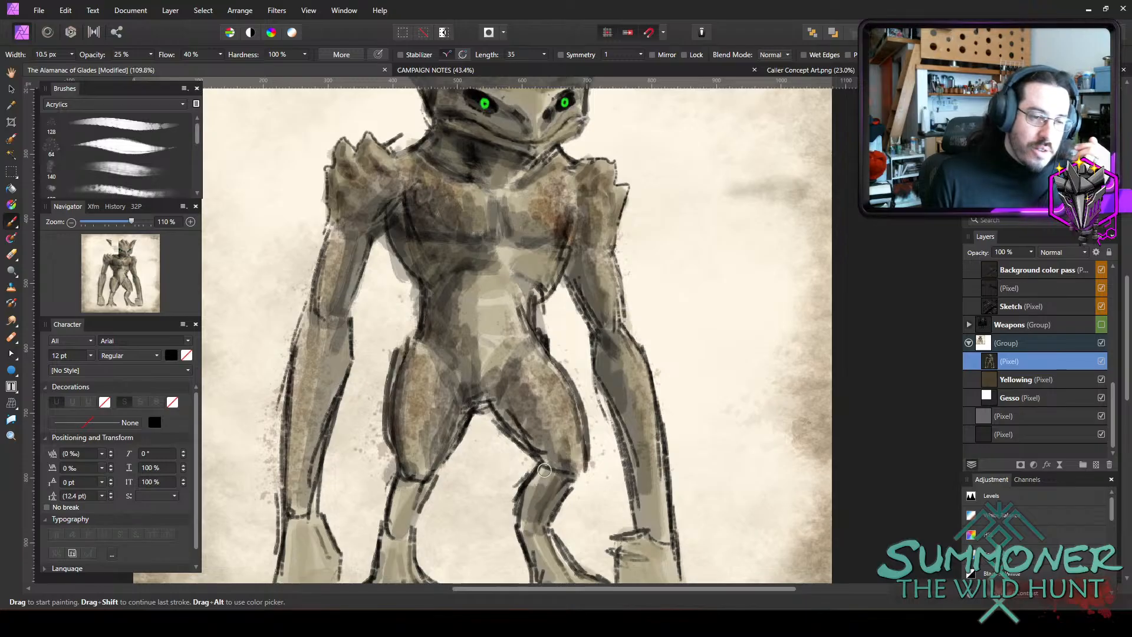
mouse_move(403, 483)
left_mouse_down()
mouse_move(394, 515)
mouse_move(411, 488)
mouse_move(434, 505)
mouse_move(421, 506)
mouse_move(420, 489)
mouse_move(404, 512)
mouse_move(429, 483)
mouse_move(417, 505)
left_mouse_up()
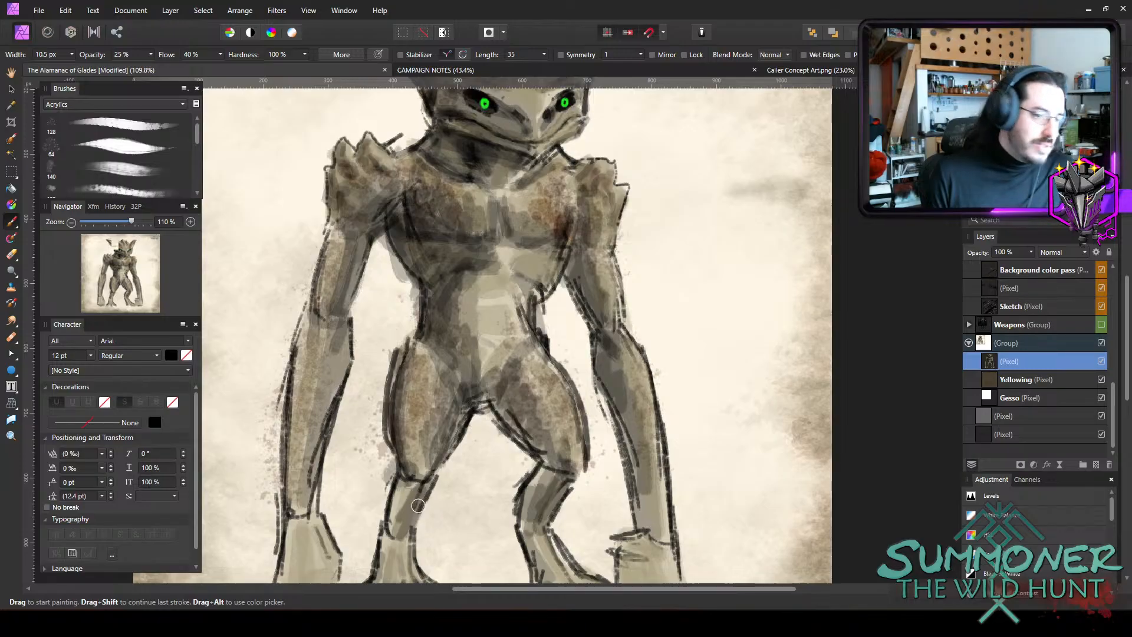
Add dark shading to both ankles and feet with a 10.5 px brush at 25% opacity.
scroll(426, 477, "down", 2)
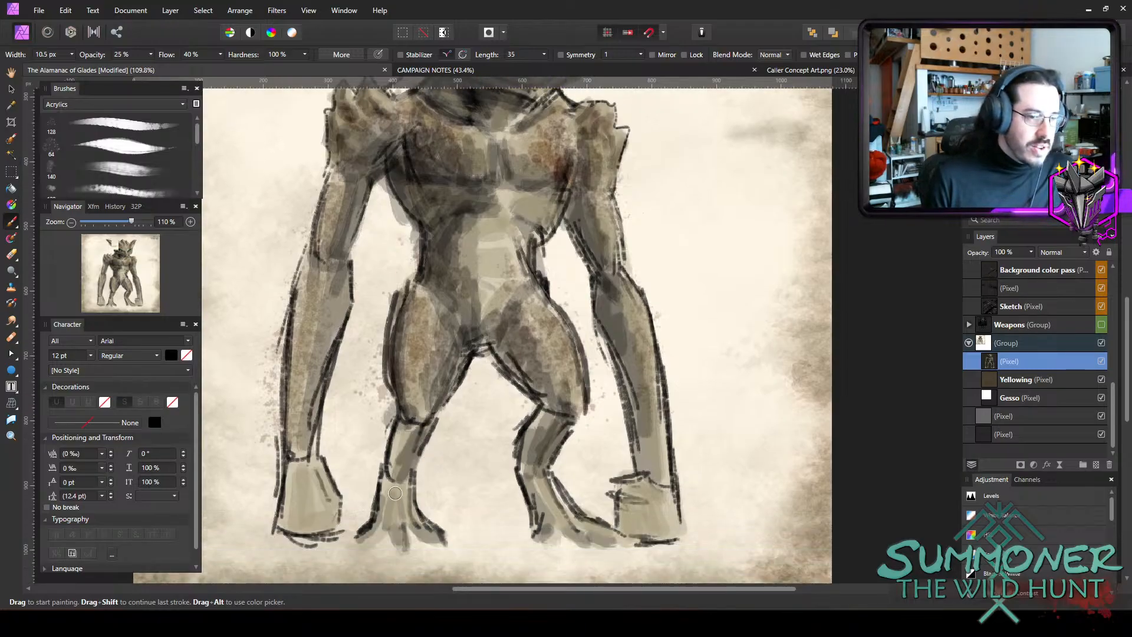
mouse_move(412, 491)
left_mouse_down()
mouse_move(394, 523)
mouse_move(395, 490)
mouse_move(420, 532)
mouse_move(384, 504)
mouse_move(371, 534)
left_mouse_up()
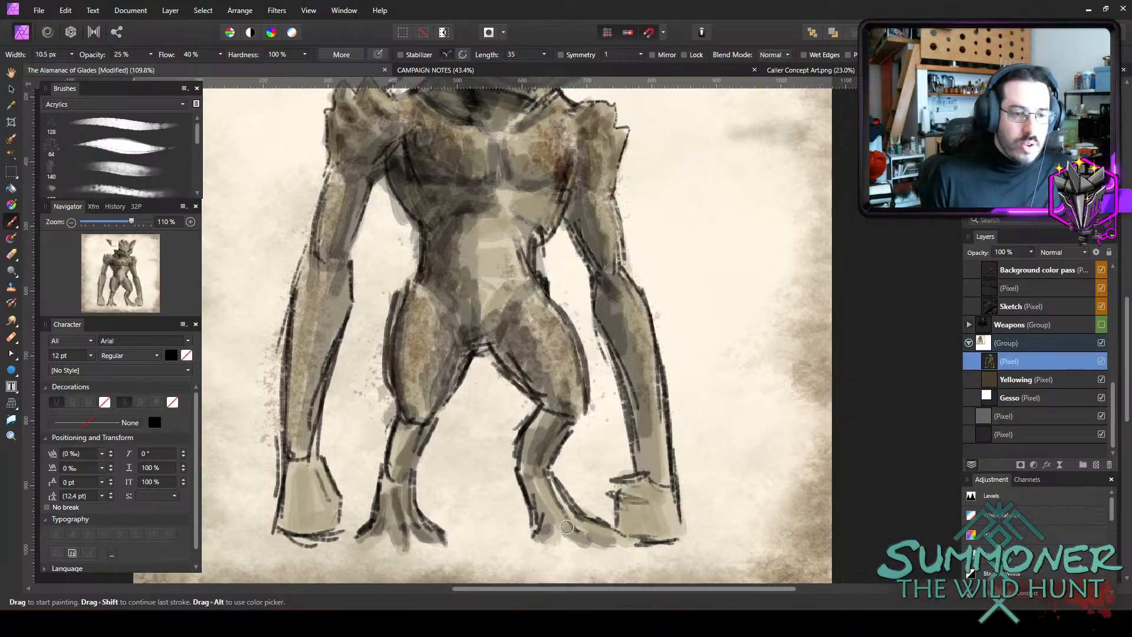
mouse_move(549, 523)
left_mouse_down()
mouse_move(520, 474)
mouse_move(582, 531)
mouse_move(557, 498)
mouse_move(582, 539)
mouse_move(609, 540)
mouse_move(535, 541)
left_mouse_up()
Shade the lower edges of both hands at 25% opacity with a brush about 11.5 px wide.
key("bracketleft")
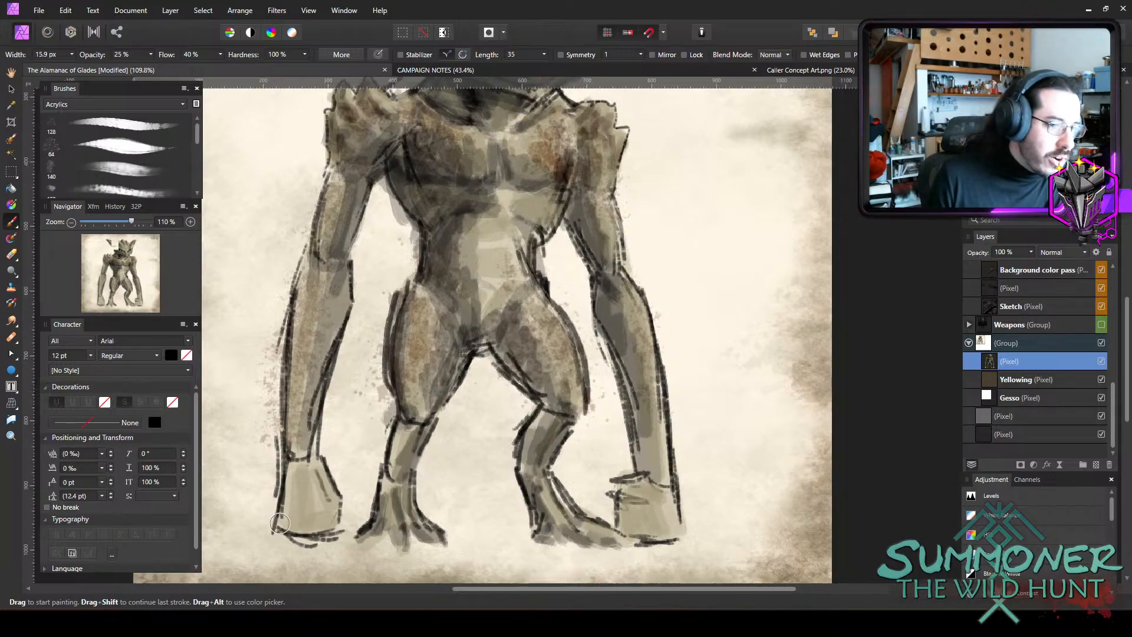
left_click_drag(293, 523, 337, 530)
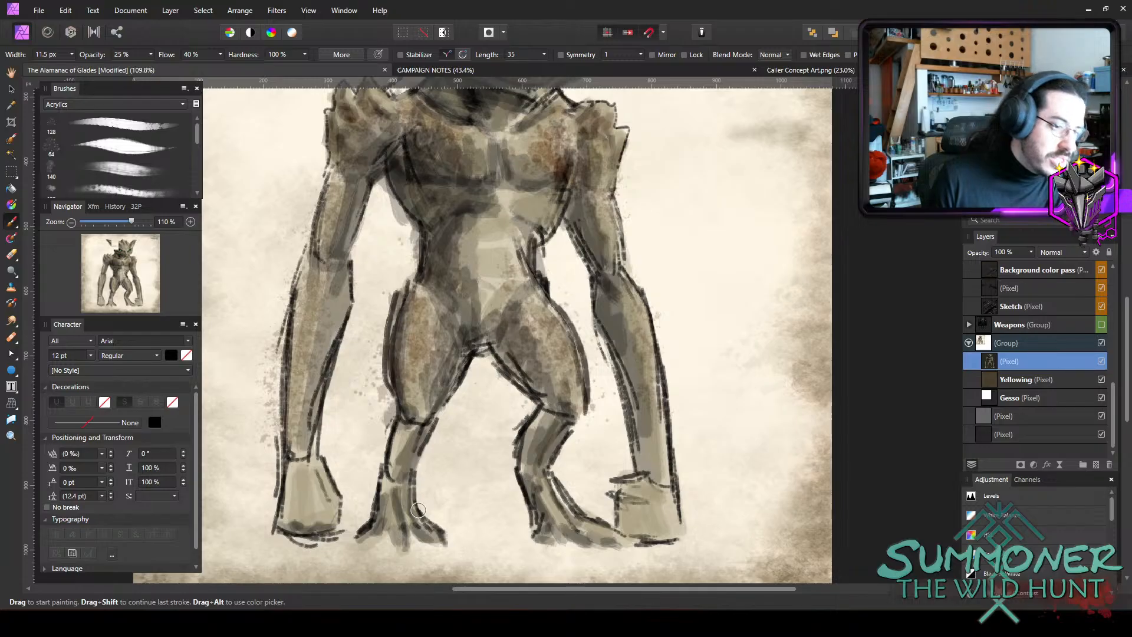
left_click_drag(658, 529, 677, 534)
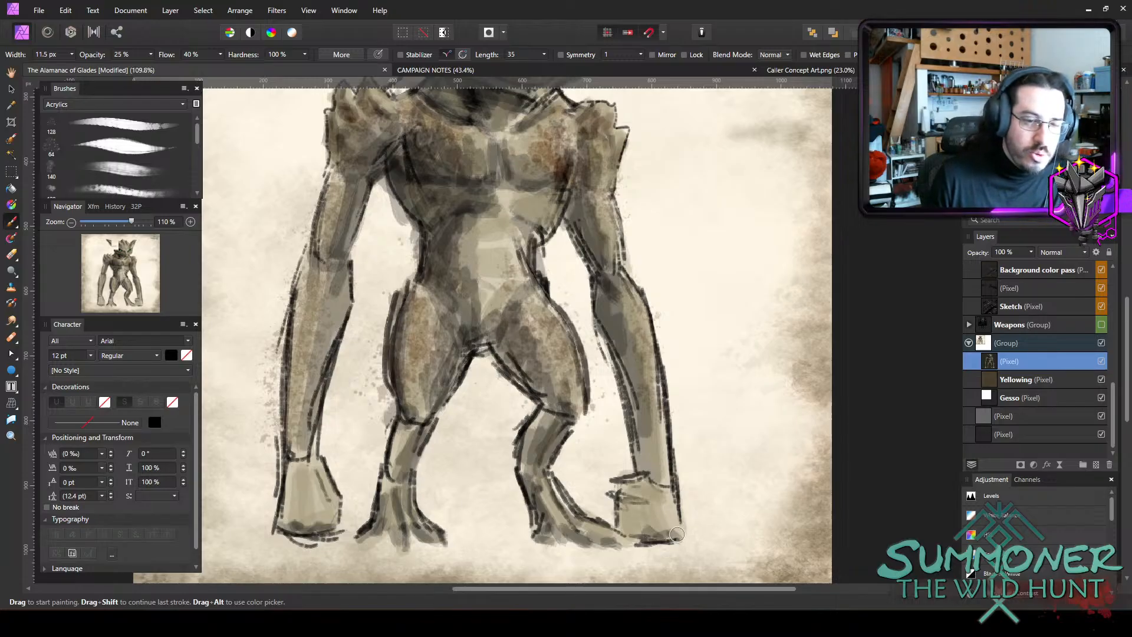
key("bracketleft")
key("bracketleft")
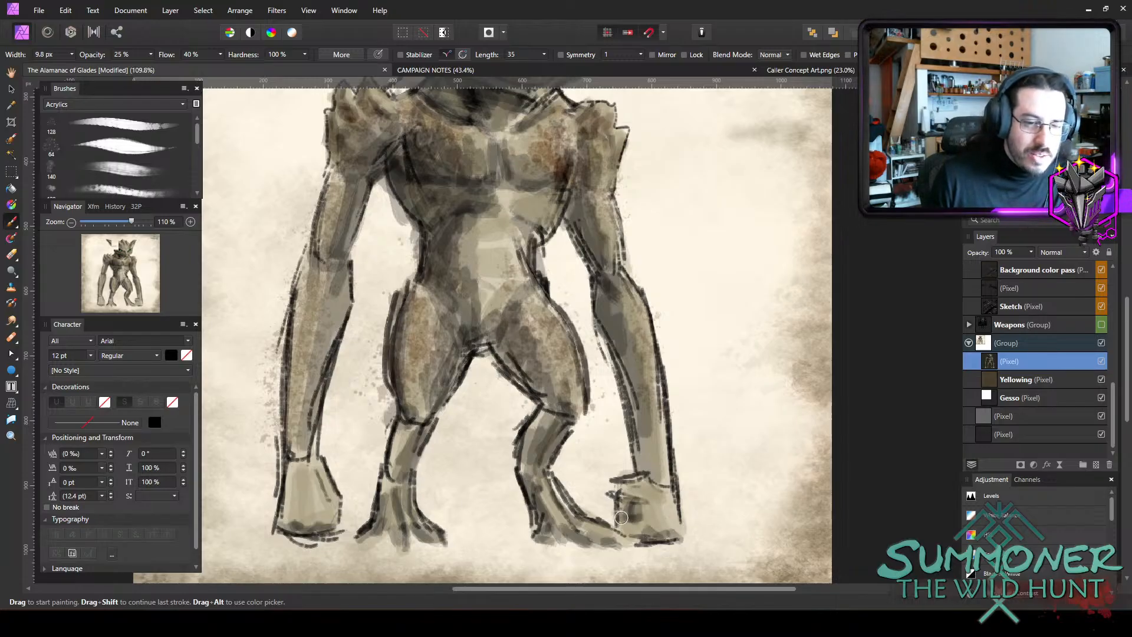
Darken the inner side and finger gaps of the right-side hand at 25% opacity, varying the brush width.
mouse_move(636, 517)
left_mouse_down()
mouse_move(645, 492)
mouse_move(656, 531)
left_mouse_up()
key("bracketright")
key("bracketright")
key("bracketright")
mouse_move(625, 488)
left_mouse_down()
mouse_move(620, 520)
mouse_move(663, 513)
left_mouse_up()
key("bracketleft")
key("bracketleft")
key("bracketleft")
key("bracketleft")
key("bracketleft")
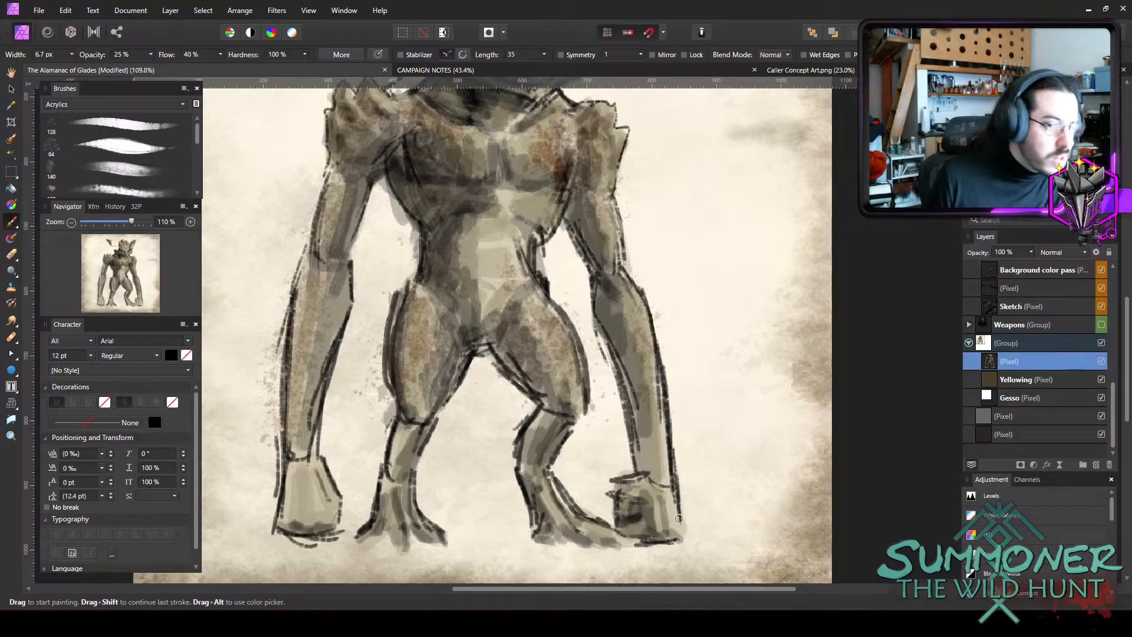
Shade the wrist and finger gaps of the left-side hand in dark tones at 25% opacity with a brush about 9.2 px wide.
key("bracketright")
key("bracketright")
mouse_move(310, 481)
left_mouse_down()
mouse_move(291, 525)
mouse_move(281, 479)
mouse_move(321, 519)
mouse_move(290, 519)
left_mouse_up()
key("bracketright")
key("bracketright")
key("bracketright")
key("bracketright")
key("bracketright")
key("bracketleft")
key("bracketleft")
key("bracketleft")
key("bracketleft")
mouse_move(323, 482)
left_mouse_down()
mouse_move(336, 512)
mouse_move(320, 485)
mouse_move(326, 523)
left_mouse_up()
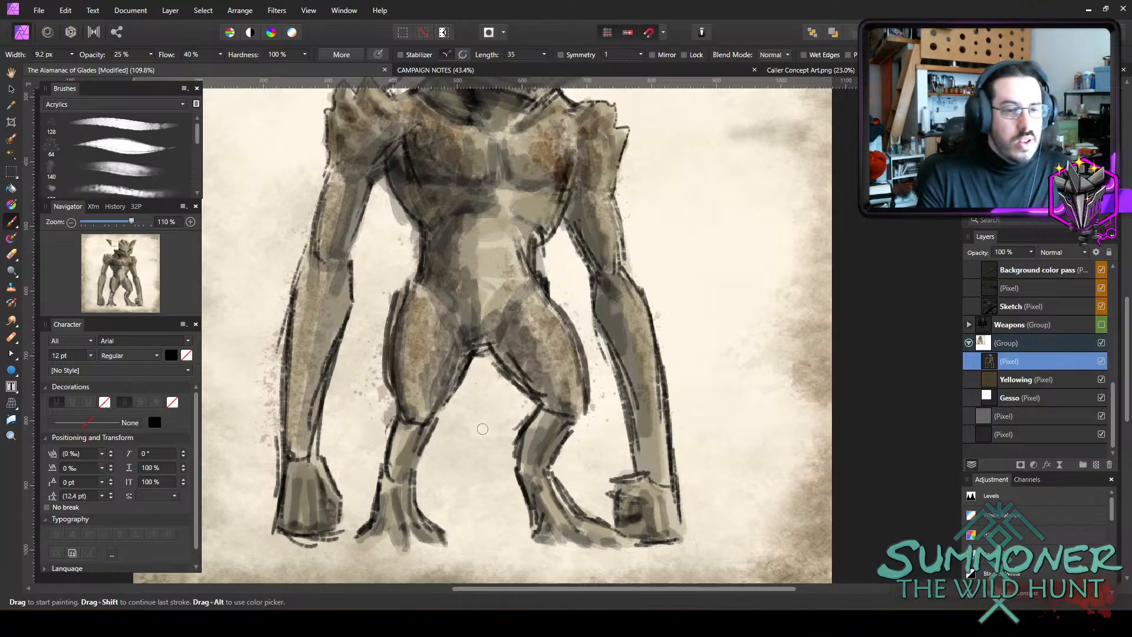
Save the document with the whole shaded character.
scroll(627, 331, "down", 4)
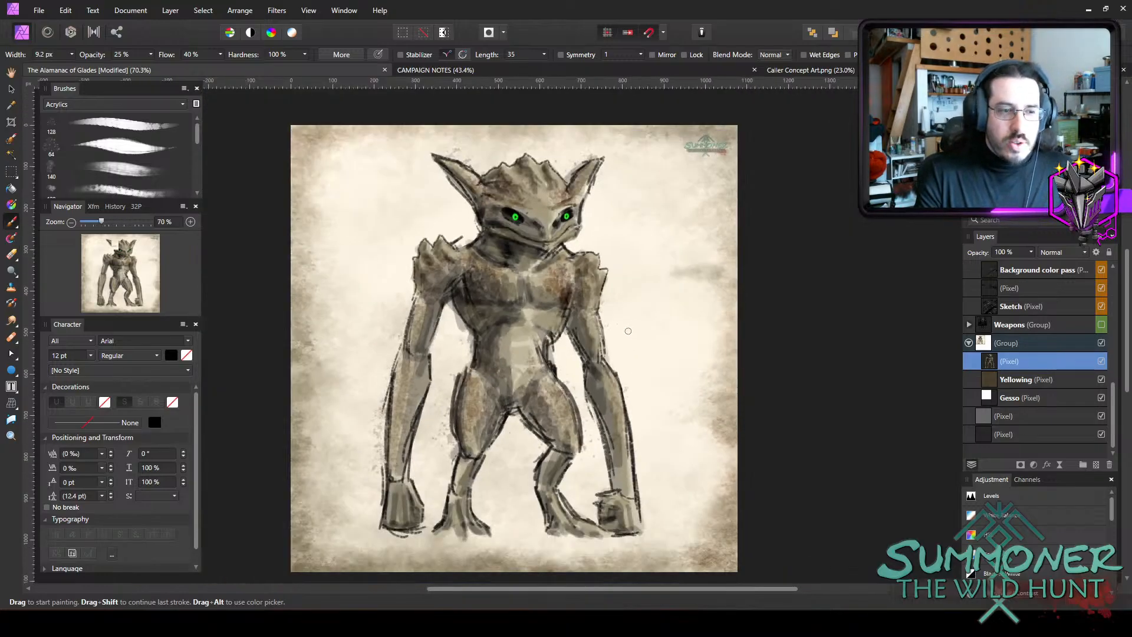
key("ctrl+s")
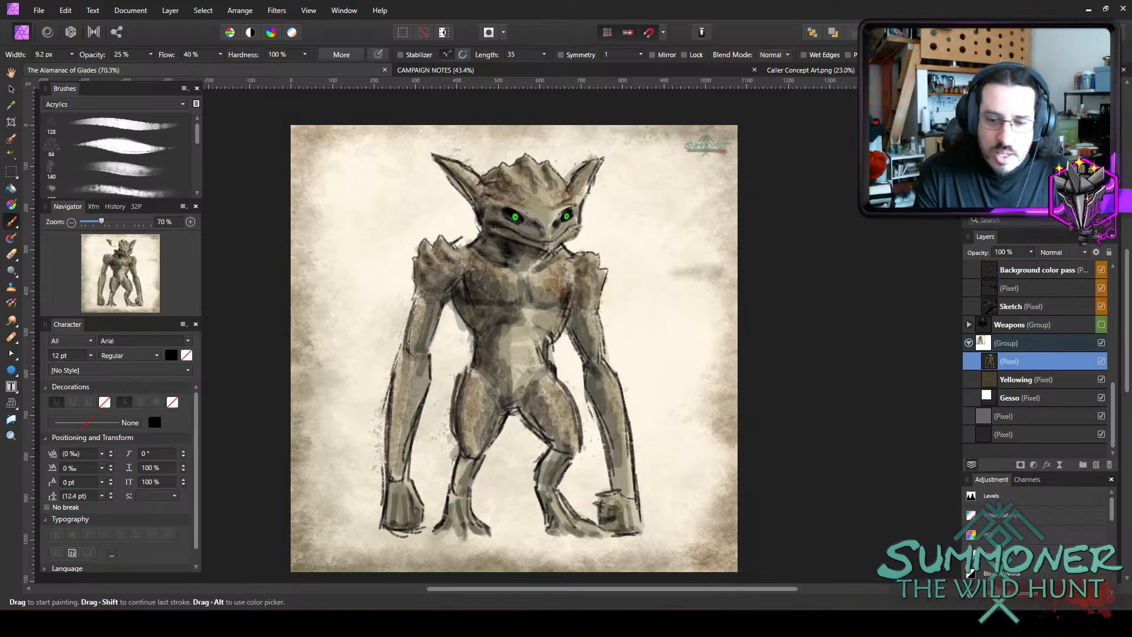
scroll(808, 356, "down", 1)
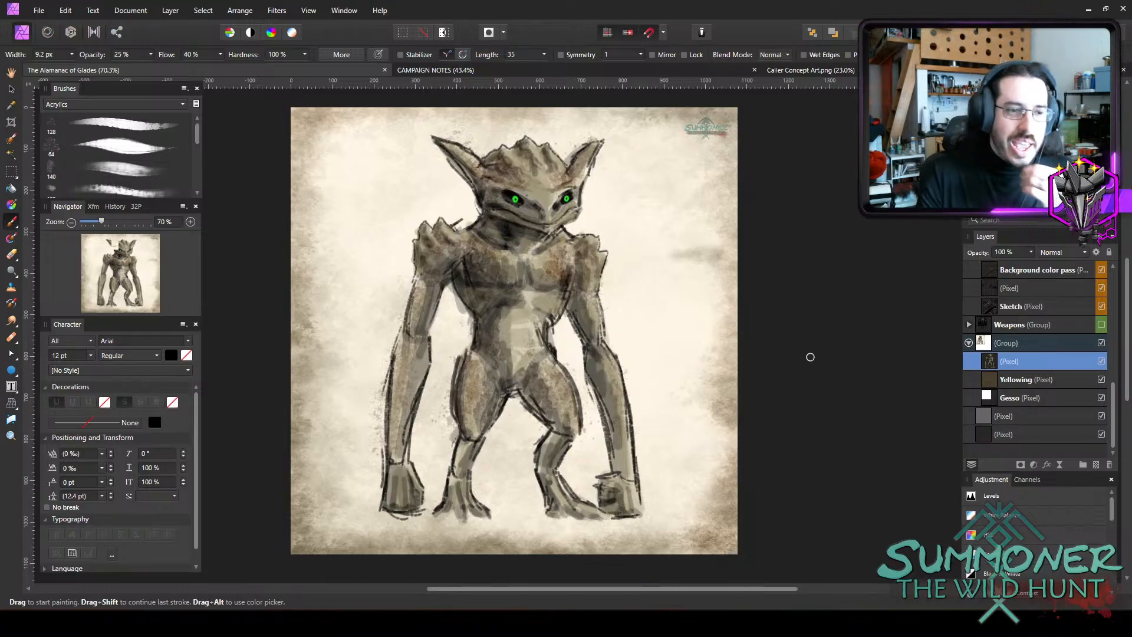
scroll(516, 271, "up", 2)
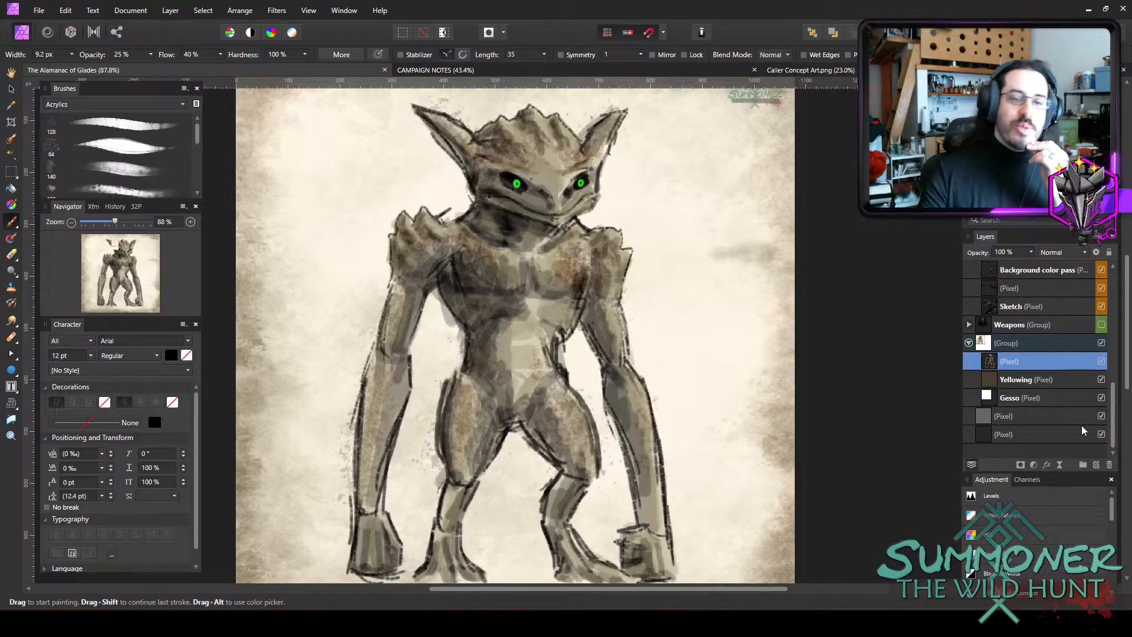
Put the character's painted pixel layer into a new group and name the group Stoutkin.
left_click(1082, 465)
double_click(1026, 360)
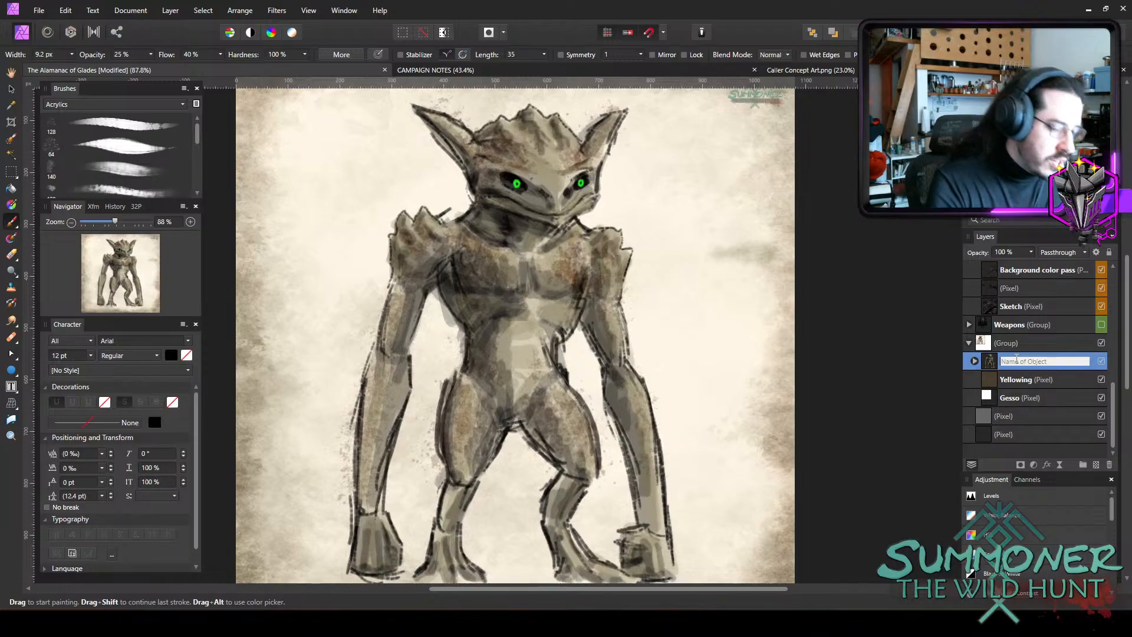
type("Stoutkin")
key("Return")
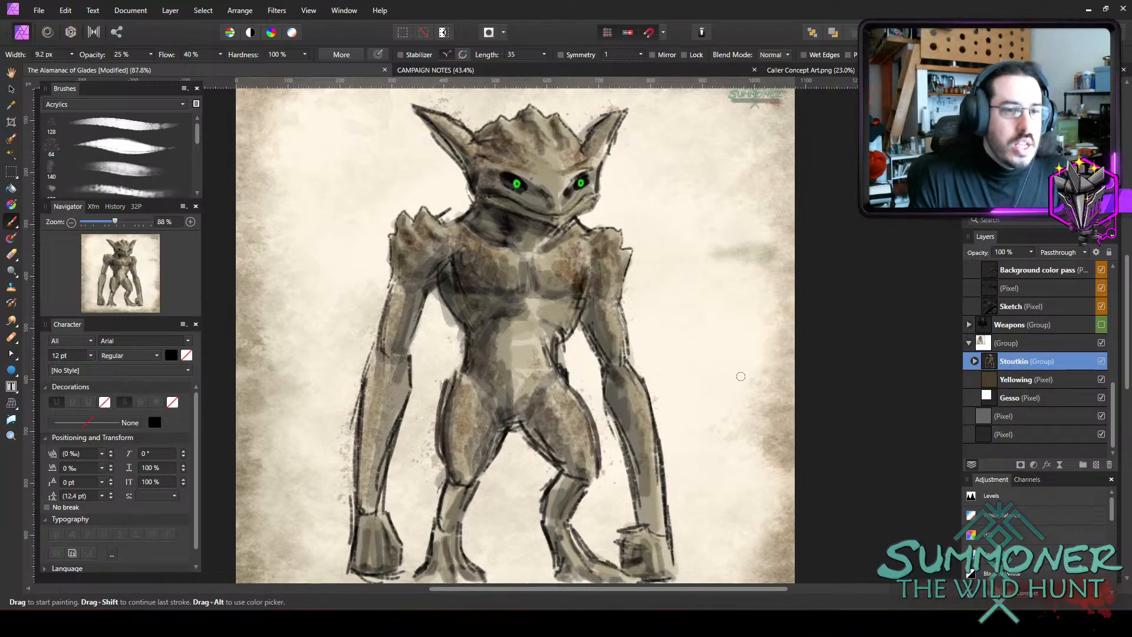
Rename the Stoutkin group as Volcanic Stoutkin.
double_click(1054, 361)
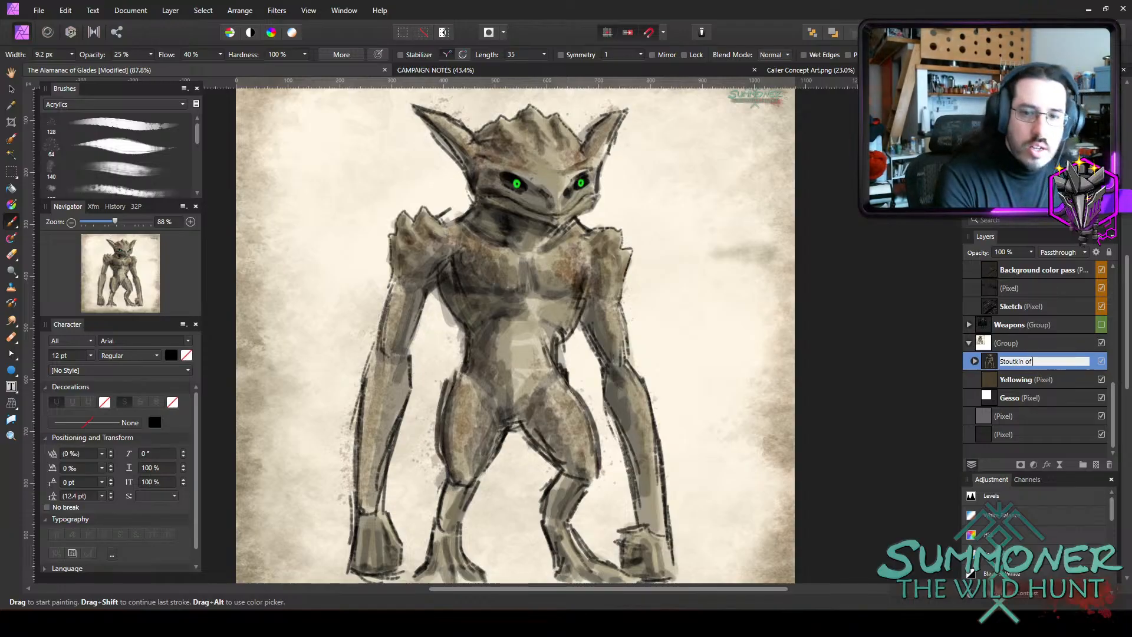
key("Home")
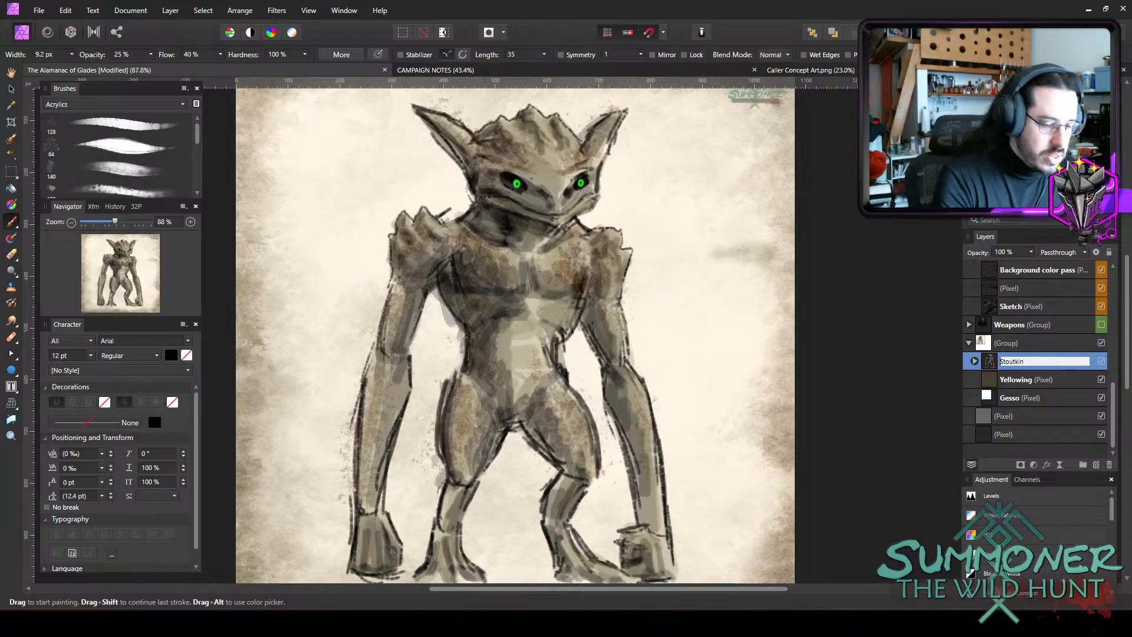
type("Volcanic")
key("Return")
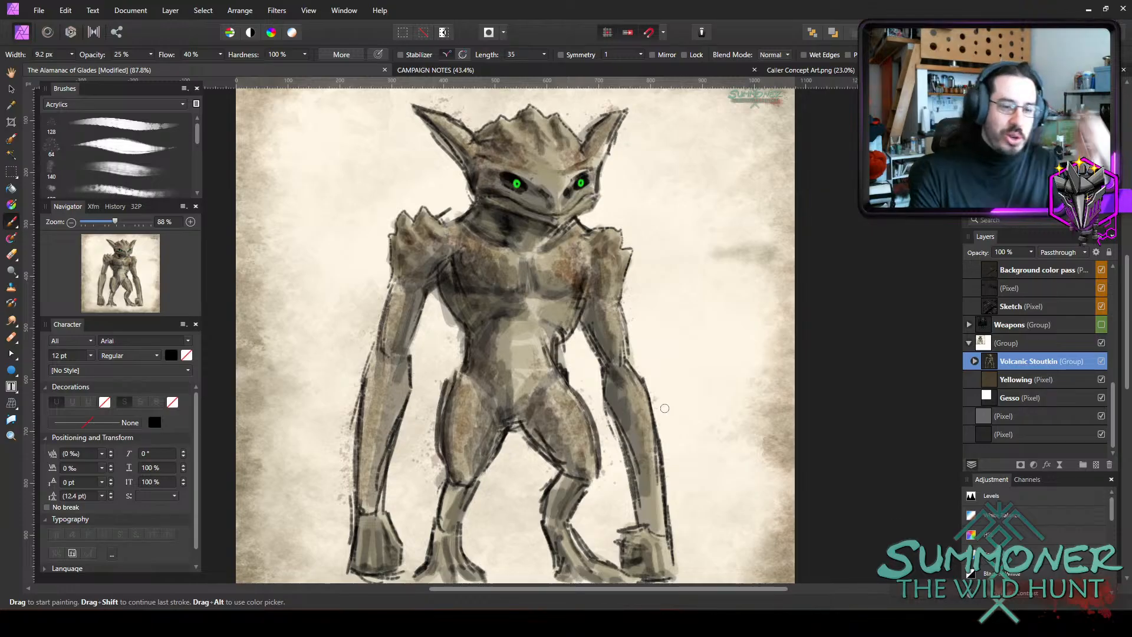
Add an empty pixel layer above the painted character layer inside the Volcanic Stoutkin group.
scroll(643, 430, "down", 1)
scroll(673, 428, "up", 1)
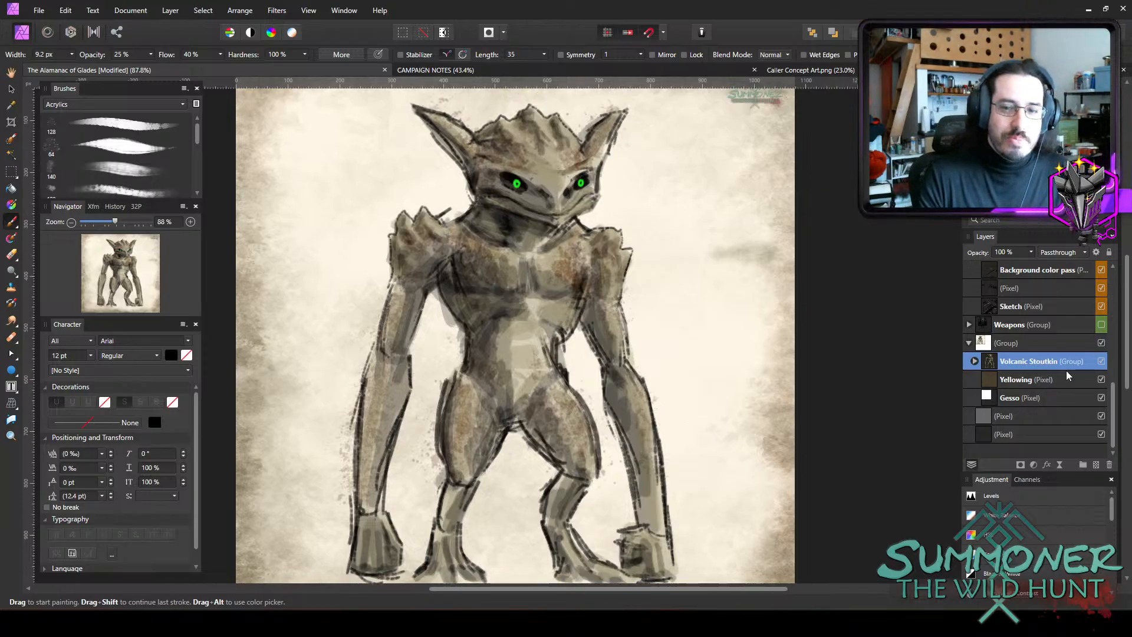
left_click(974, 362)
left_click(1030, 383)
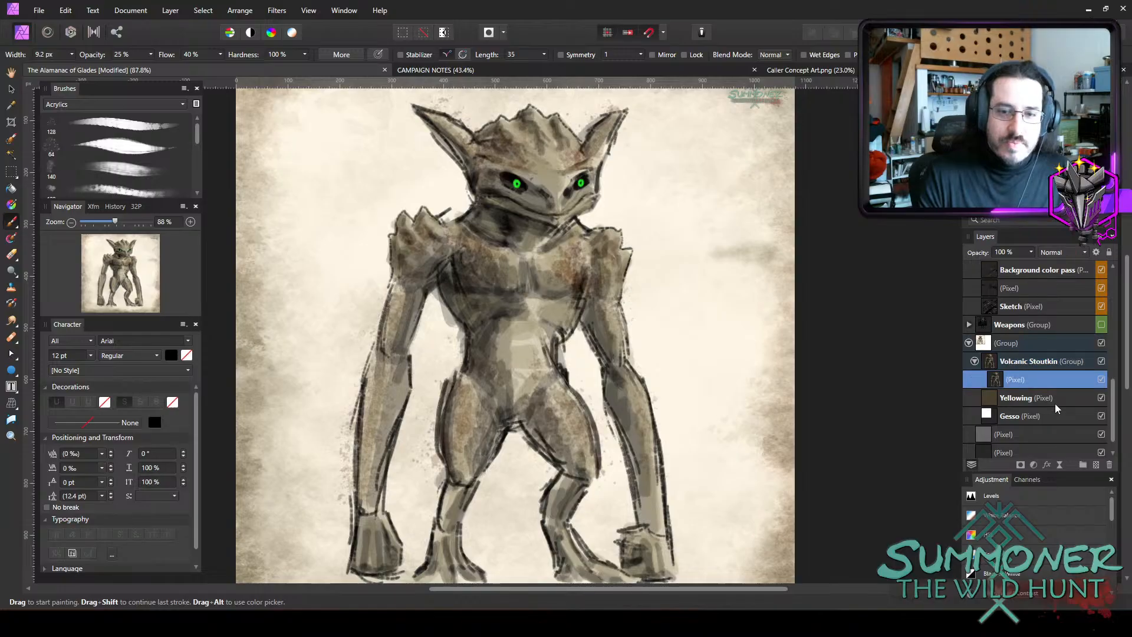
left_click(1095, 463)
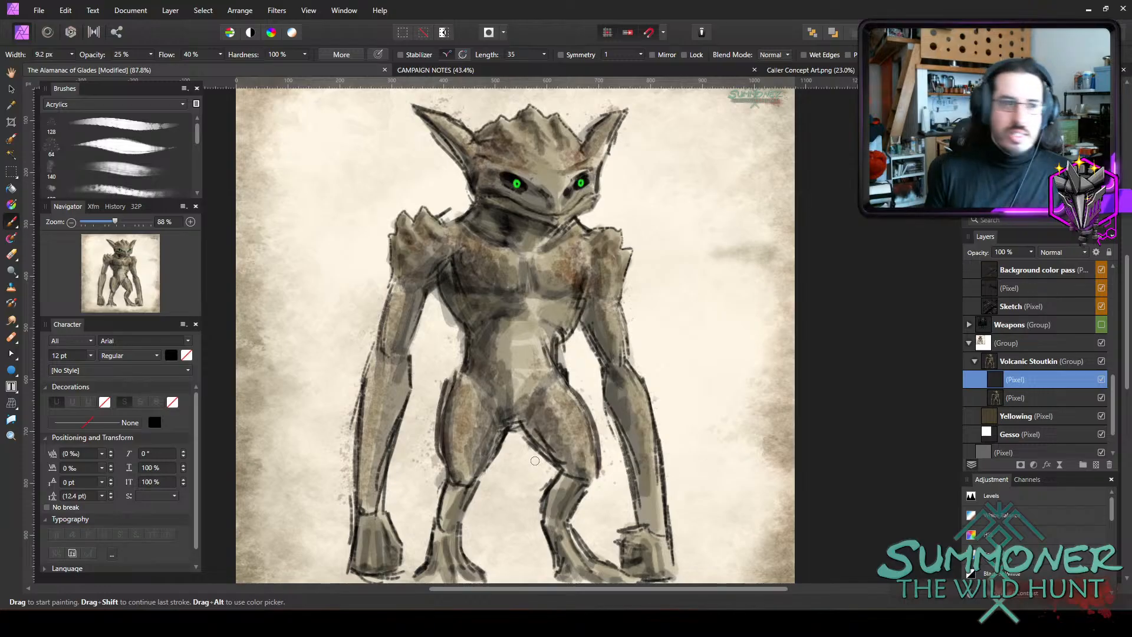
Paint a dark translucent sash across the creature's waist with a brush widened to about 28 px.
key("bracketright")
key("bracketright")
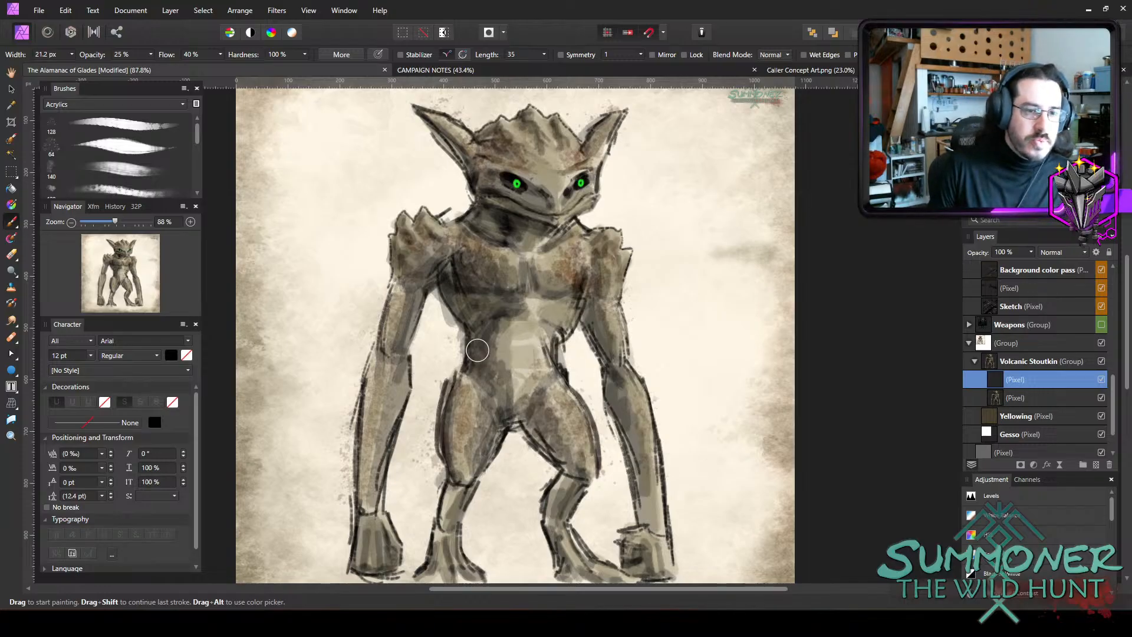
left_click_drag(544, 349, 472, 352)
key("bracketright")
key("bracketright")
mouse_move(550, 354)
left_mouse_down()
mouse_move(459, 357)
mouse_move(561, 348)
mouse_move(471, 358)
left_mouse_up()
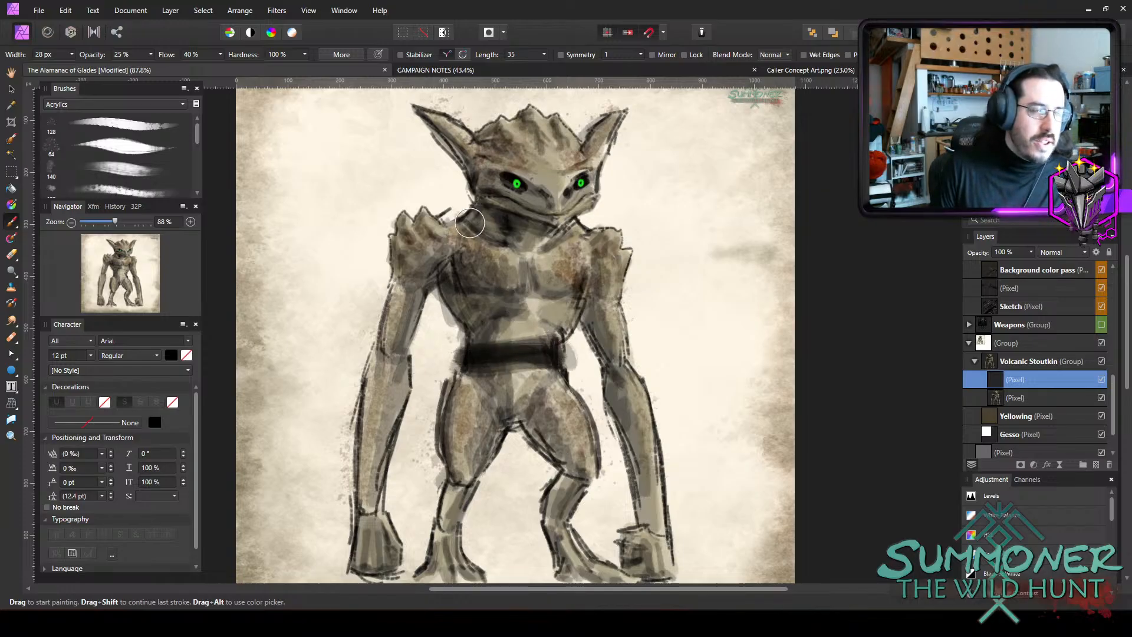
Block in the open vest with soft dark strokes down both sides of the torso and over the shoulders, reducing the brush size.
mouse_move(489, 284)
left_mouse_down()
mouse_move(474, 242)
mouse_move(487, 315)
mouse_move(470, 232)
mouse_move(471, 349)
mouse_move(464, 228)
mouse_move(439, 298)
mouse_move(435, 341)
mouse_move(463, 343)
left_mouse_up()
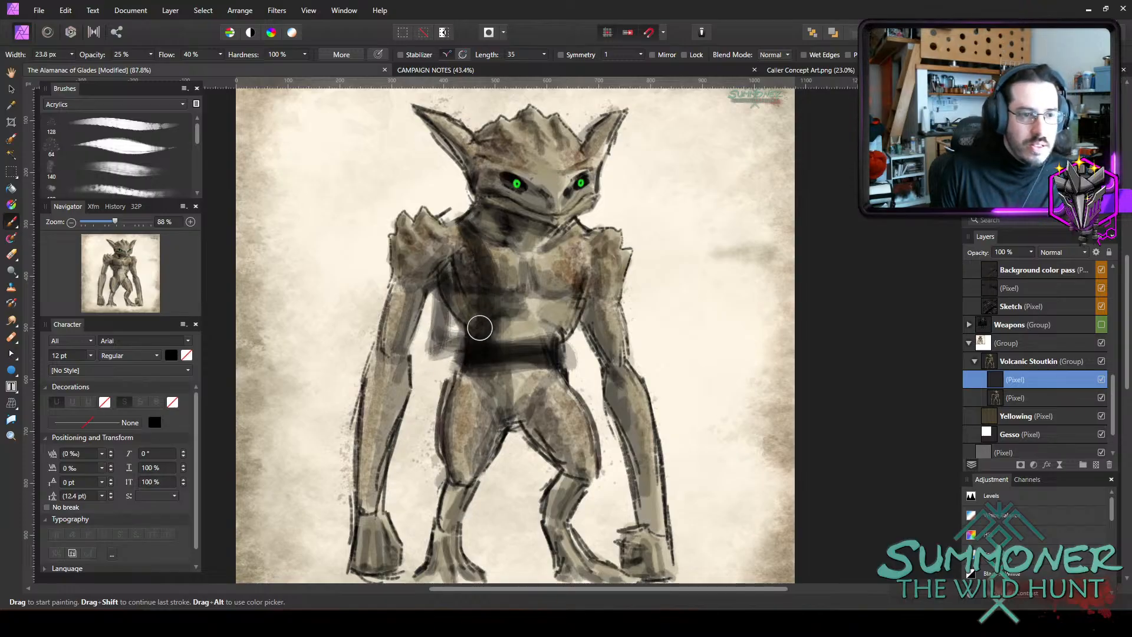
key("bracketleft")
key("bracketleft")
mouse_move(602, 256)
left_mouse_down()
mouse_move(570, 276)
mouse_move(575, 338)
mouse_move(590, 227)
mouse_move(585, 345)
mouse_move(594, 223)
mouse_move(567, 346)
mouse_move(581, 230)
mouse_move(566, 228)
mouse_move(577, 260)
left_mouse_up()
Sketch thin crossed lacing over the chest between the vest panels with a brush of about 6 to 9 px.
key("bracketleft")
mouse_move(468, 233)
left_mouse_down()
mouse_move(454, 215)
mouse_move(491, 241)
mouse_move(475, 230)
left_mouse_up()
key("bracketleft")
key("bracketleft")
key("bracketleft")
key("bracketleft")
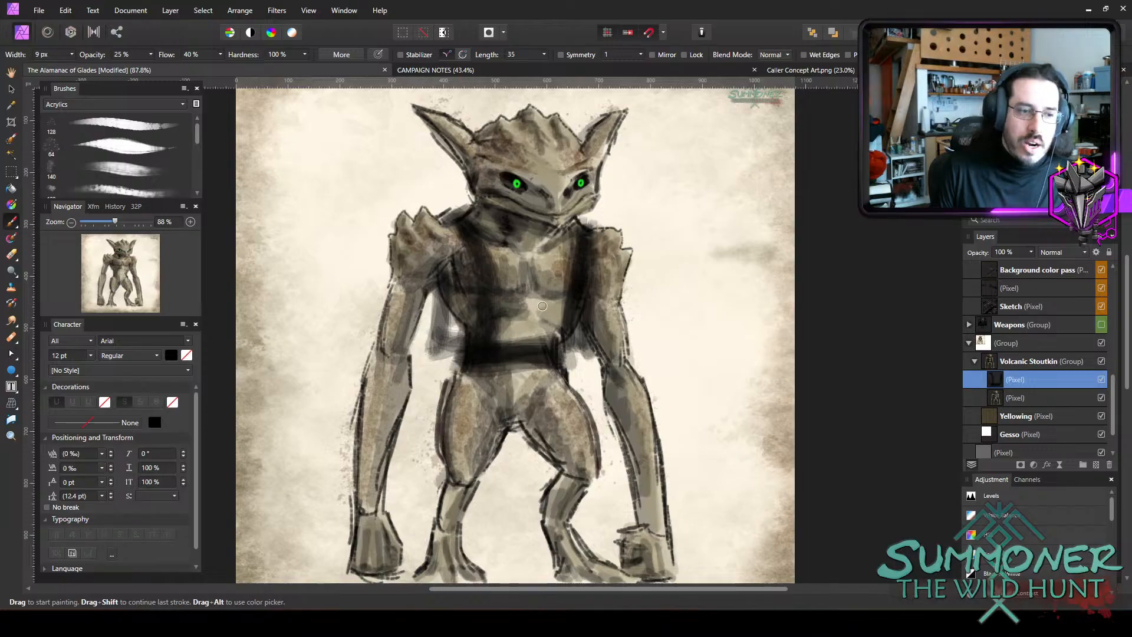
mouse_move(546, 264)
left_mouse_down()
mouse_move(487, 232)
mouse_move(559, 257)
mouse_move(529, 261)
mouse_move(489, 247)
mouse_move(567, 247)
mouse_move(488, 277)
mouse_move(556, 253)
mouse_move(548, 298)
mouse_move(478, 264)
mouse_move(566, 284)
mouse_move(506, 305)
left_mouse_up()
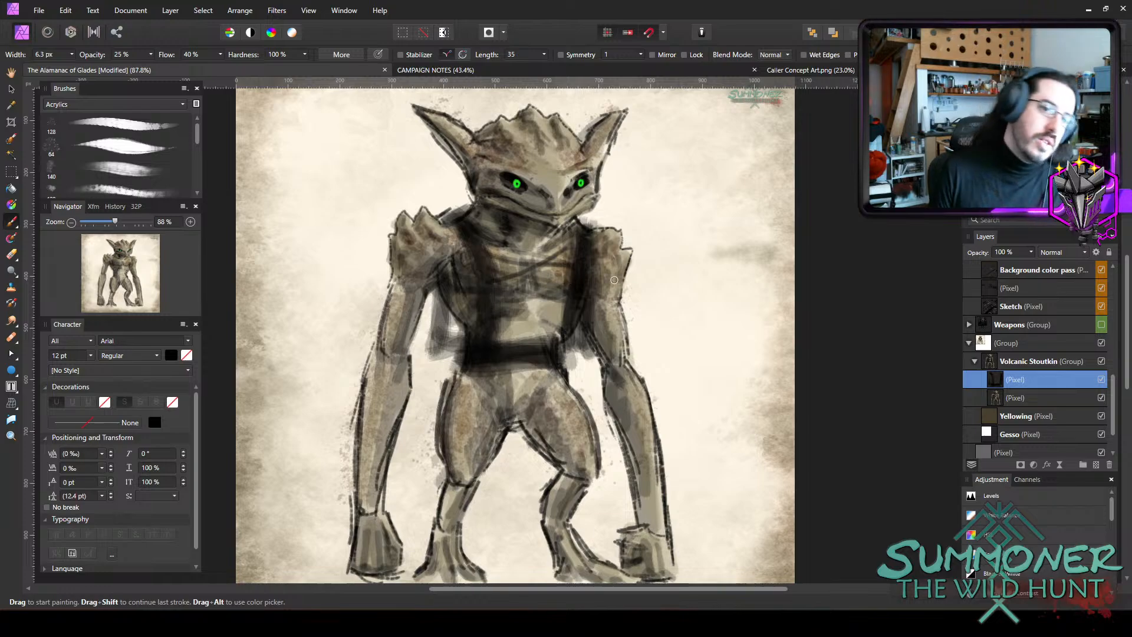
Set the brush to 100% opacity and about 9 px, and paint solid black strokes down the vest beside the creature's right shoulder.
key("bracketright")
key("bracketright")
key("bracketright")
key("4")
key("5")
key("bracketleft")
key("0")
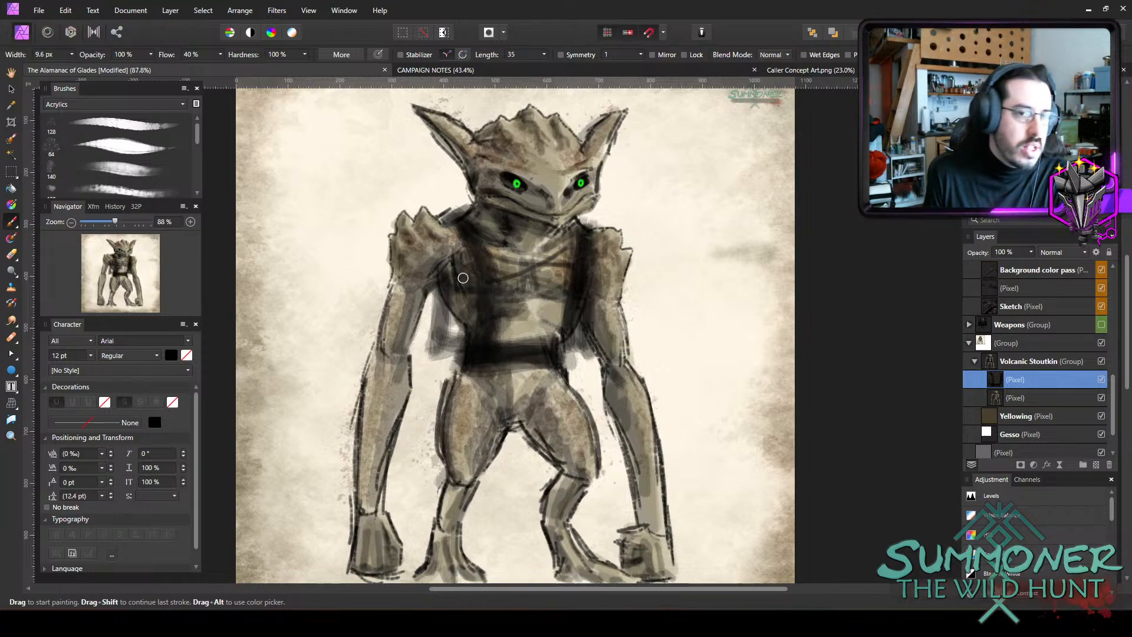
mouse_move(457, 233)
left_mouse_down()
mouse_move(464, 292)
mouse_move(449, 223)
left_mouse_up()
key("bracketright")
left_click_drag(449, 223, 457, 261)
Lower the brush opacity to 65% and define the vest's outer edge and shoulder on the creature's right side.
key("6")
key("5")
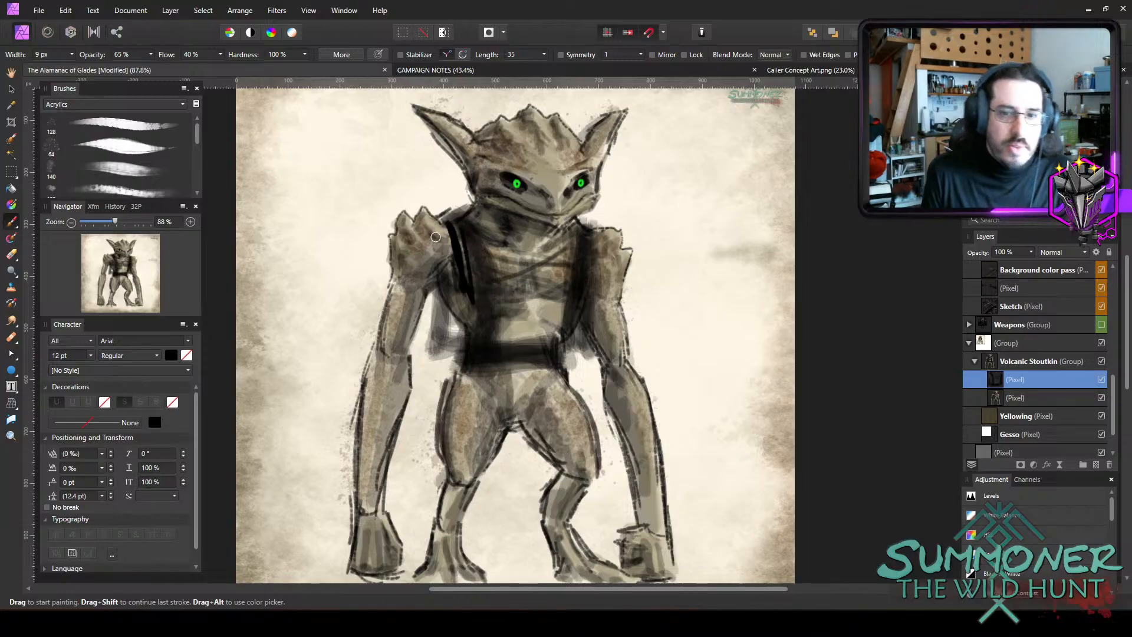
mouse_move(445, 218)
left_mouse_down()
mouse_move(454, 248)
mouse_move(442, 327)
mouse_move(459, 260)
mouse_move(450, 352)
left_mouse_up()
mouse_move(452, 297)
left_mouse_down()
mouse_move(447, 355)
mouse_move(437, 360)
left_mouse_up()
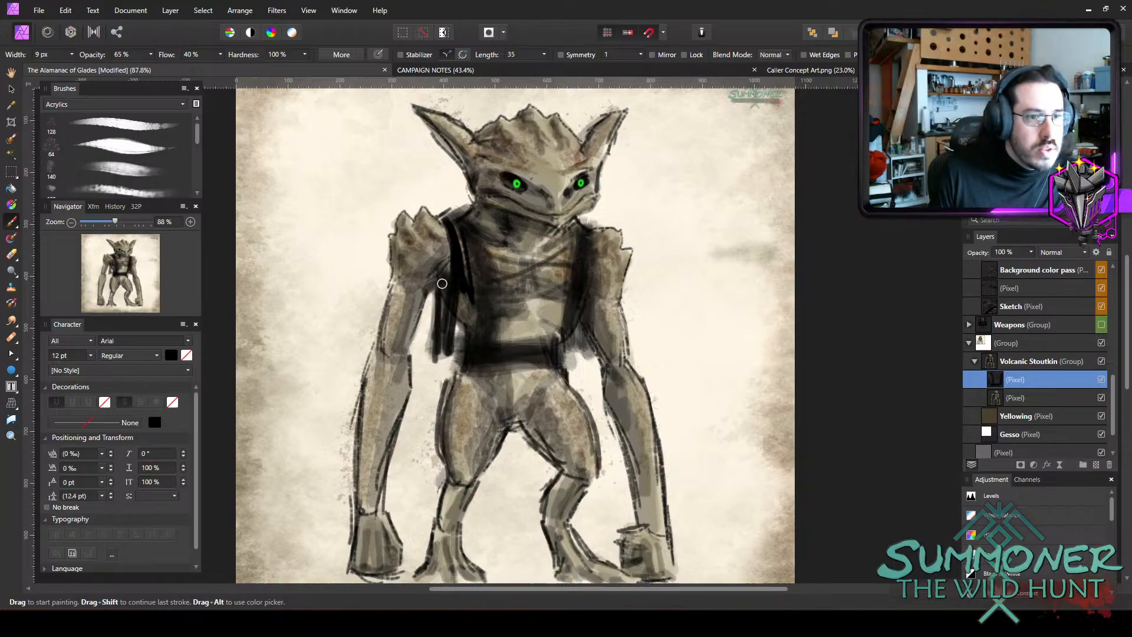
left_click_drag(450, 219, 465, 209)
Paint the vest's front panel on the creature's left side in black, from the shoulder down to the hem.
mouse_move(576, 219)
left_mouse_down()
mouse_move(590, 229)
mouse_move(590, 283)
left_mouse_up()
left_click_drag(597, 229, 592, 304)
left_click_drag(590, 228, 592, 332)
mouse_move(591, 271)
left_mouse_down()
mouse_move(596, 367)
mouse_move(590, 339)
mouse_move(582, 362)
mouse_move(567, 358)
mouse_move(571, 310)
mouse_move(566, 354)
mouse_move(569, 230)
mouse_move(567, 247)
mouse_move(584, 237)
mouse_move(572, 269)
left_mouse_up()
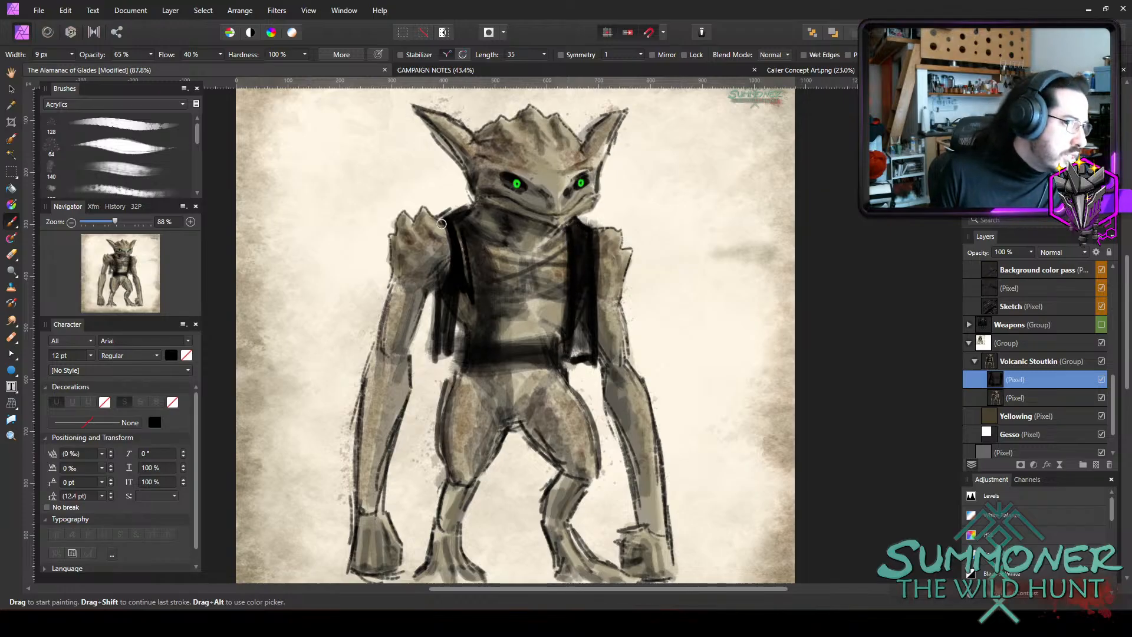
Define the remaining inner vest edge and fill both front panels solid black, widening the brush to about 18 px.
mouse_move(441, 223)
left_mouse_down()
mouse_move(466, 234)
mouse_move(471, 211)
mouse_move(491, 263)
mouse_move(493, 343)
mouse_move(444, 358)
mouse_move(448, 341)
left_mouse_up()
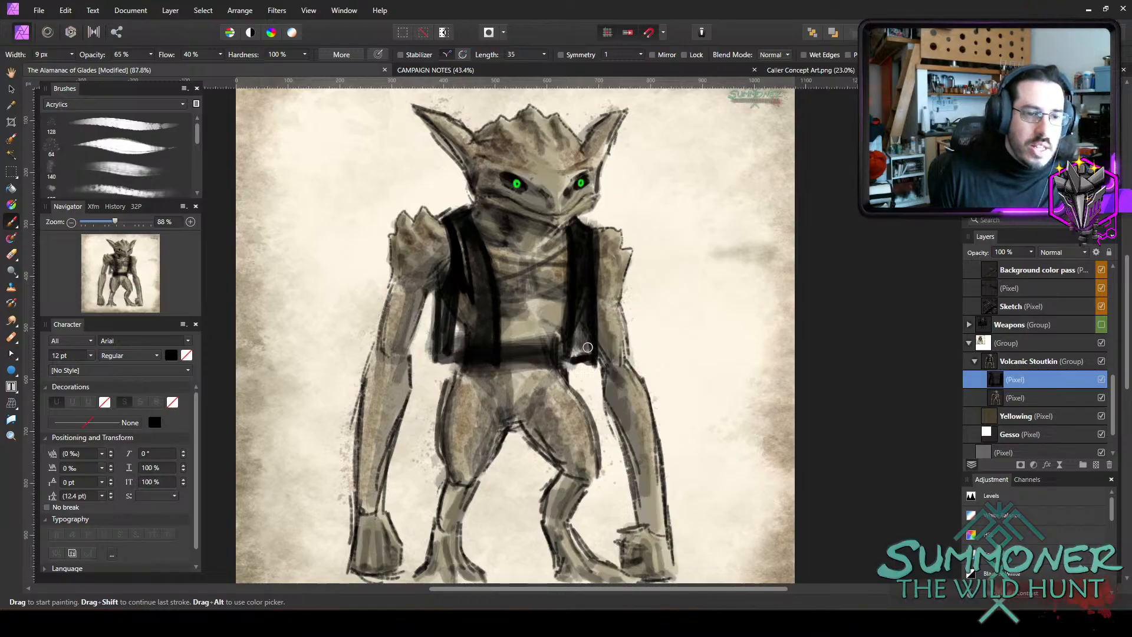
left_click_drag(570, 353, 586, 288)
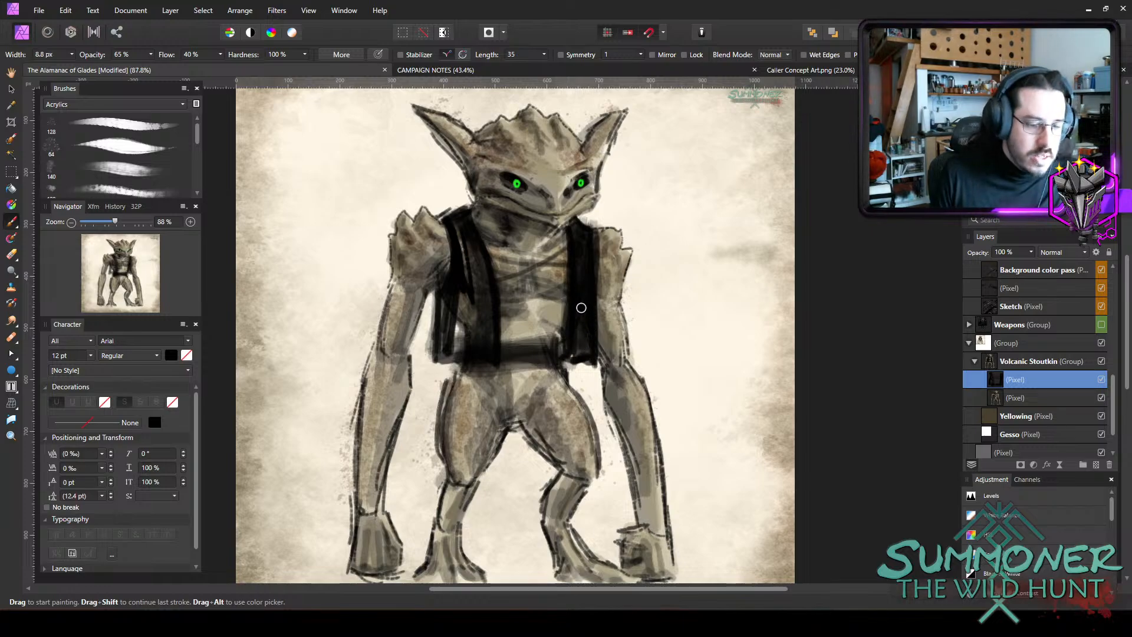
key("bracketright")
key("bracketright")
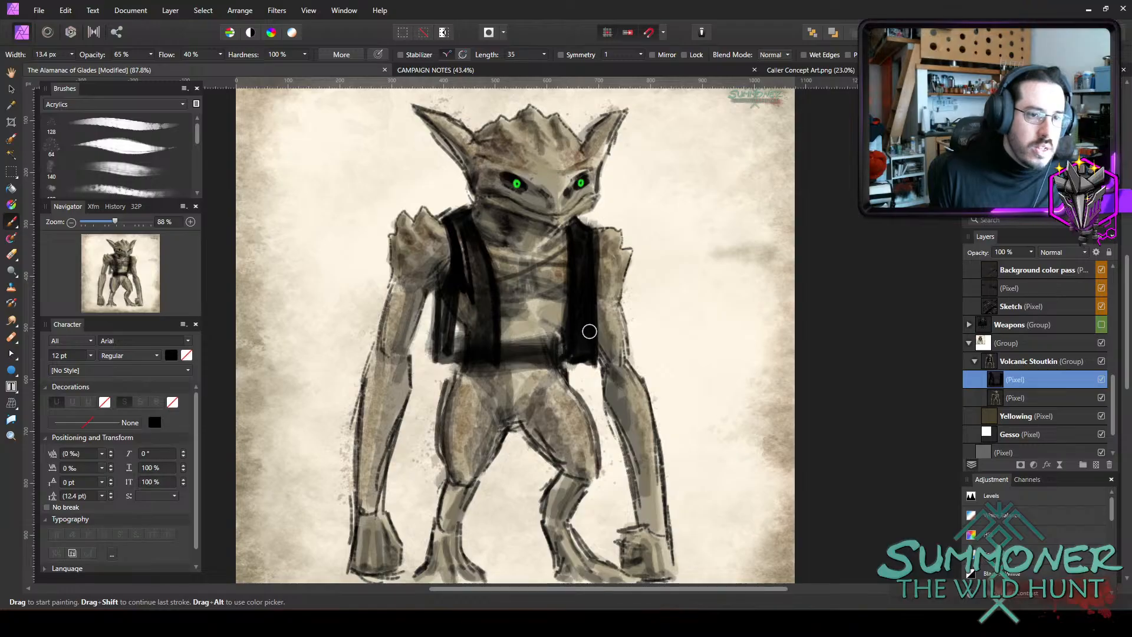
key("bracketright")
key("bracketright")
mouse_move(466, 246)
left_mouse_down()
mouse_move(463, 232)
mouse_move(469, 266)
mouse_move(470, 246)
mouse_move(479, 260)
mouse_move(449, 308)
mouse_move(448, 290)
mouse_move(470, 281)
mouse_move(459, 313)
left_mouse_up()
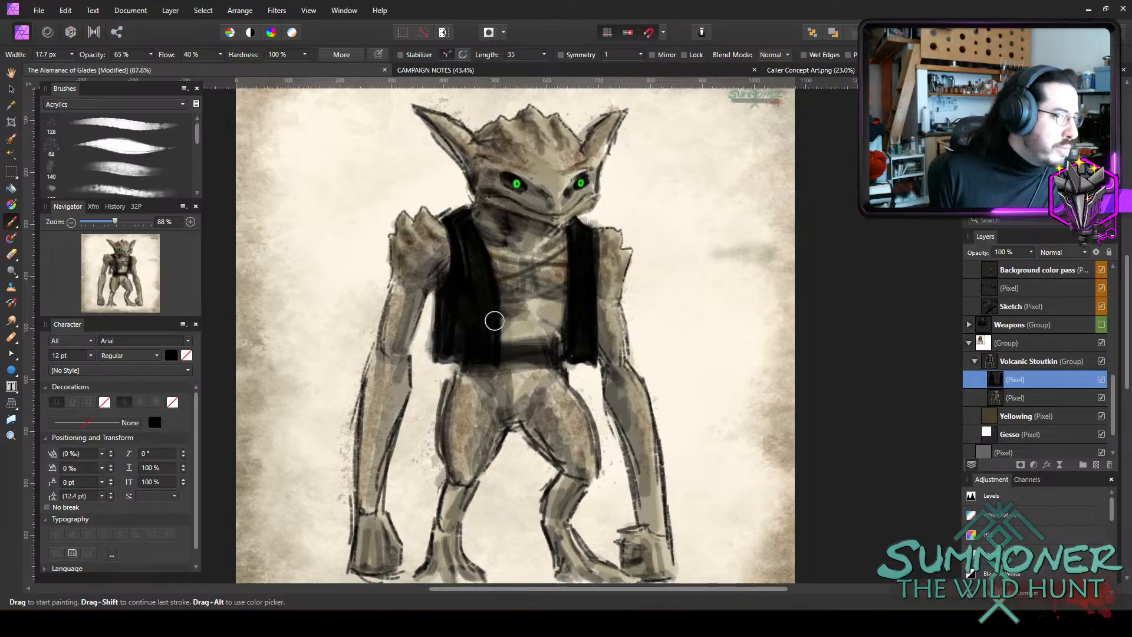
Erase the sketched lacing from the bare chest between the vest panels.
key("bracketleft")
key("bracketleft")
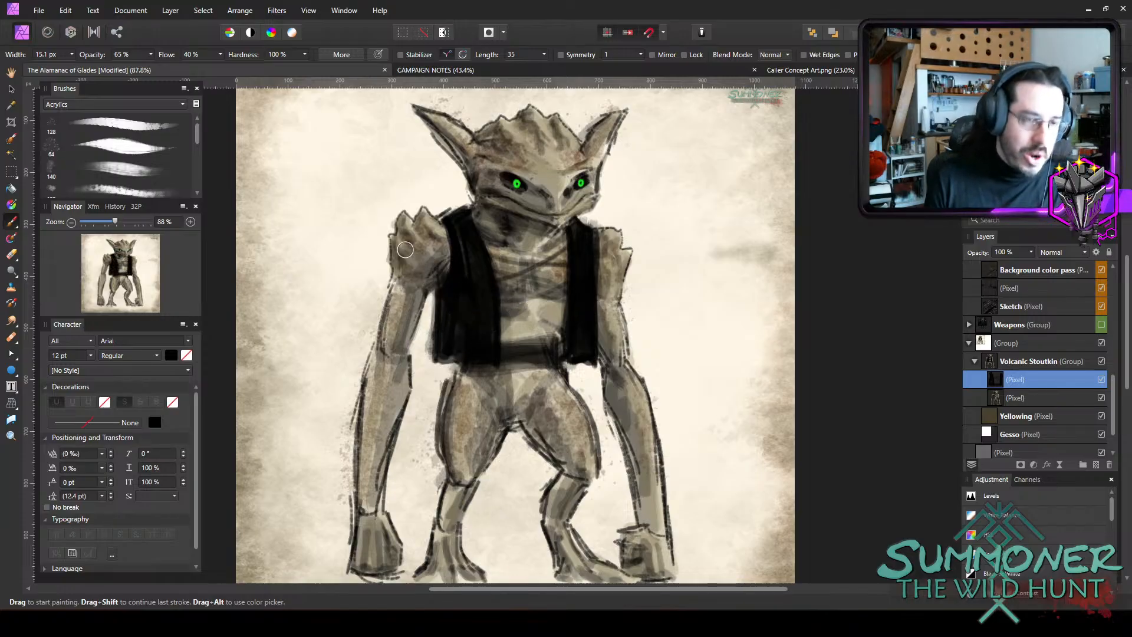
key("bracketleft")
key("bracketleft")
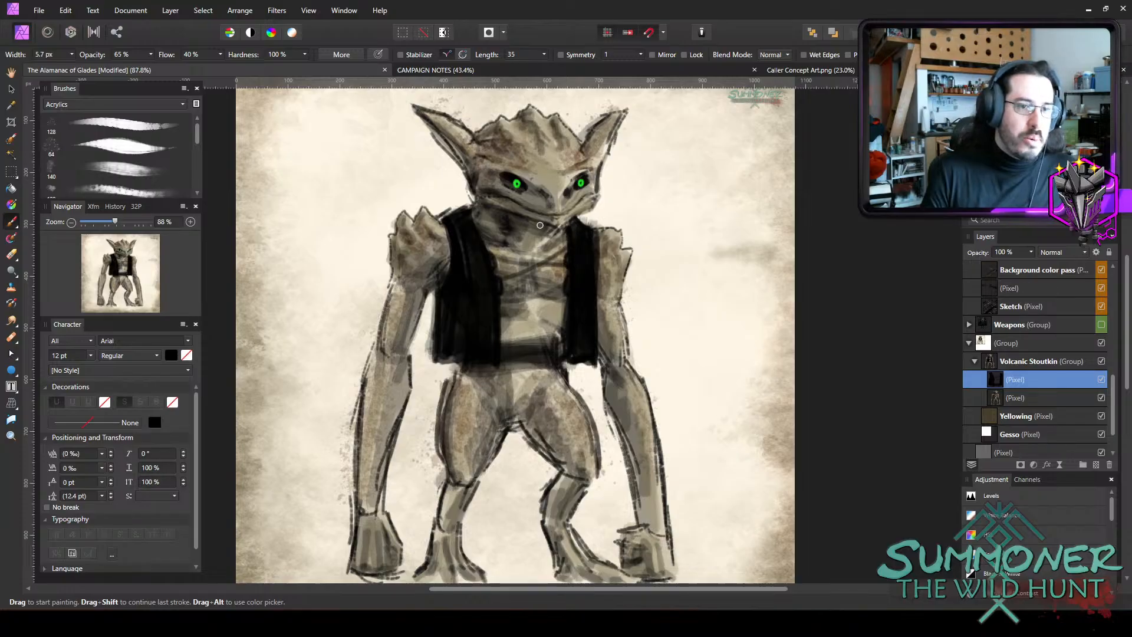
key("e")
mouse_move(524, 253)
left_mouse_down()
mouse_move(511, 241)
mouse_move(520, 275)
mouse_move(541, 273)
mouse_move(548, 234)
mouse_move(533, 297)
mouse_move(519, 272)
mouse_move(541, 242)
left_mouse_up()
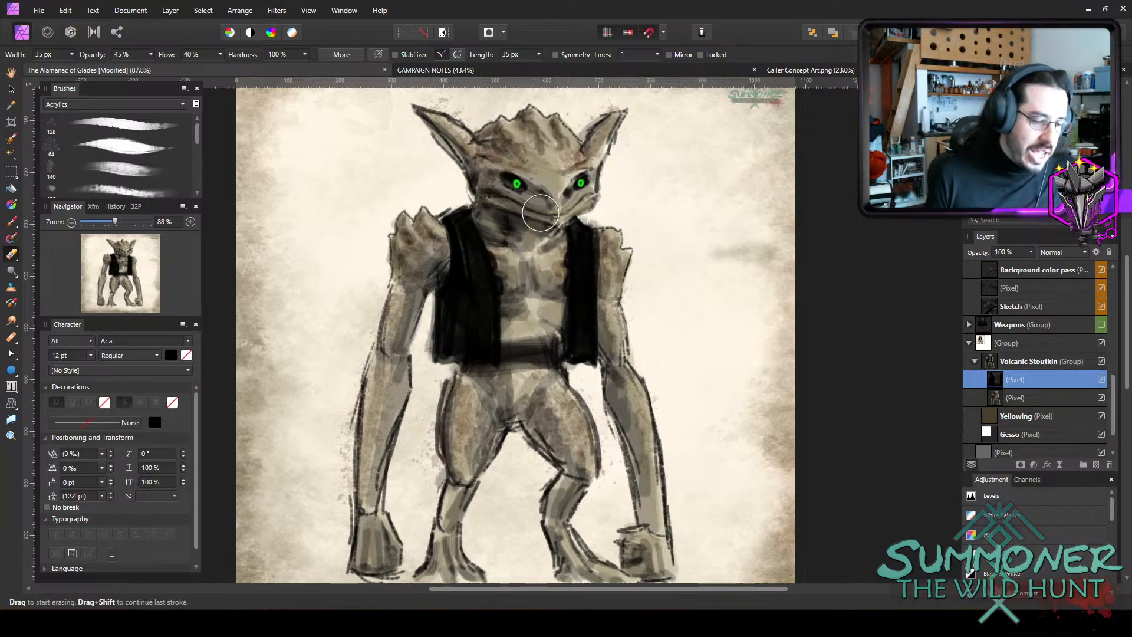
Paint crossed lacing with a hanging cord between the vest panels using a brush of about 4 px.
key("b")
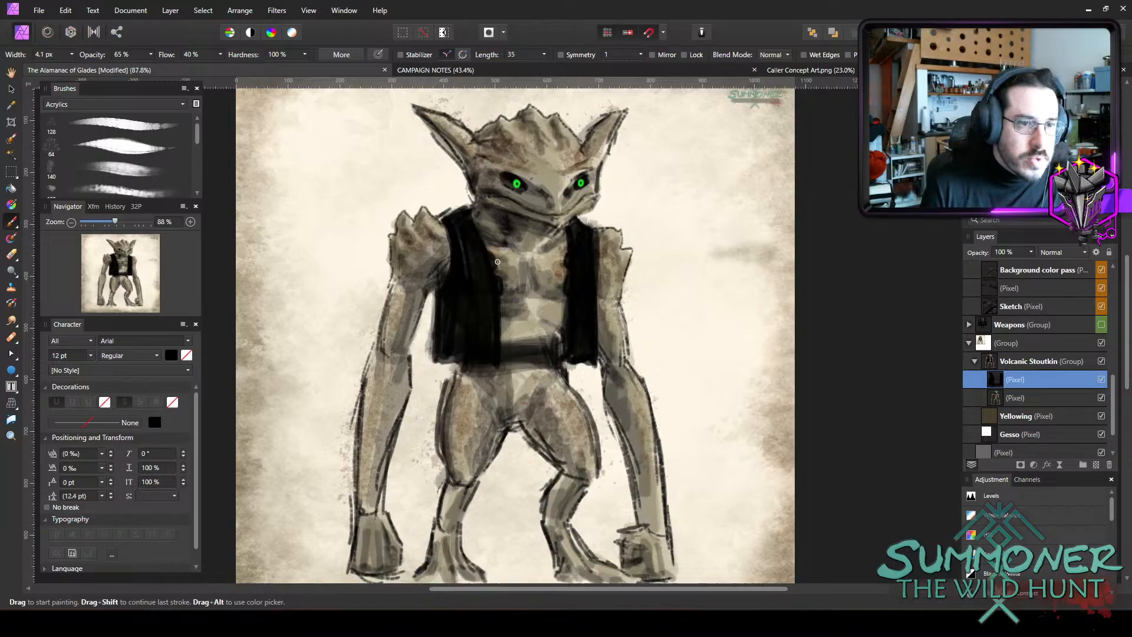
left_click_drag(494, 260, 563, 289)
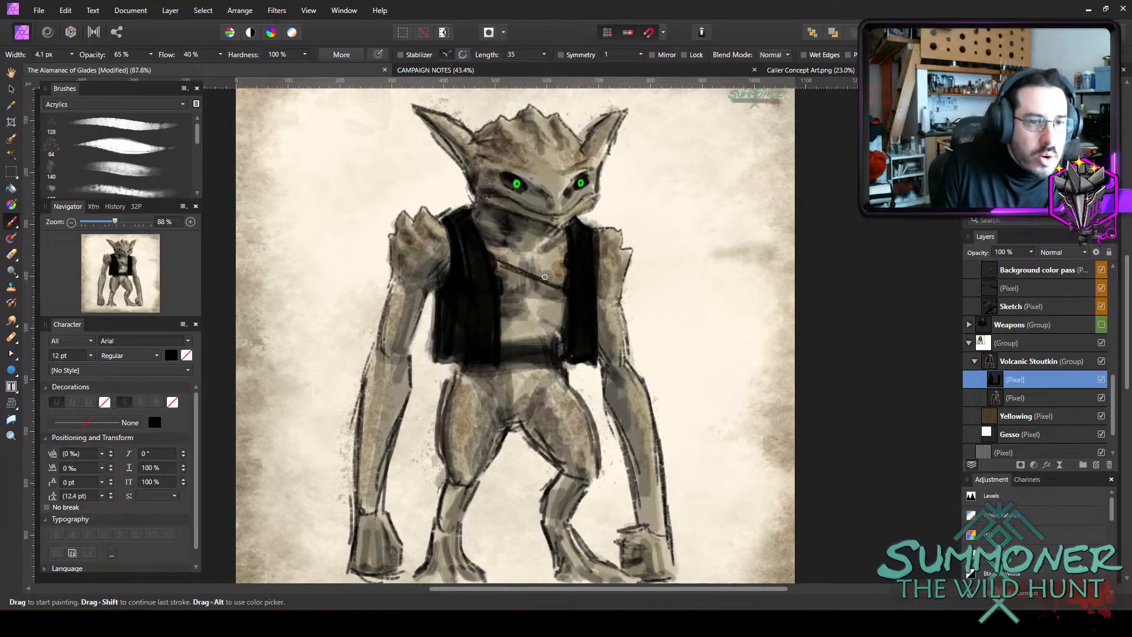
left_click_drag(535, 279, 563, 259)
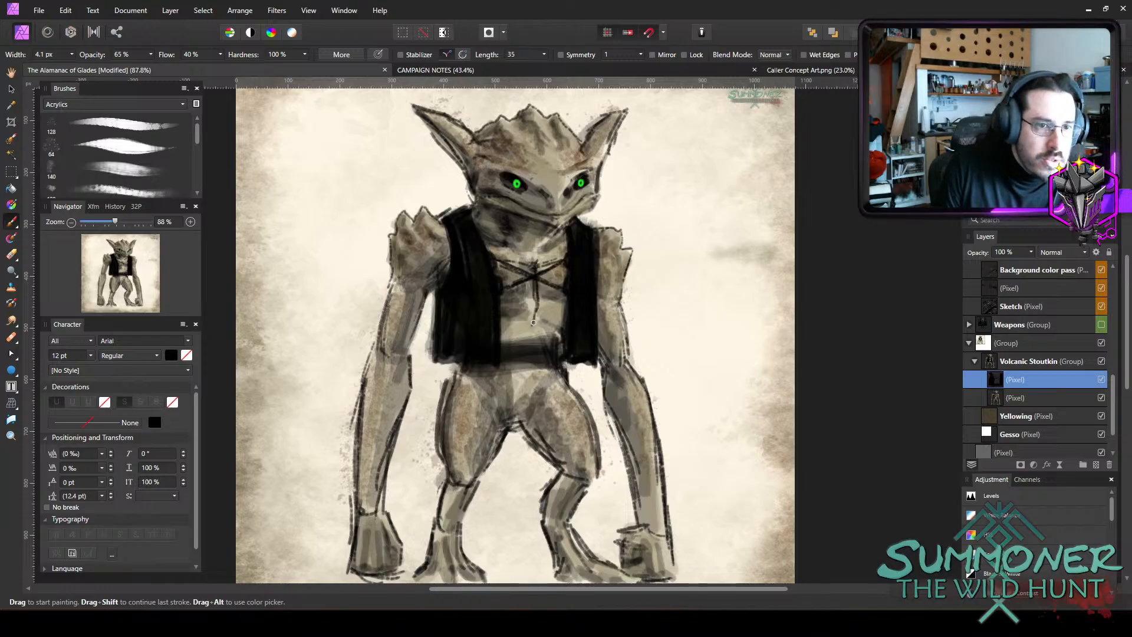
mouse_move(535, 286)
left_mouse_down()
mouse_move(635, 305)
mouse_move(614, 334)
mouse_move(554, 365)
mouse_move(518, 355)
mouse_move(495, 329)
mouse_move(555, 351)
mouse_move(482, 334)
mouse_move(547, 337)
mouse_move(499, 361)
mouse_move(552, 357)
left_mouse_up()
Darken the waist sash to near-solid black with a brush of about 9.5 px.
key("]")
key("]")
key("]")
key("]")
key("]")
mouse_move(500, 361)
left_mouse_down()
mouse_move(556, 359)
mouse_move(522, 367)
left_mouse_up()
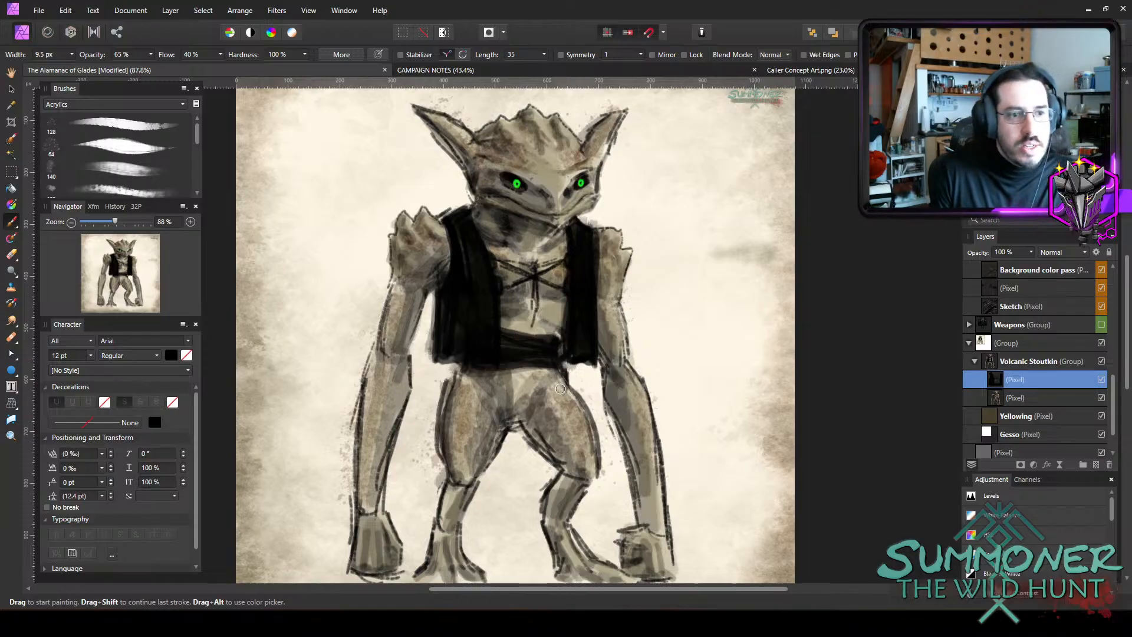
Outline baggy knee-length trousers around both thighs and paint dark bands below the knees.
scroll(573, 248, "down", 2)
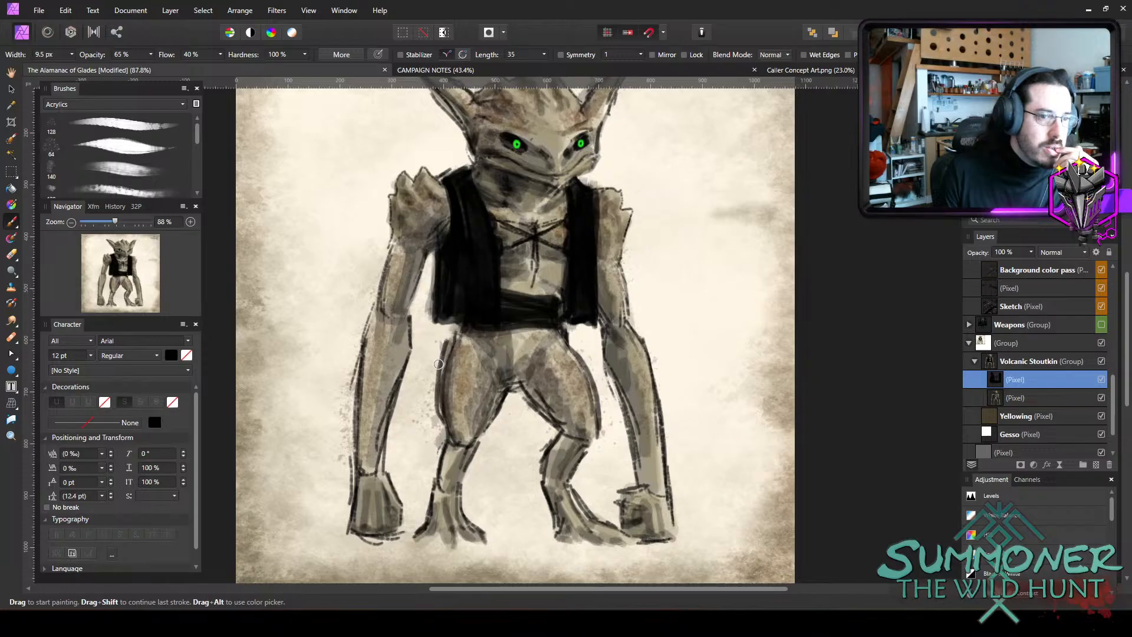
mouse_move(438, 364)
left_mouse_down()
mouse_move(452, 331)
mouse_move(425, 380)
mouse_move(449, 438)
mouse_move(499, 417)
mouse_move(501, 405)
mouse_move(538, 413)
mouse_move(560, 436)
mouse_move(565, 417)
left_mouse_up()
mouse_move(565, 329)
left_mouse_down()
mouse_move(610, 402)
mouse_move(597, 432)
mouse_move(550, 432)
mouse_move(589, 430)
mouse_move(553, 452)
mouse_move(566, 440)
mouse_move(575, 455)
mouse_move(548, 447)
left_mouse_up()
mouse_move(465, 448)
left_mouse_down()
mouse_move(444, 453)
mouse_move(472, 461)
mouse_move(479, 431)
mouse_move(465, 441)
left_mouse_up()
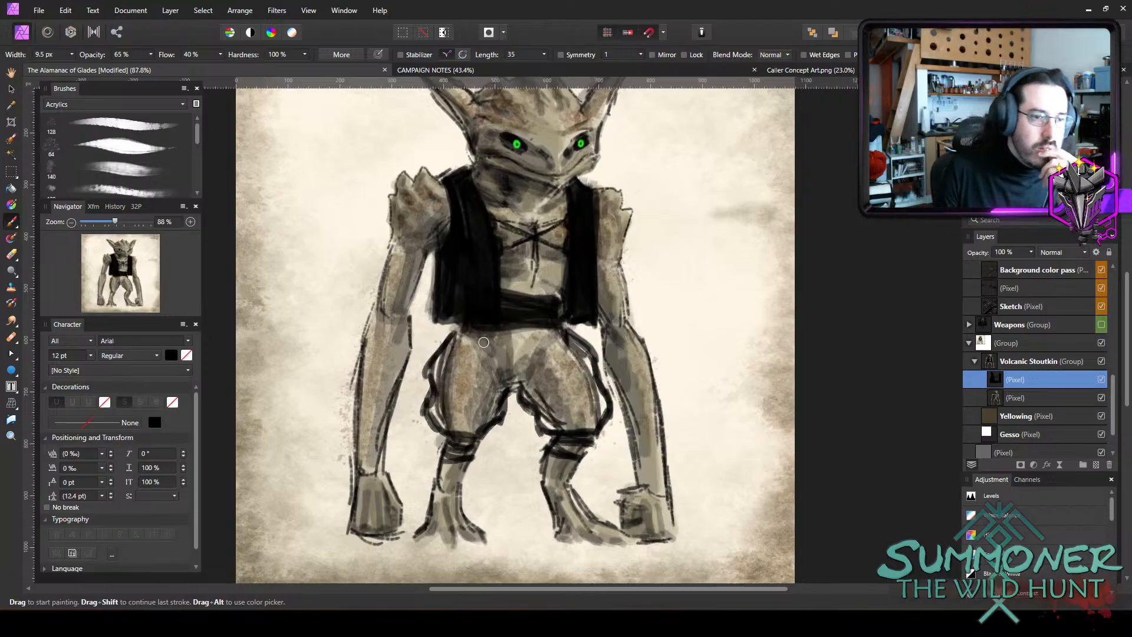
Outline a long rectangular loincloth hanging from the sash between the legs and darken the sash's lower edge.
mouse_move(486, 364)
left_mouse_down()
mouse_move(492, 339)
mouse_move(497, 407)
mouse_move(490, 376)
mouse_move(483, 424)
left_mouse_up()
mouse_move(544, 343)
left_mouse_down()
mouse_move(552, 465)
mouse_move(484, 469)
mouse_move(542, 470)
left_mouse_up()
mouse_move(485, 334)
left_mouse_down()
mouse_move(558, 327)
mouse_move(551, 342)
mouse_move(568, 320)
mouse_move(517, 334)
mouse_move(543, 333)
mouse_move(466, 334)
left_mouse_up()
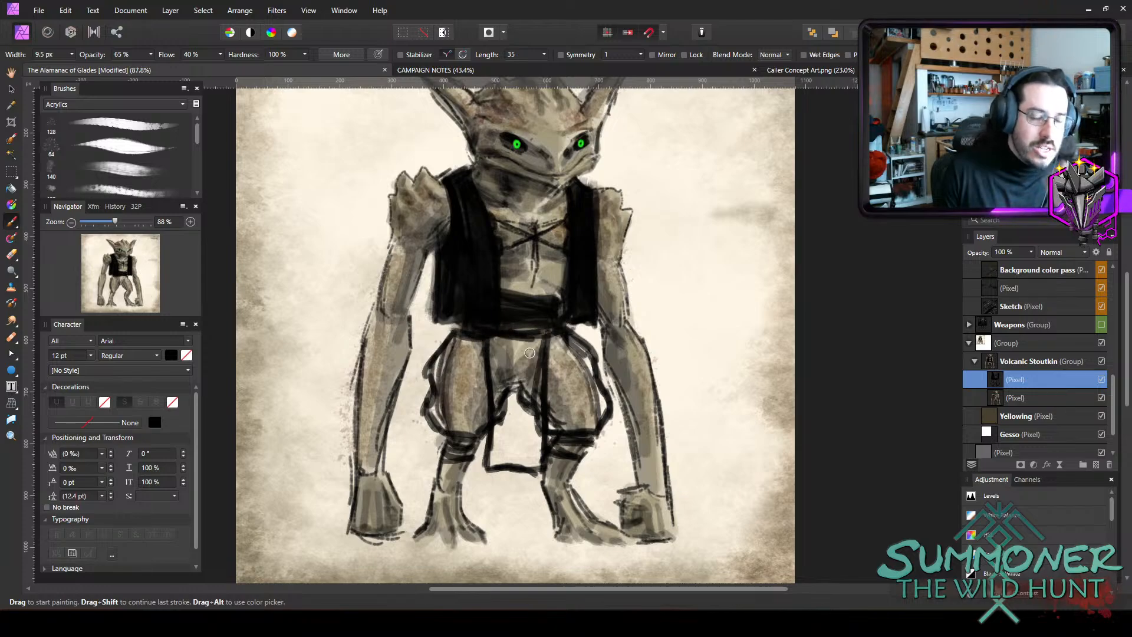
Fill the loincloth black and shade the trousers dark with a brush of about 19 px, and save the document.
key("bracketright")
key("bracketright")
key("bracketright")
key("bracketright")
mouse_move(452, 393)
left_mouse_down()
mouse_move(462, 354)
mouse_move(464, 370)
mouse_move(438, 405)
mouse_move(471, 344)
mouse_move(470, 389)
mouse_move(484, 398)
mouse_move(531, 383)
mouse_move(537, 355)
mouse_move(531, 391)
mouse_move(512, 394)
mouse_move(501, 427)
mouse_move(541, 360)
mouse_move(547, 396)
mouse_move(576, 420)
mouse_move(510, 468)
mouse_move(538, 403)
mouse_move(593, 393)
mouse_move(598, 406)
mouse_move(577, 351)
mouse_move(562, 341)
mouse_move(530, 364)
mouse_move(502, 348)
mouse_move(575, 397)
mouse_move(553, 380)
mouse_move(511, 394)
mouse_move(497, 346)
mouse_move(534, 346)
mouse_move(538, 365)
mouse_move(503, 395)
mouse_move(496, 455)
mouse_move(525, 454)
mouse_move(523, 368)
mouse_move(498, 419)
mouse_move(533, 420)
mouse_move(536, 458)
left_mouse_up()
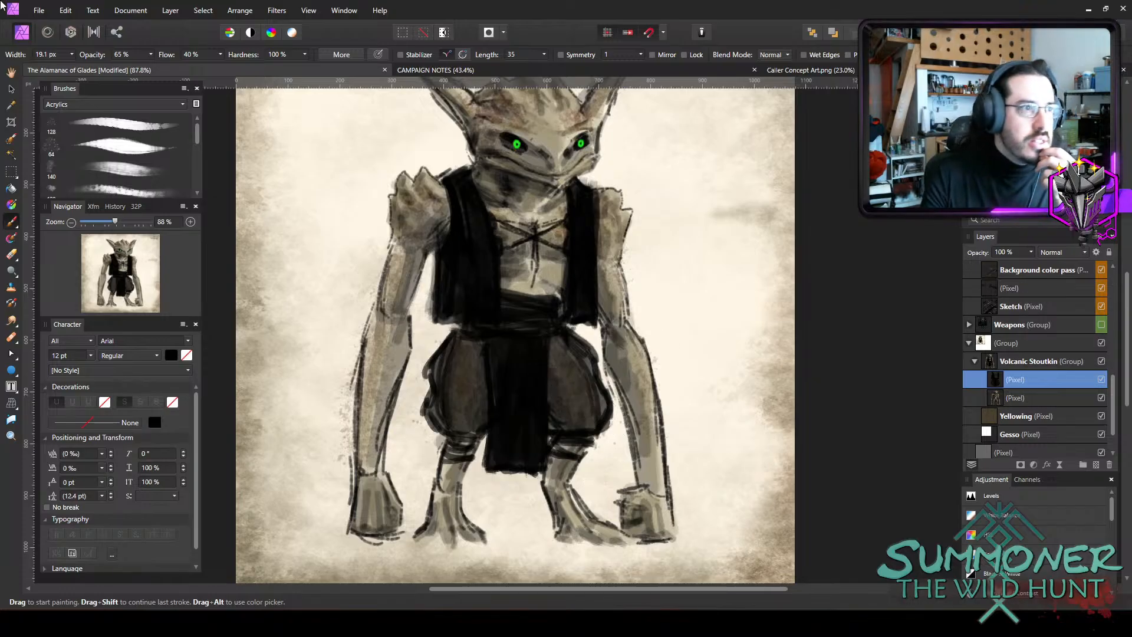
left_click(39, 10)
left_click(44, 193)
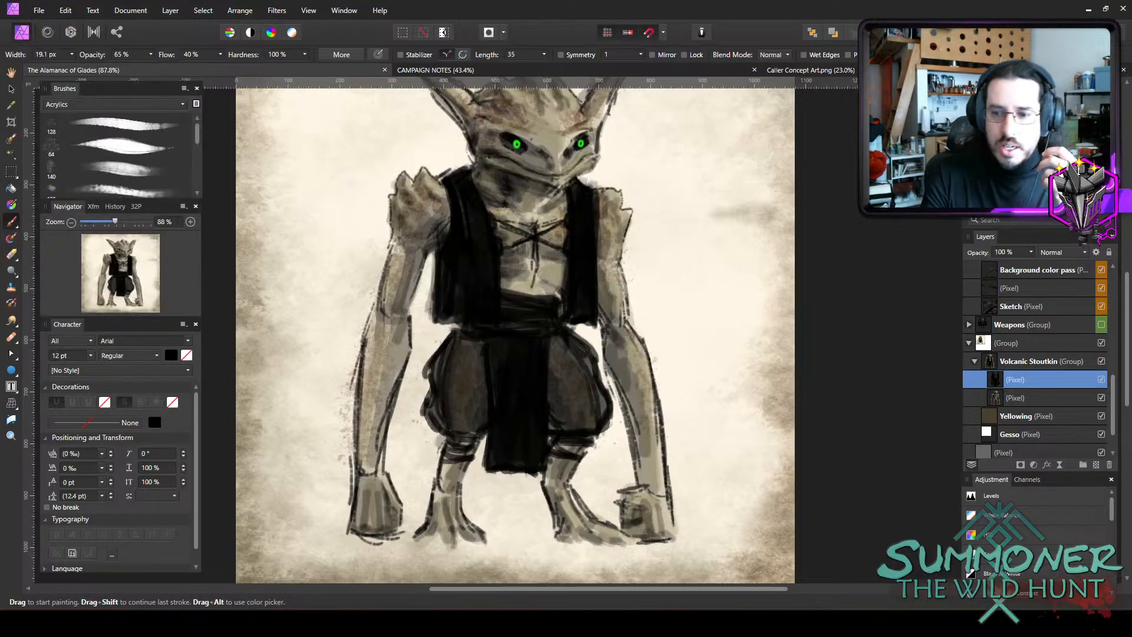
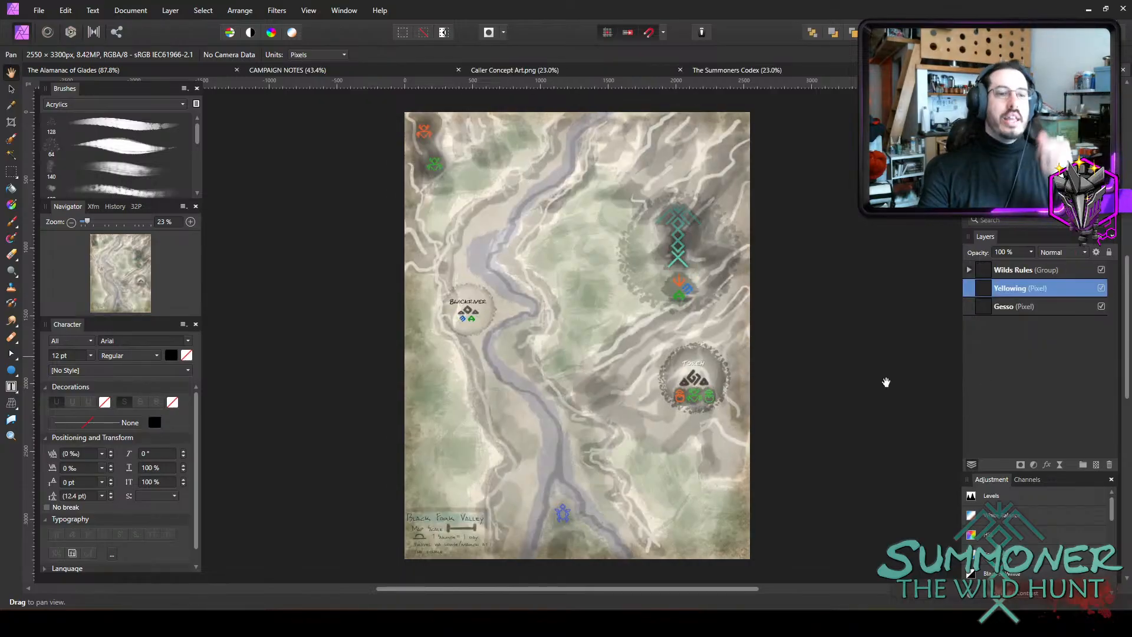
Examine the Black Fork Valley map up close around Blackriver, Torch and the northern and southern markers.
scroll(556, 308, "up", 3)
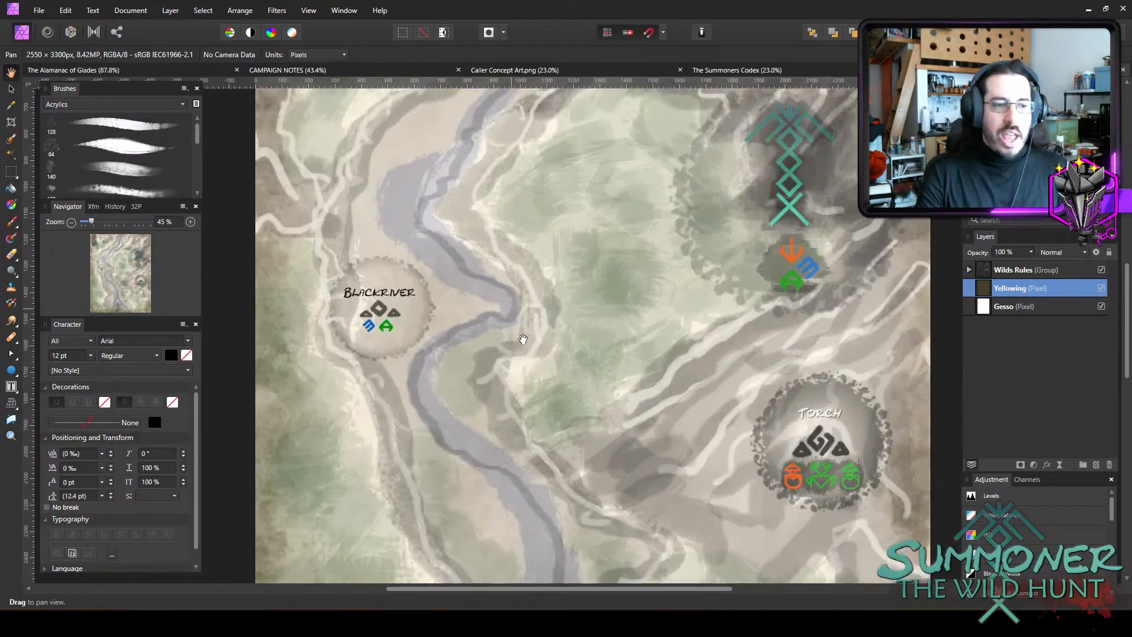
scroll(483, 399, "down", 4)
scroll(658, 439, "up", 3)
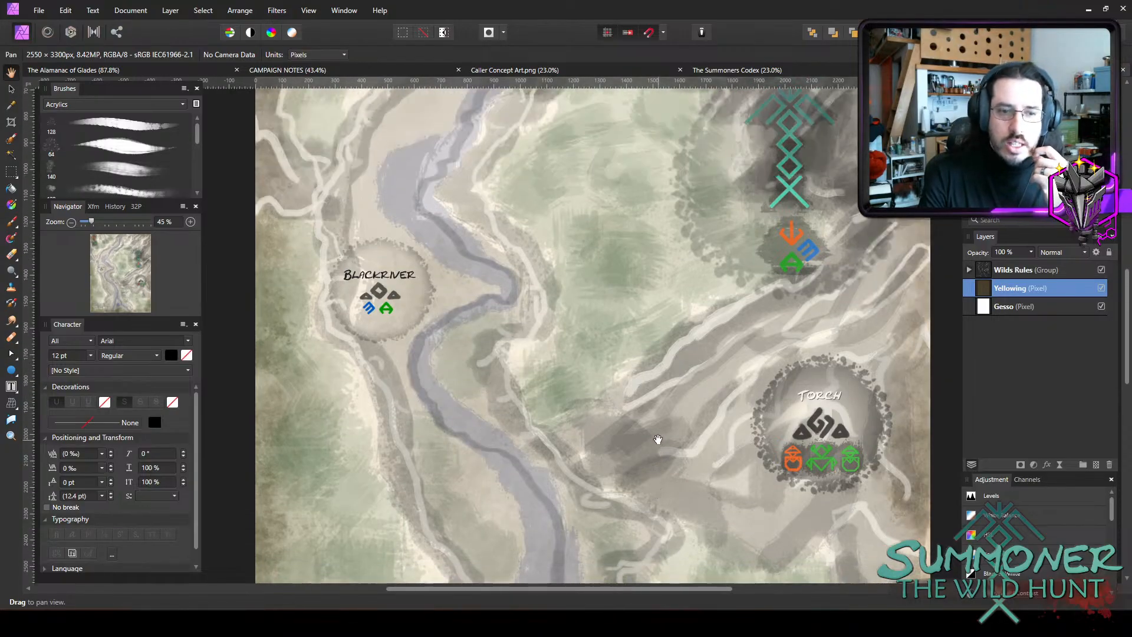
scroll(819, 433, "up", 4)
scroll(788, 527, "up", 3)
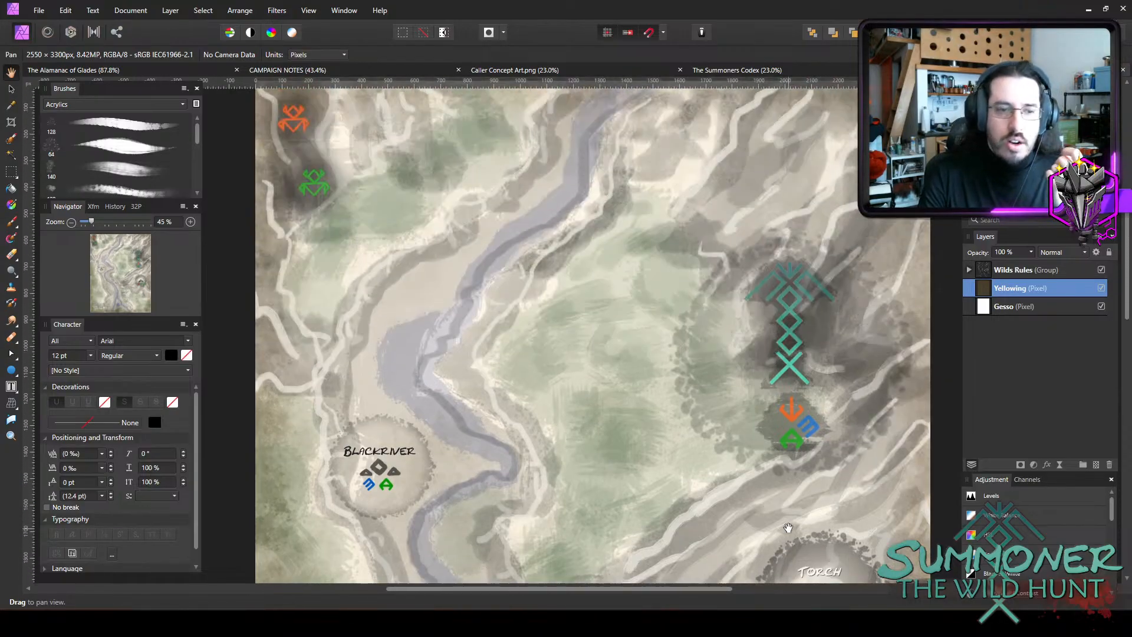
scroll(788, 528, "up", 3)
scroll(787, 501, "down", 12)
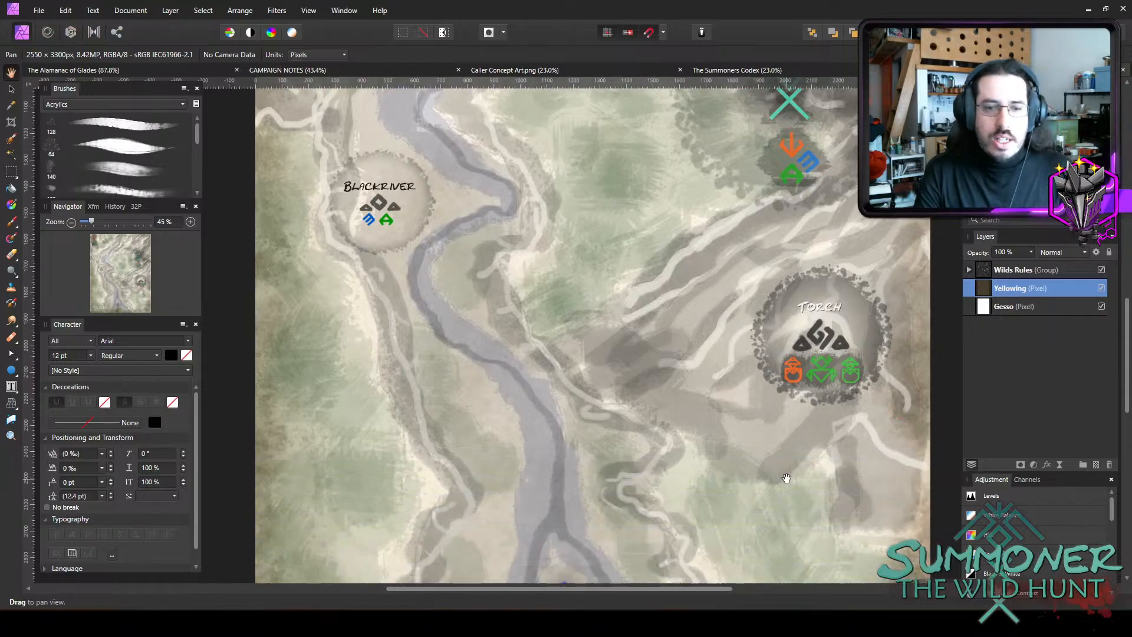
scroll(786, 477, "down", 2)
left_click_drag(572, 589, 644, 576)
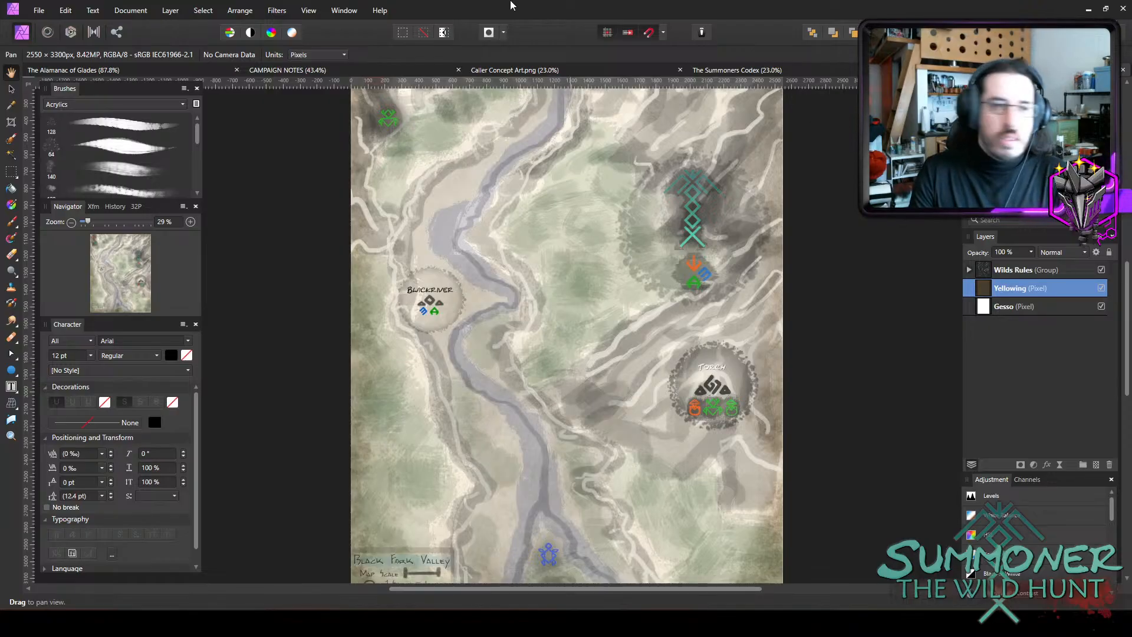
Look over the Caller Concept Art and The Summoners Codex pages, and return to The Alamanac of Glades.
left_click(517, 70)
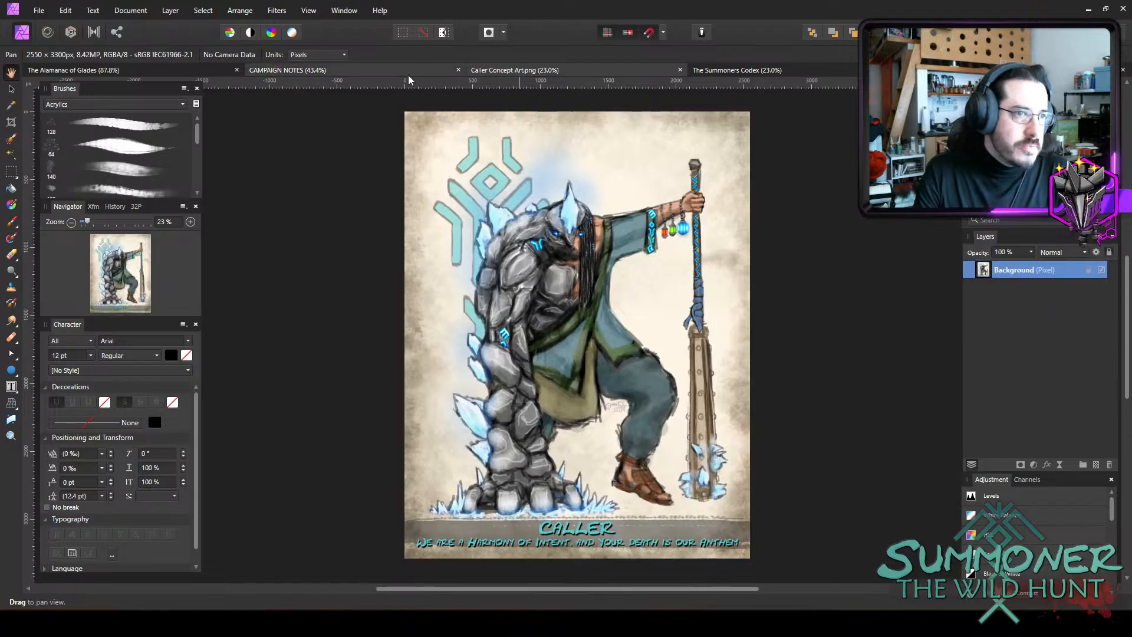
left_click(408, 73)
left_click(815, 72)
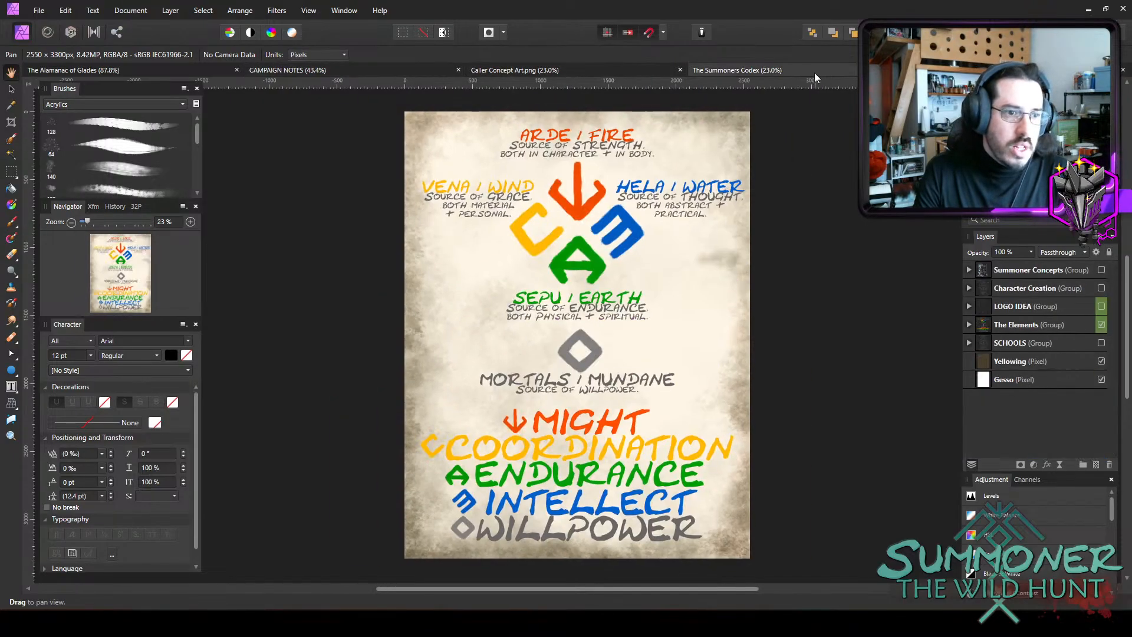
left_click(131, 69)
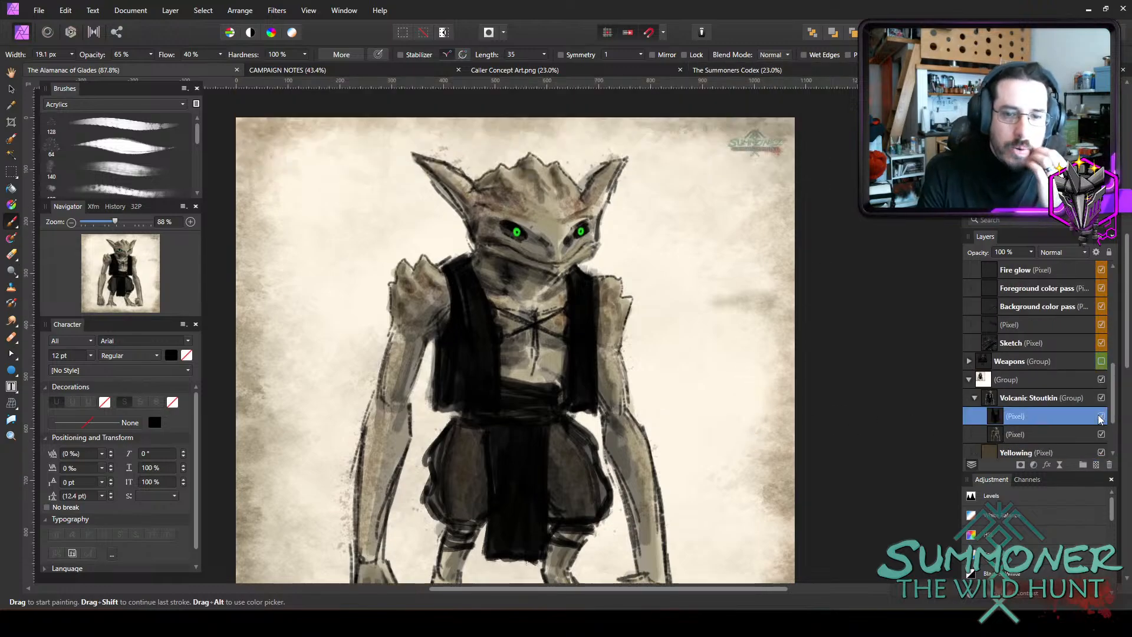
Rename the unnamed group containing Volcanic Stoutkin as Peoples.
left_click(1021, 383)
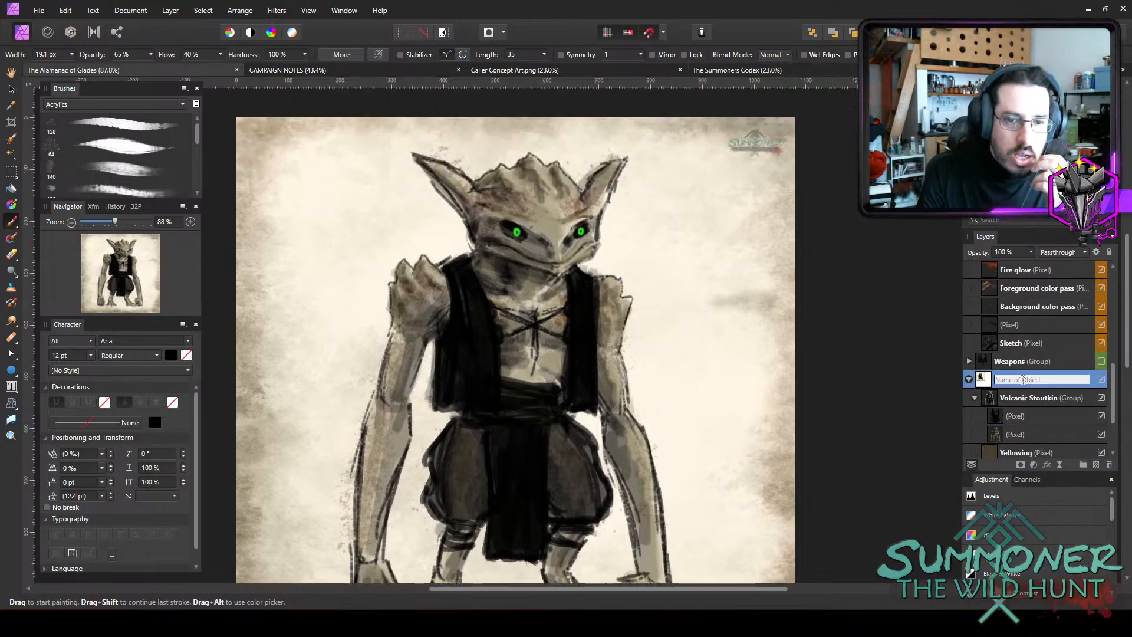
double_click(1021, 383)
type("F")
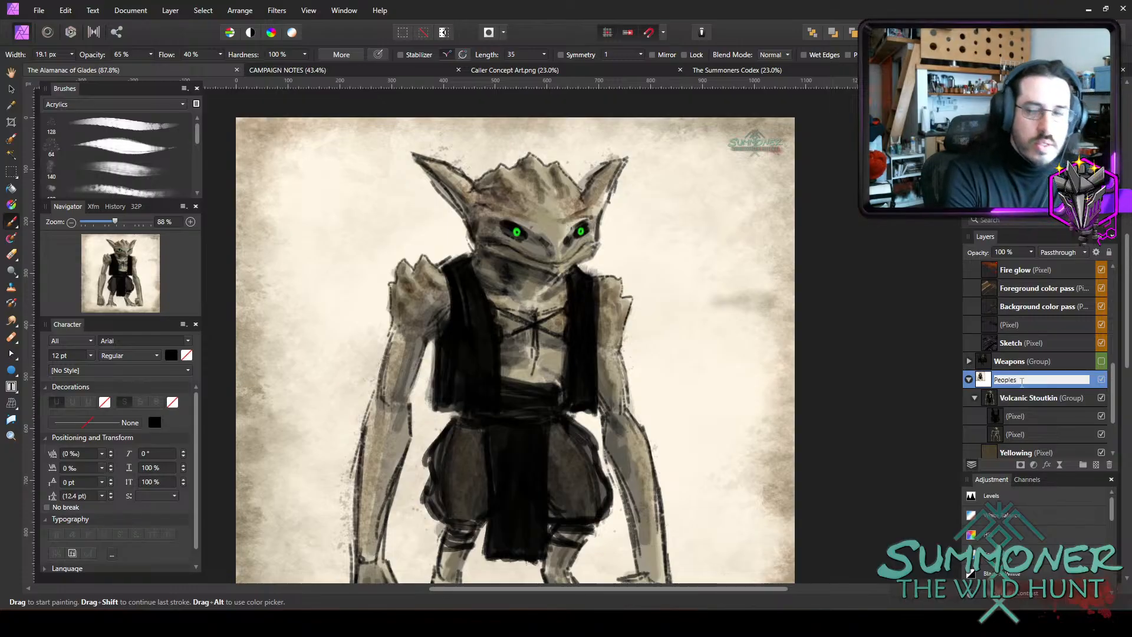
type("eoples")
key("Return")
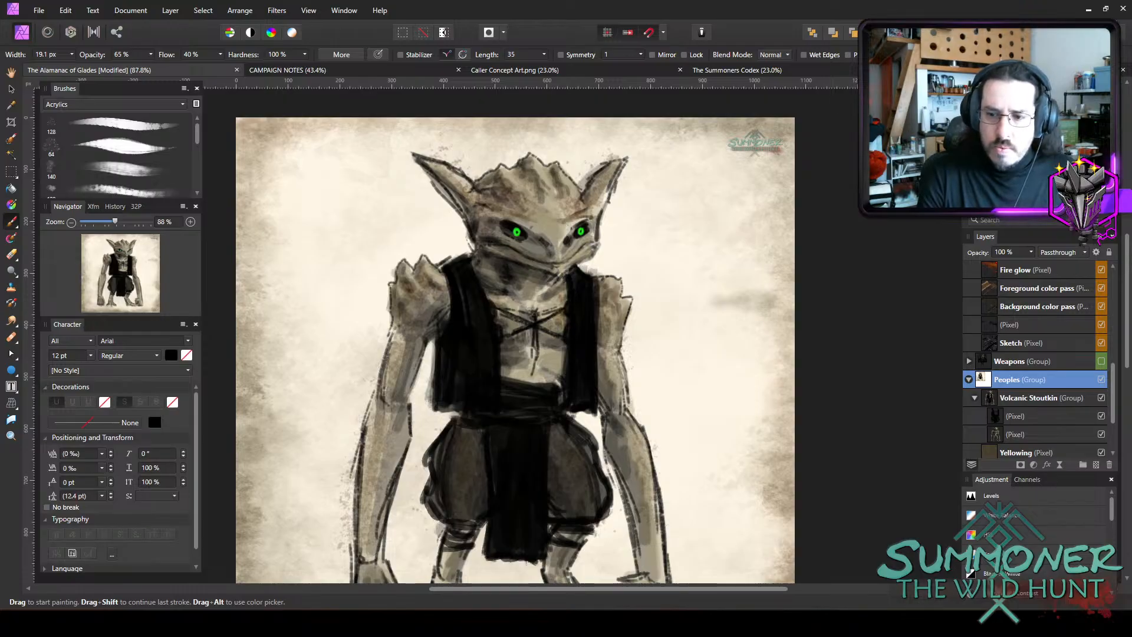
On the creature's clothing layer, paint the black outline of a long bracer around its left forearm.
scroll(684, 277, "down", 3)
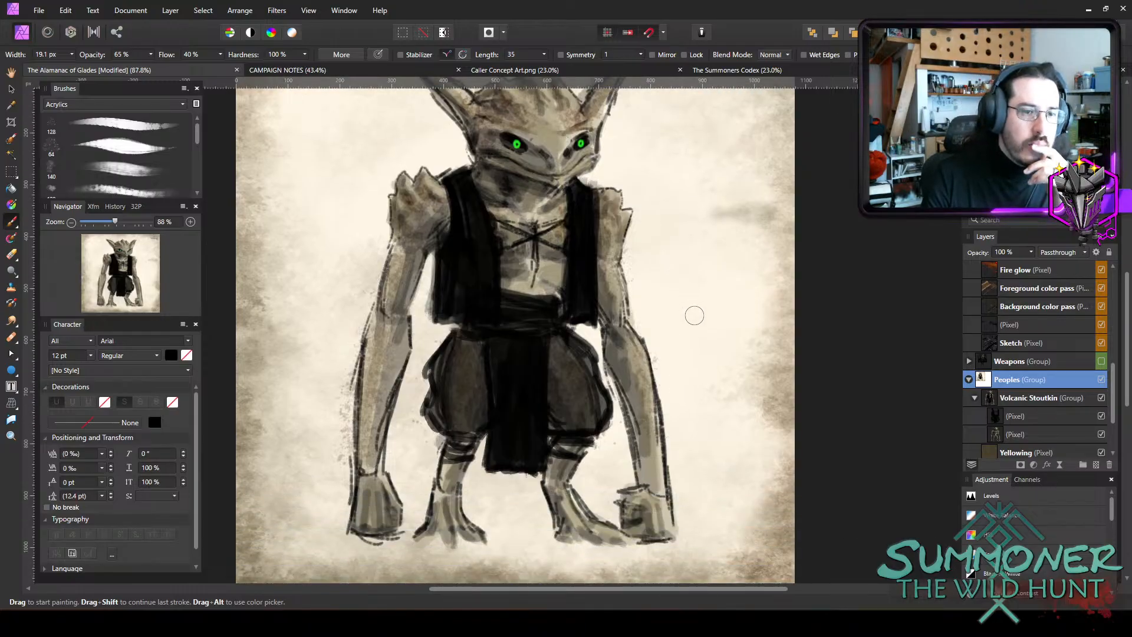
scroll(694, 315, "up", 2)
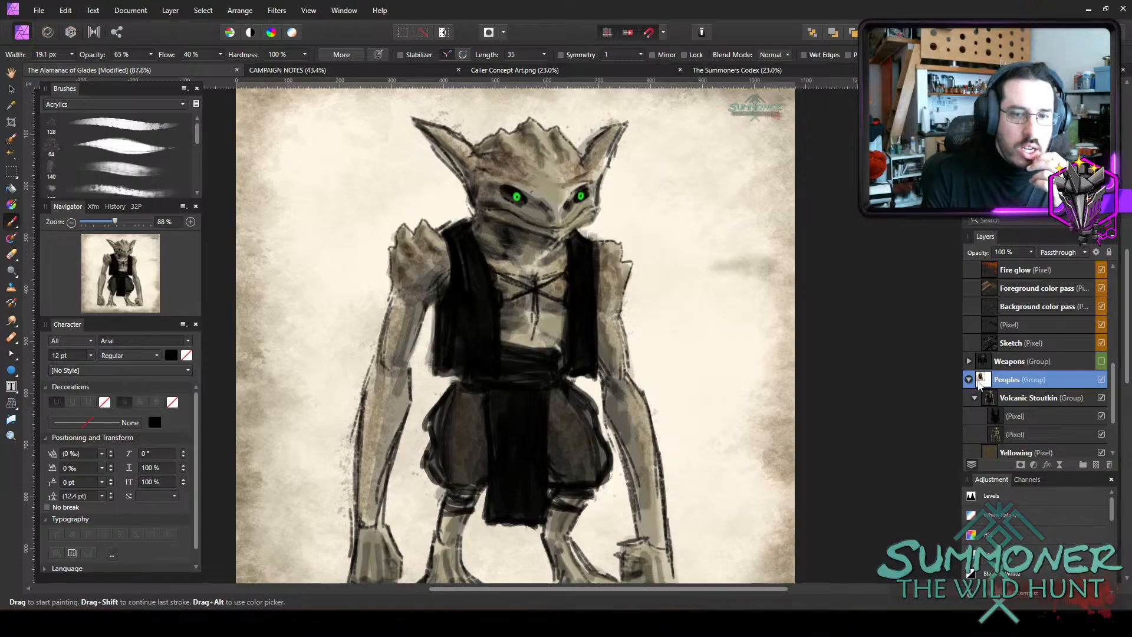
left_click(1027, 416)
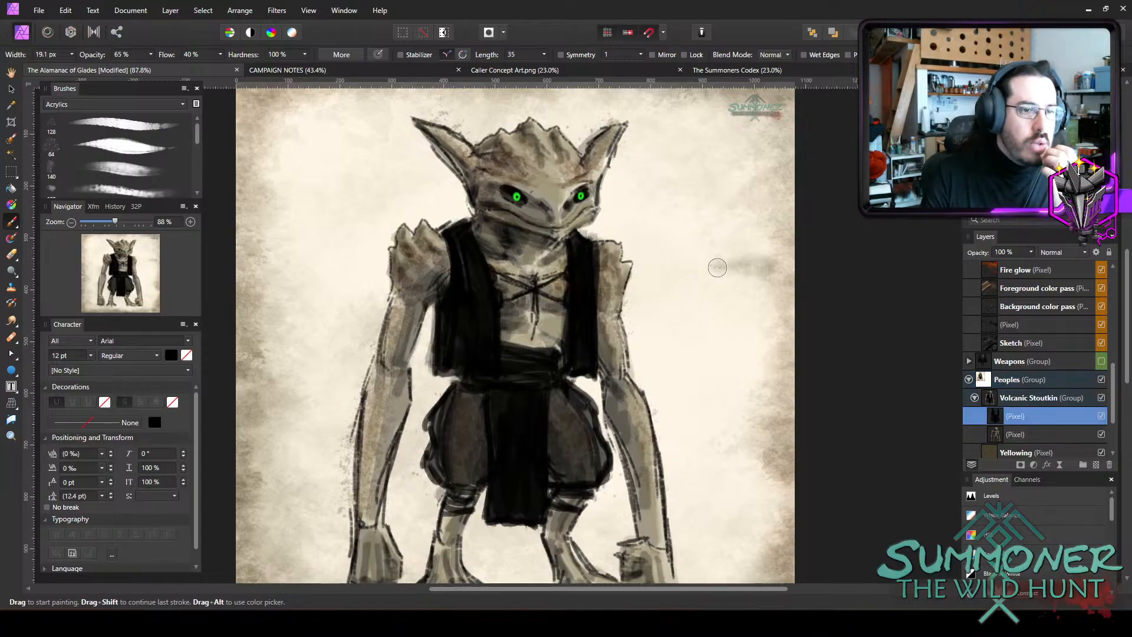
scroll(719, 259, "down", 1)
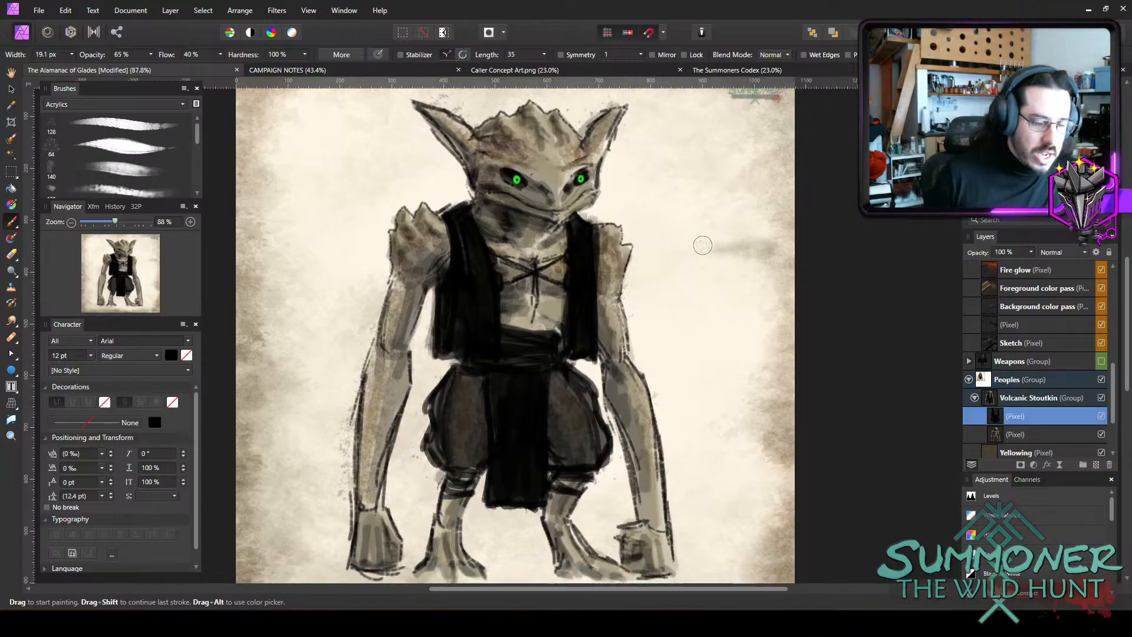
mouse_move(653, 401)
left_mouse_down()
mouse_move(665, 452)
mouse_move(655, 390)
mouse_move(669, 517)
mouse_move(656, 391)
mouse_move(671, 505)
mouse_move(662, 407)
left_mouse_up()
key("bracketleft")
key("bracketleft")
mouse_move(646, 365)
left_mouse_down()
mouse_move(662, 404)
mouse_move(638, 362)
mouse_move(647, 367)
mouse_move(602, 377)
mouse_move(613, 457)
mouse_move(641, 494)
mouse_move(643, 514)
mouse_move(628, 458)
mouse_move(634, 512)
mouse_move(661, 504)
left_mouse_up()
Thicken the left bracer's outer side in black and add crisscross wrappings along the forearm with a brush of about 6.7 px.
key("bracketright")
key("bracketright")
mouse_move(659, 501)
left_mouse_down()
mouse_move(648, 467)
mouse_move(658, 465)
mouse_move(635, 446)
mouse_move(653, 420)
mouse_move(630, 409)
mouse_move(653, 418)
mouse_move(637, 407)
mouse_move(647, 385)
mouse_move(623, 398)
mouse_move(648, 374)
mouse_move(615, 399)
mouse_move(623, 387)
mouse_move(609, 387)
mouse_move(637, 374)
left_mouse_up()
key("[")
key("[")
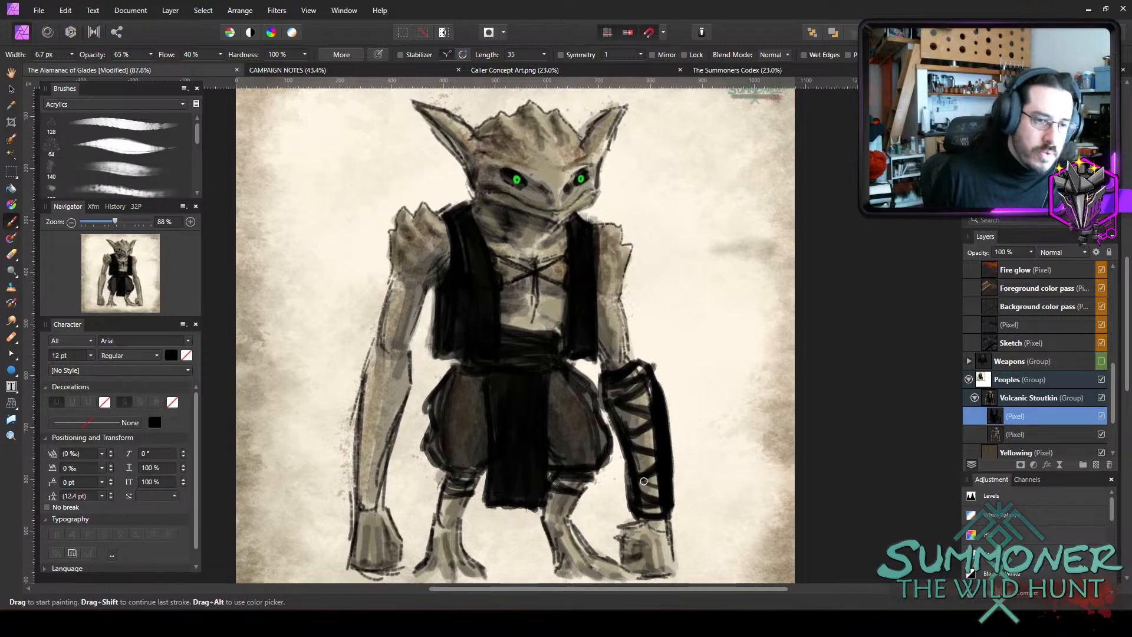
mouse_move(640, 463)
left_mouse_down()
mouse_move(656, 445)
mouse_move(640, 436)
left_mouse_up()
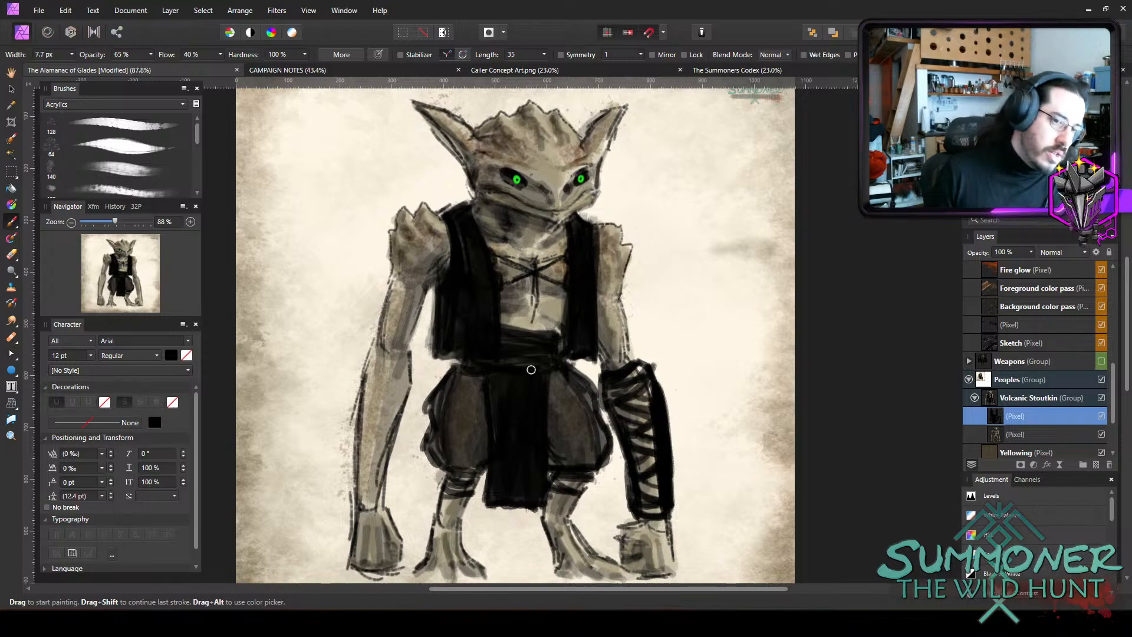
Darken both trouser legs with black shading using a brush of about 13.5 px.
key("]")
key("]")
key("]")
key("]")
mouse_move(441, 459)
left_mouse_down()
mouse_move(466, 455)
mouse_move(486, 407)
mouse_move(474, 392)
mouse_move(480, 459)
left_mouse_up()
left_click_drag(485, 409, 472, 433)
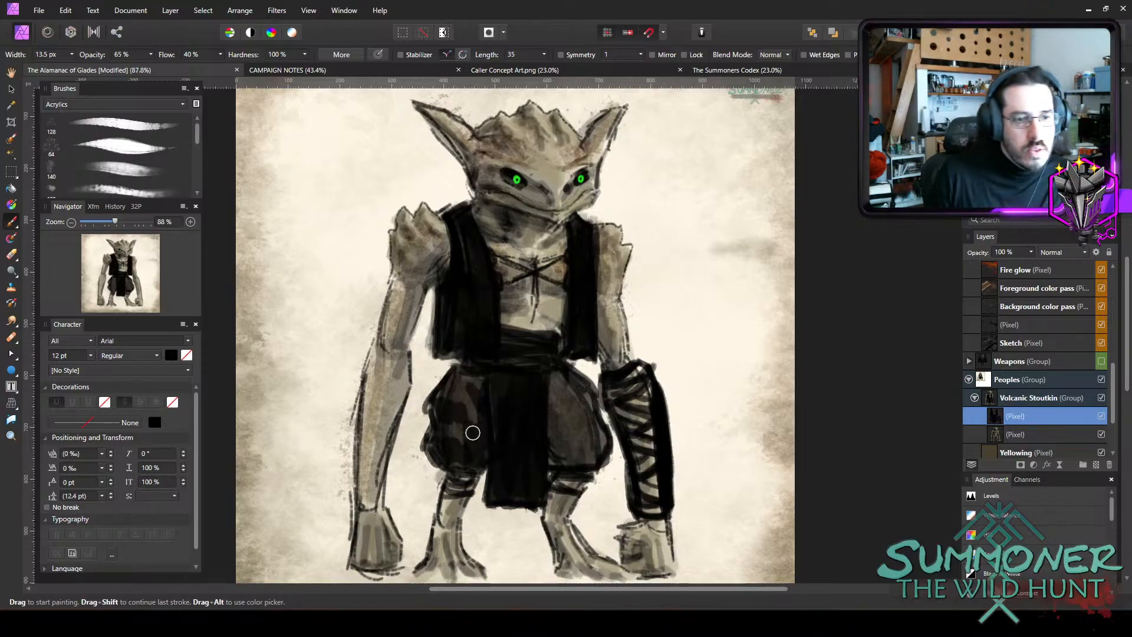
mouse_move(548, 400)
left_mouse_down()
mouse_move(566, 427)
mouse_move(575, 418)
mouse_move(554, 437)
mouse_move(577, 461)
mouse_move(589, 455)
mouse_move(561, 461)
mouse_move(601, 447)
mouse_move(565, 403)
left_mouse_up()
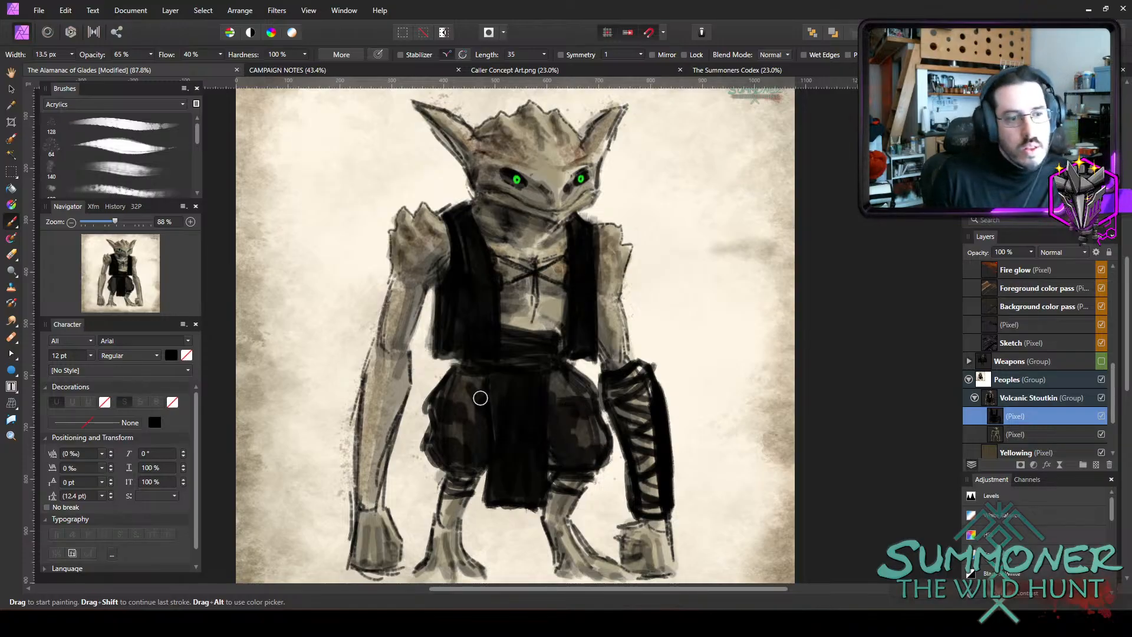
mouse_move(466, 408)
left_mouse_down()
mouse_move(470, 397)
mouse_move(473, 418)
left_mouse_up()
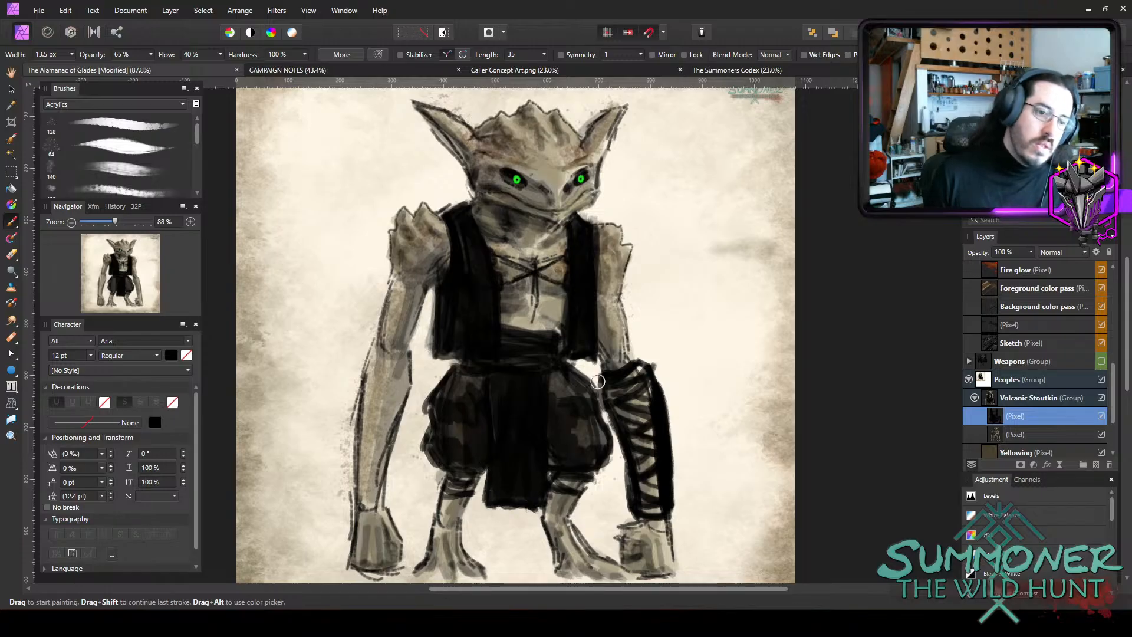
Shade over the gaps between the left bracer's wrappings in black with a brush of about 23 px.
key("bracketright")
key("bracketright")
key("bracketright")
key("bracketright")
mouse_move(622, 396)
left_mouse_down()
mouse_move(643, 454)
mouse_move(640, 503)
mouse_move(651, 501)
left_mouse_up()
key("bracketright")
left_click_drag(637, 388, 639, 405)
mouse_move(637, 453)
left_mouse_down()
mouse_move(632, 398)
mouse_move(623, 402)
mouse_move(648, 487)
left_mouse_up()
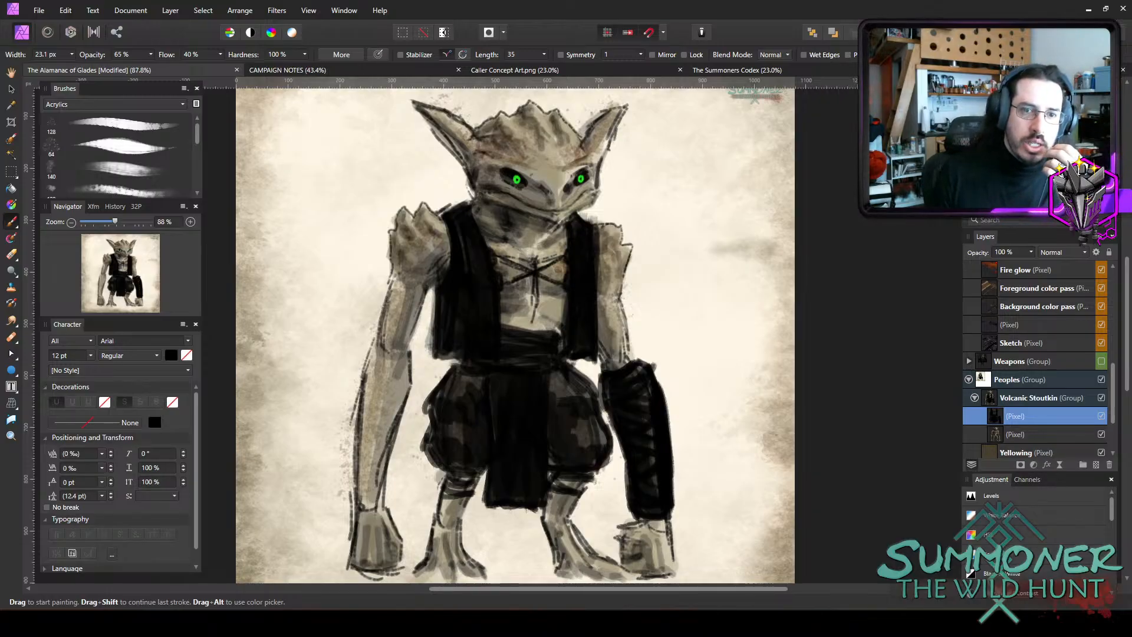
Set the brush colour to dark red 802019.
double_click(980, 117)
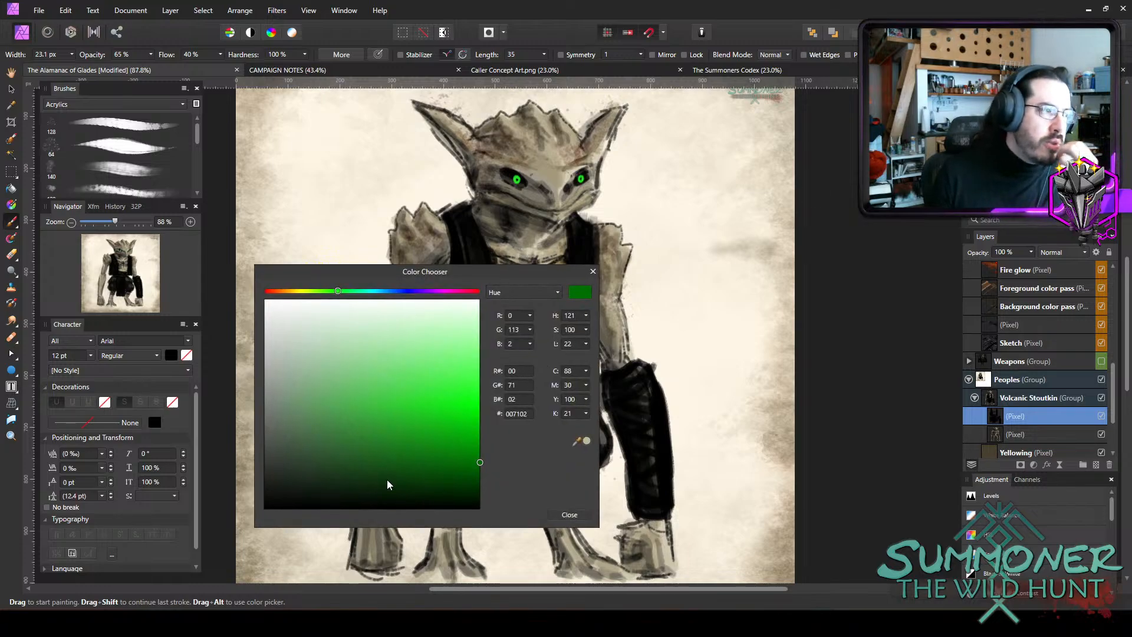
left_click_drag(395, 472, 345, 472)
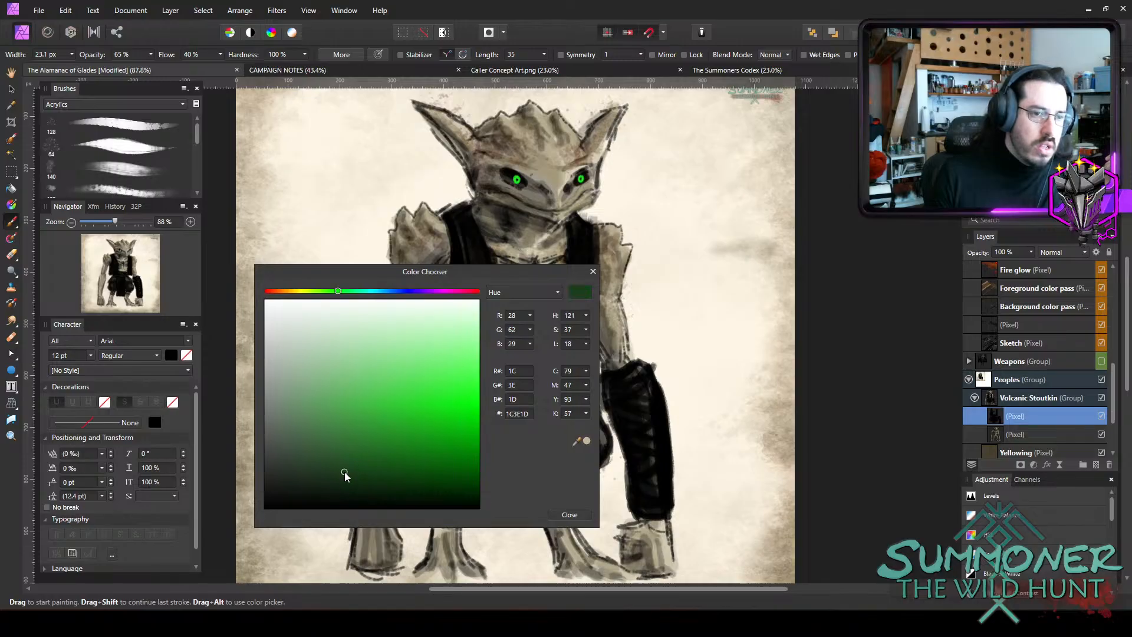
left_click_drag(281, 291, 270, 291)
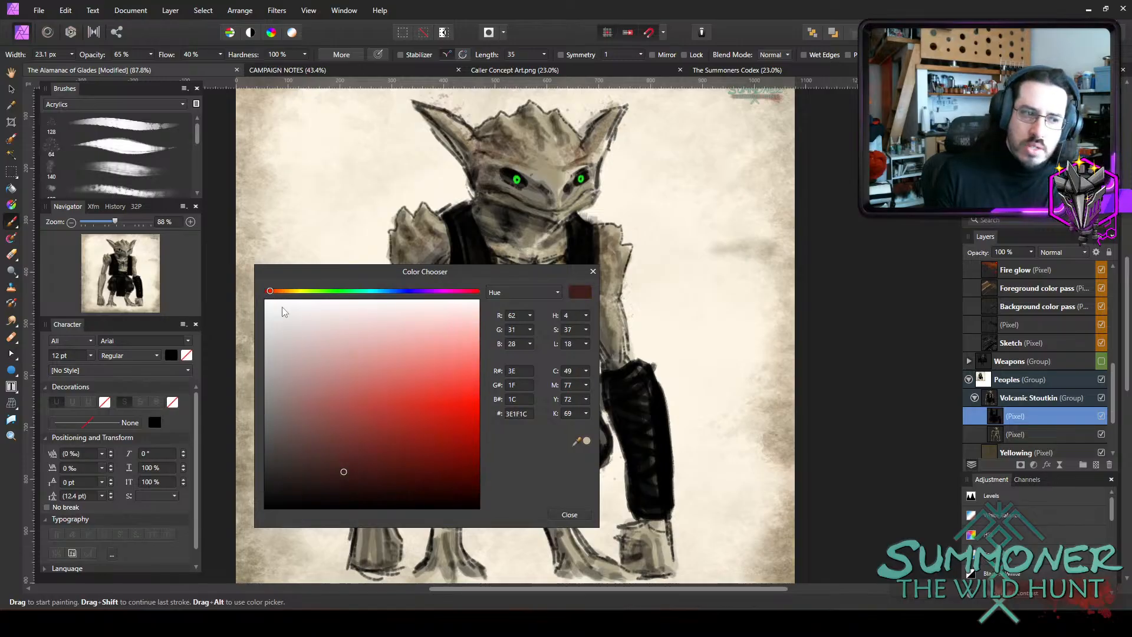
left_click_drag(391, 433, 406, 446)
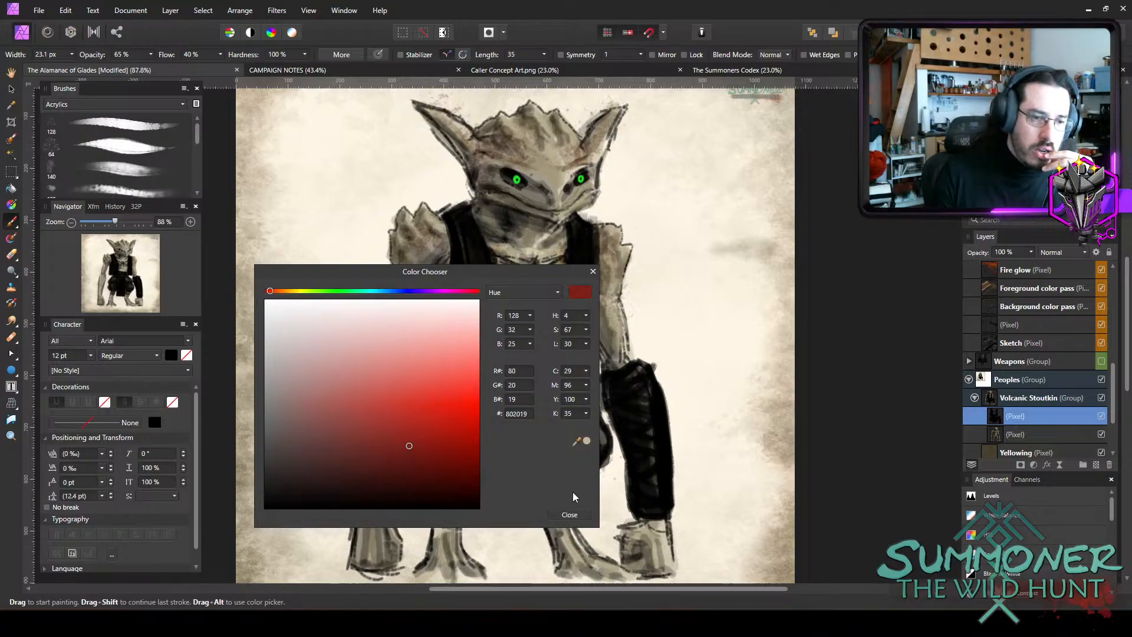
left_click(578, 514)
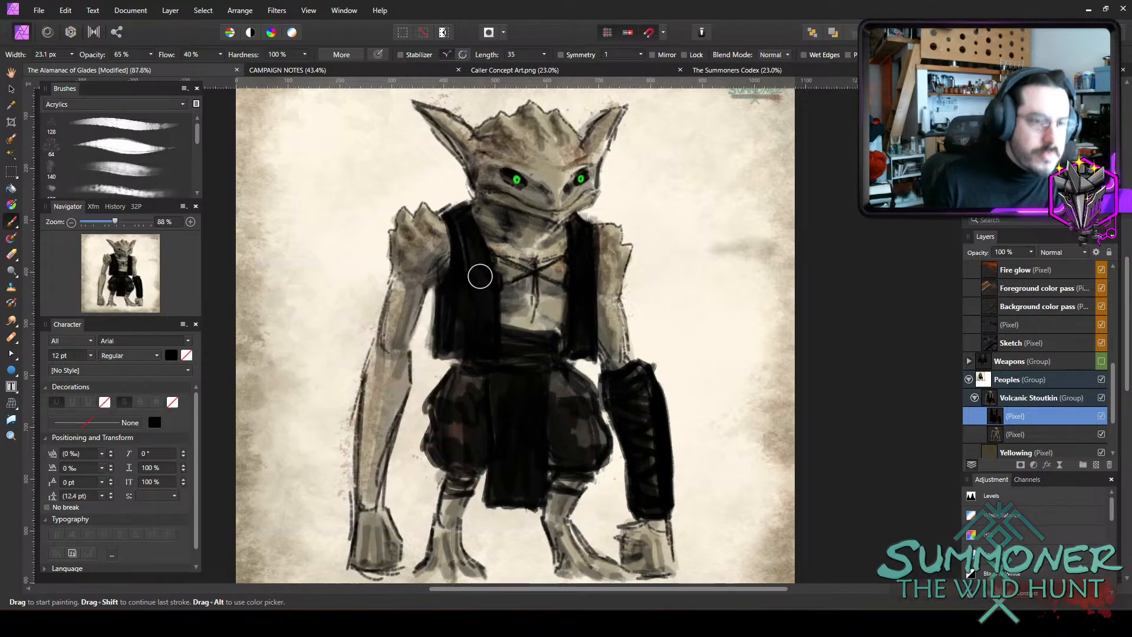
Paint dark red trim down both front edges of the vest, using brushes of about 11.8 px and 8.5 px.
key("bracketleft")
key("bracketleft")
key("bracketleft")
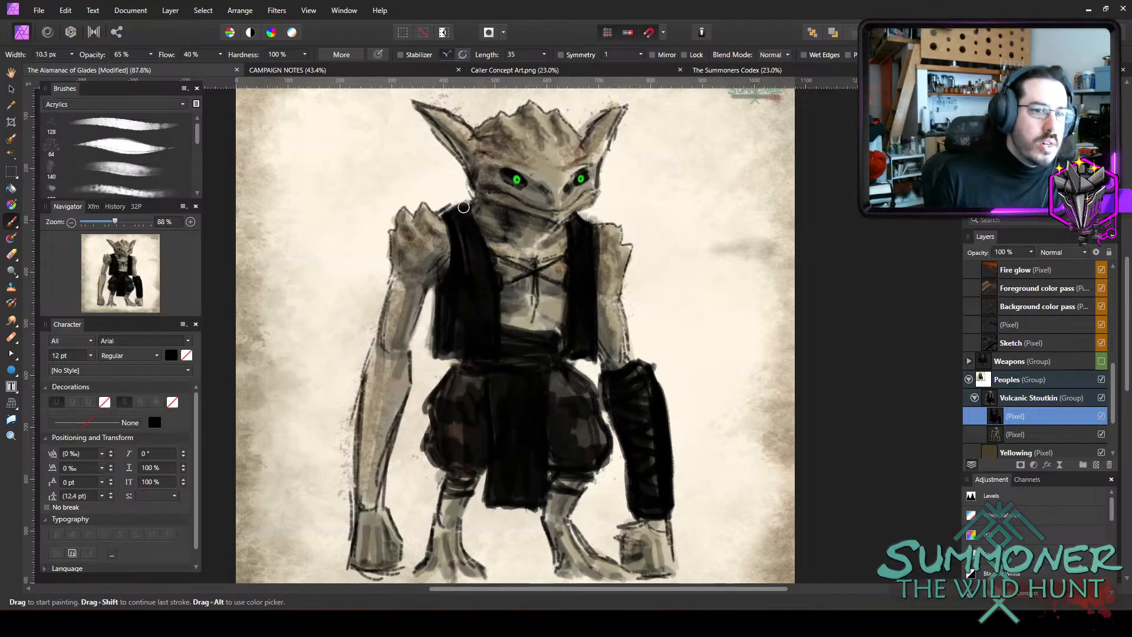
key("bracketright")
mouse_move(464, 207)
left_mouse_down()
mouse_move(495, 297)
mouse_move(492, 328)
left_mouse_up()
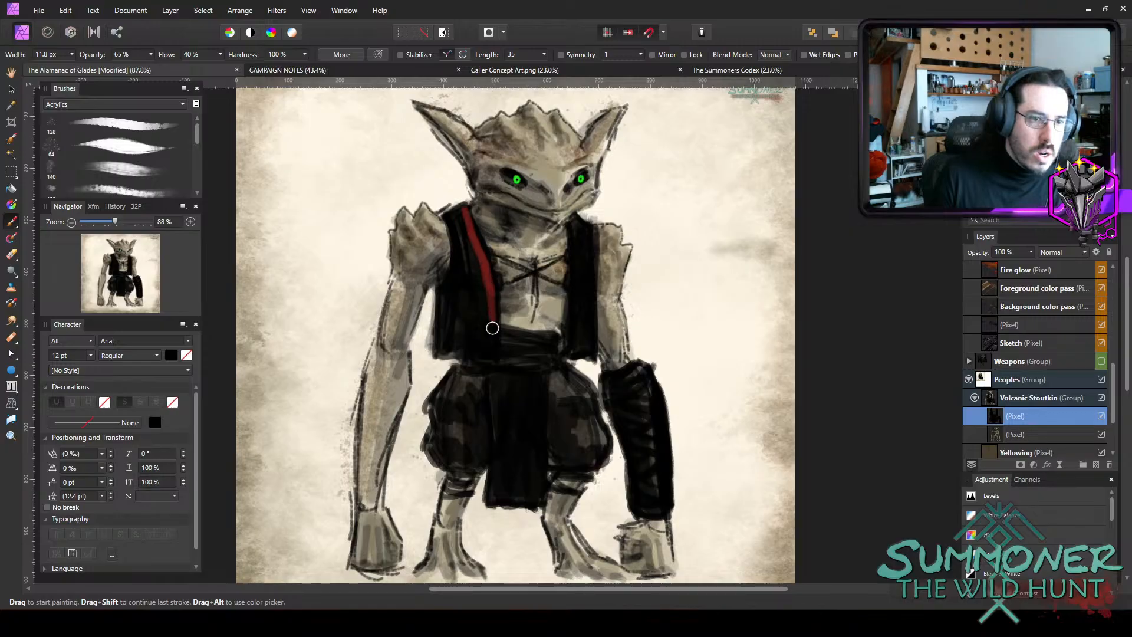
left_click_drag(486, 279, 492, 348)
key("bracketleft")
key("bracketleft")
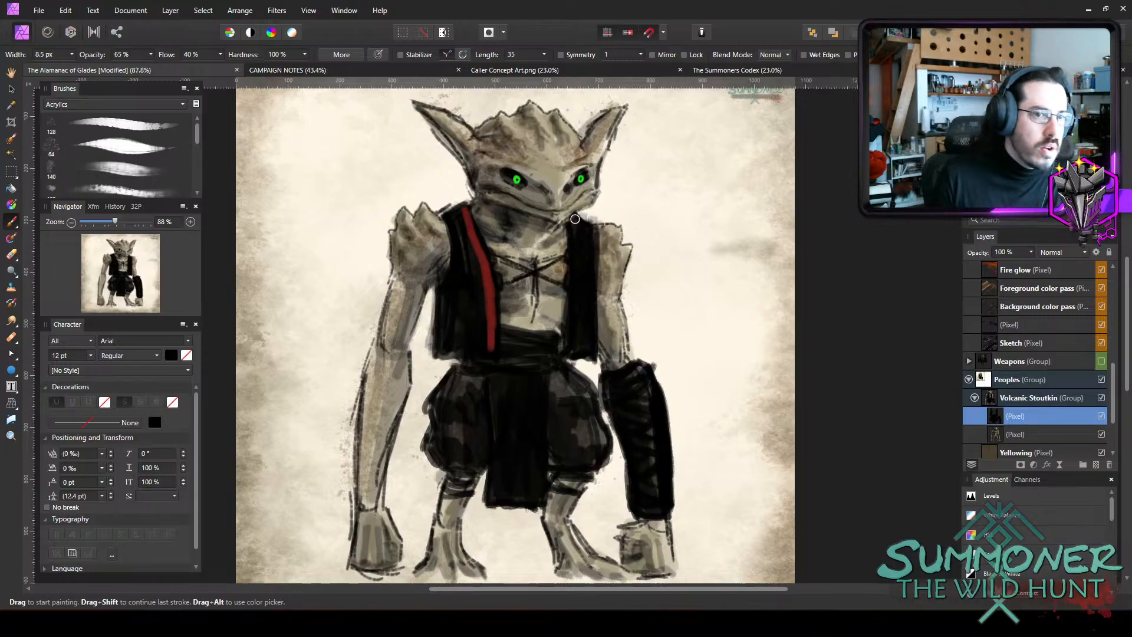
left_click_drag(573, 217, 573, 353)
left_click_drag(573, 258, 571, 323)
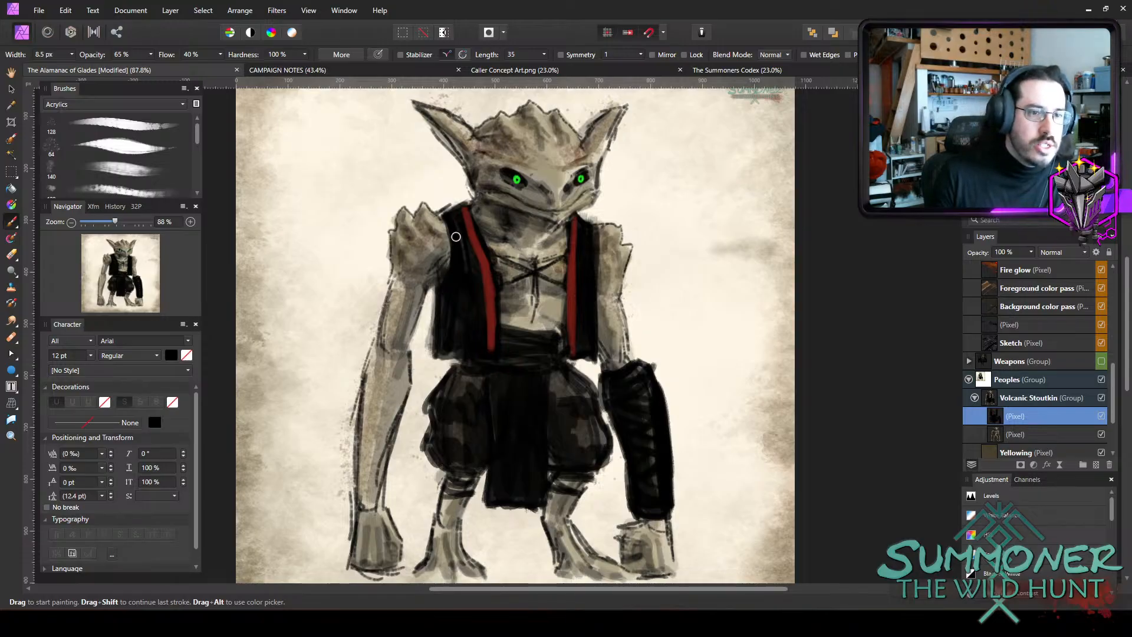
Paint dark red trim along both armholes of the vest, using a brush of about 6.9 px for the creature's left side.
key("bracketright")
mouse_move(449, 218)
left_mouse_down()
mouse_move(455, 267)
mouse_move(454, 239)
mouse_move(442, 295)
left_mouse_up()
key("bracketleft")
key("bracketleft")
key("bracketleft")
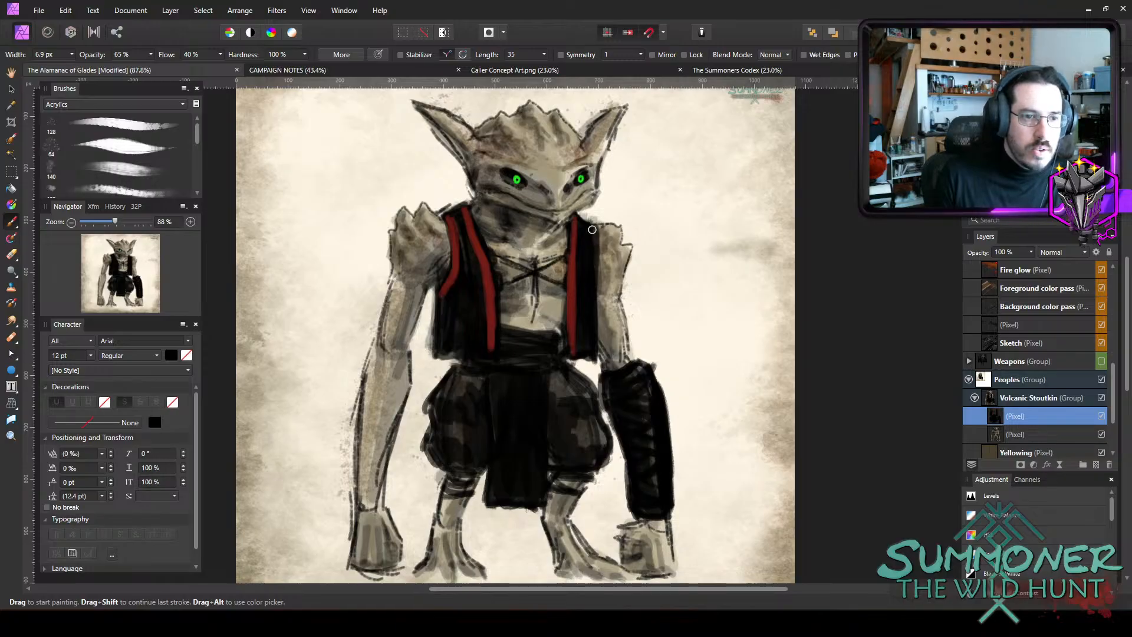
left_click_drag(594, 228, 594, 281)
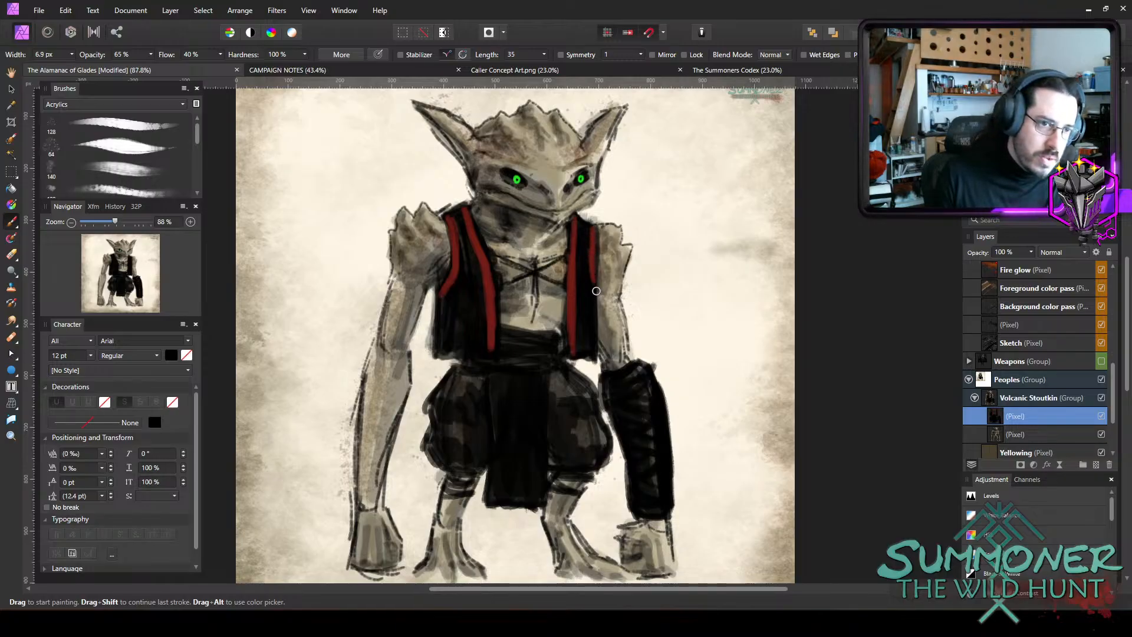
Paint the upper wrappings of the left bracer dark red, leaving black gaps, using brushes of about 10.5 px and 8.8 px.
key("bracketright")
key("bracketright")
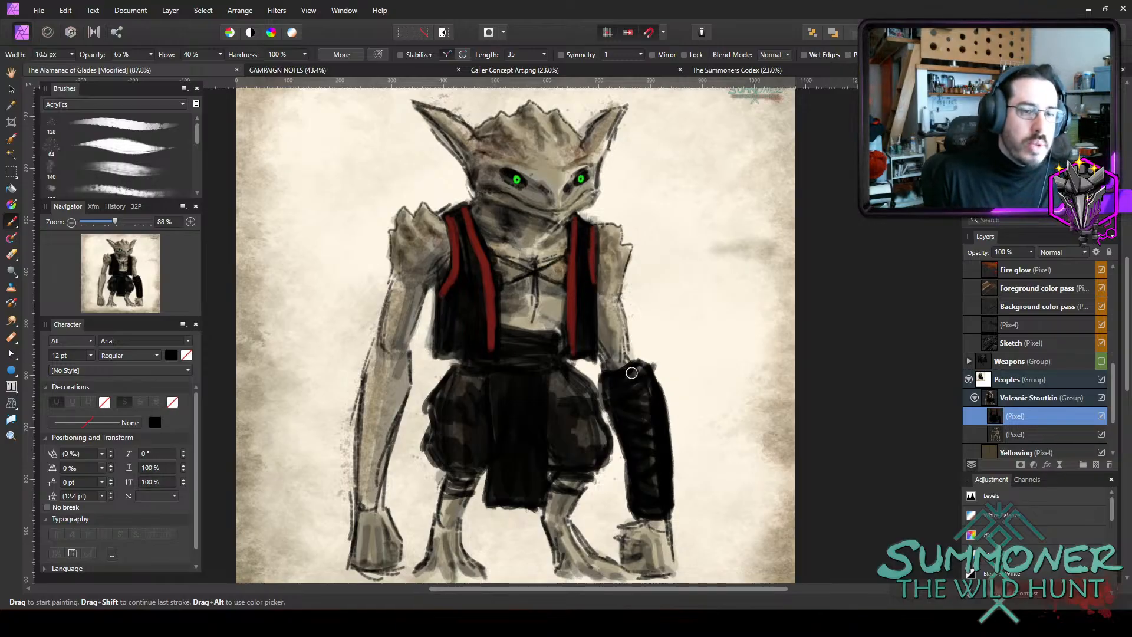
mouse_move(637, 367)
left_mouse_down()
mouse_move(619, 377)
mouse_move(636, 364)
left_mouse_up()
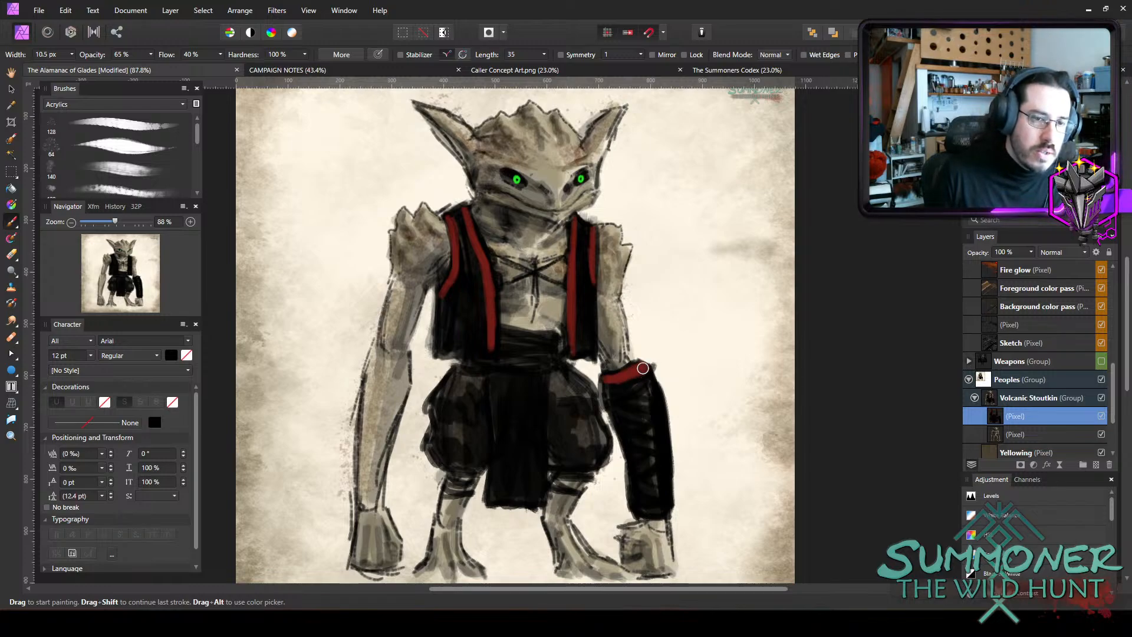
mouse_move(642, 368)
left_mouse_down()
mouse_move(652, 377)
mouse_move(617, 399)
left_mouse_up()
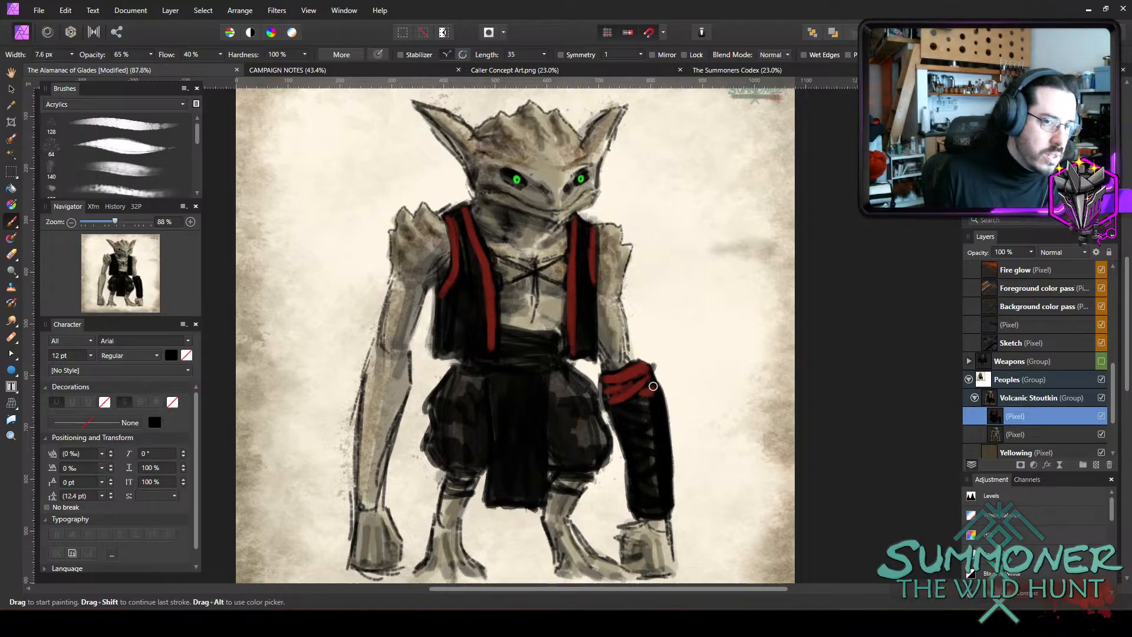
key("bracketright")
left_click_drag(635, 398, 664, 404)
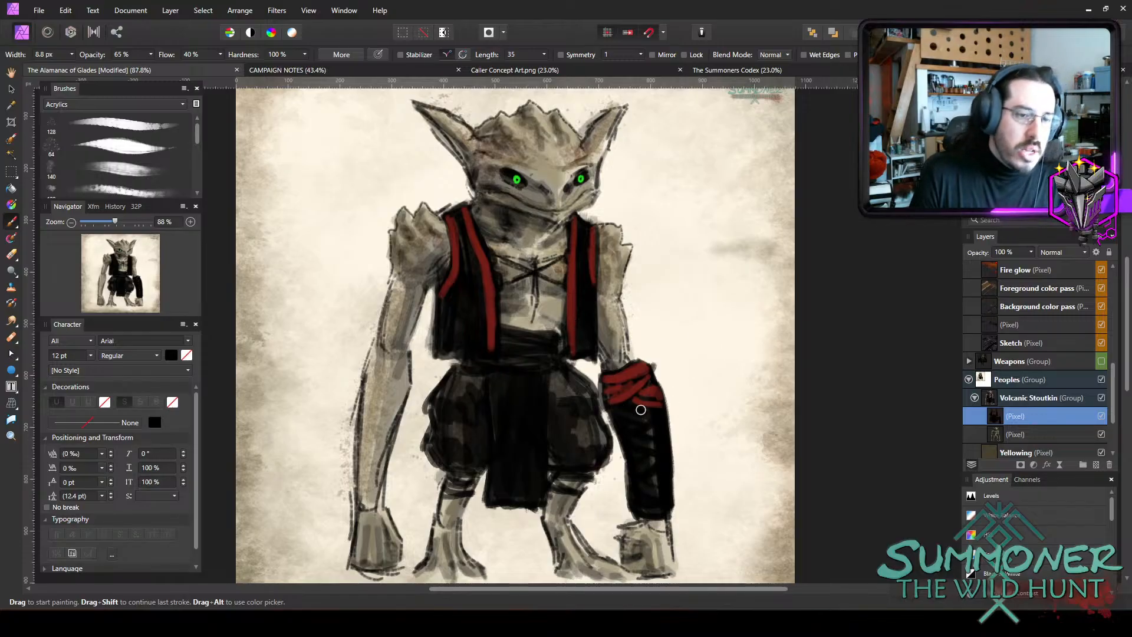
left_click_drag(630, 405, 651, 415)
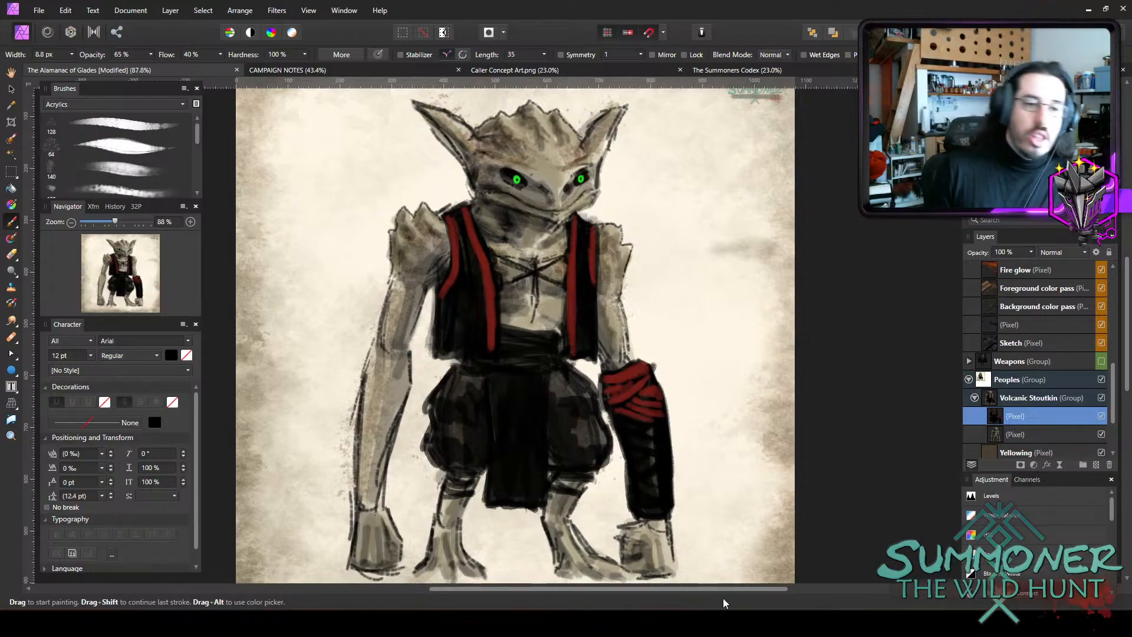
Paint the left bracer's remaining wrappings dark red down to the wrist, using brushes between about 7.8 px and 10.8 px.
key("bracketright")
left_click_drag(662, 424, 664, 424)
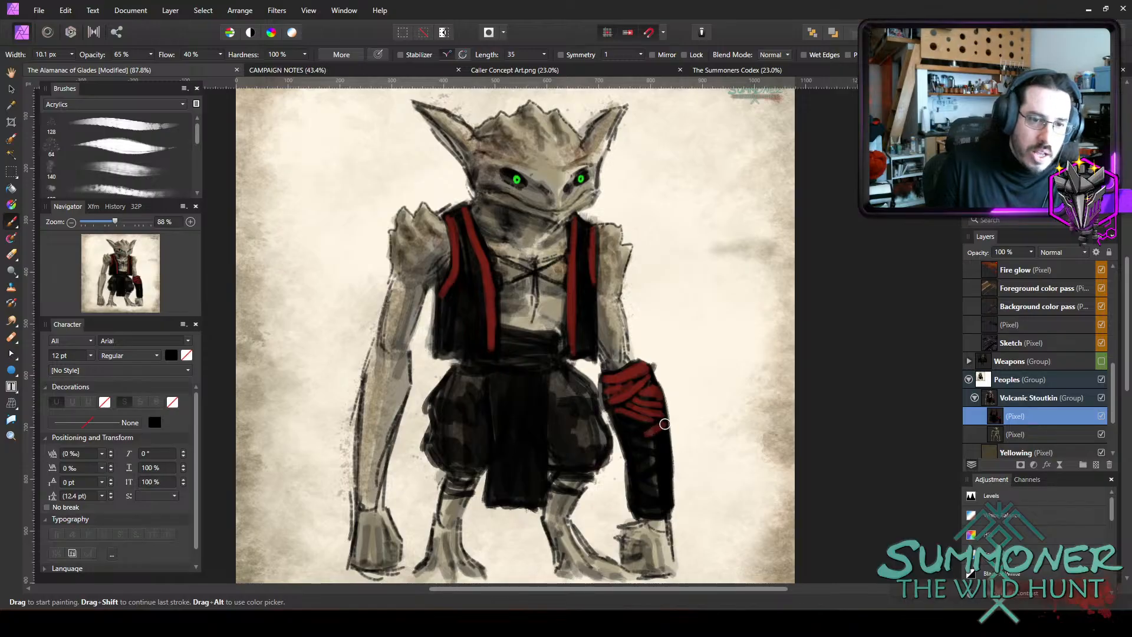
key("bracketleft")
key("bracketleft")
key("bracketleft")
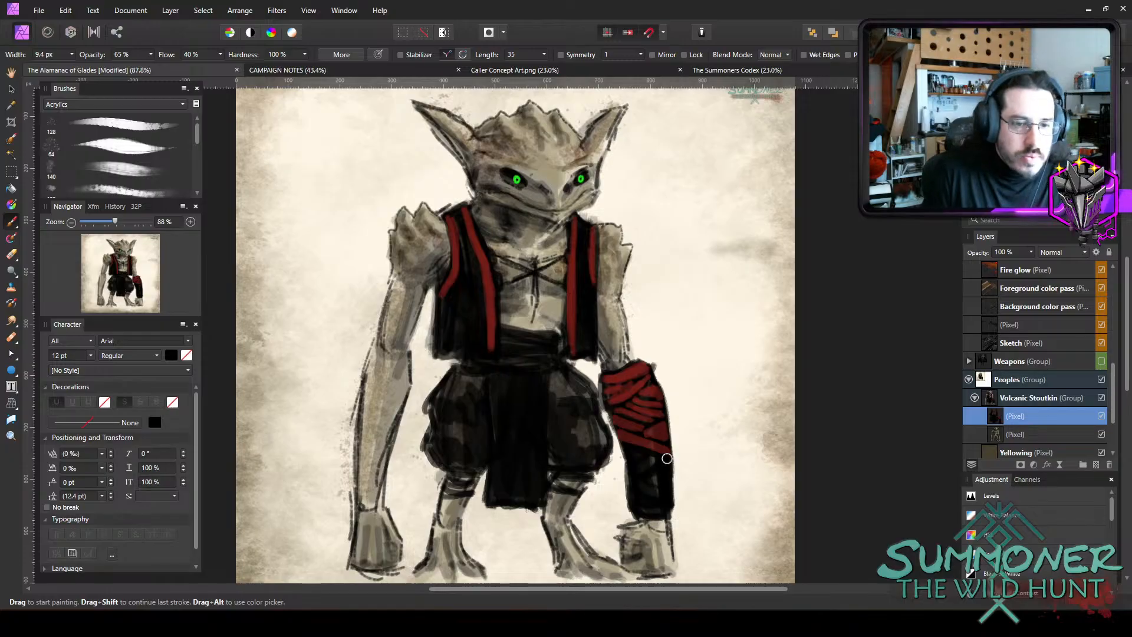
key("bracketright")
mouse_move(633, 473)
left_mouse_down()
mouse_move(657, 456)
mouse_move(635, 473)
mouse_move(665, 472)
mouse_move(654, 489)
mouse_move(631, 483)
mouse_move(658, 493)
left_mouse_up()
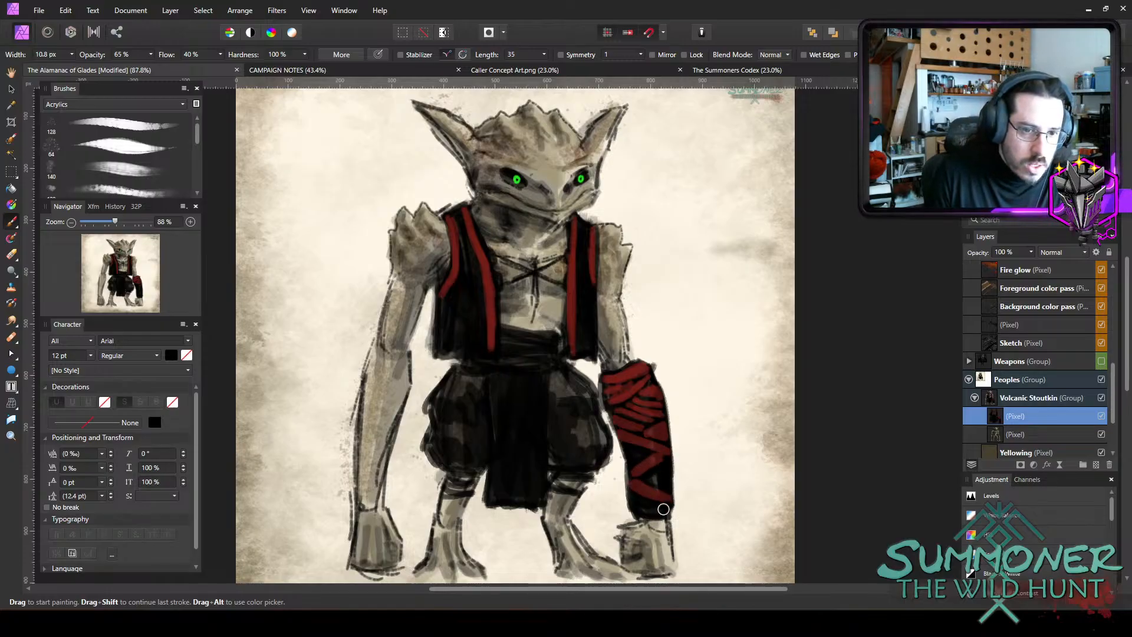
key("bracketleft")
key("bracketleft")
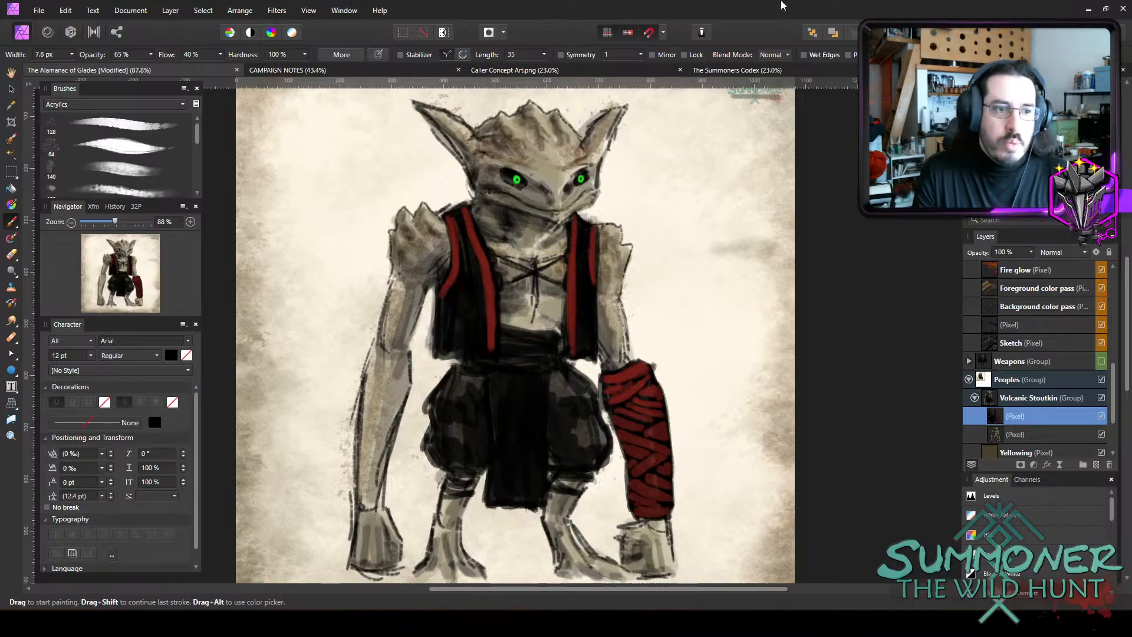
Paint dark red folds across the waist sash with black gaps between them, using brushes between about 5.2 px and 8.4 px.
scroll(503, 447, "up", 2)
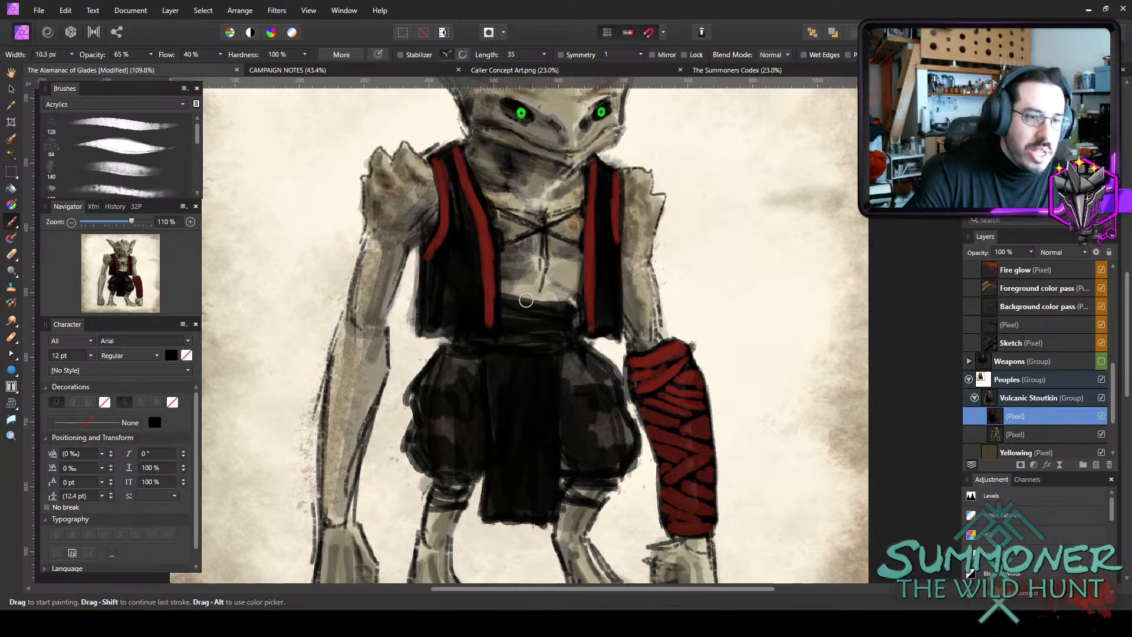
mouse_move(505, 299)
left_mouse_down()
mouse_move(569, 307)
mouse_move(518, 309)
mouse_move(525, 318)
left_mouse_up()
key("ctrl+z")
key("bracketleft")
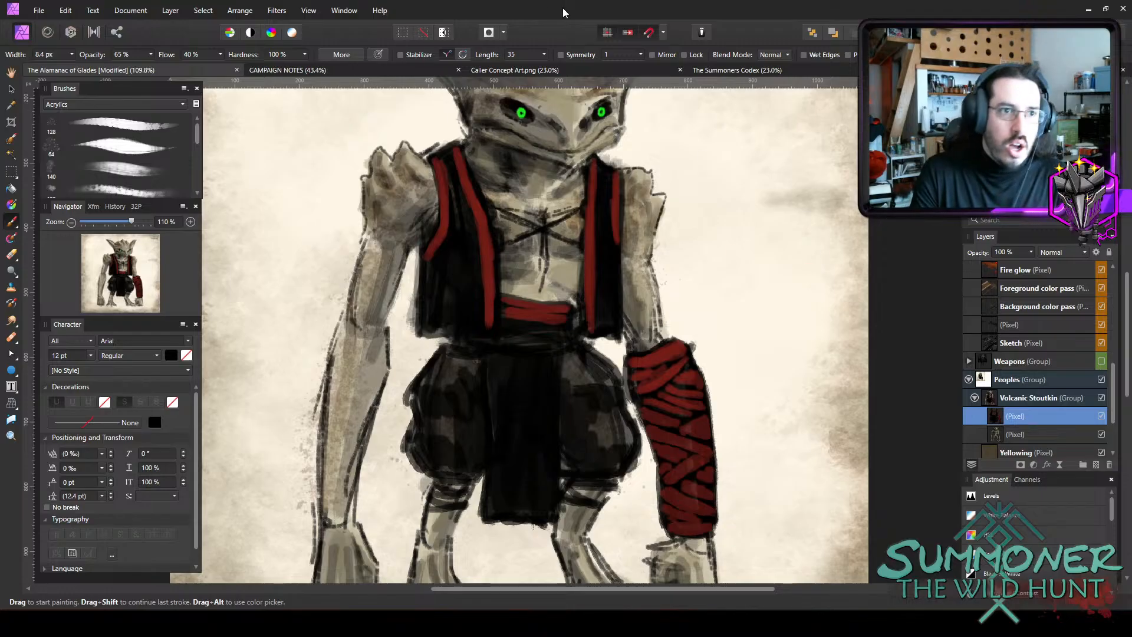
key("bracketleft")
key("bracketleft")
key("bracketleft")
key("bracketleft")
key("bracketleft")
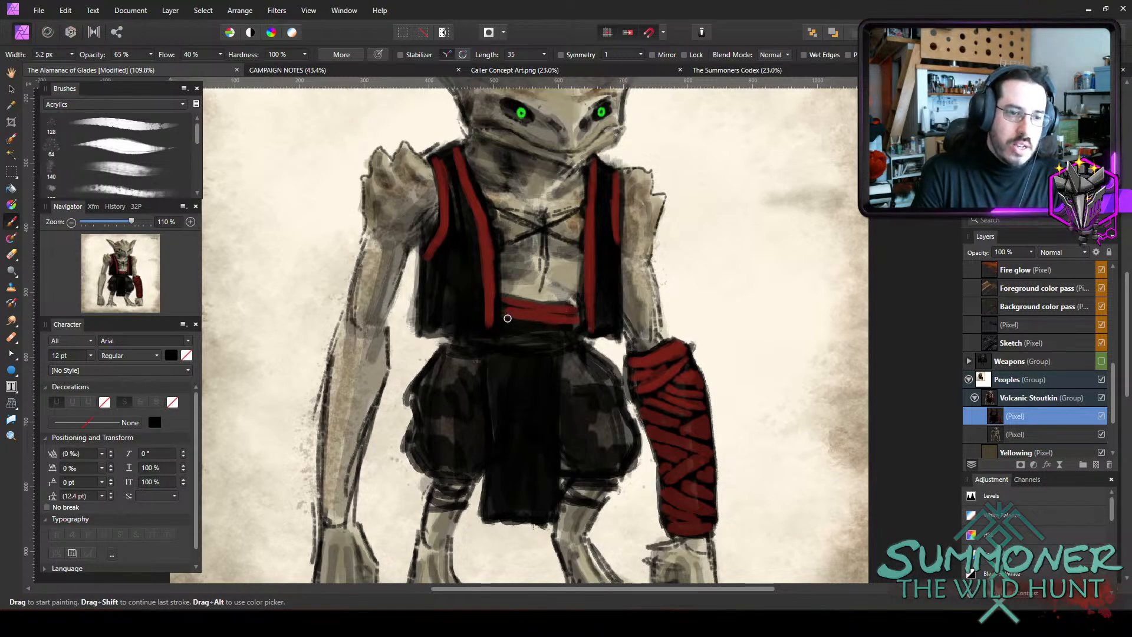
key("bracketleft")
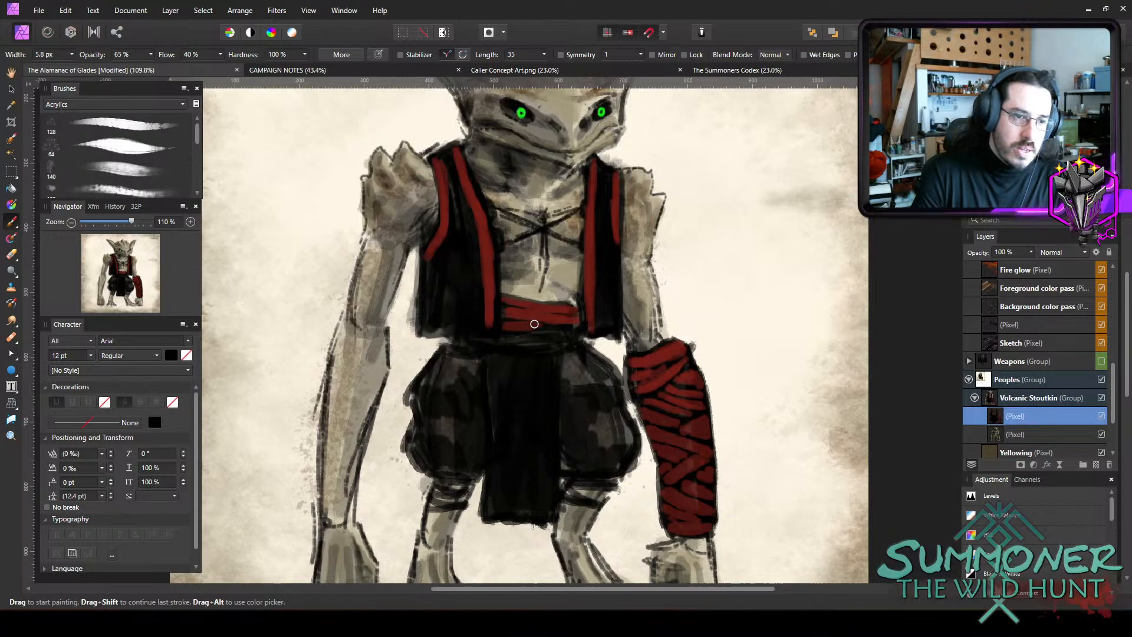
key("bracketright")
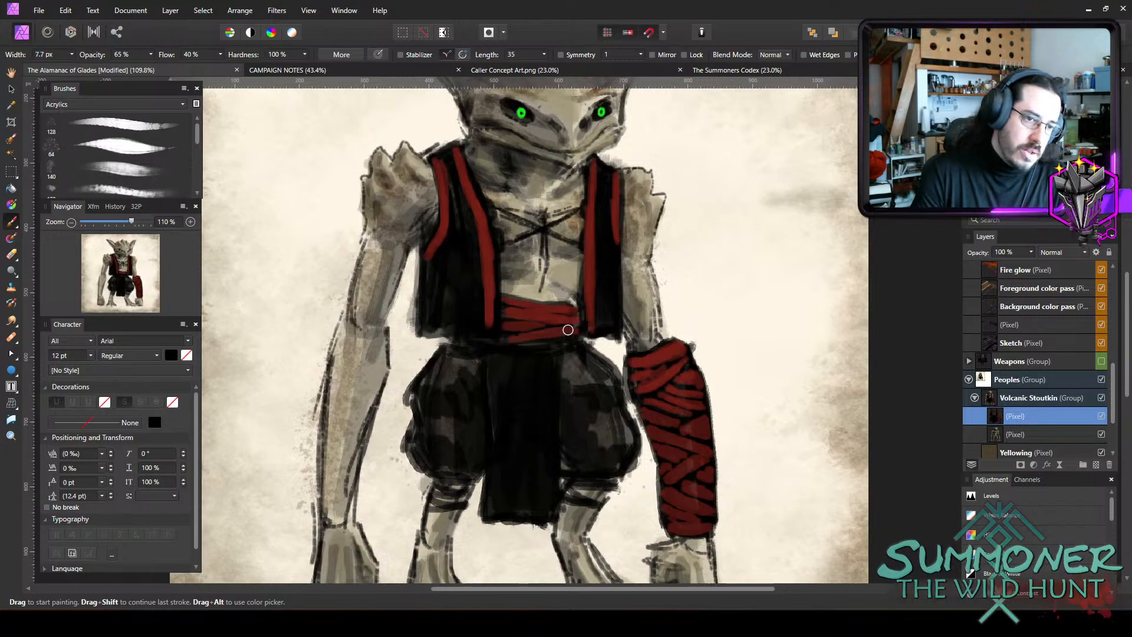
Finish the sash's lower band in dark red and paint a dark red border along the sides and bottom of the hanging loincloth.
mouse_move(530, 335)
left_mouse_down()
mouse_move(472, 340)
mouse_move(574, 344)
mouse_move(489, 352)
mouse_move(500, 443)
mouse_move(486, 509)
mouse_move(500, 483)
left_mouse_up()
key("bracketright")
key("bracketright")
key("bracketright")
key("bracketright")
key("bracketright")
key("bracketright")
mouse_move(557, 358)
left_mouse_down()
mouse_move(555, 505)
mouse_move(507, 511)
mouse_move(524, 513)
left_mouse_up()
key("bracketleft")
key("bracketleft")
key("bracketleft")
key("bracketleft")
key("bracketright")
key("bracketright")
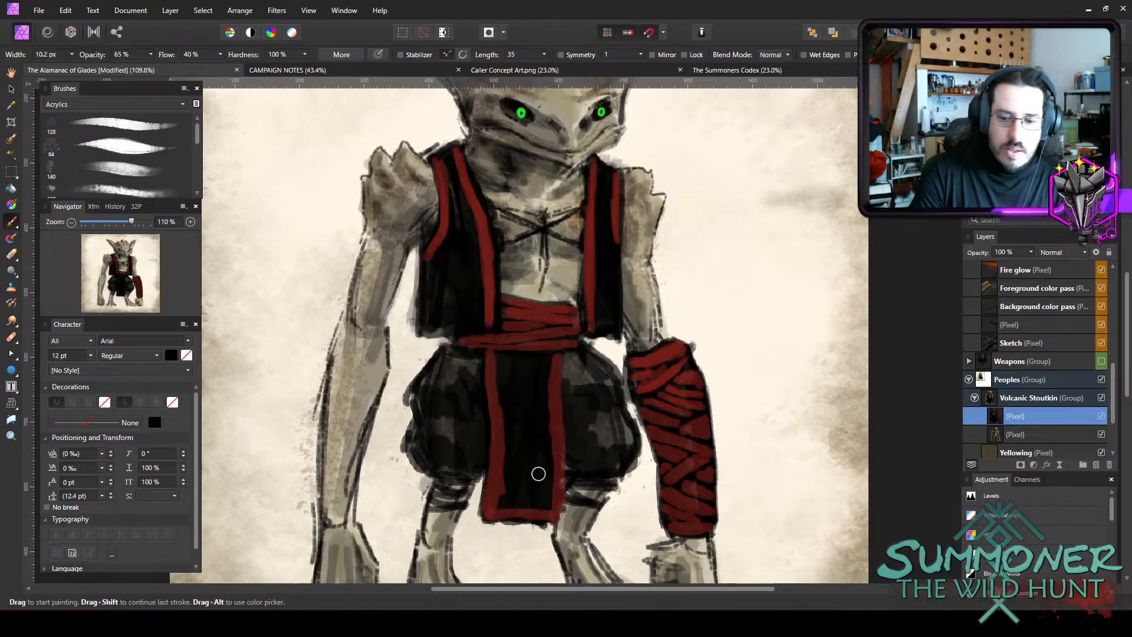
Fill the loincloth's centre with dark red inside its black inner outline, using a brush of about 15 px.
key("bracketright")
key("bracketright")
key("bracketright")
key("bracketright")
key("bracketleft")
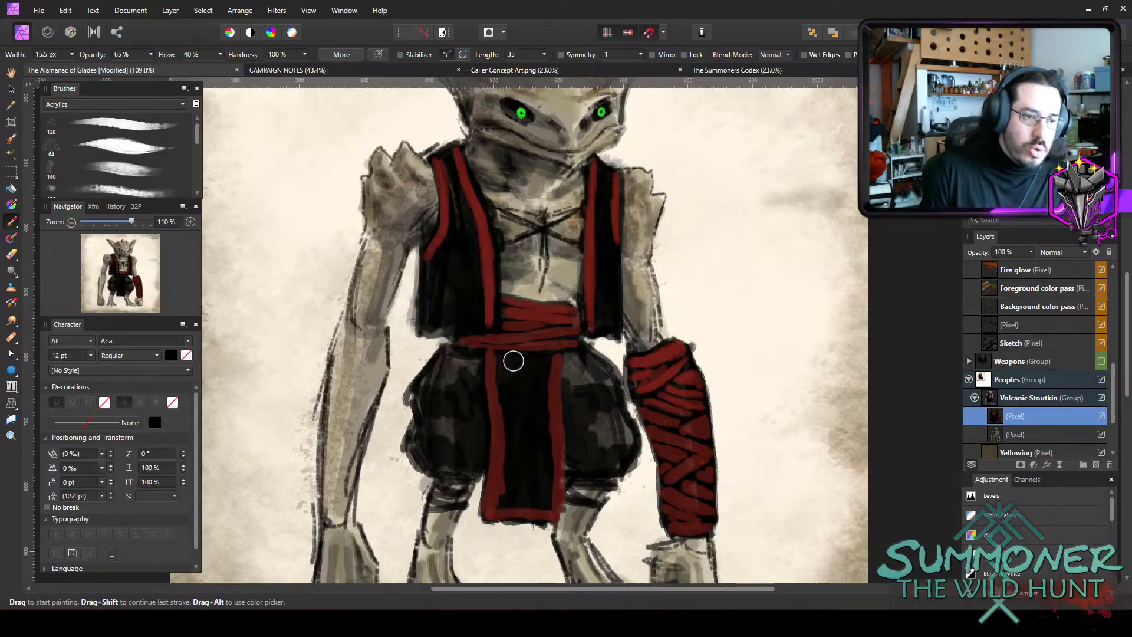
mouse_move(513, 361)
left_mouse_down()
mouse_move(506, 501)
mouse_move(541, 496)
mouse_move(520, 492)
mouse_move(539, 500)
mouse_move(544, 475)
mouse_move(543, 374)
mouse_move(526, 419)
mouse_move(528, 457)
mouse_move(547, 401)
left_mouse_up()
key("bracketleft")
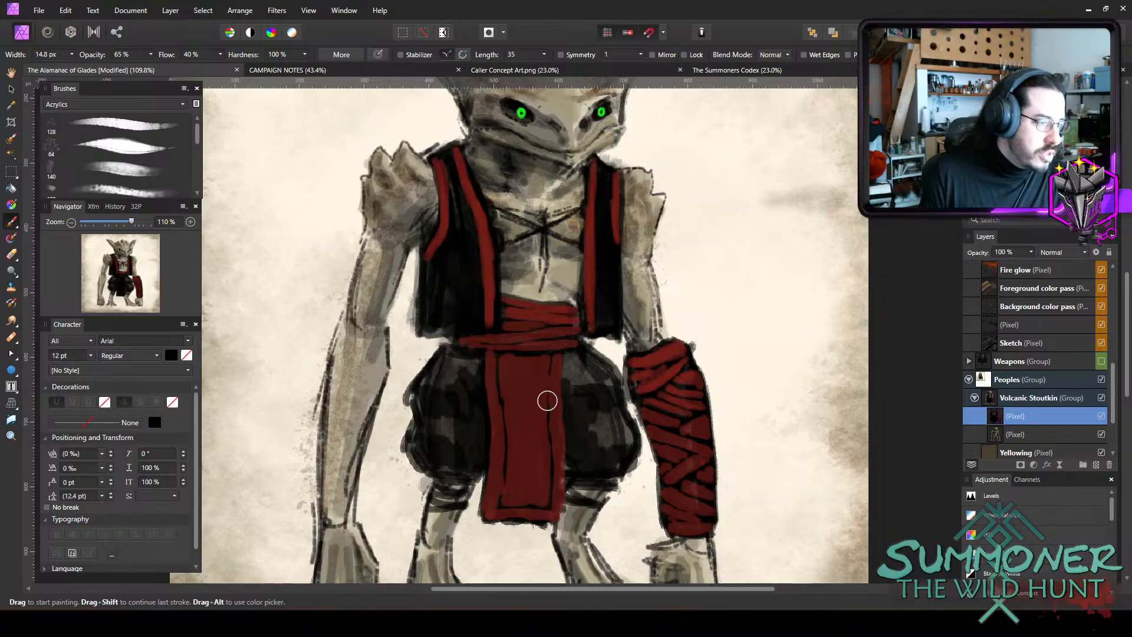
Reduce the brush width to about 7.7 px and set the brush colour to muted green 5A7333.
key("bracketleft")
key("bracketleft")
key("bracketleft")
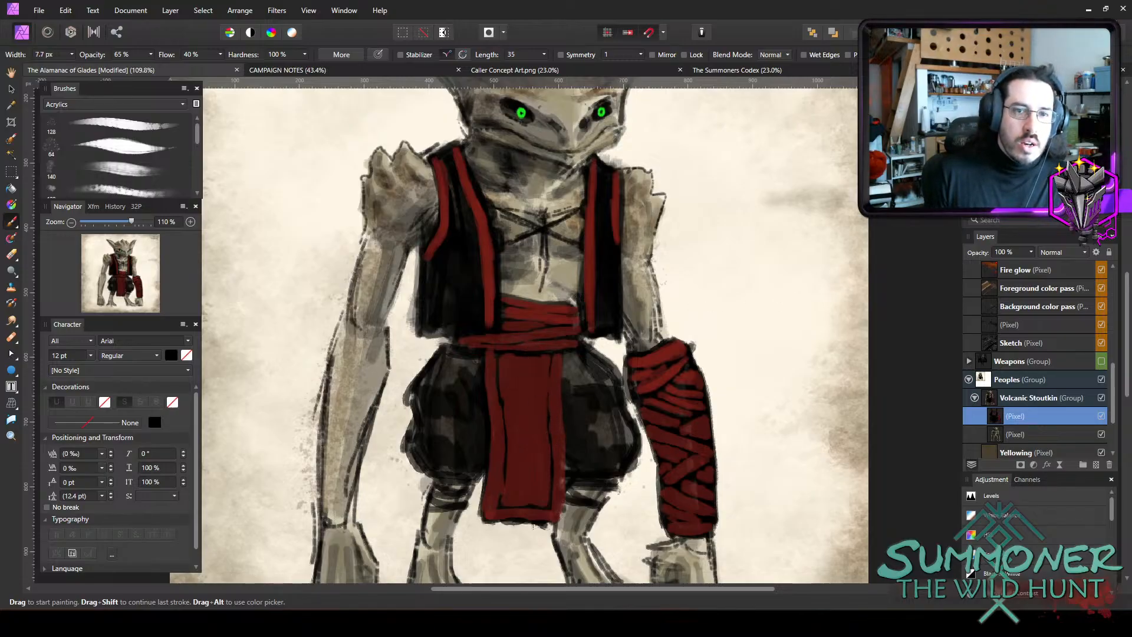
double_click(979, 109)
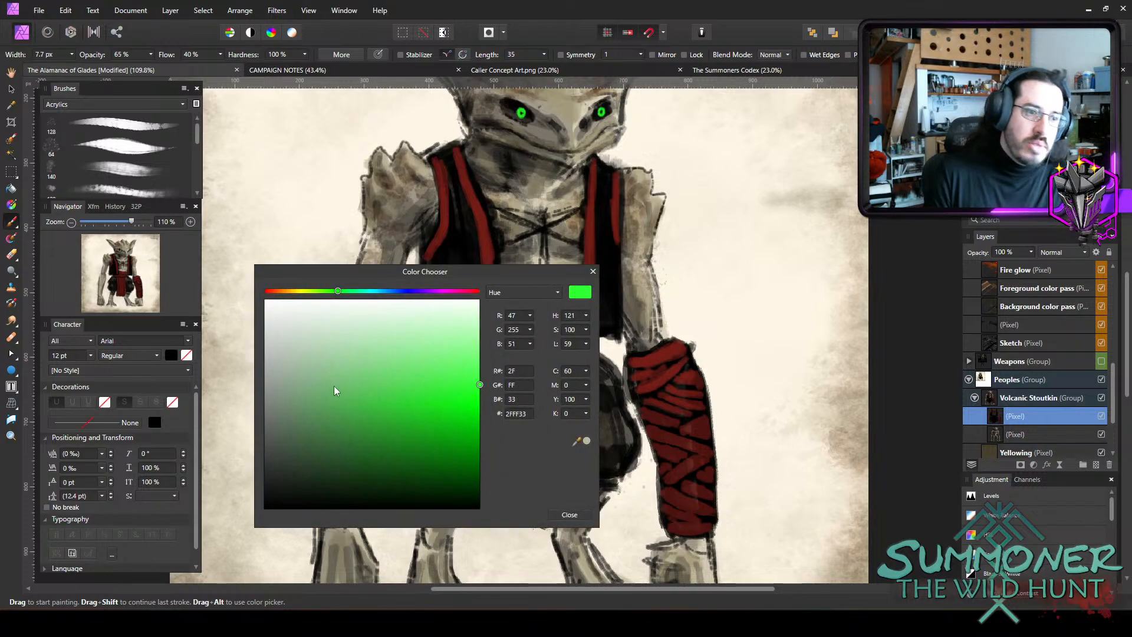
left_click(316, 291)
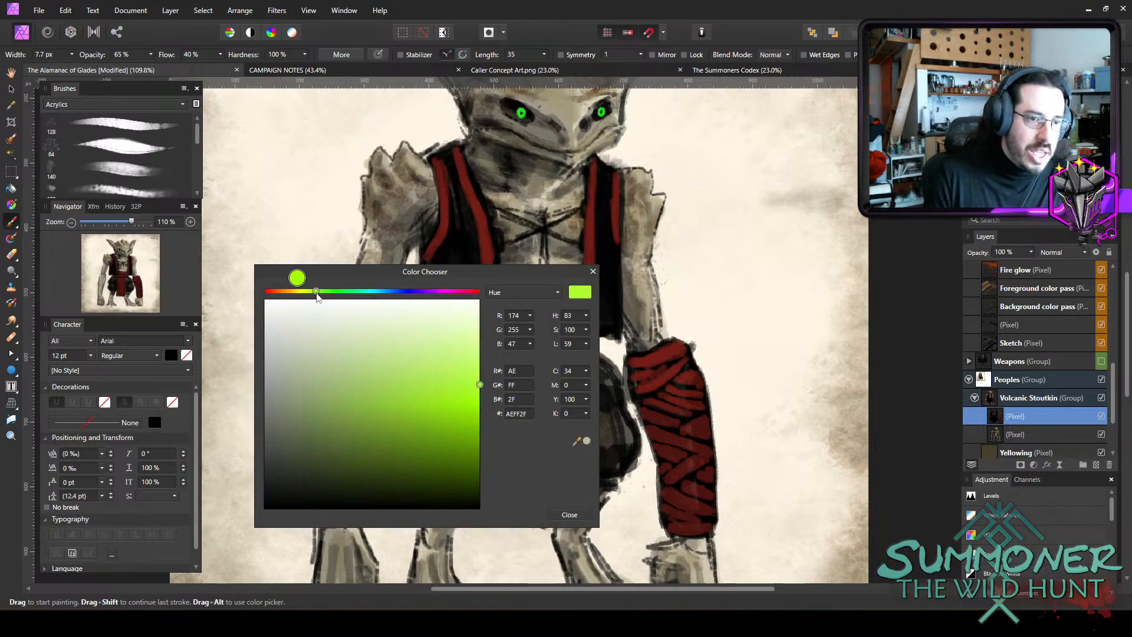
left_click_drag(348, 439, 374, 440)
left_click(373, 442)
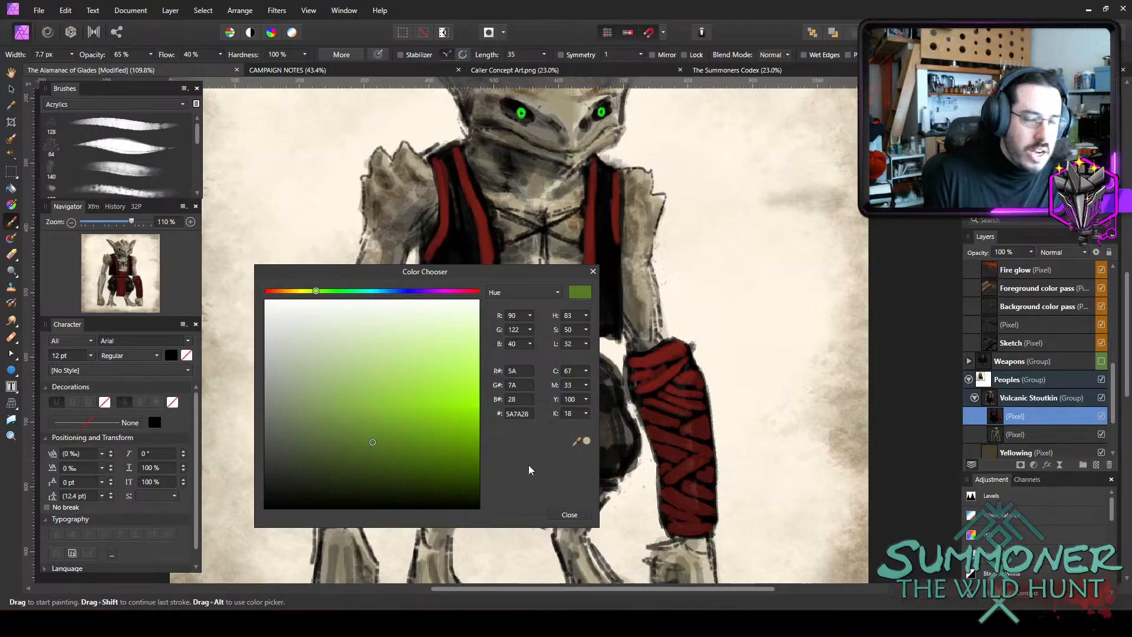
left_click(344, 439)
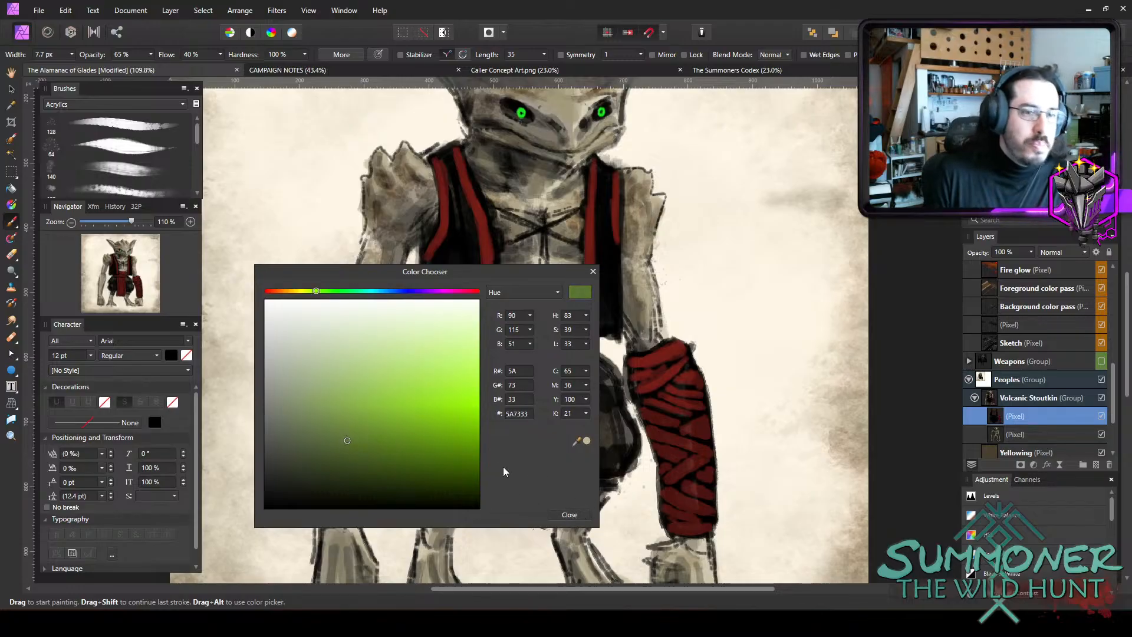
left_click(569, 515)
Paint green folds on the upper part of the vest's right panel and down its left panel, using an 8.9 px brush.
key("bracketright")
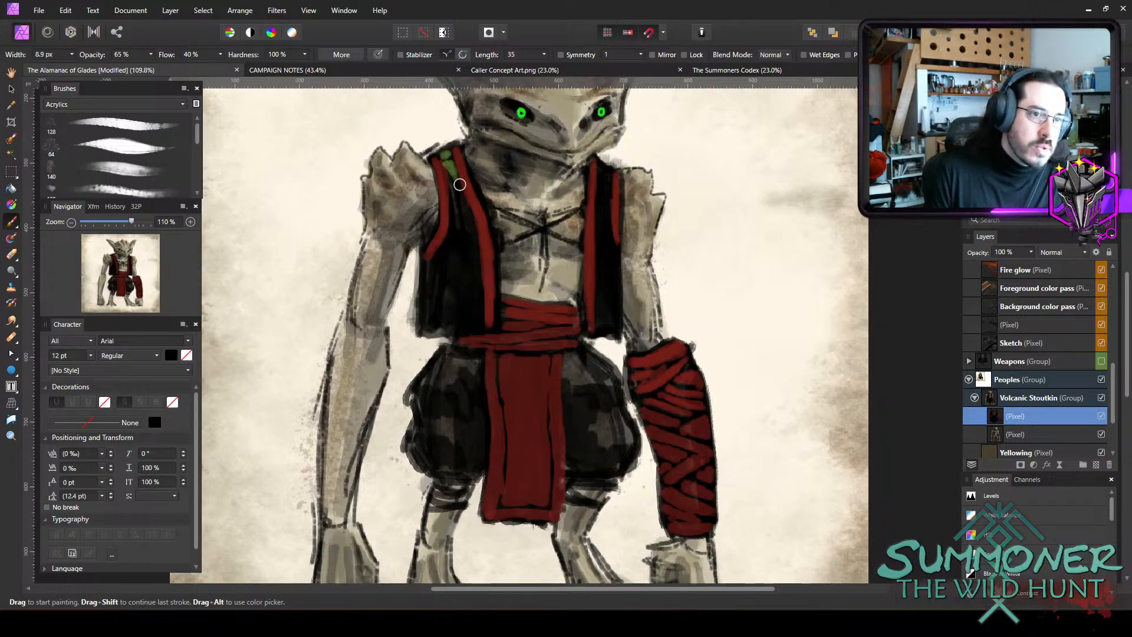
mouse_move(447, 165)
left_mouse_down()
mouse_move(474, 232)
mouse_move(455, 196)
mouse_move(473, 229)
mouse_move(426, 270)
left_mouse_up()
mouse_move(457, 215)
left_mouse_down()
mouse_move(469, 242)
mouse_move(431, 267)
mouse_move(458, 223)
left_mouse_up()
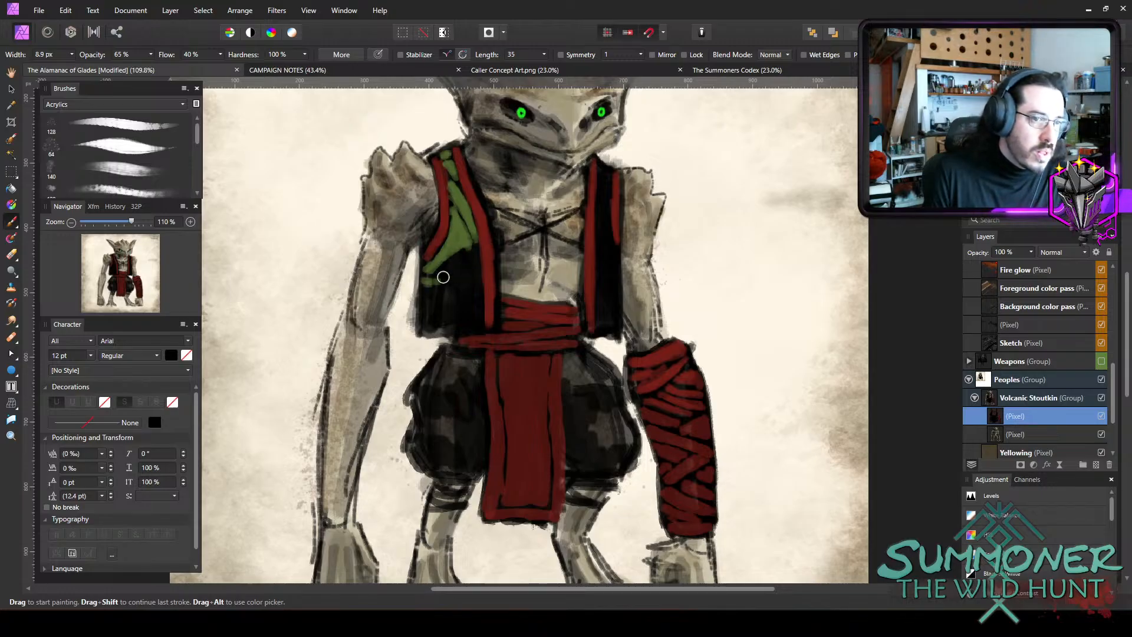
left_click_drag(444, 276, 473, 256)
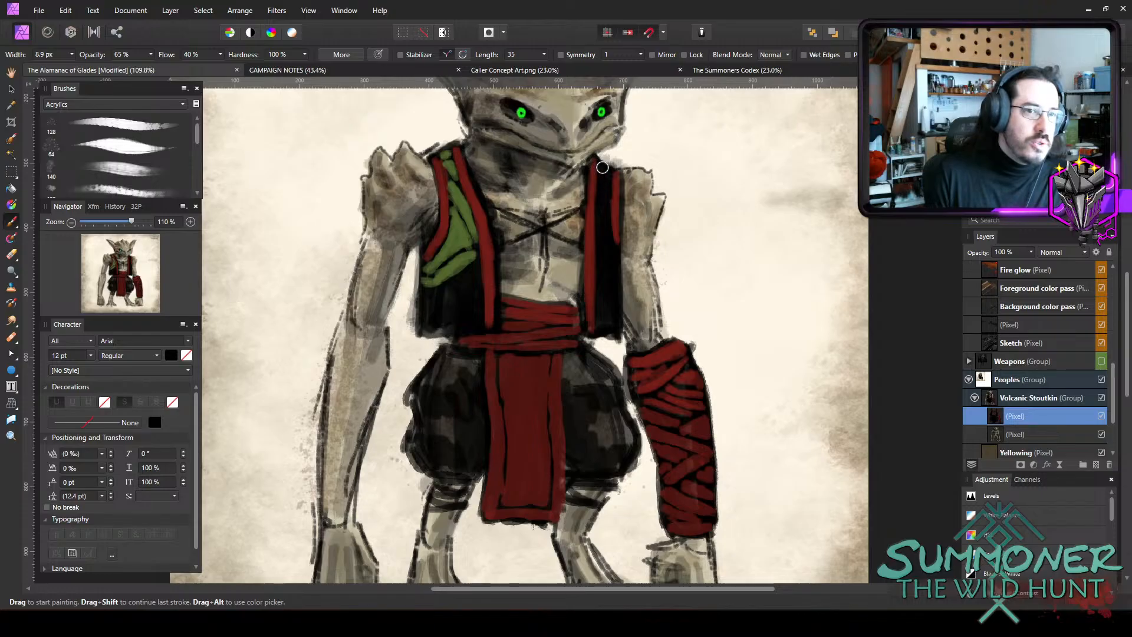
left_click_drag(600, 179, 601, 223)
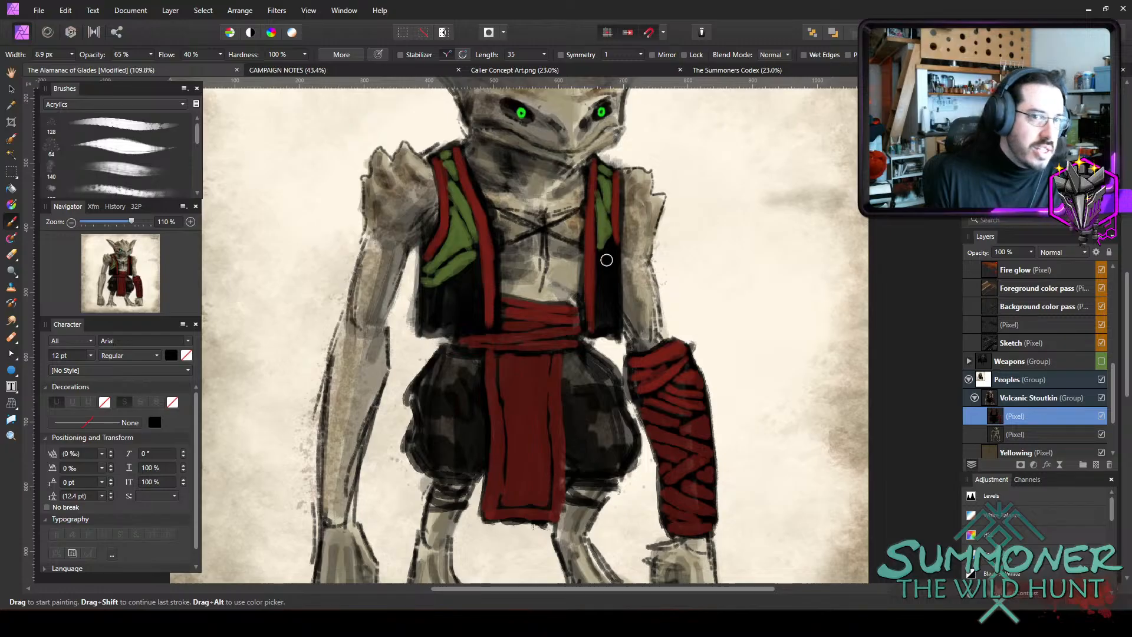
left_click_drag(611, 244, 601, 265)
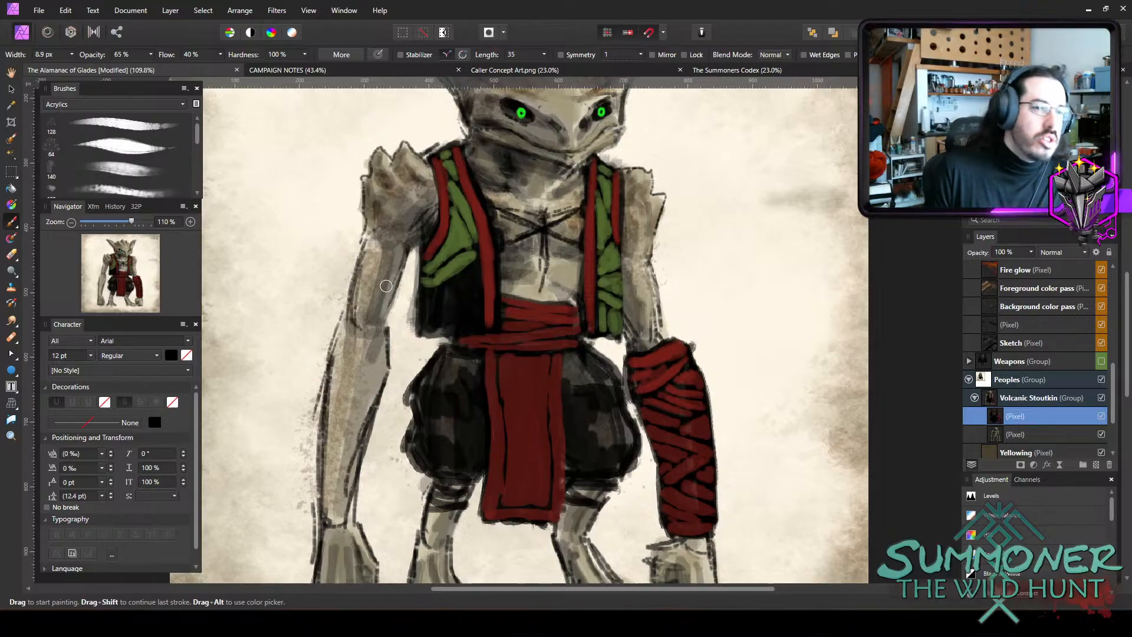
Paint green folds over the lower part of the vest's right panel down to the hem, using brushes between about 6.4 px and 8.3 px.
key("bracketleft")
key("bracketleft")
key("bracketleft")
key("bracketright")
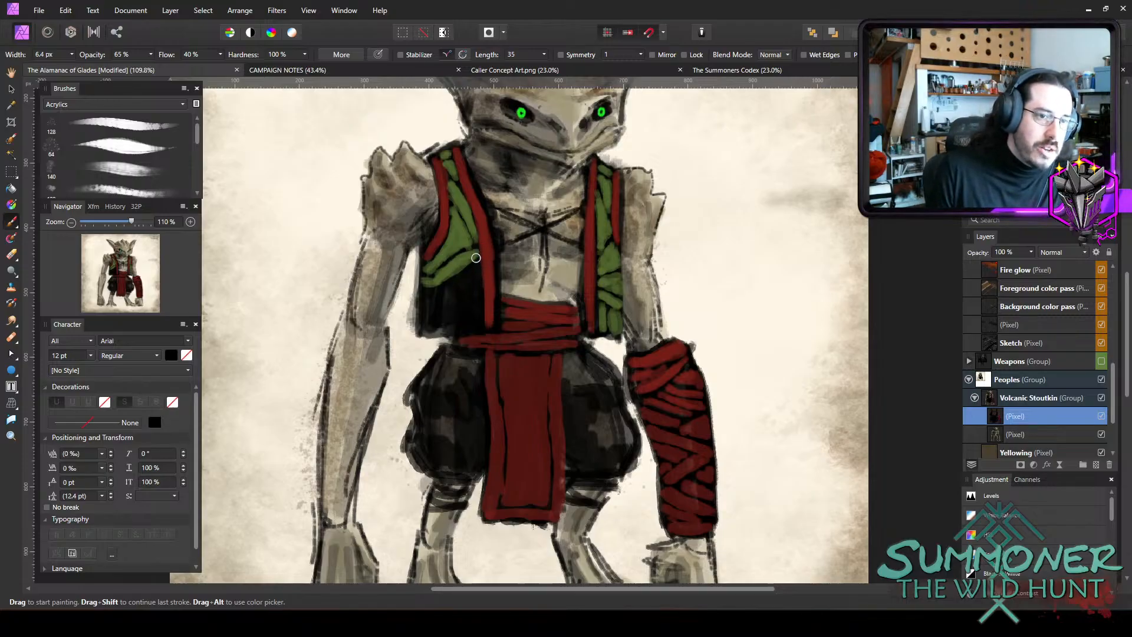
mouse_move(461, 278)
left_mouse_down()
mouse_move(470, 271)
mouse_move(441, 292)
left_mouse_up()
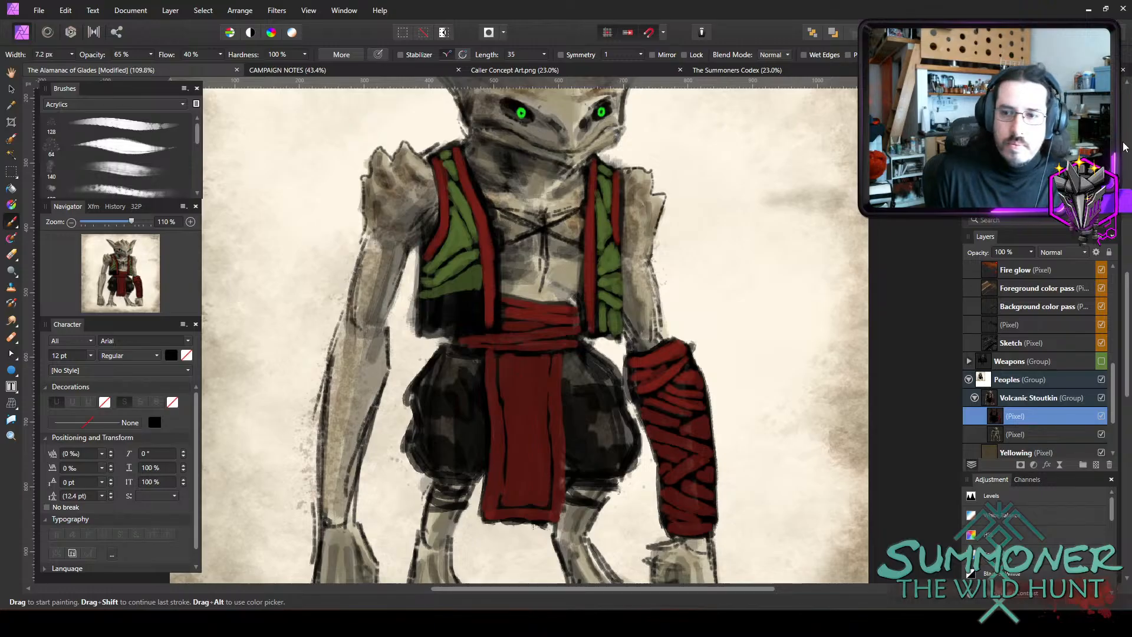
key("]")
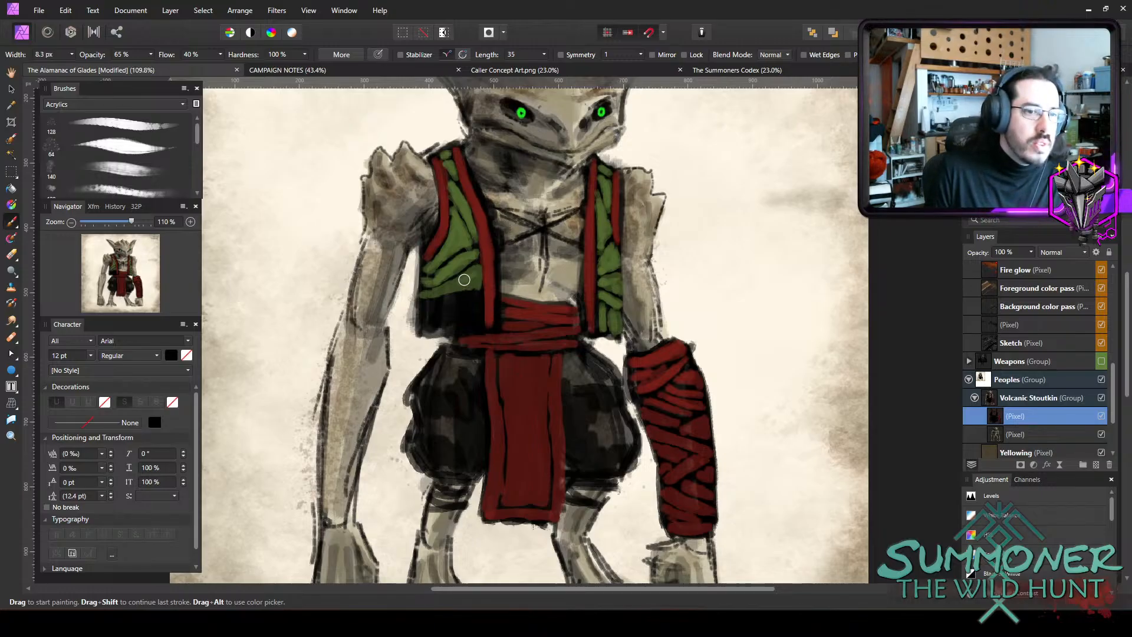
key("[")
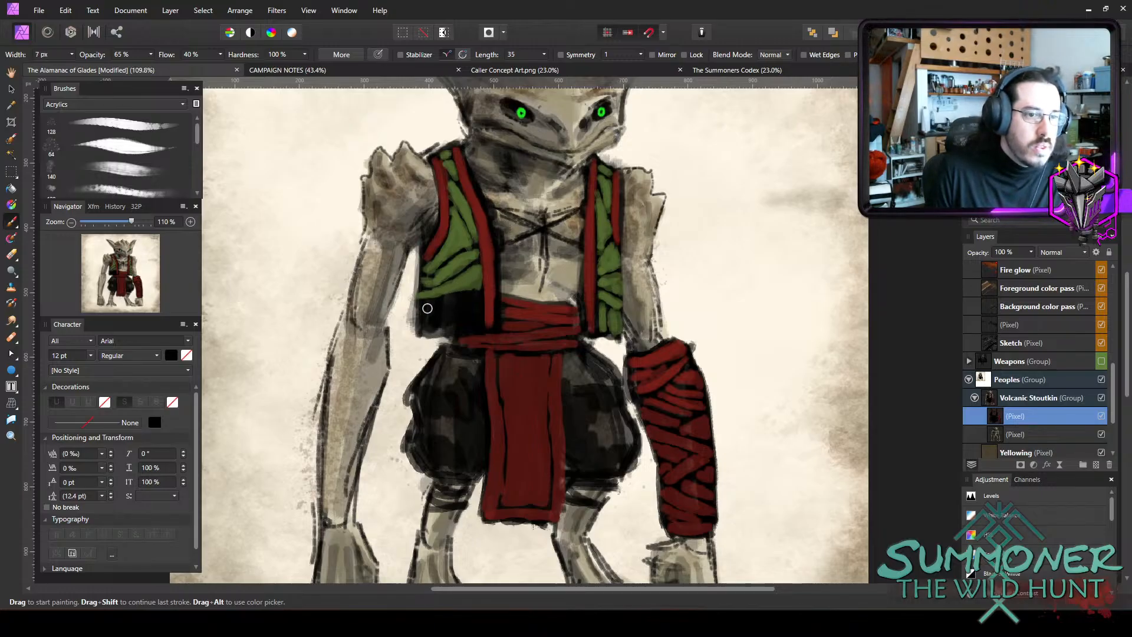
key("]")
mouse_move(427, 307)
left_mouse_down()
mouse_move(479, 296)
mouse_move(422, 306)
mouse_move(464, 305)
mouse_move(432, 320)
mouse_move(466, 322)
left_mouse_up()
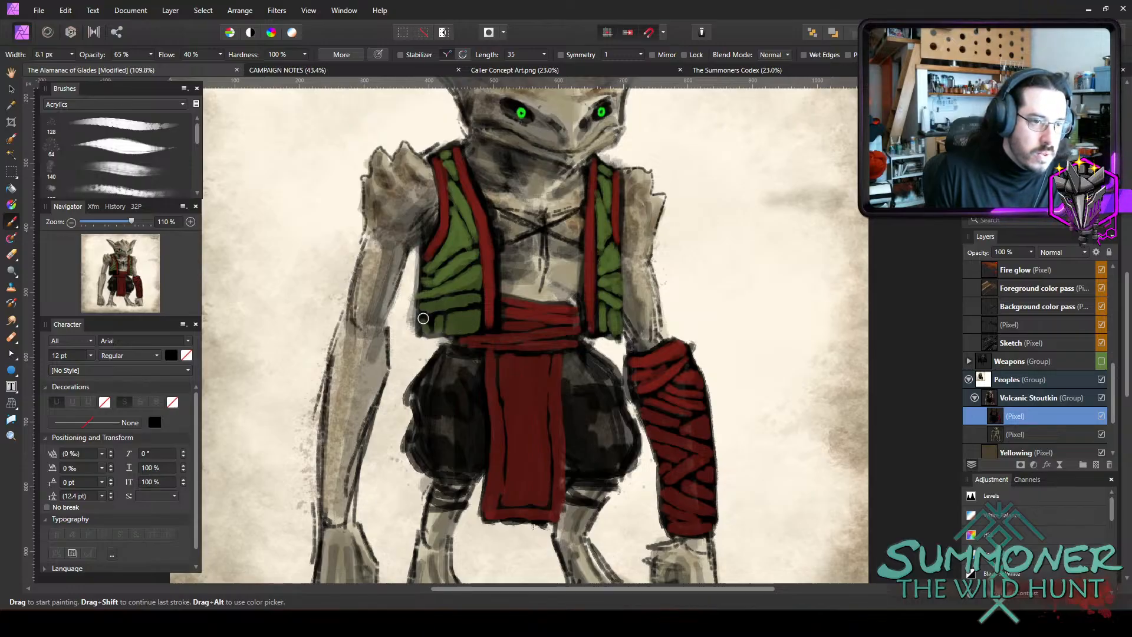
mouse_move(473, 323)
left_mouse_down()
mouse_move(445, 322)
mouse_move(465, 297)
mouse_move(426, 303)
mouse_move(476, 296)
mouse_move(485, 277)
mouse_move(439, 322)
left_mouse_up()
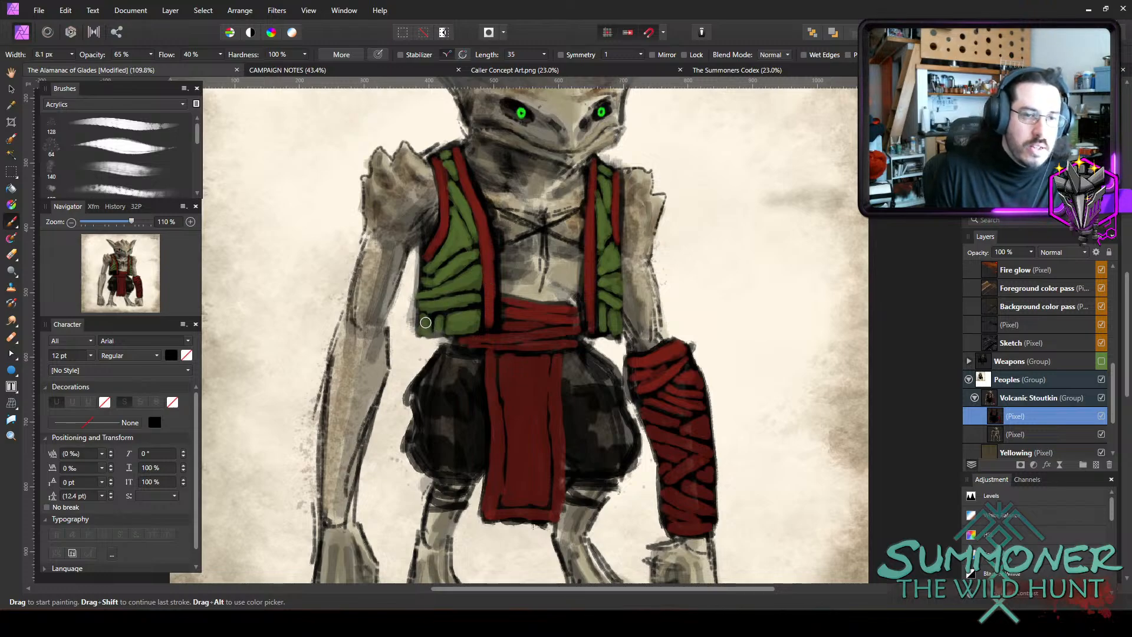
Try painting the top of the creature's right trouser leg green with a 12.3 px brush.
key("bracketright")
key("bracketright")
key("bracketright")
mouse_move(441, 367)
left_mouse_down()
mouse_move(418, 395)
mouse_move(472, 368)
left_mouse_up()
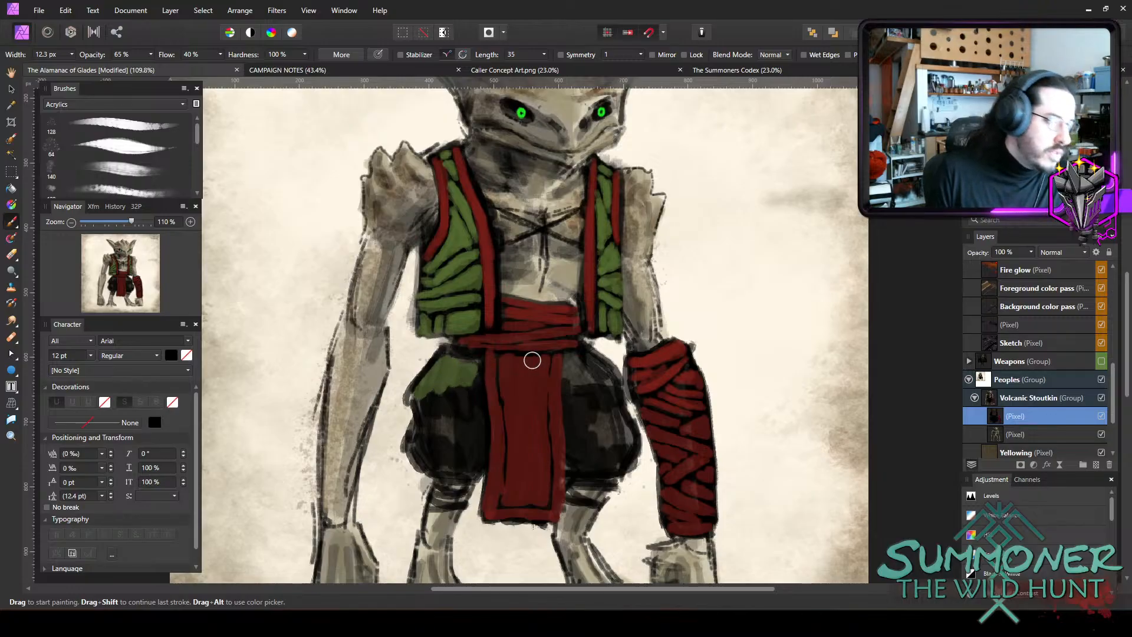
key("ctrl+z")
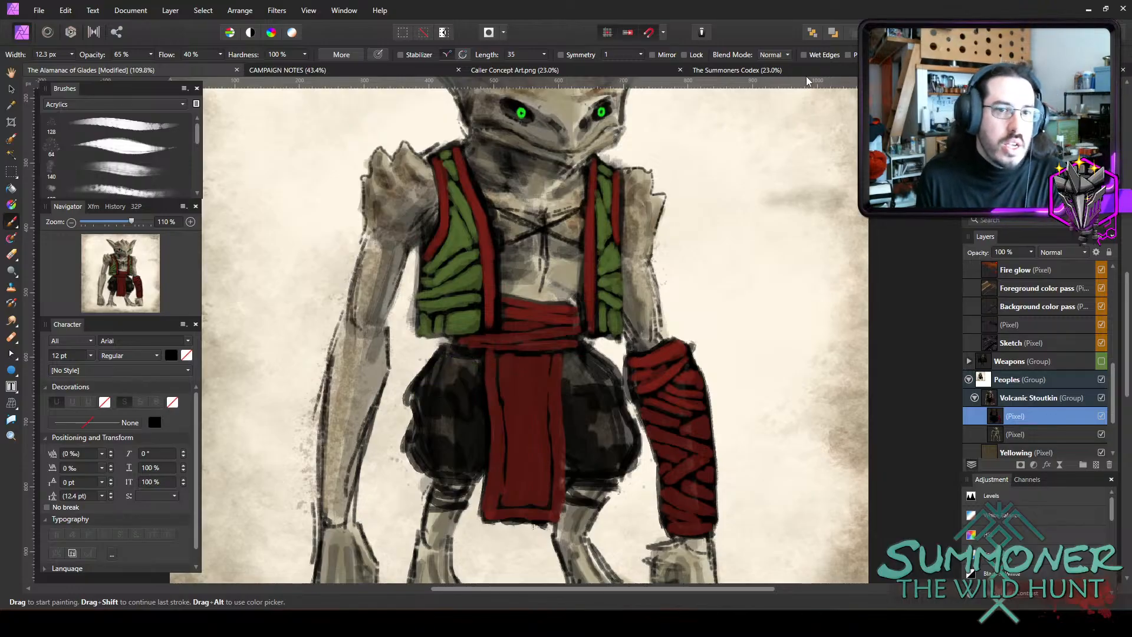
Set the brush to Overlay blend mode with 10% opacity and a width of 18.7 px.
key("1")
left_click(774, 55)
left_click(755, 225)
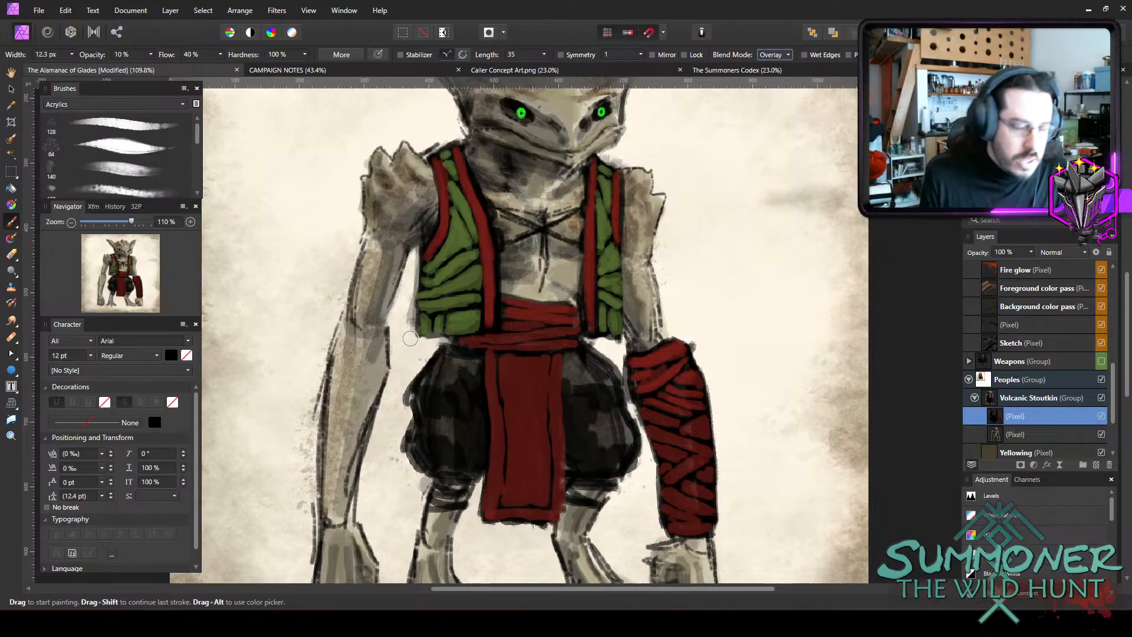
key("bracketright")
key("bracketright")
key("bracketright")
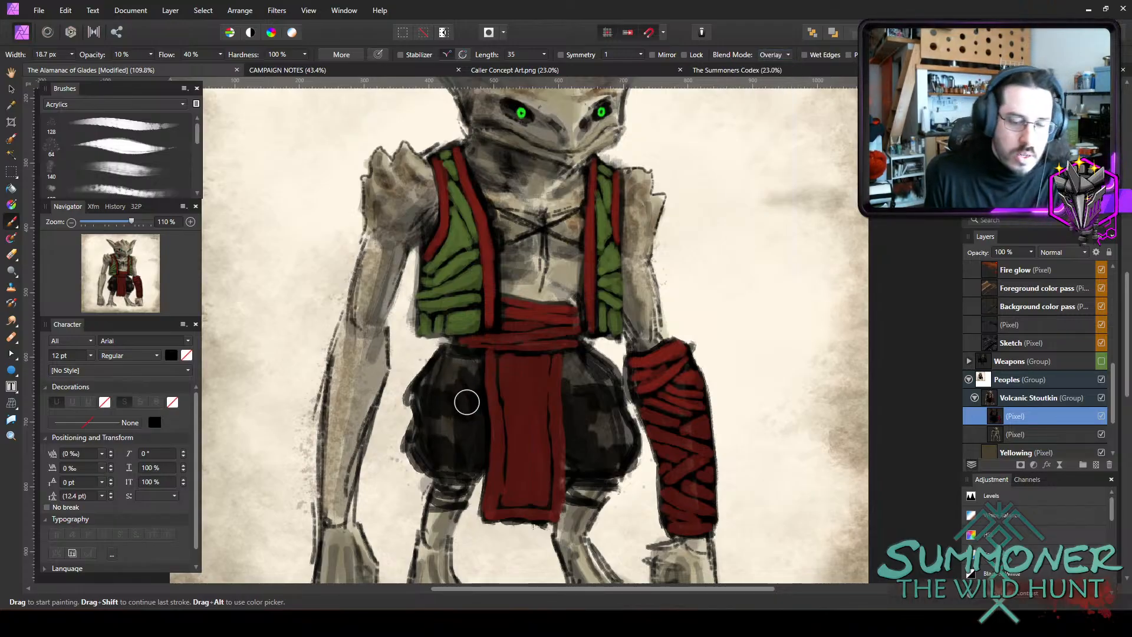
Tint both black trouser legs dark green, raising the brush opacity from 25% through 45% to 75%.
key("2")
key("5")
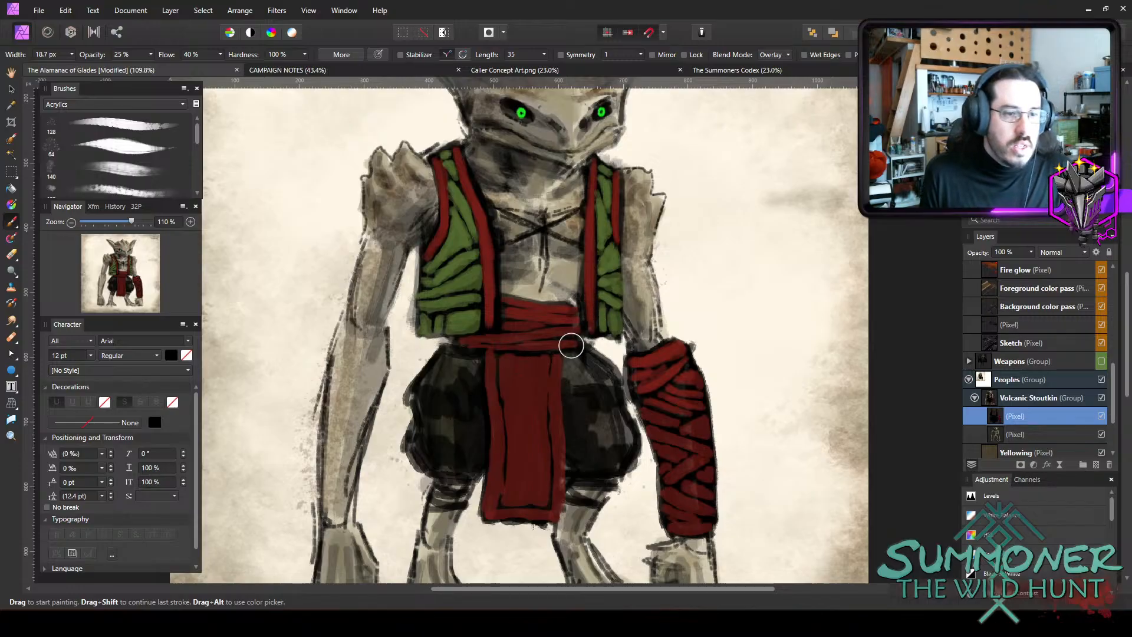
key("4")
key("5")
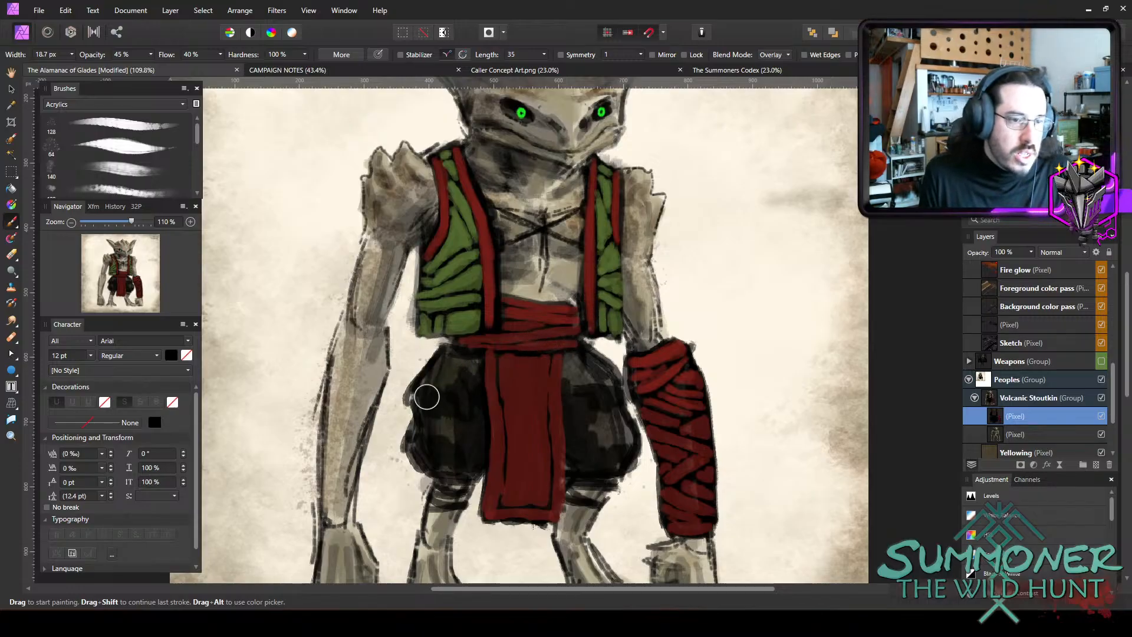
key("7")
key("5")
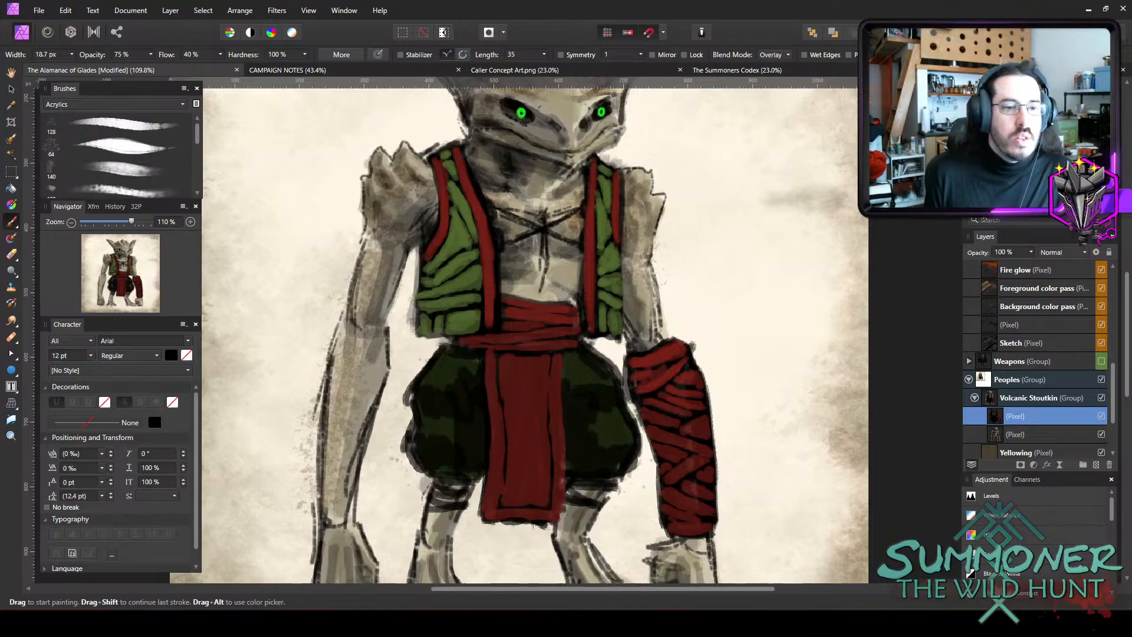
Set the brush colour to pale grey-green 98AA7C and its blend mode to Normal.
double_click(980, 111)
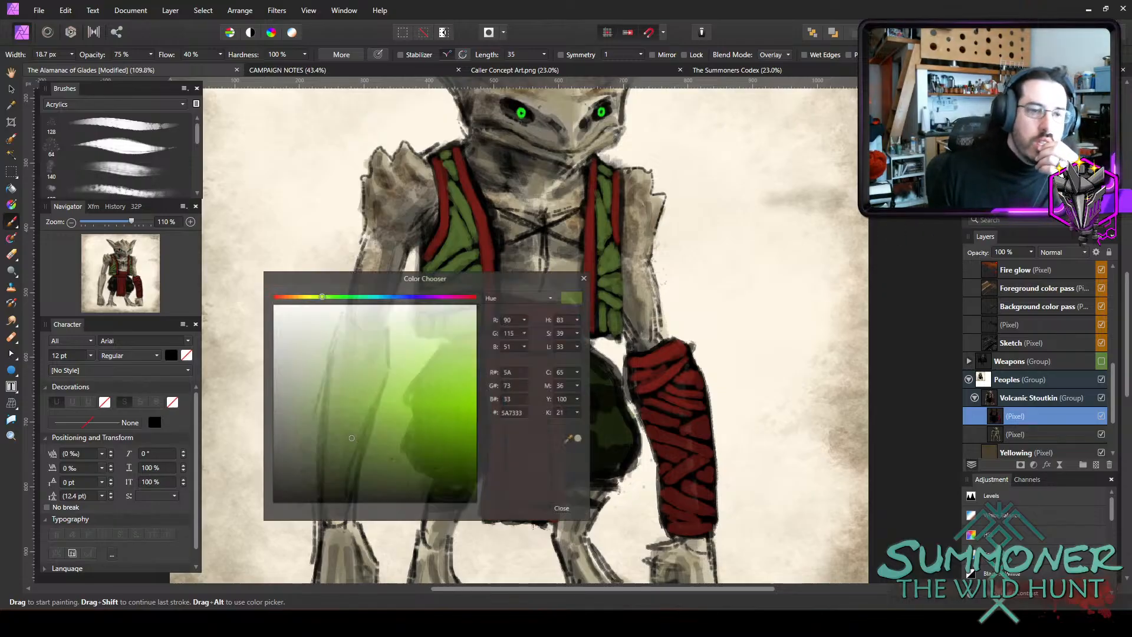
left_click(338, 386)
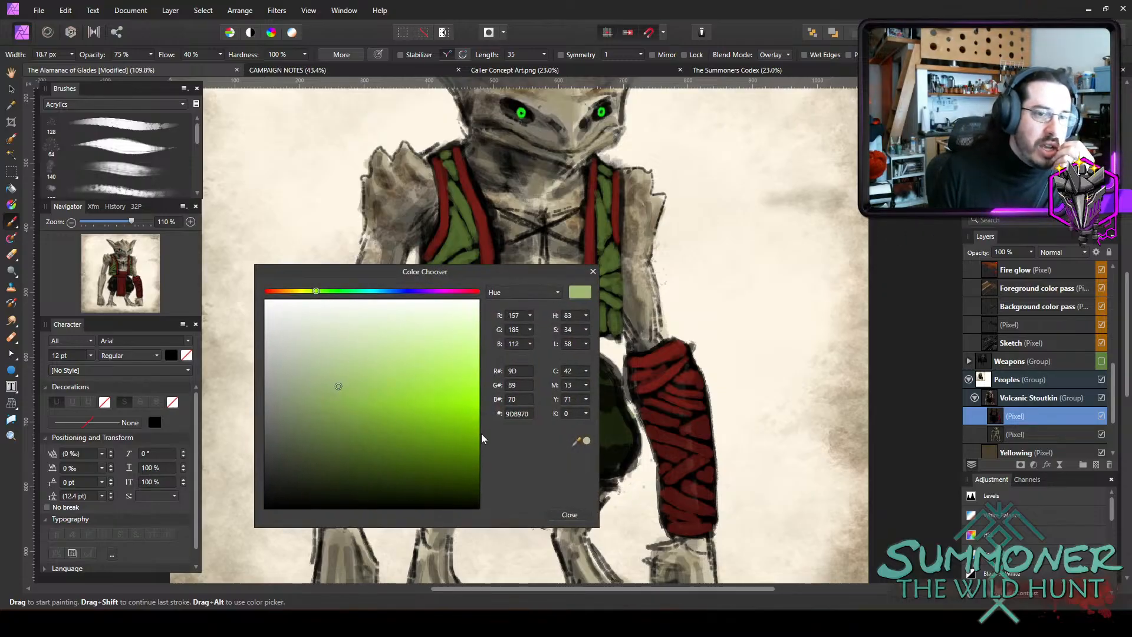
left_click(309, 389)
left_click(565, 514)
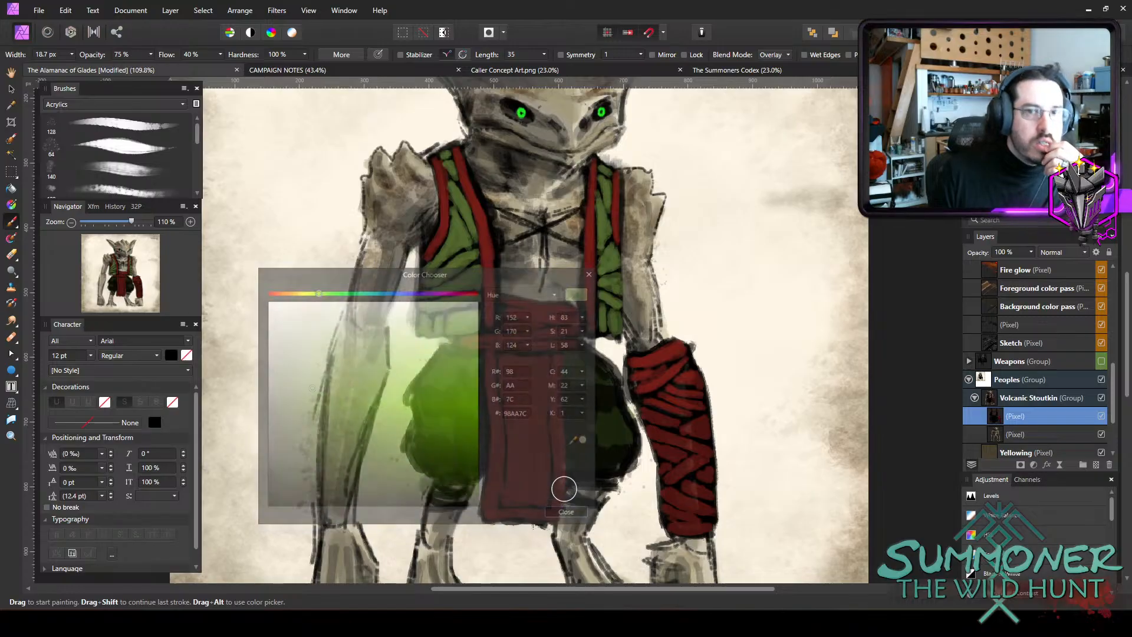
left_click(773, 55)
left_click(742, 68)
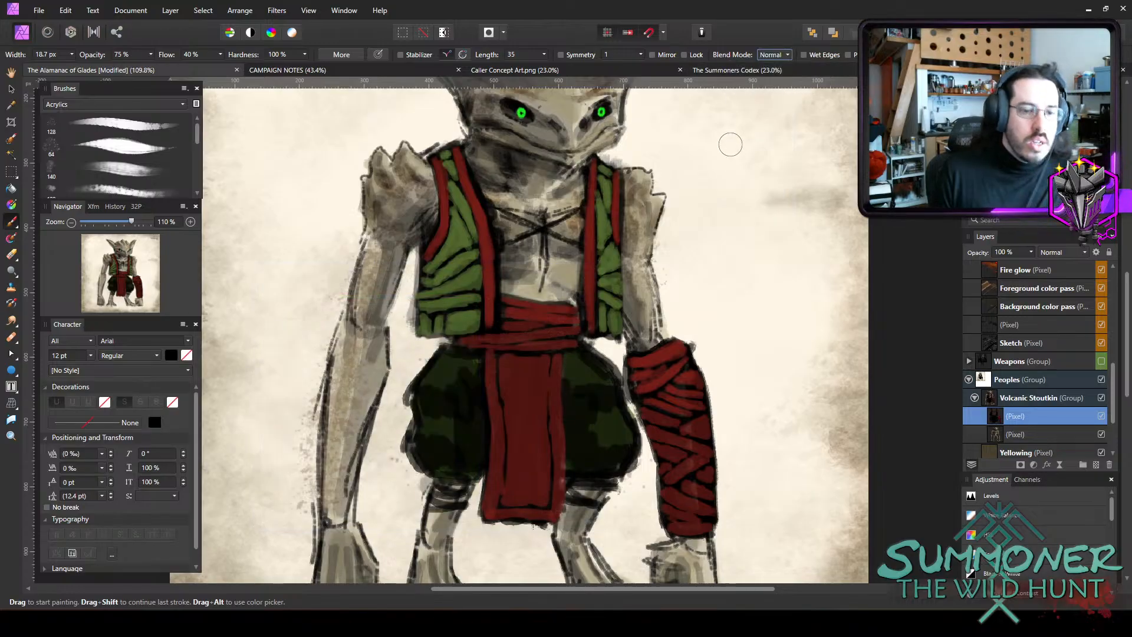
Brush soft pale green light onto the creature's right trouser leg at 10% opacity with a small brush, starting from 6.9 px.
key("1")
key("bracketleft")
key("bracketleft")
key("bracketleft")
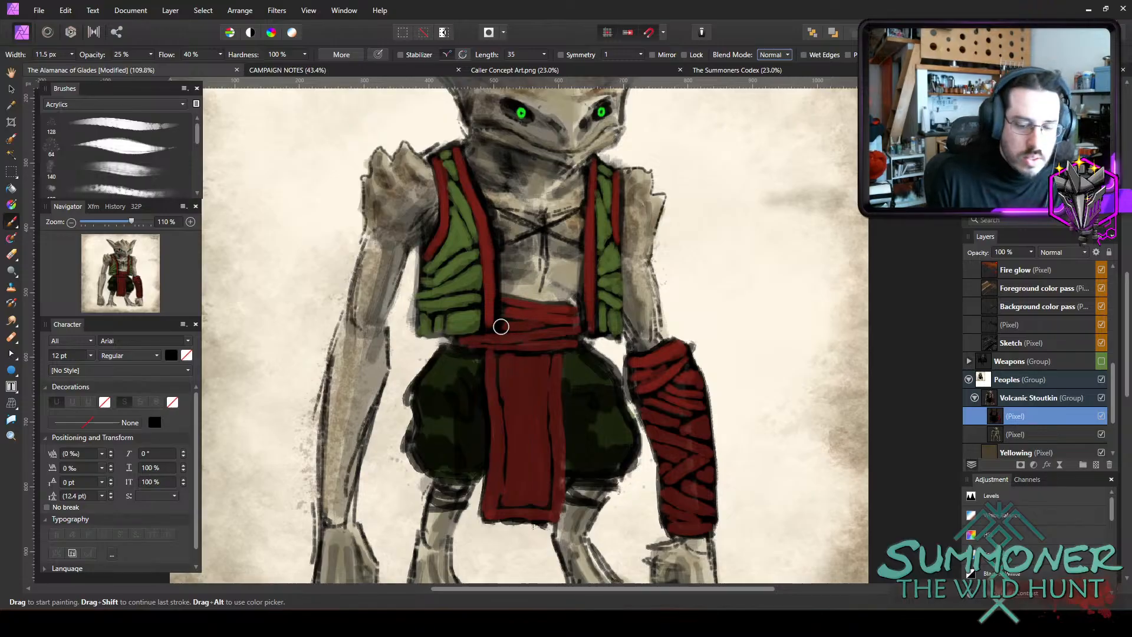
key("bracketleft")
key("bracketleft")
key("bracketleft")
key("bracketleft")
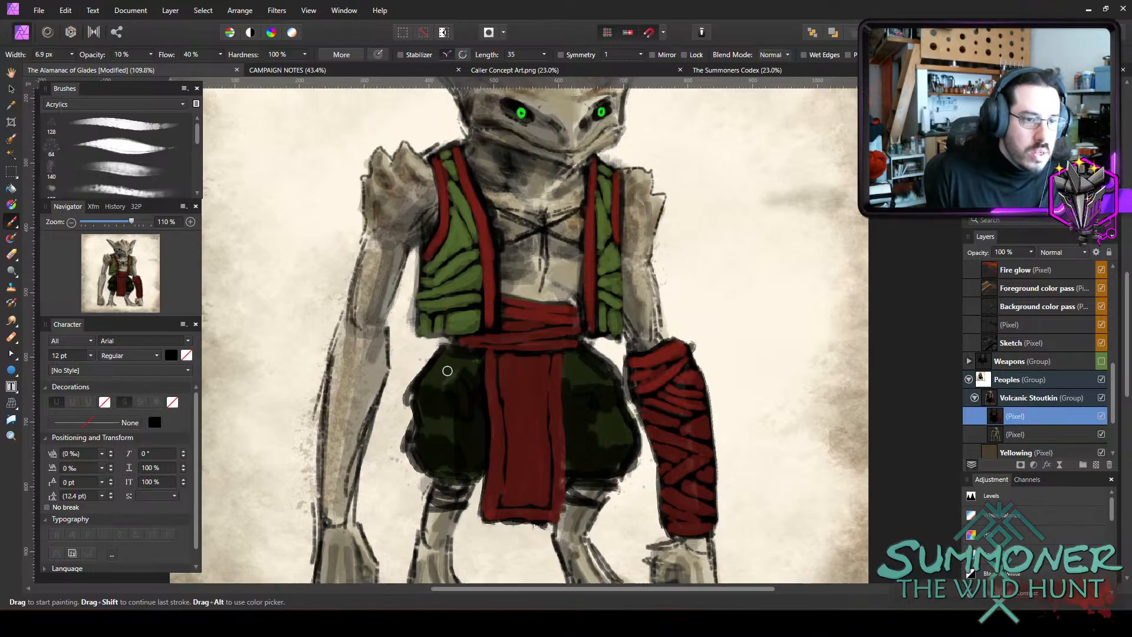
key("bracketright")
key("bracketright")
mouse_move(437, 381)
left_mouse_down()
mouse_move(466, 368)
mouse_move(445, 378)
mouse_move(448, 394)
mouse_move(458, 390)
mouse_move(457, 376)
mouse_move(433, 421)
mouse_move(457, 412)
mouse_move(441, 450)
mouse_move(468, 443)
mouse_move(459, 462)
mouse_move(421, 451)
mouse_move(464, 444)
mouse_move(477, 415)
mouse_move(477, 441)
left_mouse_up()
Brush soft pale green light onto the creature's left trouser leg at 10% opacity with a brush up to about 11.8 px.
key("bracketright")
key("bracketright")
key("bracketleft")
mouse_move(612, 425)
left_mouse_down()
mouse_move(602, 427)
mouse_move(618, 415)
mouse_move(629, 441)
left_mouse_up()
key("bracketright")
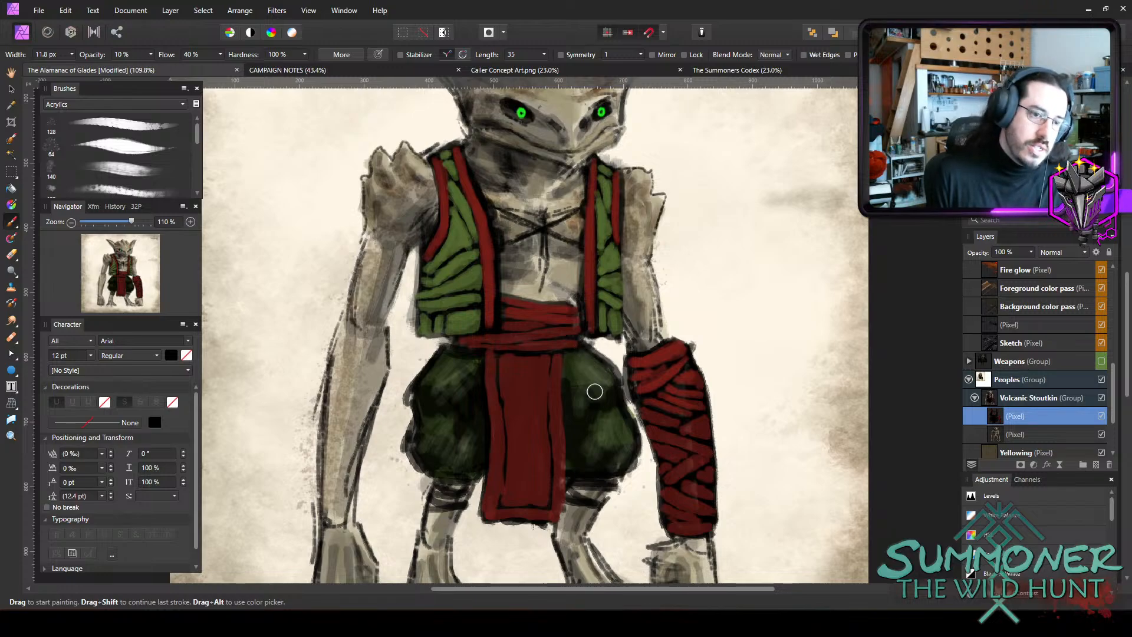
Build up smoother, lighter green volume on both trouser legs at 10% opacity, reducing the brush from 9.6 px to 7.6 px.
key("bracketright")
key("bracketright")
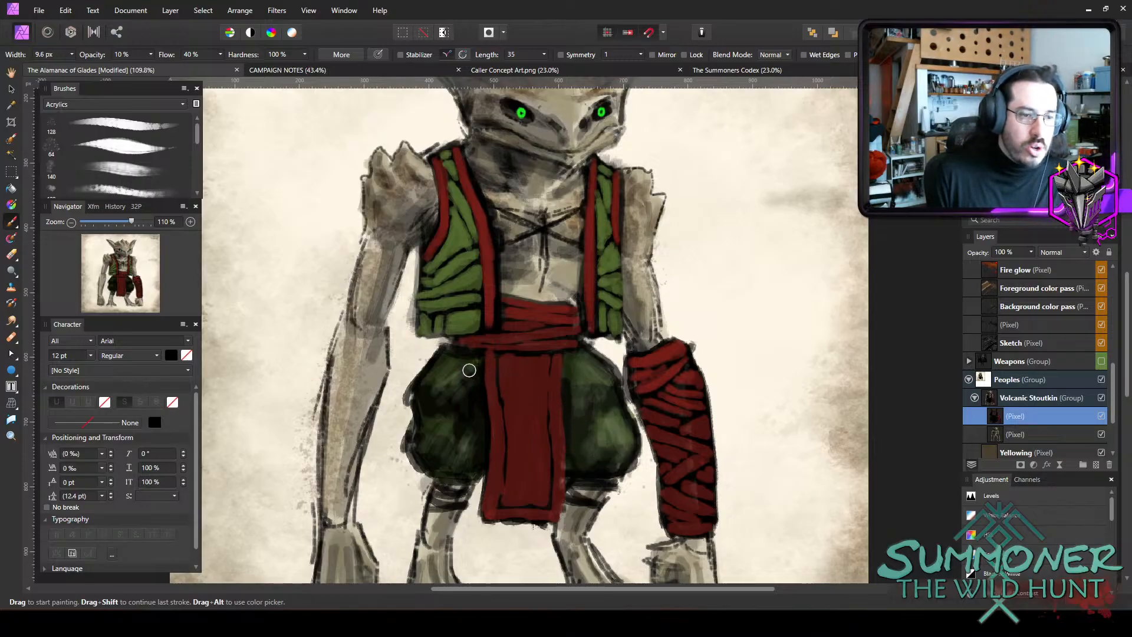
key("bracketleft")
key("bracketleft")
mouse_move(428, 403)
left_mouse_down()
mouse_move(457, 403)
mouse_move(475, 436)
mouse_move(450, 457)
mouse_move(472, 457)
mouse_move(477, 415)
mouse_move(445, 427)
mouse_move(438, 452)
mouse_move(453, 391)
left_mouse_up()
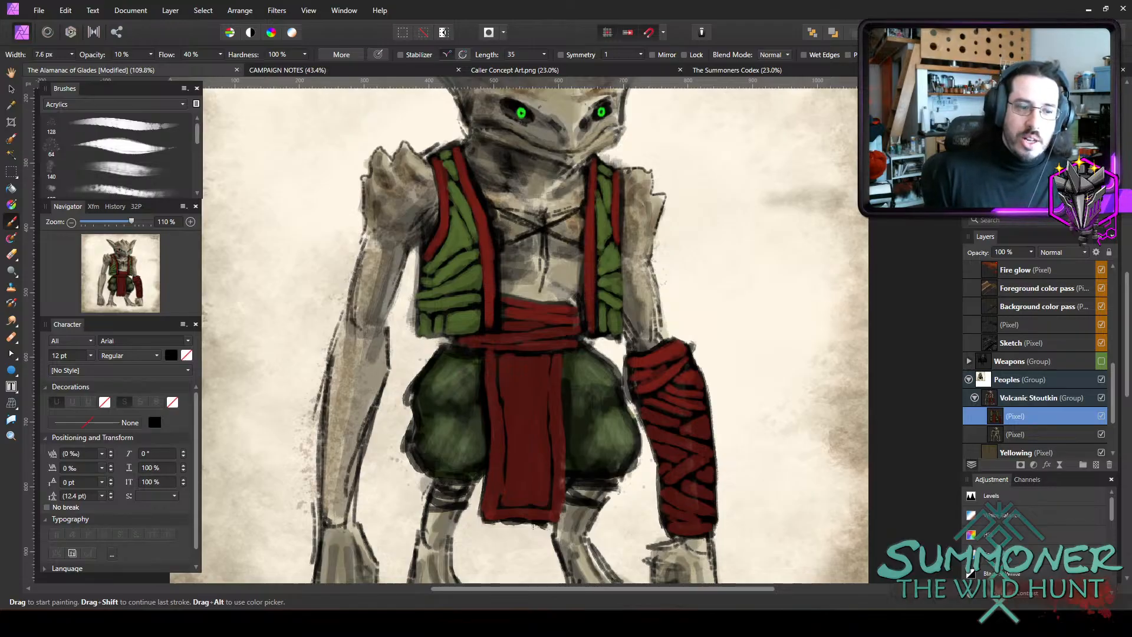
Set the brush colour to salmon red E47D69, its width to 4.7 px and its opacity to 45%.
double_click(983, 121)
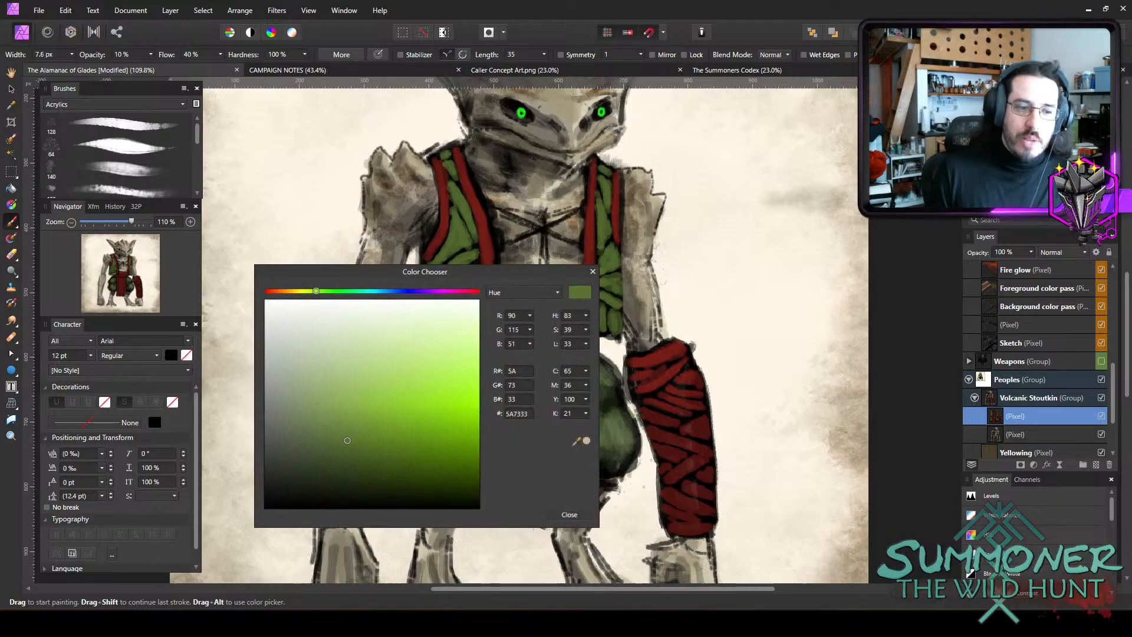
left_click(273, 291)
left_click_drag(329, 382, 415, 372)
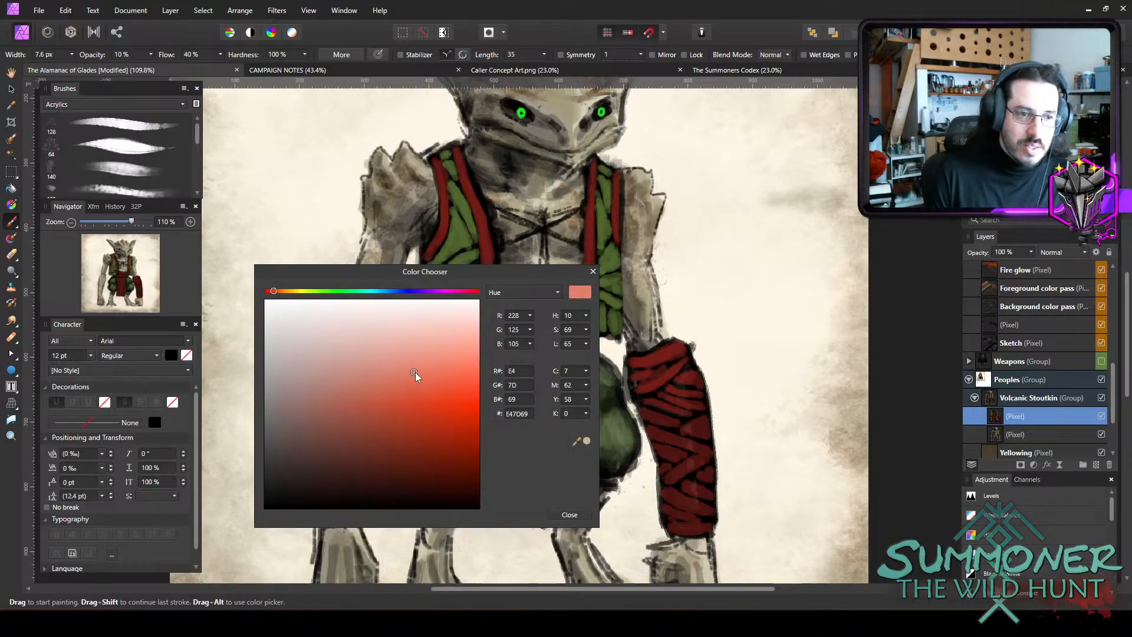
left_click(570, 514)
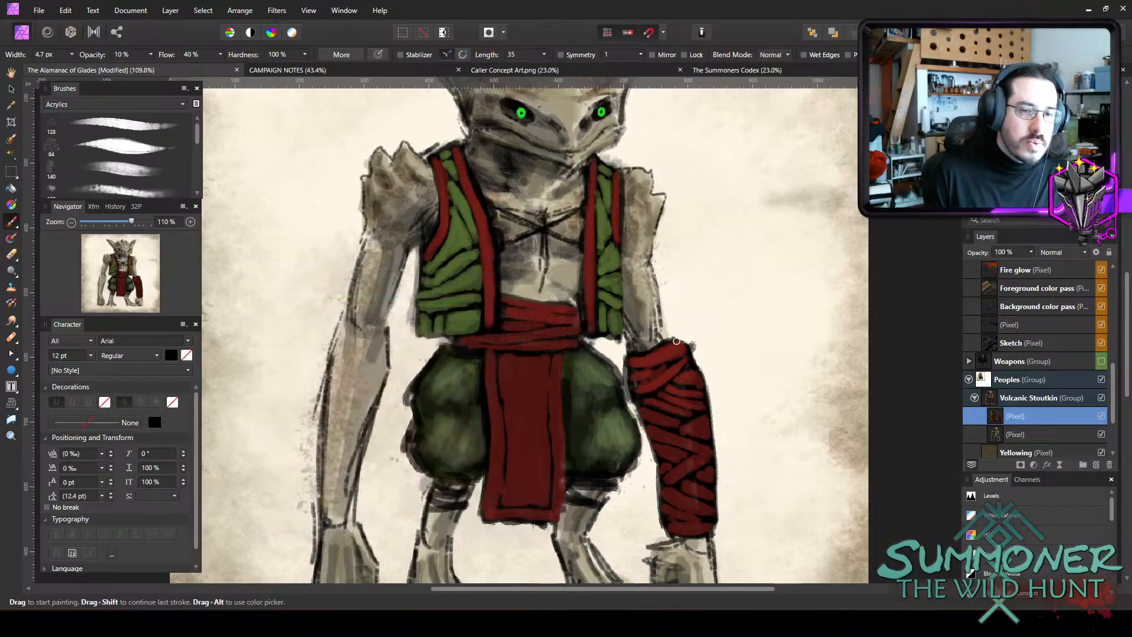
key("7")
key("5")
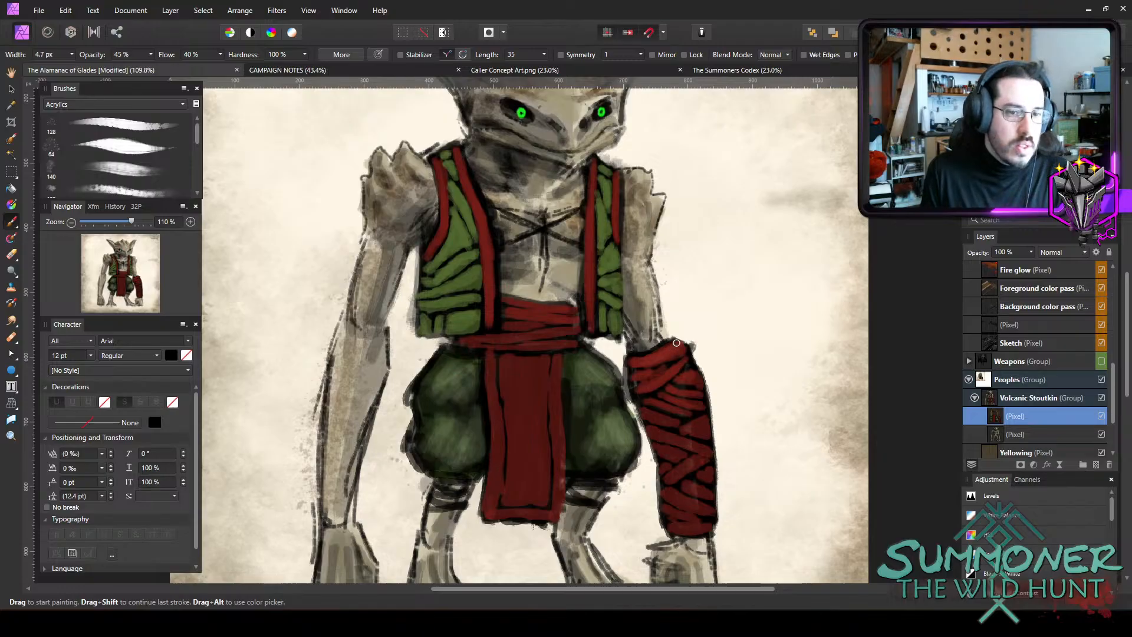
Paint thin salmon highlights along the bracer's wraps and the folds of the waist sash.
left_click_drag(646, 360, 680, 348)
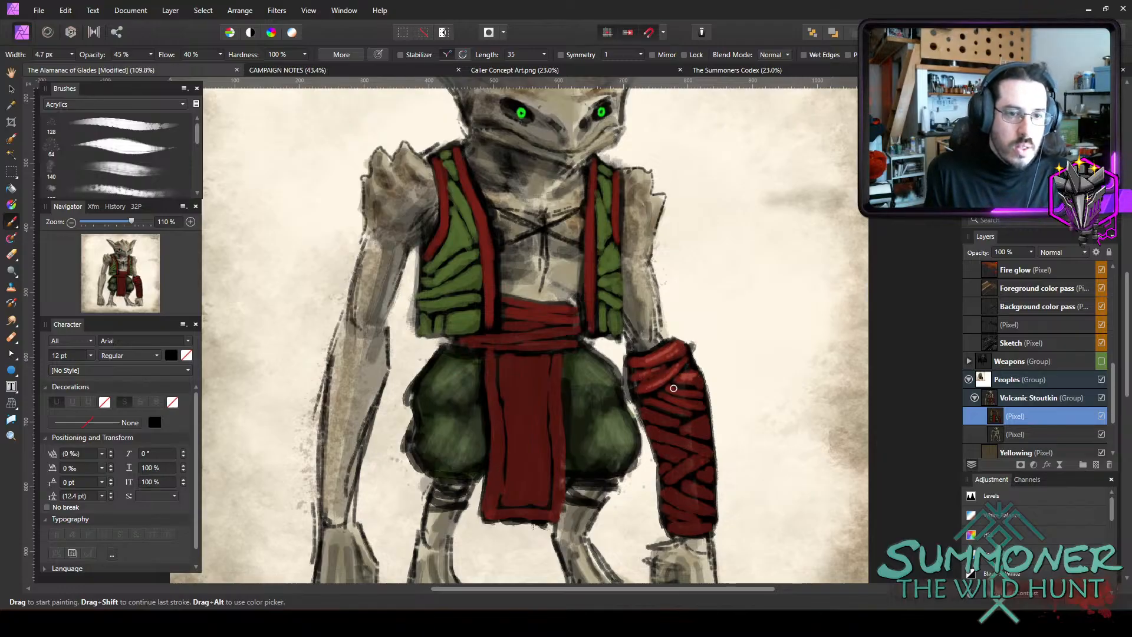
mouse_move(673, 387)
left_mouse_down()
mouse_move(705, 391)
mouse_move(670, 393)
mouse_move(706, 405)
mouse_move(650, 398)
mouse_move(688, 404)
left_mouse_up()
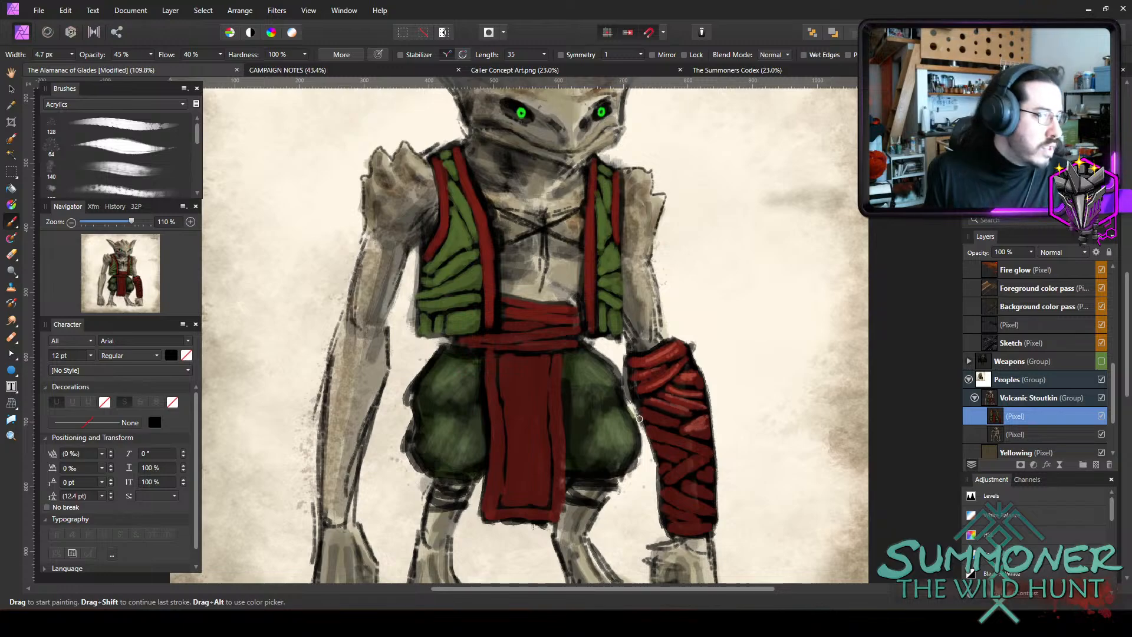
mouse_move(677, 435)
left_mouse_down()
mouse_move(709, 441)
mouse_move(709, 453)
left_mouse_up()
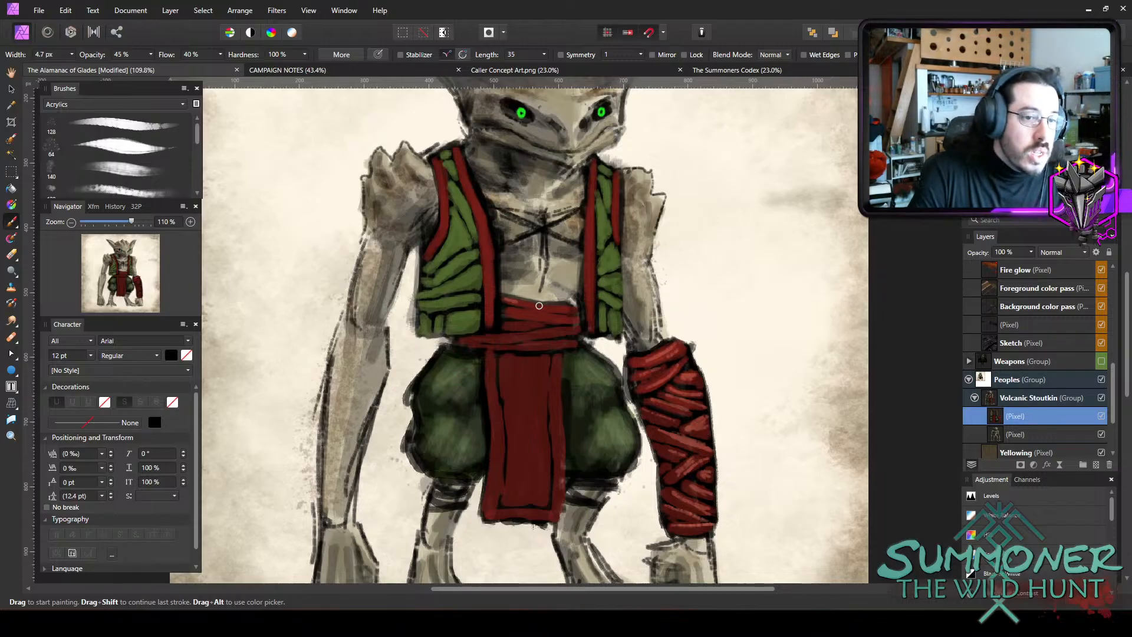
mouse_move(512, 311)
left_mouse_down()
mouse_move(561, 314)
mouse_move(523, 335)
mouse_move(565, 332)
left_mouse_up()
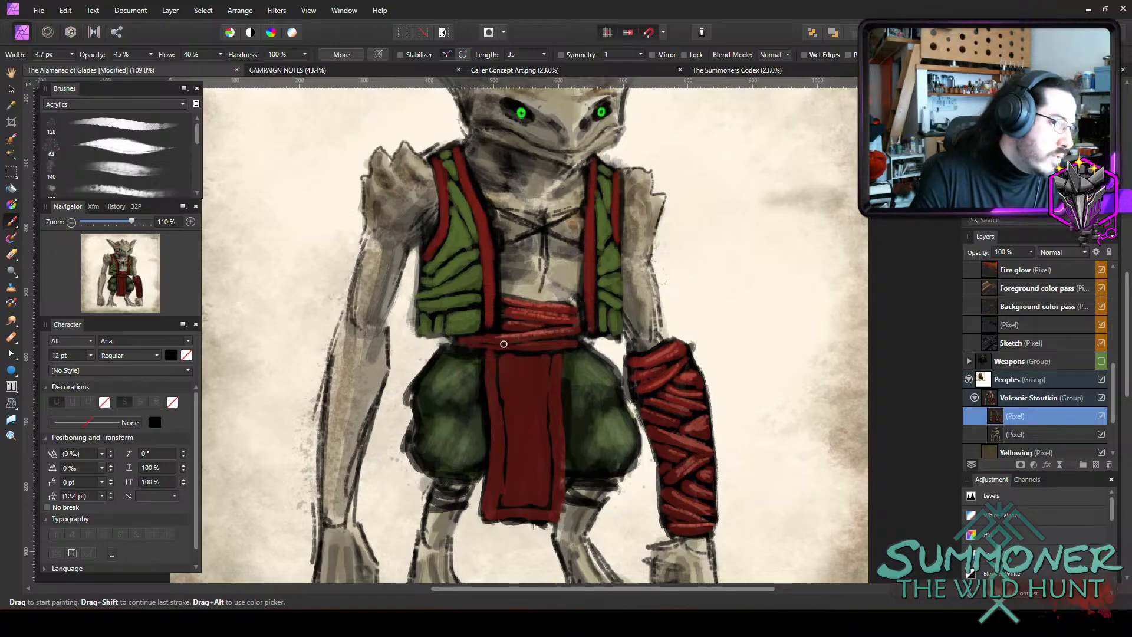
left_click_drag(491, 346, 576, 339)
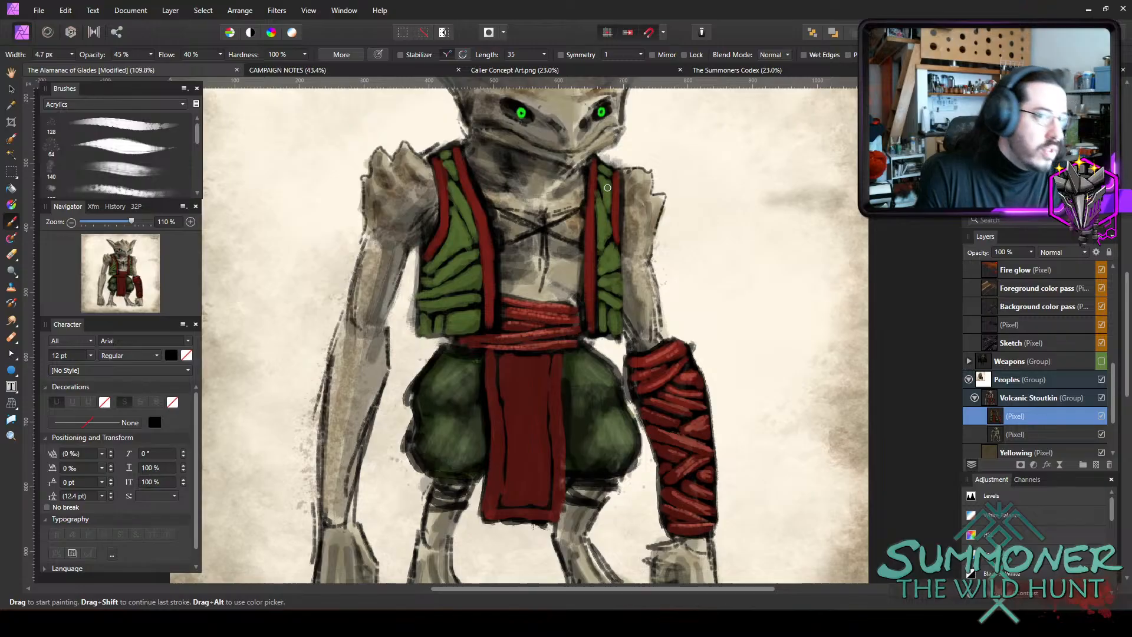
Paint thin salmon highlights down the red trim on both panels of the vest.
left_click_drag(618, 175, 619, 229)
left_click_drag(595, 165, 591, 274)
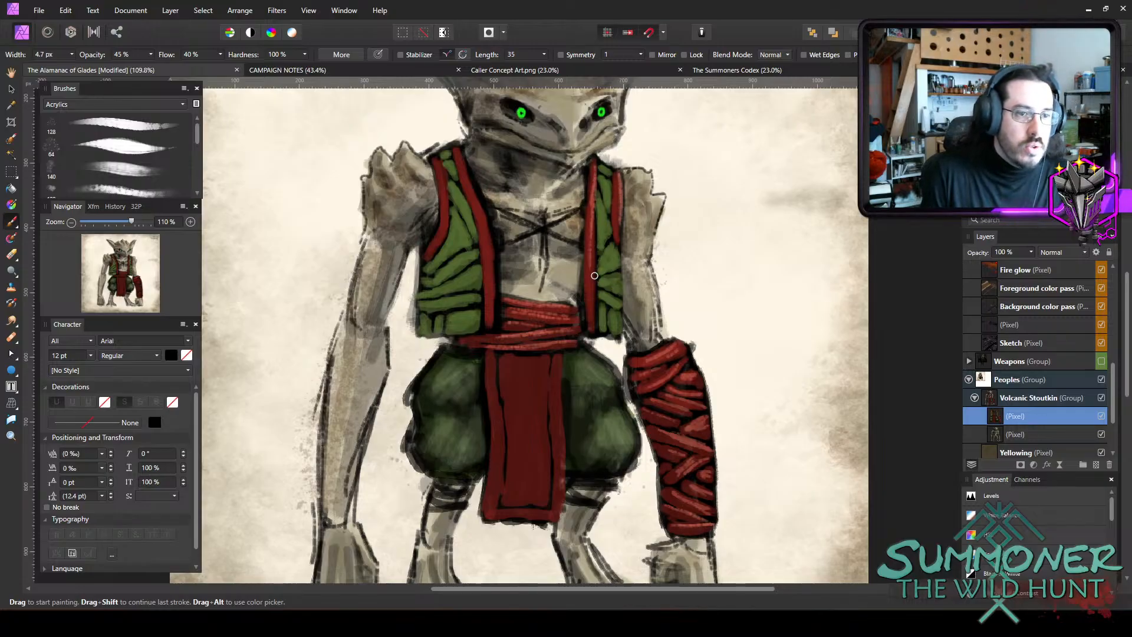
left_click_drag(459, 146, 490, 237)
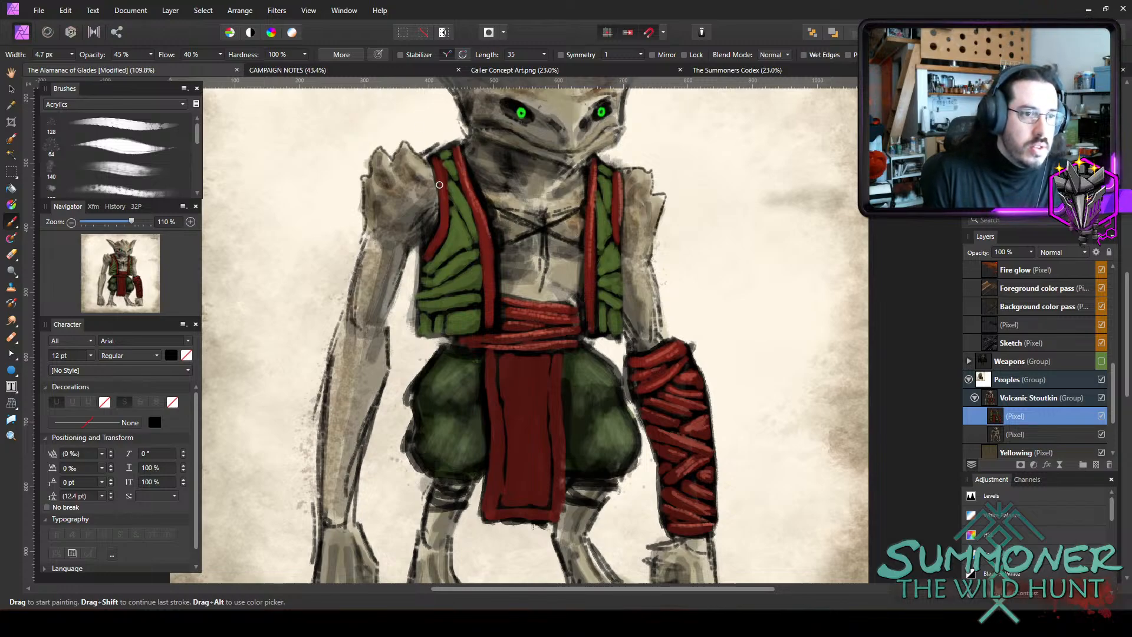
left_click_drag(439, 185, 445, 223)
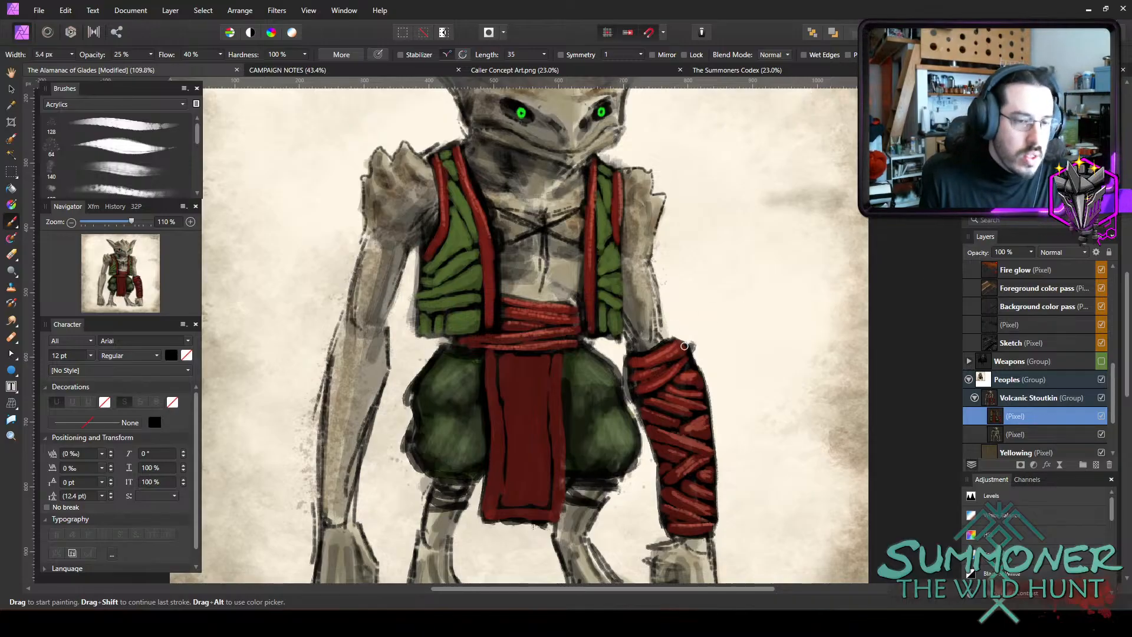
Paint red bands below both trouser legs at 25% opacity, using brushes between 10.8 px and 8.8 px.
key("]")
key("]")
key("]")
key("]")
key("]")
mouse_move(574, 490)
left_mouse_down()
mouse_move(603, 494)
mouse_move(601, 480)
mouse_move(582, 482)
mouse_move(609, 495)
left_mouse_up()
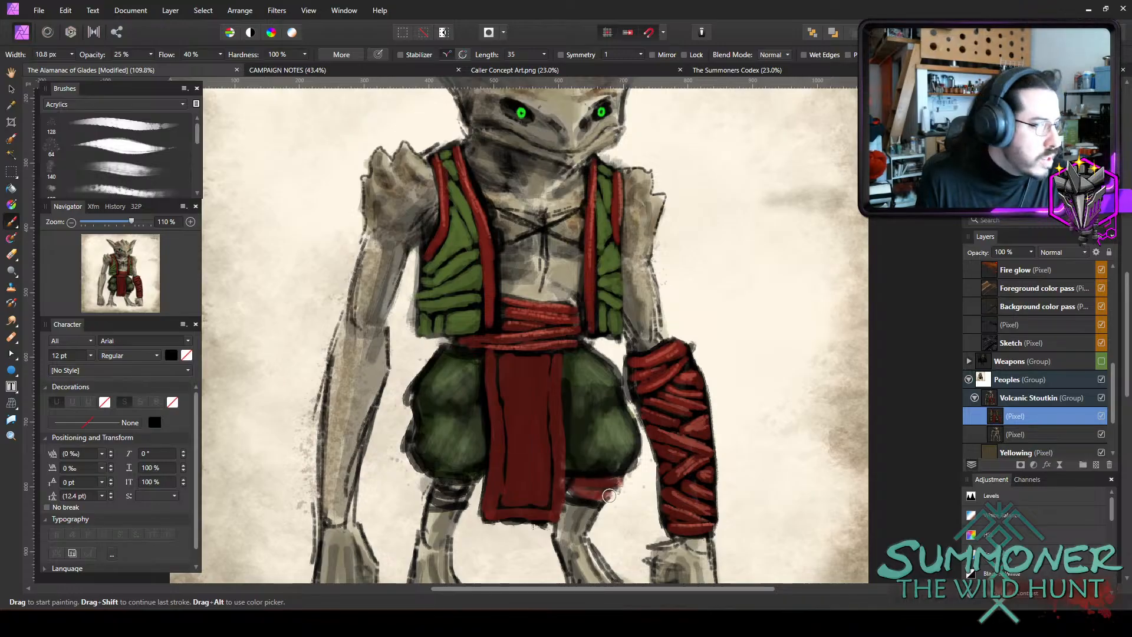
key("bracketleft")
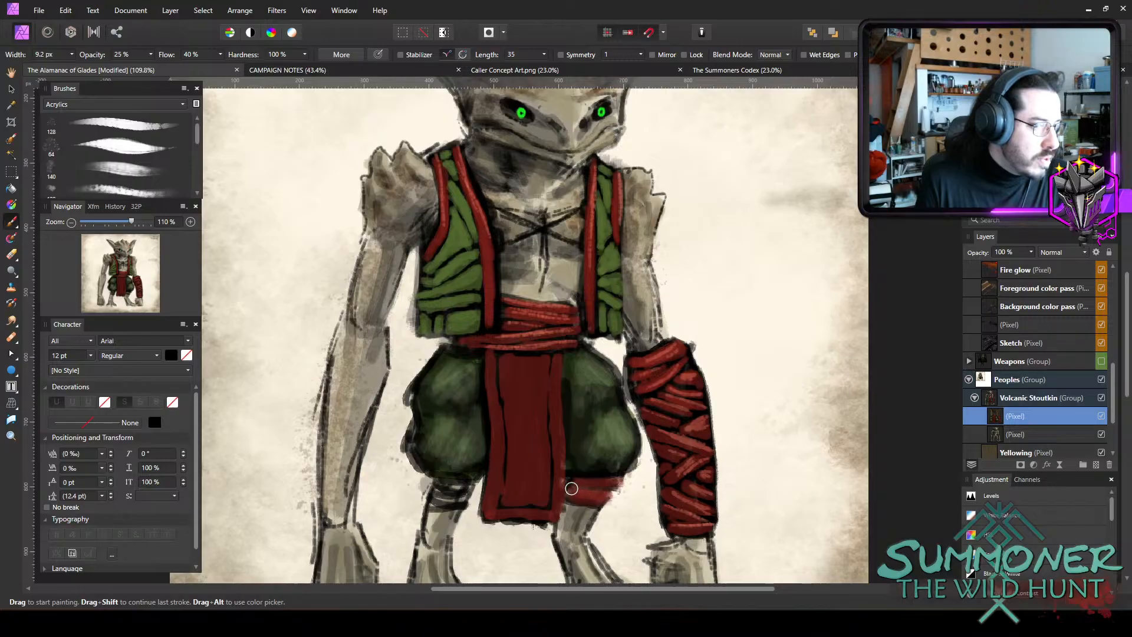
key("bracketleft")
key("bracketleft")
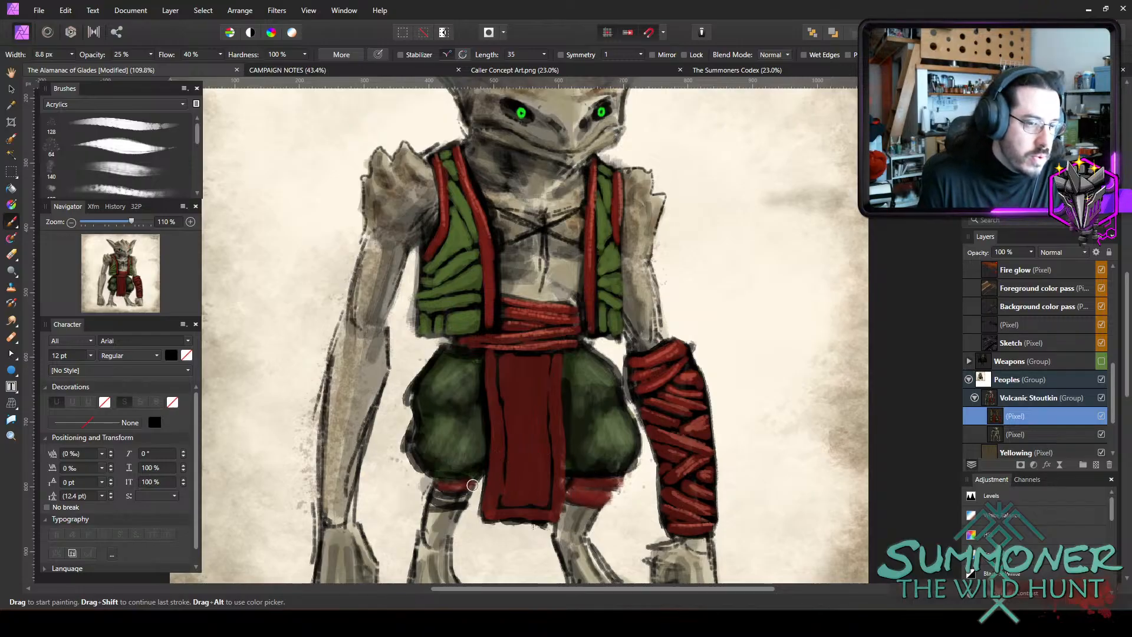
left_click_drag(435, 493, 448, 493)
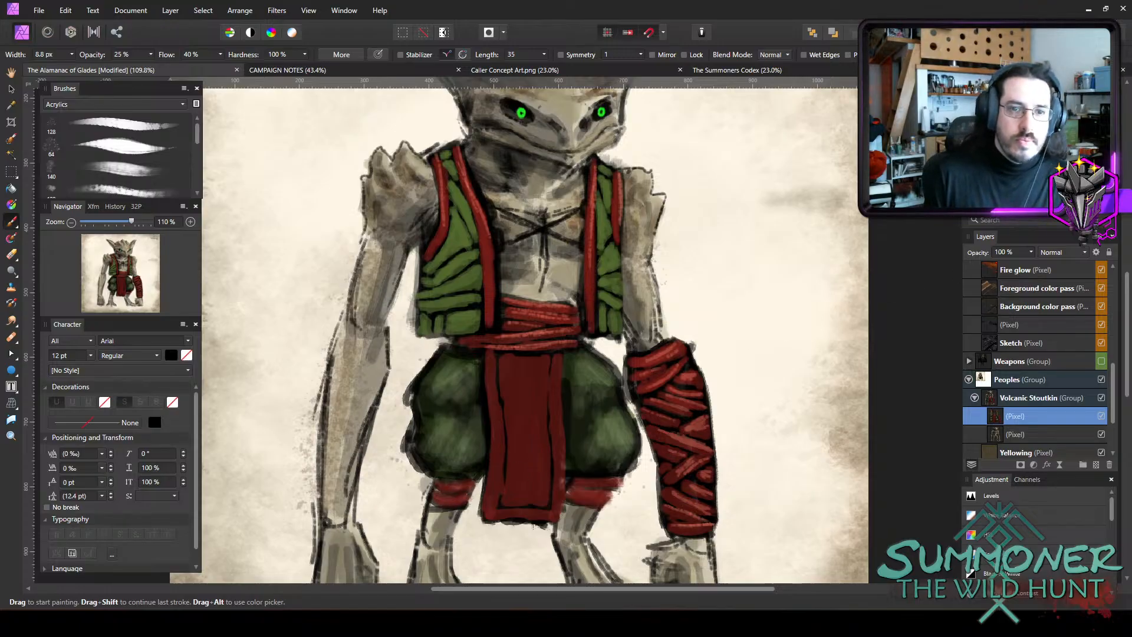
Add fine light red highlights to both leg bands at 45% opacity with the brush reduced to 3.2 px.
key("4")
key("5")
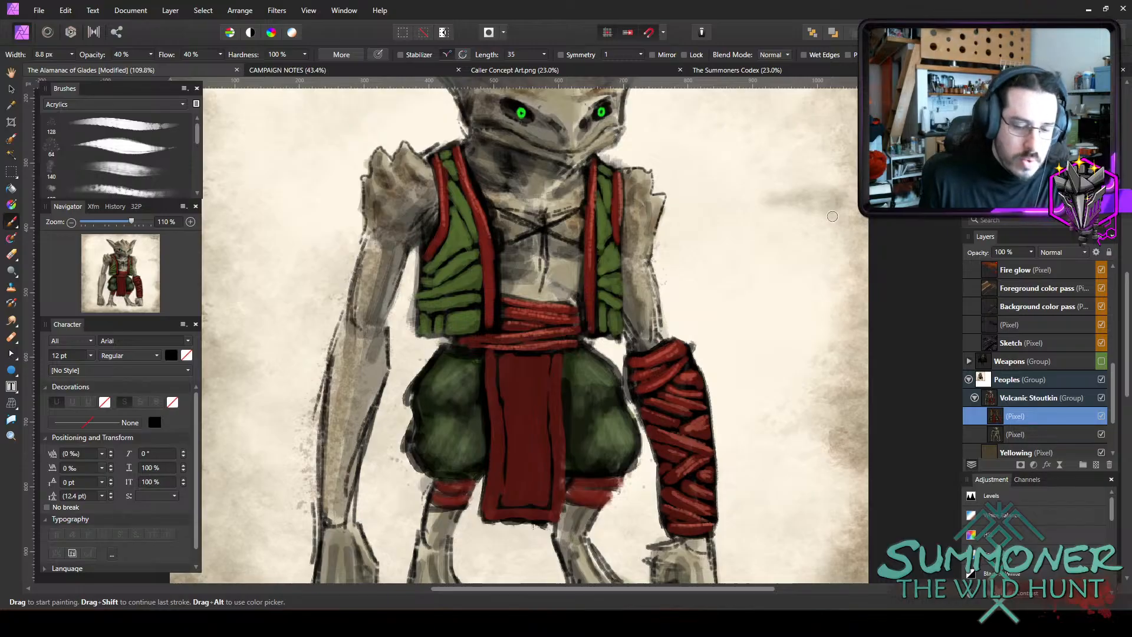
key("bracketleft")
key("bracketleft")
key("bracketleft")
key("bracketleft")
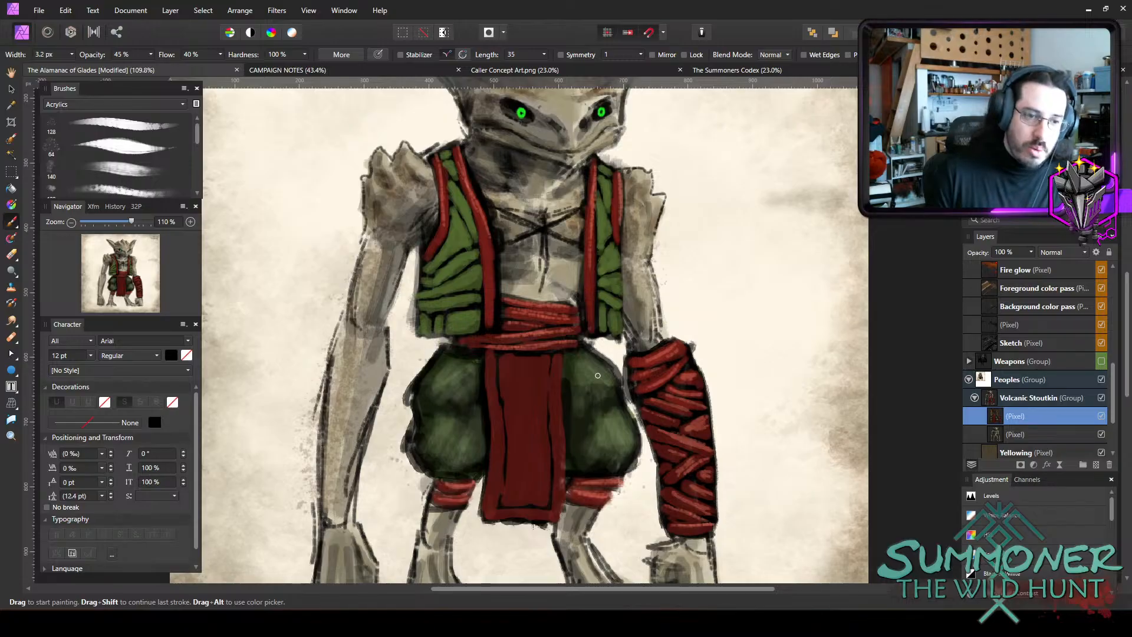
Paint sharp pale green highlights on the creature's left trouser leg at 45% opacity, enlarging the brush to 4.9 px.
mouse_move(597, 360)
left_mouse_down()
mouse_move(618, 385)
mouse_move(597, 391)
left_mouse_up()
key("bracketright")
key("bracketright")
key("bracketright")
left_click_drag(610, 384, 595, 399)
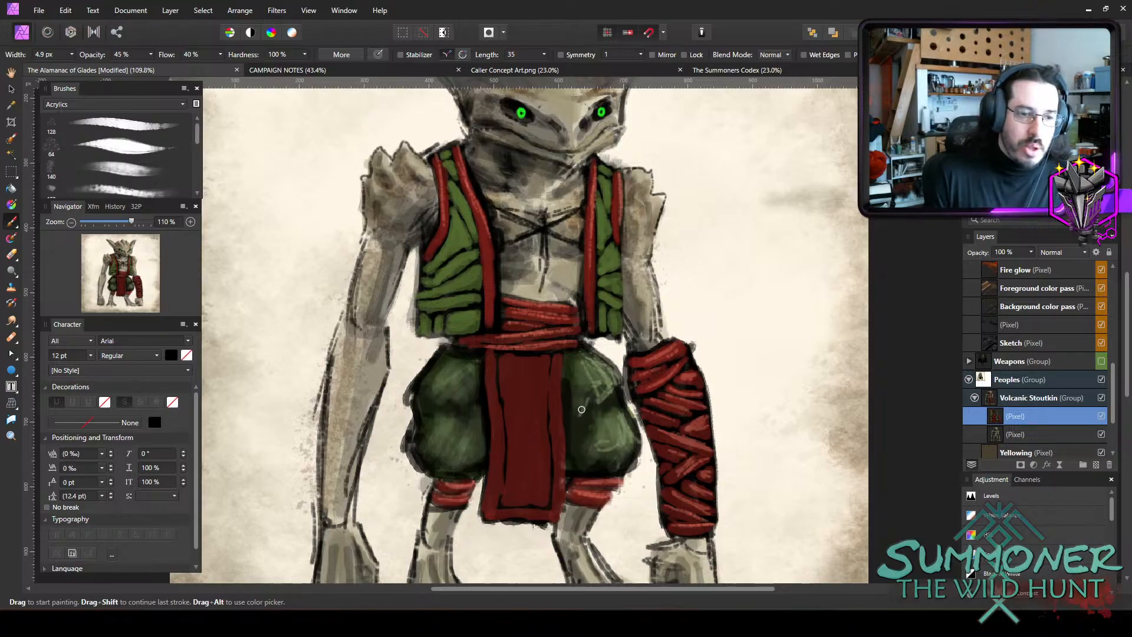
mouse_move(603, 418)
left_mouse_down()
mouse_move(602, 434)
mouse_move(630, 438)
left_mouse_up()
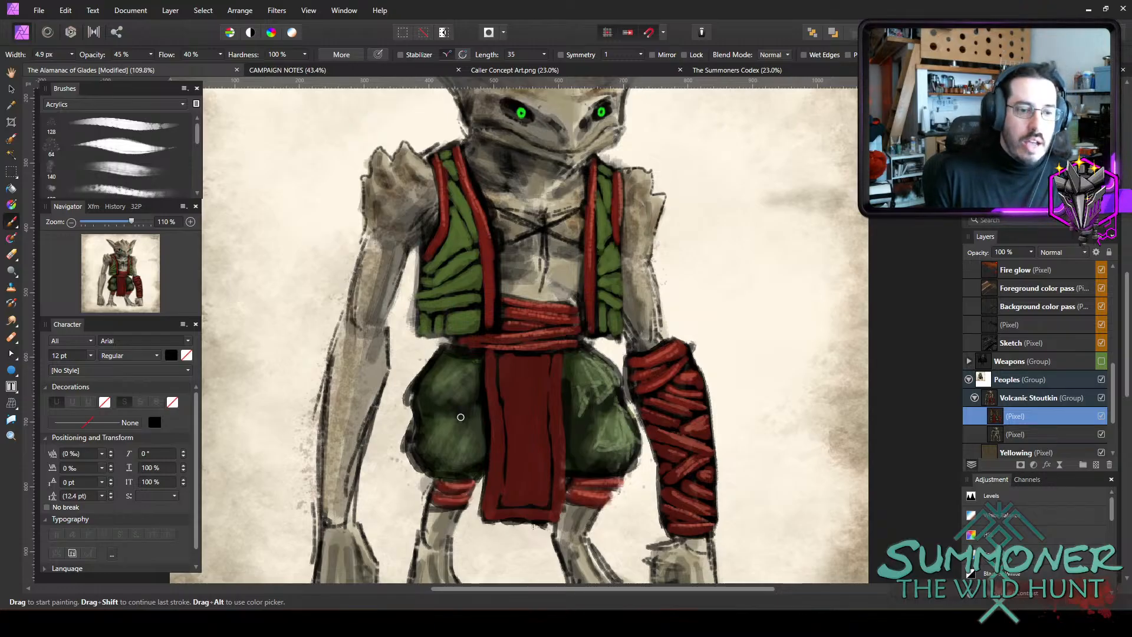
Paint sharp pale green highlights on the upper part of the creature's right trouser leg with the 4.9 px brush.
mouse_move(464, 363)
left_mouse_down()
mouse_move(441, 384)
mouse_move(451, 398)
left_mouse_up()
left_click_drag(468, 387, 458, 405)
left_click_drag(446, 359, 470, 355)
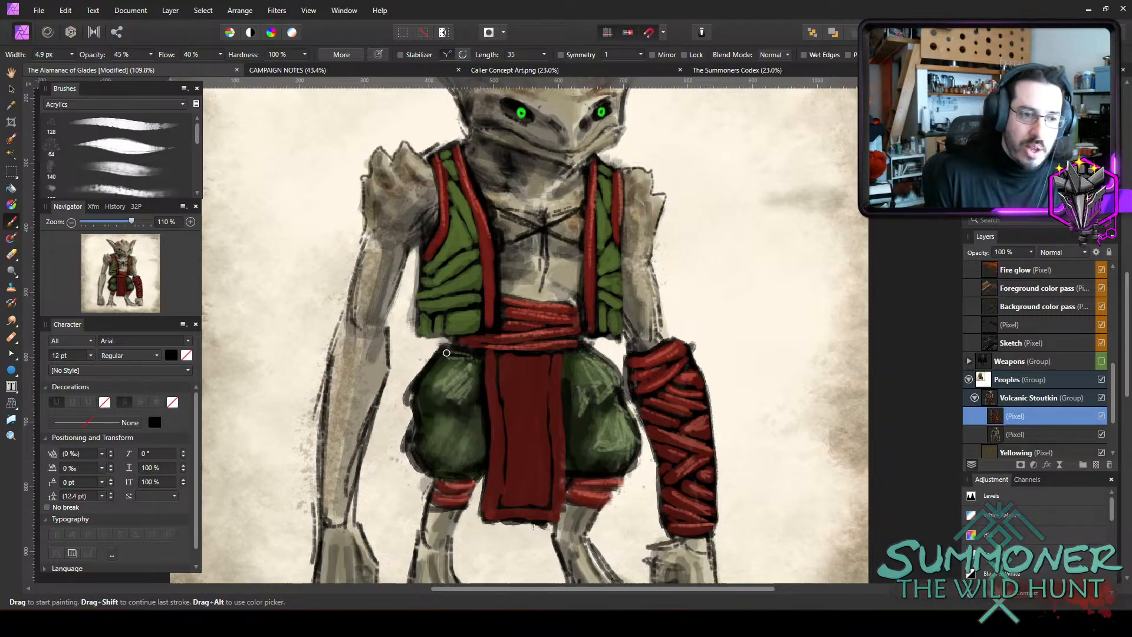
Paint pale green highlights on the lower part of the creature's right trouser leg with the 4.9 px brush.
left_click_drag(445, 430, 431, 442)
mouse_move(460, 413)
left_mouse_down()
mouse_move(435, 443)
mouse_move(448, 445)
left_mouse_up()
mouse_move(473, 419)
left_mouse_down()
mouse_move(455, 440)
mouse_move(464, 459)
left_mouse_up()
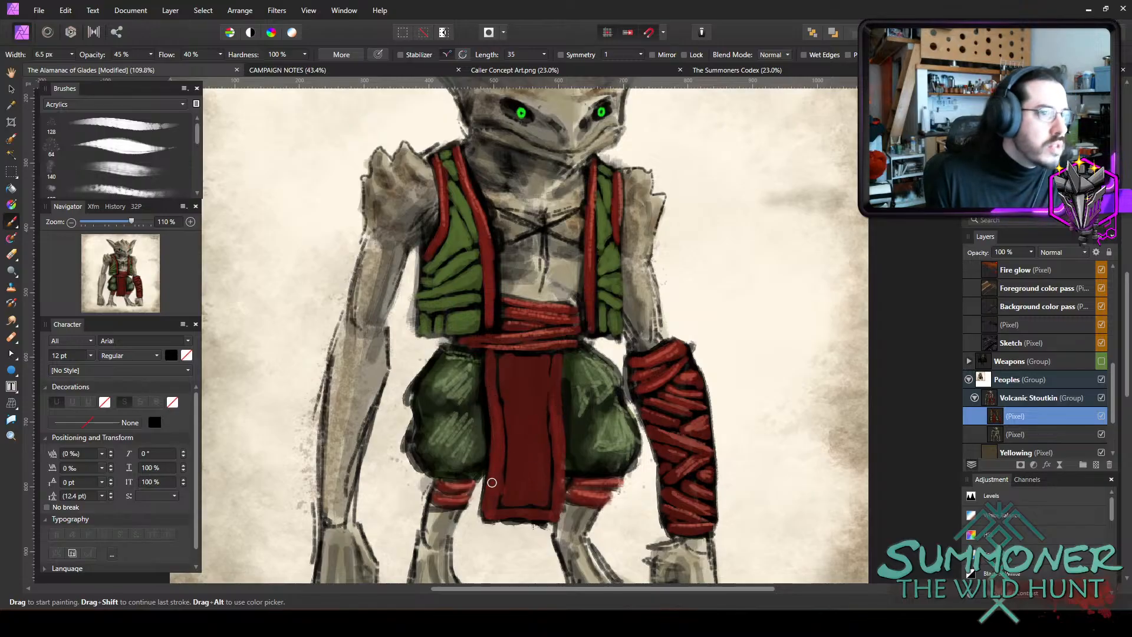
Brighten the red hanging cloth and highlight its borders at 45% opacity, varying the brush between 7.3 px and 3.2 px.
key("]")
key("]")
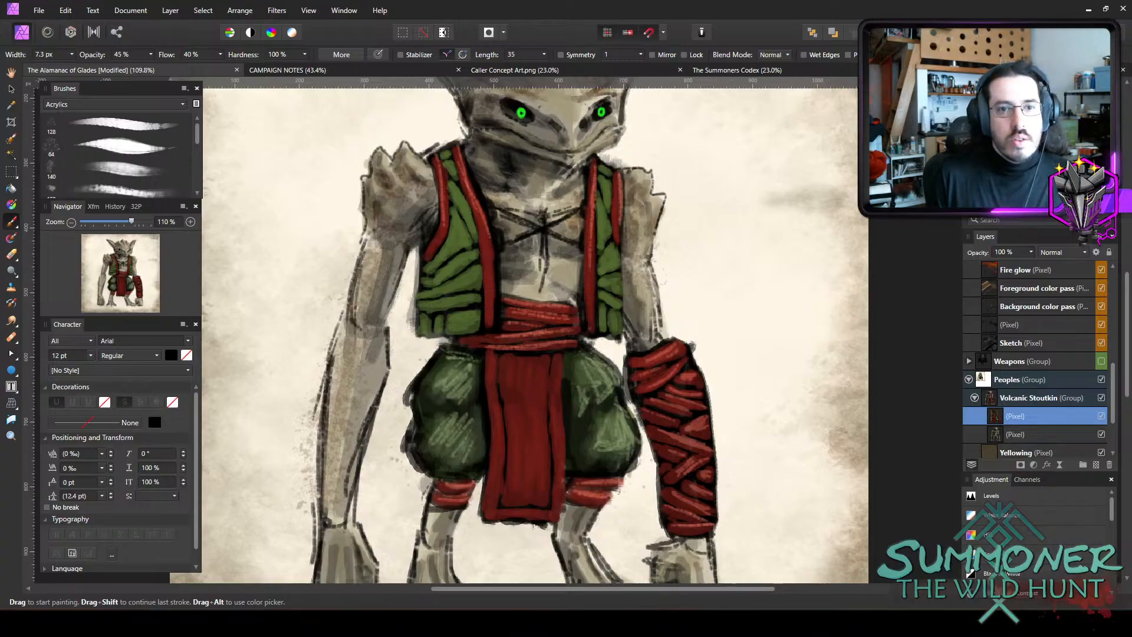
key("bracketleft")
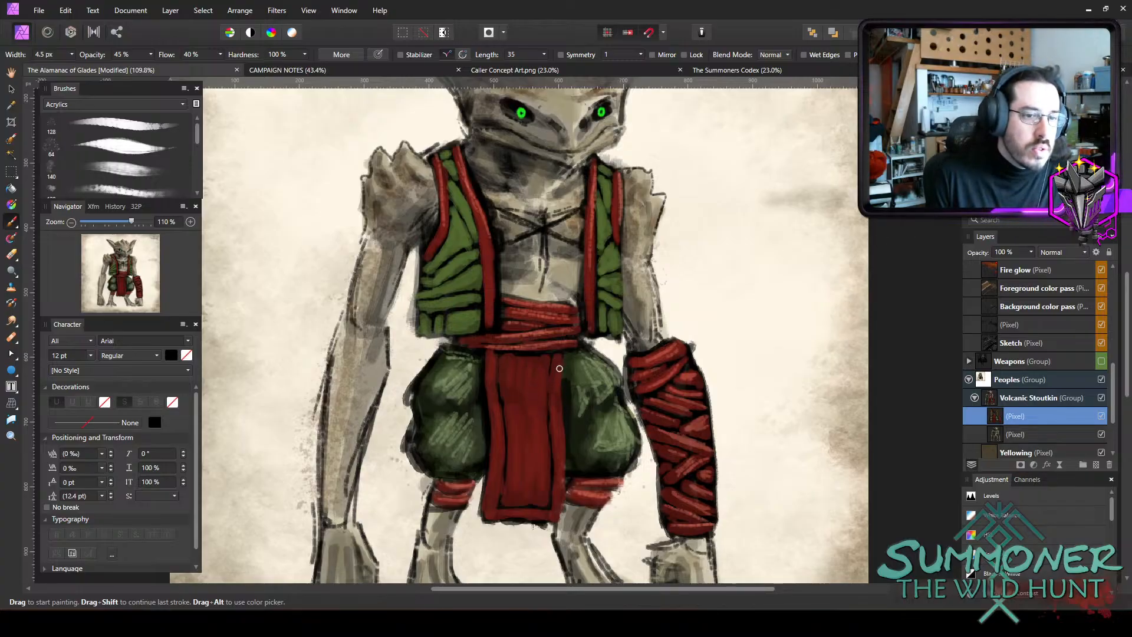
key("bracketleft")
left_click_drag(561, 424, 558, 377)
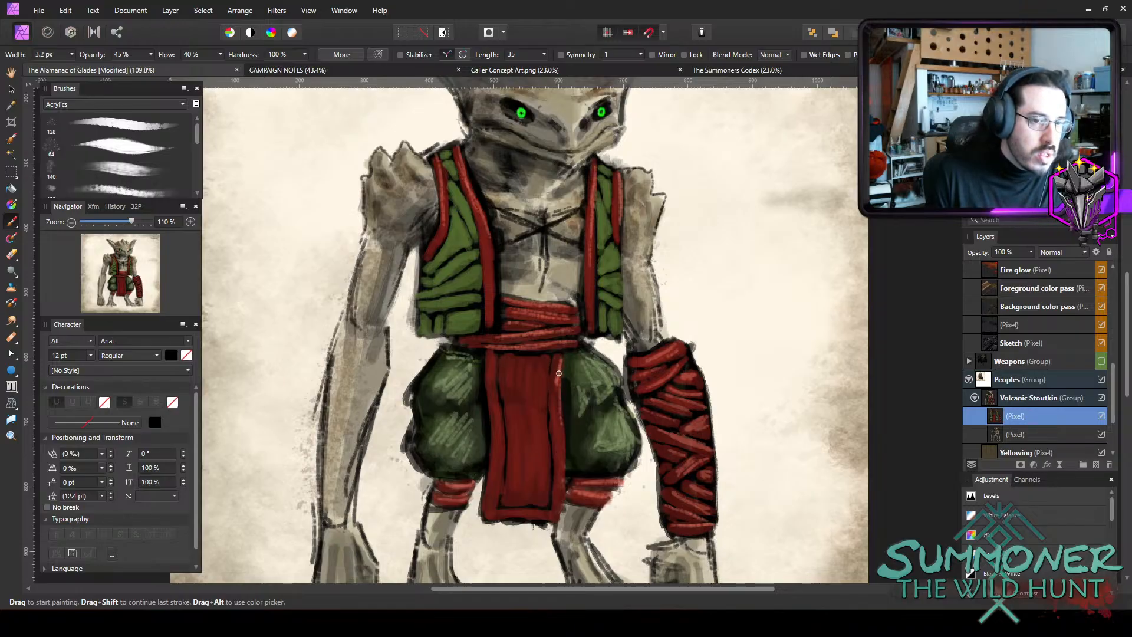
key("bracketright")
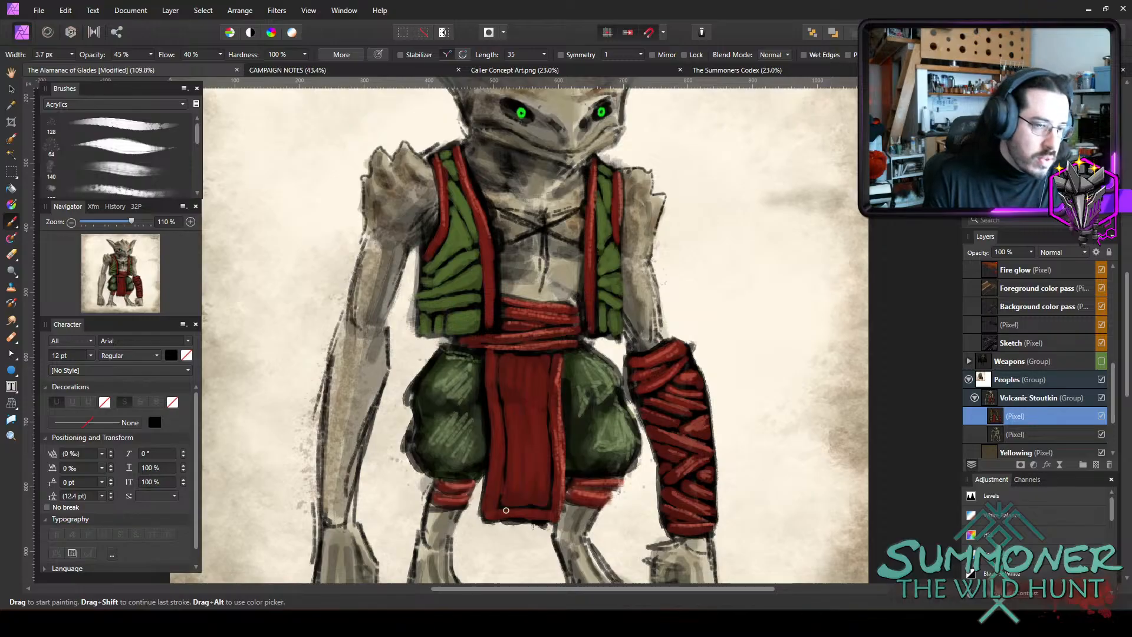
key("bracketright")
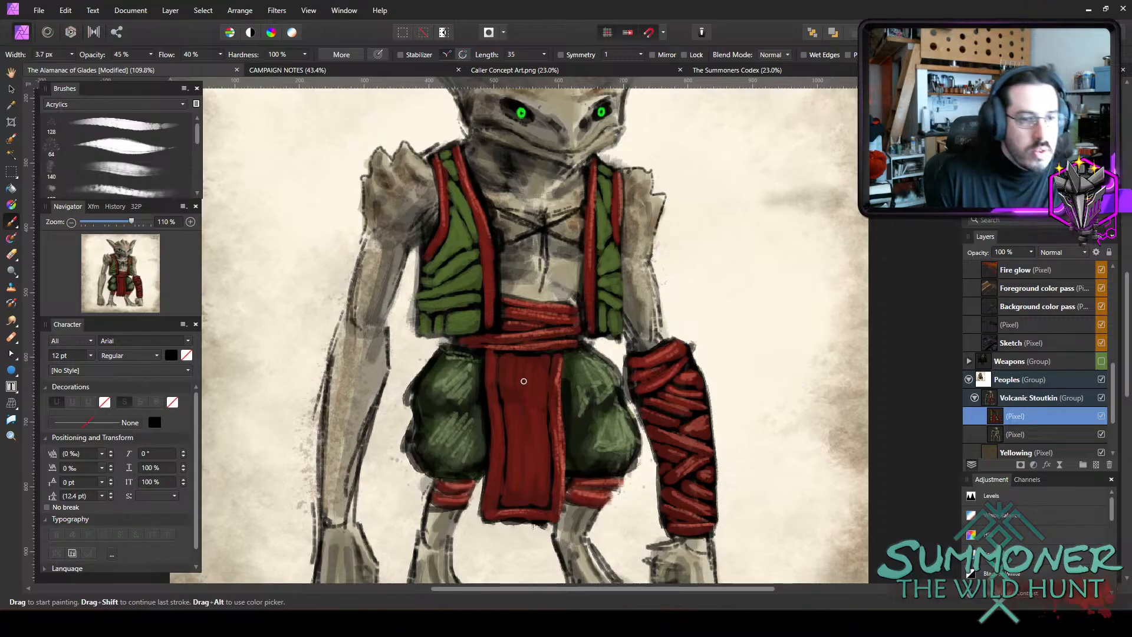
key("bracketright")
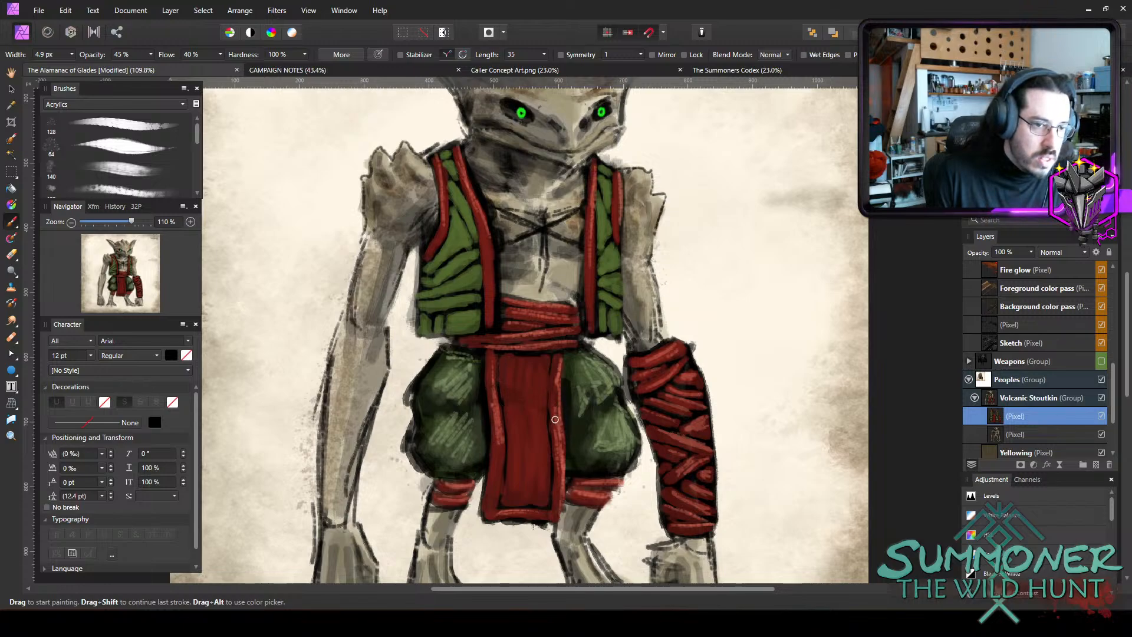
left_click_drag(494, 438, 497, 506)
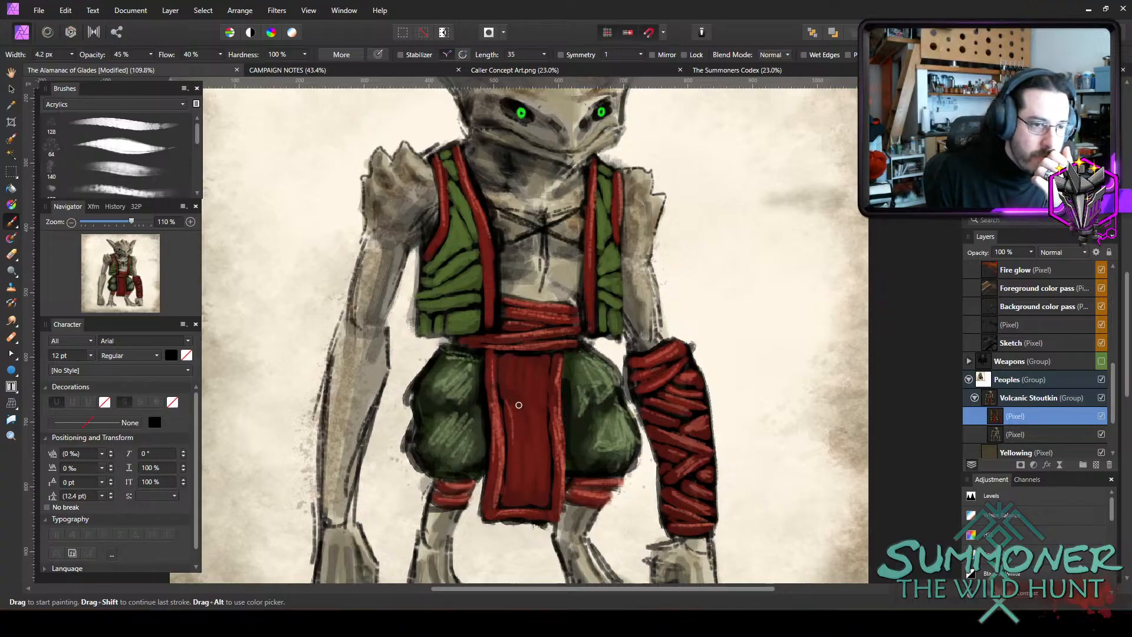
Paint fine vertical light red highlights down the centre of the hanging cloth with a 4.2 px brush.
left_click_drag(517, 397, 522, 455)
left_click_drag(527, 414, 527, 454)
left_click_drag(541, 411, 549, 462)
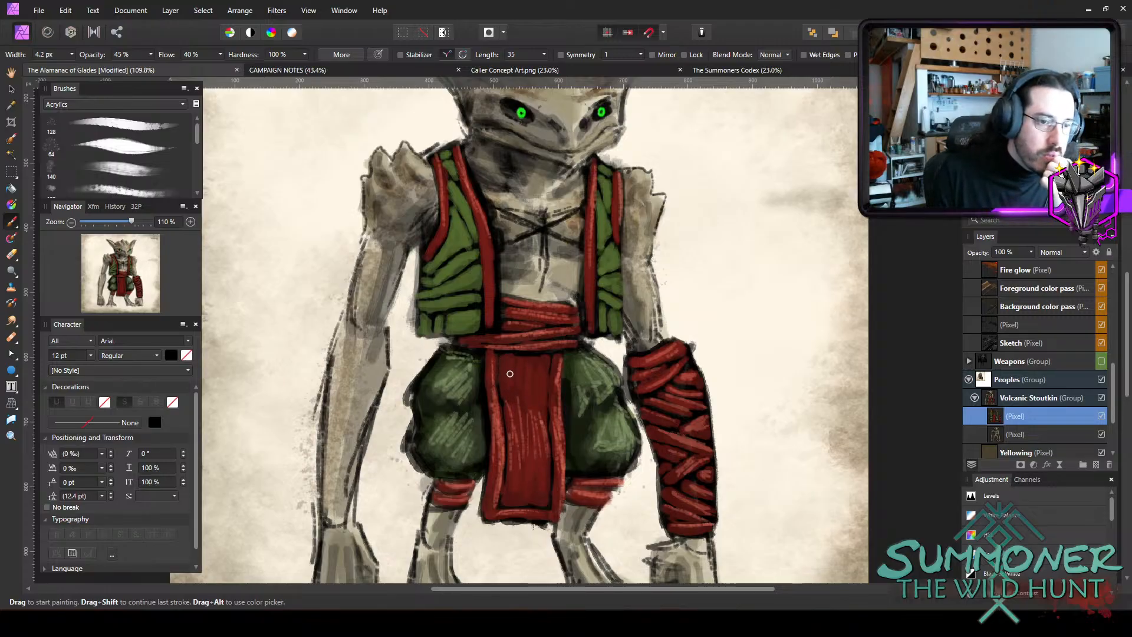
mouse_move(529, 407)
left_mouse_down()
mouse_move(548, 464)
mouse_move(533, 487)
left_mouse_up()
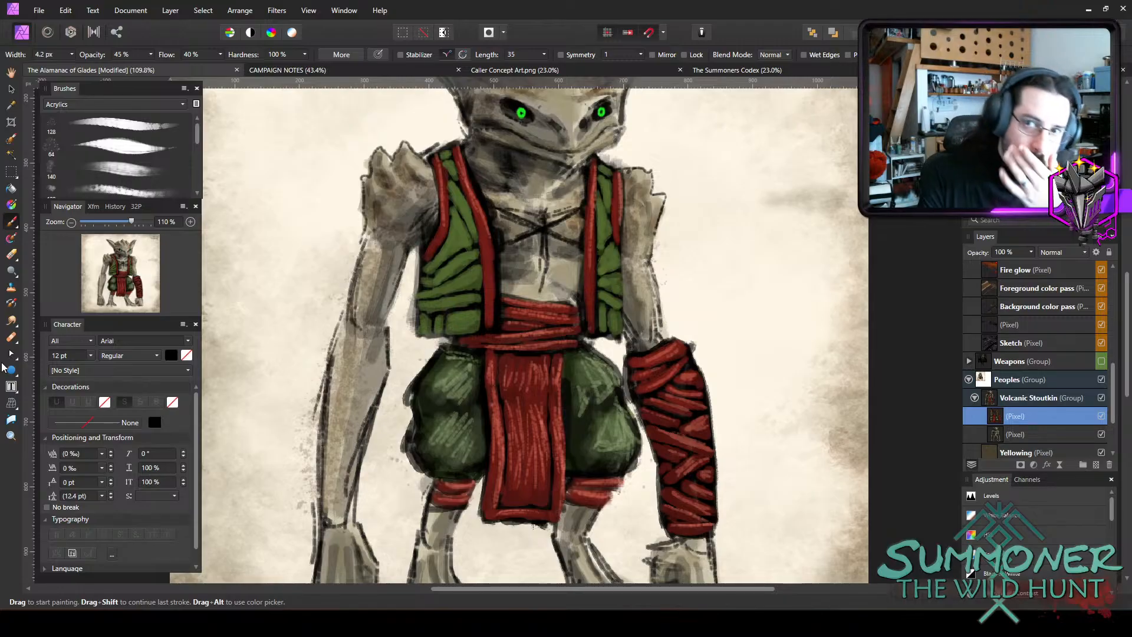
Shade the outer sides of the green vest at 25% opacity with the brush enlarged to about 14.1 px.
scroll(25, 383, "up", 6)
scroll(570, 451, "down", 4)
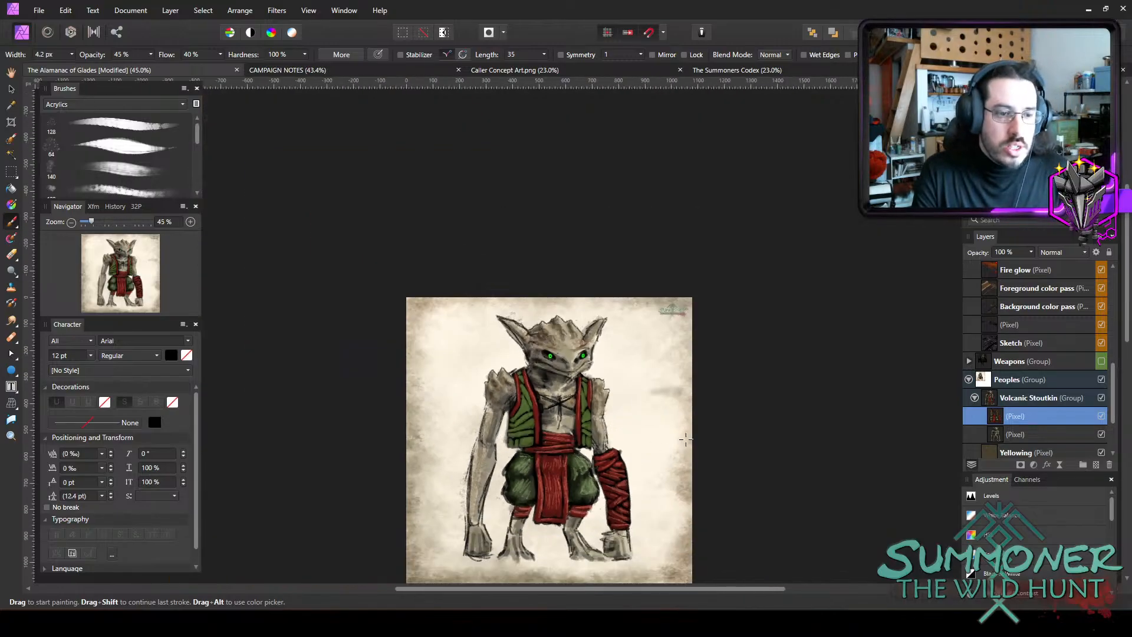
scroll(566, 470, "up", 4)
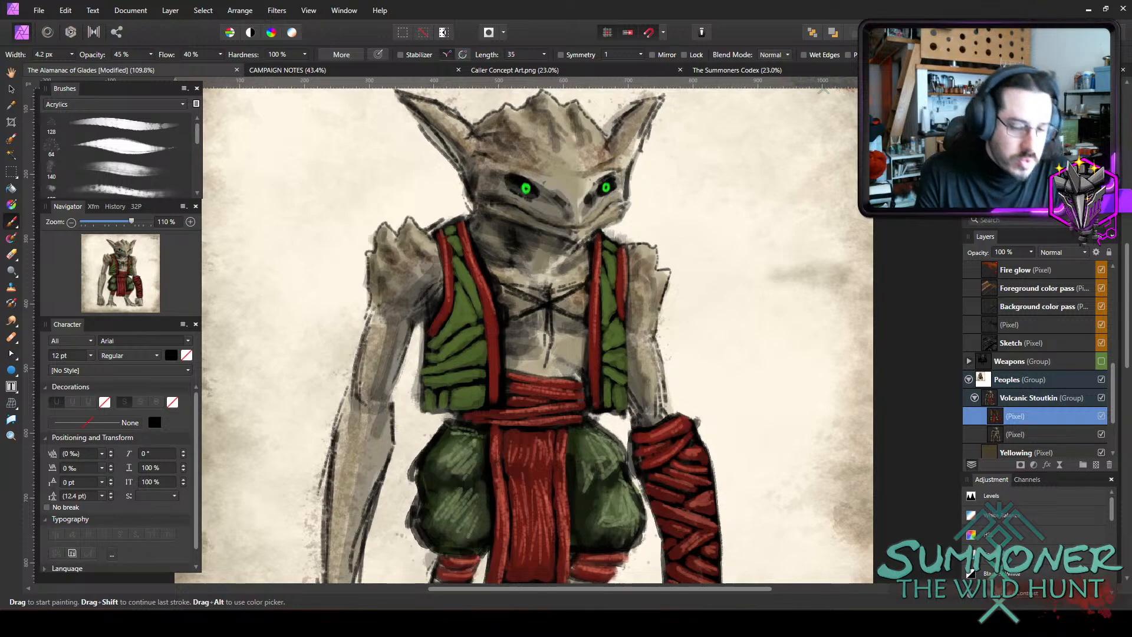
key("2")
key("5")
key("bracketright")
key("bracketright")
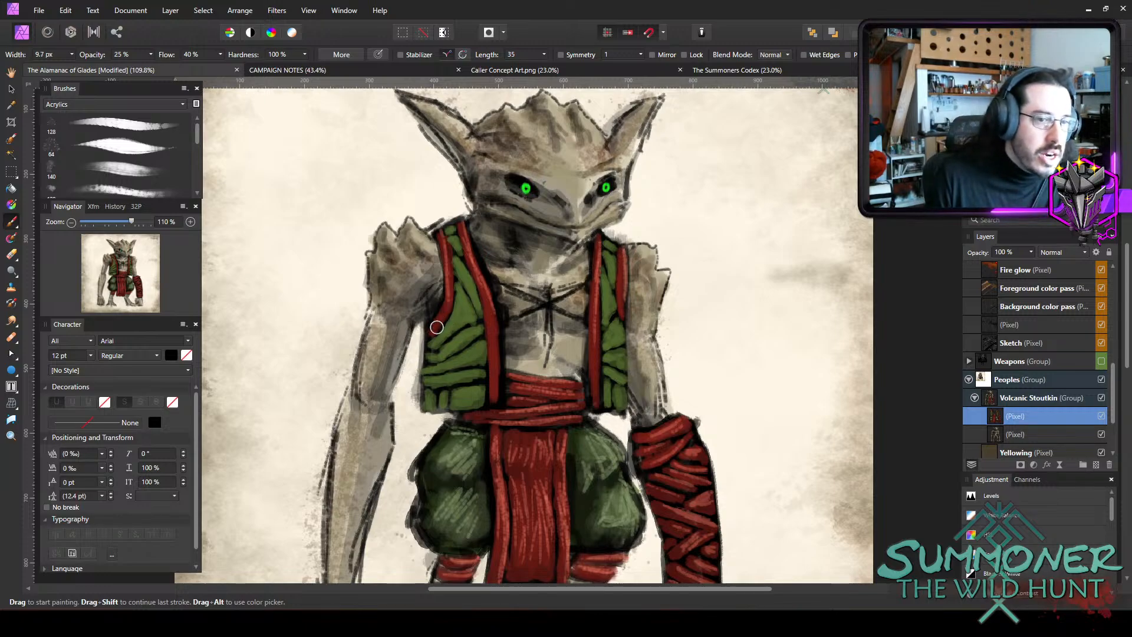
key("bracketright")
key("bracketright")
mouse_move(440, 356)
left_mouse_down()
mouse_move(440, 401)
mouse_move(424, 397)
mouse_move(454, 400)
mouse_move(431, 402)
left_mouse_up()
key("bracketleft")
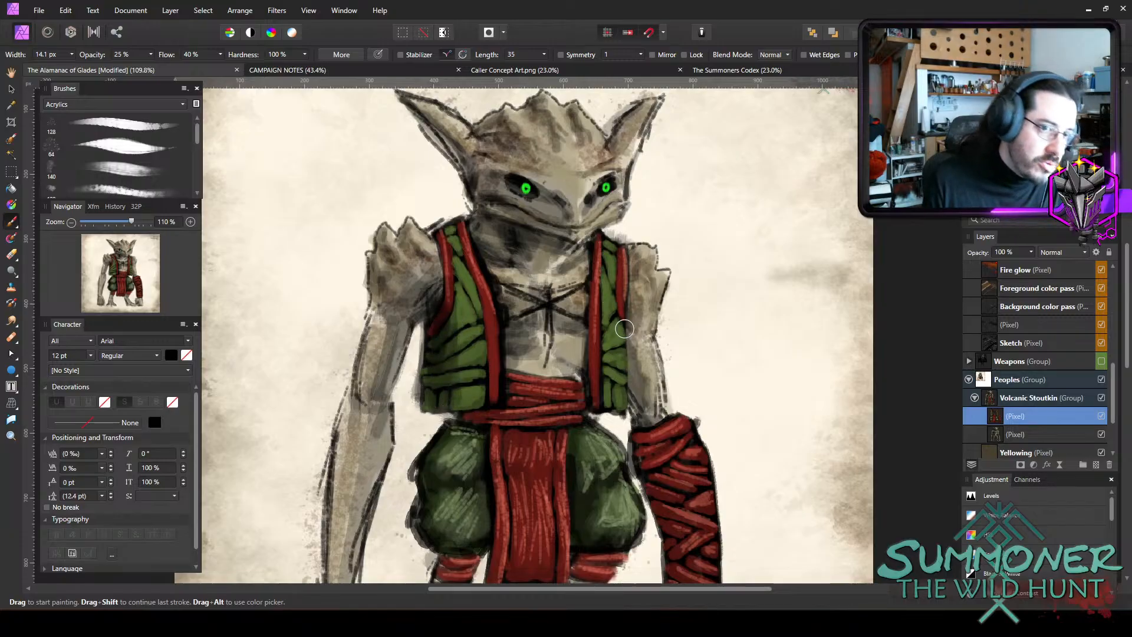
Add dark shading on the chest along the vest's inner edges and on the ends of the waist sash with a 15.5 px brush.
key("bracketleft")
mouse_move(479, 247)
left_mouse_down()
mouse_move(508, 305)
mouse_move(512, 367)
left_mouse_up()
key("bracketright")
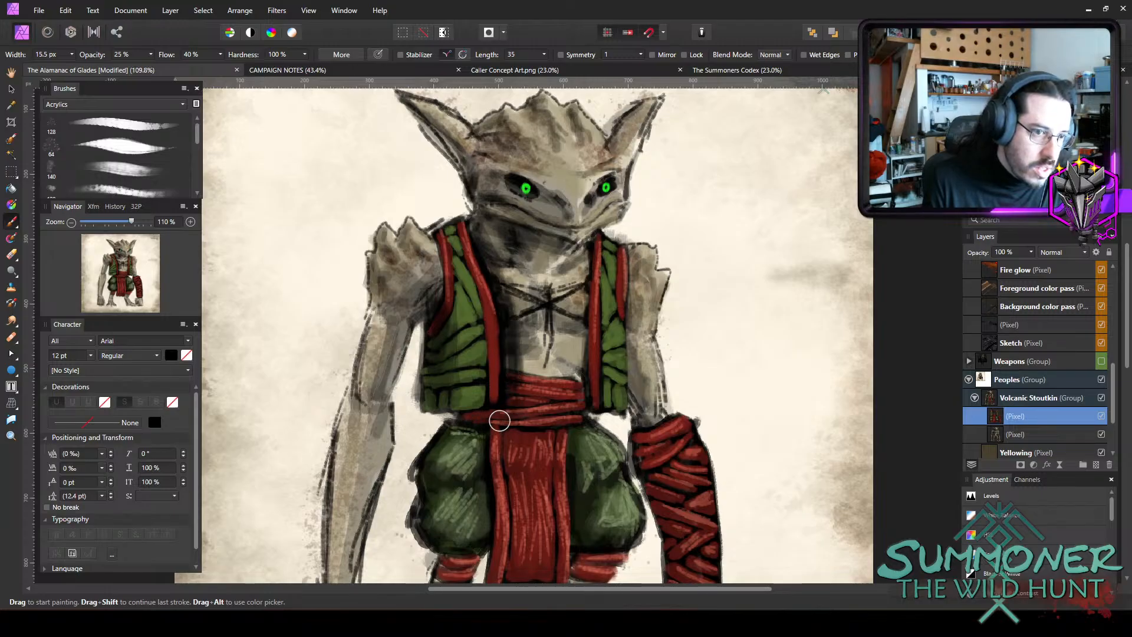
mouse_move(500, 421)
left_mouse_down()
mouse_move(495, 398)
mouse_move(463, 422)
left_mouse_up()
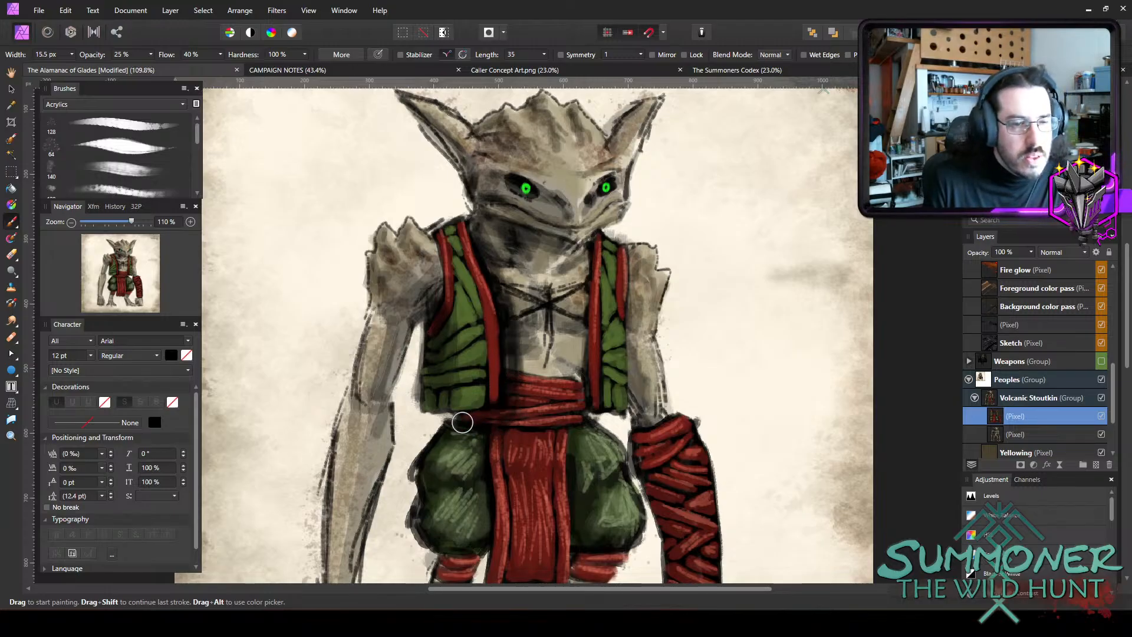
mouse_move(584, 355)
left_mouse_down()
mouse_move(577, 395)
mouse_move(587, 262)
mouse_move(582, 310)
mouse_move(572, 330)
mouse_move(563, 322)
mouse_move(571, 346)
left_mouse_up()
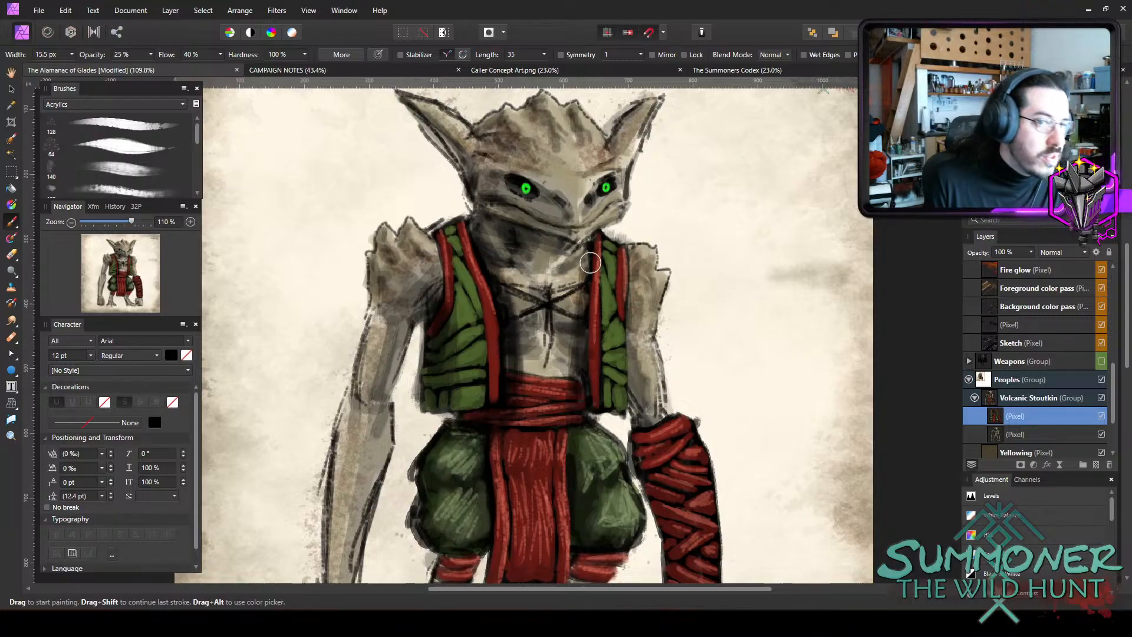
left_click_drag(591, 251, 583, 282)
left_click_drag(569, 417, 600, 439)
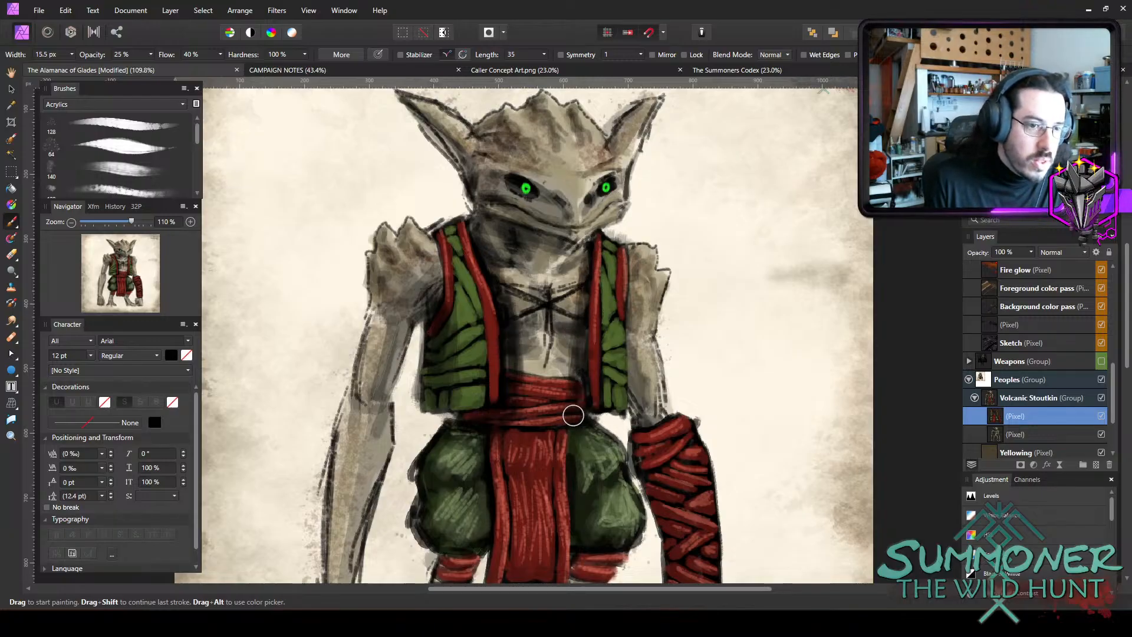
Darken the area beneath the waist sash and the trousers beside the hanging cloth with a 14.8 px brush.
key("bracketleft")
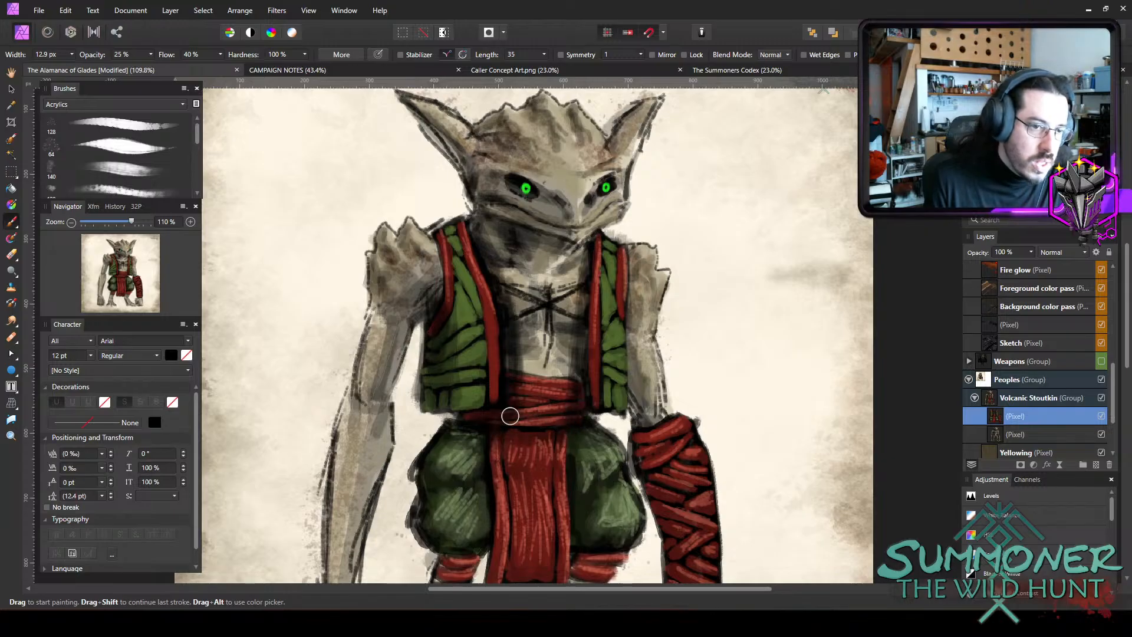
key("bracketright")
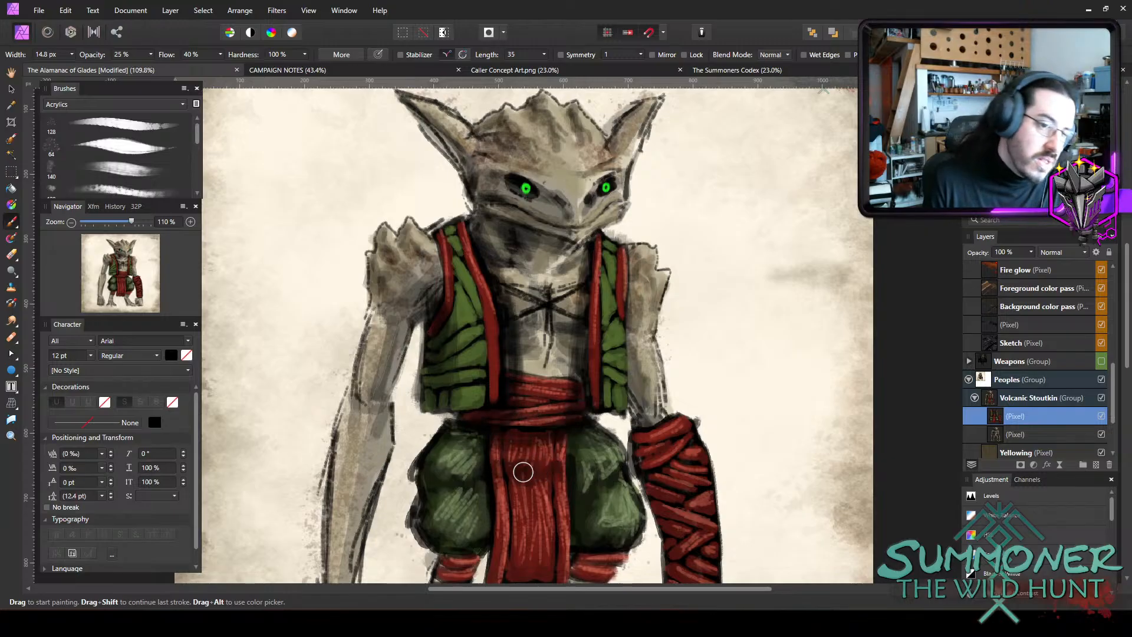
mouse_move(487, 470)
left_mouse_down()
mouse_move(488, 539)
mouse_move(470, 548)
left_mouse_up()
mouse_move(571, 455)
left_mouse_down()
mouse_move(578, 494)
mouse_move(573, 437)
mouse_move(568, 477)
left_mouse_up()
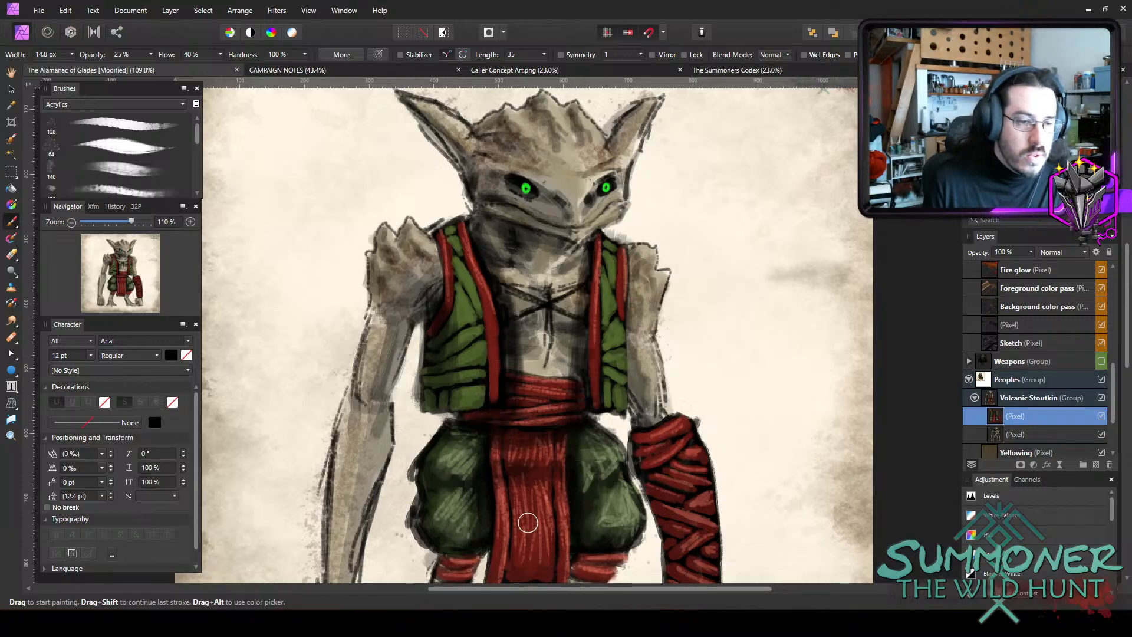
Deepen the shadows between the folds of the waist sash, reducing the brush to 7.7 px.
key("bracketleft")
key("bracketleft")
key("bracketleft")
scroll(534, 362, "down", 2)
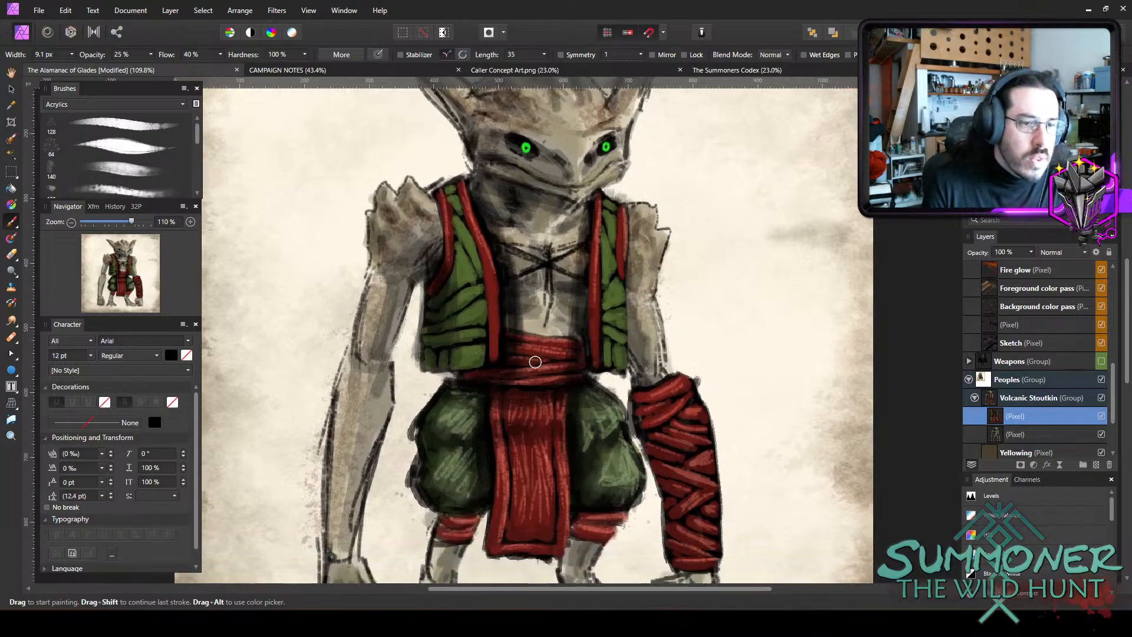
key("bracketleft")
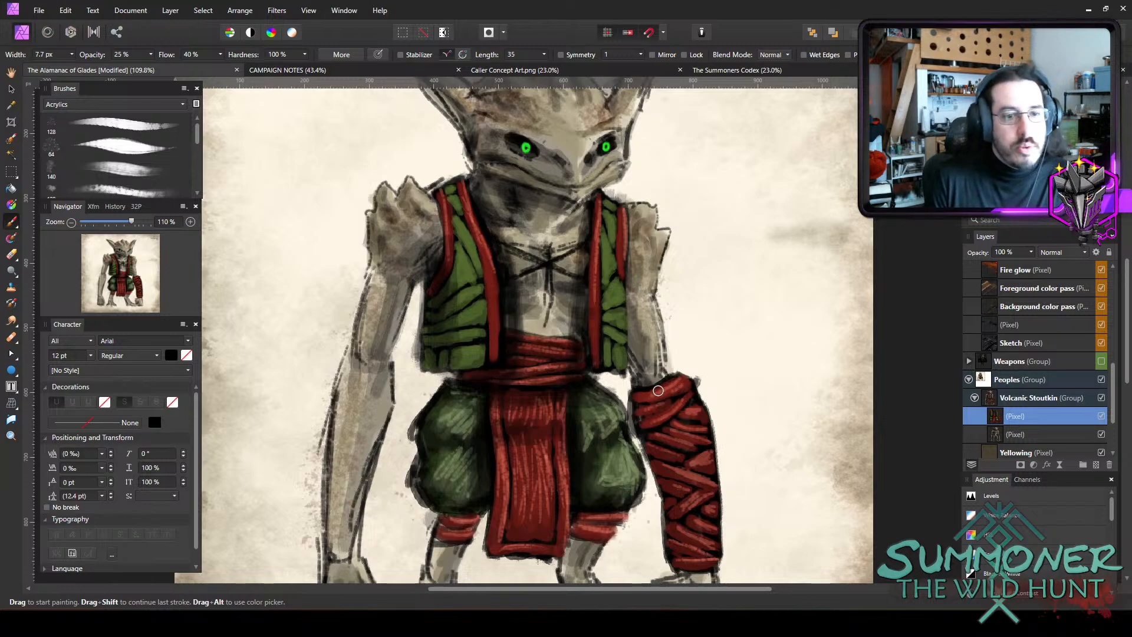
Shade the edges and wraps of the red bracer at 25% opacity with a 10.2 px brush.
key("bracketright")
key("bracketright")
mouse_move(687, 388)
left_mouse_down()
mouse_move(667, 411)
mouse_move(633, 421)
mouse_move(638, 406)
mouse_move(679, 403)
mouse_move(673, 418)
mouse_move(697, 396)
mouse_move(667, 418)
mouse_move(702, 419)
mouse_move(685, 433)
mouse_move(664, 428)
mouse_move(720, 438)
left_mouse_up()
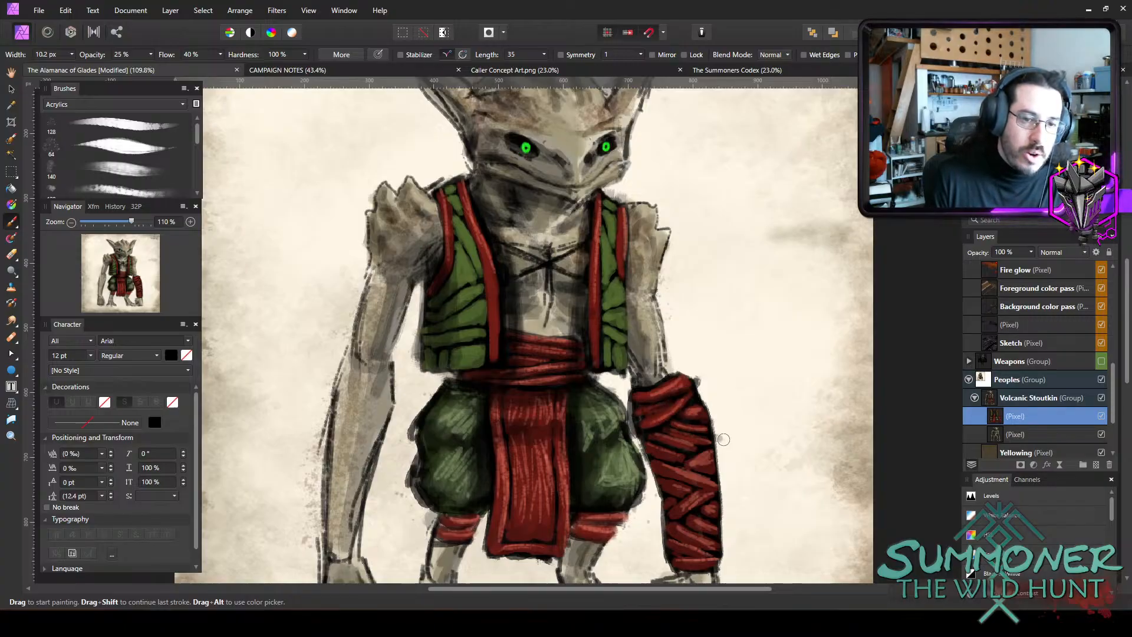
mouse_move(649, 432)
left_mouse_down()
mouse_move(715, 454)
mouse_move(685, 458)
mouse_move(708, 469)
mouse_move(706, 447)
mouse_move(705, 482)
left_mouse_up()
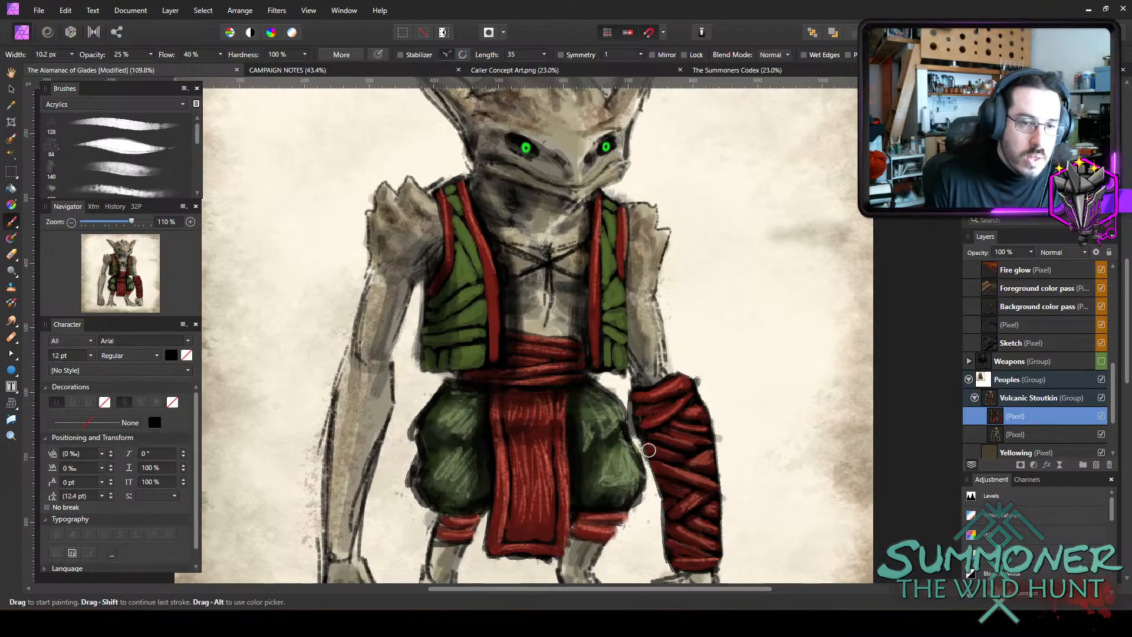
Shade the red leg bands beneath the trousers with the brush enlarged to 17.9 px.
key("bracketright")
key("bracketright")
key("bracketright")
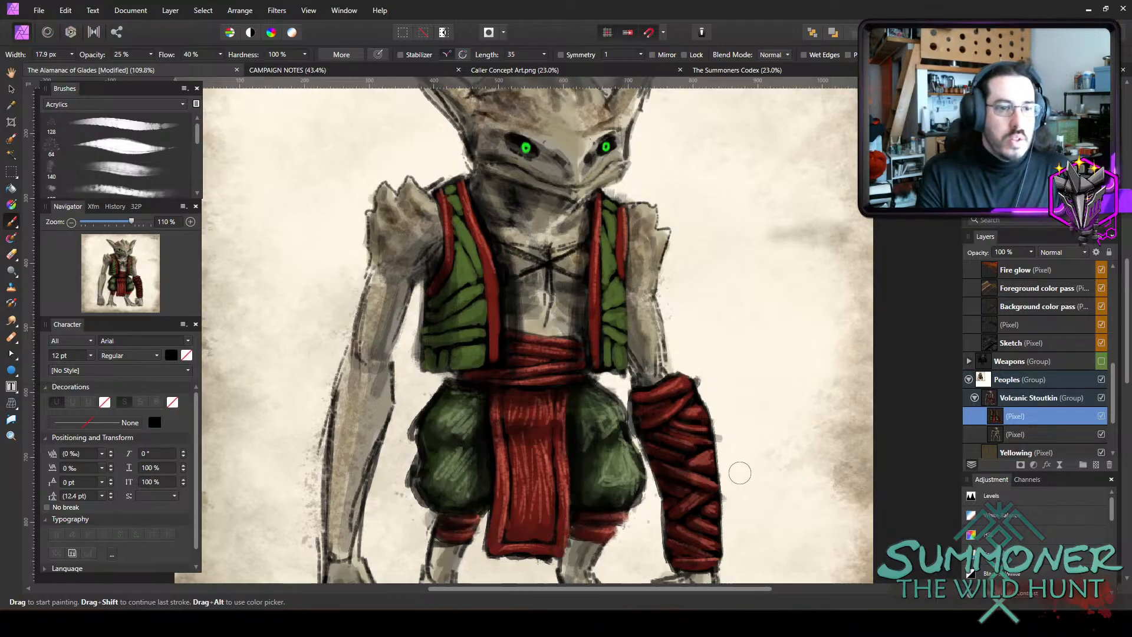
Rename the two pixel layers in the Volcanic Stoutkin group, the upper one as Clothing and the lower one as Body.
scroll(740, 471, "down", 2)
scroll(713, 407, "down", 2)
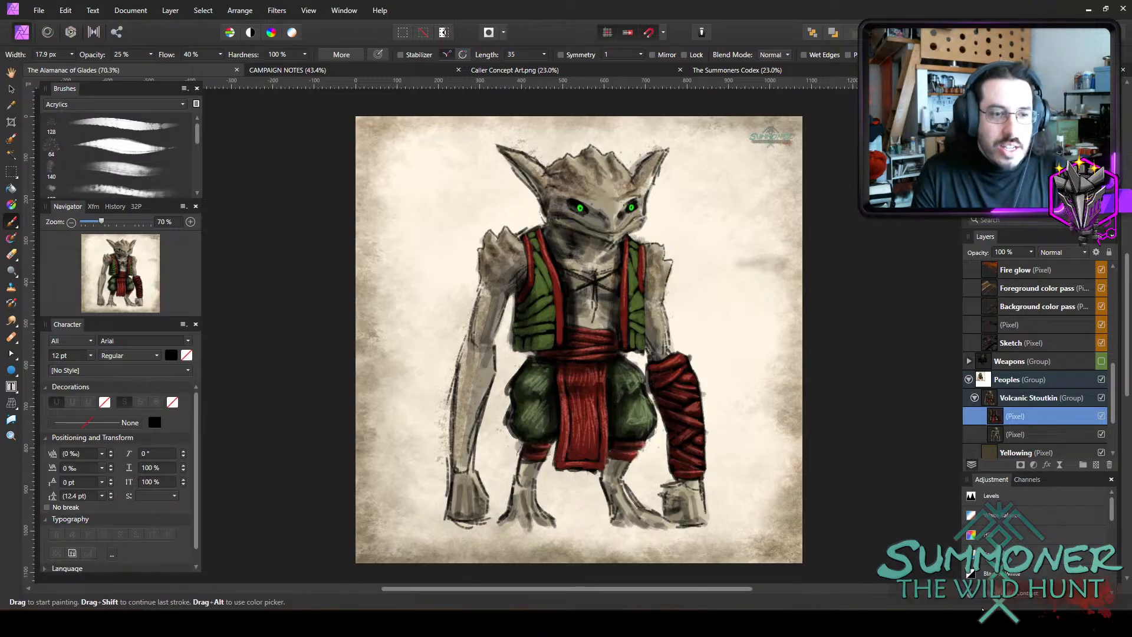
scroll(664, 337, "up", 2)
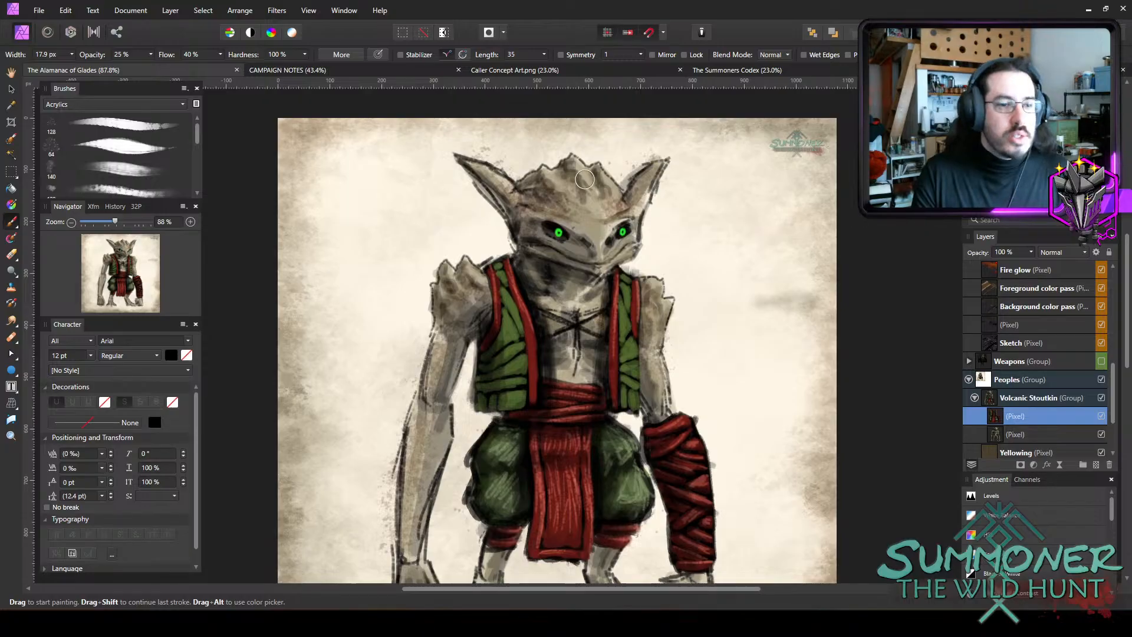
scroll(472, 187, "up", 3)
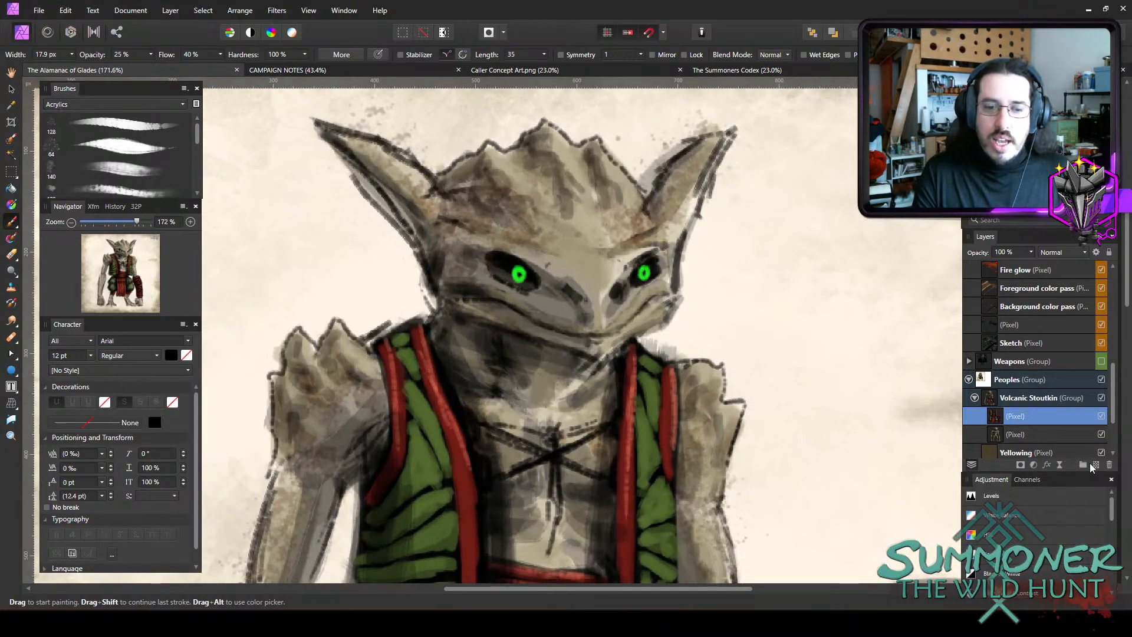
double_click(1029, 422)
type("C")
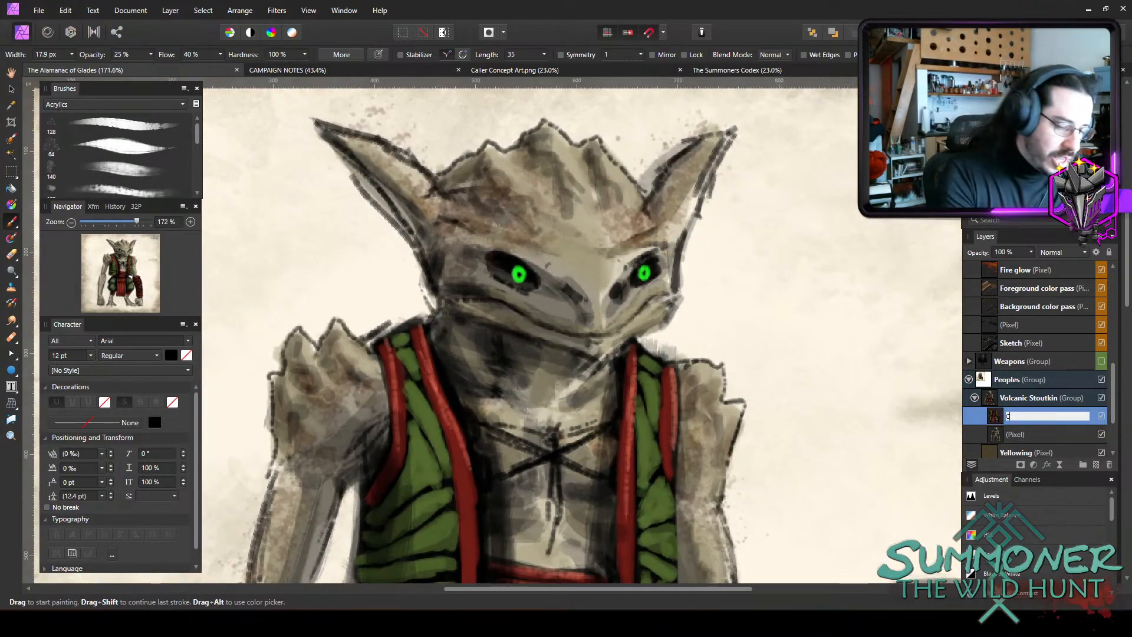
type("lothing")
key("Return")
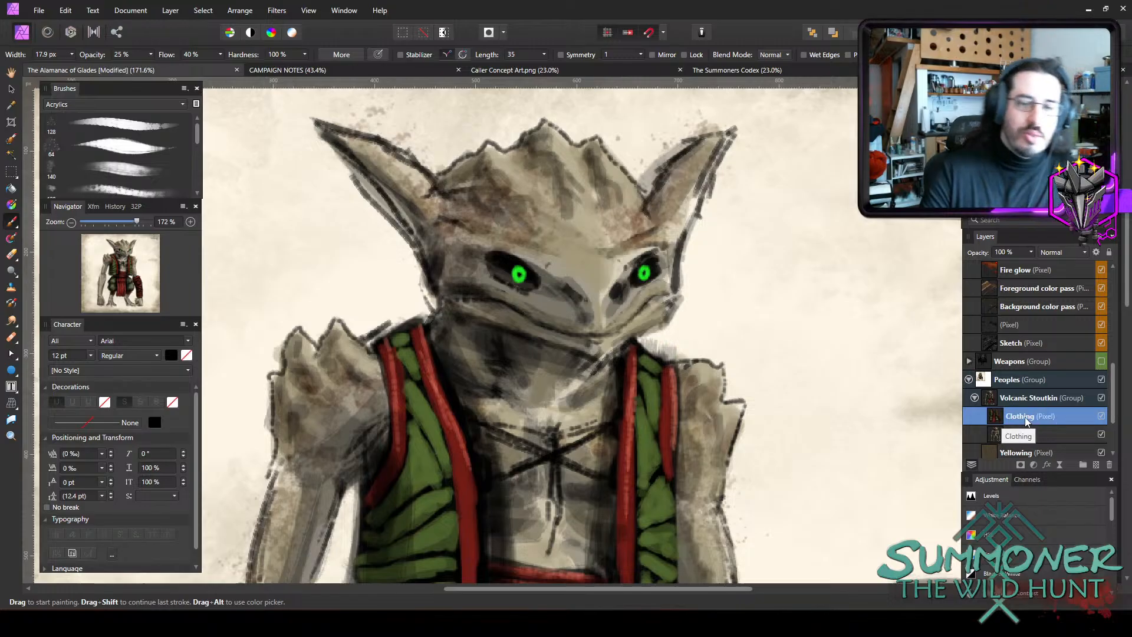
double_click(1046, 435)
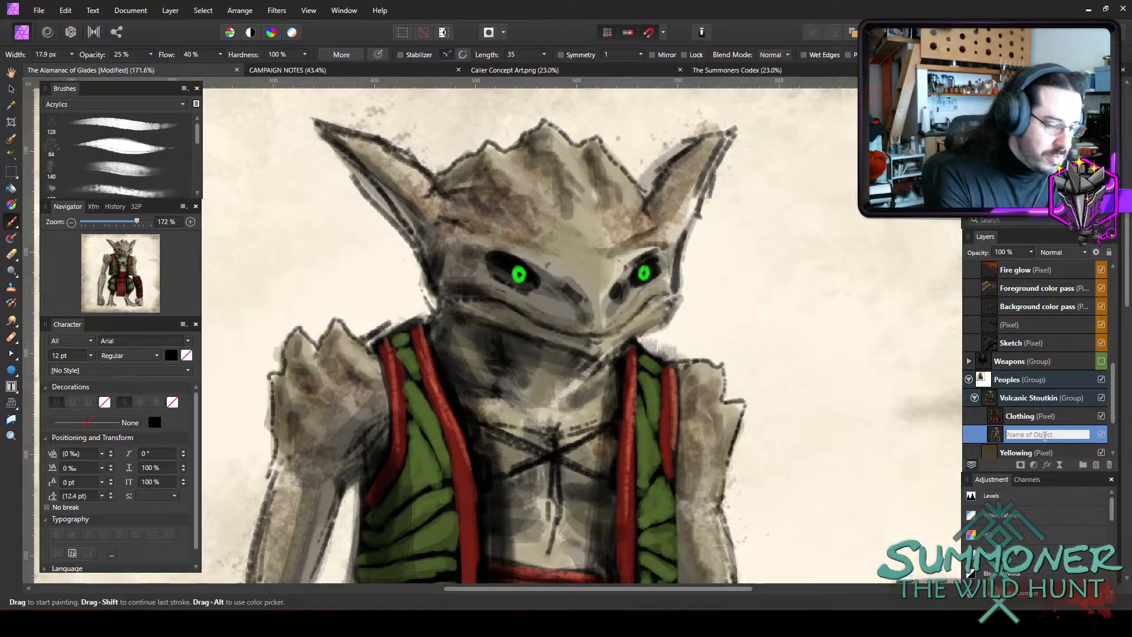
type("Body")
key("Return")
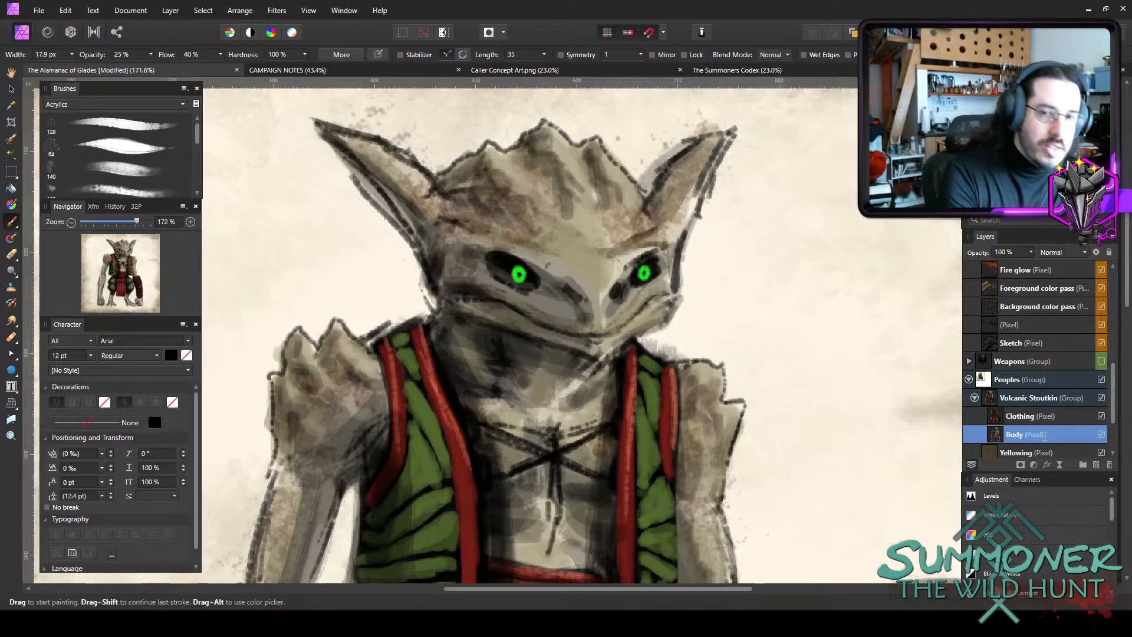
Add a pixel layer above Body and try a red stroke across the face with a textured 128 px Acrylics brush.
left_click(1095, 464)
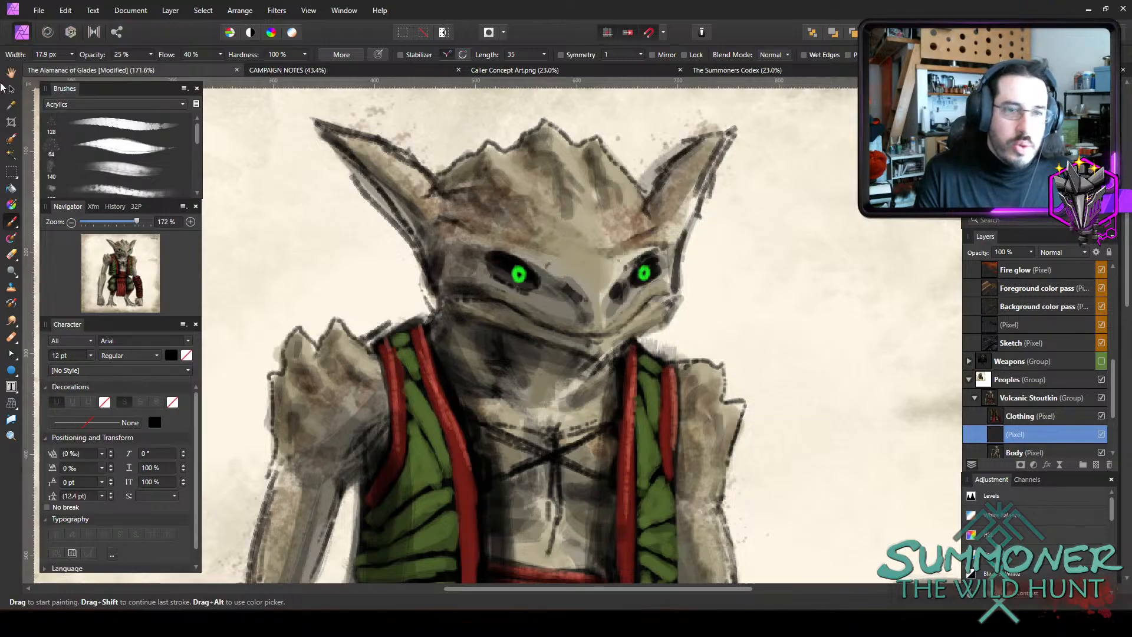
left_click(125, 185)
left_click_drag(589, 195, 478, 348)
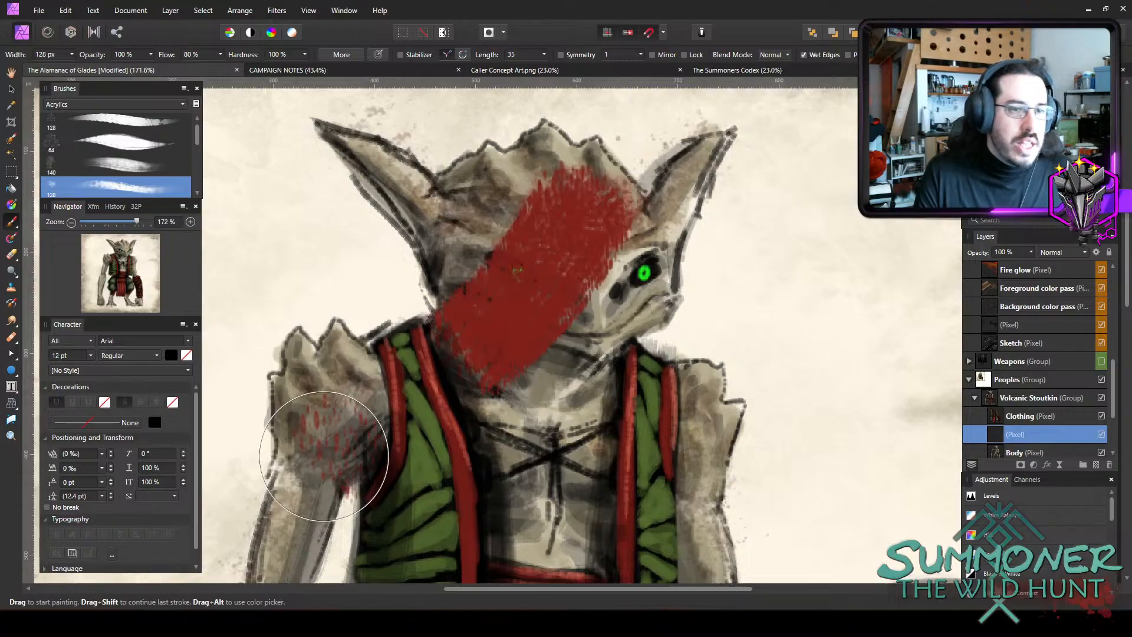
Undo the red test strokes on the face and arm and choose the 140 px Acrylics brush.
key("ctrl+z")
key("ctrl+z")
scroll(105, 136, "down", 1)
left_click(105, 137)
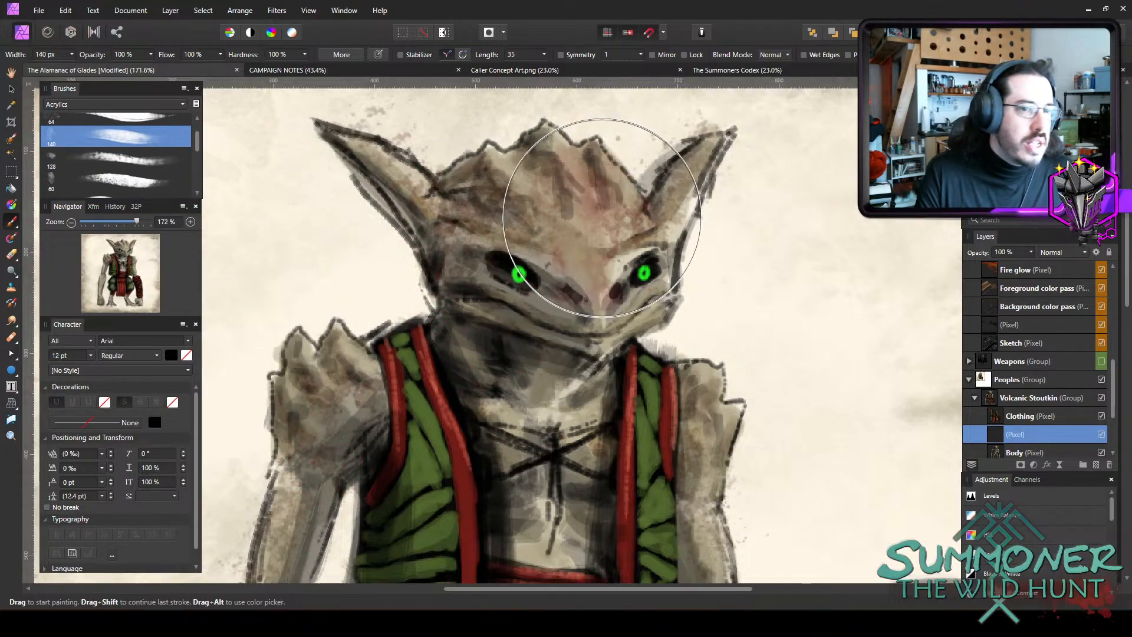
Try broad red strokes over the face and the shoulder with the 140 px Acrylics brush.
left_click_drag(602, 218, 488, 325)
left_click_drag(212, 380, 112, 426)
key("ctrl+z")
key("ctrl+z")
left_click_drag(328, 394, 397, 385)
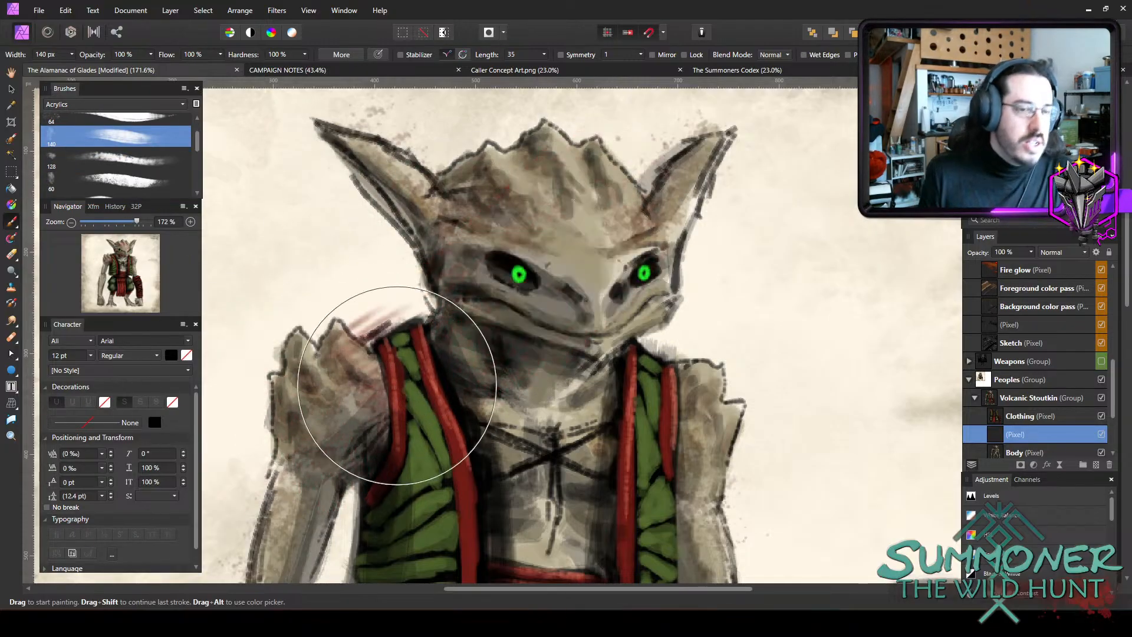
key("ctrl+z")
Reduce the brush to 11.7 px at 25% opacity and try a small red mark on the forehead.
key("bracketleft")
key("bracketleft")
key("bracketleft")
key("bracketleft")
key("bracketleft")
key("bracketleft")
key("bracketleft")
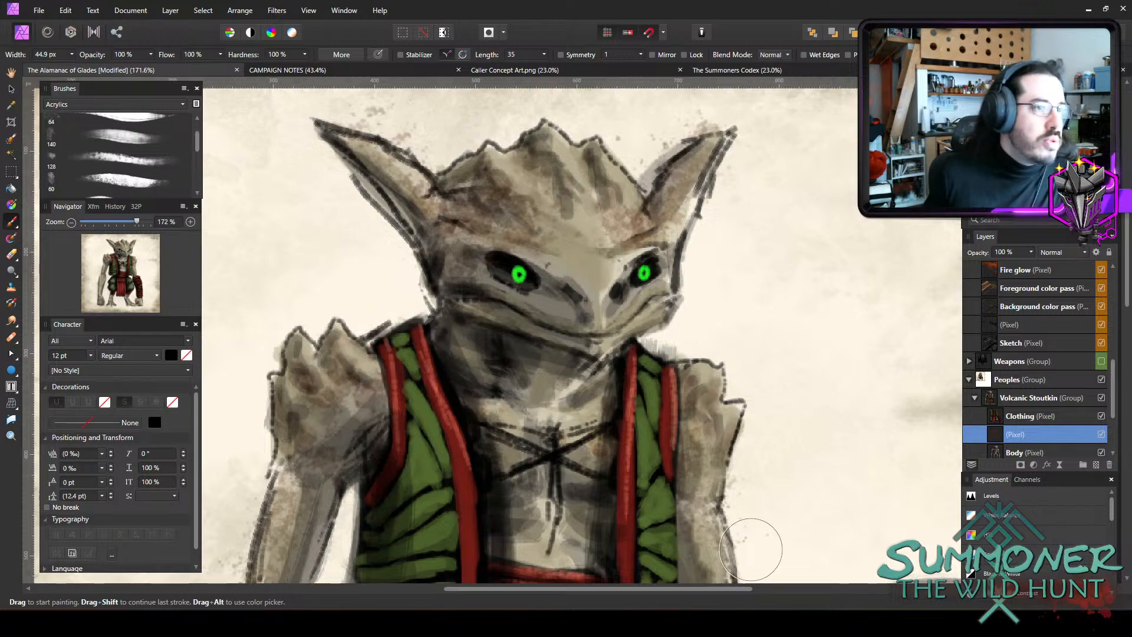
key("bracketleft")
key("bracketleft")
key("bracketleft")
key("bracketleft")
key("bracketleft")
key("bracketleft")
key("bracketleft")
key("bracketleft")
key("bracketleft")
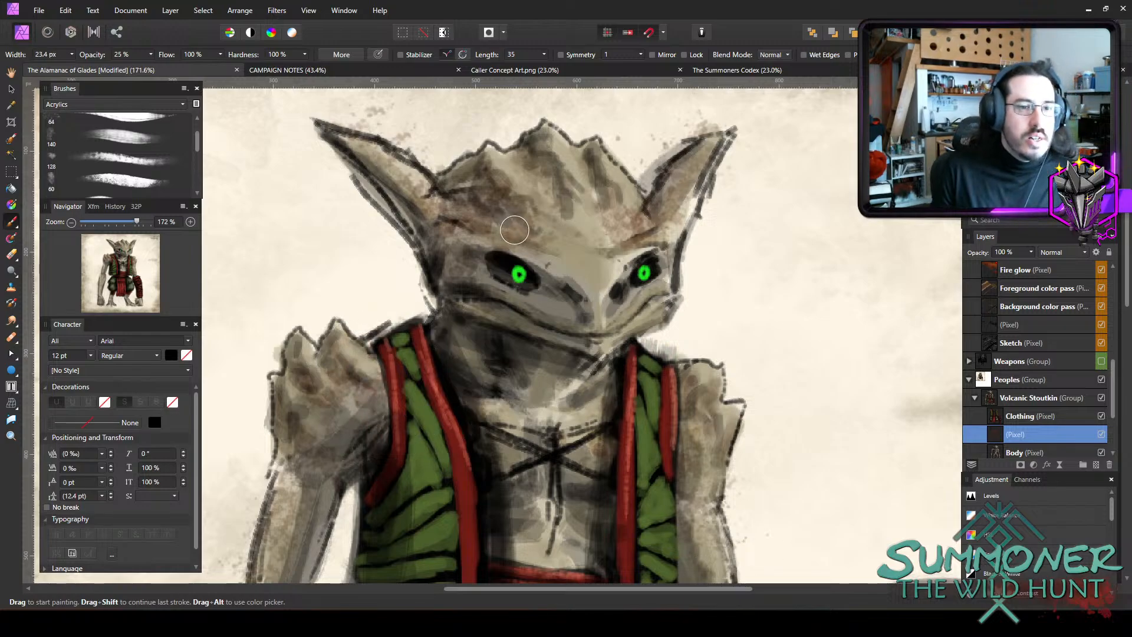
key("bracketright")
left_click_drag(508, 236, 519, 230)
key("ctrl+z")
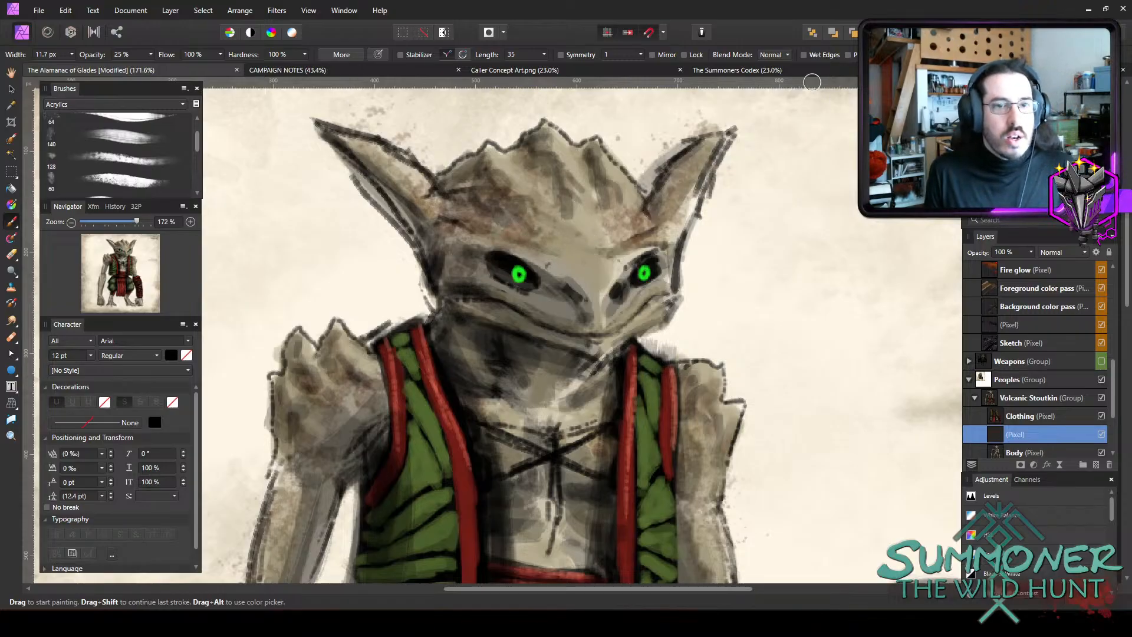
Paint red markings above the eye on the left of the face using the Overlay blend mode at 65% opacity.
left_click(777, 55)
left_click(742, 226)
key("6")
key("5")
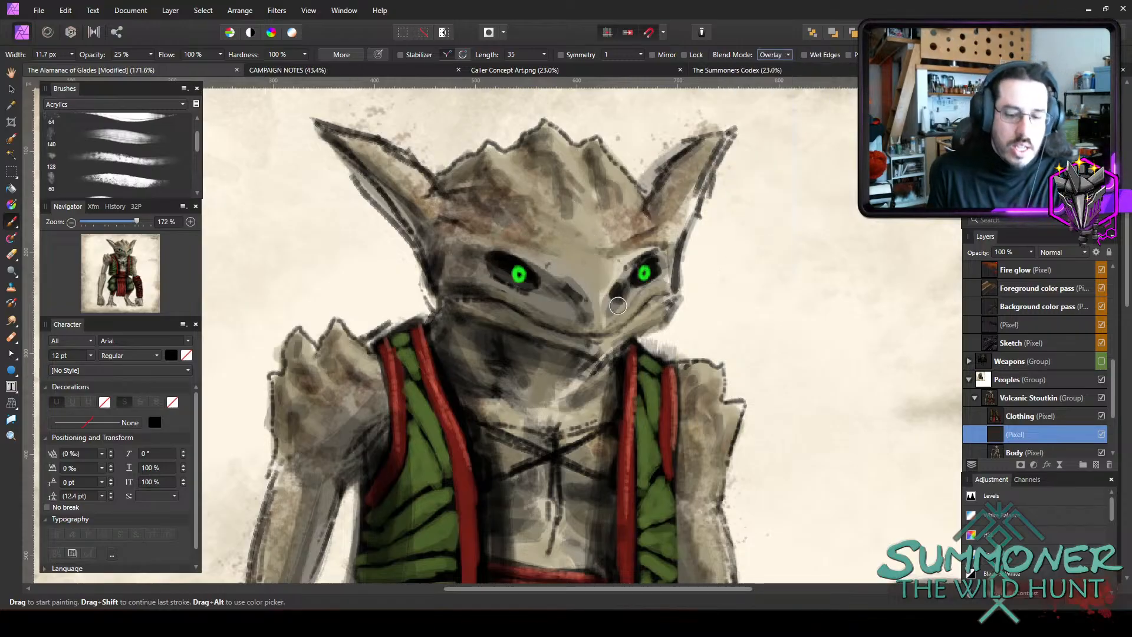
key("bracketleft")
mouse_move(507, 240)
left_mouse_down()
mouse_move(515, 230)
mouse_move(495, 244)
mouse_move(508, 251)
mouse_move(518, 228)
mouse_move(496, 251)
mouse_move(554, 231)
mouse_move(525, 252)
mouse_move(529, 263)
left_mouse_up()
key("bracketright")
key("bracketright")
key("bracketleft")
key("bracketleft")
key("bracketleft")
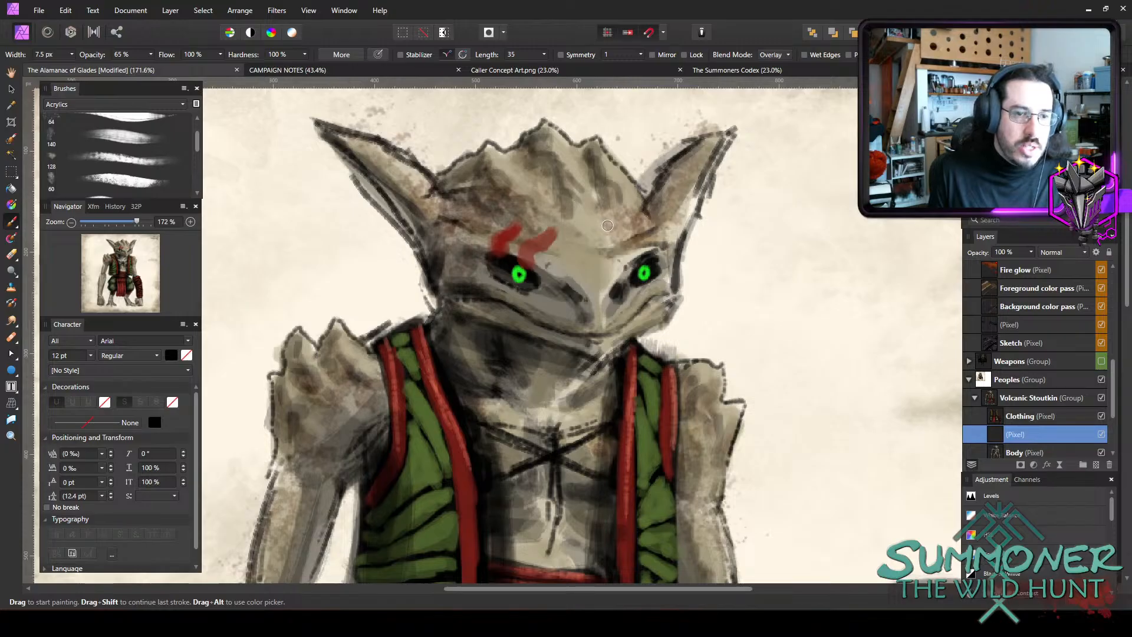
Paint matching red markings above the other eye with a 9.5 px brush, replacing the first attempt.
key("bracketright")
left_click_drag(610, 229, 640, 254)
key("bracketleft")
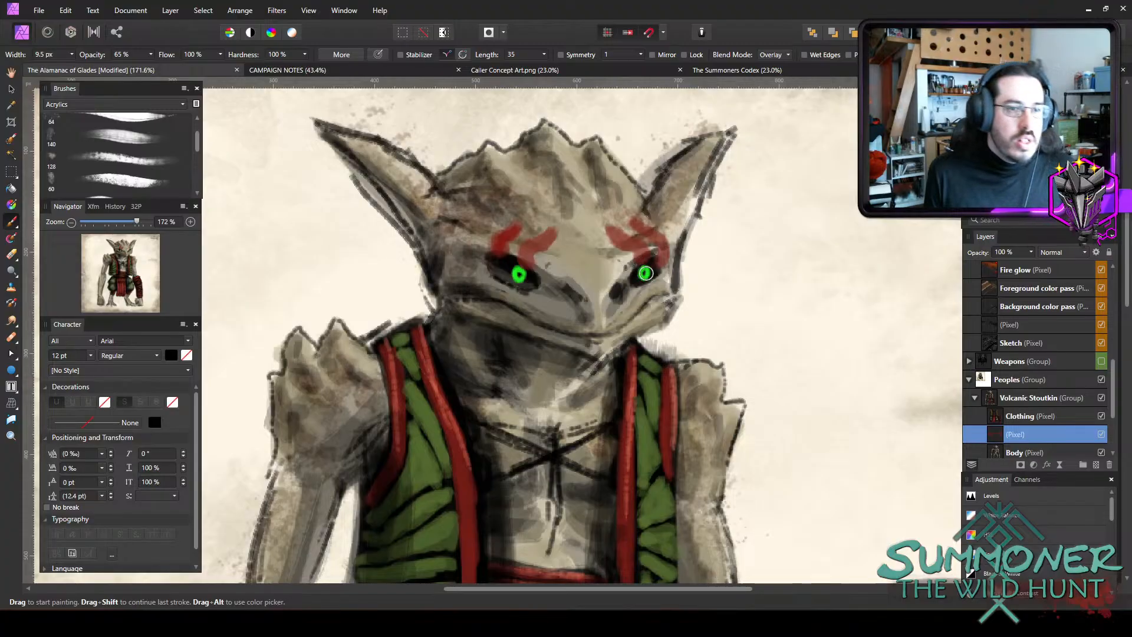
key("ctrl+z")
key("ctrl+z")
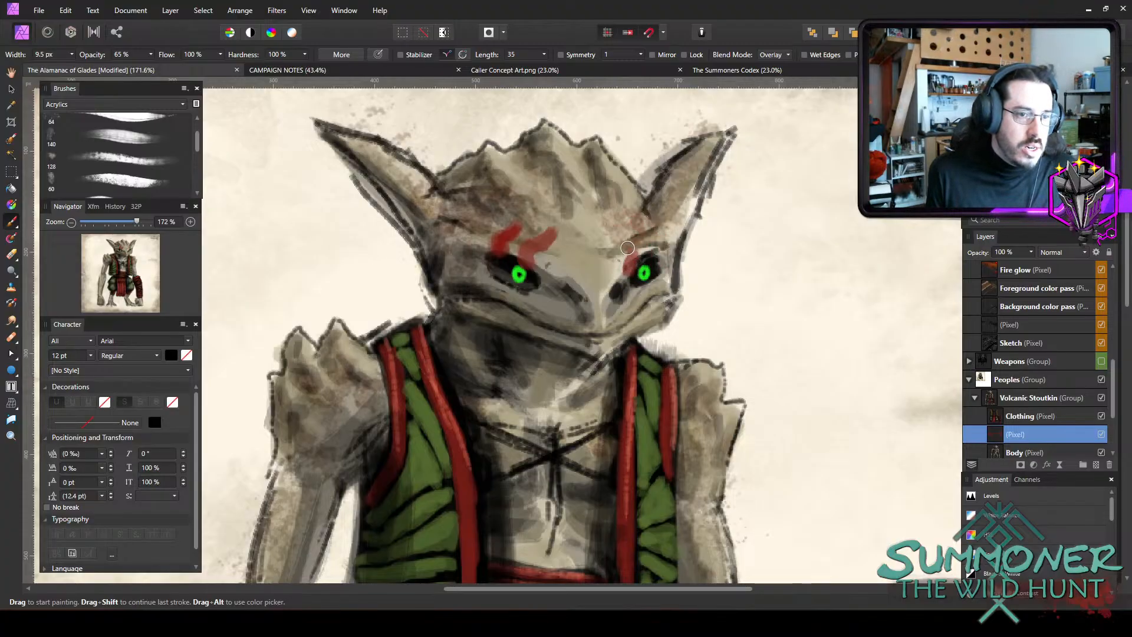
mouse_move(627, 248)
left_mouse_down()
mouse_move(606, 228)
mouse_move(616, 241)
mouse_move(641, 228)
mouse_move(626, 222)
mouse_move(644, 234)
mouse_move(623, 218)
mouse_move(653, 251)
left_mouse_up()
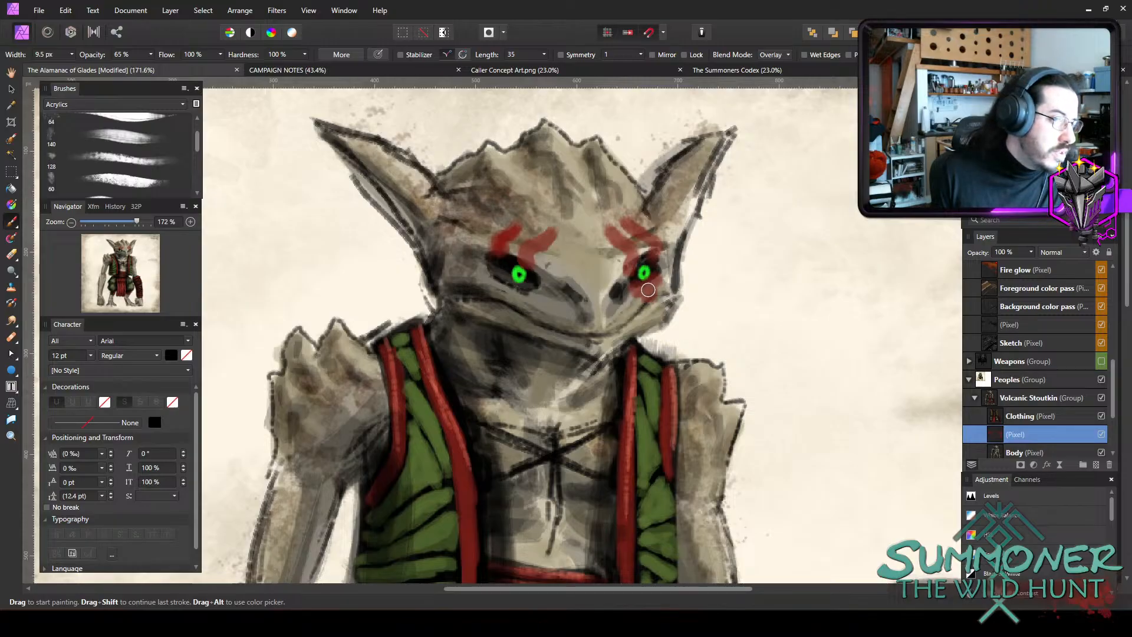
Replace the red smudge around the right-hand eye with a short mark beneath each eye, and save the document.
key("ctrl+z")
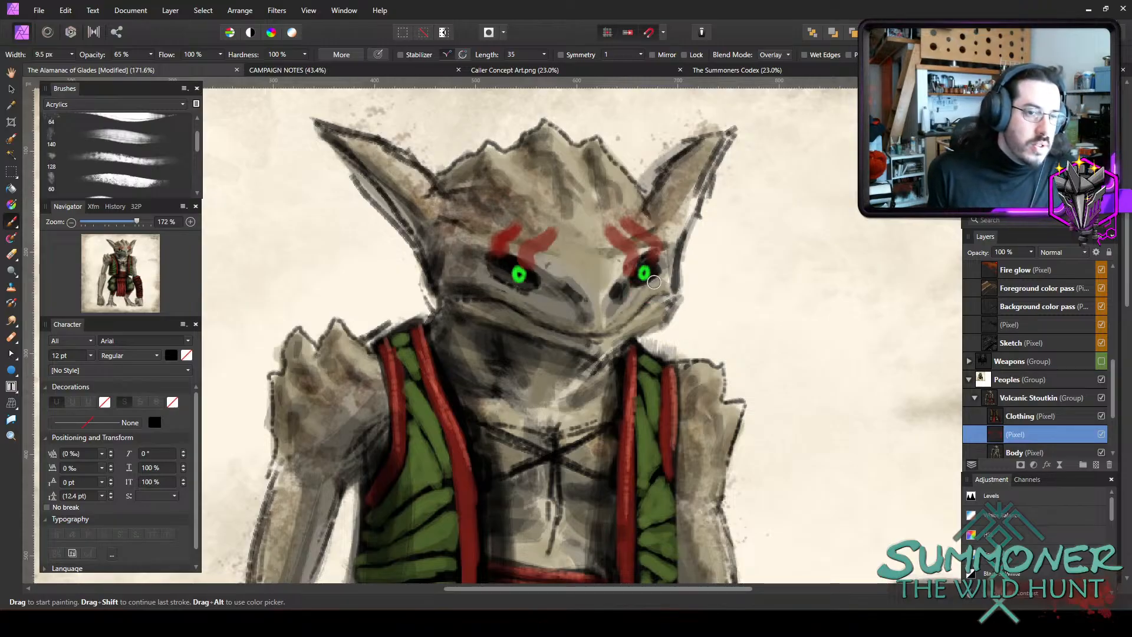
left_click_drag(657, 278, 653, 298)
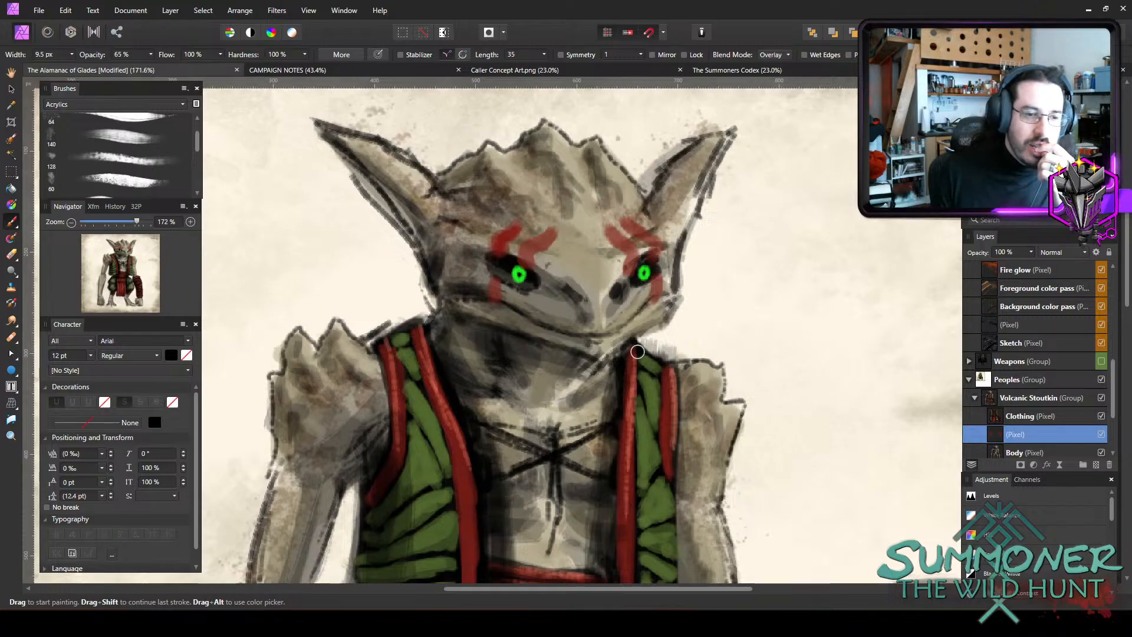
scroll(603, 303, "down", 1)
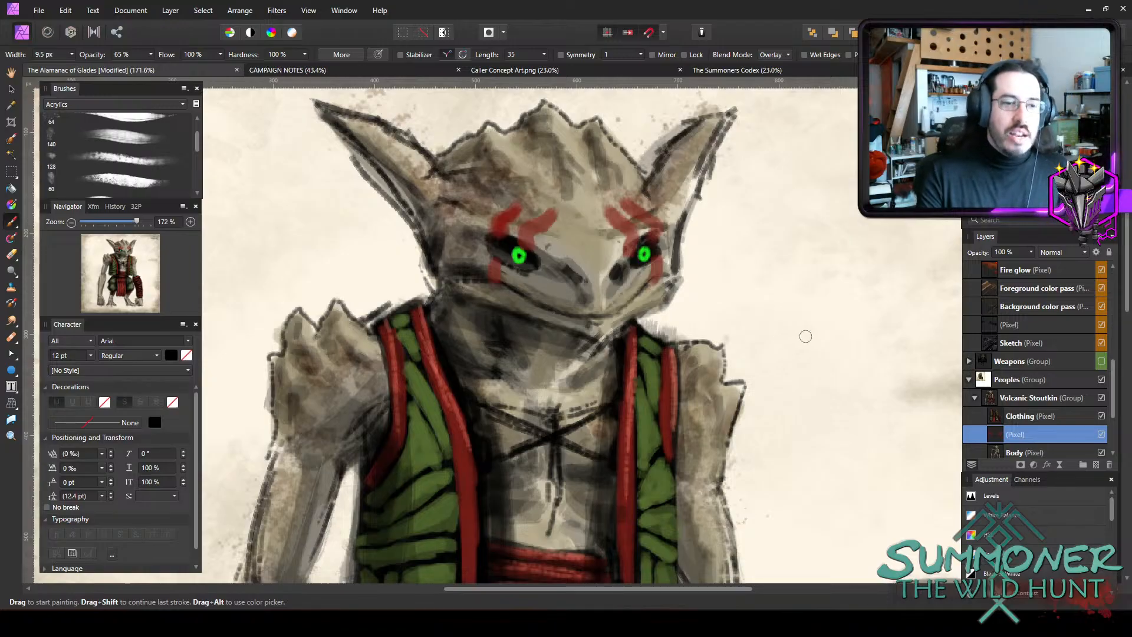
scroll(603, 357, "down", 5)
key("ctrl+s")
scroll(625, 324, "down", 1)
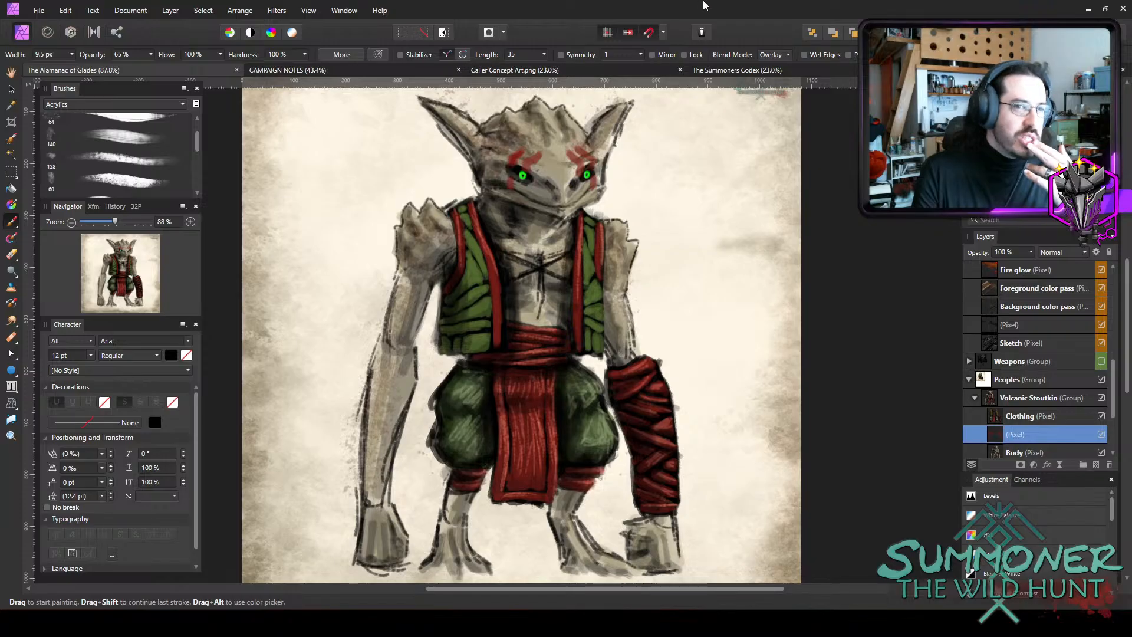
Switch to the image viewer and examine Fallen Glades NO TEXT.png at full window size as a marking reference.
scroll(593, 236, "up", 3)
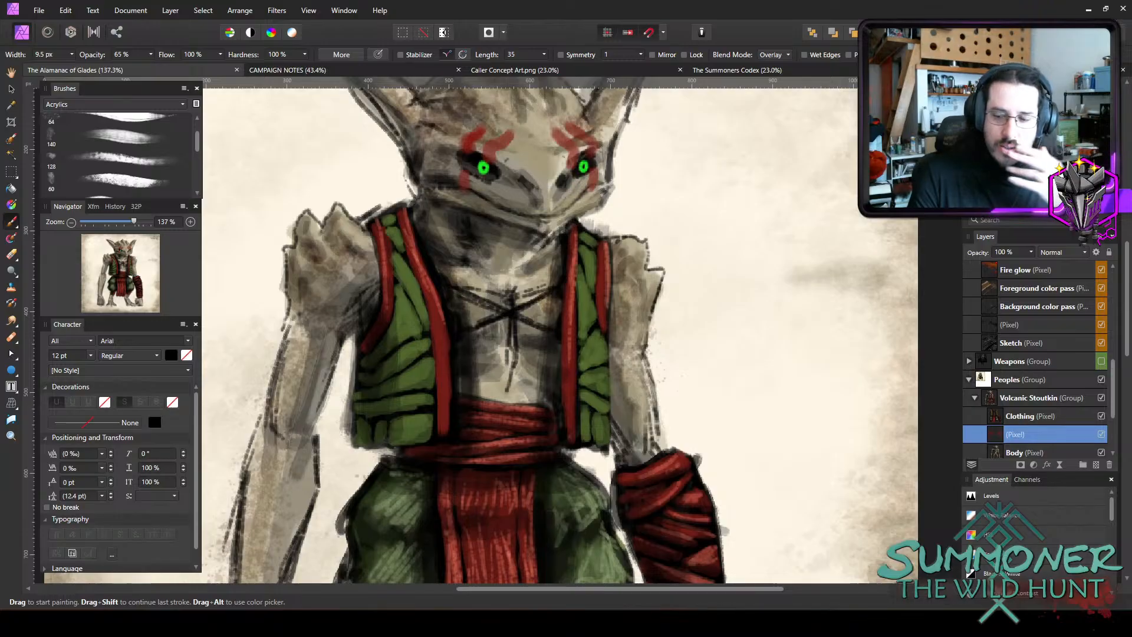
key("super+d")
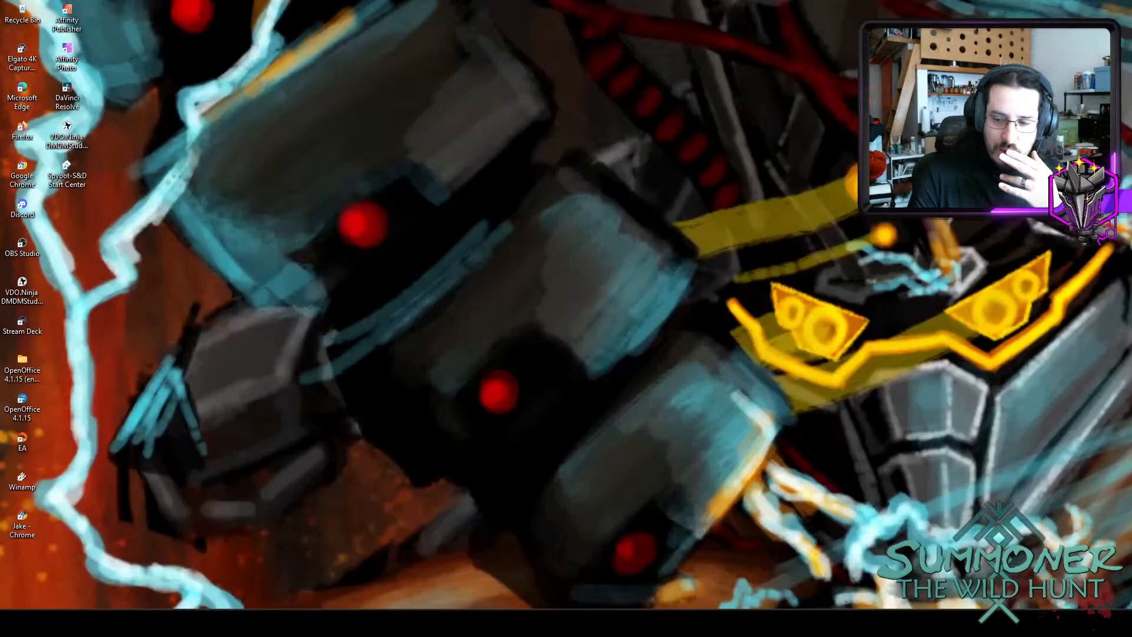
key("super+d")
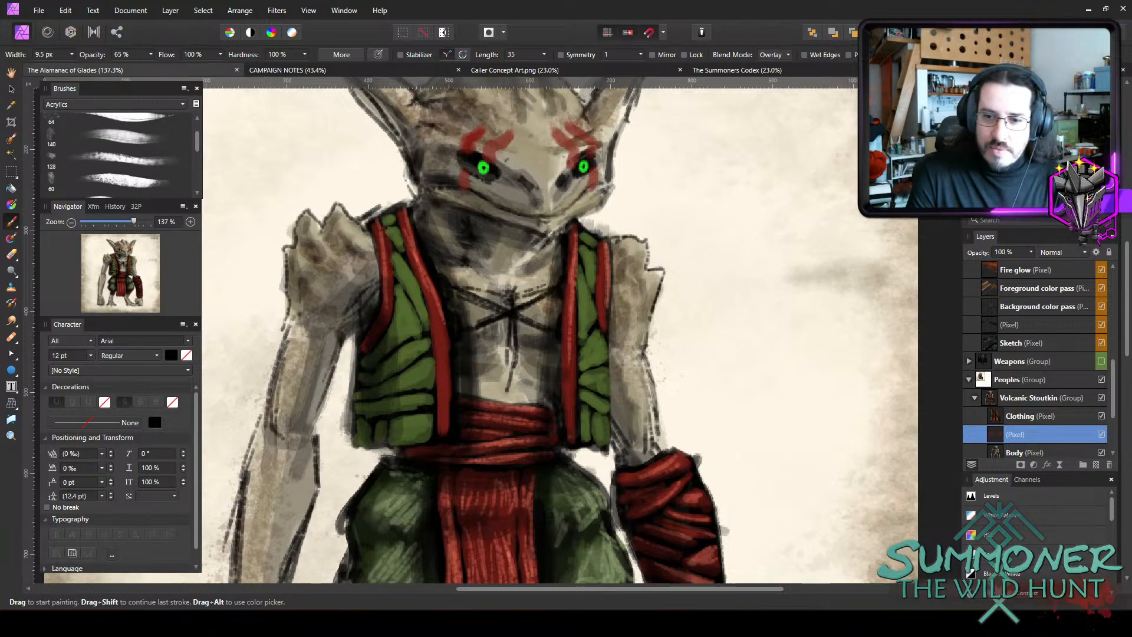
left_click_drag(1131, 241, 479, 76)
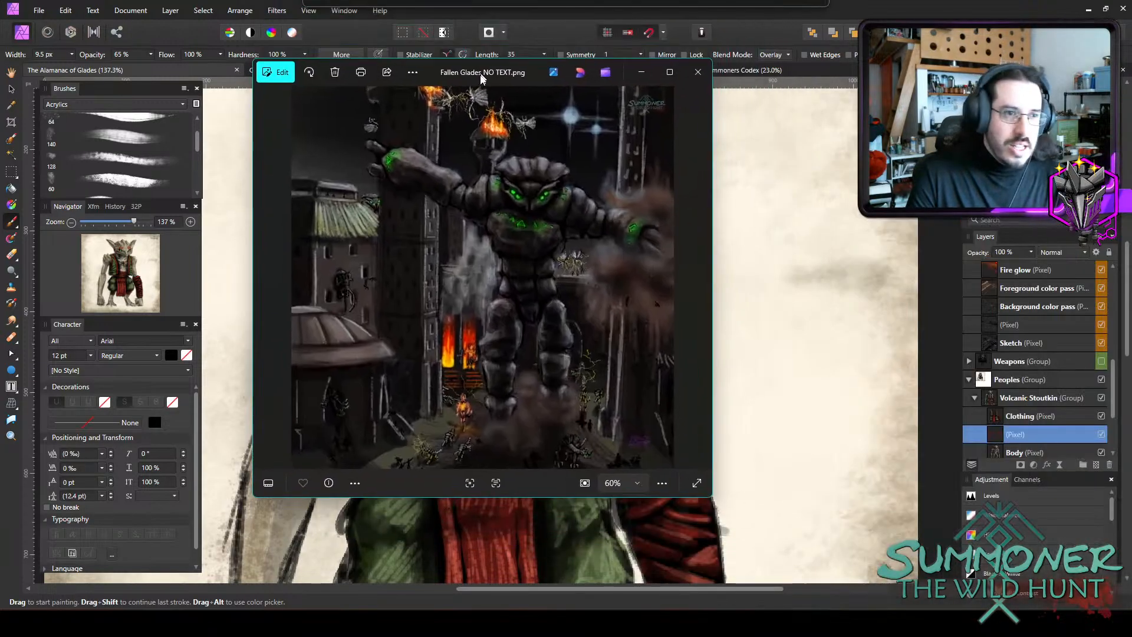
double_click(479, 75)
scroll(644, 303, "up", 2)
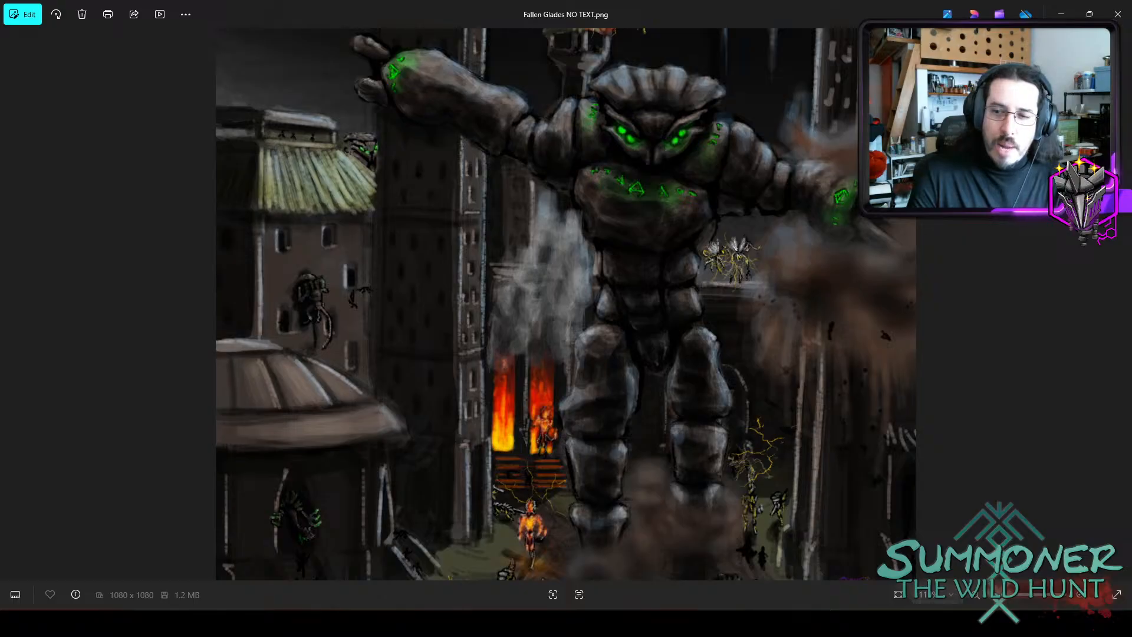
Compare the markings in Adren Afreet 2023.png and Venan Afreet 2023.png, and return to the painting in Affinity Photo.
left_click_drag(1131, 354, 610, 107)
double_click(610, 107)
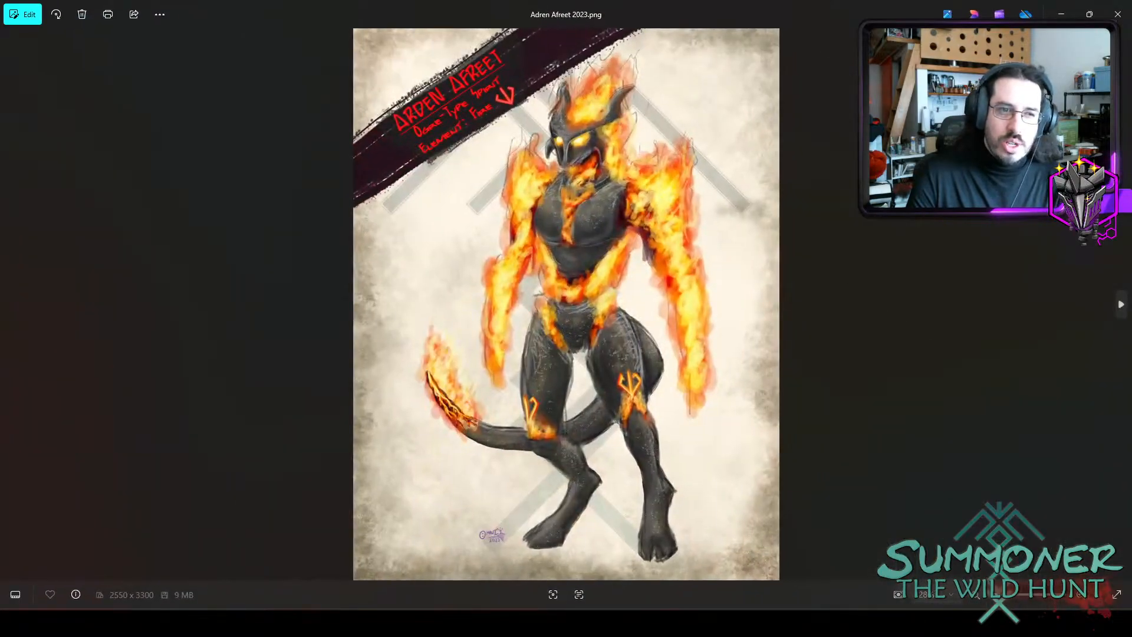
key("Right")
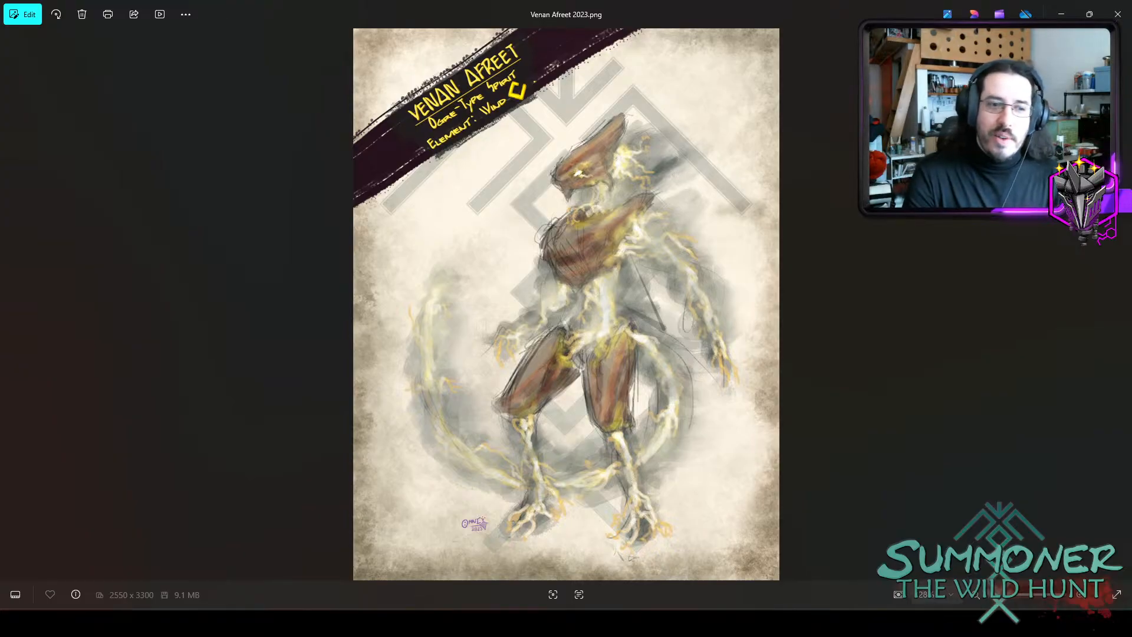
key("Left")
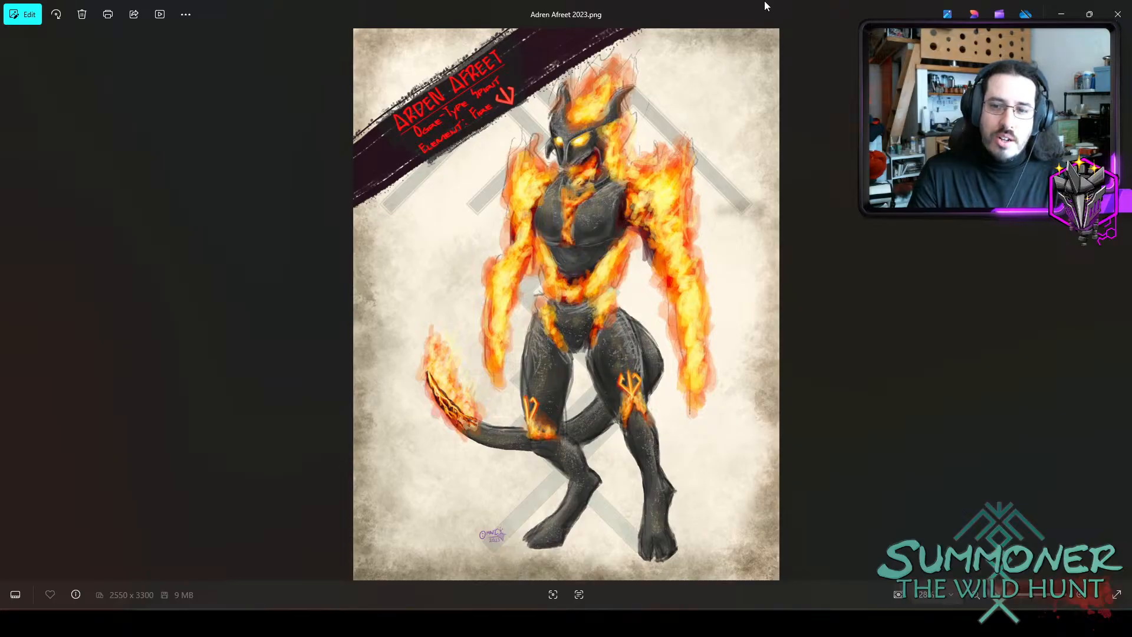
key("Left")
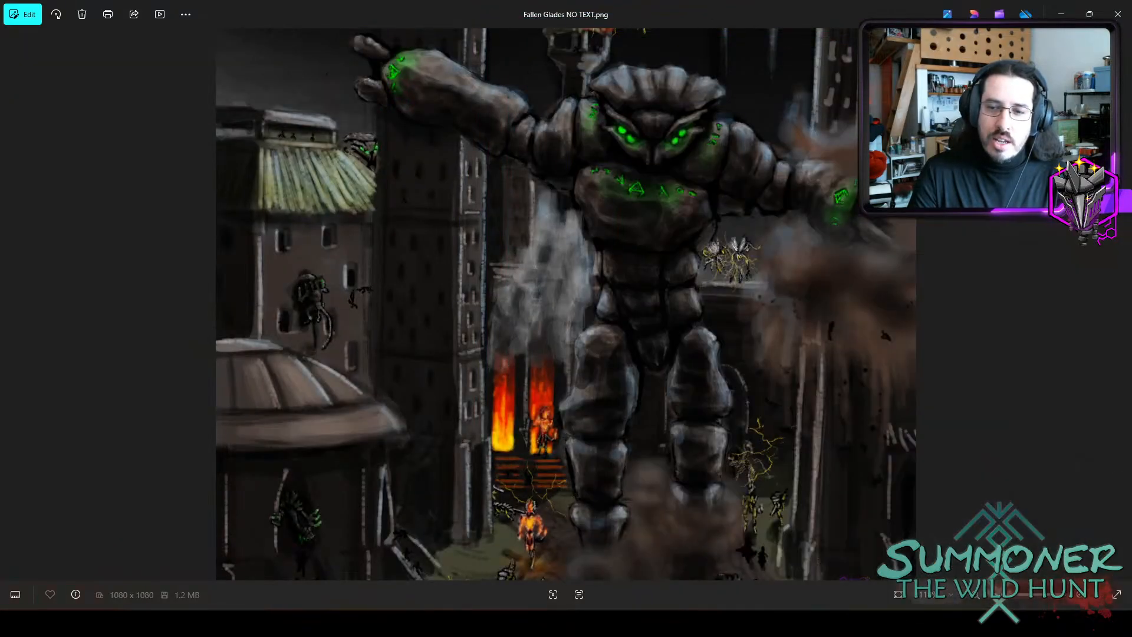
key("alt+Tab")
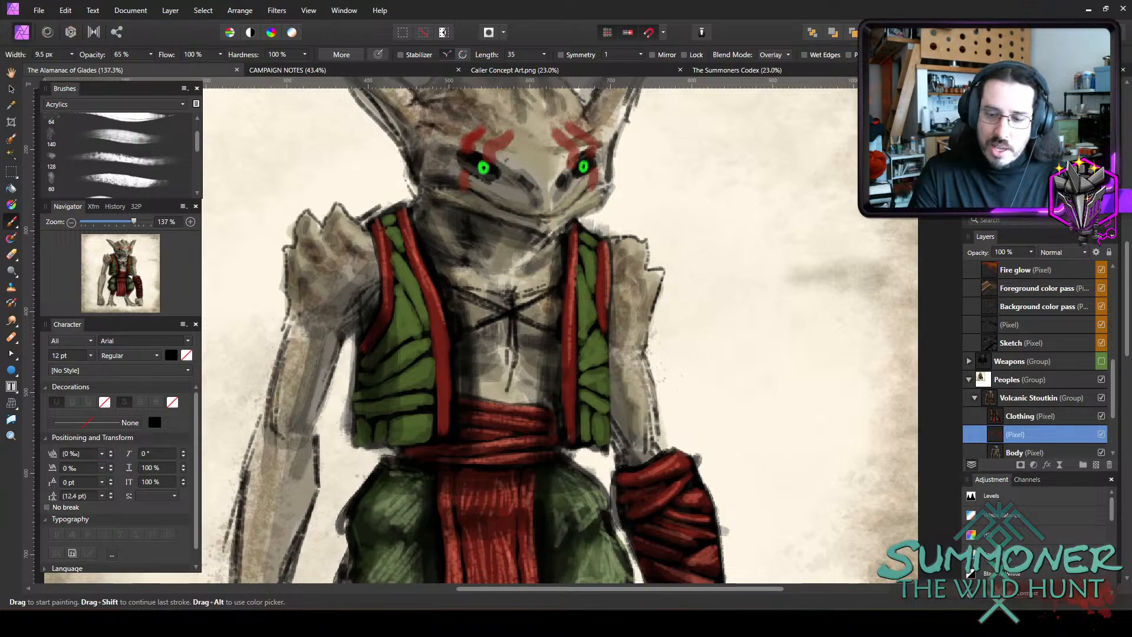
key("super+d")
key("super+d")
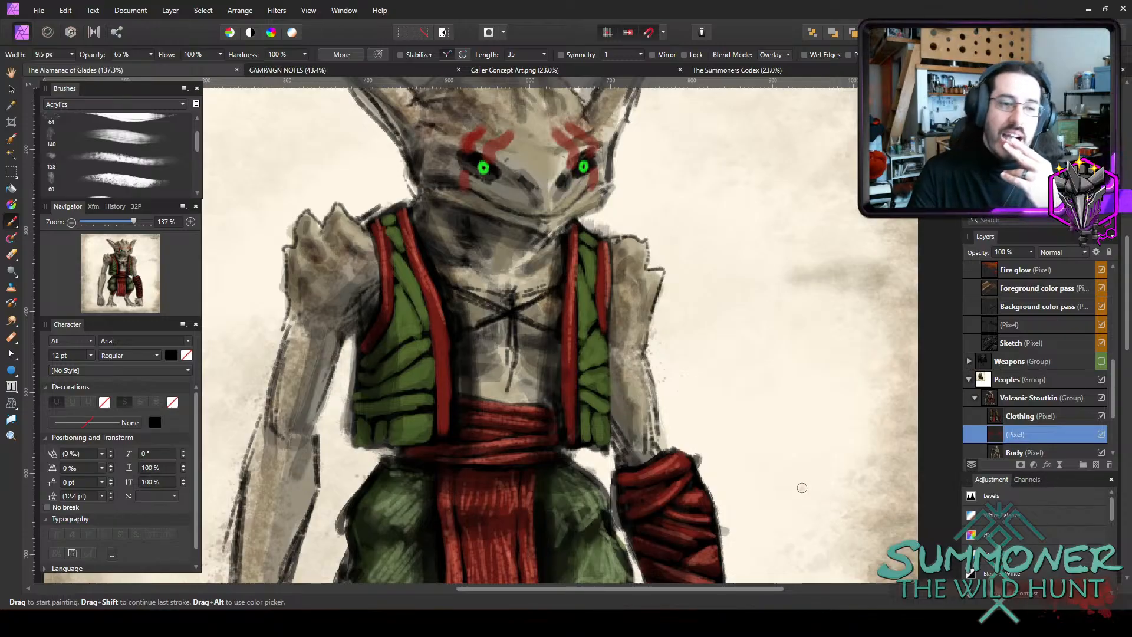
Paint red lengthwise stripes down the hand of the bare arm in Overlay mode at 65% opacity.
scroll(803, 488, "down", 2)
scroll(783, 463, "down", 2)
scroll(786, 464, "down", 2)
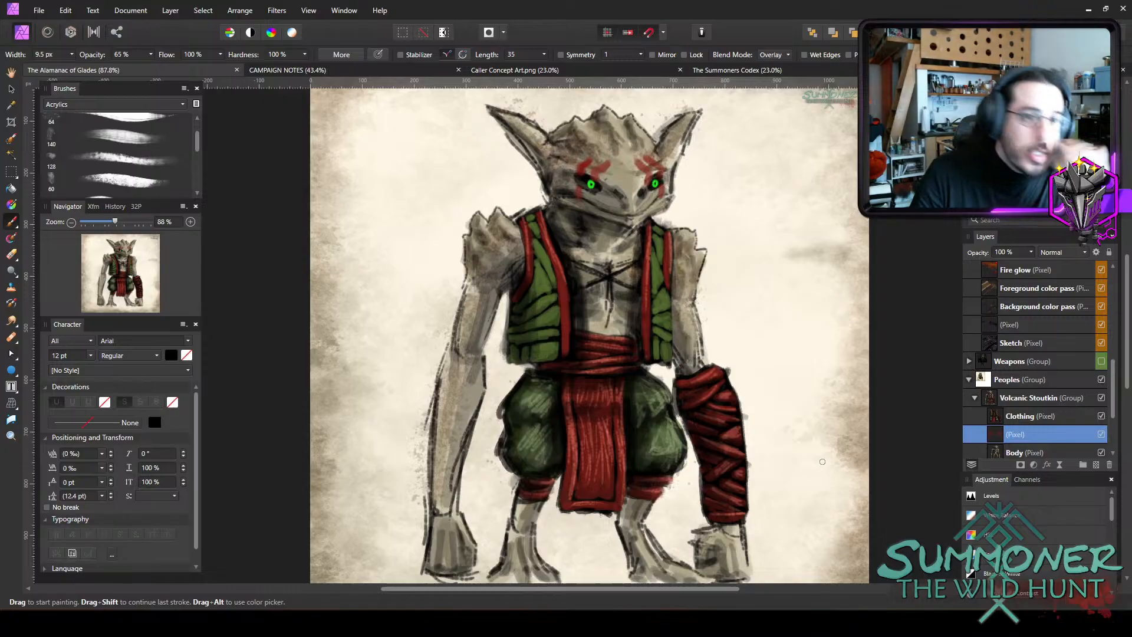
scroll(550, 257, "up", 3)
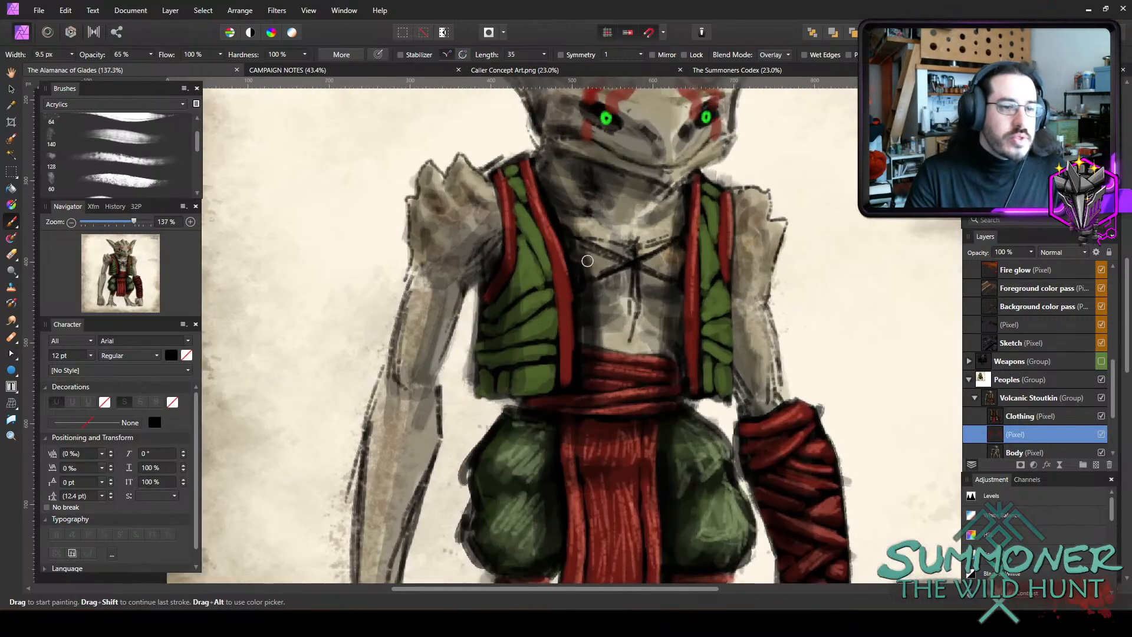
scroll(660, 420, "down", 5)
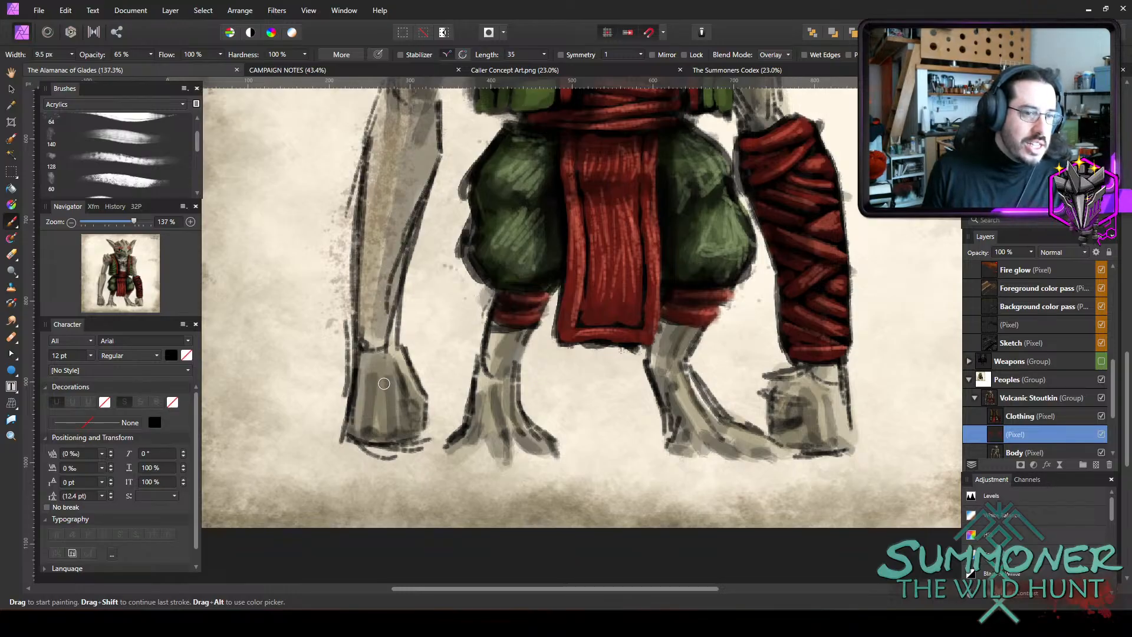
left_click_drag(393, 433, 379, 362)
key("bracketright")
key("bracketleft")
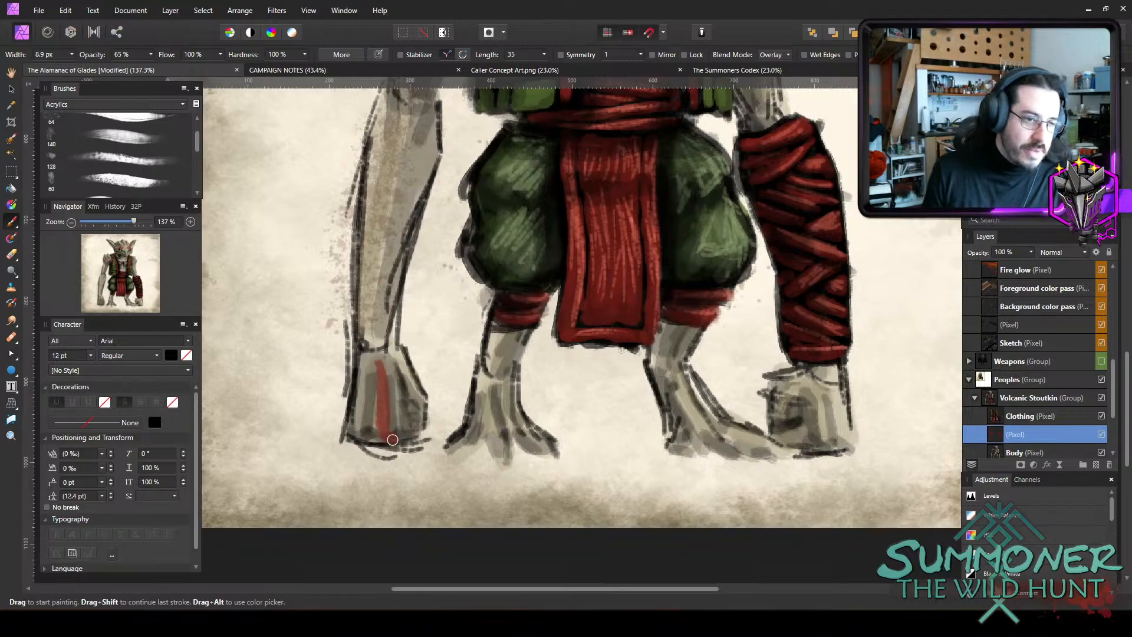
left_click_drag(366, 365, 368, 439)
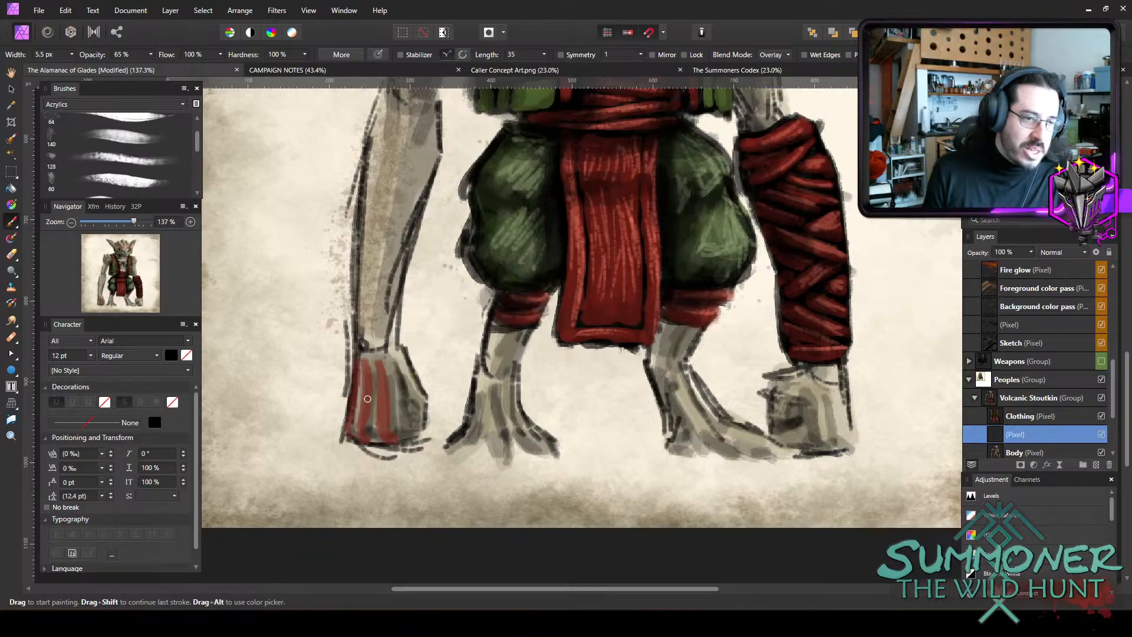
Add a red stripe along the inner edge of the same hand and enlarge the brush to 16.7 px.
left_click_drag(423, 397, 420, 427)
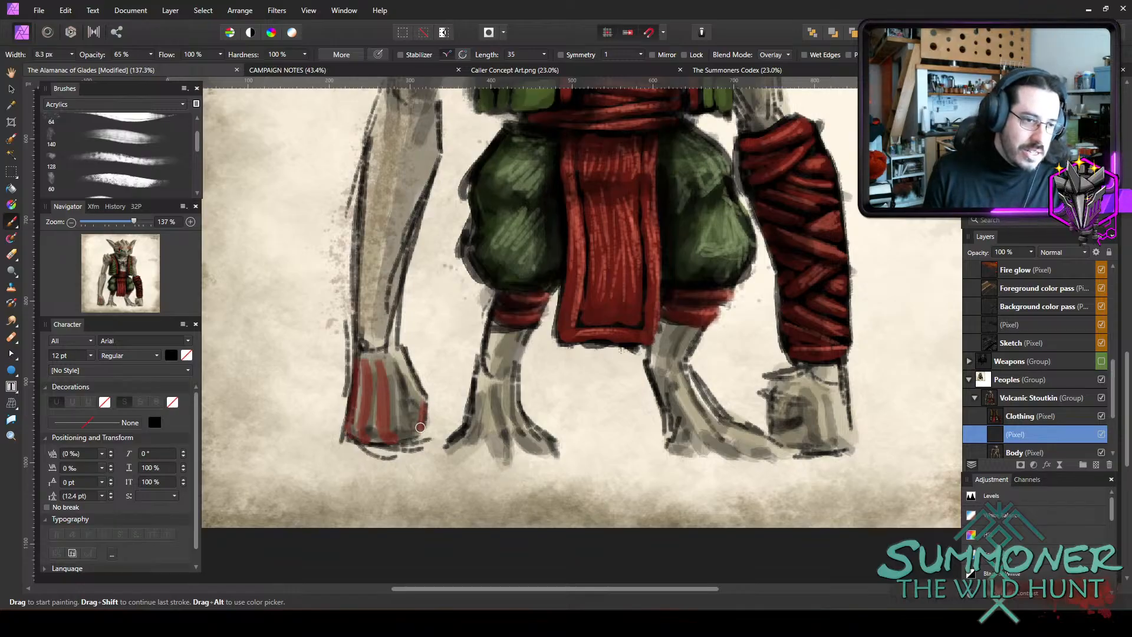
key("[")
key("]")
key("]")
key("]")
mouse_move(408, 374)
left_mouse_down()
mouse_move(424, 401)
mouse_move(402, 430)
mouse_move(352, 429)
mouse_move(428, 421)
left_mouse_up()
key("ctrl+z")
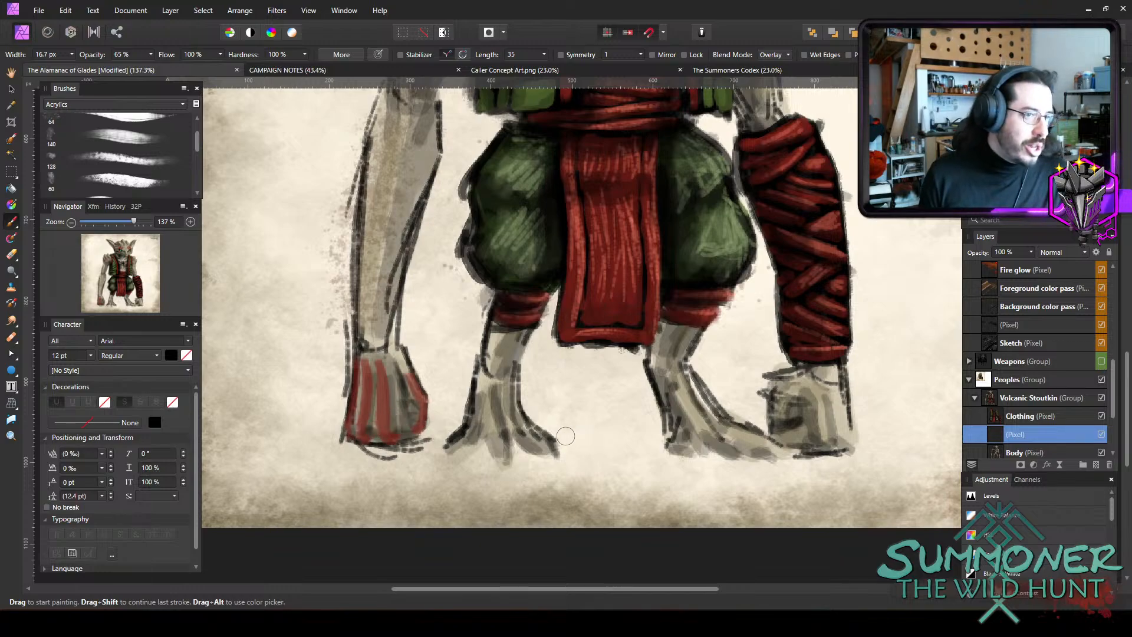
Try diagonal red stripes across the bare forearm with the 16.7 px brush, erasing the overspill along its outer edge at 45% opacity.
scroll(471, 352, "up", 2)
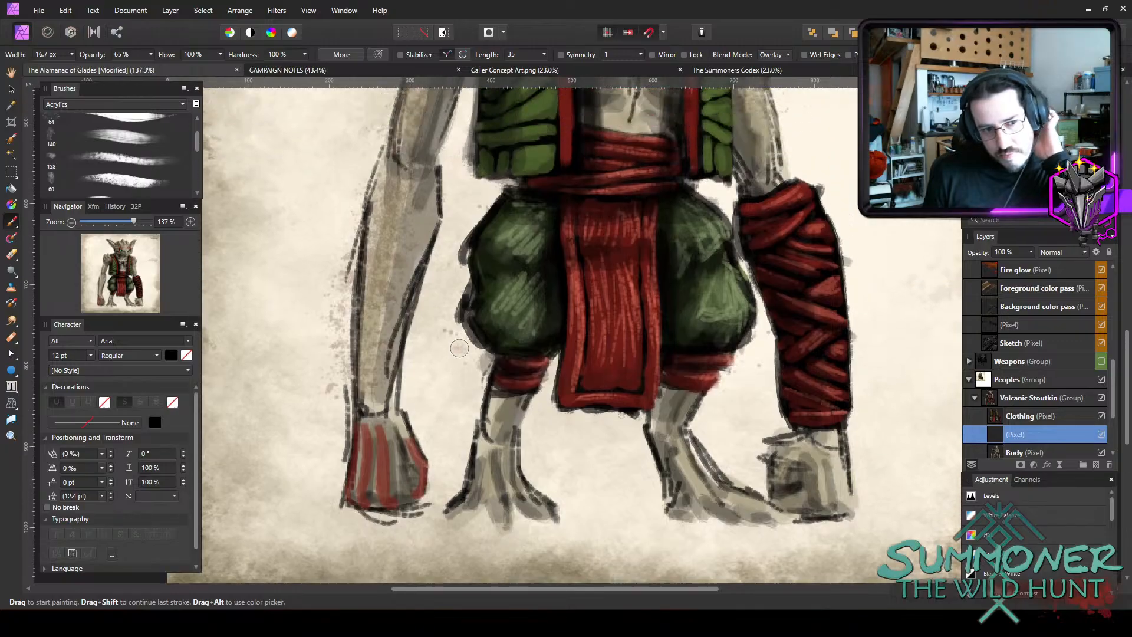
mouse_move(374, 425)
left_mouse_down()
mouse_move(353, 393)
mouse_move(380, 427)
mouse_move(356, 411)
mouse_move(368, 356)
mouse_move(350, 327)
mouse_move(380, 305)
mouse_move(343, 267)
left_mouse_up()
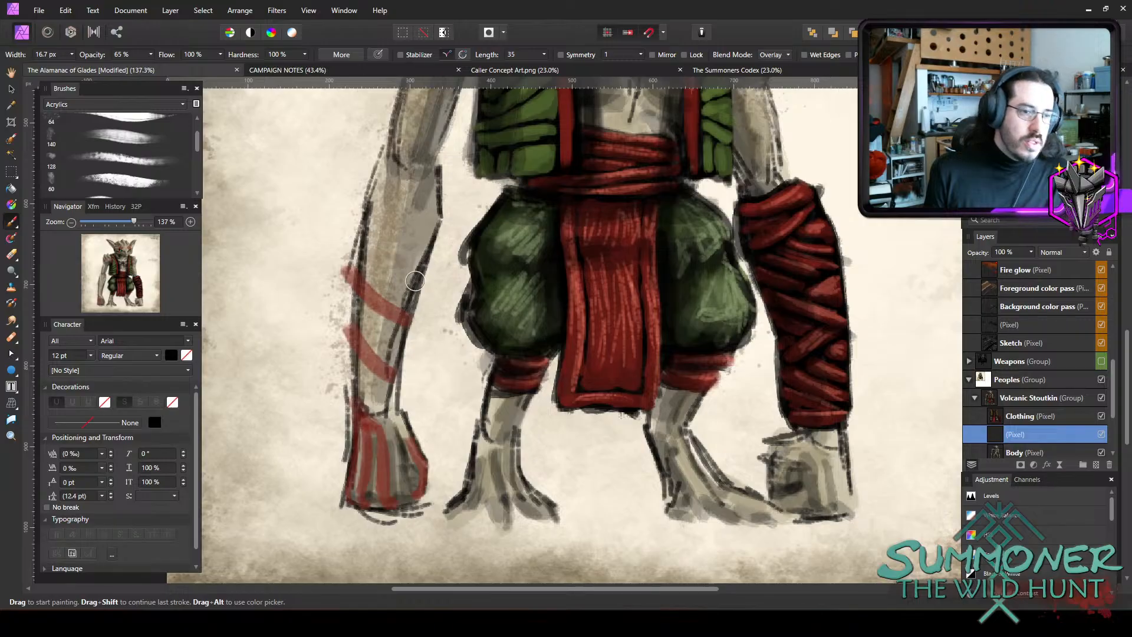
key("e")
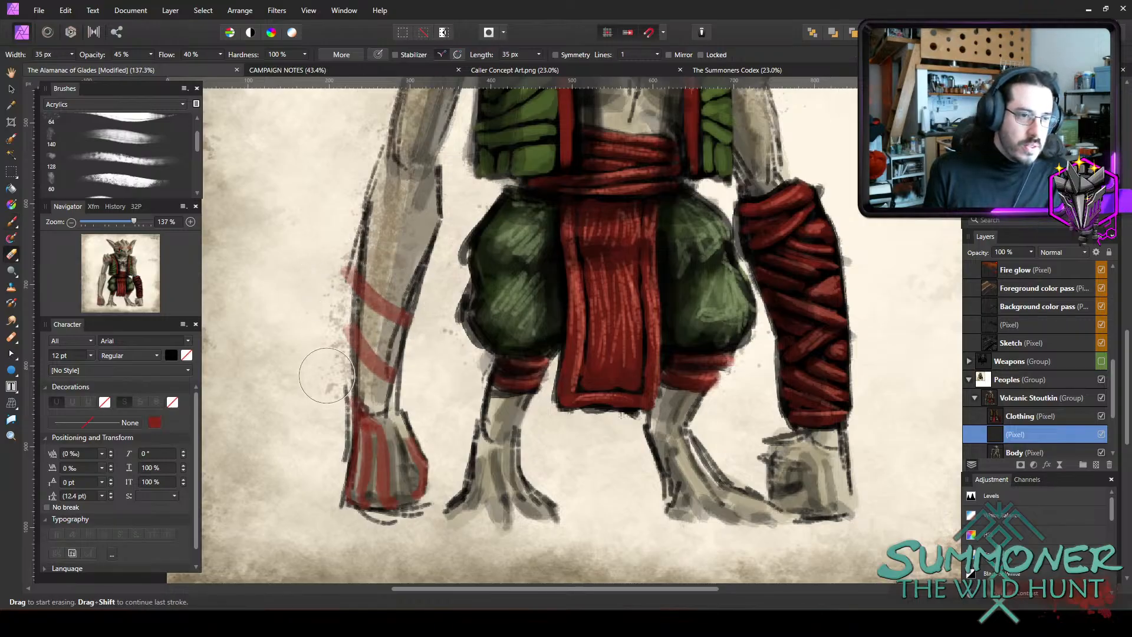
left_click_drag(332, 303, 333, 400)
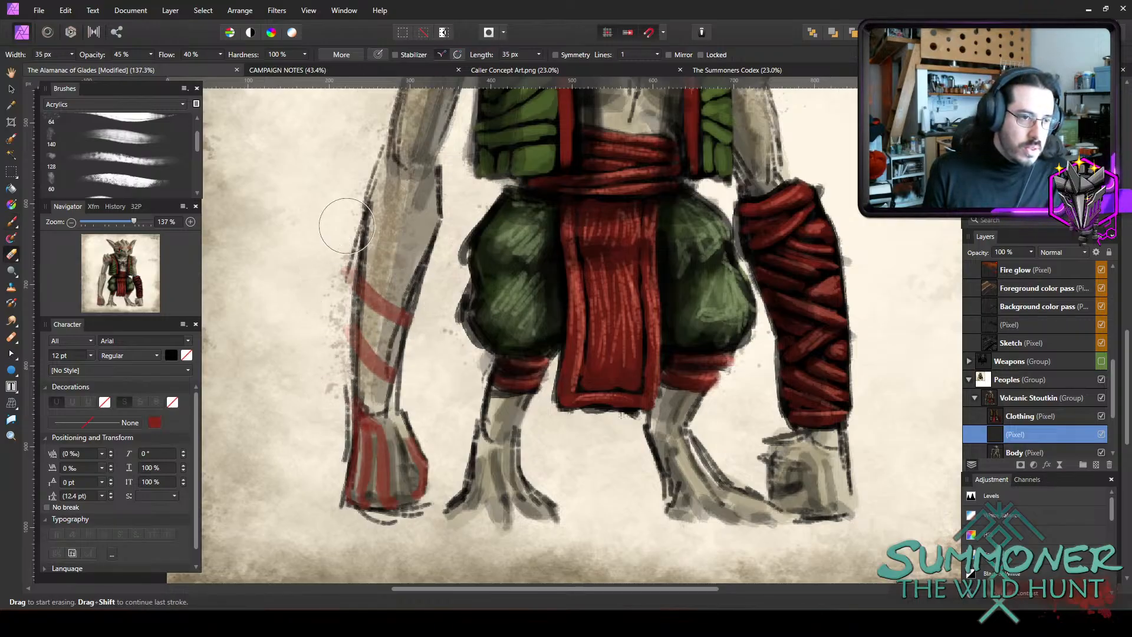
left_click_drag(332, 236, 325, 377)
key("b")
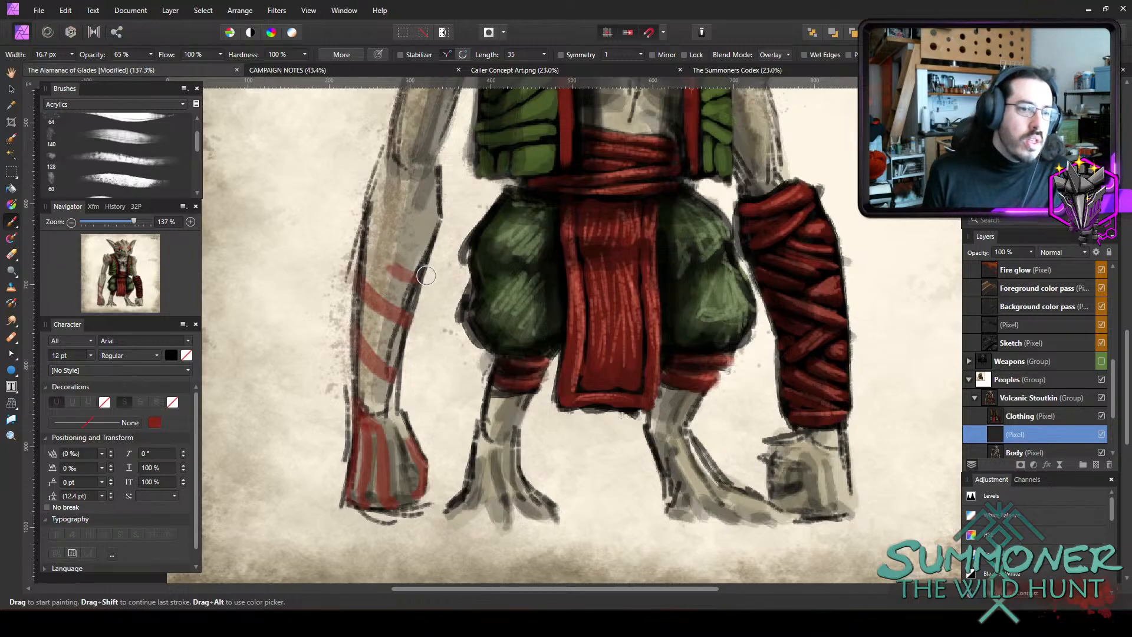
left_click_drag(405, 267, 379, 246)
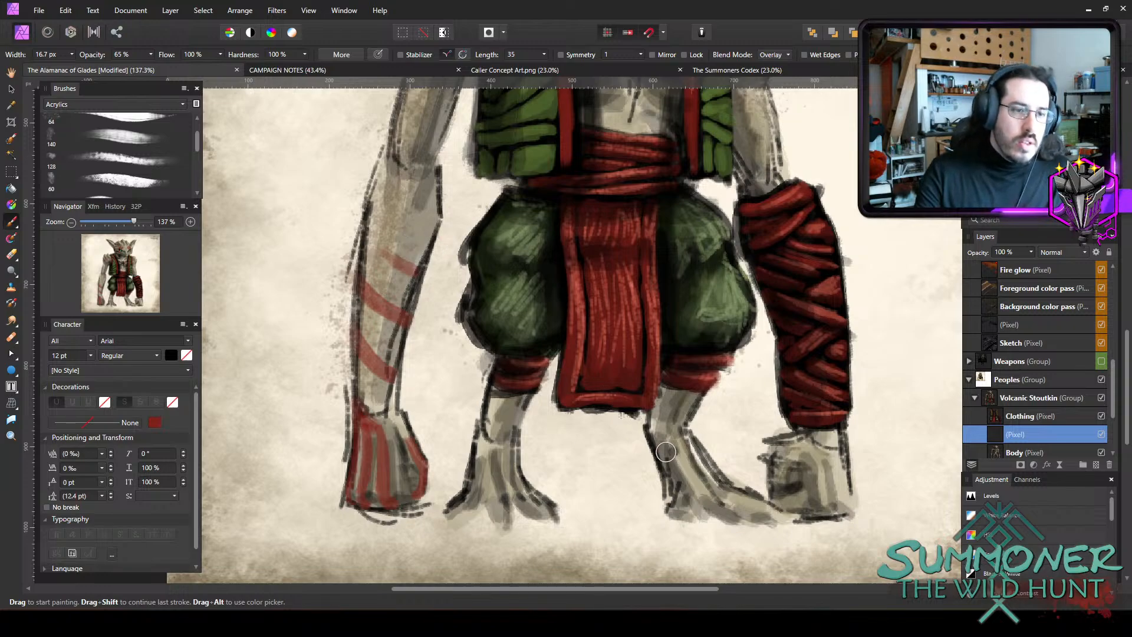
Erase all the red stripes from the bare forearm and hand with an enlarged eraser.
scroll(665, 451, "down", 2)
scroll(926, 455, "up", 6)
scroll(926, 455, "down", 1)
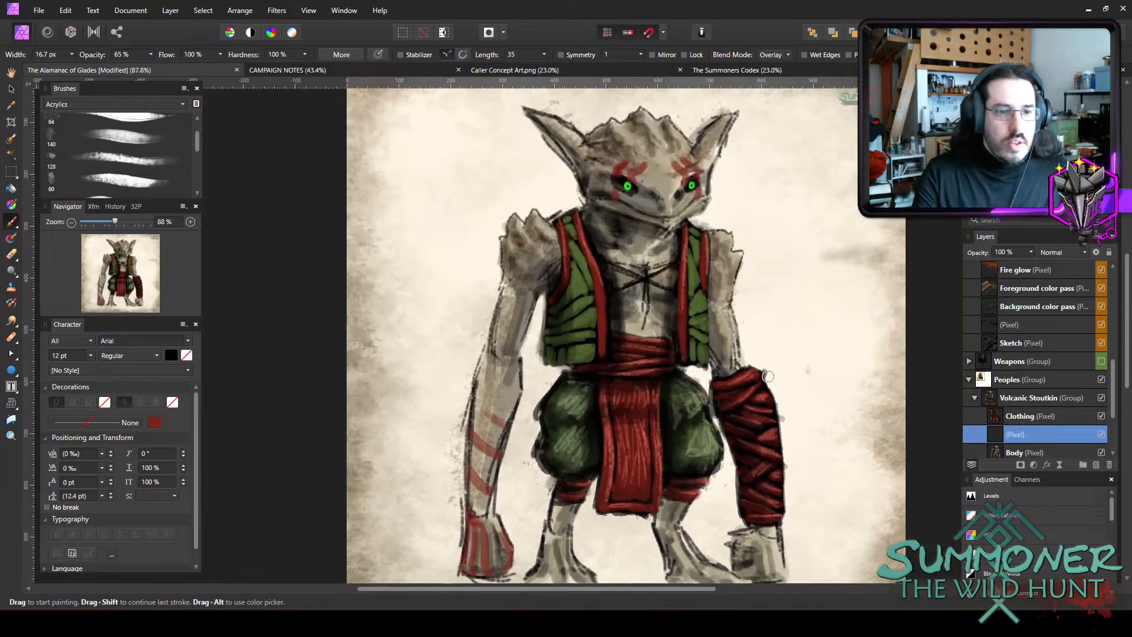
key("e")
key("bracketright")
key("bracketright")
key("bracketright")
mouse_move(508, 393)
left_mouse_down()
mouse_move(497, 533)
mouse_move(481, 544)
mouse_move(475, 485)
mouse_move(498, 398)
mouse_move(471, 521)
mouse_move(484, 576)
mouse_move(496, 544)
mouse_move(506, 574)
mouse_move(478, 607)
mouse_move(490, 549)
left_mouse_up()
Paint an angular, hooked red marking on the upper part of the bare forearm with an 11.5 px brush, and reduce the brush to 8.1 px.
key("b")
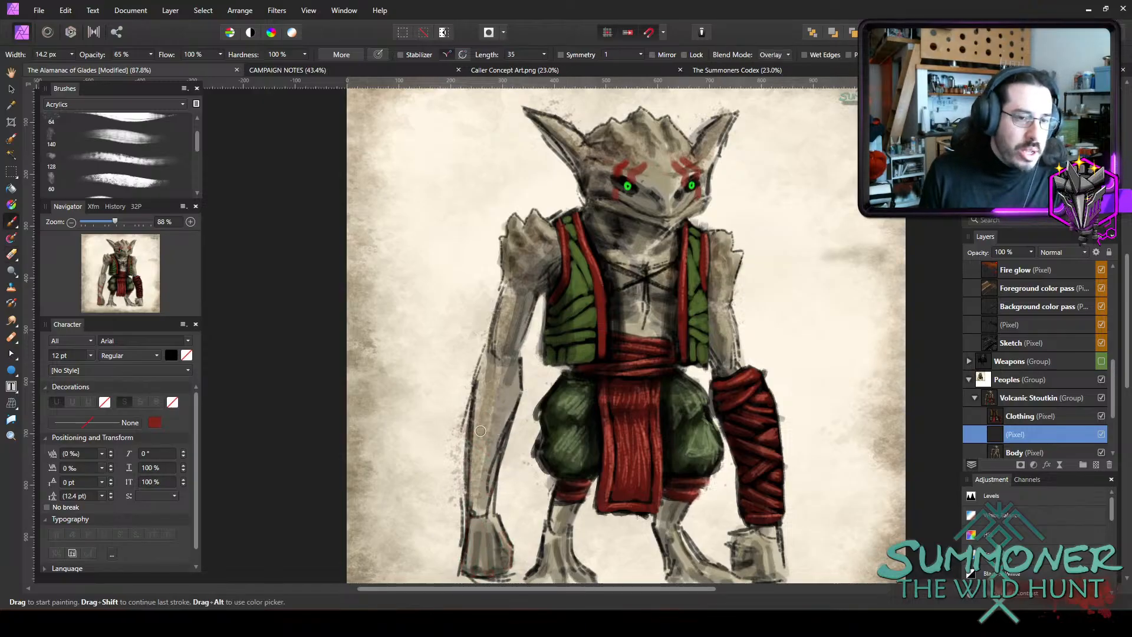
key("bracketright")
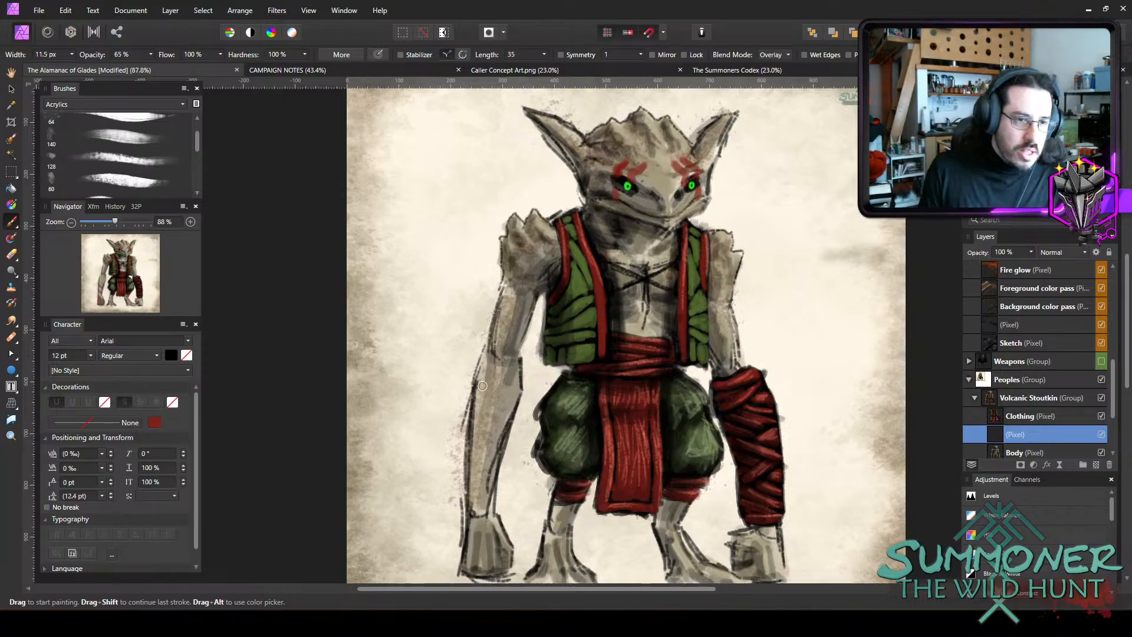
mouse_move(484, 376)
left_mouse_down()
mouse_move(473, 445)
mouse_move(493, 414)
left_mouse_up()
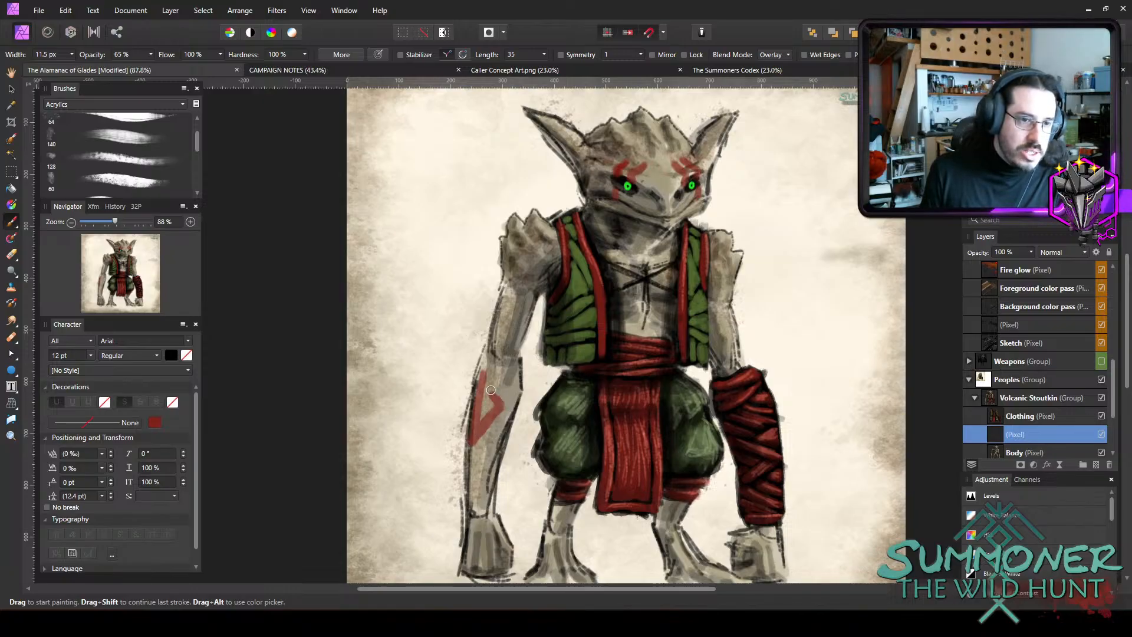
key("bracketleft")
key("bracketleft")
key("bracketleft")
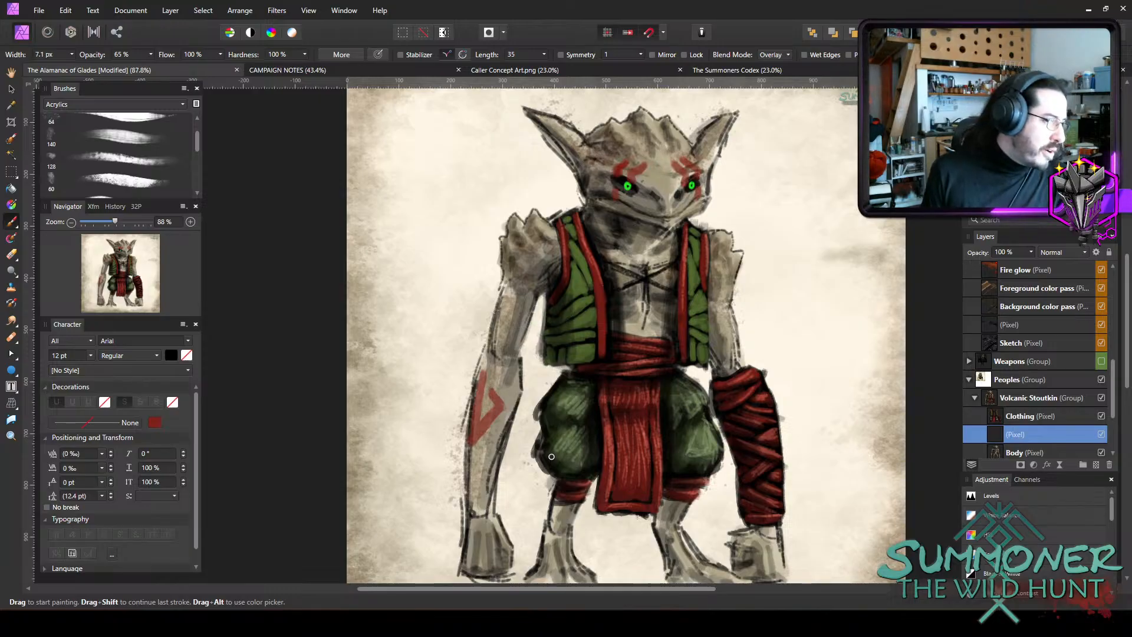
key("bracketright")
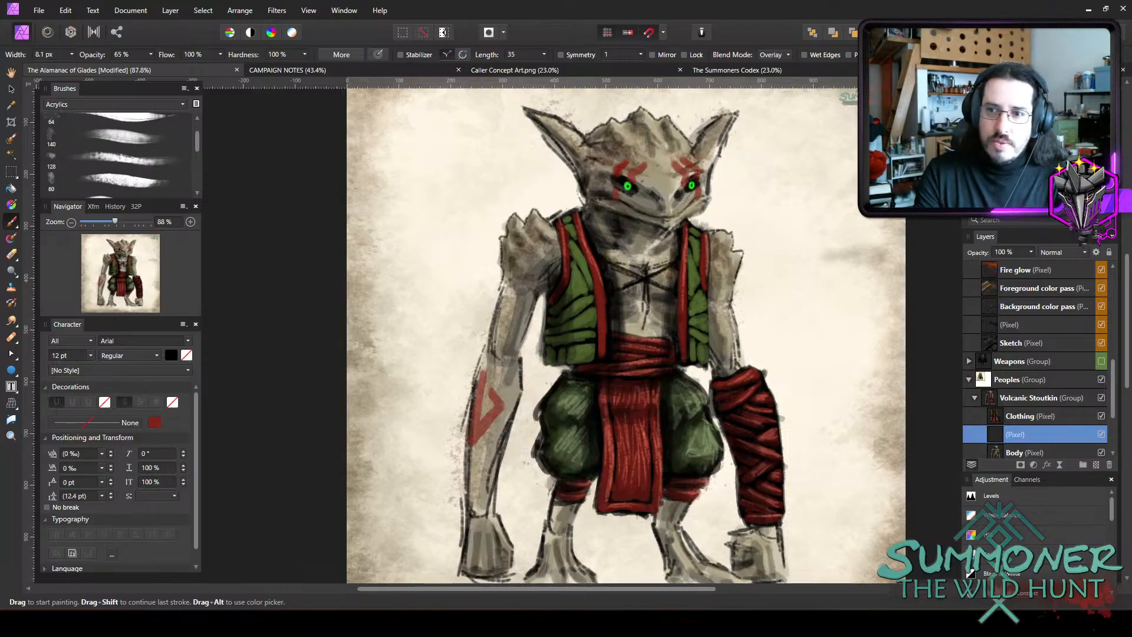
left_click_drag(655, 0, 602, 205)
double_click(577, 109)
scroll(636, 271, "up", 5)
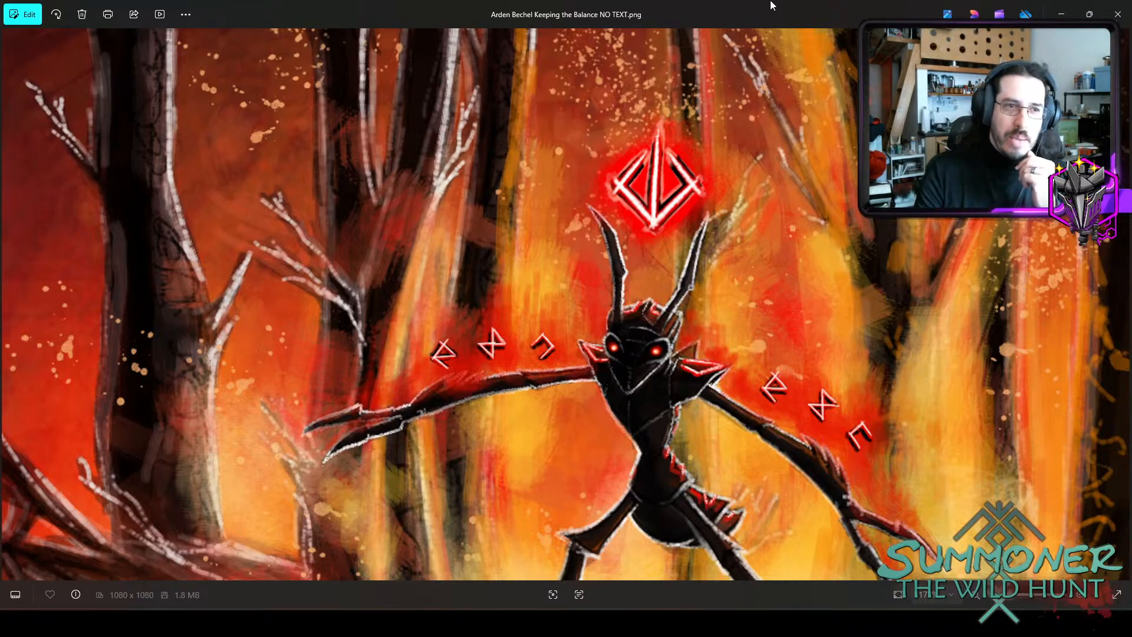
left_click_drag(770, 9, 770, 0)
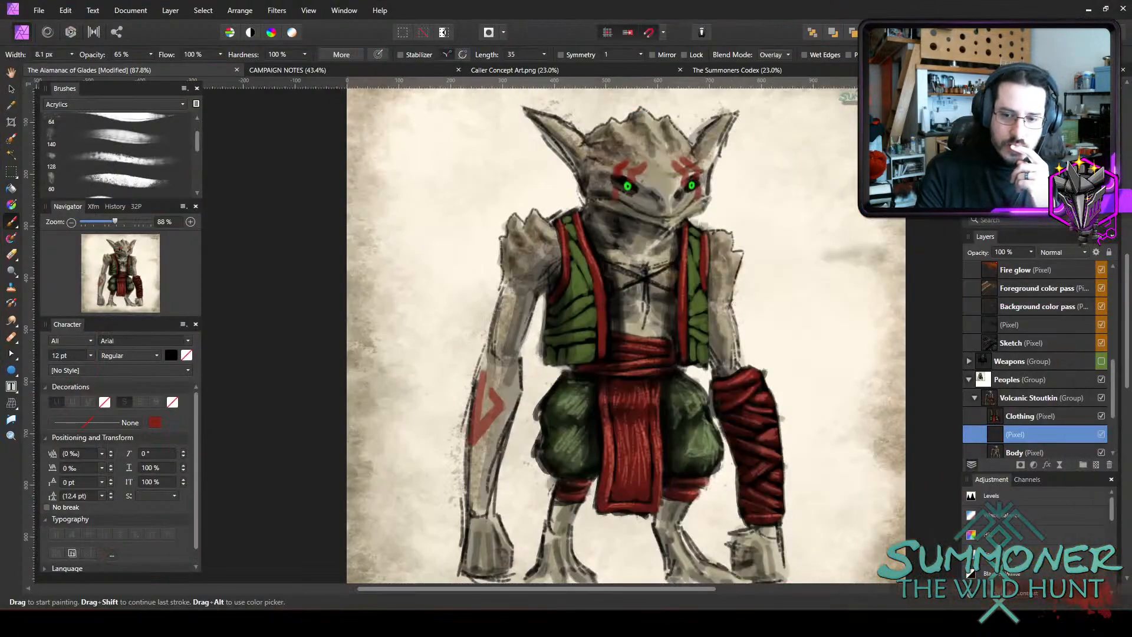
Surround the hooked forearm marking with parallel diagonal red stripes continuing down to the wrist, using a 12.4 px brush.
scroll(647, 449, "up", 1)
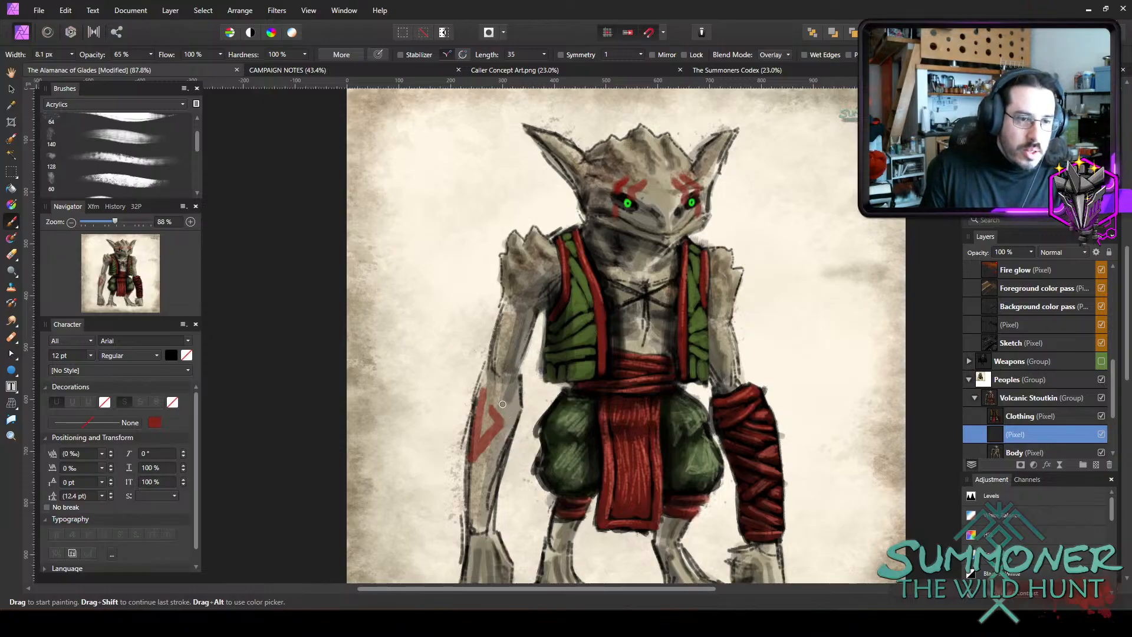
key("bracketright")
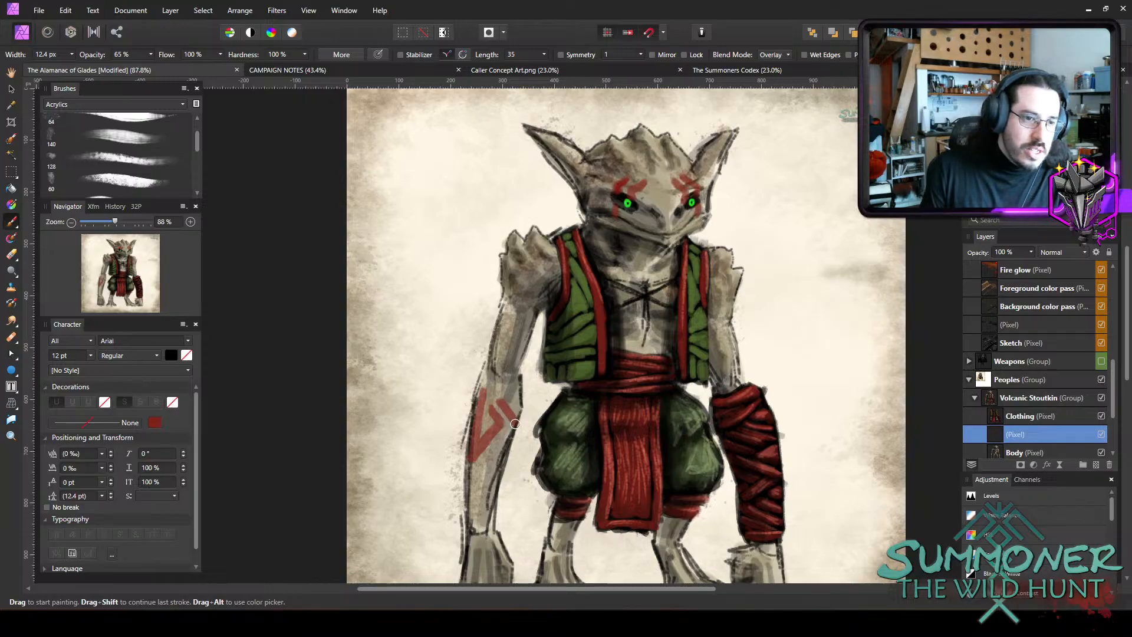
left_click_drag(510, 393, 520, 407)
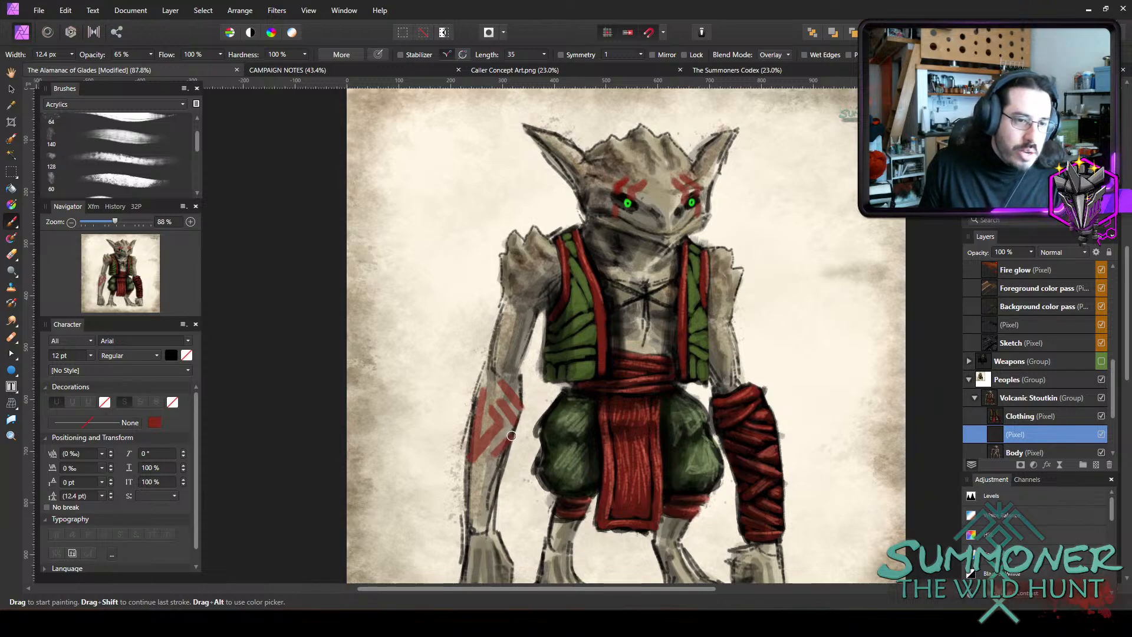
mouse_move(511, 435)
left_mouse_down()
mouse_move(463, 487)
mouse_move(494, 453)
mouse_move(461, 490)
left_mouse_up()
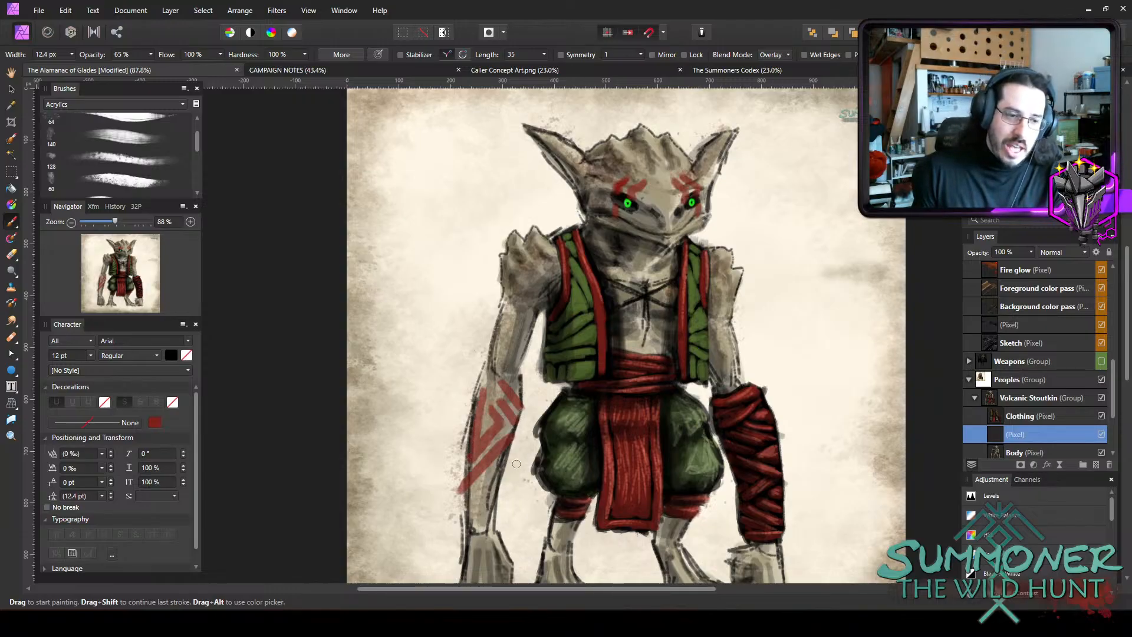
mouse_move(508, 464)
left_mouse_down()
mouse_move(461, 506)
mouse_move(505, 485)
left_mouse_up()
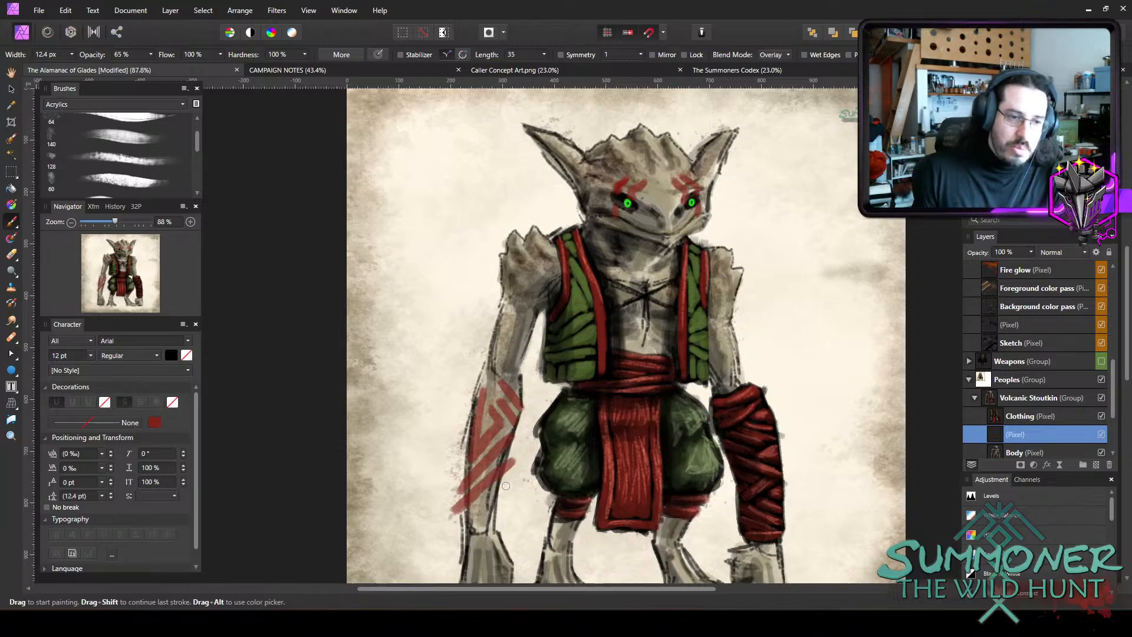
left_click_drag(465, 519, 488, 505)
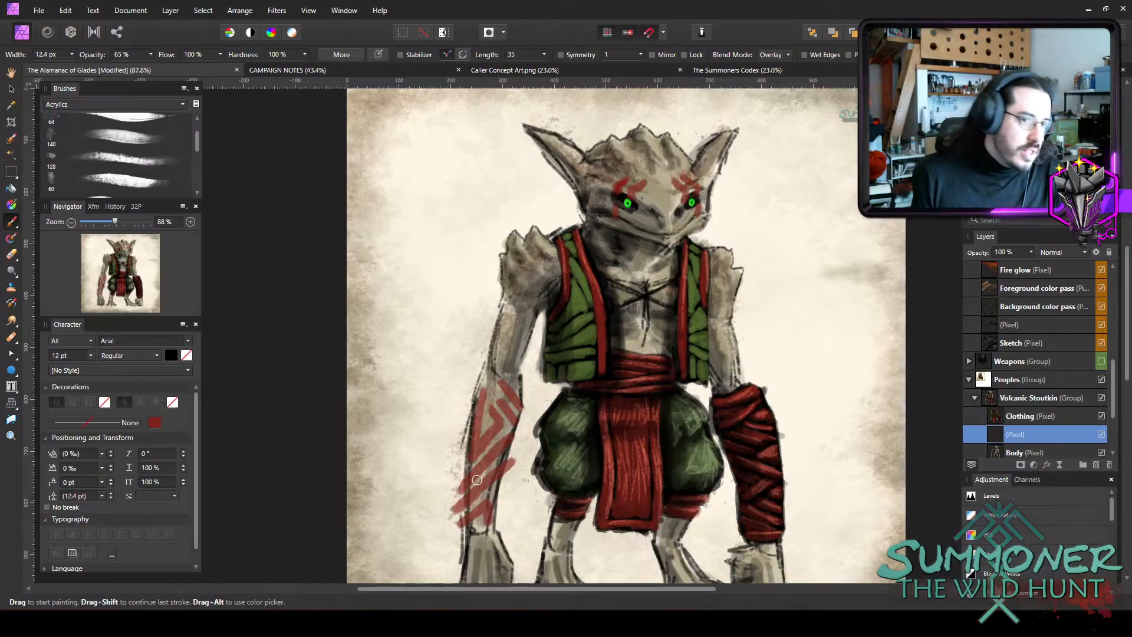
Erase the red overspill outside both edges of the forearm with the eraser at 100% opacity.
scroll(638, 265, "down", 2)
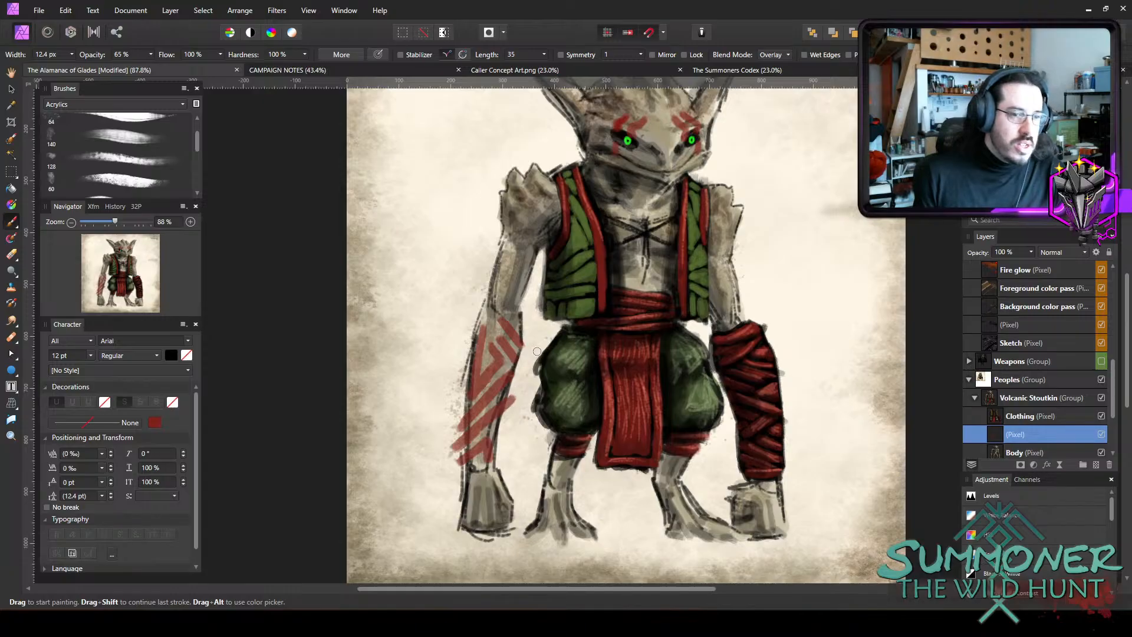
key("e")
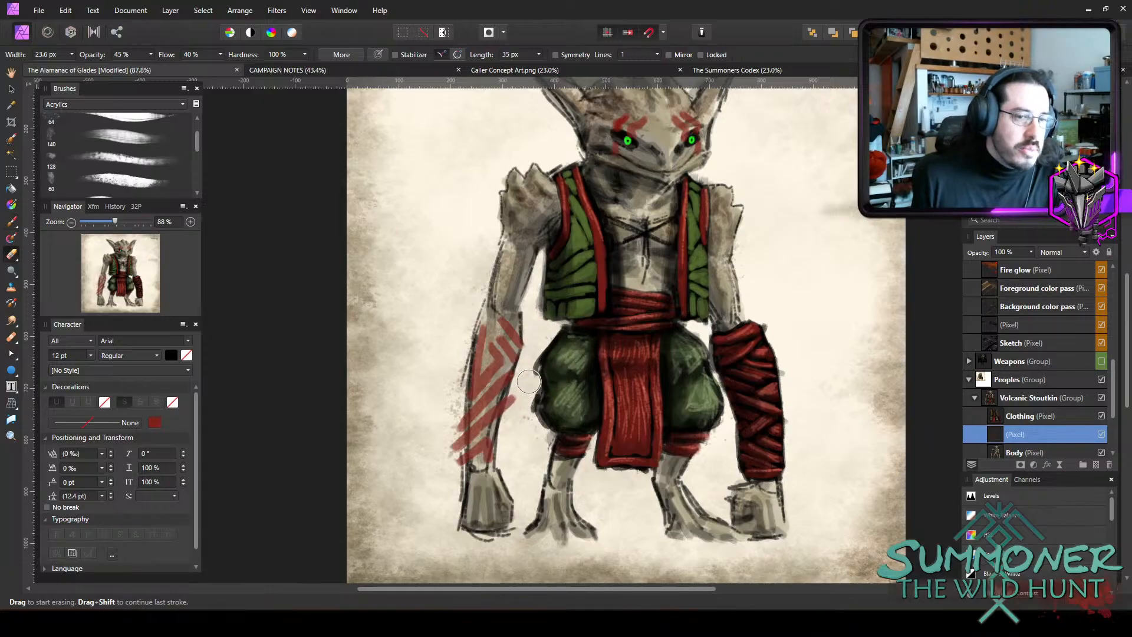
key("0")
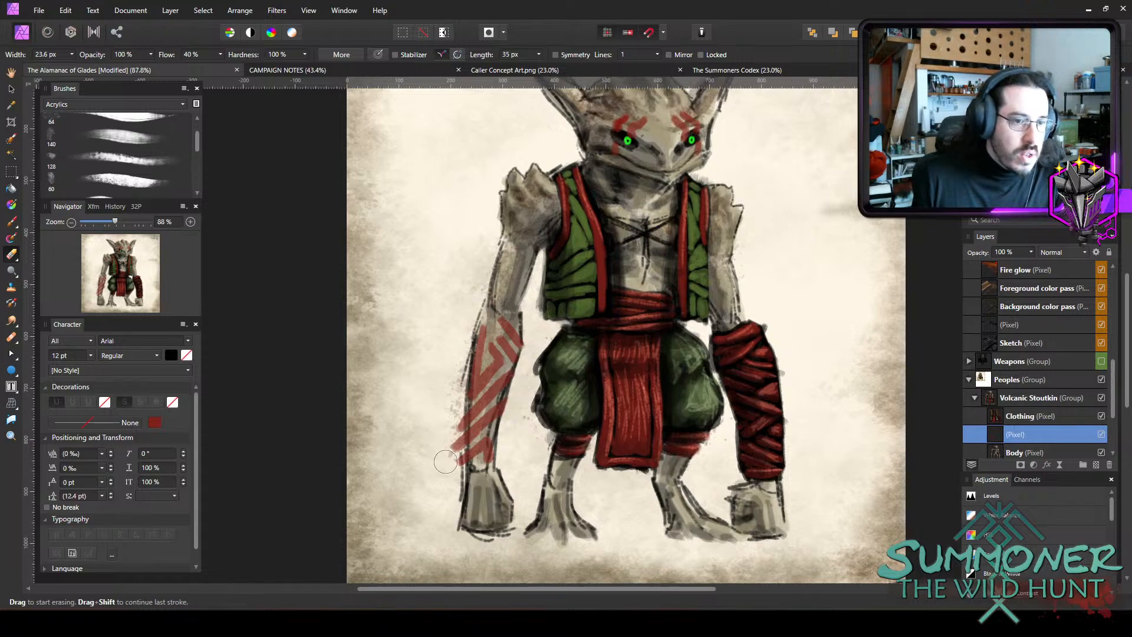
mouse_move(445, 461)
left_mouse_down()
mouse_move(456, 384)
mouse_move(455, 475)
mouse_move(453, 466)
mouse_move(469, 488)
left_mouse_up()
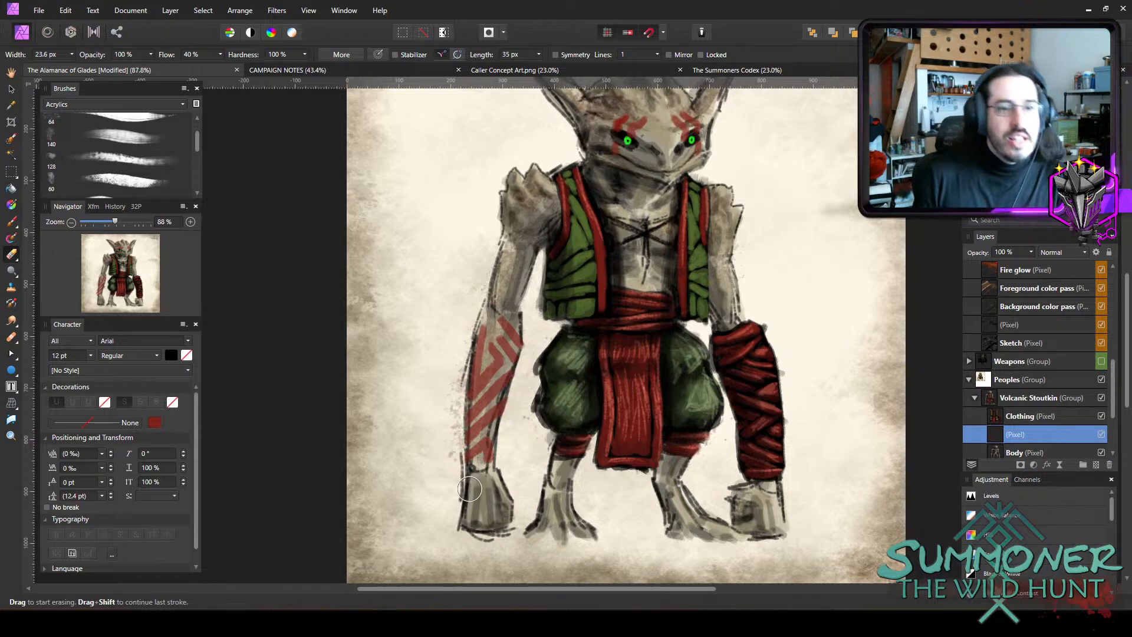
Paint short curved red stripes on the spiked shoulder of the marked arm beside the vest's edge, varying the brush width.
scroll(531, 401, "up", 2)
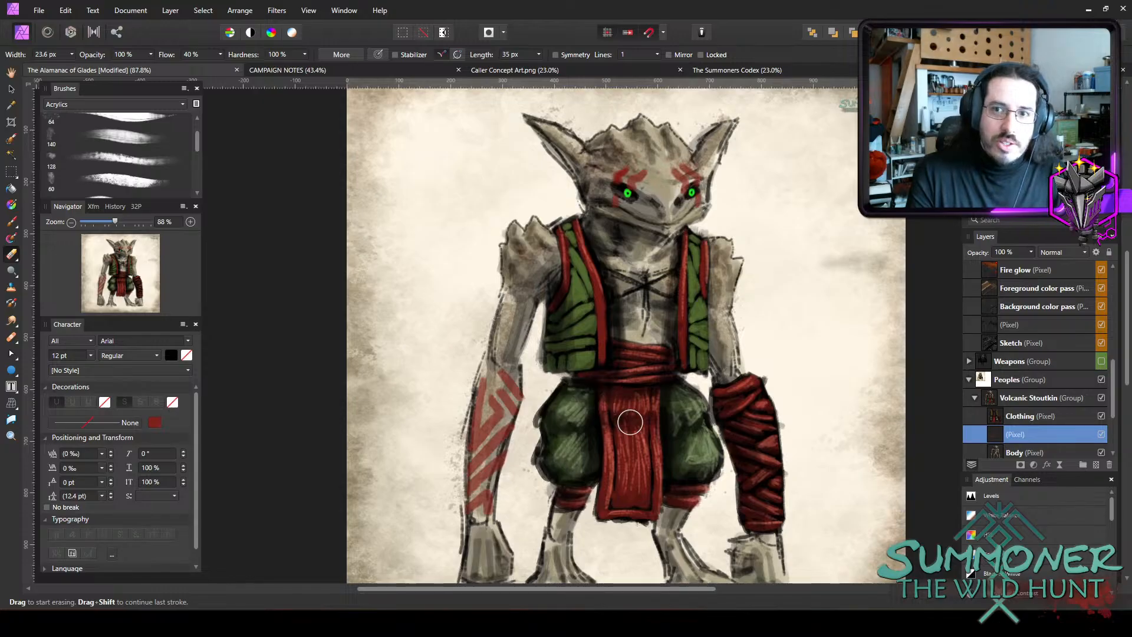
scroll(687, 280, "up", 2)
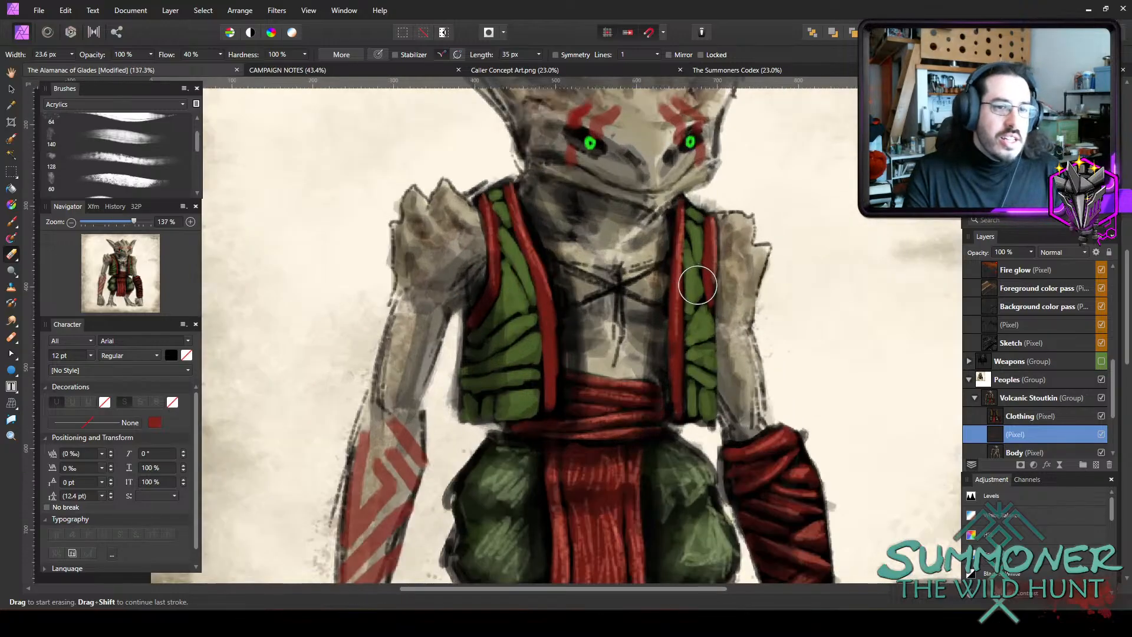
key("b")
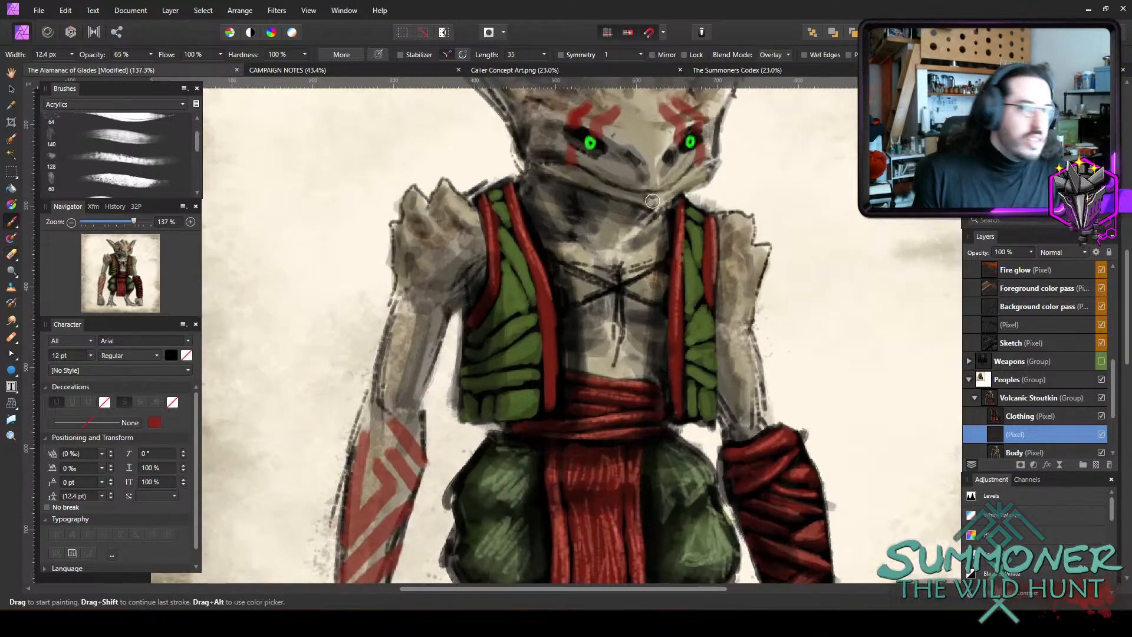
key("bracketleft")
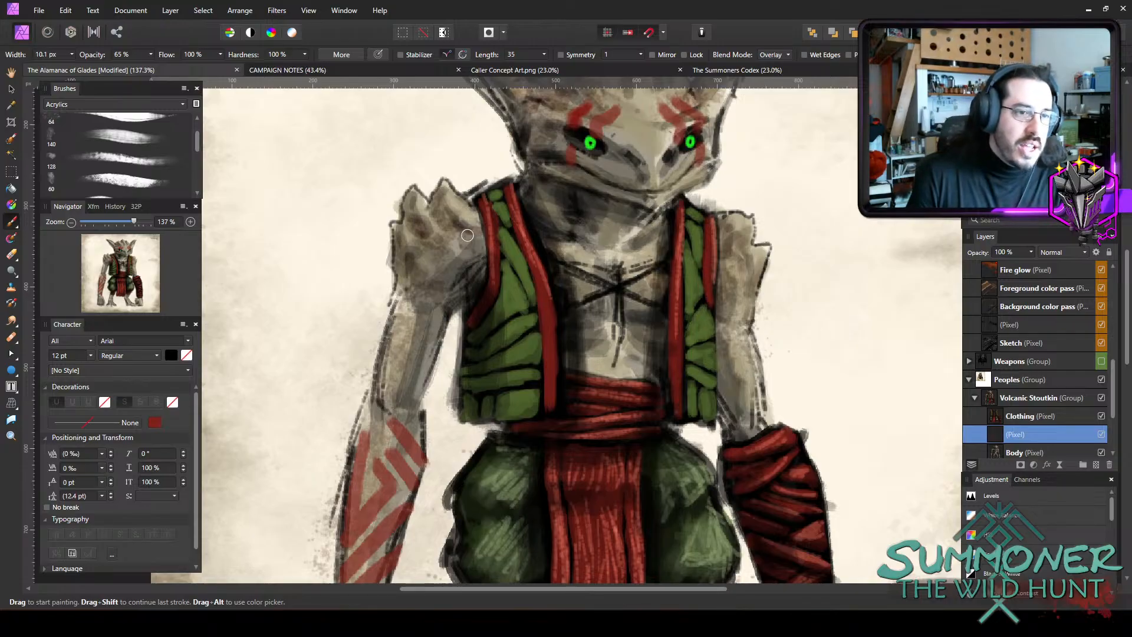
left_click_drag(463, 243, 470, 254)
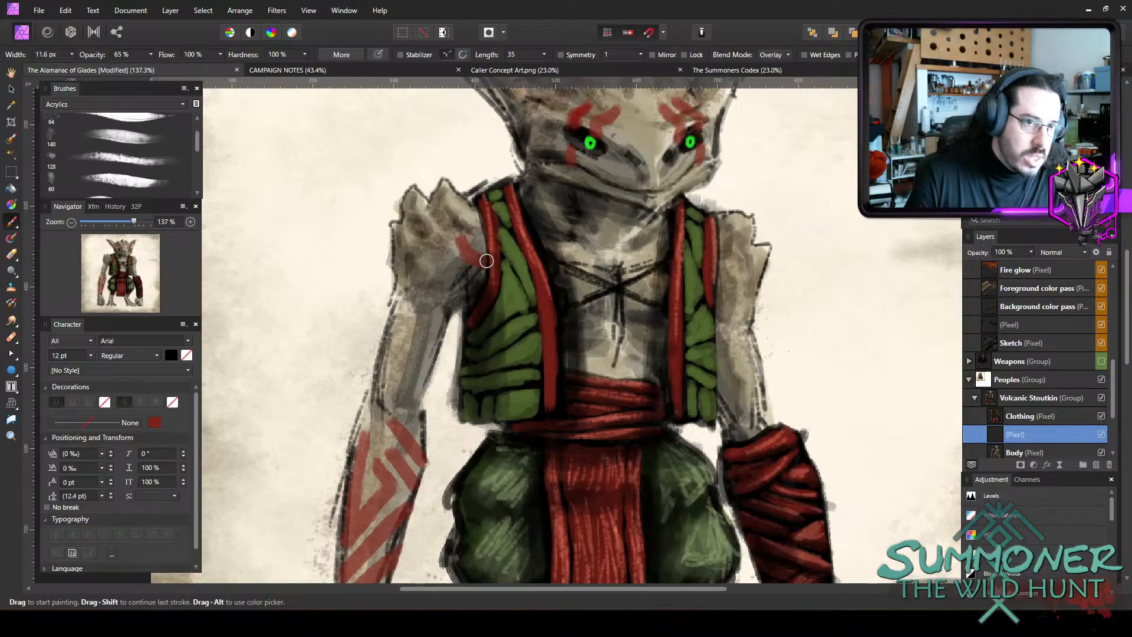
key("bracketleft")
key("bracketleft")
key("bracketleft")
key("bracketleft")
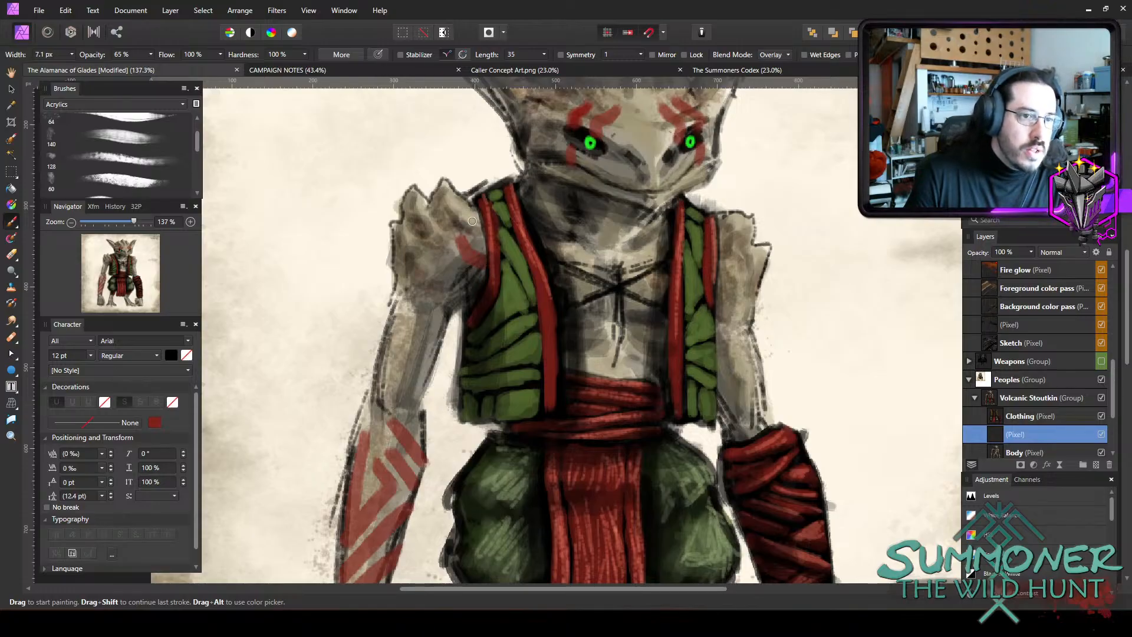
key("bracketright")
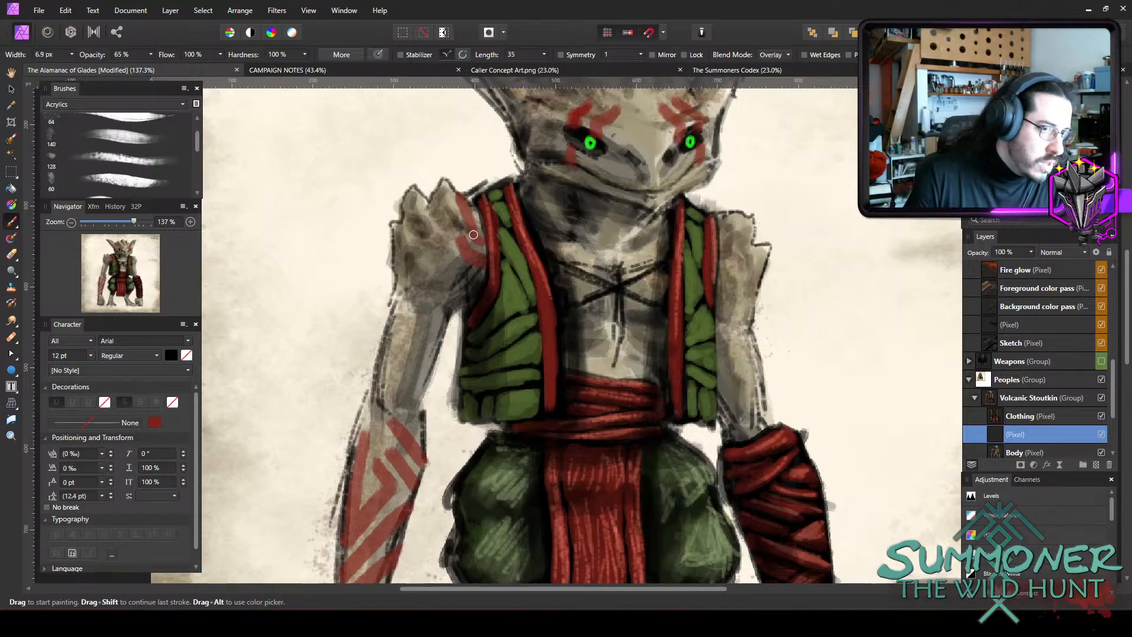
Paint red stripes on the chest beside the inner vest trim, including a long one down toward the sash with an 11.6 px brush.
key("bracketright")
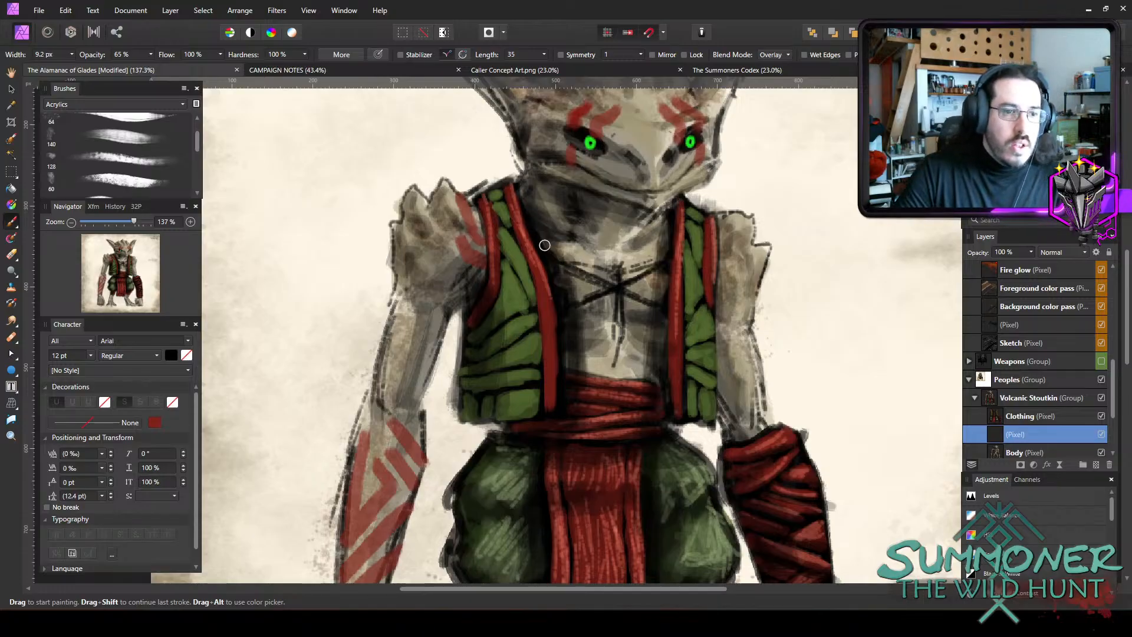
key("bracketright")
left_click_drag(549, 244, 588, 262)
key("bracketleft")
key("bracketleft")
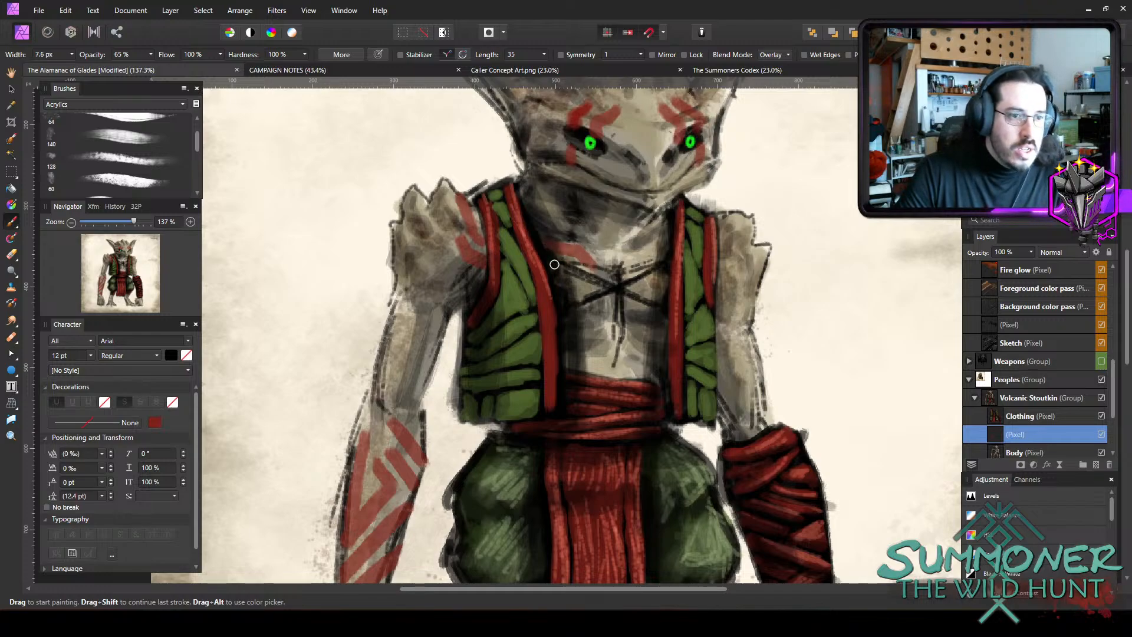
key("bracketright")
key("bracketright")
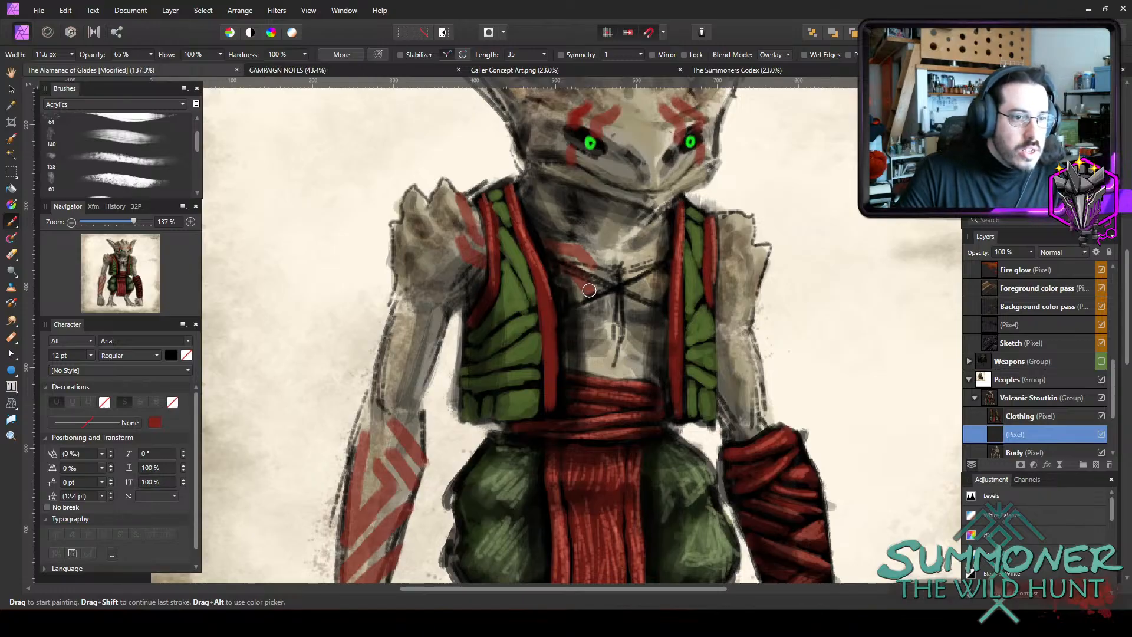
mouse_move(589, 290)
left_mouse_down()
mouse_move(583, 356)
mouse_move(584, 346)
left_mouse_up()
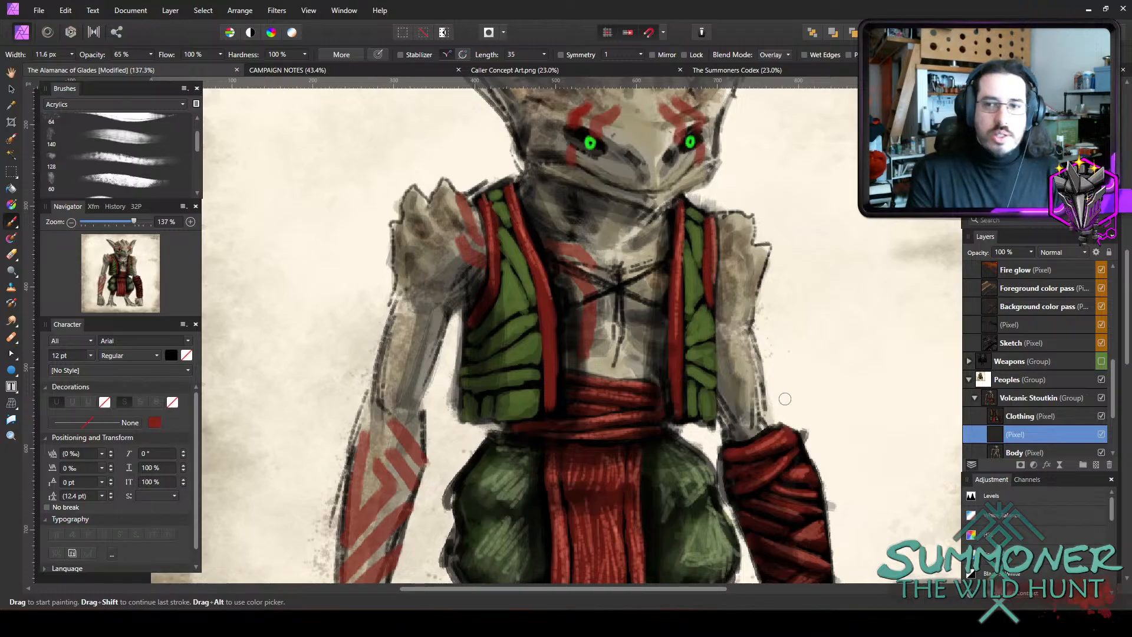
Erase the lower ends of the red markings beneath both eyes with a small eraser to tidy them along the mouth line.
scroll(660, 397, "down", 2, "ctrl")
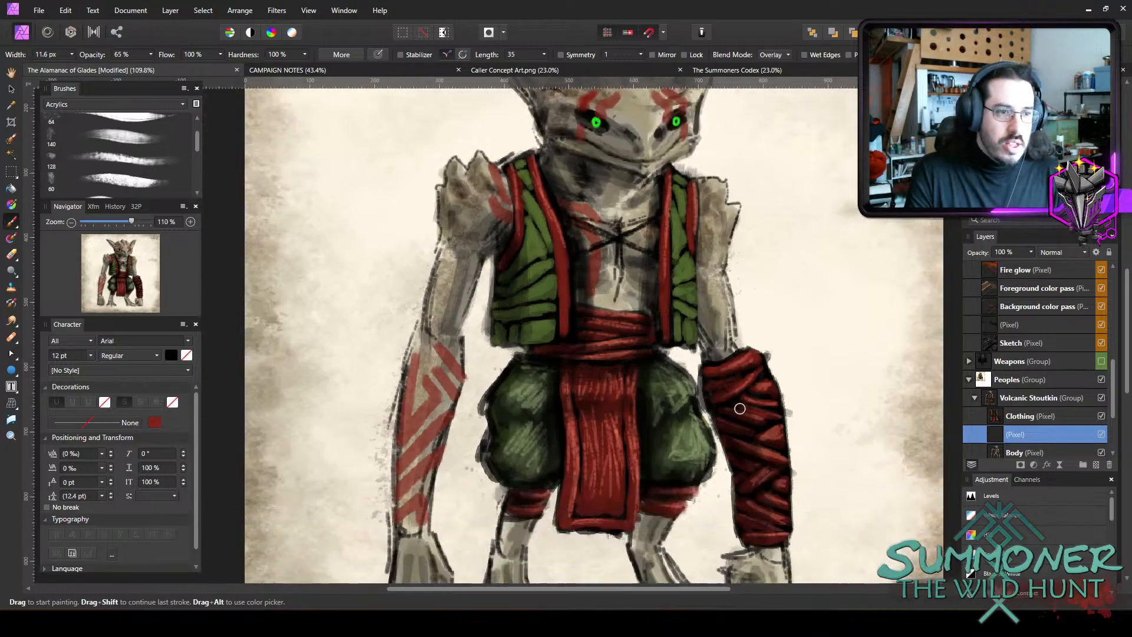
scroll(747, 364, "up", 3)
key("e")
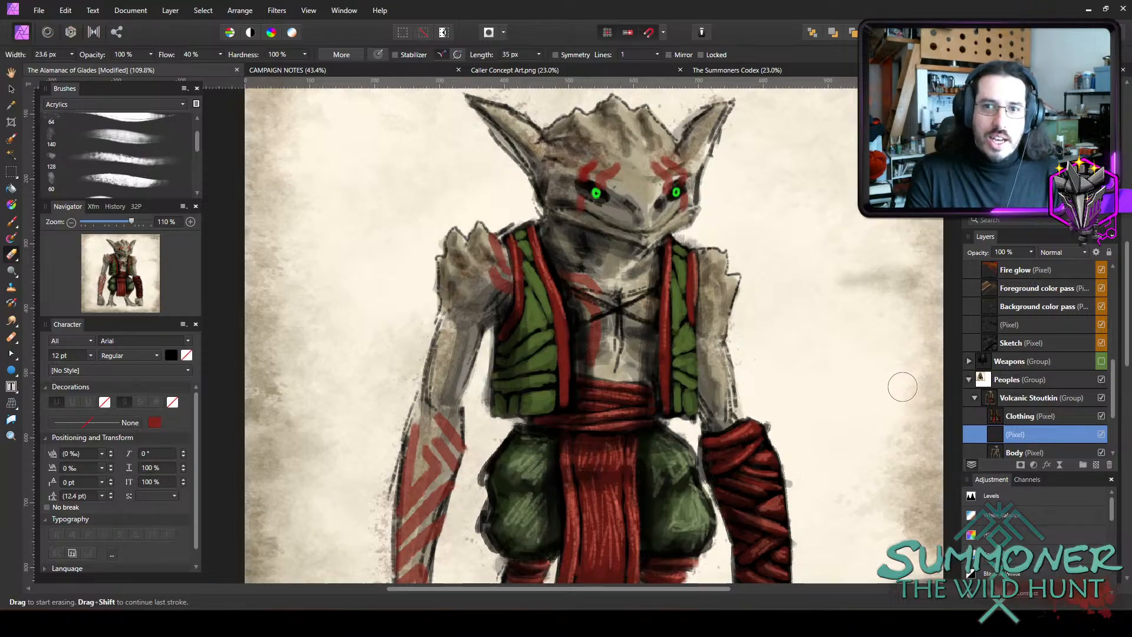
scroll(741, 230, "up", 3, "ctrl")
scroll(741, 230, "up", 1, "ctrl")
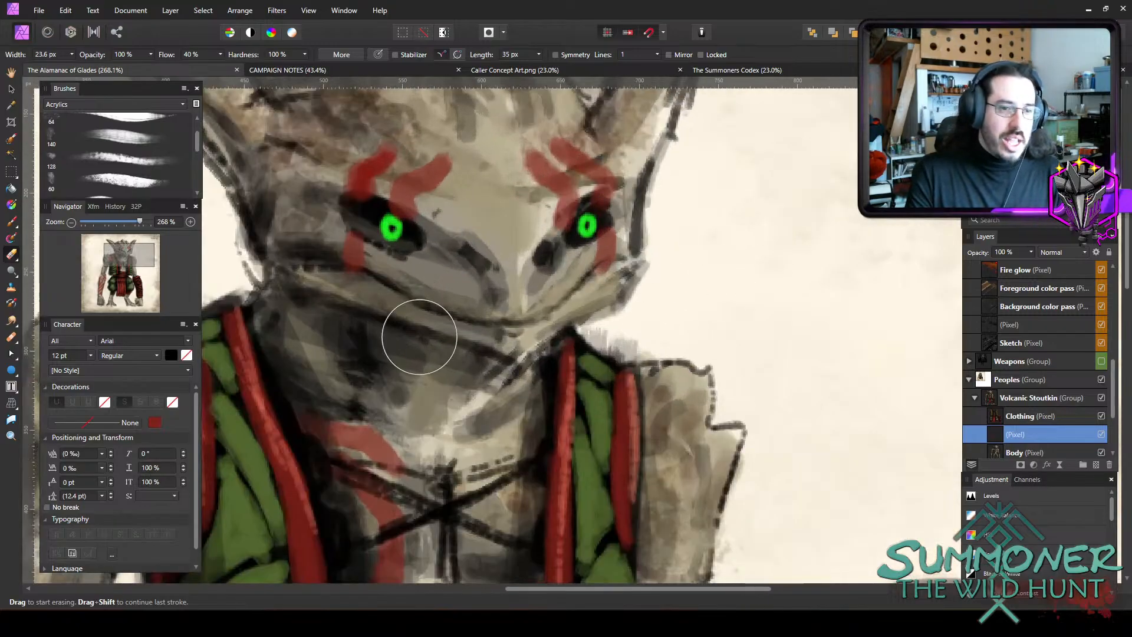
key("e")
key("e")
key("e")
key("e")
key("e")
key("e")
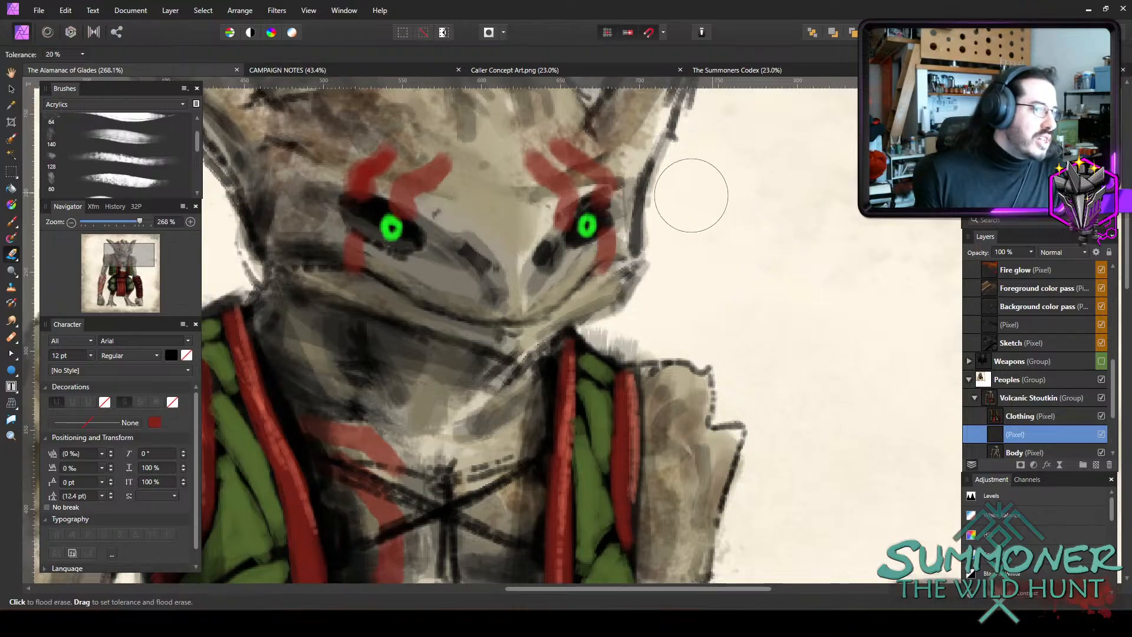
key("bracketleft")
key("bracketleft")
key("bracketleft")
key("bracketleft")
key("bracketleft")
key("bracketleft")
key("bracketleft")
key("bracketleft")
key("bracketleft")
key("bracketleft")
key("bracketleft")
key("bracketleft")
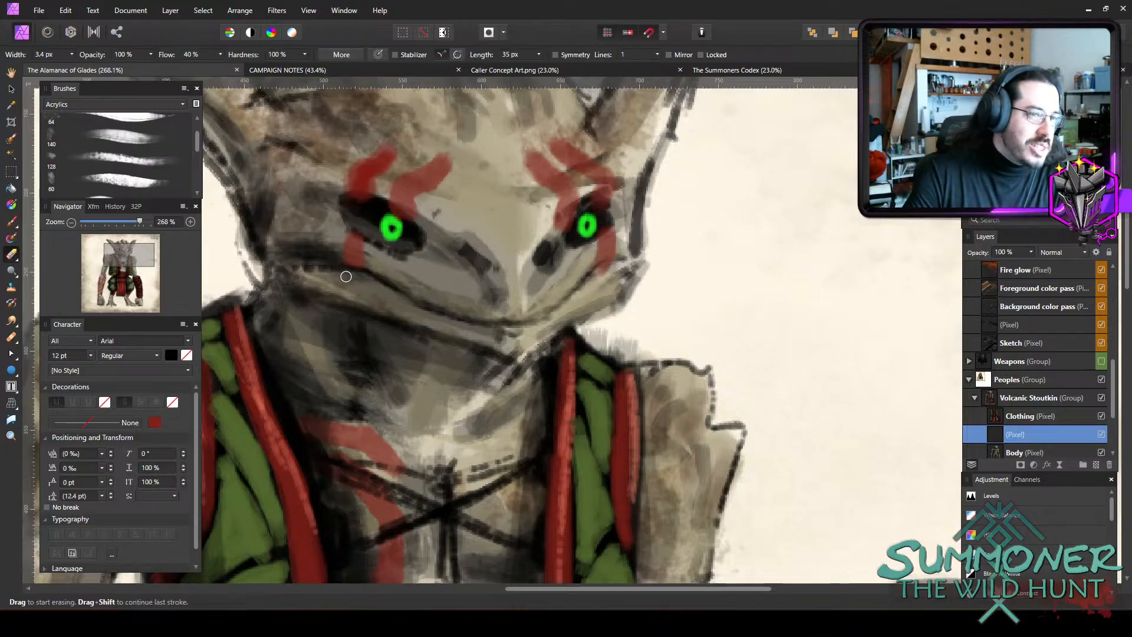
left_click_drag(346, 277, 369, 271)
left_click_drag(598, 271, 618, 263)
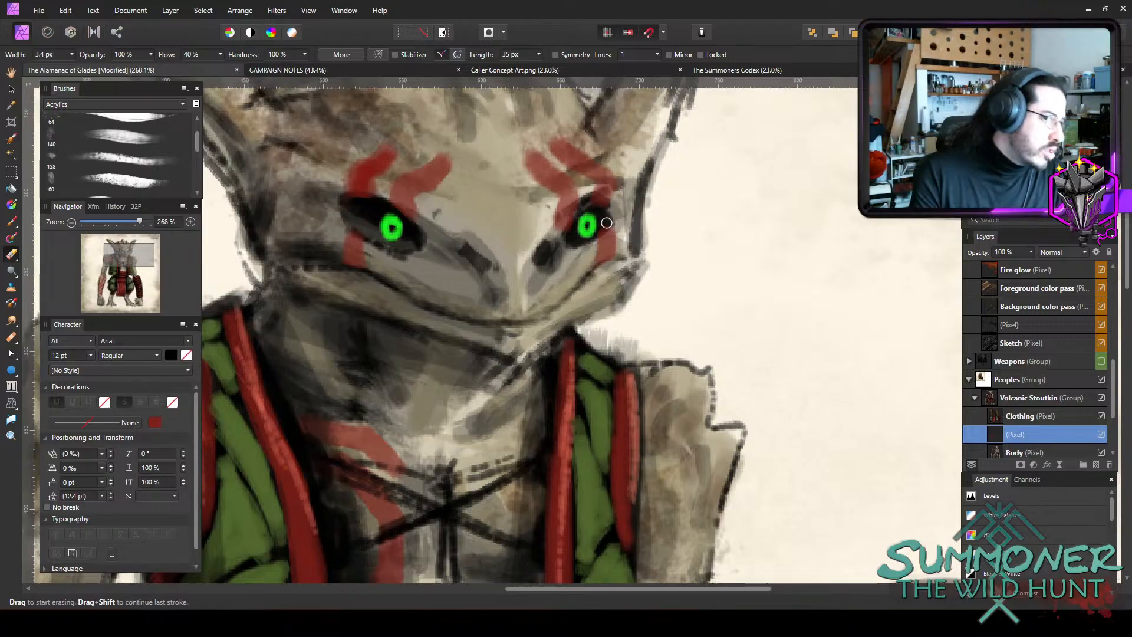
Examine the whole Stoutkin figure and how its red markings read against the skin and clothing.
scroll(636, 280, "down", 4)
scroll(693, 314, "down", 3)
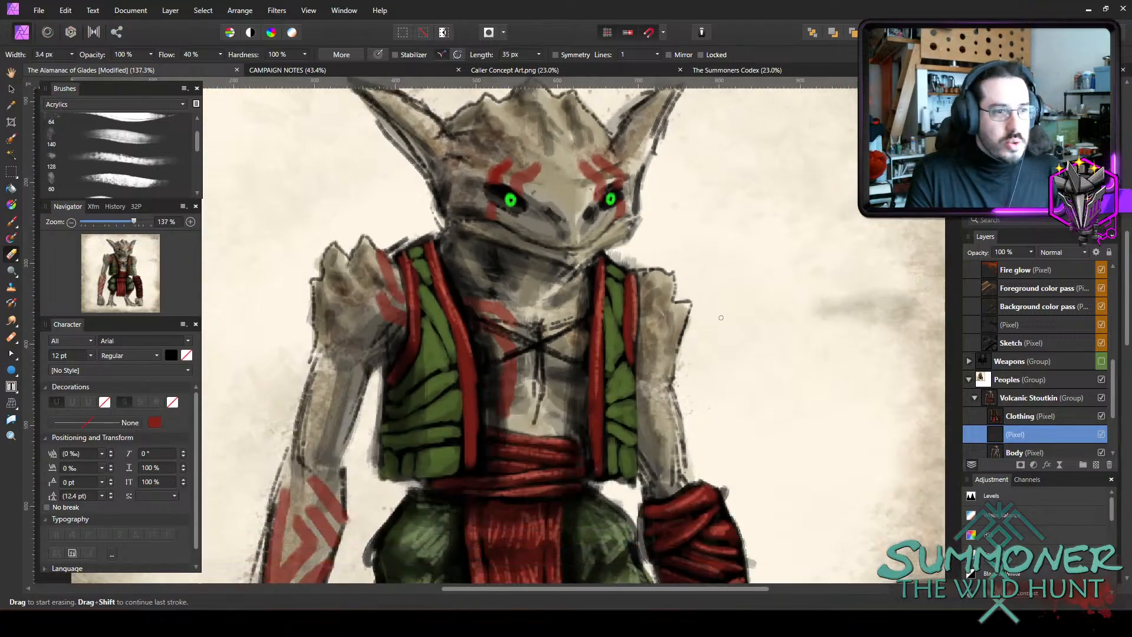
scroll(767, 330, "down", 3)
scroll(843, 342, "down", 2)
scroll(844, 342, "up", 2)
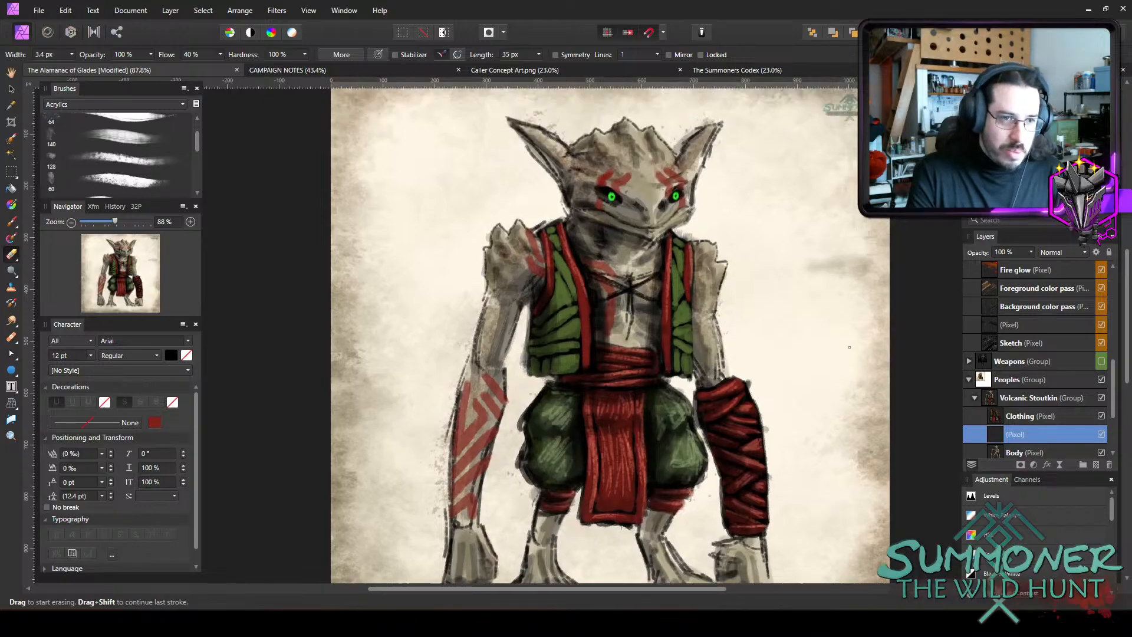
scroll(844, 342, "down", 1)
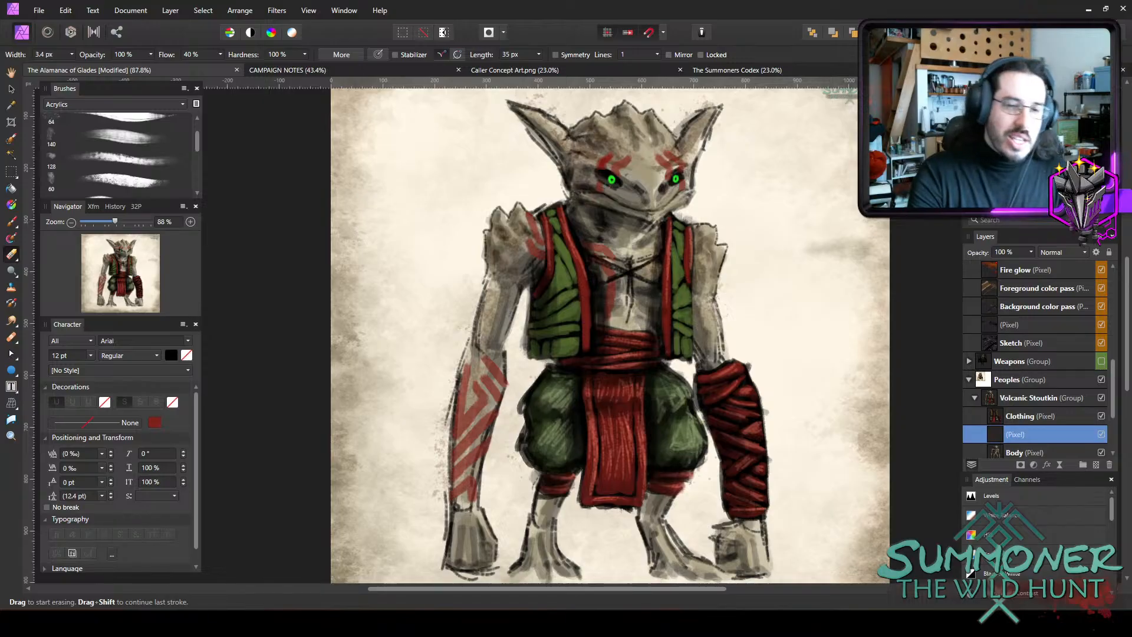
left_click_drag(710, 589, 759, 592)
scroll(736, 487, "up", 1)
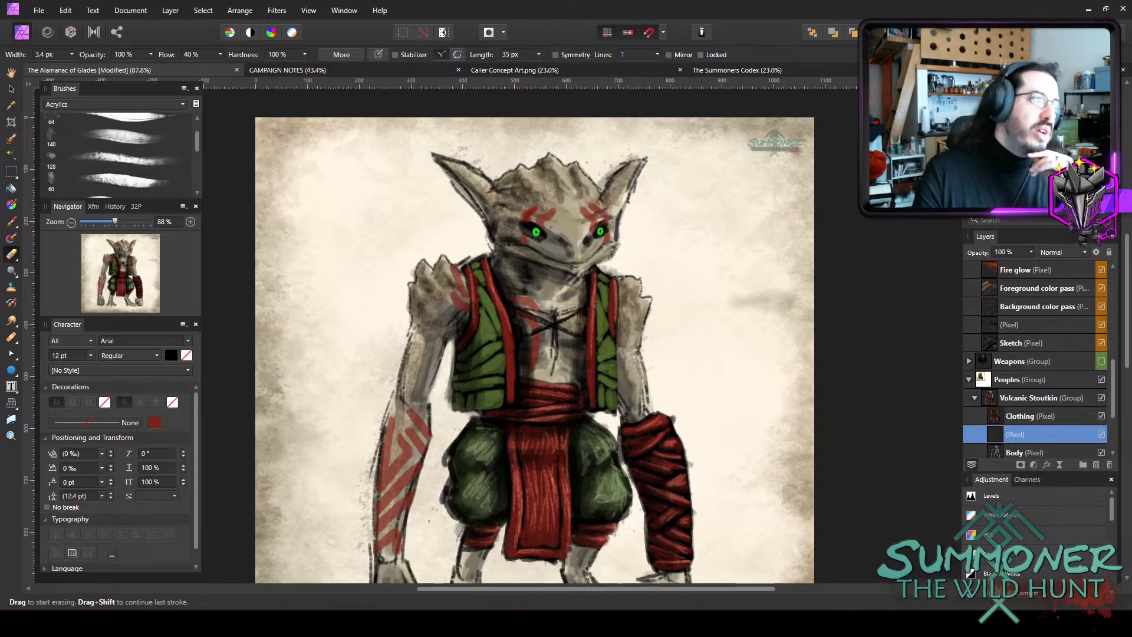
scroll(628, 500, "down", 1)
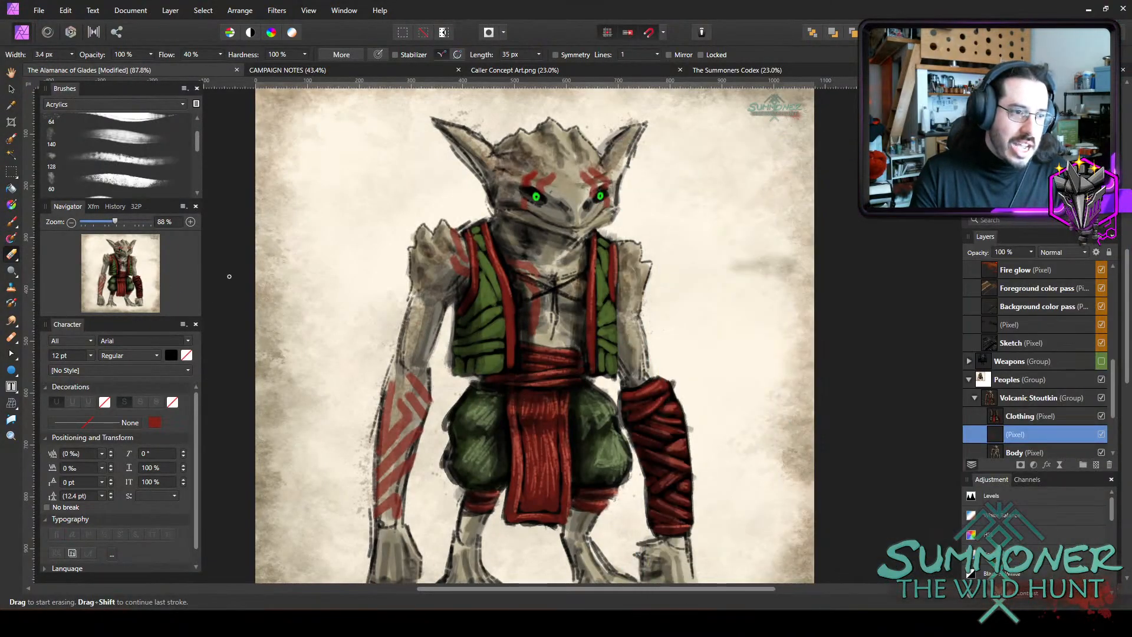
scroll(322, 292, "down", 3)
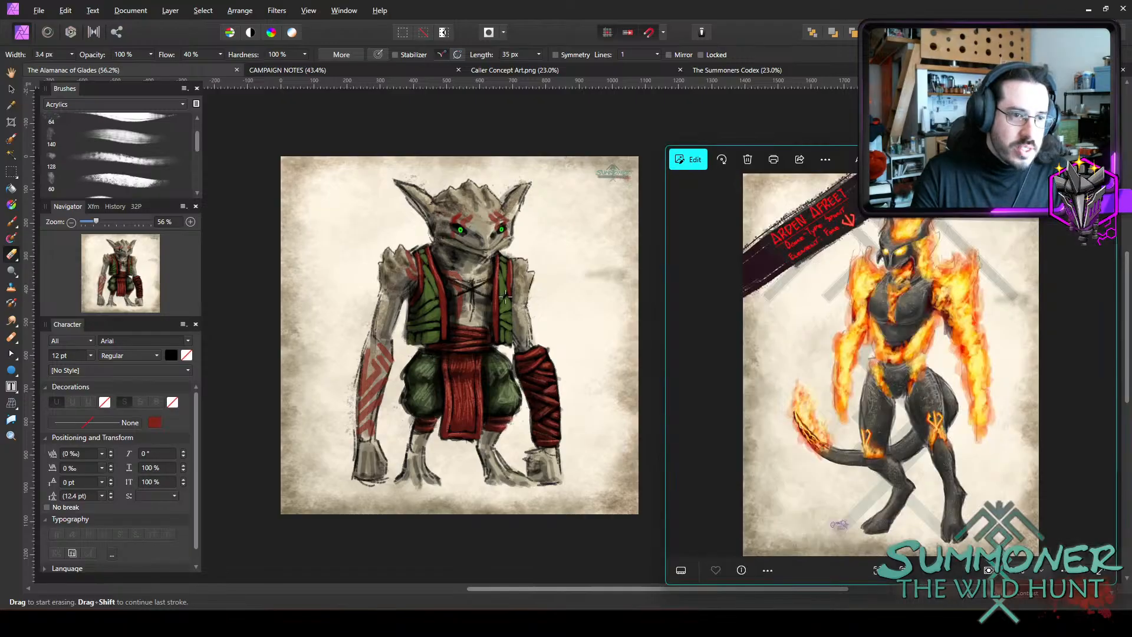
Arrange the Adren Afreet 2023.png reference beside the Stoutkin painting as a narrow, tall window framing the full figure.
left_click_drag(870, 176, 783, 142)
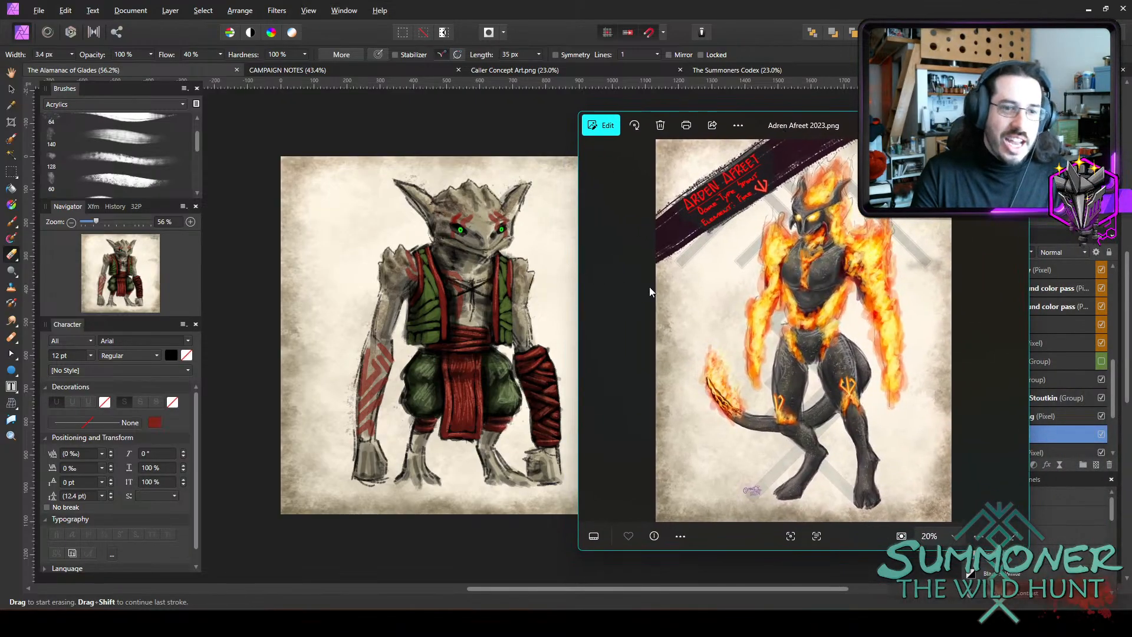
left_click_drag(851, 111, 819, 53)
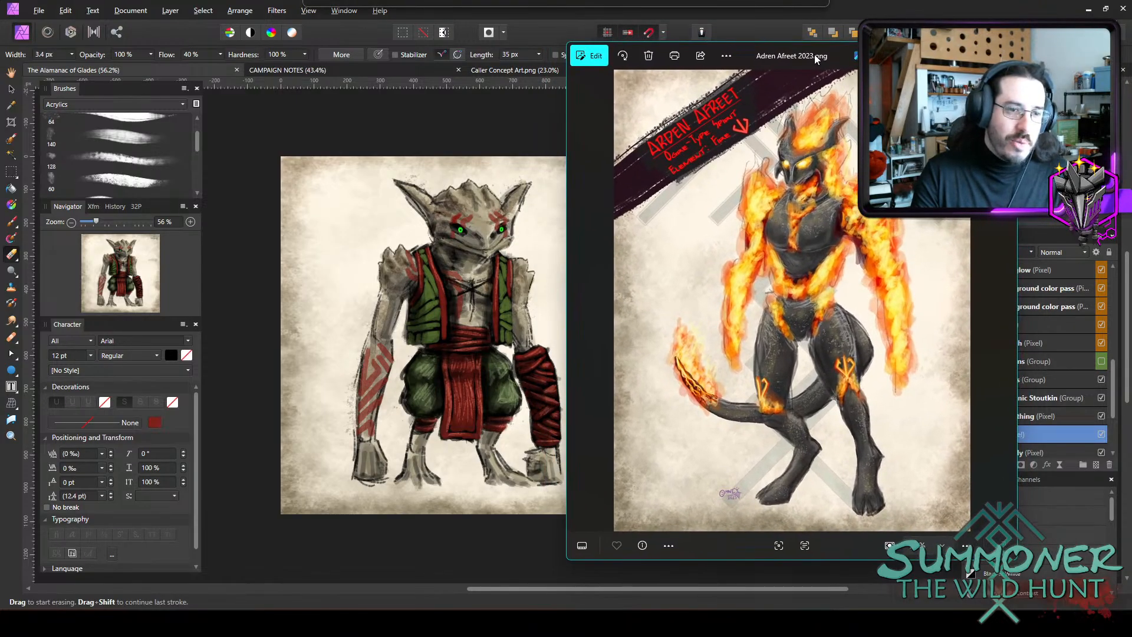
left_click_drag(1023, 260, 862, 260)
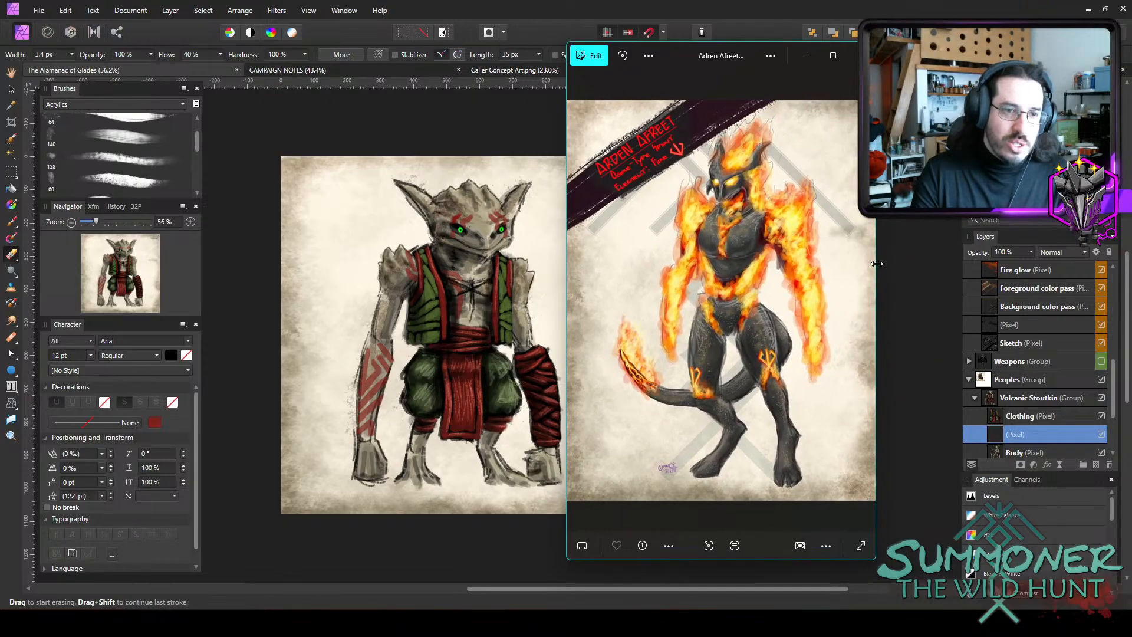
scroll(721, 308, "up", 3)
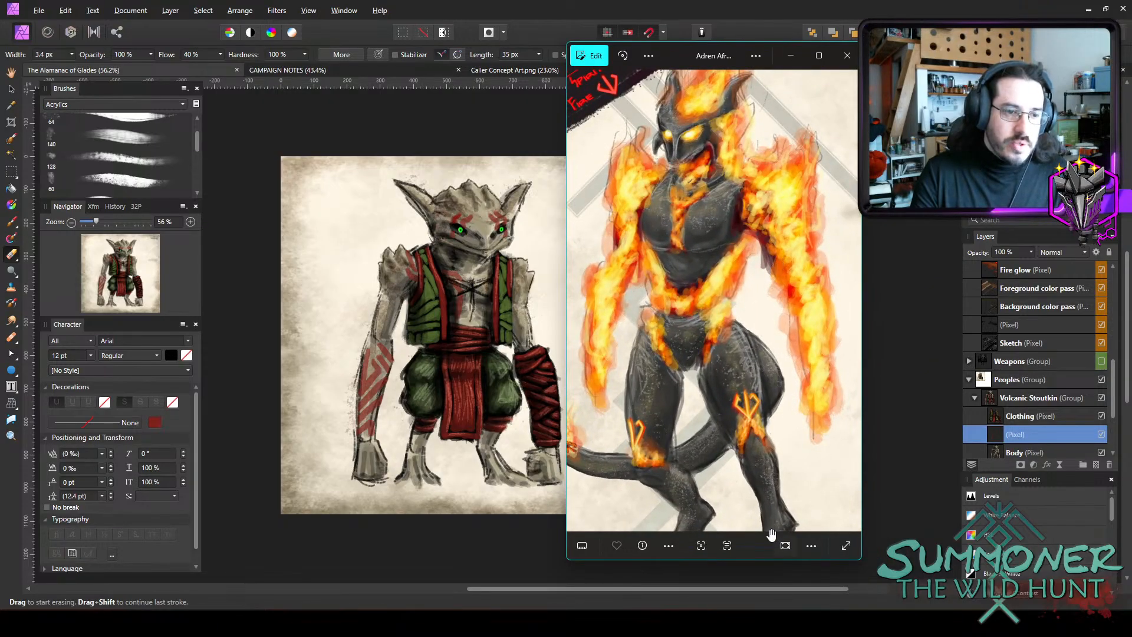
left_click_drag(762, 559, 763, 614)
left_click_drag(741, 478, 774, 450)
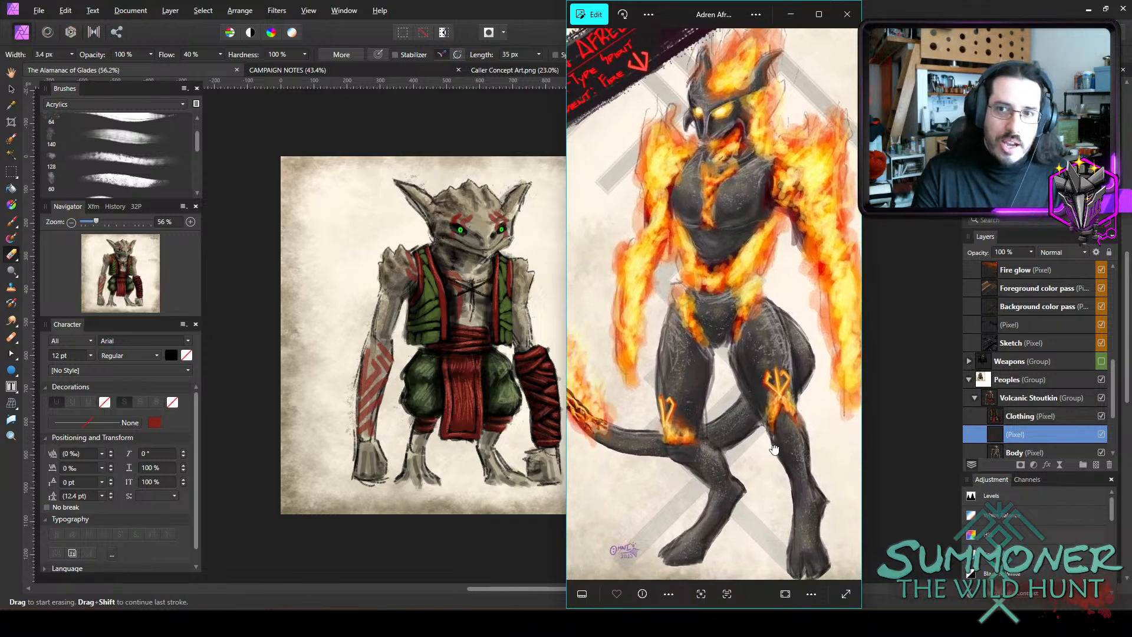
left_click_drag(862, 380, 879, 379)
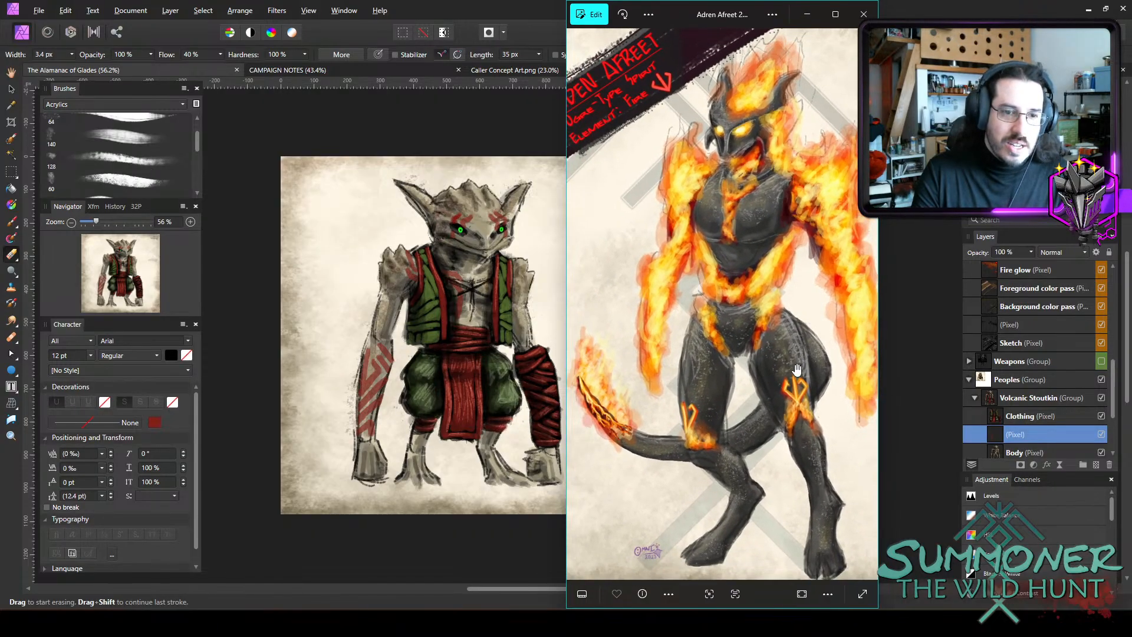
Examine the Afreet's glowing leg and chest markings in the reference image and close it.
scroll(798, 372, "down", 2)
scroll(802, 373, "up", 2)
left_click_drag(806, 372, 798, 359)
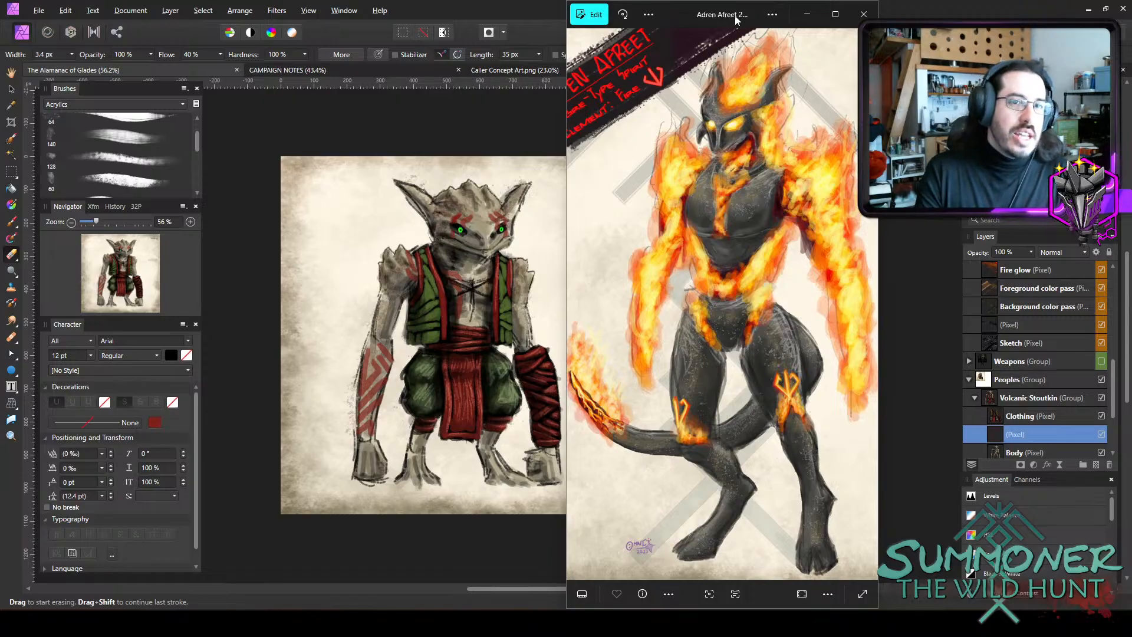
left_click(863, 14)
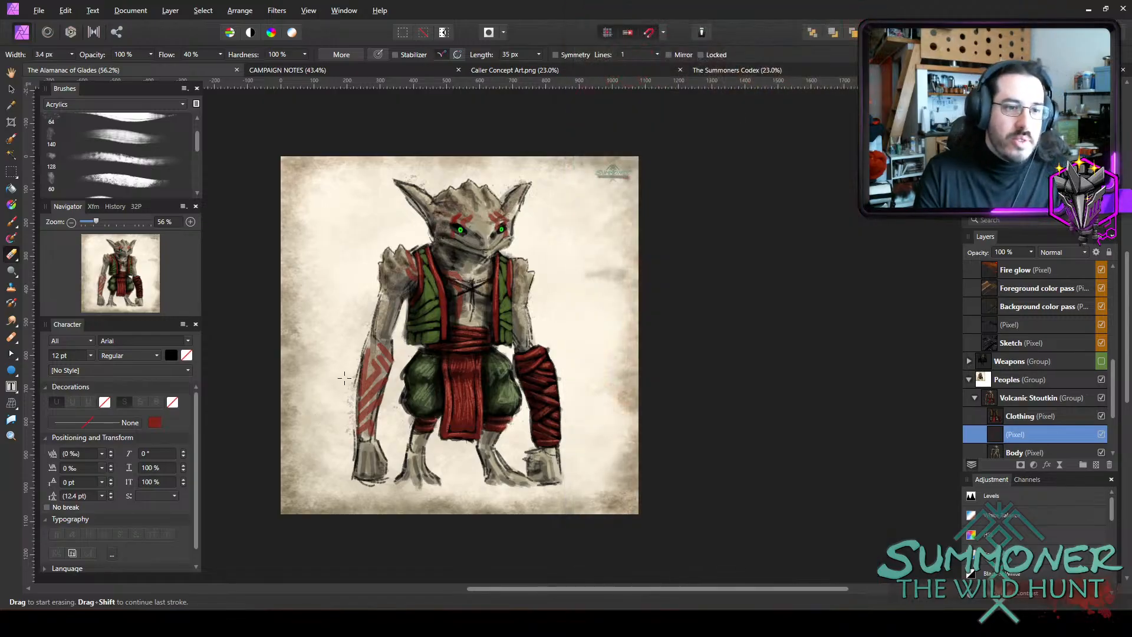
Rename the unnamed pixel layer between Clothing and Body as Inking.
scroll(344, 377, "up", 4)
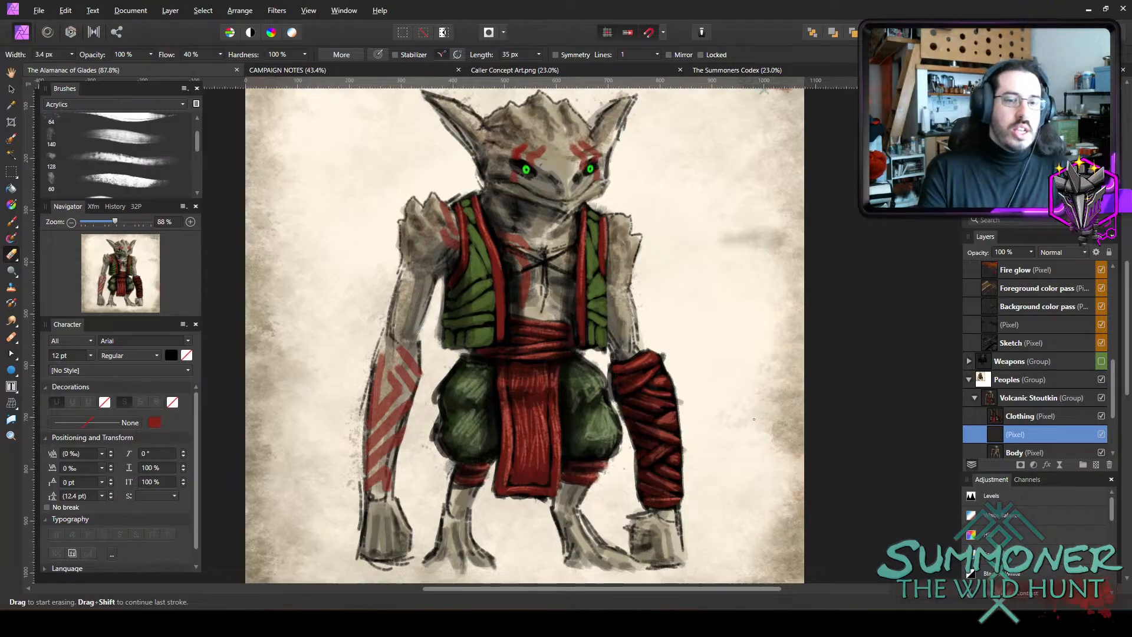
double_click(1036, 435)
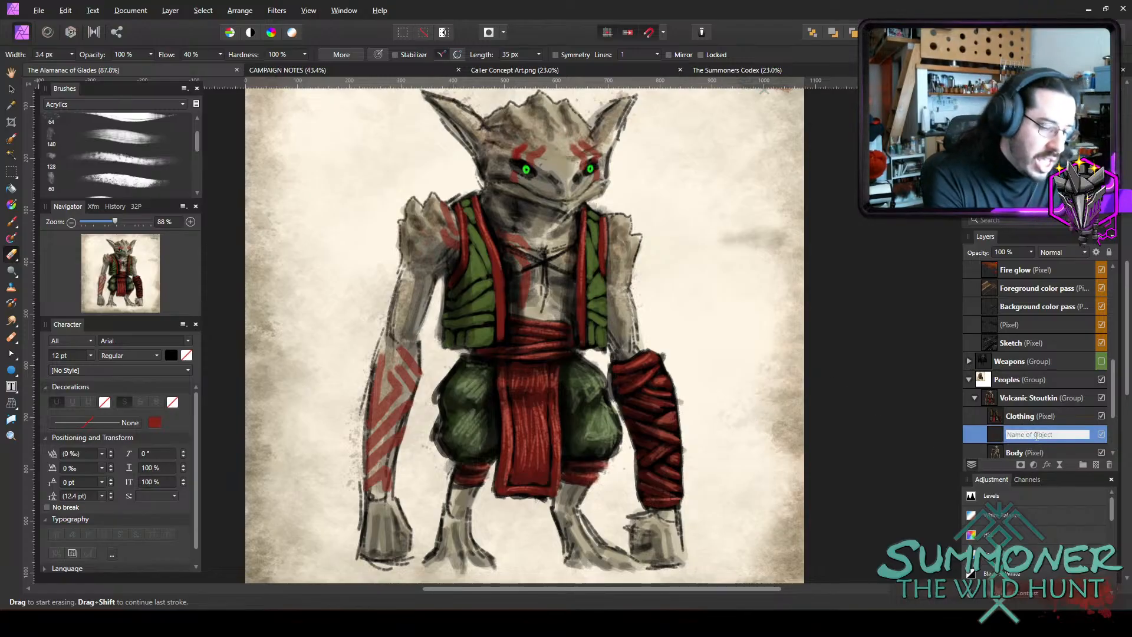
type("Inking")
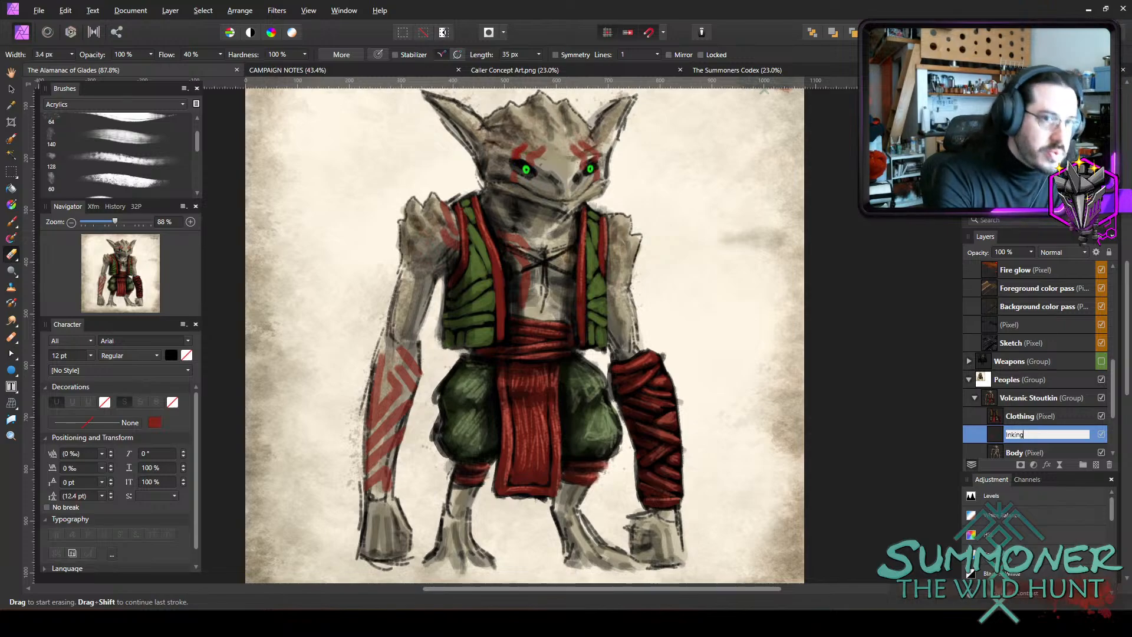
key("Return")
Target the Clothing layer and set the paint colour to dark brown 703900.
scroll(831, 411, "up", 1)
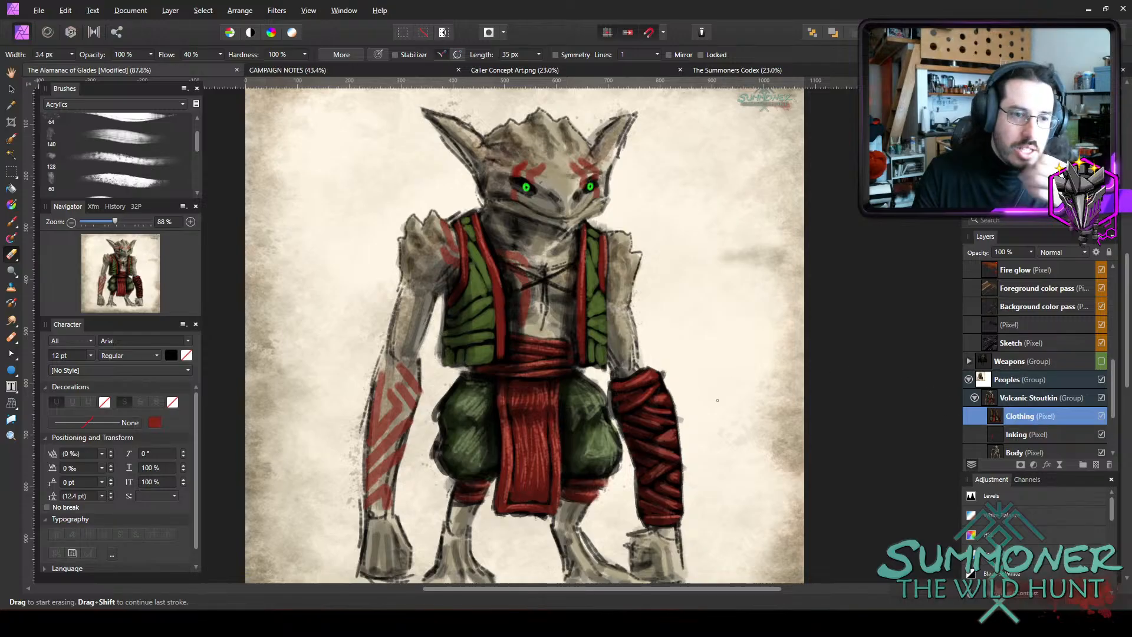
scroll(562, 247, "up", 4)
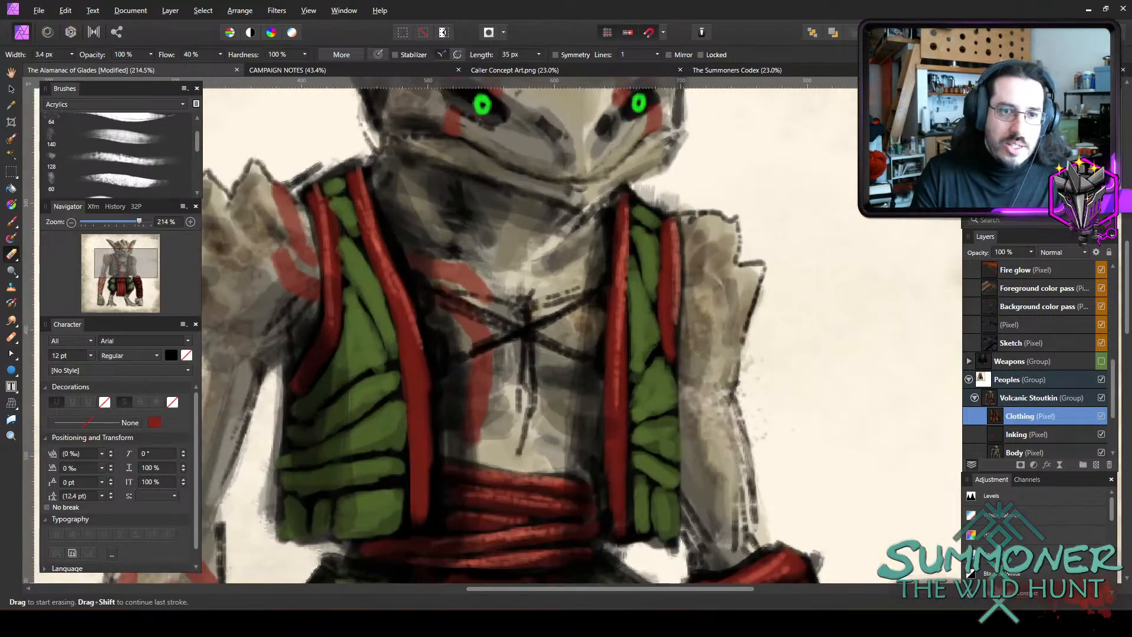
right_click(273, 327)
left_click_drag(282, 291, 285, 291)
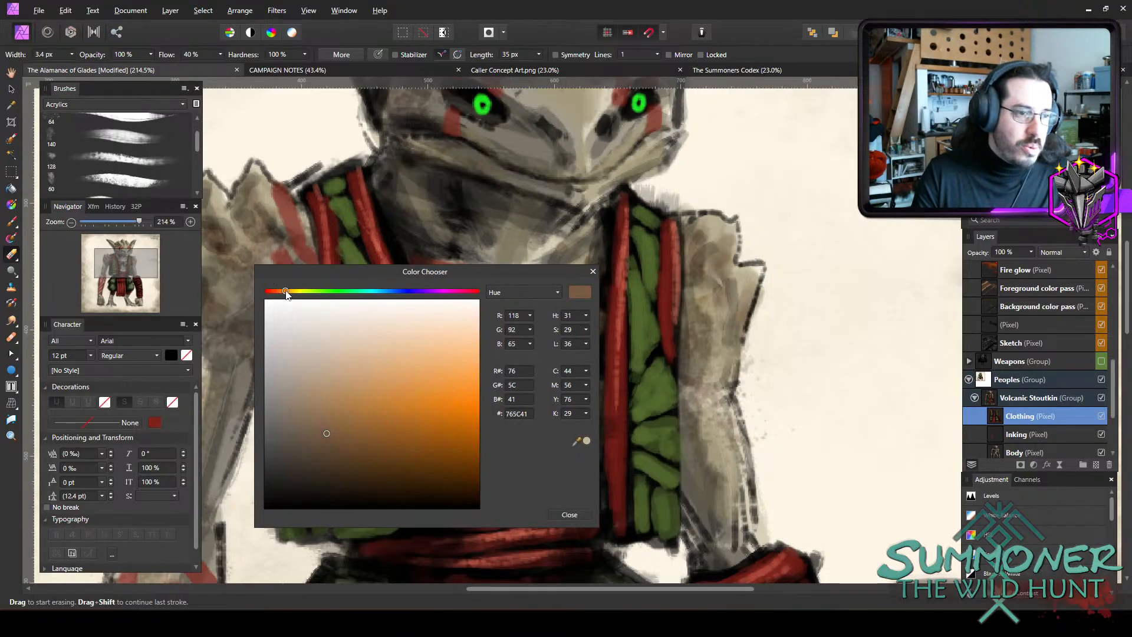
mouse_move(327, 433)
left_mouse_down()
mouse_move(486, 430)
mouse_move(496, 462)
left_mouse_up()
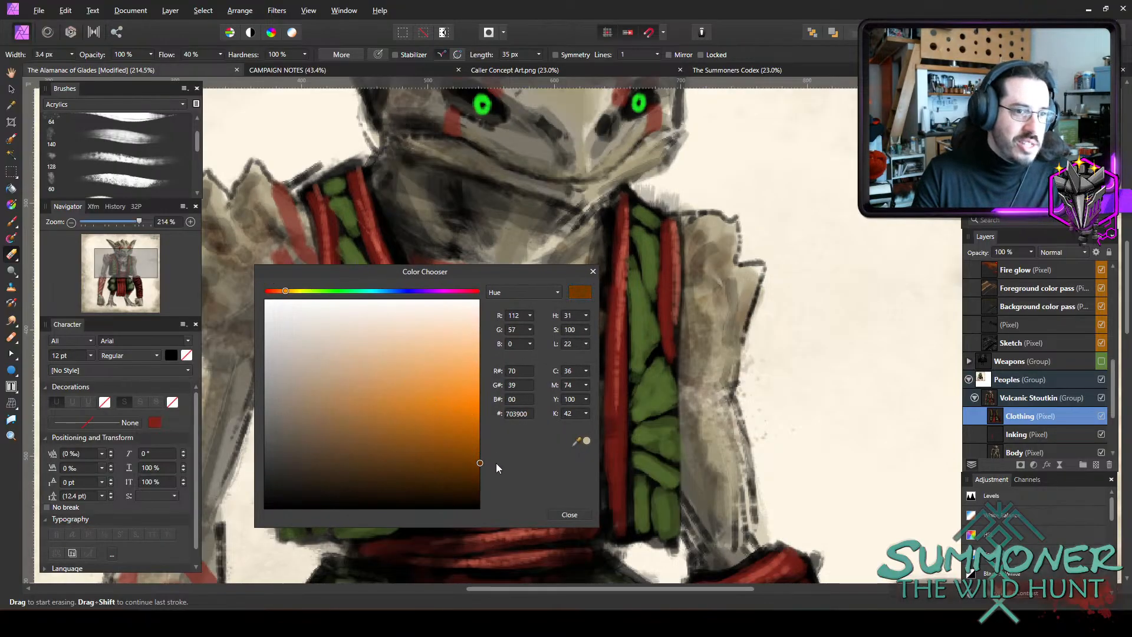
left_click(580, 514)
Paint a round brown bead over the knot of the chest lacing, using a small brush at 75% opacity in Normal blend mode.
scroll(525, 318, "up", 3)
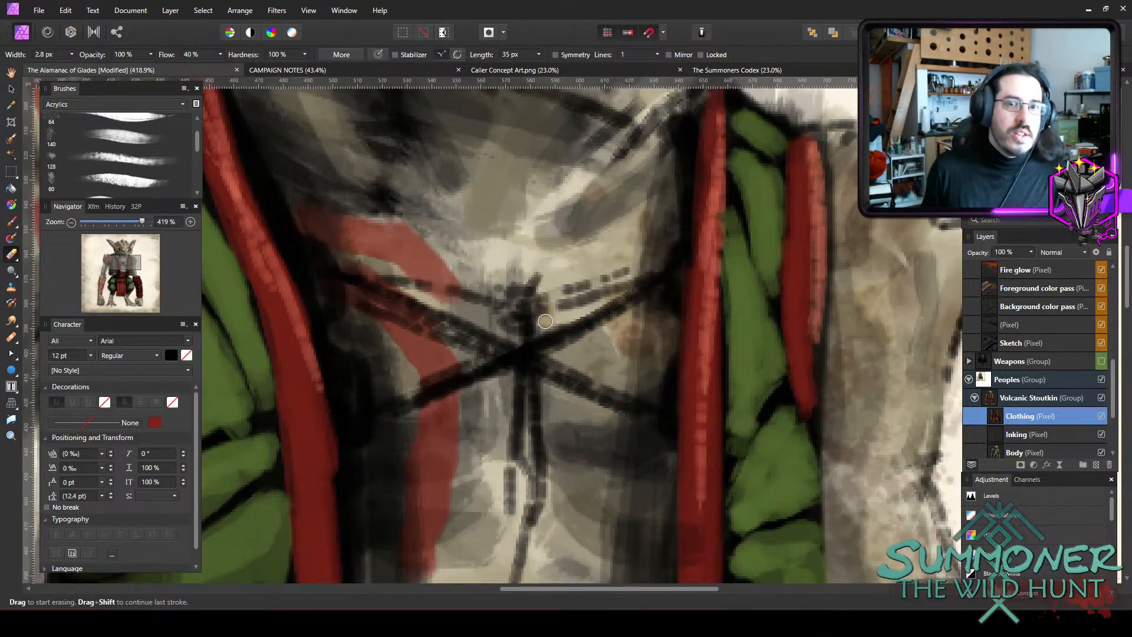
key("bracketright")
key("b")
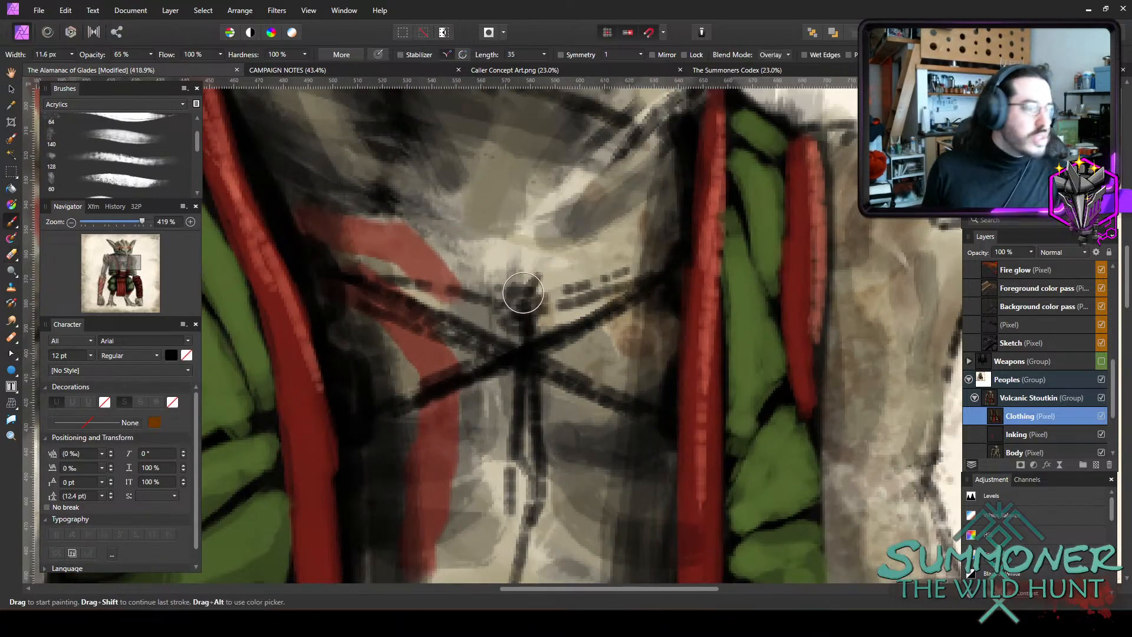
key("bracketleft")
key("bracketleft")
key("bracketleft")
key("bracketleft")
key("bracketleft")
key("bracketleft")
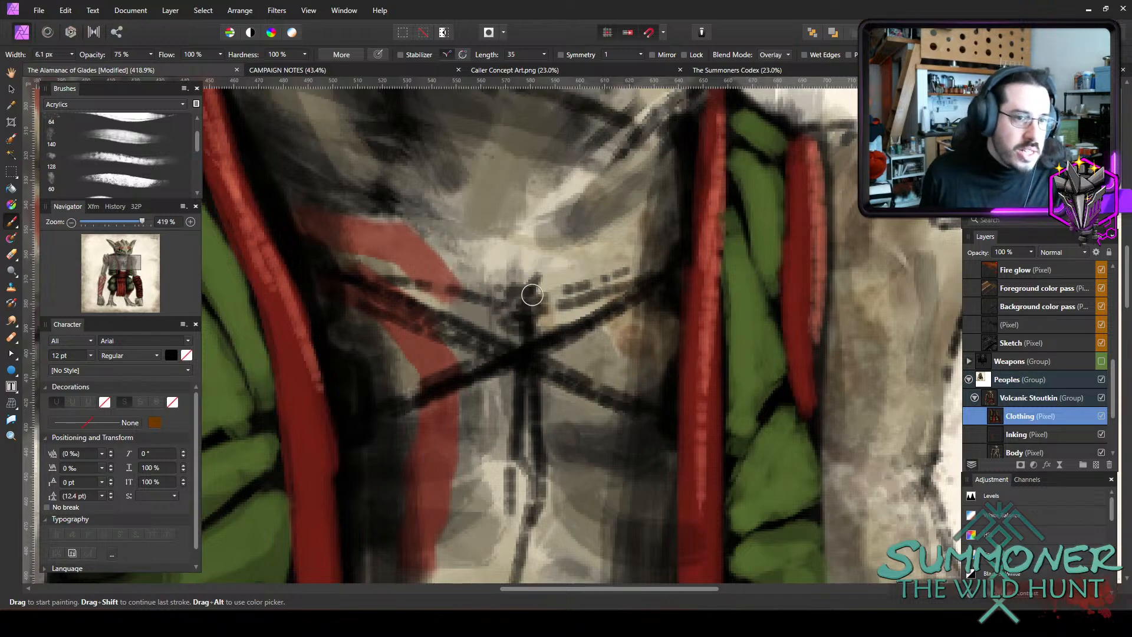
left_click(778, 54)
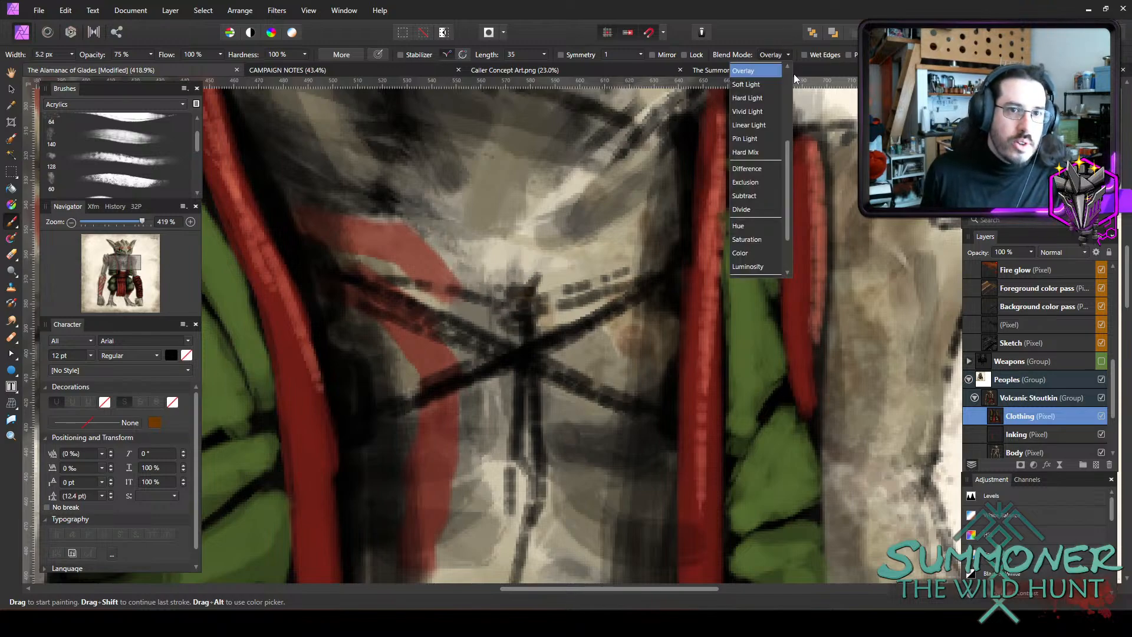
left_click(771, 69)
key("bracketleft")
mouse_move(528, 306)
left_mouse_down()
mouse_move(509, 320)
mouse_move(526, 295)
mouse_move(514, 298)
mouse_move(534, 302)
mouse_move(509, 321)
mouse_move(525, 322)
mouse_move(505, 304)
mouse_move(527, 299)
mouse_move(505, 314)
mouse_move(528, 296)
mouse_move(505, 307)
mouse_move(514, 300)
mouse_move(524, 323)
mouse_move(527, 299)
mouse_move(508, 305)
mouse_move(539, 310)
mouse_move(516, 325)
mouse_move(541, 311)
mouse_move(534, 322)
mouse_move(519, 302)
mouse_move(523, 321)
mouse_move(522, 296)
mouse_move(531, 308)
mouse_move(506, 309)
mouse_move(512, 318)
mouse_move(519, 296)
left_mouse_up()
key("bracketleft")
key("bracketright")
Paint an orange D6720B mid-tone over the brown chest-lacing bead with a fine brush up to 2.6 px wide.
double_click(983, 117)
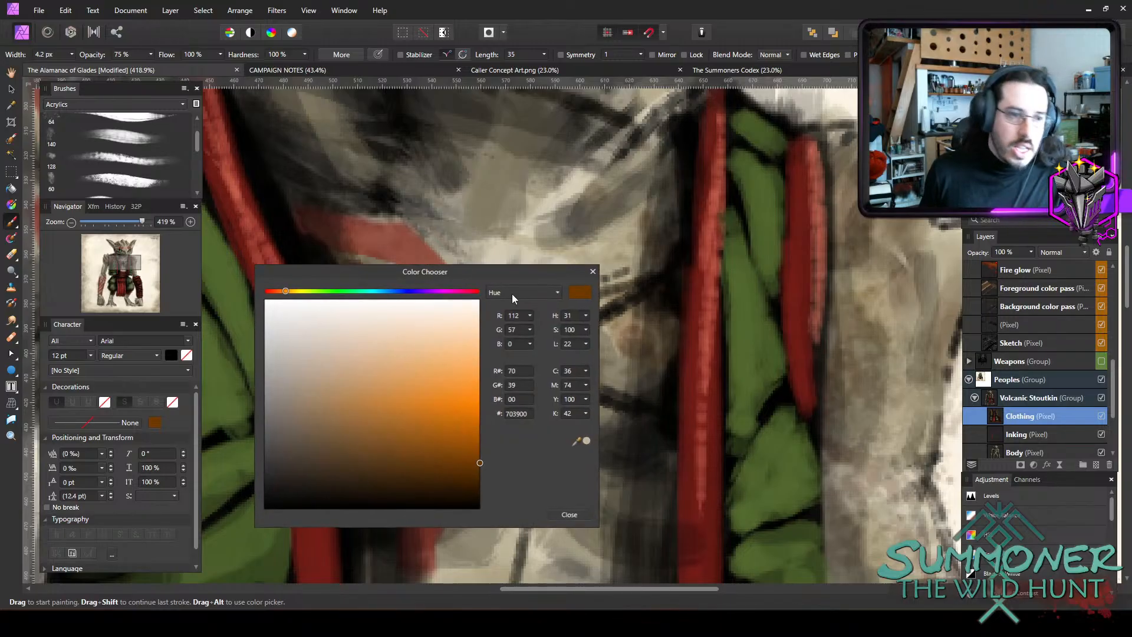
left_click(457, 416)
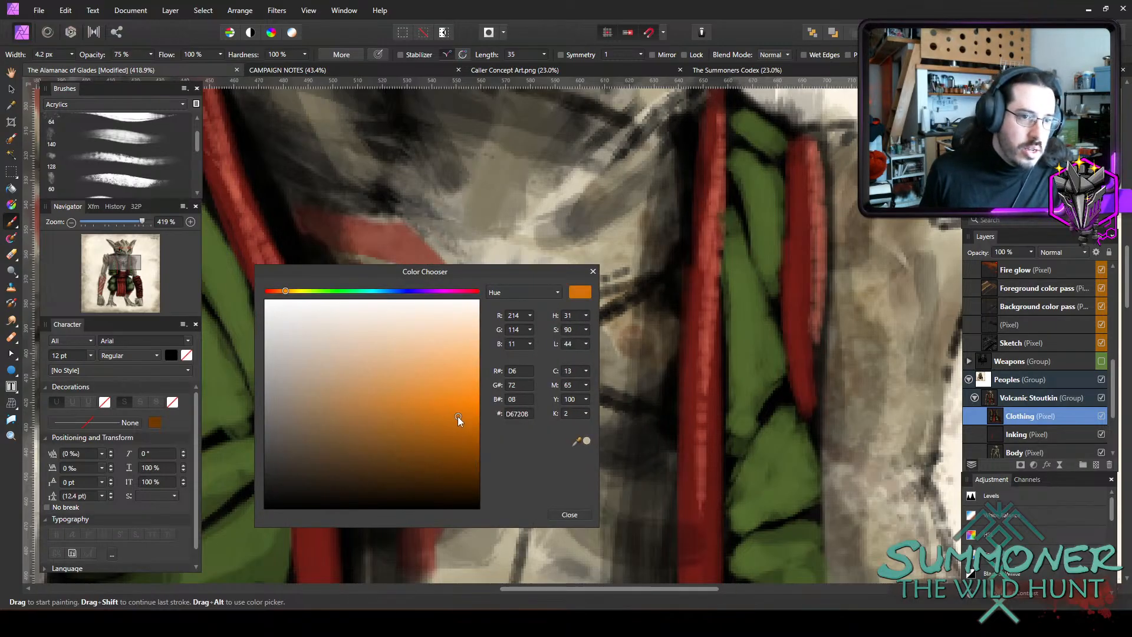
left_click(569, 514)
key("bracketleft")
key("bracketleft")
key("bracketleft")
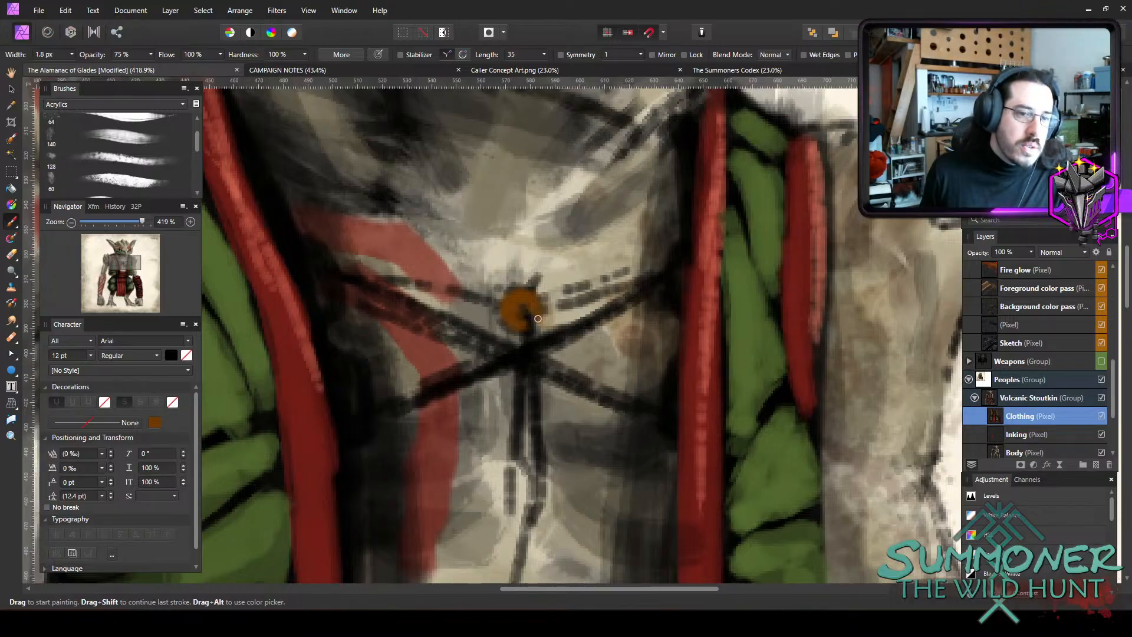
key("bracketleft")
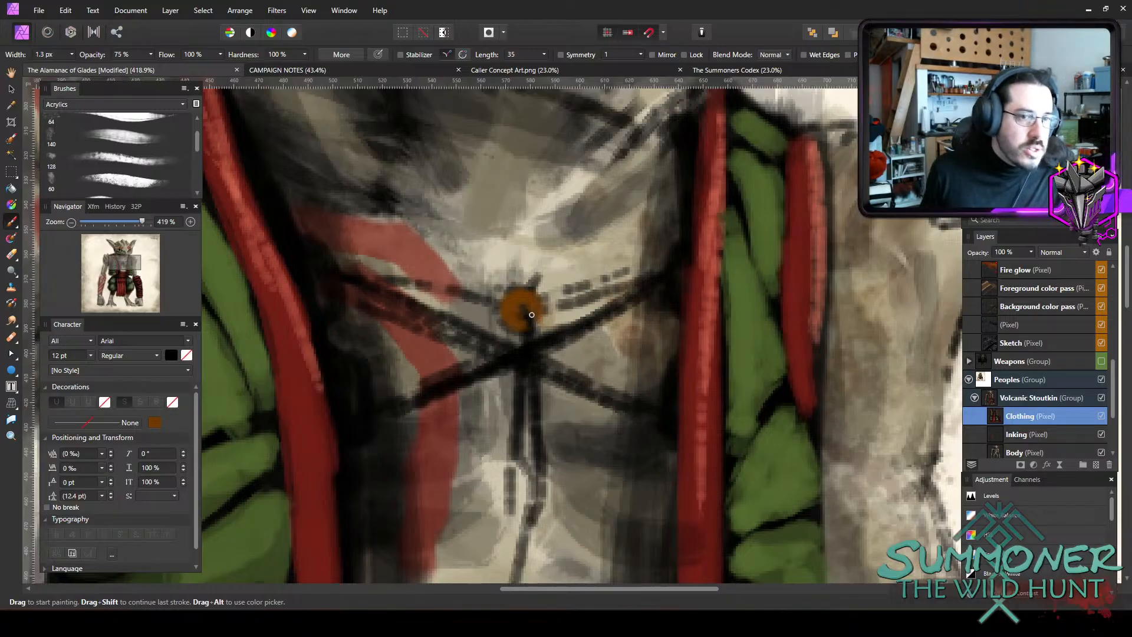
key("bracketright")
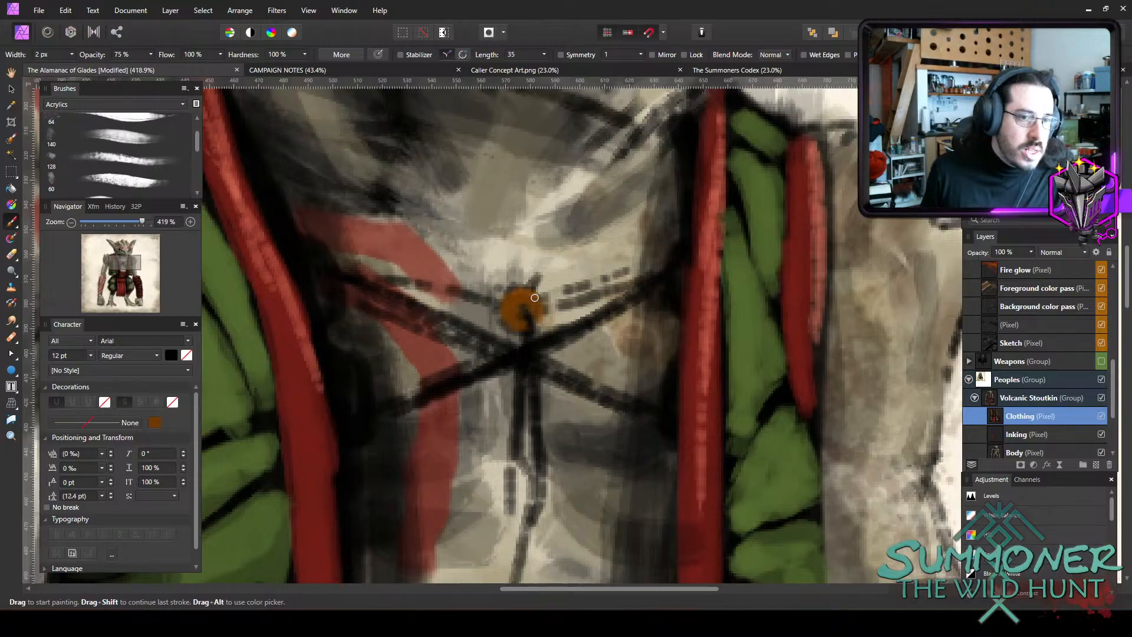
key("bracketright")
key("bracketright")
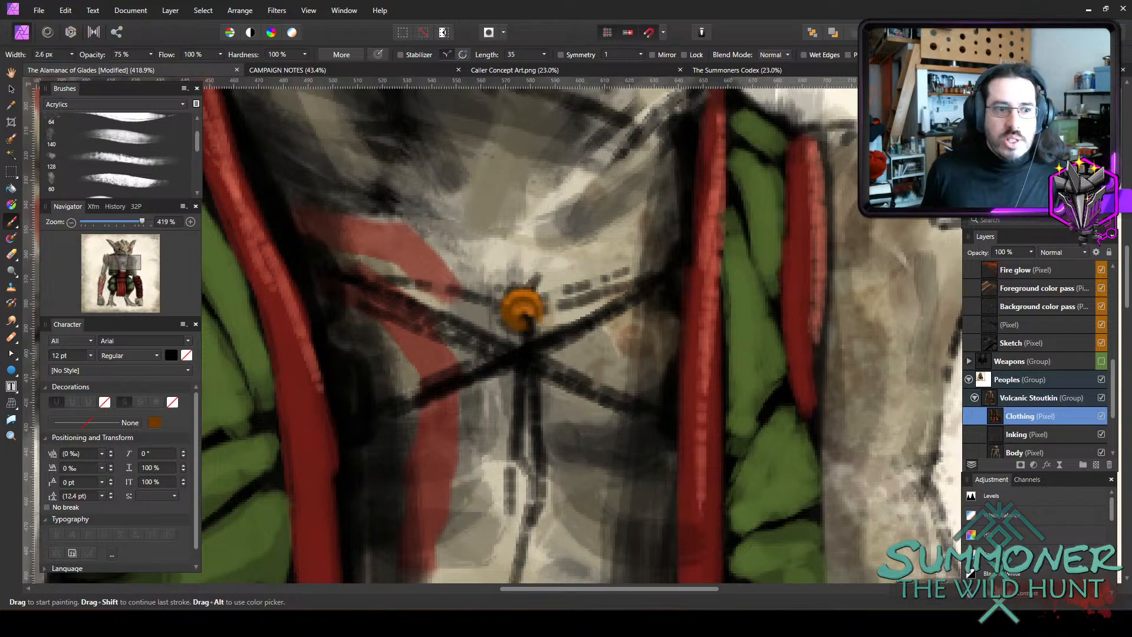
Add a yellow FFD13F highlight to the chest-lacing bead with a fine brush about 2 px wide.
double_click(980, 108)
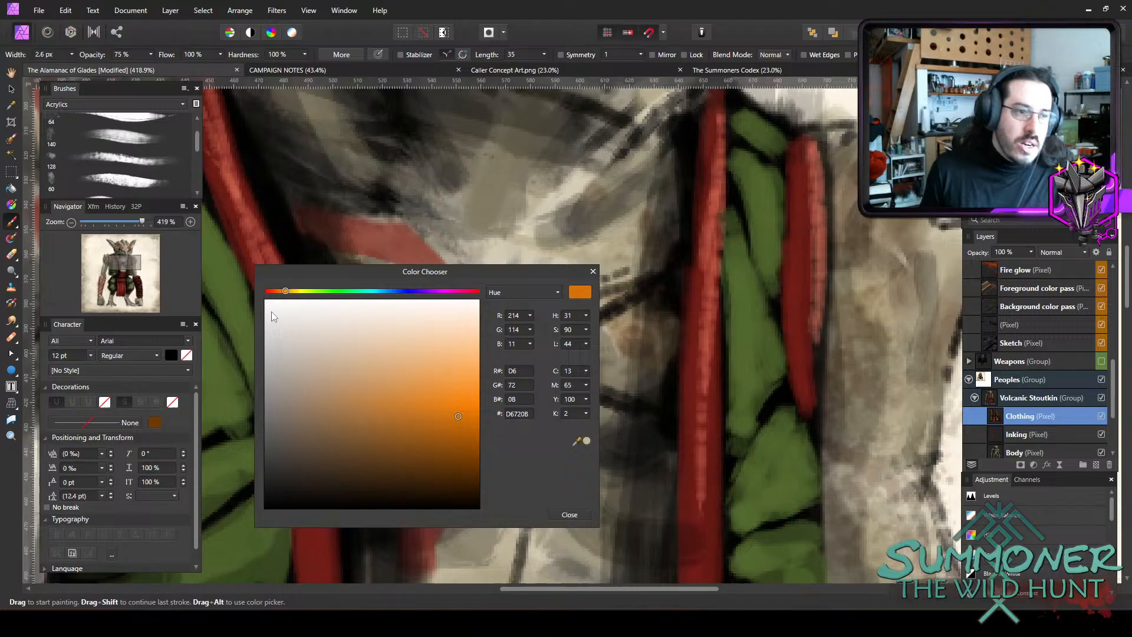
left_click(294, 291)
left_click_drag(442, 387, 488, 376)
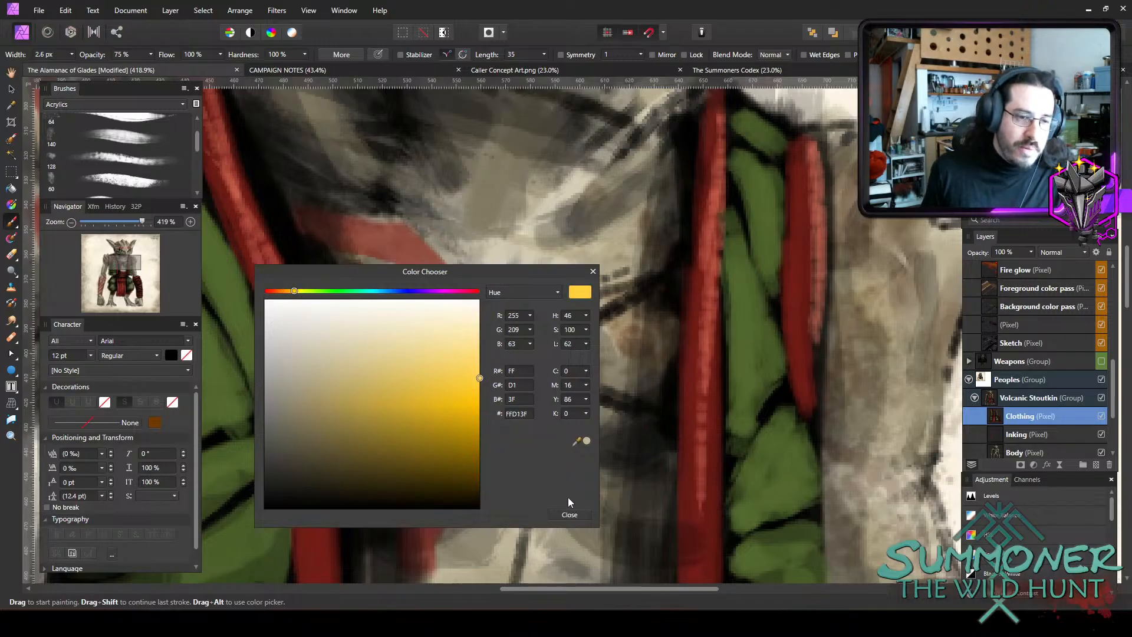
left_click(568, 515)
key("bracketleft")
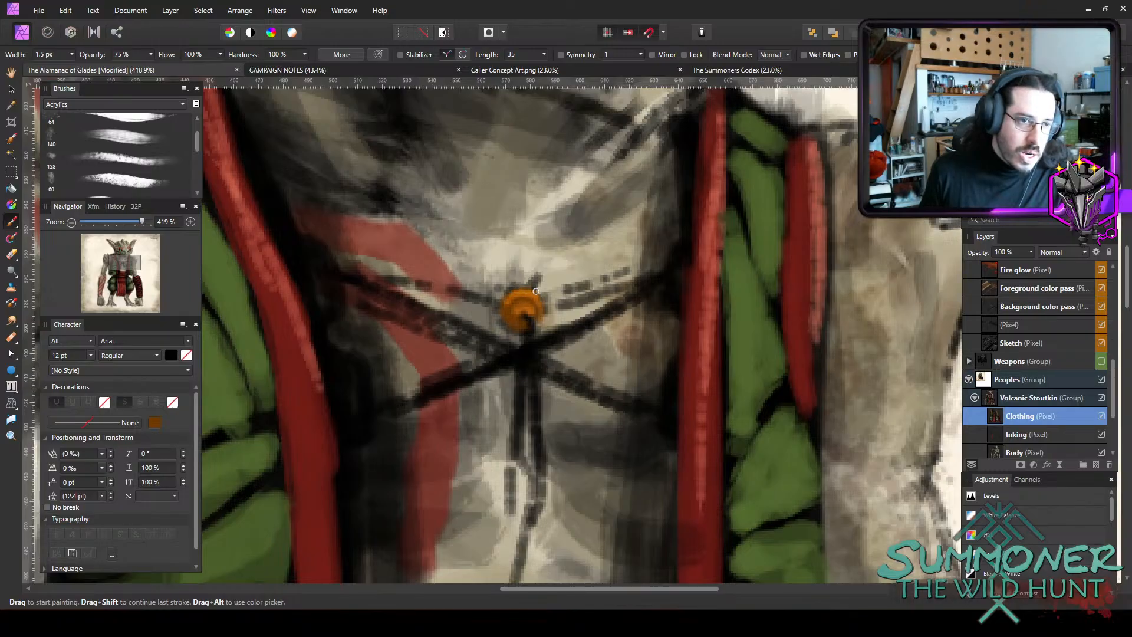
key("bracketright")
key("bracketright")
key("bracketright")
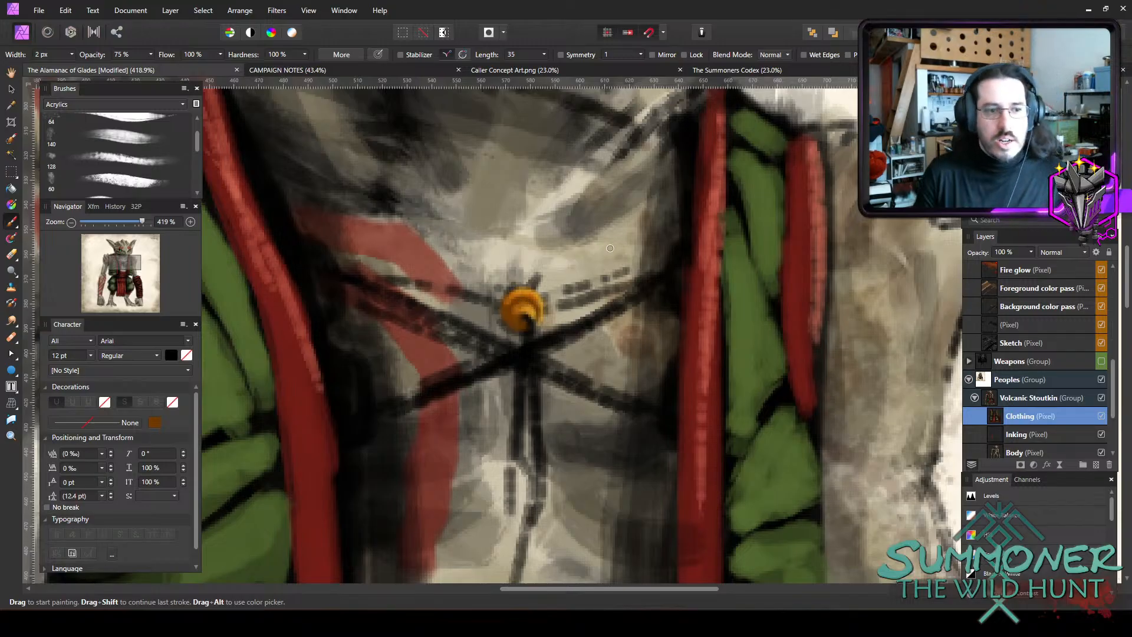
Paint four brown lacing rings along the vest's inner edges, two per side, with a brush about 3 to 3.6 px wide.
scroll(540, 293, "down", 6)
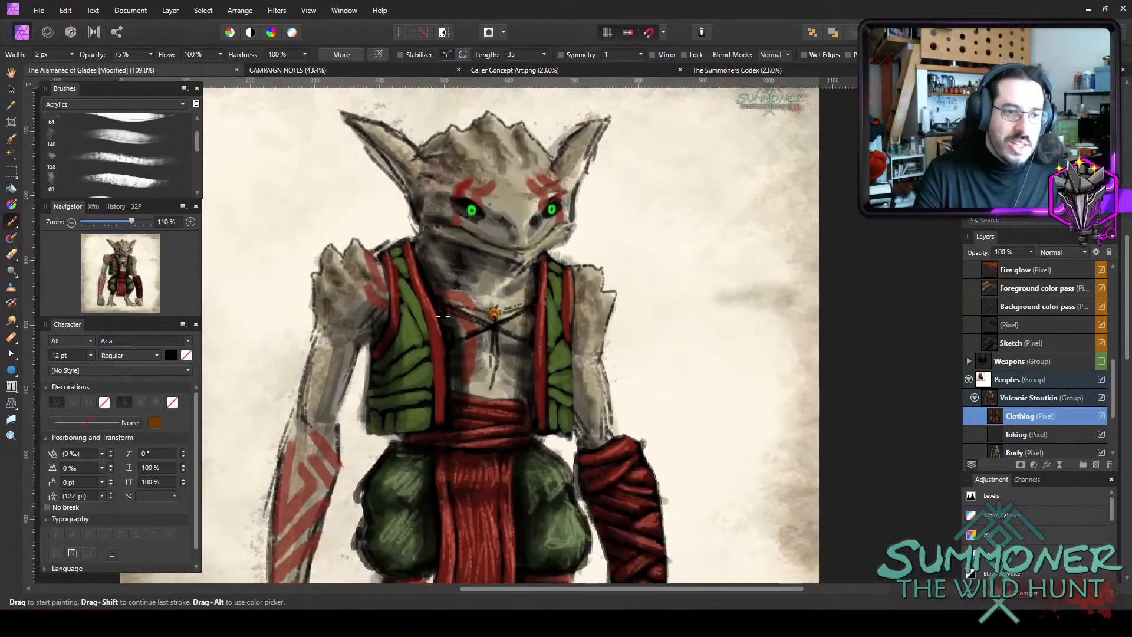
scroll(443, 317, "up", 2)
scroll(446, 317, "down", 4)
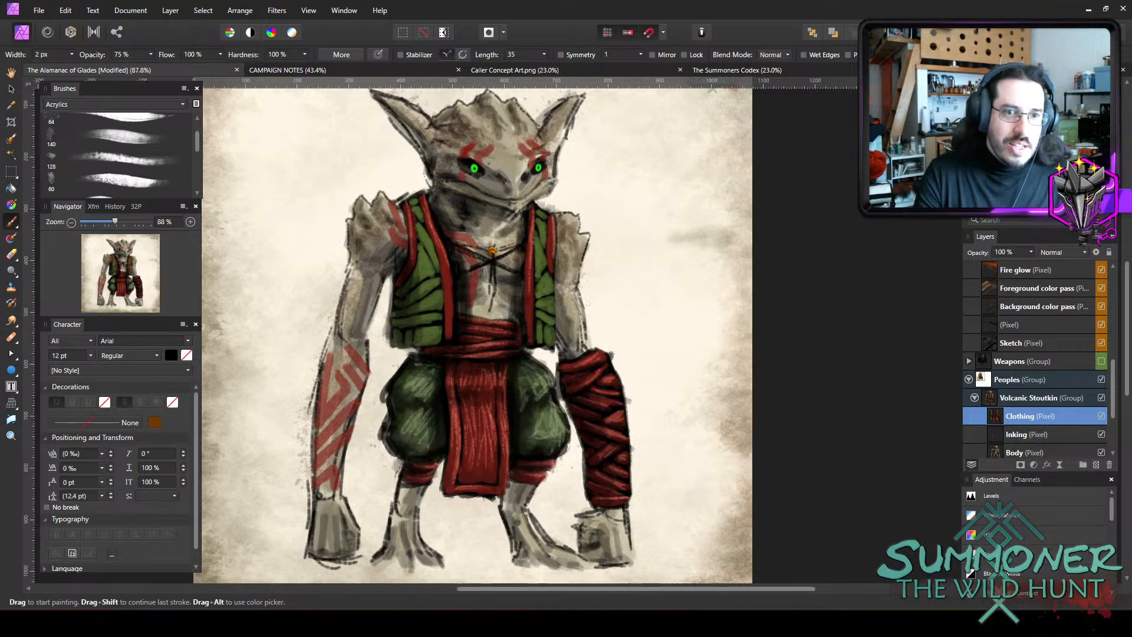
scroll(471, 221, "up", 5)
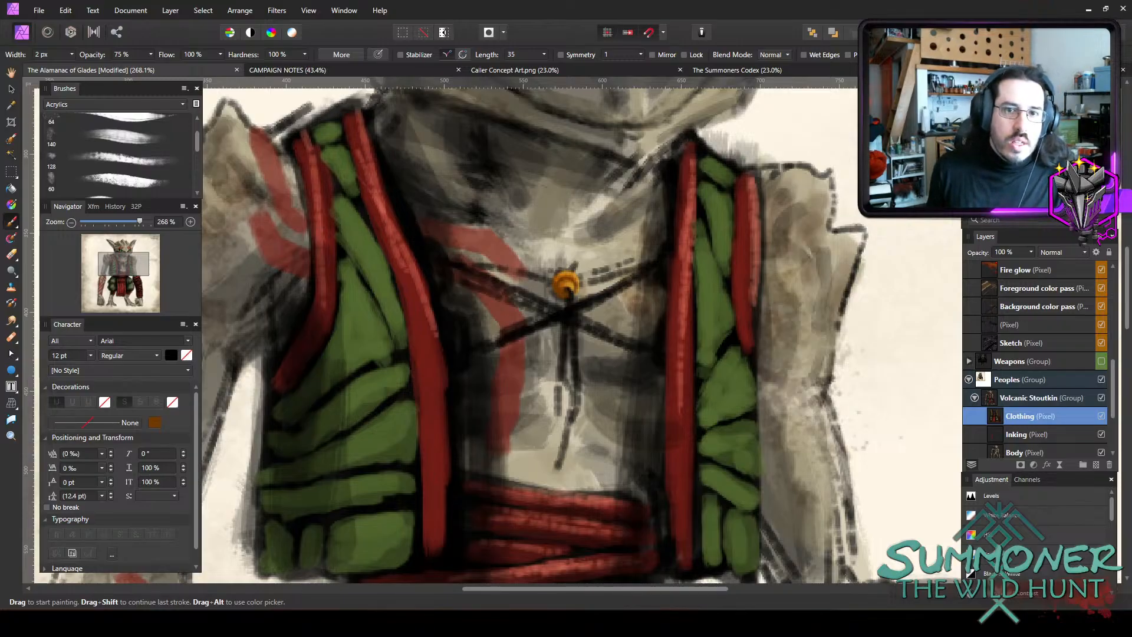
key("bracketright")
key("bracketright")
left_click_drag(666, 249, 666, 286)
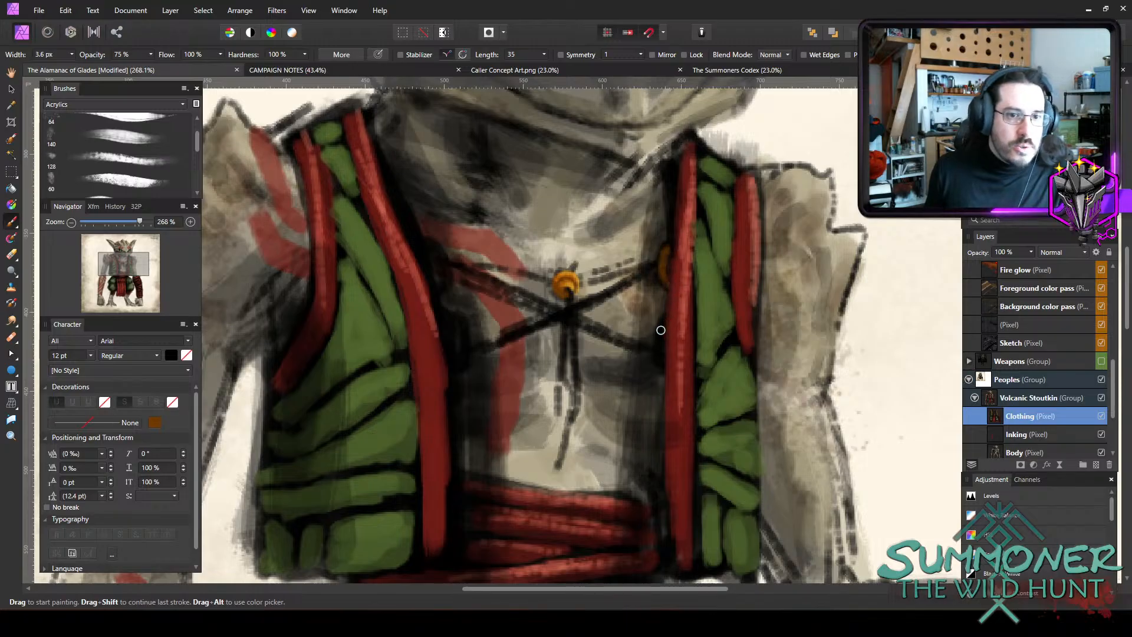
key("bracketleft")
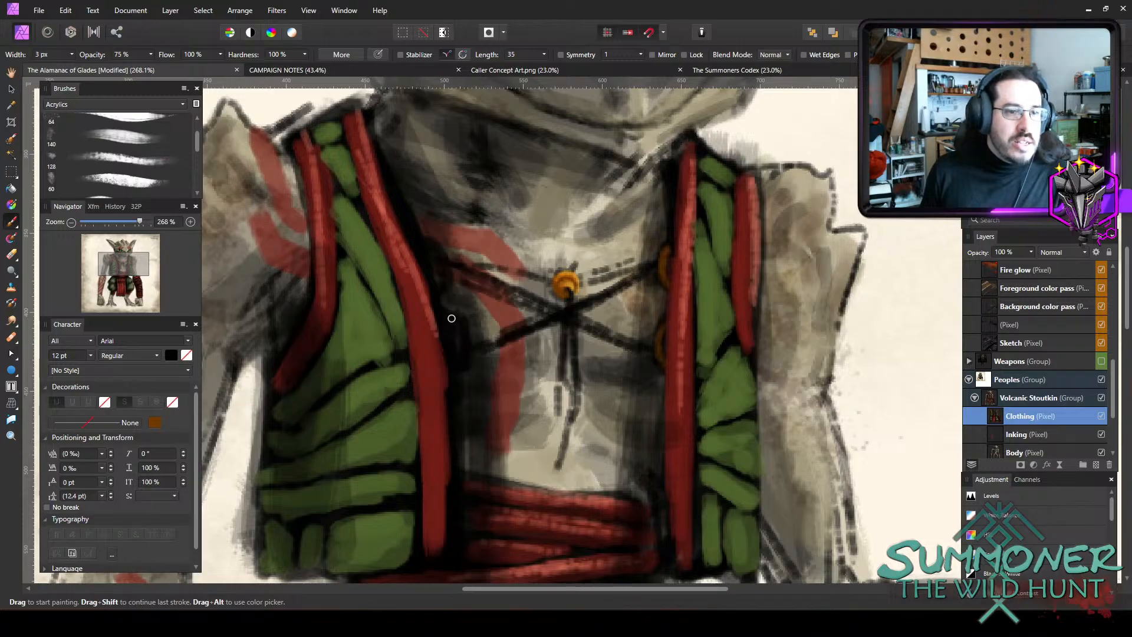
key("bracketright")
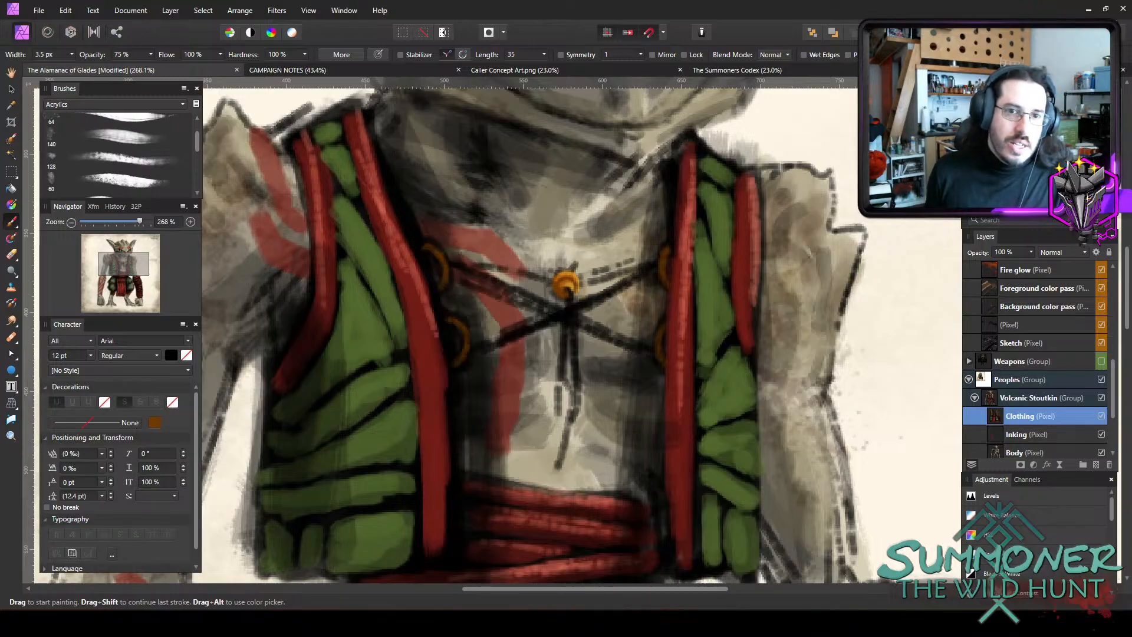
Brighten the vest's lacing rings with orange strokes, using a finer 1.8 px brush.
key("bracketleft")
key("bracketleft")
key("bracketleft")
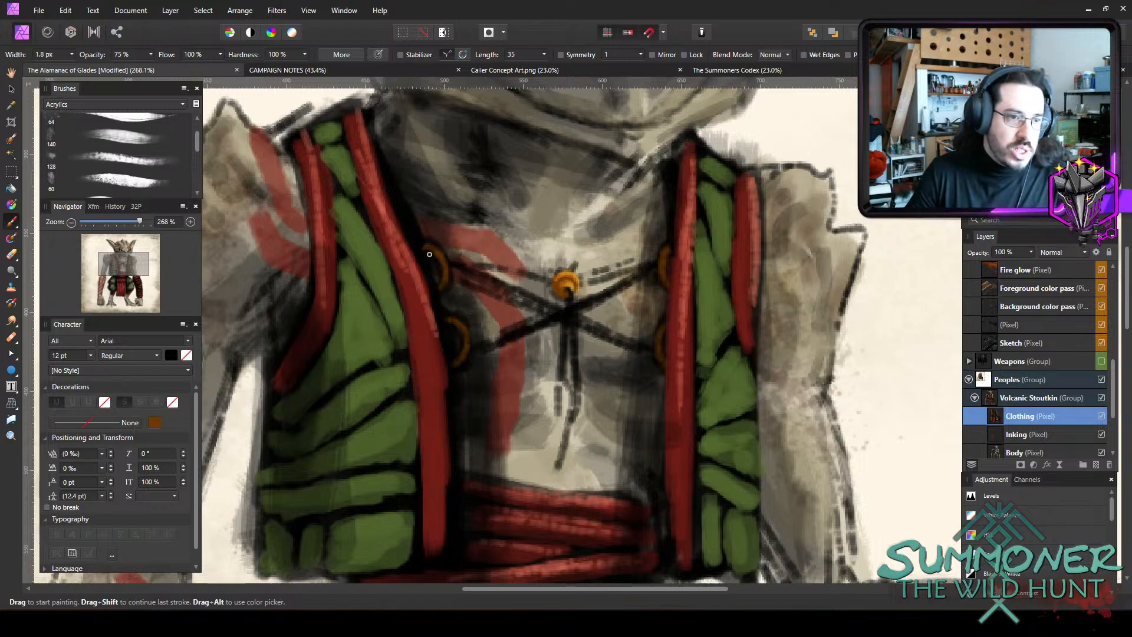
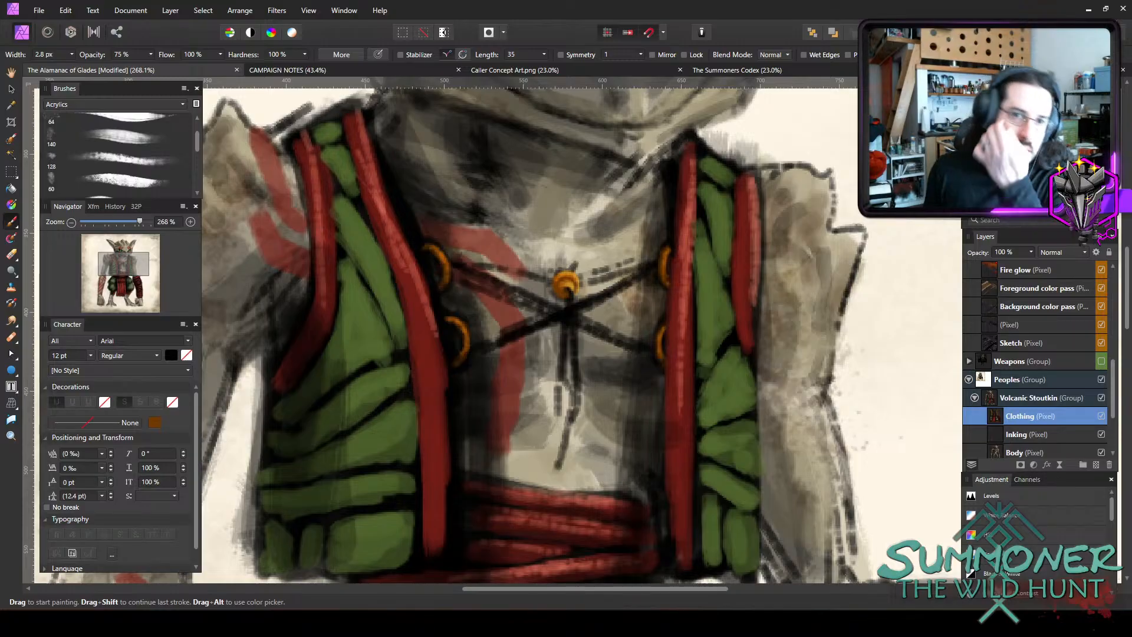
Paint the upper lace solid black from the bead to the right-hand vest ring with a brush about 3.7 to 4.2 px wide.
key("bracketleft")
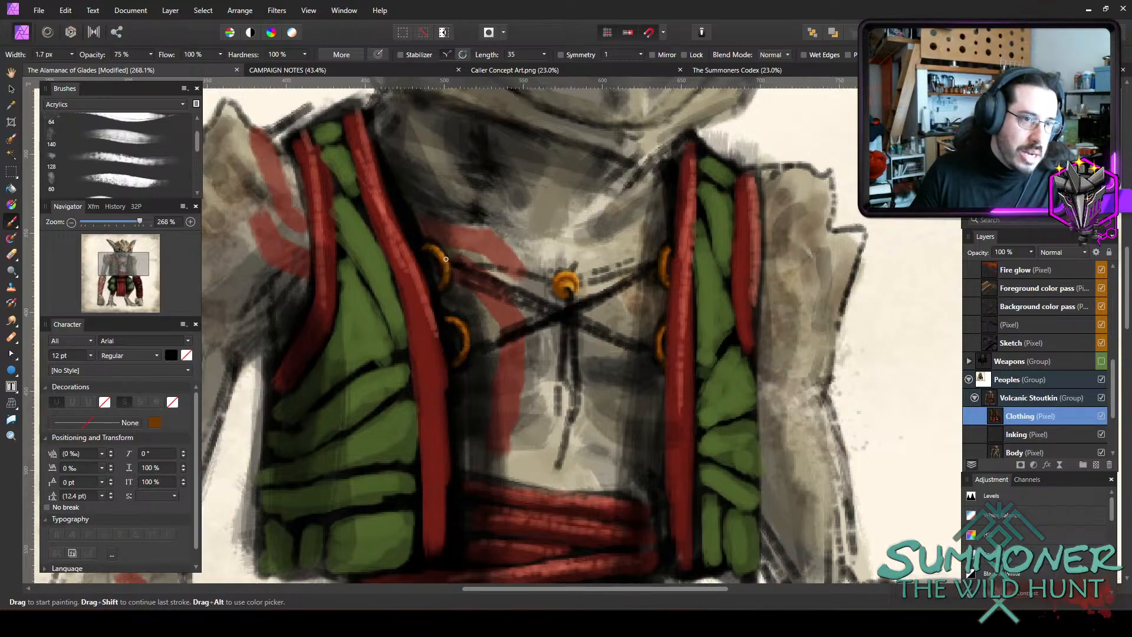
key("bracketright")
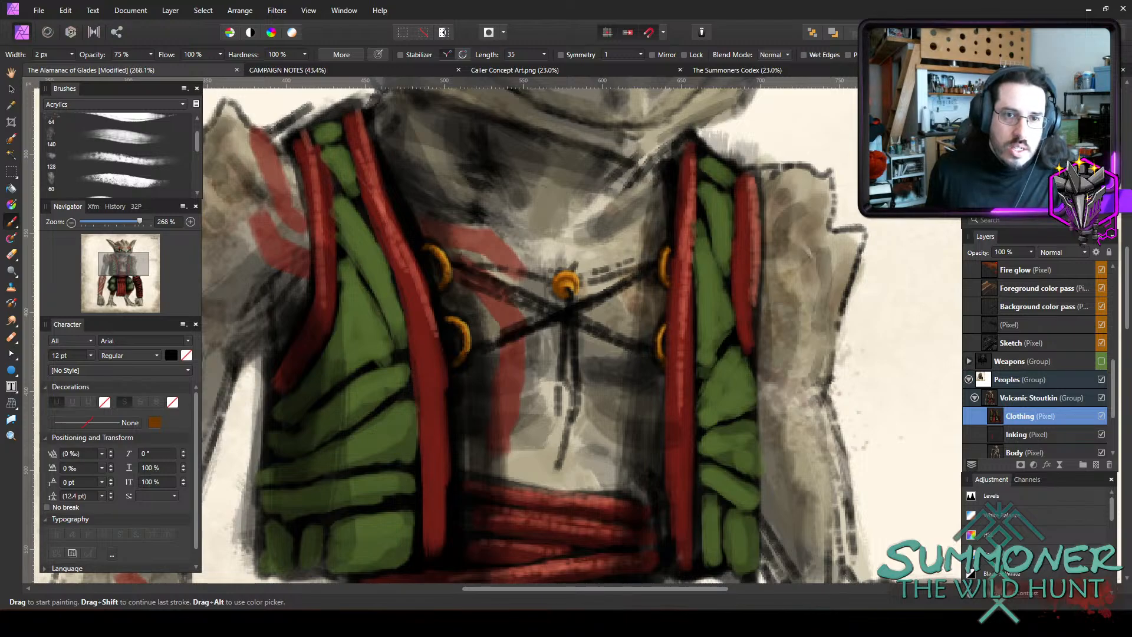
key("bracketright")
key("bracketright")
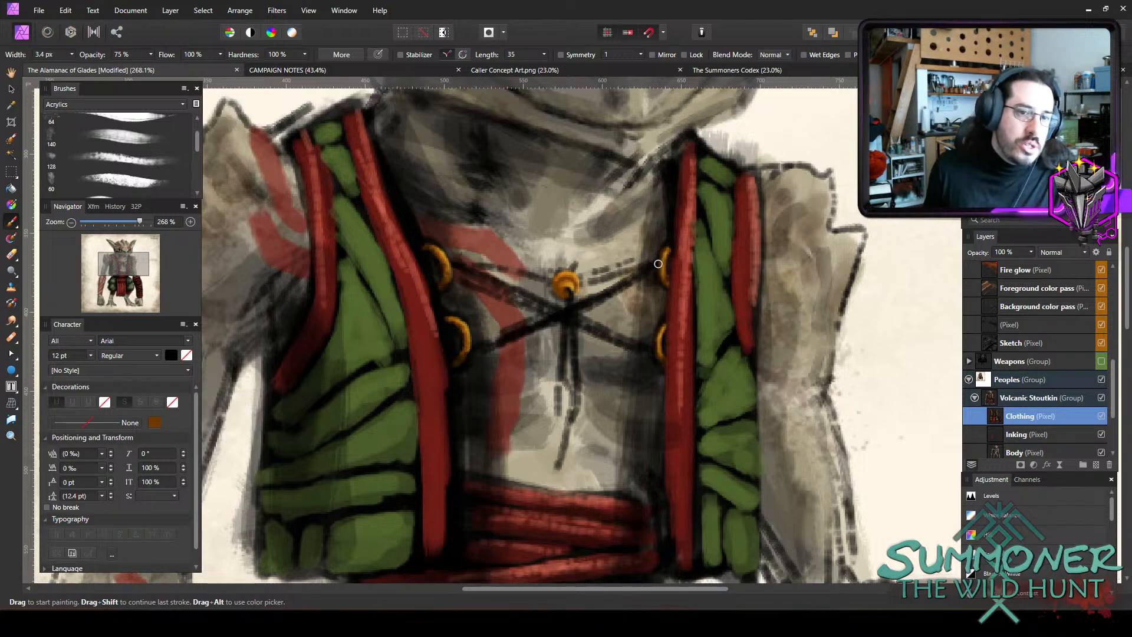
key("bracketright")
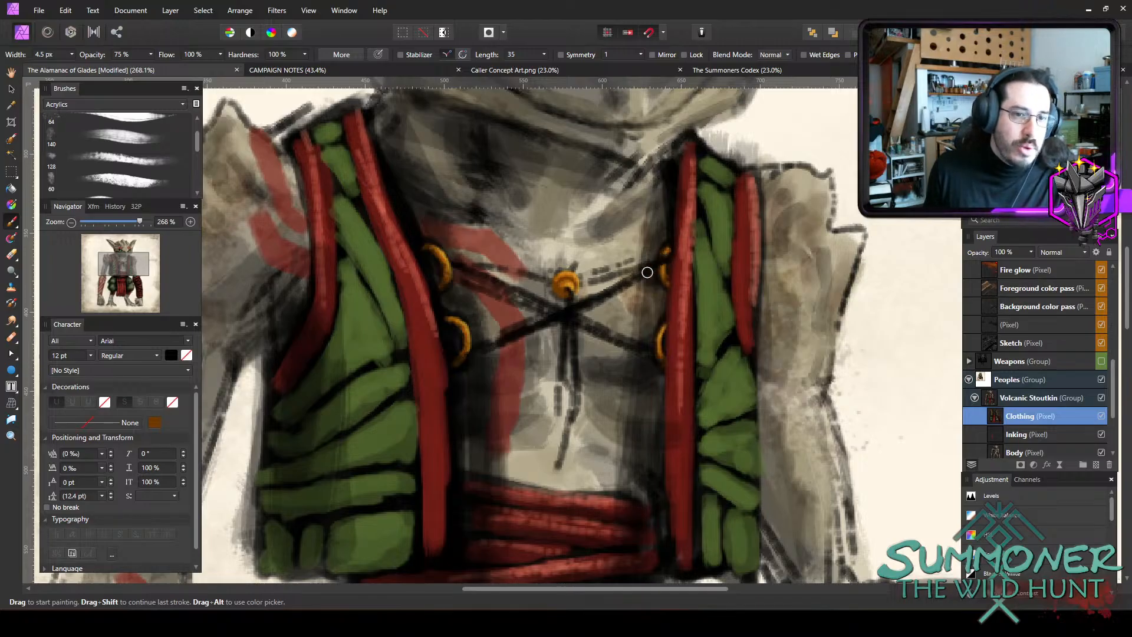
key("bracketleft")
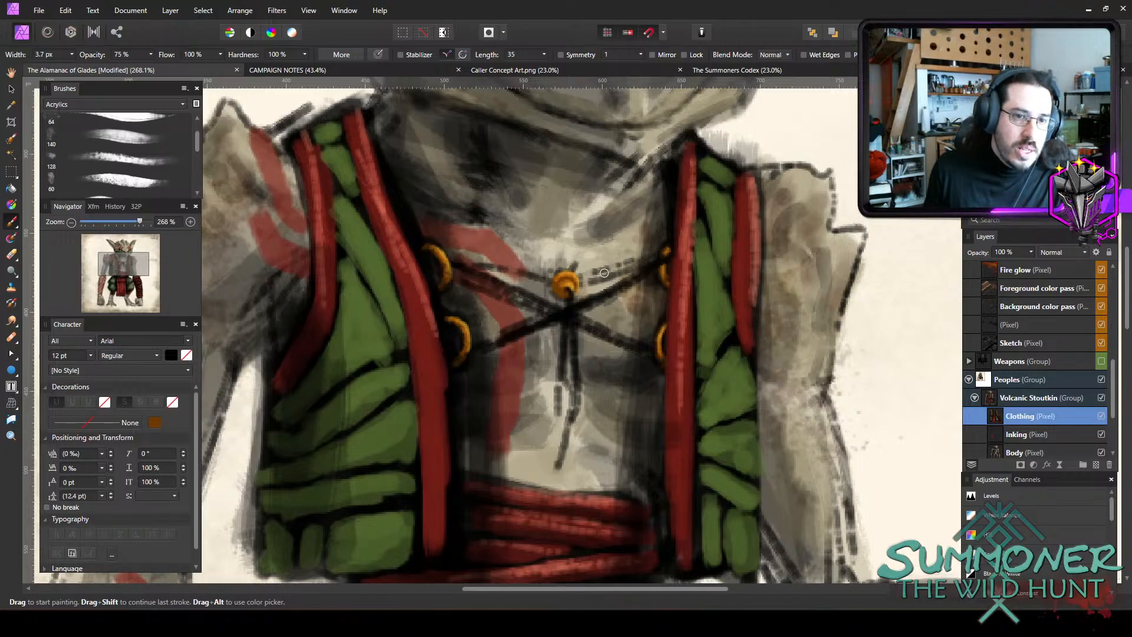
key("bracketright")
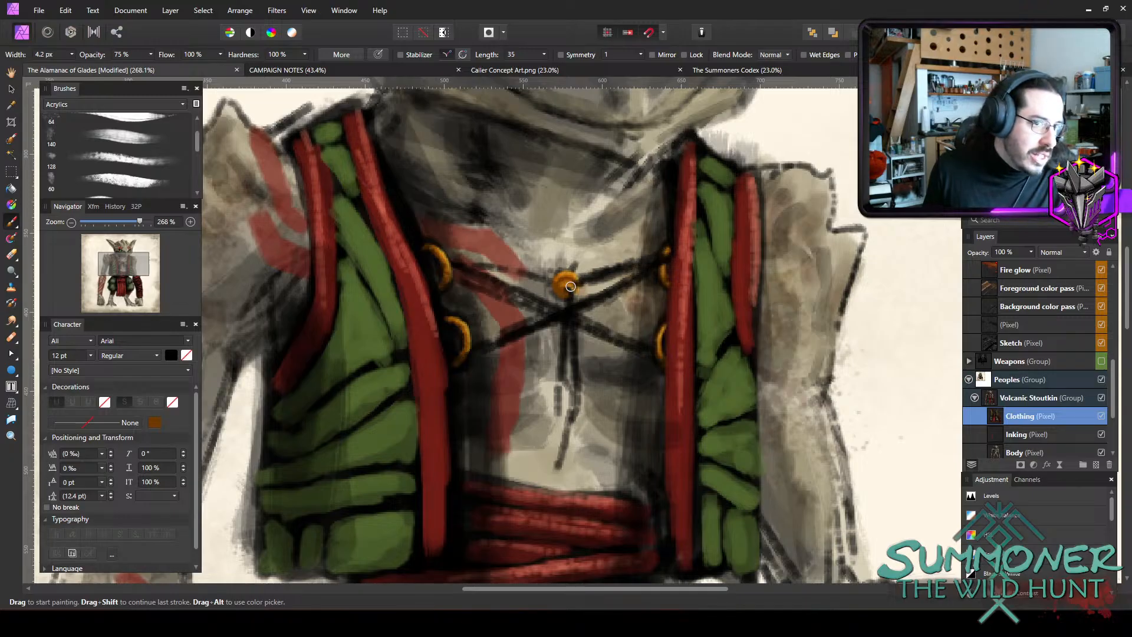
Add a small black loop beside the bead with a 3.1 px brush, undoing the stroke that crosses the bead.
key("bracketleft")
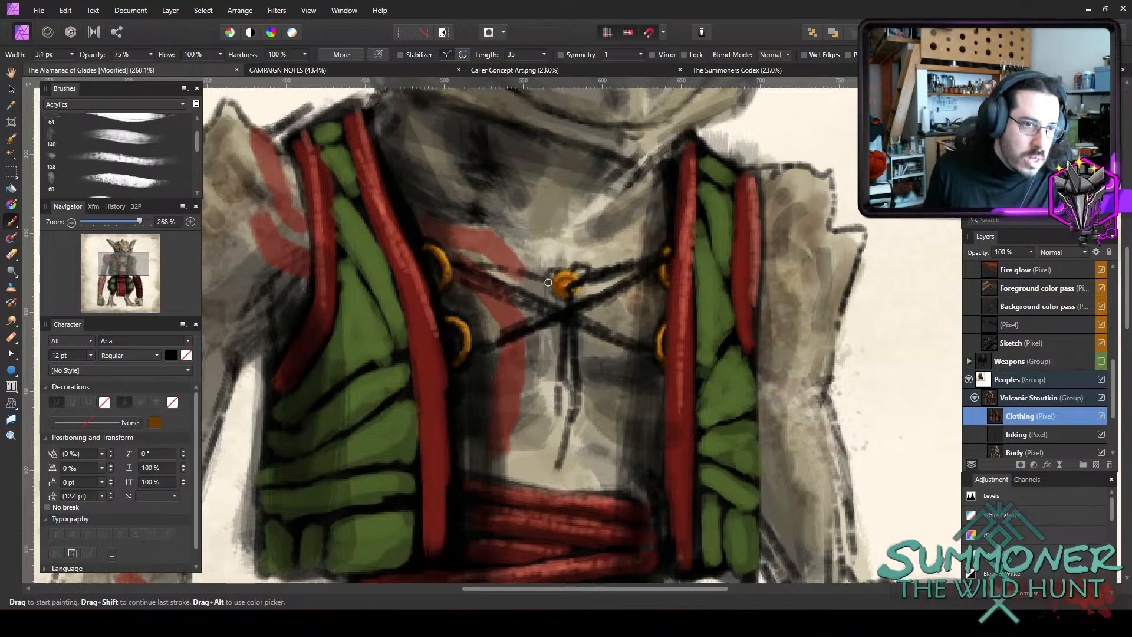
left_click_drag(557, 277, 564, 283)
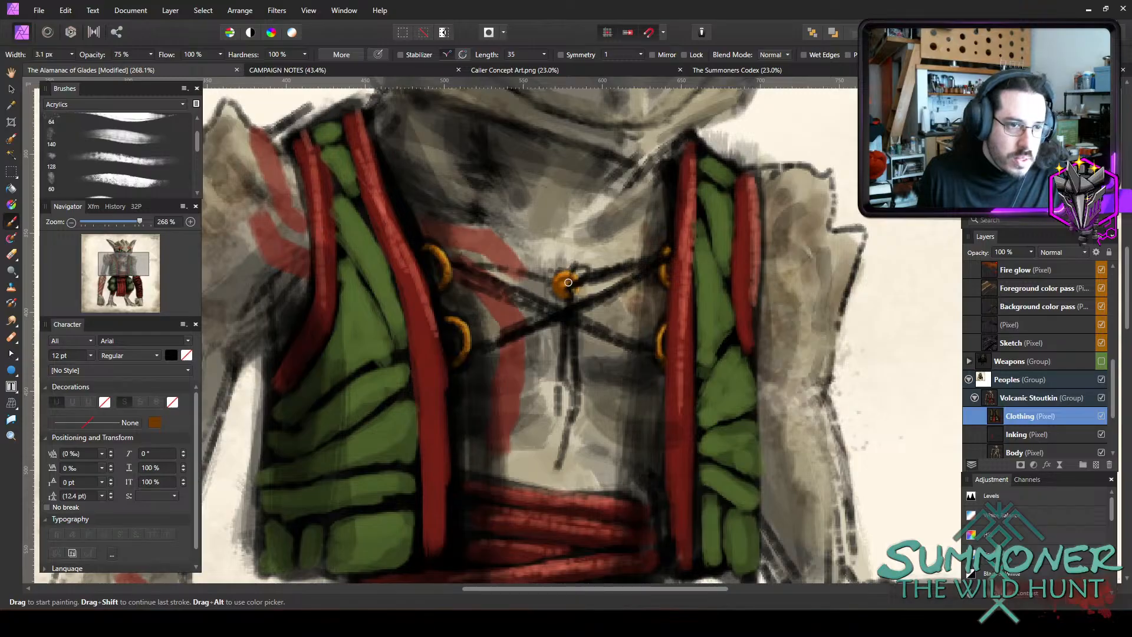
key("ctrl+z")
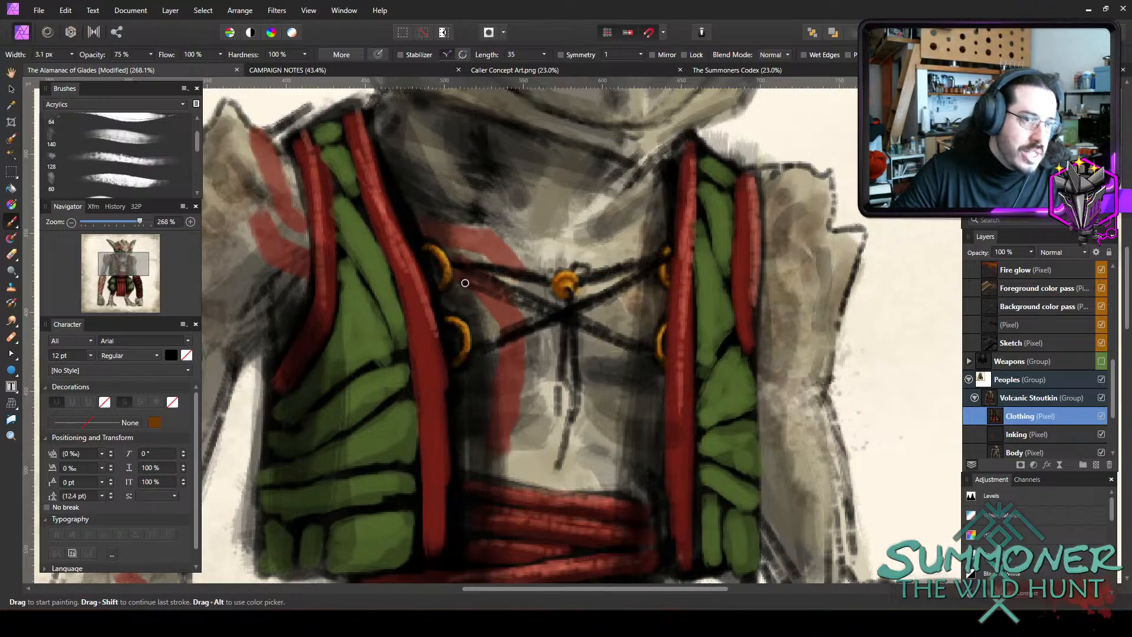
Thicken the upper-left lace and the crossing chest laces in black, carrying them over the vest rings with a brush about 5.4 to 6.2 px wide.
key("bracketright")
key("bracketright")
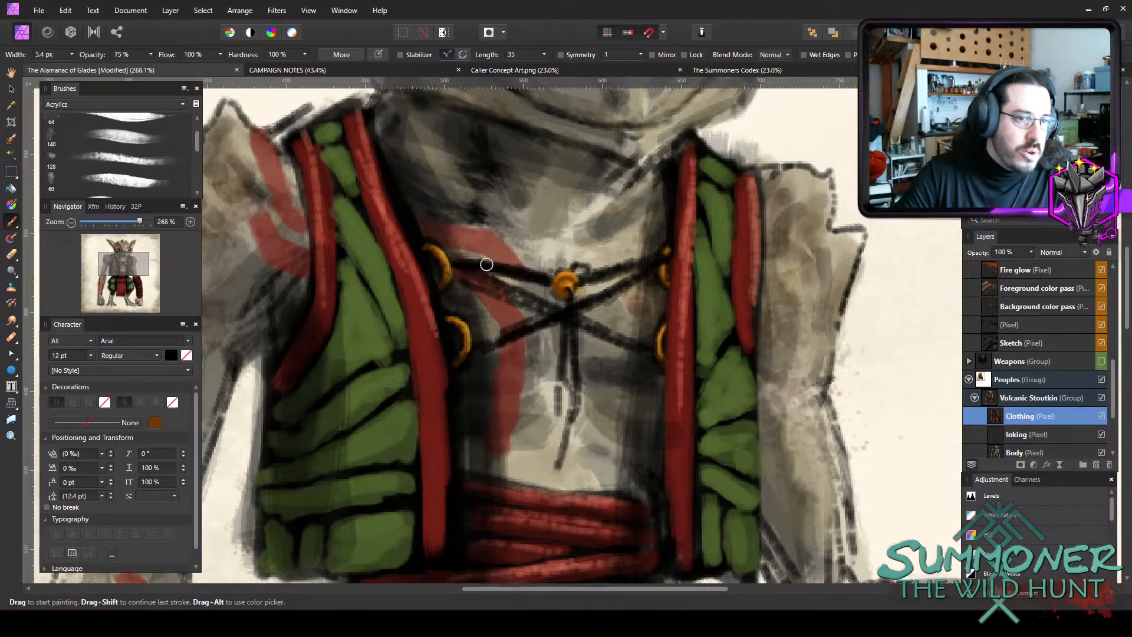
key("bracketright")
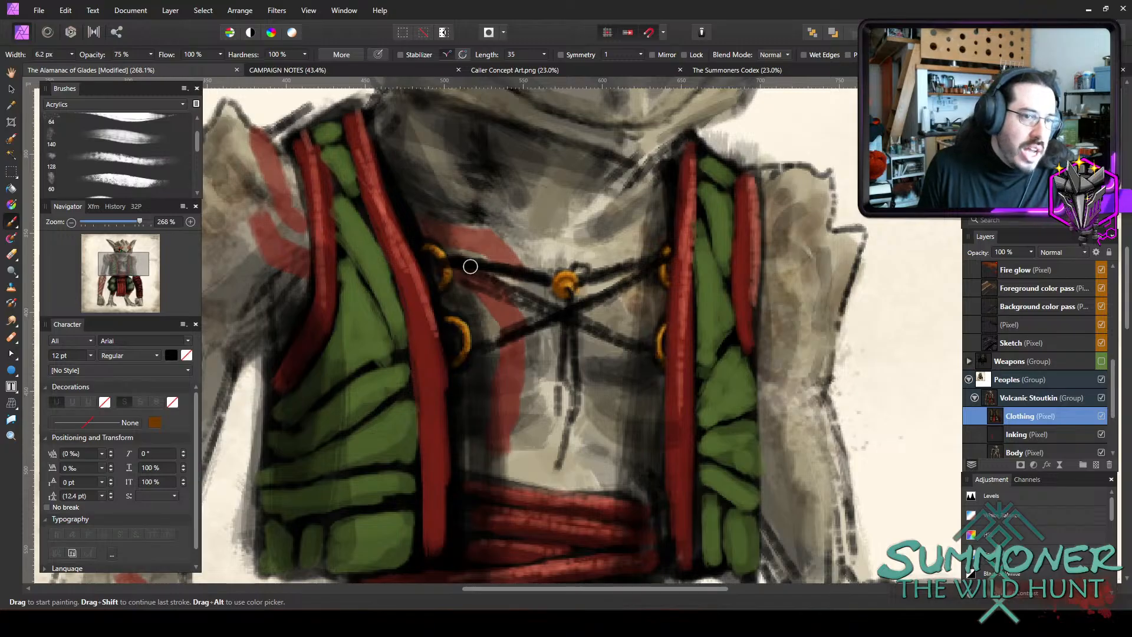
key("bracketleft")
key("bracketleft")
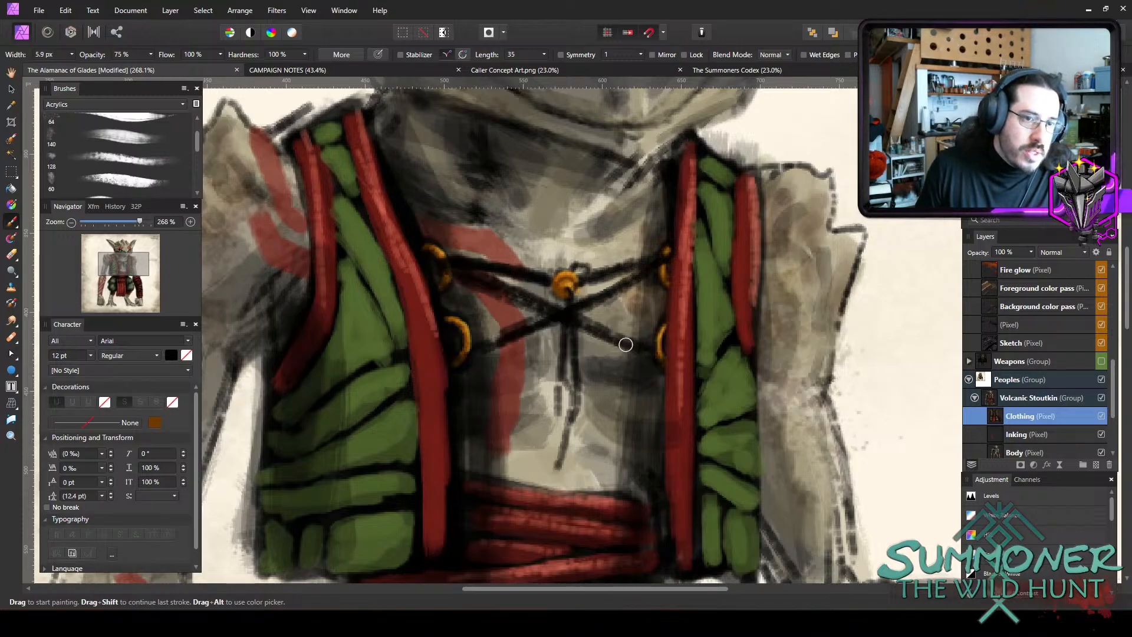
key("bracketright")
key("bracketright")
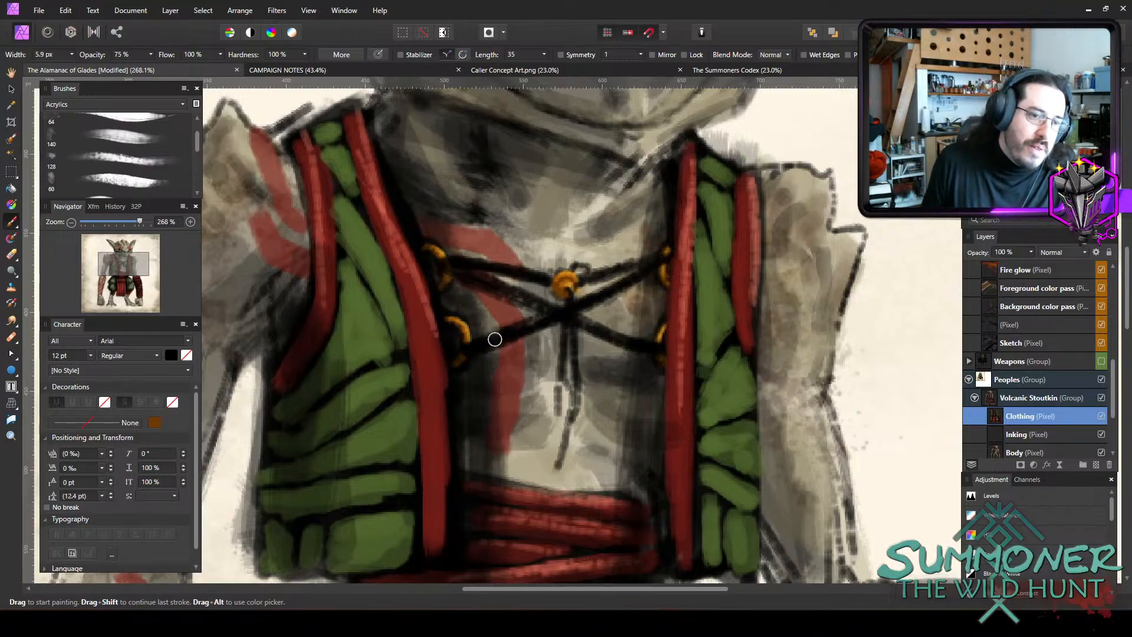
Paint green over the two upper-left black laces between the vest ring and the bead with a 2.9 px brush.
scroll(540, 274, "down", 2)
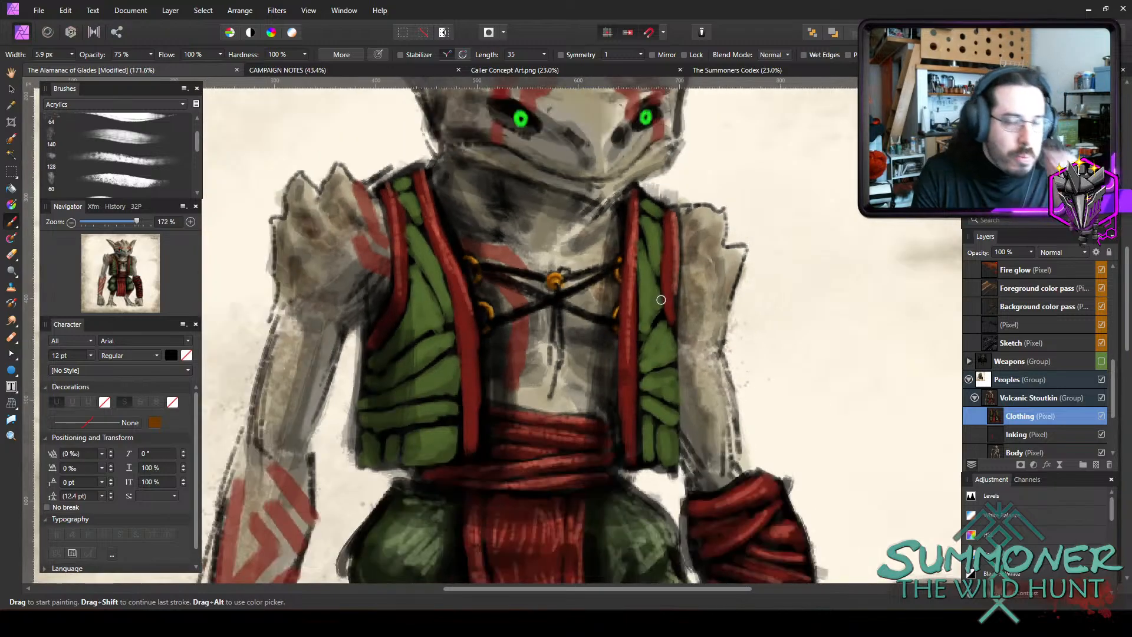
scroll(666, 303, "up", 1)
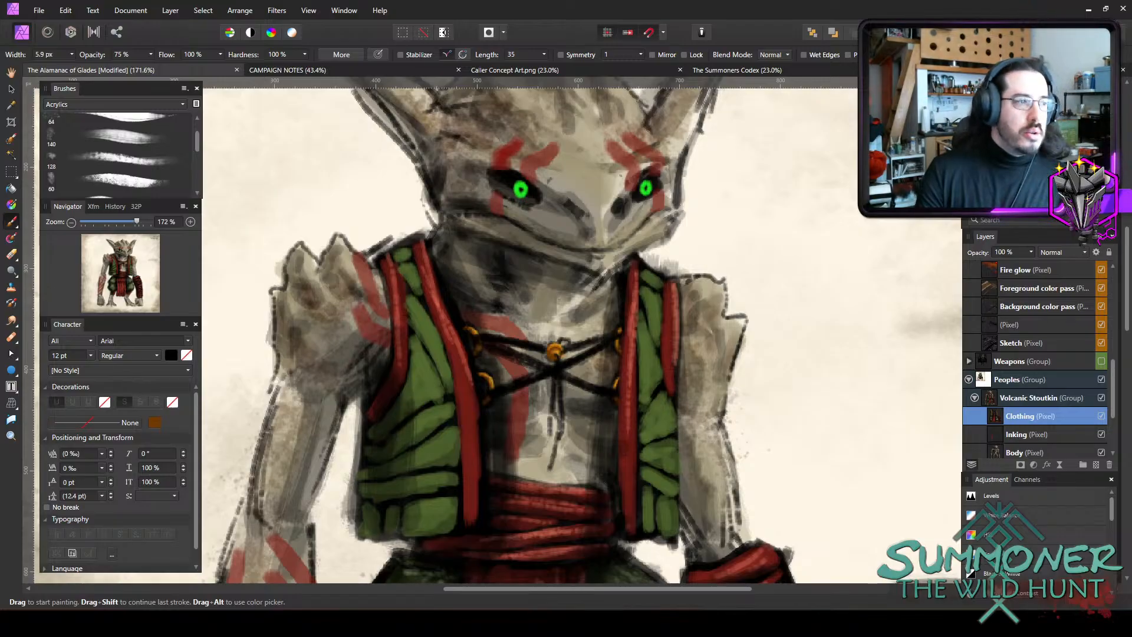
scroll(594, 366, "up", 5)
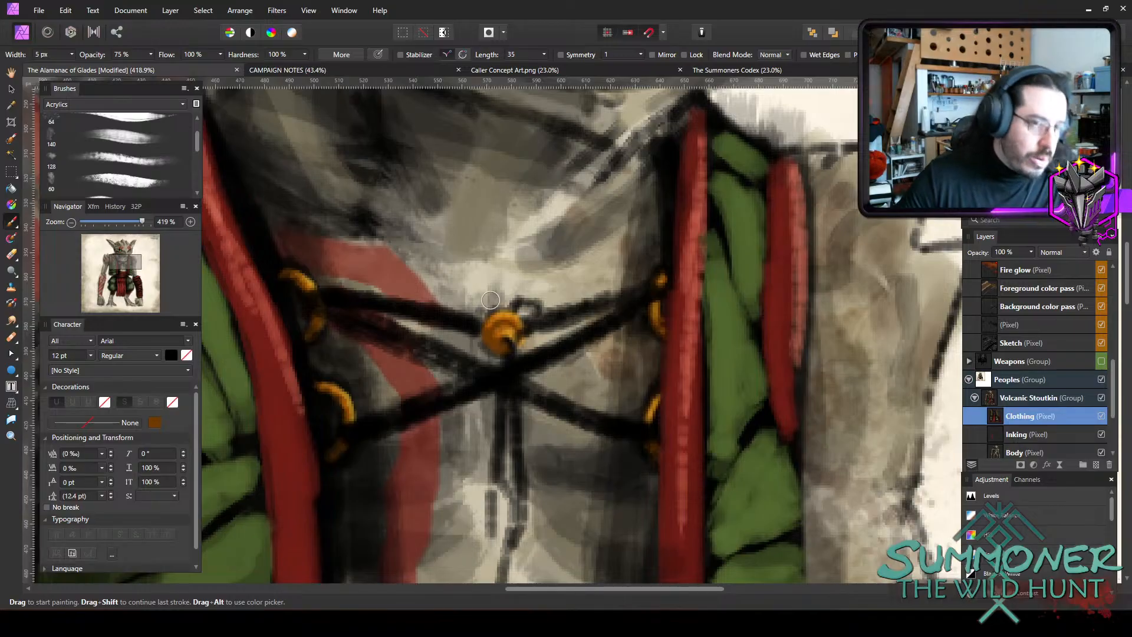
key("bracketleft")
key("bracketleft")
key("bracketleft")
key("bracketright")
key("bracketright")
left_click_drag(314, 295, 446, 316)
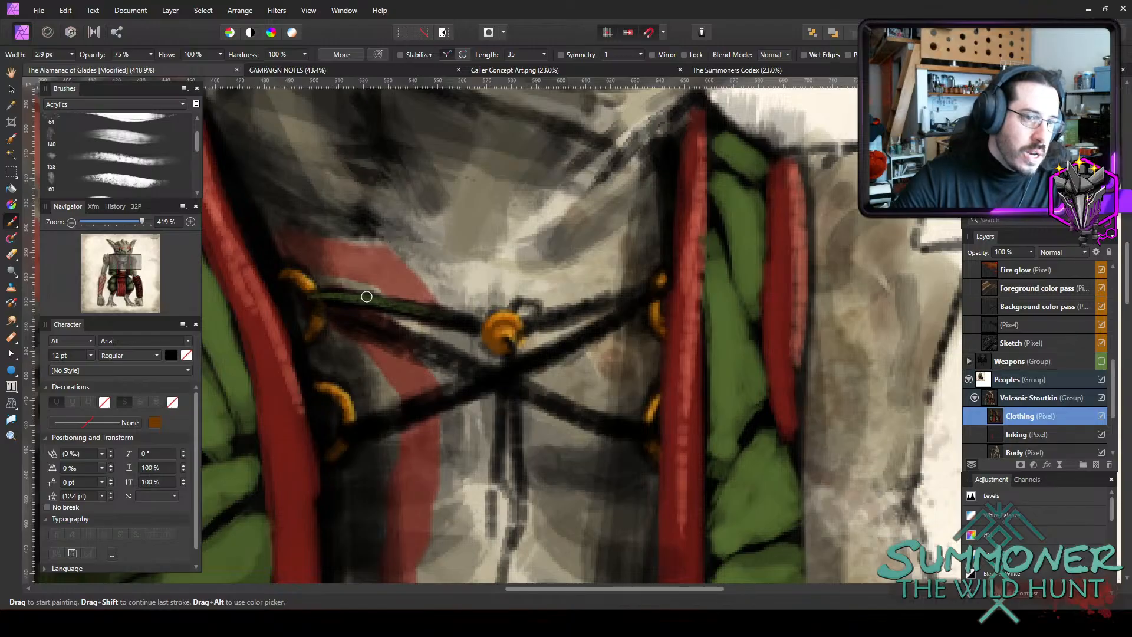
mouse_move(366, 296)
left_mouse_down()
mouse_move(479, 326)
mouse_move(352, 255)
mouse_move(316, 304)
mouse_move(336, 305)
mouse_move(308, 308)
mouse_move(472, 364)
left_mouse_up()
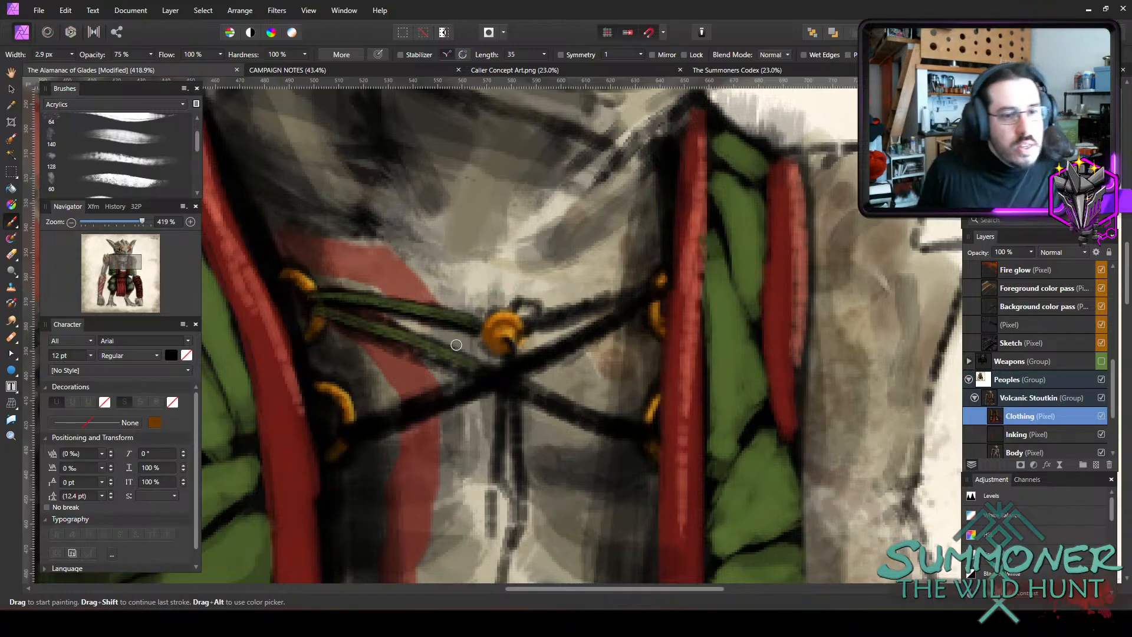
Paint green along the two upper-right laces and the hanging cords below the knot with a brush about 2.1 to 2.8 px wide.
key("bracketleft")
mouse_move(659, 297)
left_mouse_down()
mouse_move(519, 376)
mouse_move(580, 338)
mouse_move(510, 369)
mouse_move(517, 401)
mouse_move(512, 352)
mouse_move(518, 449)
left_mouse_up()
key("bracketleft")
left_click_drag(513, 359, 520, 488)
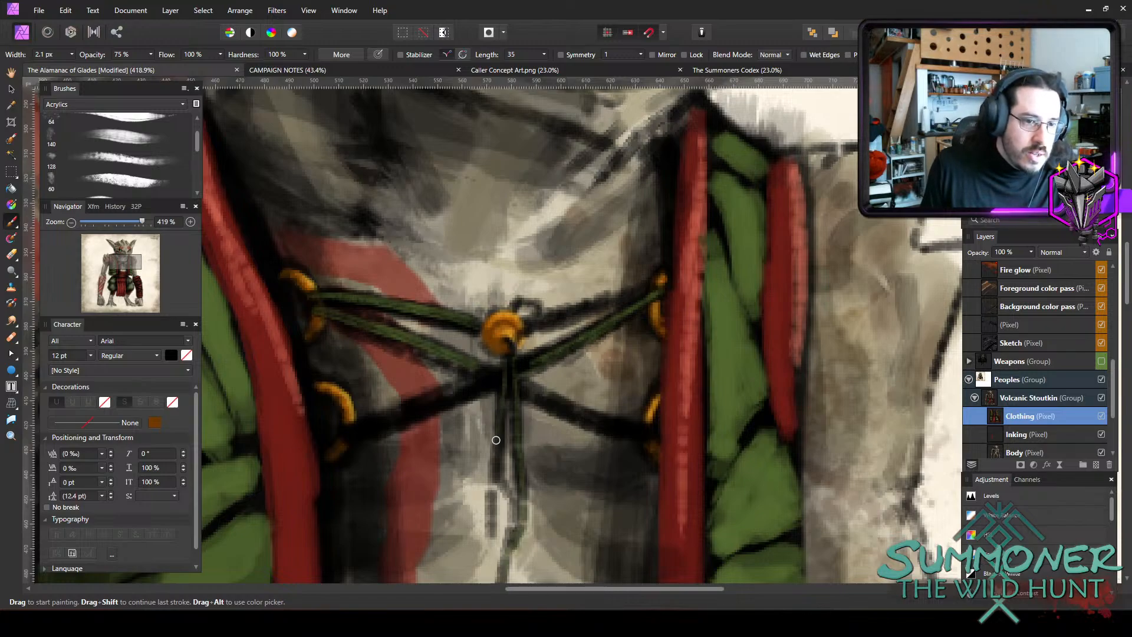
key("bracketright")
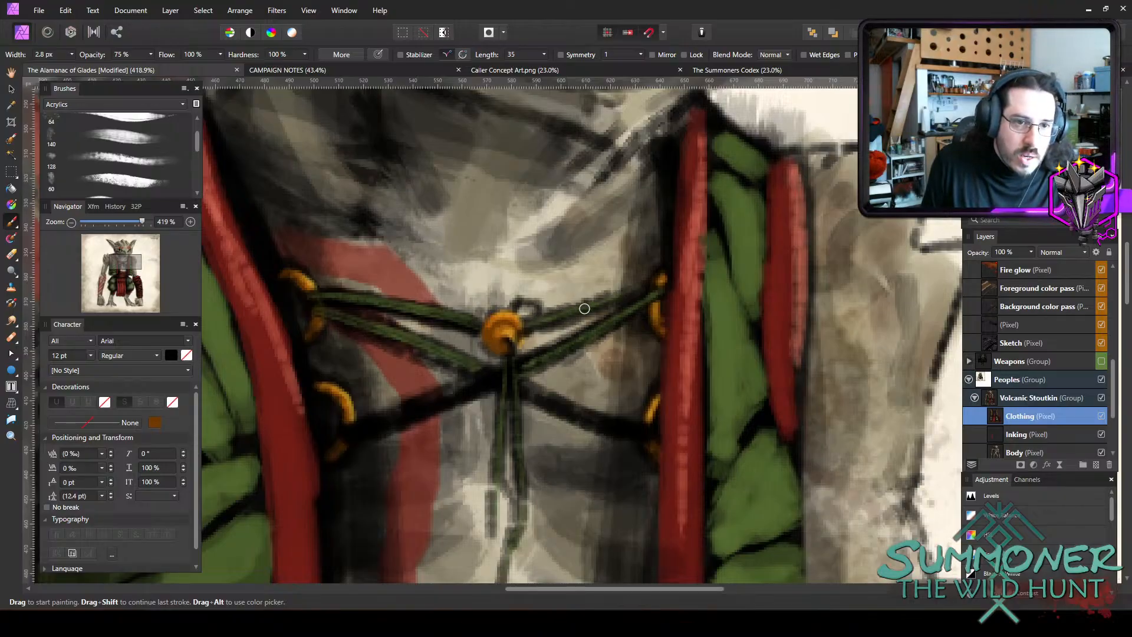
key("bracketleft")
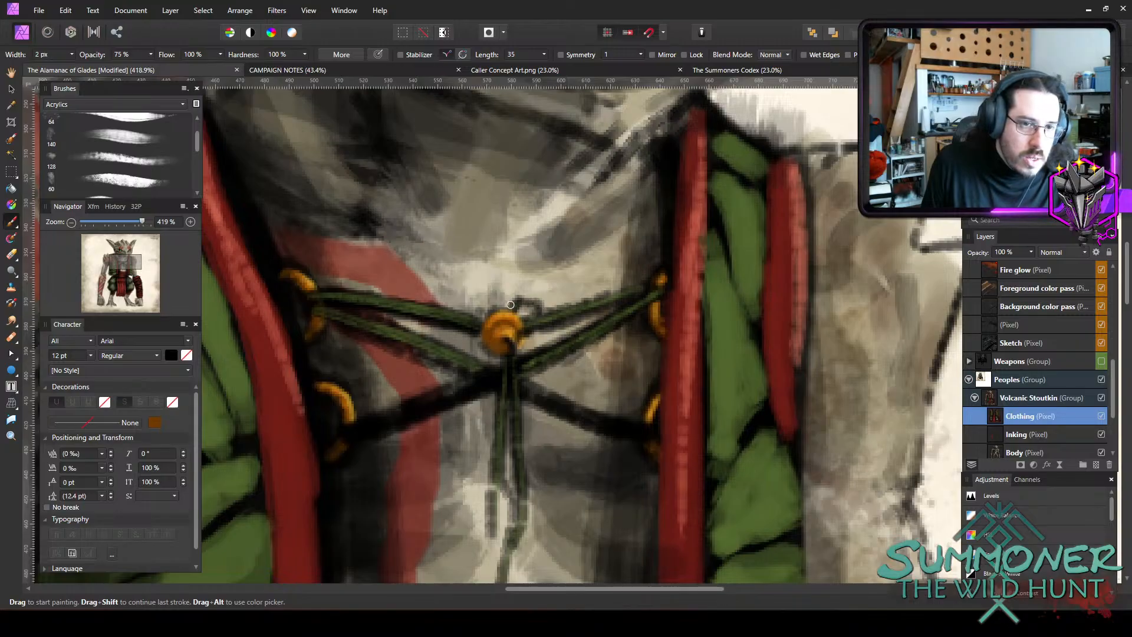
Paint green over the lower-right and lower-left laces from the knot to the rings, using 2.7 and 3.1 px brush widths.
key("bracketright")
mouse_move(524, 388)
left_mouse_down()
mouse_move(646, 429)
mouse_move(589, 422)
left_mouse_up()
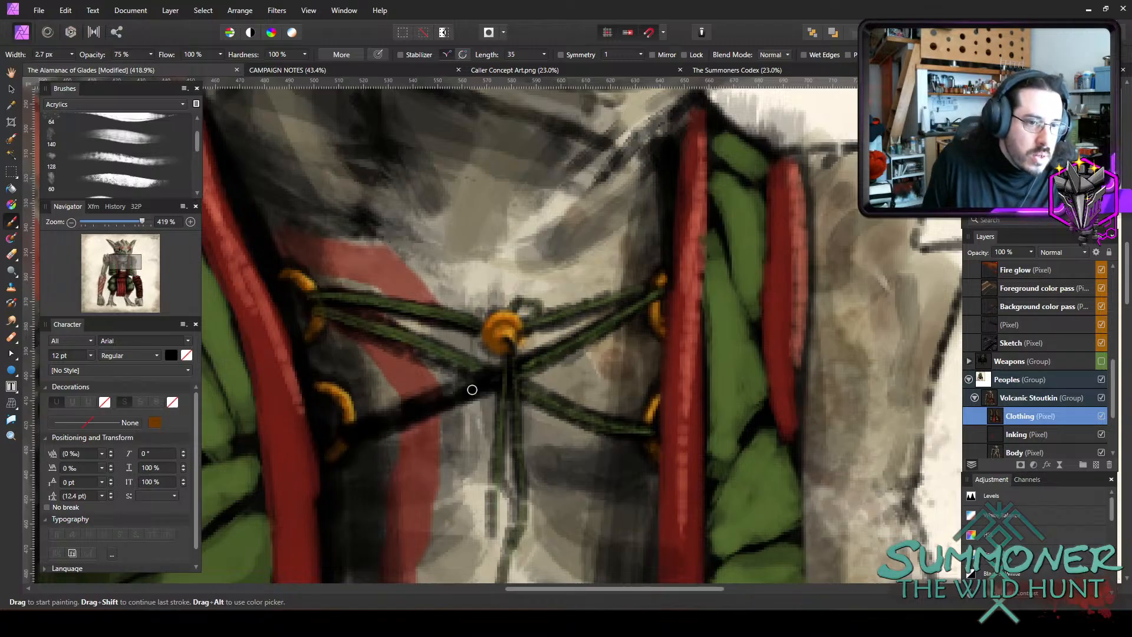
key("bracketright")
mouse_move(472, 390)
left_mouse_down()
mouse_move(462, 391)
mouse_move(495, 372)
mouse_move(391, 422)
mouse_move(407, 409)
mouse_move(340, 431)
left_mouse_up()
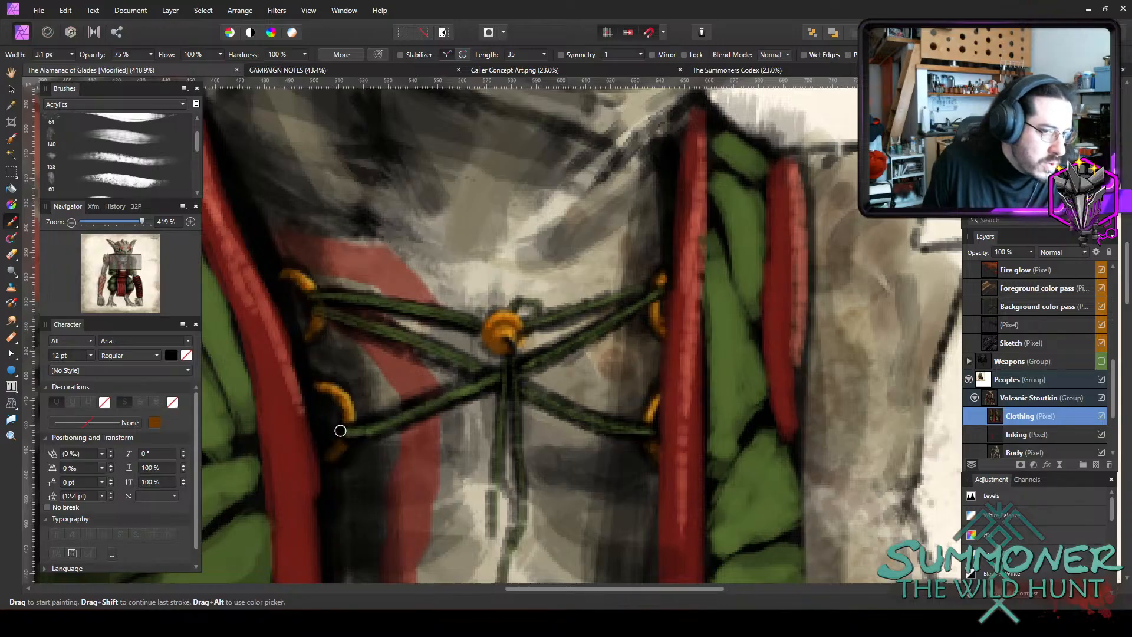
Save The Alamanac of Glades document with the whole Volcanic Stoutkin figure in view.
scroll(623, 434, "down", 7)
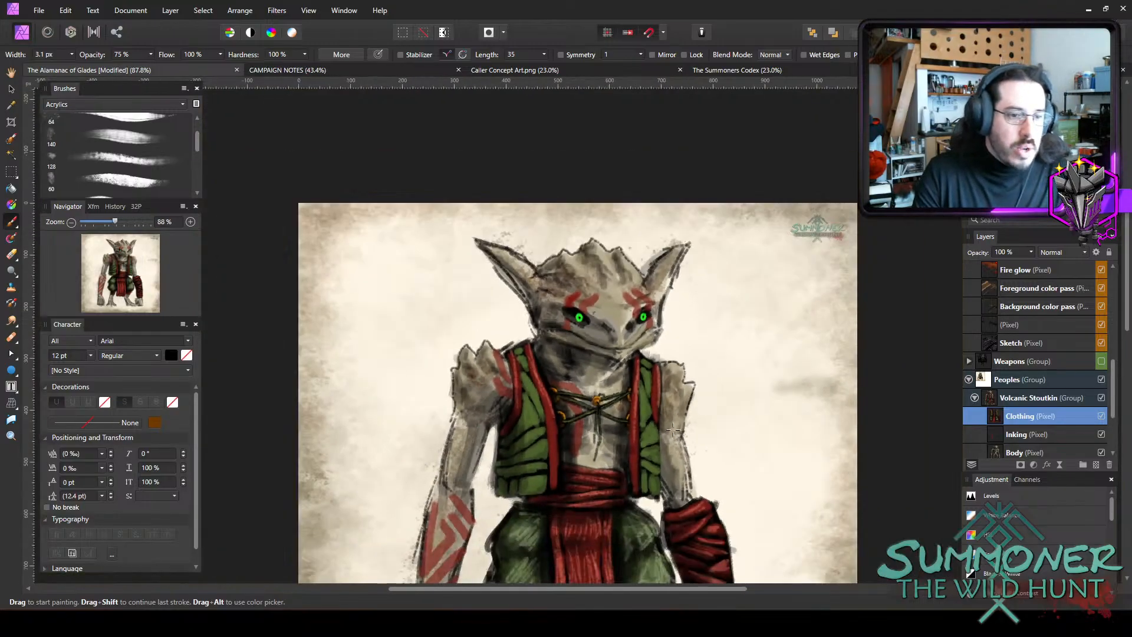
scroll(673, 430, "down", 3)
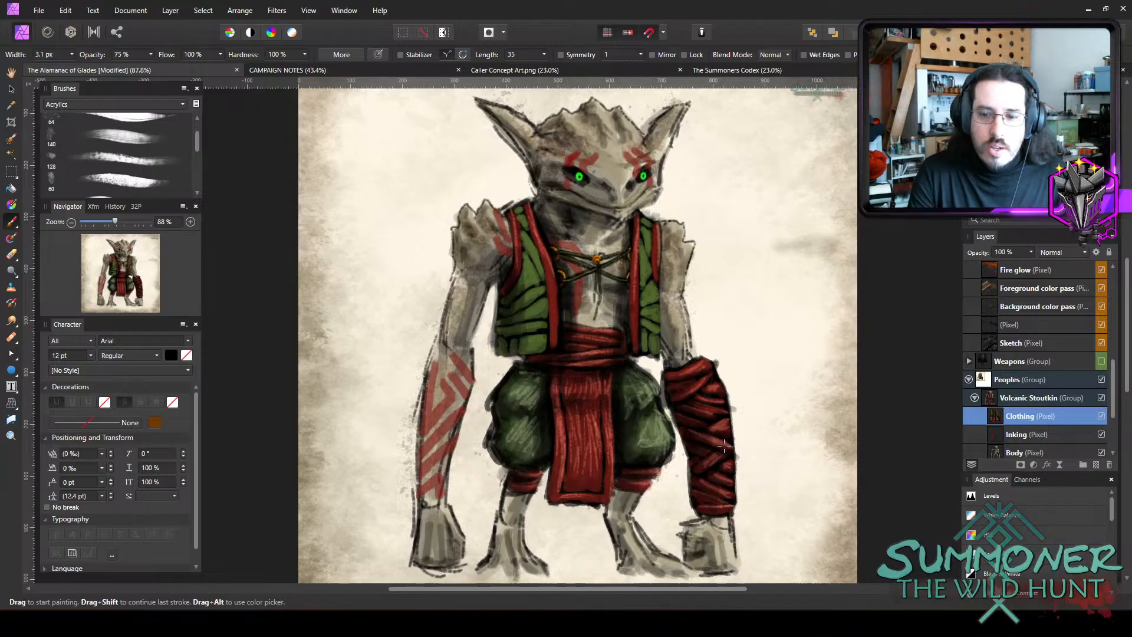
key("ctrl+s")
scroll(676, 460, "up", 2)
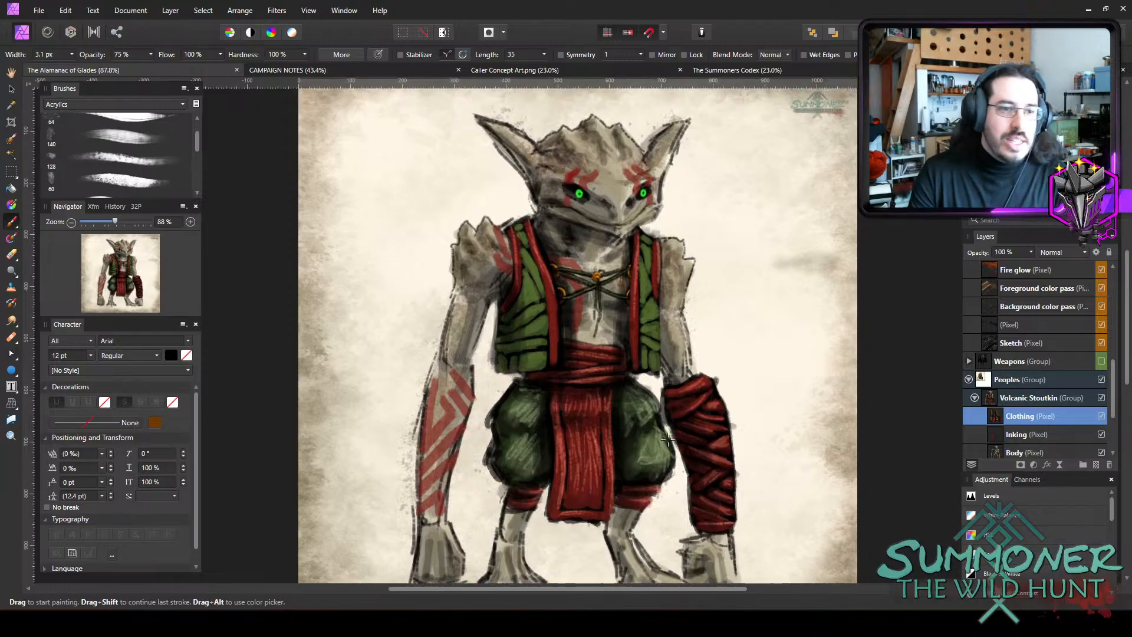
scroll(770, 422, "down", 3)
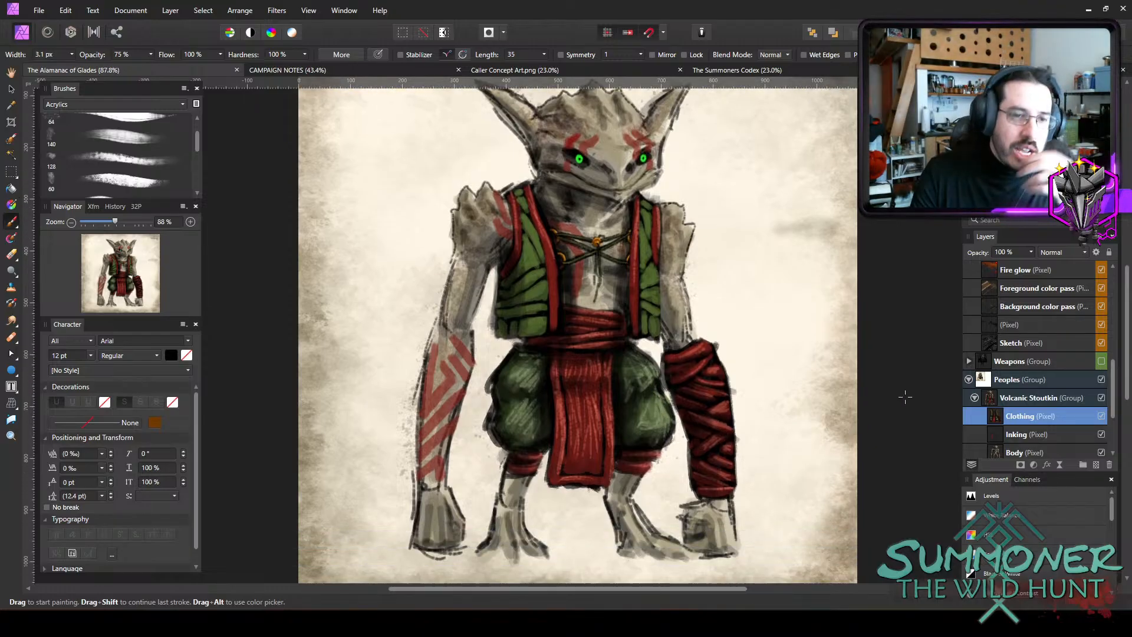
scroll(778, 442, "up", 1)
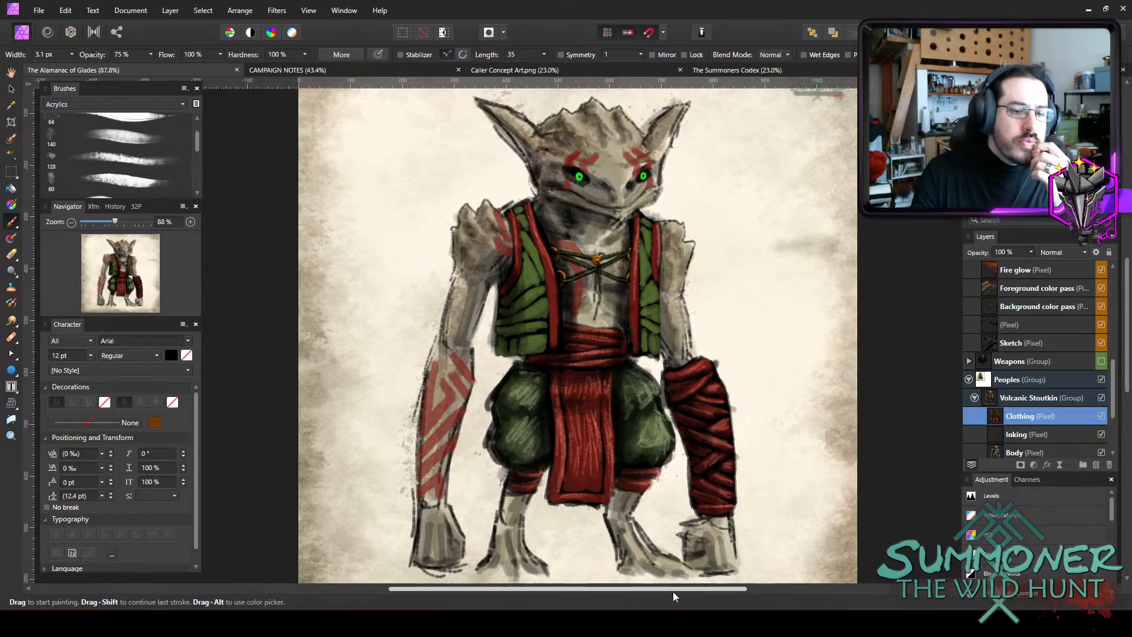
left_click_drag(674, 590, 685, 590)
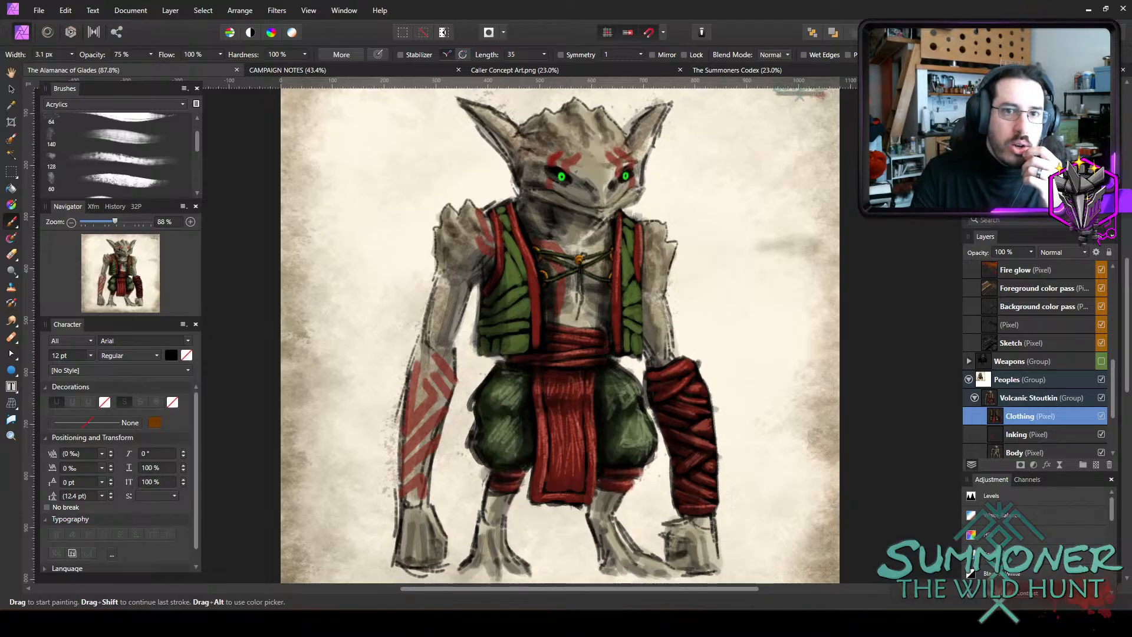
Examine the valley map around Torch and Blackriver, and the elements page of The Summoners Codex.
left_click(979, 70)
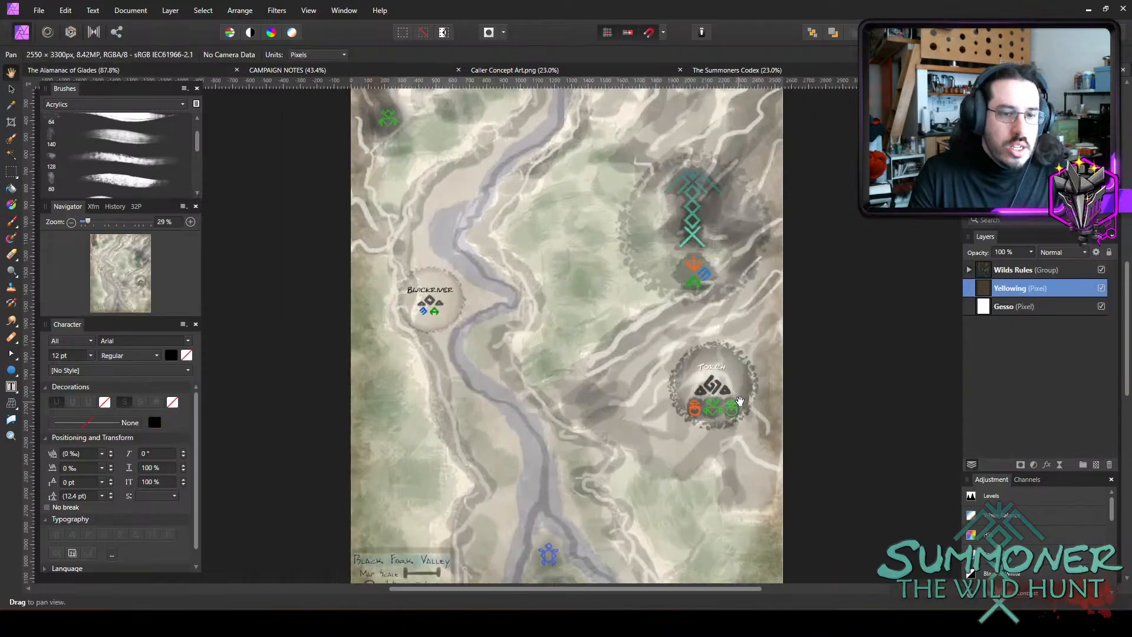
scroll(696, 400, "up", 3)
scroll(702, 405, "down", 3)
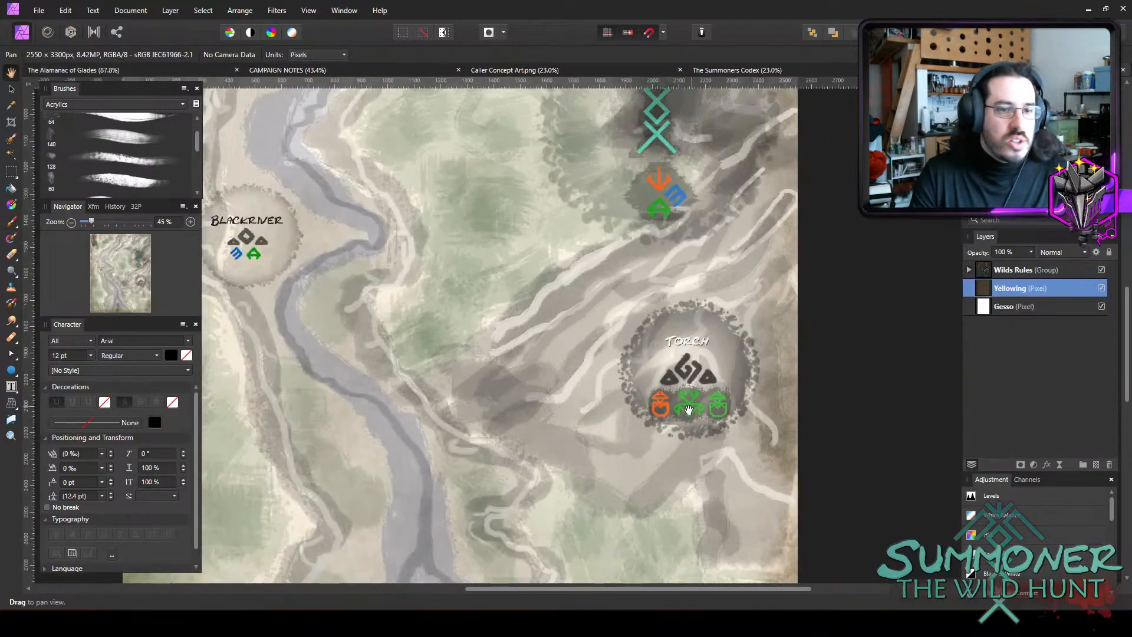
left_click_drag(580, 593, 572, 592)
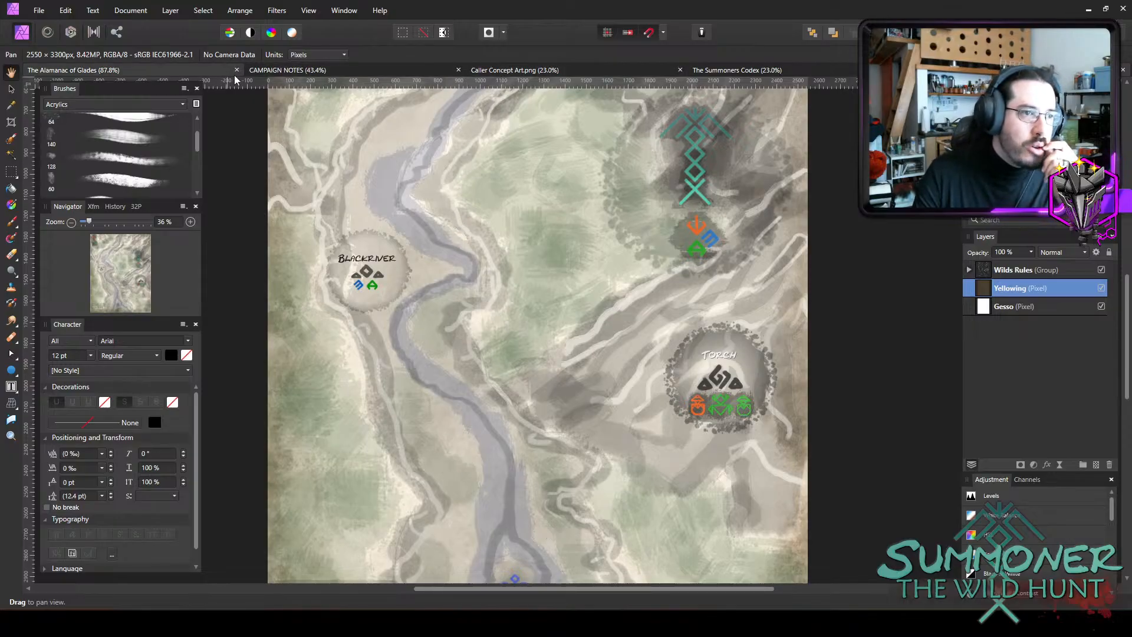
left_click(696, 69)
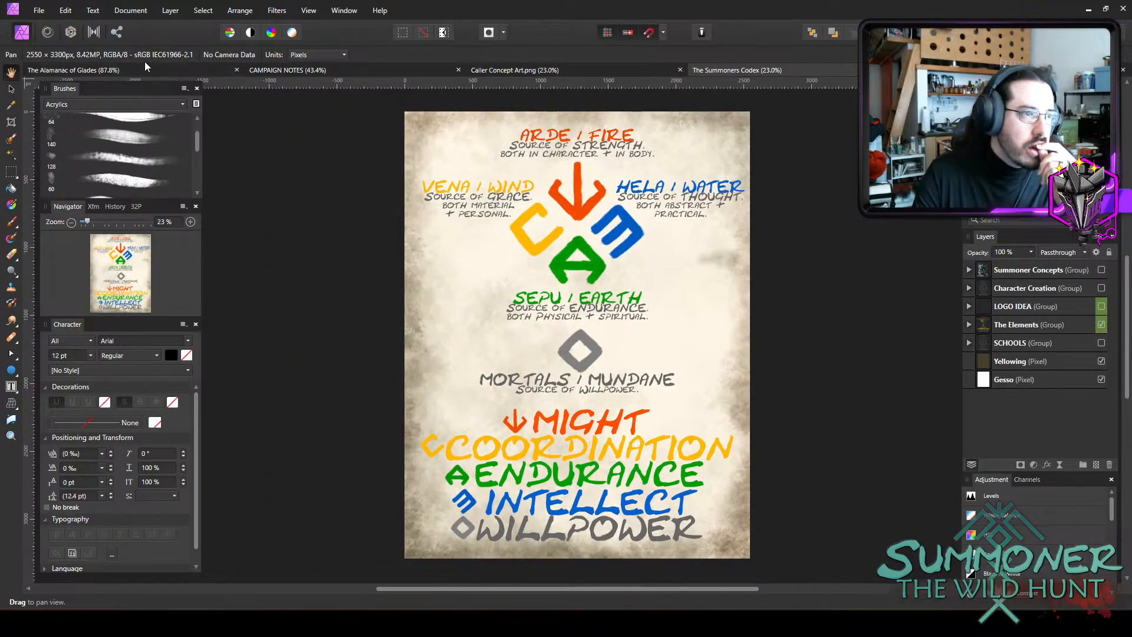
Return to The Alamanac of Glades and close the CAMPAIGN NOTES document.
left_click(142, 66)
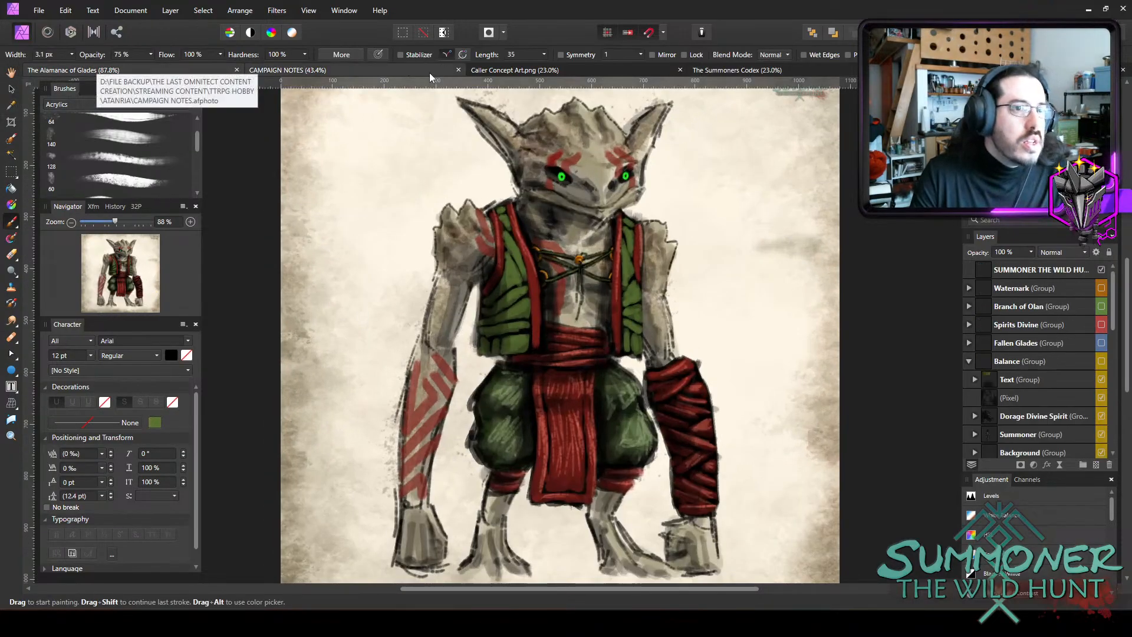
left_click(459, 69)
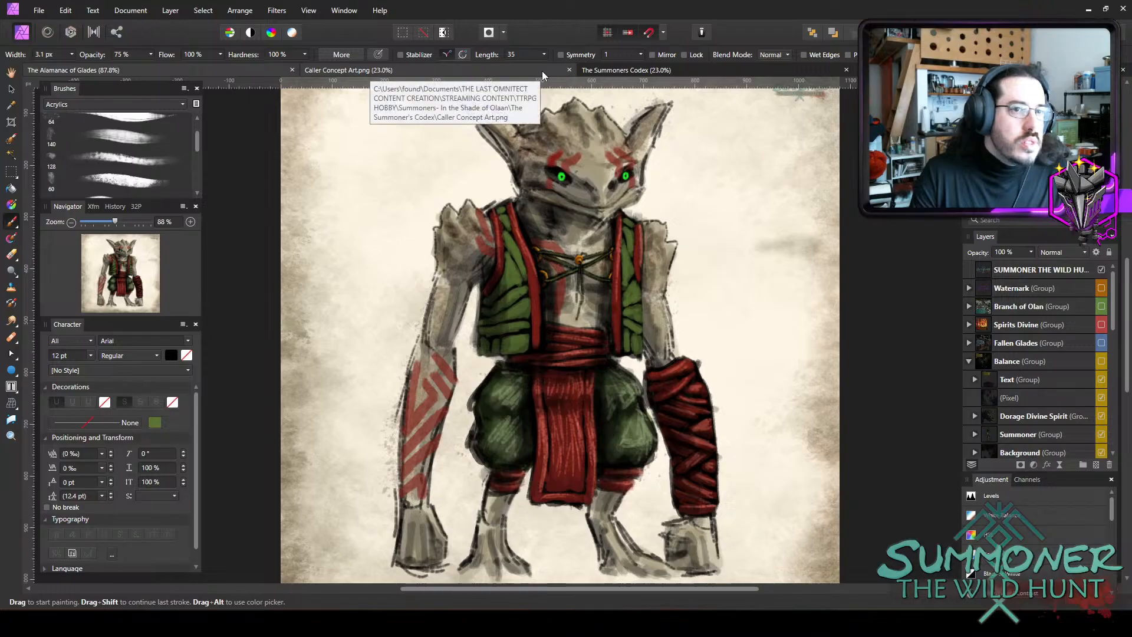
Close the Caller Concept Art.png and The Summoners Codex documents.
left_click(568, 70)
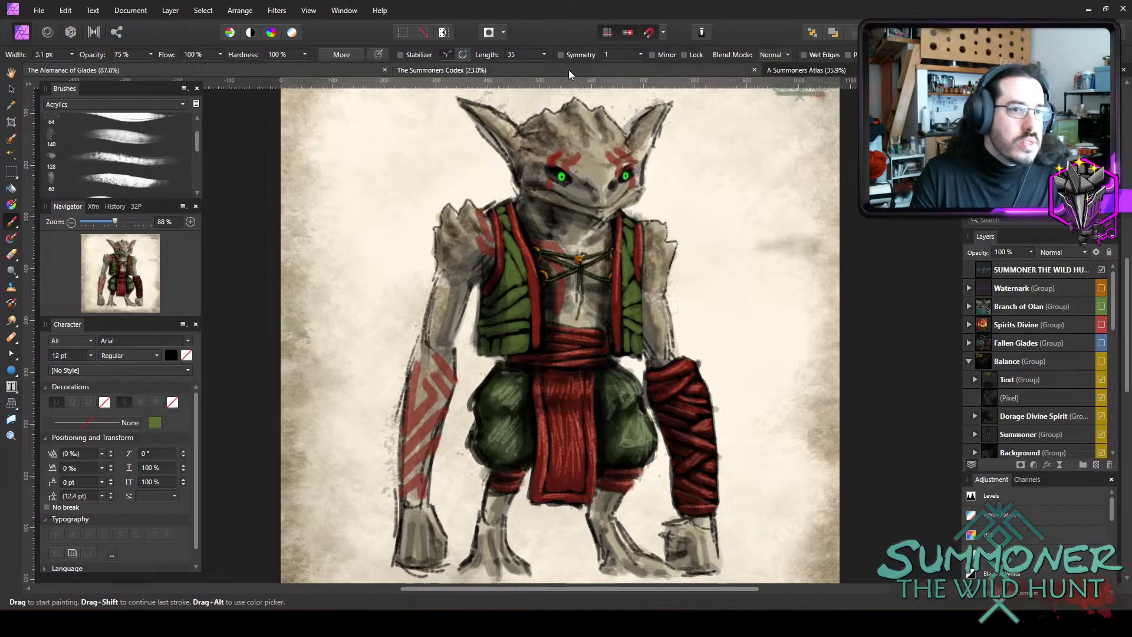
left_click(754, 70)
Add a pixel layer above Clothing in the Volcanic Stoutkin group and set the brush width to 10.8 px.
scroll(512, 192, "up", 2)
scroll(1020, 383, "down", 5)
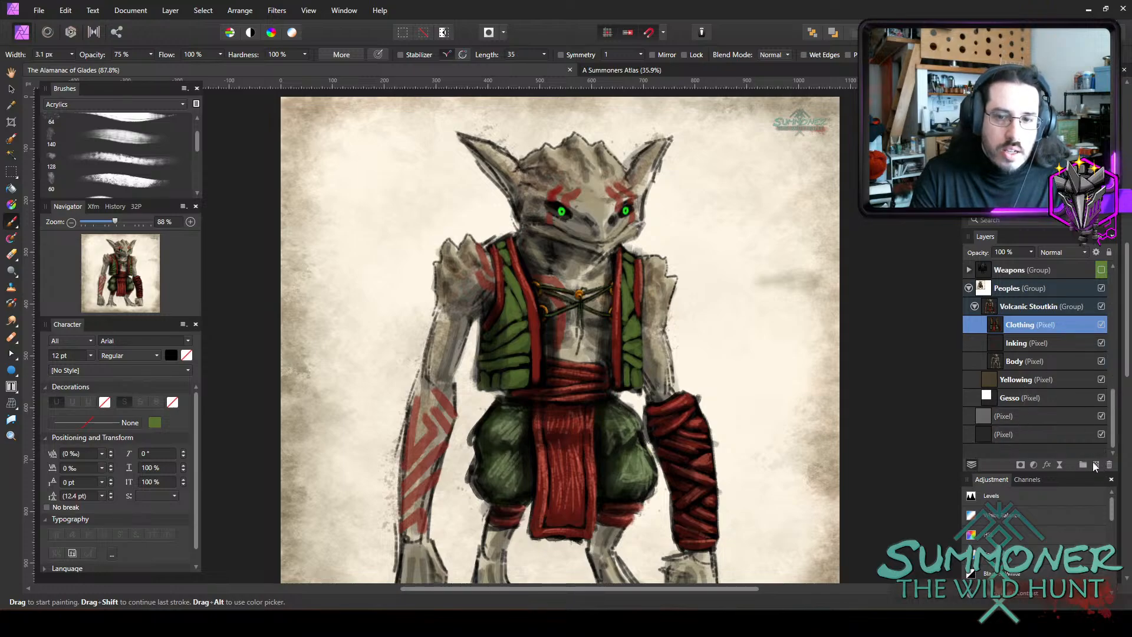
left_click(1094, 465)
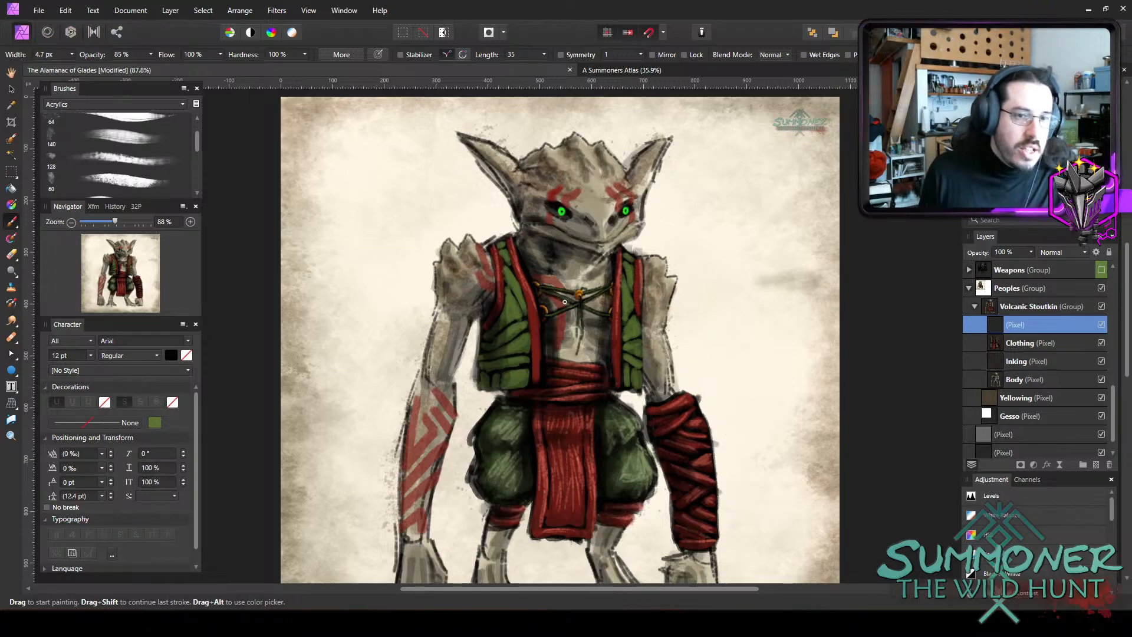
key("bracketright")
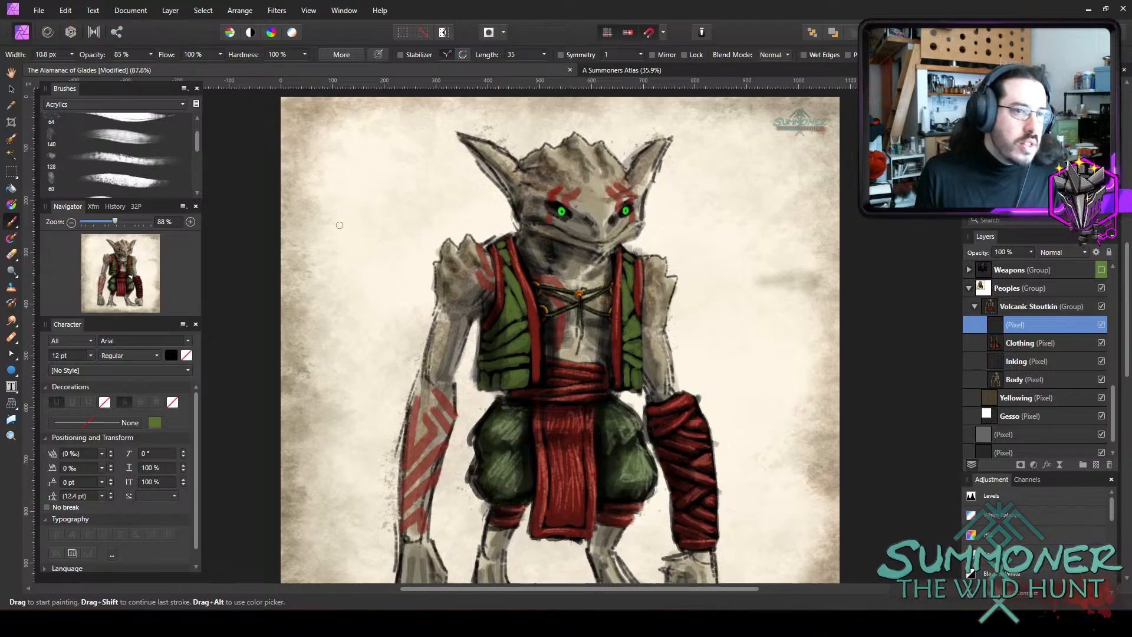
mouse_move(316, 183)
left_mouse_down()
mouse_move(316, 219)
mouse_move(335, 164)
mouse_move(341, 180)
mouse_move(353, 161)
left_mouse_up()
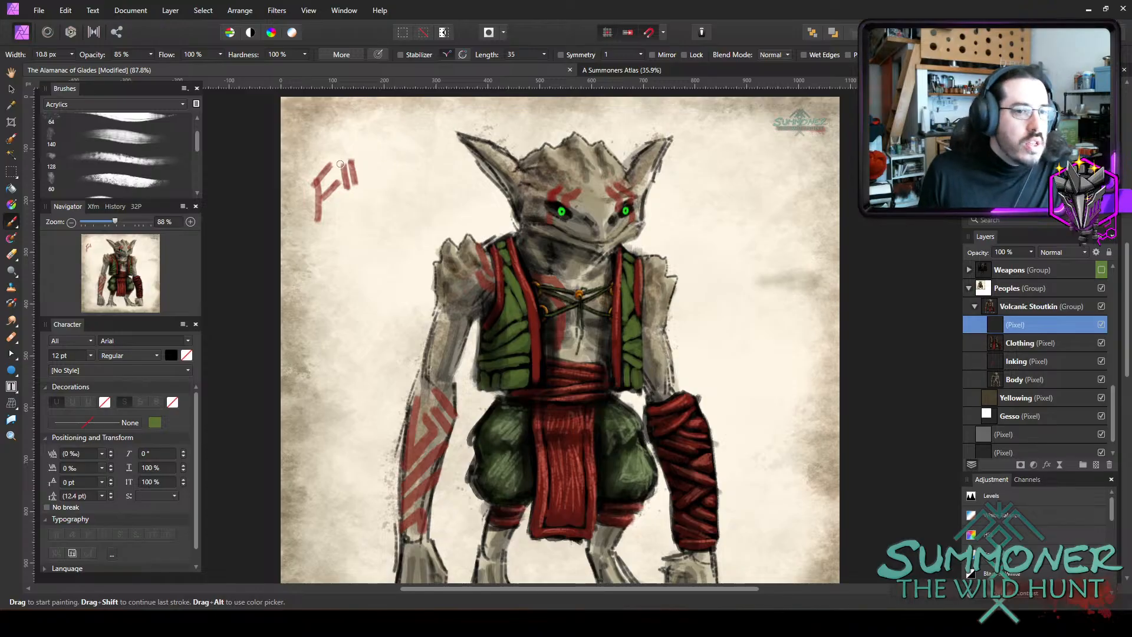
key("ctrl+z")
key("ctrl+z")
key("ctrl+z")
key("ctrl+z")
key("ctrl+z")
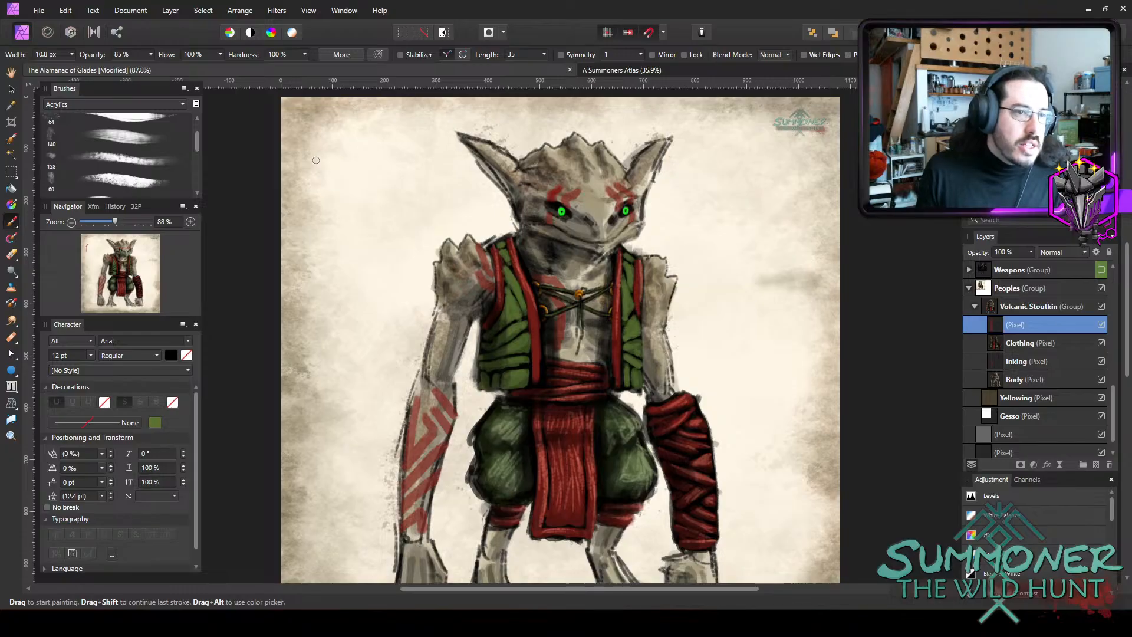
left_click_drag(317, 183, 316, 157)
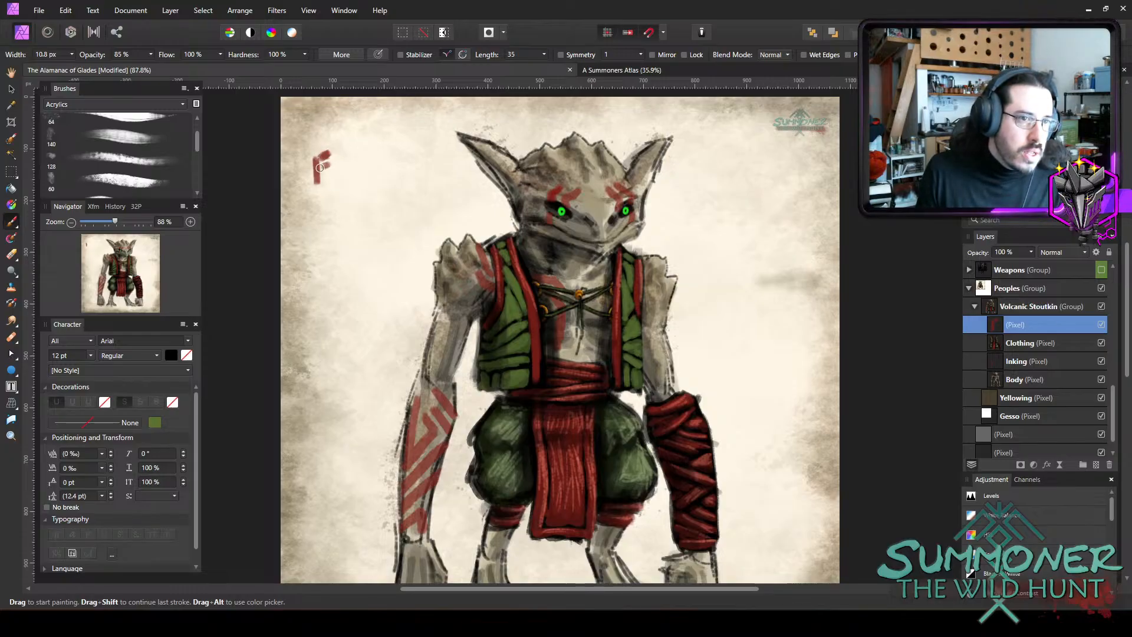
left_click_drag(320, 167, 324, 165)
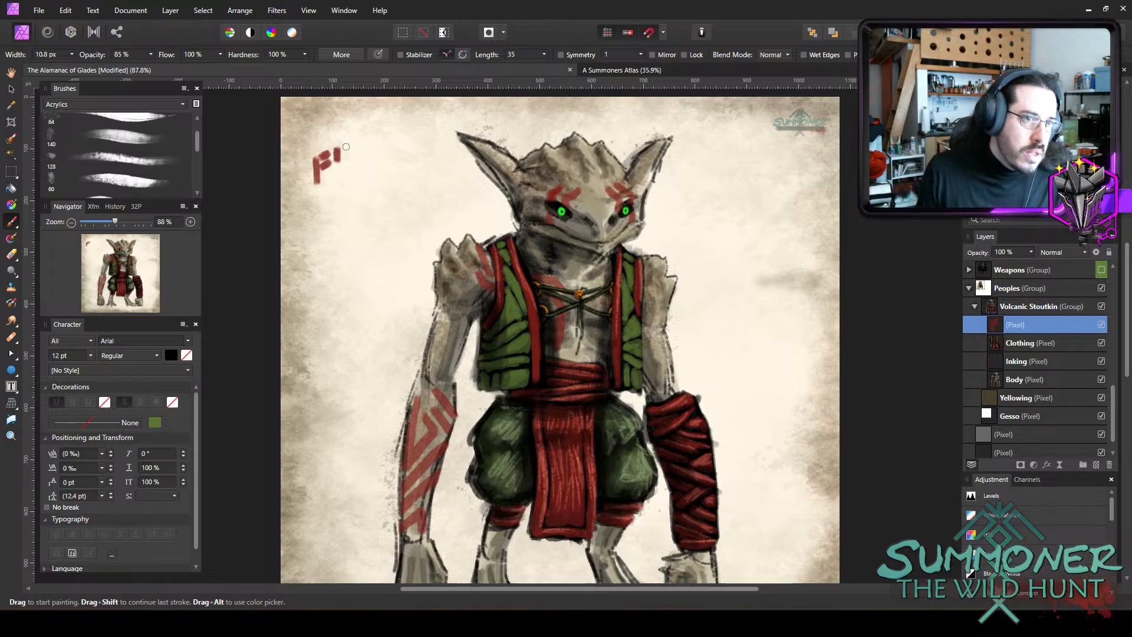
left_click_drag(346, 156, 350, 145)
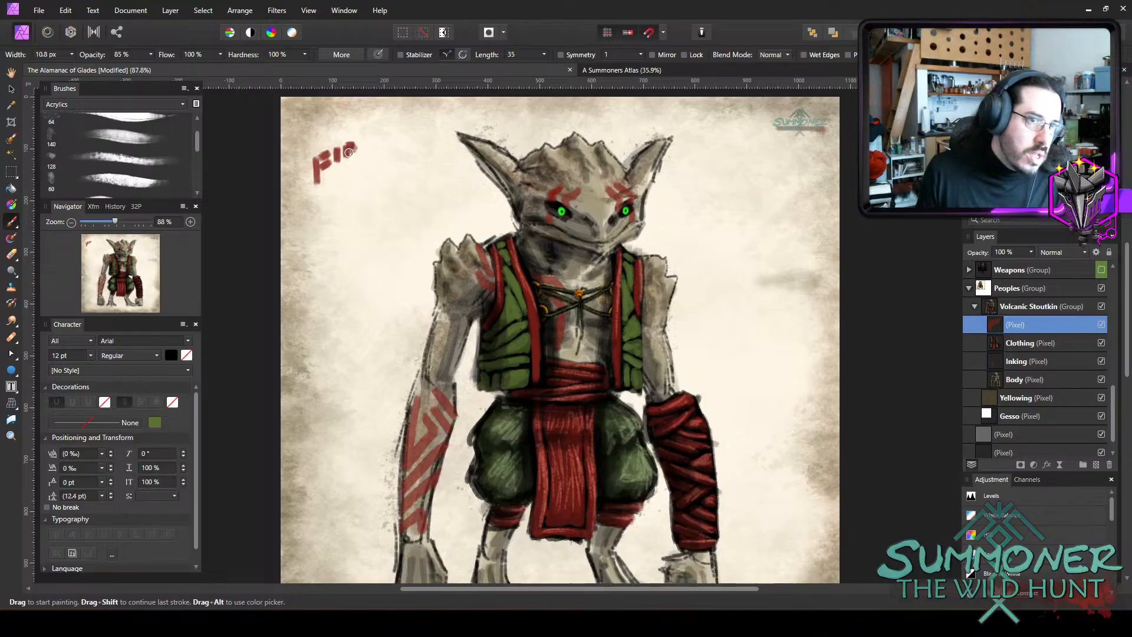
left_click_drag(356, 150, 352, 155)
key("ctrl+z")
key("ctrl+z")
key("ctrl+z")
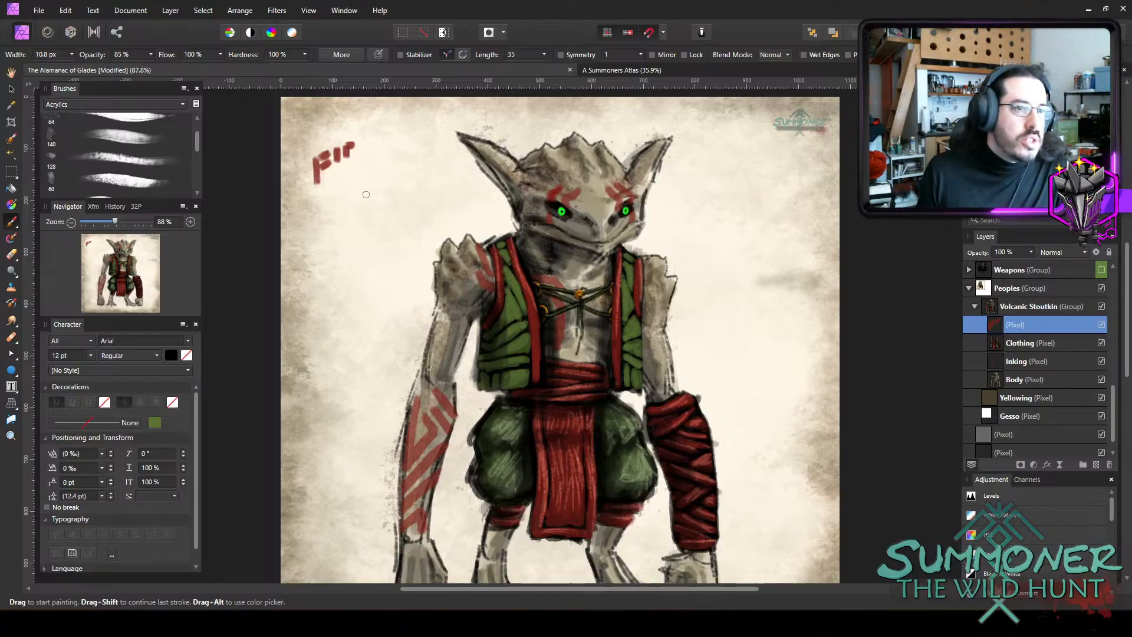
key("ctrl+z")
key("ctrl+z")
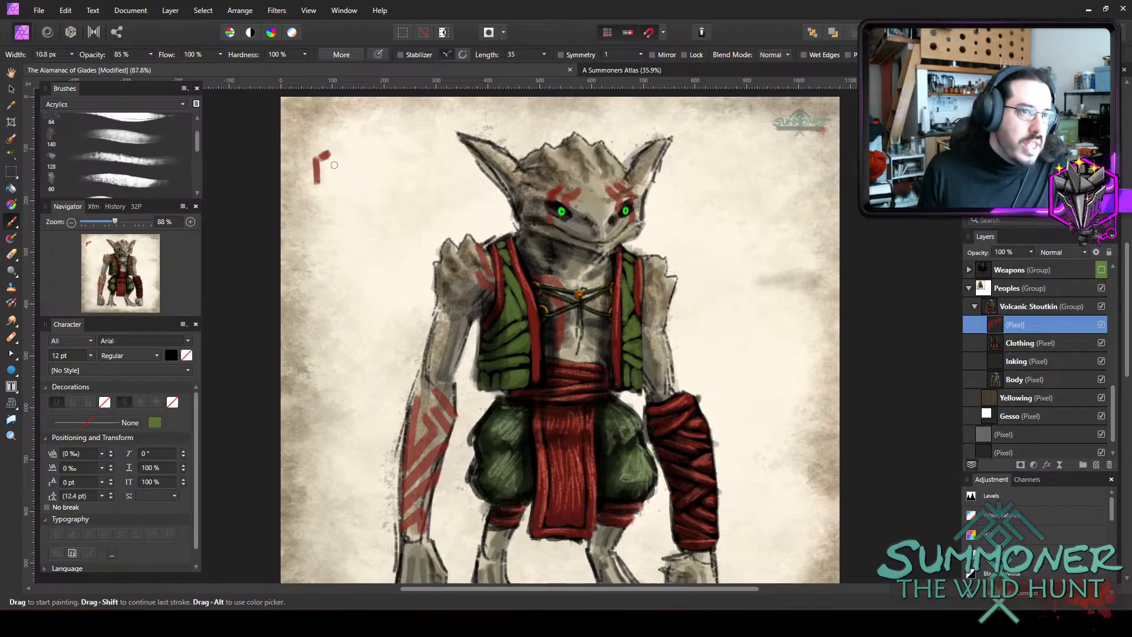
key("ctrl+z")
key("ctrl+z")
Hand-letter the title "FIREPEAK STOUTKIN" in red on two slanted lines in the parchment's upper-left corner, using the 10.8 px brush.
mouse_move(306, 161)
left_mouse_down()
mouse_move(310, 186)
mouse_move(321, 151)
mouse_move(328, 164)
mouse_move(338, 144)
left_mouse_up()
left_click_drag(337, 144, 351, 138)
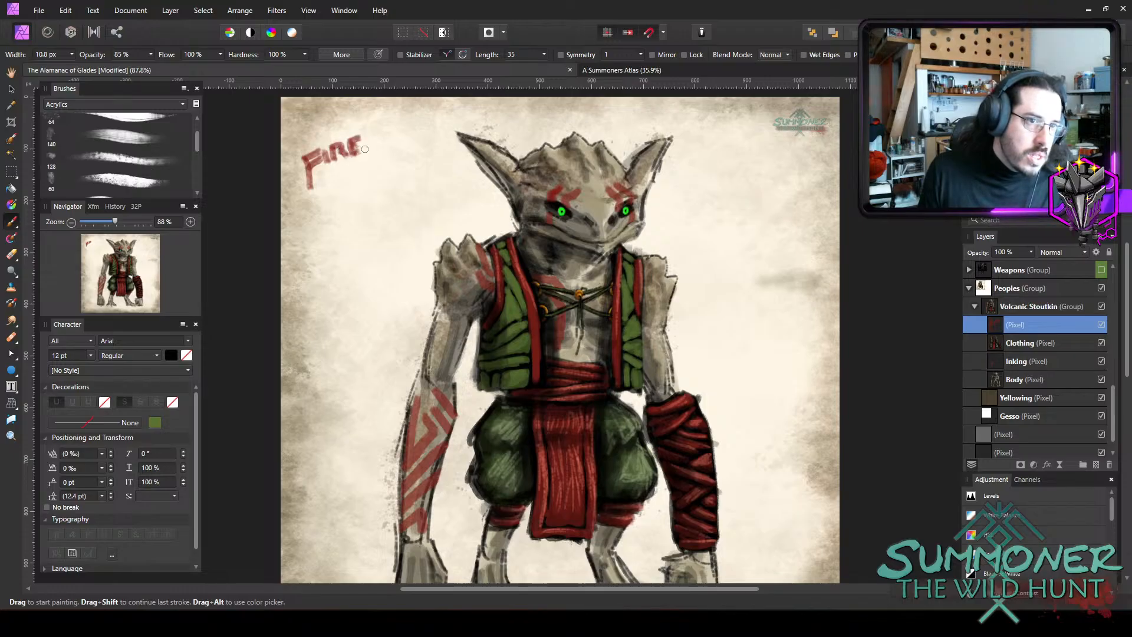
left_click_drag(366, 137, 365, 147)
left_click_drag(367, 144, 380, 147)
left_click_drag(377, 132, 408, 140)
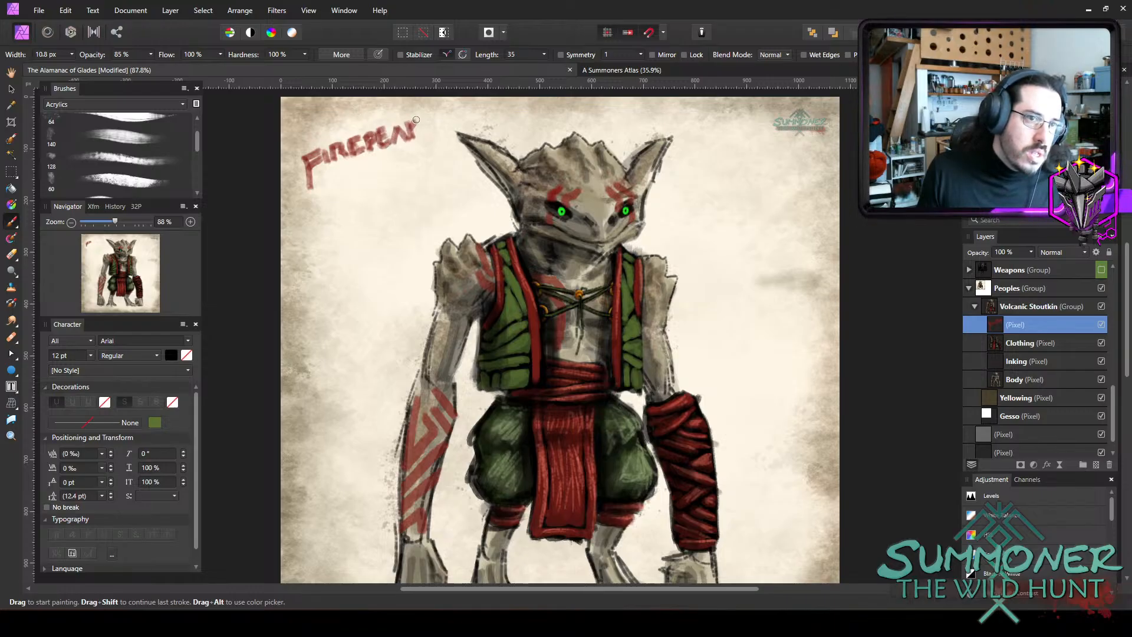
mouse_move(340, 172)
left_mouse_down()
mouse_move(325, 196)
mouse_move(349, 186)
mouse_move(354, 165)
mouse_move(359, 177)
mouse_move(389, 178)
mouse_move(401, 164)
mouse_move(413, 172)
left_mouse_up()
mouse_move(418, 148)
left_mouse_down()
mouse_move(416, 169)
mouse_move(425, 150)
mouse_move(436, 161)
left_mouse_up()
mouse_move(437, 163)
left_mouse_down()
mouse_move(441, 144)
mouse_move(427, 167)
left_mouse_up()
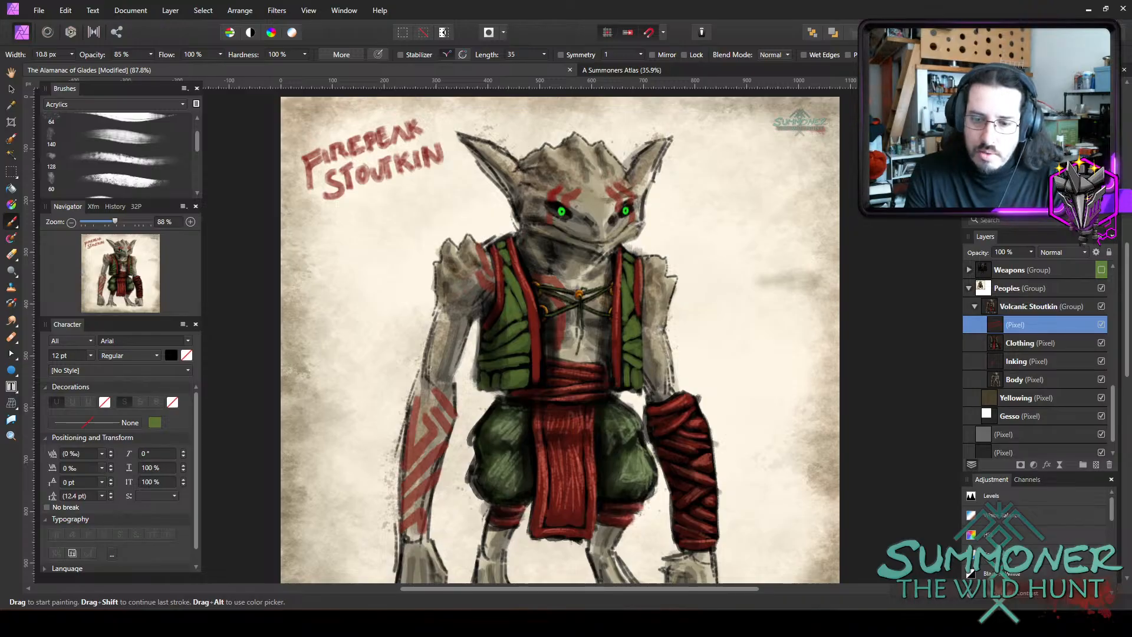
Paint a red downward-arrow emblem and a green A-shaped emblem side by side beneath the FIREPEAK STOUTKIN title.
scroll(717, 312, "up", 1)
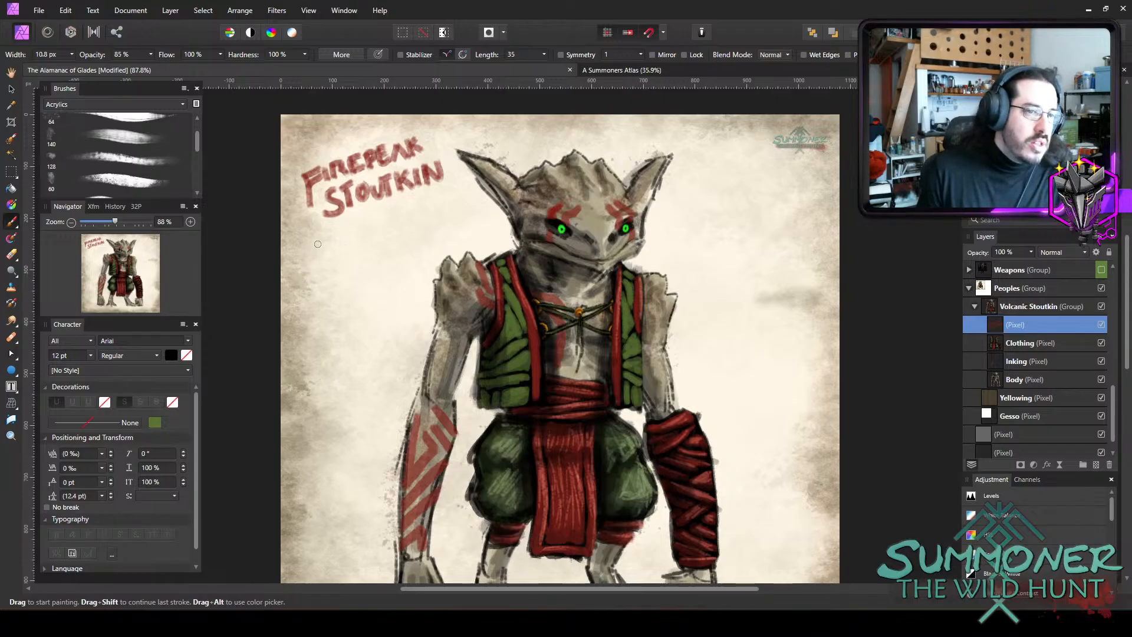
mouse_move(317, 245)
left_mouse_down()
mouse_move(308, 257)
mouse_move(331, 268)
mouse_move(342, 251)
left_mouse_up()
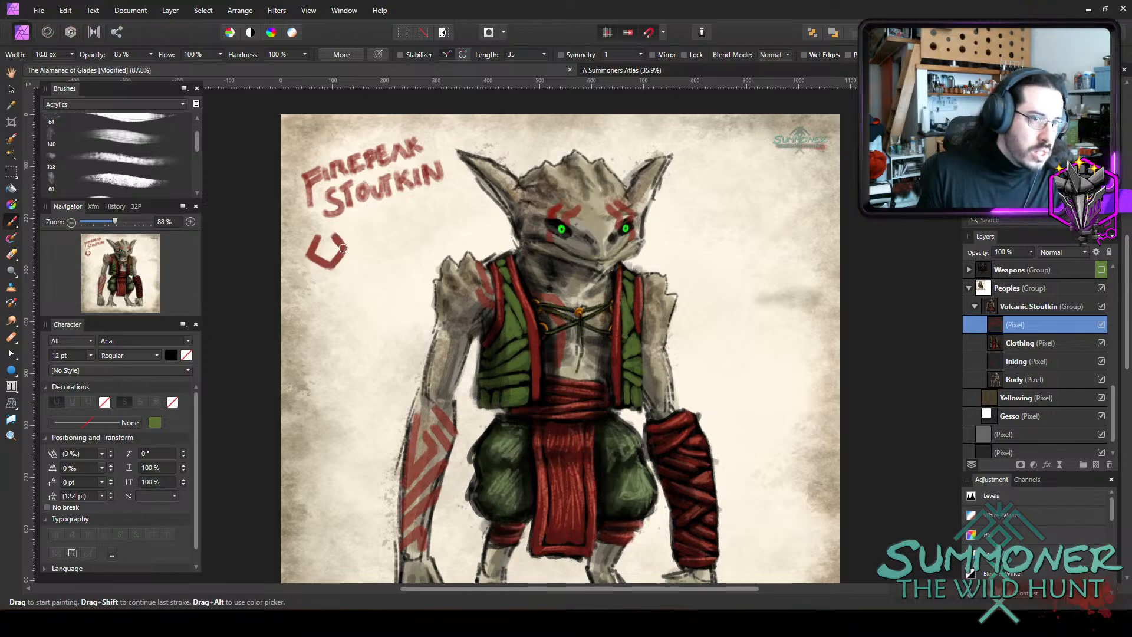
mouse_move(328, 258)
left_mouse_down()
mouse_move(324, 229)
mouse_move(327, 255)
left_mouse_up()
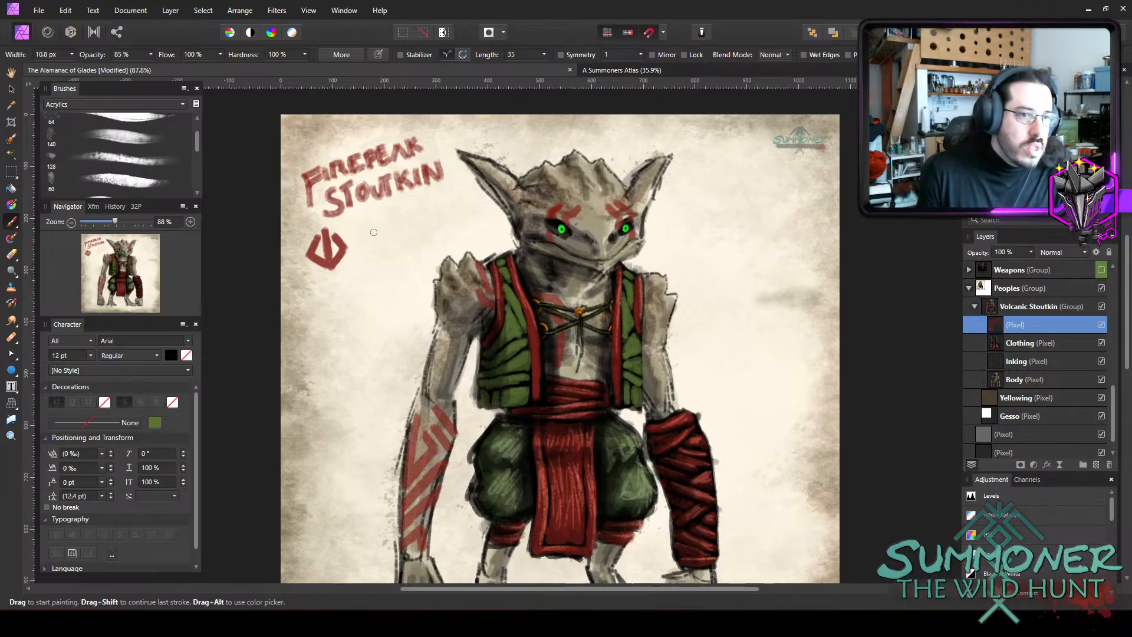
mouse_move(370, 227)
left_mouse_down()
mouse_move(361, 245)
mouse_move(372, 224)
mouse_move(364, 239)
mouse_move(379, 230)
mouse_move(393, 241)
mouse_move(369, 246)
mouse_move(379, 241)
left_mouse_up()
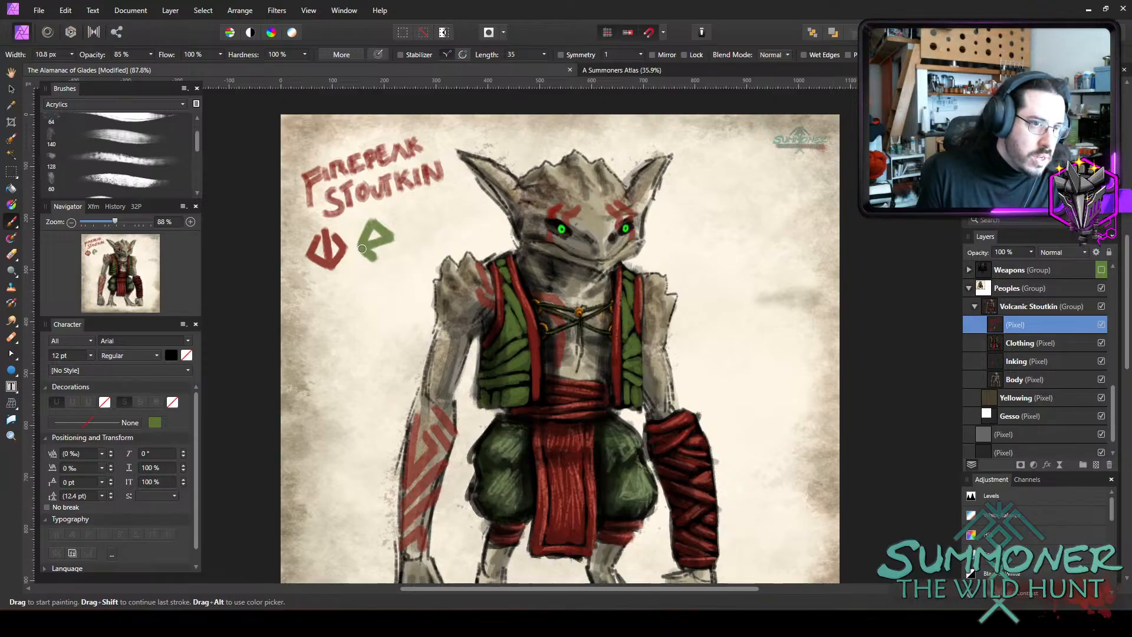
left_click_drag(391, 237, 386, 250)
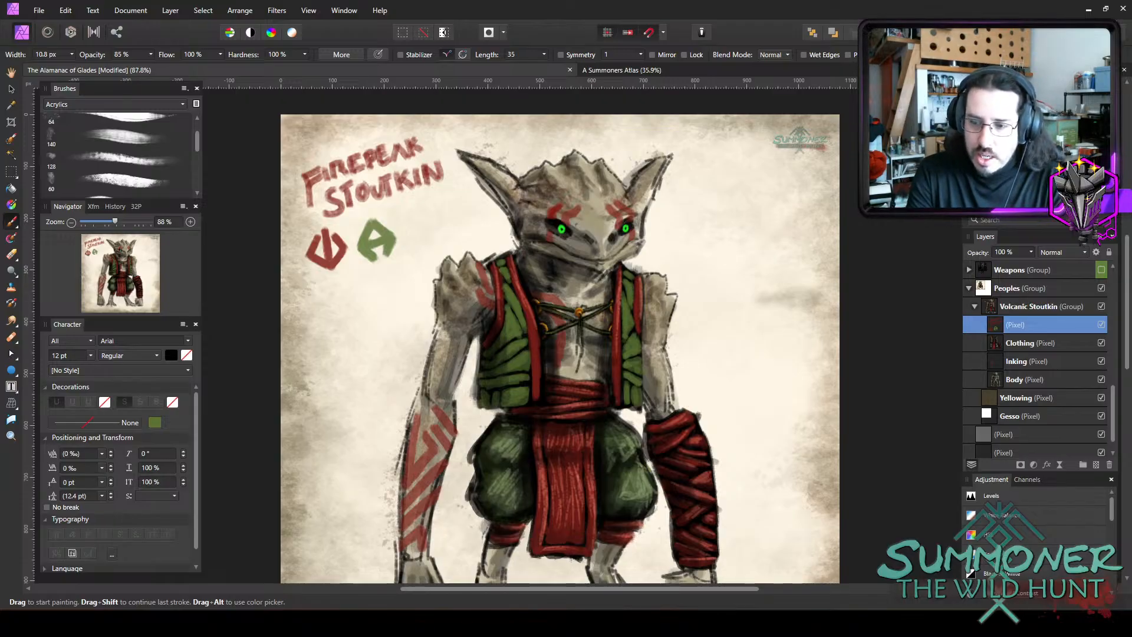
Hand-letter "- FLAME TEMPERED" in red on two lines beside the creature's right-hand ear, using 10.1 and 8.4 px brush widths.
scroll(317, 312, "down", 1)
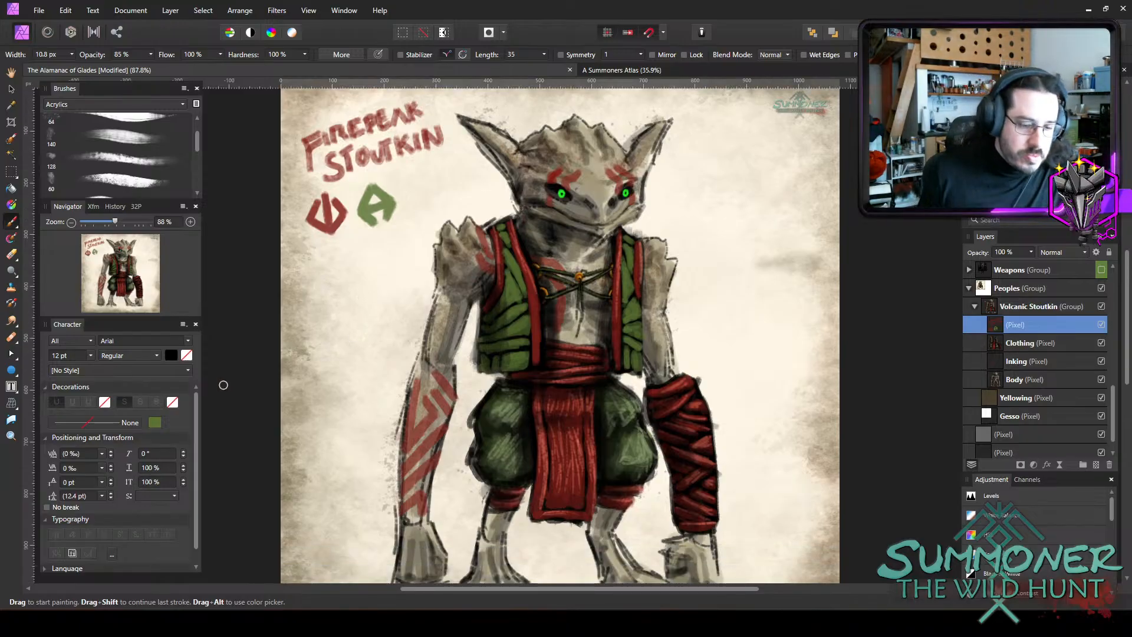
key("bracketleft")
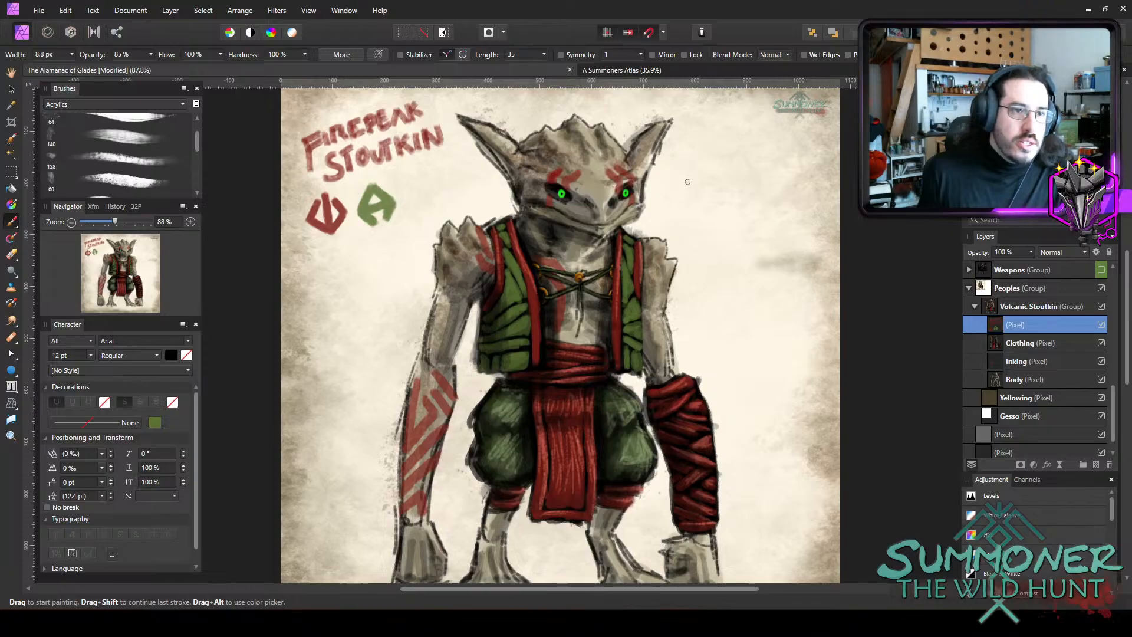
key("bracketright")
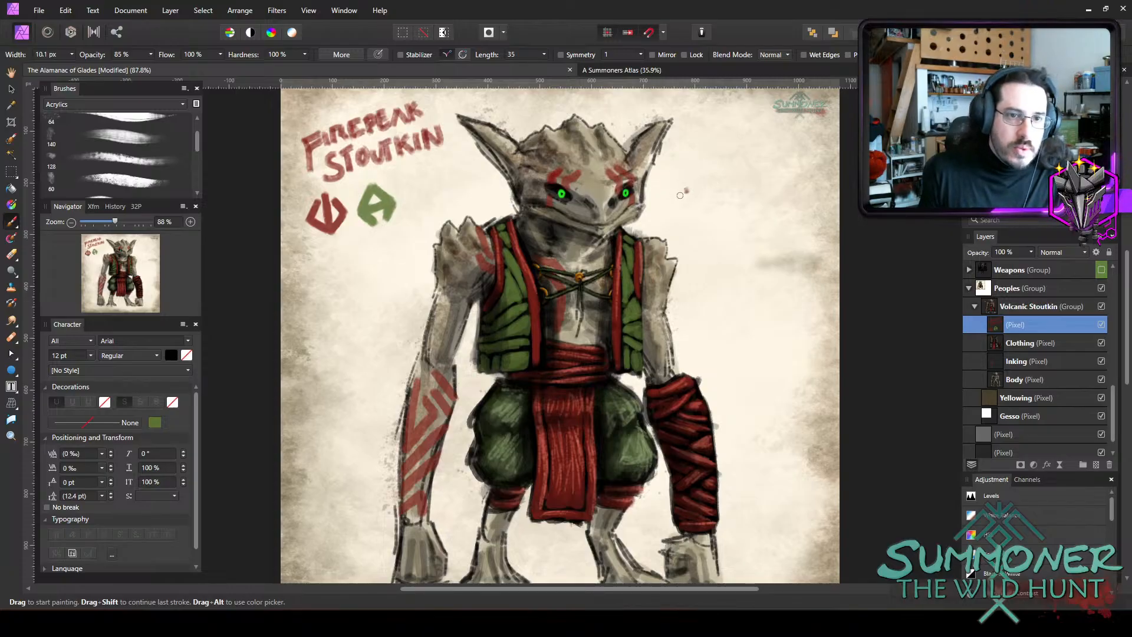
mouse_move(679, 195)
left_mouse_down()
mouse_move(700, 192)
mouse_move(706, 168)
mouse_move(699, 183)
mouse_move(724, 182)
left_mouse_up()
mouse_move(730, 168)
left_mouse_down()
mouse_move(734, 178)
mouse_move(762, 168)
left_mouse_up()
mouse_move(756, 177)
left_mouse_down()
mouse_move(767, 174)
mouse_move(718, 210)
mouse_move(728, 185)
mouse_move(740, 187)
left_mouse_up()
key("bracketleft")
left_click_drag(732, 197, 742, 193)
left_click_drag(732, 207, 757, 184)
mouse_move(757, 184)
left_mouse_down()
mouse_move(760, 198)
mouse_move(785, 195)
mouse_move(804, 177)
left_mouse_up()
left_click_drag(799, 187, 816, 180)
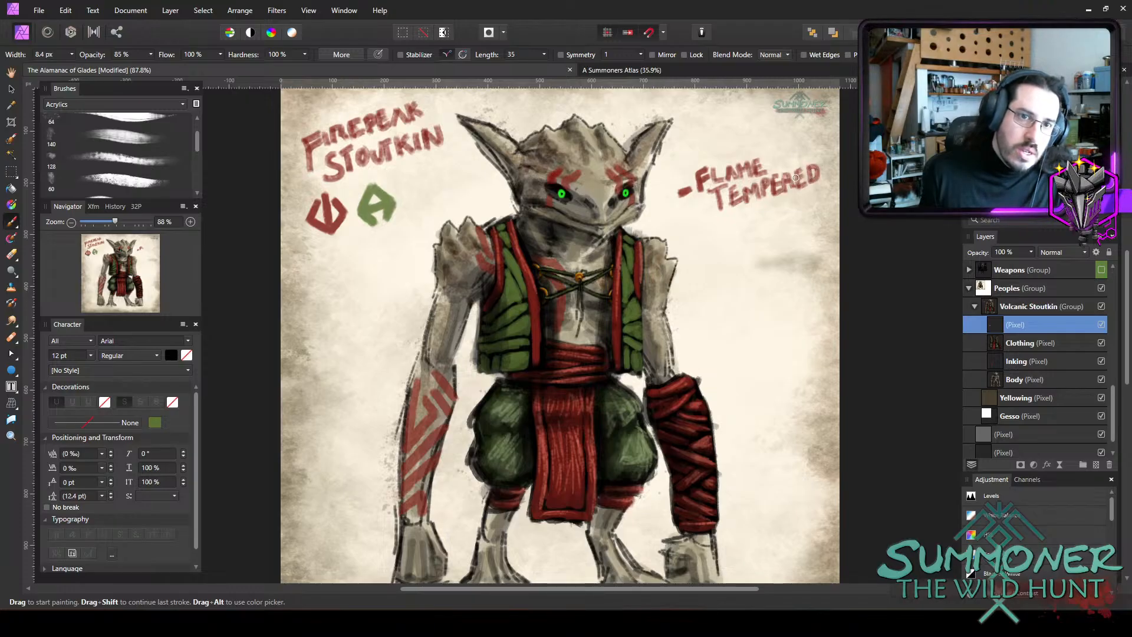
Erase the dash before FLAME TEMPERED and paint a small red downward-arrow emblem in its place with the 8.4 px brush.
key("e")
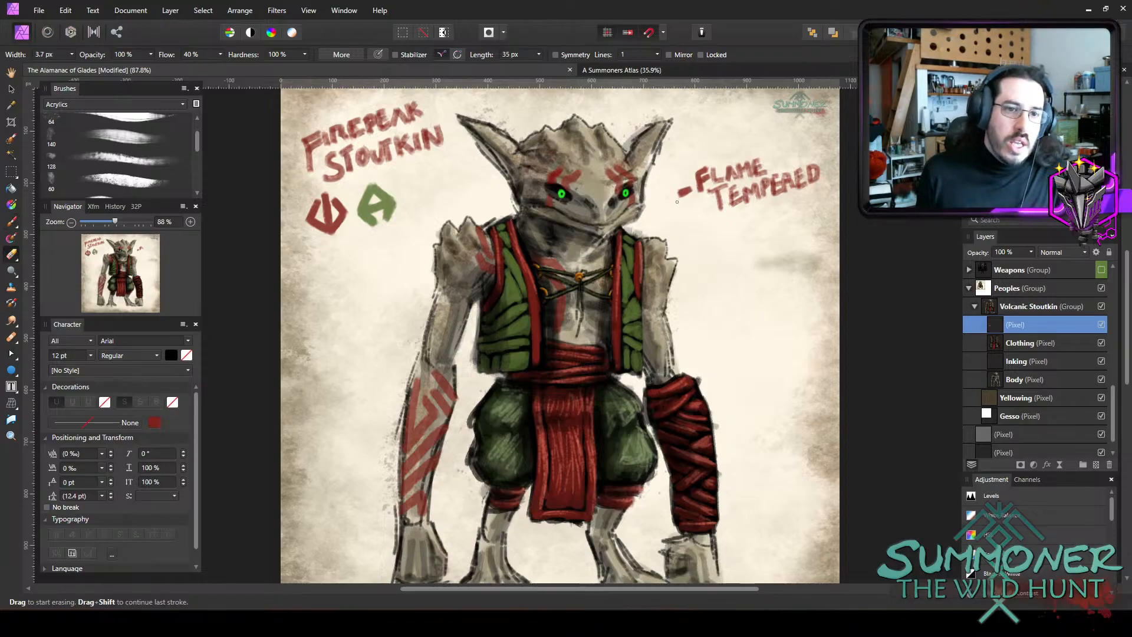
key("]")
left_click_drag(698, 189, 682, 202)
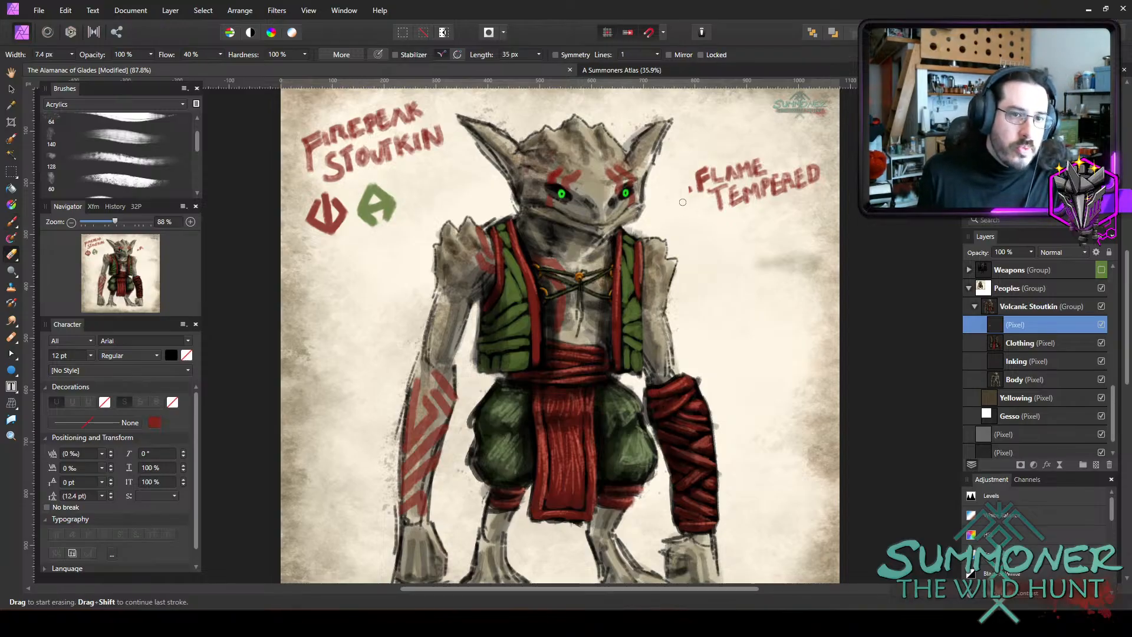
key("b")
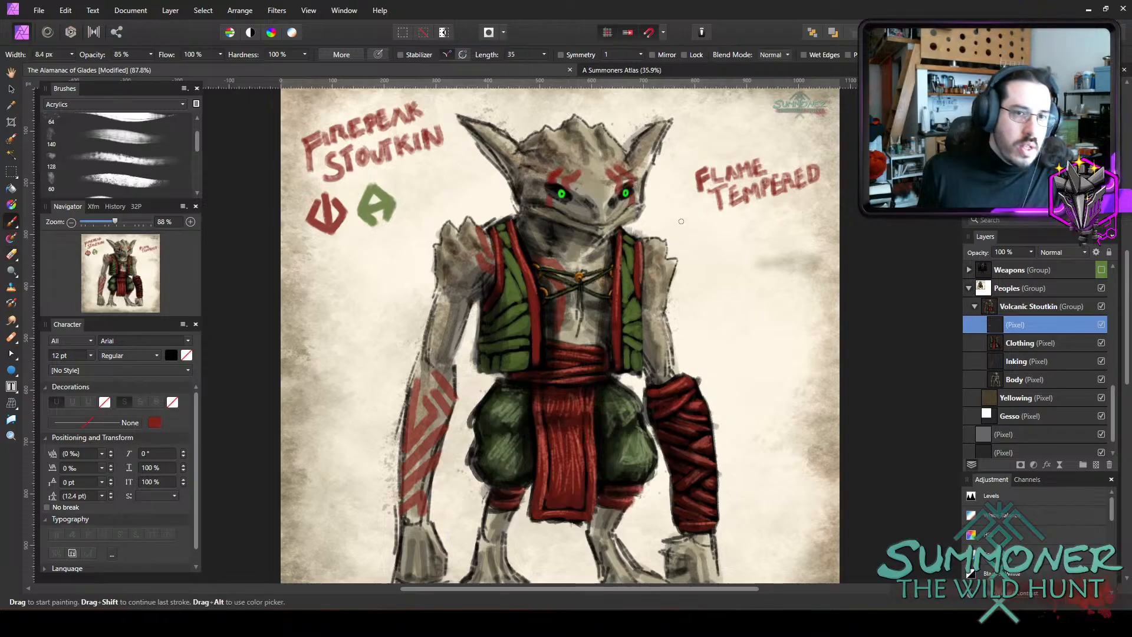
left_click_drag(672, 187, 687, 189)
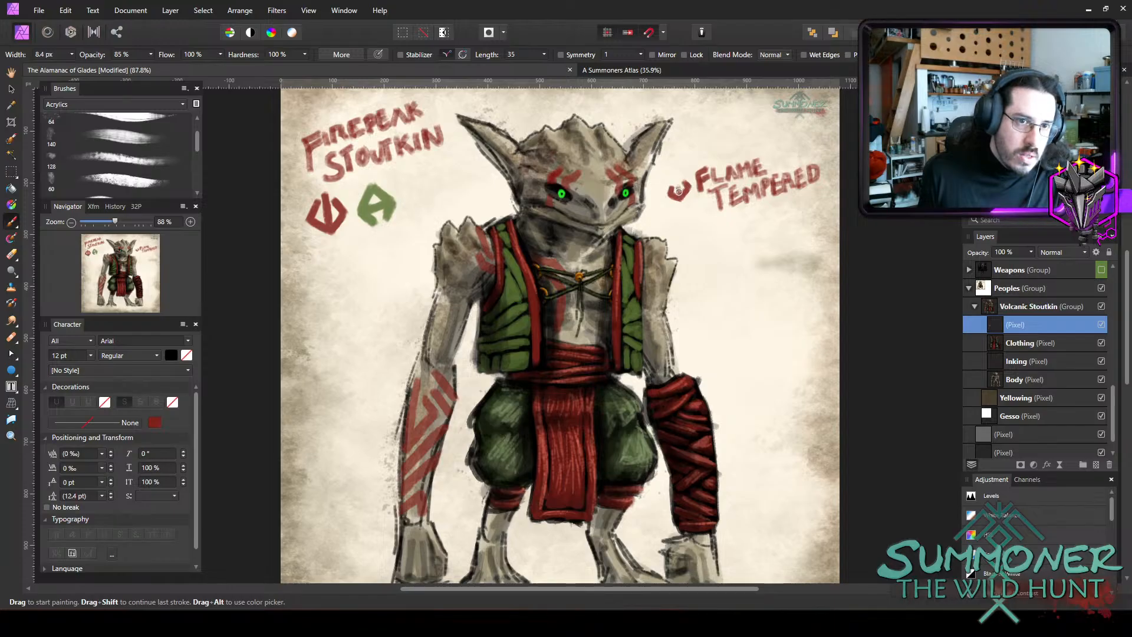
left_click_drag(679, 178, 679, 193)
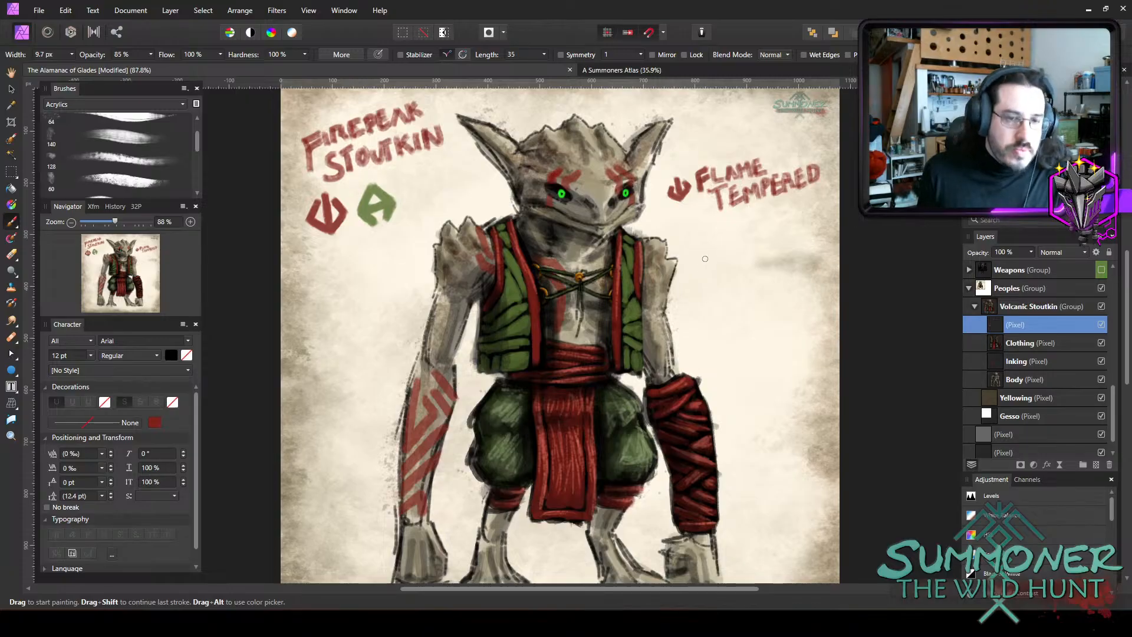
Paint a small green A-shaped emblem below FLAME TEMPERED and letter "STONE SCRAMBLER" in green on two lines beside it.
key("bracketright")
mouse_move(690, 252)
left_mouse_down()
mouse_move(697, 237)
mouse_move(709, 245)
mouse_move(690, 253)
mouse_move(711, 246)
left_mouse_up()
key("bracketleft")
key("bracketleft")
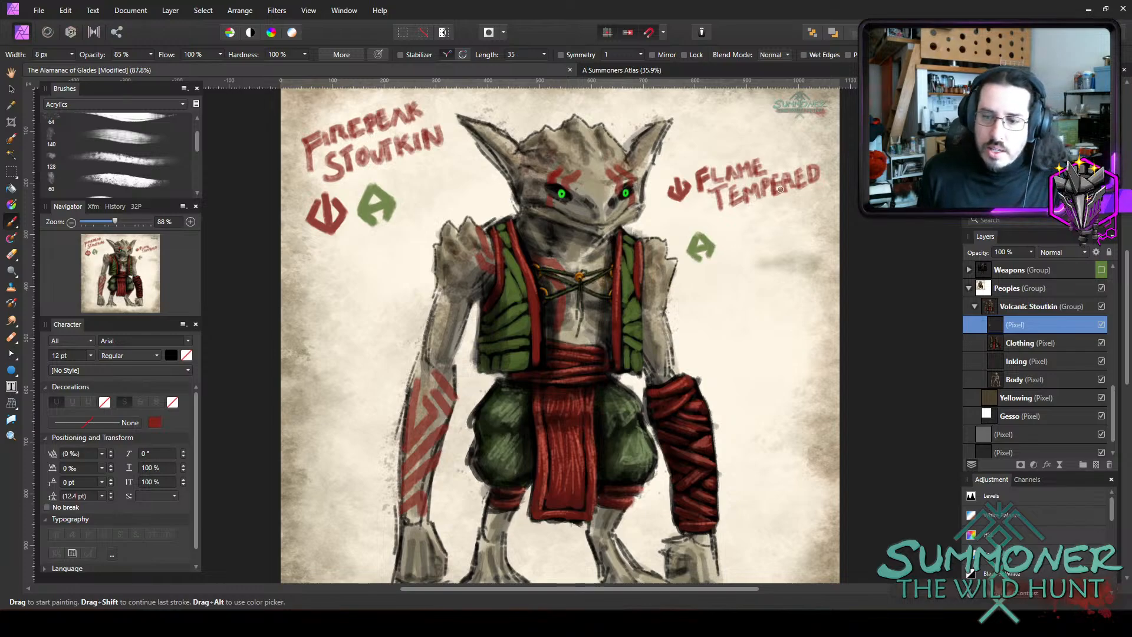
mouse_move(727, 223)
left_mouse_down()
mouse_move(726, 240)
mouse_move(737, 238)
mouse_move(754, 216)
left_mouse_up()
mouse_move(760, 216)
left_mouse_down()
mouse_move(792, 219)
mouse_move(732, 261)
mouse_move(760, 244)
mouse_move(769, 252)
mouse_move(777, 237)
mouse_move(789, 252)
mouse_move(788, 236)
mouse_move(767, 234)
mouse_move(739, 251)
mouse_move(745, 267)
mouse_move(786, 250)
mouse_move(716, 270)
mouse_move(739, 252)
mouse_move(782, 253)
left_mouse_up()
key("e")
key("b")
key("bracketright")
mouse_move(785, 241)
left_mouse_down()
mouse_move(788, 254)
mouse_move(822, 238)
left_mouse_up()
left_click_drag(822, 244, 823, 247)
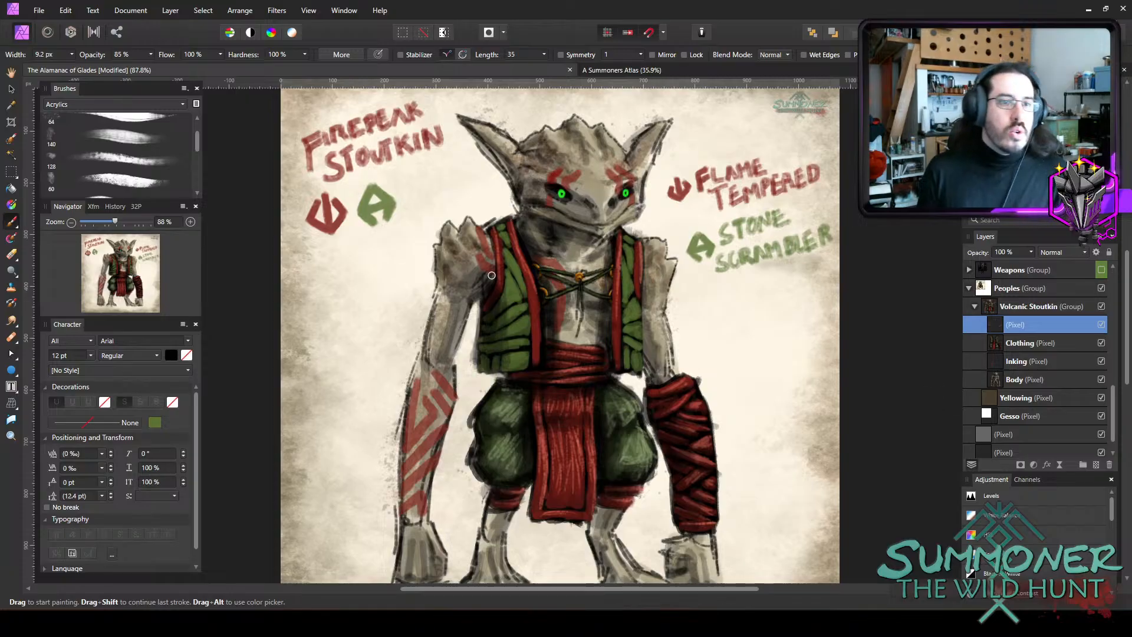
Erase the red and green emblems beneath the FIREPEAK STOUTKIN title, enlarging the eraser to 22.7 px.
key("e")
left_click_drag(401, 206, 307, 221)
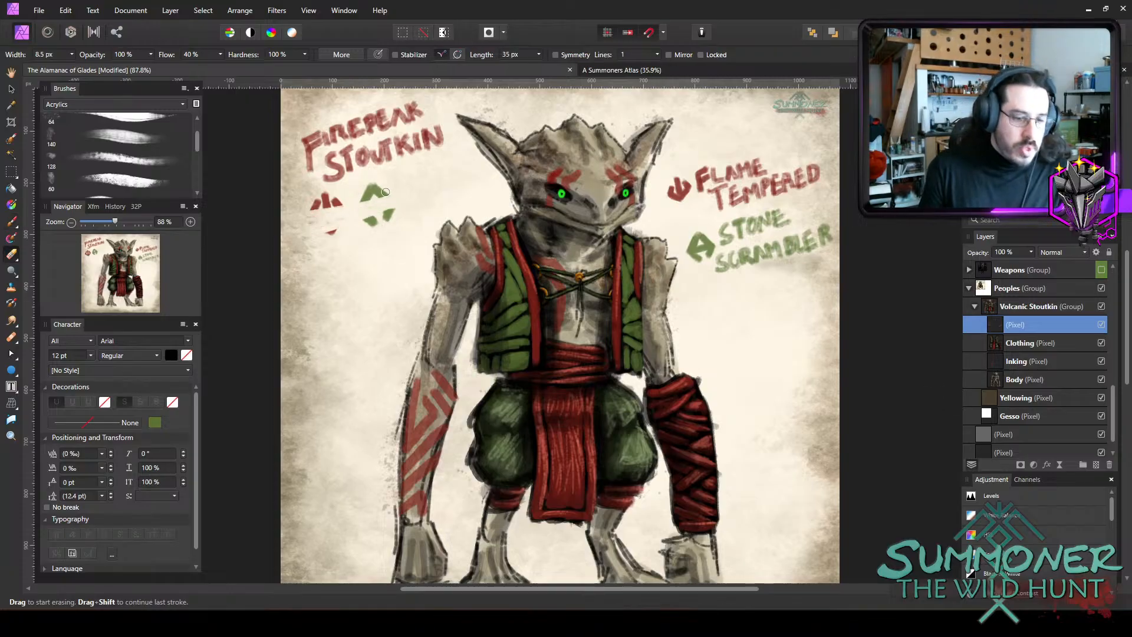
key("bracketright")
key("bracketright")
key("bracketright")
key("bracketright")
key("bracketright")
key("bracketright")
mouse_move(370, 199)
left_mouse_down()
mouse_move(330, 203)
mouse_move(376, 194)
left_mouse_up()
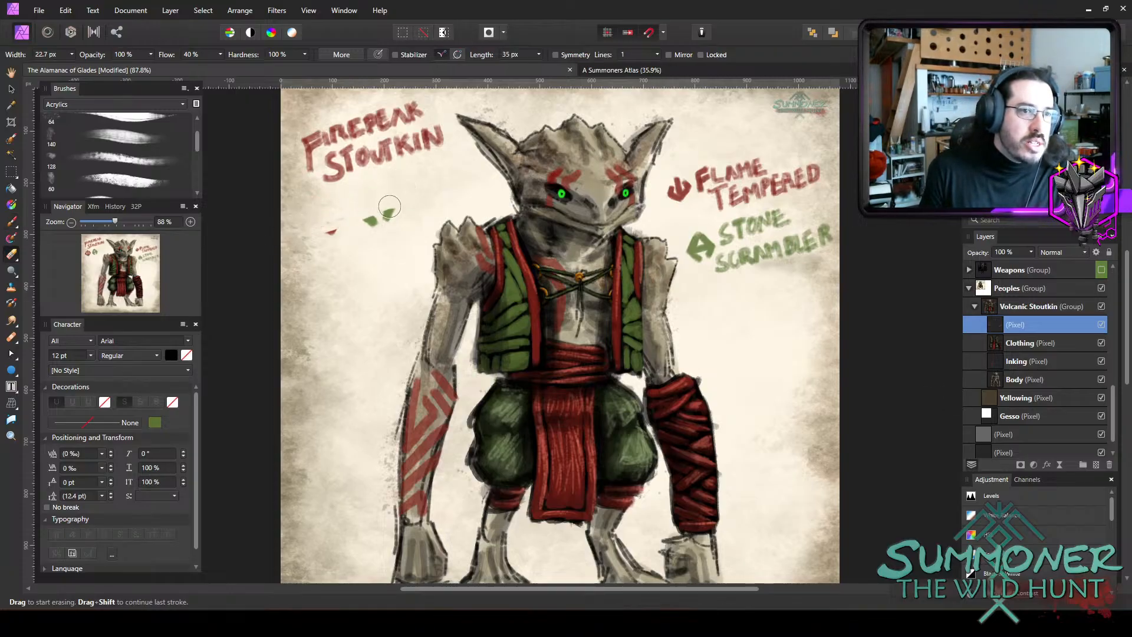
key("bracketright")
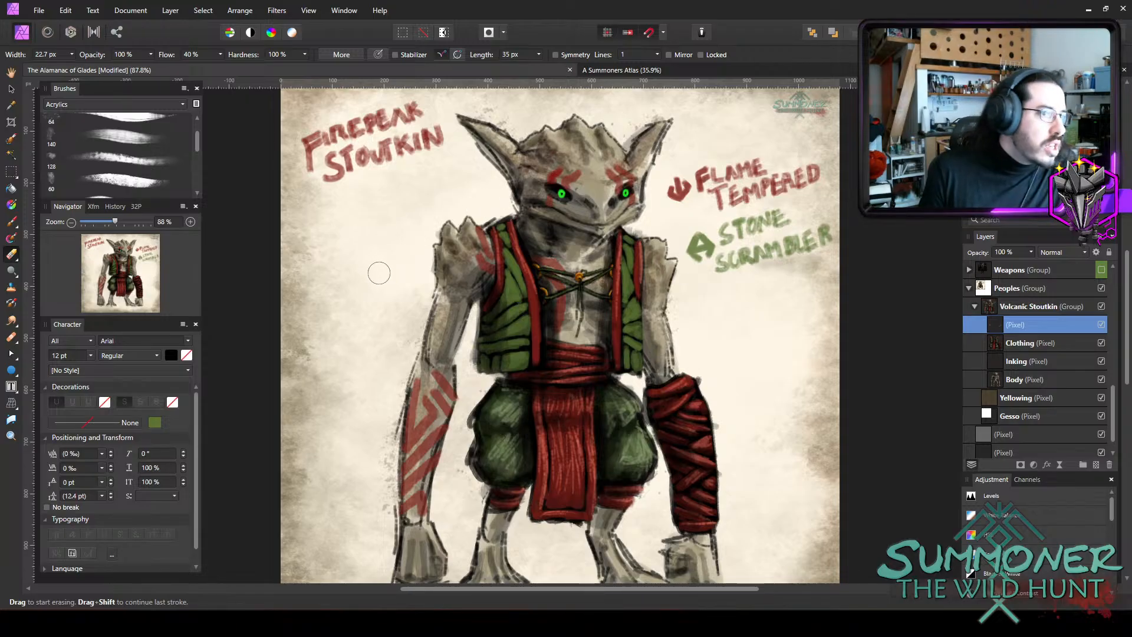
Paint a green underline with a red one below it beneath the FIREPEAK STOUTKIN title, using the 9.2 px brush.
key("b")
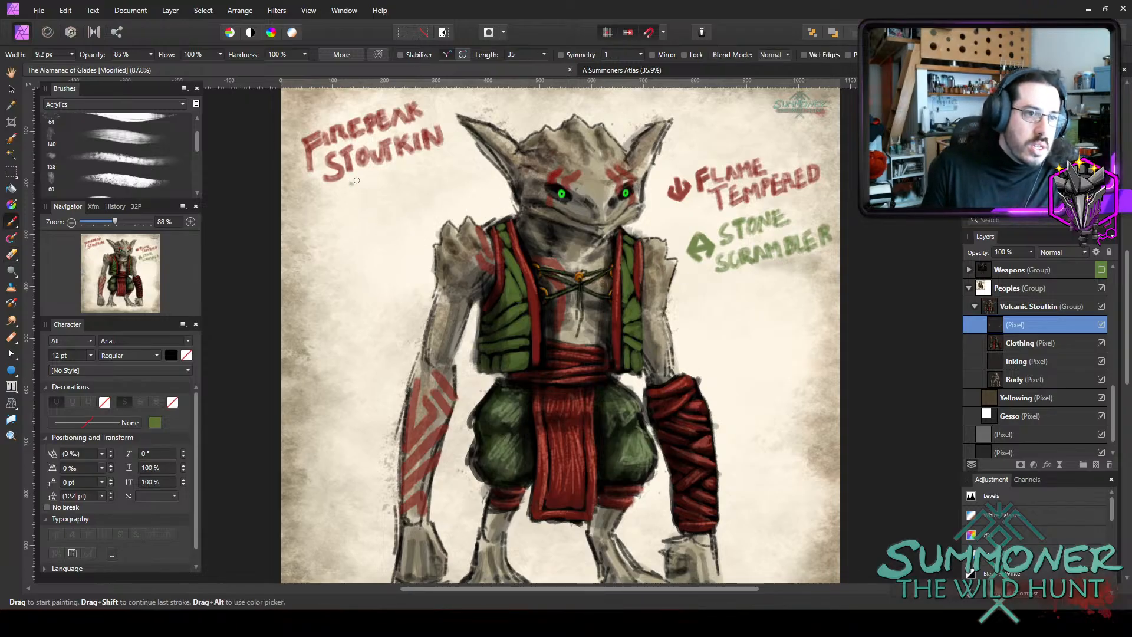
left_click_drag(356, 181, 460, 158)
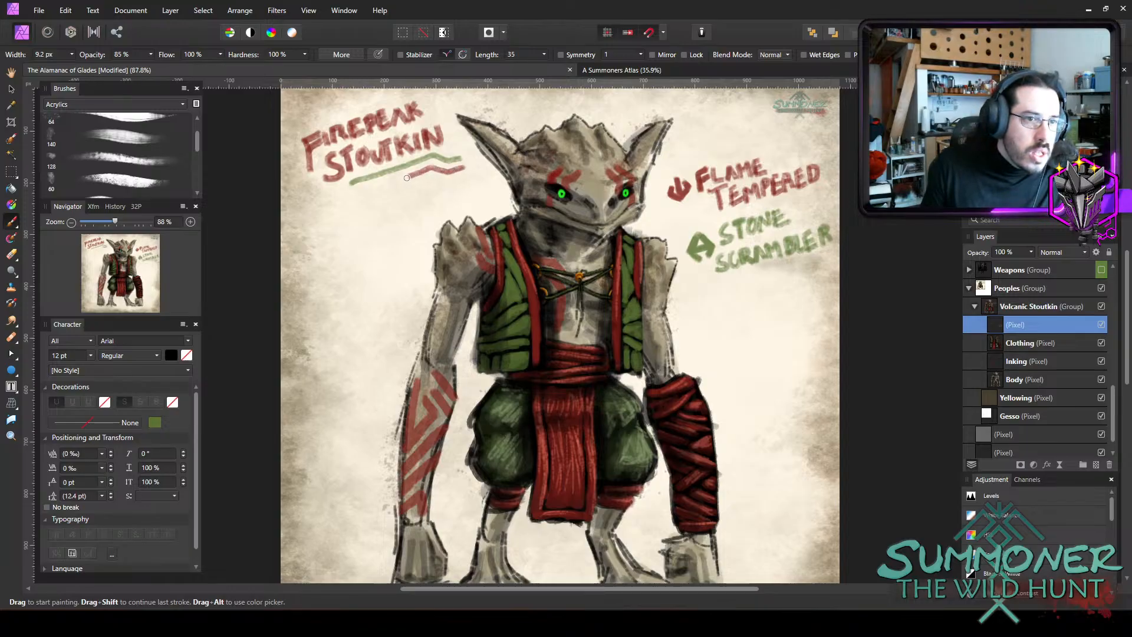
left_click_drag(407, 177, 366, 193)
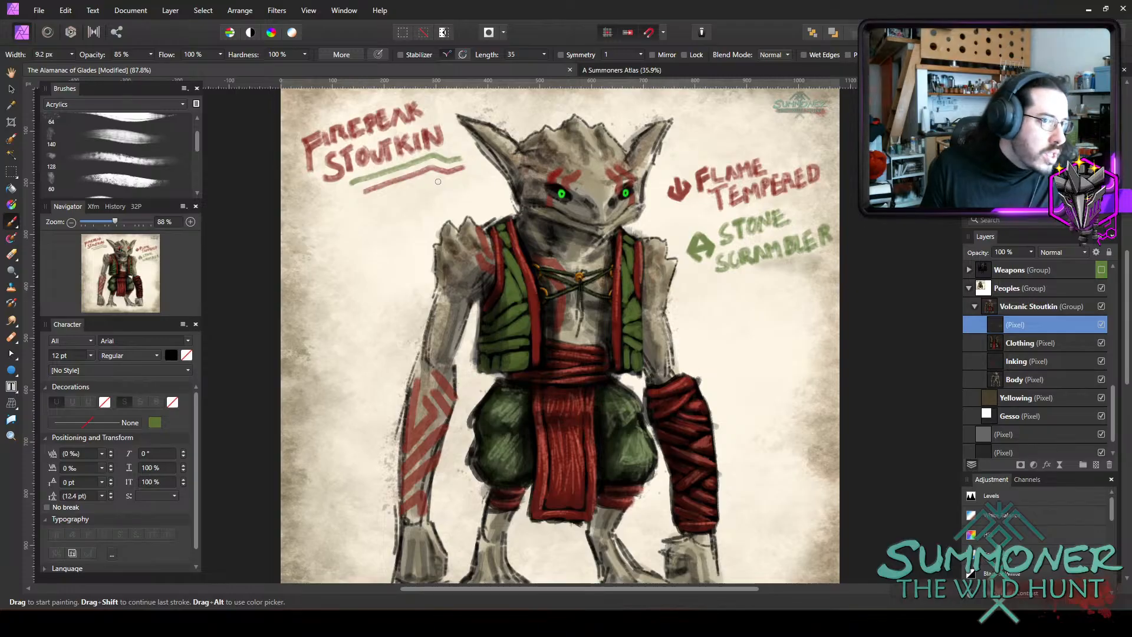
left_click_drag(432, 177, 355, 244)
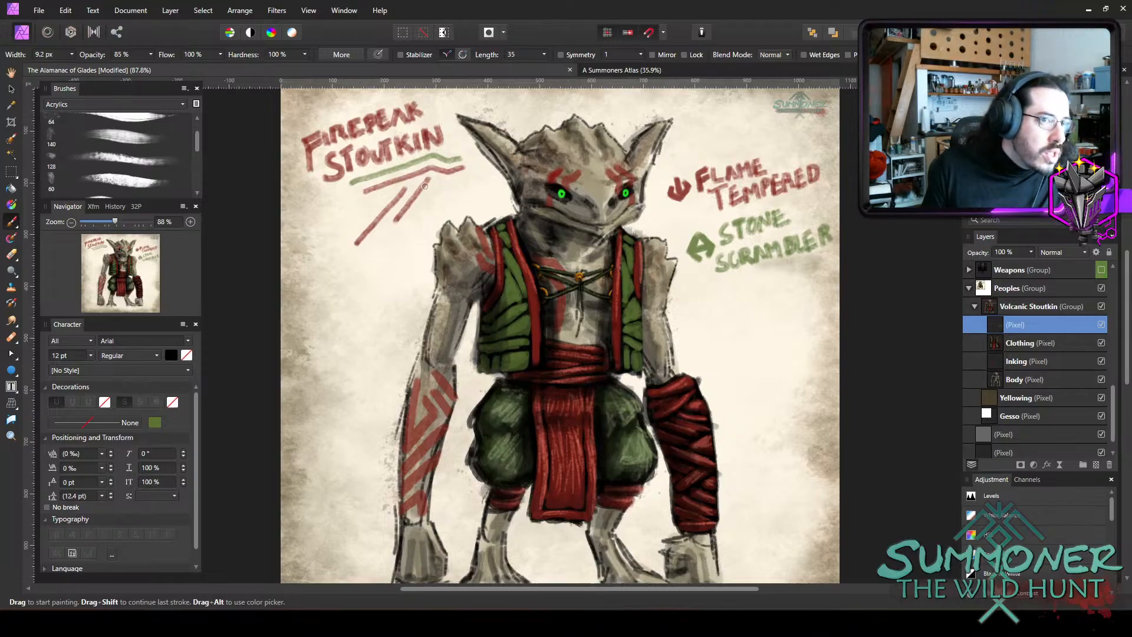
key("ctrl+z")
key("ctrl+z")
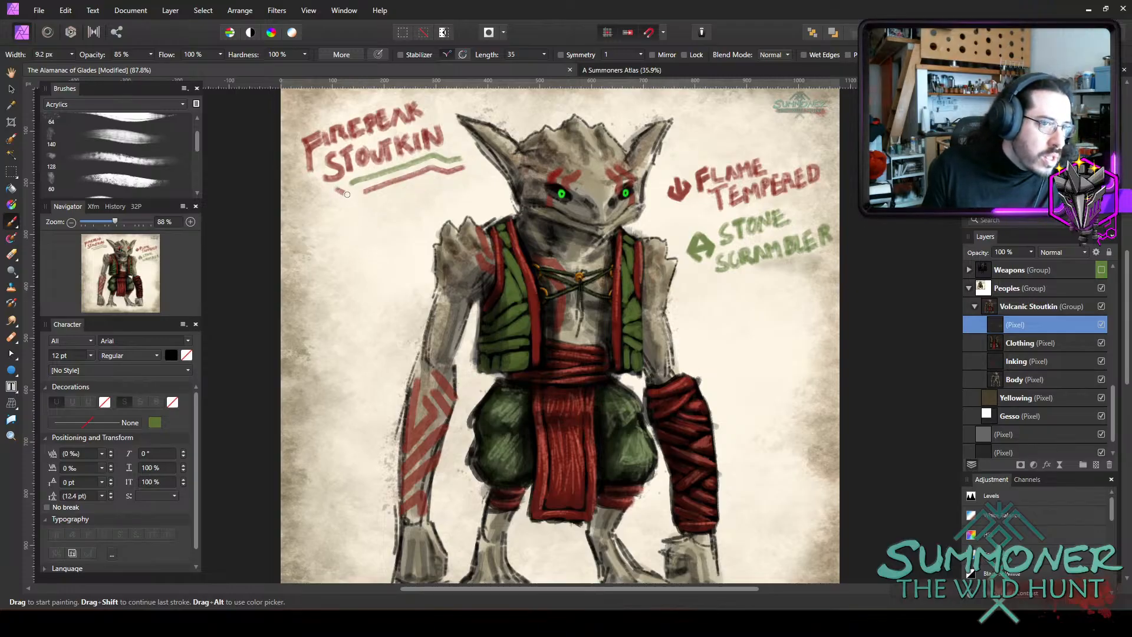
Add short slanted red dashes beside the left end of the red underline beneath the FIREPEAK STOUTKIN title.
mouse_move(356, 200)
left_mouse_down()
mouse_move(338, 193)
mouse_move(341, 201)
left_mouse_up()
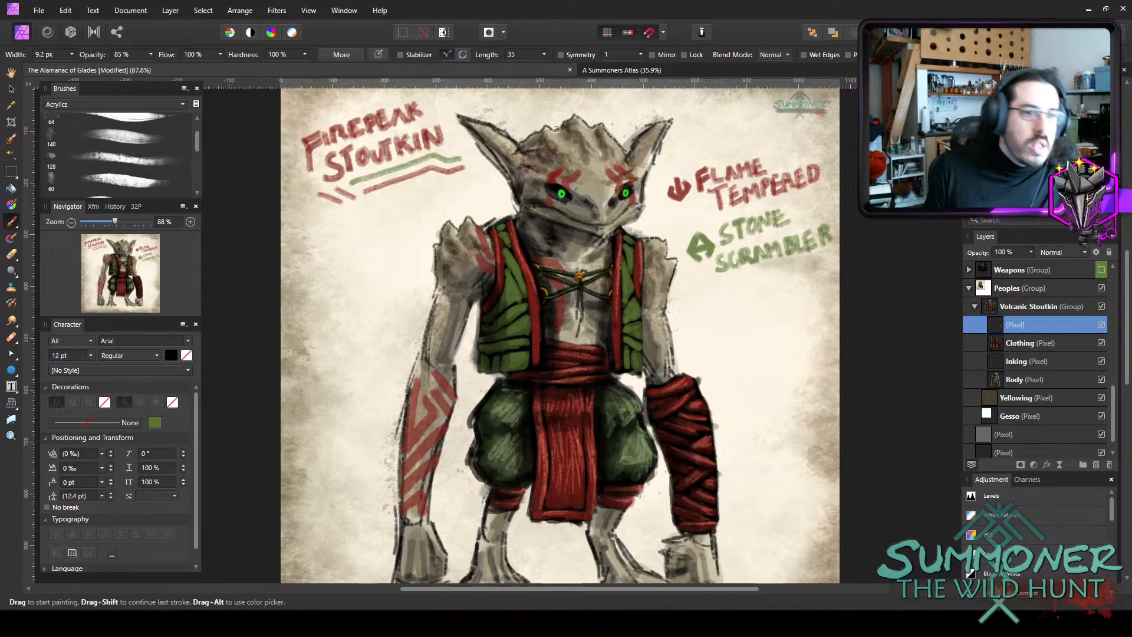
scroll(857, 357, "down", 2)
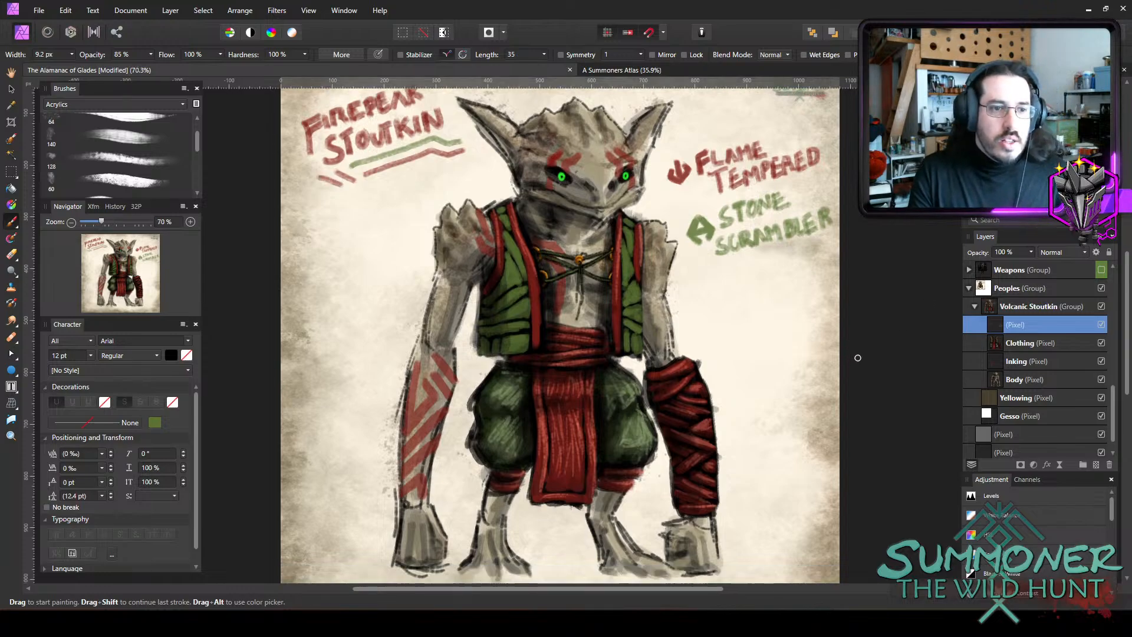
left_click_drag(718, 588, 758, 593)
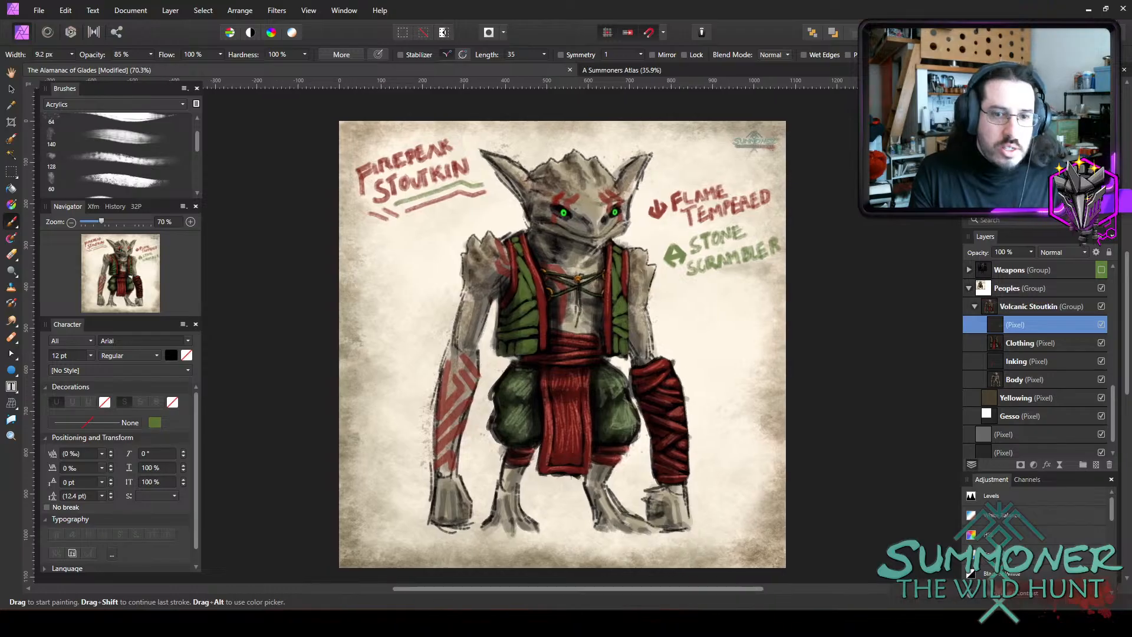
scroll(1060, 373, "up", 10)
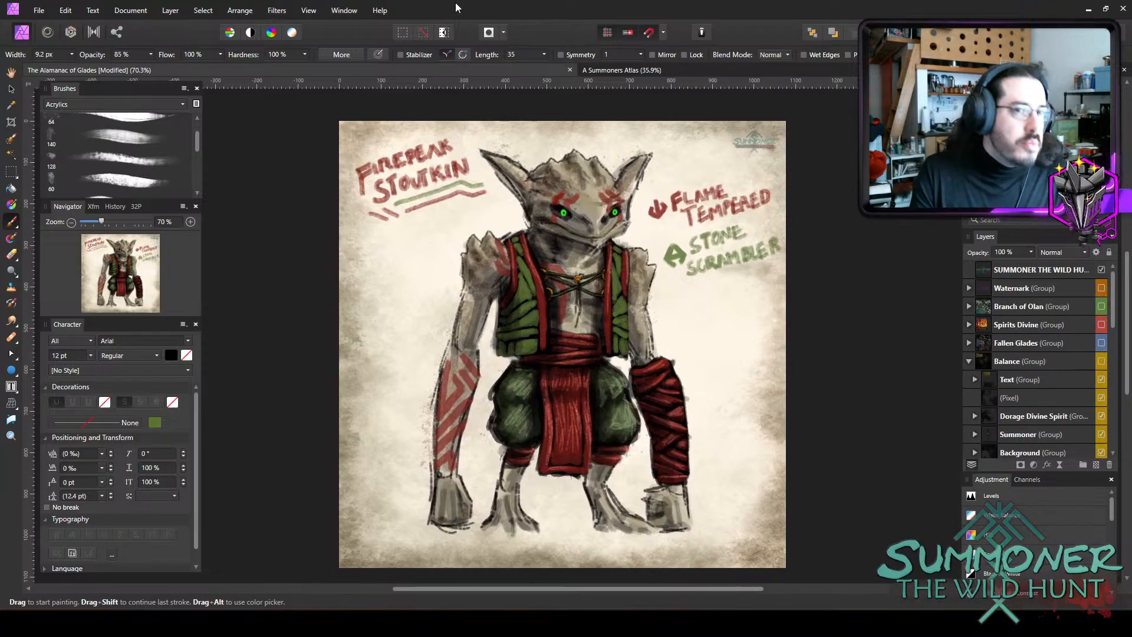
Open the recent file VEIKIRN RISING EP 1.afphoto and copy the Watermark group inside the ACT 1: CHOOHE COVER group.
left_click(46, 6)
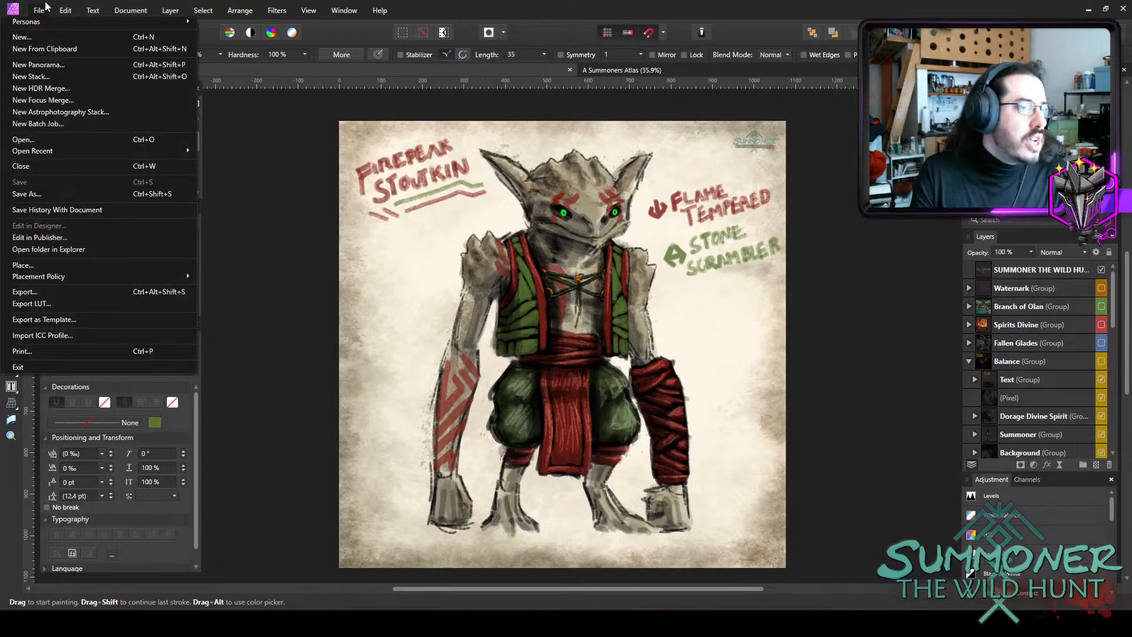
mouse_move(55, 148)
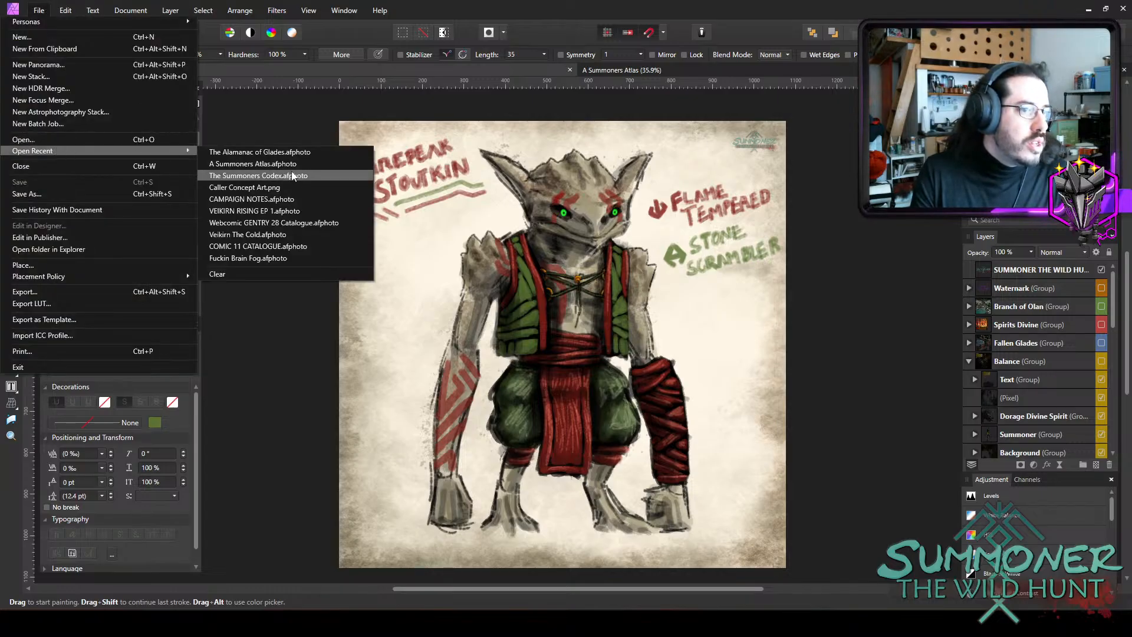
left_click(288, 212)
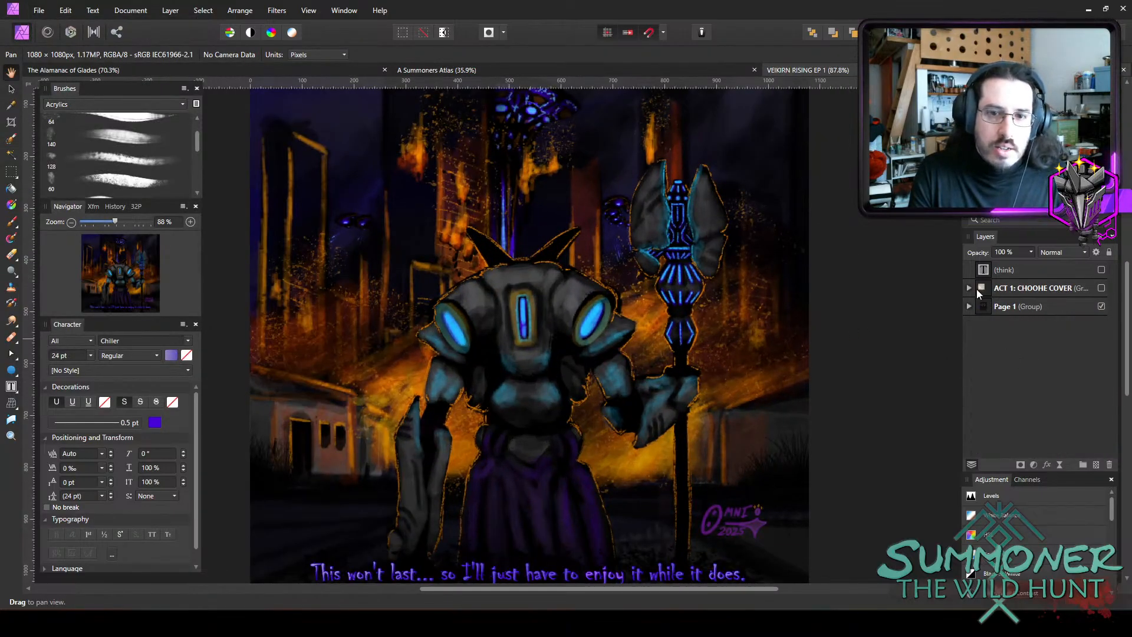
left_click(967, 288)
left_click(1024, 343)
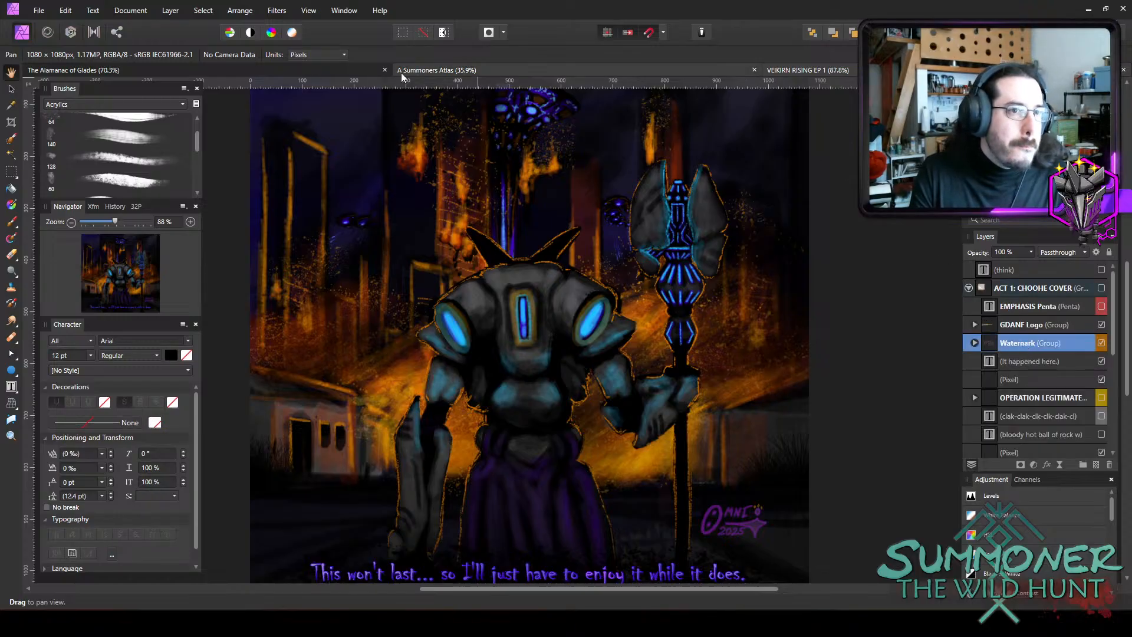
Return to The Alamanac of Glades, collapse the Balance and Armor groups, and paste the watermark into the Volcanic Stoutkin group.
left_click(356, 76)
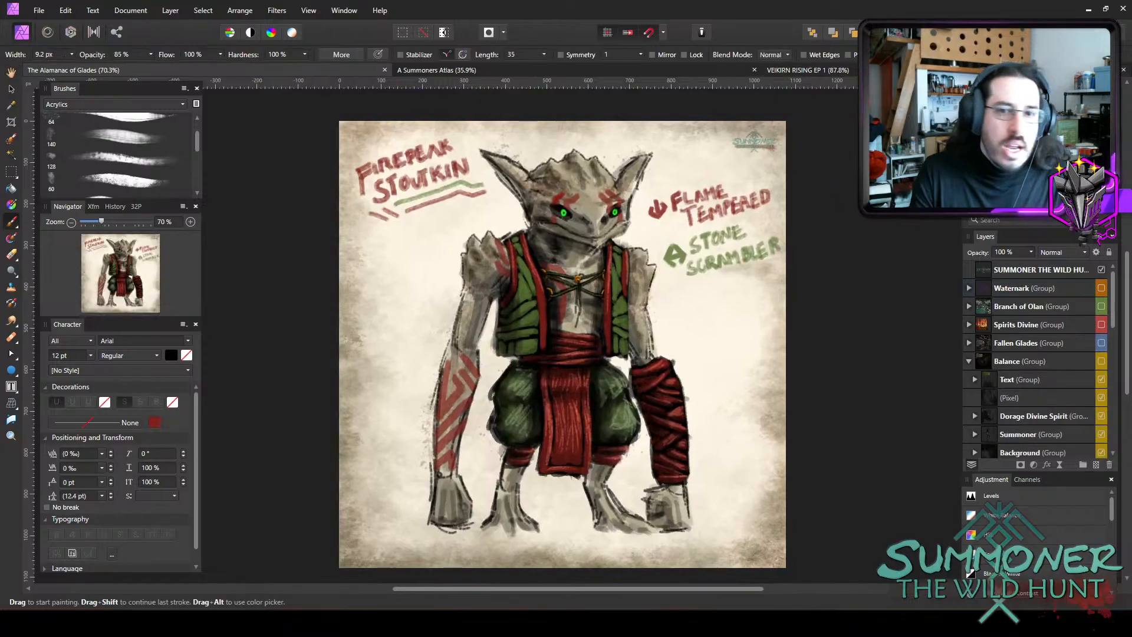
left_click(1027, 379)
scroll(1030, 377, "down", 3)
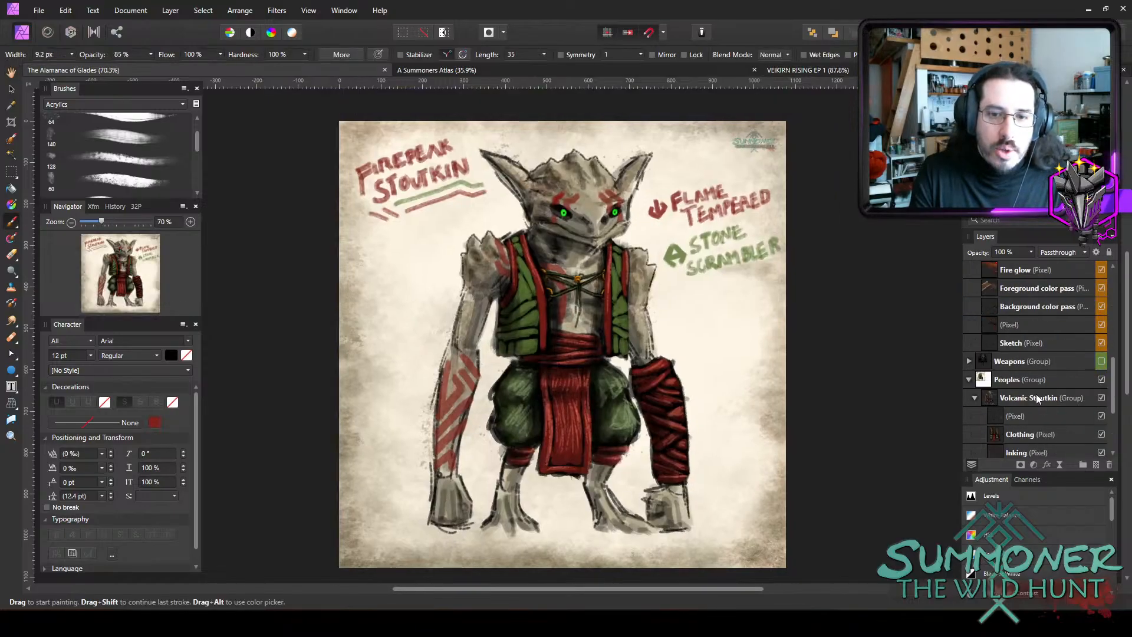
scroll(1031, 377, "up", 2)
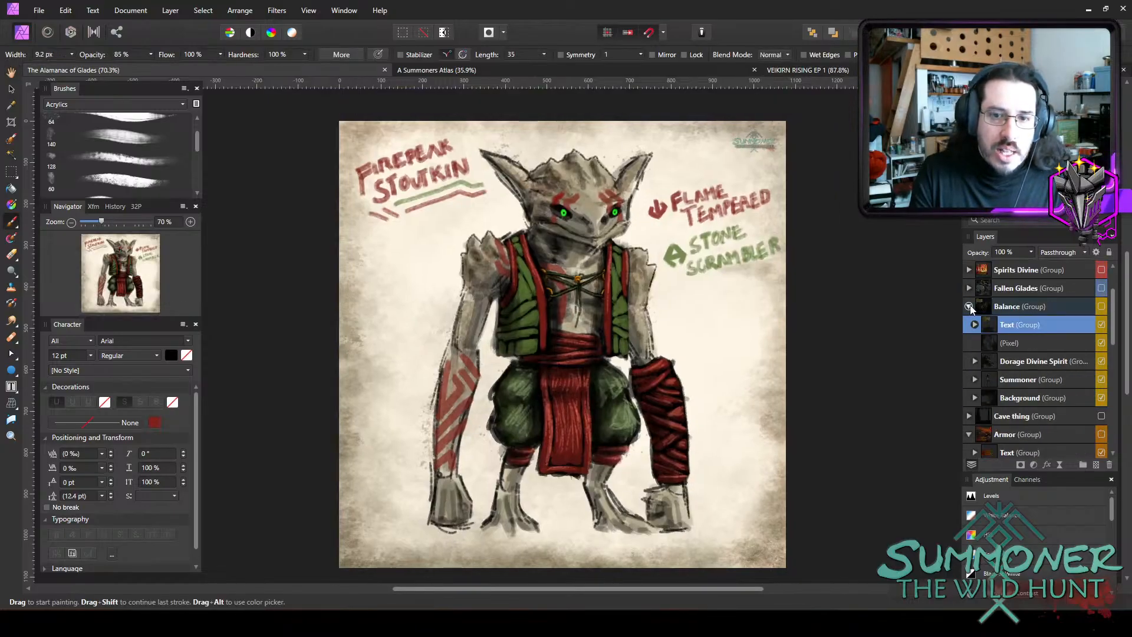
left_click(969, 342)
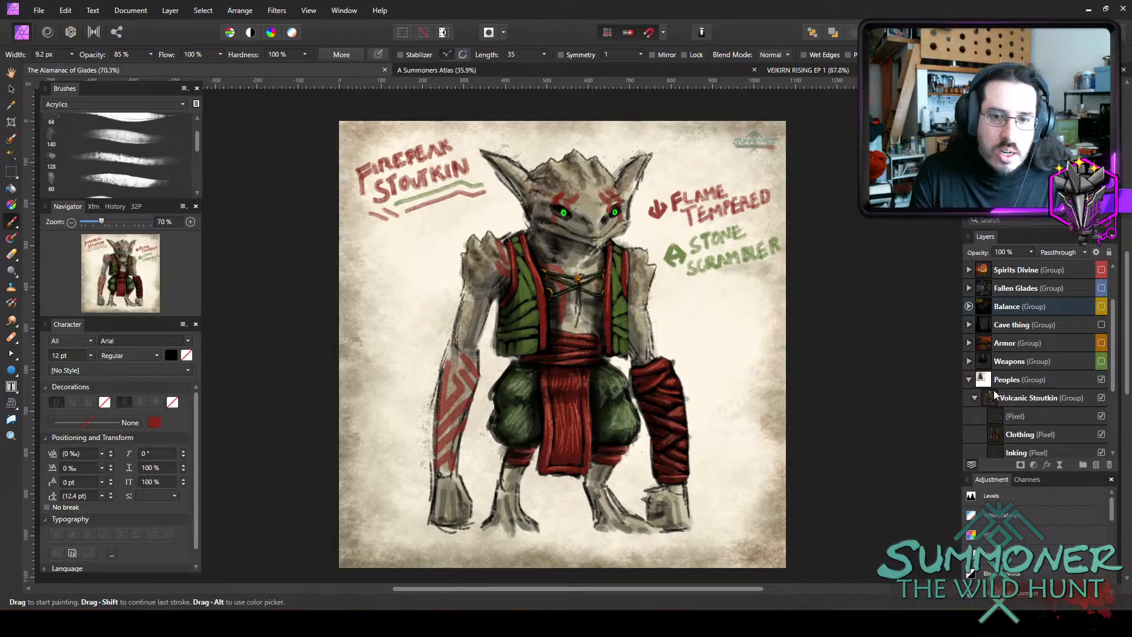
left_click(1033, 400)
scroll(1024, 389, "down", 2)
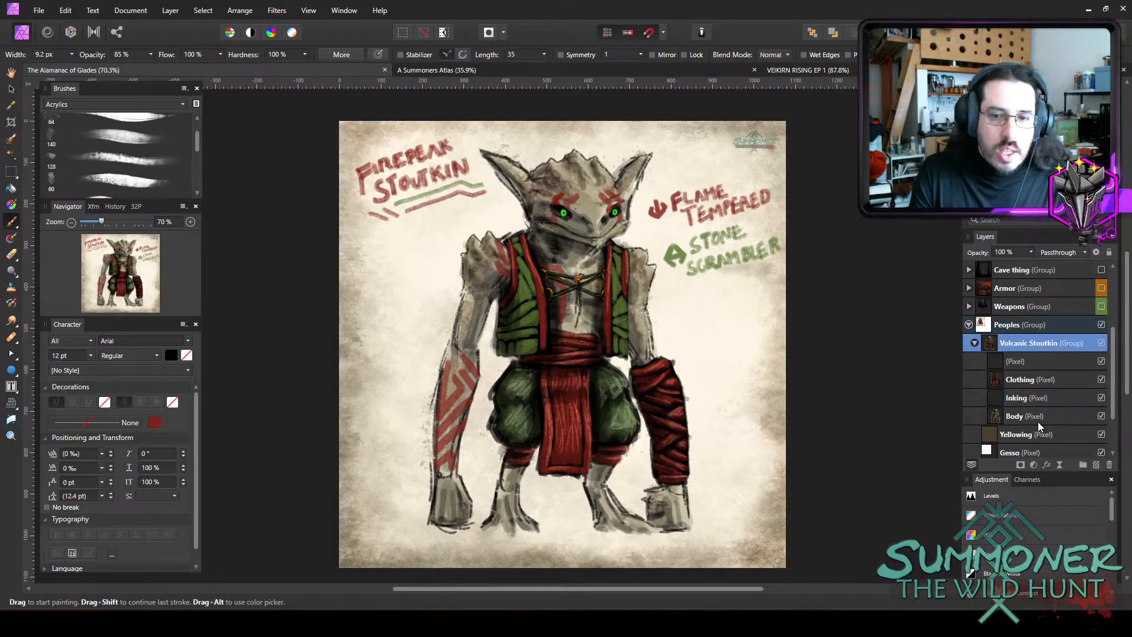
key("ctrl+v")
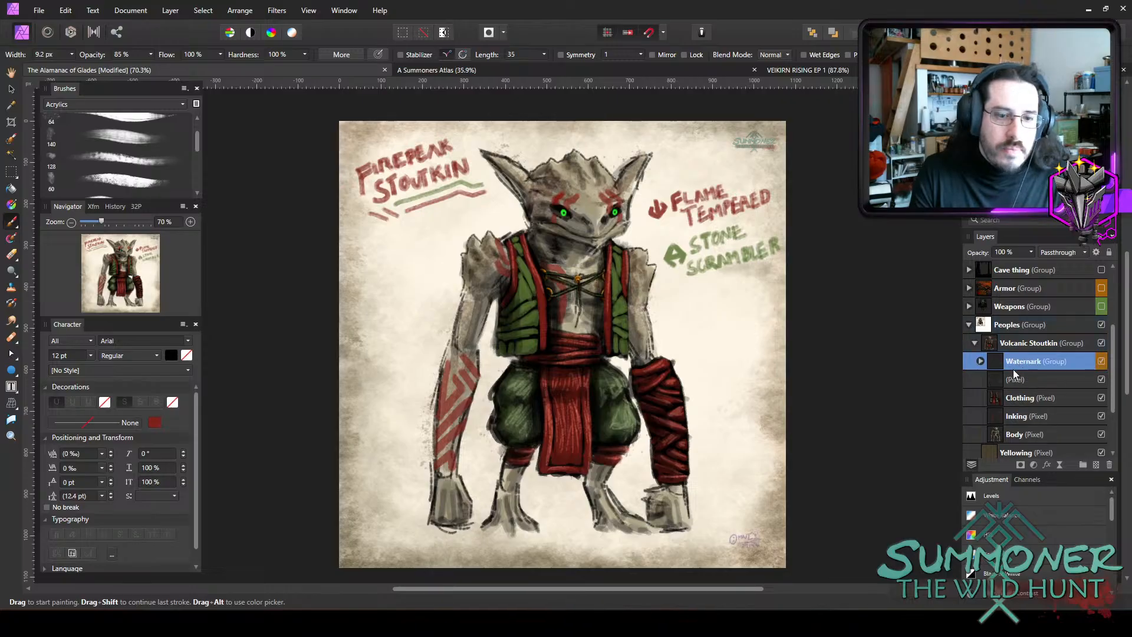
Move the pasted watermark from the page's lower-right corner to just beside the creature's left-hand ear.
left_click(11, 88)
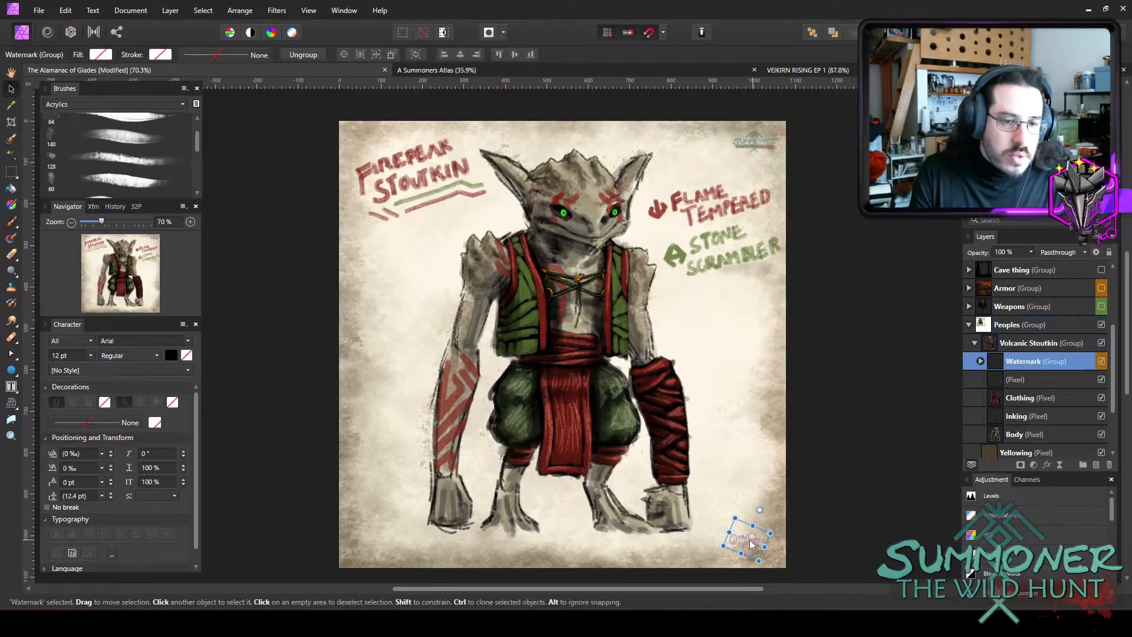
left_click_drag(740, 533, 530, 159)
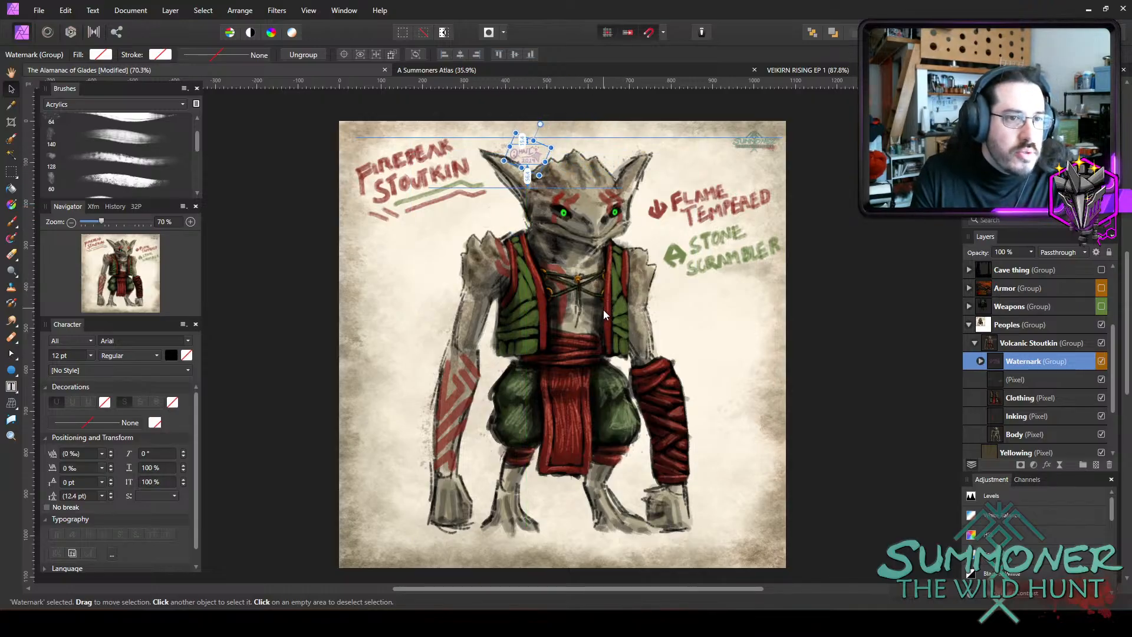
left_click(859, 340)
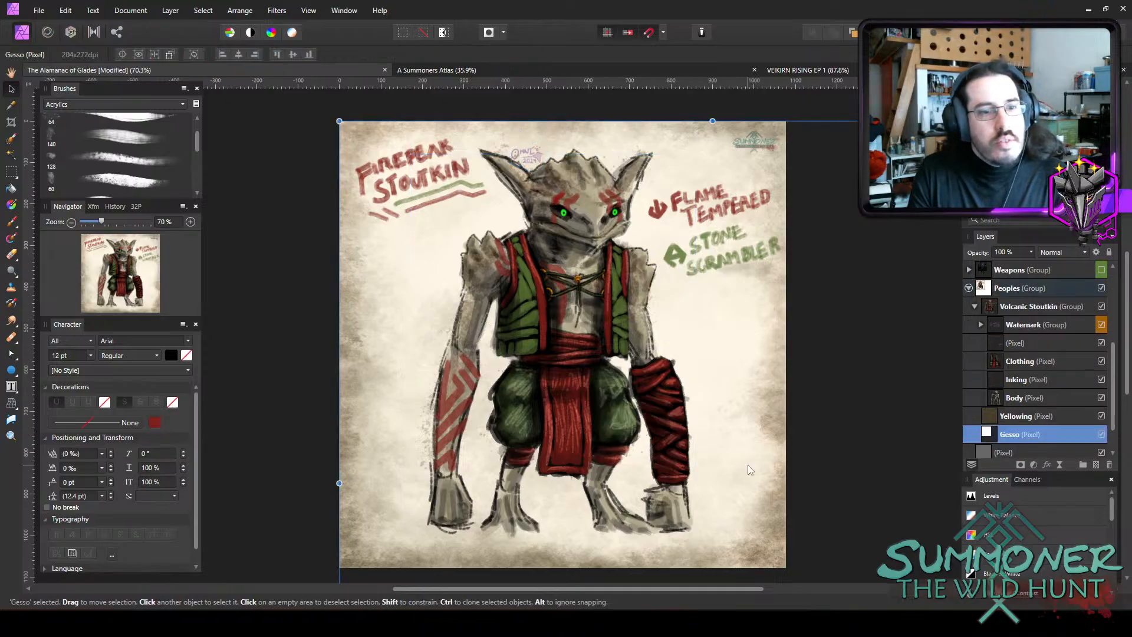
Save The Alamanac of Glades document.
scroll(865, 286, "up", 3)
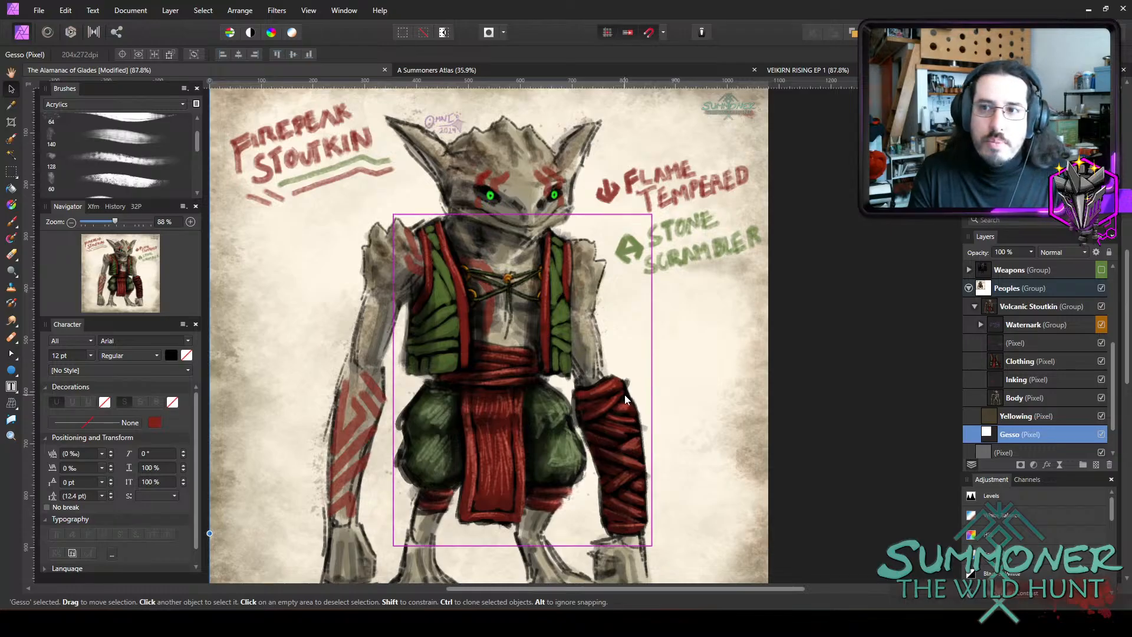
scroll(624, 395, "down", 1)
left_click(39, 10)
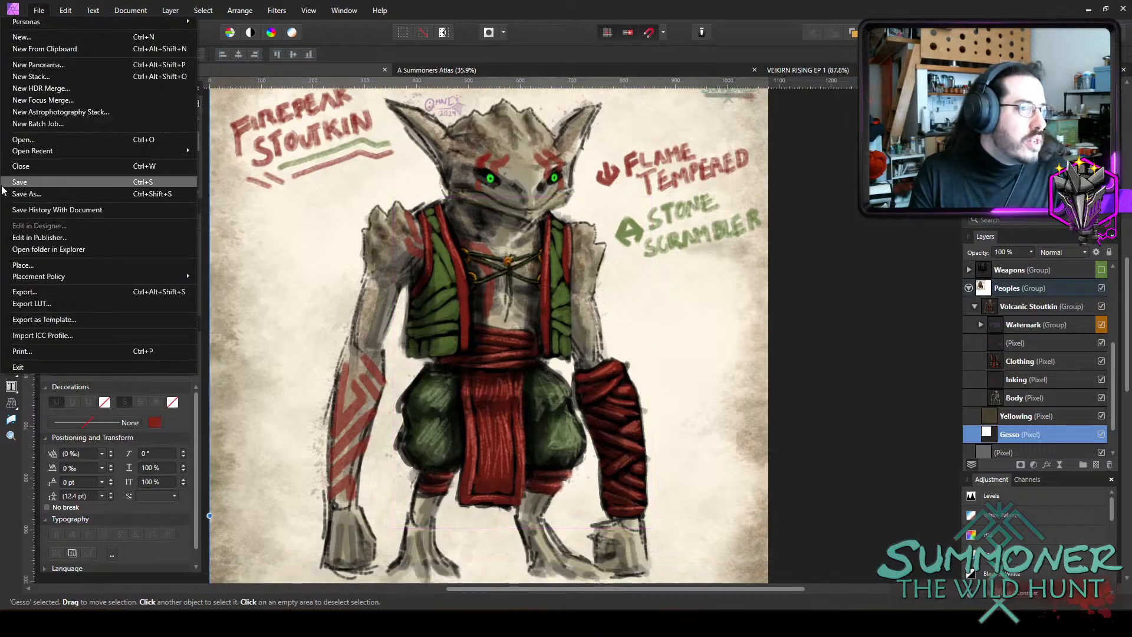
left_click(26, 188)
scroll(610, 374, "down", 2)
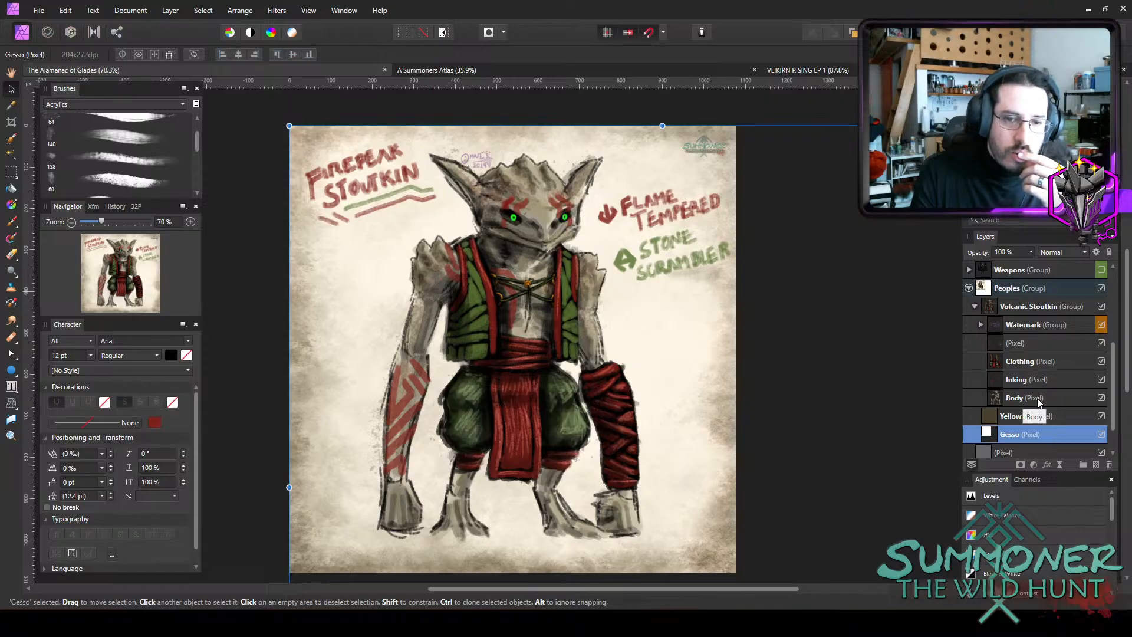
Duplicate the Volcanic Stoutkin group within Peoples and hide the original group.
left_click(1039, 401)
left_click(974, 307)
left_click(977, 311)
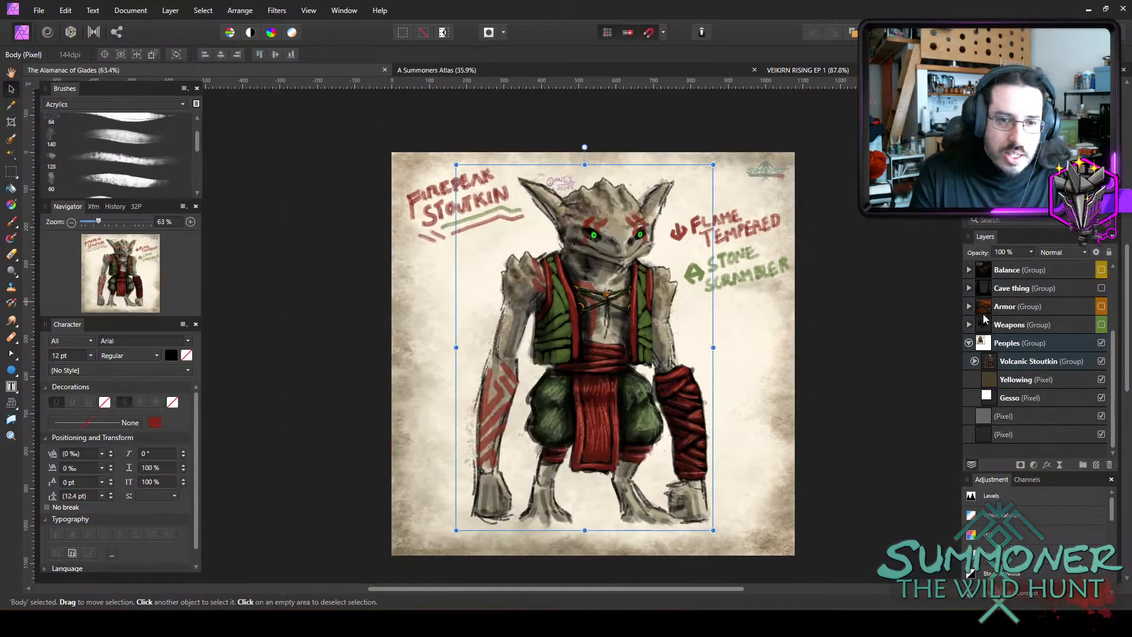
left_click(974, 361)
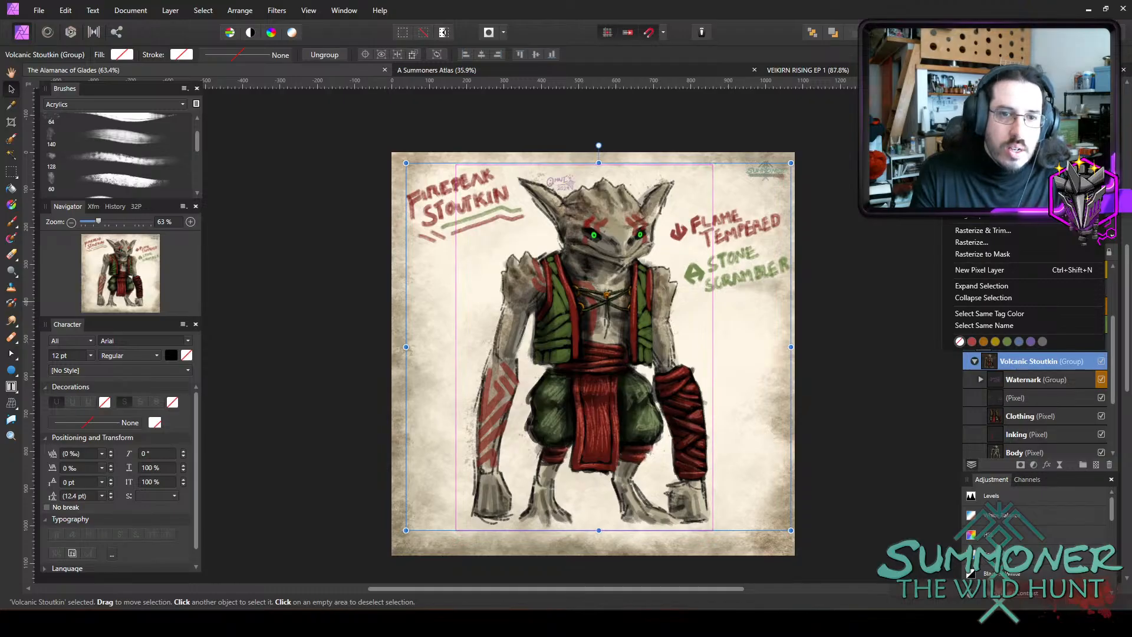
left_click(972, 124)
left_click(1100, 379)
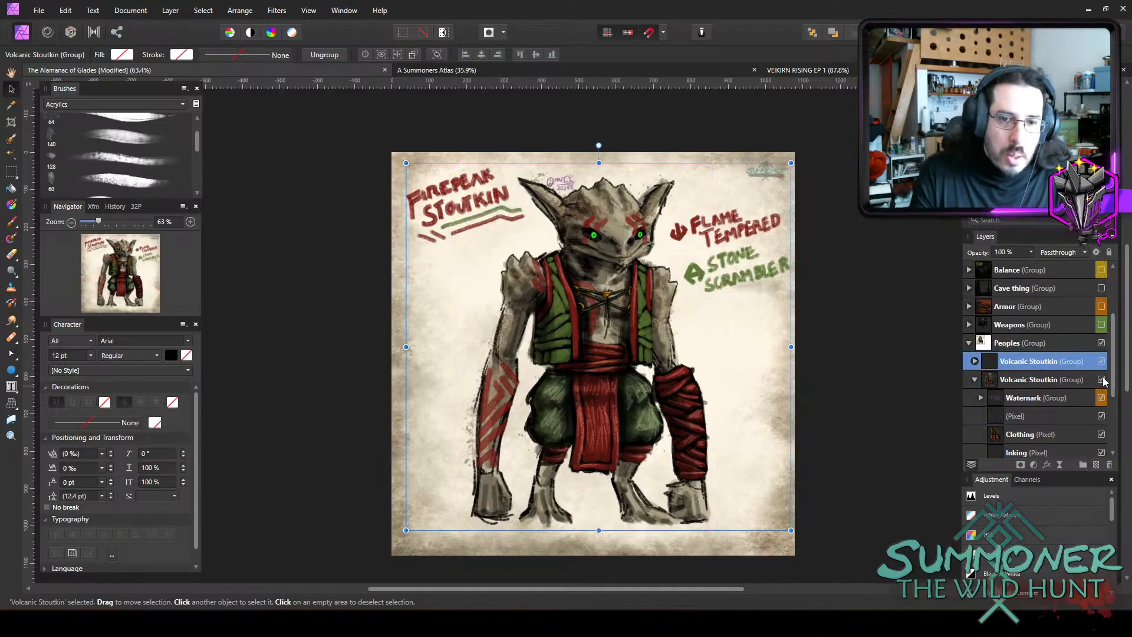
Rename the duplicated Volcanic Stoutkin group as Fenfolk Foragers.
double_click(1016, 361)
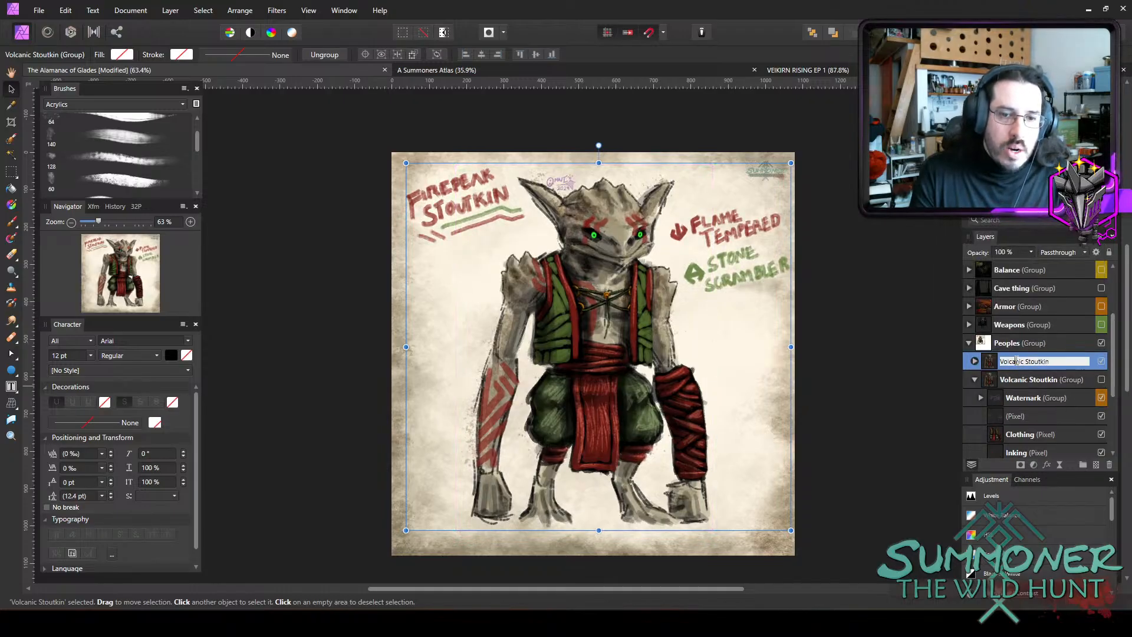
double_click(1015, 361)
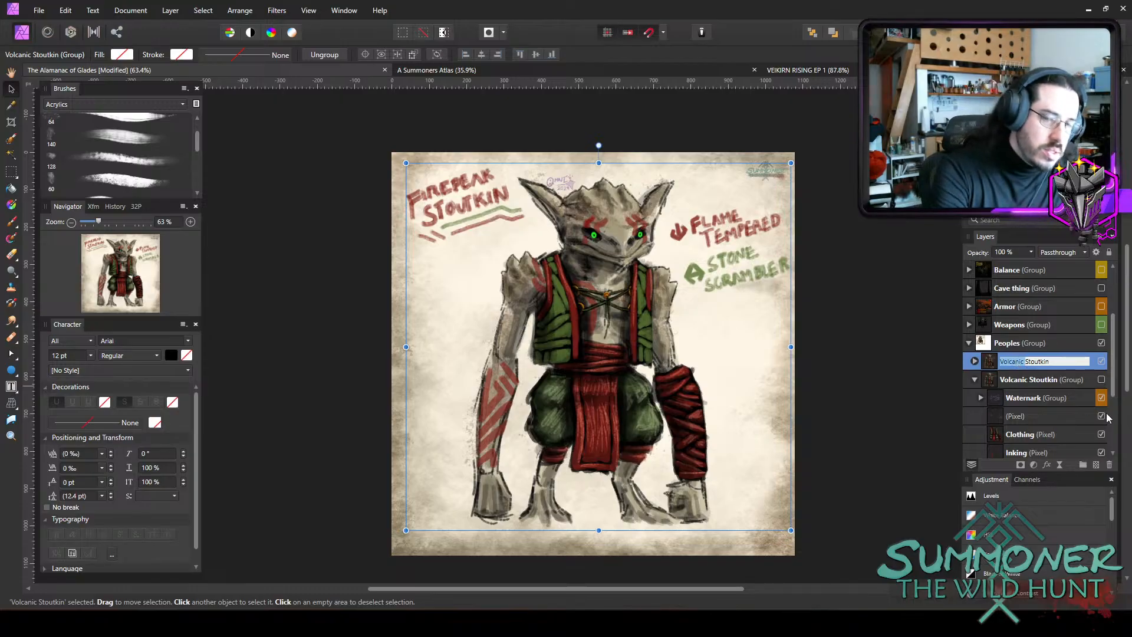
key("BackSpace")
key("ctrl+a")
key("BackSpace")
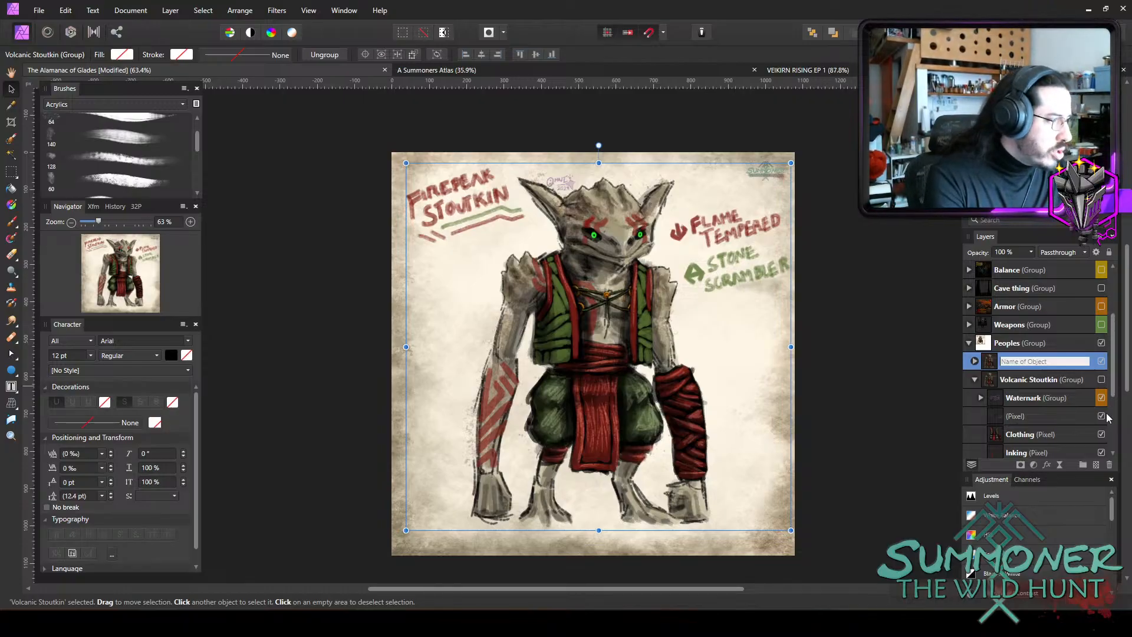
type("Fenfolk Foragers")
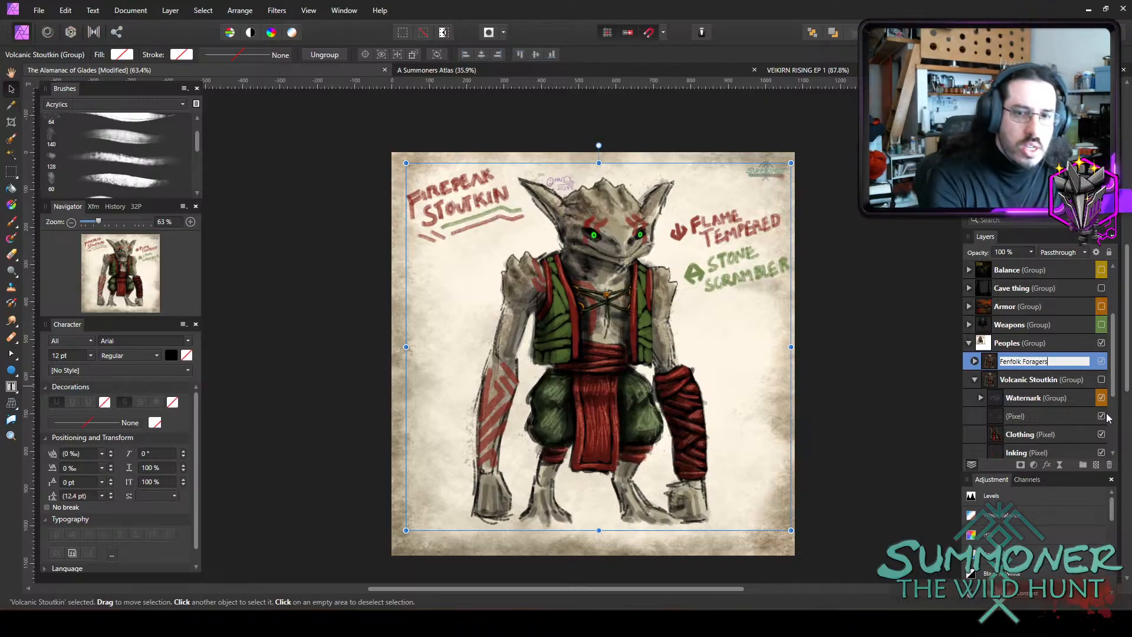
key("Return")
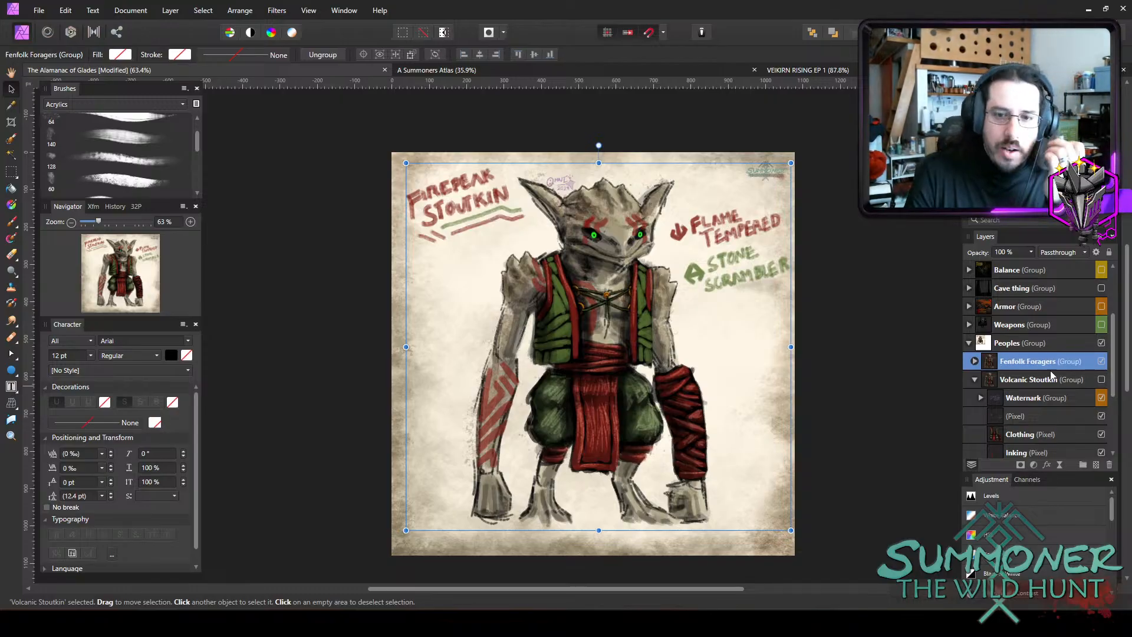
Select the hand-lettering layer inside the Fenfolk Foragers group and set the painting colour to blue 3A77AA.
left_click(973, 361)
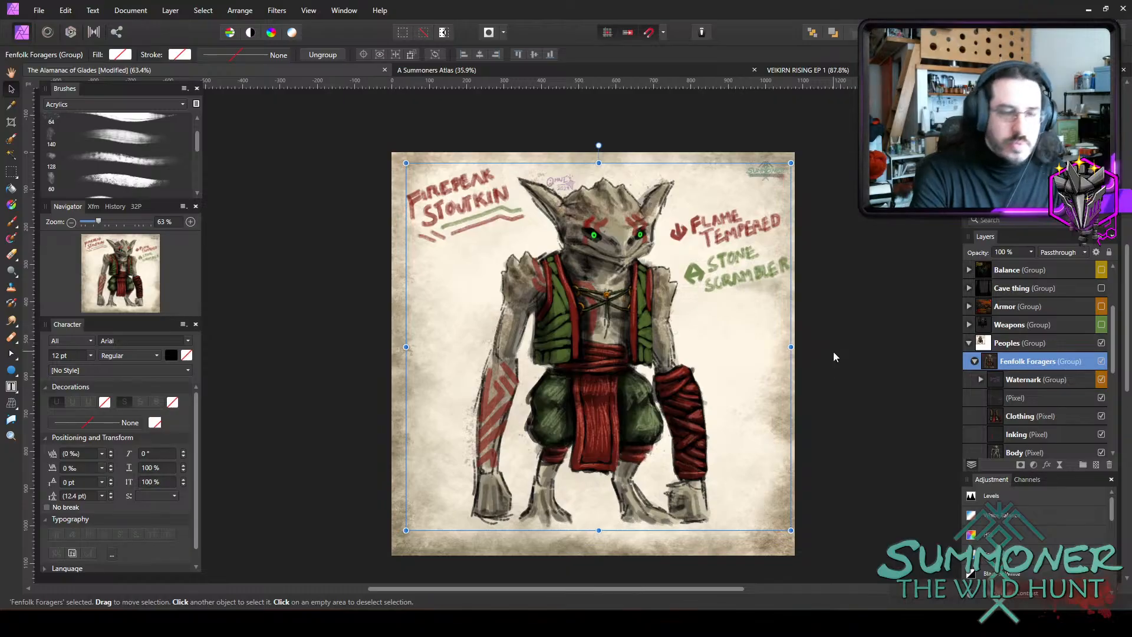
left_click(1023, 401)
key("e")
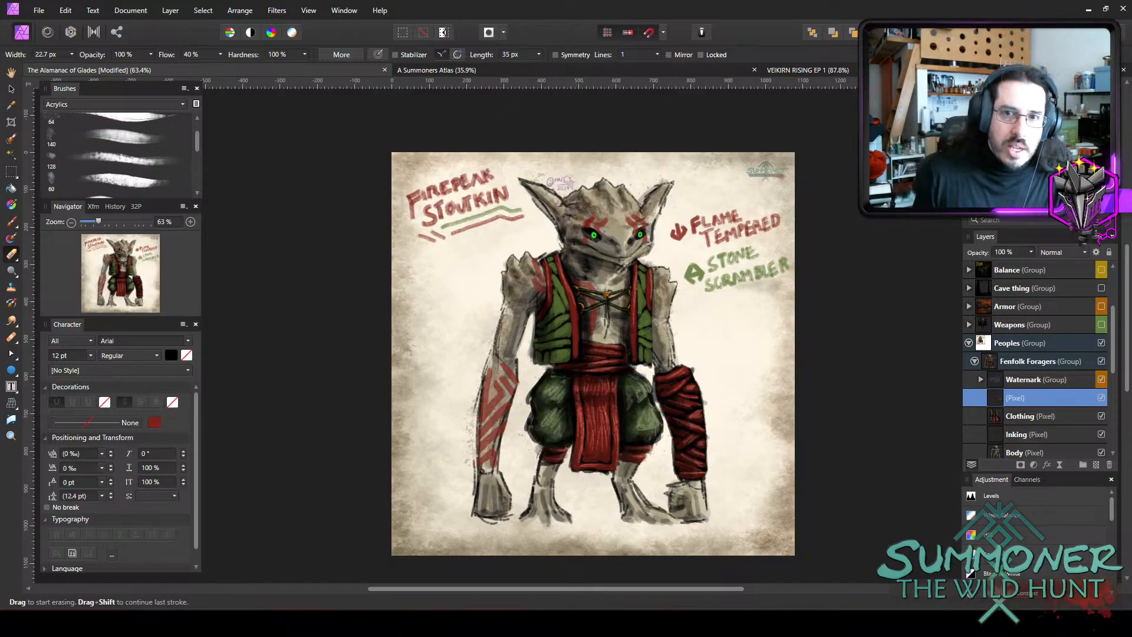
double_click(981, 112)
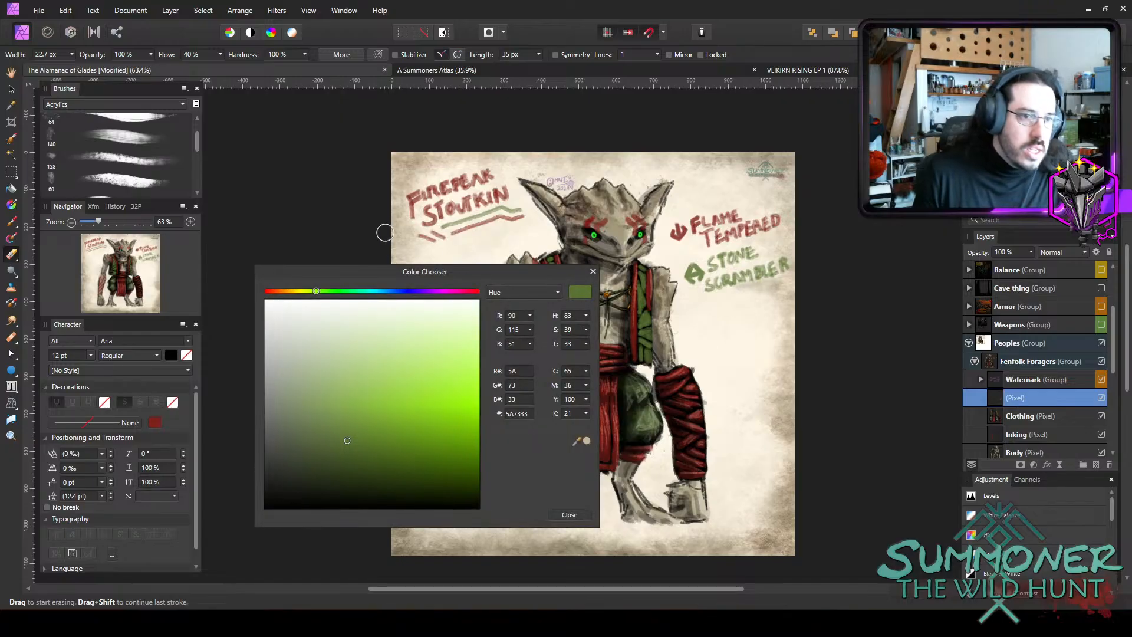
left_click(389, 289)
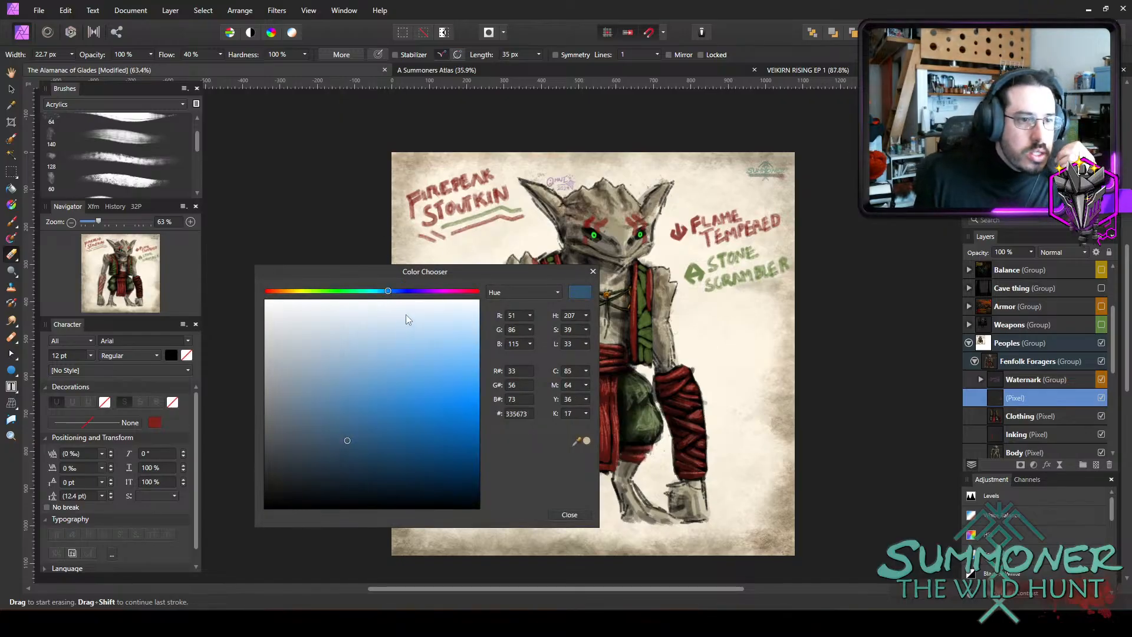
left_click_drag(380, 420, 371, 415)
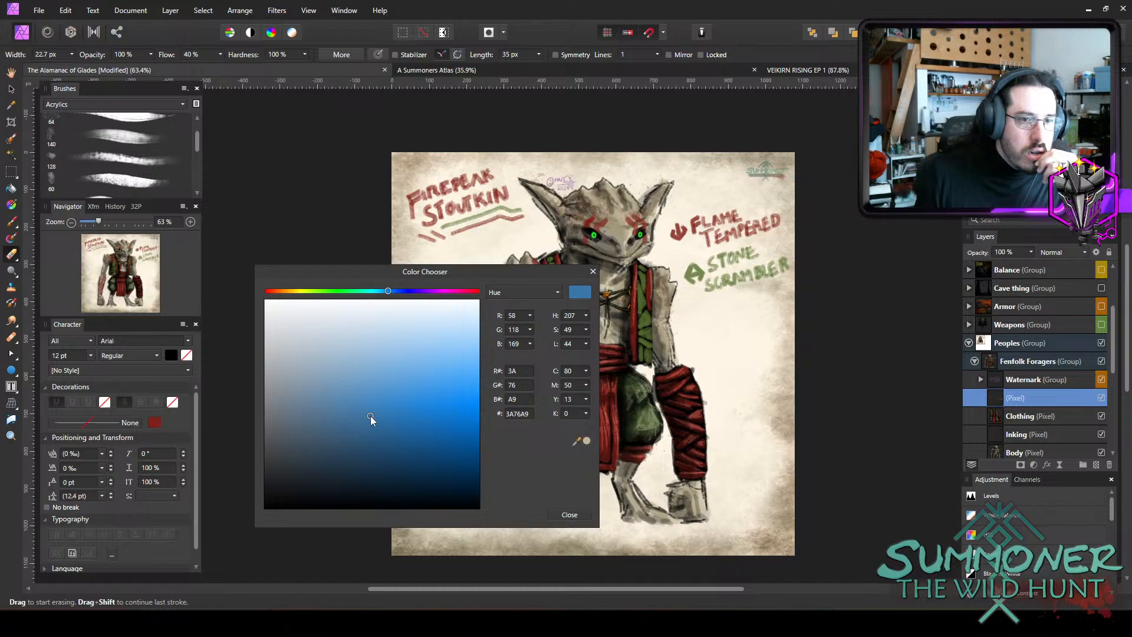
left_click(569, 514)
Erase the Firepeak Stoutkin title and its red and green underlines with an enlarged 34.5 px eraser.
key("e")
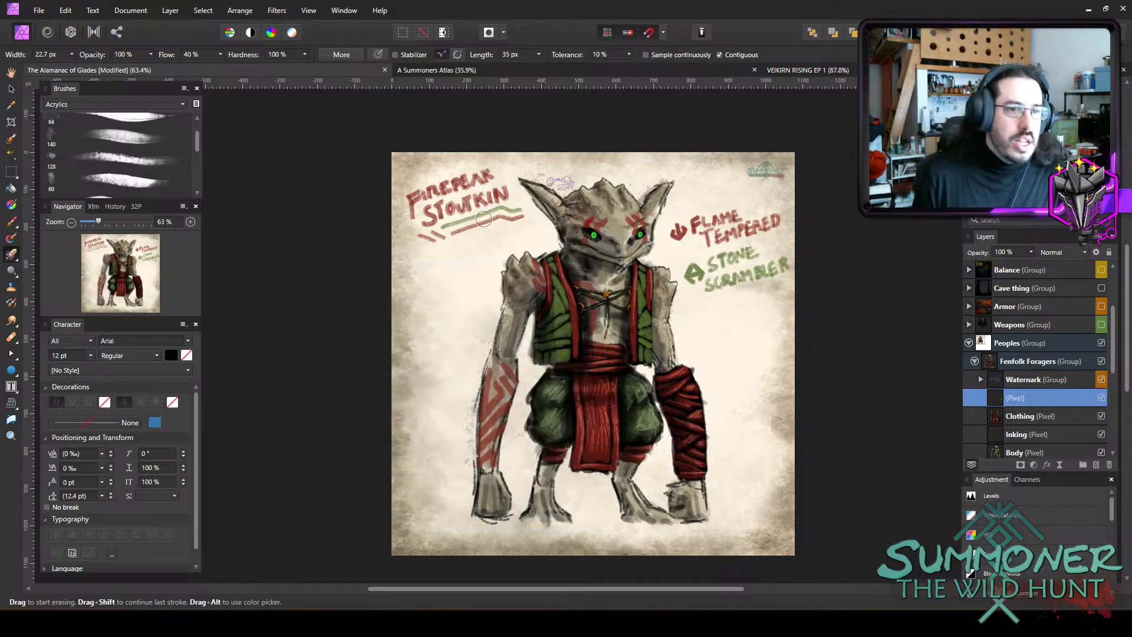
key("bracketright")
key("bracketright")
key("bracketright")
left_click_drag(511, 210, 524, 195)
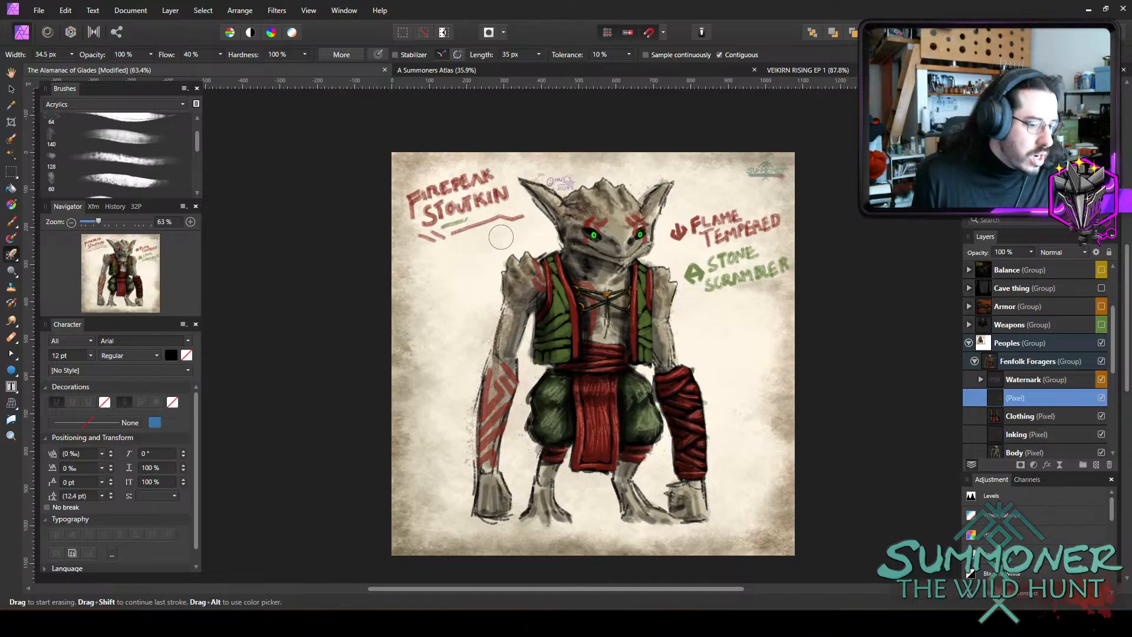
key("e")
mouse_move(503, 202)
left_mouse_down()
mouse_move(506, 159)
mouse_move(480, 163)
mouse_move(412, 232)
mouse_move(404, 206)
left_mouse_up()
left_click_drag(521, 215, 502, 250)
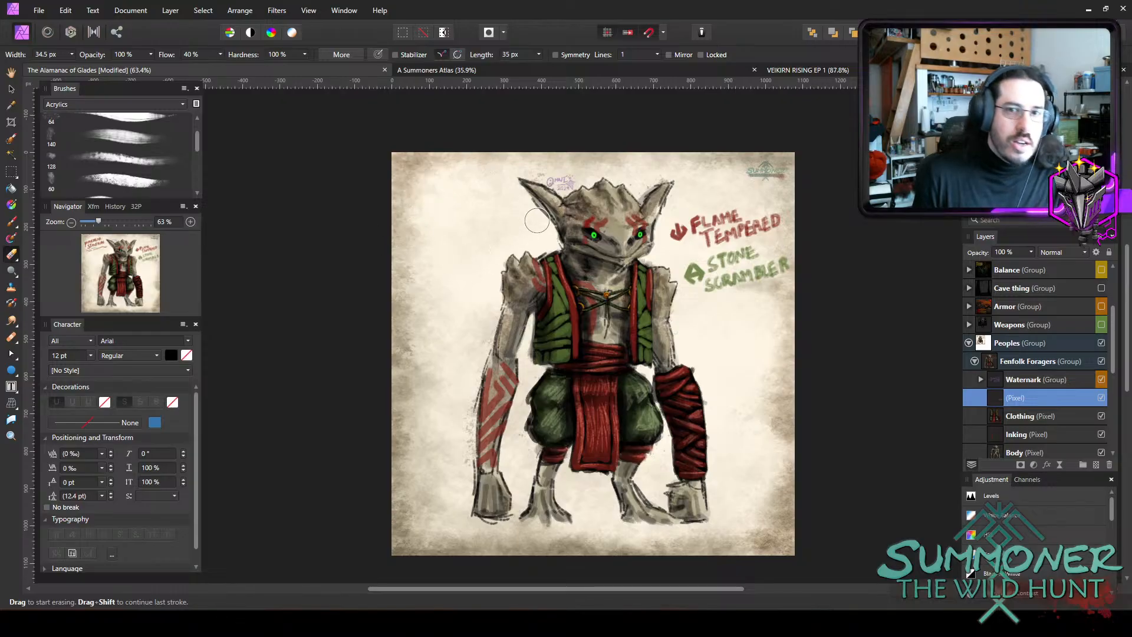
Switch to the Paint Brush and enlarge it to 14.1 px for lettering.
key("b")
key("bracketright")
key("bracketright")
key("bracketright")
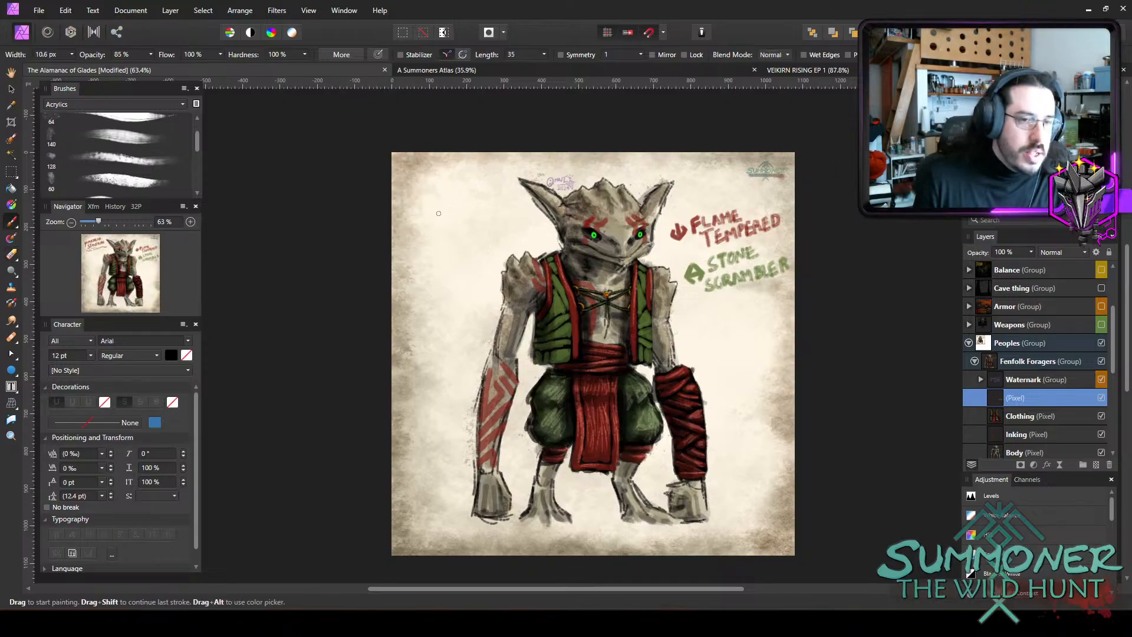
right_click(11, 254)
left_click(497, 10)
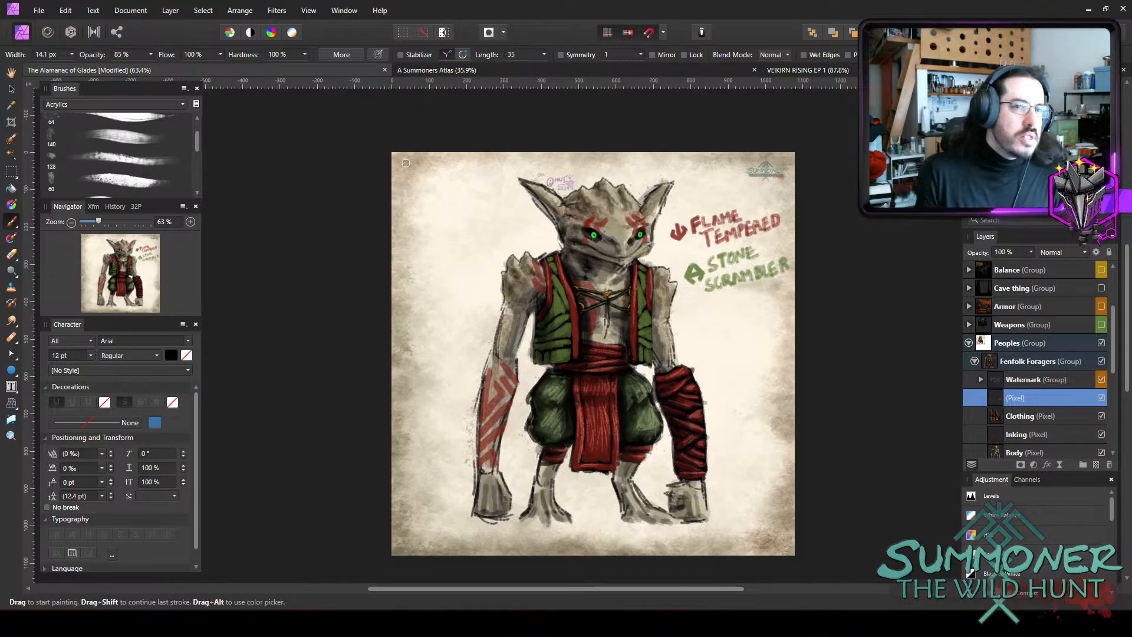
mouse_move(418, 179)
left_mouse_down()
mouse_move(411, 198)
mouse_move(424, 177)
mouse_move(426, 188)
left_mouse_up()
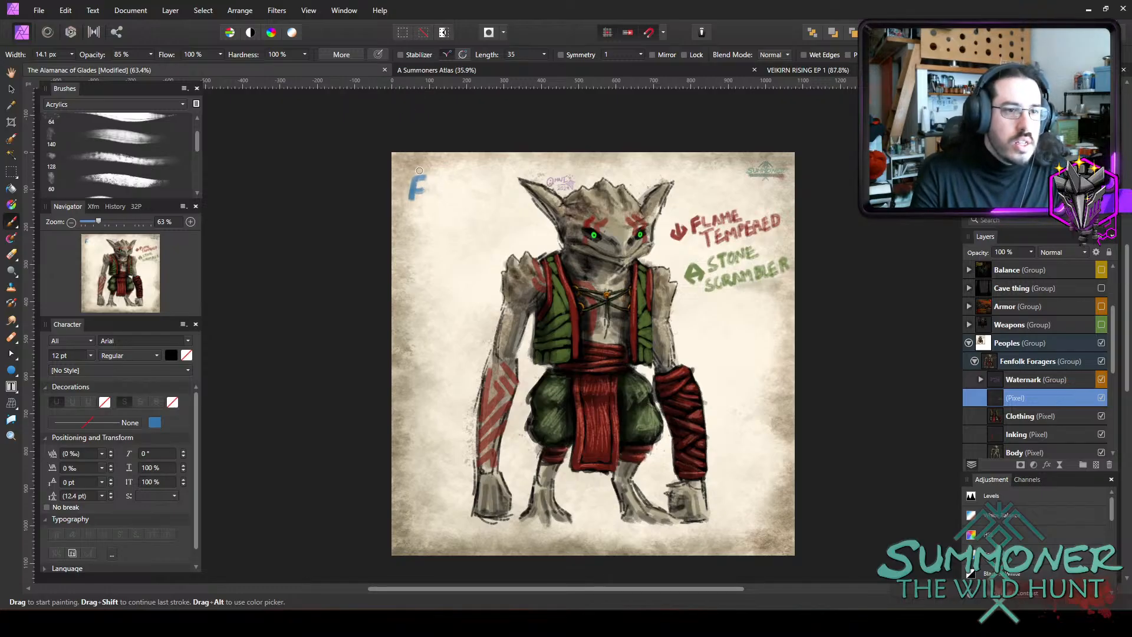
scroll(452, 179, "up", 4)
key("ctrl+z")
key("ctrl+z")
key("ctrl+z")
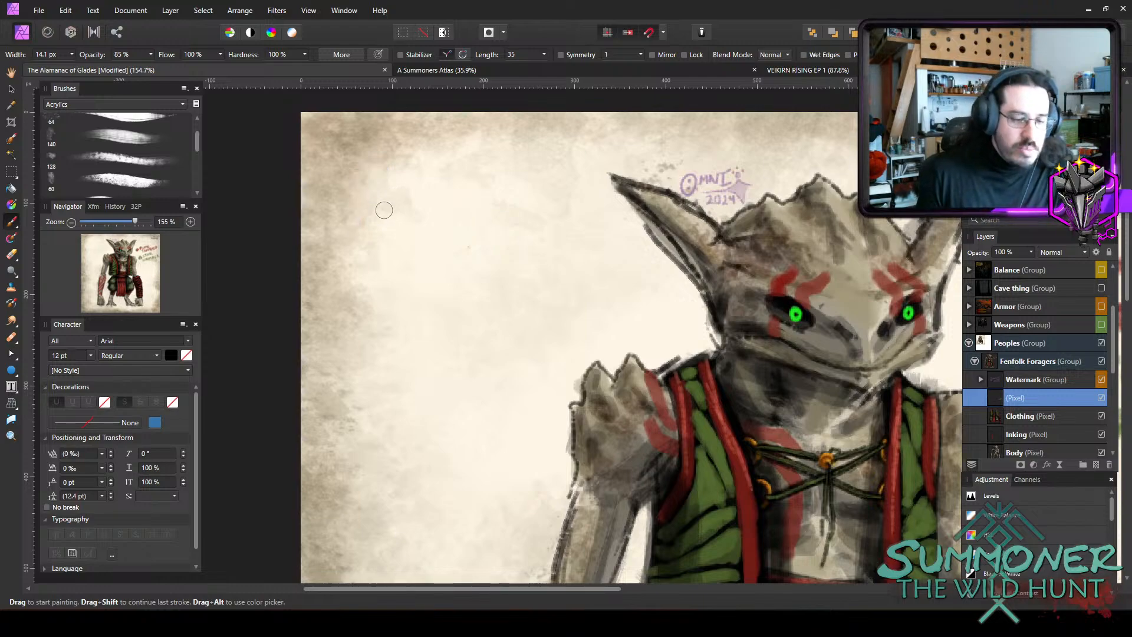
Hand-letter the blue two-line title FENFOLK FORAGER in the page's upper-left corner with a 10.2 px brush.
key("bracketleft")
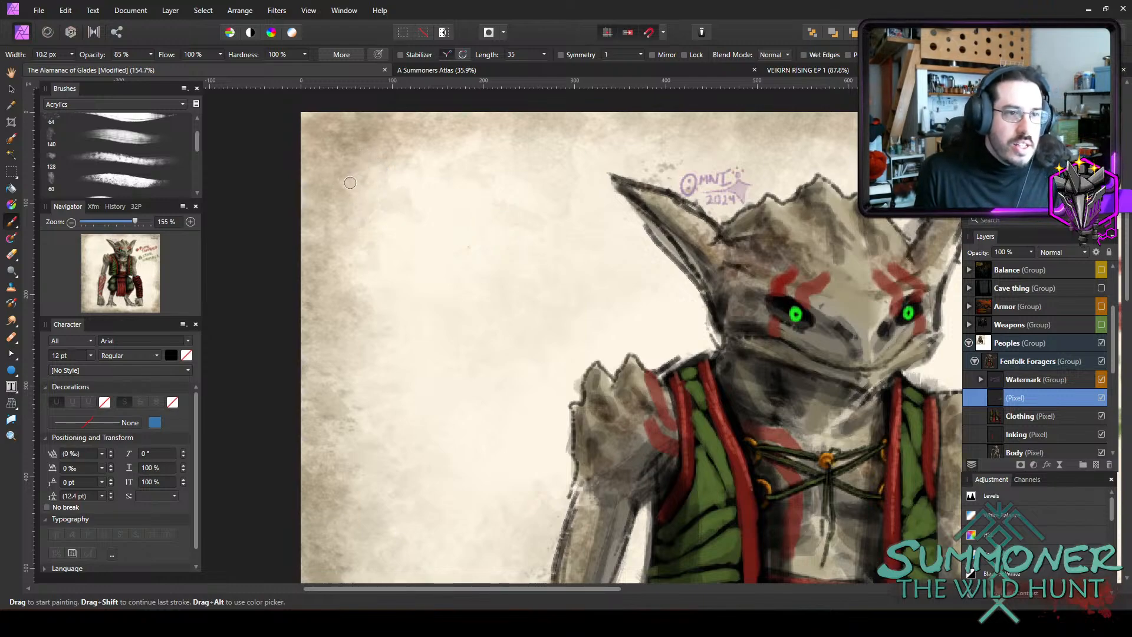
mouse_move(357, 145)
left_mouse_down()
mouse_move(345, 187)
mouse_move(362, 143)
mouse_move(382, 139)
mouse_move(360, 164)
mouse_move(372, 166)
mouse_move(407, 140)
left_mouse_up()
mouse_move(391, 155)
left_mouse_down()
mouse_move(418, 142)
mouse_move(430, 169)
mouse_move(440, 142)
mouse_move(454, 156)
mouse_move(490, 144)
mouse_move(496, 164)
mouse_move(514, 166)
mouse_move(507, 151)
mouse_move(519, 171)
left_mouse_up()
key("ctrl+z")
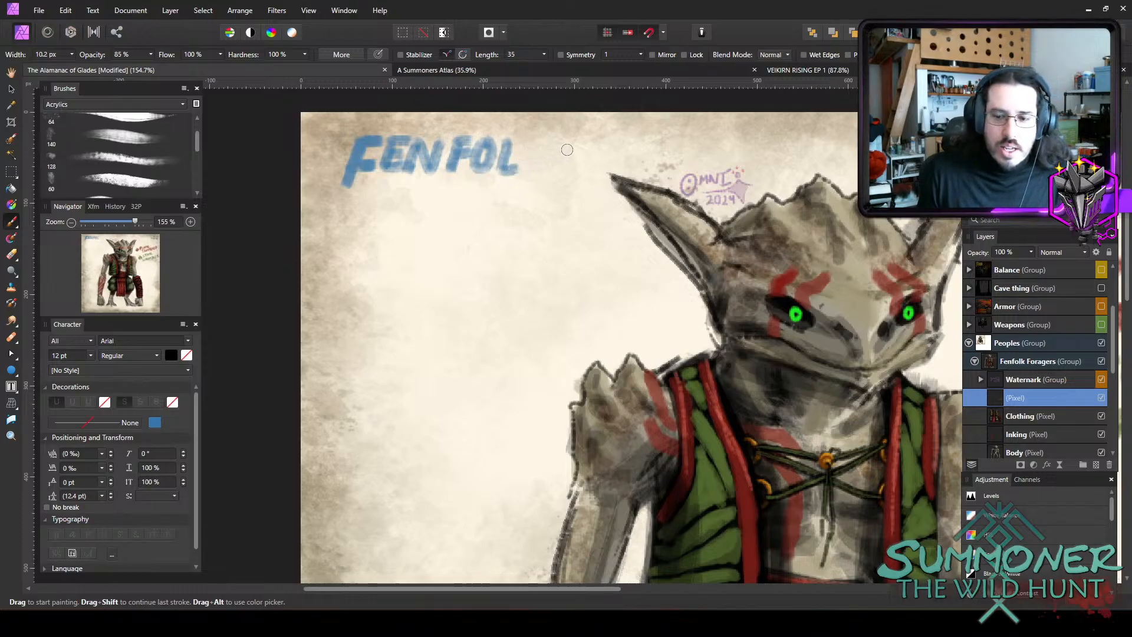
mouse_move(528, 139)
left_mouse_down()
mouse_move(522, 170)
mouse_move(531, 142)
mouse_move(547, 147)
mouse_move(527, 160)
mouse_move(550, 143)
mouse_move(547, 171)
left_mouse_up()
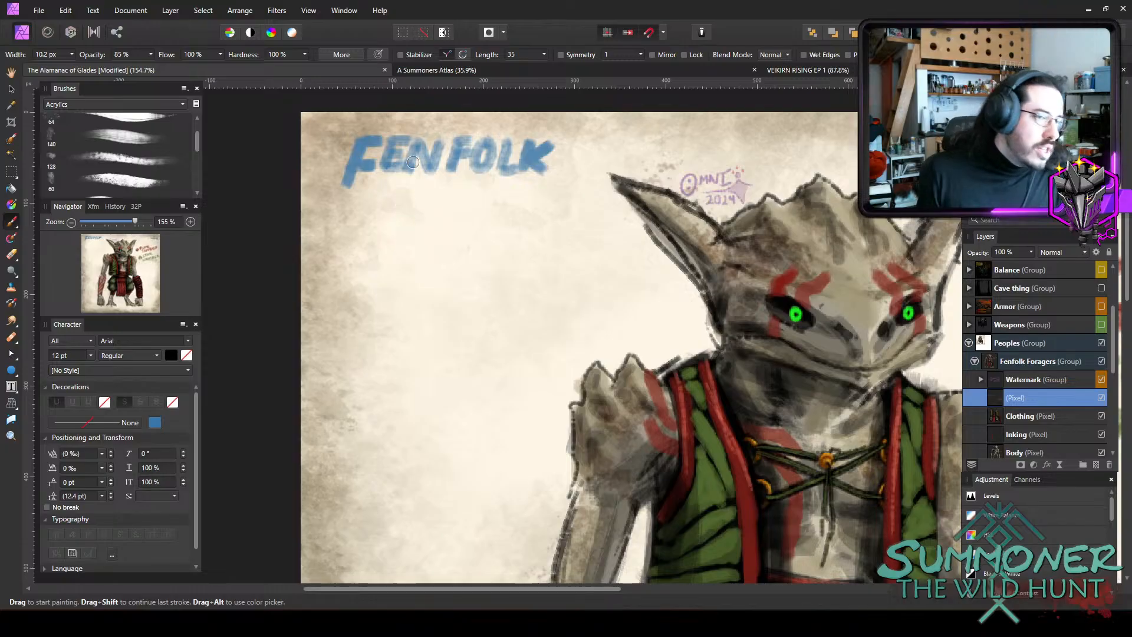
mouse_move(390, 191)
left_mouse_down()
mouse_move(382, 234)
mouse_move(391, 192)
mouse_move(413, 207)
left_mouse_up()
mouse_move(422, 199)
left_mouse_down()
mouse_move(420, 212)
mouse_move(420, 198)
mouse_move(438, 221)
mouse_move(472, 189)
mouse_move(499, 193)
mouse_move(508, 217)
mouse_move(518, 190)
mouse_move(540, 219)
mouse_move(546, 206)
mouse_move(563, 220)
left_mouse_up()
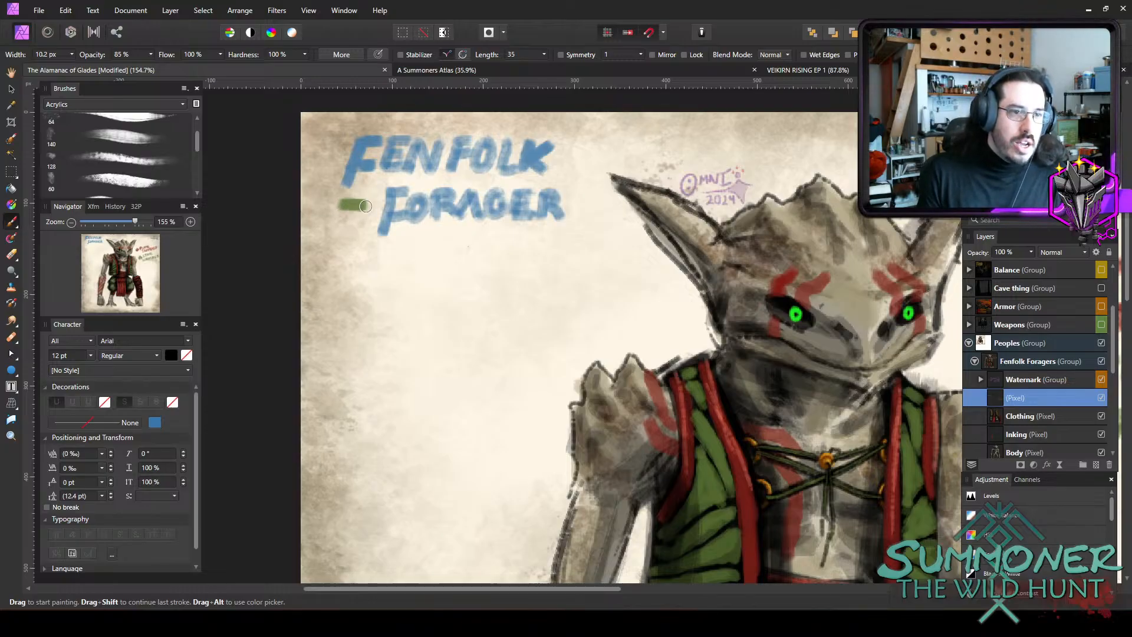
mouse_move(355, 235)
left_mouse_down()
mouse_move(365, 206)
mouse_move(354, 252)
mouse_move(446, 253)
left_mouse_up()
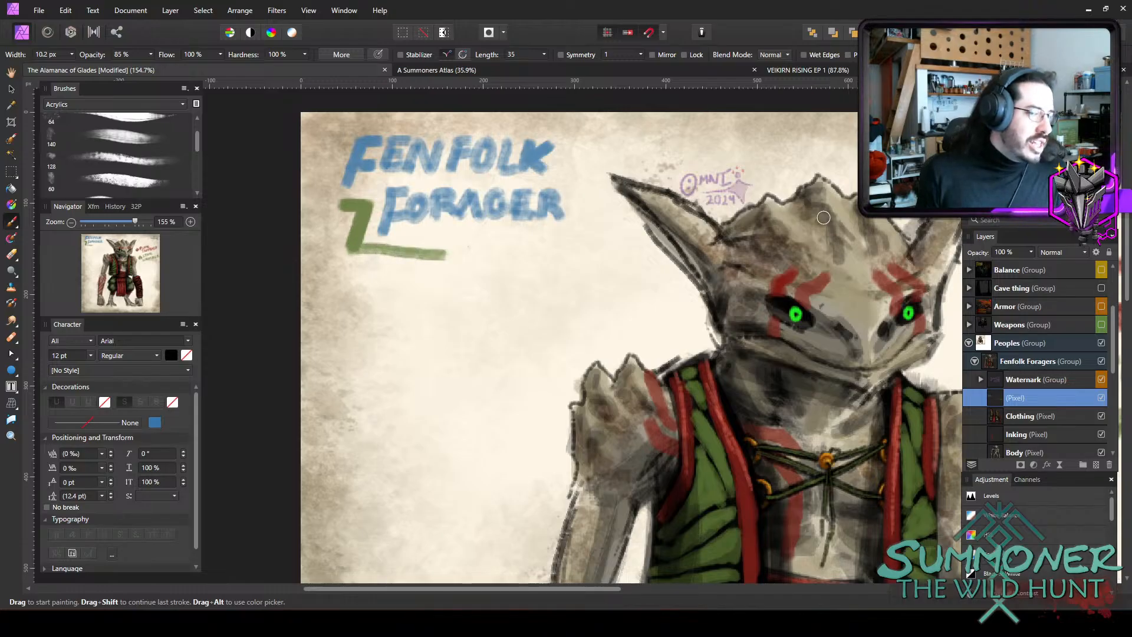
key("ctrl+z")
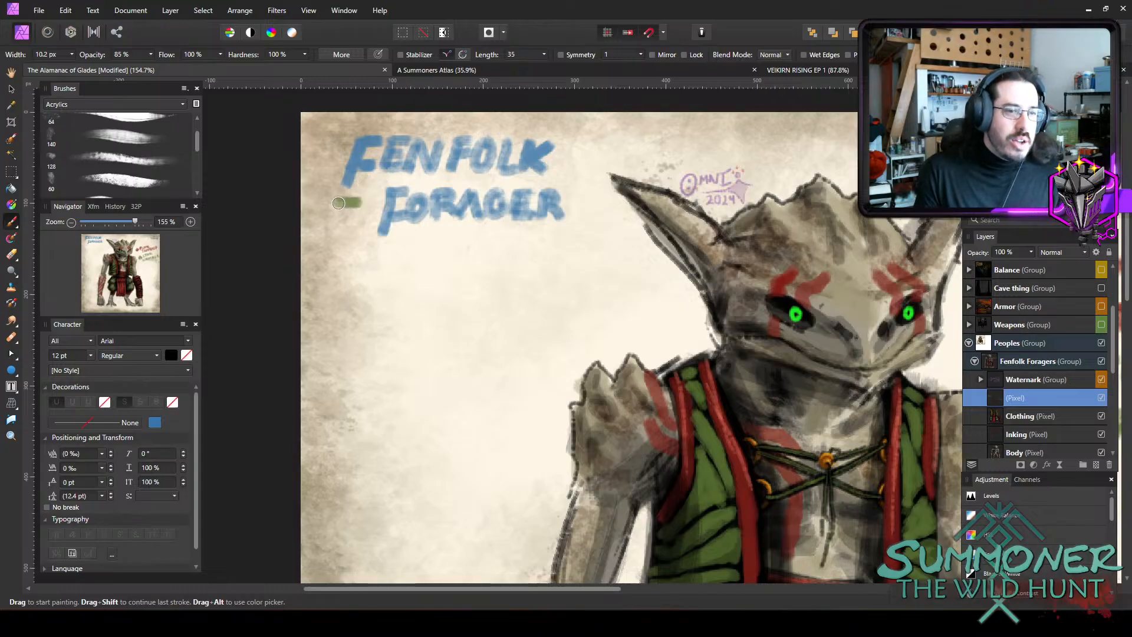
mouse_move(360, 226)
left_mouse_down()
mouse_move(353, 244)
mouse_move(558, 242)
left_mouse_up()
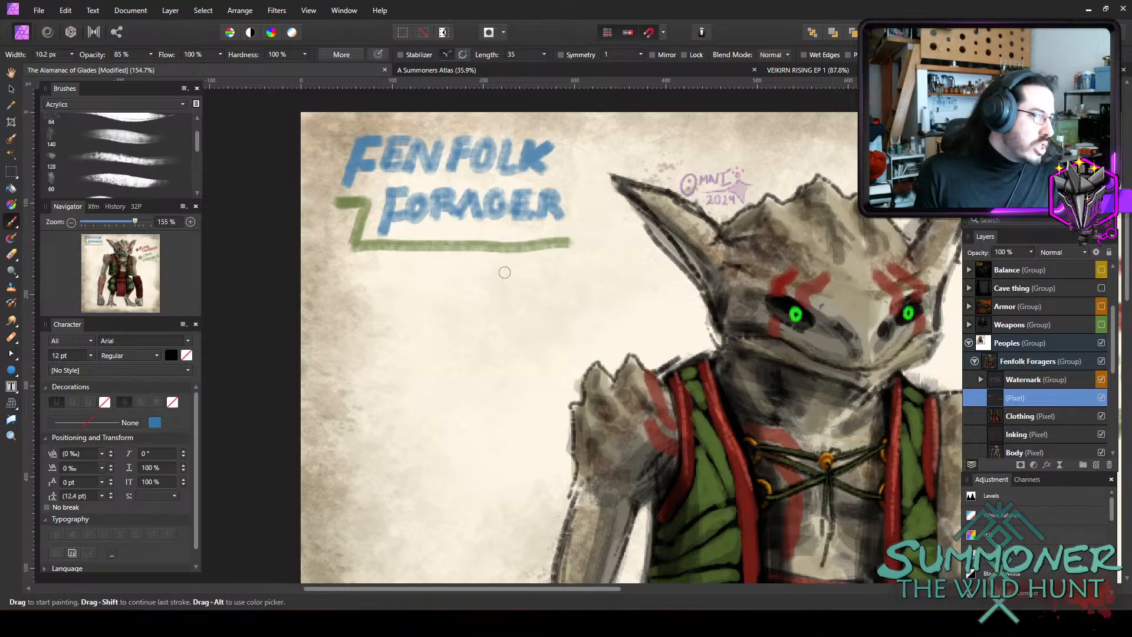
key("ctrl+z")
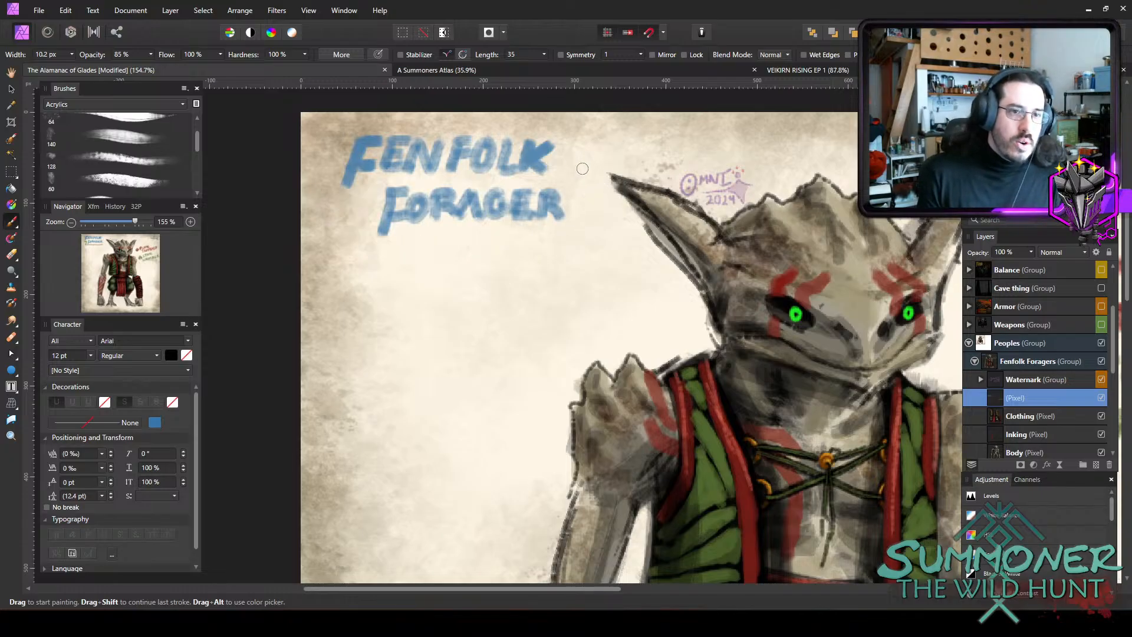
mouse_move(341, 200)
left_mouse_down()
mouse_move(363, 202)
mouse_move(363, 229)
mouse_move(343, 234)
mouse_move(363, 221)
mouse_move(343, 231)
left_mouse_up()
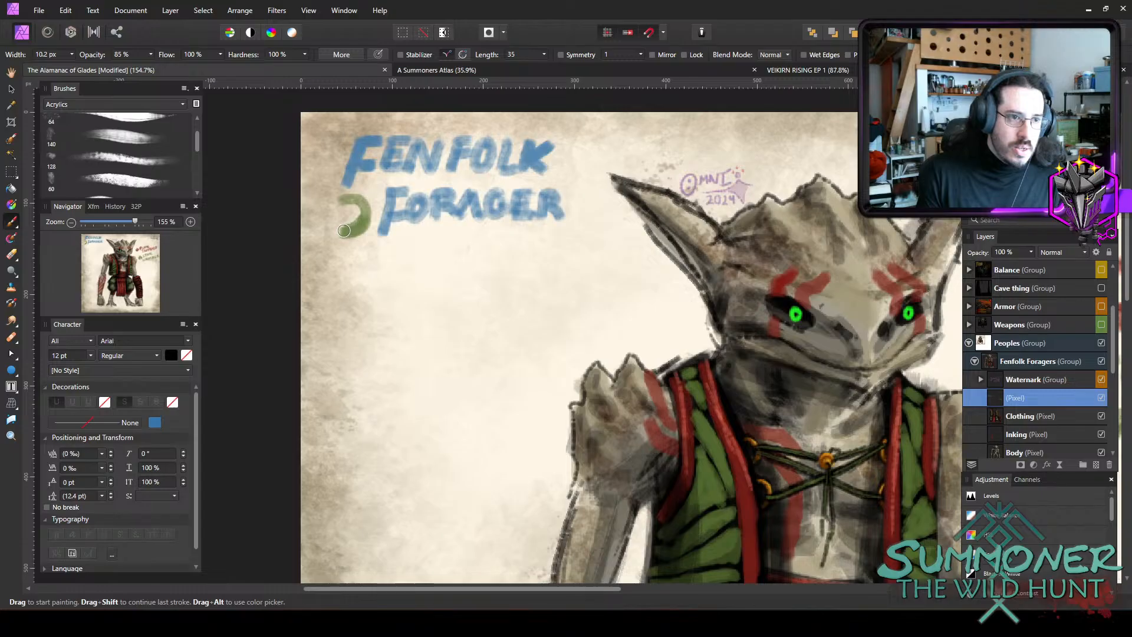
key("ctrl+z")
key("ctrl+z")
key("ctrl+z")
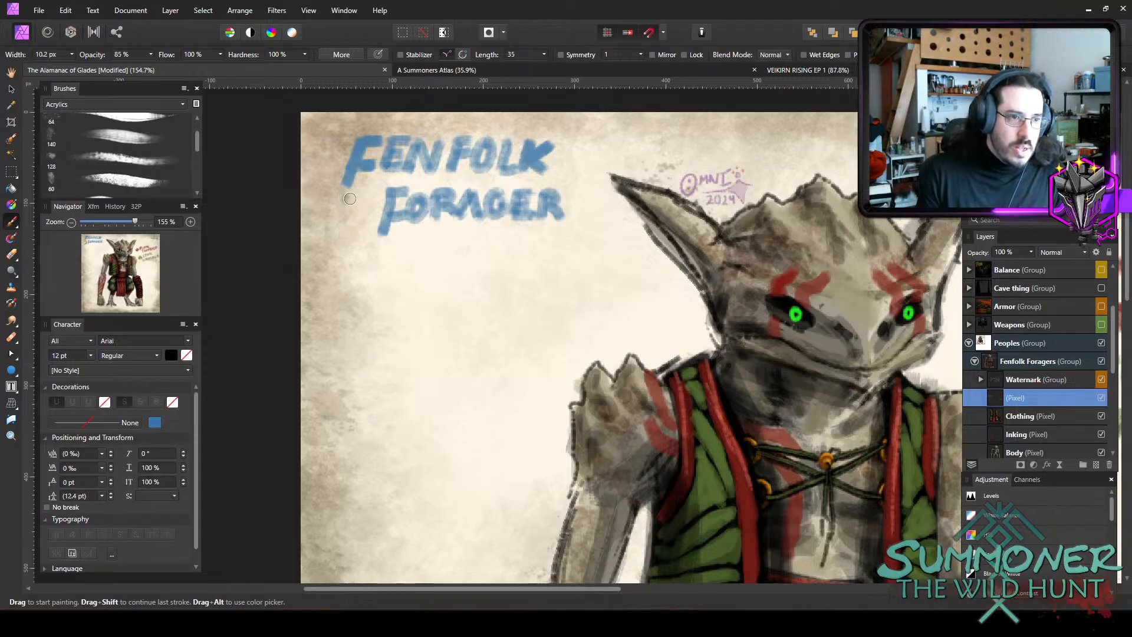
mouse_move(363, 203)
left_mouse_down()
mouse_move(340, 242)
mouse_move(353, 259)
mouse_move(595, 233)
left_mouse_up()
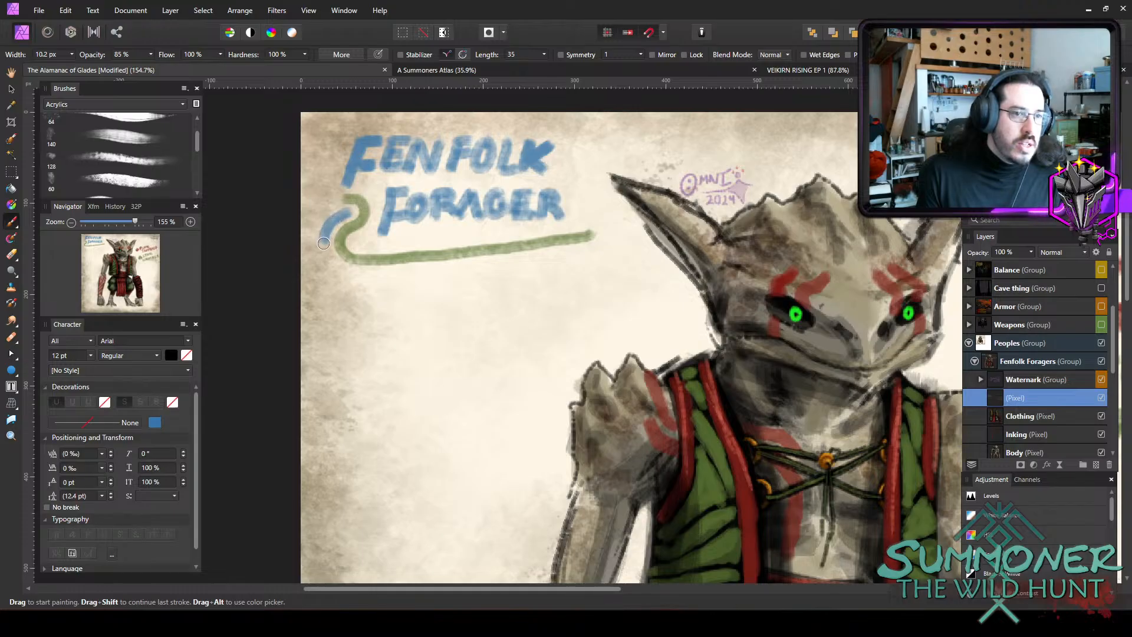
mouse_move(324, 256)
left_mouse_down()
mouse_move(359, 281)
mouse_move(395, 283)
mouse_move(593, 254)
left_mouse_up()
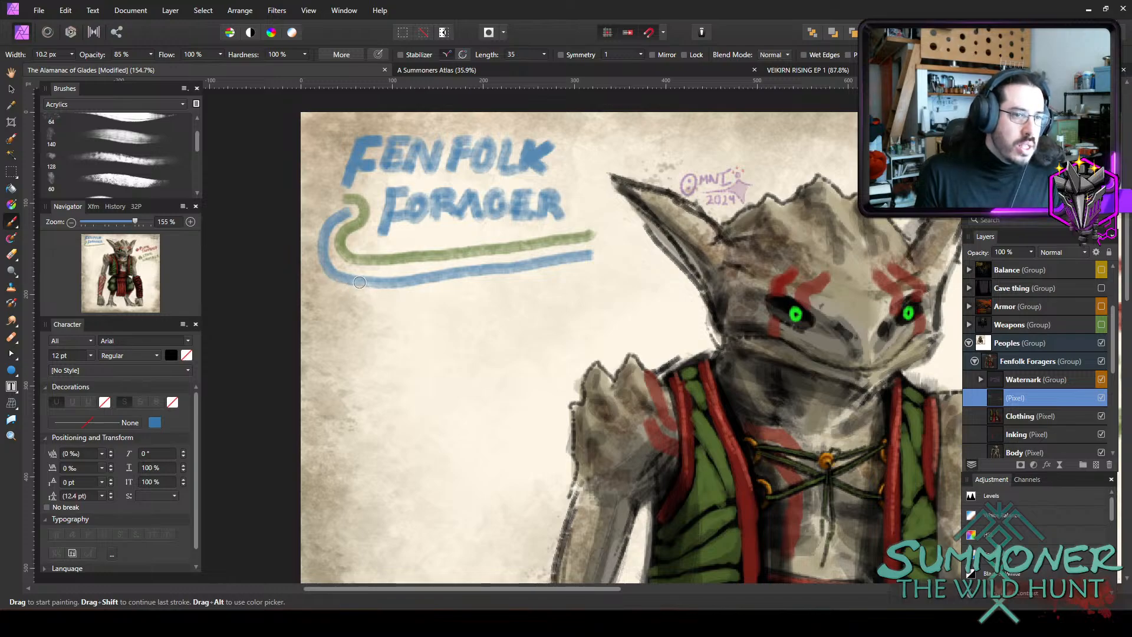
mouse_move(360, 281)
left_mouse_down()
mouse_move(340, 293)
mouse_move(337, 314)
mouse_move(350, 328)
mouse_move(387, 318)
mouse_move(389, 306)
mouse_move(368, 297)
left_mouse_up()
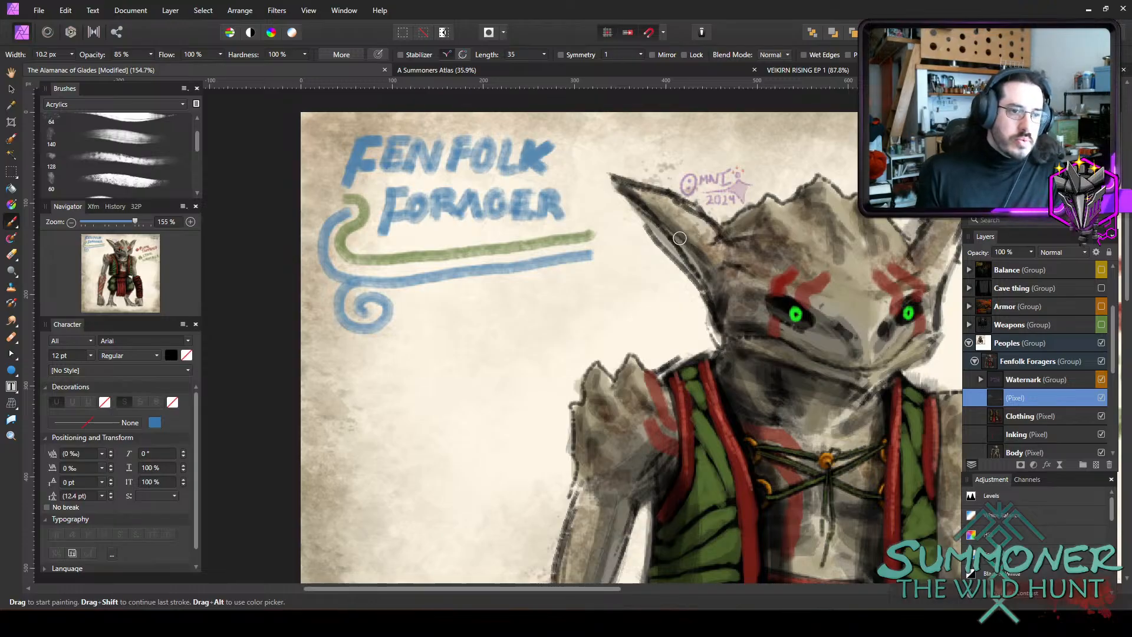
key("ctrl+z")
key("ctrl+z")
key("ctrl+z")
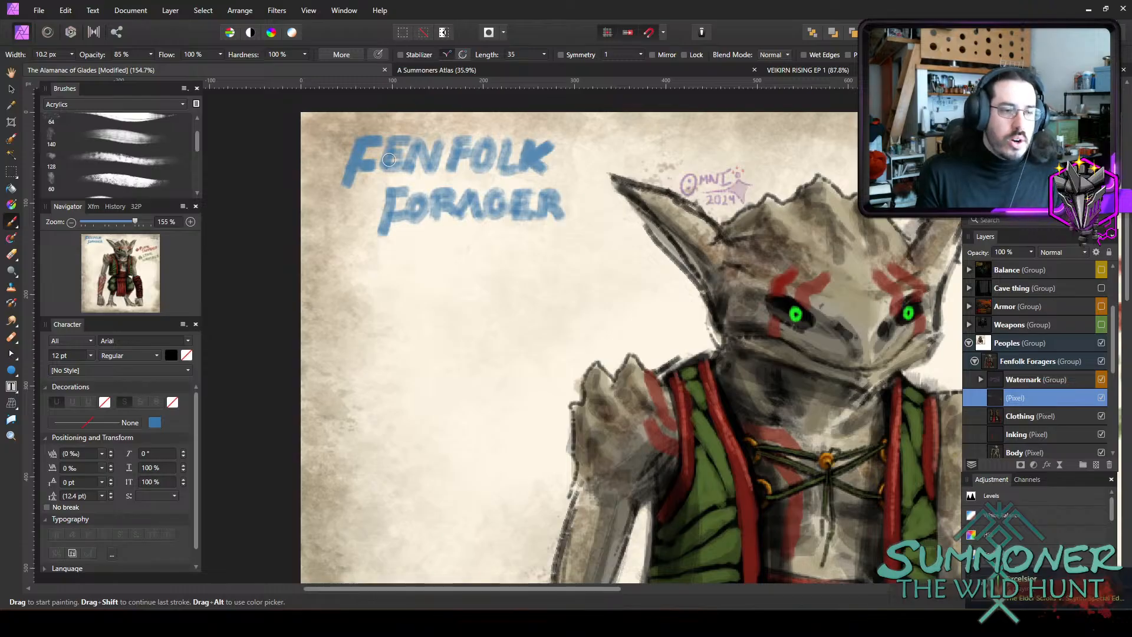
Paint an angular green underline beneath the title, crossed by a blue wave with short slanted blue strokes on both sides.
mouse_move(347, 201)
left_mouse_down()
mouse_move(369, 203)
mouse_move(343, 269)
mouse_move(588, 243)
left_mouse_up()
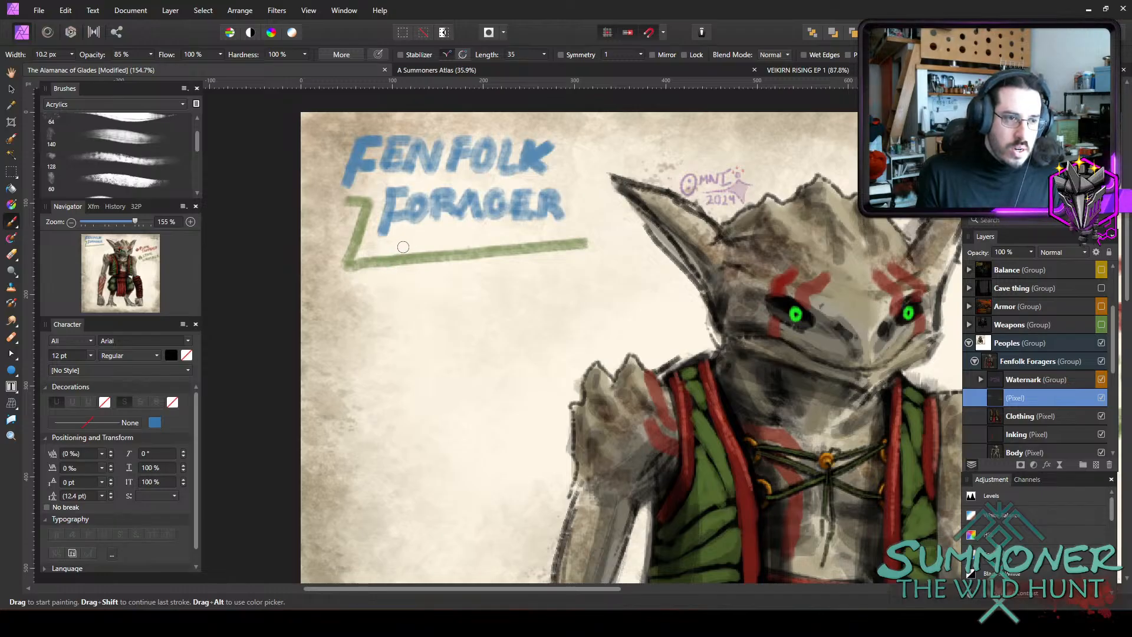
mouse_move(391, 251)
left_mouse_down()
mouse_move(426, 239)
mouse_move(442, 270)
mouse_move(467, 278)
mouse_move(541, 235)
left_mouse_up()
key("ctrl+z")
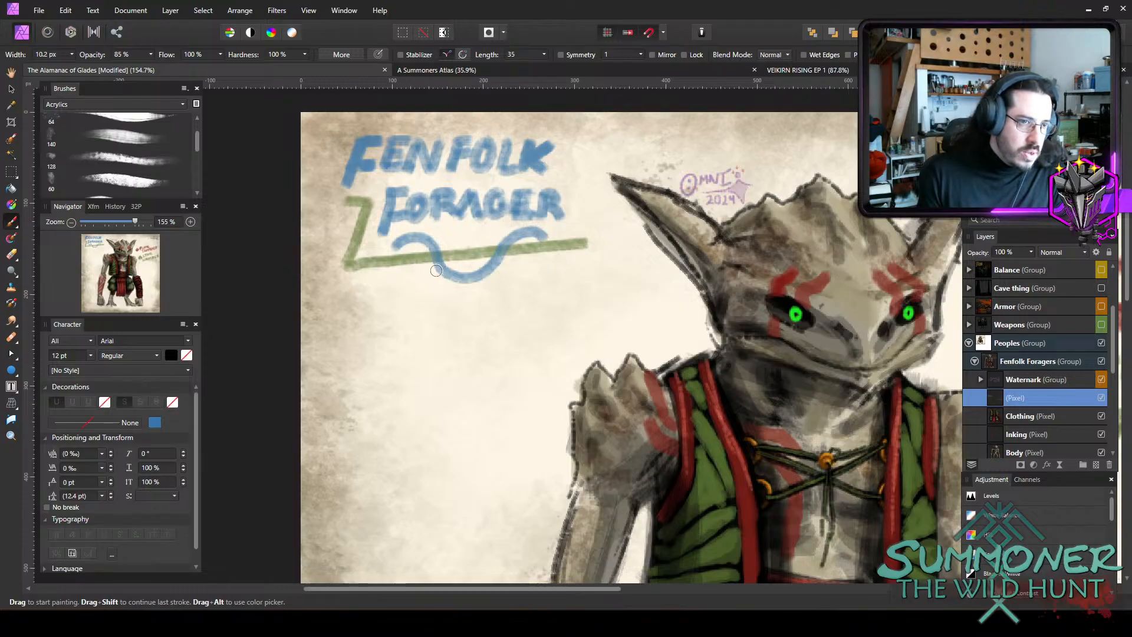
left_click_drag(435, 270, 380, 287)
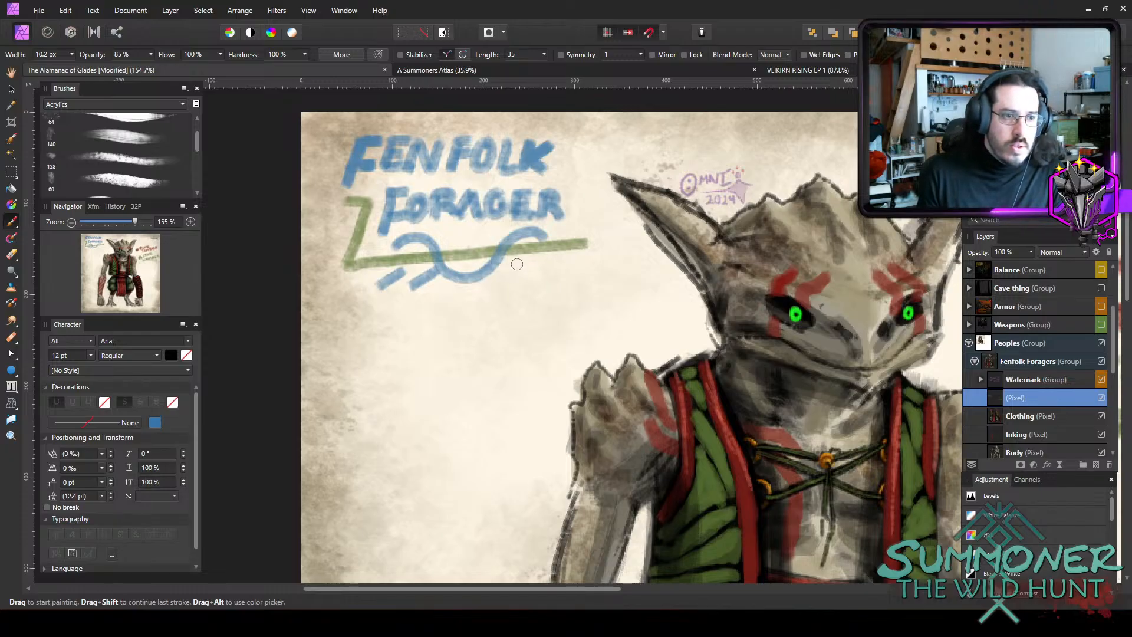
mouse_move(515, 268)
left_mouse_down()
mouse_move(497, 281)
mouse_move(529, 278)
left_mouse_up()
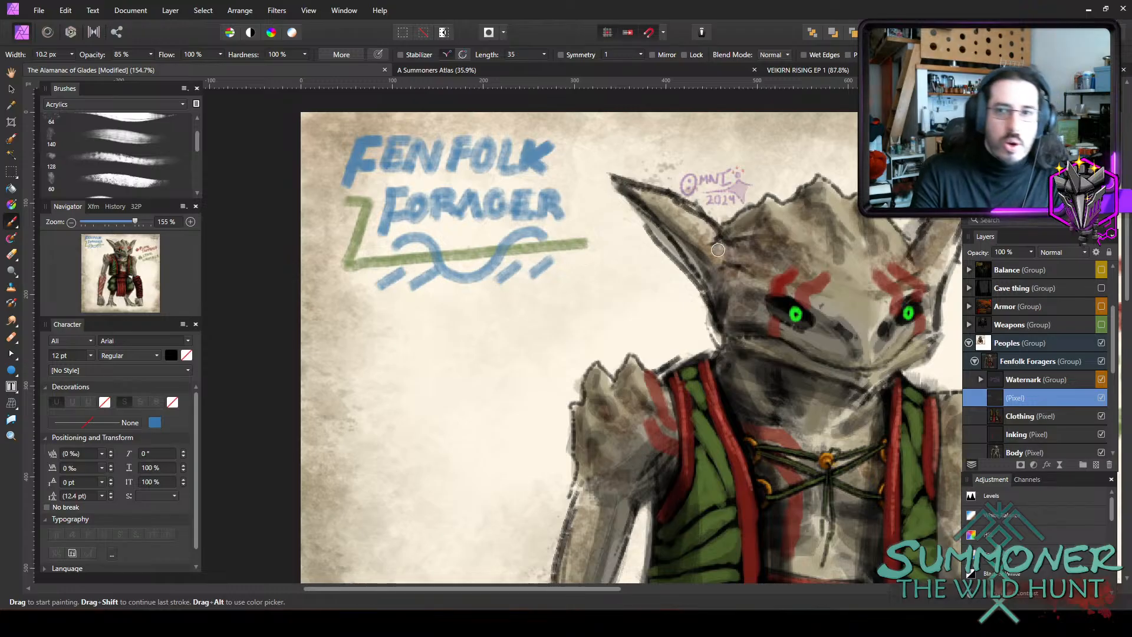
Clear all artwork from the Clothing layer of the Fenfolk Foragers group and make its Inking layer active.
scroll(669, 277, "down", 3)
scroll(834, 414, "down", 2)
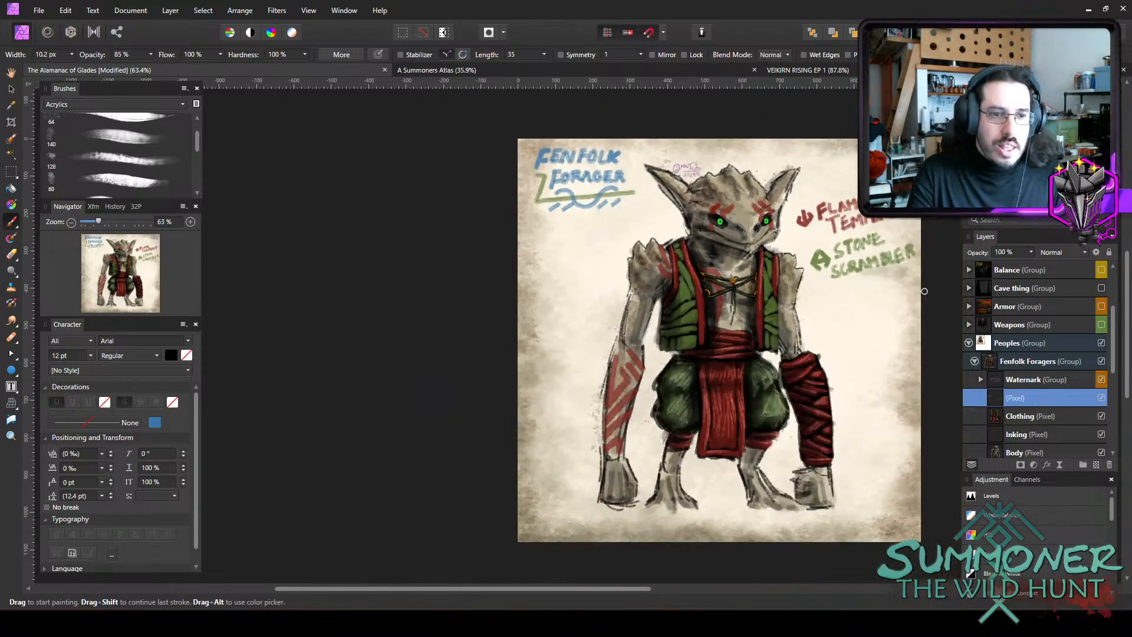
scroll(930, 265, "up", 1)
left_click_drag(589, 589, 664, 601)
scroll(549, 434, "up", 1)
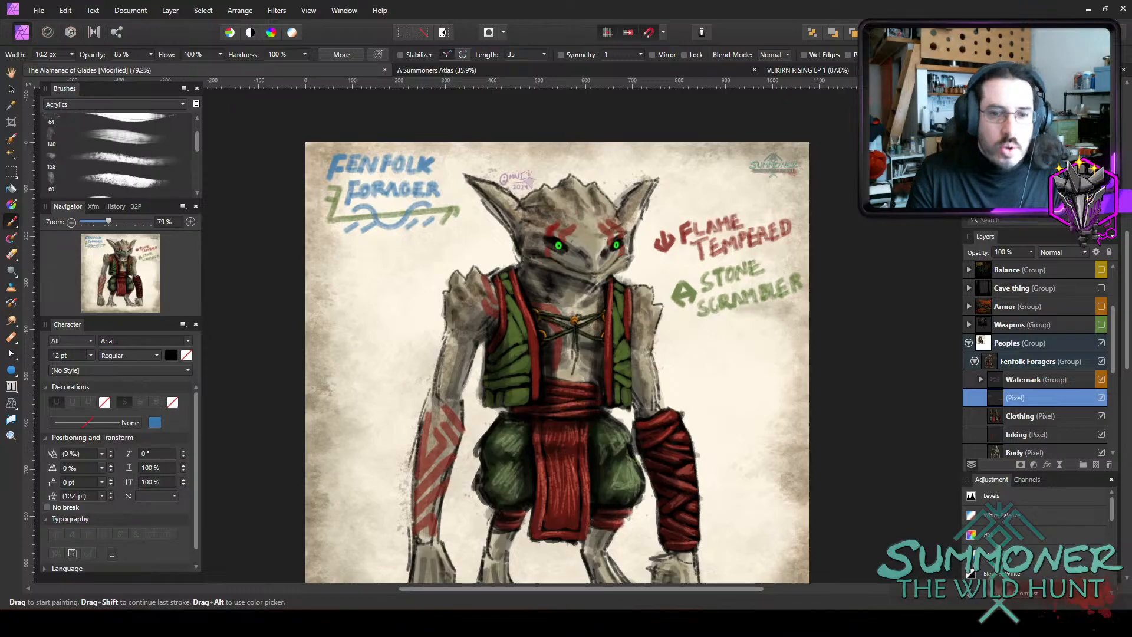
scroll(1071, 407, "down", 1)
left_click(1052, 362)
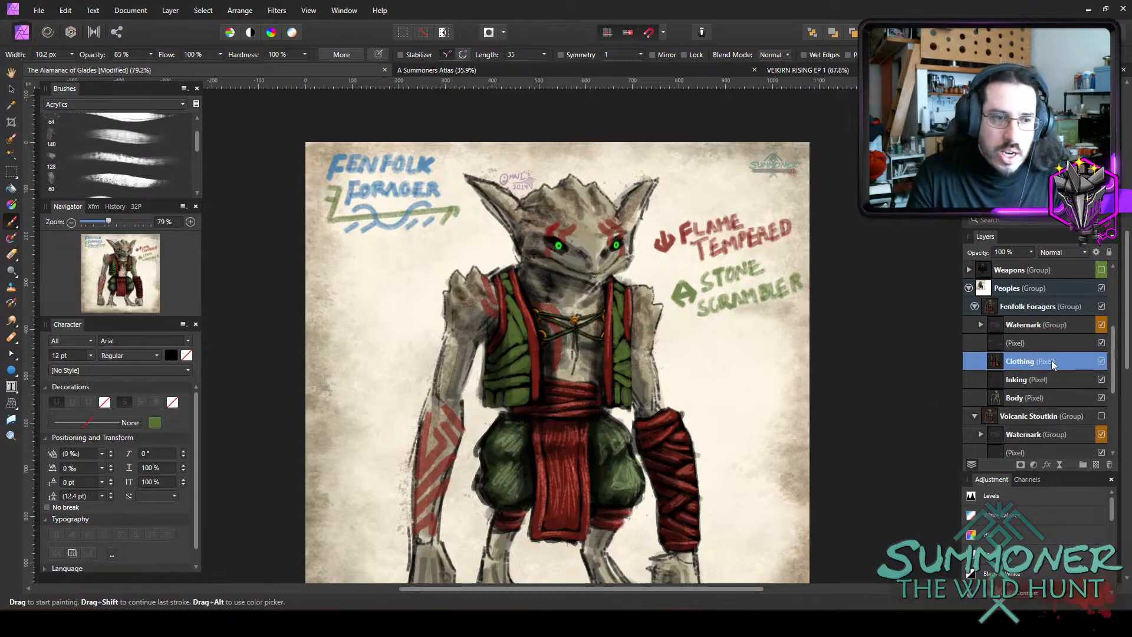
key("Delete")
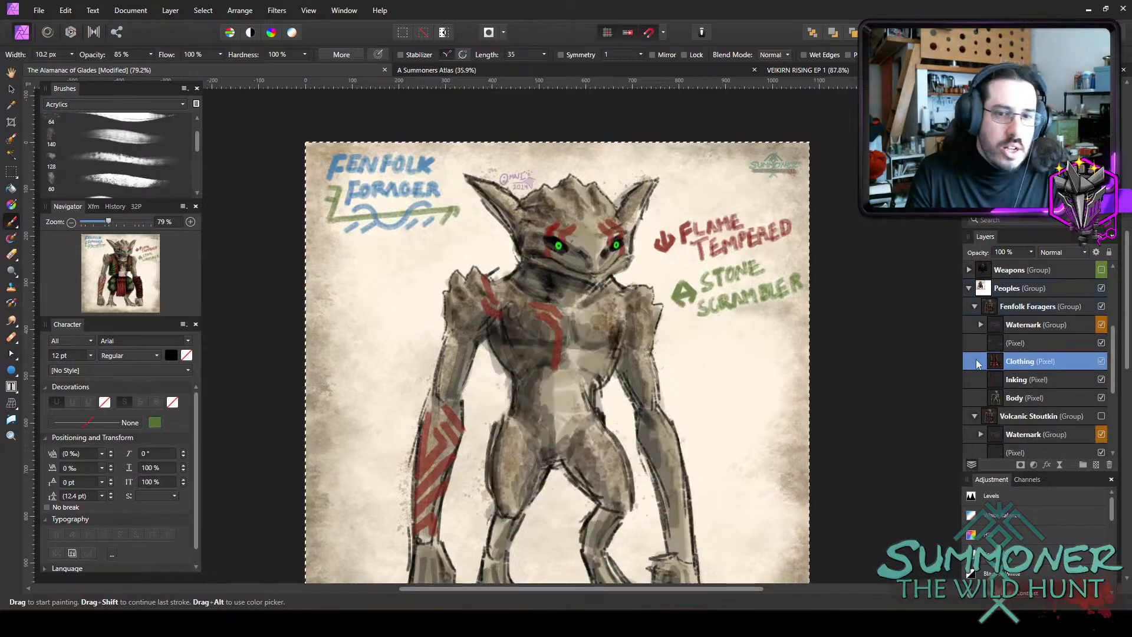
left_click(1032, 380)
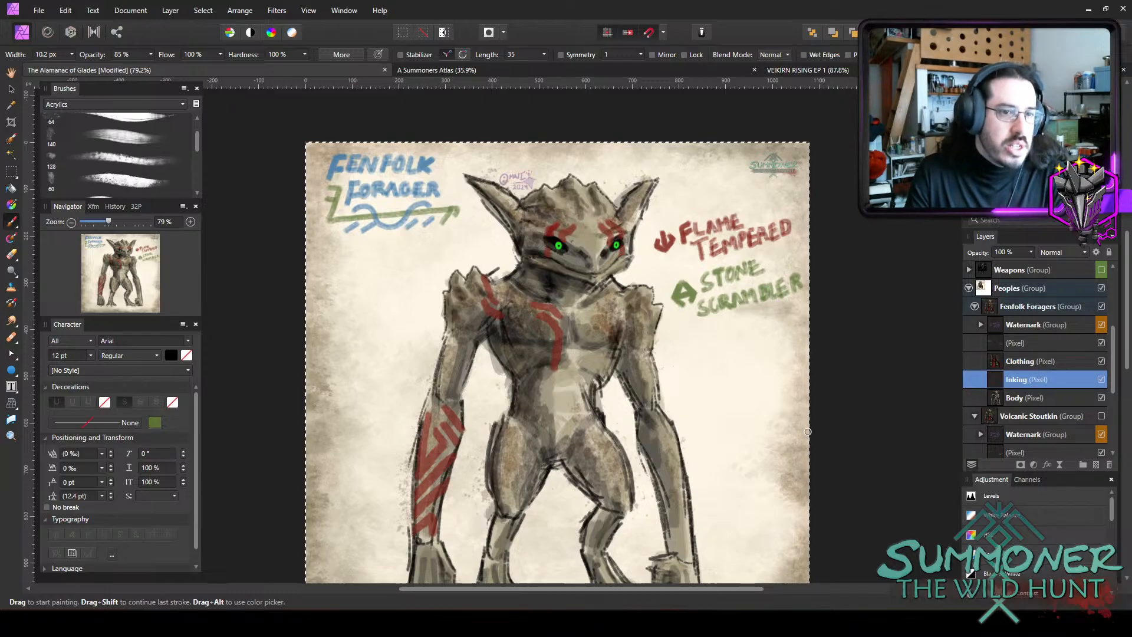
Clear all artwork from the Inking and Body layers of the Fenfolk Foragers group.
key("Delete")
left_click(1010, 401)
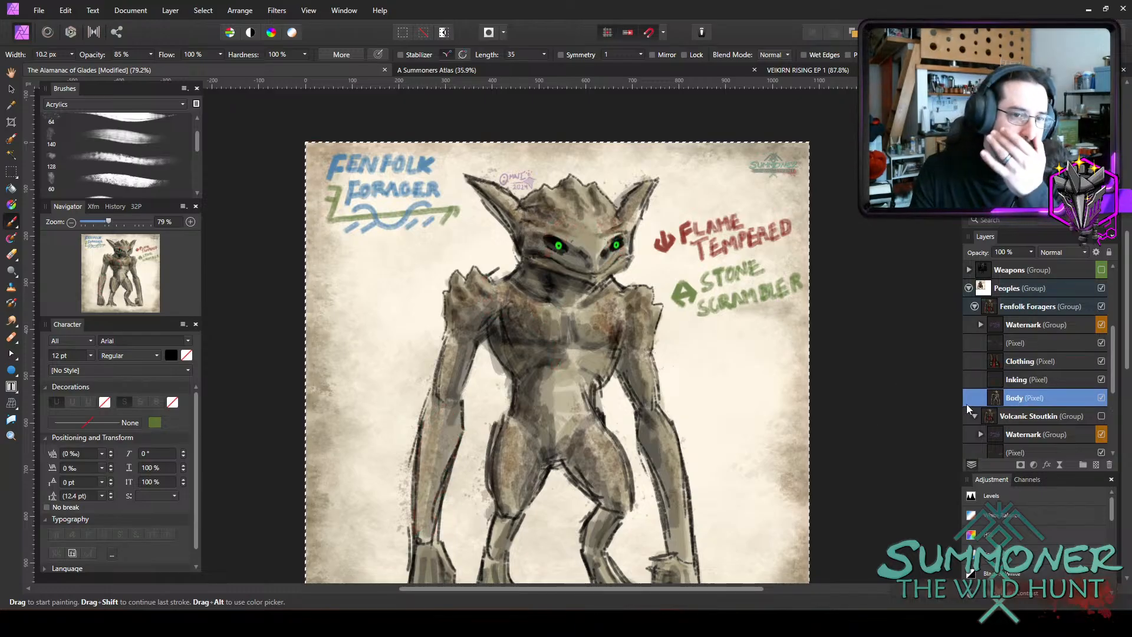
key("Delete")
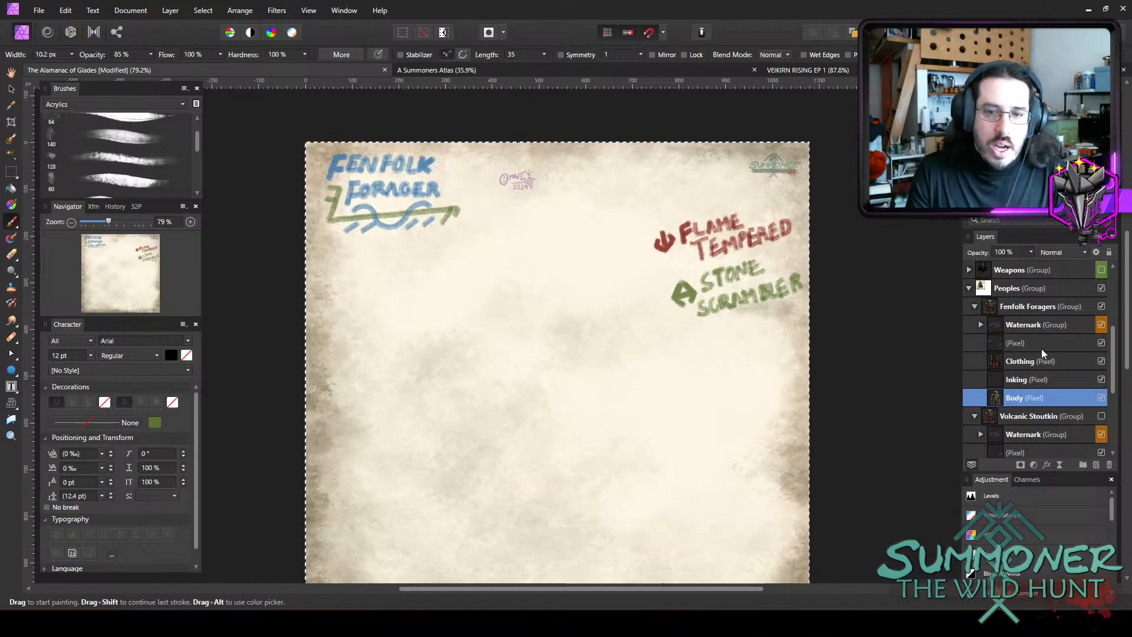
Erase the FLAME TEMPERED and STONE SCRAMBLER labels from the unnamed pixel layer above Clothing.
left_click(1000, 345)
key("e")
mouse_move(833, 271)
left_mouse_down()
mouse_move(729, 293)
mouse_move(650, 362)
mouse_move(573, 325)
mouse_move(547, 375)
mouse_move(617, 316)
mouse_move(714, 335)
mouse_move(672, 315)
mouse_move(564, 303)
mouse_move(655, 255)
mouse_move(623, 226)
left_mouse_up()
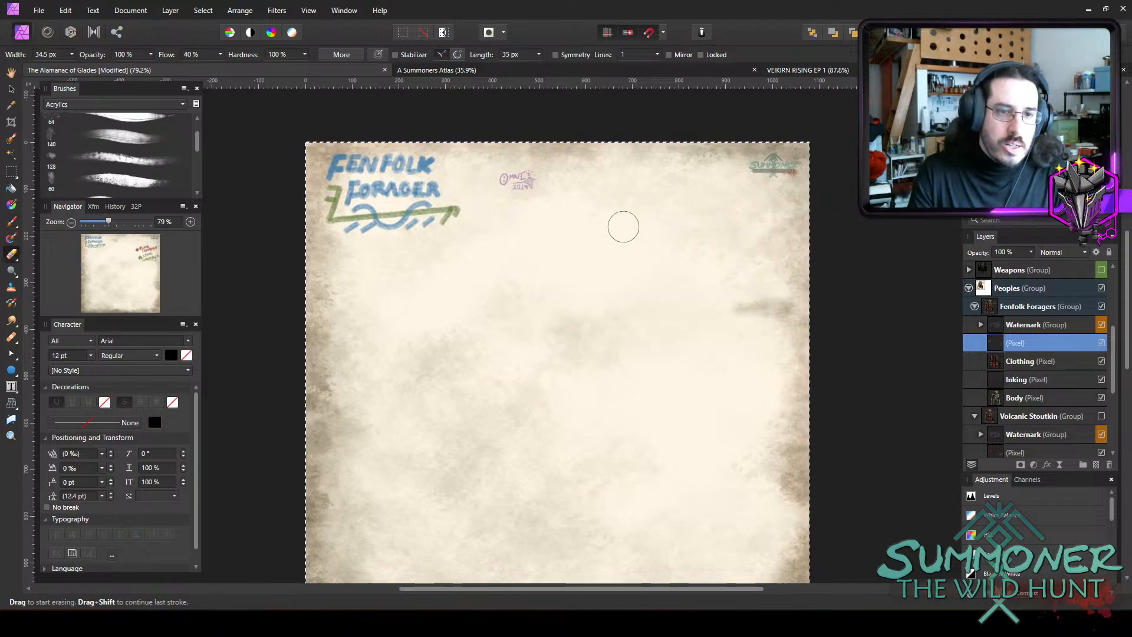
Make the Body layer active, drop the pixel selection and enlarge the Paint Brush to 17.8 px.
left_click(1000, 398)
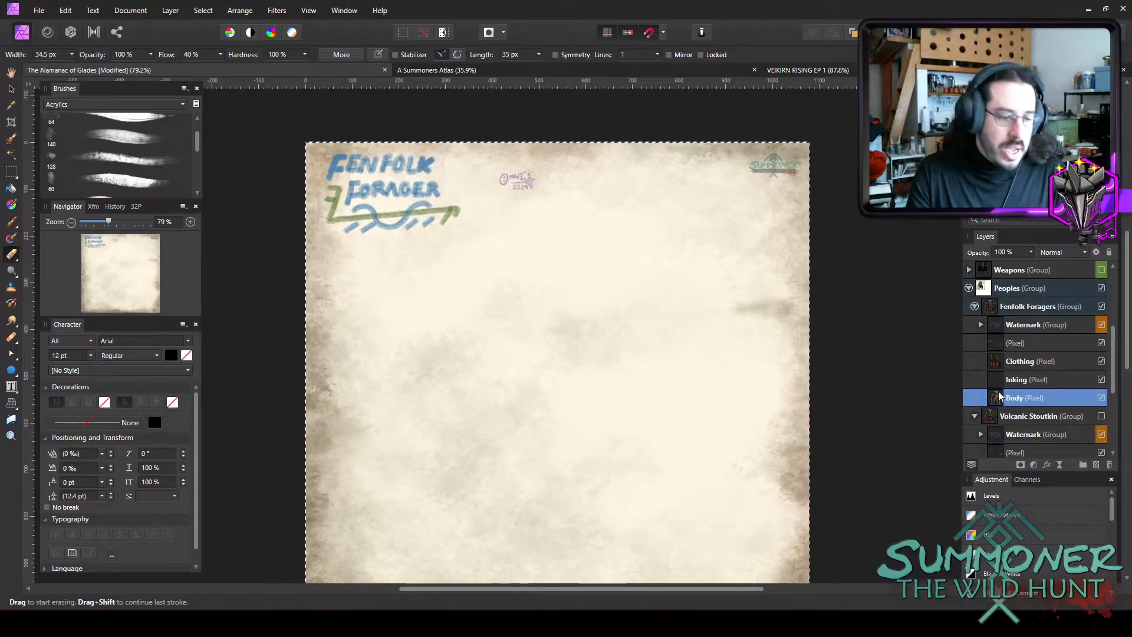
key("ctrl+d")
key("m")
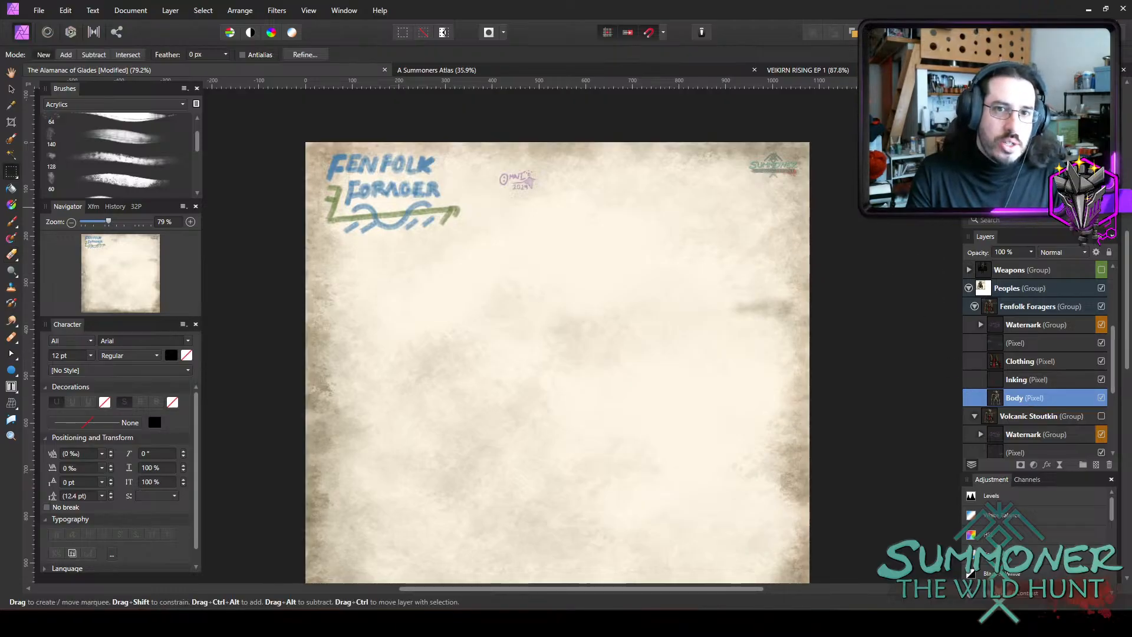
left_click(12, 221)
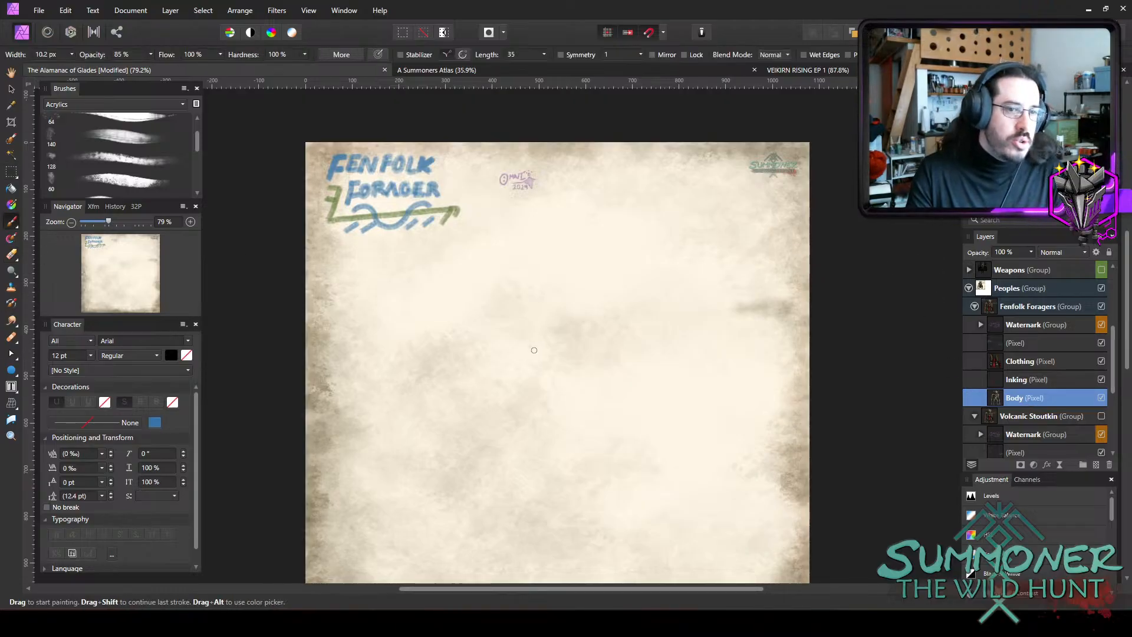
key("bracketright")
key("bracketright")
key("bracketright")
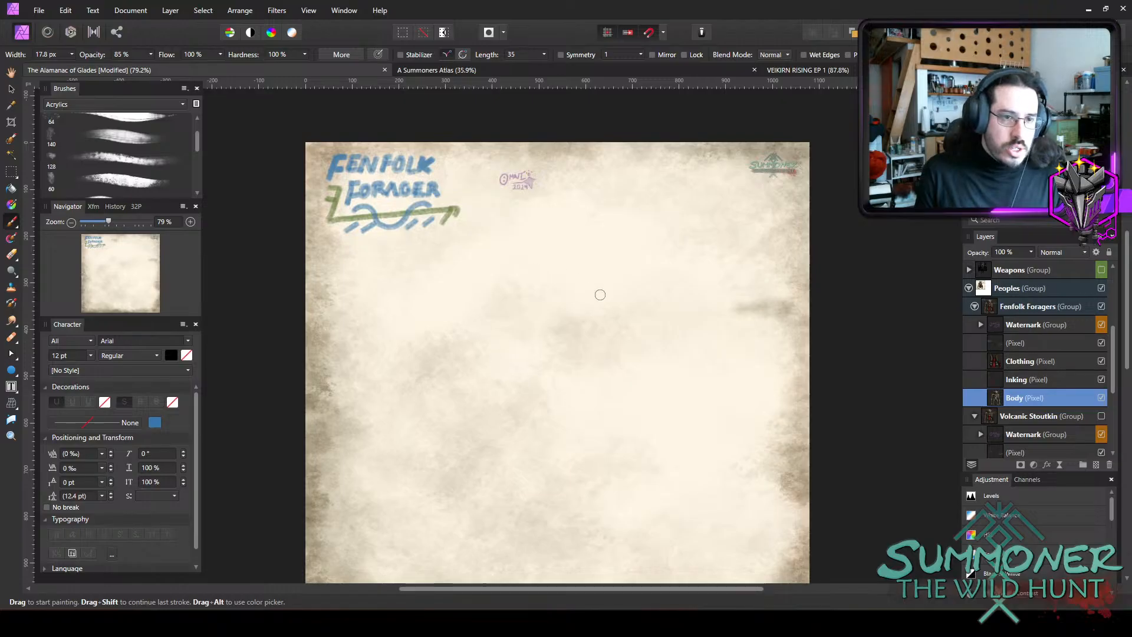
Sketch a large black circle with overlapping strokes in the upper middle of the page as the creature's chest.
left_click_drag(540, 252, 564, 349)
mouse_move(486, 309)
left_mouse_down()
mouse_move(563, 373)
mouse_move(575, 368)
left_mouse_up()
mouse_move(493, 306)
left_mouse_down()
mouse_move(596, 364)
mouse_move(610, 356)
left_mouse_up()
mouse_move(495, 311)
left_mouse_down()
mouse_move(612, 348)
mouse_move(640, 286)
left_mouse_up()
mouse_move(601, 363)
left_mouse_down()
mouse_move(614, 272)
mouse_move(625, 275)
left_mouse_up()
mouse_move(614, 353)
left_mouse_down()
mouse_move(636, 317)
mouse_move(609, 252)
left_mouse_up()
mouse_move(617, 260)
left_mouse_down()
mouse_move(537, 262)
mouse_move(631, 286)
left_mouse_up()
left_click_drag(528, 263, 631, 295)
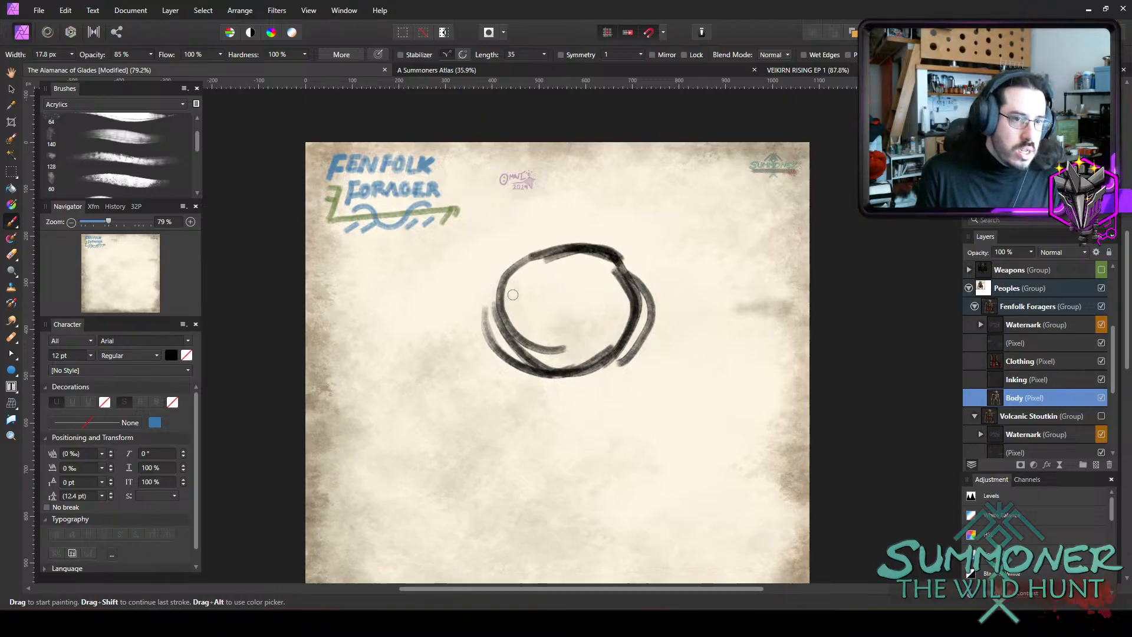
Add round shoulders and tapered oval upper arms on both sides of the chest, with a curved forearm line on the left.
mouse_move(460, 278)
left_mouse_down()
mouse_move(472, 344)
mouse_move(489, 318)
left_mouse_up()
left_click_drag(448, 283, 462, 309)
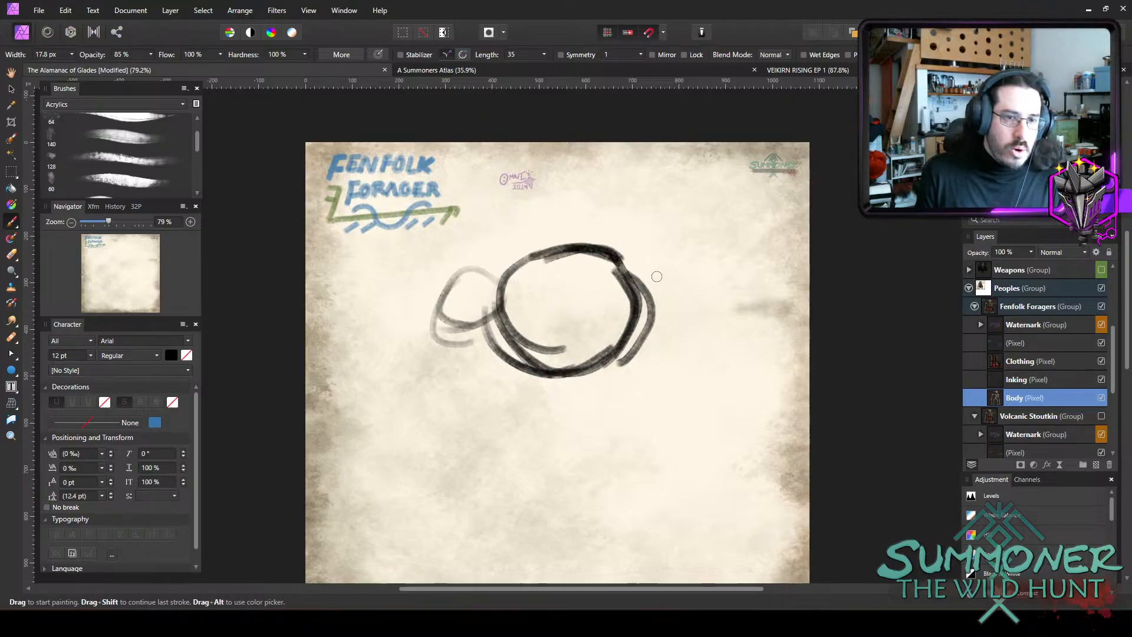
mouse_move(656, 276)
left_mouse_down()
mouse_move(642, 329)
mouse_move(706, 307)
left_mouse_up()
left_click_drag(508, 295, 439, 325)
mouse_move(489, 258)
left_mouse_down()
mouse_move(433, 326)
mouse_move(416, 392)
left_mouse_up()
mouse_move(472, 322)
left_mouse_down()
mouse_move(407, 395)
mouse_move(431, 398)
left_mouse_up()
left_click_drag(641, 306, 696, 370)
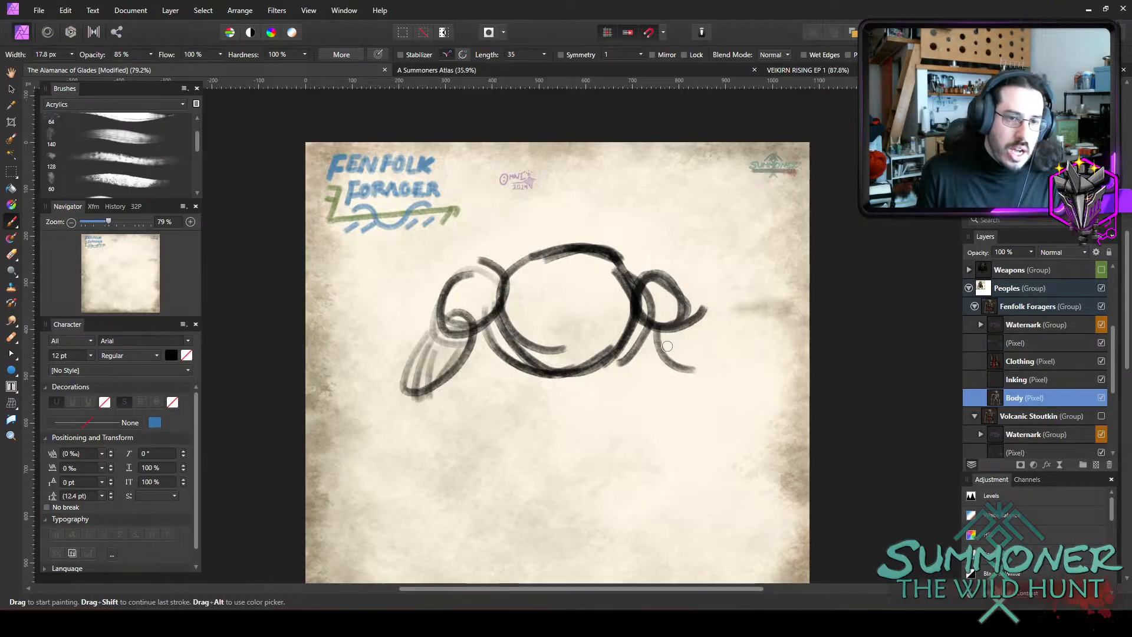
left_click_drag(659, 330, 707, 373)
left_click_drag(685, 315, 710, 369)
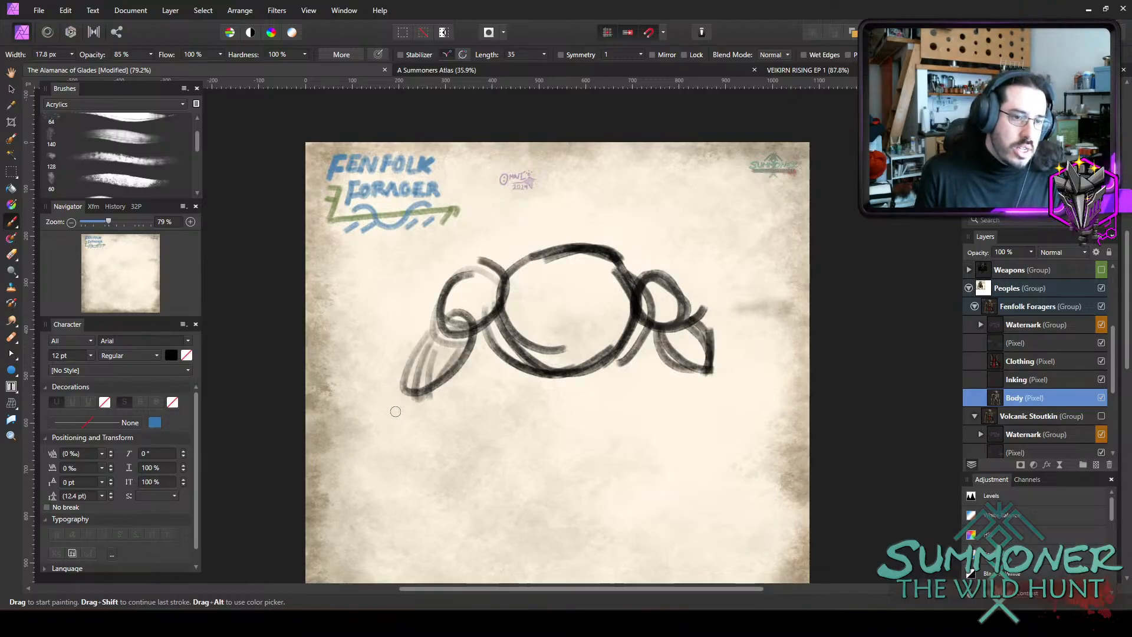
mouse_move(389, 390)
left_mouse_down()
mouse_move(492, 452)
mouse_move(470, 391)
left_mouse_up()
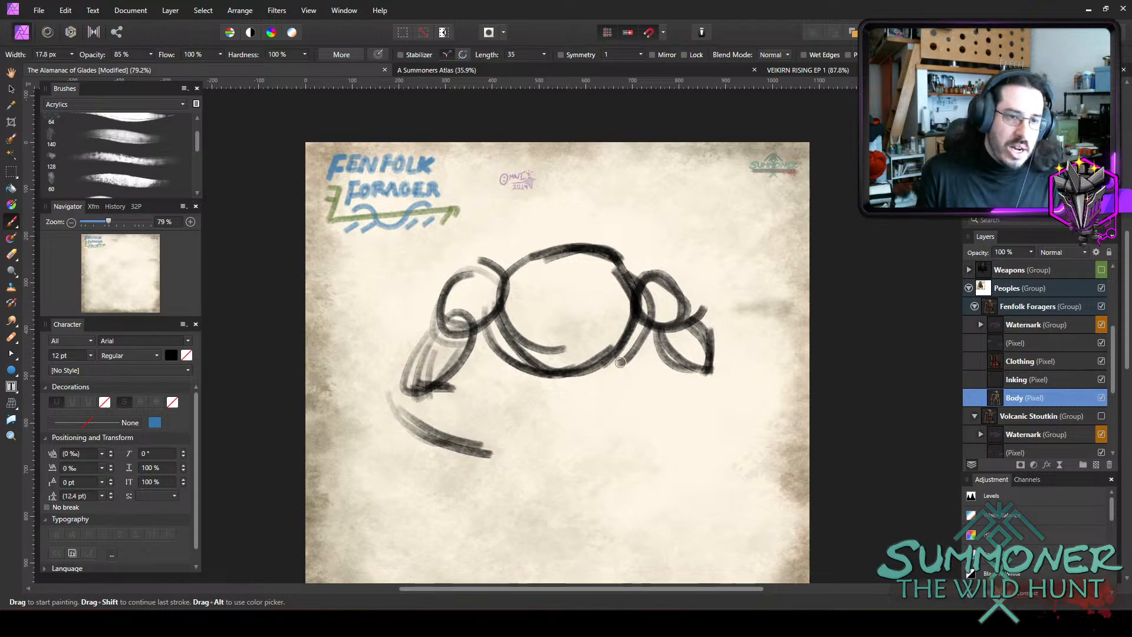
Draw a belly circle overlapping the lower chest and outline a domed head with an angled jaw above the chest.
mouse_move(539, 326)
left_mouse_down()
mouse_move(610, 421)
mouse_move(598, 330)
mouse_move(582, 369)
left_mouse_up()
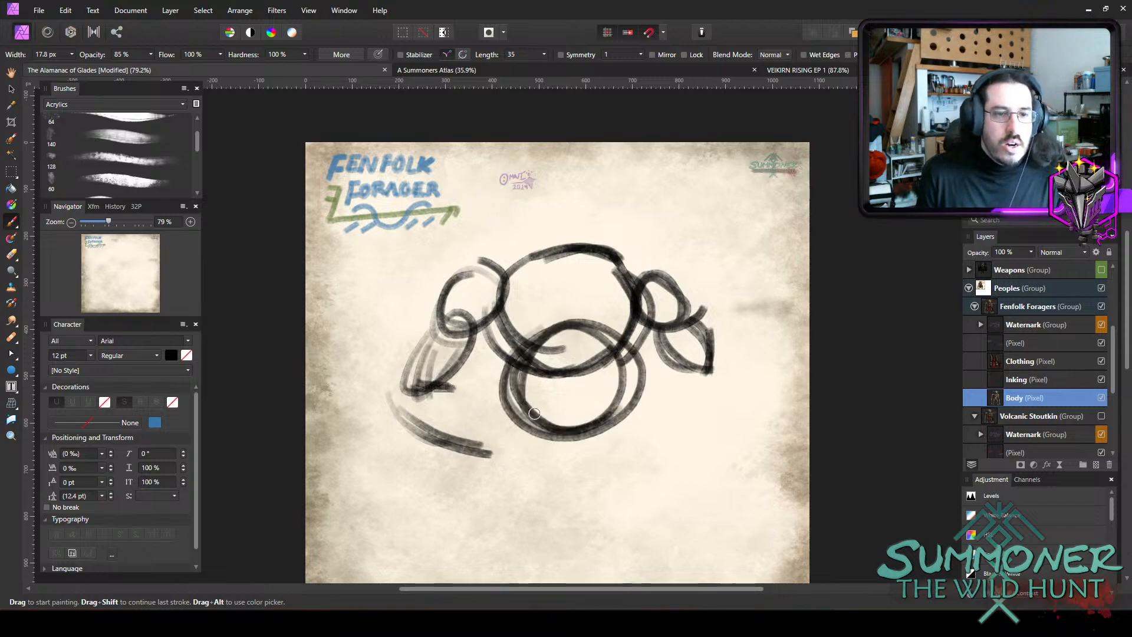
mouse_move(519, 250)
left_mouse_down()
mouse_move(526, 203)
mouse_move(506, 209)
mouse_move(554, 187)
left_mouse_up()
mouse_move(514, 221)
left_mouse_down()
mouse_move(590, 193)
mouse_move(607, 209)
left_mouse_up()
mouse_move(571, 193)
left_mouse_down()
mouse_move(636, 225)
mouse_move(613, 266)
left_mouse_up()
left_click_drag(621, 208, 628, 257)
mouse_move(523, 256)
left_mouse_down()
mouse_move(571, 292)
mouse_move(604, 284)
mouse_move(634, 248)
left_mouse_up()
left_click_drag(595, 296, 638, 245)
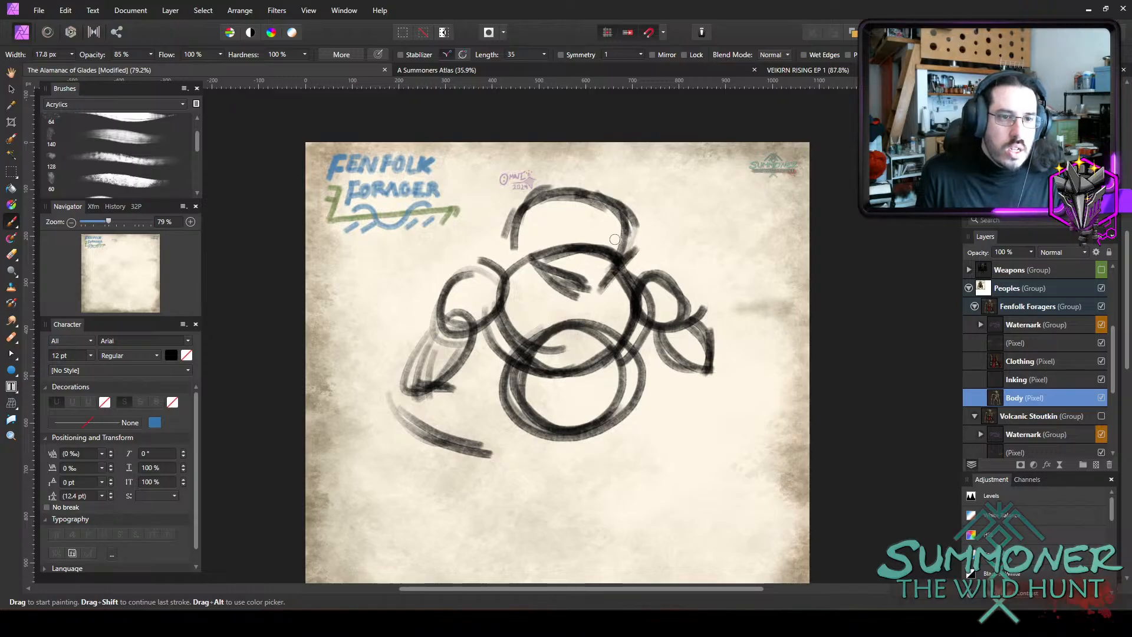
Sketch a bulging right eye with a brow and a raised ear on the left of the head.
mouse_move(583, 215)
left_mouse_down()
mouse_move(601, 191)
mouse_move(633, 233)
mouse_move(626, 241)
mouse_move(601, 228)
mouse_move(626, 226)
left_mouse_up()
mouse_move(533, 182)
left_mouse_down()
mouse_move(492, 205)
mouse_move(491, 194)
mouse_move(506, 225)
left_mouse_up()
mouse_move(484, 185)
left_mouse_down()
mouse_move(508, 217)
mouse_move(518, 277)
left_mouse_up()
mouse_move(579, 194)
left_mouse_down()
mouse_move(607, 173)
mouse_move(624, 181)
mouse_move(621, 199)
left_mouse_up()
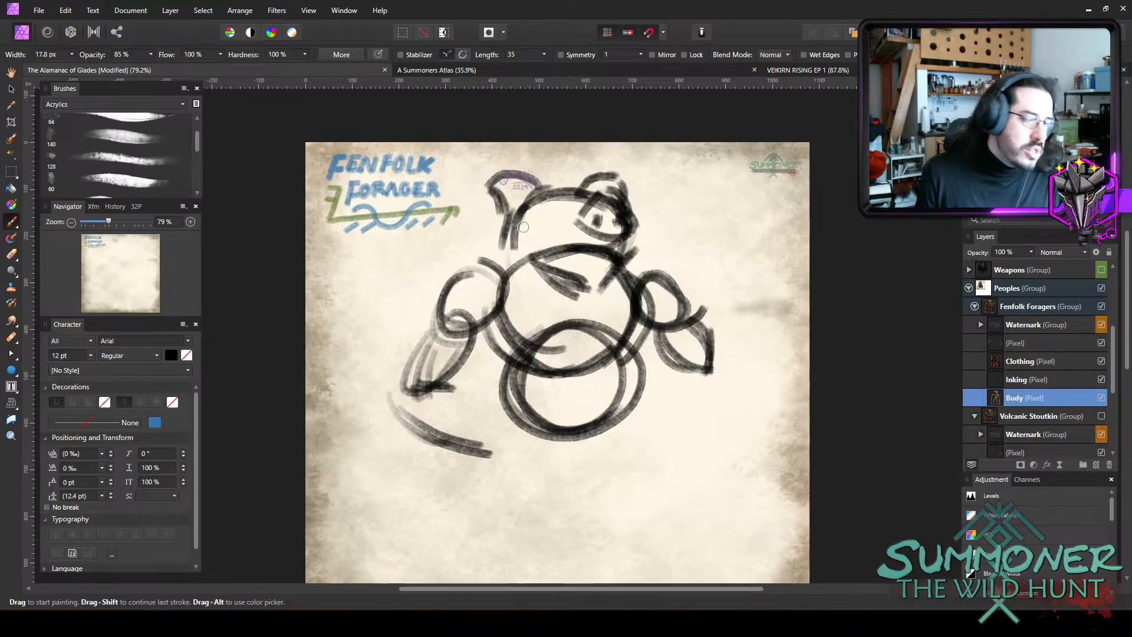
Undo the brow and raised-ear strokes, and draw drooping ears down both sides of the head instead.
key("ctrl+z")
key("ctrl+z")
key("ctrl+z")
key("ctrl+z")
key("ctrl+z")
key("ctrl+z")
key("ctrl+z")
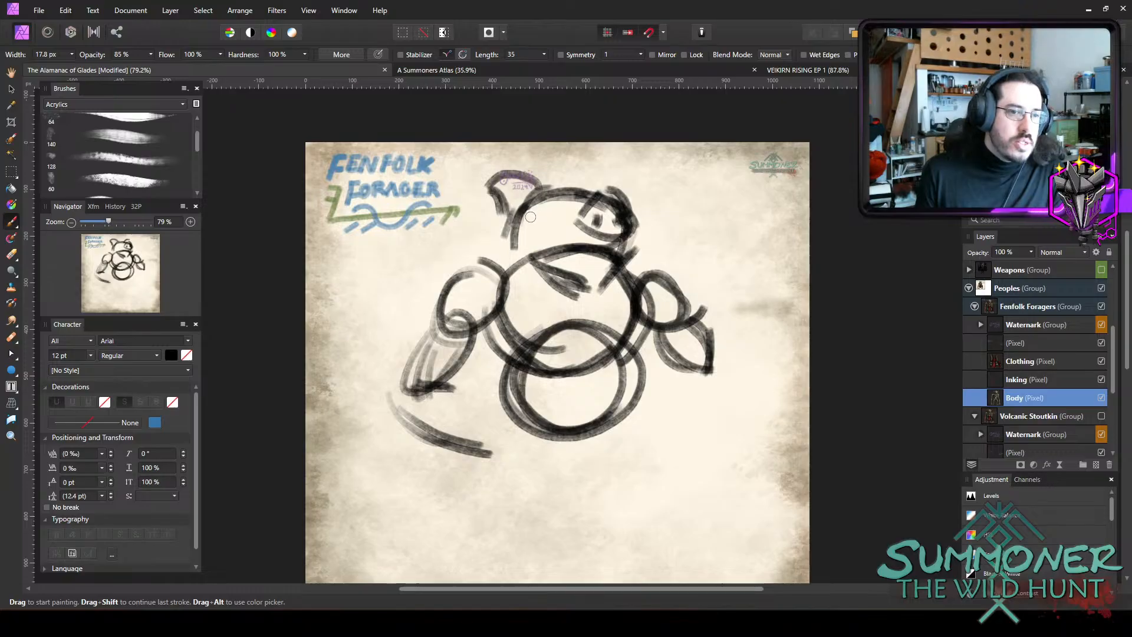
mouse_move(528, 202)
left_mouse_down()
mouse_move(496, 205)
mouse_move(534, 199)
mouse_move(498, 258)
mouse_move(522, 217)
left_mouse_up()
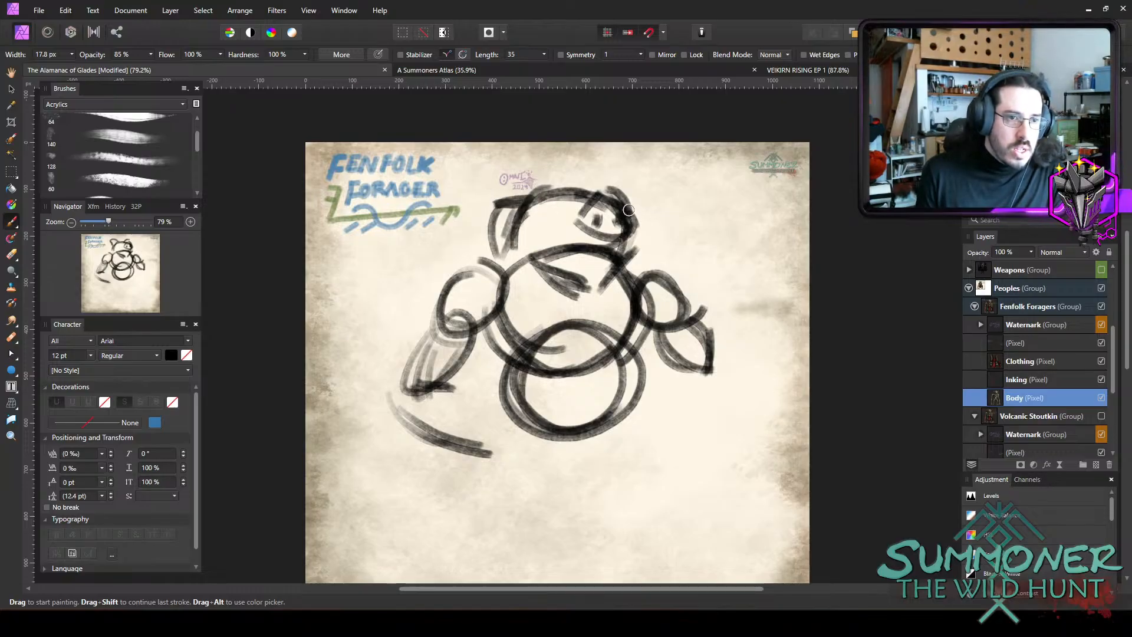
mouse_move(629, 210)
left_mouse_down()
mouse_move(655, 251)
mouse_move(626, 212)
mouse_move(642, 264)
mouse_move(652, 212)
left_mouse_up()
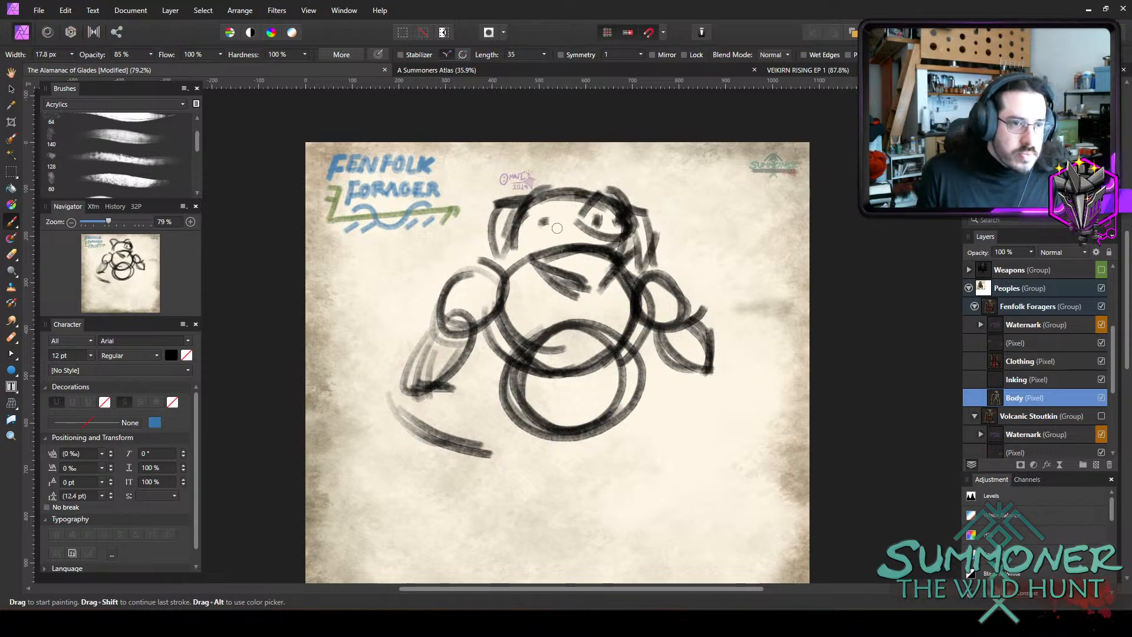
Add the left eye, erase the chest line crossing the face, and draw a wide mouth with neck strokes beside the jaw.
mouse_move(540, 226)
left_mouse_down()
mouse_move(556, 225)
mouse_move(553, 255)
mouse_move(607, 256)
left_mouse_up()
key("e")
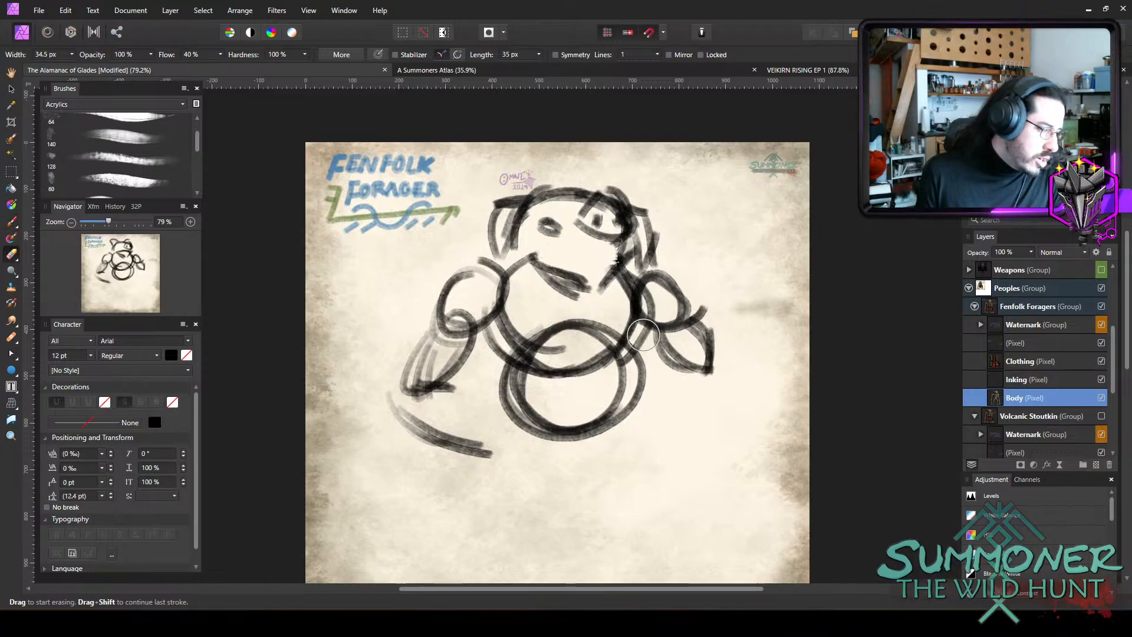
key("b")
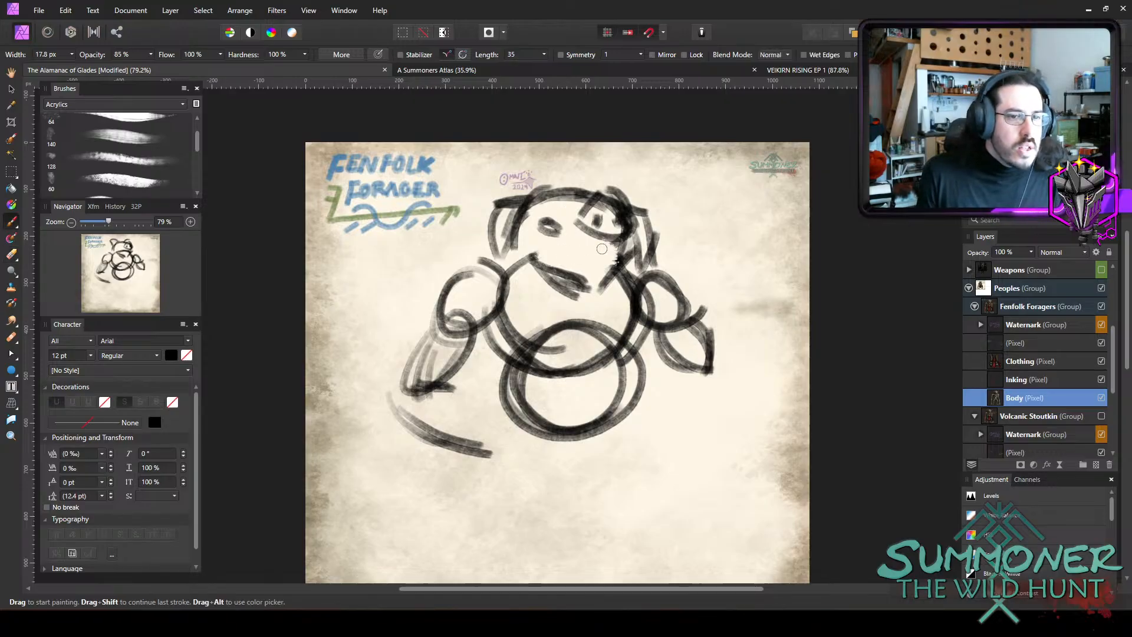
mouse_move(621, 253)
left_mouse_down()
mouse_move(544, 252)
mouse_move(588, 294)
mouse_move(570, 281)
mouse_move(595, 285)
mouse_move(615, 271)
left_mouse_up()
mouse_move(520, 237)
left_mouse_down()
mouse_move(502, 295)
mouse_move(518, 255)
mouse_move(535, 295)
left_mouse_up()
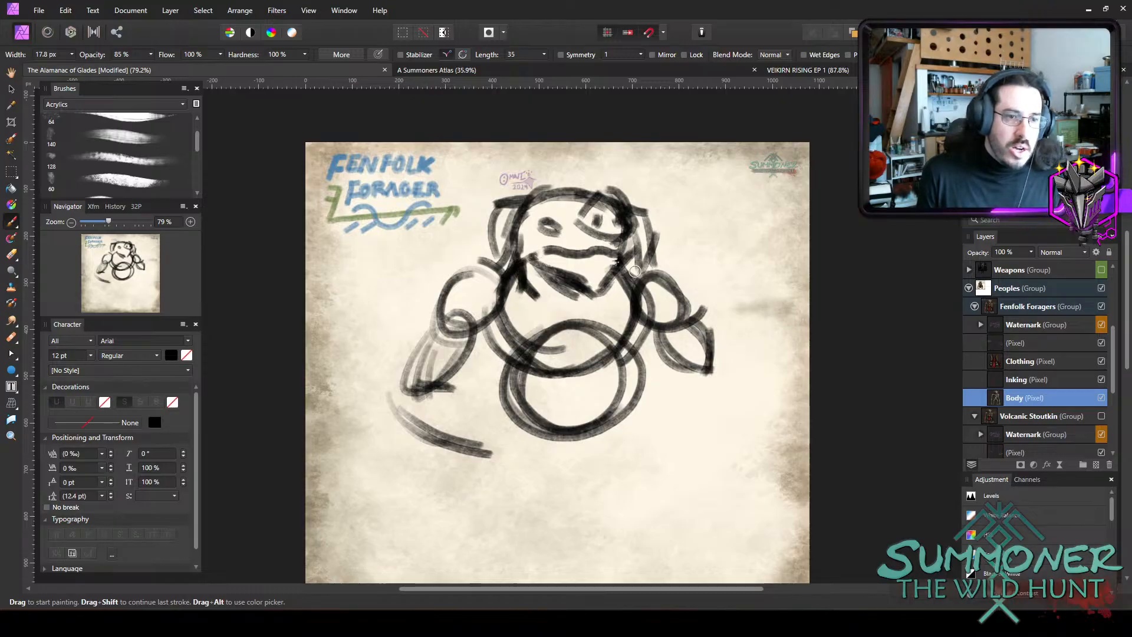
Reinforce the sloping shoulder tops and outline both sides of the torso down past the belly circle.
mouse_move(626, 271)
left_mouse_down()
mouse_move(614, 291)
mouse_move(626, 273)
left_mouse_up()
mouse_move(482, 280)
left_mouse_down()
mouse_move(453, 265)
mouse_move(440, 321)
left_mouse_up()
mouse_move(648, 270)
left_mouse_down()
mouse_move(676, 278)
mouse_move(698, 321)
mouse_move(684, 286)
left_mouse_up()
mouse_move(626, 354)
left_mouse_down()
mouse_move(652, 412)
mouse_move(635, 434)
mouse_move(643, 321)
mouse_move(603, 359)
mouse_move(614, 342)
left_mouse_up()
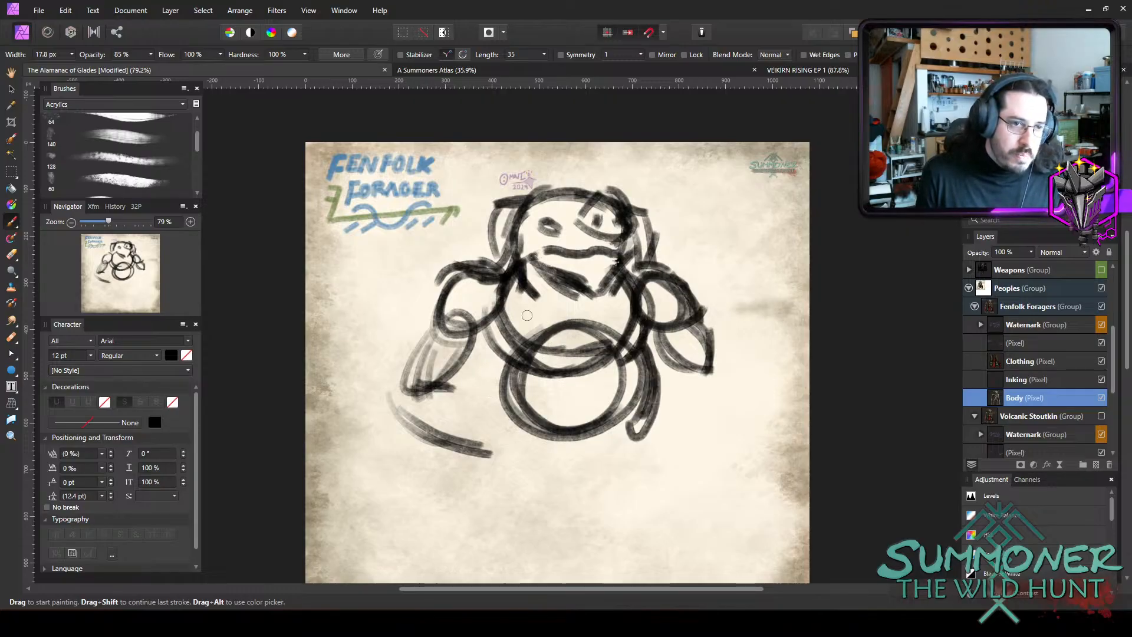
mouse_move(502, 363)
left_mouse_down()
mouse_move(507, 429)
mouse_move(532, 441)
mouse_move(512, 431)
left_mouse_up()
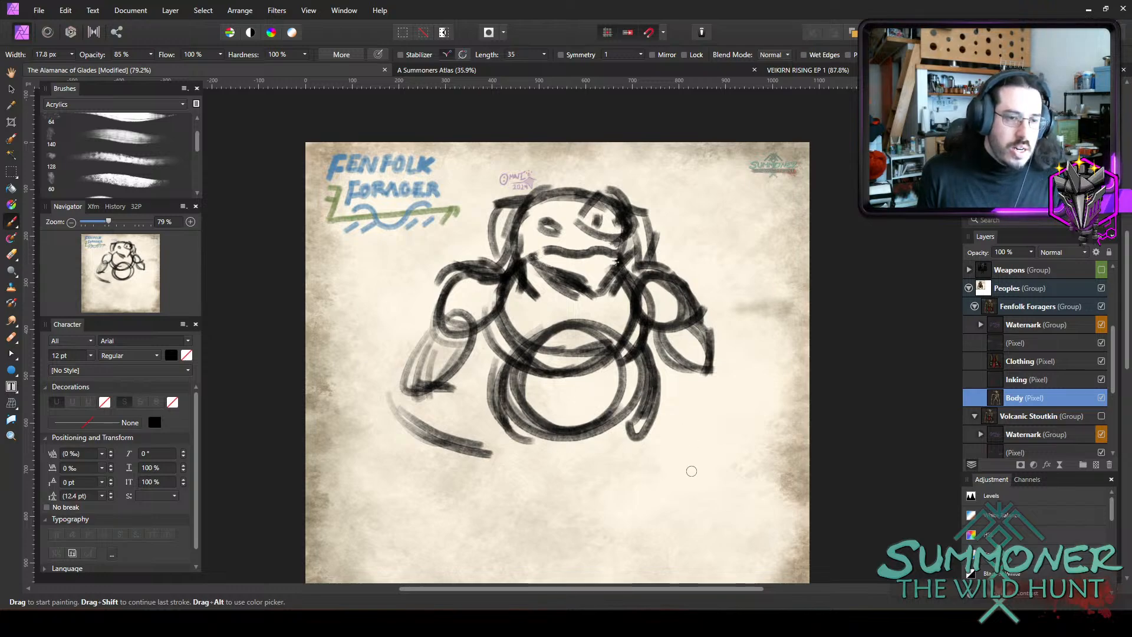
Sketch two tapered thighs below the belly and join them with curved pelvis lines.
scroll(481, 422, "down", 2)
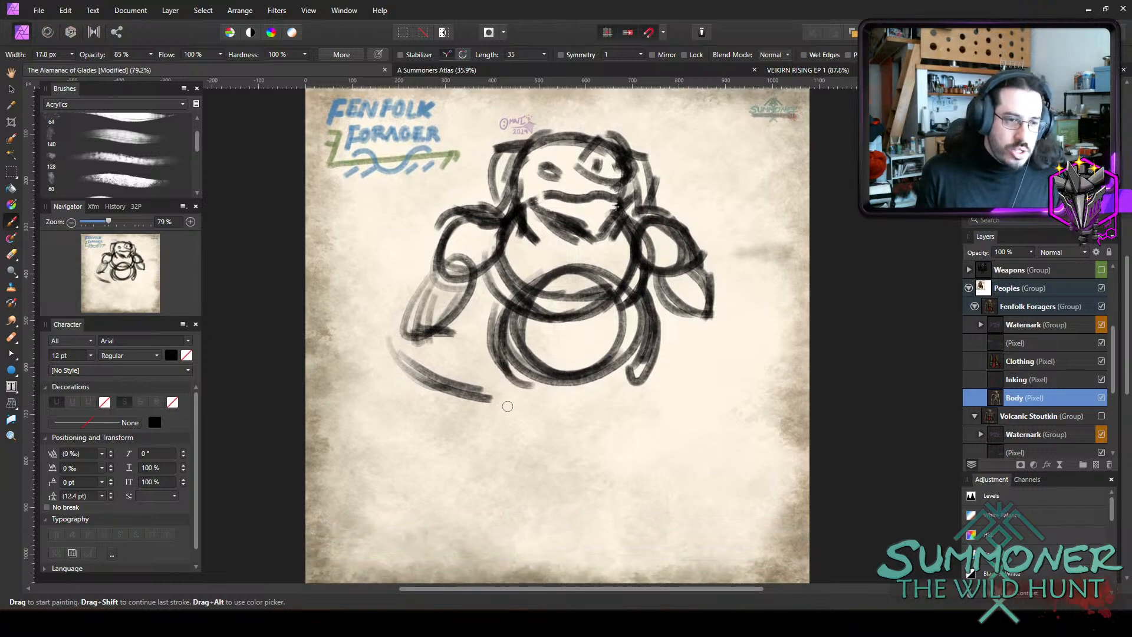
mouse_move(508, 406)
left_mouse_down()
mouse_move(506, 455)
mouse_move(524, 489)
left_mouse_up()
mouse_move(554, 413)
left_mouse_down()
mouse_move(529, 500)
mouse_move(545, 465)
left_mouse_up()
mouse_move(643, 383)
left_mouse_down()
mouse_move(669, 437)
mouse_move(665, 469)
mouse_move(638, 491)
left_mouse_up()
left_click_drag(512, 384, 485, 498)
left_click_drag(556, 438, 530, 465)
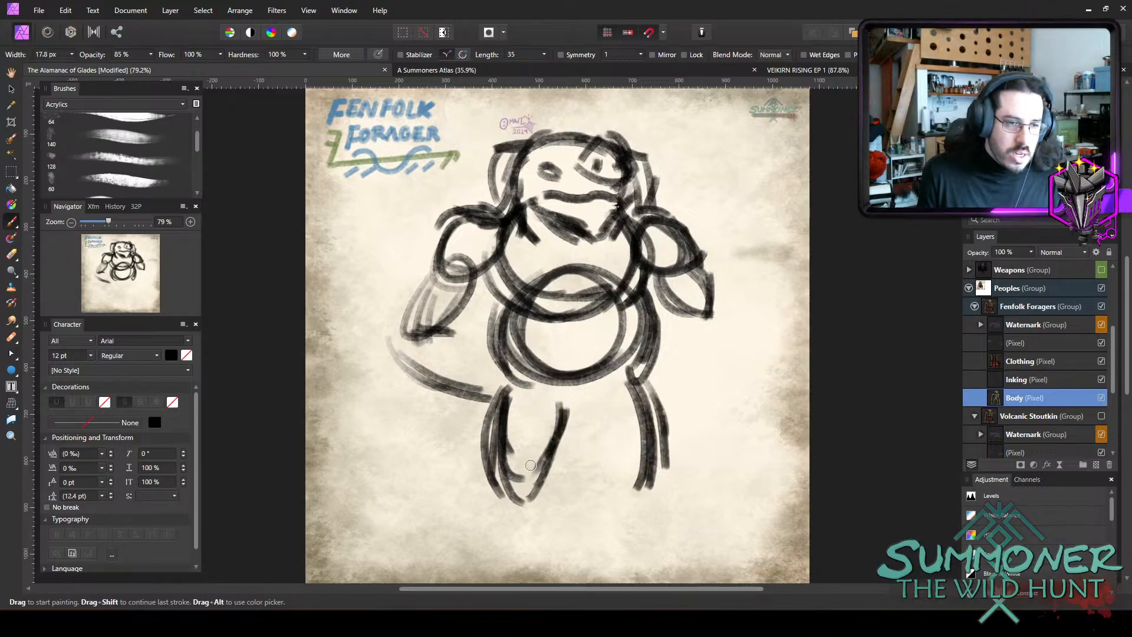
mouse_move(579, 414)
left_mouse_down()
mouse_move(628, 477)
mouse_move(622, 502)
left_mouse_up()
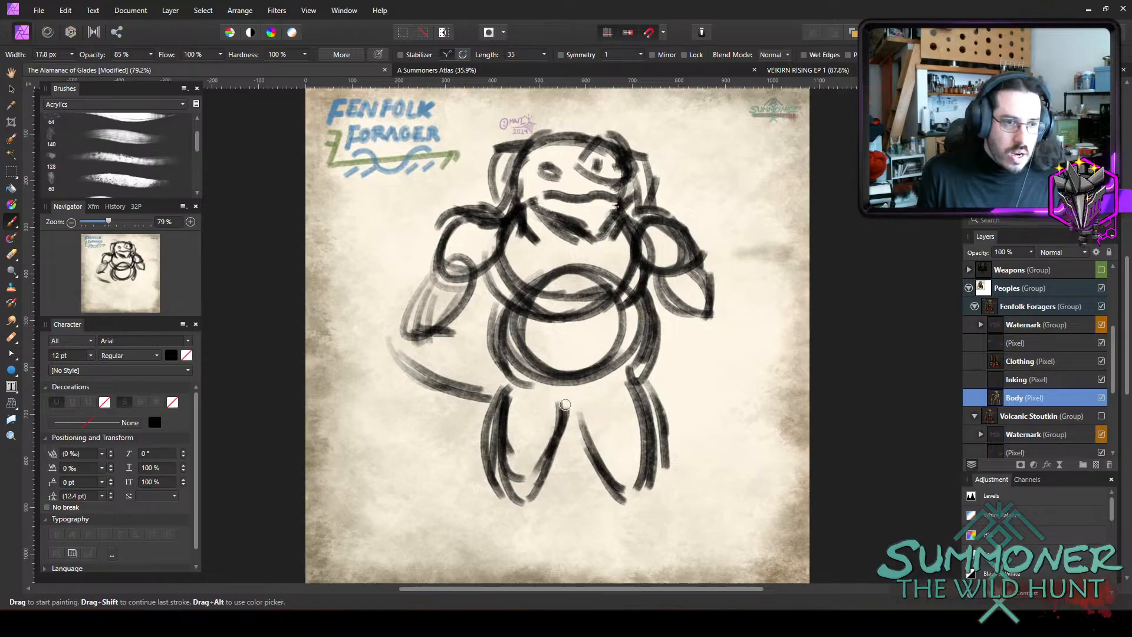
left_click_drag(549, 393, 616, 394)
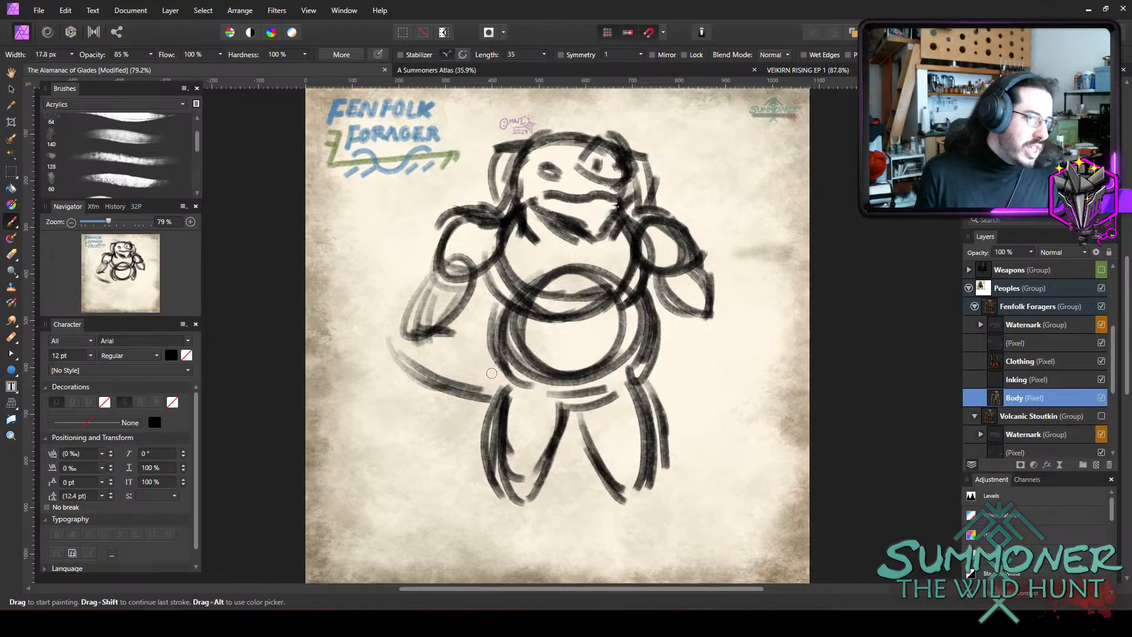
Draw the upper edge of the left forearm bending inward from the elbow to the hip.
left_click_drag(493, 362, 487, 422)
left_click_drag(442, 324, 512, 376)
left_click_drag(452, 333, 518, 376)
left_click_drag(460, 337, 521, 373)
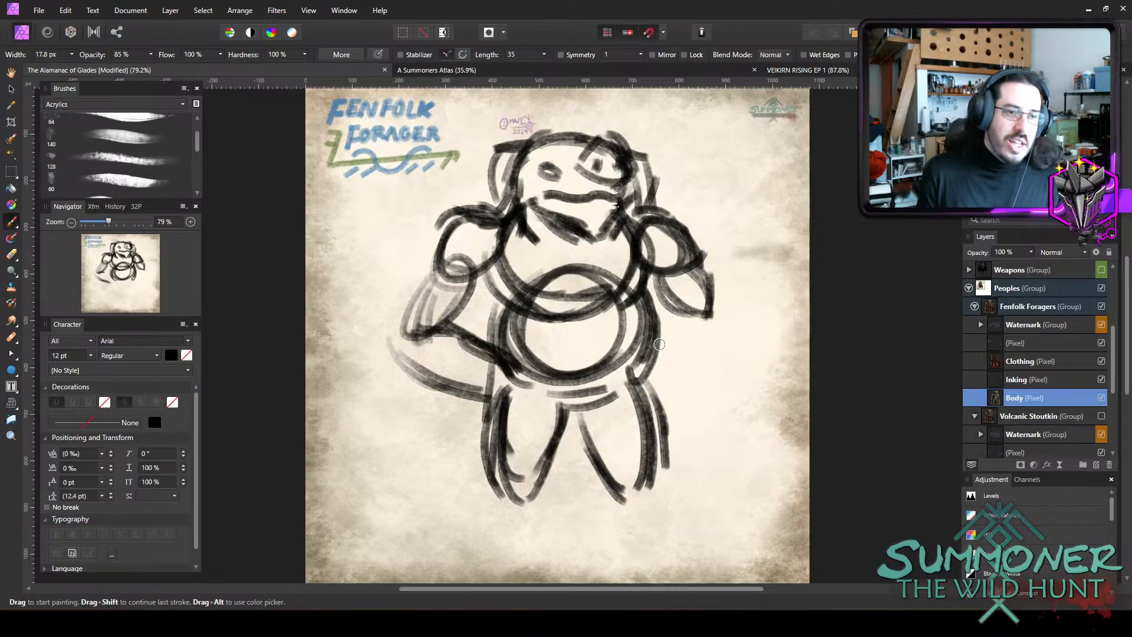
left_click_drag(460, 339, 533, 377)
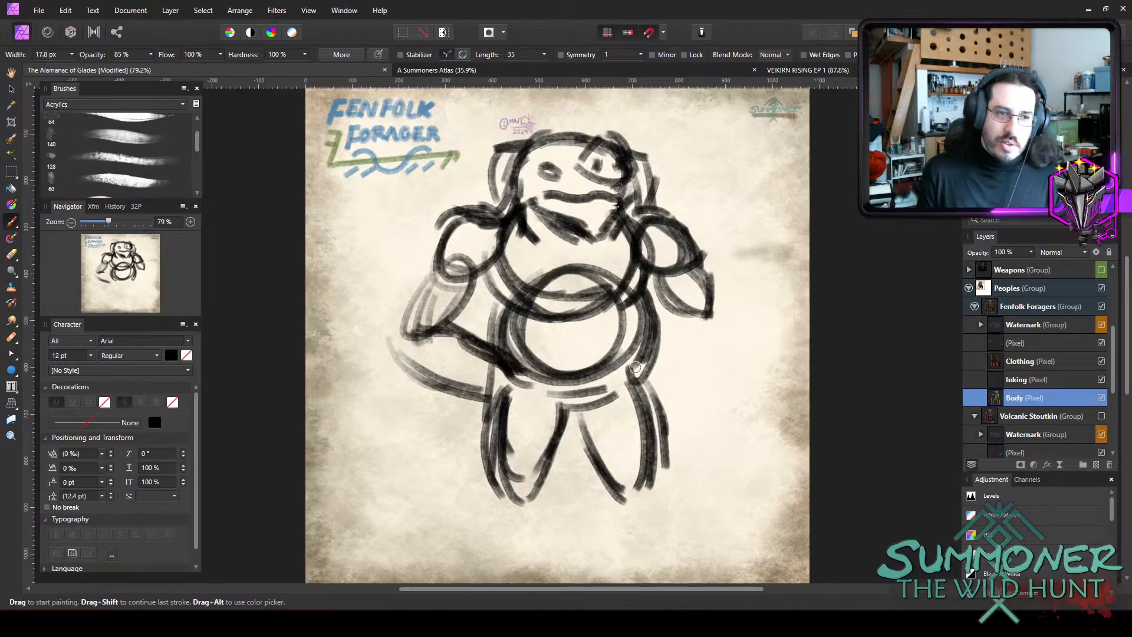
Outline the right forearm and elbow bending in to the hip, and thicken the inner edges of both upper arms.
left_click_drag(705, 314, 616, 371)
left_click_drag(718, 348, 613, 386)
left_click_drag(710, 310, 725, 339)
left_click_drag(662, 305, 691, 326)
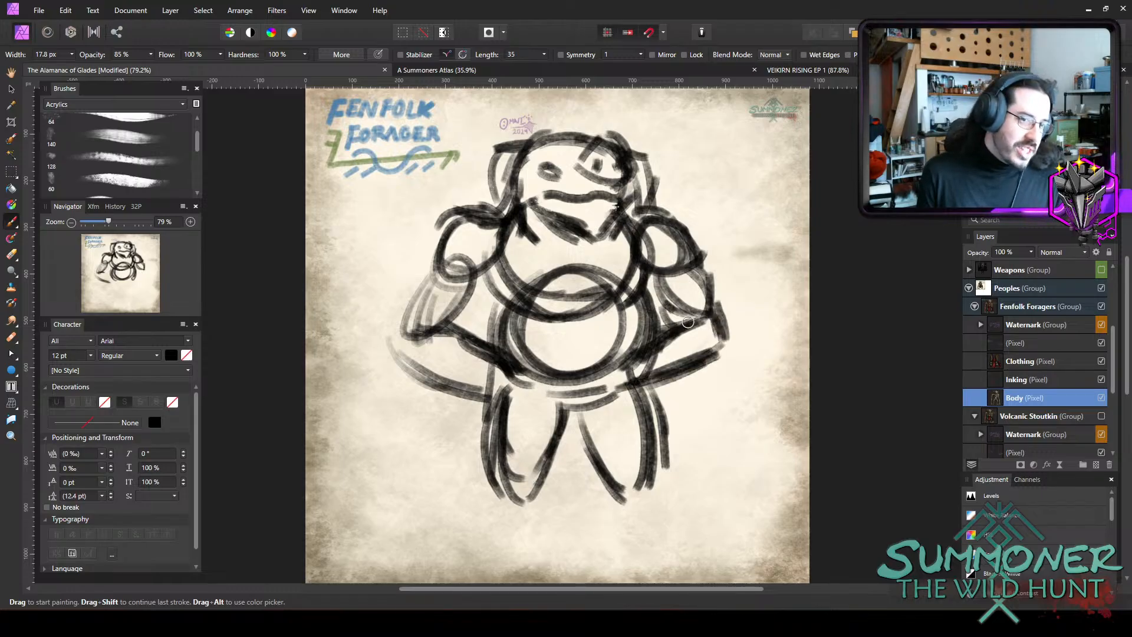
mouse_move(646, 279)
left_mouse_down()
mouse_move(679, 278)
mouse_move(697, 325)
left_mouse_up()
left_click_drag(474, 286, 451, 327)
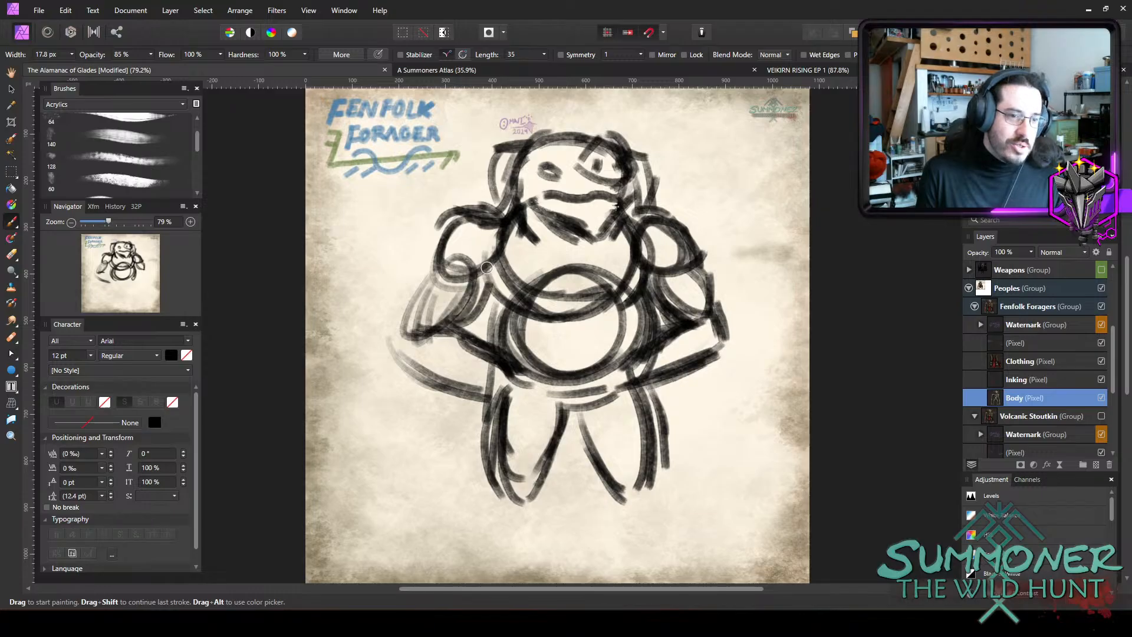
left_click_drag(487, 267, 448, 327)
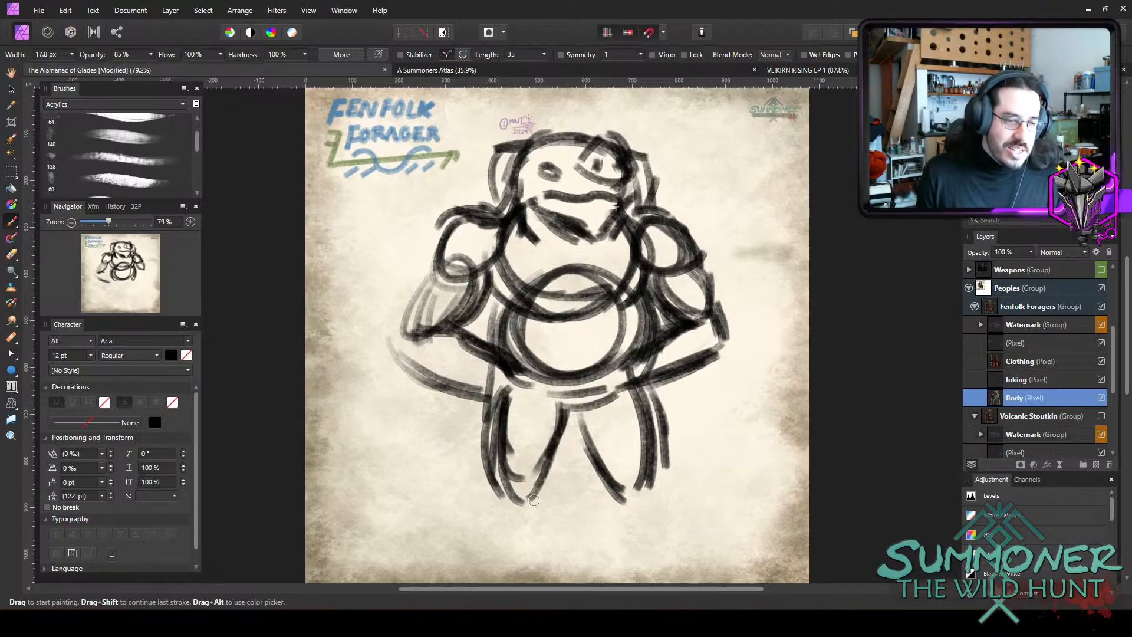
Sketch the narrow lower leg and the start of the foot beneath the left thigh.
scroll(534, 500, "down", 2)
mouse_move(506, 419)
left_mouse_down()
mouse_move(508, 459)
mouse_move(486, 489)
left_mouse_up()
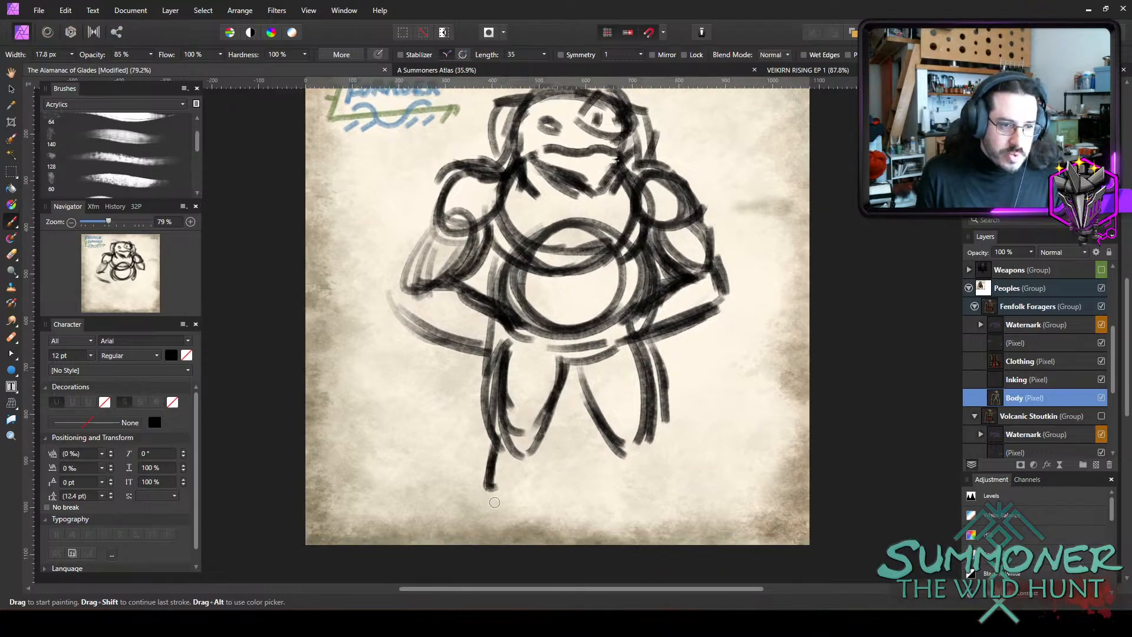
left_click_drag(498, 447, 485, 513)
left_click_drag(494, 474, 465, 531)
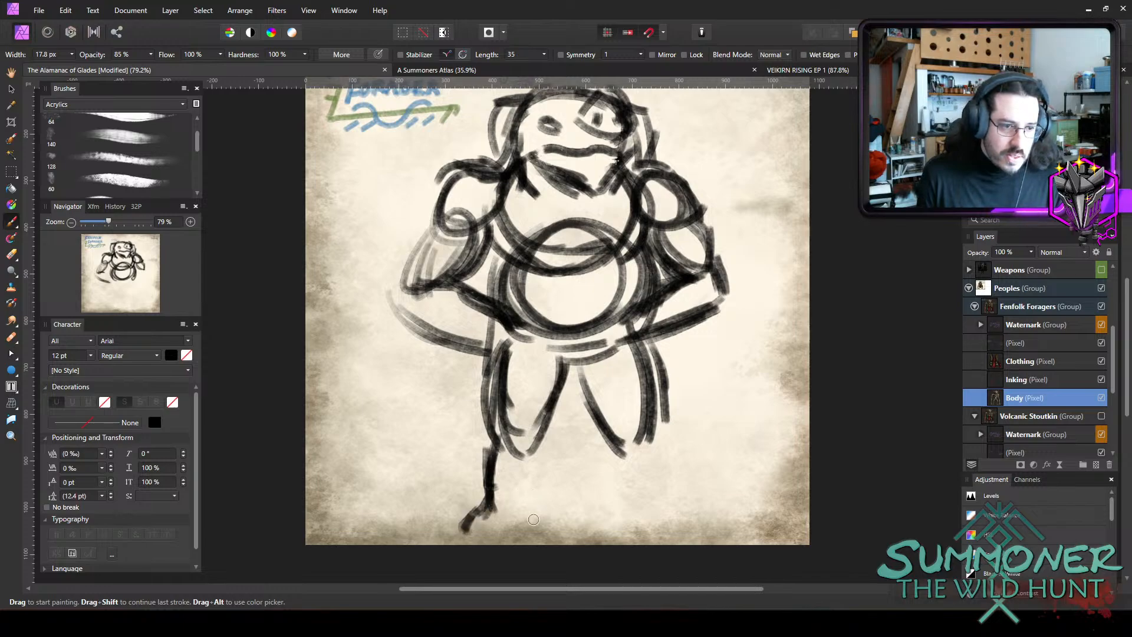
mouse_move(526, 513)
left_mouse_down()
mouse_move(537, 440)
mouse_move(532, 467)
left_mouse_up()
left_click_drag(497, 407, 488, 448)
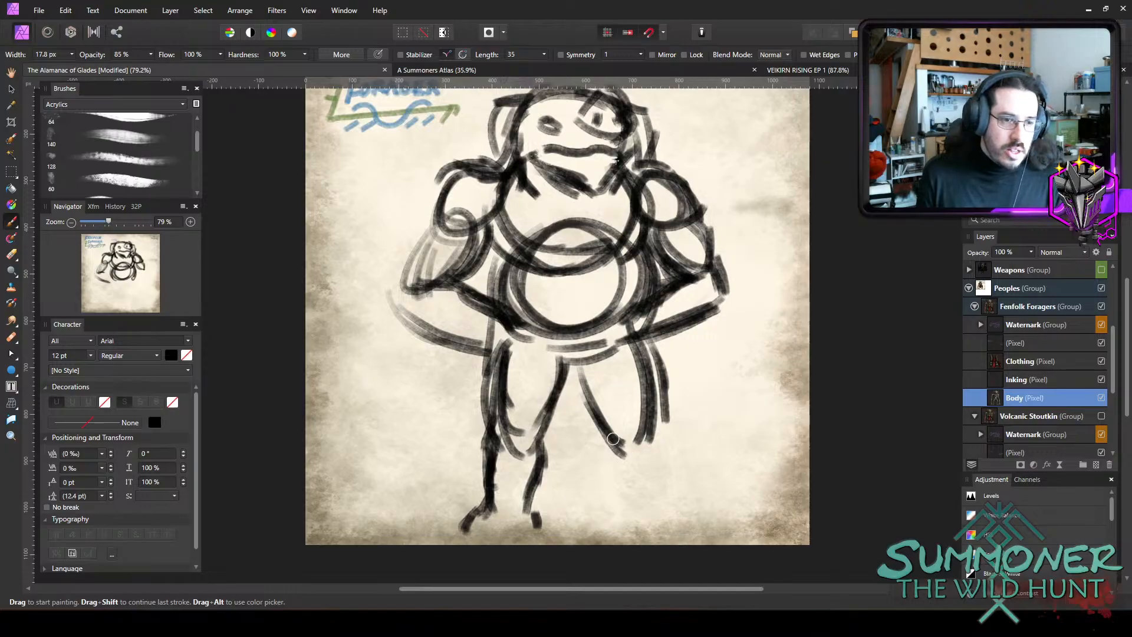
Sketch the narrow lower leg and the pointed foot beneath the right thigh.
mouse_move(613, 439)
left_mouse_down()
mouse_move(605, 465)
mouse_move(630, 500)
mouse_move(613, 515)
left_mouse_up()
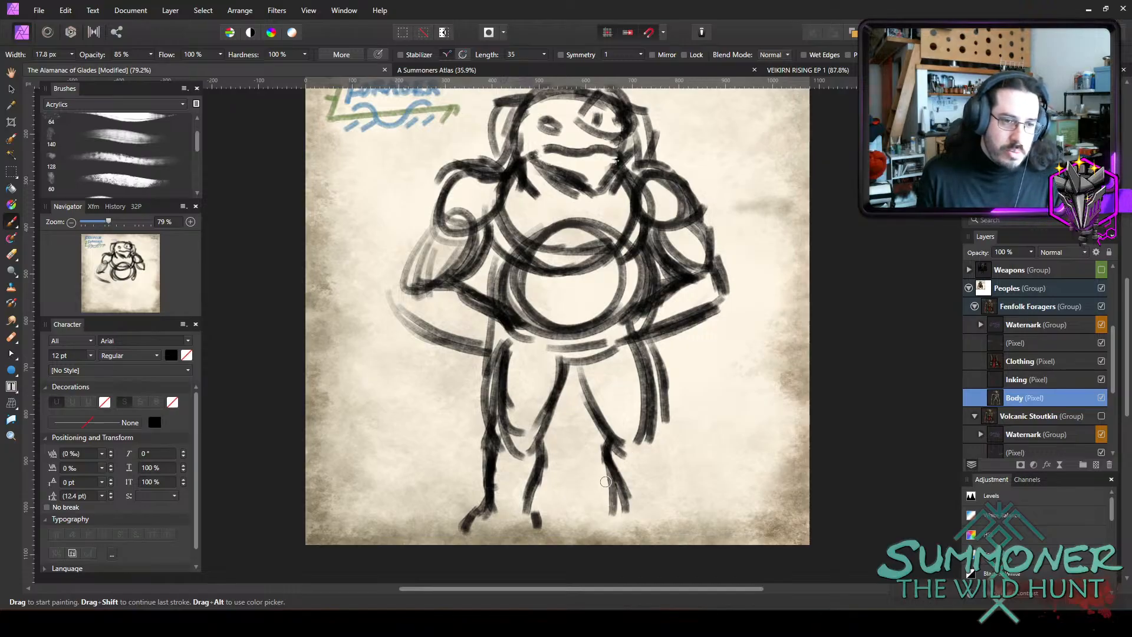
left_click_drag(603, 458, 618, 521)
mouse_move(658, 439)
left_mouse_down()
mouse_move(642, 503)
mouse_move(649, 485)
mouse_move(644, 502)
mouse_move(679, 521)
mouse_move(651, 514)
mouse_move(690, 524)
mouse_move(615, 515)
left_mouse_up()
Erase the overlapping construction circles inside the chest and belly, leaving only the outer torso outline.
scroll(673, 313, "up", 2)
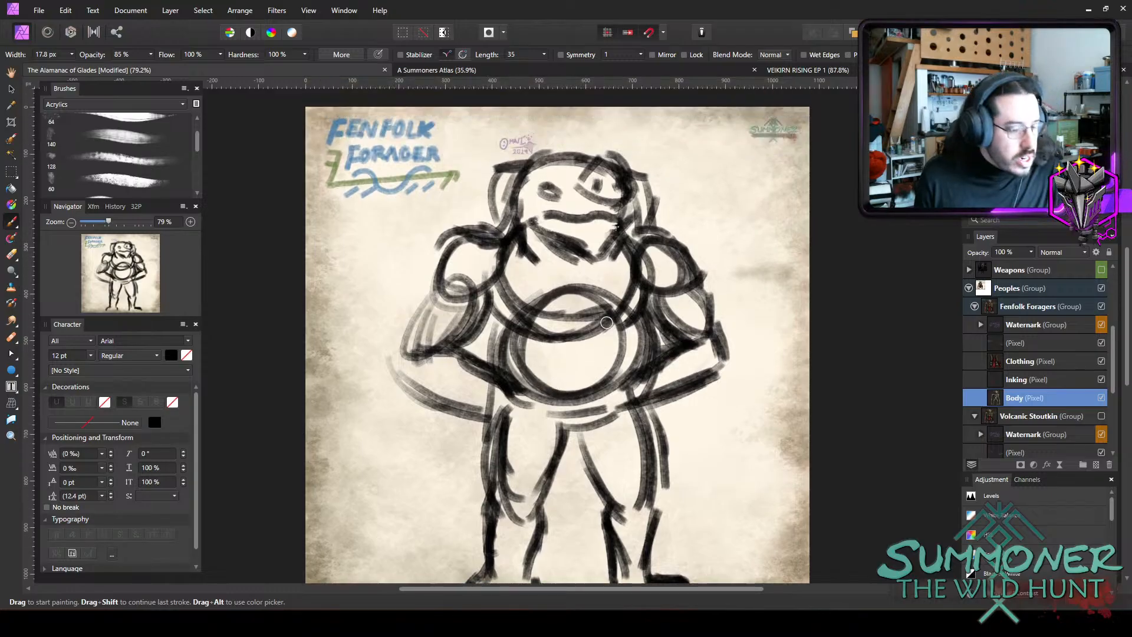
key("e")
mouse_move(600, 282)
left_mouse_down()
mouse_move(549, 296)
mouse_move(565, 290)
mouse_move(577, 336)
mouse_move(588, 300)
mouse_move(584, 347)
mouse_move(545, 338)
mouse_move(574, 345)
mouse_move(580, 329)
mouse_move(572, 339)
mouse_move(627, 349)
mouse_move(613, 346)
mouse_move(626, 326)
mouse_move(599, 388)
mouse_move(627, 360)
mouse_move(544, 360)
mouse_move(613, 379)
mouse_move(544, 381)
mouse_move(547, 363)
mouse_move(610, 358)
mouse_move(537, 337)
mouse_move(548, 339)
mouse_move(548, 381)
mouse_move(523, 328)
mouse_move(522, 356)
mouse_move(509, 334)
mouse_move(516, 316)
mouse_move(499, 356)
mouse_move(537, 335)
mouse_move(521, 358)
left_mouse_up()
key("[")
key("]")
key("]")
key("bracketleft")
key("bracketleft")
key("bracketleft")
key("bracketleft")
left_click_drag(642, 352, 629, 313)
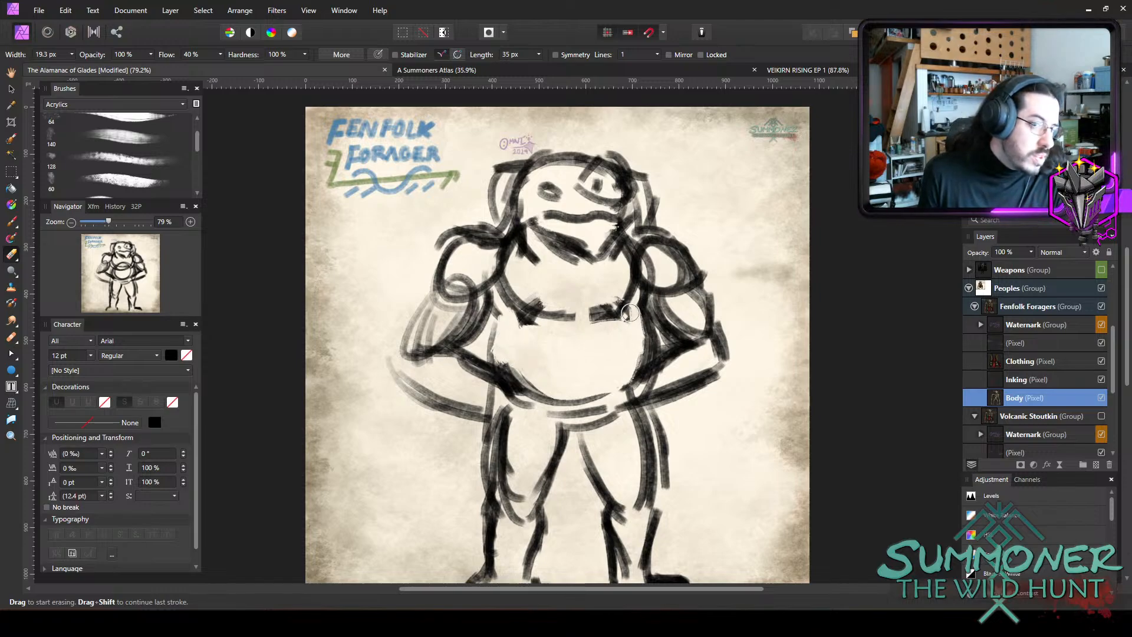
Sketch the chest's centre divide and upper pectoral edges, plus the rib arcs and vertical centre line of the belly.
key("b")
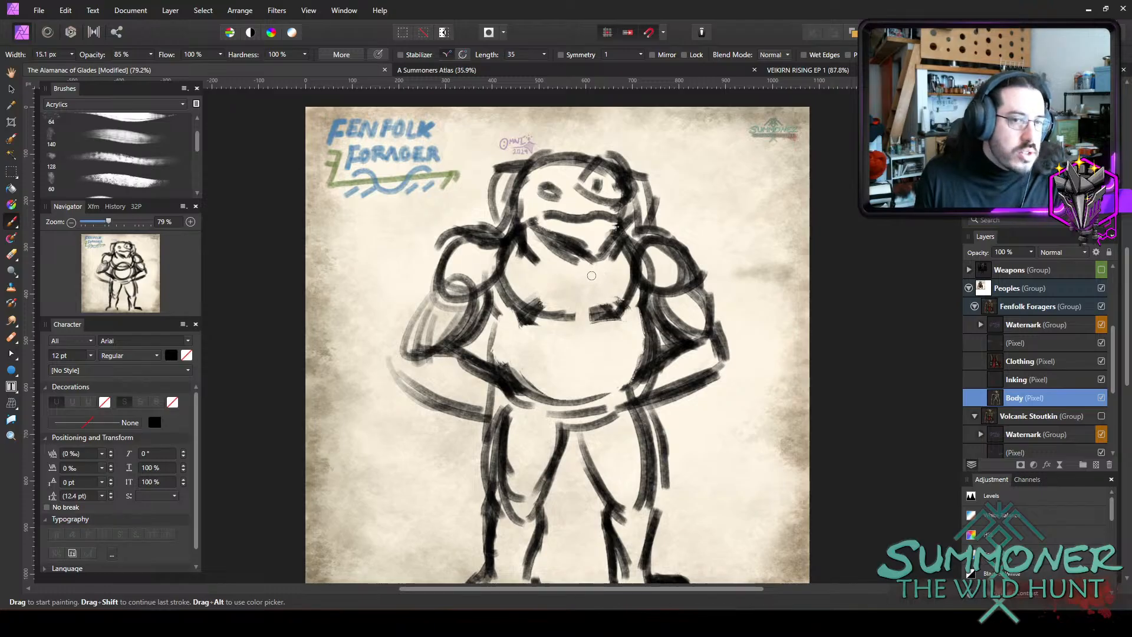
left_click_drag(580, 278, 570, 328)
left_click_drag(514, 265, 633, 265)
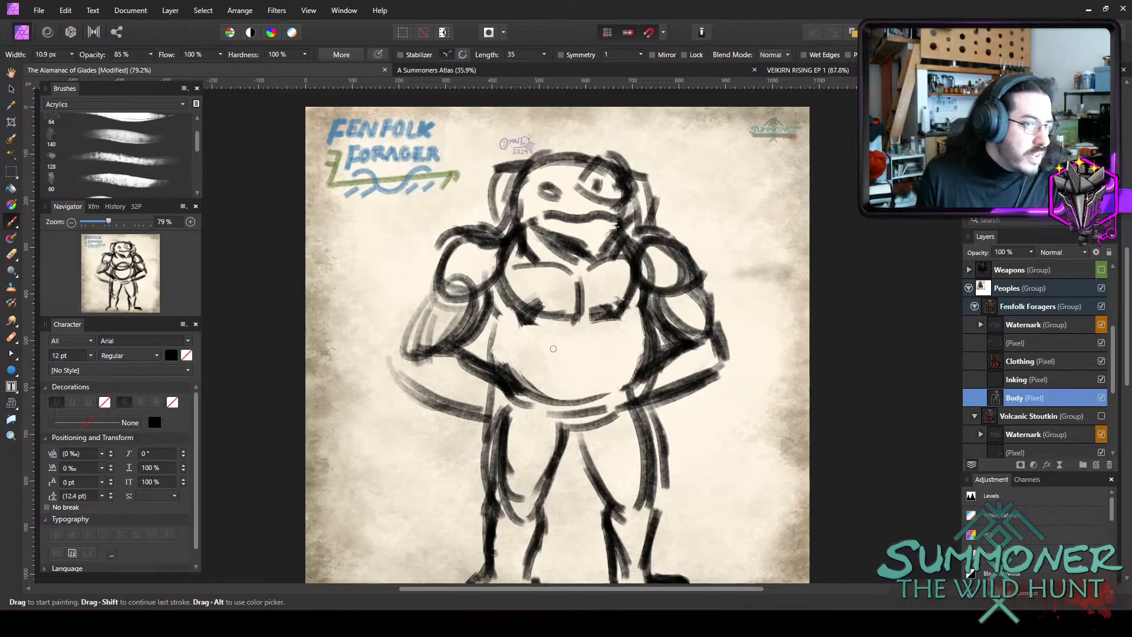
left_click_drag(555, 321, 518, 365)
left_click_drag(594, 320, 636, 370)
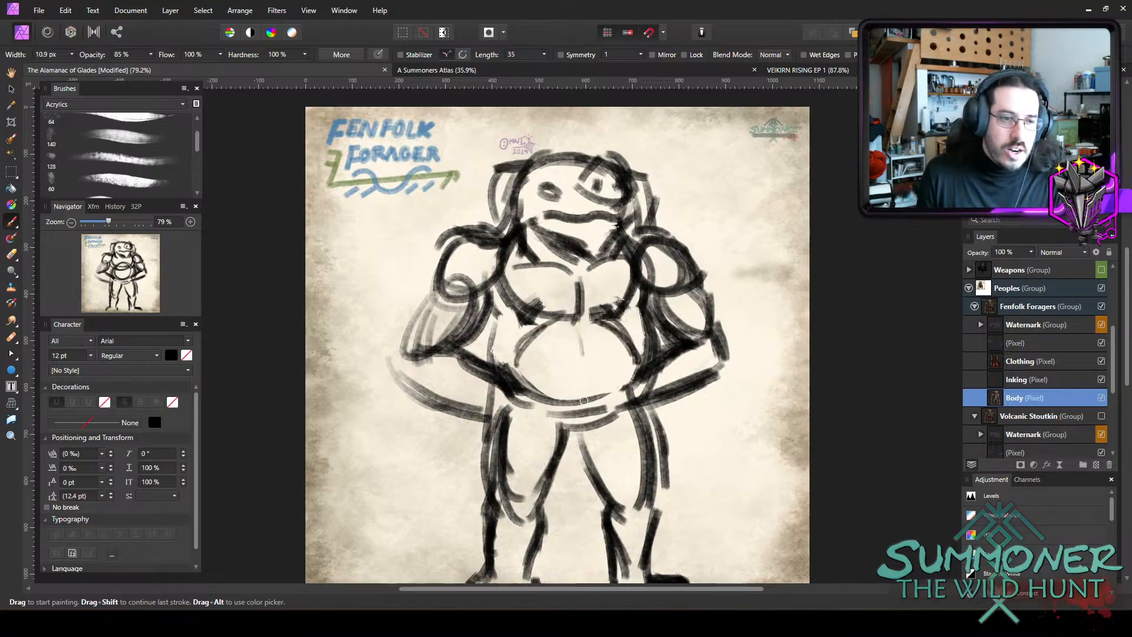
mouse_move(582, 327)
left_mouse_down()
mouse_move(581, 380)
mouse_move(595, 411)
mouse_move(626, 397)
left_mouse_up()
Sketch V-shaped groin lines from the hips to the crotch and strengthen the left flank below the chest.
left_click_drag(524, 411, 559, 444)
left_click_drag(563, 440, 618, 405)
left_click_drag(538, 432, 548, 448)
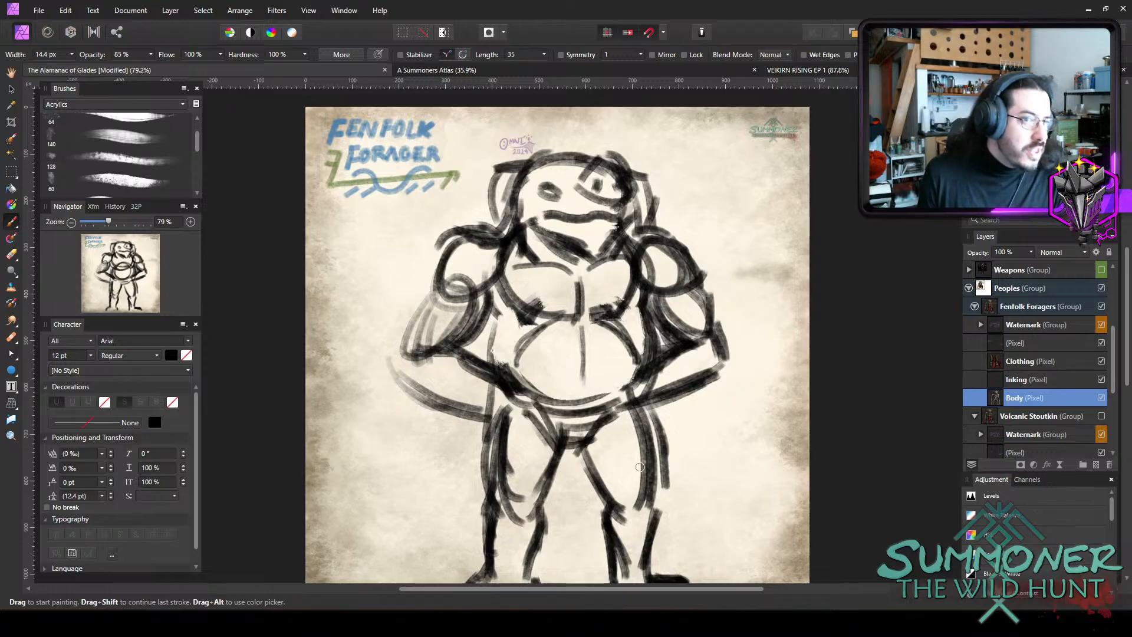
scroll(624, 430, "down", 3)
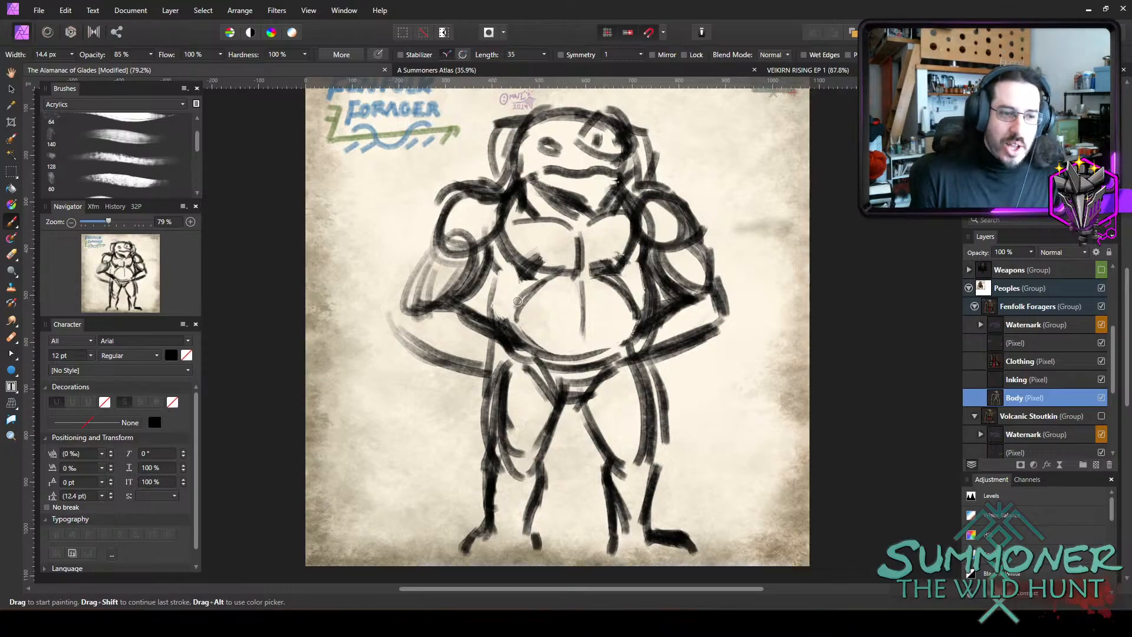
left_click_drag(501, 268, 496, 316)
left_click_drag(509, 274, 489, 257)
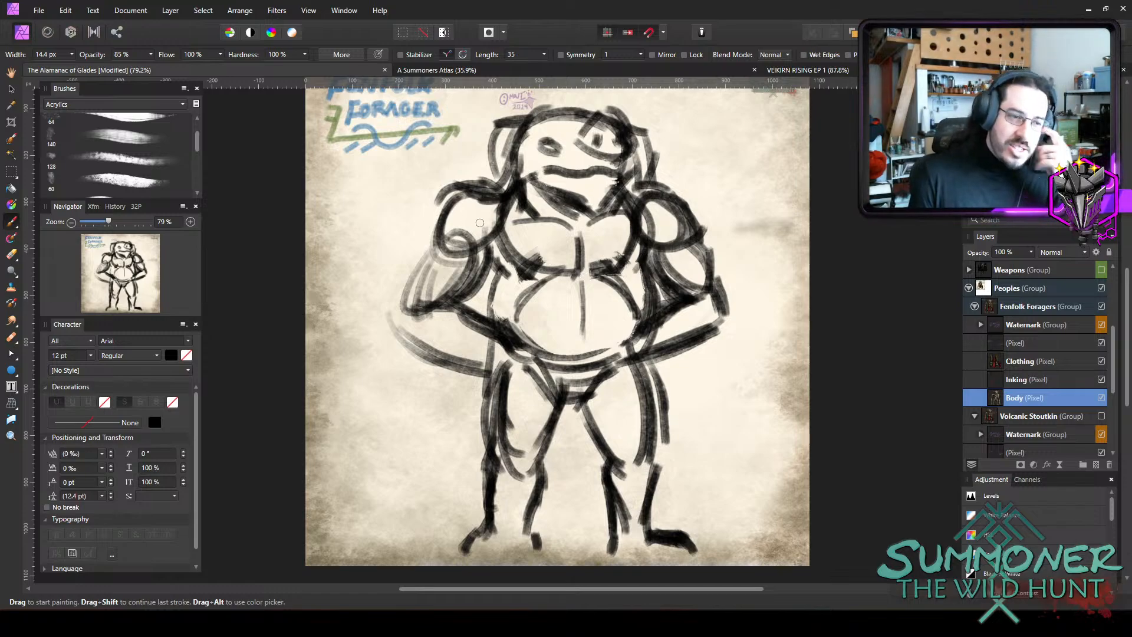
Erase the construction circles and overlapping strokes inside both shoulders and arms.
key("e")
mouse_move(479, 223)
left_mouse_down()
mouse_move(465, 241)
mouse_move(509, 220)
mouse_move(501, 209)
left_mouse_up()
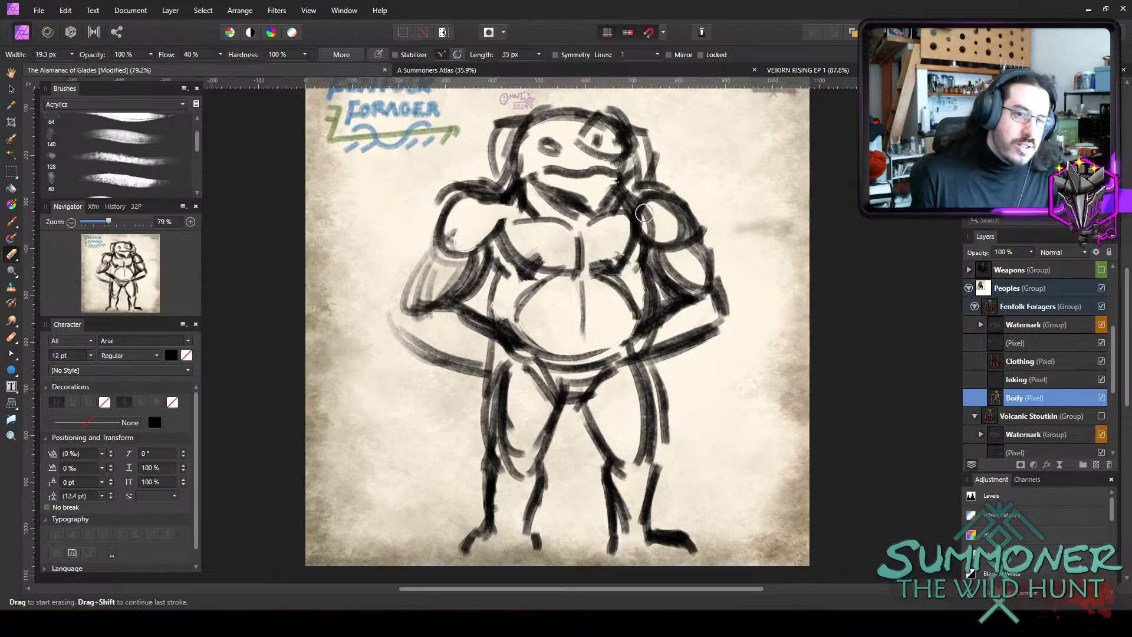
mouse_move(643, 213)
left_mouse_down()
mouse_move(653, 213)
mouse_move(639, 240)
mouse_move(660, 213)
mouse_move(684, 248)
left_mouse_up()
left_click_drag(456, 255, 454, 248)
mouse_move(435, 315)
left_mouse_down()
mouse_move(445, 323)
mouse_move(428, 307)
mouse_move(439, 322)
left_mouse_up()
mouse_move(714, 296)
left_mouse_down()
mouse_move(693, 290)
mouse_move(678, 313)
mouse_move(703, 283)
mouse_move(714, 301)
left_mouse_up()
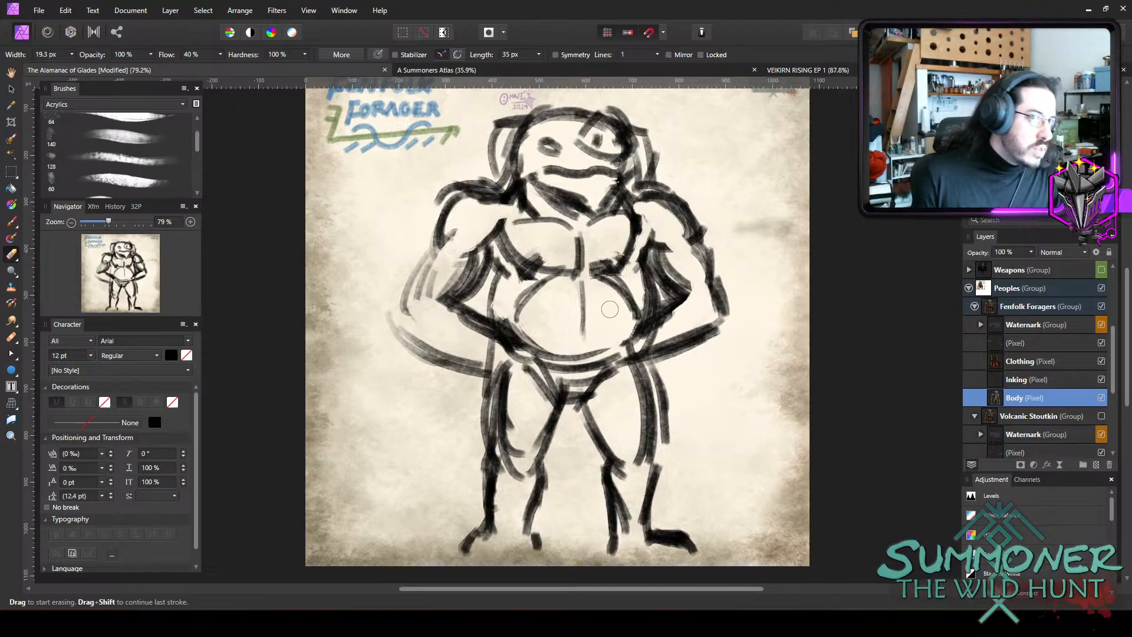
mouse_move(442, 186)
left_mouse_down()
mouse_move(480, 172)
mouse_move(437, 199)
mouse_move(471, 178)
left_mouse_up()
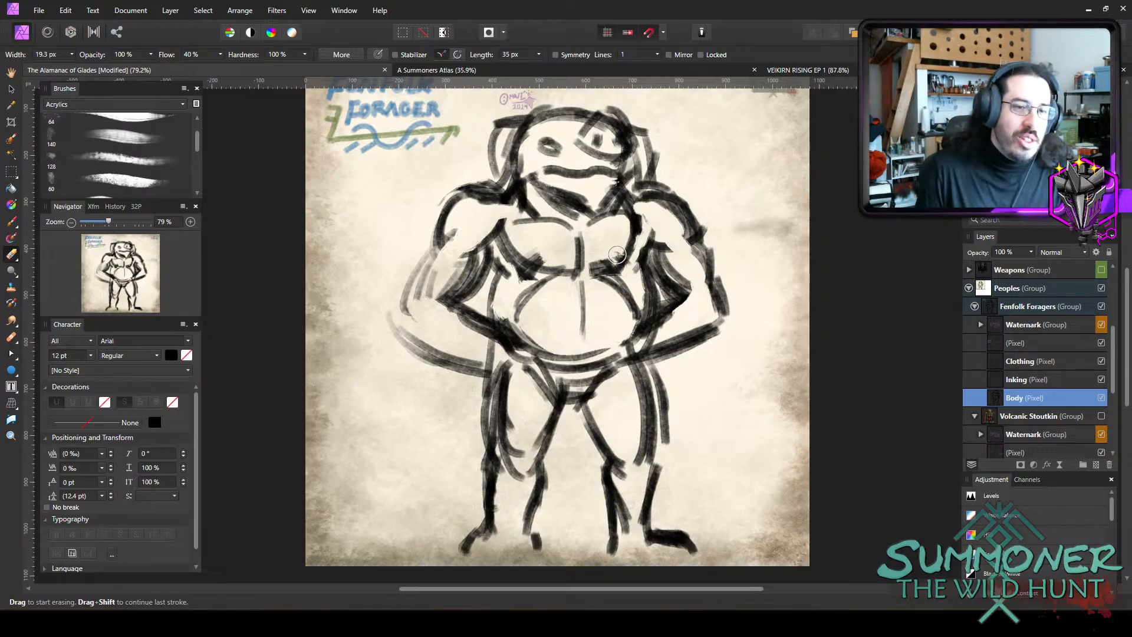
Erase the right pectoral's rough outer outline and redraw it with a rounded lower curve and a darker upper edge.
left_click_drag(617, 255, 637, 236)
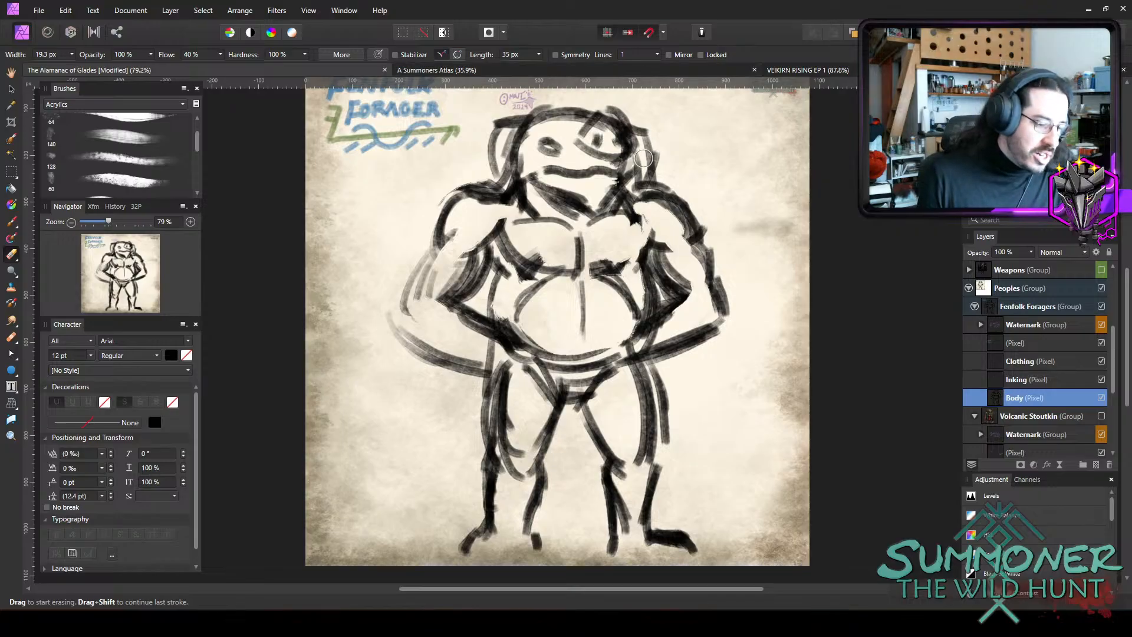
key("b")
mouse_move(594, 264)
left_mouse_down()
mouse_move(636, 257)
mouse_move(640, 246)
left_mouse_up()
mouse_move(642, 224)
left_mouse_down()
mouse_move(625, 259)
mouse_move(645, 250)
mouse_move(629, 231)
left_mouse_up()
key("e")
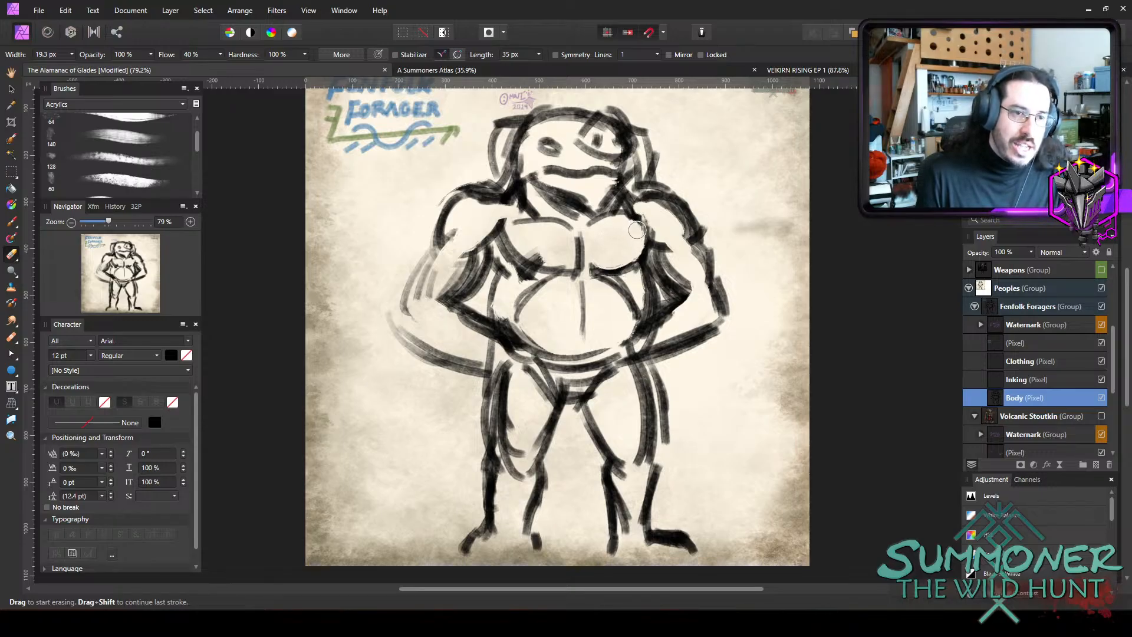
key("b")
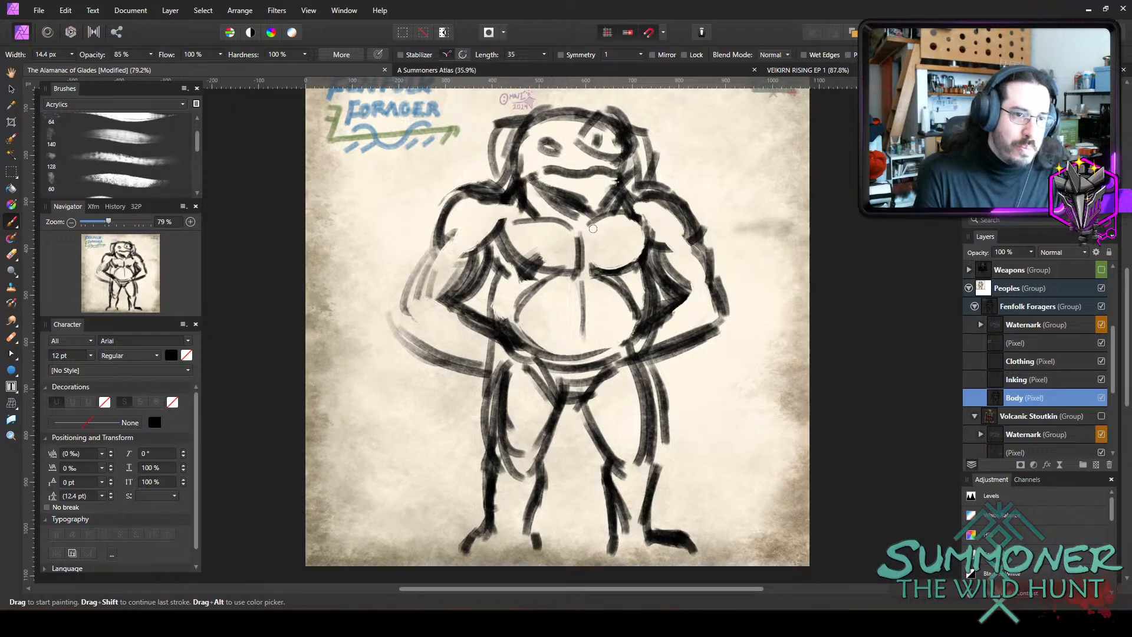
left_click_drag(593, 228, 625, 218)
left_click_drag(597, 222, 643, 225)
left_click_drag(598, 224, 633, 220)
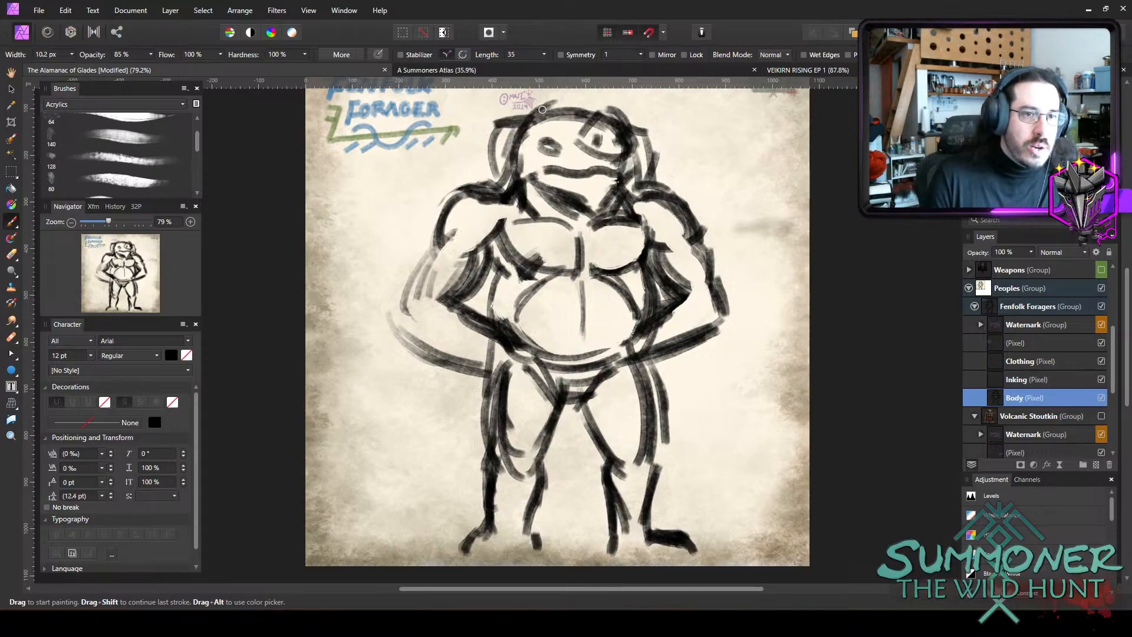
Add a pointed peak to the hood and clean up the snout shape on the right of the head with two small dark marks.
left_click_drag(541, 109, 564, 95)
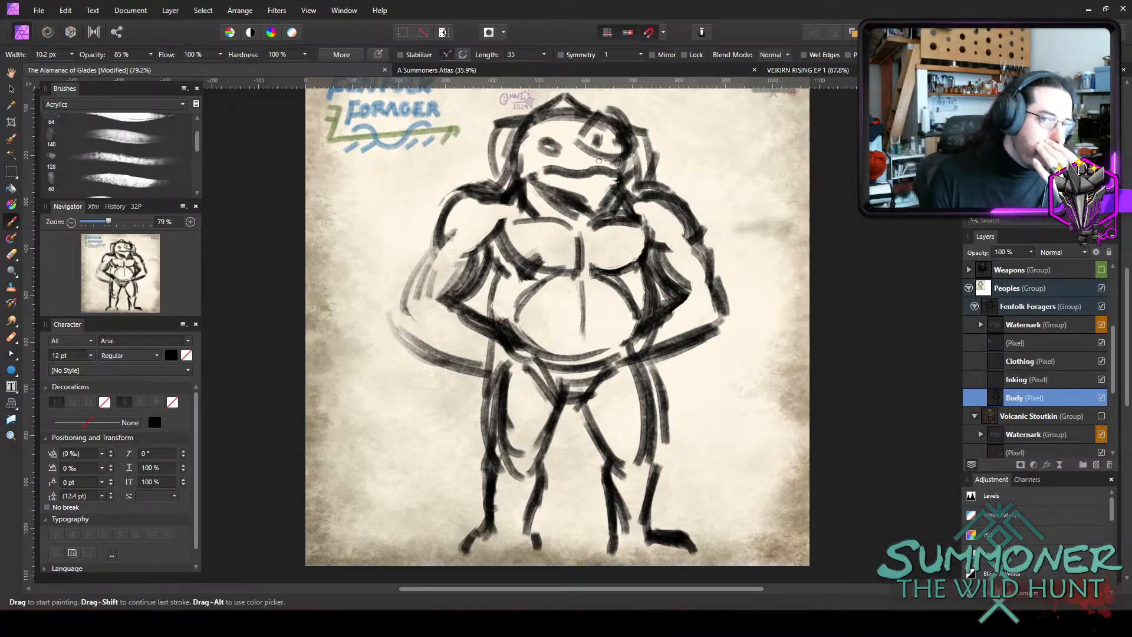
key("e")
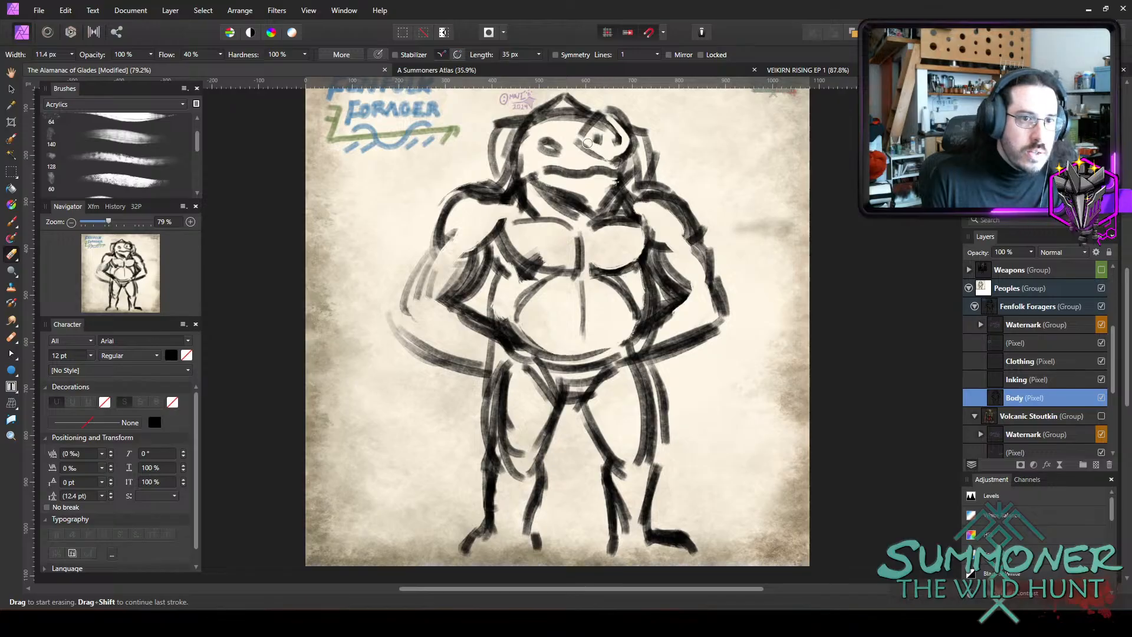
left_click_drag(590, 137, 615, 130)
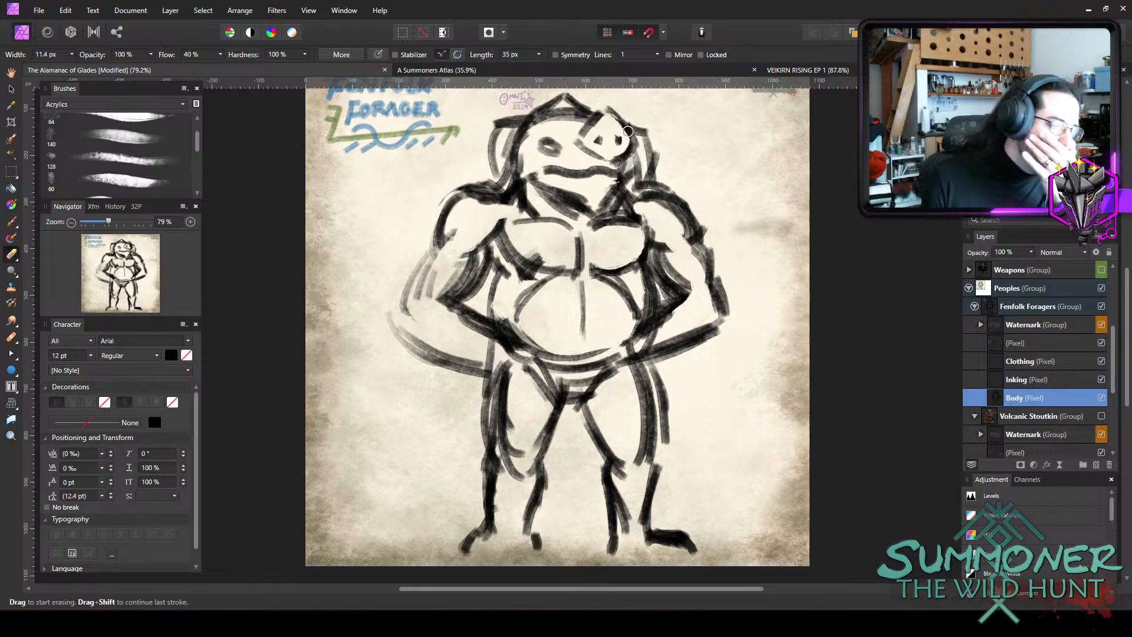
key("b")
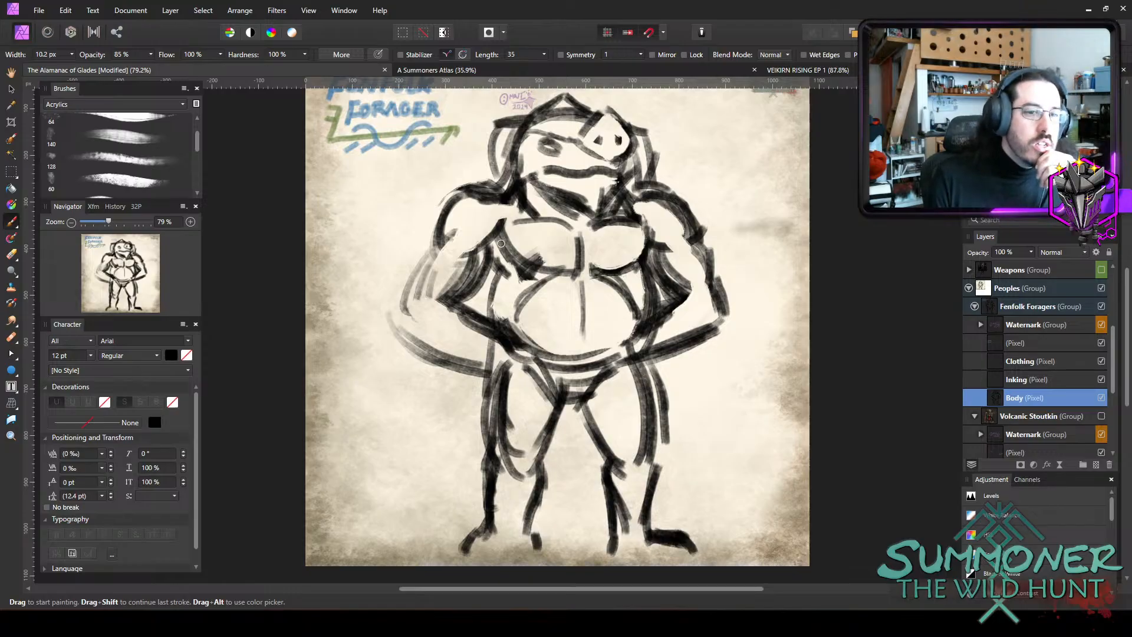
Strengthen the left pectoral's outer curve, add muscle lines inside both arms, and darken the left forearm's lower edge.
mouse_move(500, 244)
left_mouse_down()
mouse_move(530, 271)
mouse_move(559, 273)
mouse_move(522, 275)
left_mouse_up()
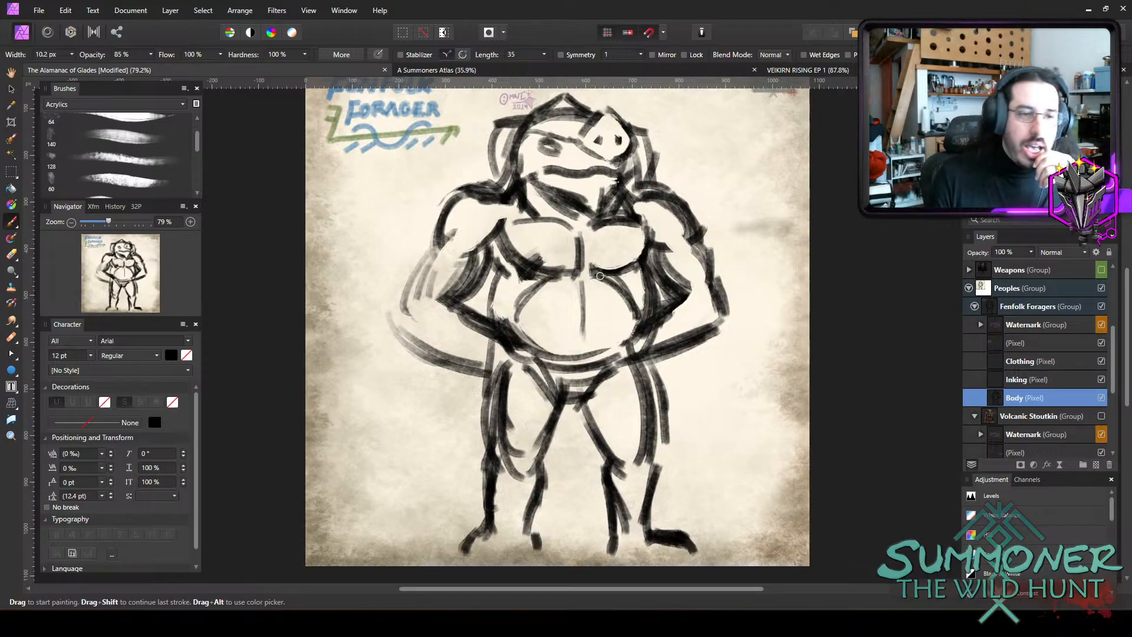
left_click_drag(435, 294, 429, 266)
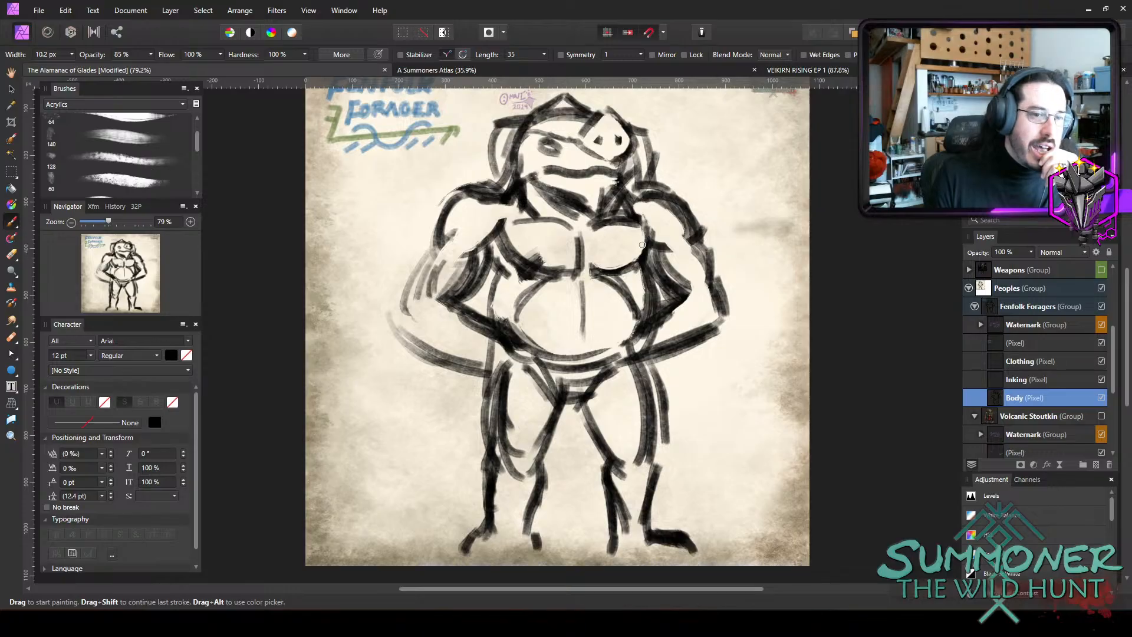
mouse_move(683, 252)
left_mouse_down()
mouse_move(689, 290)
mouse_move(695, 255)
left_mouse_up()
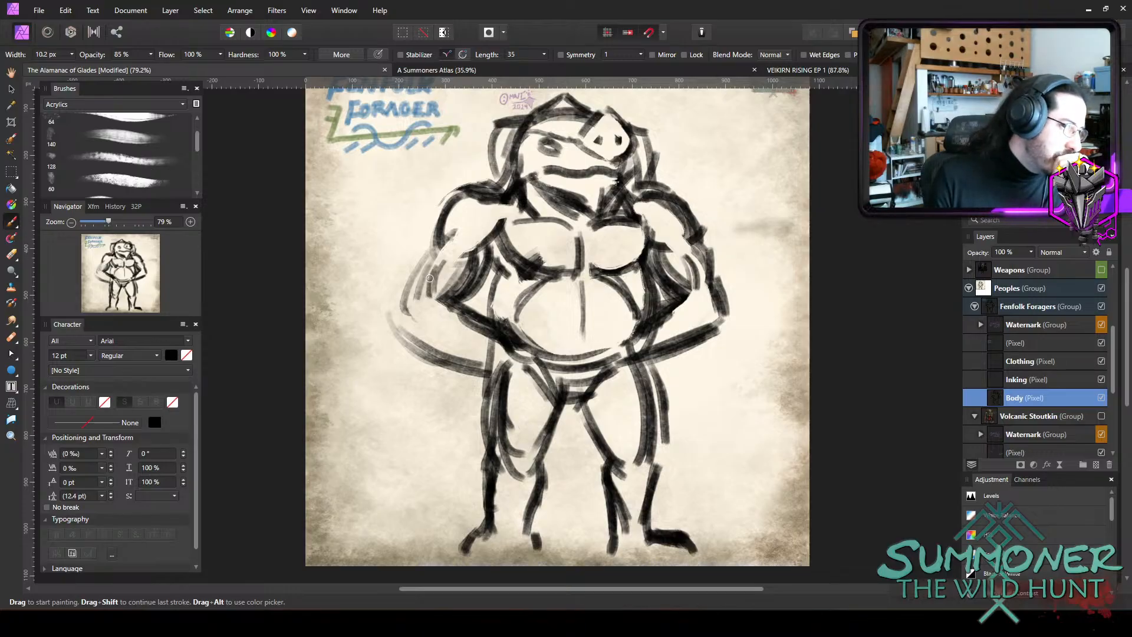
mouse_move(401, 315)
left_mouse_down()
mouse_move(459, 359)
mouse_move(421, 343)
mouse_move(477, 362)
left_mouse_up()
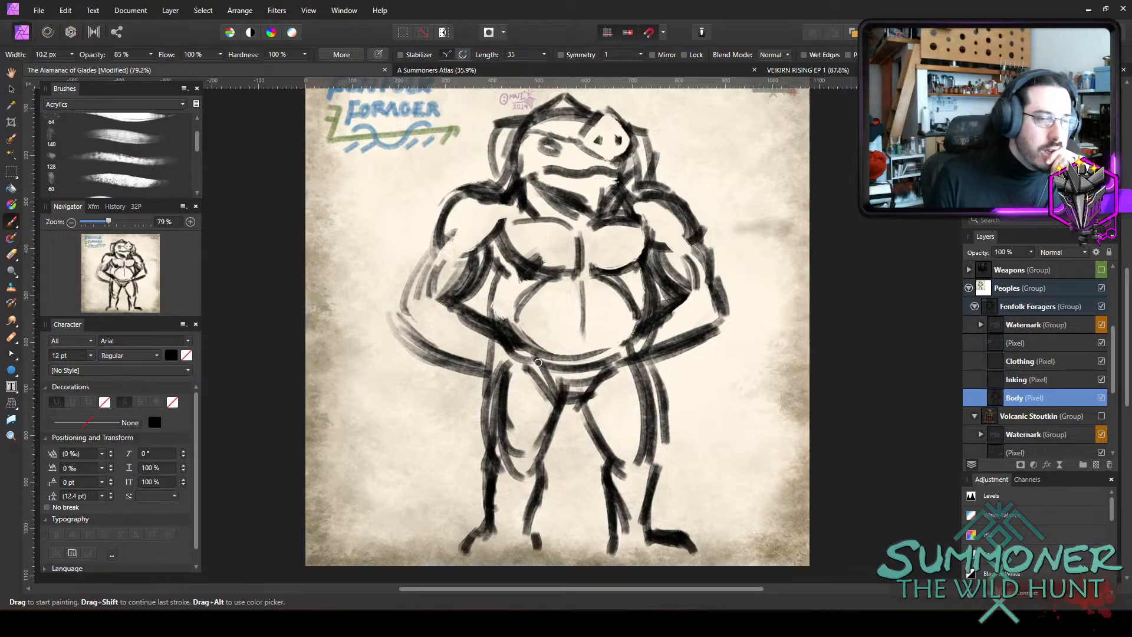
Sketch the left hand and its fingers resting over the upper left thigh.
mouse_move(517, 352)
left_mouse_down()
mouse_move(541, 378)
mouse_move(532, 367)
mouse_move(517, 406)
mouse_move(523, 425)
left_mouse_up()
mouse_move(546, 383)
left_mouse_down()
mouse_move(499, 382)
mouse_move(488, 369)
mouse_move(487, 411)
mouse_move(527, 422)
mouse_move(484, 425)
left_mouse_up()
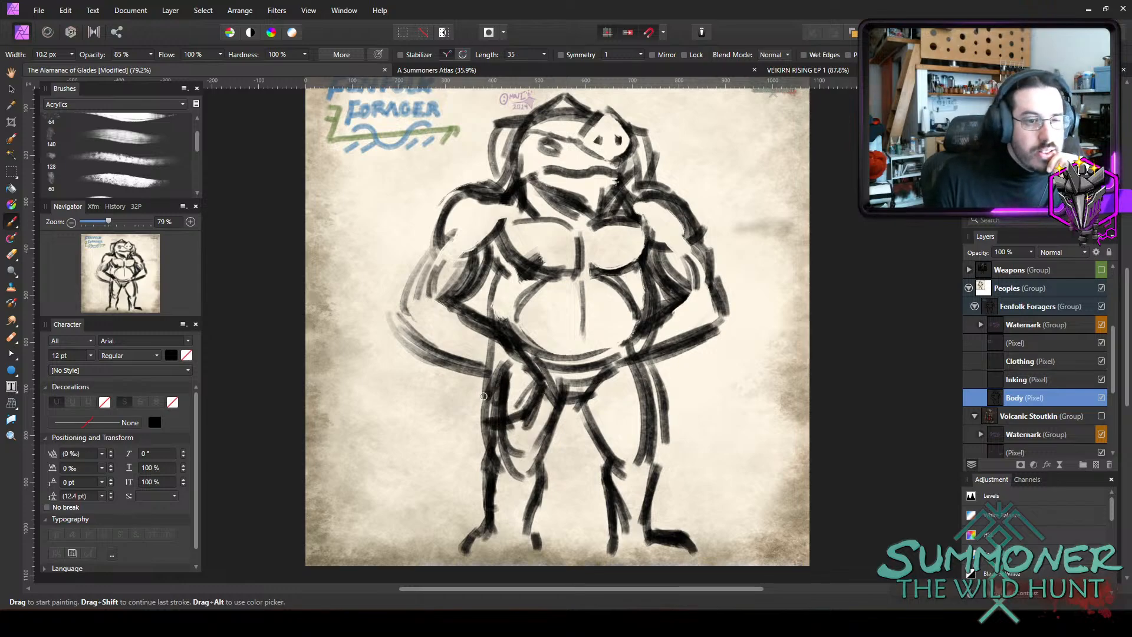
left_click_drag(497, 382, 484, 404)
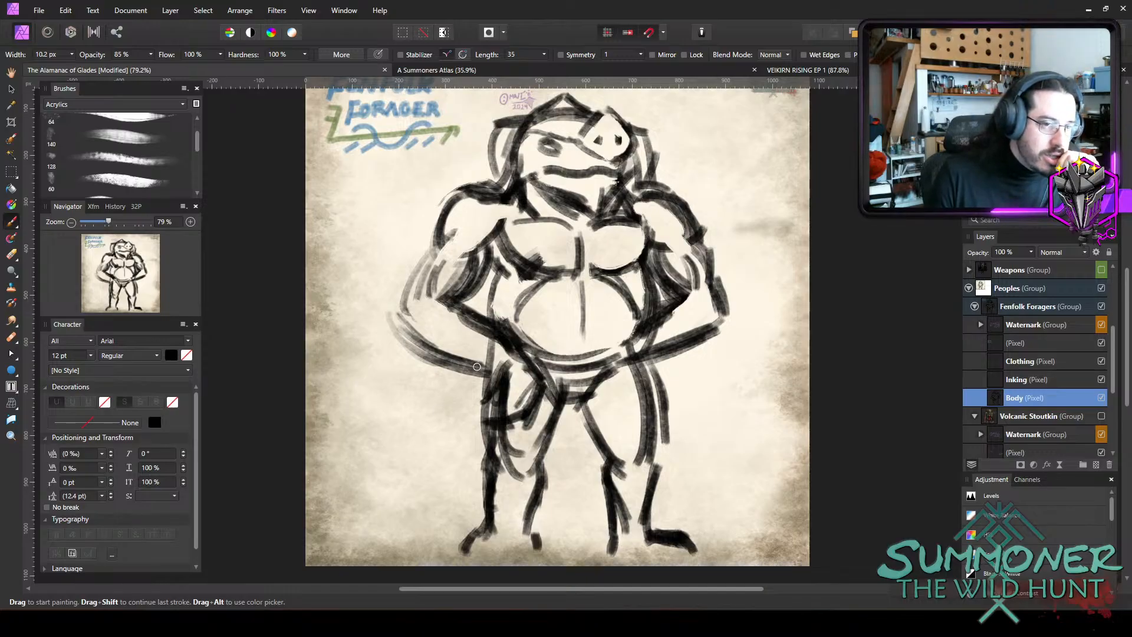
Sketch a long container slanting down from beneath the left forearm, with straight sides and a curved lower end.
left_click_drag(477, 367, 392, 529)
left_click_drag(456, 408, 408, 506)
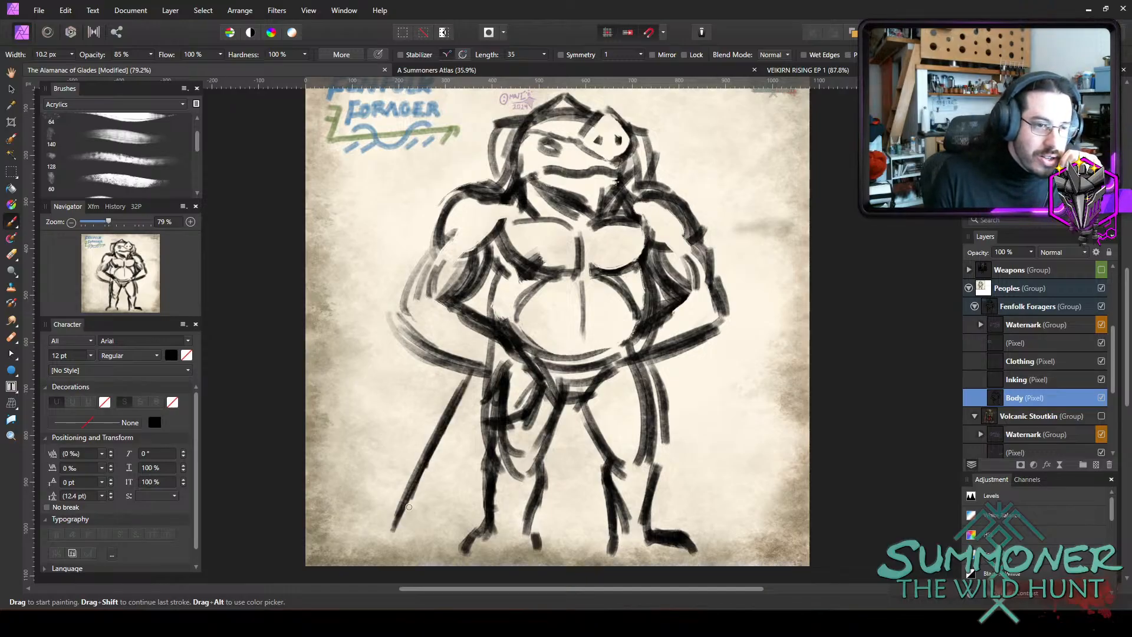
left_click_drag(492, 434, 447, 509)
left_click_drag(490, 435, 436, 547)
left_click_drag(485, 447, 428, 552)
left_click_drag(467, 466, 429, 554)
left_click_drag(383, 521, 435, 543)
mouse_move(387, 535)
left_mouse_down()
mouse_move(436, 553)
mouse_move(426, 552)
left_mouse_up()
left_click_drag(392, 530, 432, 542)
left_click_drag(398, 520, 429, 540)
Draw the slanting container's outer edge and add curved bands across its middle.
mouse_move(439, 468)
left_mouse_down()
mouse_move(439, 438)
mouse_move(474, 463)
left_mouse_up()
left_click_drag(442, 433, 473, 455)
mouse_move(427, 372)
left_mouse_down()
mouse_move(368, 514)
mouse_move(400, 439)
left_mouse_up()
left_click_drag(444, 365, 411, 426)
left_click_drag(389, 495, 370, 519)
mouse_move(416, 432)
left_mouse_down()
mouse_move(448, 483)
mouse_move(455, 460)
left_mouse_up()
left_click_drag(418, 411, 460, 459)
left_click_drag(431, 403, 456, 447)
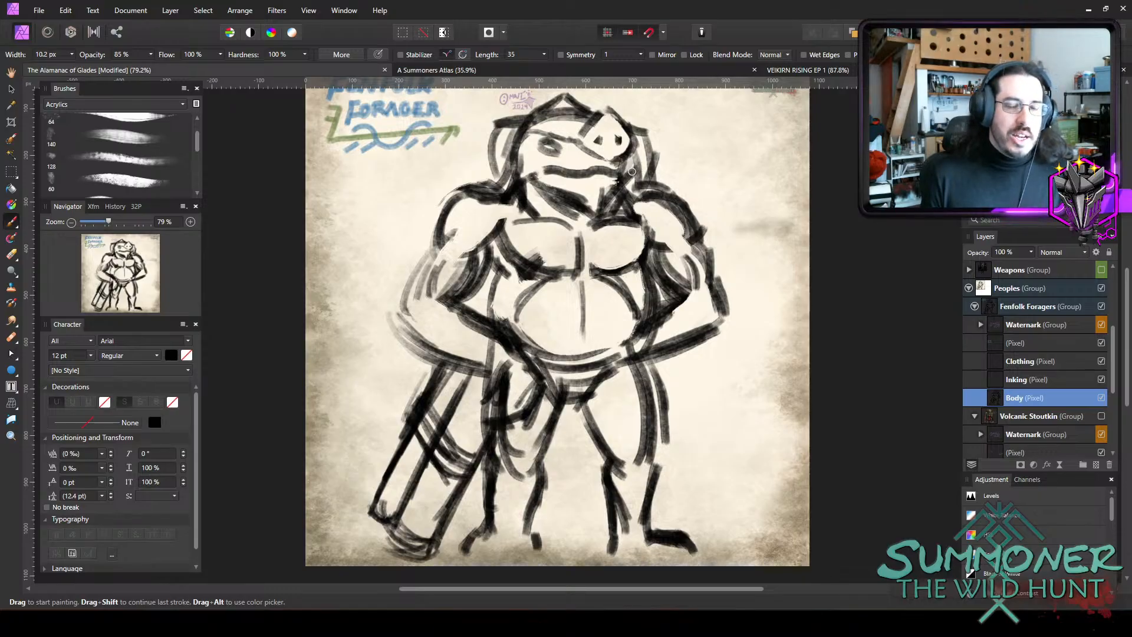
Shade the face beneath the hood in translucent grey and darken the hood's inner edges on both sides.
scroll(692, 201, "up", 2)
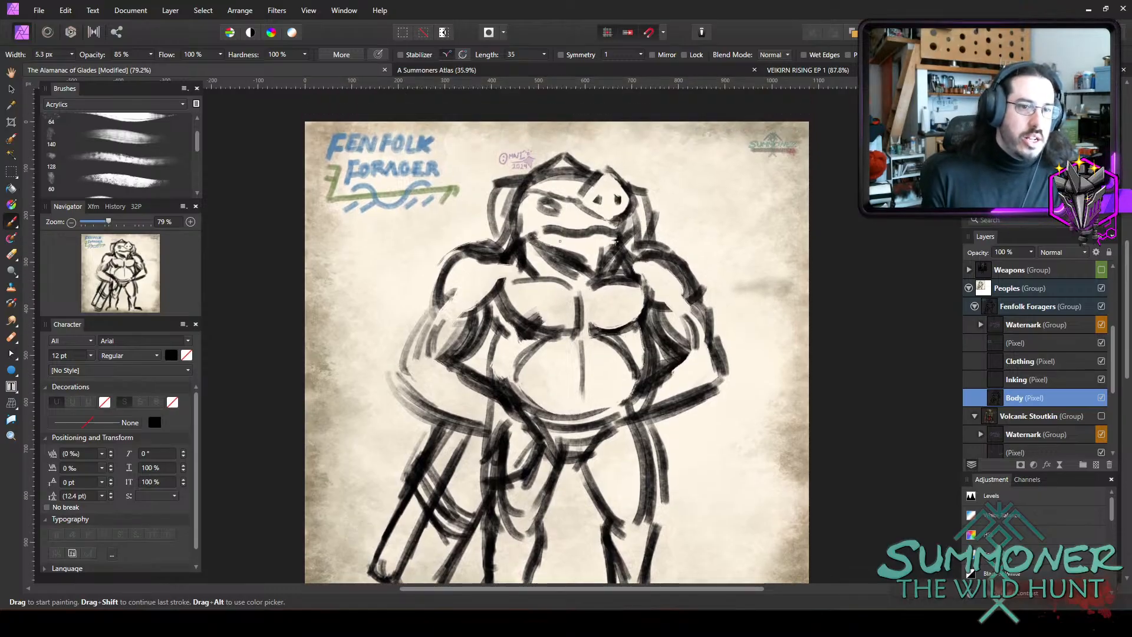
scroll(628, 198, "up", 3)
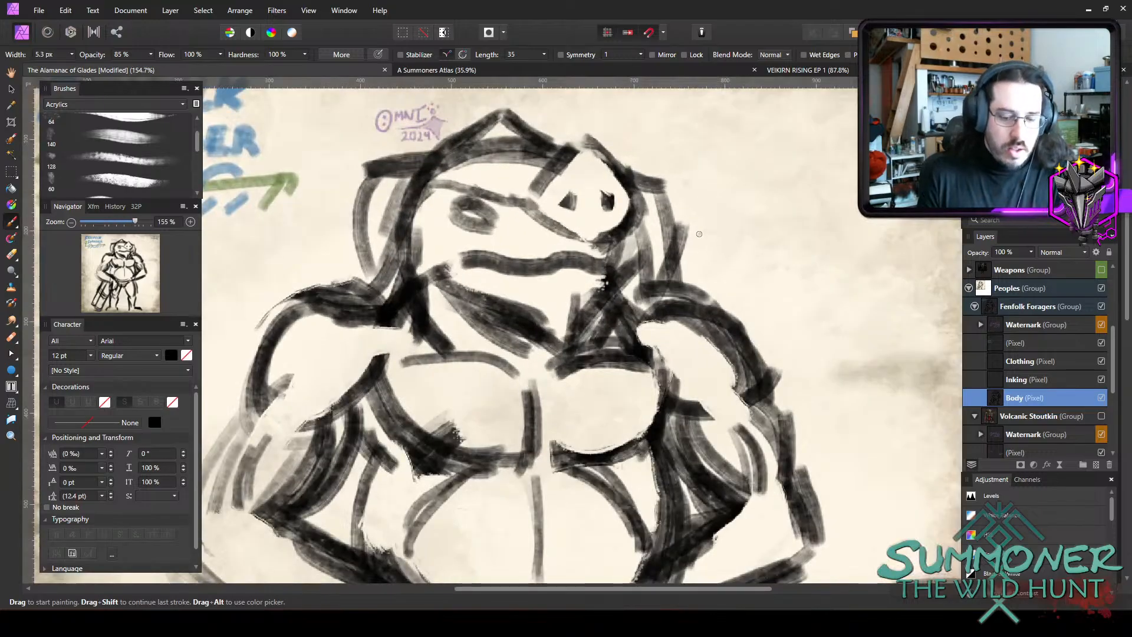
mouse_move(442, 199)
left_mouse_down()
mouse_move(451, 212)
mouse_move(515, 210)
mouse_move(579, 236)
mouse_move(535, 215)
mouse_move(557, 245)
mouse_move(560, 345)
mouse_move(566, 227)
mouse_move(584, 240)
mouse_move(448, 203)
mouse_move(415, 236)
mouse_move(543, 277)
mouse_move(501, 301)
mouse_move(507, 259)
left_mouse_up()
key("bracketleft")
key("bracketleft")
key("bracketright")
key("bracketright")
key("bracketright")
key("bracketleft")
key("bracketleft")
key("bracketleft")
mouse_move(634, 236)
left_mouse_down()
mouse_move(644, 227)
mouse_move(632, 297)
left_mouse_up()
key("bracketright")
key("bracketright")
mouse_move(383, 265)
left_mouse_down()
mouse_move(401, 191)
mouse_move(404, 282)
mouse_move(416, 195)
mouse_move(406, 277)
left_mouse_up()
mouse_move(463, 174)
left_mouse_down()
mouse_move(435, 169)
mouse_move(430, 144)
mouse_move(437, 162)
mouse_move(389, 168)
mouse_move(378, 188)
mouse_move(415, 161)
mouse_move(379, 198)
mouse_move(424, 168)
left_mouse_up()
Erase the extra strokes inside the hood's brim and below its peak.
key("e")
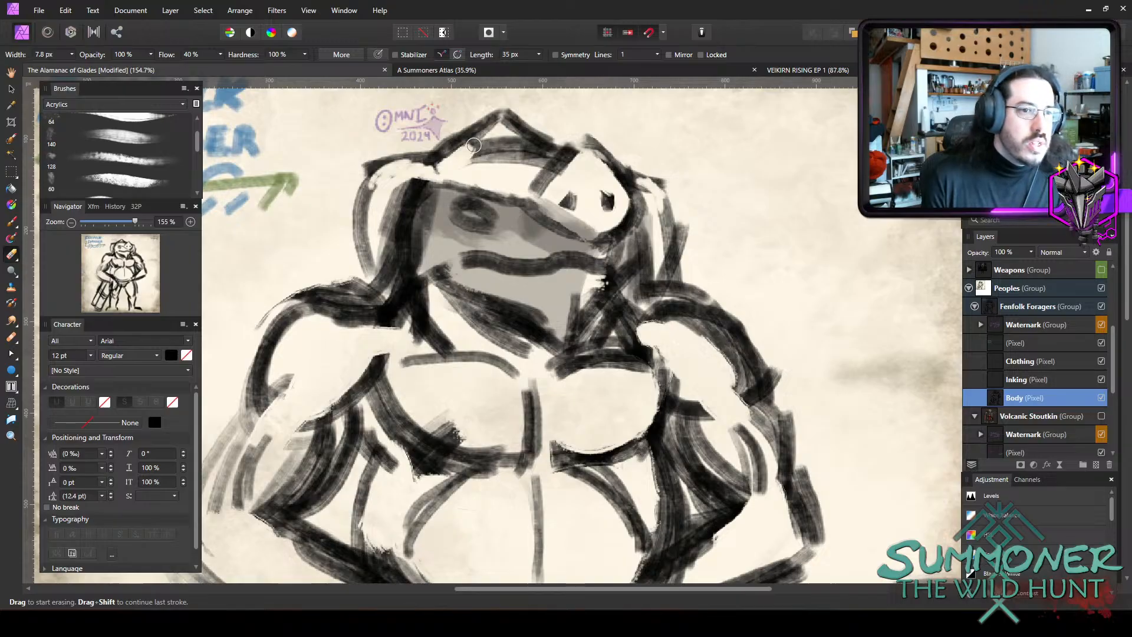
left_click_drag(458, 151, 428, 166)
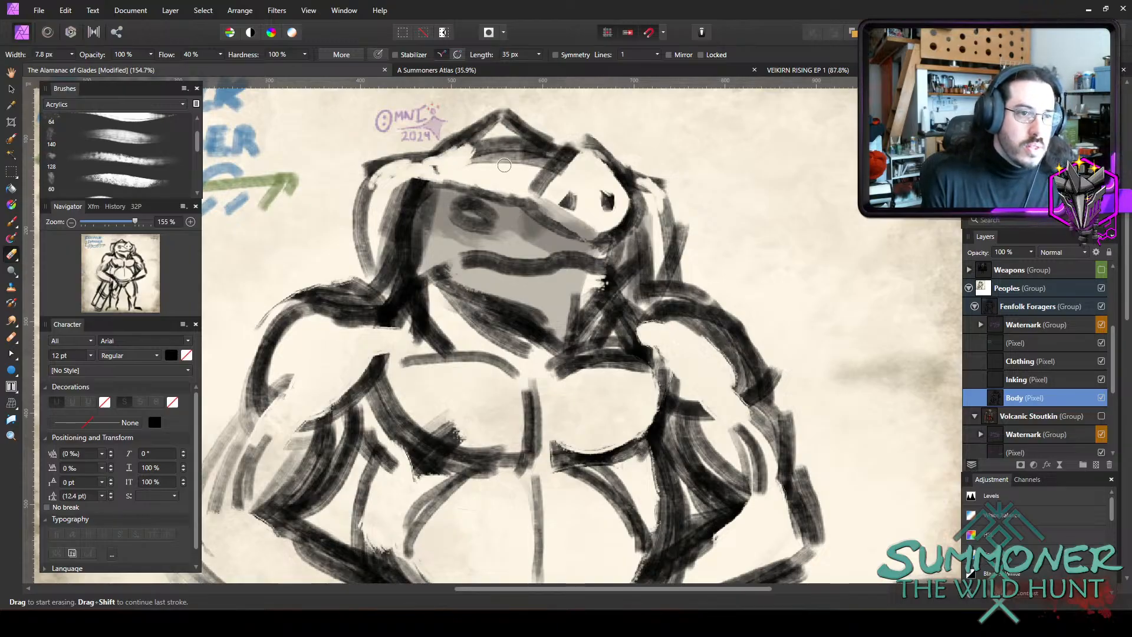
mouse_move(521, 153)
left_mouse_down()
mouse_move(468, 161)
mouse_move(545, 152)
mouse_move(469, 152)
mouse_move(507, 158)
left_mouse_up()
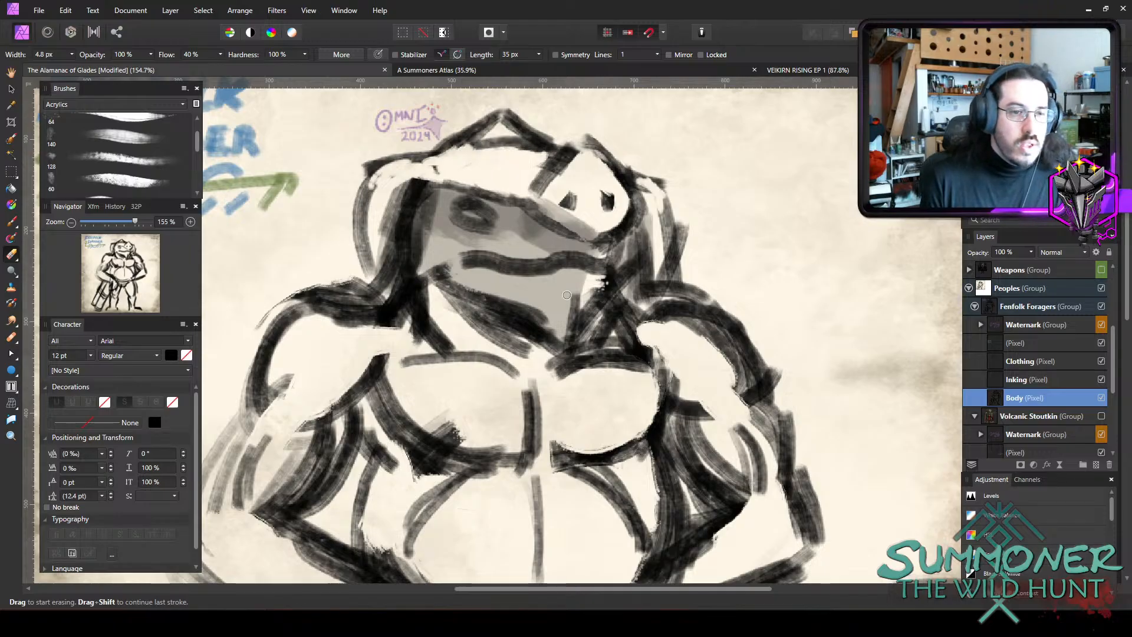
Erase the stray dark strokes at the mouth's right corner and along the right jaw.
left_click_drag(602, 287, 582, 329)
key("bracketright")
left_click_drag(597, 257, 606, 256)
key("bracketright")
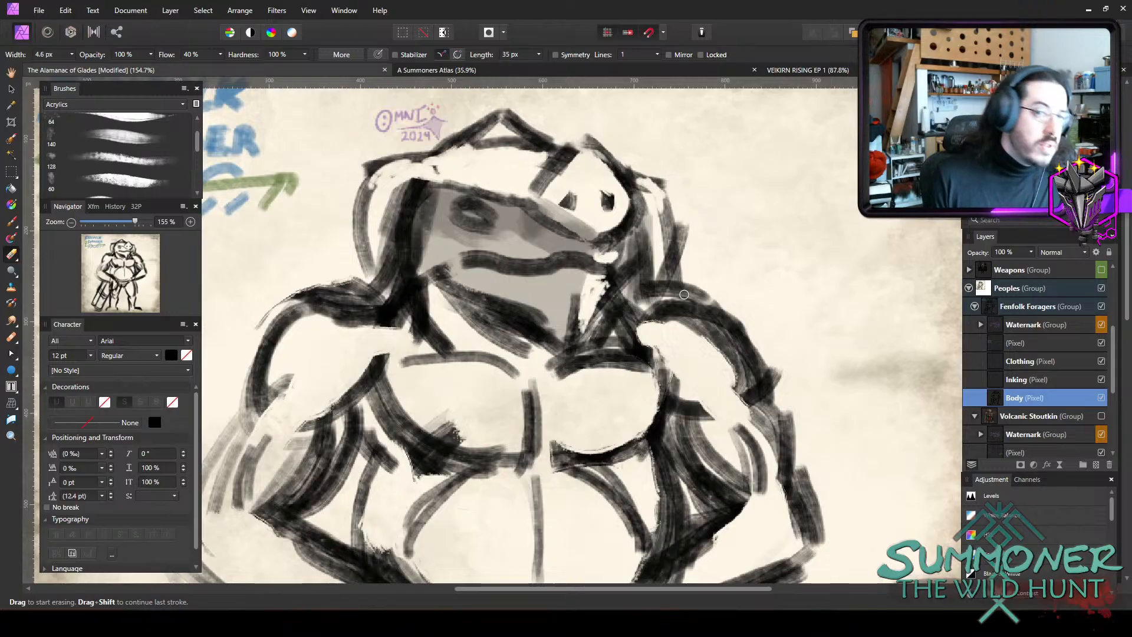
Thin the right shoulder's thick outline by erasing along its inner edge down to the upper arm.
key("bracketright")
key("bracketright")
mouse_move(660, 317)
left_mouse_down()
mouse_move(713, 329)
mouse_move(658, 317)
mouse_move(743, 361)
mouse_move(690, 310)
mouse_move(739, 337)
left_mouse_up()
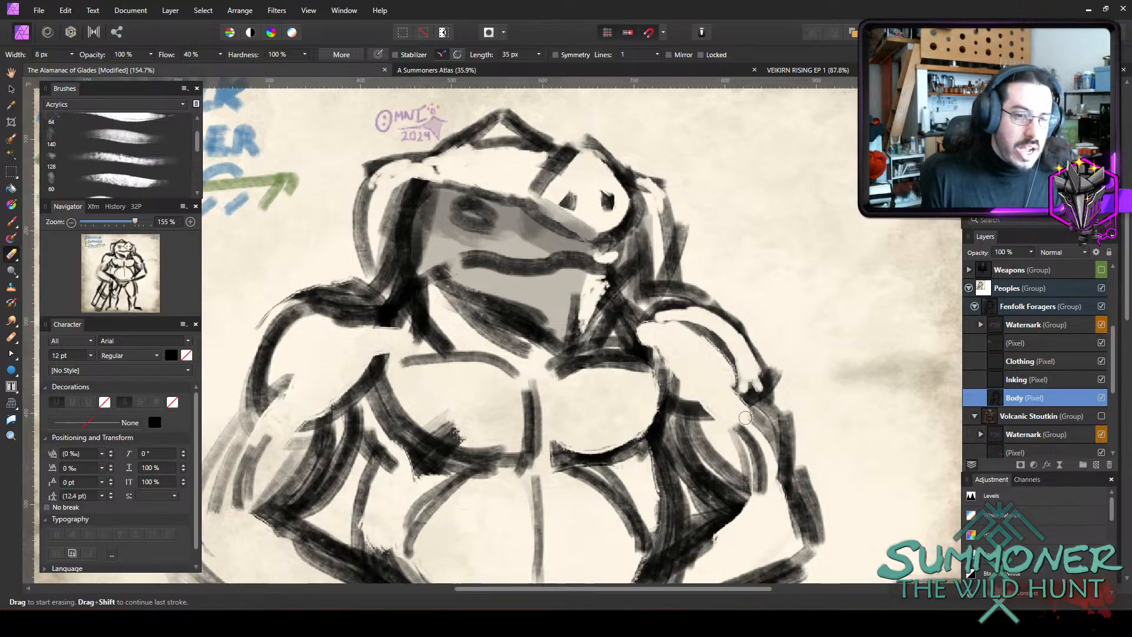
Thin the right arm's outer outline down to the elbow and erase the extra strokes inside the right biceps.
mouse_move(745, 418)
left_mouse_down()
mouse_move(784, 475)
mouse_move(758, 410)
mouse_move(779, 469)
left_mouse_up()
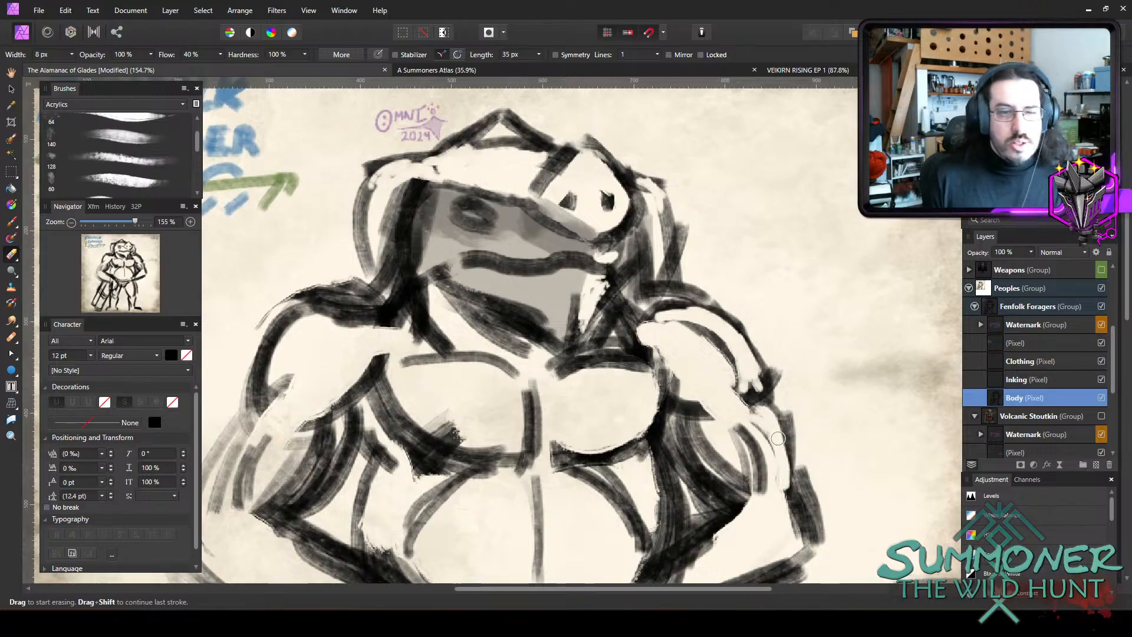
scroll(778, 438, "down", 5)
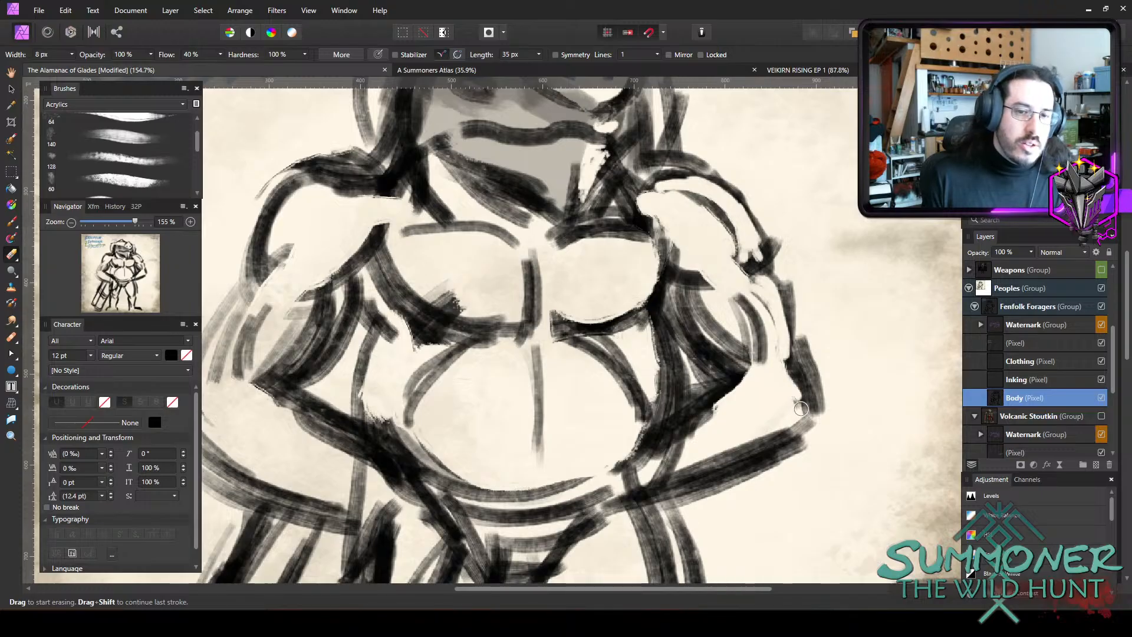
left_click_drag(800, 408, 804, 406)
key("bracketright")
key("bracketright")
key("bracketright")
mouse_move(730, 343)
left_mouse_down()
mouse_move(706, 310)
mouse_move(731, 357)
mouse_move(698, 295)
left_mouse_up()
Erase the extra strokes inside the left biceps and along the left arm's outer edge with a larger eraser.
key("bracketright")
key("bracketright")
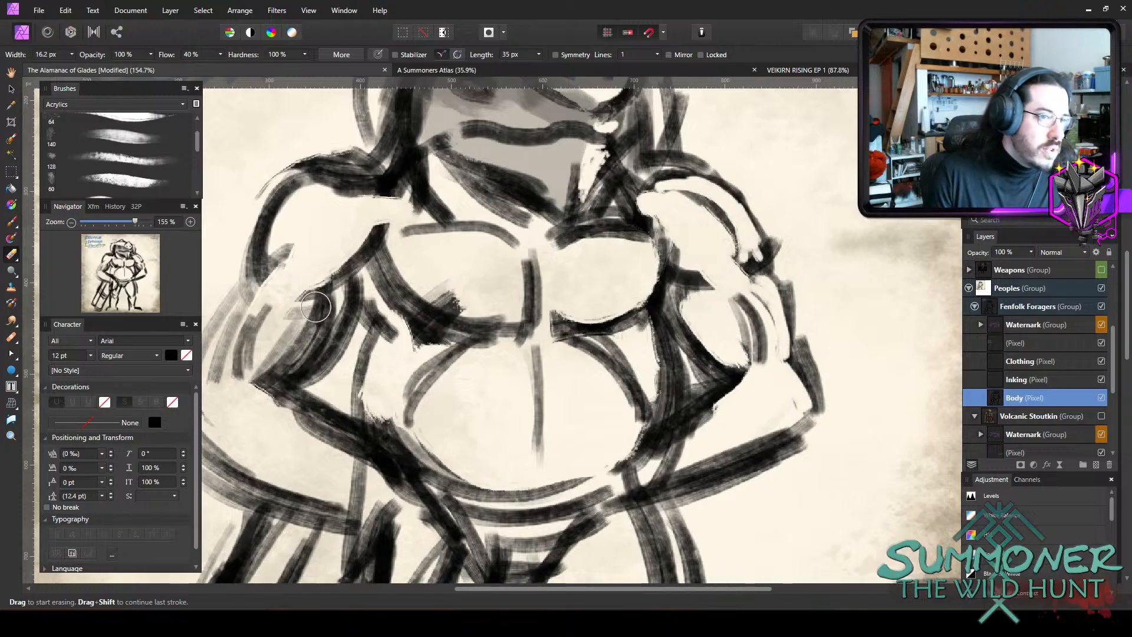
left_click_drag(318, 310, 279, 340)
left_click_drag(255, 295, 236, 348)
Thin the outer outlines of both shoulders with a smaller eraser.
key("bracketleft")
key("bracketleft")
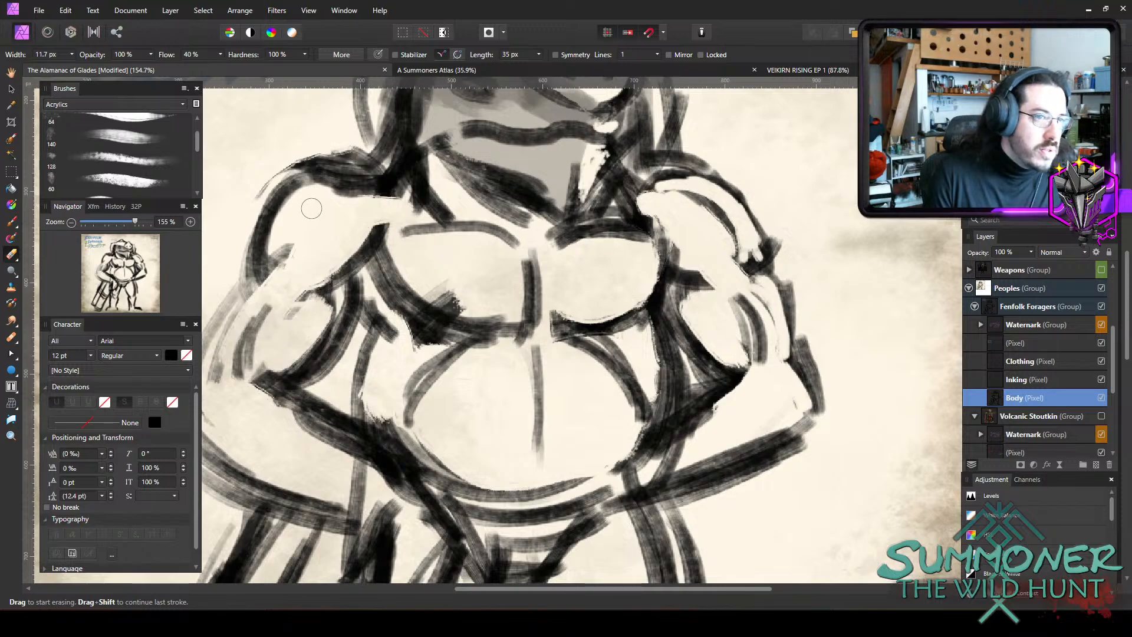
mouse_move(366, 193)
left_mouse_down()
mouse_move(311, 198)
mouse_move(371, 199)
left_mouse_up()
left_click_drag(360, 147, 273, 194)
key("bracketleft")
key("bracketleft")
key("bracketleft")
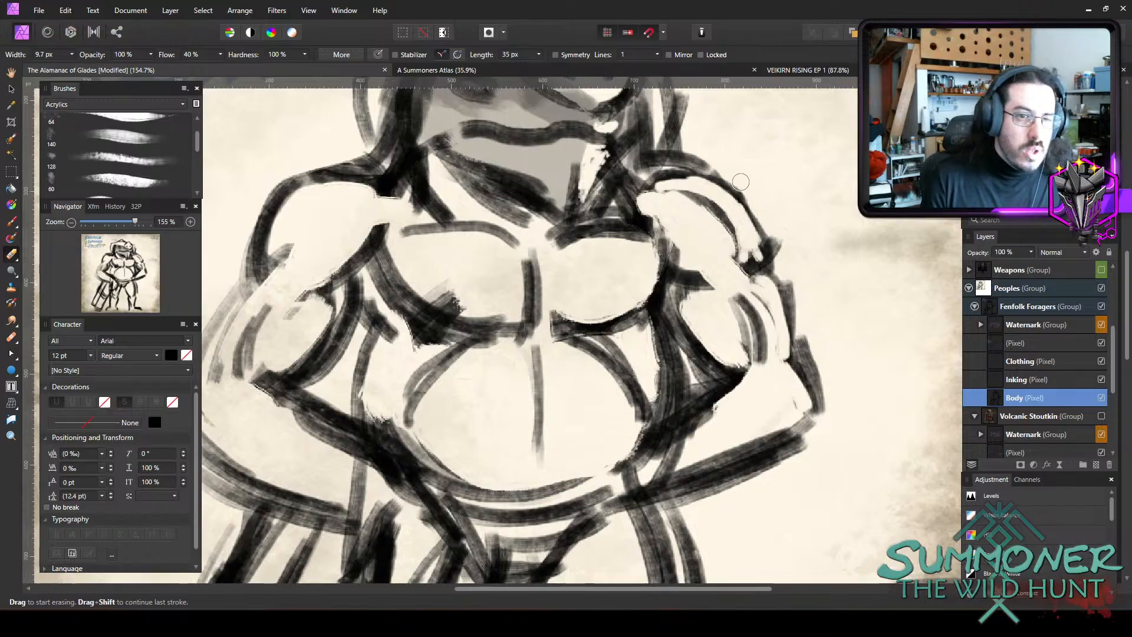
left_click_drag(739, 180, 683, 160)
left_click_drag(745, 184, 771, 219)
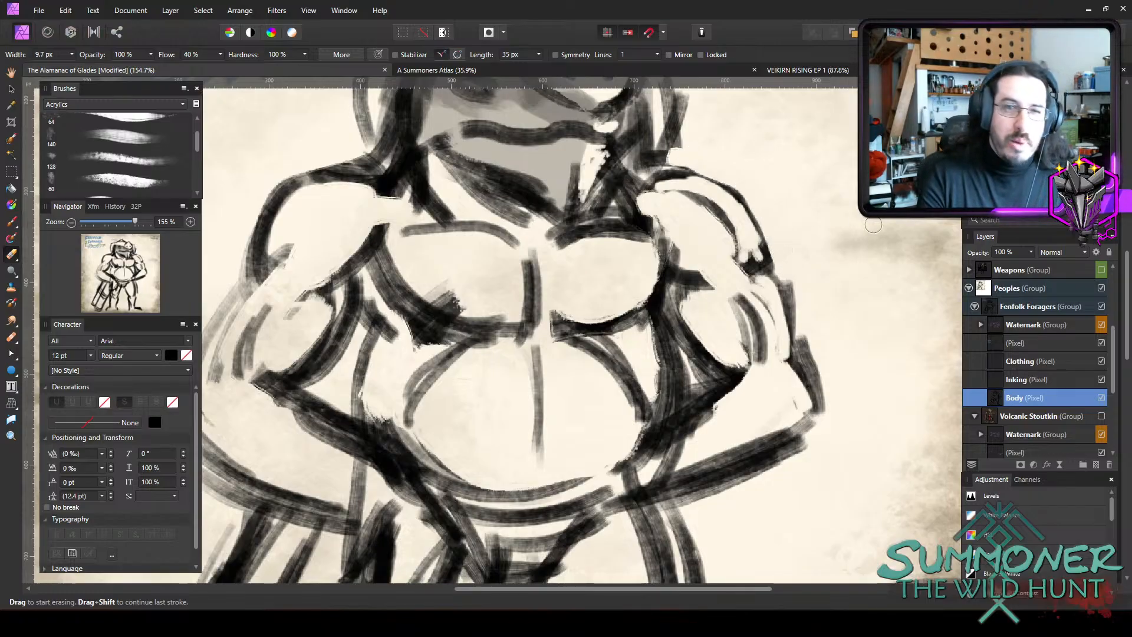
Erase the strokes crossing the left forearm and wrist where the hand rests on the hip.
scroll(555, 208, "down", 3)
scroll(508, 270, "up", 1)
scroll(480, 215, "up", 2)
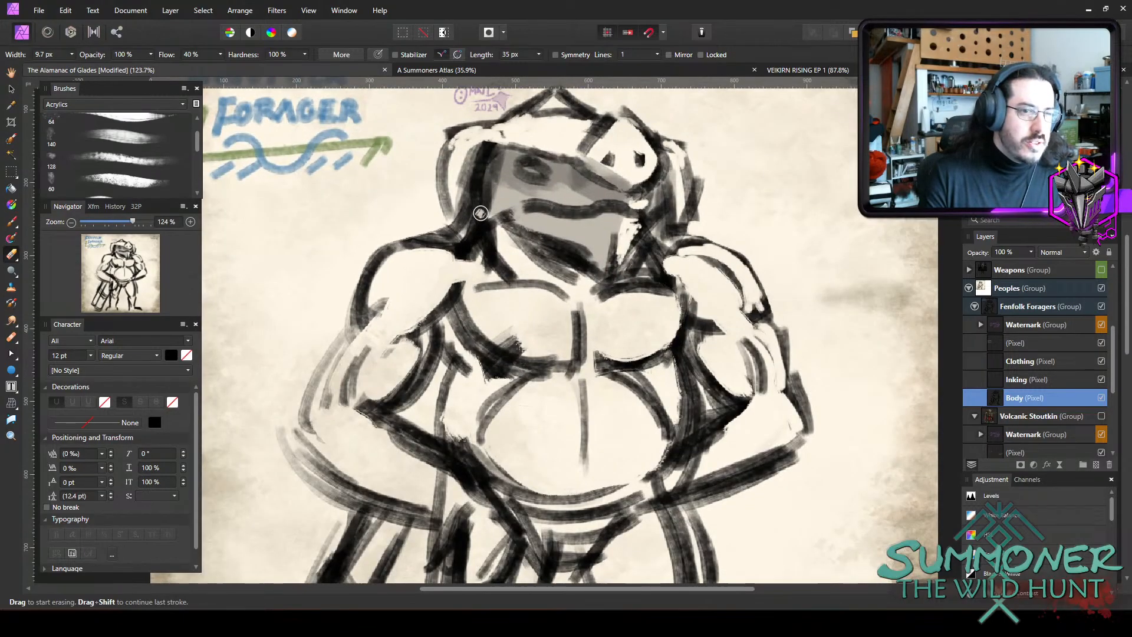
scroll(756, 310, "down", 5)
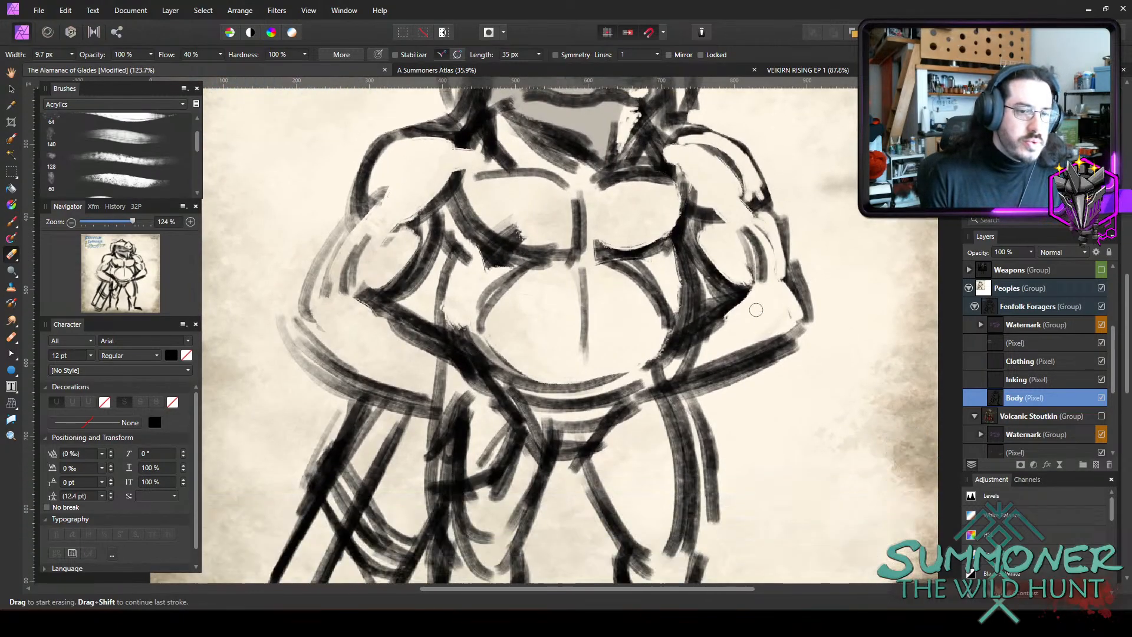
key("bracketright")
key("bracketright")
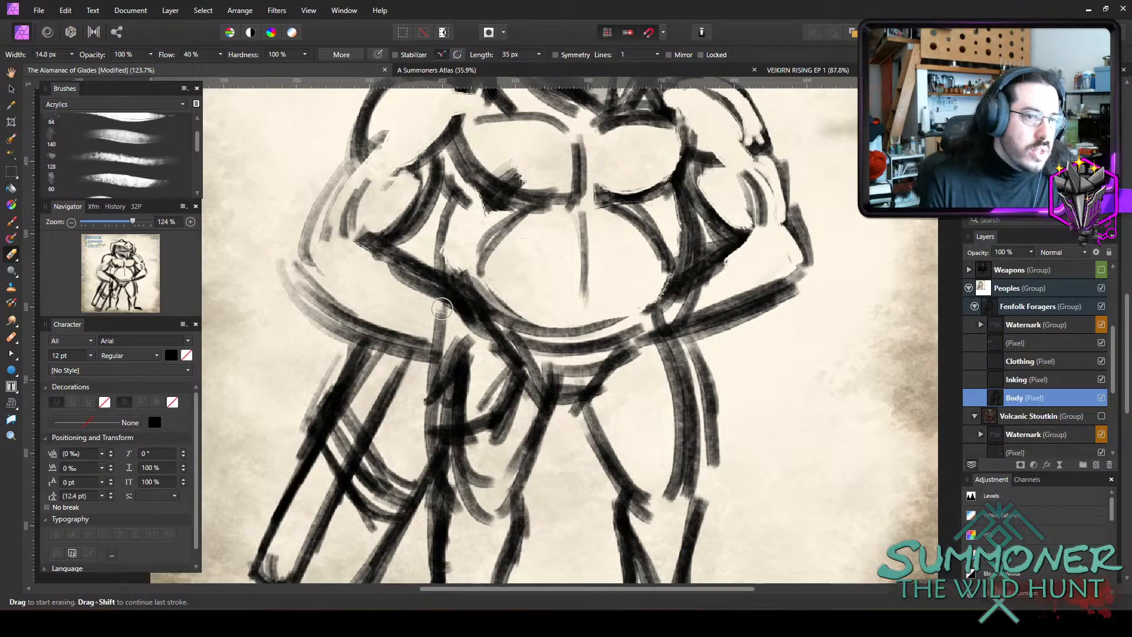
mouse_move(407, 319)
left_mouse_down()
mouse_move(471, 331)
mouse_move(498, 359)
mouse_move(494, 329)
left_mouse_up()
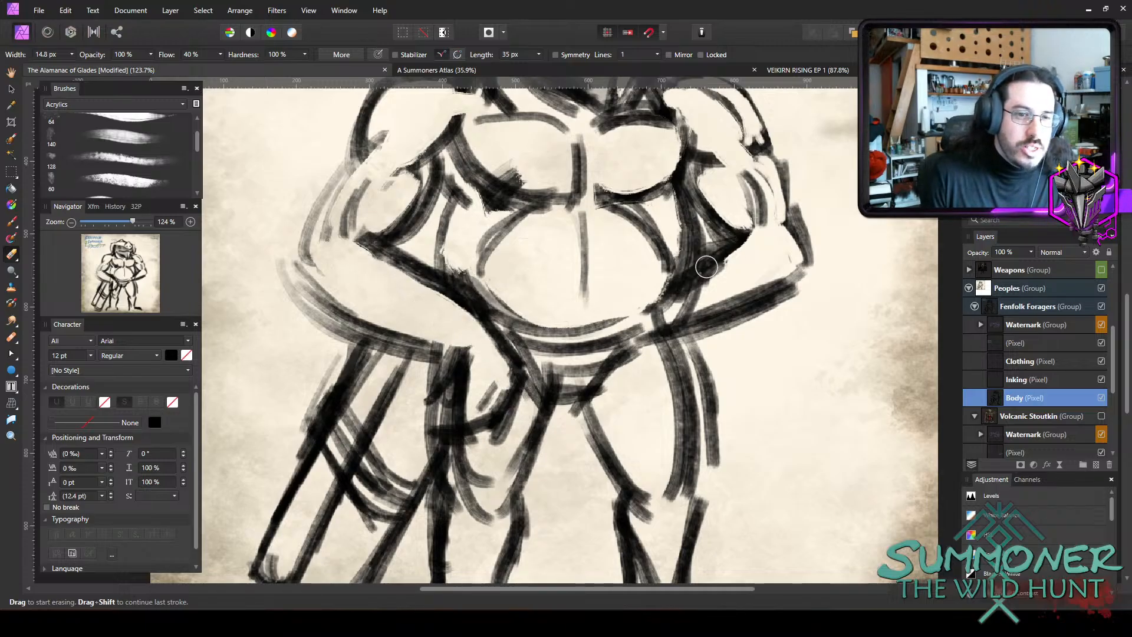
Erase the overlapping strokes between the belly's right side and the right forearm and hand.
key("bracketleft")
key("bracketleft")
mouse_move(672, 309)
left_mouse_down()
mouse_move(679, 238)
mouse_move(687, 259)
mouse_move(672, 295)
mouse_move(674, 255)
mouse_move(666, 353)
mouse_move(649, 345)
mouse_move(672, 404)
mouse_move(675, 351)
left_mouse_up()
key("bracketright")
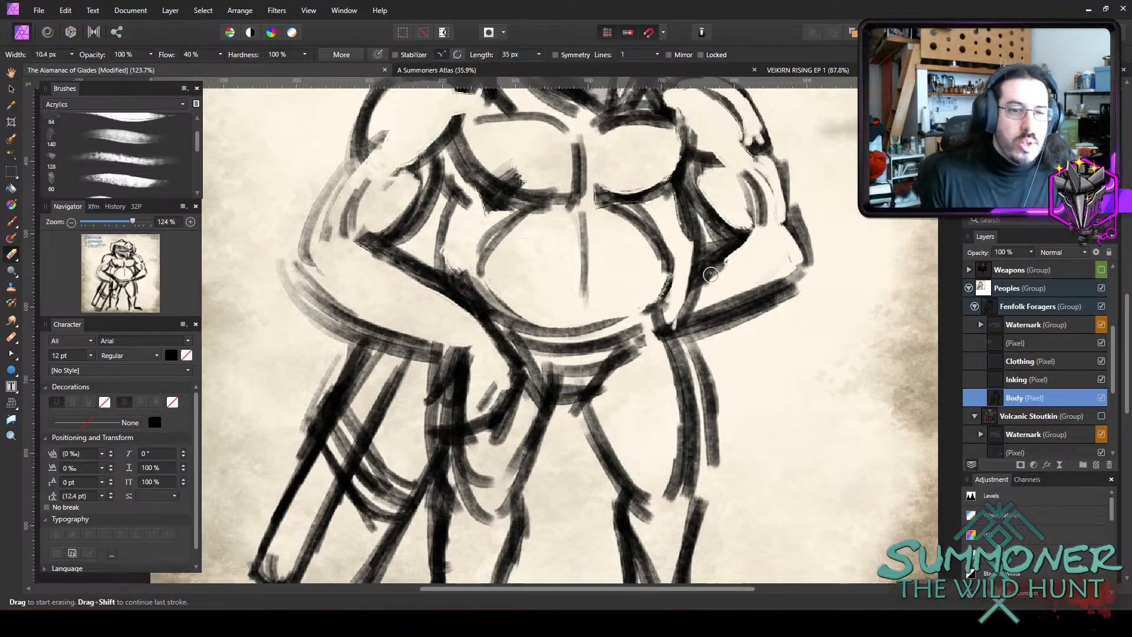
mouse_move(689, 284)
left_mouse_down()
mouse_move(687, 297)
mouse_move(707, 269)
left_mouse_up()
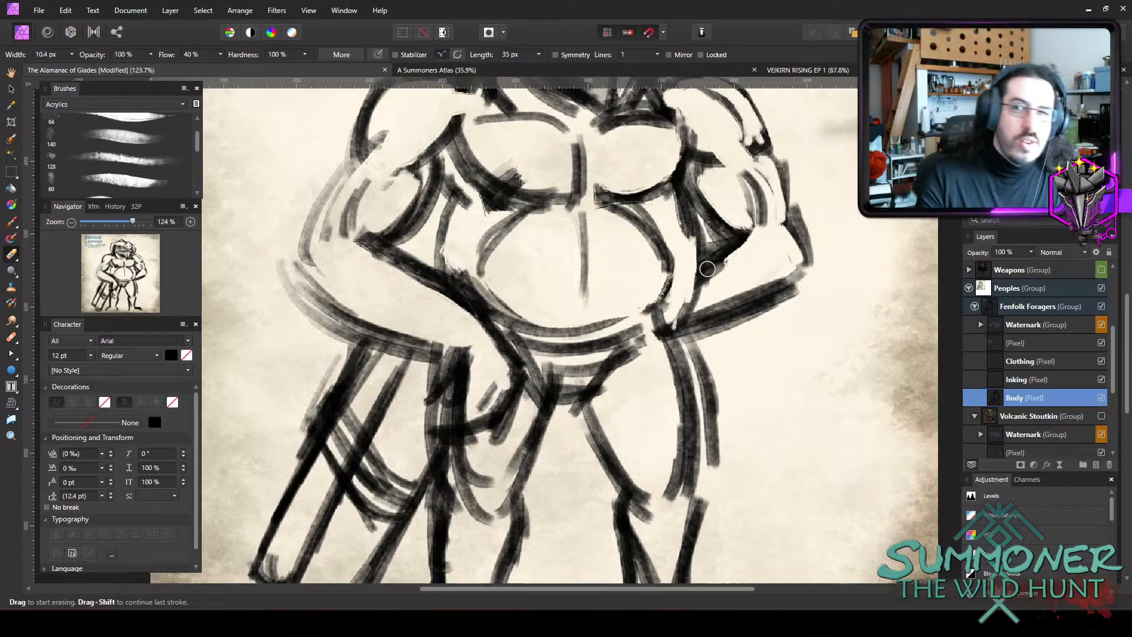
Shade the biceps of both arms and the left forearm down to the hand with the 25% opacity brush.
scroll(708, 277, "down", 2)
scroll(766, 344, "up", 1)
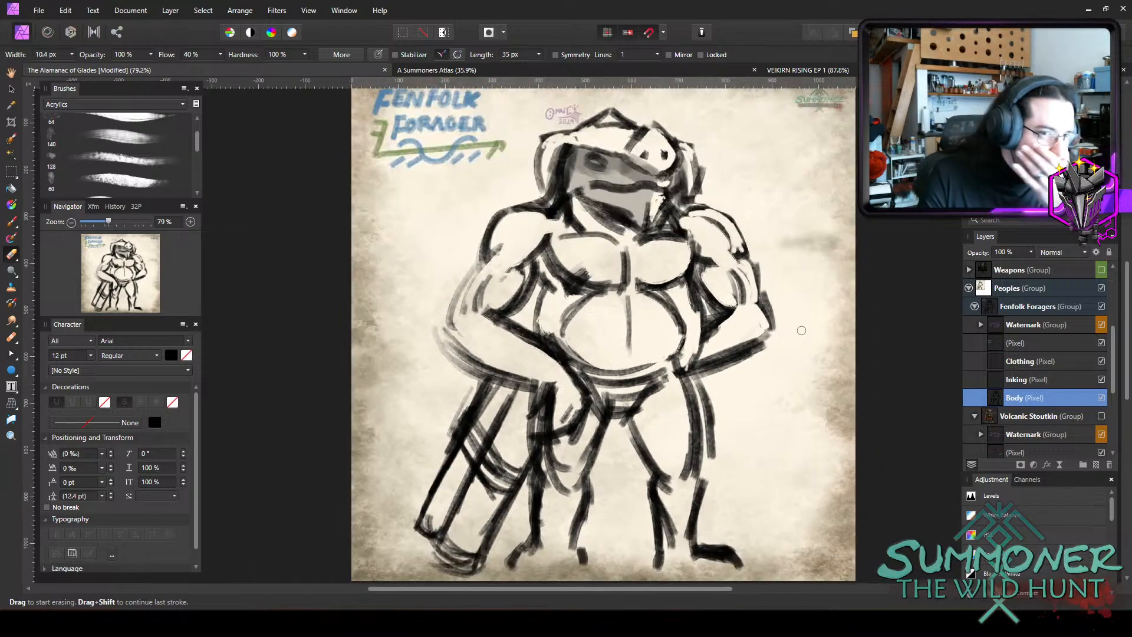
key("b")
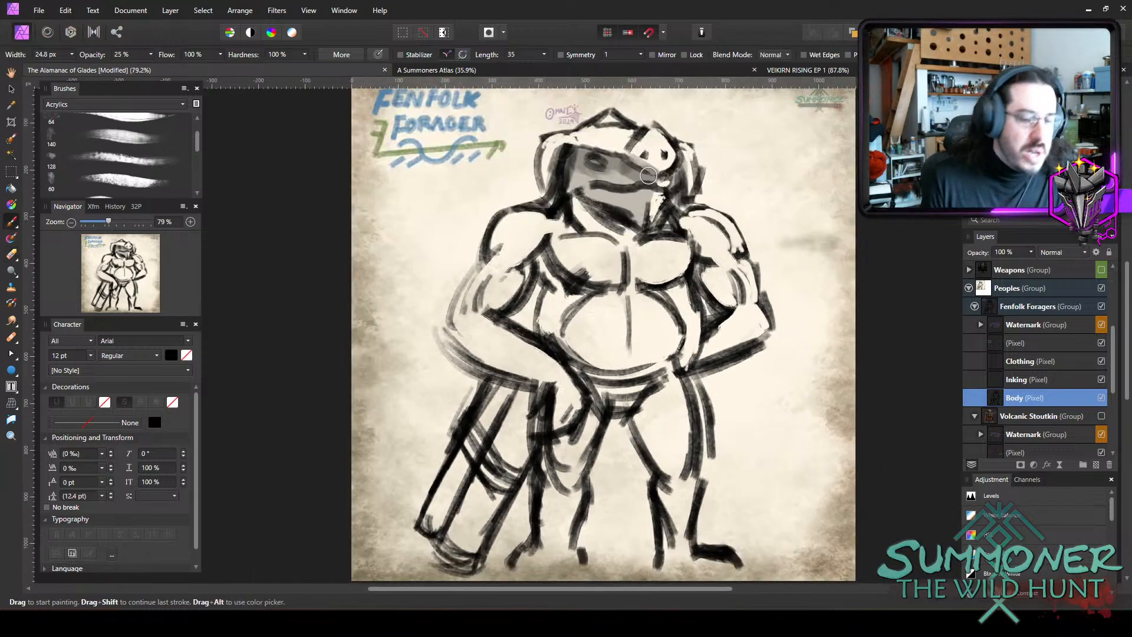
key("bracketright")
key("bracketright")
key("bracketright")
key("bracketright")
mouse_move(705, 284)
left_mouse_down()
mouse_move(721, 302)
mouse_move(700, 245)
mouse_move(737, 271)
left_mouse_up()
mouse_move(528, 250)
left_mouse_down()
mouse_move(500, 262)
mouse_move(546, 238)
mouse_move(495, 302)
left_mouse_up()
key("bracketright")
mouse_move(492, 356)
left_mouse_down()
mouse_move(455, 334)
mouse_move(548, 383)
mouse_move(569, 419)
mouse_move(590, 389)
left_mouse_up()
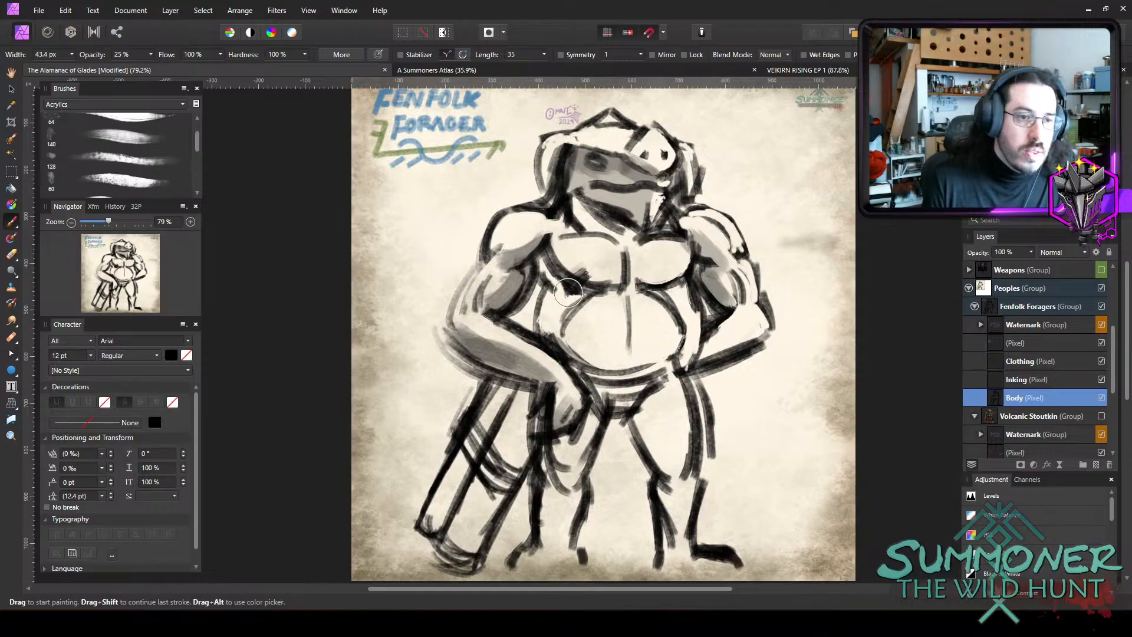
Shade the left flank, both armpits and the lower edges of the chest muscles in translucent grey.
mouse_move(580, 291)
left_mouse_down()
mouse_move(541, 255)
mouse_move(519, 284)
left_mouse_up()
left_click_drag(540, 246, 526, 266)
mouse_move(687, 278)
left_mouse_down()
mouse_move(699, 265)
mouse_move(684, 286)
mouse_move(678, 277)
mouse_move(715, 288)
mouse_move(710, 245)
left_mouse_up()
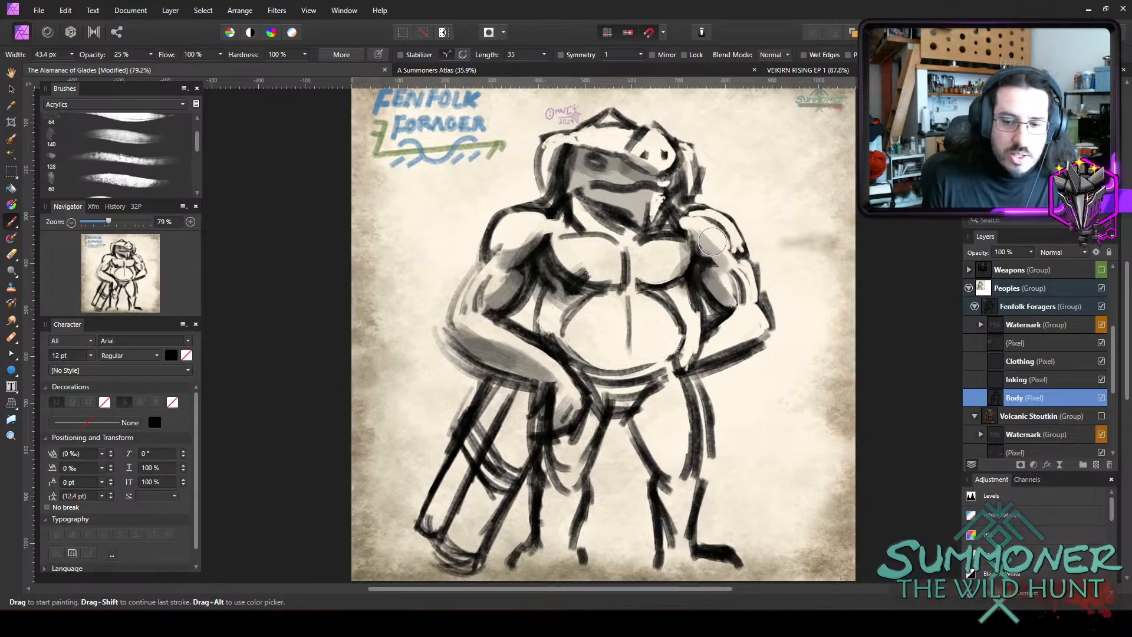
key("bracketleft")
key("bracketleft")
mouse_move(649, 280)
left_mouse_down()
mouse_move(685, 272)
mouse_move(640, 283)
mouse_move(577, 253)
mouse_move(614, 288)
left_mouse_up()
mouse_move(625, 241)
left_mouse_down()
mouse_move(625, 283)
mouse_move(627, 241)
mouse_move(601, 229)
mouse_move(633, 239)
left_mouse_up()
key("bracketleft")
key("bracketleft")
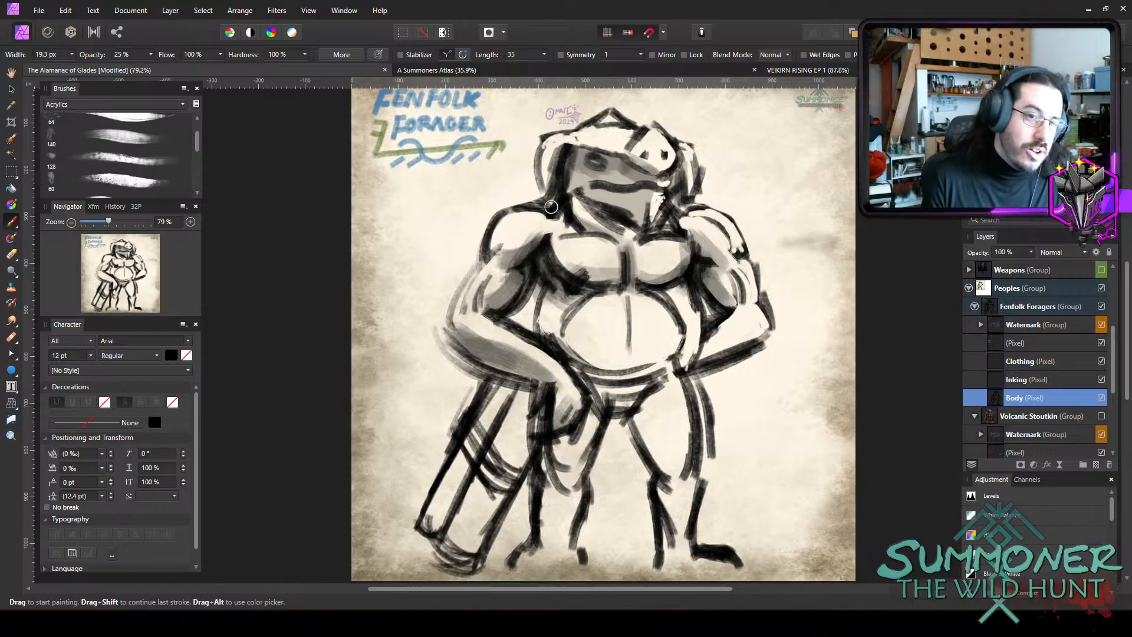
Shade the upper chest, the throat and the underside of the jaw in translucent grey.
key("bracketright")
key("bracketright")
mouse_move(541, 235)
left_mouse_down()
mouse_move(527, 249)
mouse_move(537, 232)
mouse_move(580, 232)
mouse_move(583, 207)
mouse_move(624, 239)
mouse_move(645, 218)
mouse_move(627, 234)
mouse_move(580, 213)
mouse_move(606, 239)
mouse_move(593, 227)
mouse_move(663, 249)
left_mouse_up()
key("bracketright")
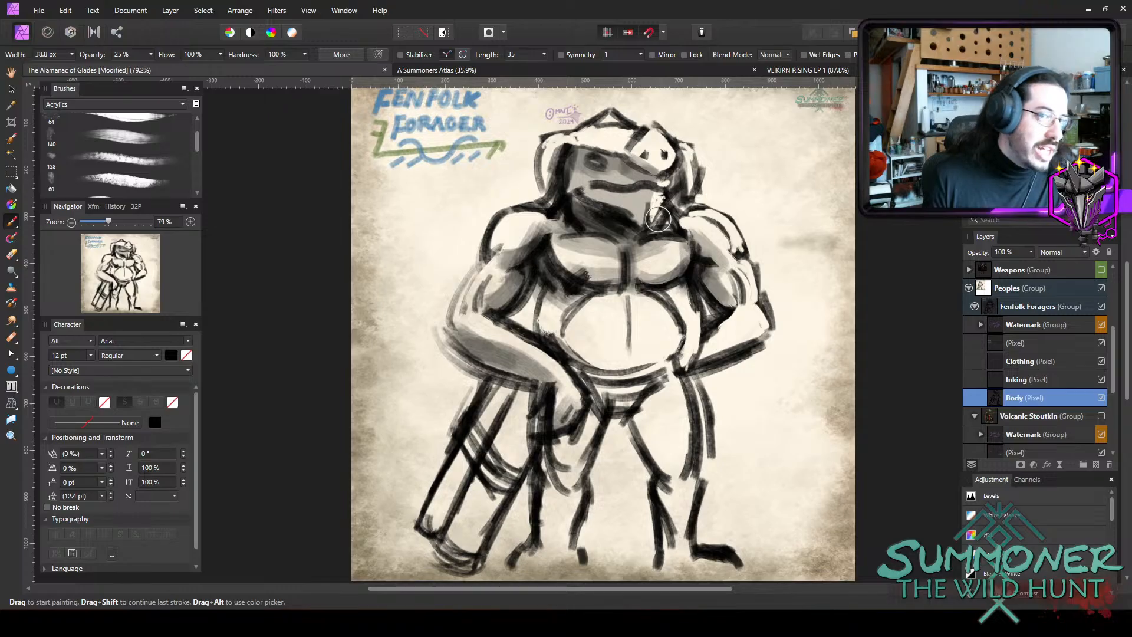
left_click_drag(658, 219, 641, 240)
mouse_move(673, 201)
left_mouse_down()
mouse_move(652, 225)
mouse_move(644, 176)
mouse_move(653, 178)
mouse_move(618, 174)
left_mouse_up()
Shade the hood's brim and peak and darken the face and chin beneath it with a smaller brush.
key("bracketleft")
key("bracketleft")
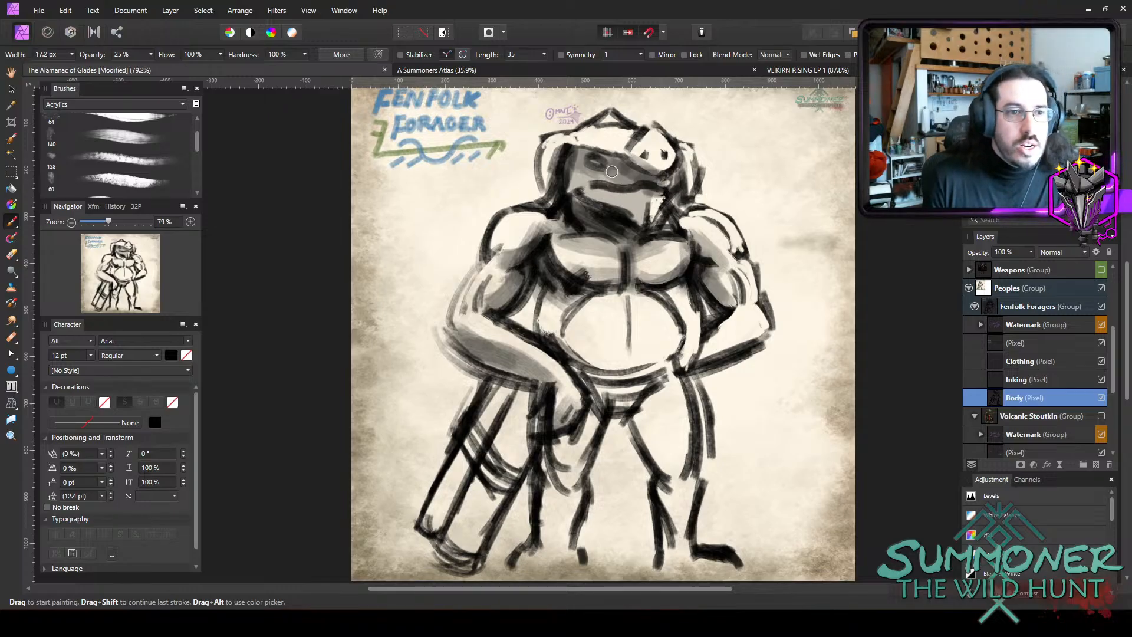
left_click_drag(575, 138, 634, 160)
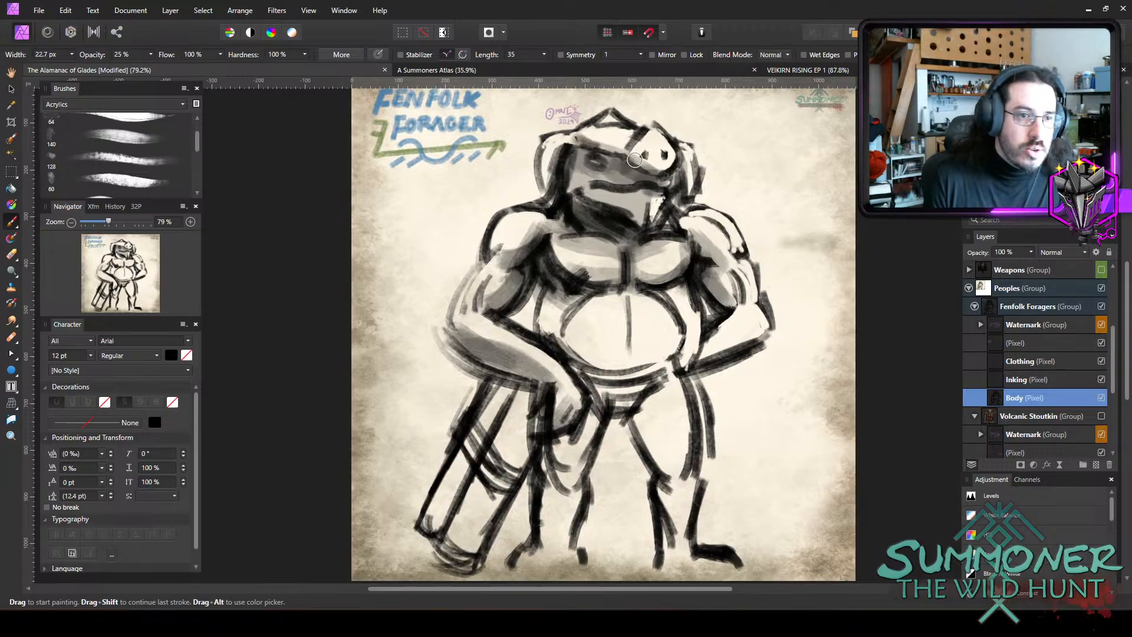
mouse_move(614, 120)
left_mouse_down()
mouse_move(596, 136)
mouse_move(610, 137)
mouse_move(588, 138)
left_mouse_up()
mouse_move(599, 184)
left_mouse_down()
mouse_move(611, 176)
mouse_move(595, 189)
mouse_move(641, 194)
mouse_move(589, 209)
left_mouse_up()
Shade the left chest and belly with a larger brush, redoing the last belly stroke, and extend the grey to the right flank and forearm.
key("bracketright")
key("bracketright")
key("bracketright")
mouse_move(564, 252)
left_mouse_down()
mouse_move(577, 281)
mouse_move(593, 285)
mouse_move(601, 241)
mouse_move(598, 273)
mouse_move(608, 269)
mouse_move(572, 270)
mouse_move(581, 275)
mouse_move(561, 249)
mouse_move(570, 243)
mouse_move(536, 242)
mouse_move(545, 220)
mouse_move(501, 248)
mouse_move(524, 238)
mouse_move(486, 283)
mouse_move(506, 267)
mouse_move(480, 303)
mouse_move(494, 315)
mouse_move(483, 339)
mouse_move(541, 365)
mouse_move(557, 400)
mouse_move(554, 324)
mouse_move(554, 335)
mouse_move(578, 297)
mouse_move(590, 300)
mouse_move(579, 324)
mouse_move(606, 362)
left_mouse_up()
key("bracketright")
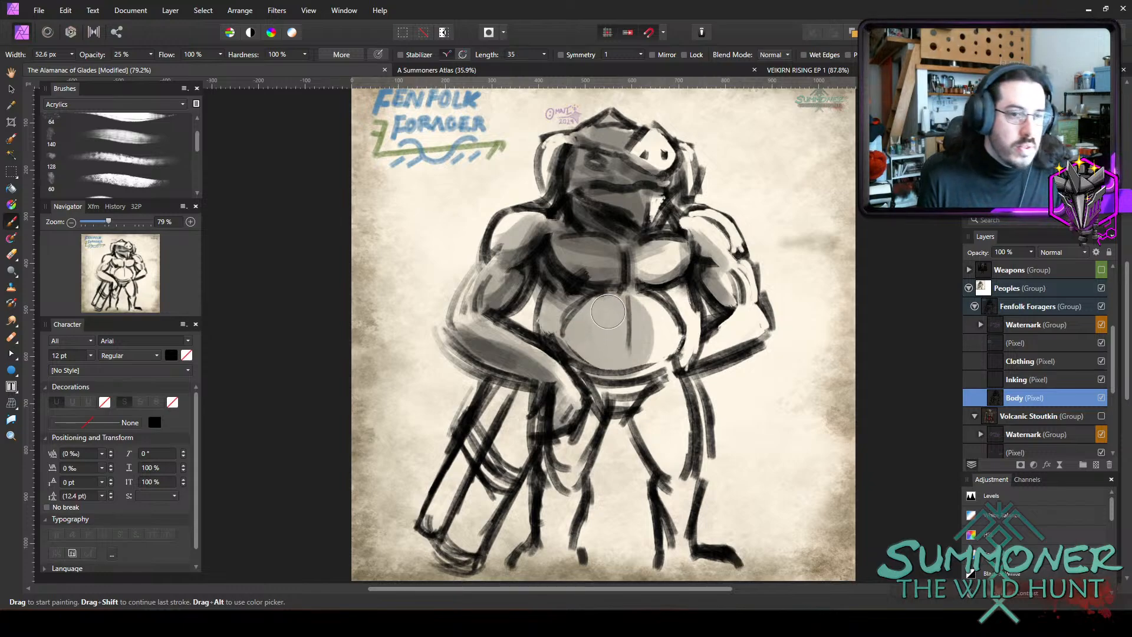
key("ctrl+z")
mouse_move(604, 302)
left_mouse_down()
mouse_move(551, 311)
mouse_move(558, 349)
mouse_move(601, 368)
mouse_move(623, 360)
mouse_move(575, 336)
mouse_move(563, 333)
mouse_move(630, 361)
mouse_move(616, 369)
mouse_move(646, 367)
mouse_move(686, 348)
mouse_move(694, 329)
mouse_move(675, 363)
mouse_move(688, 283)
mouse_move(674, 285)
mouse_move(702, 307)
mouse_move(696, 262)
mouse_move(674, 278)
mouse_move(694, 242)
mouse_move(689, 273)
mouse_move(741, 233)
mouse_move(693, 266)
mouse_move(718, 274)
mouse_move(708, 250)
mouse_move(734, 299)
mouse_move(730, 285)
mouse_move(706, 347)
mouse_move(758, 339)
mouse_move(690, 370)
mouse_move(773, 334)
mouse_move(766, 359)
left_mouse_up()
Erase the extra outer line beside the right thigh and below the right forearm.
key("e")
mouse_move(698, 383)
left_mouse_down()
mouse_move(746, 360)
mouse_move(725, 367)
left_mouse_up()
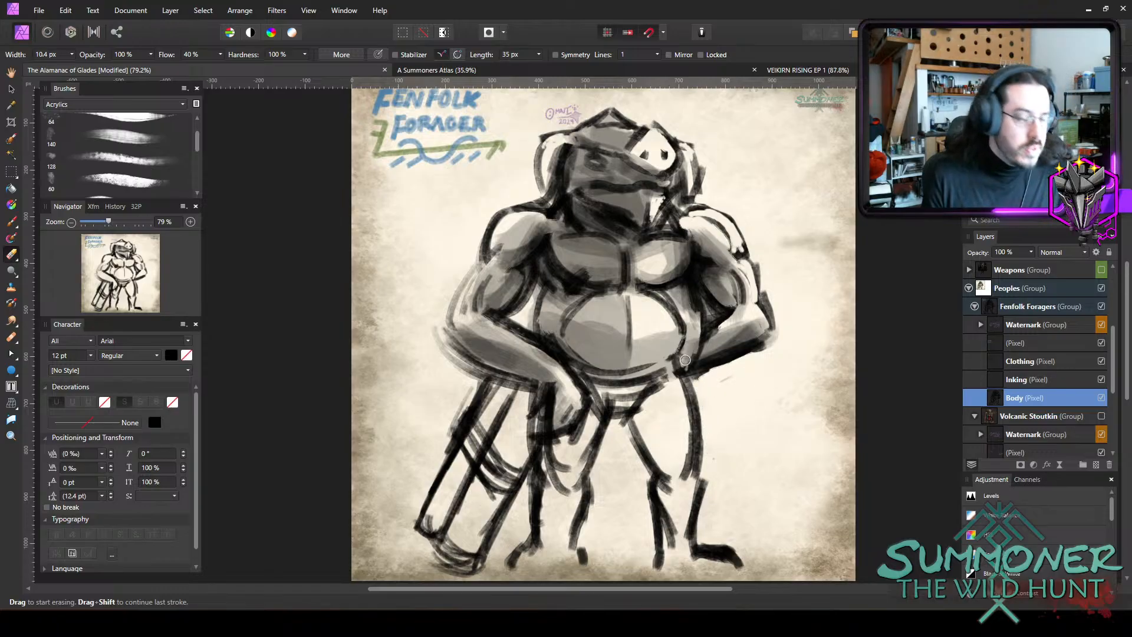
Shade the groin, both thighs and the right chest muscle in translucent grey.
key("b")
mouse_move(630, 389)
left_mouse_down()
mouse_move(678, 350)
mouse_move(631, 398)
mouse_move(684, 358)
mouse_move(642, 387)
mouse_move(607, 385)
mouse_move(611, 395)
mouse_move(594, 383)
mouse_move(653, 411)
mouse_move(643, 392)
mouse_move(668, 458)
mouse_move(646, 403)
mouse_move(657, 410)
mouse_move(662, 453)
mouse_move(657, 427)
mouse_move(636, 416)
mouse_move(639, 431)
mouse_move(594, 424)
mouse_move(600, 406)
mouse_move(567, 460)
mouse_move(669, 465)
mouse_move(683, 358)
left_mouse_up()
mouse_move(663, 250)
left_mouse_down()
mouse_move(635, 268)
mouse_move(649, 275)
left_mouse_up()
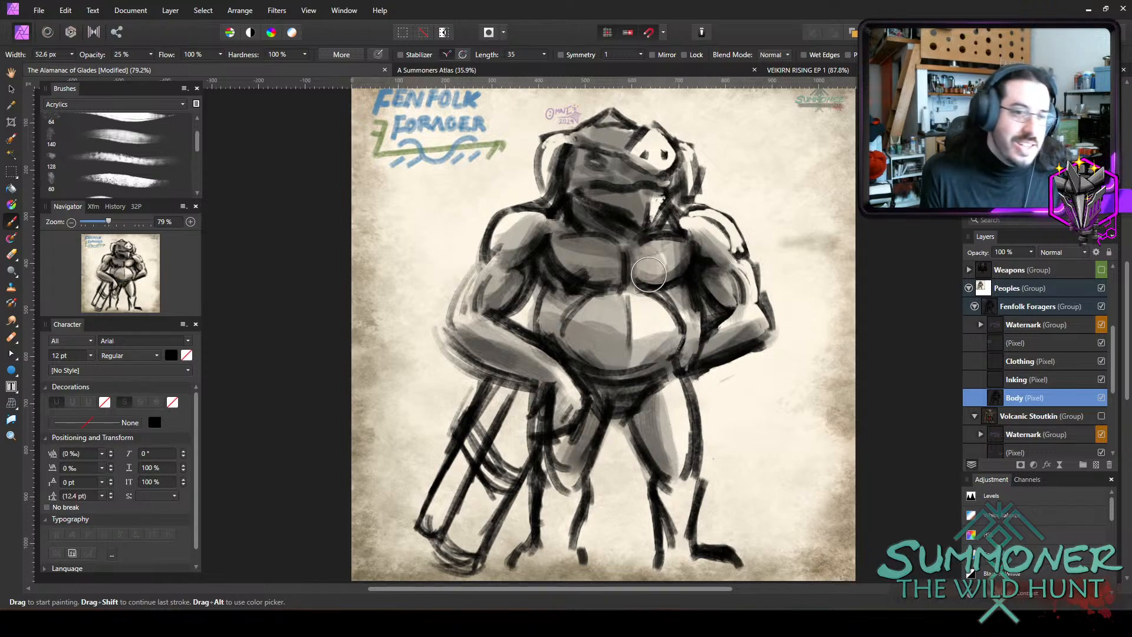
Shade the hood's side flaps, the round nostrilled shape on the hood and the white gap beside the jaw.
scroll(710, 371, "down", 2)
scroll(622, 194, "up", 3)
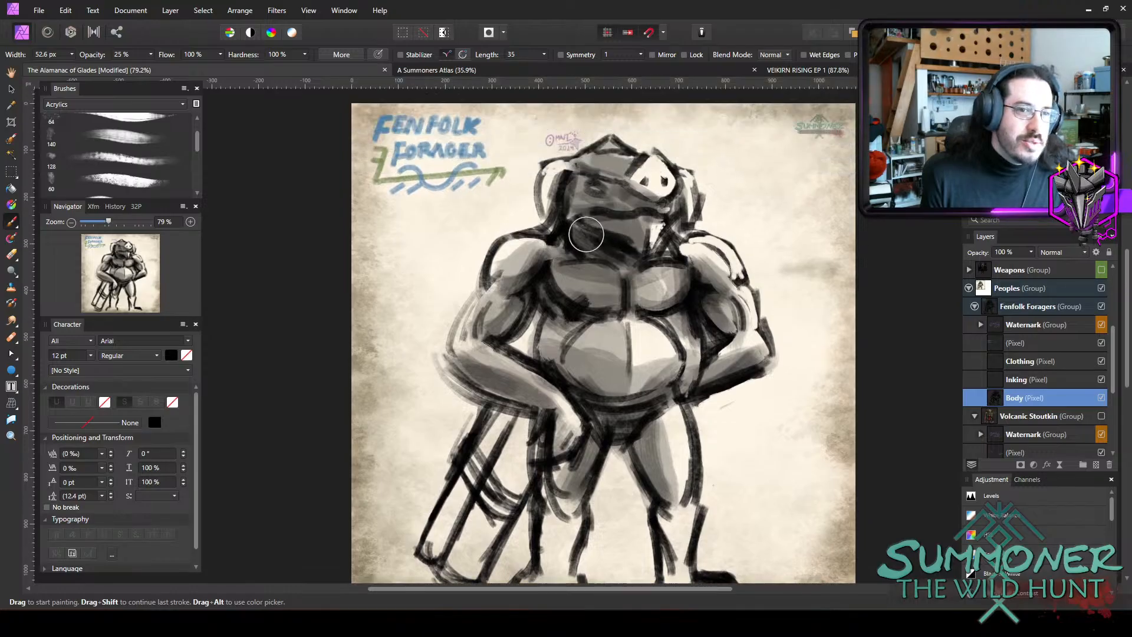
mouse_move(558, 183)
left_mouse_down()
mouse_move(546, 197)
mouse_move(563, 177)
mouse_move(557, 197)
left_mouse_up()
mouse_move(660, 206)
left_mouse_down()
mouse_move(693, 204)
mouse_move(688, 180)
mouse_move(686, 204)
mouse_move(640, 177)
mouse_move(644, 160)
mouse_move(715, 189)
left_mouse_up()
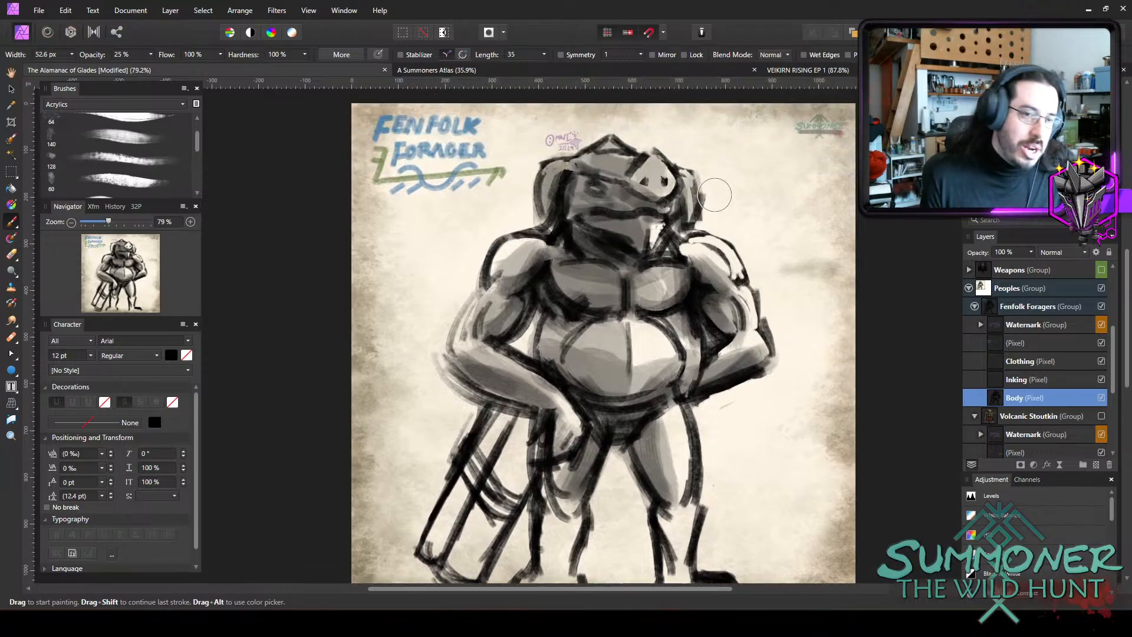
left_click_drag(647, 232, 669, 229)
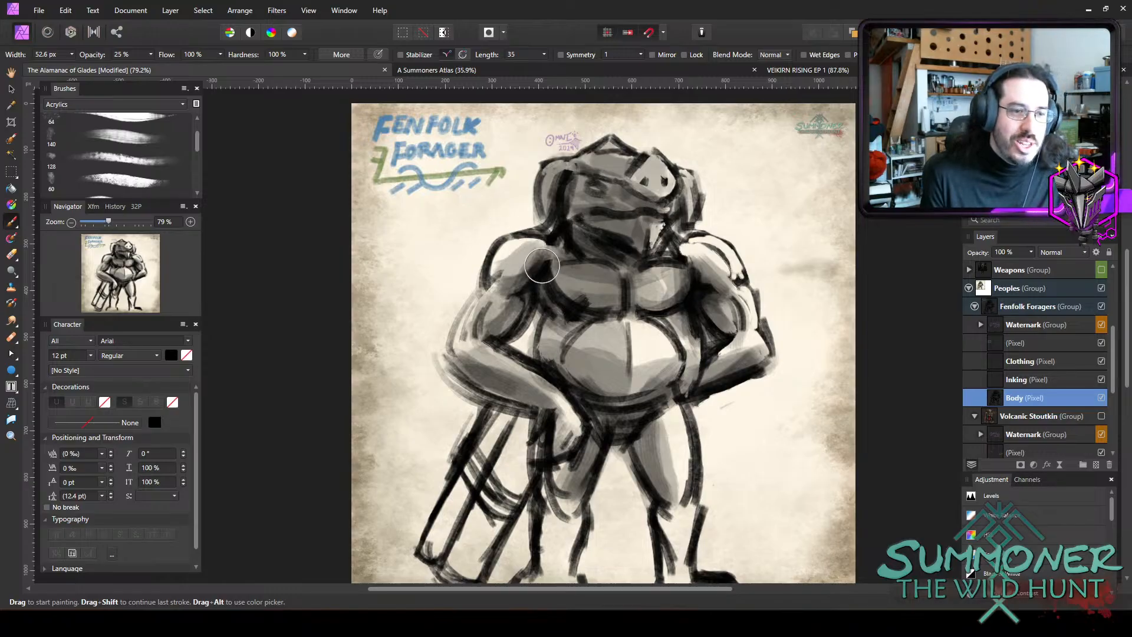
Shade the outer right thigh and, with a smaller brush, the belly's upper edge beneath the chest.
scroll(586, 465, "down", 2)
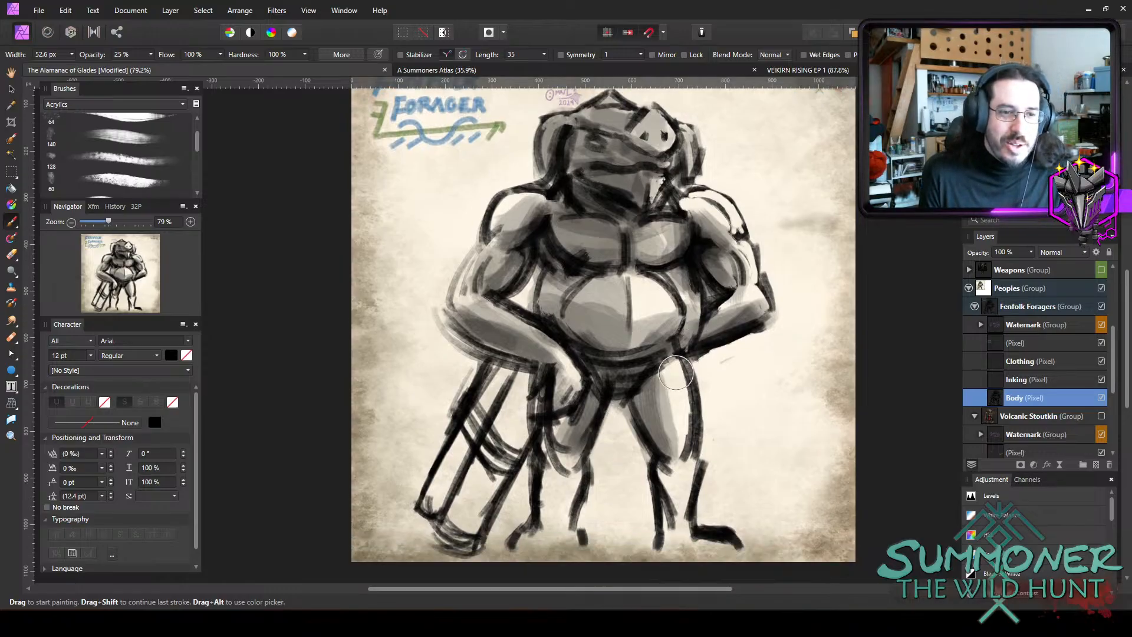
mouse_move(672, 368)
left_mouse_down()
mouse_move(665, 391)
mouse_move(680, 434)
mouse_move(668, 376)
mouse_move(667, 450)
left_mouse_up()
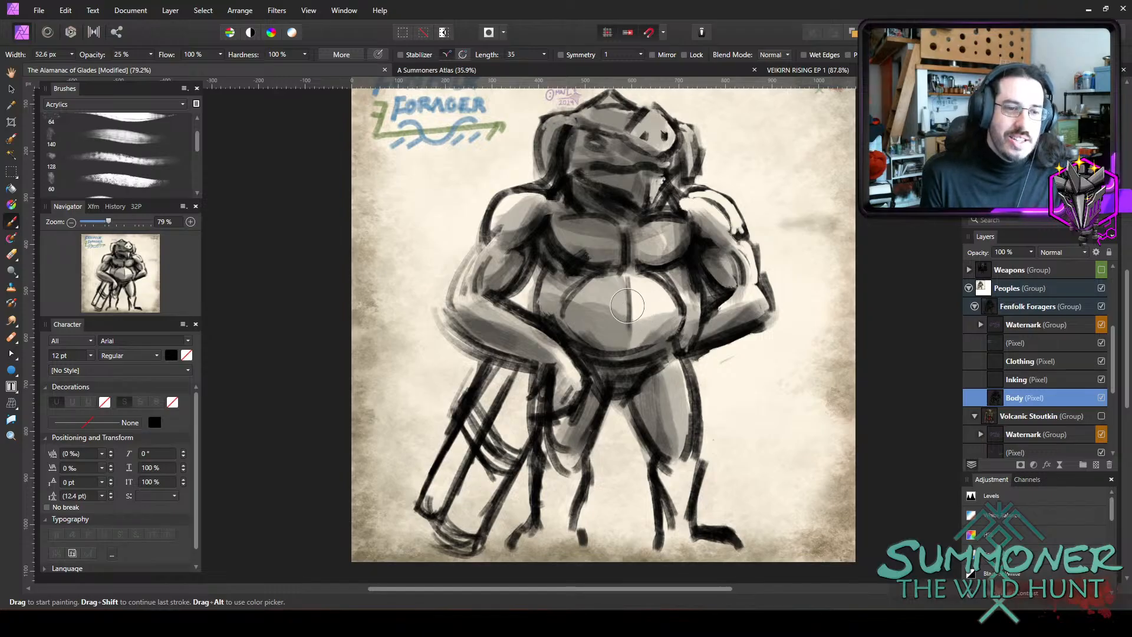
key("bracketleft")
key("bracketleft")
key("bracketleft")
mouse_move(647, 272)
left_mouse_down()
mouse_move(617, 271)
mouse_move(669, 270)
mouse_move(576, 281)
left_mouse_up()
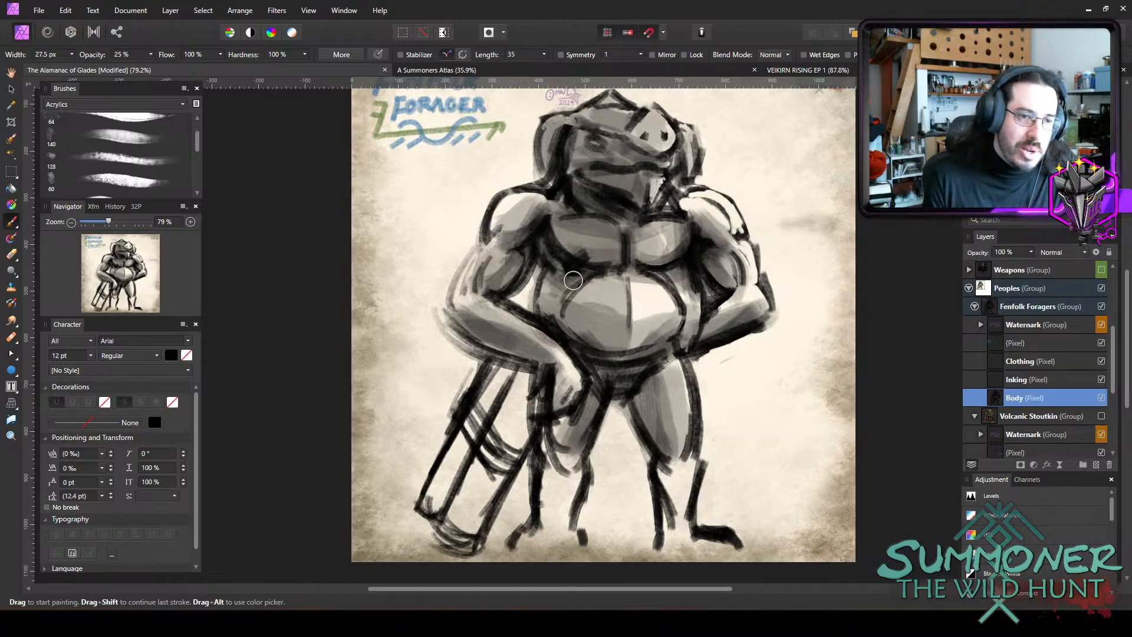
left_click_drag(656, 277, 678, 289)
left_click_drag(678, 289, 589, 278)
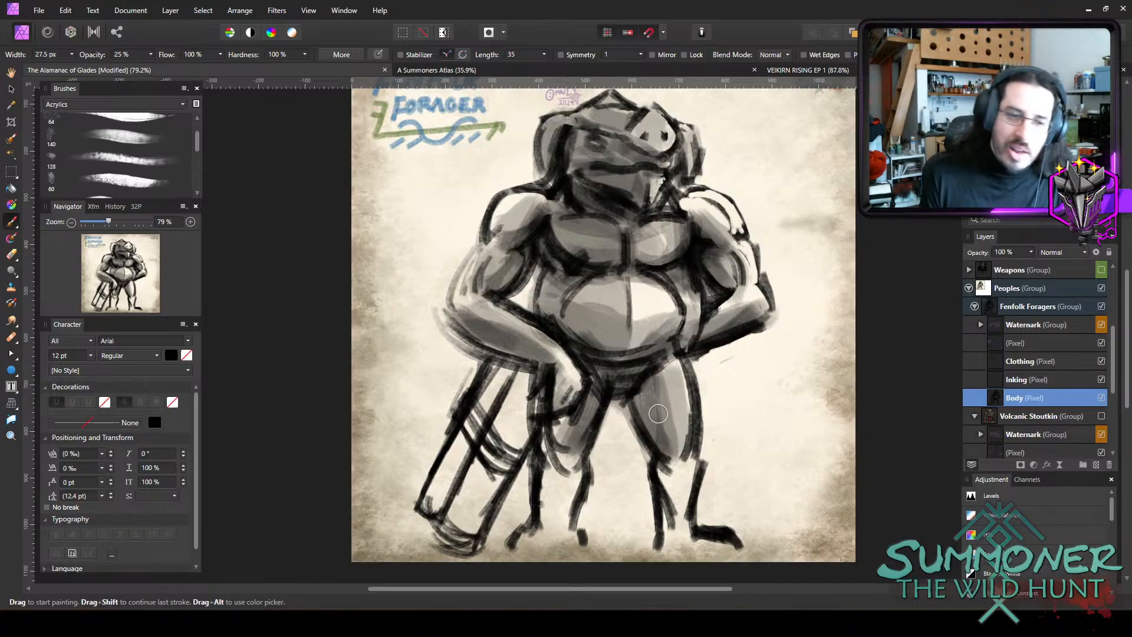
Shade both lower legs and feet in translucent grey, darkening the right shin with a smaller brush.
mouse_move(670, 500)
left_mouse_down()
mouse_move(673, 535)
mouse_move(685, 530)
mouse_move(676, 511)
mouse_move(702, 549)
mouse_move(746, 533)
left_mouse_up()
mouse_move(547, 485)
left_mouse_down()
mouse_move(550, 523)
mouse_move(544, 481)
mouse_move(538, 541)
mouse_move(524, 545)
mouse_move(567, 538)
left_mouse_up()
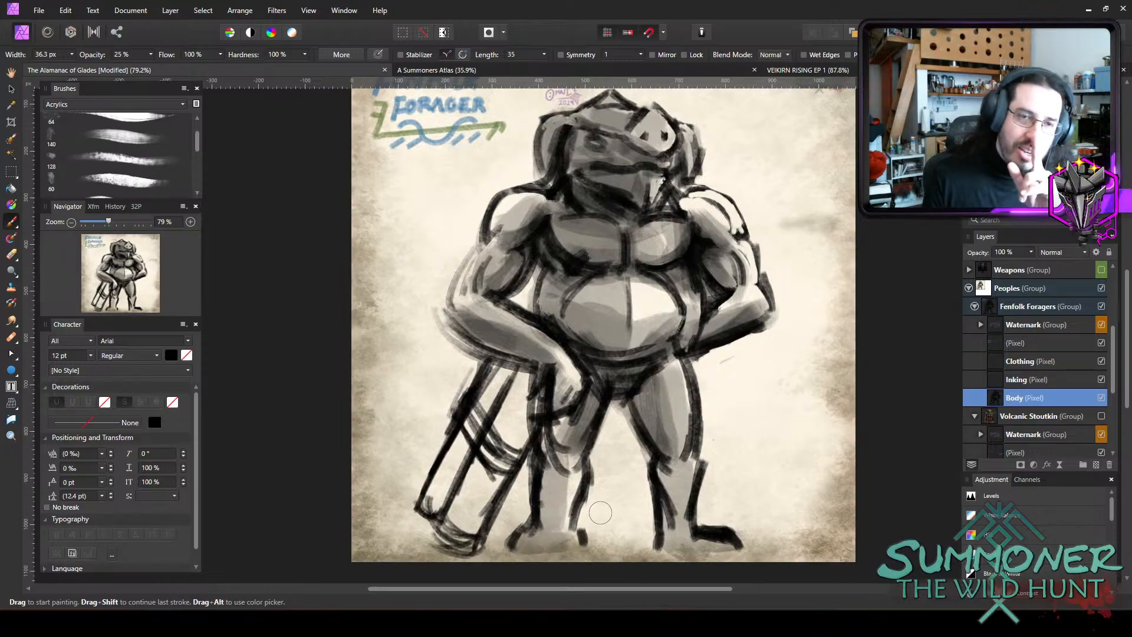
key("bracketleft")
key("bracketleft")
key("bracketleft")
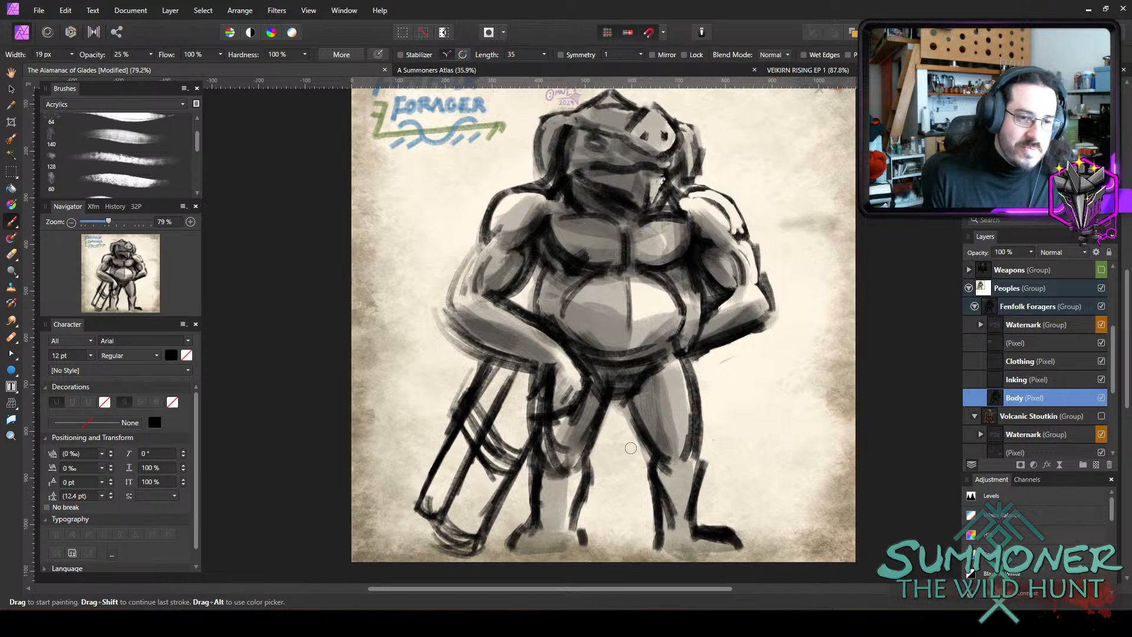
left_click_drag(675, 458, 675, 524)
Deepen the grey on the inner right thigh and the left shin with a larger brush.
key("bracketright")
key("bracketright")
key("bracketright")
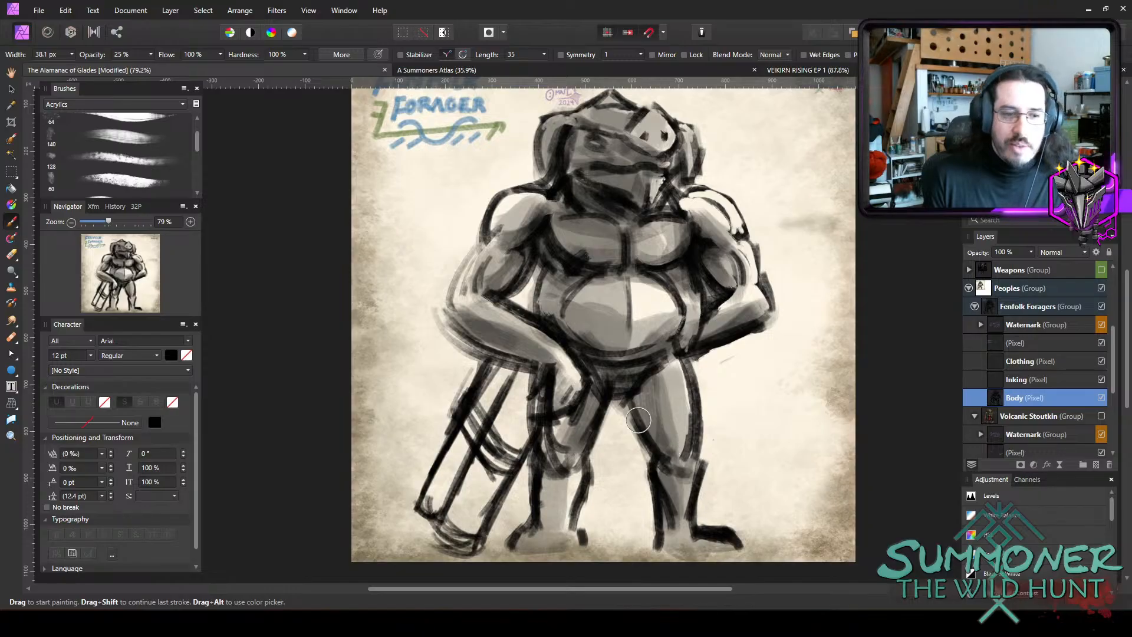
mouse_move(639, 388)
left_mouse_down()
mouse_move(630, 411)
mouse_move(655, 453)
left_mouse_up()
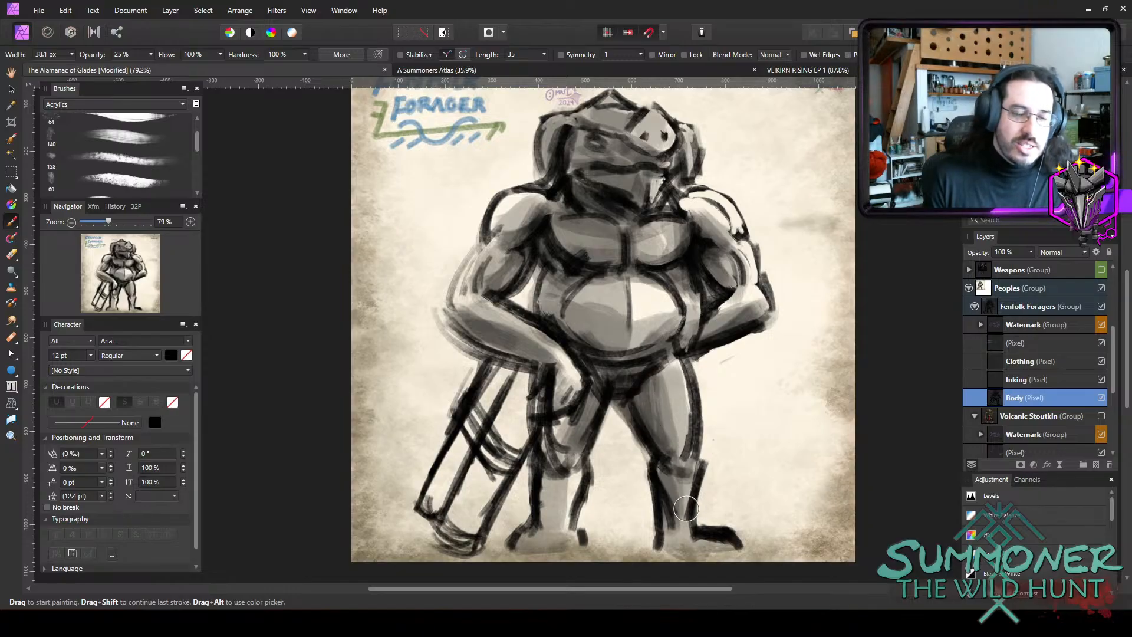
mouse_move(546, 474)
left_mouse_down()
mouse_move(548, 528)
mouse_move(560, 530)
left_mouse_up()
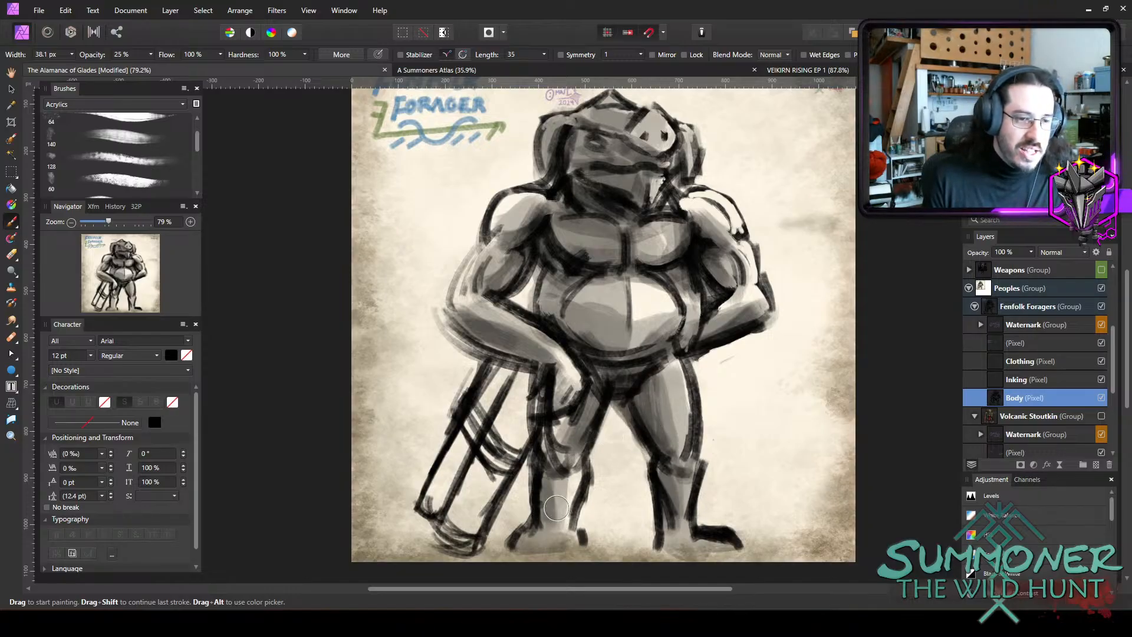
Shade the right shin, the right shoulder and the snout shape on the hood in translucent grey, varying the brush size.
left_click_drag(673, 504, 659, 493)
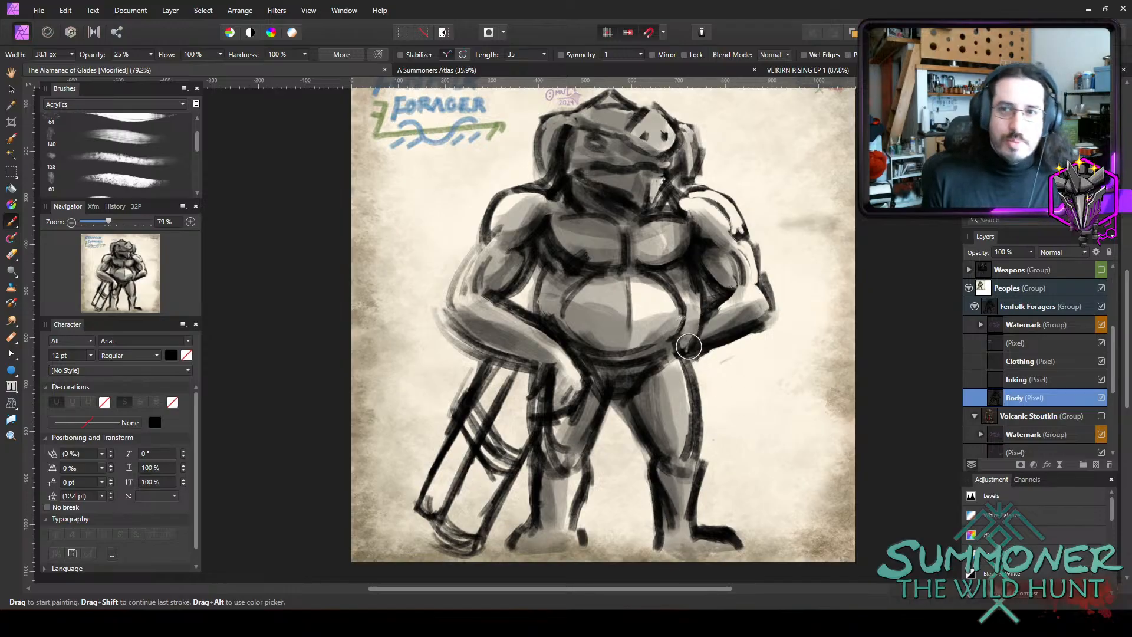
key("bracketright")
key("bracketright")
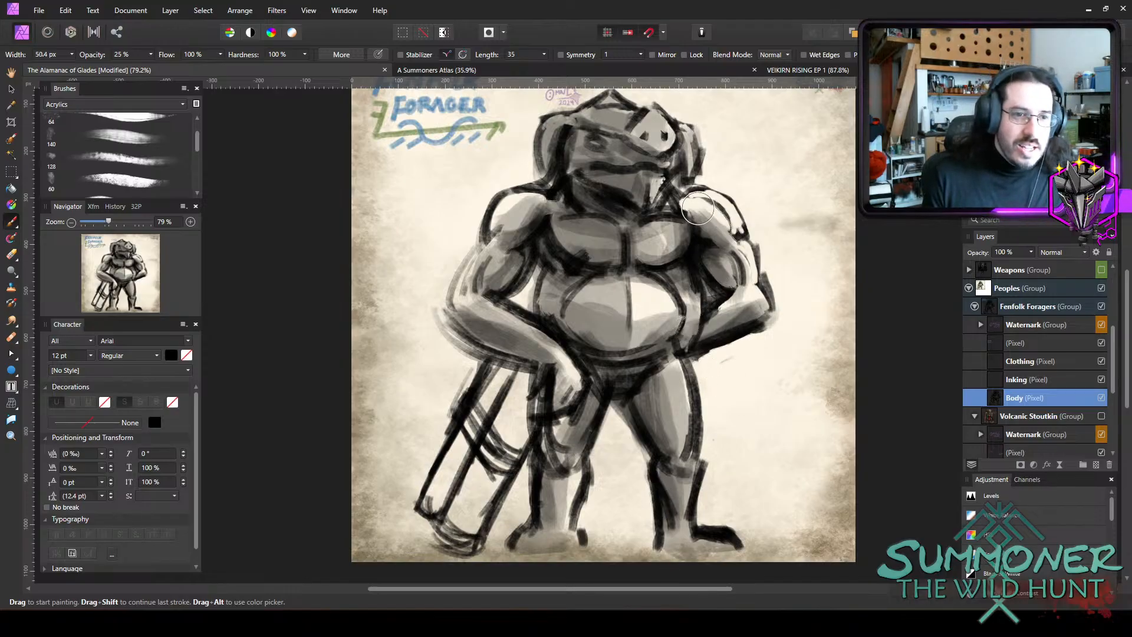
left_click_drag(698, 208, 688, 194)
key("bracketleft")
key("bracketleft")
key("bracketleft")
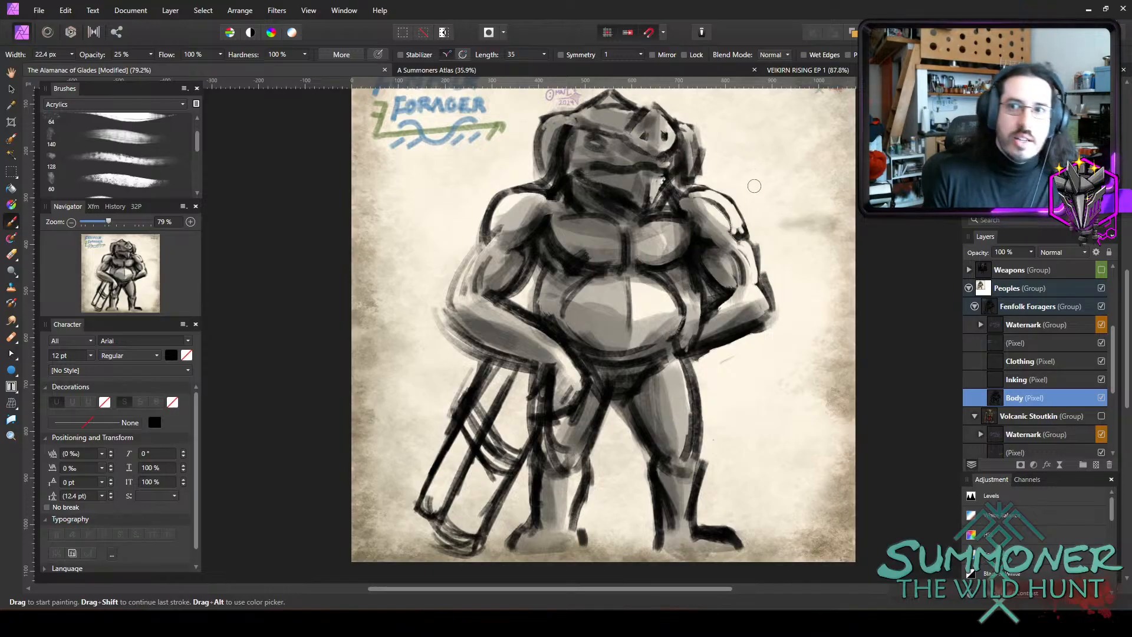
scroll(683, 222, "up", 4)
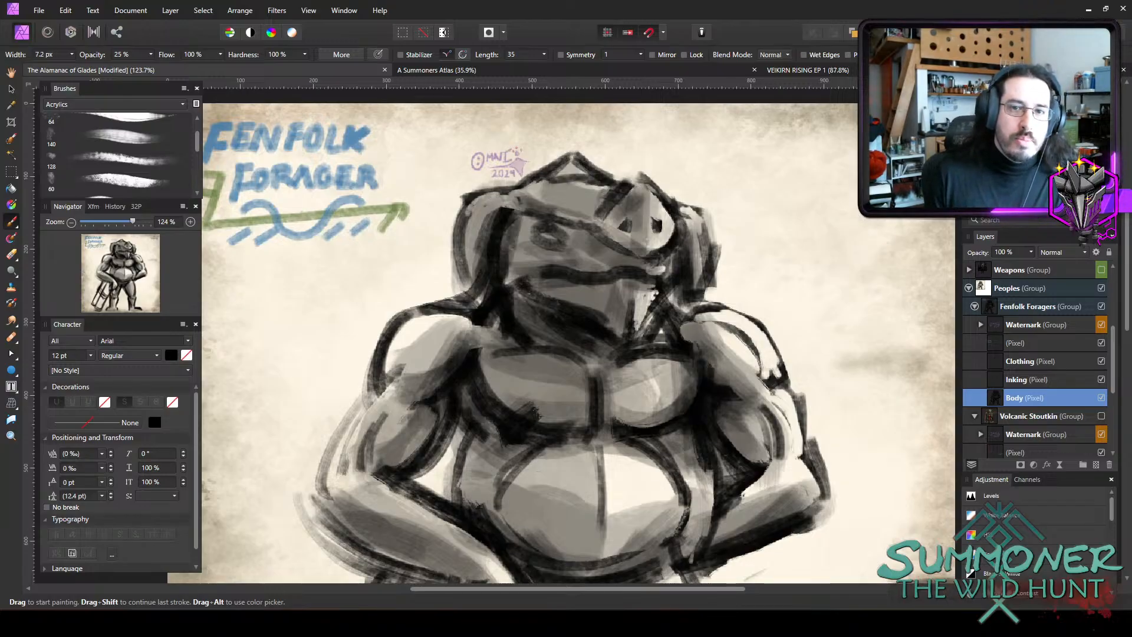
double_click(981, 113)
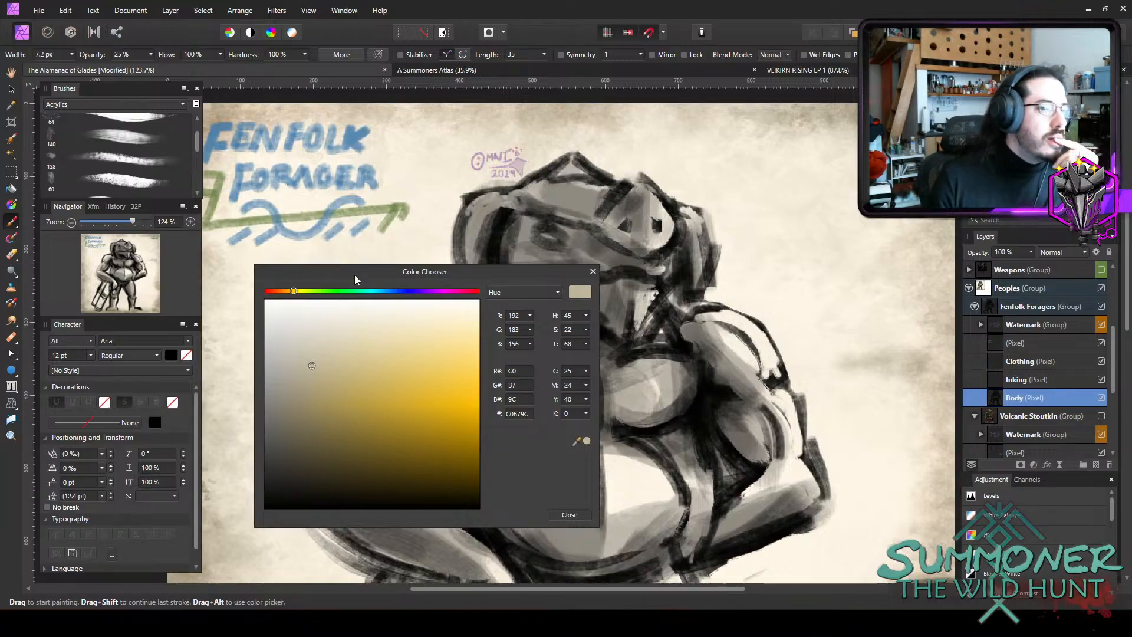
left_click(593, 270)
scroll(676, 426, "down", 3)
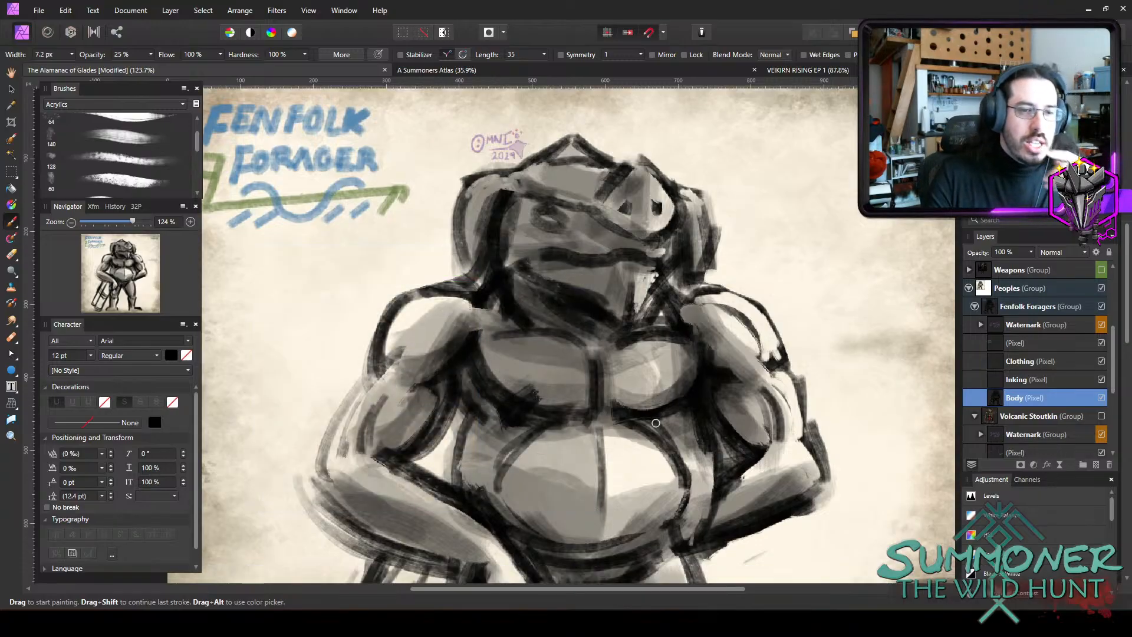
scroll(682, 422, "down", 1)
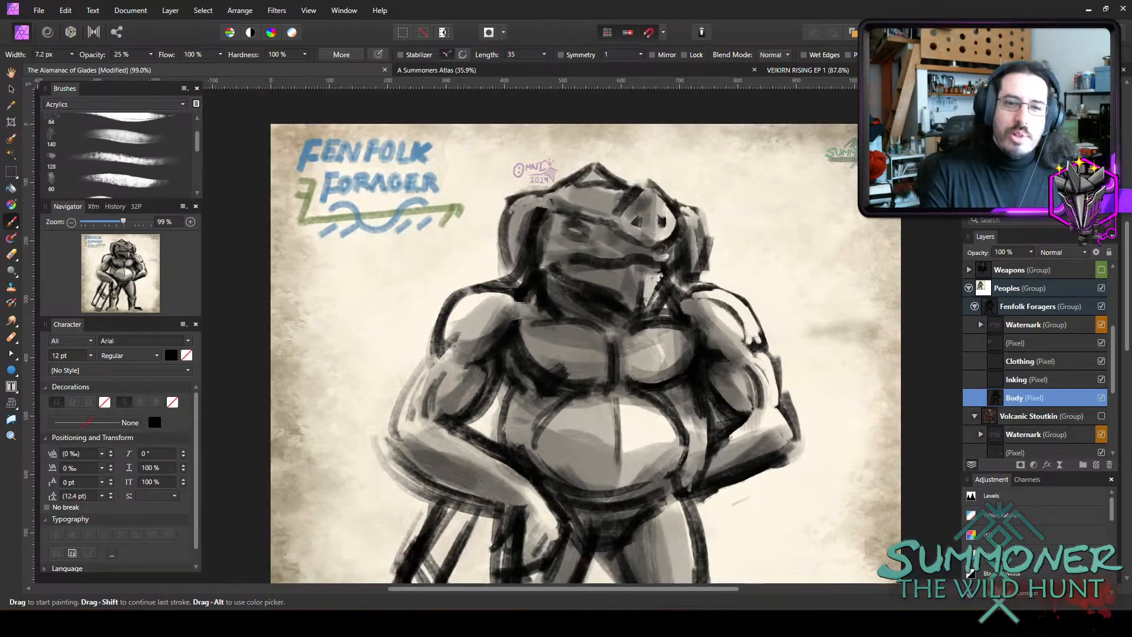
scroll(653, 329, "up", 2)
scroll(413, 356, "down", 2)
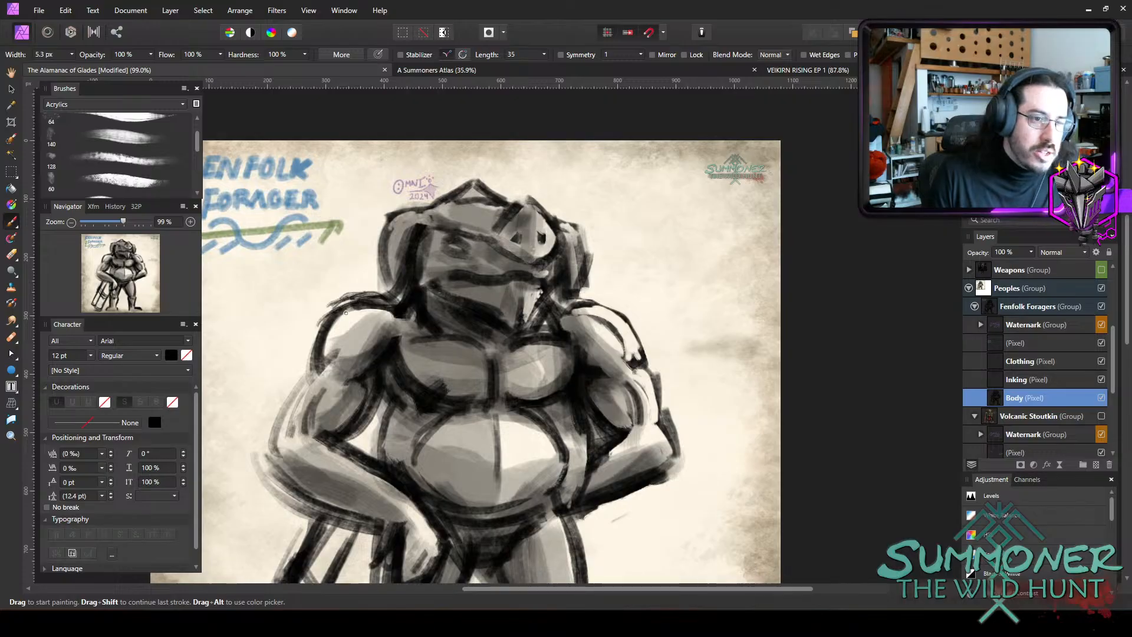
Paint dark fur strokes over both shoulders at 100% opacity with a small brush.
key("bracketright")
left_click_drag(343, 302, 312, 330)
mouse_move(336, 300)
left_mouse_down()
mouse_move(317, 342)
mouse_move(340, 322)
mouse_move(329, 340)
left_mouse_up()
mouse_move(355, 309)
left_mouse_down()
mouse_move(342, 328)
mouse_move(350, 350)
mouse_move(313, 357)
mouse_move(348, 361)
mouse_move(319, 354)
left_mouse_up()
mouse_move(326, 321)
left_mouse_down()
mouse_move(308, 356)
mouse_move(338, 366)
left_mouse_up()
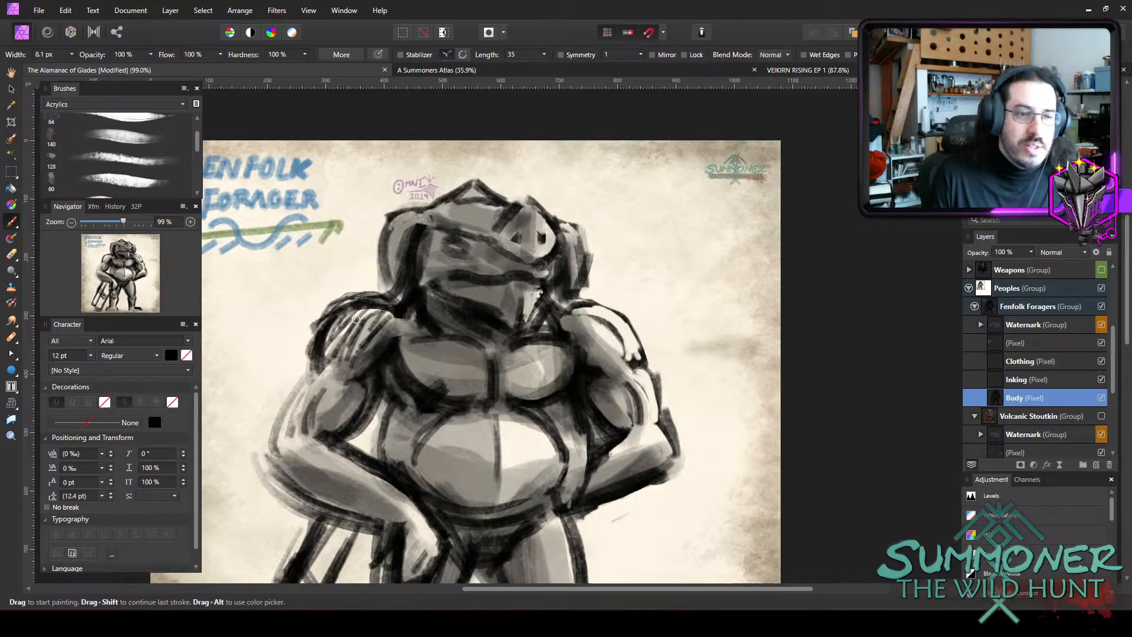
mouse_move(595, 303)
left_mouse_down()
mouse_move(560, 312)
mouse_move(621, 310)
mouse_move(581, 313)
mouse_move(637, 343)
mouse_move(619, 320)
mouse_move(589, 305)
mouse_move(645, 349)
left_mouse_up()
mouse_move(614, 312)
left_mouse_down()
mouse_move(662, 370)
mouse_move(613, 372)
mouse_move(626, 357)
mouse_move(611, 374)
left_mouse_up()
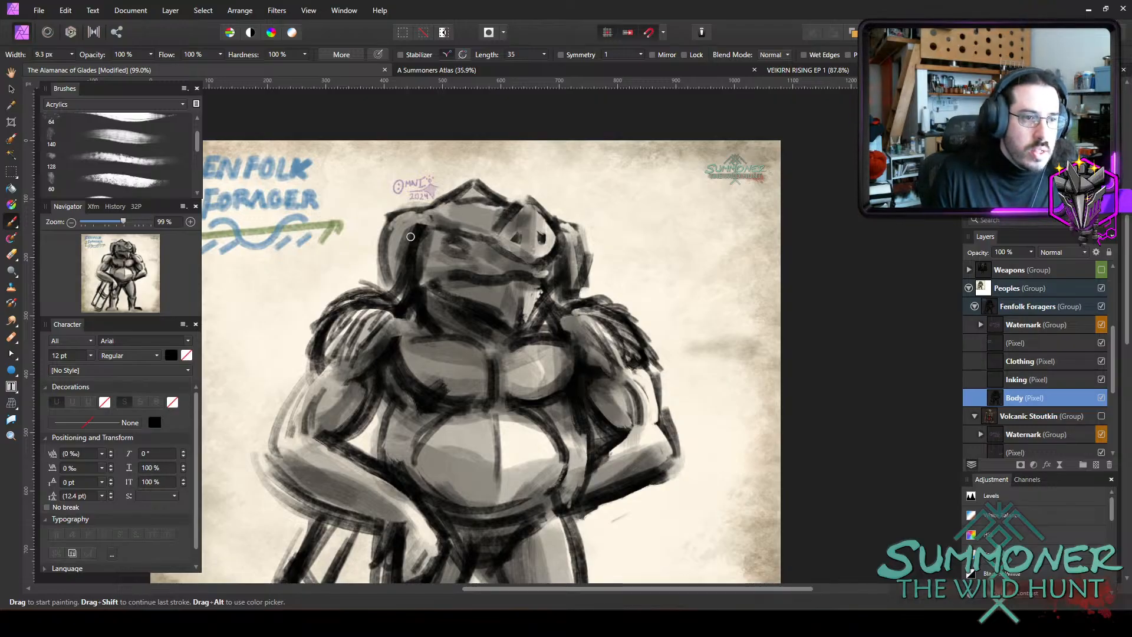
Add dark hair strokes down both side flaps of the hood and beneath the chin.
mouse_move(390, 236)
left_mouse_down()
mouse_move(397, 284)
mouse_move(374, 286)
left_mouse_up()
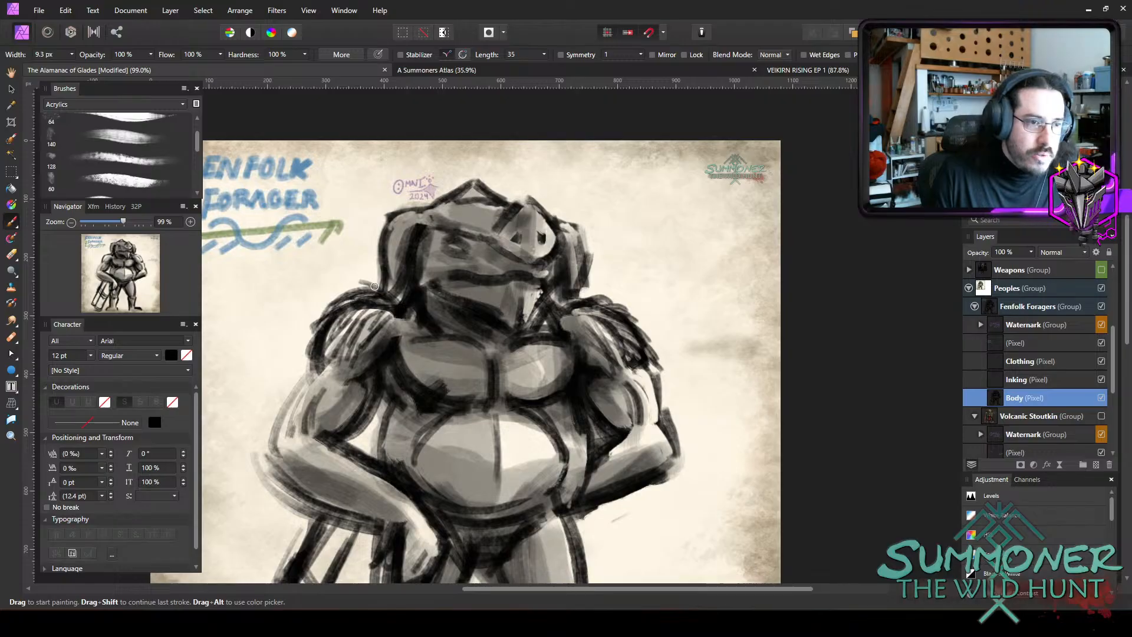
left_click_drag(396, 236, 401, 296)
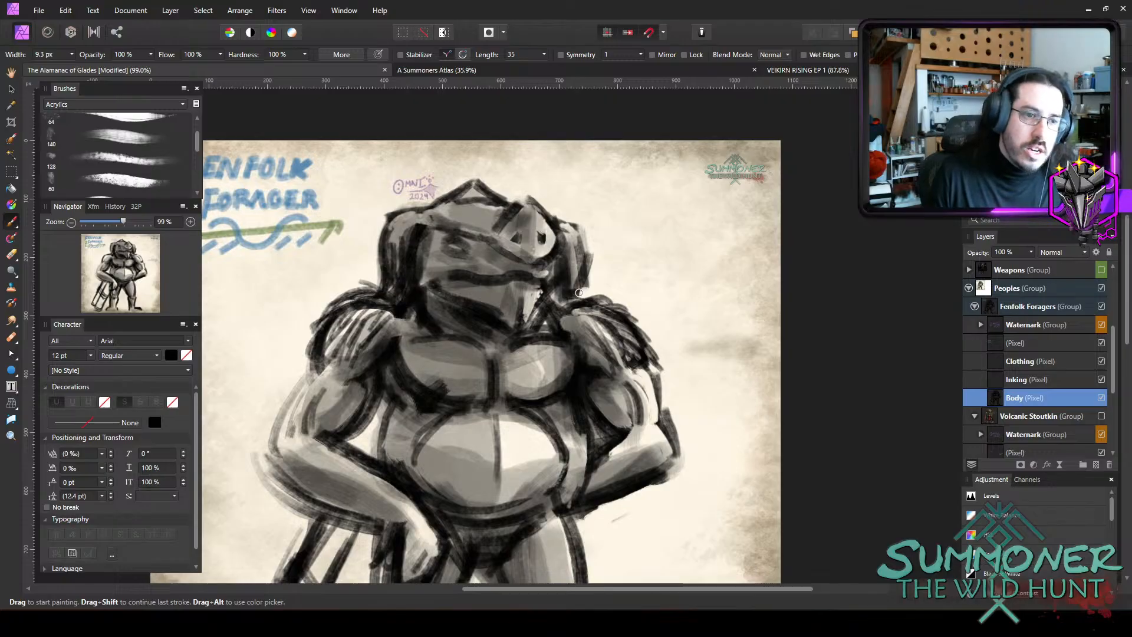
left_click_drag(576, 252, 562, 304)
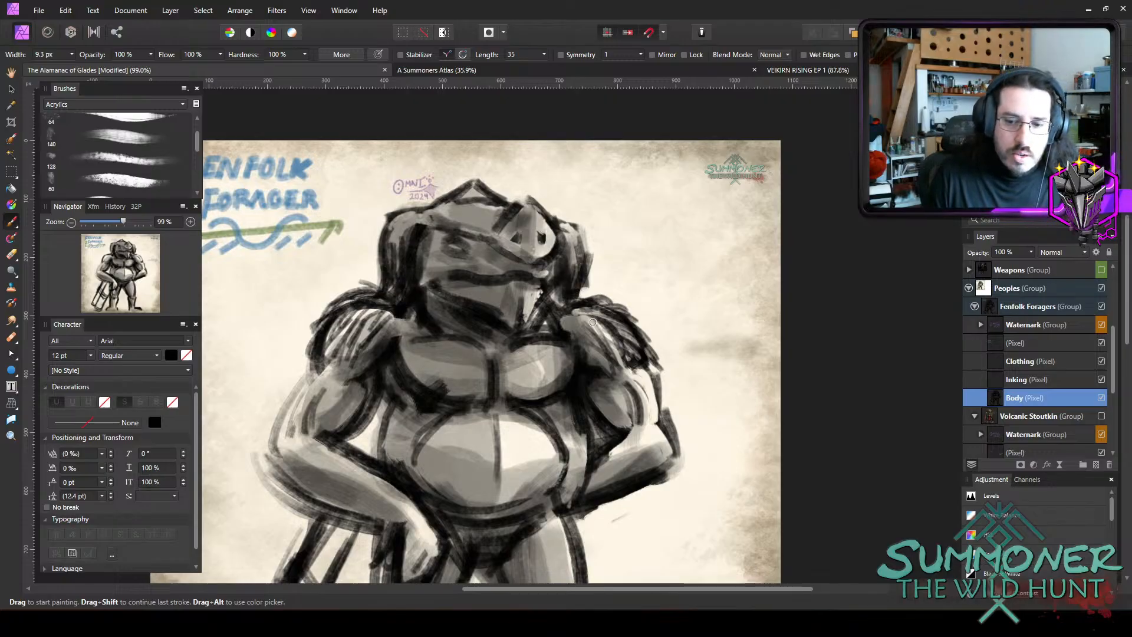
scroll(563, 216, "down", 1)
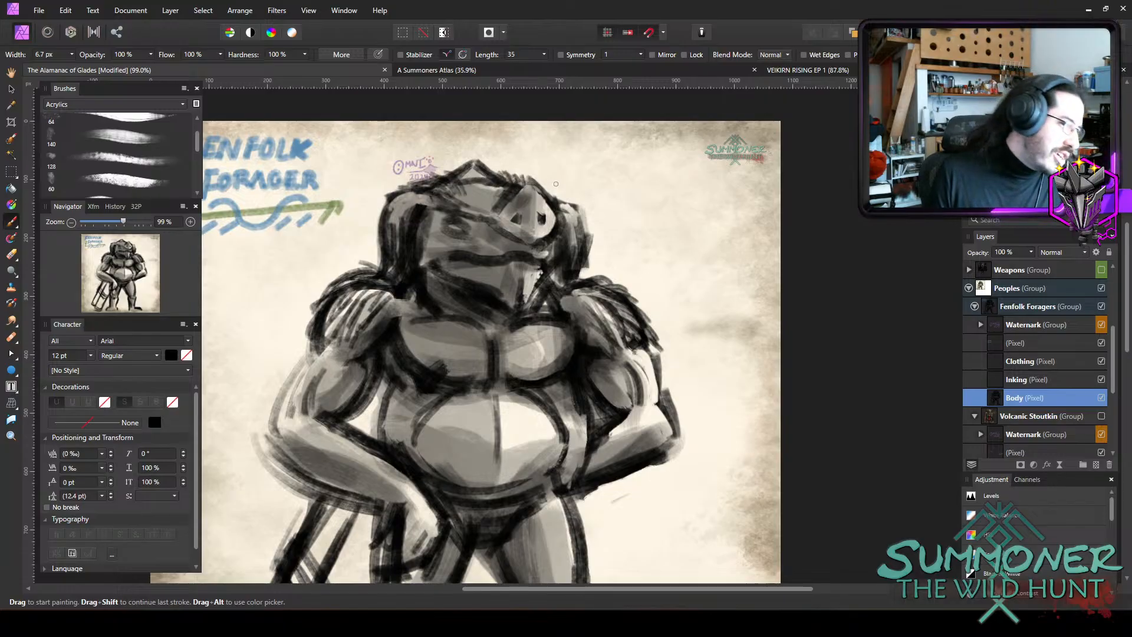
scroll(585, 309, "down", 3)
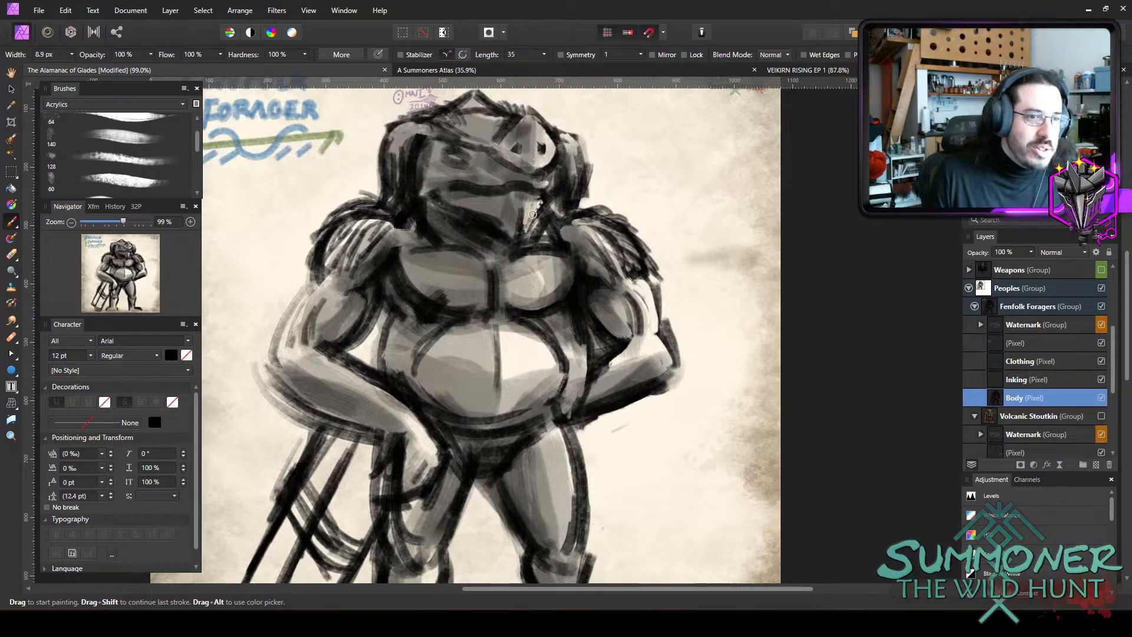
left_click_drag(516, 224, 508, 240)
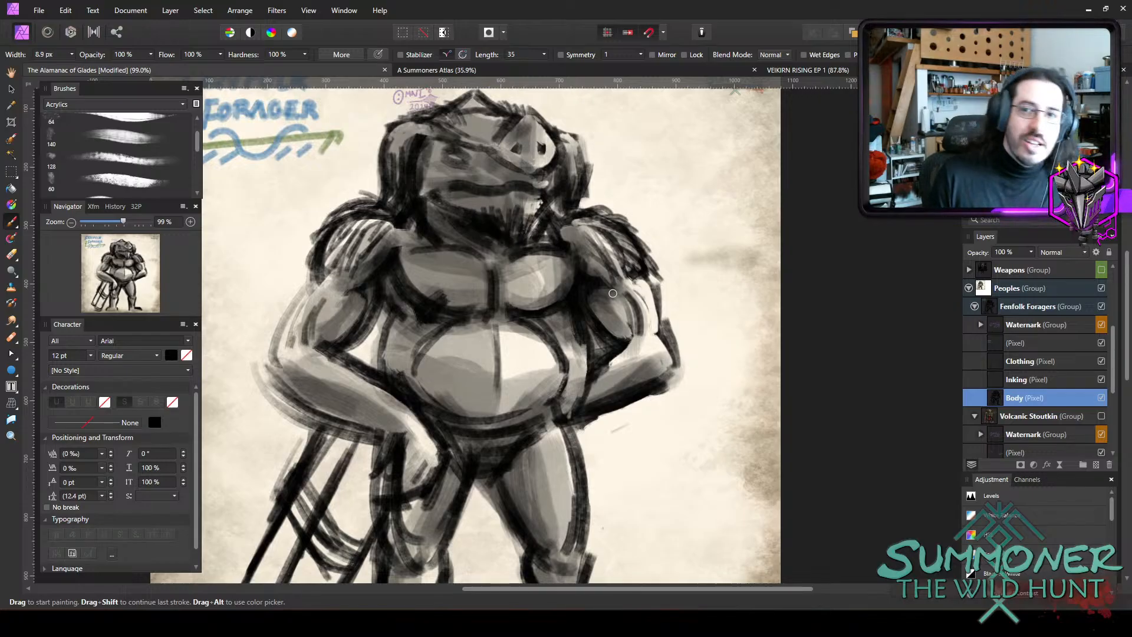
Paint a ruff of short dark fur strokes across the upper chest with a brush about 10 px wide.
scroll(612, 292, "down", 3)
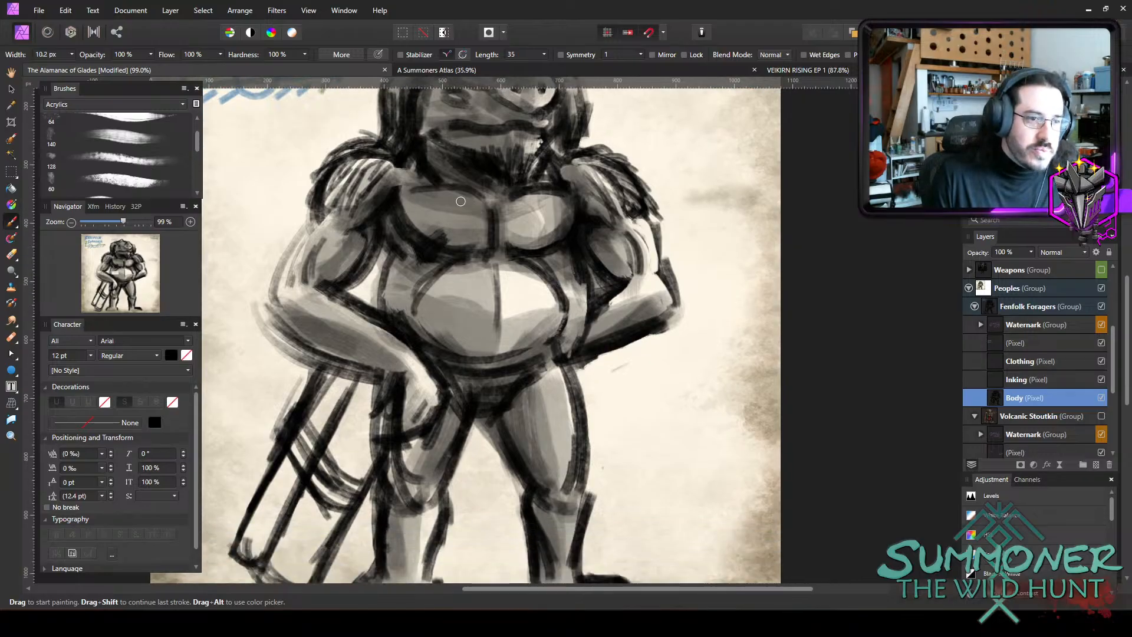
left_click_drag(457, 194, 434, 203)
mouse_move(465, 195)
left_mouse_down()
mouse_move(443, 210)
mouse_move(456, 217)
left_mouse_up()
left_click_drag(449, 195, 442, 227)
mouse_move(489, 247)
left_mouse_down()
mouse_move(494, 204)
mouse_move(524, 224)
mouse_move(547, 215)
mouse_move(532, 218)
mouse_move(527, 204)
mouse_move(517, 253)
mouse_move(508, 225)
left_mouse_up()
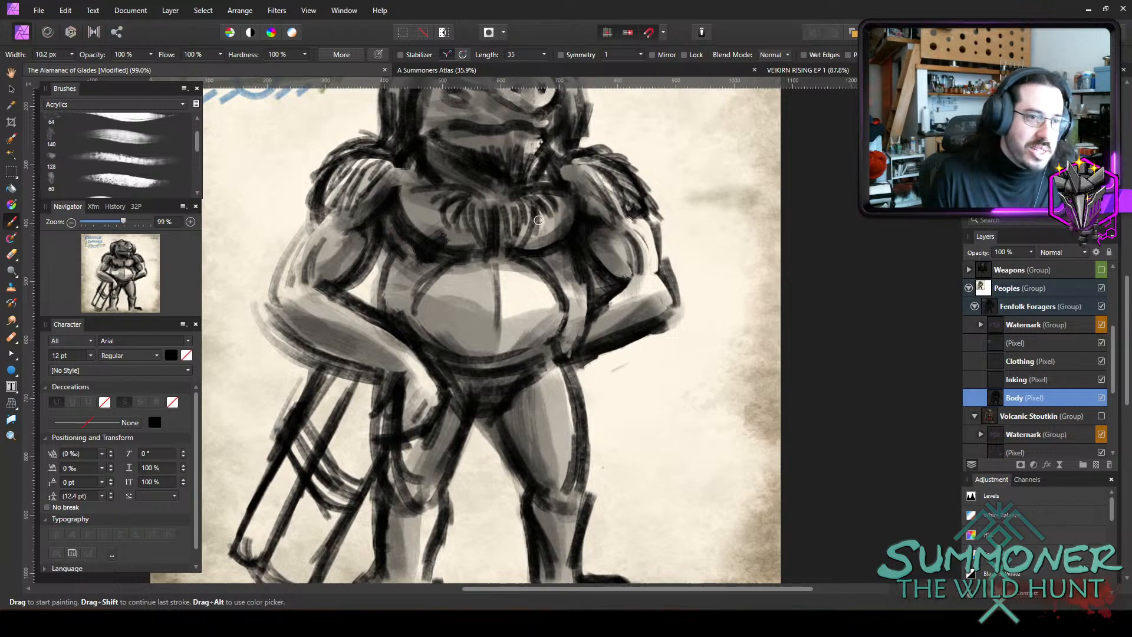
left_click_drag(538, 220, 508, 200)
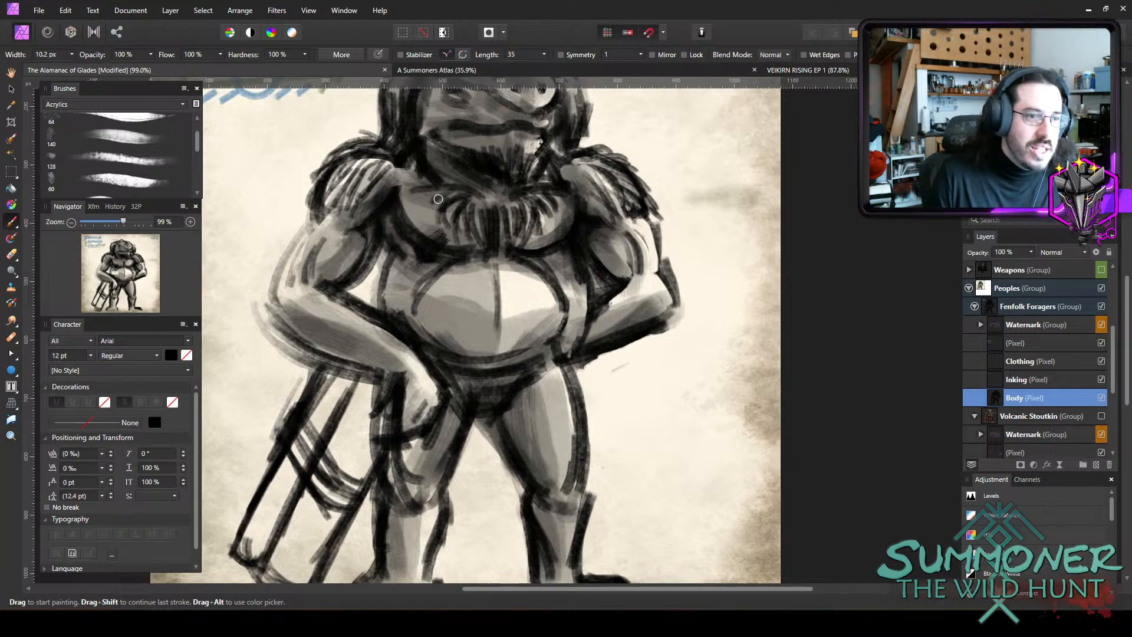
Paint dark vertical fur strokes down the outer right thigh with a brush about 10 px wide.
scroll(569, 355, "down", 1)
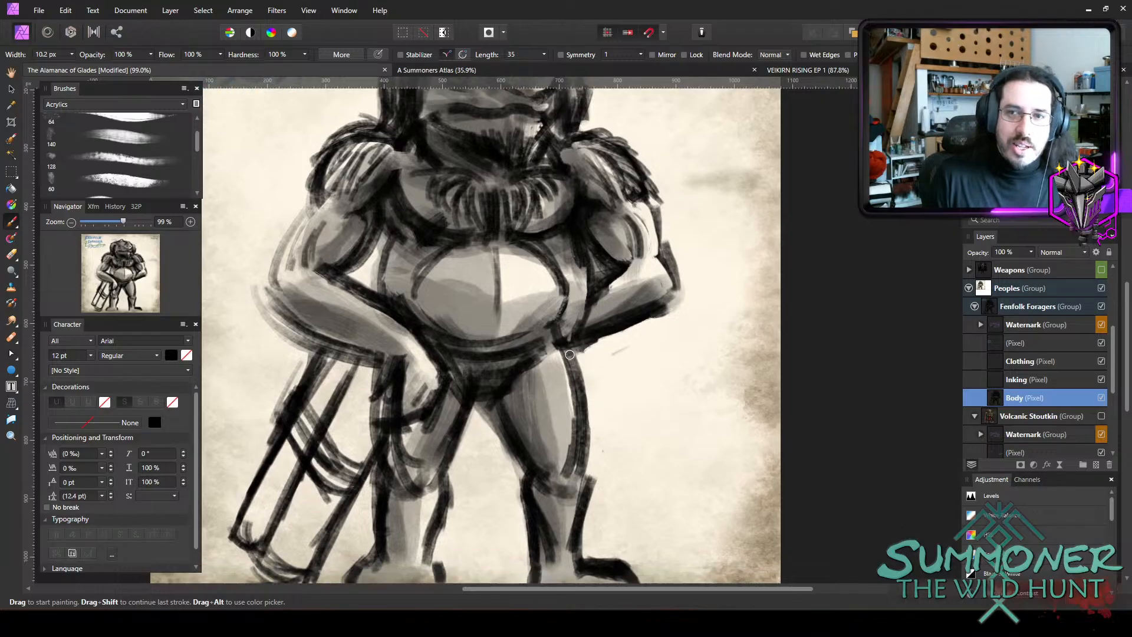
scroll(561, 348, "down", 1)
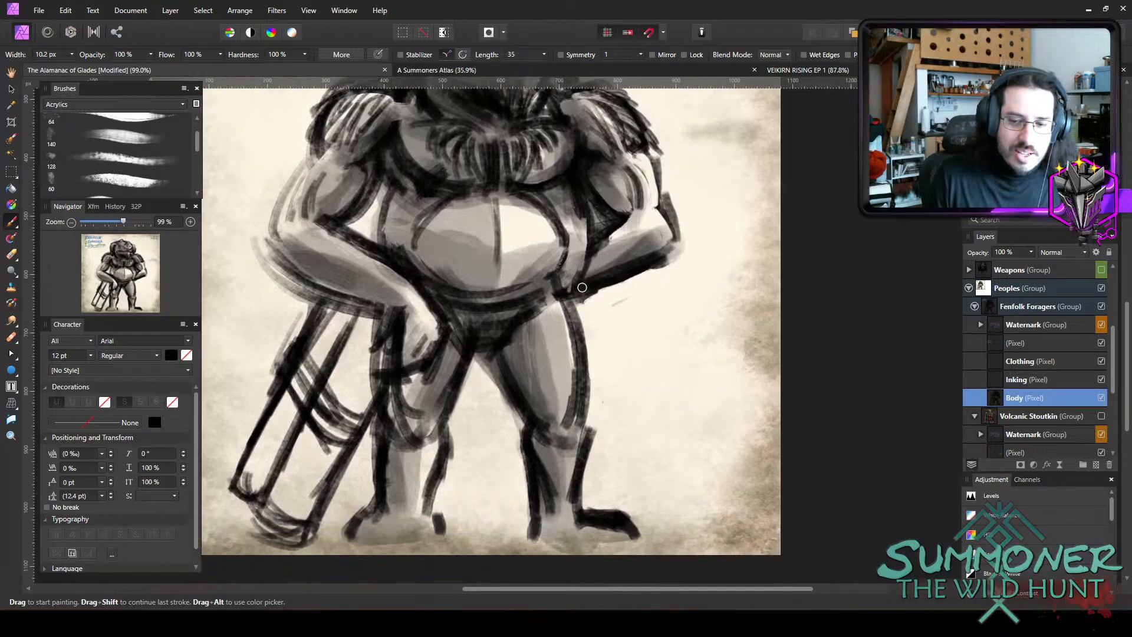
scroll(560, 307, "down", 1)
key("bracketright")
mouse_move(570, 264)
left_mouse_down()
mouse_move(592, 309)
mouse_move(568, 257)
mouse_move(589, 356)
left_mouse_up()
key("bracketleft")
mouse_move(566, 286)
left_mouse_down()
mouse_move(584, 387)
mouse_move(555, 316)
mouse_move(567, 360)
left_mouse_up()
left_click_drag(577, 291, 554, 330)
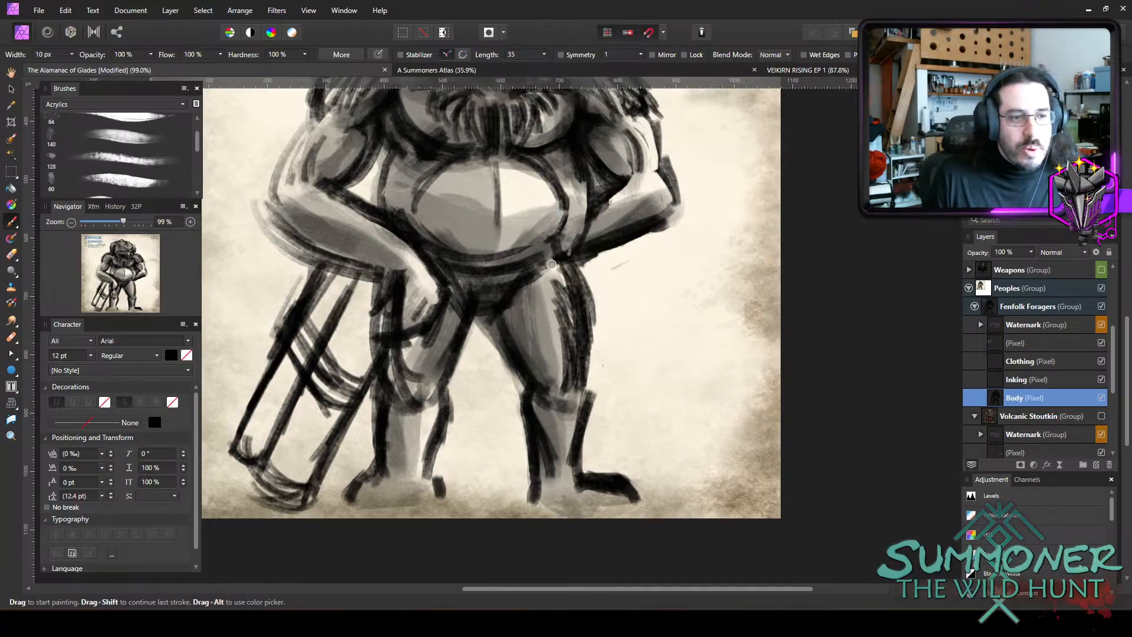
mouse_move(555, 252)
left_mouse_down()
mouse_move(544, 346)
mouse_move(563, 372)
mouse_move(552, 309)
left_mouse_up()
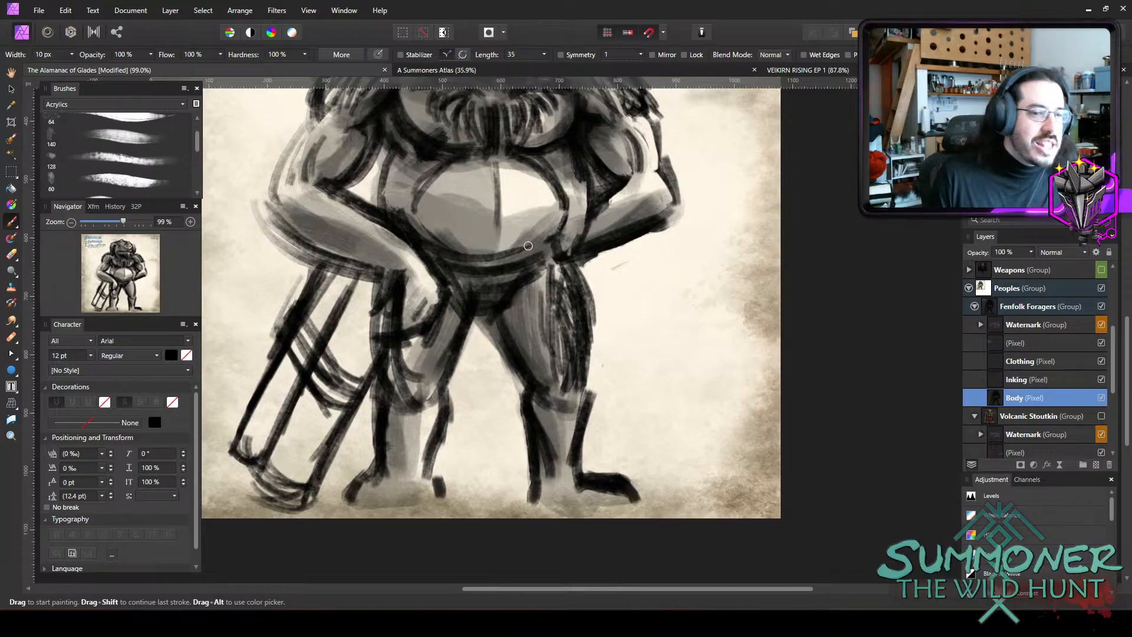
Add dark fur strokes to the left thigh and along the underside of both forearms.
left_click_drag(412, 344, 409, 364)
left_click_drag(416, 339, 410, 379)
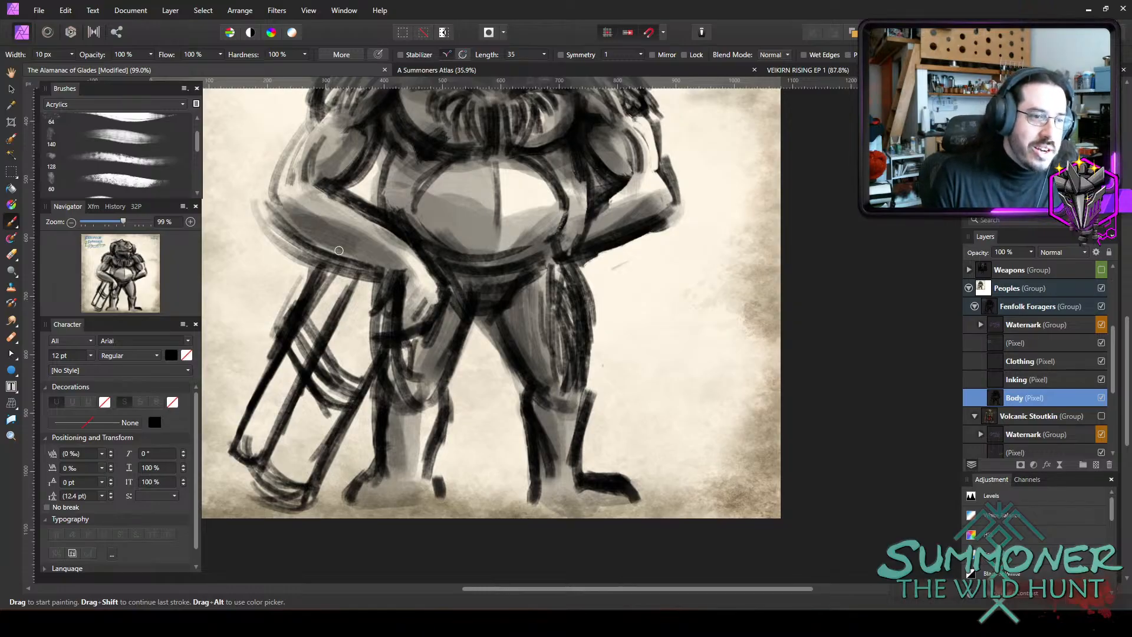
mouse_move(345, 259)
left_mouse_down()
mouse_move(392, 255)
mouse_move(297, 247)
mouse_move(362, 249)
mouse_move(279, 228)
mouse_move(354, 238)
left_mouse_up()
mouse_move(269, 205)
left_mouse_down()
mouse_move(331, 218)
mouse_move(277, 203)
left_mouse_up()
mouse_move(600, 221)
left_mouse_down()
mouse_move(642, 224)
mouse_move(669, 207)
mouse_move(627, 234)
left_mouse_up()
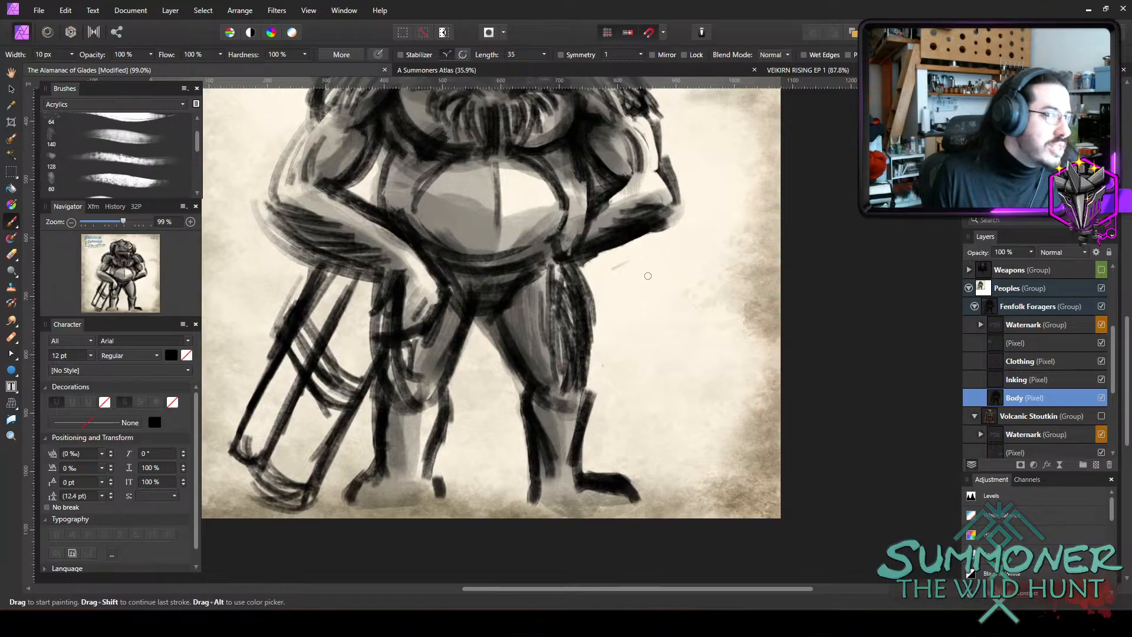
Draw thin dark hairs rising from the belly's lower edge around its centre line with a 6.1 px brush.
scroll(648, 275, "up", 5)
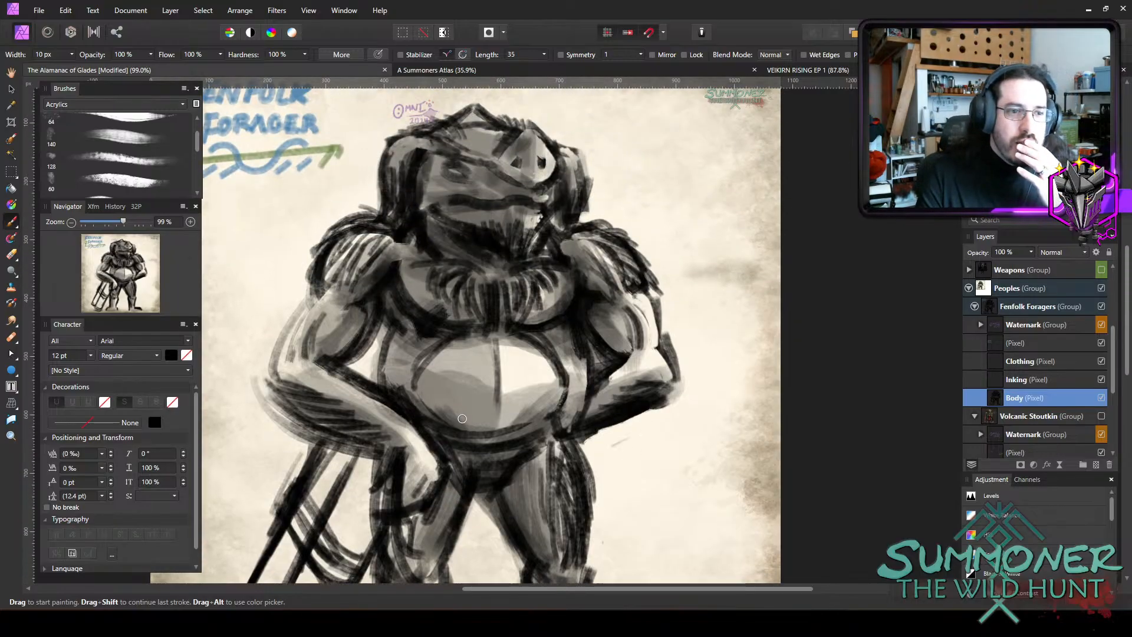
scroll(476, 421, "down", 2)
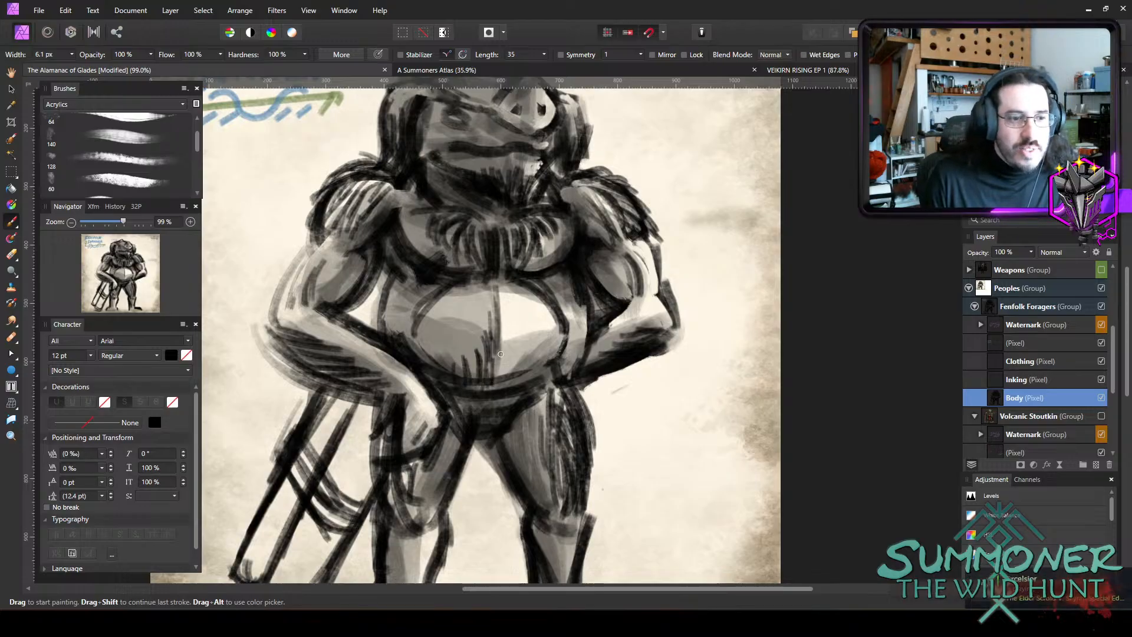
left_click_drag(504, 330, 506, 379)
left_click_drag(513, 349, 517, 384)
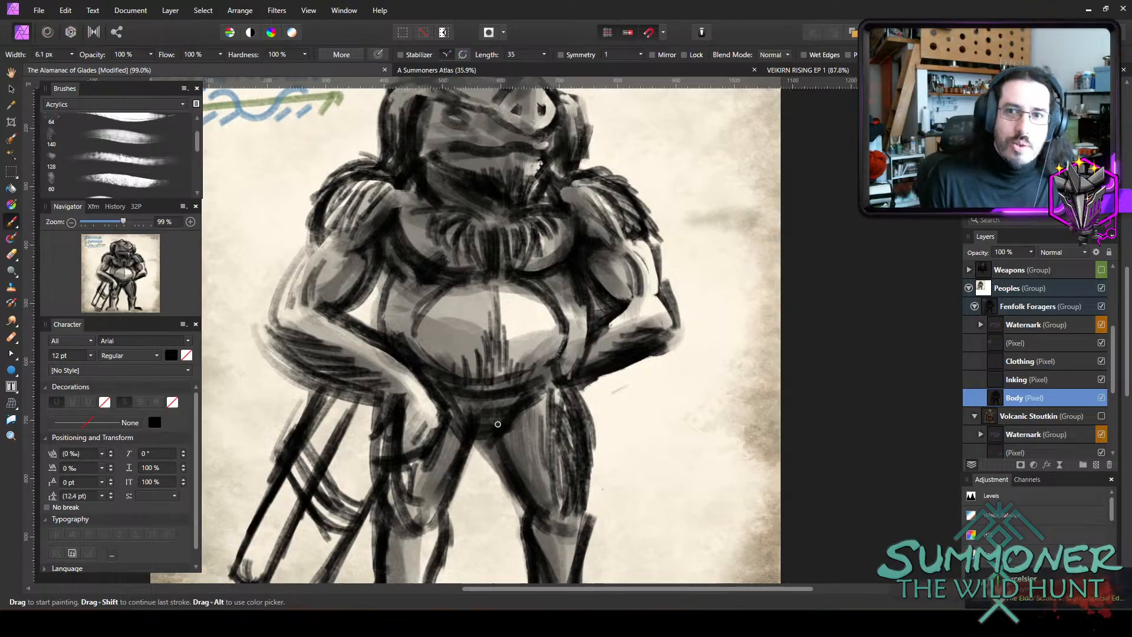
scroll(312, 414, "down", 2)
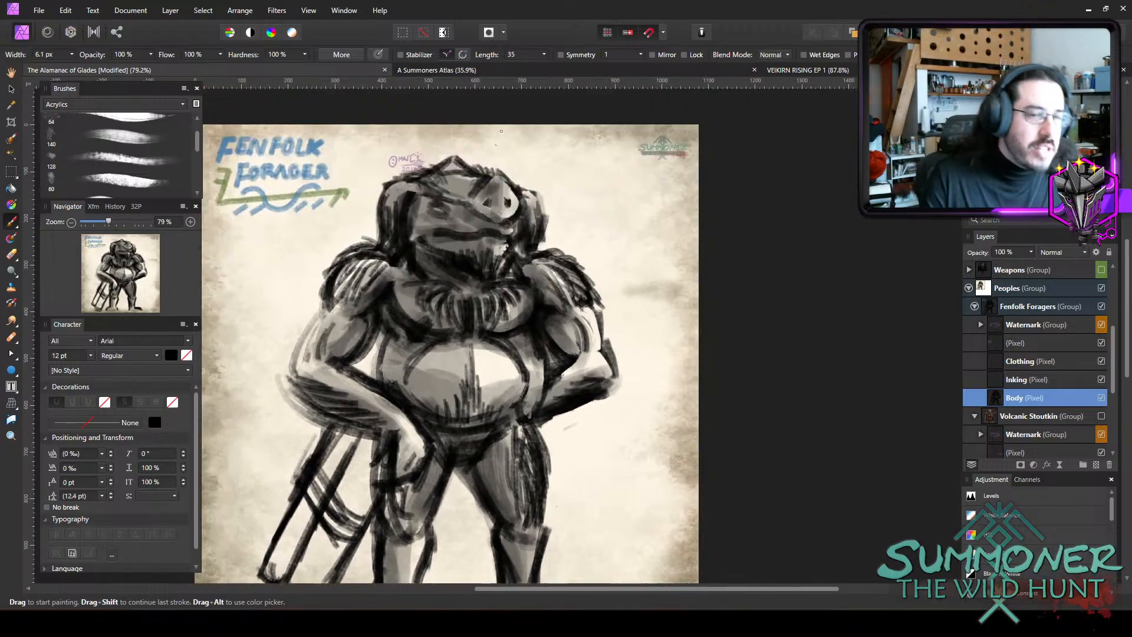
Save The Alamanac of Glades document.
scroll(478, 172, "up", 8)
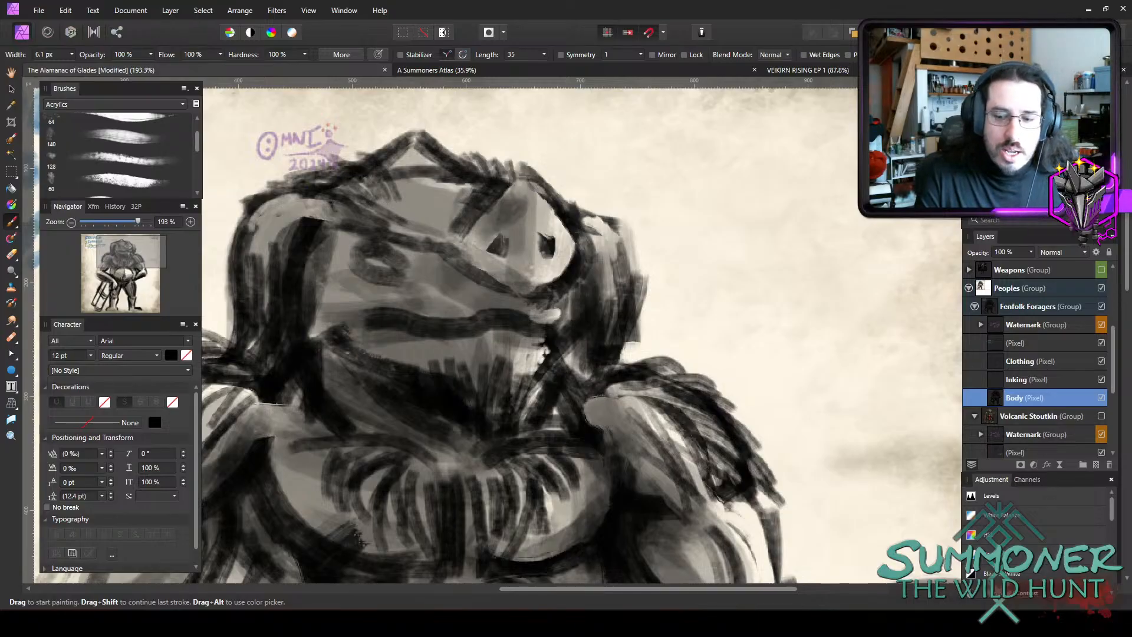
left_click(42, 9)
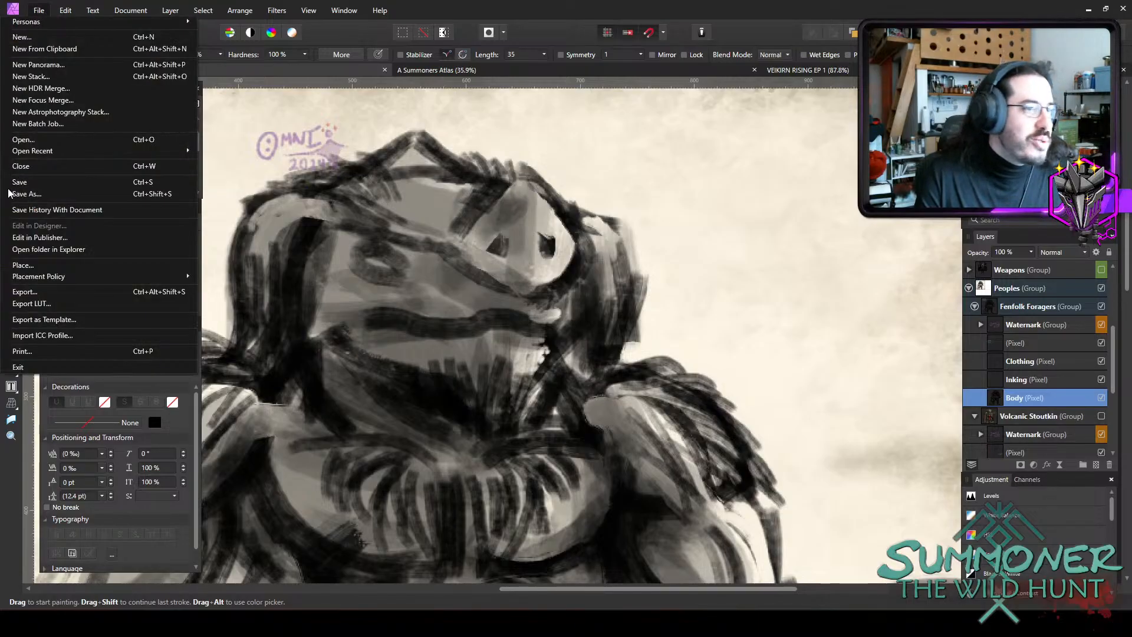
left_click(34, 182)
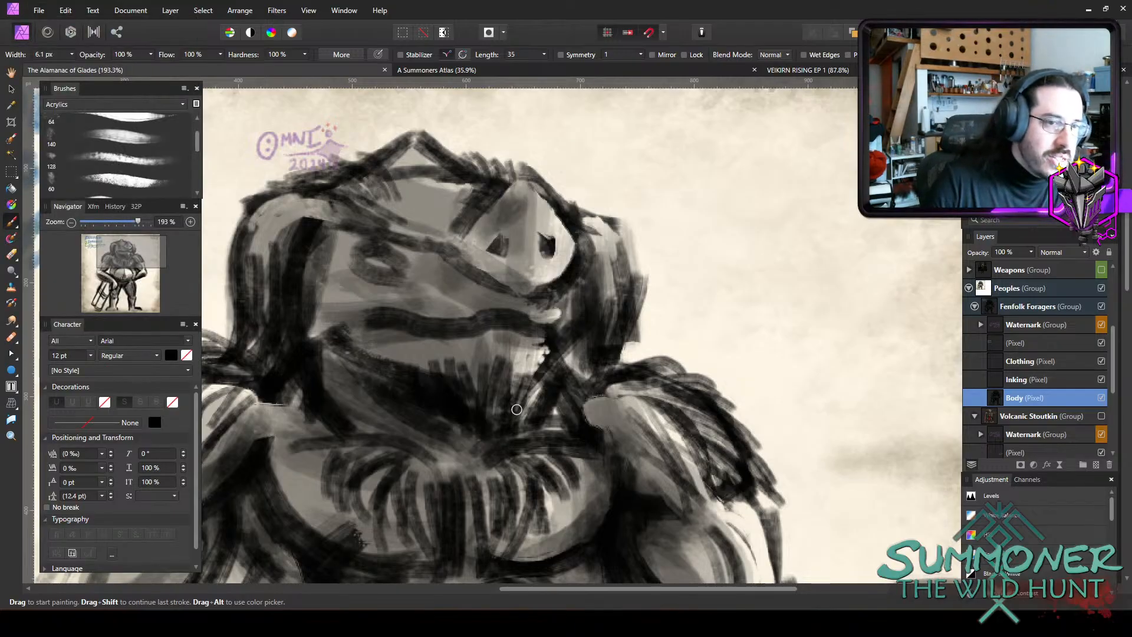
Fill the creature's eye with solid black, drawing it out into a pointed corner toward the snout.
key("bracketright")
key("bracketright")
key("bracketright")
mouse_move(377, 256)
left_mouse_down()
mouse_move(413, 274)
mouse_move(368, 262)
left_mouse_up()
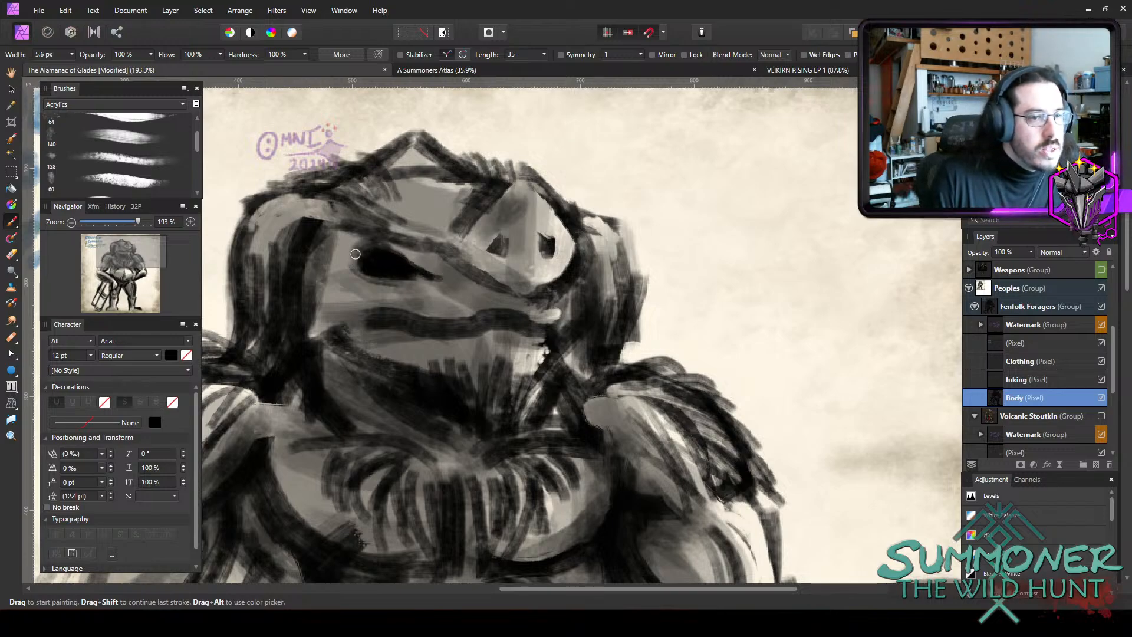
key("bracketleft")
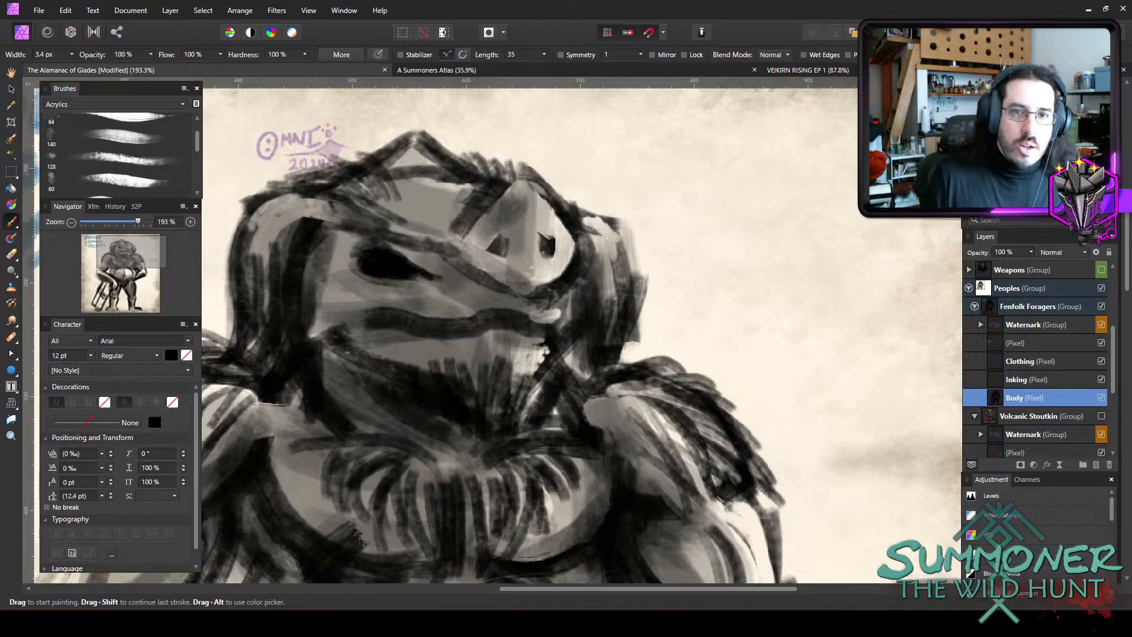
Choose a muted olive green (R 99, G 107, B 76) as the brush colour.
double_click(983, 118)
left_click(322, 291)
mouse_move(319, 449)
left_mouse_down()
mouse_move(320, 438)
mouse_move(309, 441)
mouse_move(308, 461)
mouse_move(328, 458)
left_mouse_up()
left_click(306, 291)
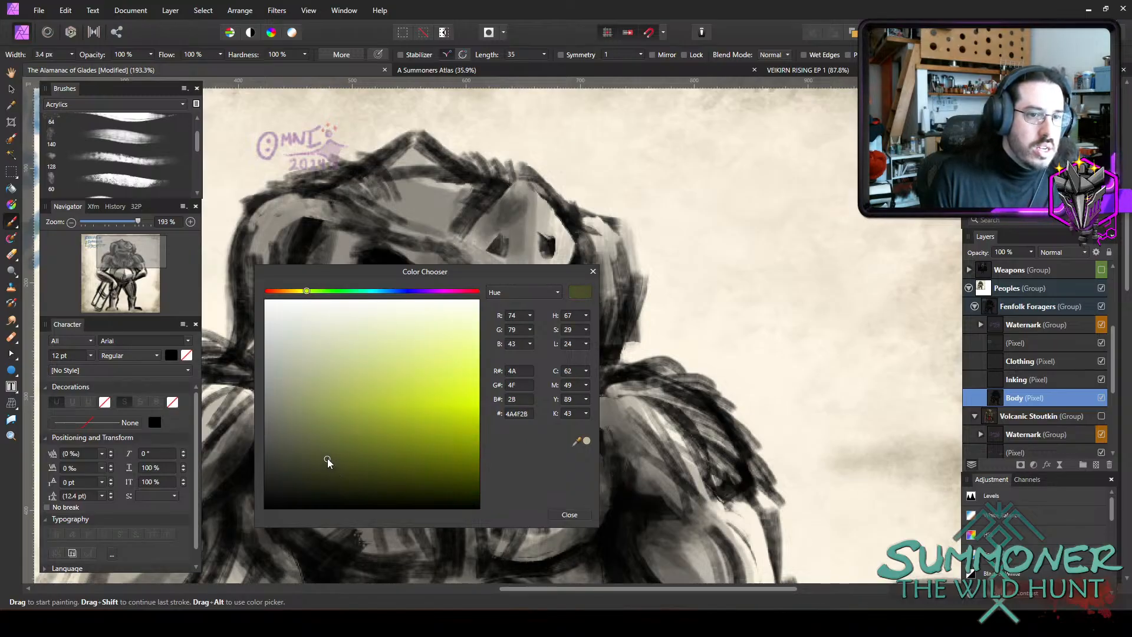
left_click(304, 292)
left_click_drag(304, 292, 304, 291)
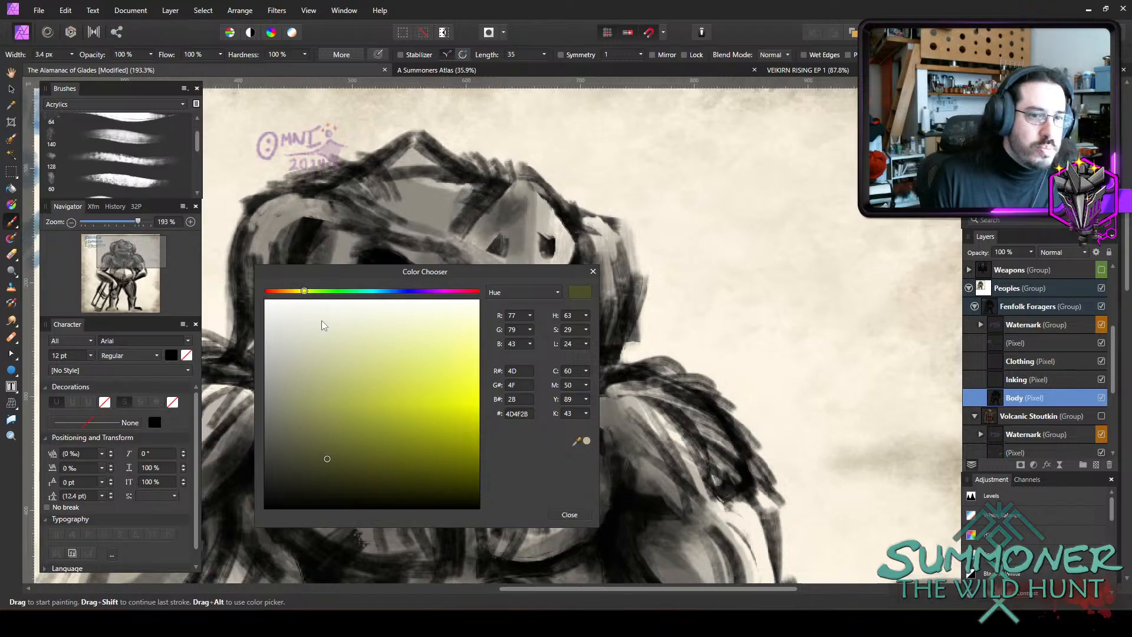
left_click(312, 292)
mouse_move(322, 428)
left_mouse_down()
mouse_move(308, 424)
mouse_move(374, 470)
mouse_move(334, 462)
mouse_move(301, 433)
left_mouse_up()
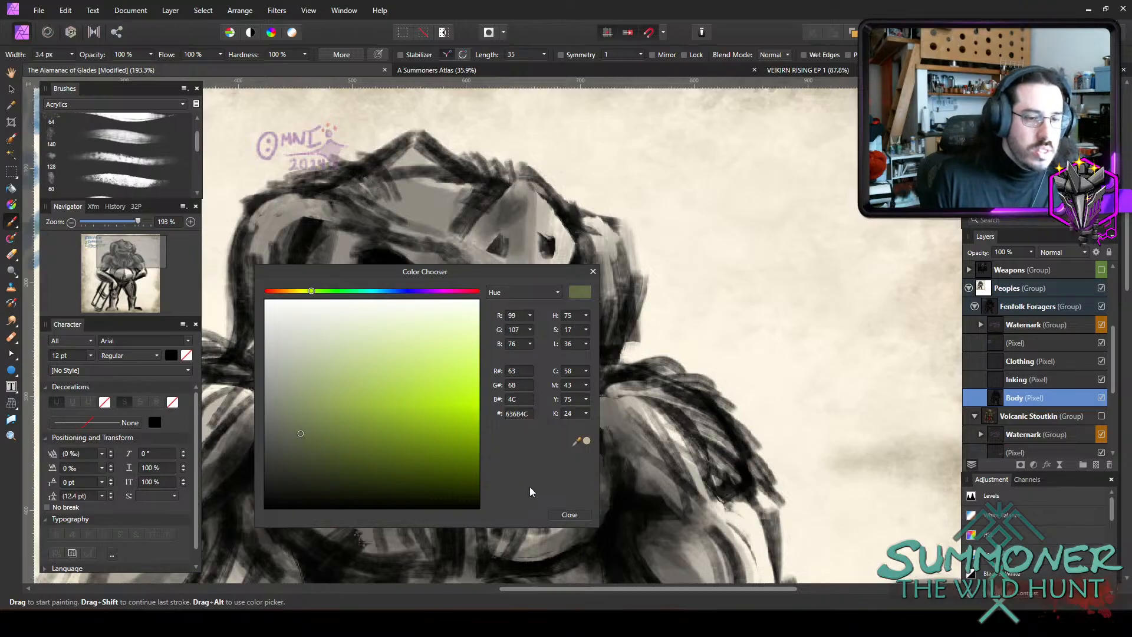
left_click(569, 514)
Try painting the olive green over the face in Normal blend mode with a larger brush.
key("bracketright")
key("bracketright")
key("bracketright")
left_click_drag(413, 254, 492, 305)
key("ctrl+z")
Set the brush blend mode to Overlay, try an olive tint over the hood and face, and undo the tint.
left_click(778, 55)
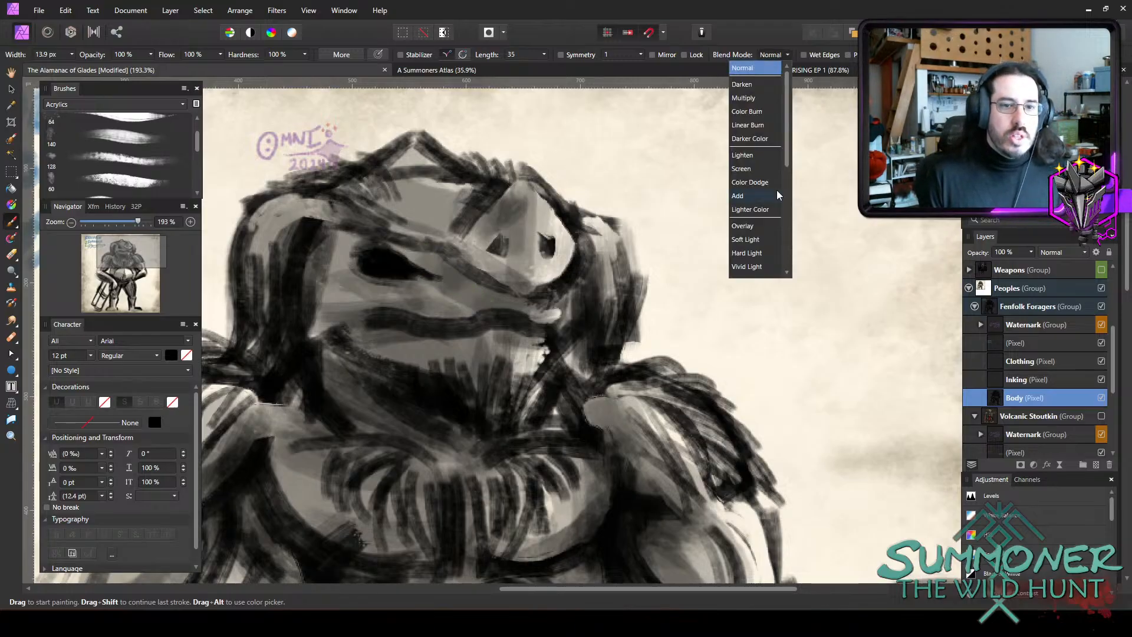
left_click(752, 228)
mouse_move(449, 253)
left_mouse_down()
mouse_move(454, 289)
mouse_move(506, 332)
mouse_move(472, 322)
mouse_move(461, 304)
mouse_move(428, 318)
mouse_move(374, 262)
mouse_move(372, 239)
mouse_move(391, 249)
mouse_move(351, 317)
mouse_move(373, 311)
mouse_move(491, 378)
mouse_move(533, 370)
mouse_move(519, 296)
mouse_move(515, 323)
mouse_move(551, 332)
mouse_move(526, 343)
mouse_move(461, 332)
mouse_move(433, 244)
mouse_move(467, 188)
mouse_move(481, 199)
mouse_move(443, 205)
mouse_move(373, 195)
mouse_move(358, 179)
mouse_move(340, 192)
mouse_move(340, 214)
mouse_move(323, 199)
mouse_move(284, 227)
mouse_move(292, 257)
mouse_move(289, 273)
mouse_move(278, 264)
mouse_move(265, 326)
left_mouse_up()
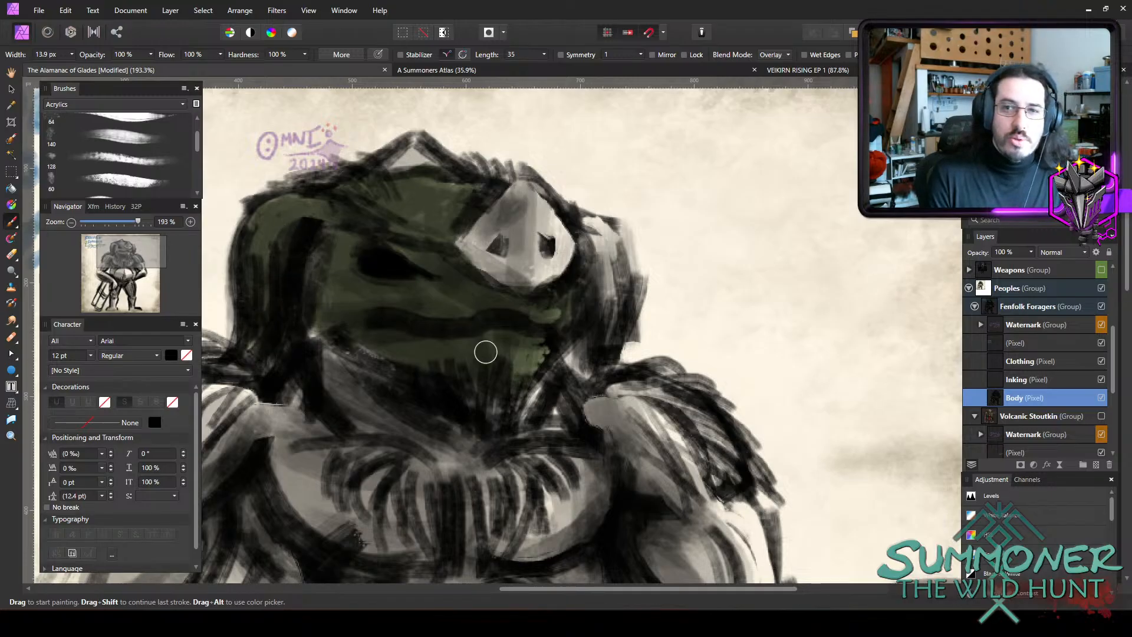
key("ctrl+z")
scroll(486, 352, "down", 5)
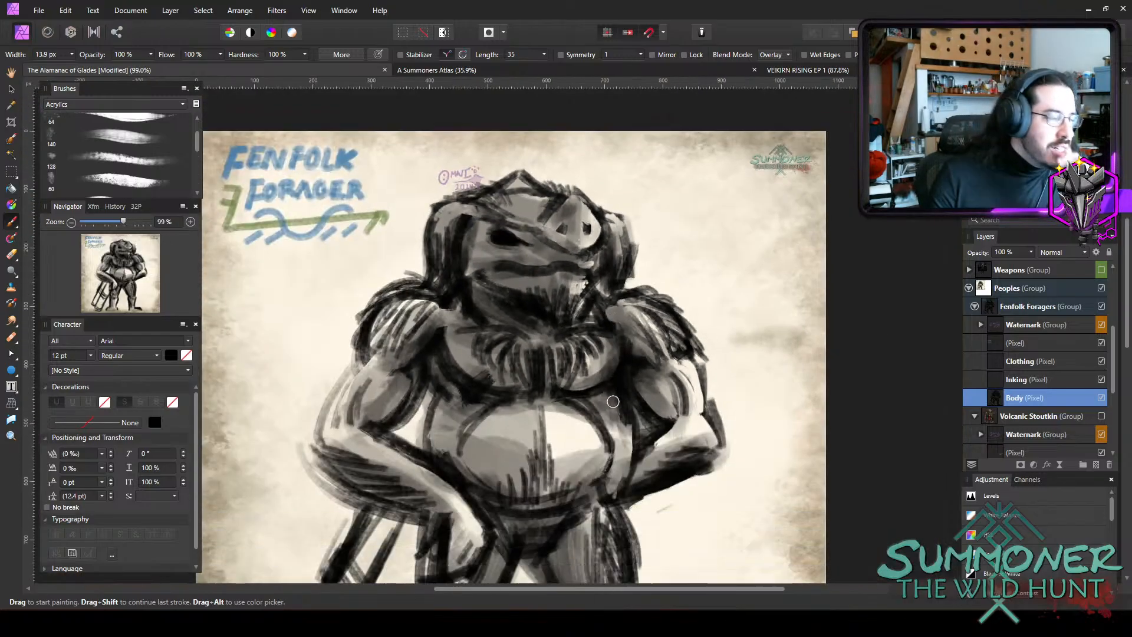
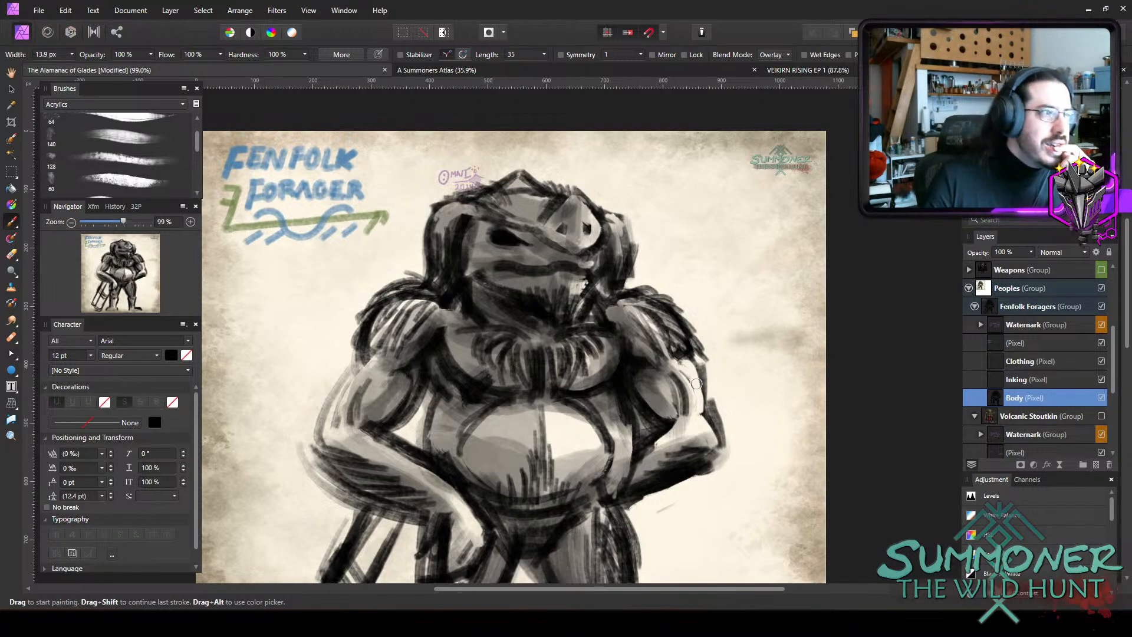
Set the brush colour to a muted brown, hex 714F38.
double_click(983, 118)
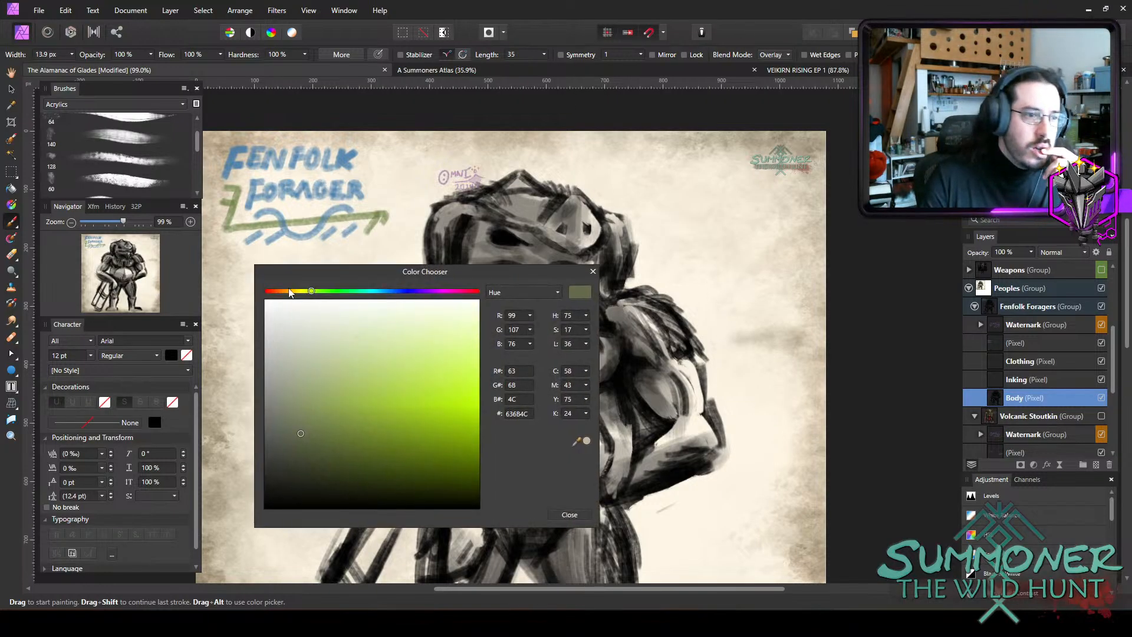
left_click(282, 291)
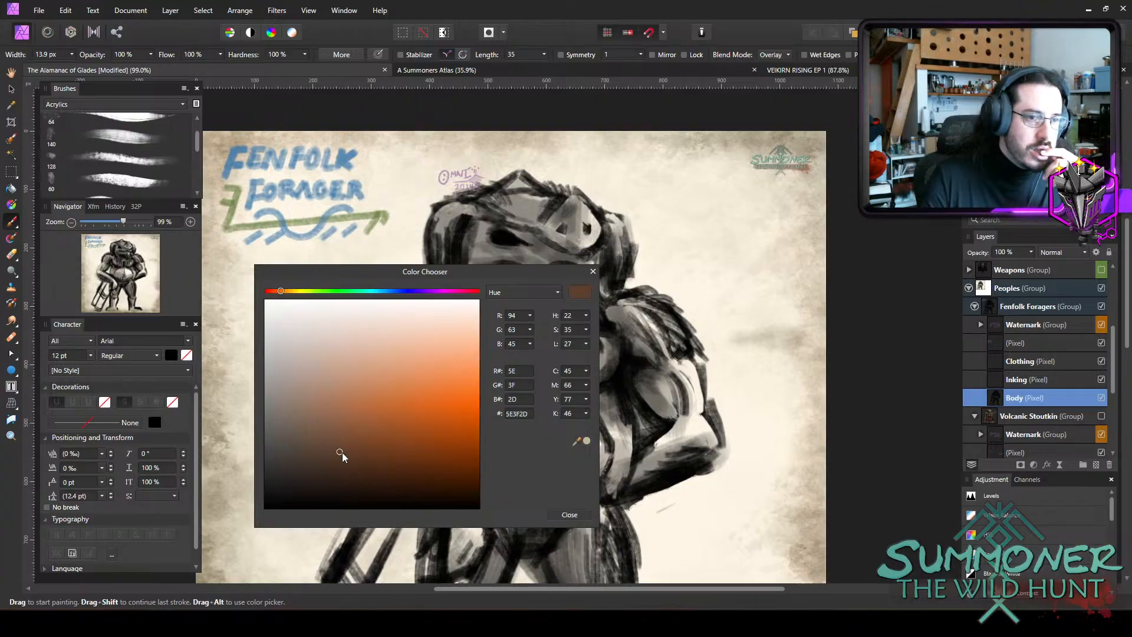
left_click_drag(342, 452, 332, 440)
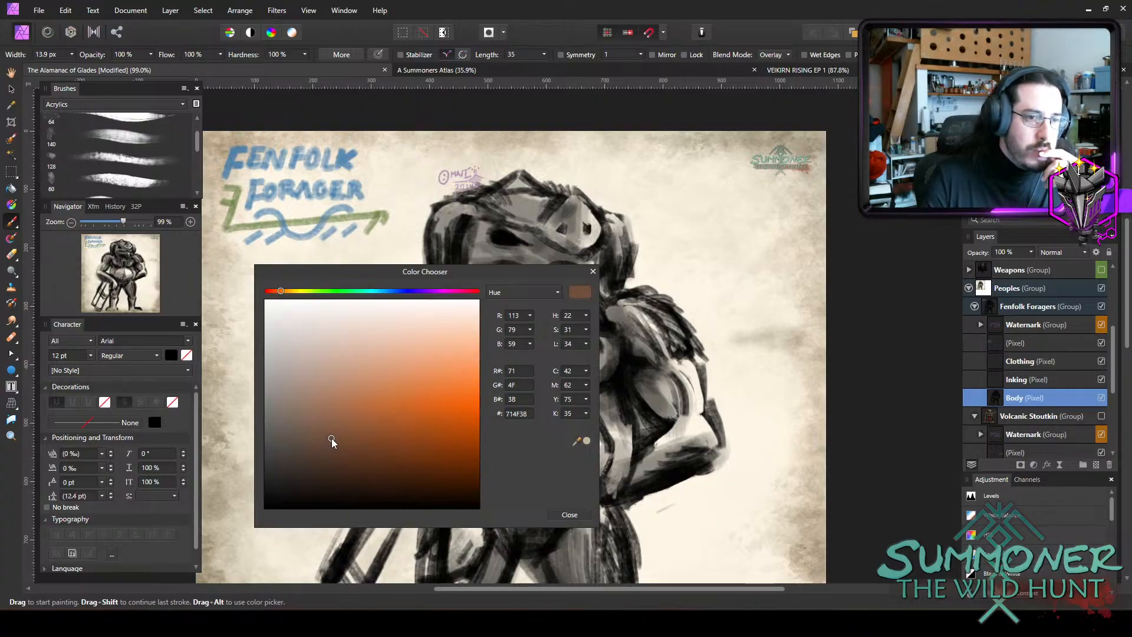
left_click(570, 515)
Try tinting the creature's straight leg and foot on the Body layer brown with a larger brush at 100% opacity.
scroll(578, 290, "down", 3)
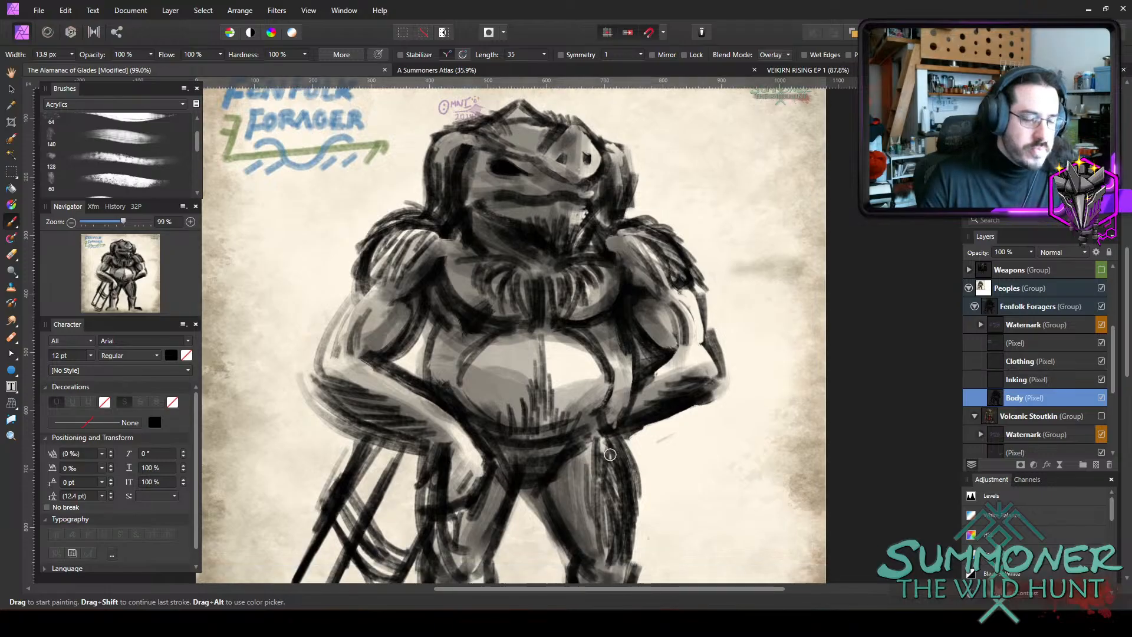
scroll(578, 290, "down", 3)
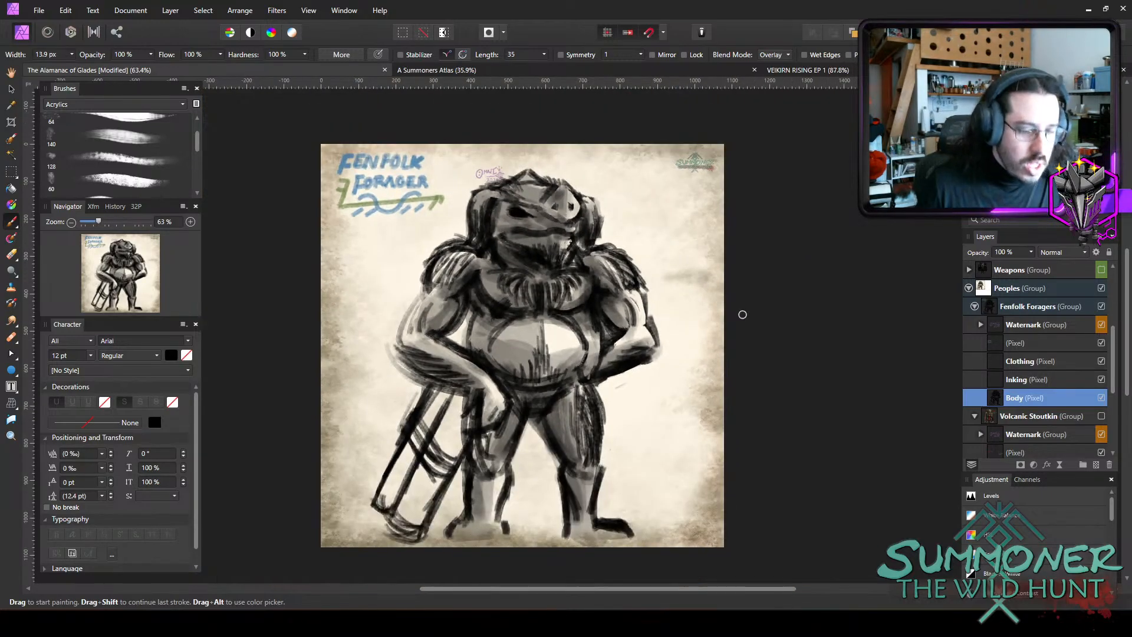
key("bracketright")
key("bracketright")
key("bracketright")
key("bracketright")
key("bracketright")
key("bracketright")
key("bracketright")
mouse_move(569, 405)
left_mouse_down()
mouse_move(562, 446)
mouse_move(584, 468)
mouse_move(588, 460)
mouse_move(577, 468)
mouse_move(580, 531)
left_mouse_up()
key("bracketleft")
key("bracketleft")
key("bracketleft")
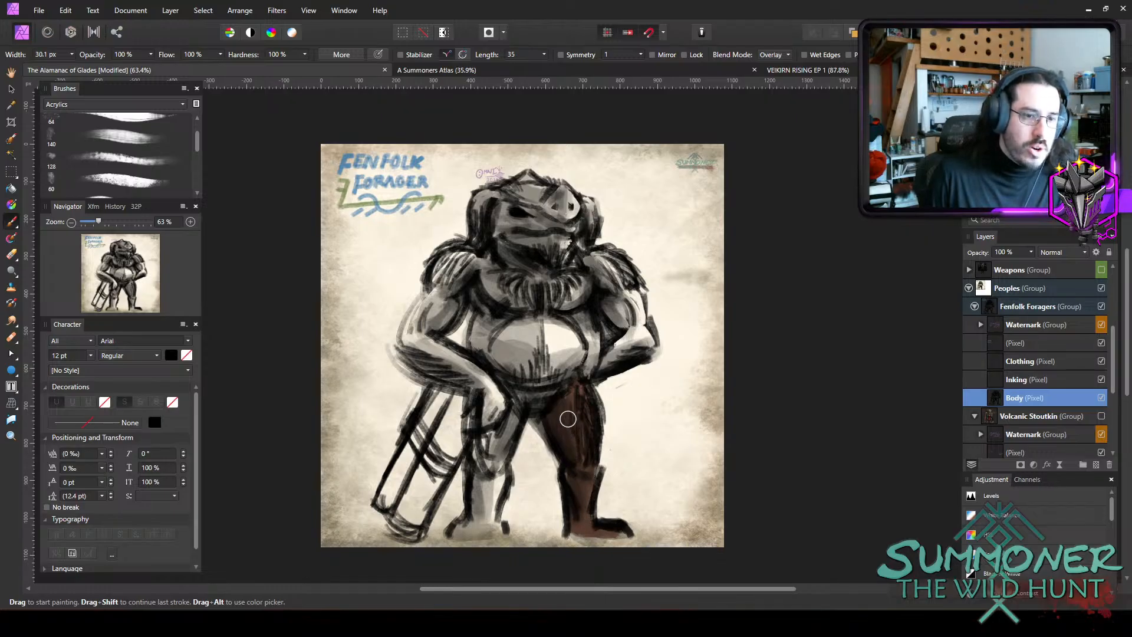
Try extending the full-opacity brown over the belly, chest, head and arm, and undo the painting.
mouse_move(567, 419)
left_mouse_down()
mouse_move(544, 382)
mouse_move(561, 358)
mouse_move(534, 357)
mouse_move(515, 319)
mouse_move(528, 331)
mouse_move(524, 312)
mouse_move(482, 272)
mouse_move(530, 340)
mouse_move(549, 360)
mouse_move(568, 355)
mouse_move(577, 376)
mouse_move(587, 359)
mouse_move(636, 354)
mouse_move(643, 323)
mouse_move(603, 278)
mouse_move(608, 265)
mouse_move(620, 272)
mouse_move(604, 259)
mouse_move(606, 268)
mouse_move(541, 273)
mouse_move(501, 245)
mouse_move(495, 201)
mouse_move(517, 232)
mouse_move(554, 232)
mouse_move(553, 219)
mouse_move(506, 206)
mouse_move(511, 221)
mouse_move(562, 227)
mouse_move(555, 261)
mouse_move(567, 208)
mouse_move(591, 230)
mouse_move(585, 206)
mouse_move(548, 207)
left_mouse_up()
key("bracketright")
key("bracketright")
key("bracketright")
key("bracketleft")
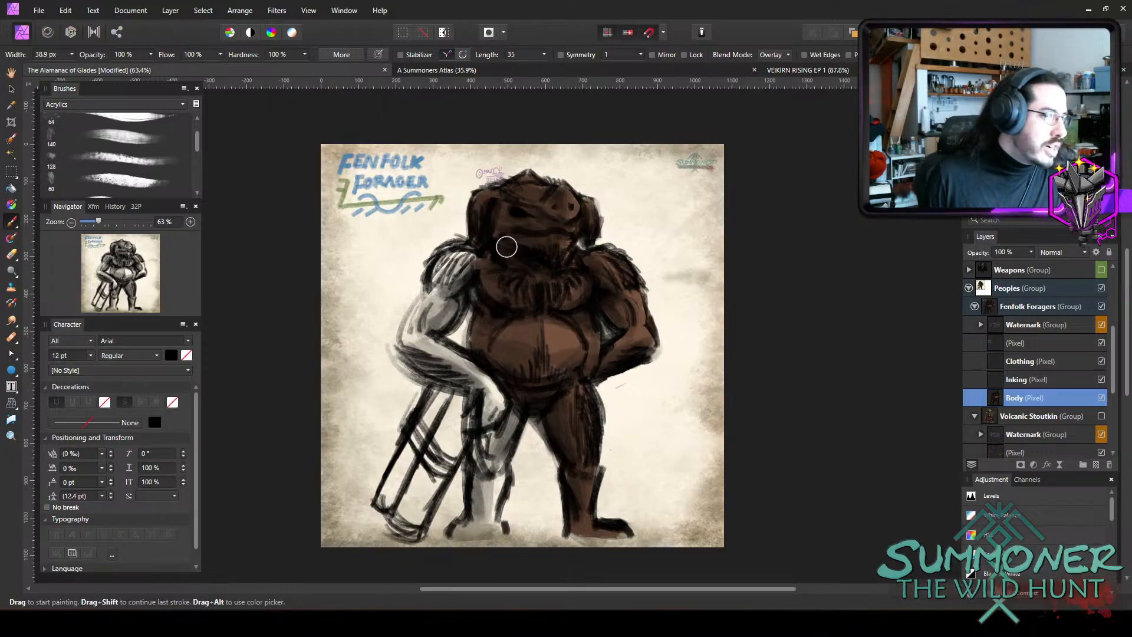
key("ctrl+z")
Lower the brush opacity to 45% and tint the belly and chest with the brown.
key("4")
key("5")
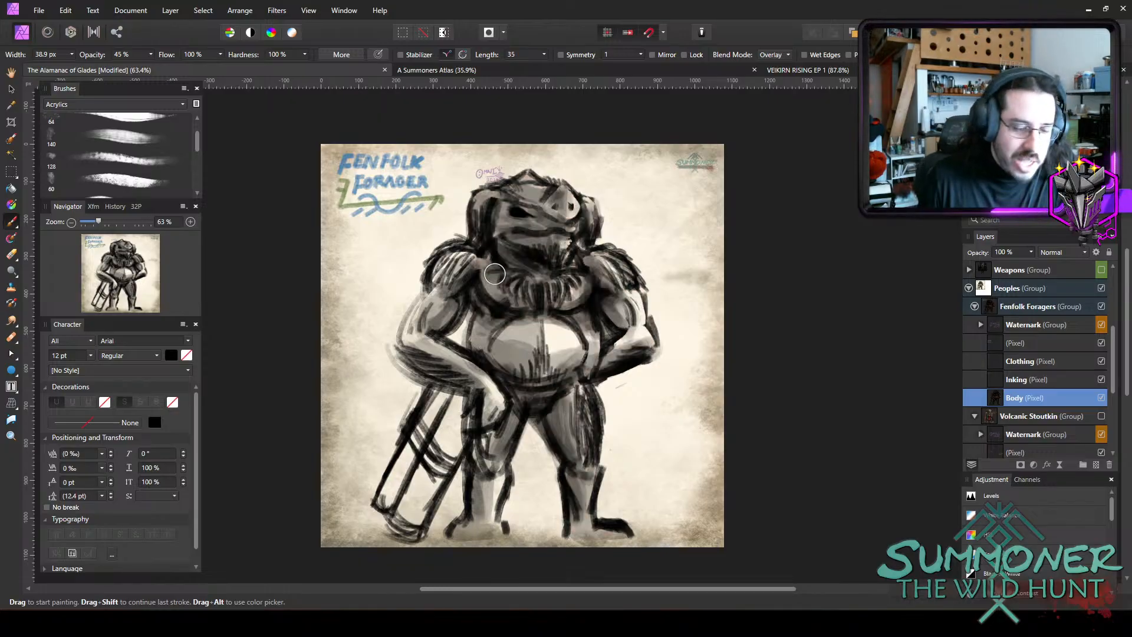
mouse_move(541, 337)
left_mouse_down()
mouse_move(514, 391)
mouse_move(548, 290)
mouse_move(581, 360)
mouse_move(589, 330)
mouse_move(566, 400)
mouse_move(584, 537)
mouse_move(628, 531)
left_mouse_up()
key("bracketright")
key("bracketright")
key("bracketright")
key("bracketleft")
key("bracketleft")
key("bracketleft")
key("bracketleft")
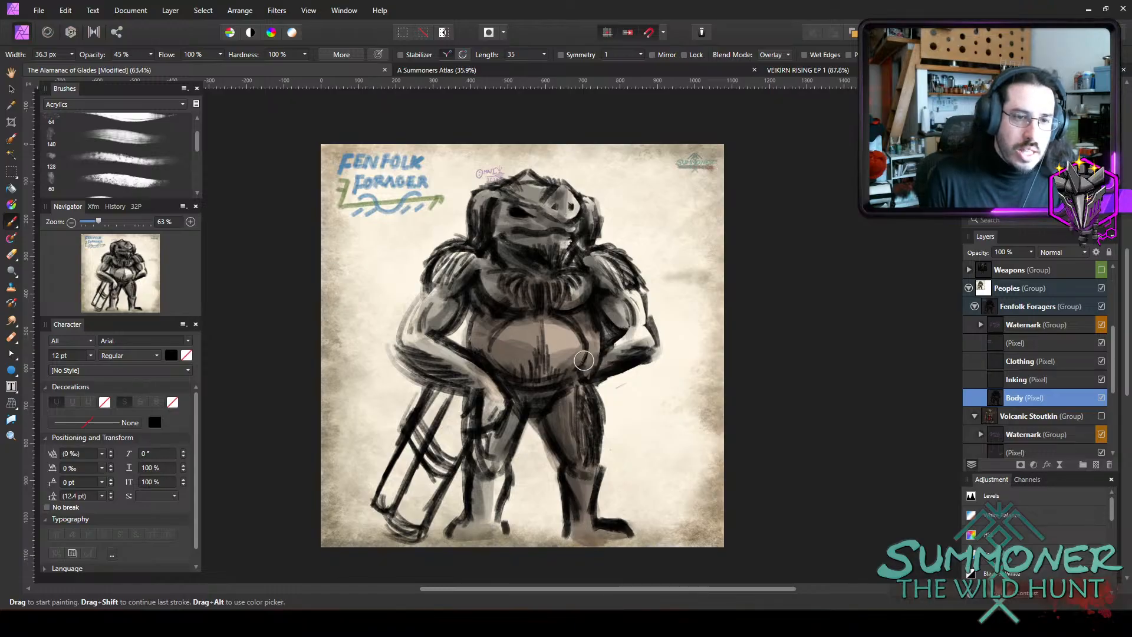
Extend the 45% brown tint over the arms, shoulders, head and both legs, adjusting the brush width.
key("bracketright")
key("bracketright")
key("bracketright")
mouse_move(628, 350)
left_mouse_down()
mouse_move(616, 286)
mouse_move(619, 339)
mouse_move(630, 344)
left_mouse_up()
mouse_move(615, 252)
left_mouse_down()
mouse_move(562, 267)
mouse_move(560, 300)
left_mouse_up()
key("bracketright")
key("bracketright")
mouse_move(501, 274)
left_mouse_down()
mouse_move(529, 227)
mouse_move(507, 201)
mouse_move(541, 210)
mouse_move(529, 198)
mouse_move(541, 219)
mouse_move(555, 212)
mouse_move(582, 236)
mouse_move(588, 213)
mouse_move(444, 266)
mouse_move(442, 298)
mouse_move(412, 337)
mouse_move(491, 386)
mouse_move(495, 507)
left_mouse_up()
key("bracketleft")
key("bracketleft")
key("bracketleft")
key("bracketright")
key("bracketleft")
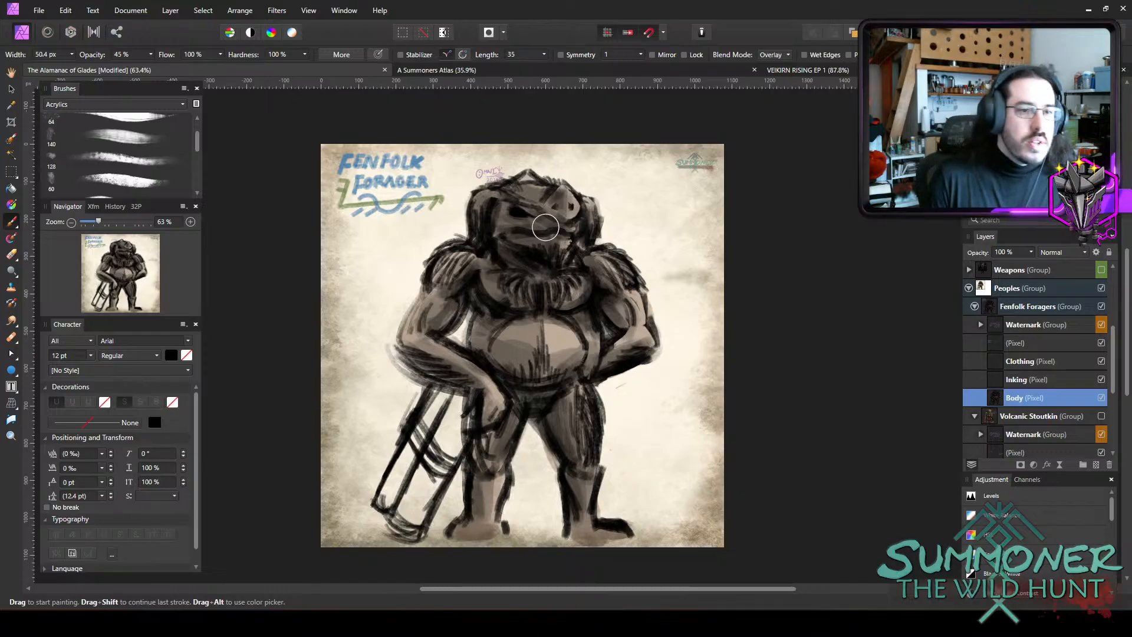
Deepen the brown on the torso's side, chest and neck with a brush about 58 px wide.
mouse_move(479, 325)
left_mouse_down()
mouse_move(498, 364)
mouse_move(528, 364)
mouse_move(525, 379)
mouse_move(504, 366)
mouse_move(543, 387)
mouse_move(554, 360)
mouse_move(547, 372)
mouse_move(586, 372)
mouse_move(638, 322)
mouse_move(623, 306)
mouse_move(629, 357)
mouse_move(591, 367)
mouse_move(552, 287)
mouse_move(491, 259)
left_mouse_up()
key("bracketright")
left_click_drag(530, 269, 518, 257)
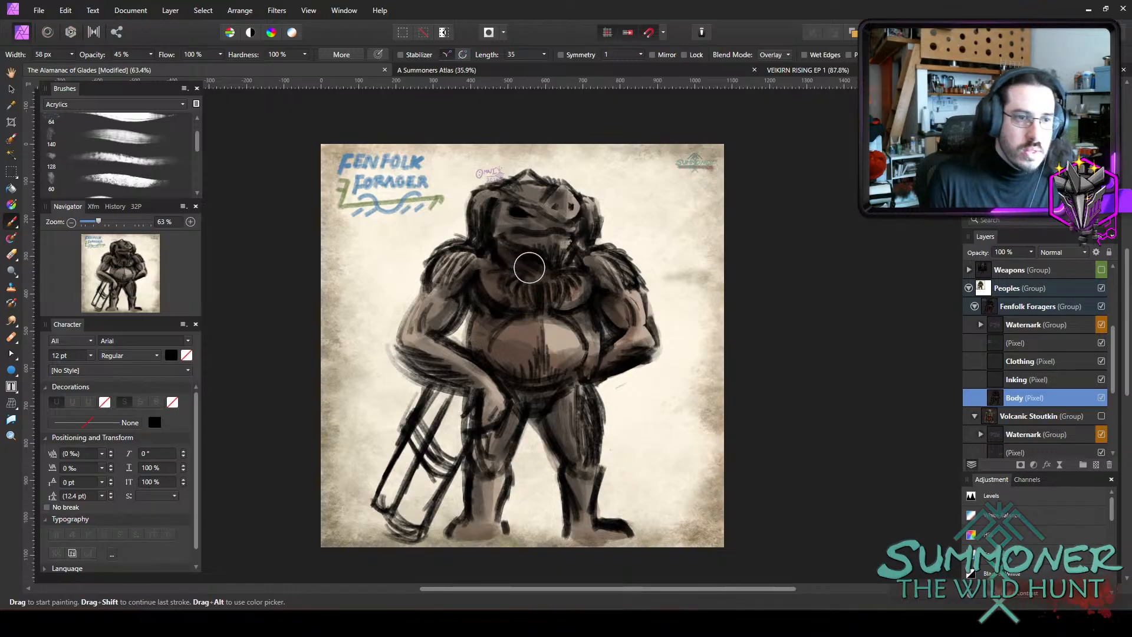
key("bracketleft")
key("bracketleft")
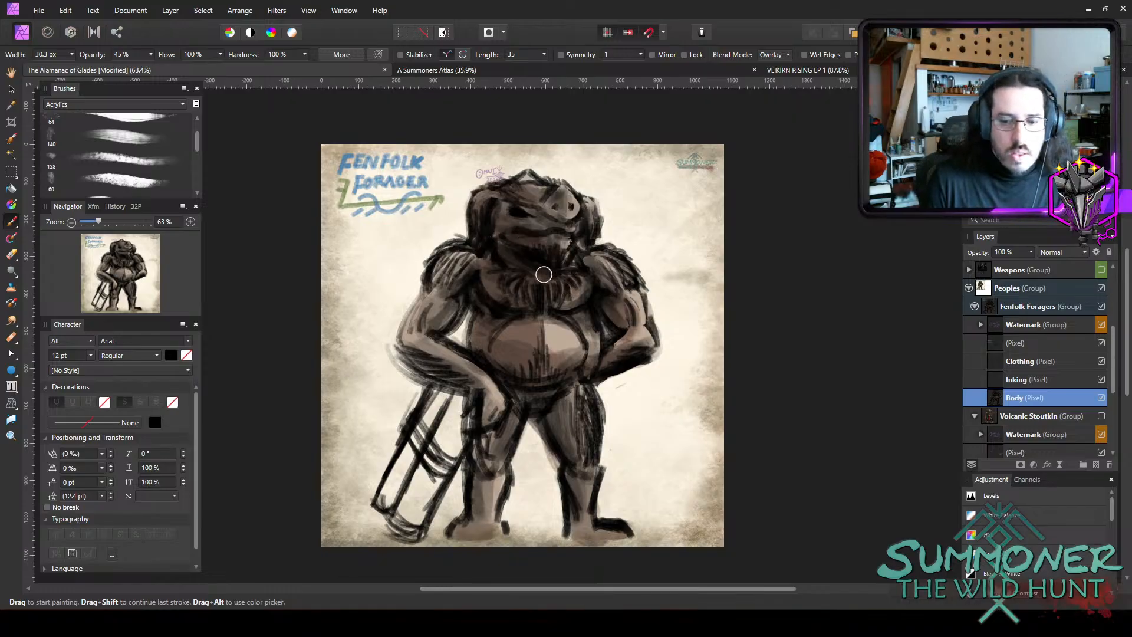
Build up a second layer of brown on the shoulders, arms, snout and legs using a brush about 29 to 40 px wide.
left_click_drag(451, 278, 471, 266)
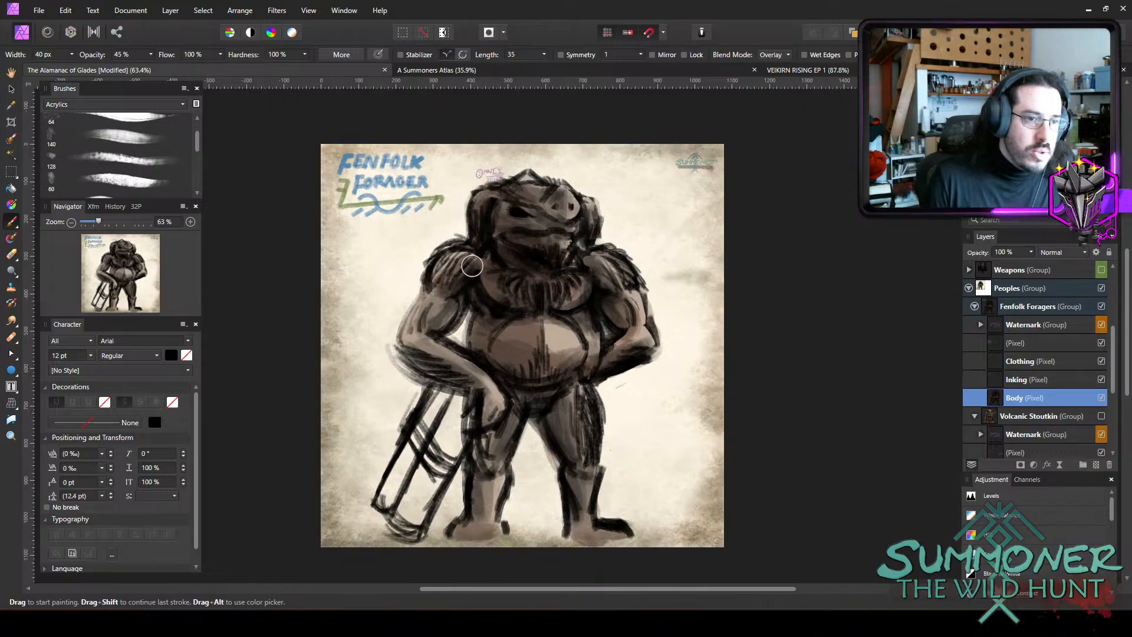
mouse_move(445, 311)
left_mouse_down()
mouse_move(424, 341)
mouse_move(461, 371)
left_mouse_up()
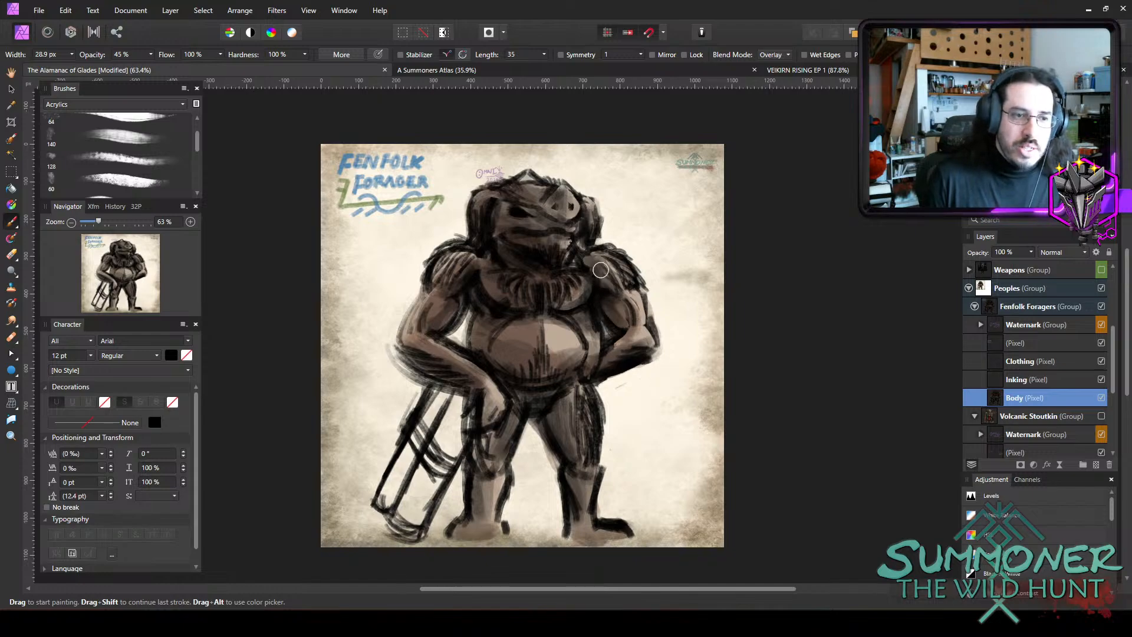
left_click_drag(633, 287, 636, 294)
left_click_drag(570, 218, 561, 224)
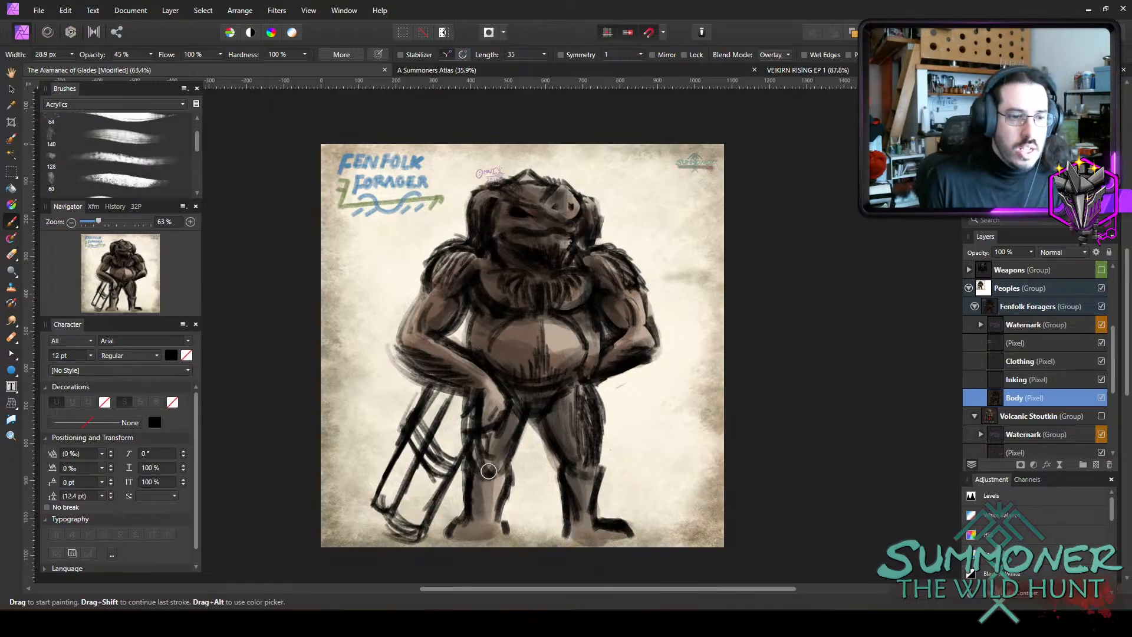
left_click_drag(488, 470, 495, 484)
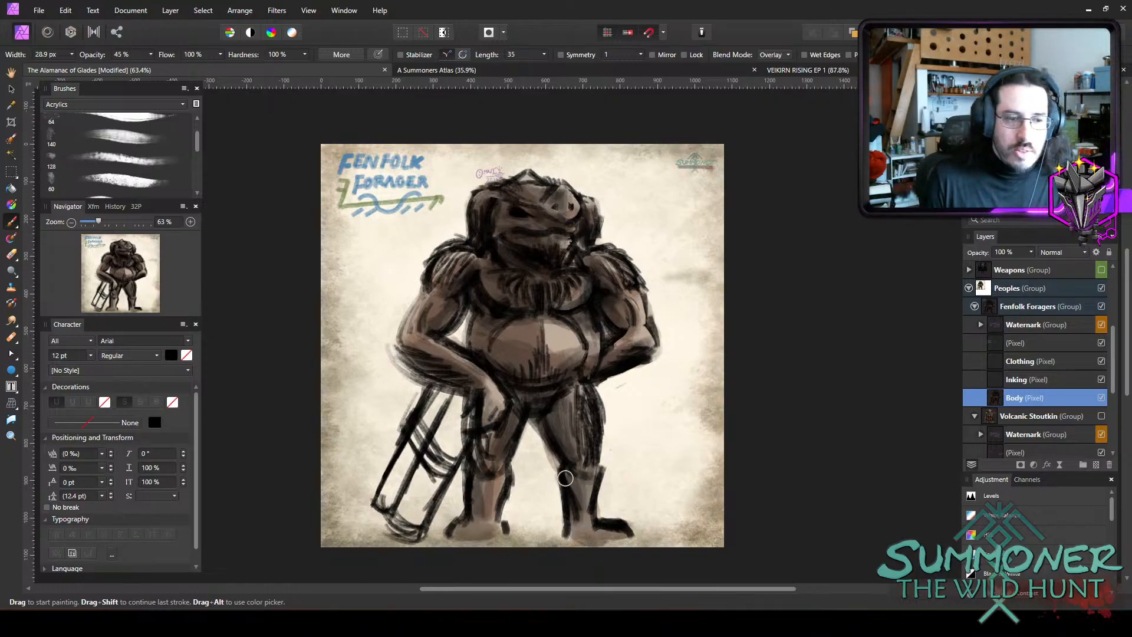
left_click_drag(567, 452, 565, 391)
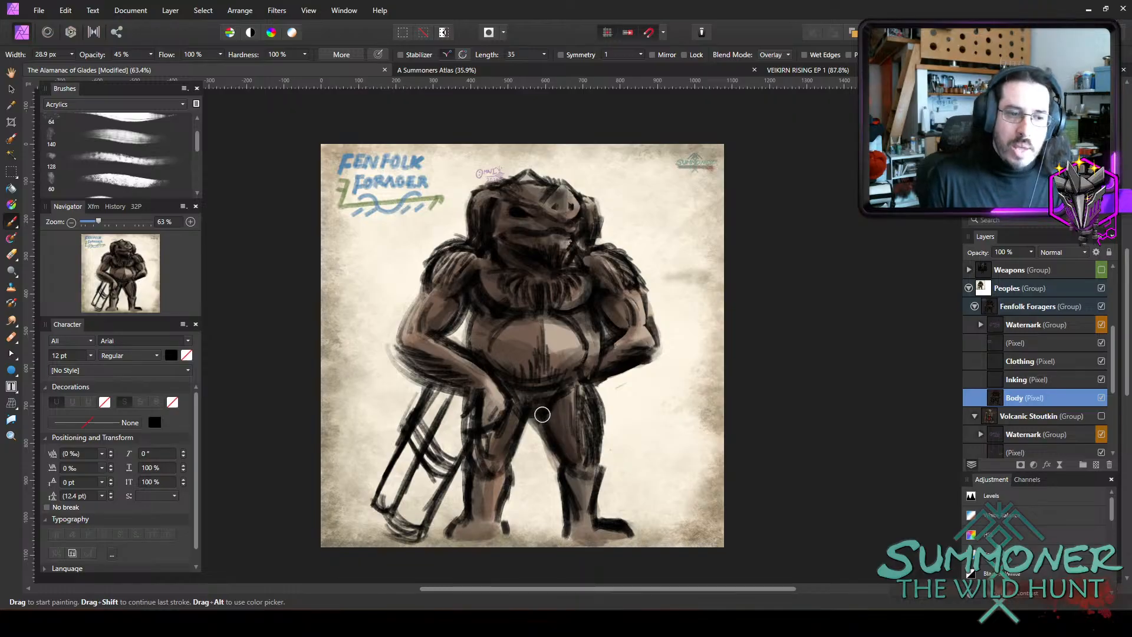
Try darkening the pale highlight on the belly with a 44 px brush, and undo the stroke.
key("]")
key("]")
key("]")
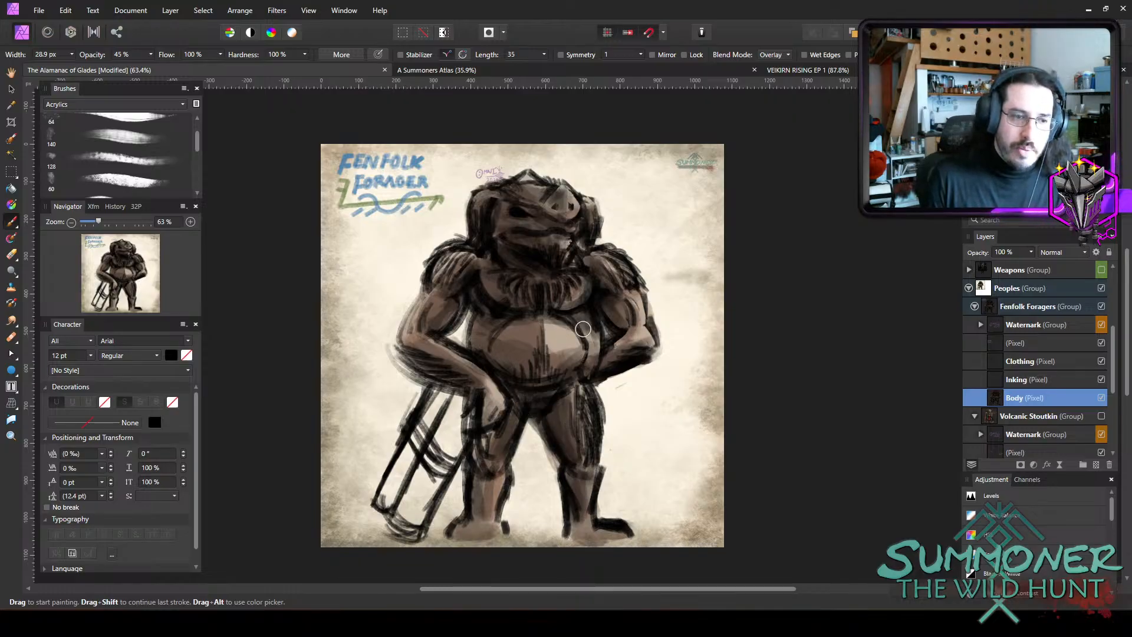
mouse_move(569, 321)
left_mouse_down()
mouse_move(551, 329)
mouse_move(572, 335)
left_mouse_up()
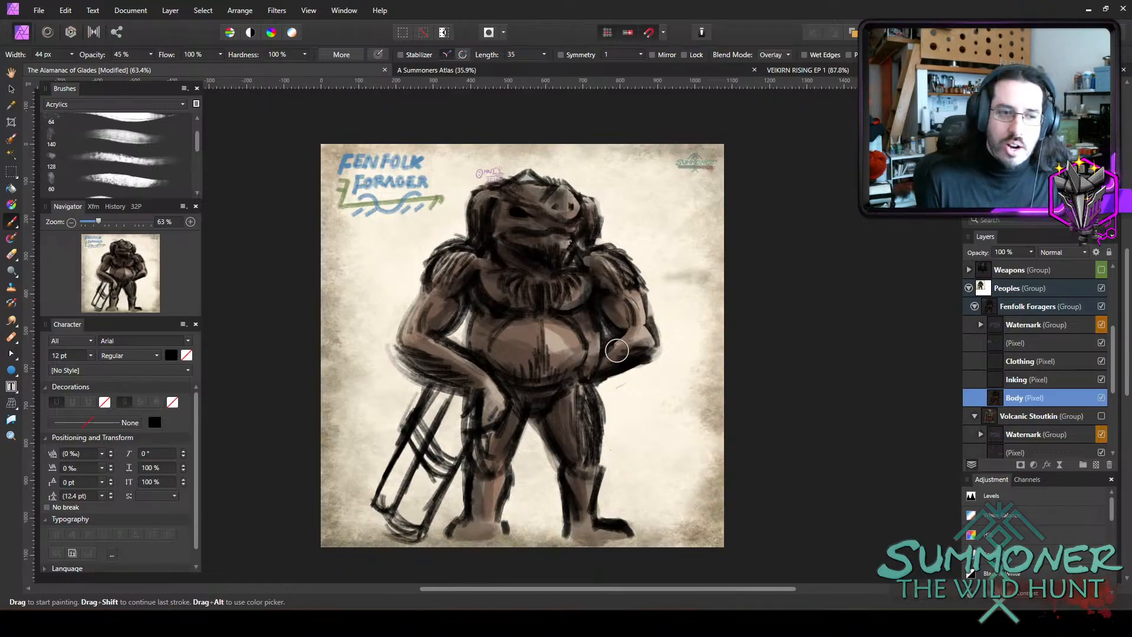
key("ctrl+z")
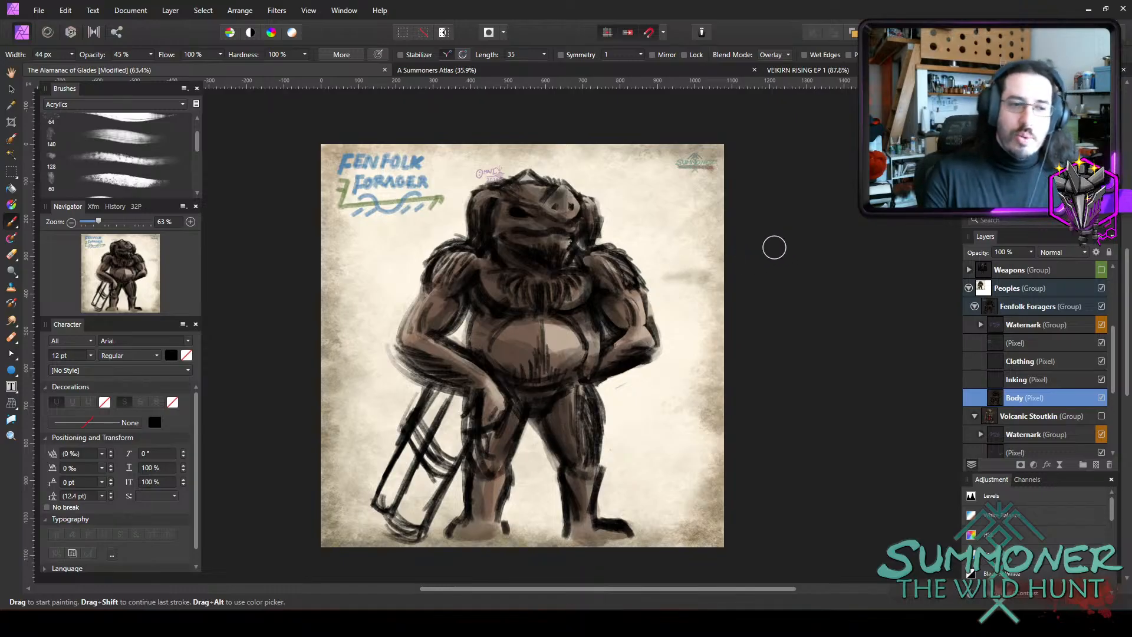
Set the brush colour to a dusty reddish pink, RGB 155, 95, 83.
scroll(647, 368, "up", 4)
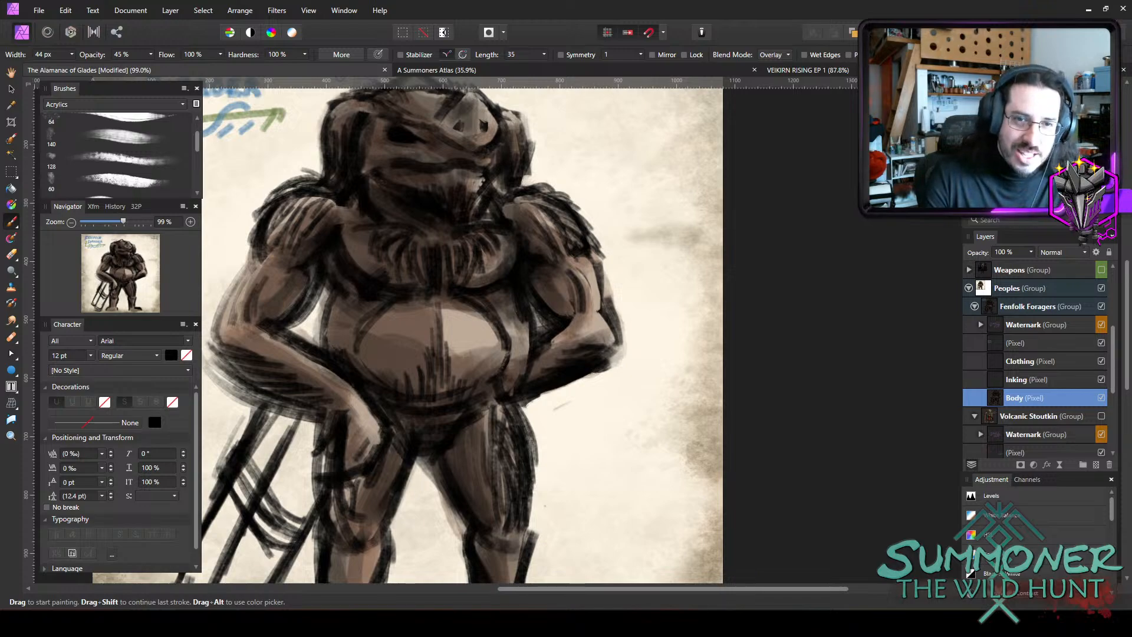
double_click(981, 99)
mouse_move(352, 370)
left_mouse_down()
mouse_move(354, 394)
mouse_move(360, 381)
mouse_move(342, 381)
mouse_move(330, 411)
left_mouse_up()
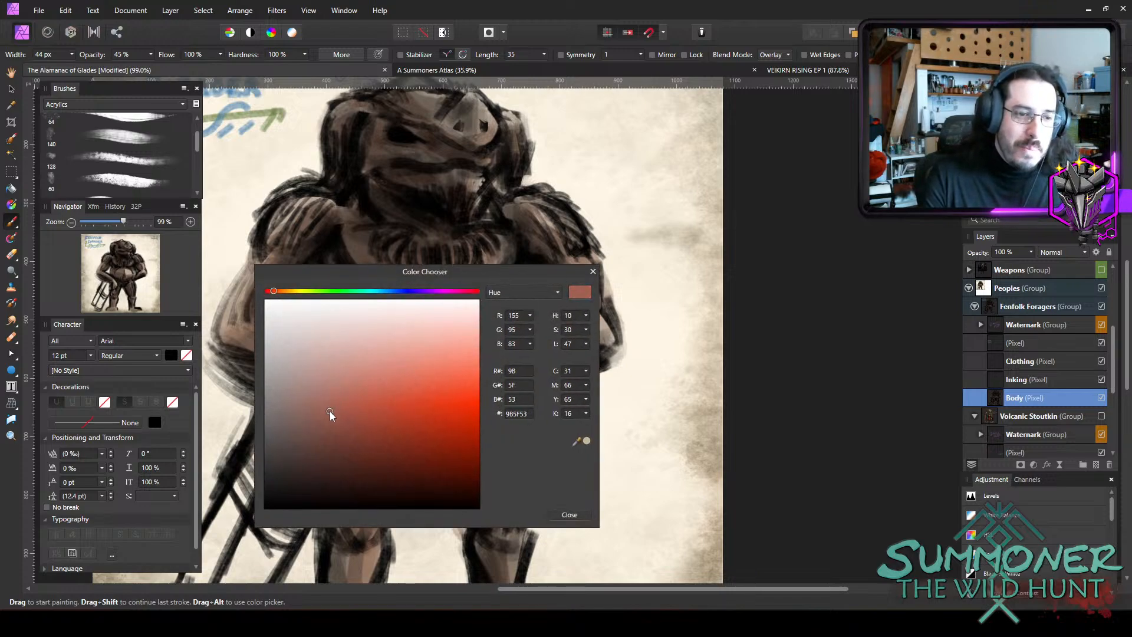
left_click(571, 515)
Tint the creature's snout with the reddish pink using a smaller brush.
scroll(473, 380, "up", 2)
key("bracketleft")
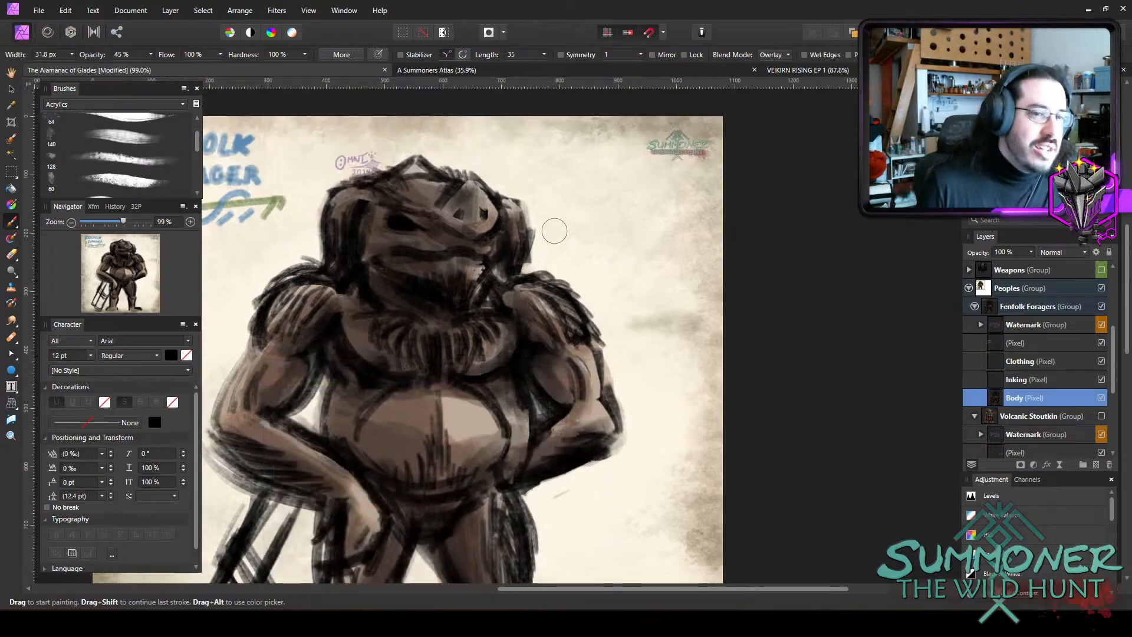
mouse_move(463, 219)
left_mouse_down()
mouse_move(450, 218)
mouse_move(485, 196)
left_mouse_up()
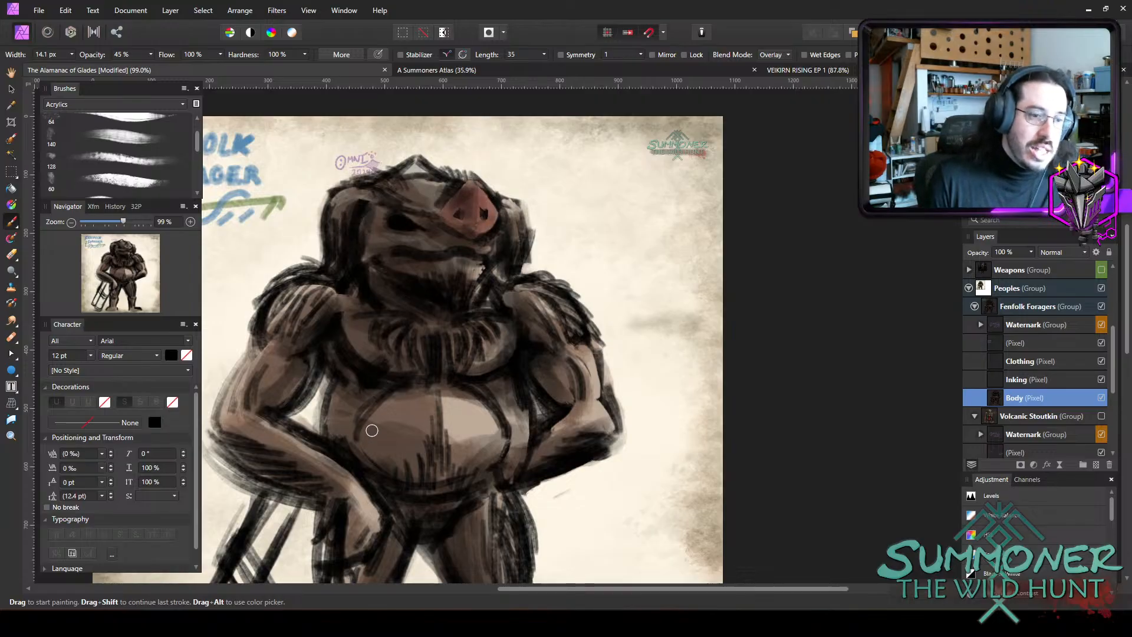
Lower the brush opacity to 25% and tint the middle of the belly reddish pink with a wider brush.
key("bracketright")
key("bracketright")
key("2")
key("5")
mouse_move(448, 419)
left_mouse_down()
mouse_move(425, 411)
mouse_move(455, 423)
mouse_move(392, 439)
mouse_move(481, 423)
mouse_move(412, 429)
left_mouse_up()
key("bracketright")
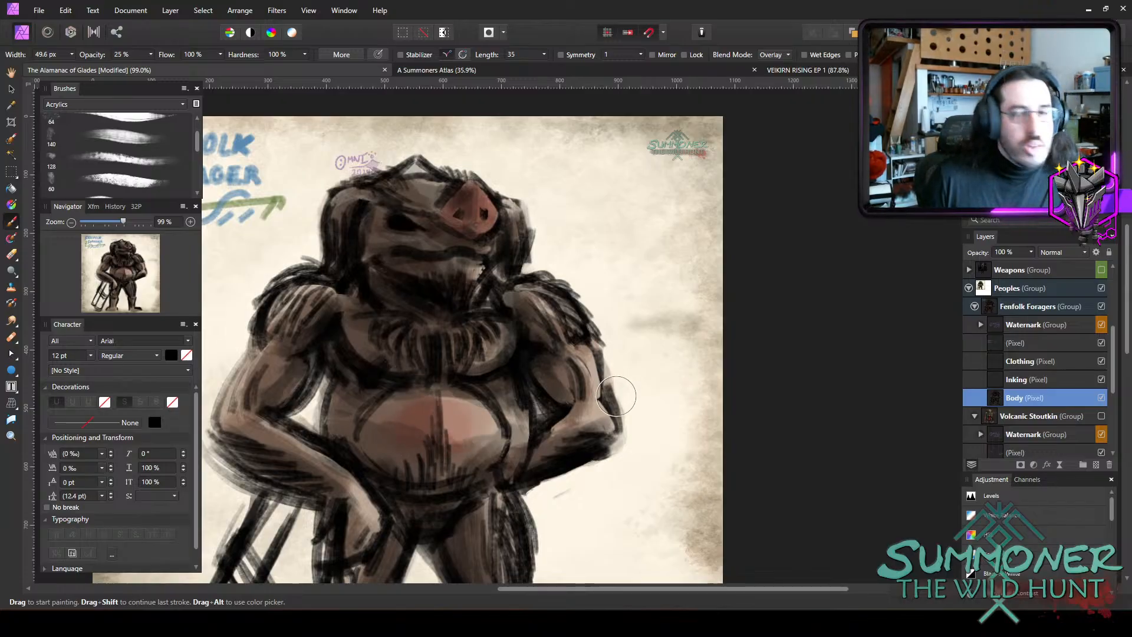
Add faint reddish pink to the hand, forearm, elbow, torso side and lower leg with a 42.2 px brush.
scroll(616, 395, "down", 5)
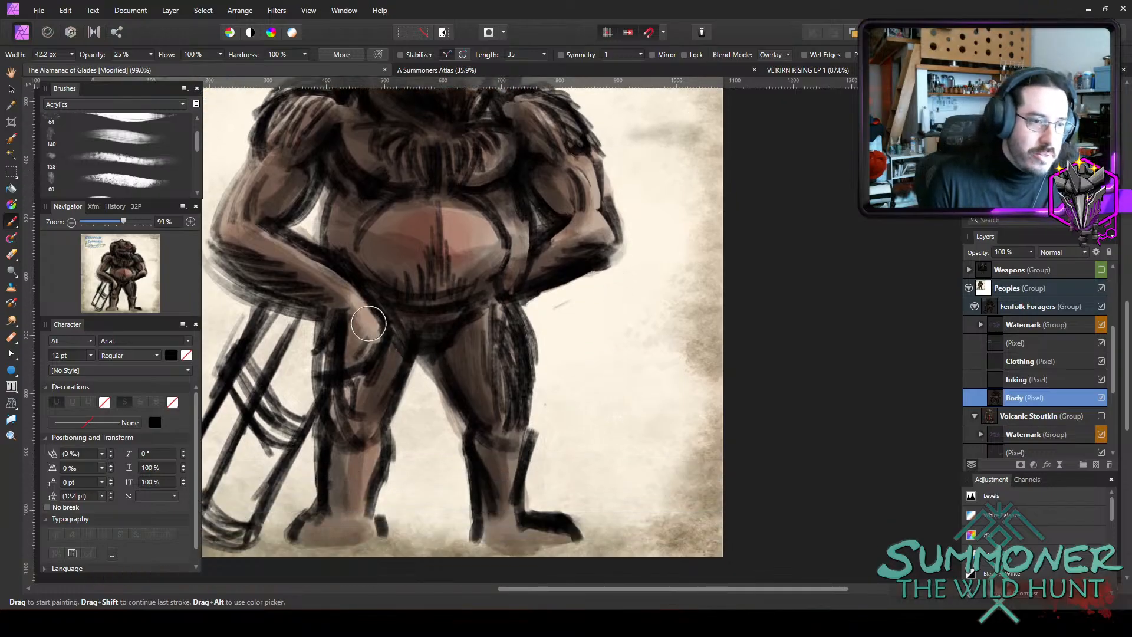
key("bracketleft")
left_click_drag(584, 239, 549, 250)
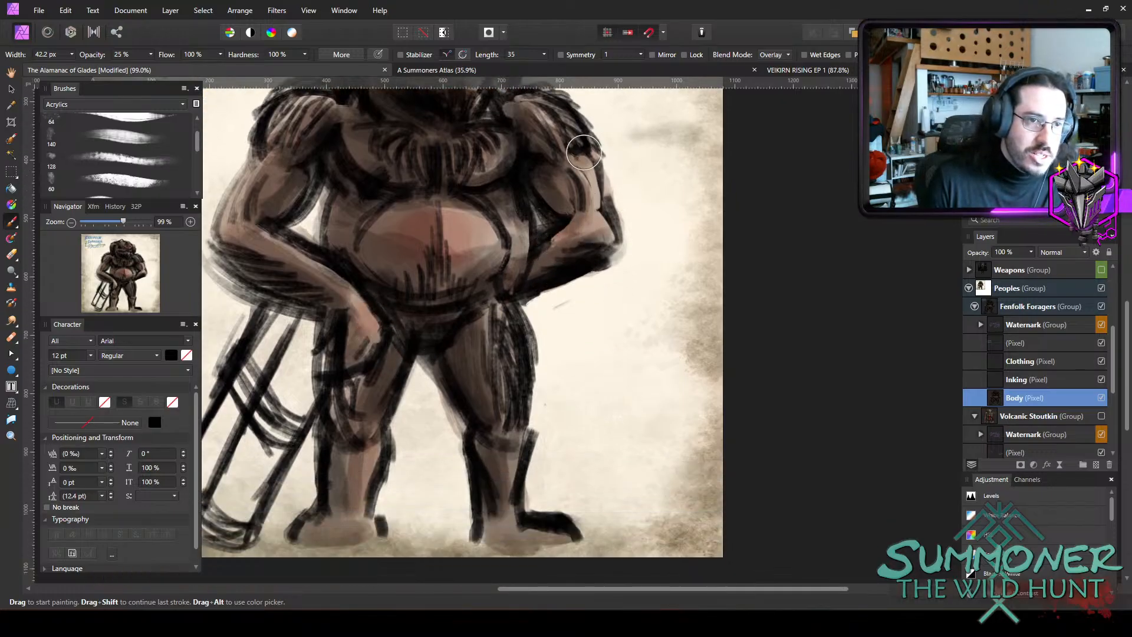
left_click_drag(584, 154, 594, 183)
left_click_drag(507, 231, 511, 246)
mouse_move(508, 474)
left_mouse_down()
mouse_move(520, 502)
mouse_move(573, 516)
left_mouse_up()
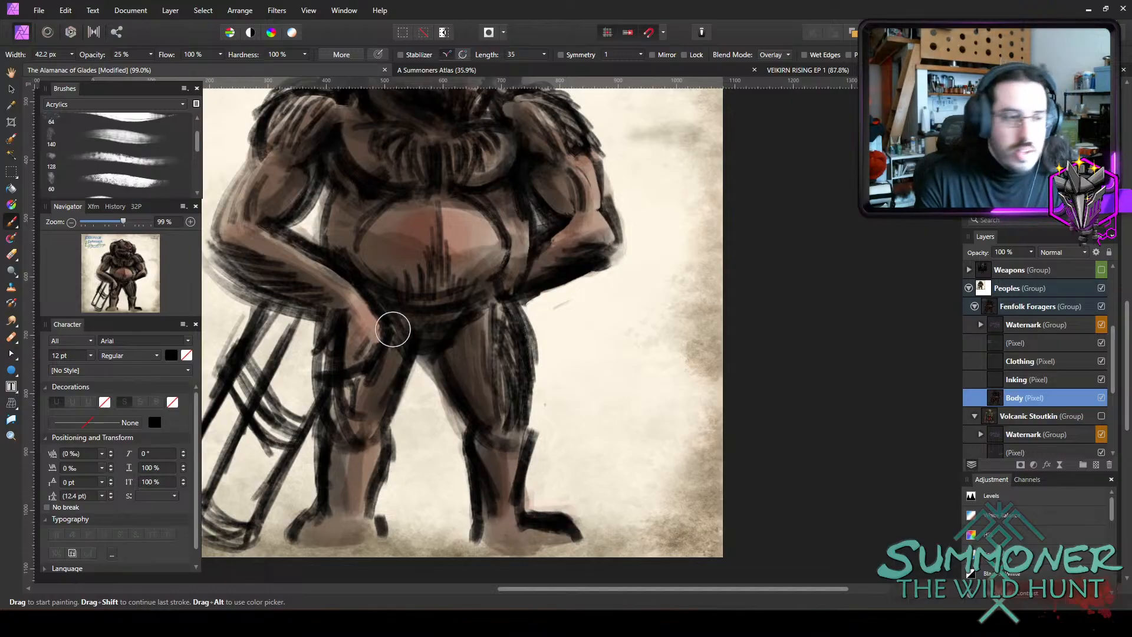
Choose the 128 px spatter brush from the Sprays and Spatters category and try a stroke across the chest and shoulder.
scroll(401, 285, "down", 2)
scroll(353, 216, "up", 1)
scroll(357, 202, "up", 2)
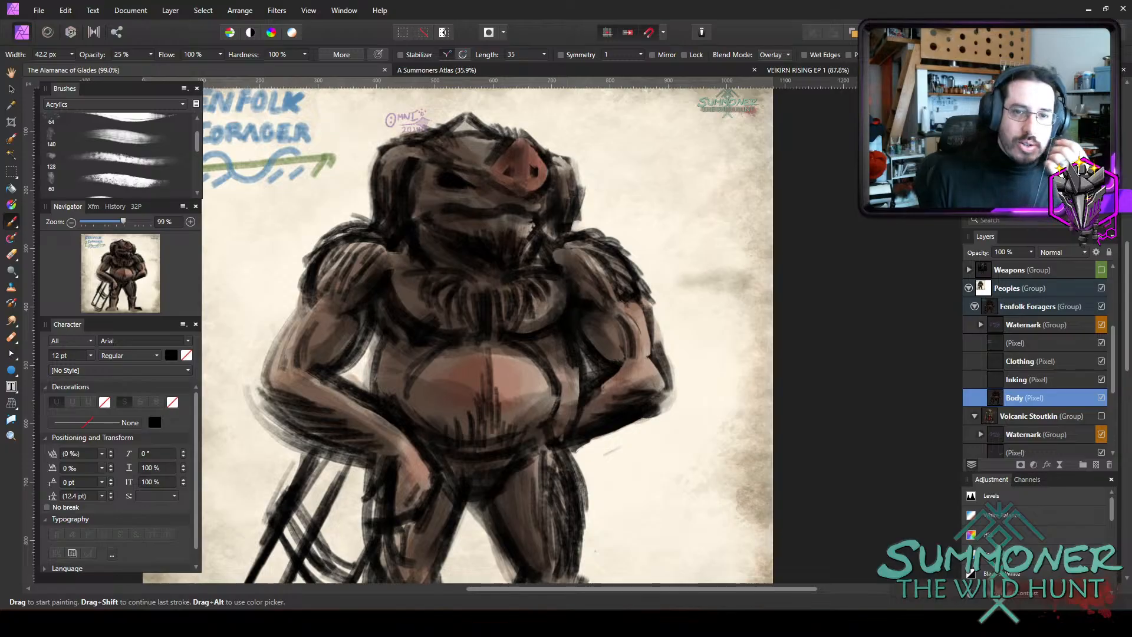
left_click(120, 108)
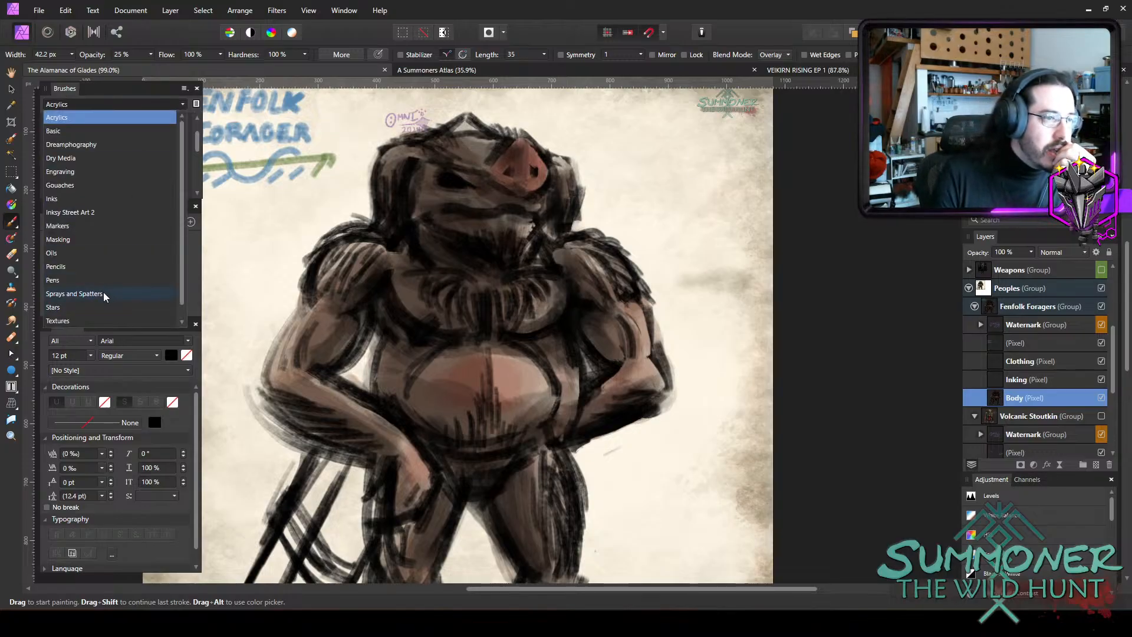
left_click(111, 292)
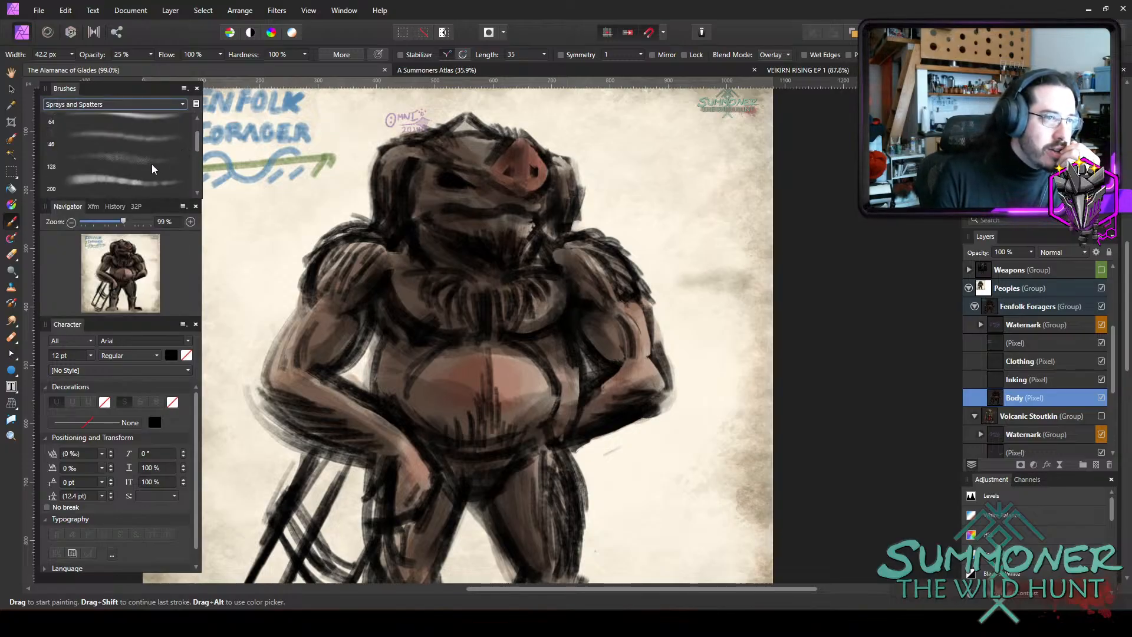
left_click(152, 164)
mouse_move(531, 265)
left_mouse_down()
mouse_move(568, 278)
mouse_move(589, 312)
left_mouse_up()
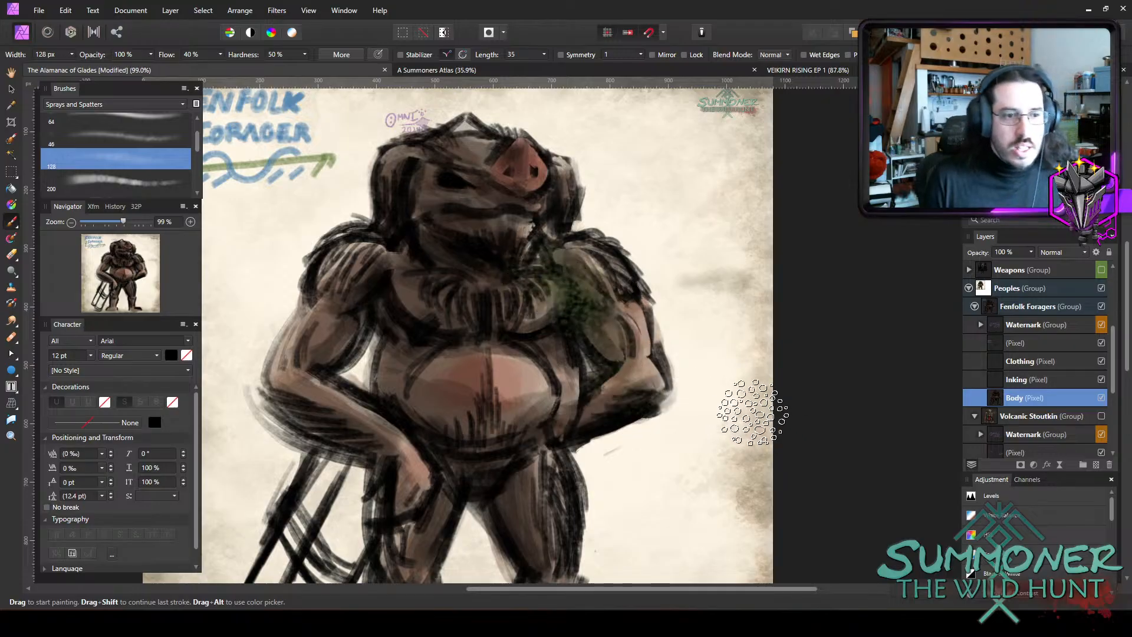
Set the brush's blend mode to Overlay and spray mottled texture over the shoulder and arm, reducing the width to 66.8 px.
left_click(778, 54)
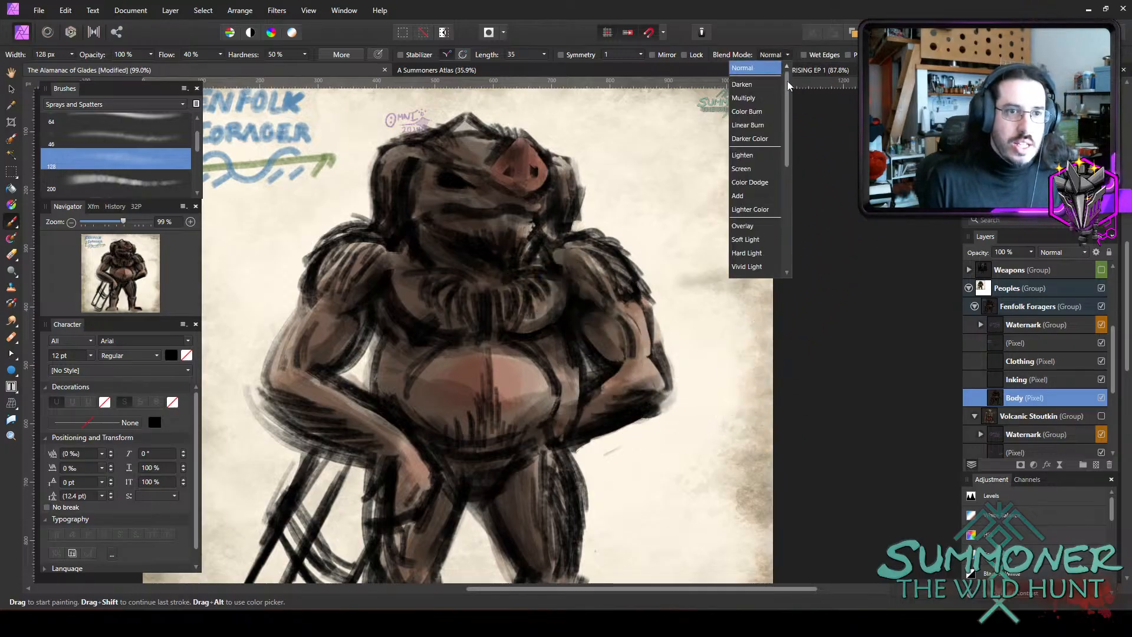
left_click(750, 225)
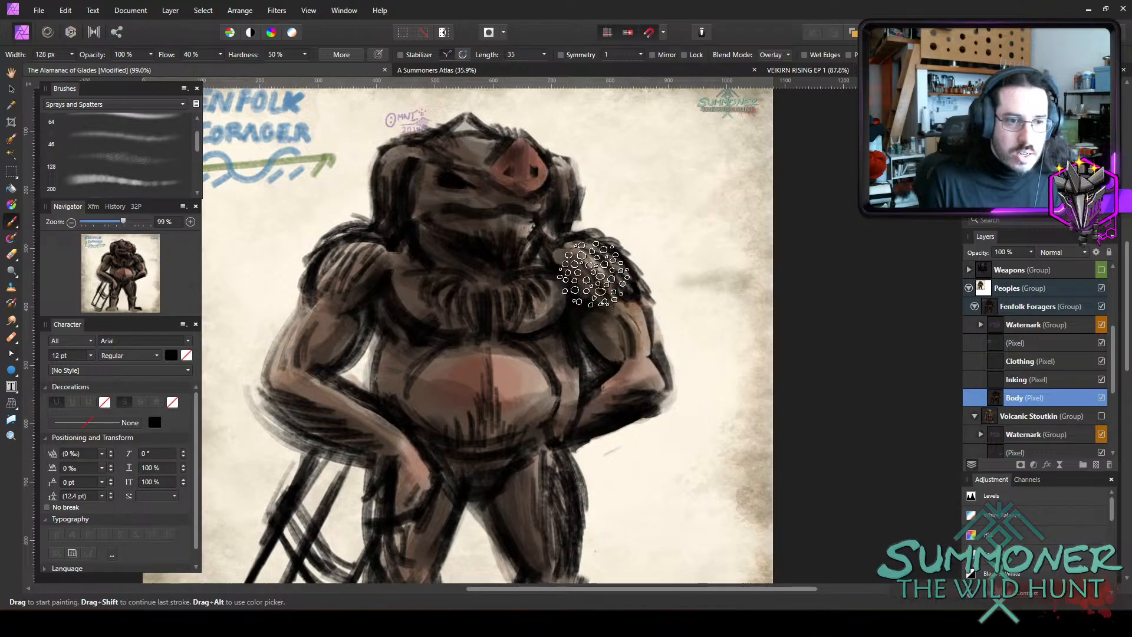
mouse_move(593, 274)
left_mouse_down()
mouse_move(666, 342)
mouse_move(579, 303)
mouse_move(609, 362)
mouse_move(633, 374)
left_mouse_up()
key("bracketleft")
key("bracketleft")
key("bracketleft")
key("bracketleft")
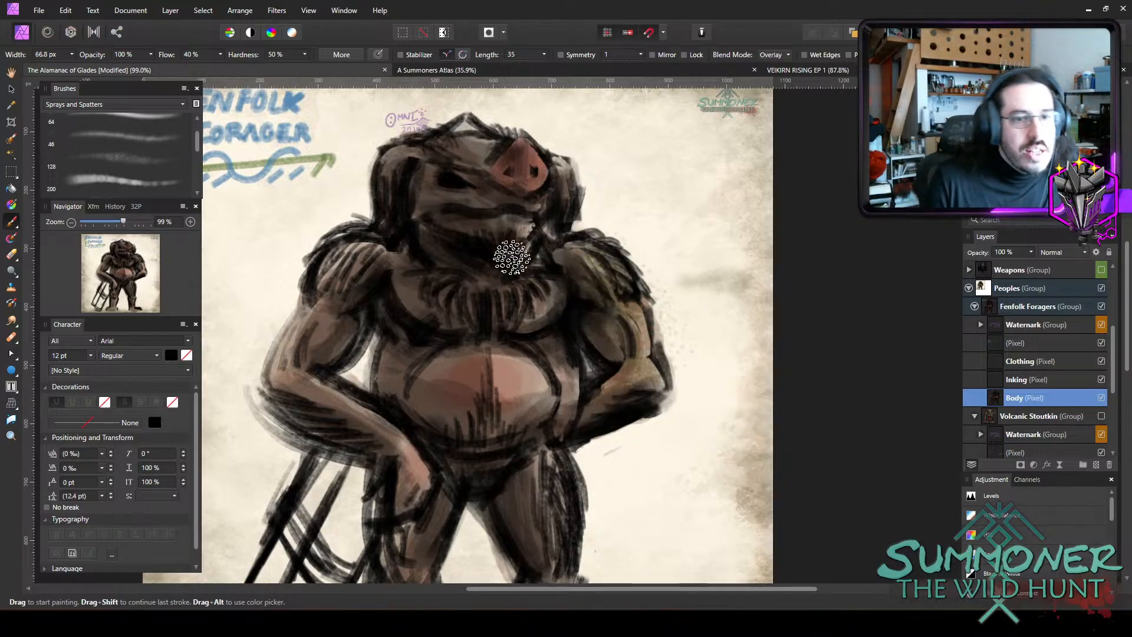
Widen the spatter brush to 84.4 px and spray olive mottling over the left-hand shoulder, upper arm and elbow.
key("bracketright")
key("bracketright")
left_click_drag(353, 283, 321, 323)
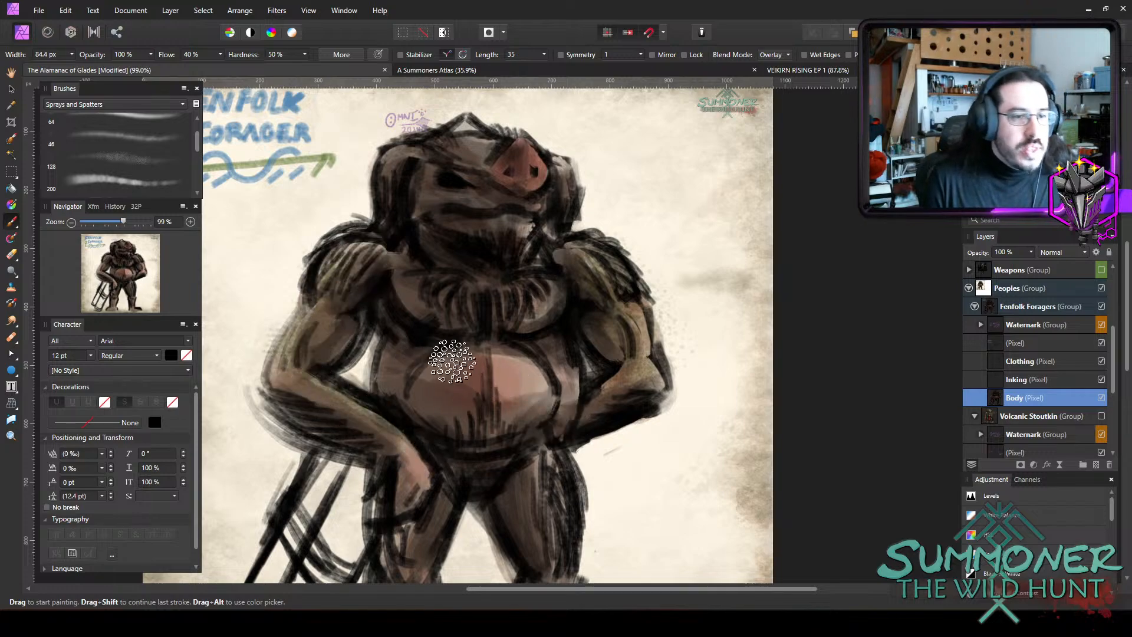
Undo a trial spray across the upper belly, and mottle the lower belly hair, chest hair and forehead in olive instead.
mouse_move(451, 360)
left_mouse_down()
mouse_move(493, 369)
mouse_move(447, 386)
mouse_move(497, 387)
mouse_move(441, 368)
mouse_move(462, 388)
left_mouse_up()
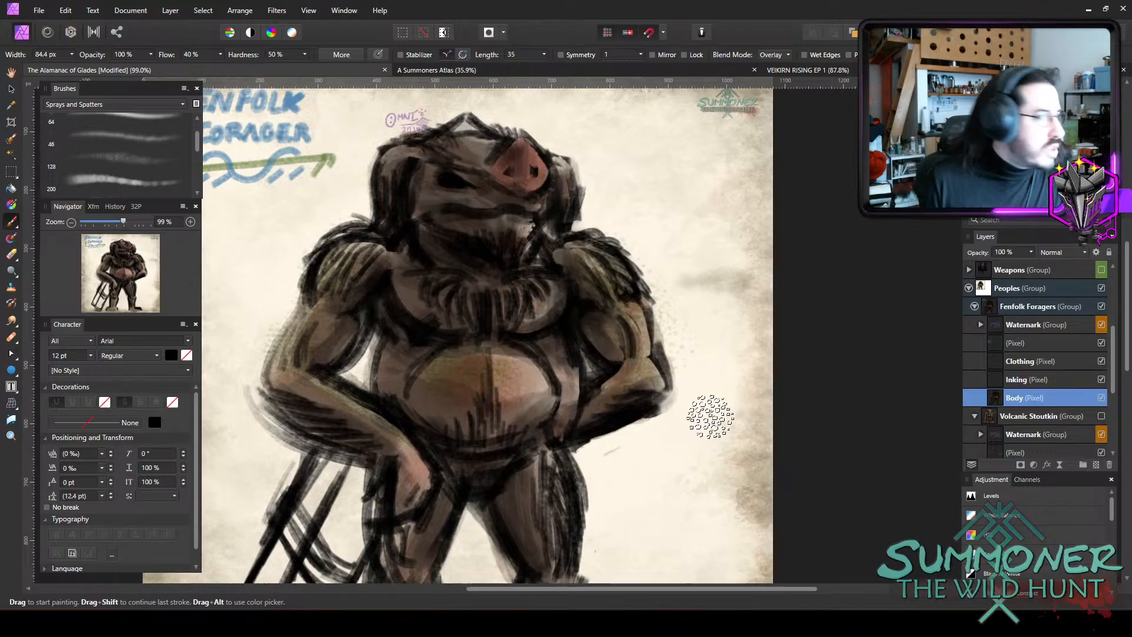
key("ctrl+z")
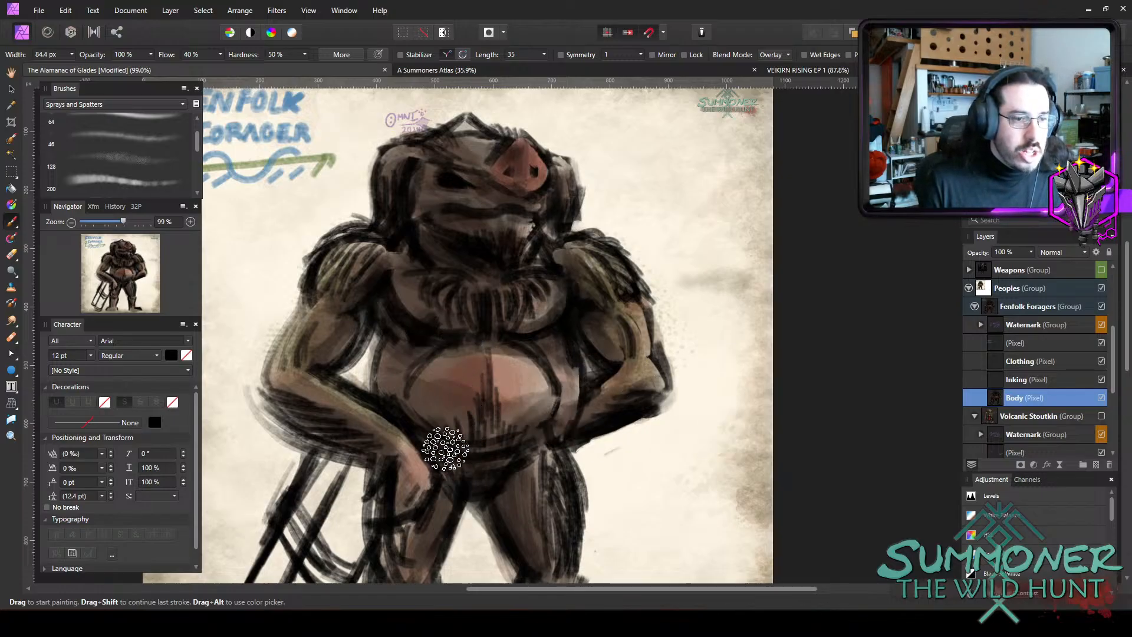
mouse_move(474, 429)
left_mouse_down()
mouse_move(491, 389)
mouse_move(564, 377)
mouse_move(485, 418)
mouse_move(517, 411)
left_mouse_up()
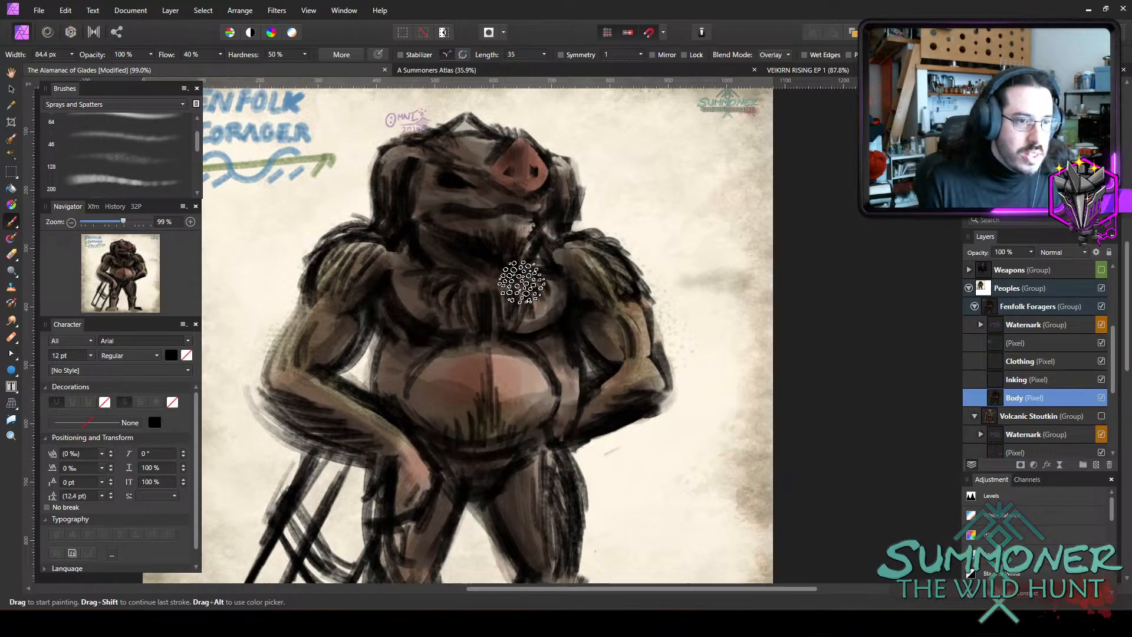
mouse_move(521, 282)
left_mouse_down()
mouse_move(491, 305)
mouse_move(450, 305)
mouse_move(563, 291)
mouse_move(397, 288)
left_mouse_up()
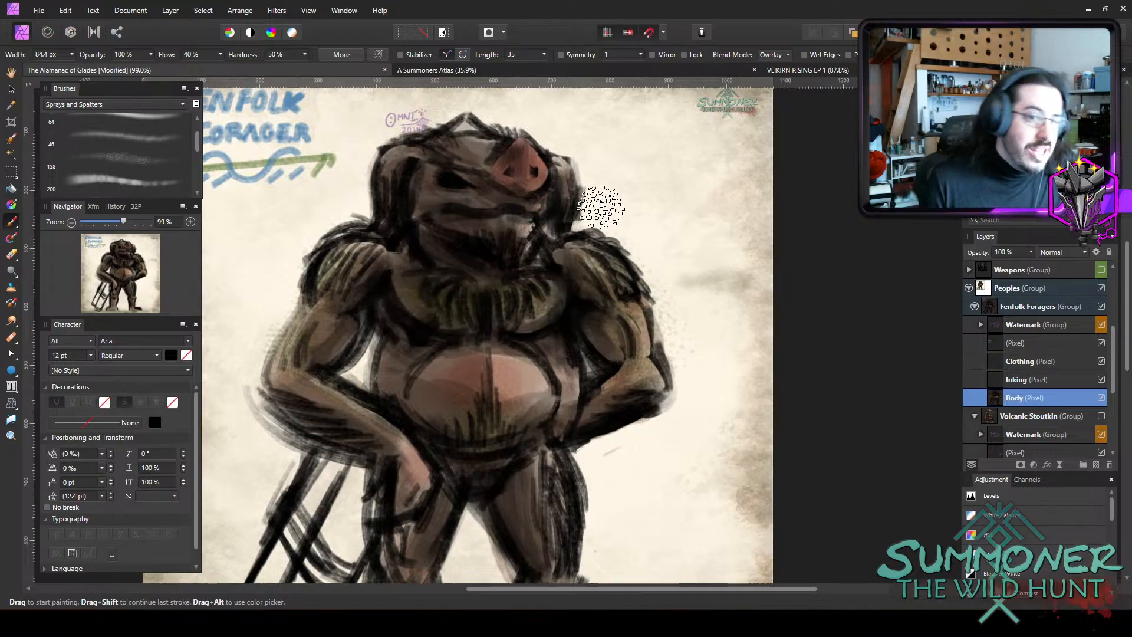
mouse_move(440, 159)
left_mouse_down()
mouse_move(498, 150)
mouse_move(429, 145)
mouse_move(498, 151)
mouse_move(382, 166)
mouse_move(589, 174)
mouse_move(471, 168)
mouse_move(548, 156)
mouse_move(631, 203)
left_mouse_up()
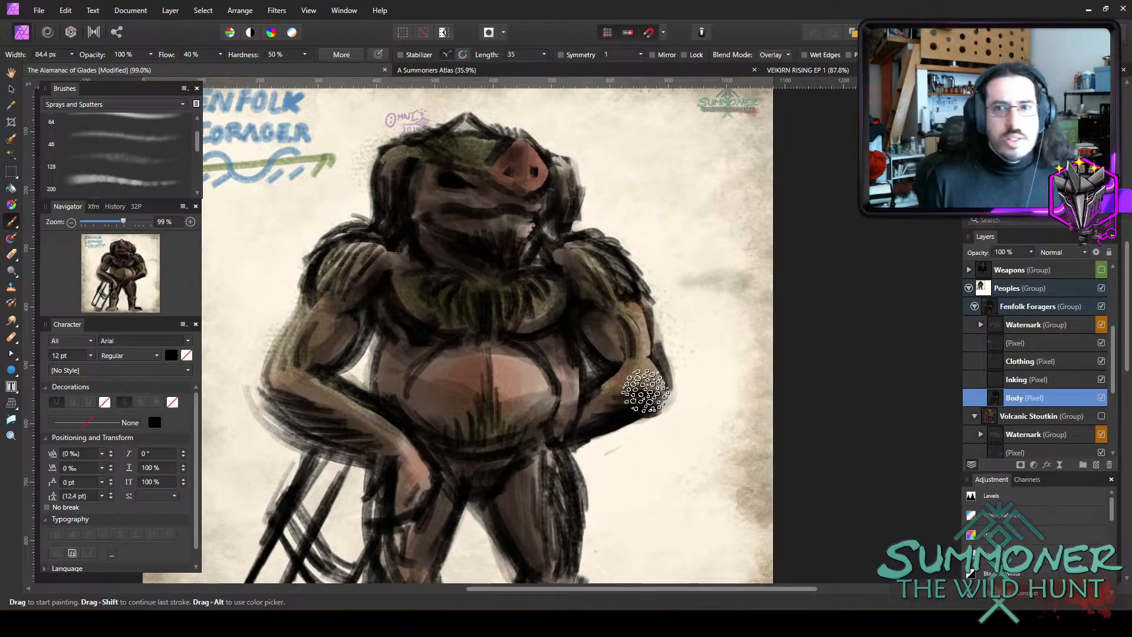
Spray olive mottling over the outer thighs and along the left-hand forearm and hand.
scroll(645, 389, "down", 5)
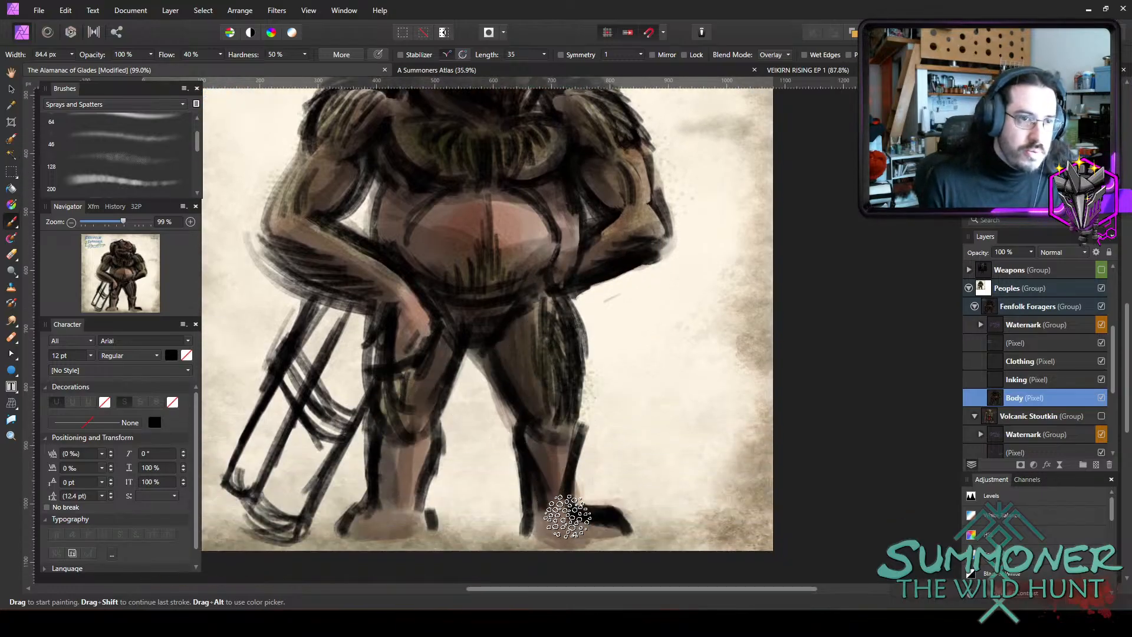
mouse_move(394, 239)
left_mouse_down()
mouse_move(346, 250)
mouse_move(395, 282)
mouse_move(362, 267)
mouse_move(387, 294)
mouse_move(346, 249)
mouse_move(346, 224)
left_mouse_up()
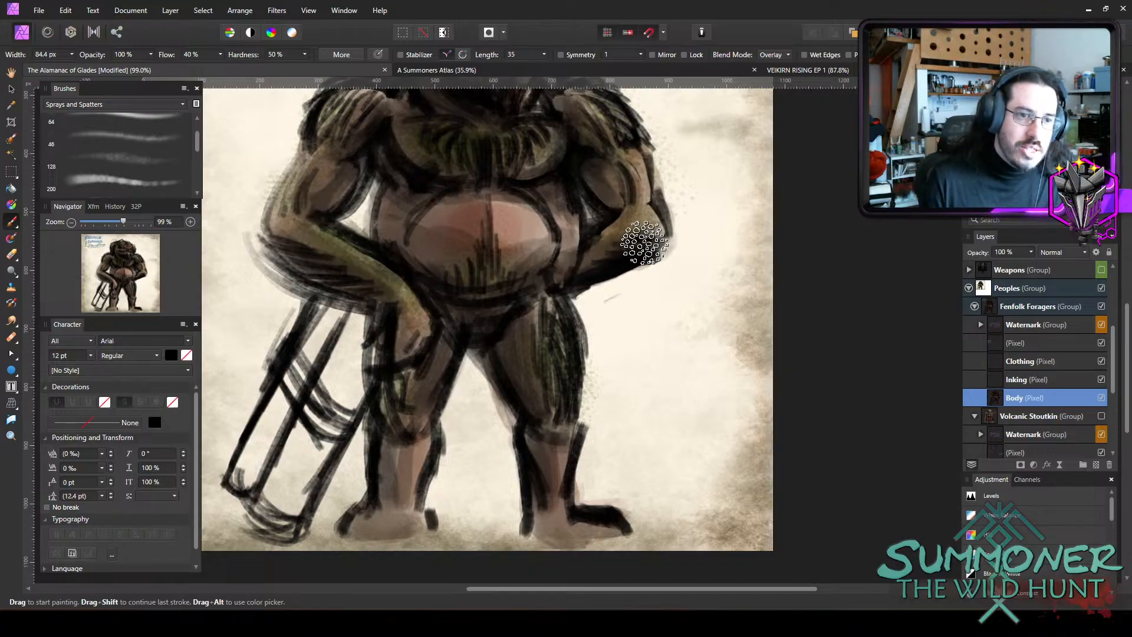
scroll(434, 147, "up", 5)
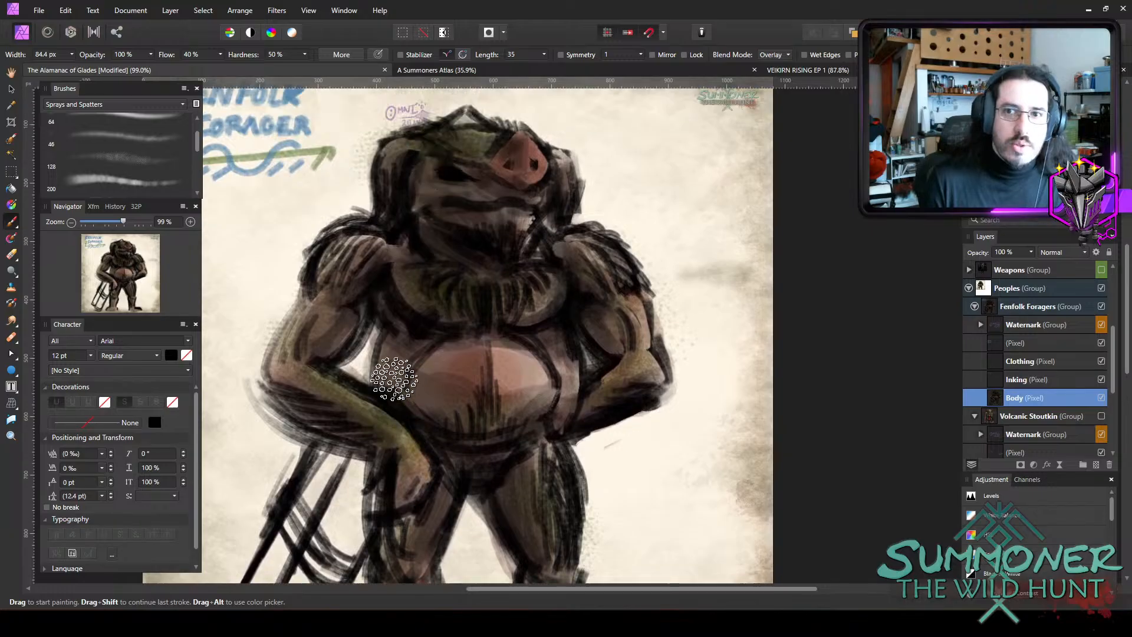
Spray stronger green over the forehead and the hair on both sides of the head.
scroll(396, 303, "up", 1)
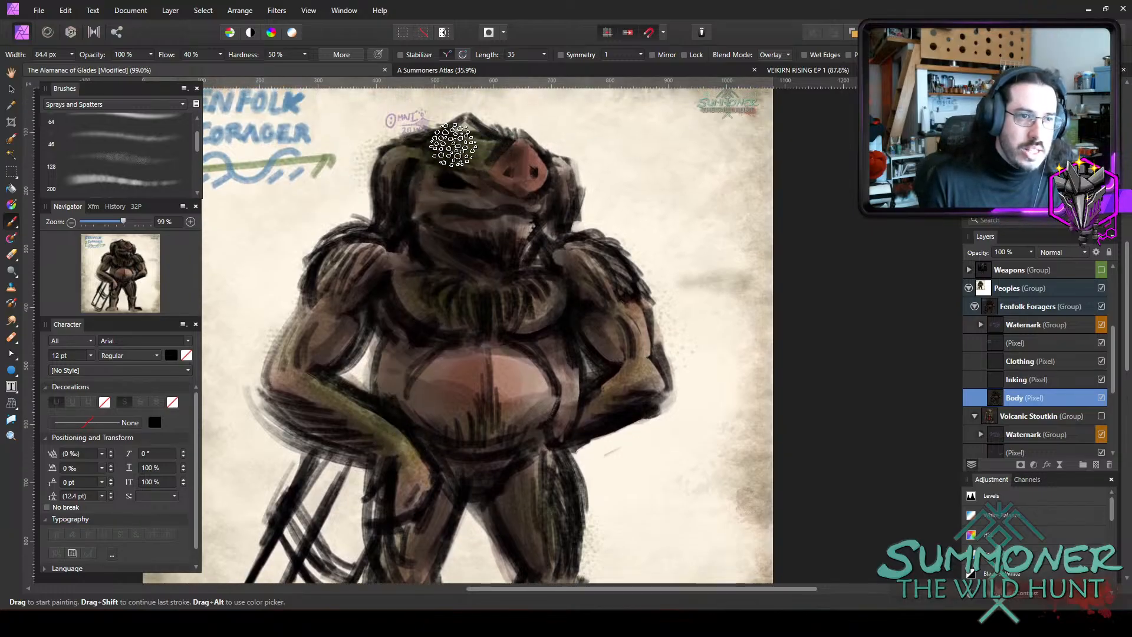
left_click_drag(453, 144, 404, 151)
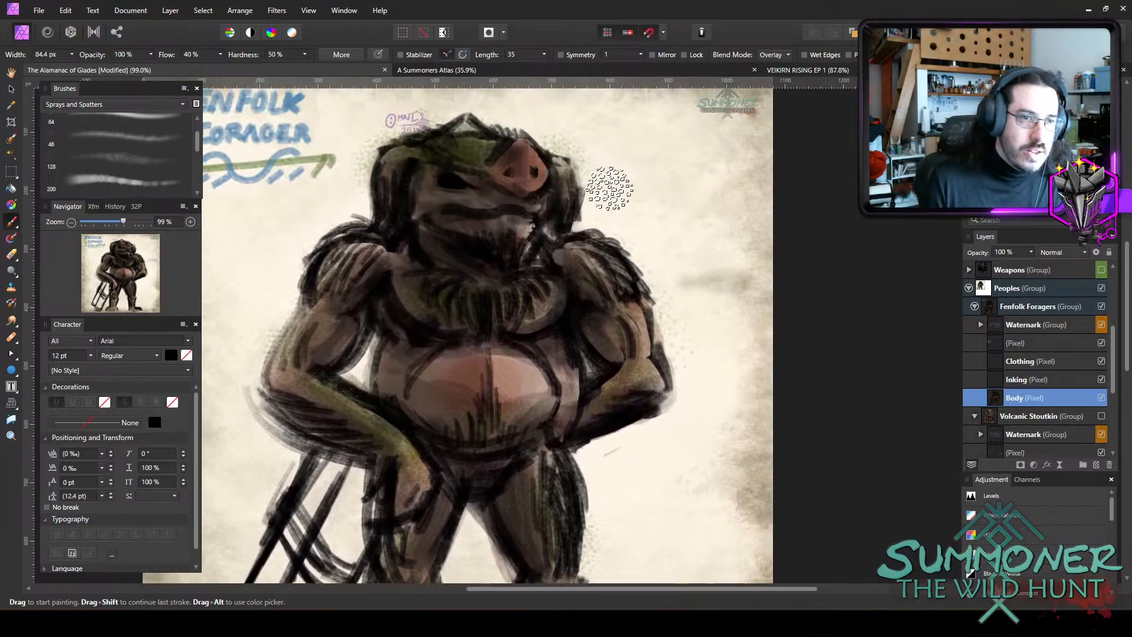
mouse_move(569, 168)
left_mouse_down()
mouse_move(561, 155)
mouse_move(573, 163)
left_mouse_up()
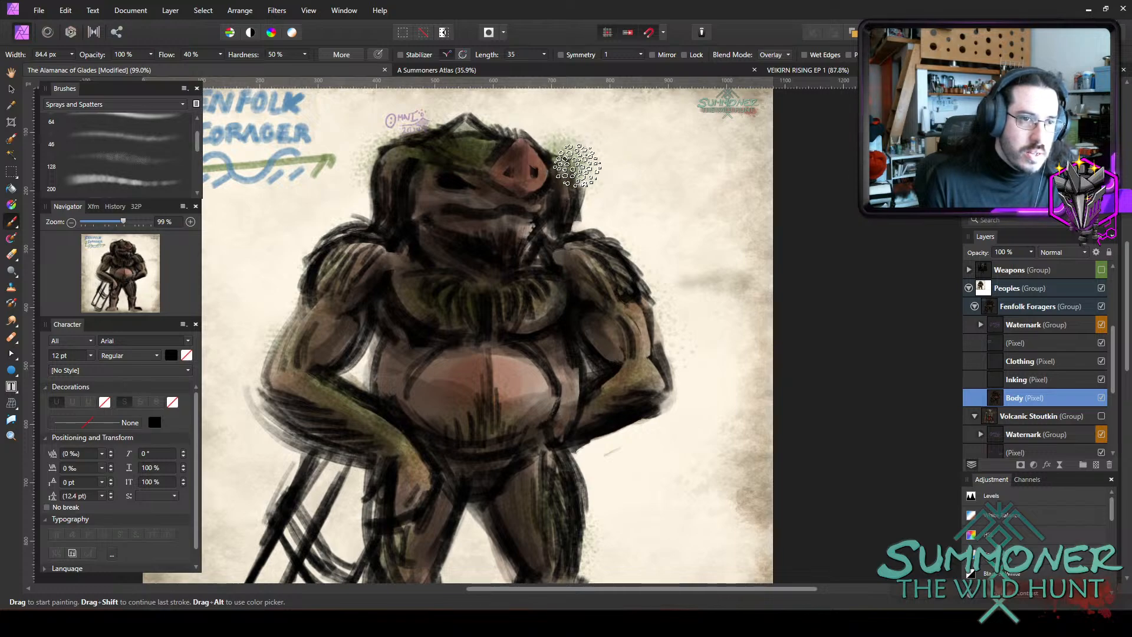
Erase the green overspray beyond the right-hand edge of the head with a small eraser of about 12 to 15 px.
key("e")
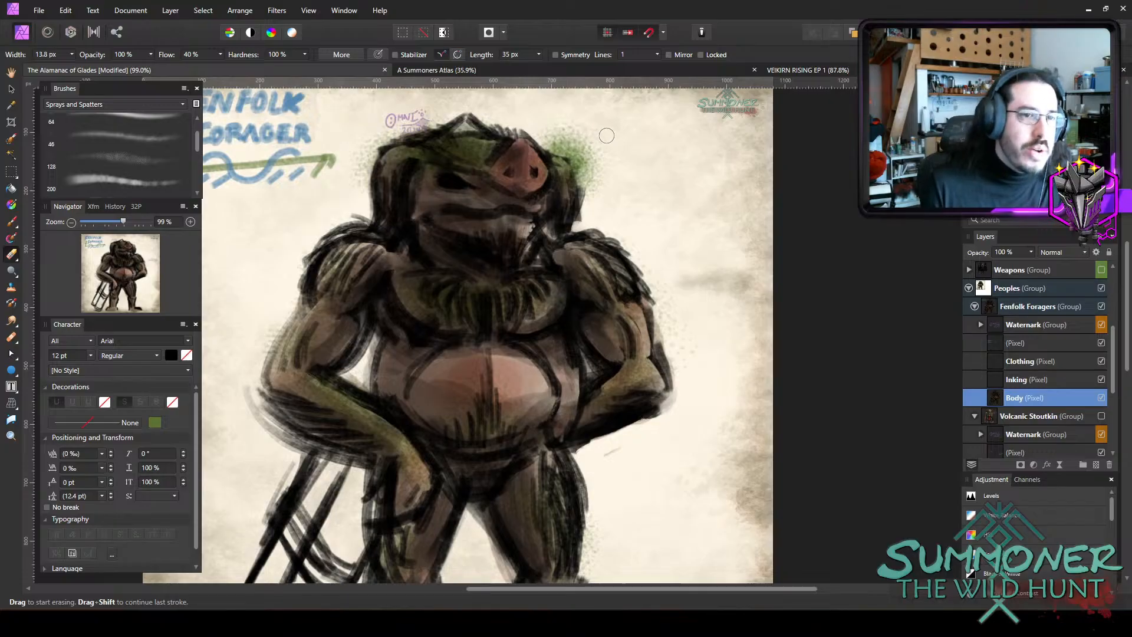
key("bracketright")
mouse_move(587, 139)
left_mouse_down()
mouse_move(582, 184)
mouse_move(584, 171)
left_mouse_up()
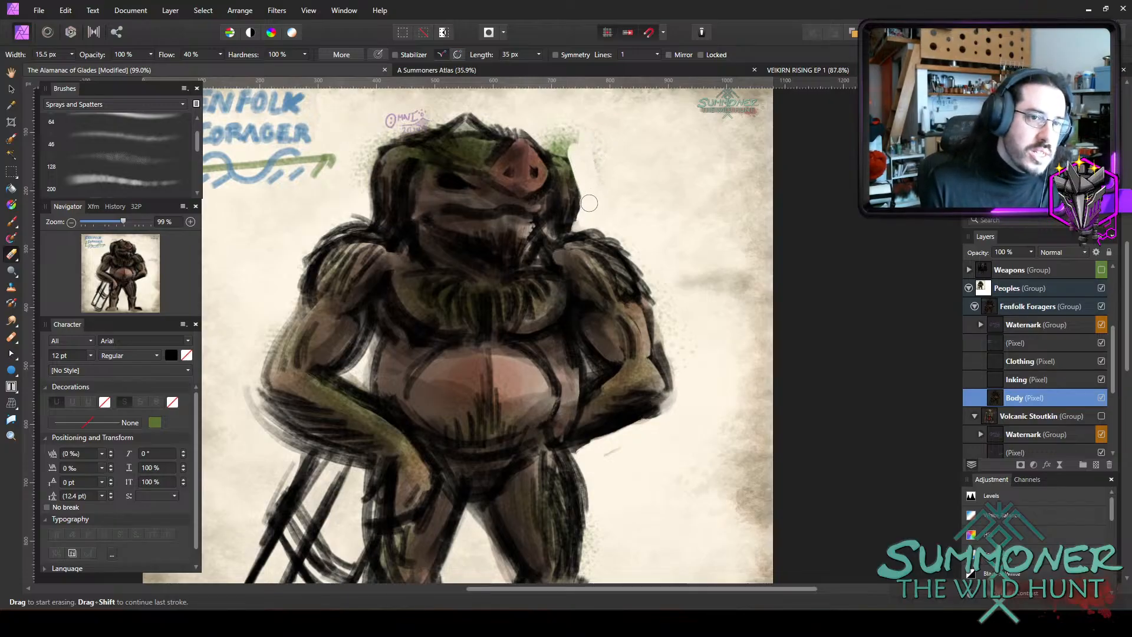
left_click_drag(573, 131, 585, 177)
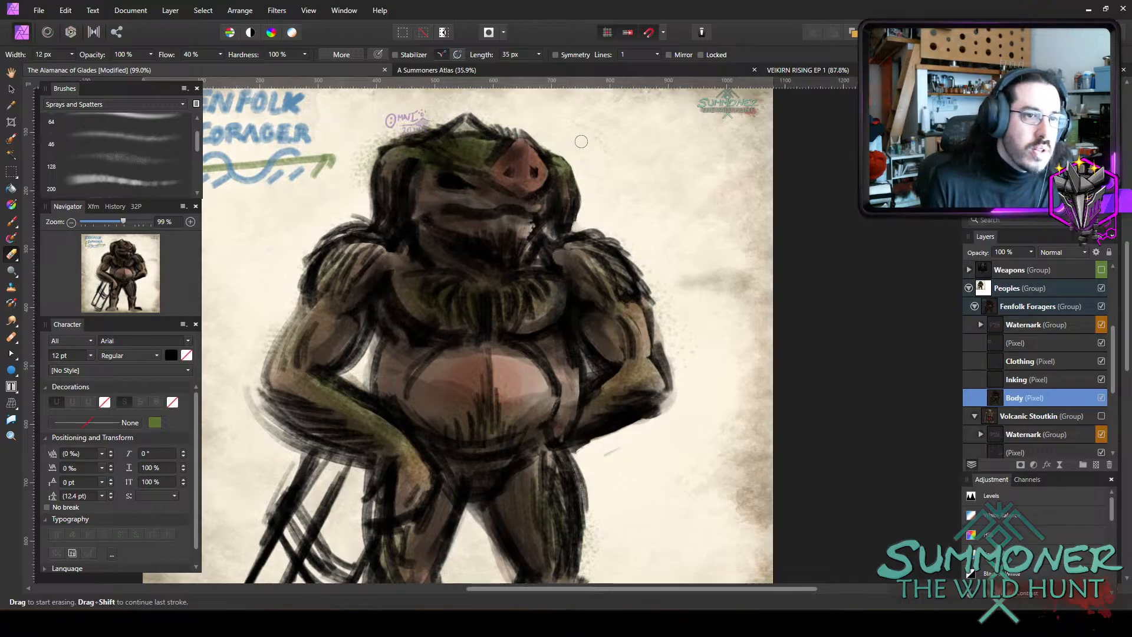
Return to the Overlay spatter brush, widen it to 44.2 px and spray green over the right-hand shoulder fur.
key("b")
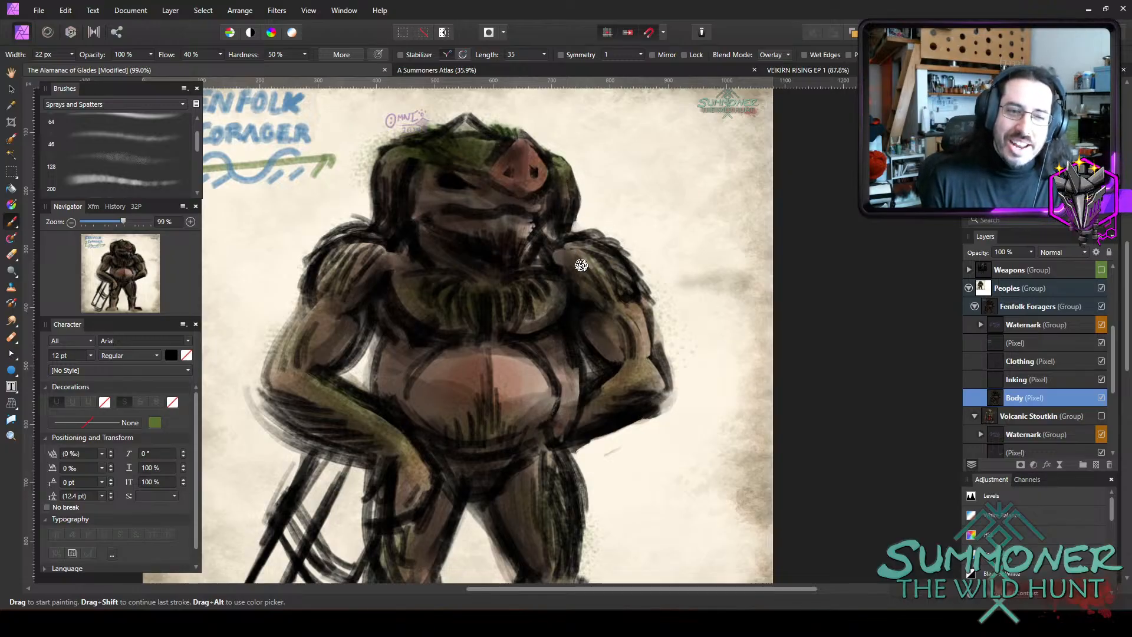
key("bracketright")
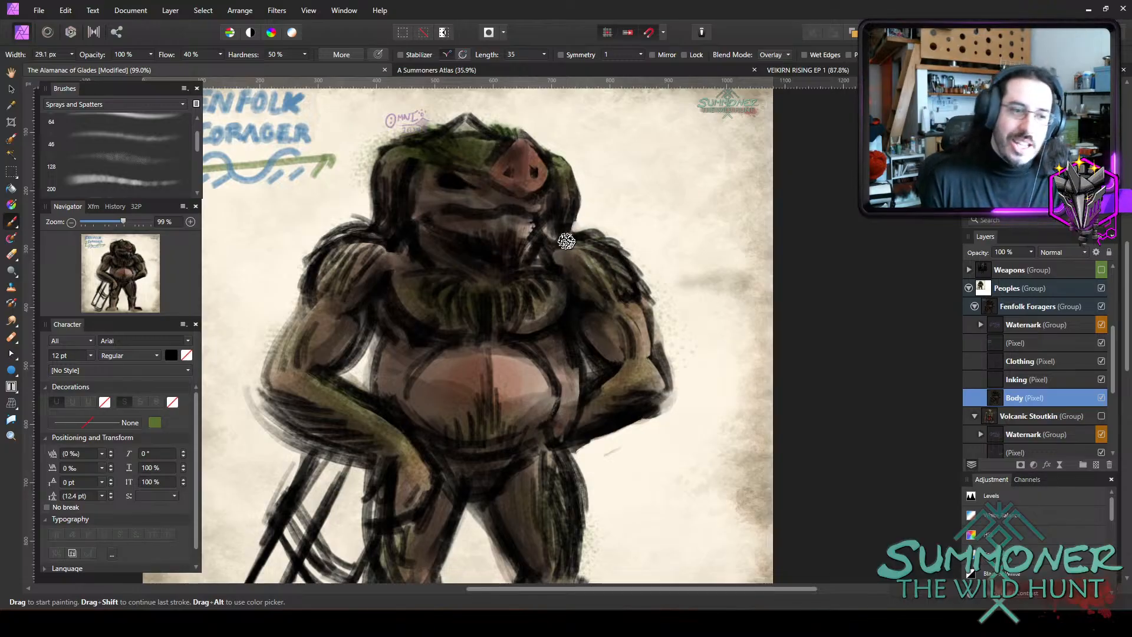
key("bracketright")
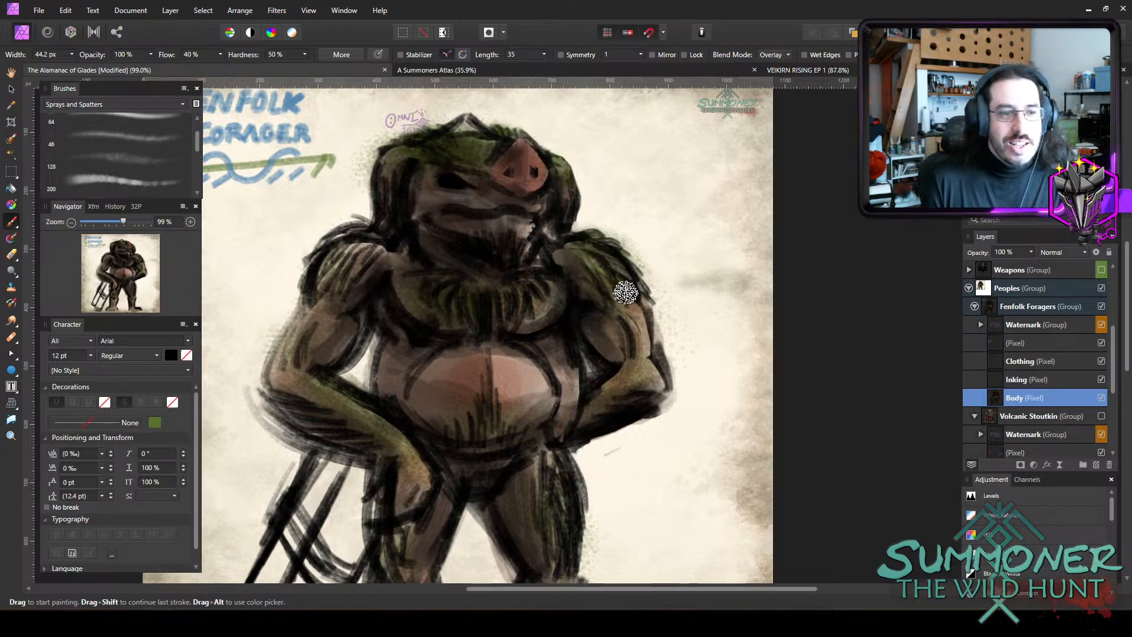
mouse_move(625, 292)
left_mouse_down()
mouse_move(600, 271)
mouse_move(607, 294)
mouse_move(646, 283)
left_mouse_up()
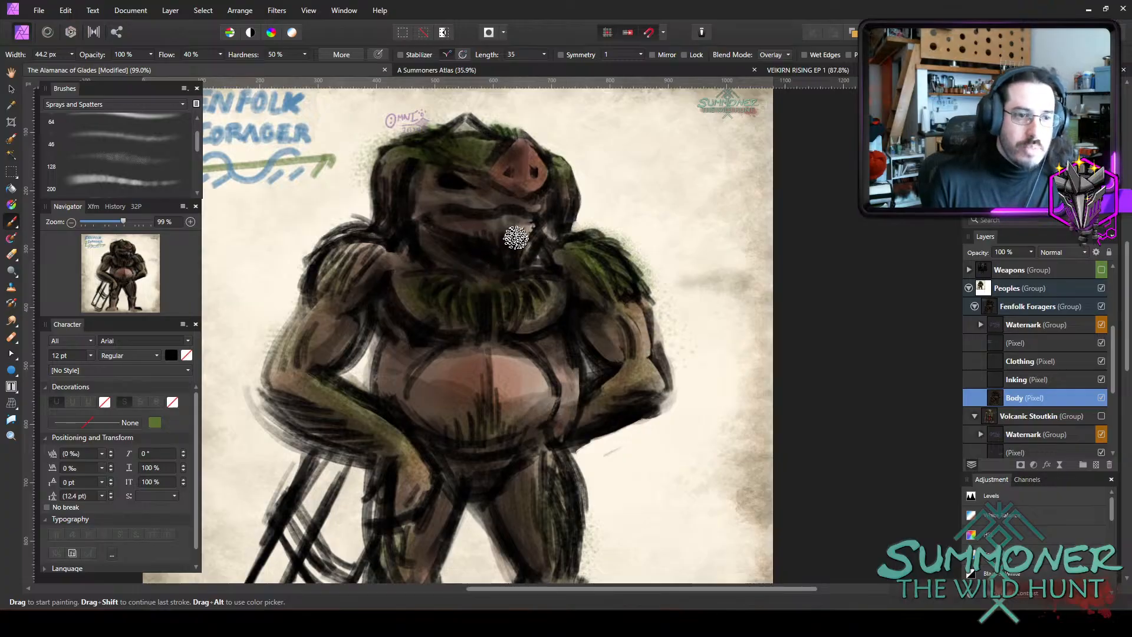
Spray green over the left-hand shoulder fur, varying the brush width between about 36 and 63 px.
key("bracketright")
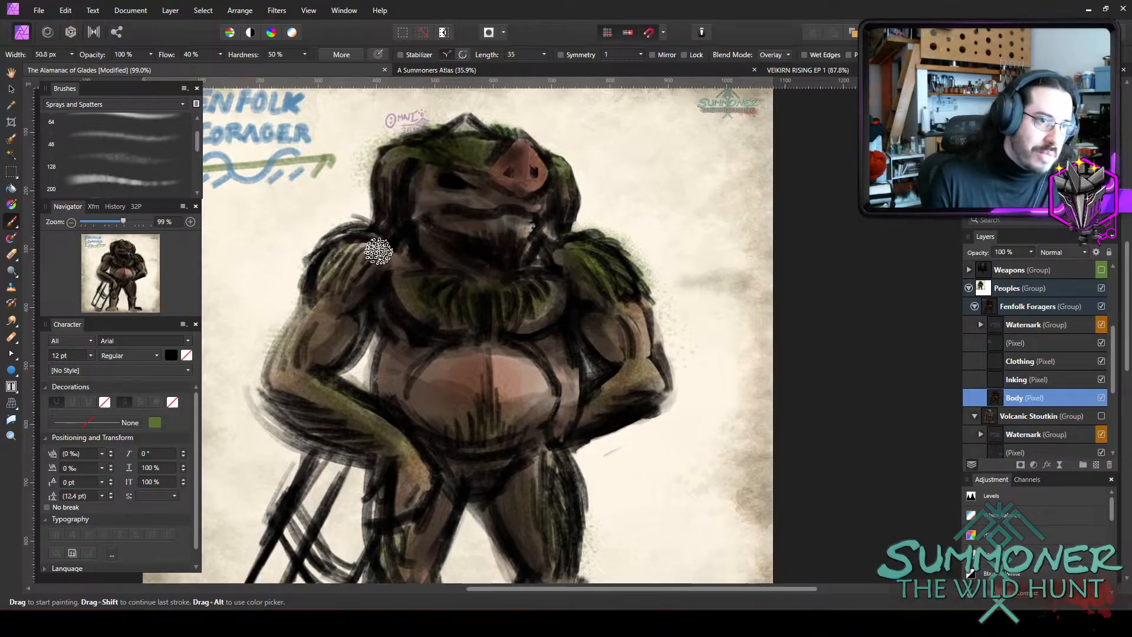
key("bracketright")
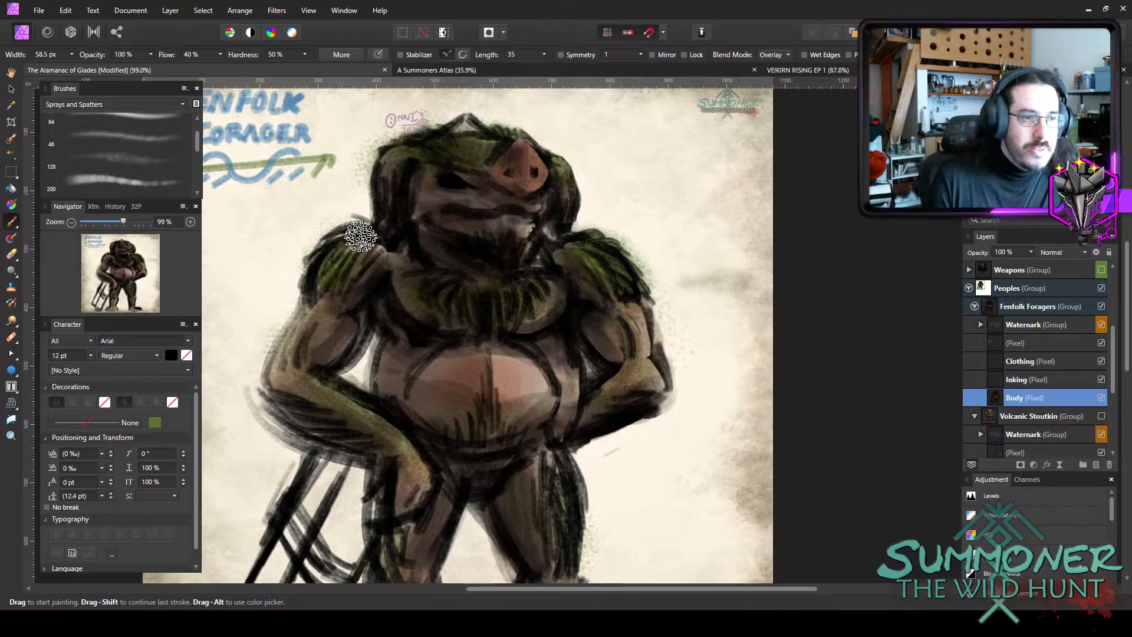
key("bracketleft")
key("bracketleft")
key("bracketleft")
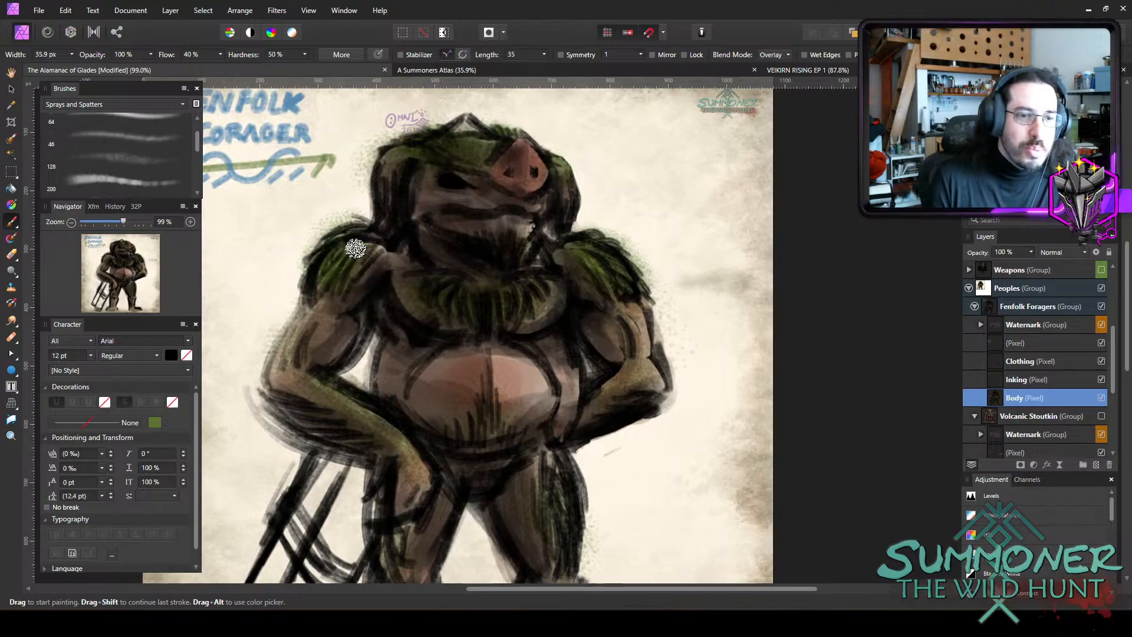
key("bracketright")
key("bracketright")
key("bracketright")
key("bracketright")
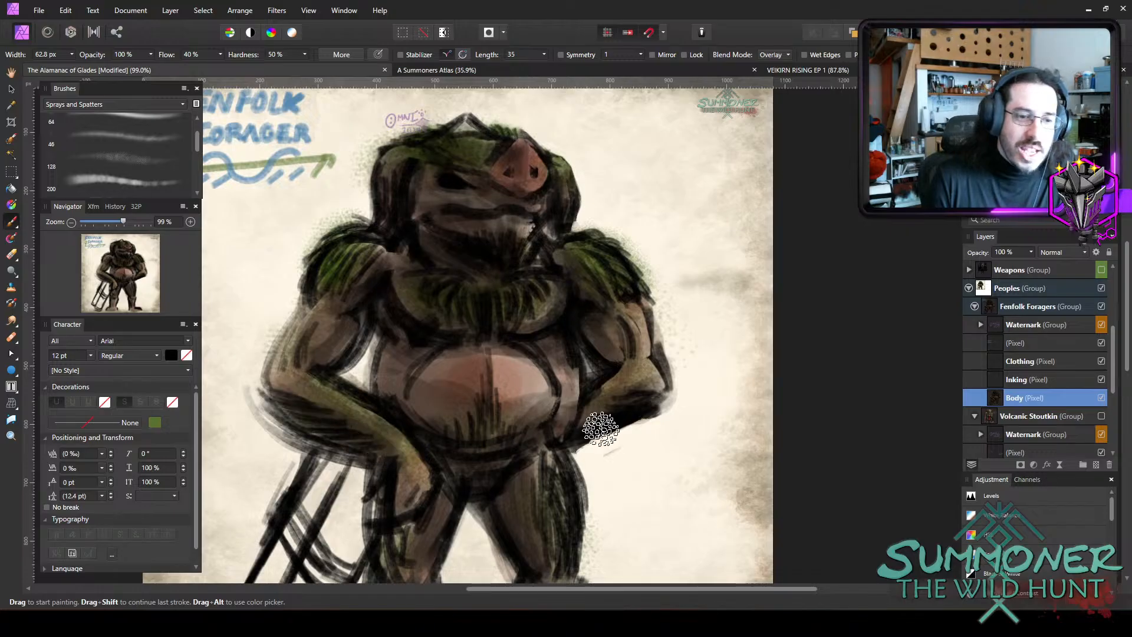
Add green to the lower belly hair with a 45.4 px brush, and to the right-hand outer thigh, widening the brush to 79.4 px.
key("bracketleft")
key("bracketleft")
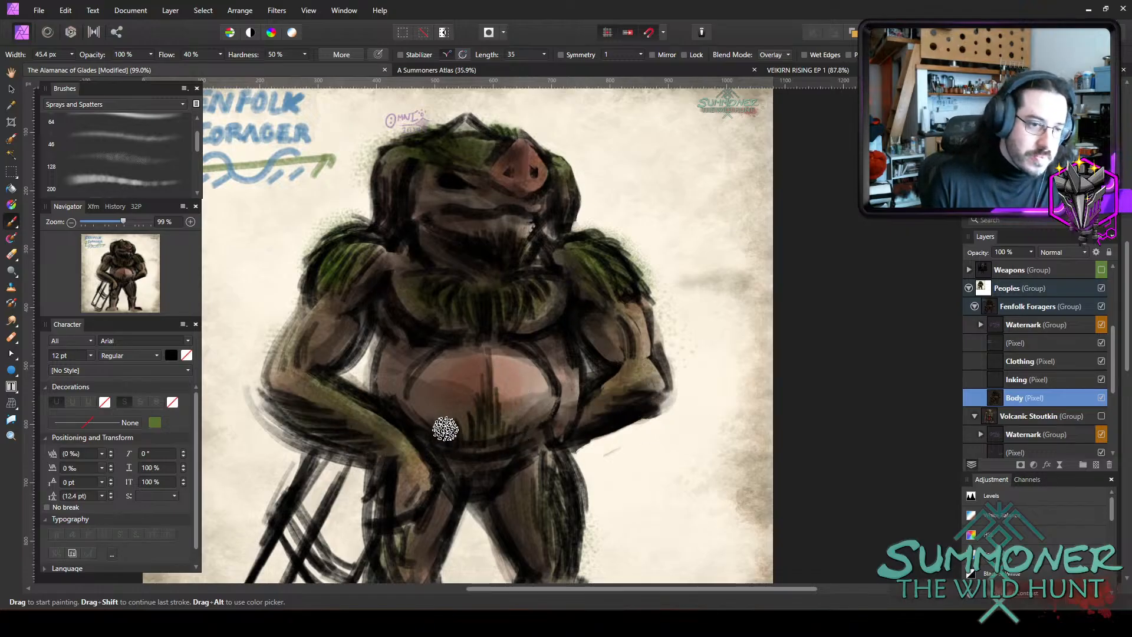
key("bracketright")
key("bracketright")
key("bracketright")
key("bracketright")
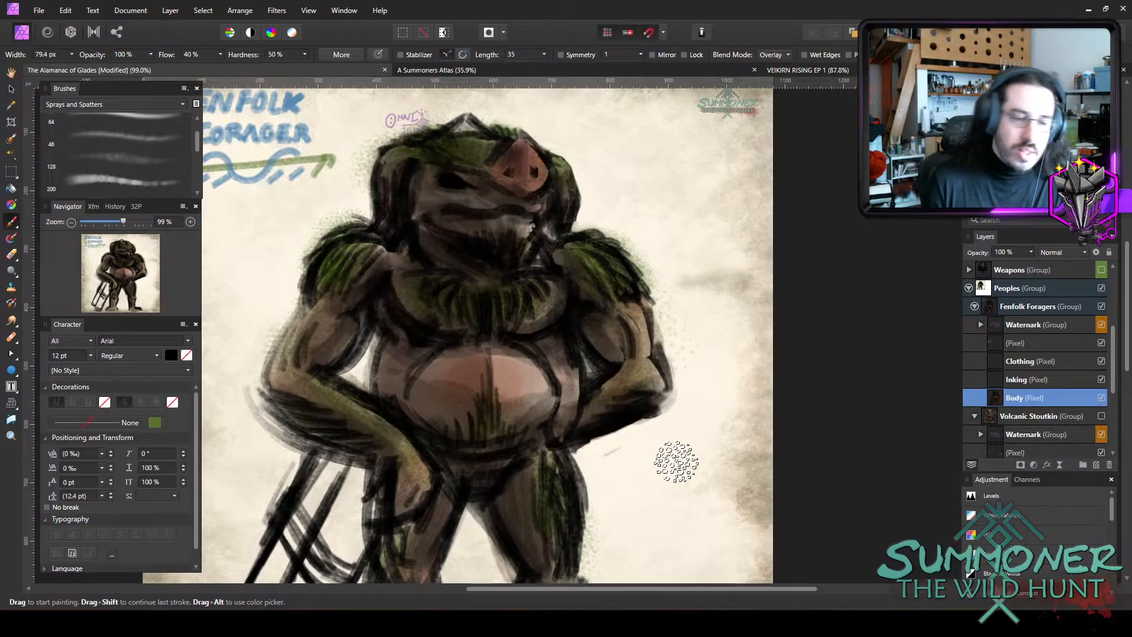
scroll(676, 461, "down", 5)
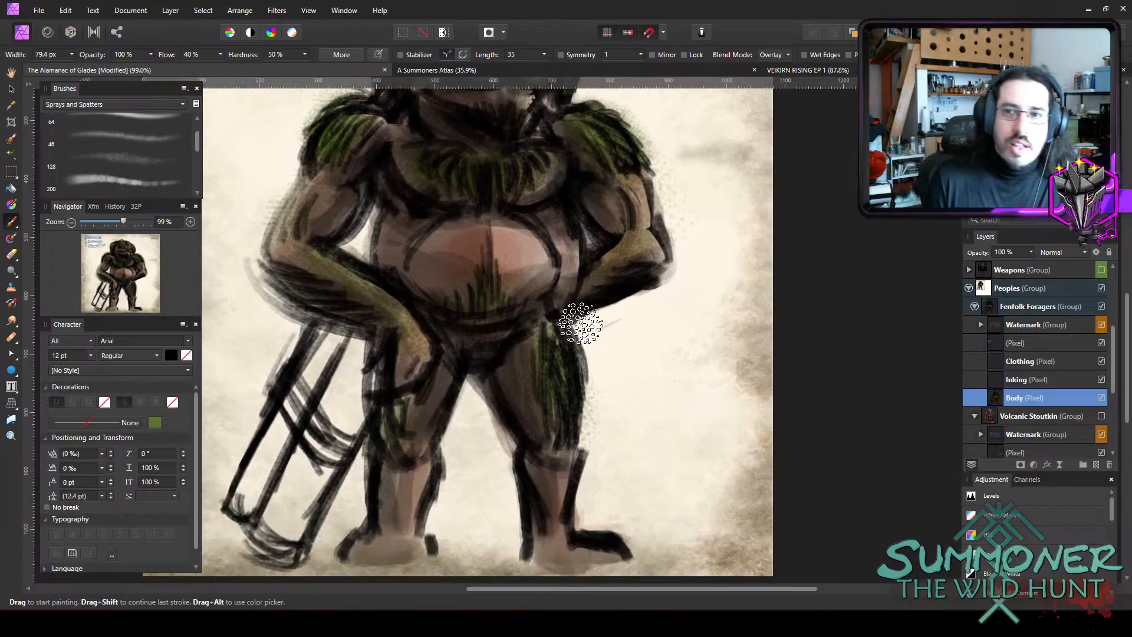
scroll(578, 322, "up", 4)
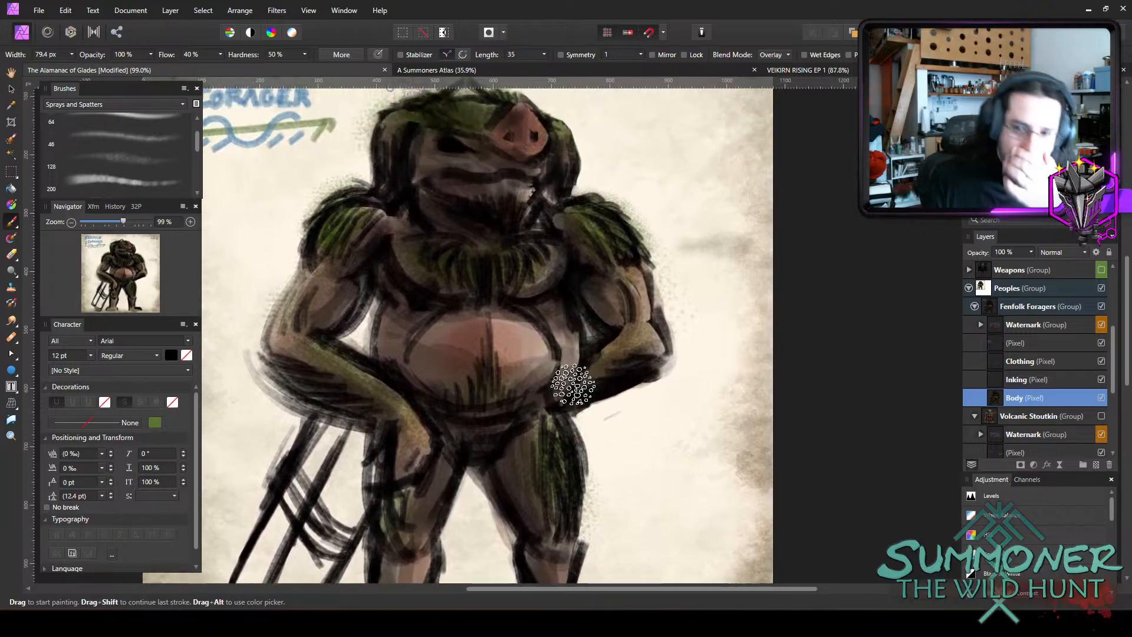
scroll(582, 221, "up", 2)
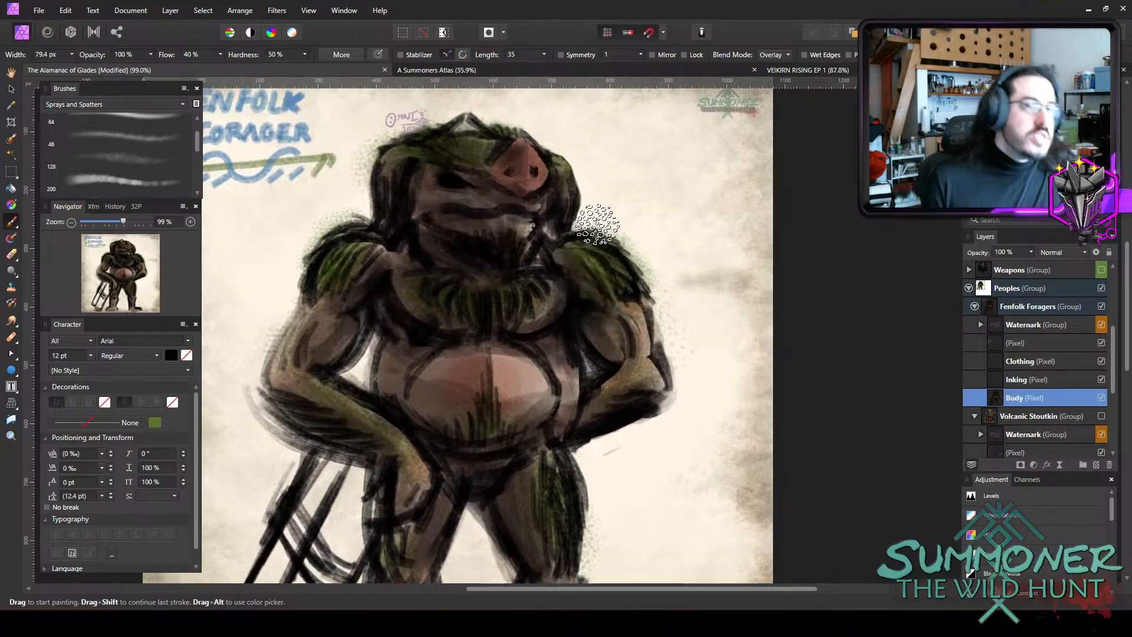
Erase the overspray around the left-hand shoulder with an eraser of about 6 px, cutting a ragged fur edge.
key("e")
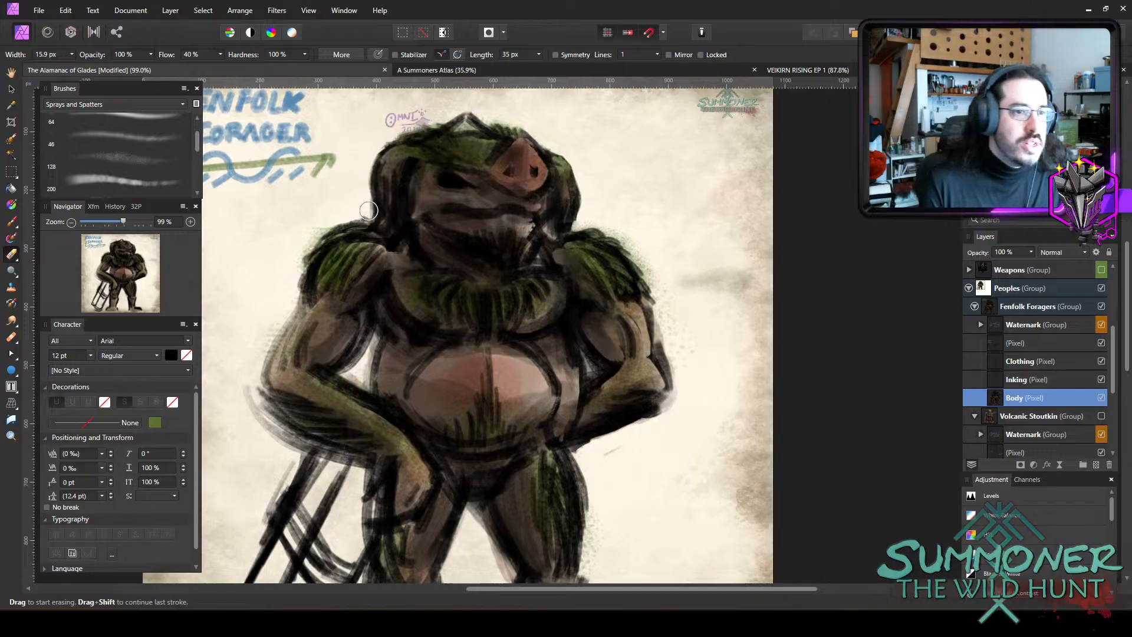
key("[")
key("[")
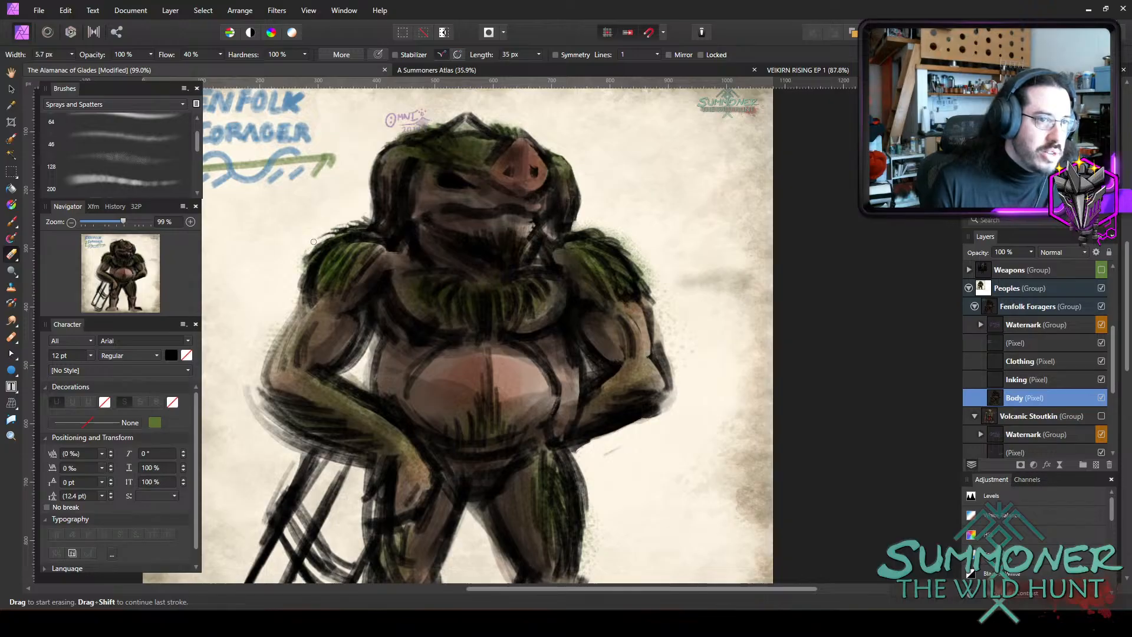
key("bracketleft")
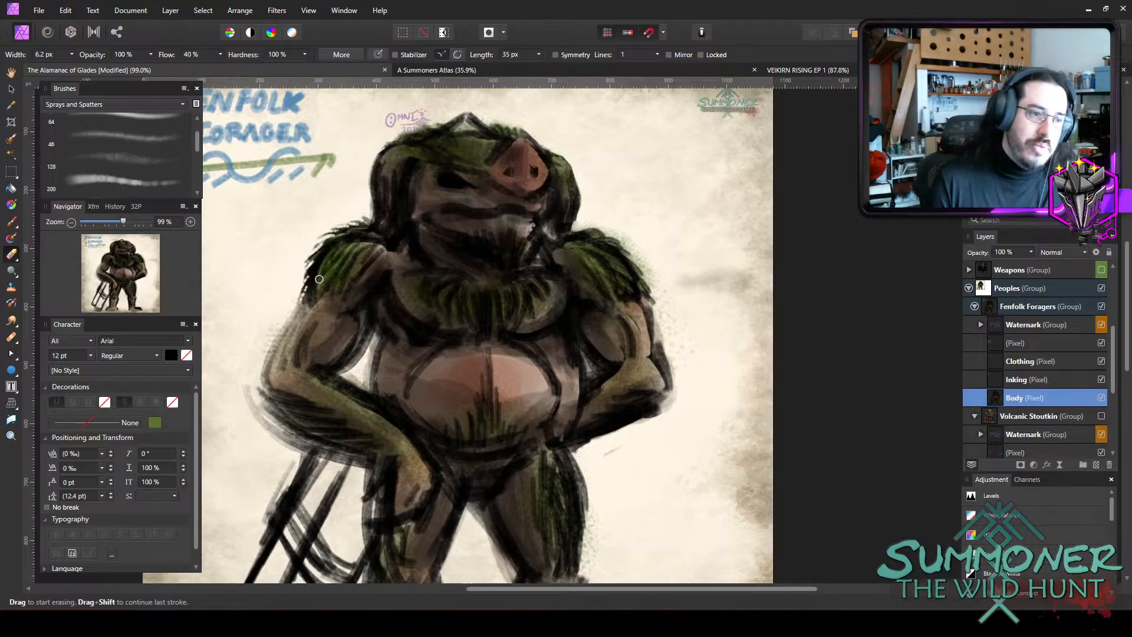
Erase the overspray around the right-hand shoulder and upper arm with eraser widths between 4.3 and 15 px, shaping a ragged fur edge.
key("bracketleft")
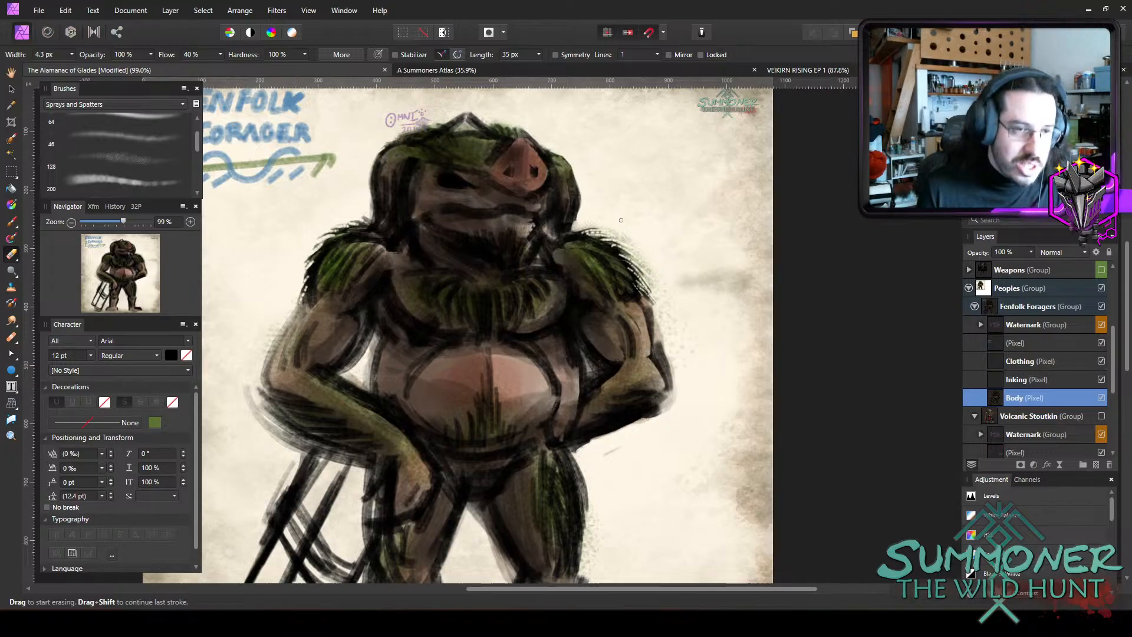
key("bracketright")
mouse_move(653, 288)
left_mouse_down()
mouse_move(619, 235)
mouse_move(584, 224)
left_mouse_up()
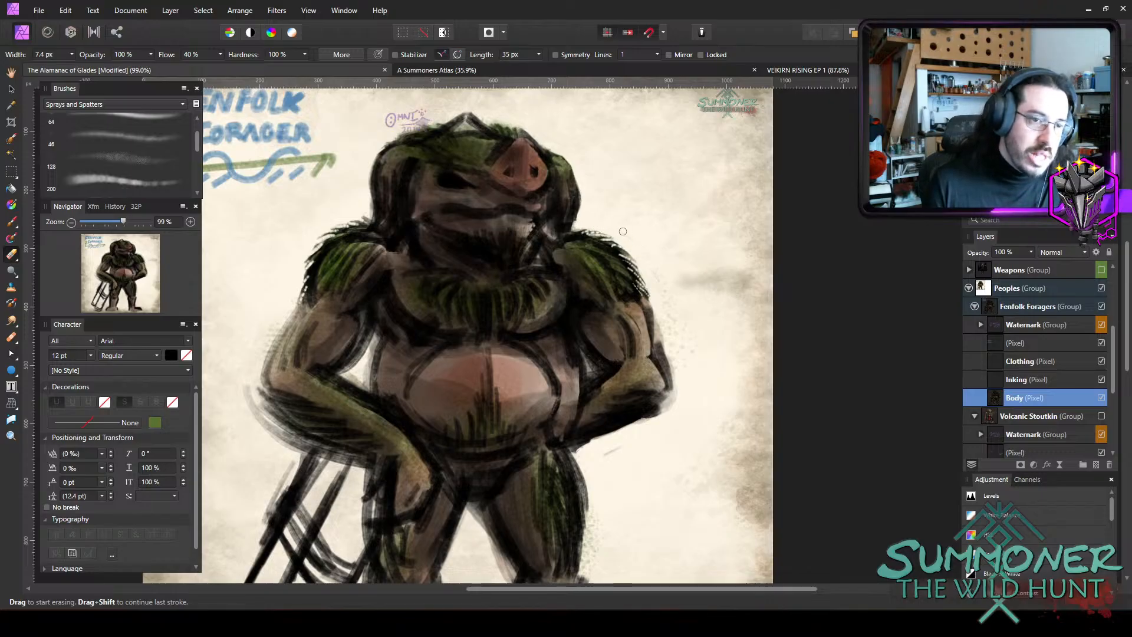
key("bracketright")
key("bracketright")
key("bracketright")
key("bracketright")
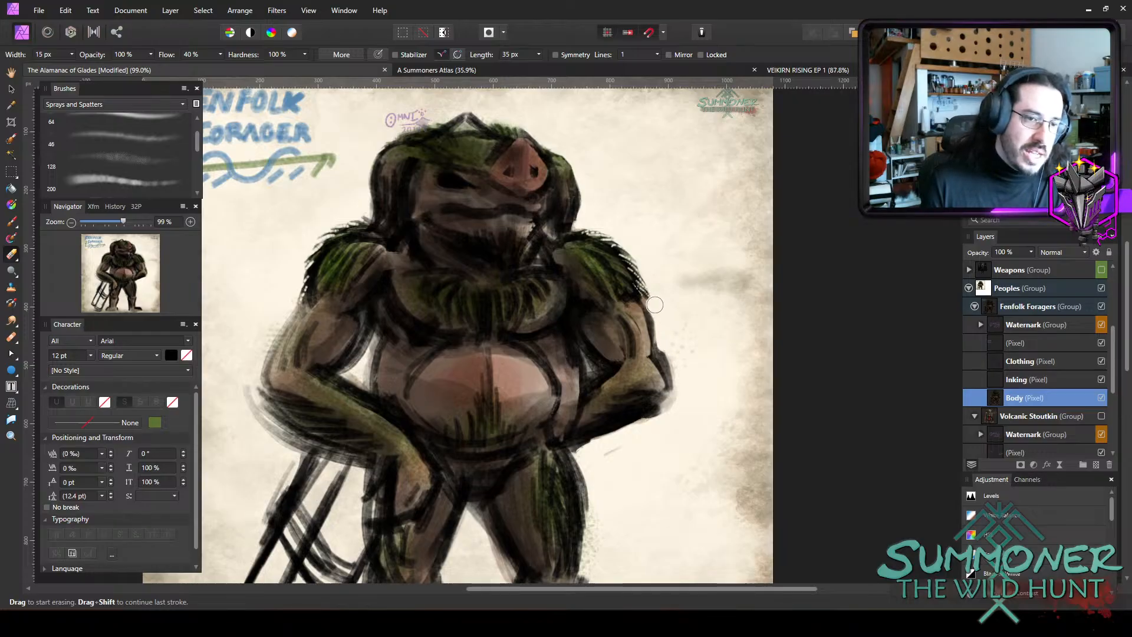
key("bracketleft")
key("bracketleft")
key("bracketleft")
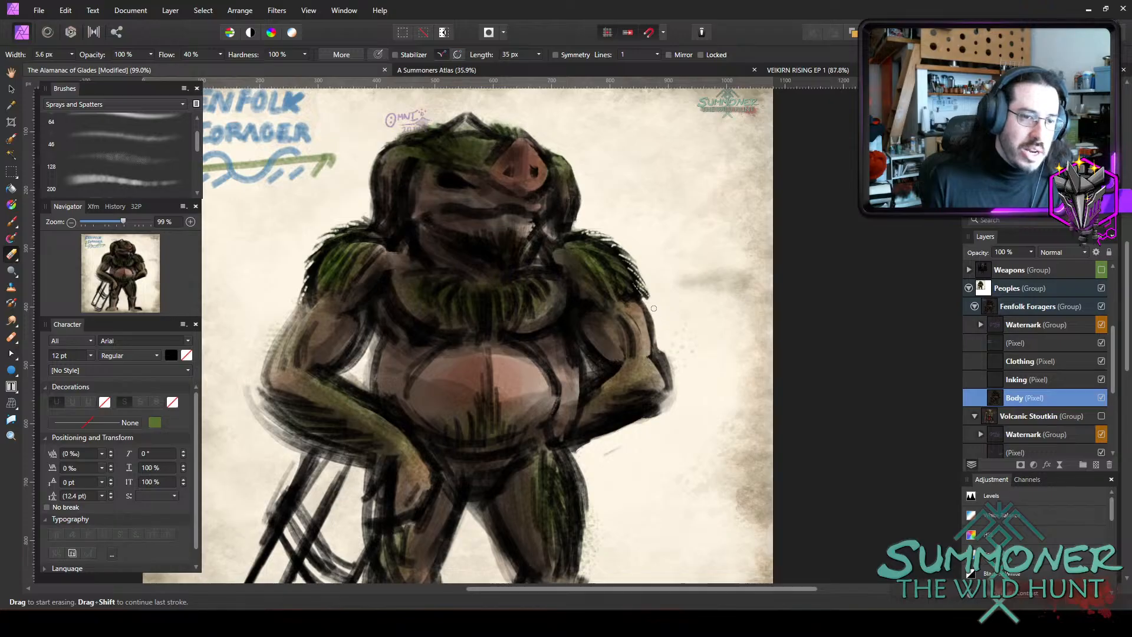
Erase the stray paint along the outer edge of the right-hand forearm and elbow with eraser widths between 7.5 and 12.2 px.
key("bracketright")
left_click_drag(659, 338, 672, 375)
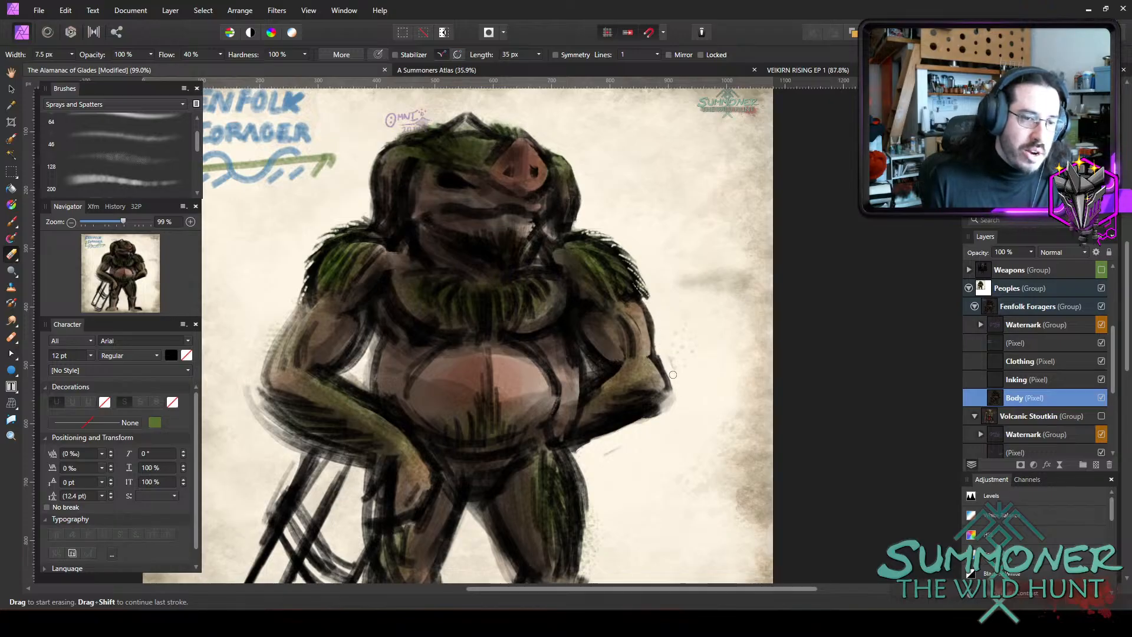
key("bracketright")
key("bracketright")
key("bracketright")
key("bracketright")
key("bracketright")
key("bracketright")
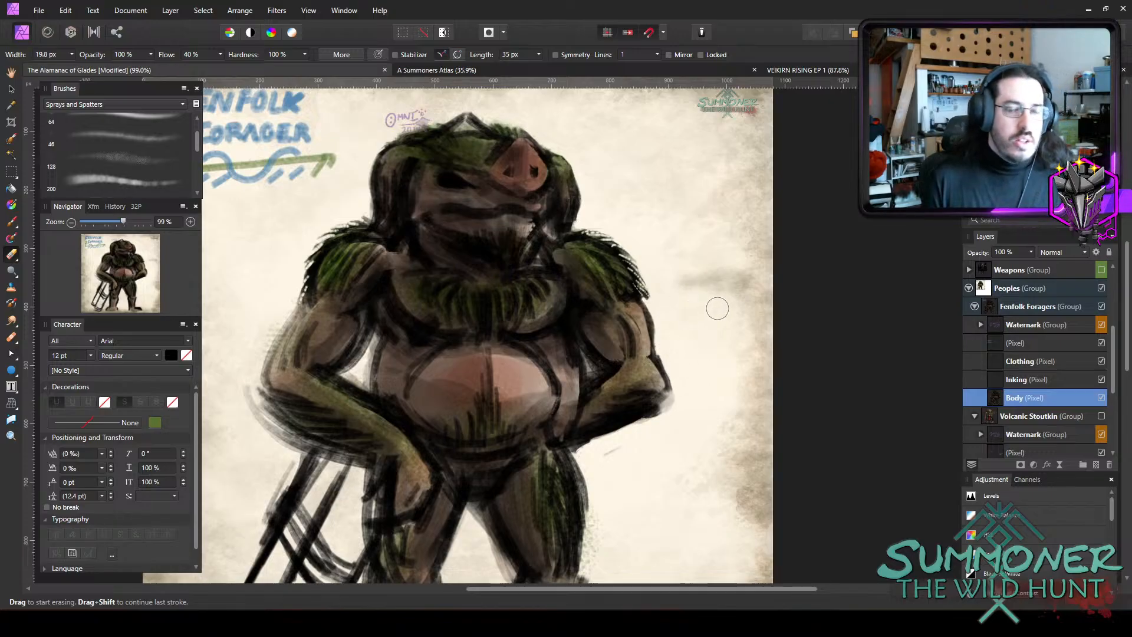
key("bracketleft")
key("bracketleft")
key("bracketleft")
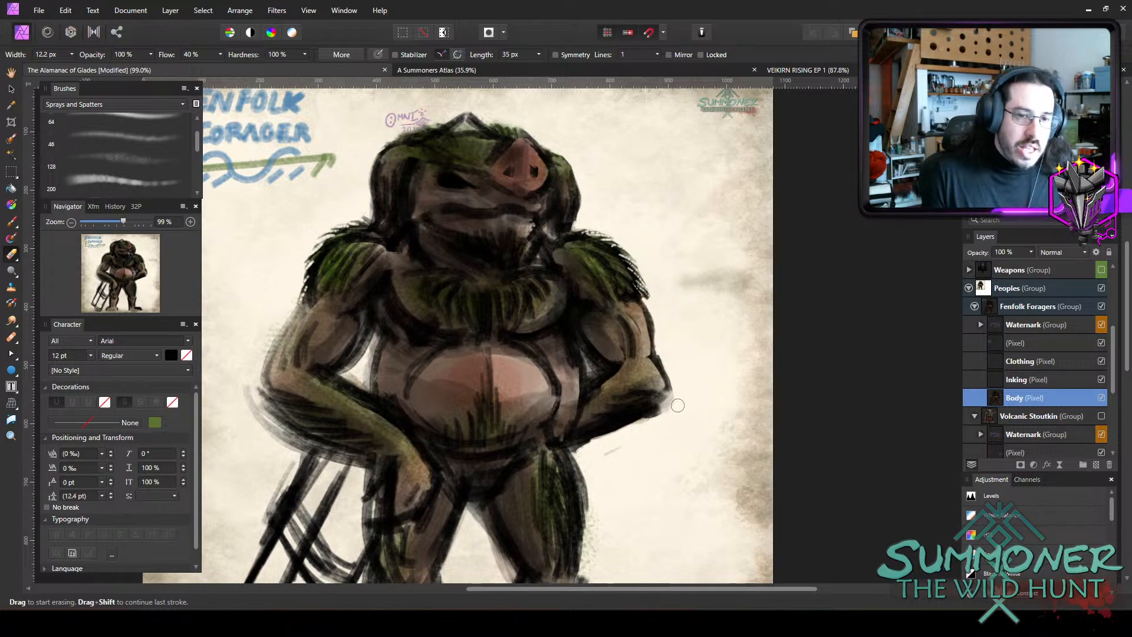
left_click_drag(673, 408, 653, 418)
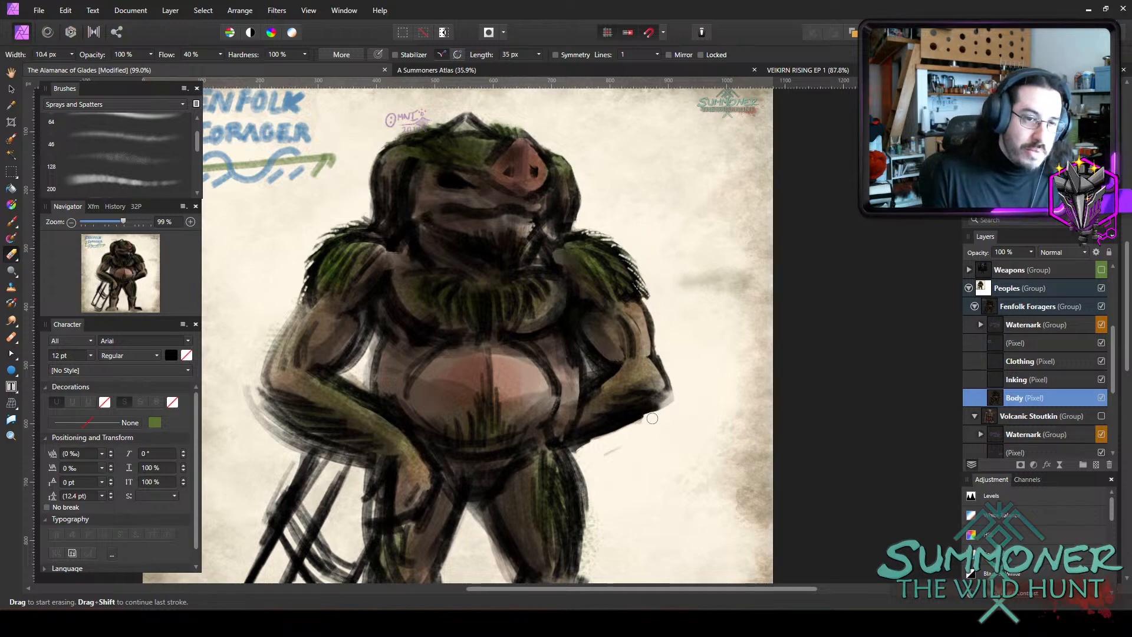
key("bracketleft")
Cut a ragged fur edge along the underside of the right-hand forearm with 4.6 px and 8 px erasers.
scroll(707, 472, "down", 2)
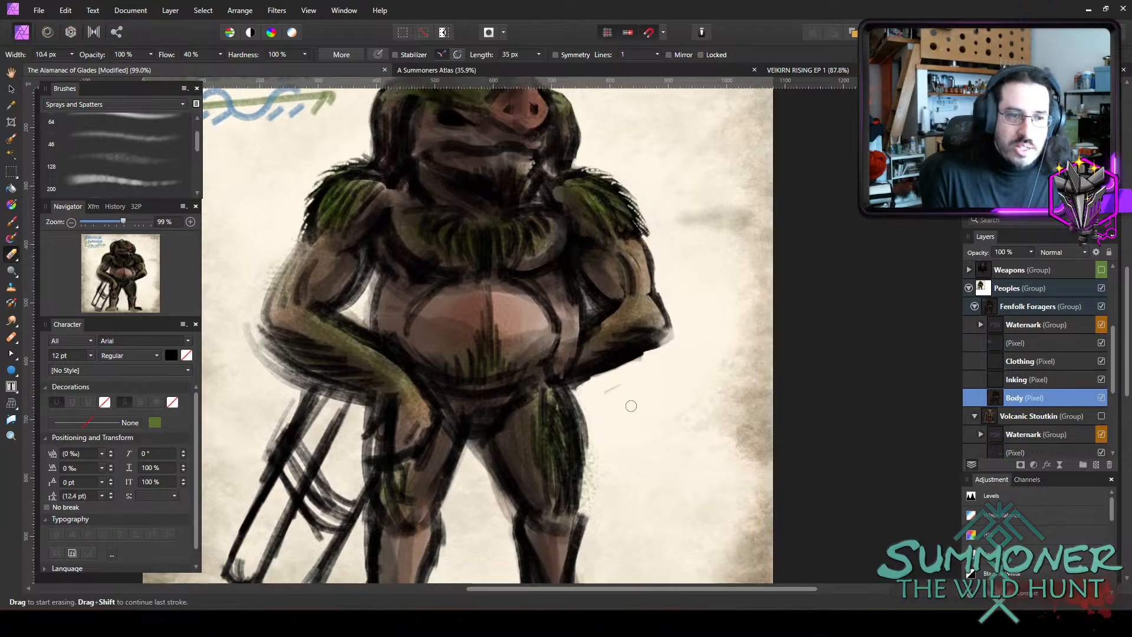
key("bracketleft")
key("bracketleft")
key("bracketleft")
key("bracketleft")
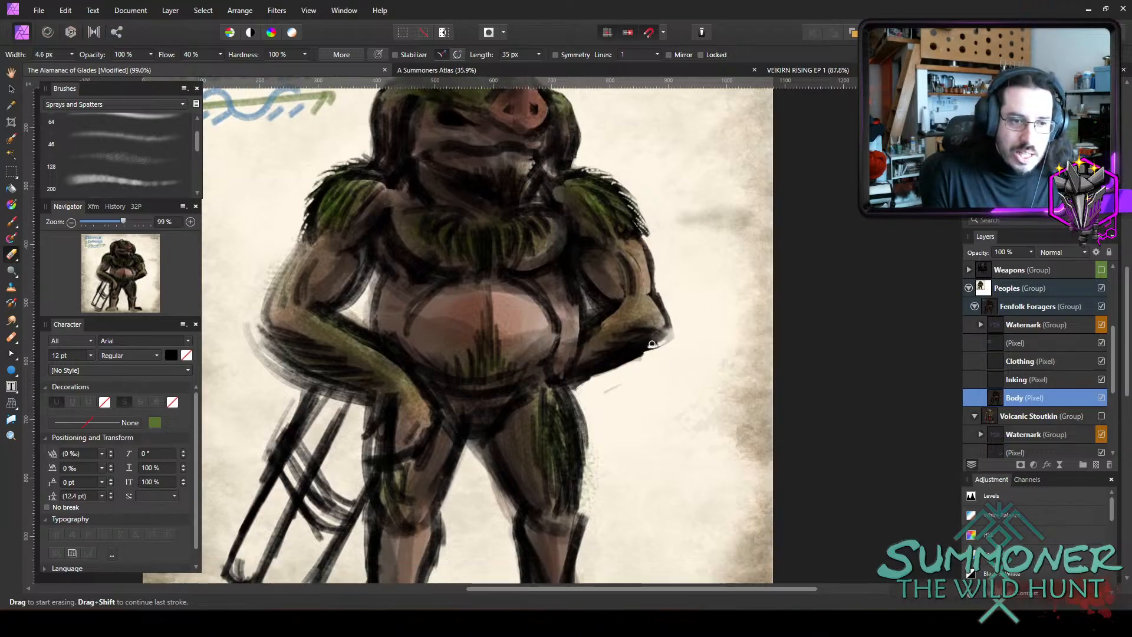
left_click_drag(647, 350, 618, 365)
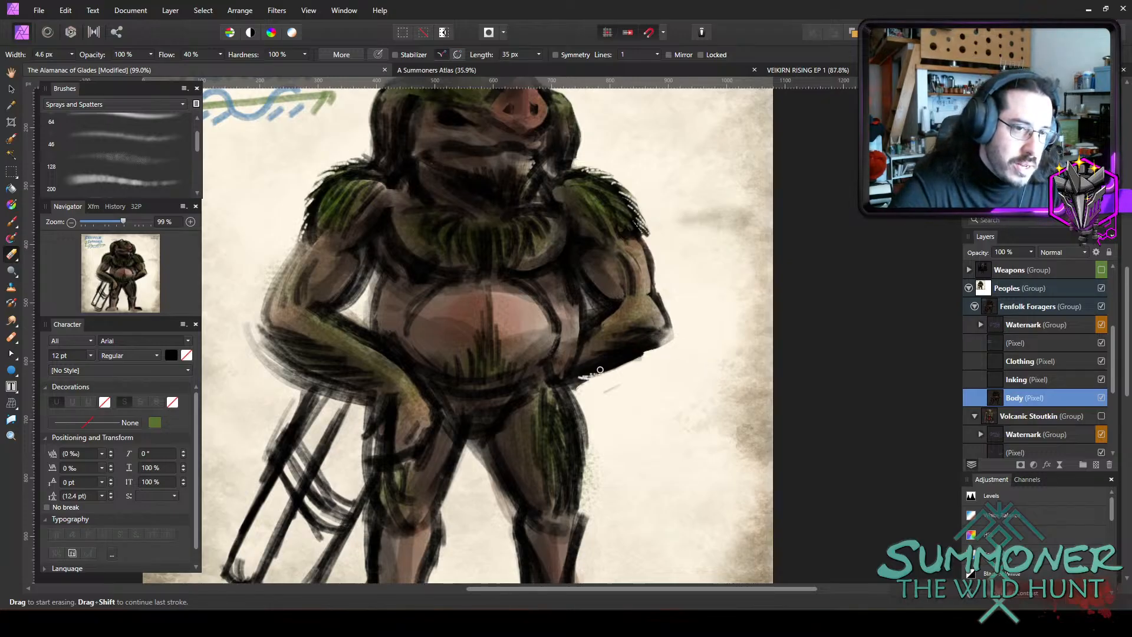
mouse_move(600, 370)
left_mouse_down()
mouse_move(653, 352)
mouse_move(656, 350)
left_mouse_up()
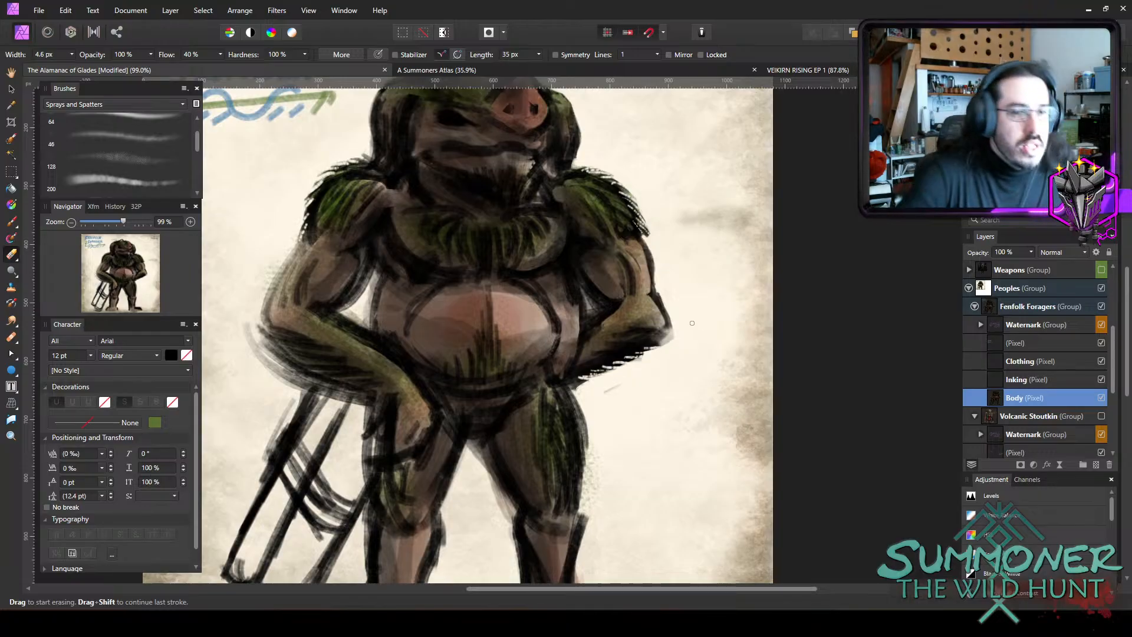
key("bracketright")
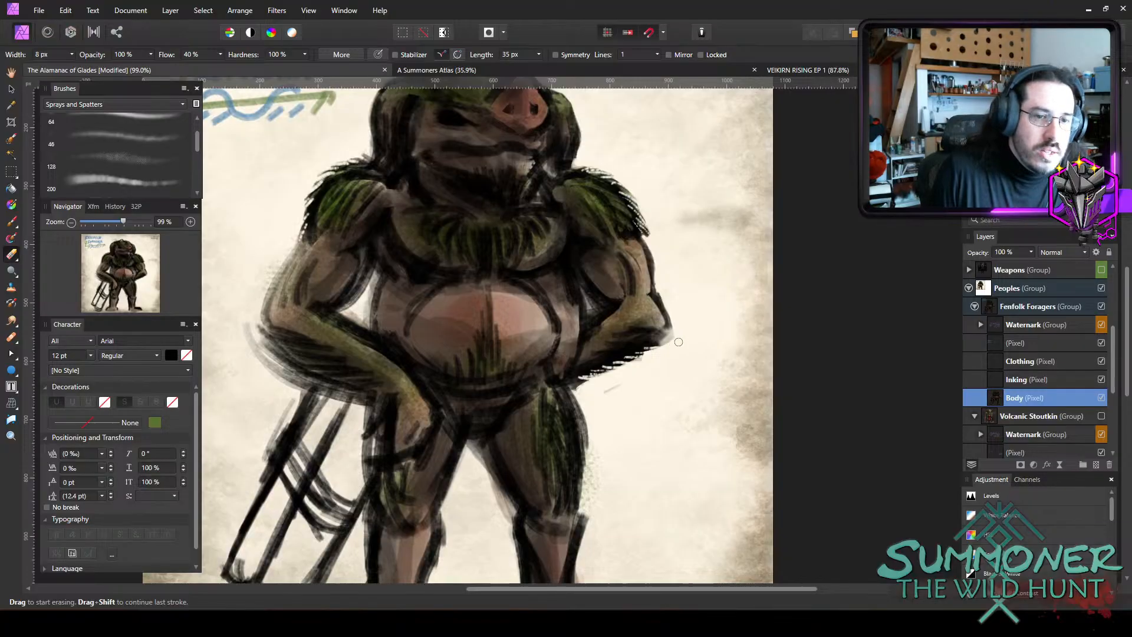
left_click_drag(666, 347, 604, 378)
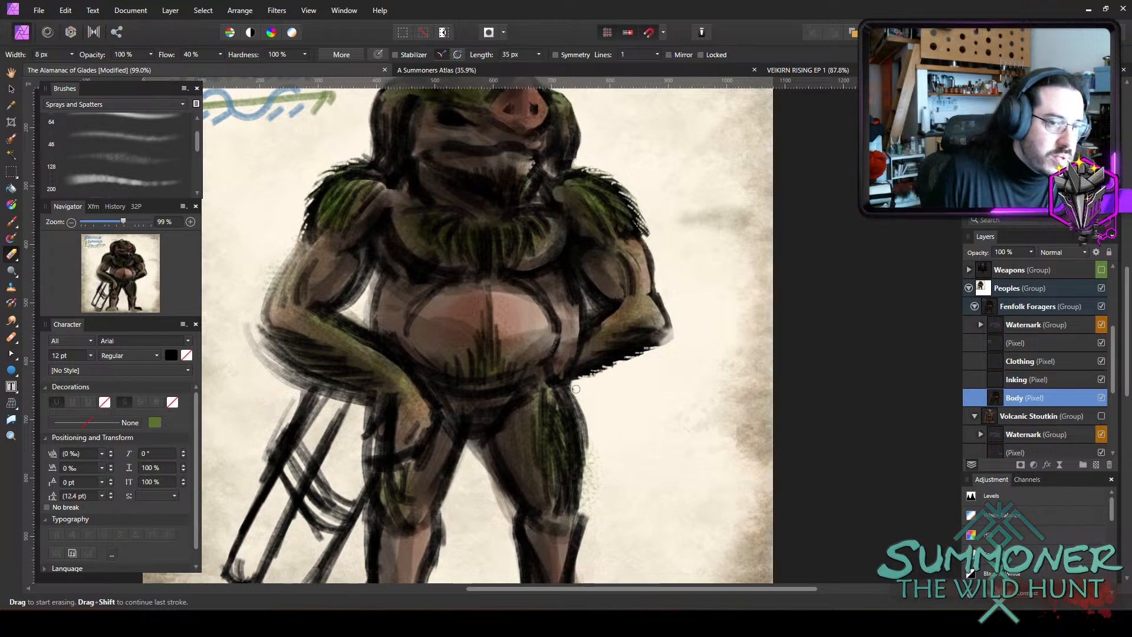
Erase the green overspray beside the right-hand outer thigh with eraser widths between 4.1 and 12.6 px, shaping a ragged fur edge.
key("bracketleft")
key("bracketleft")
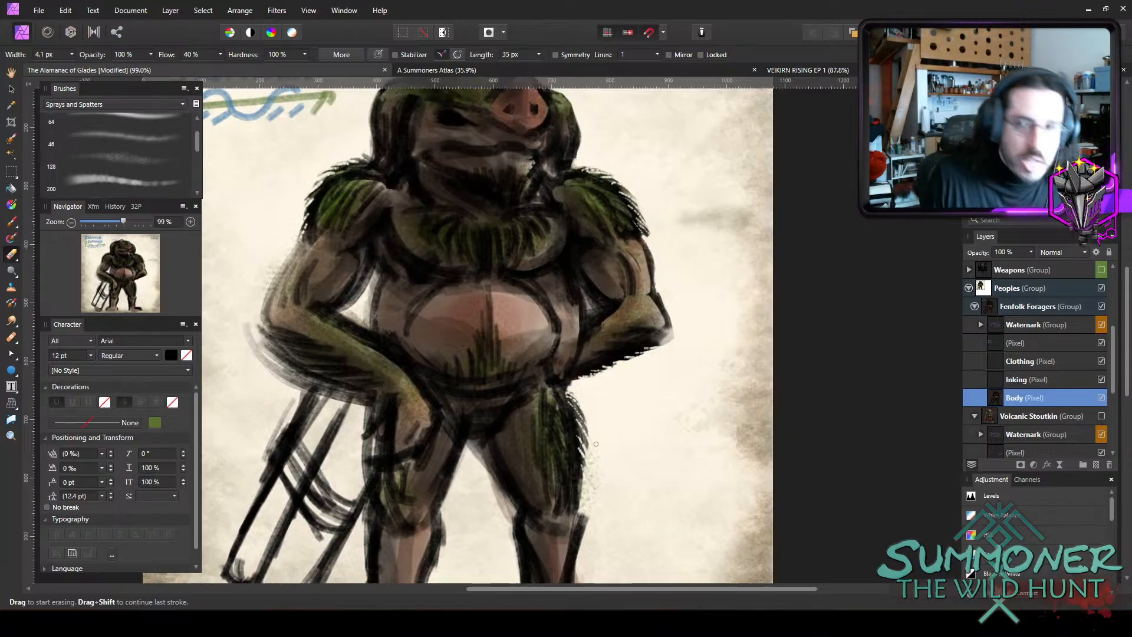
key("bracketright")
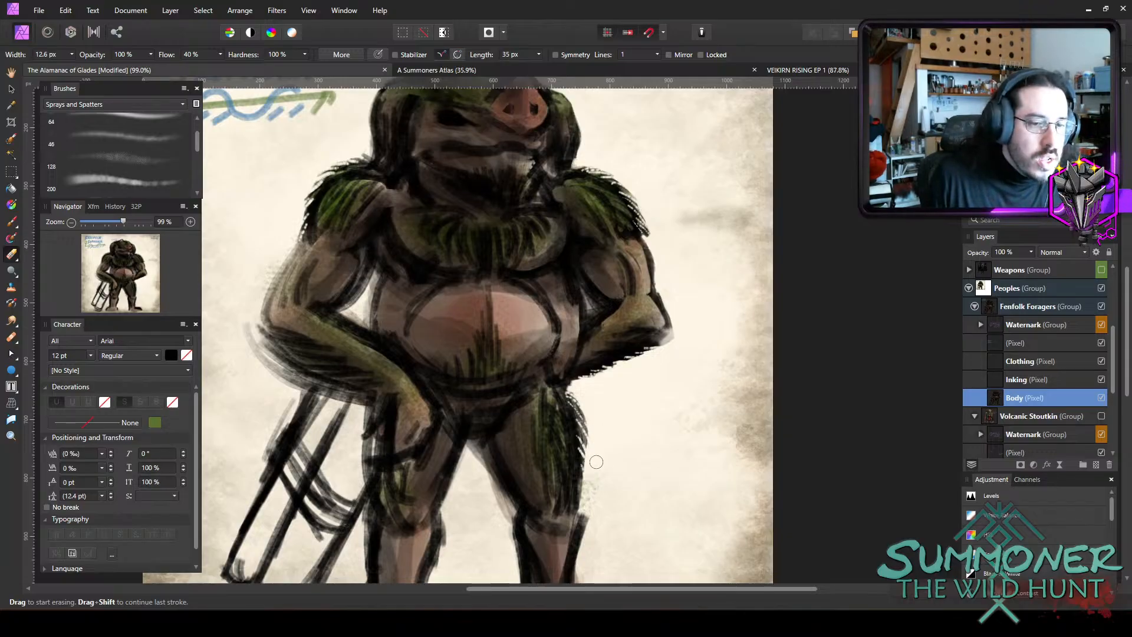
key("bracketleft")
key("bracketleft")
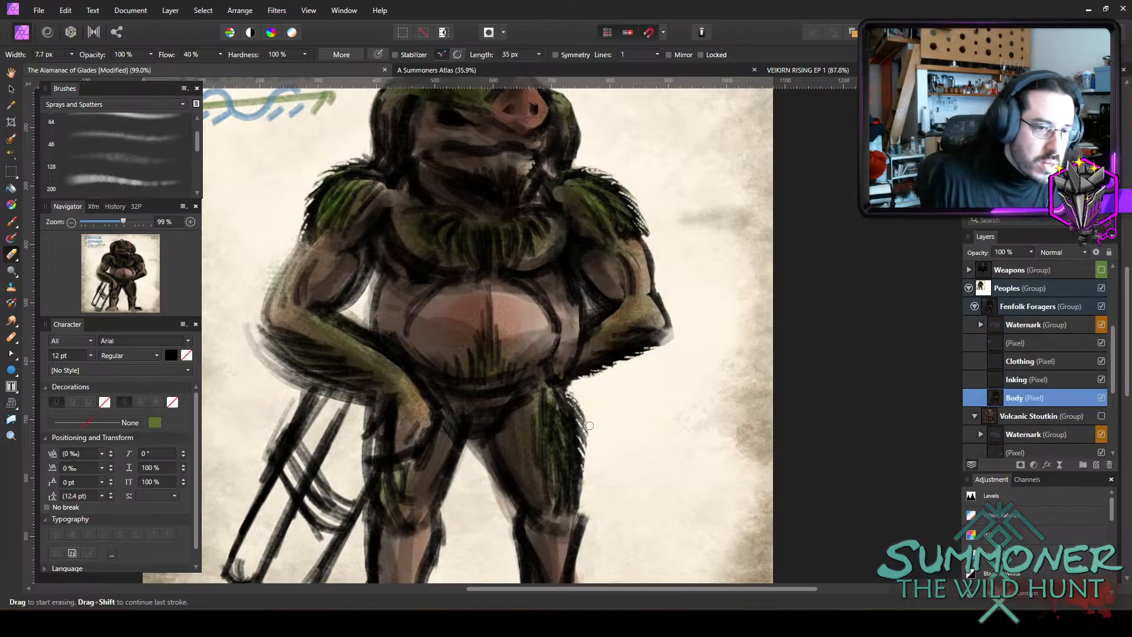
key("bracketleft")
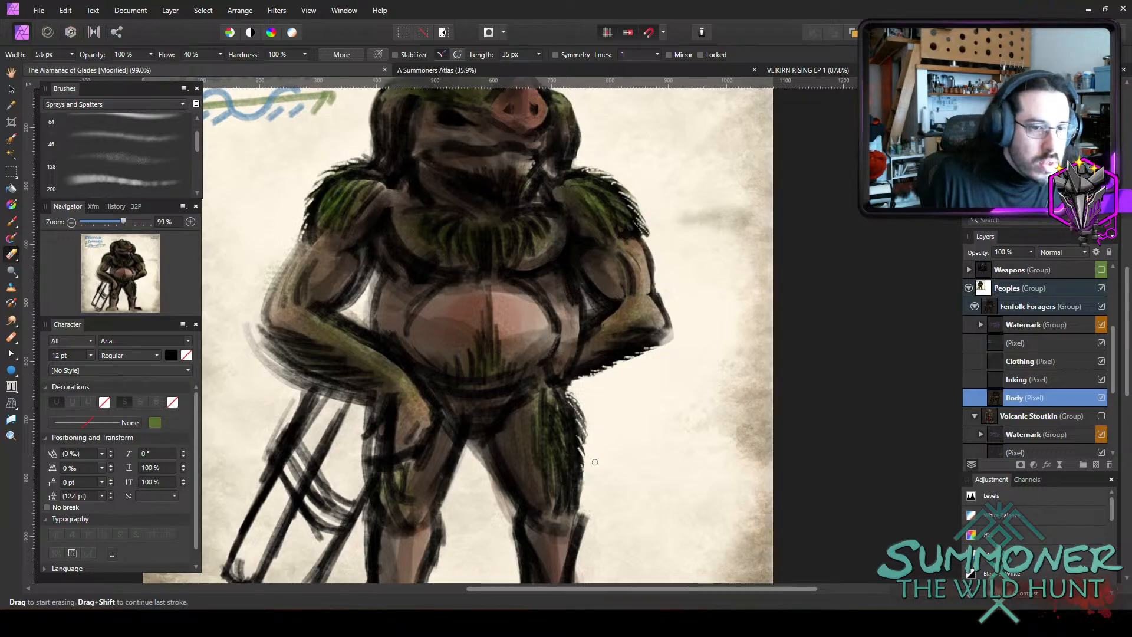
Clean up the inner thigh edge, both calves and the top of the right-hand foot, widening the eraser from 8.5 to 14.8 px.
scroll(594, 461, "down", 3)
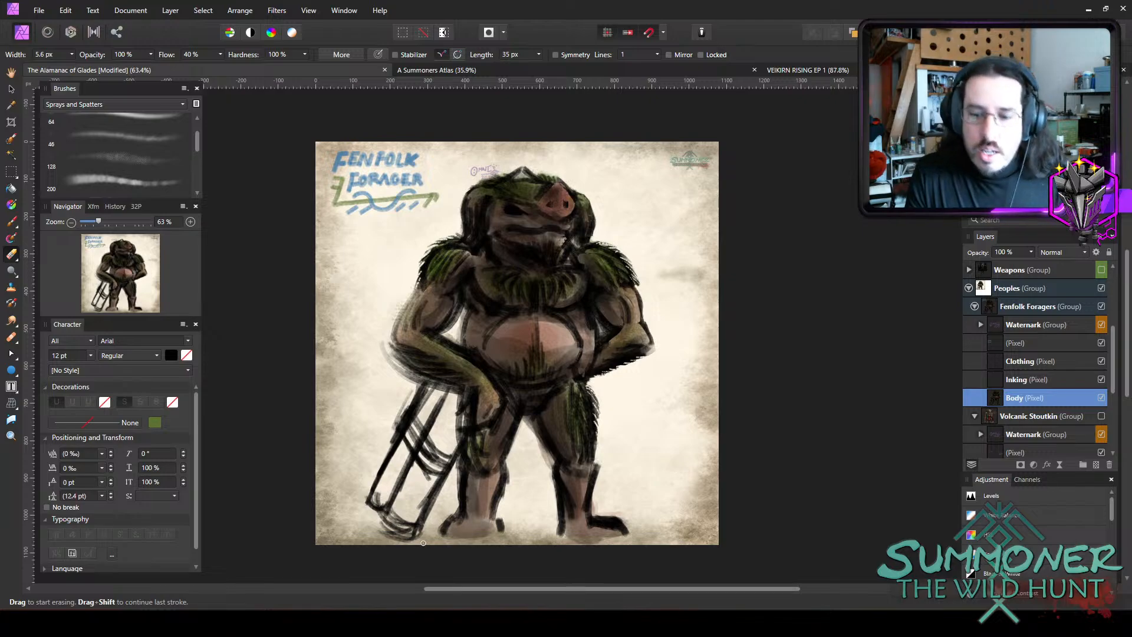
scroll(593, 444, "up", 3)
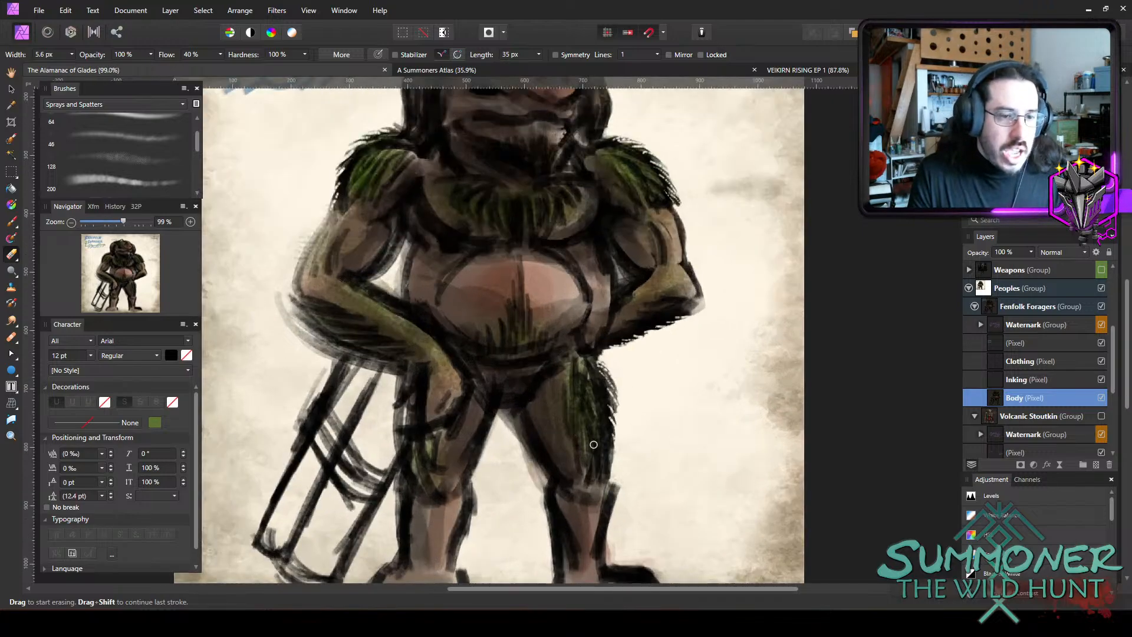
scroll(594, 444, "down", 1)
key("bracketright")
key("bracketright")
key("bracketright")
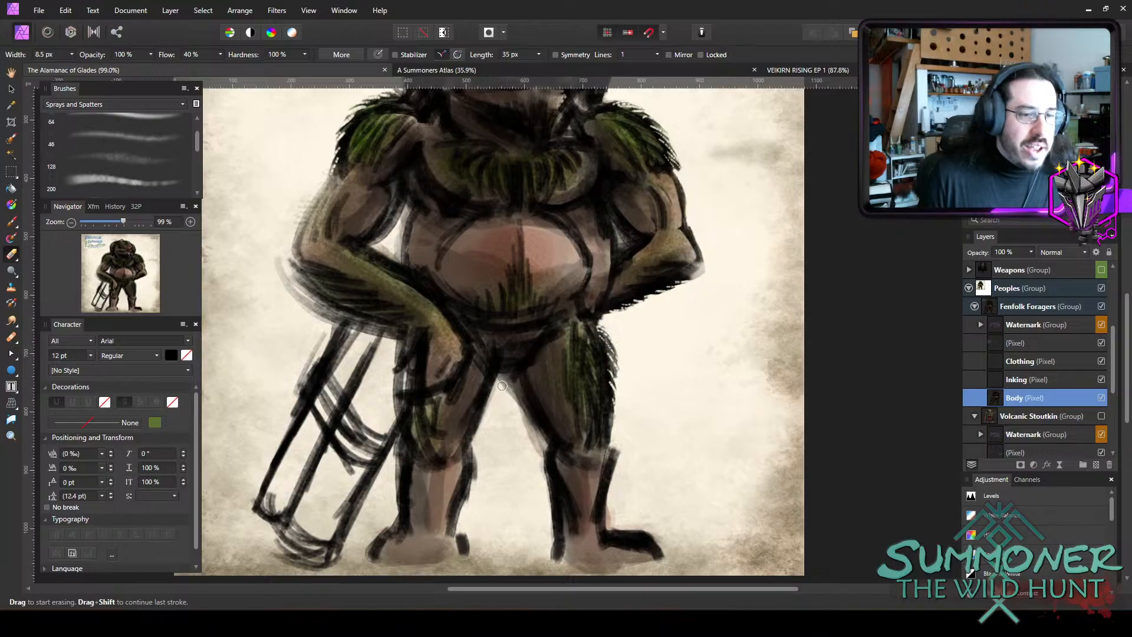
mouse_move(511, 398)
left_mouse_down()
mouse_move(546, 438)
mouse_move(536, 457)
mouse_move(541, 444)
left_mouse_up()
key("bracketright")
key("bracketright")
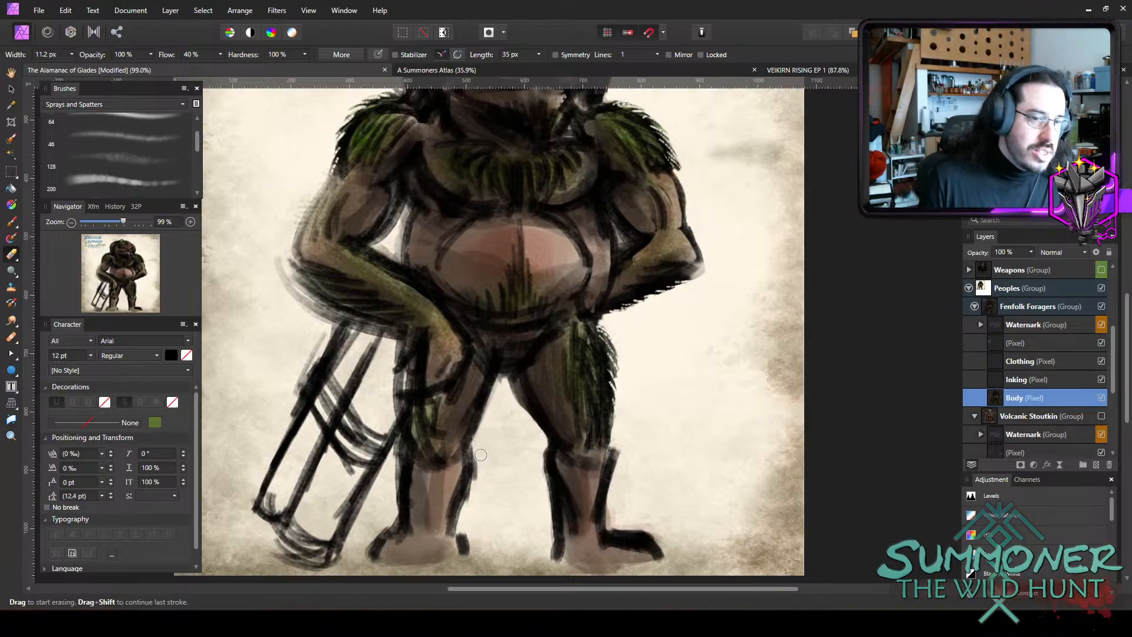
left_click_drag(481, 452, 465, 502)
mouse_move(624, 442)
left_mouse_down()
mouse_move(603, 529)
mouse_move(666, 543)
mouse_move(656, 524)
left_mouse_up()
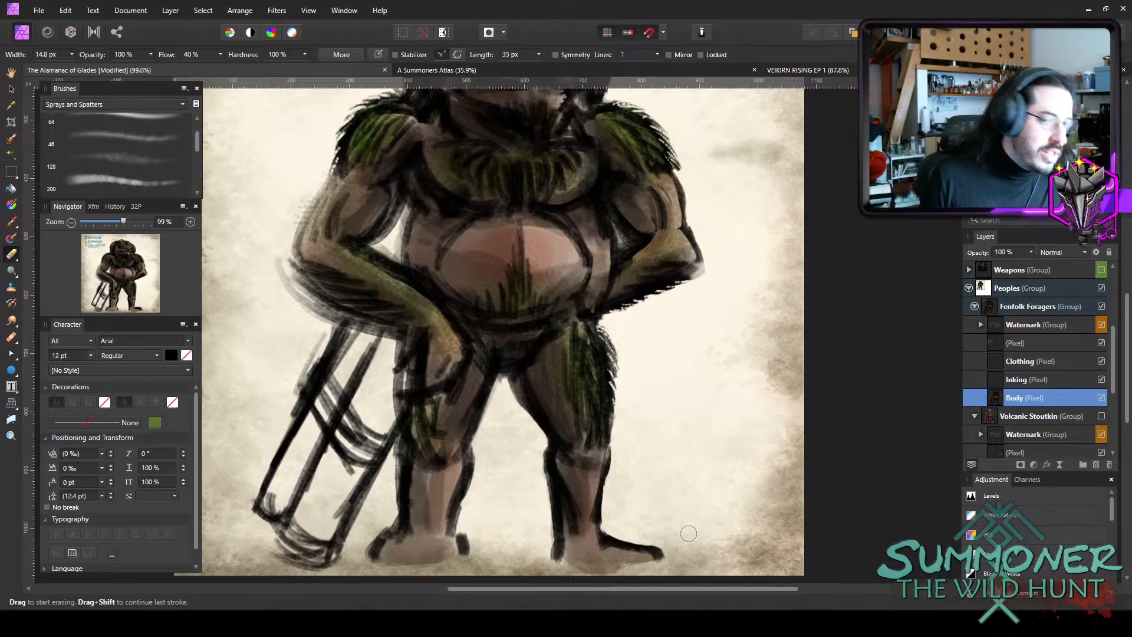
Erase the outer outlines of both feet with a 14.8 px eraser, making the feet shorter and cleaner.
scroll(713, 389, "down", 1)
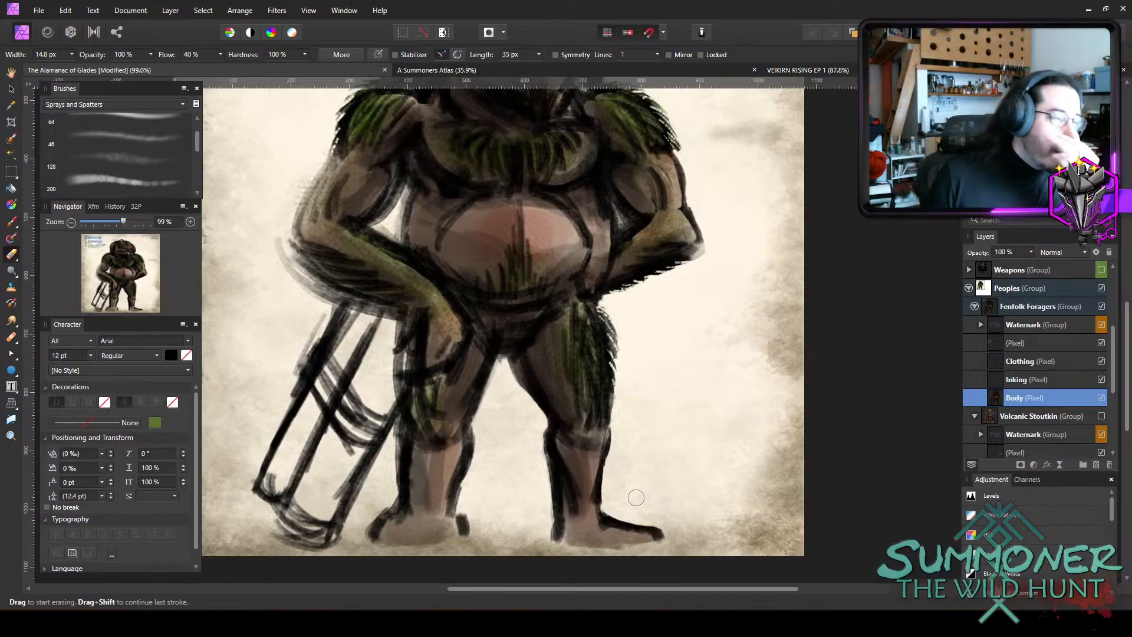
mouse_move(619, 513)
left_mouse_down()
mouse_move(652, 547)
mouse_move(650, 518)
left_mouse_up()
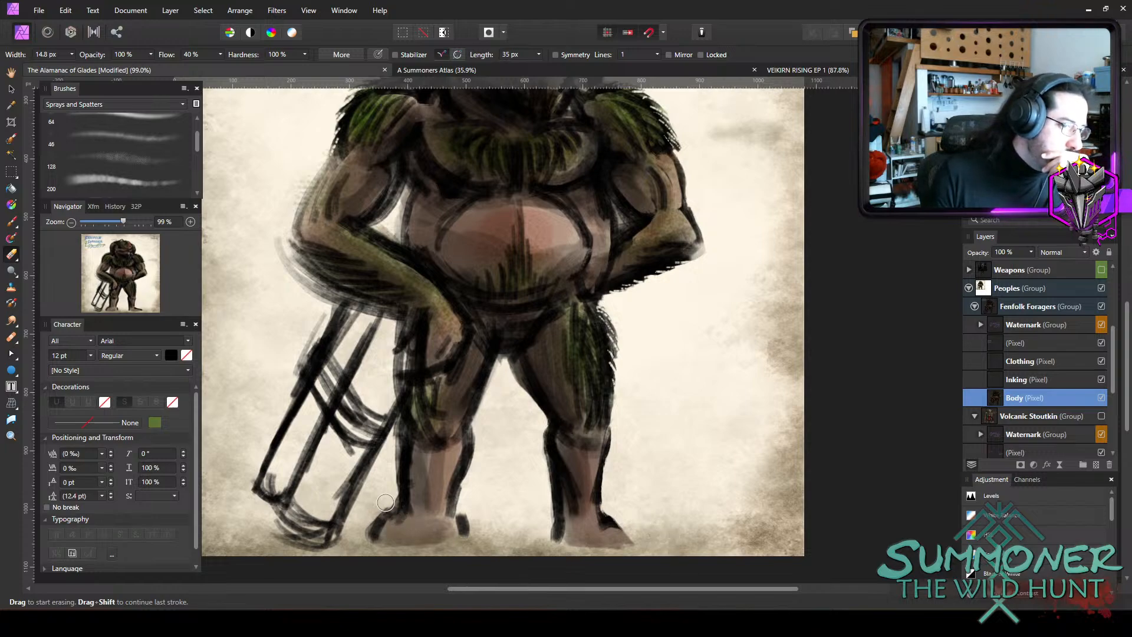
mouse_move(370, 518)
left_mouse_down()
mouse_move(371, 534)
mouse_move(486, 519)
mouse_move(471, 535)
mouse_move(464, 514)
mouse_move(463, 536)
left_mouse_up()
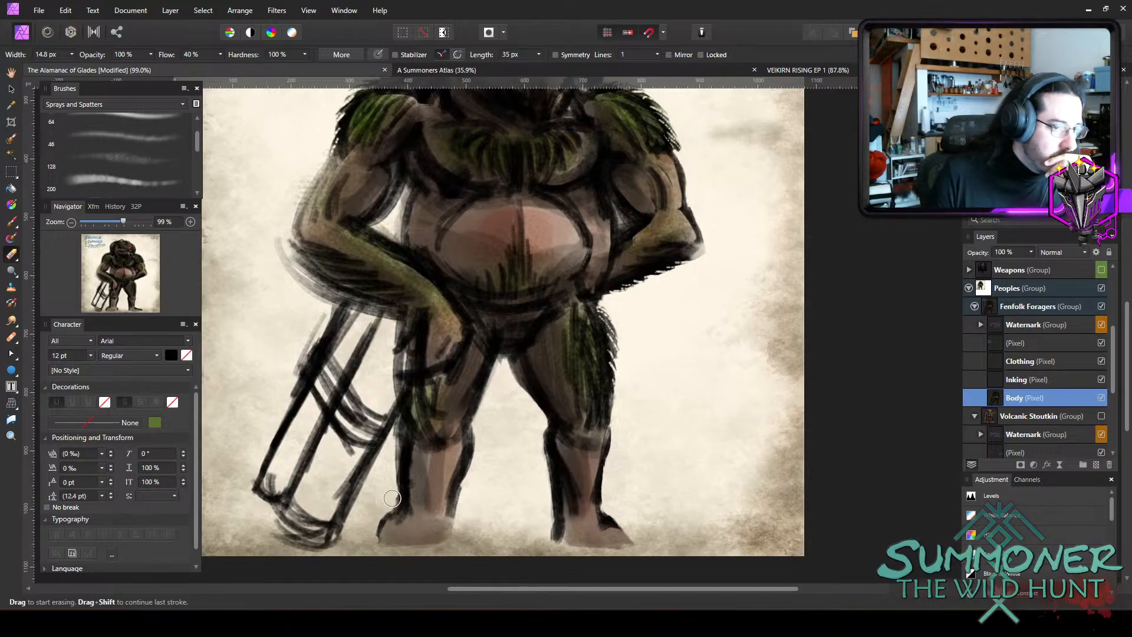
left_click_drag(385, 511, 377, 542)
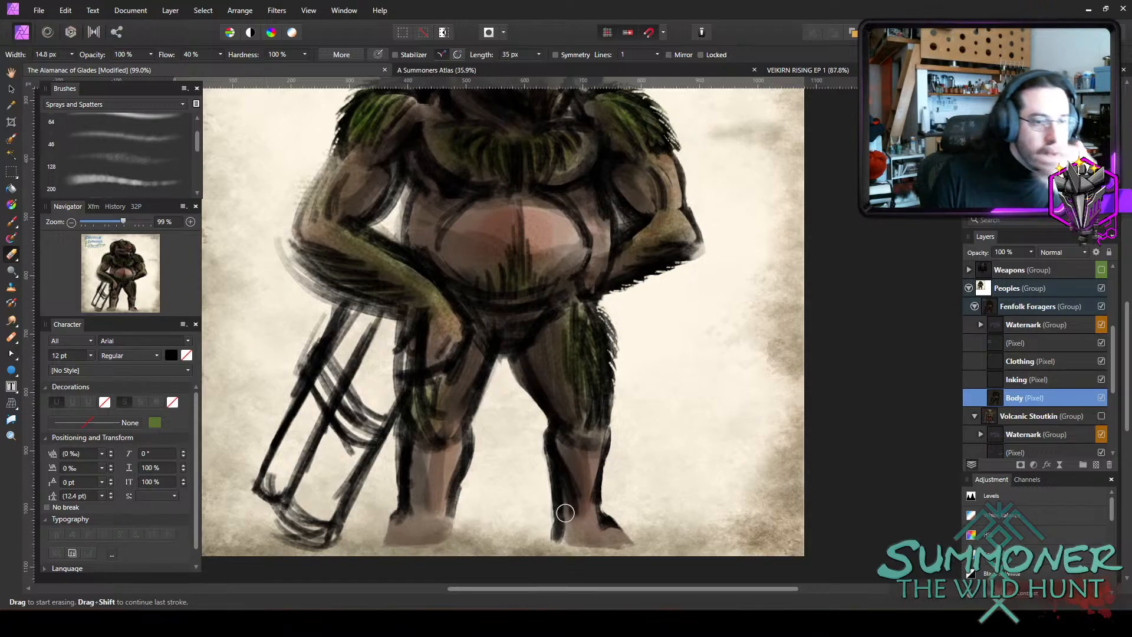
Cut fur strands into the left-hand elbow and forearm with a 4 px eraser, and remove the excess outside them at 10.7 px.
scroll(668, 327, "up", 3)
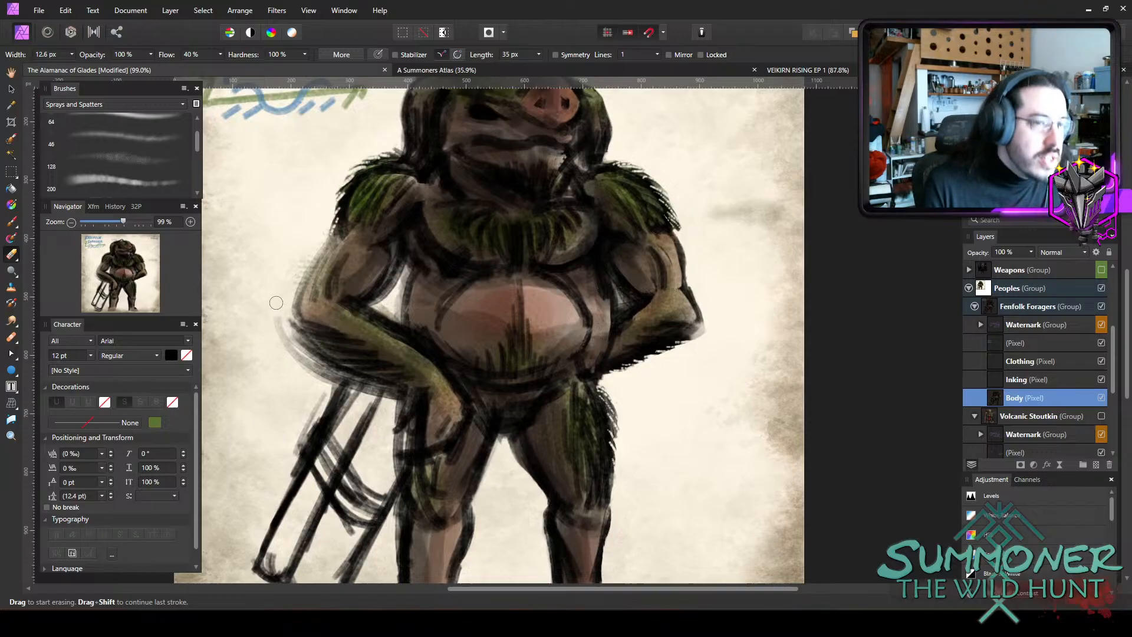
key("bracketleft")
key("bracketleft")
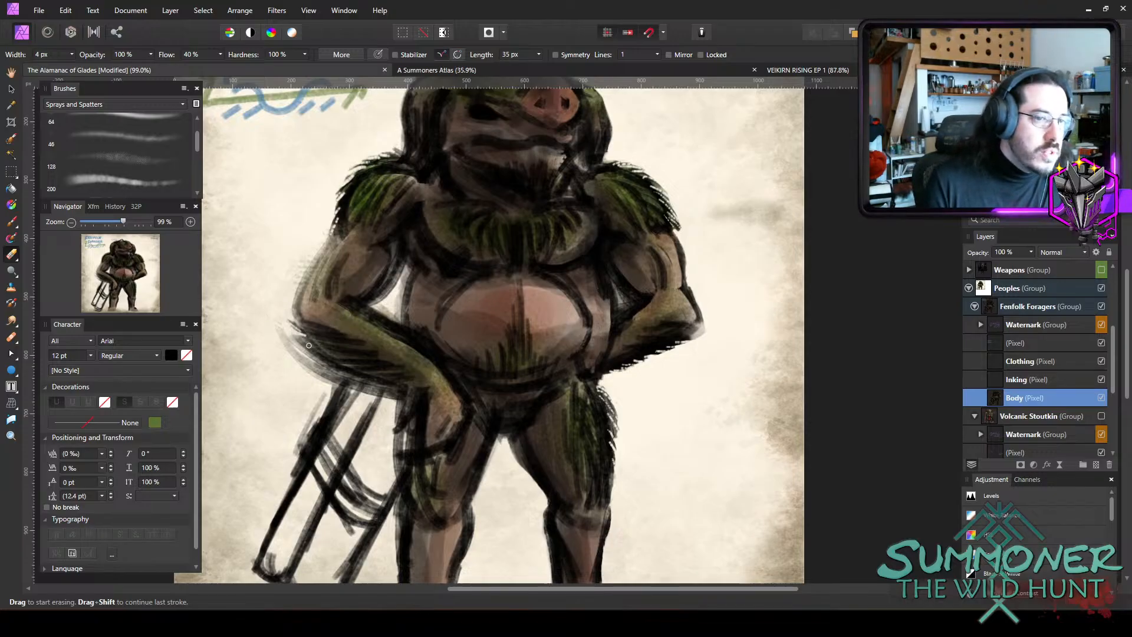
mouse_move(308, 346)
left_mouse_down()
mouse_move(259, 322)
mouse_move(298, 334)
mouse_move(265, 323)
mouse_move(319, 358)
mouse_move(269, 339)
mouse_move(320, 361)
mouse_move(276, 339)
mouse_move(316, 349)
mouse_move(287, 338)
left_mouse_up()
mouse_move(331, 374)
left_mouse_down()
mouse_move(299, 361)
mouse_move(314, 368)
left_mouse_up()
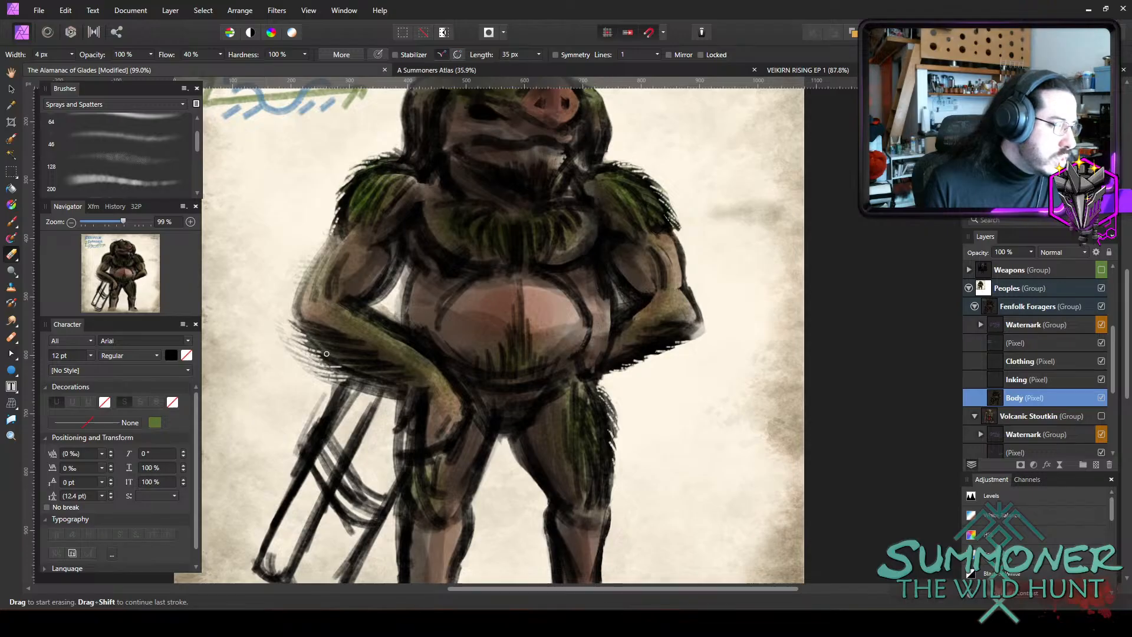
key("]")
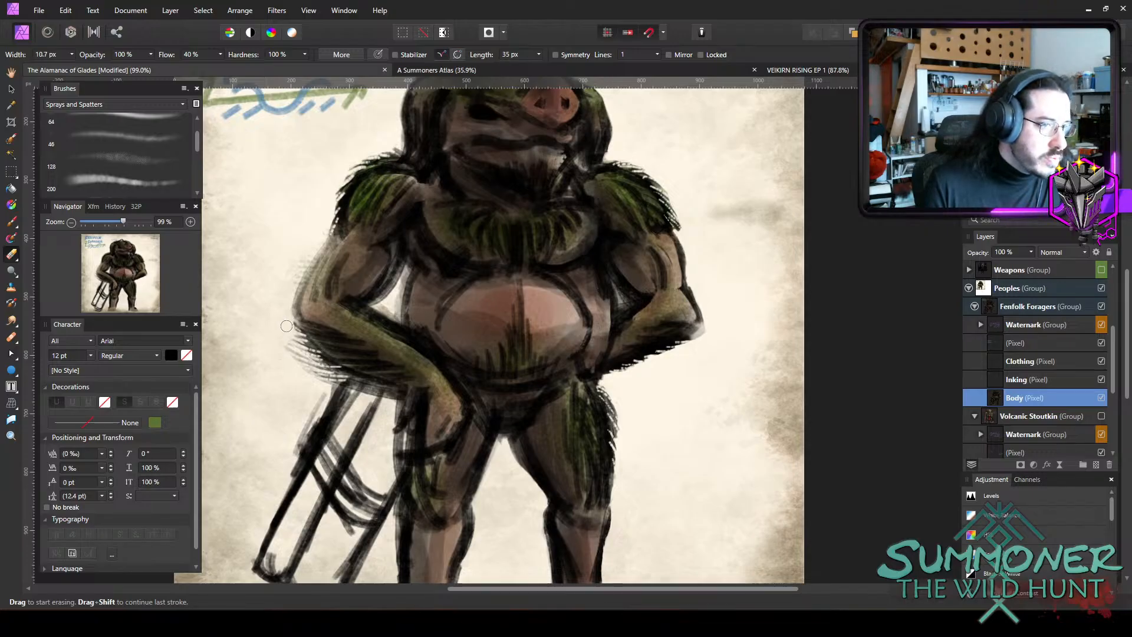
mouse_move(293, 344)
left_mouse_down()
mouse_move(330, 378)
mouse_move(314, 375)
mouse_move(332, 383)
mouse_move(306, 416)
left_mouse_up()
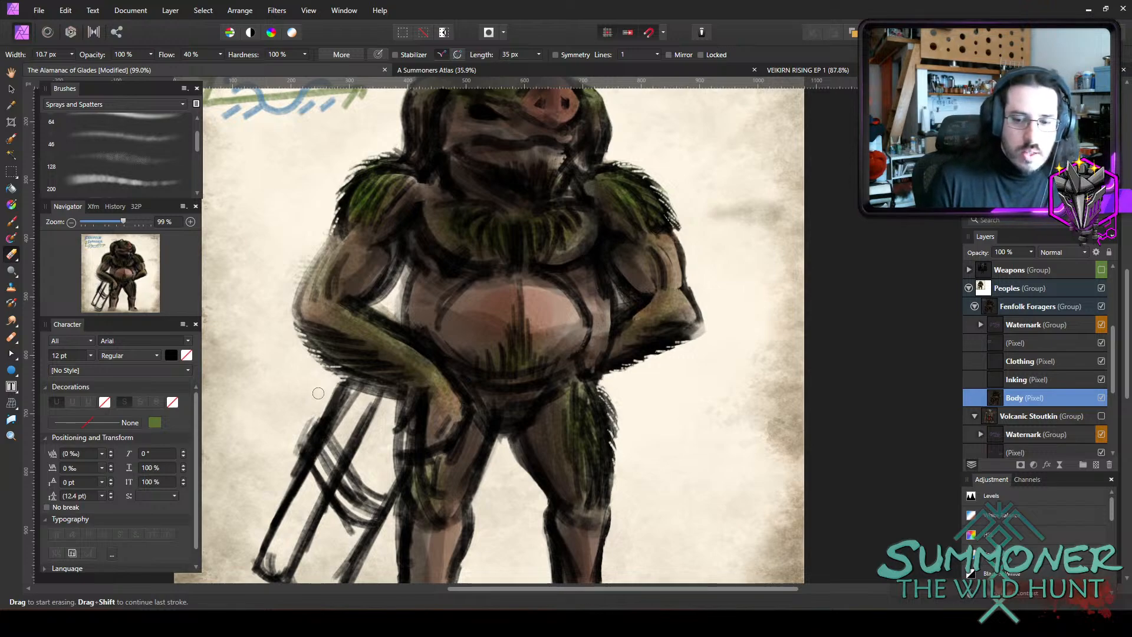
Shape ragged fur edges around the head and neck with fine eraser widths between 2.1 and 4.8 px.
scroll(431, 184, "up", 3)
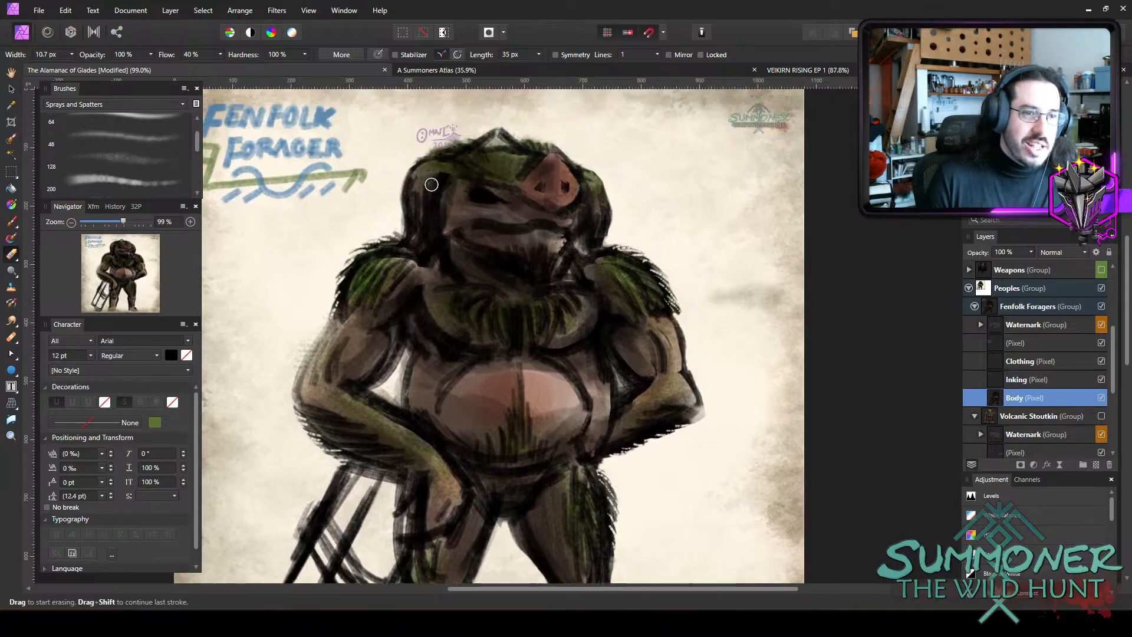
scroll(431, 184, "up", 1)
key("bracketleft")
key("bracketleft")
key("bracketleft")
key("bracketleft")
key("bracketleft")
left_click_drag(604, 261, 613, 236)
key("bracketright")
key("bracketright")
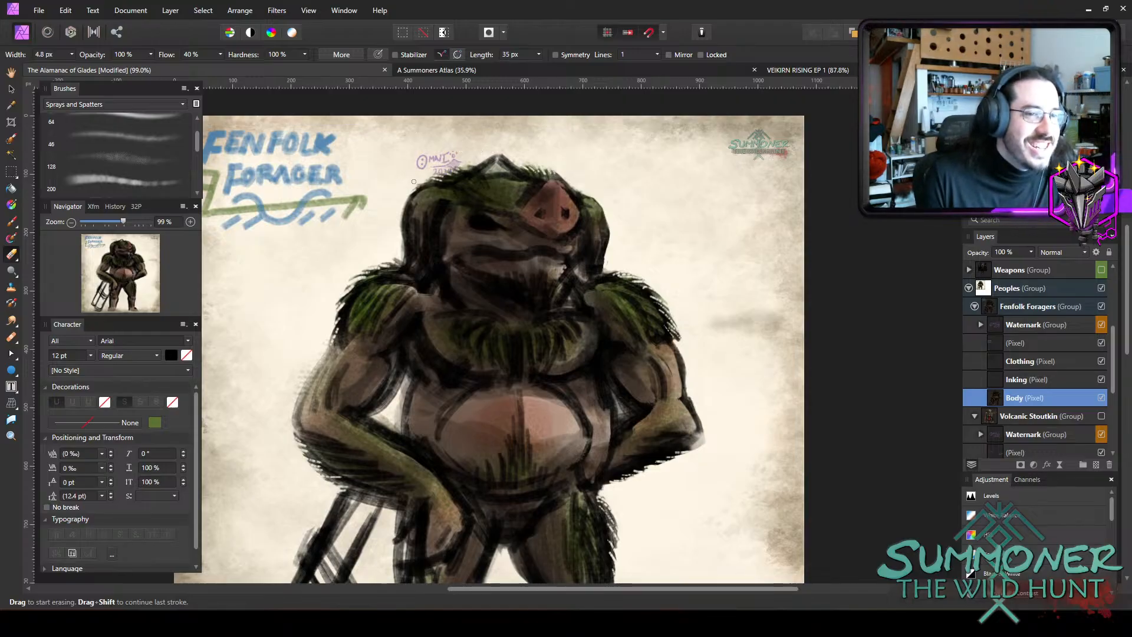
key("]")
key("[")
key("[")
key("[")
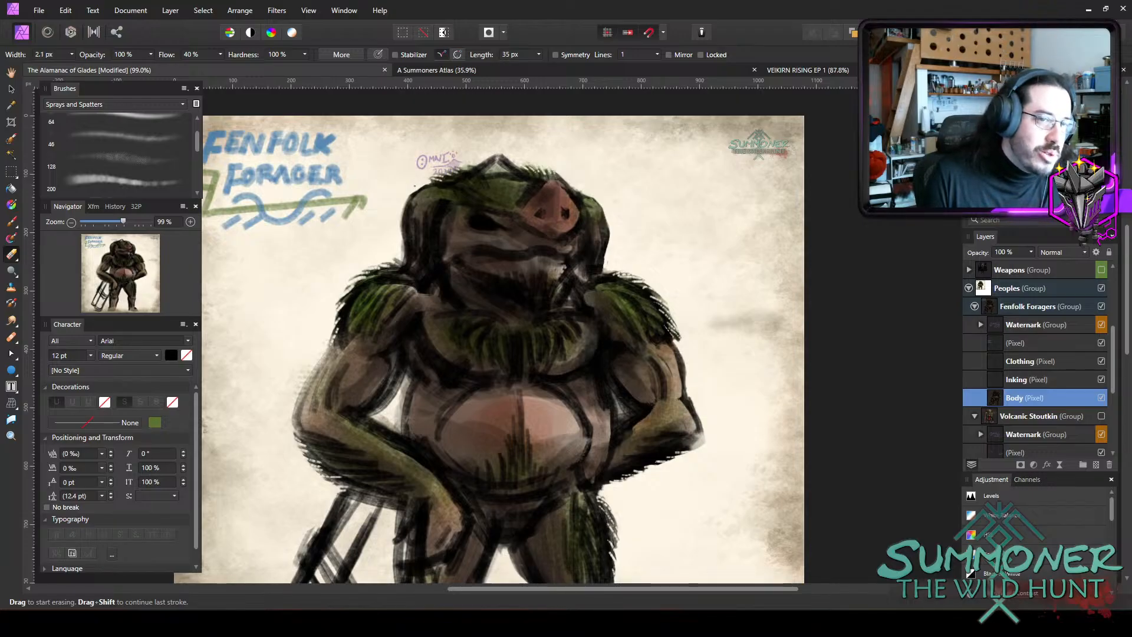
key("bracketright")
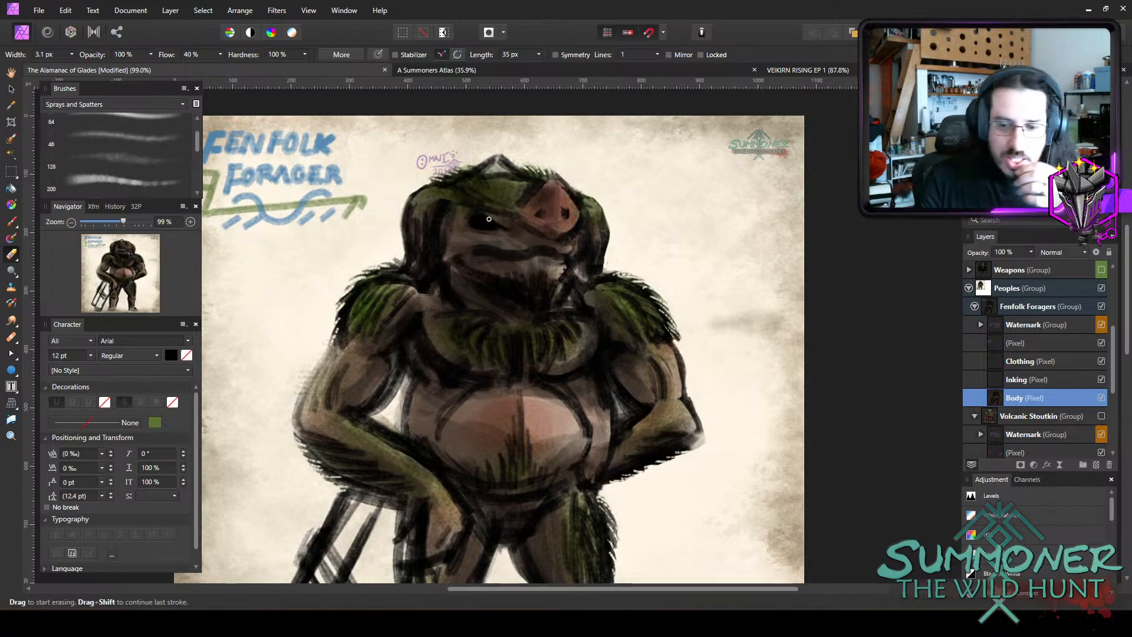
Switch from erasing to the Paint Brush and choose the 64 px brush from the Acrylics category.
scroll(486, 235, "down", 2)
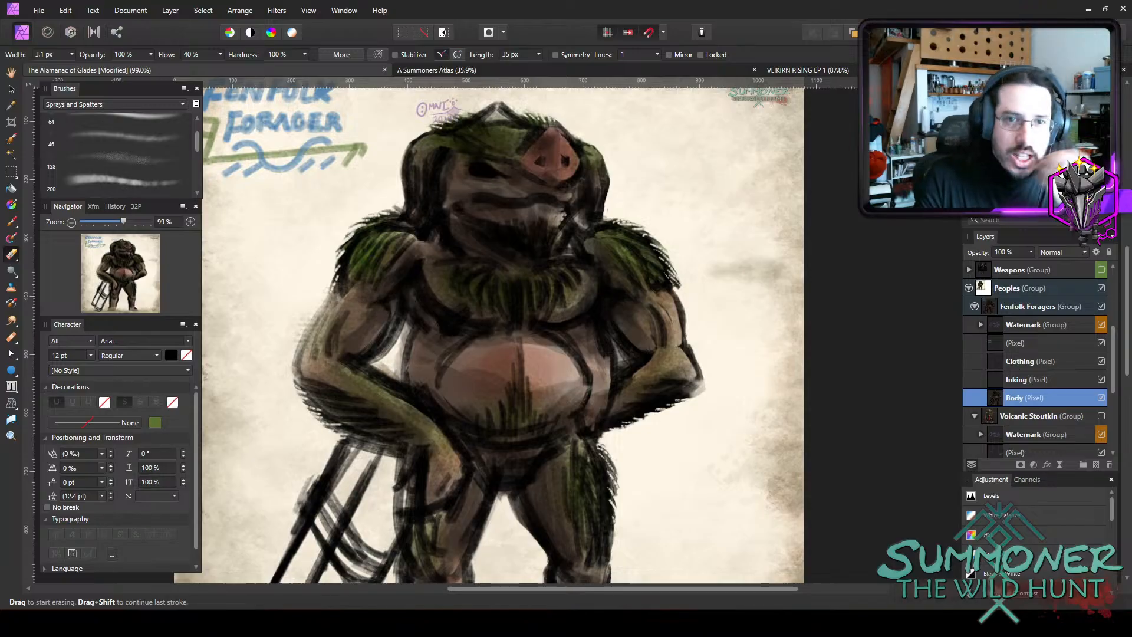
left_click(10, 221)
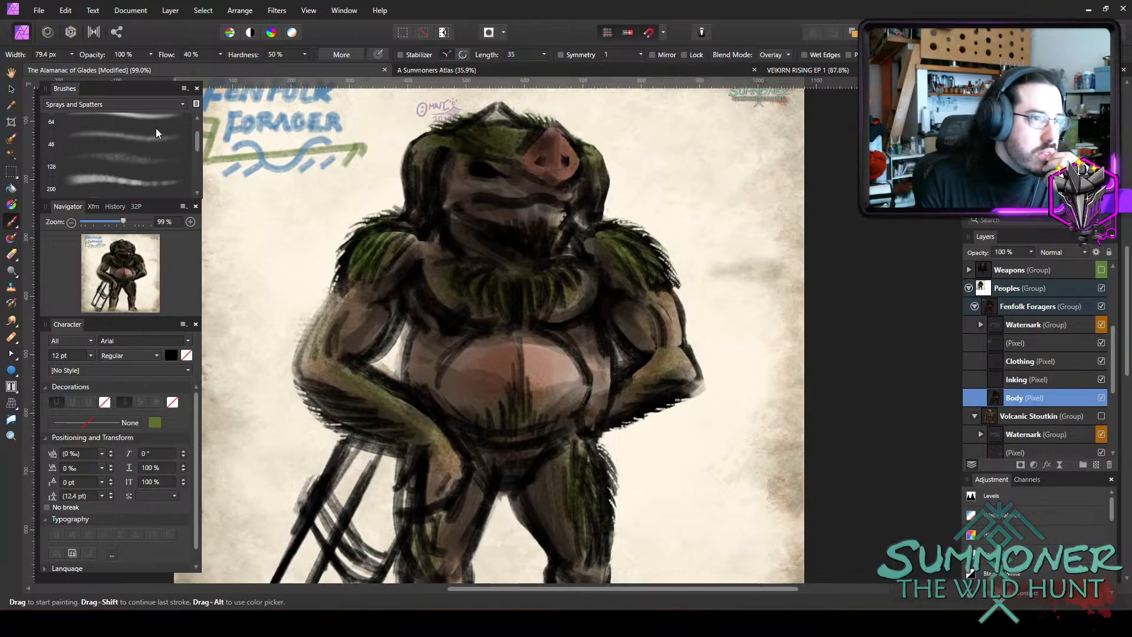
scroll(157, 124, "up", 2)
left_click(139, 110)
scroll(112, 120, "up", 2)
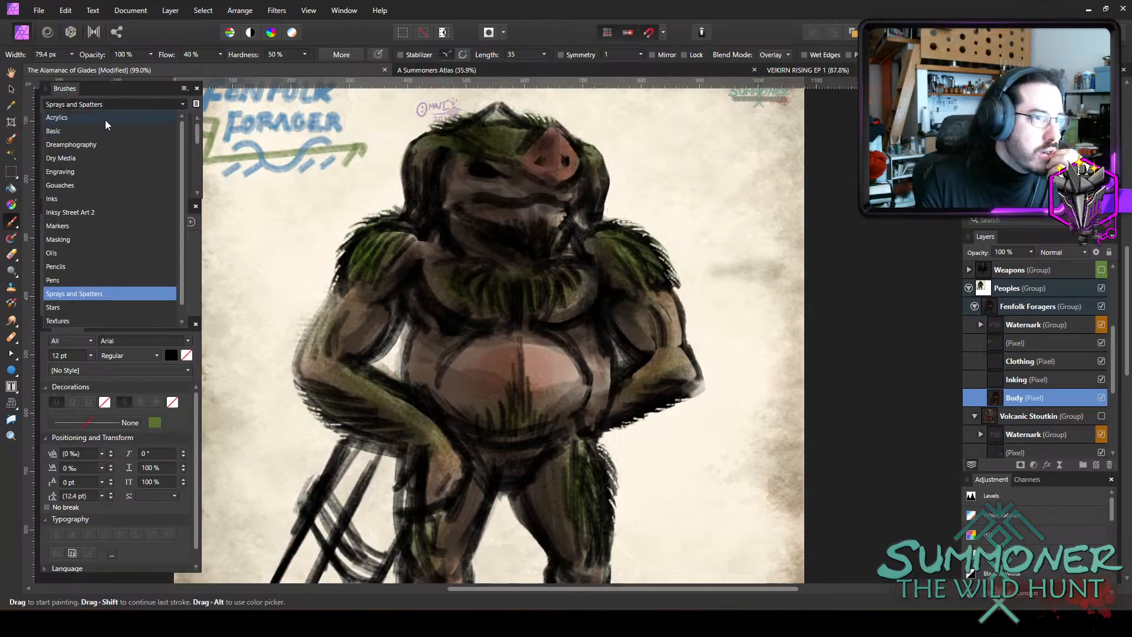
left_click(105, 119)
left_click(119, 139)
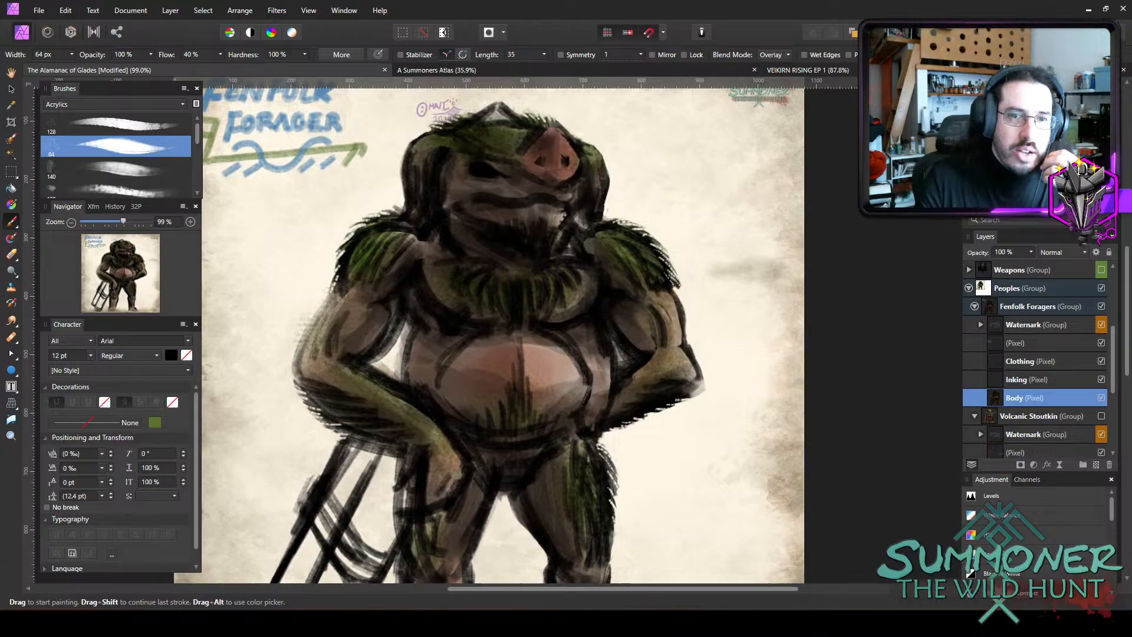
Set the brush colour to a muted grey-green, hex 6F7A5E.
key("c")
left_click_drag(345, 355, 321, 401)
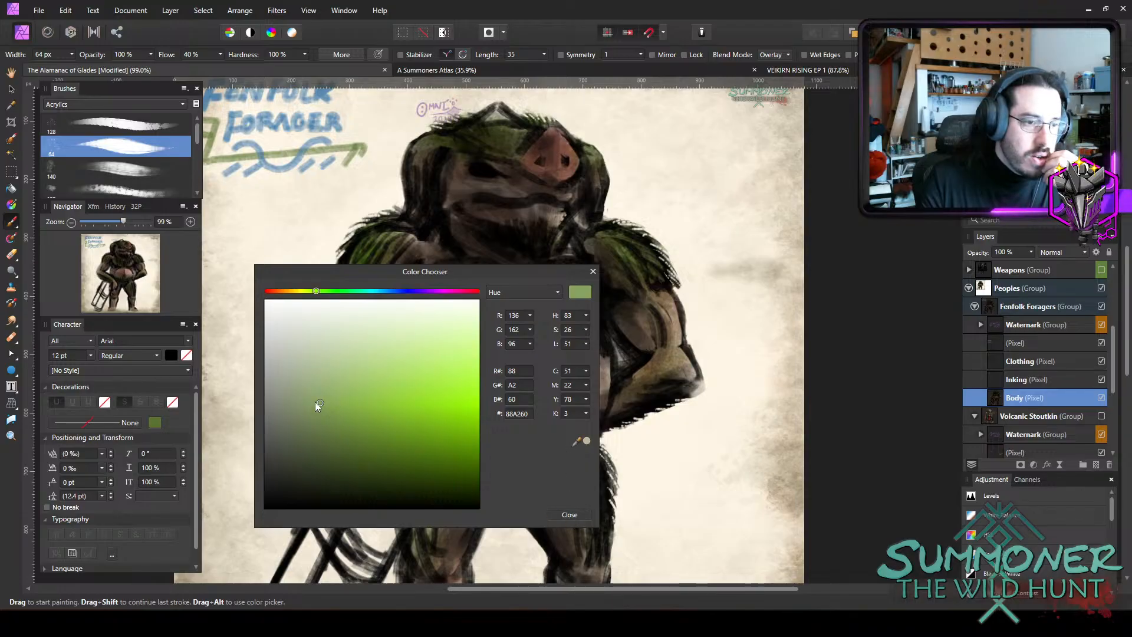
mouse_move(316, 402)
left_mouse_down()
mouse_move(305, 398)
mouse_move(291, 420)
left_mouse_up()
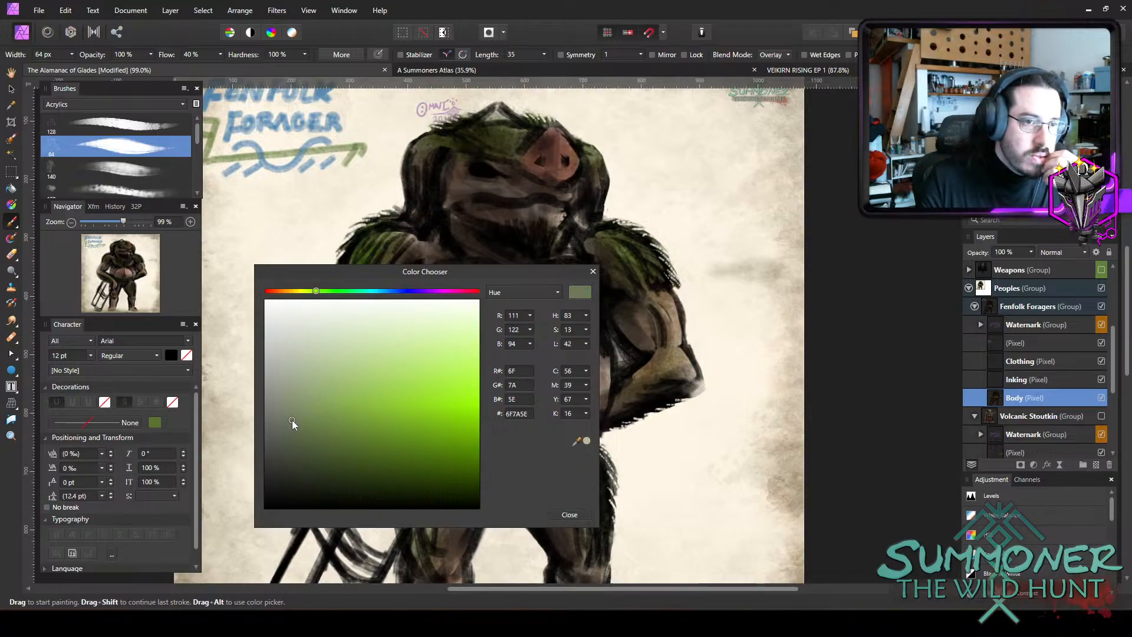
left_click(569, 514)
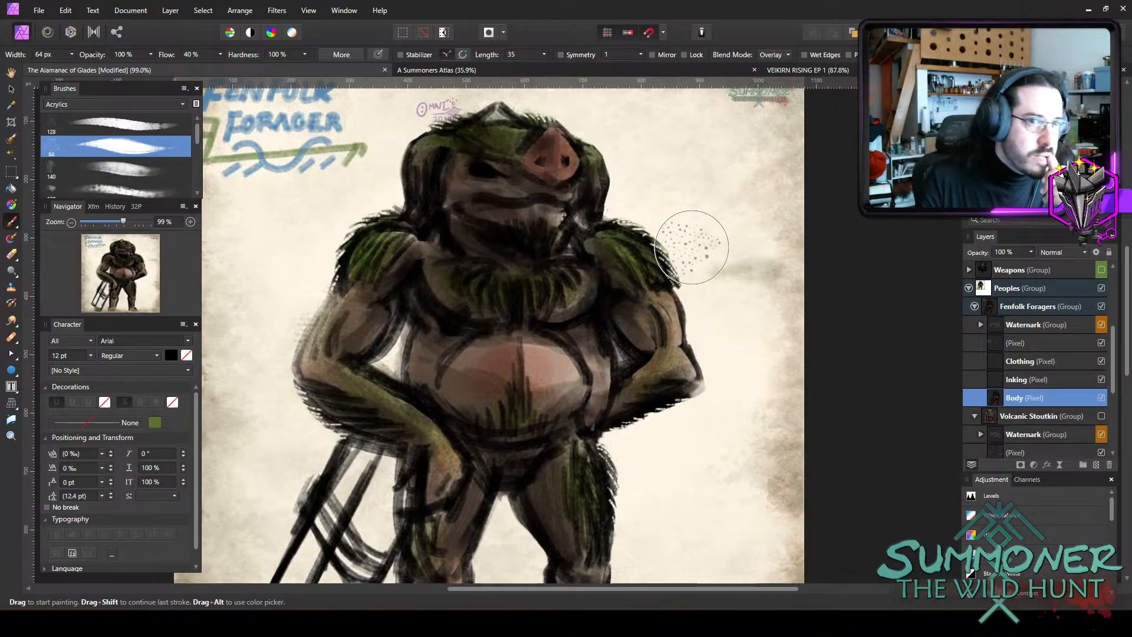
Set the brush to 75% opacity, Normal blend mode and a width of 2.7 px.
key("bracketleft")
key("7")
key("5")
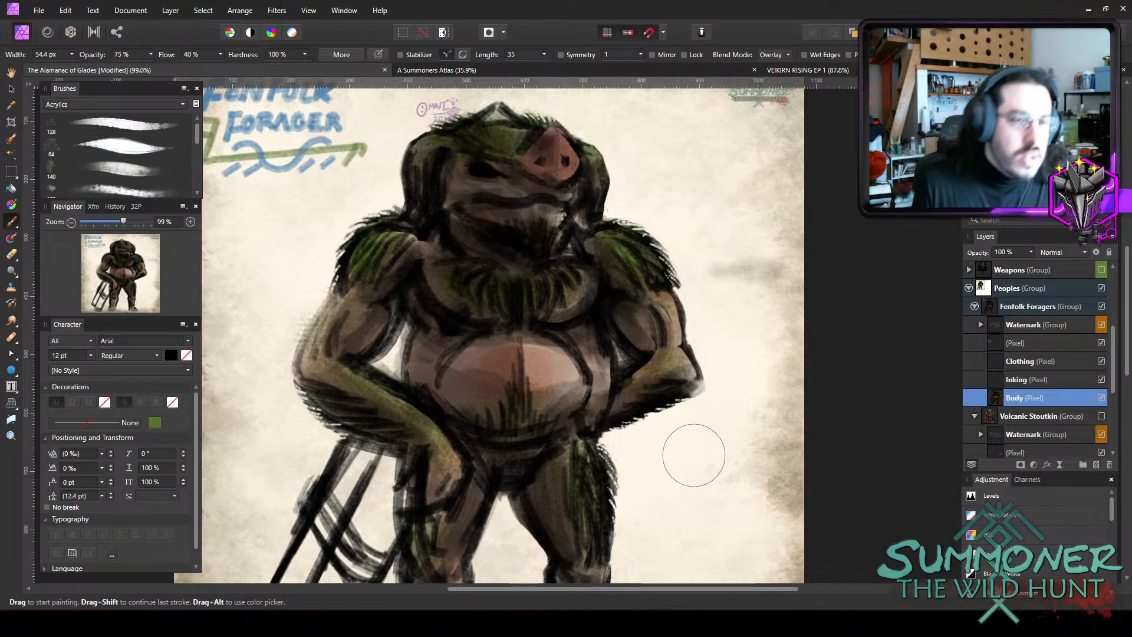
key("bracketleft")
key("bracketleft")
key("bracketleft")
key("bracketleft")
key("bracketleft")
key("bracketleft")
key("bracketleft")
key("bracketleft")
key("bracketleft")
key("bracketleft")
key("bracketleft")
key("bracketleft")
key("bracketleft")
key("bracketleft")
key("bracketleft")
key("bracketleft")
key("bracketleft")
key("bracketleft")
key("bracketleft")
key("bracketleft")
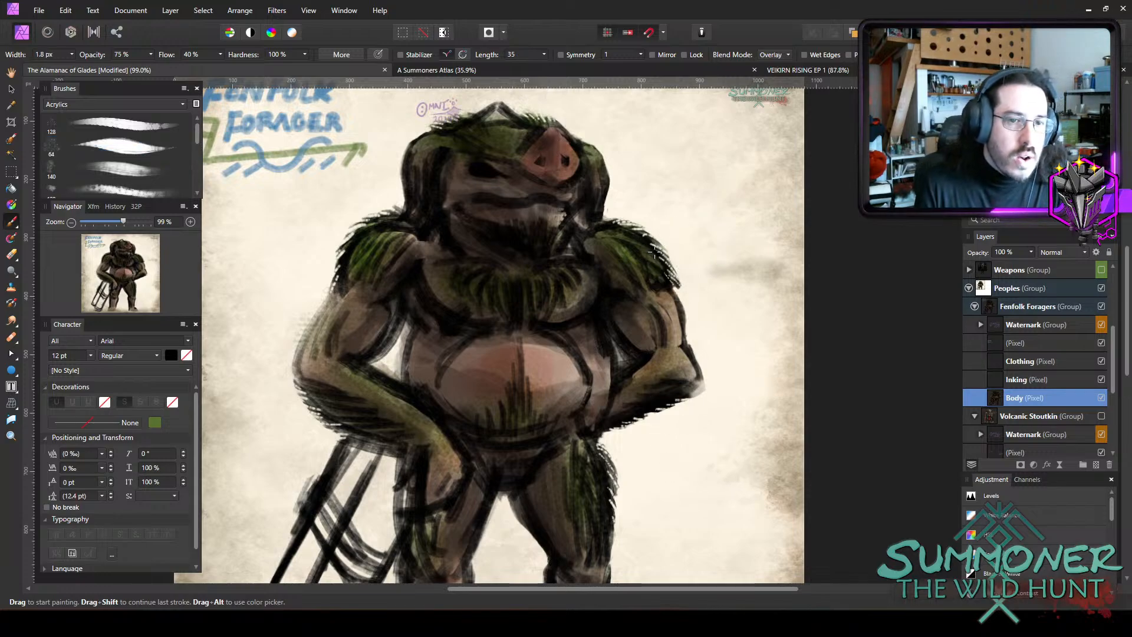
key("bracketright")
key("bracketright")
key("bracketright")
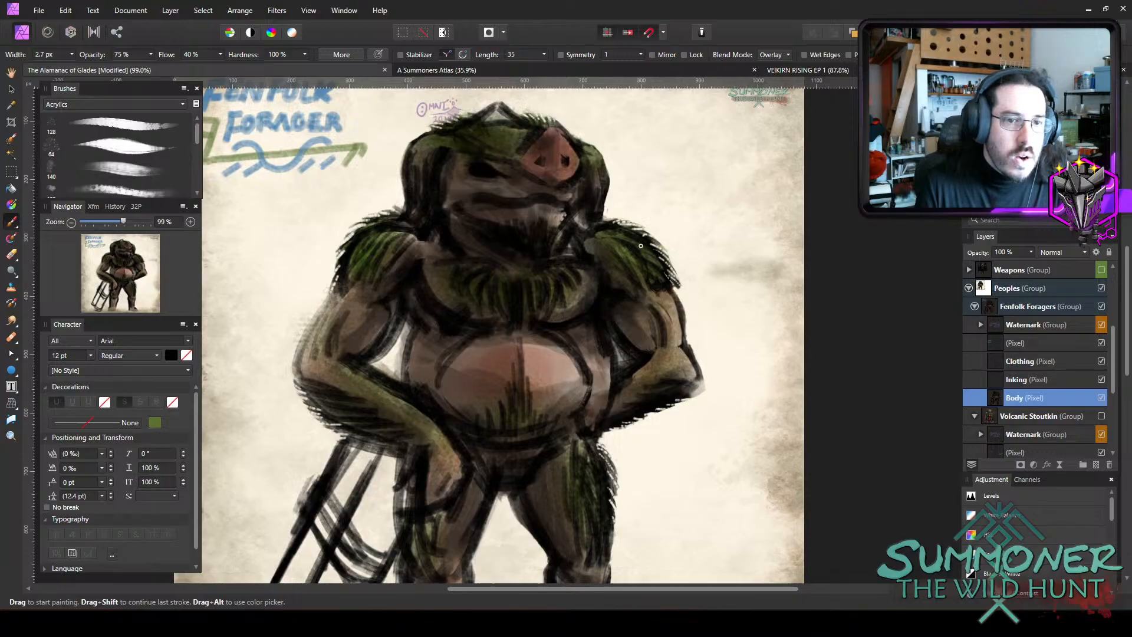
left_click(774, 54)
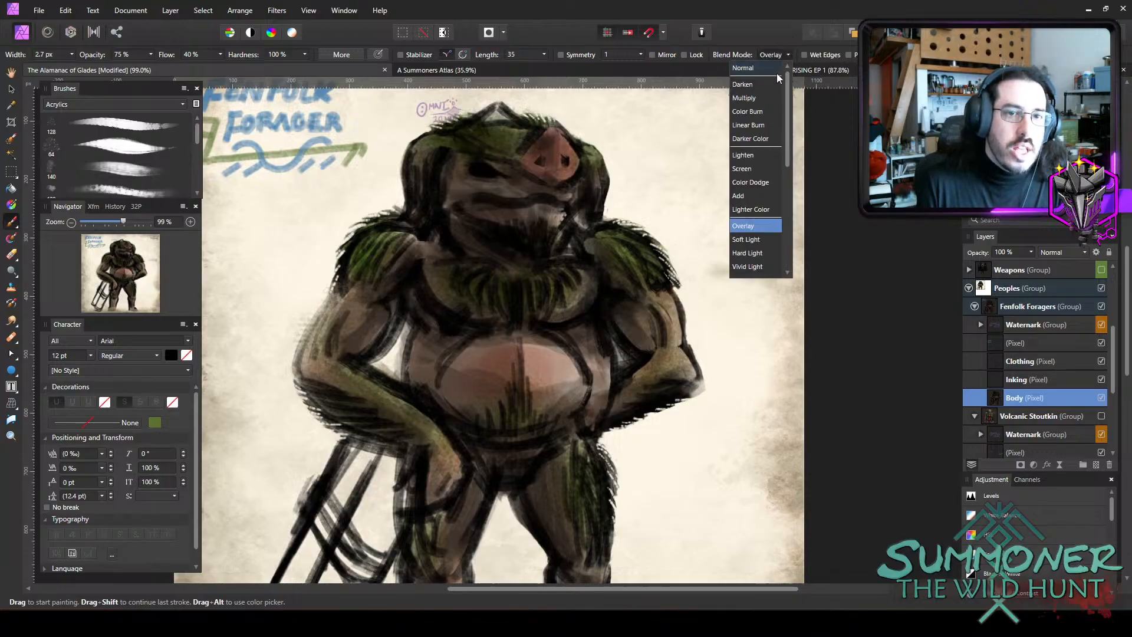
left_click(773, 74)
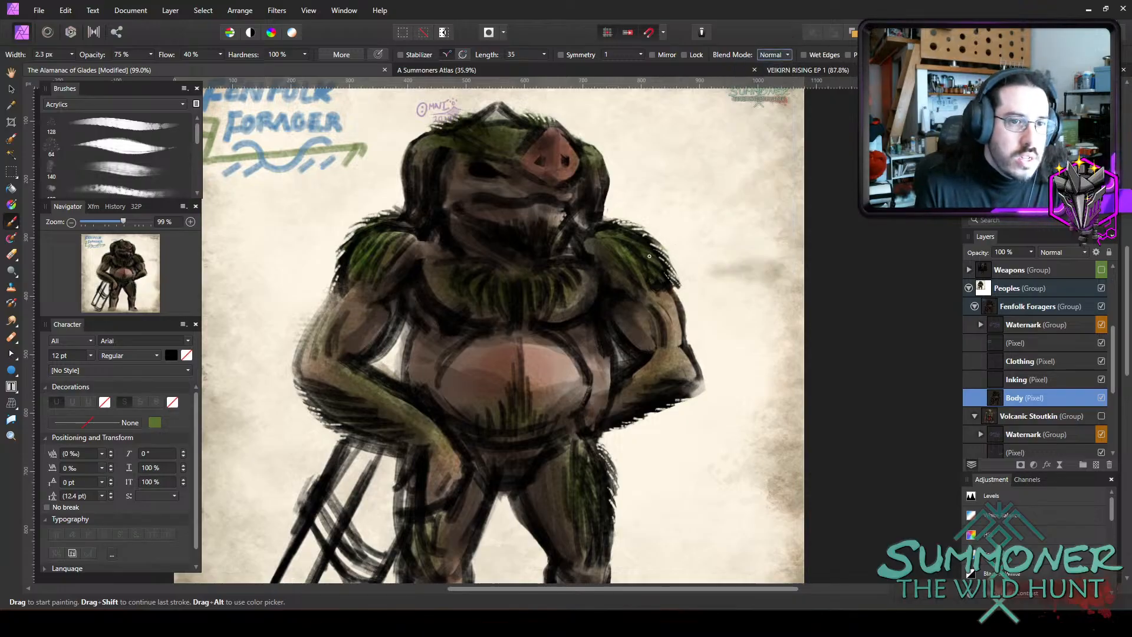
key("bracketright")
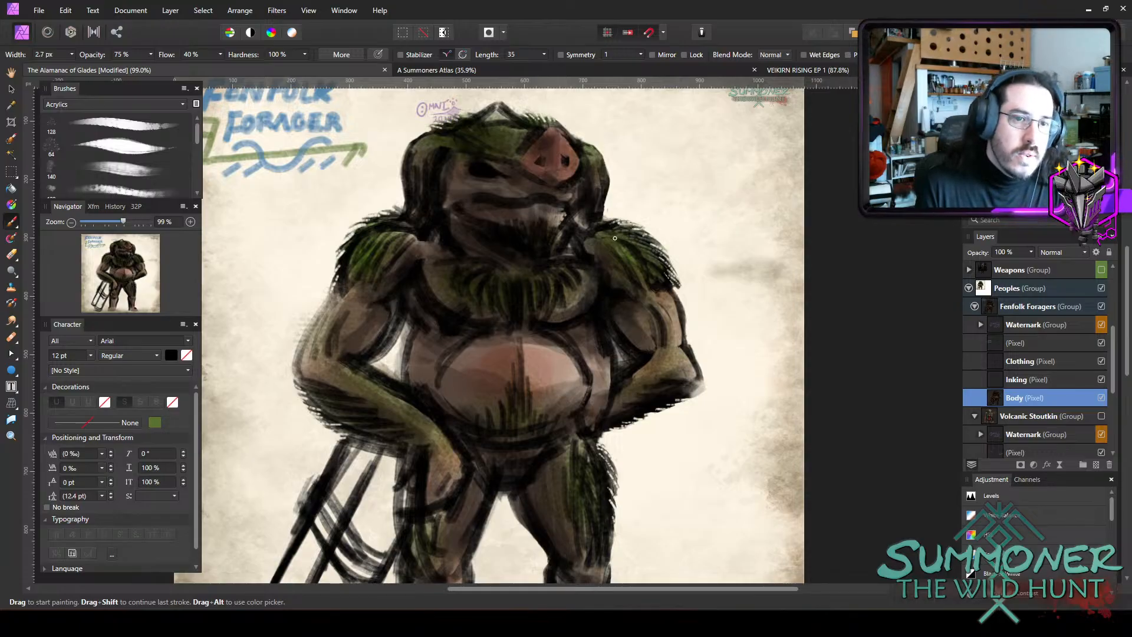
Paint fine grey-green fur strands over both shoulders with the 2.7 px brush.
mouse_move(615, 238)
left_mouse_down()
mouse_move(659, 261)
mouse_move(614, 243)
mouse_move(657, 281)
left_mouse_up()
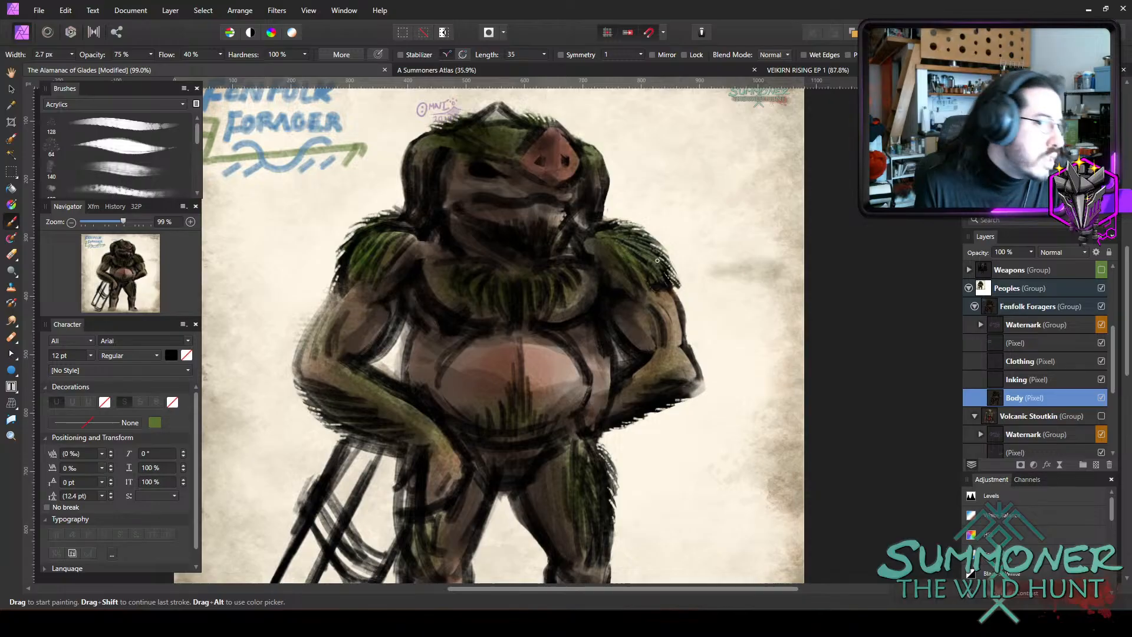
mouse_move(408, 242)
left_mouse_down()
mouse_move(384, 267)
mouse_move(373, 259)
mouse_move(343, 278)
left_mouse_up()
mouse_move(382, 252)
left_mouse_down()
mouse_move(366, 284)
mouse_move(371, 236)
mouse_move(339, 275)
left_mouse_up()
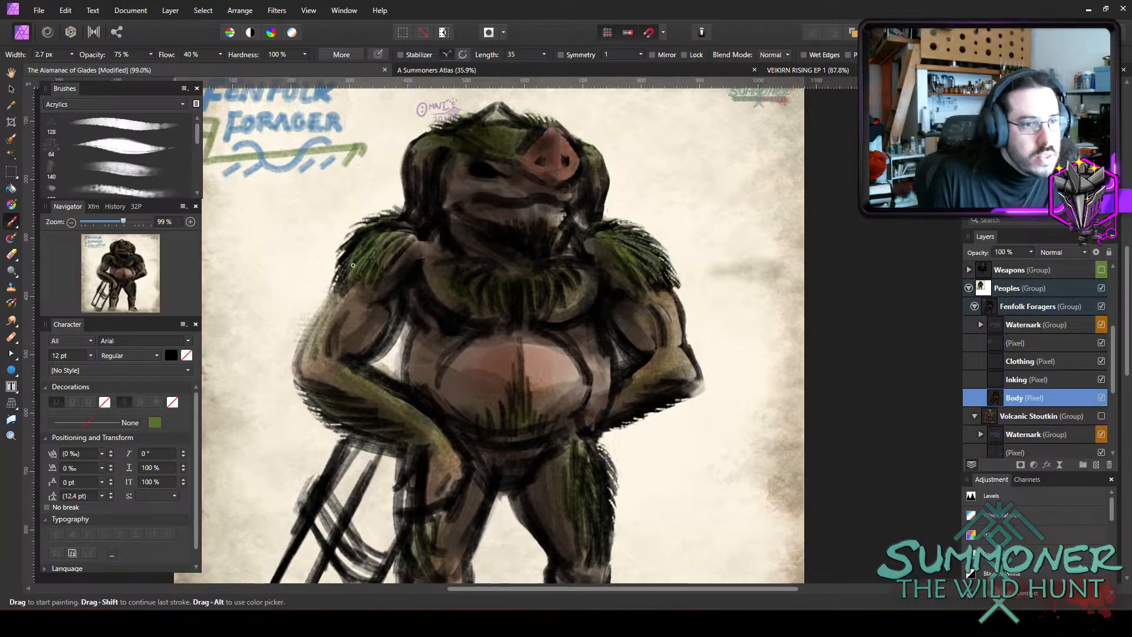
left_click_drag(371, 233, 343, 248)
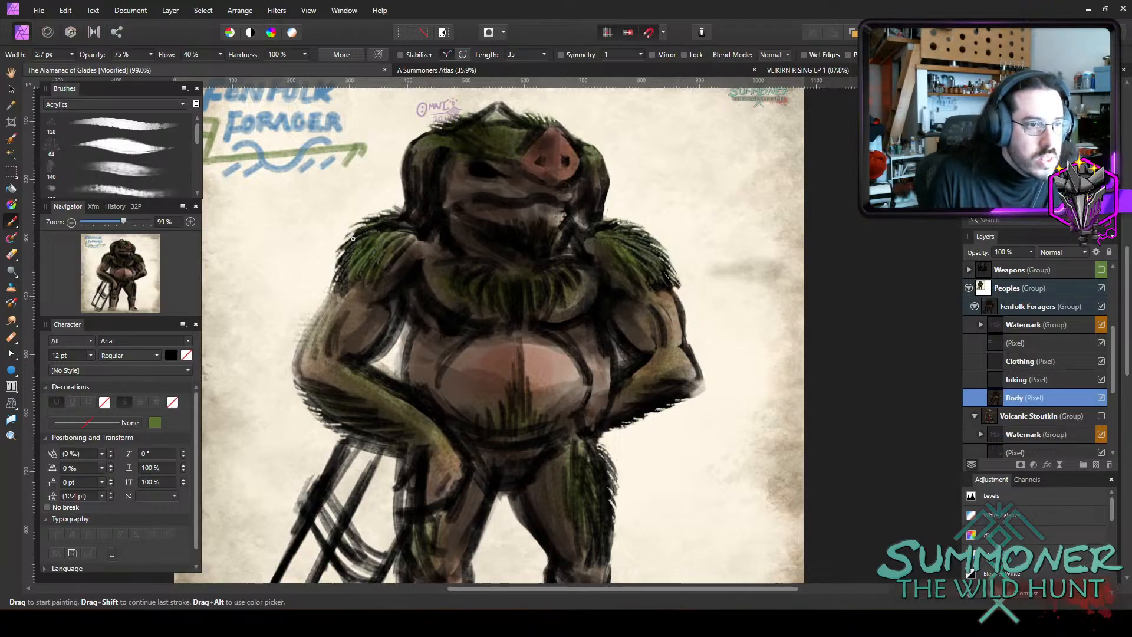
mouse_move(397, 226)
left_mouse_down()
mouse_move(368, 231)
mouse_move(398, 231)
left_mouse_up()
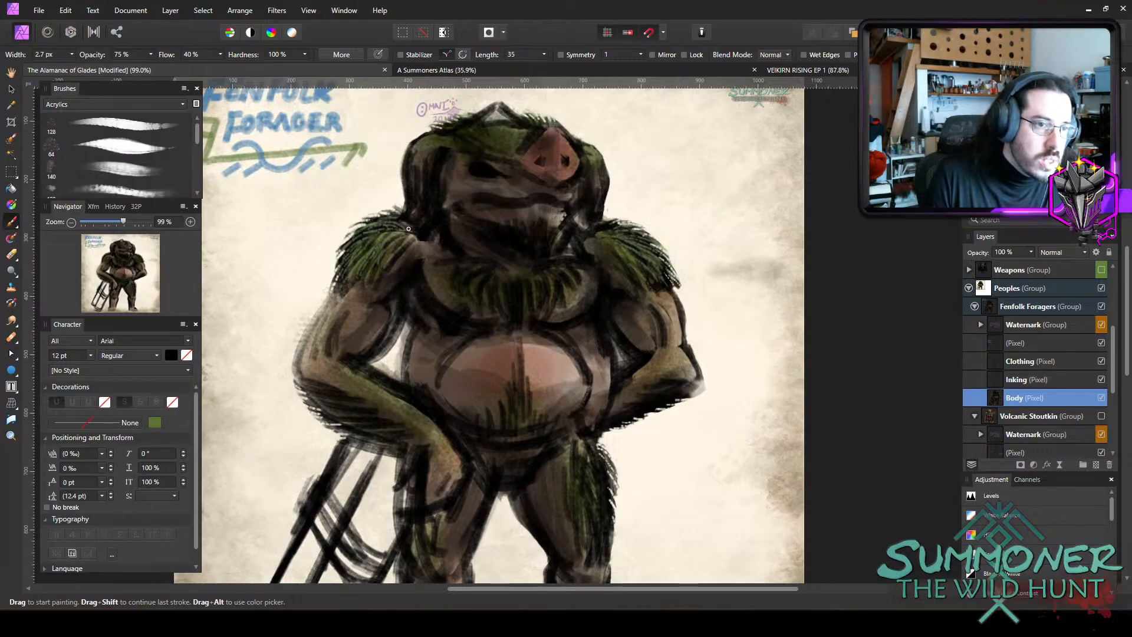
Paint light green hair strands down both sides and across the top of the head with a 3.1 px brush.
key("]")
mouse_move(411, 163)
left_mouse_down()
mouse_move(422, 213)
mouse_move(439, 164)
mouse_move(412, 218)
mouse_move(417, 193)
mouse_move(429, 193)
mouse_move(422, 216)
mouse_move(438, 175)
mouse_move(425, 217)
mouse_move(412, 176)
mouse_move(419, 222)
left_mouse_up()
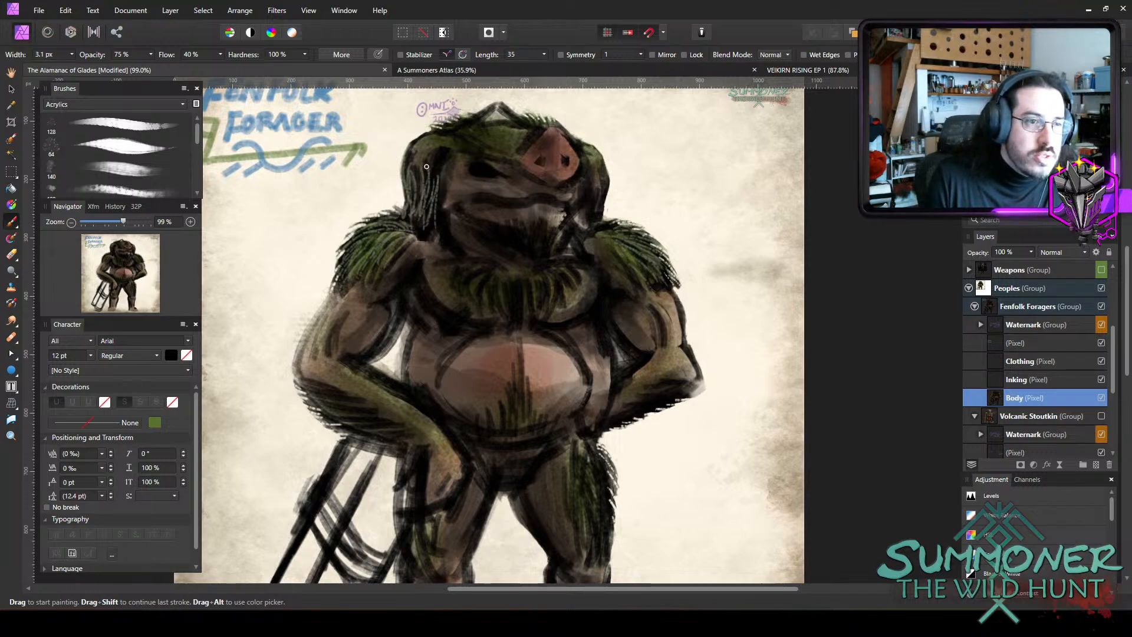
left_click_drag(426, 166, 421, 194)
mouse_move(602, 187)
left_mouse_down()
mouse_move(591, 229)
mouse_move(599, 218)
left_mouse_up()
left_click_drag(481, 121, 485, 133)
mouse_move(459, 122)
left_mouse_down()
mouse_move(471, 141)
mouse_move(486, 140)
left_mouse_up()
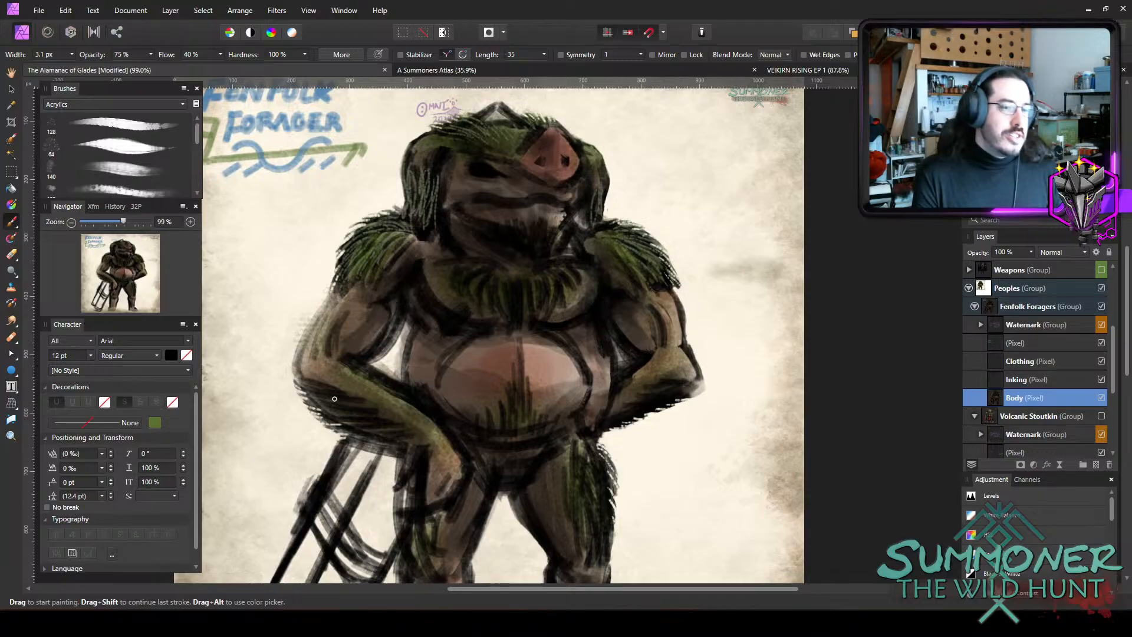
Add light green fur strands along the undersides of both forearms with the 3.1 px brush.
left_click_drag(306, 391, 364, 406)
mouse_move(322, 404)
left_mouse_down()
mouse_move(370, 412)
mouse_move(323, 415)
mouse_move(393, 429)
left_mouse_up()
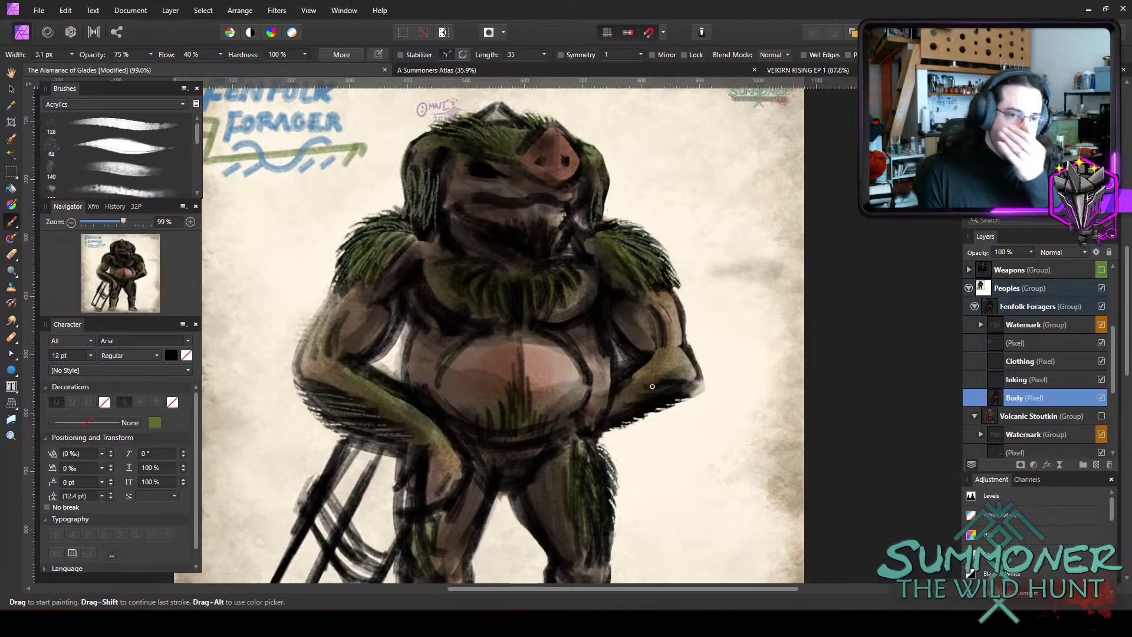
left_click_drag(692, 380, 660, 390)
mouse_move(678, 397)
left_mouse_down()
mouse_move(644, 405)
mouse_move(620, 421)
left_mouse_up()
Paint light green fur strands on the chest collar and down the belly's central fur patch.
scroll(713, 275, "down", 1)
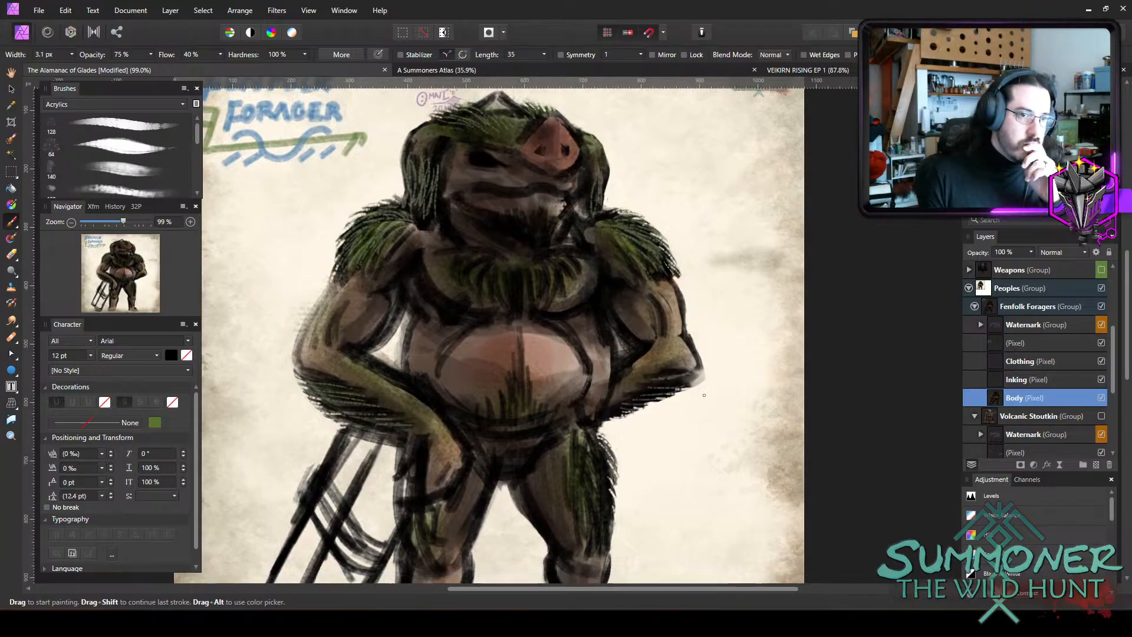
mouse_move(488, 244)
left_mouse_down()
mouse_move(459, 260)
mouse_move(538, 285)
left_mouse_up()
mouse_move(541, 255)
left_mouse_down()
mouse_move(548, 281)
mouse_move(576, 263)
left_mouse_up()
mouse_move(540, 270)
left_mouse_down()
mouse_move(546, 295)
mouse_move(531, 304)
left_mouse_up()
mouse_move(518, 267)
left_mouse_down()
mouse_move(519, 305)
mouse_move(522, 294)
left_mouse_up()
left_click_drag(506, 269, 508, 290)
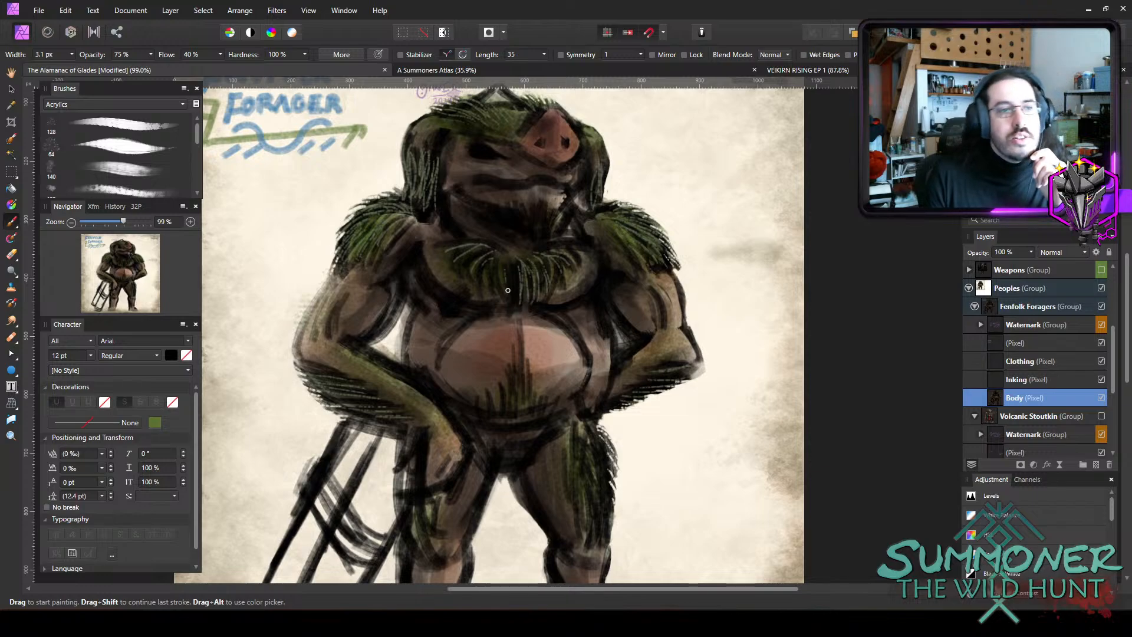
mouse_move(520, 341)
left_mouse_down()
mouse_move(515, 407)
mouse_move(540, 423)
mouse_move(517, 429)
left_mouse_up()
left_click_drag(508, 402, 505, 432)
left_click_drag(492, 415, 494, 428)
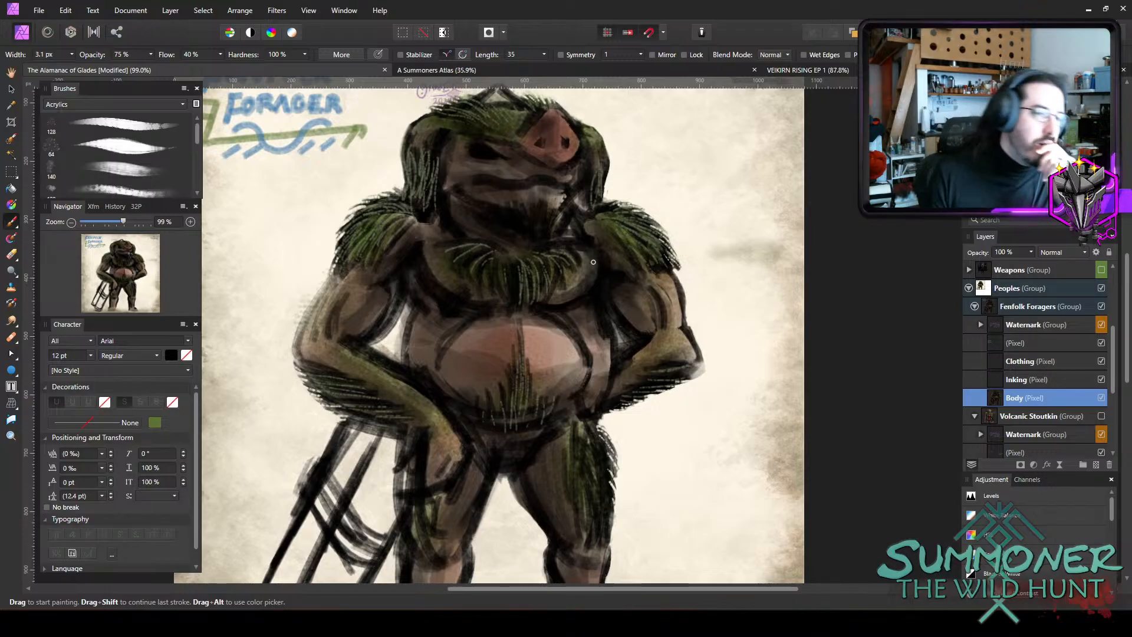
Paint light green beard strands on the chin below the mouth with the 3.1 px brush.
scroll(573, 249, "up", 1)
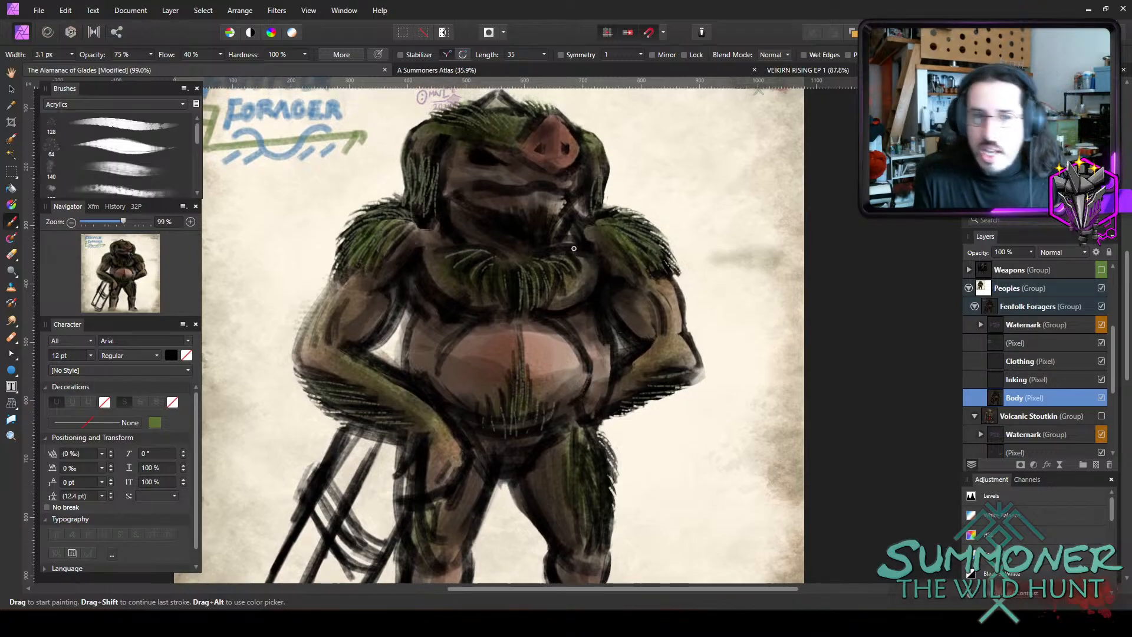
scroll(573, 249, "up", 3)
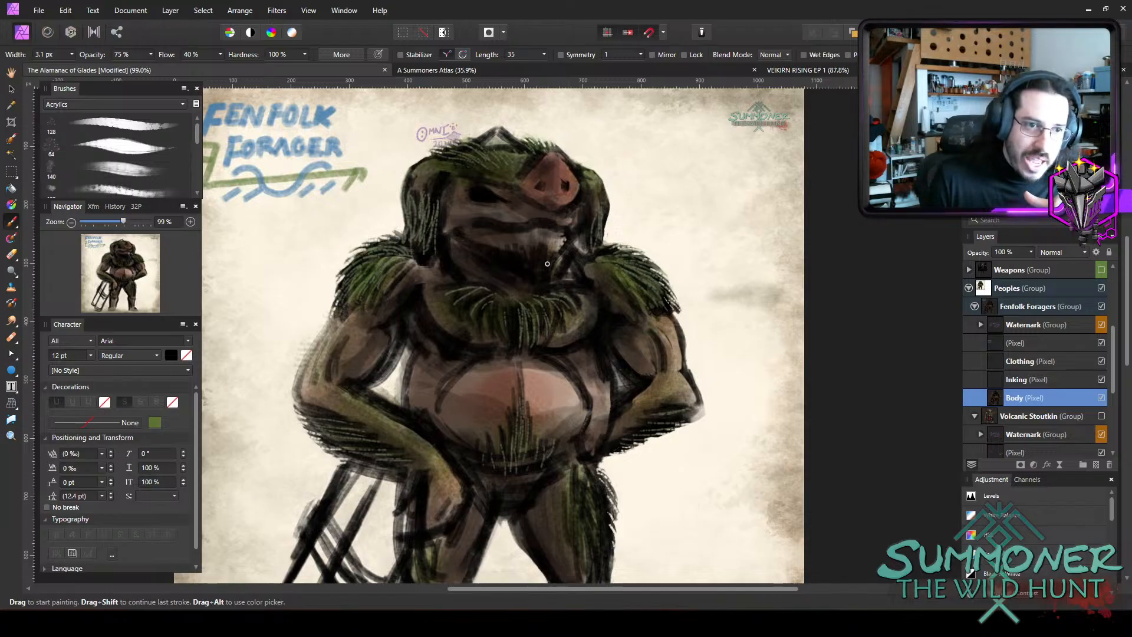
mouse_move(545, 254)
left_mouse_down()
mouse_move(534, 277)
mouse_move(524, 245)
mouse_move(521, 275)
mouse_move(507, 250)
mouse_move(501, 263)
mouse_move(547, 267)
mouse_move(548, 250)
mouse_move(551, 281)
mouse_move(568, 250)
mouse_move(559, 279)
mouse_move(537, 251)
mouse_move(539, 279)
left_mouse_up()
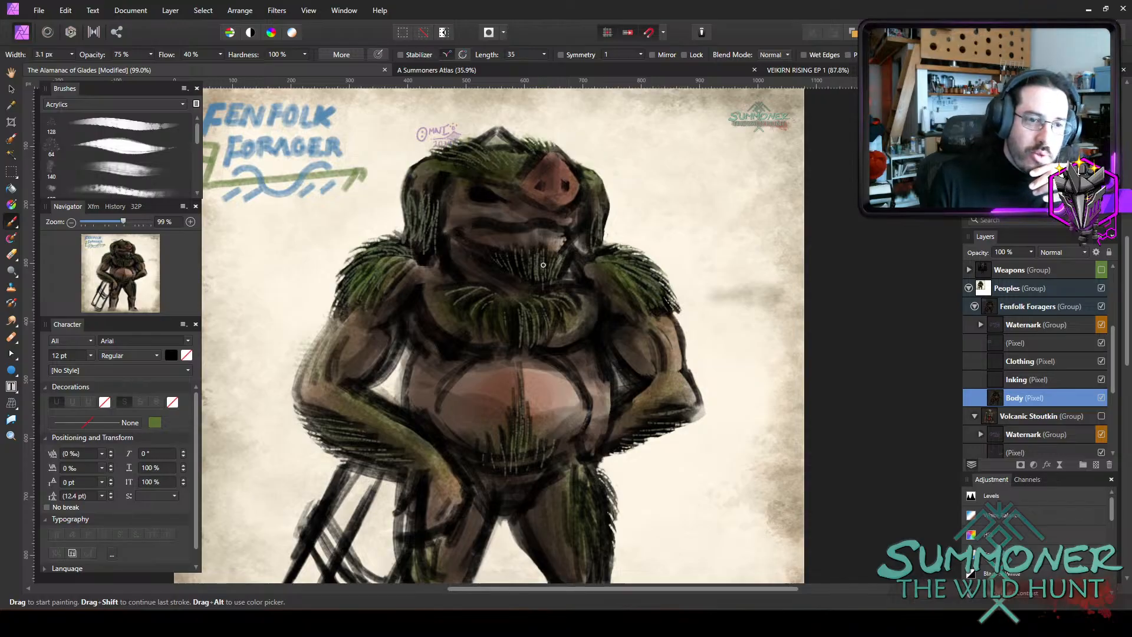
left_click_drag(530, 254, 532, 282)
mouse_move(524, 254)
left_mouse_down()
mouse_move(528, 280)
mouse_move(515, 273)
left_mouse_up()
left_click_drag(502, 254, 504, 272)
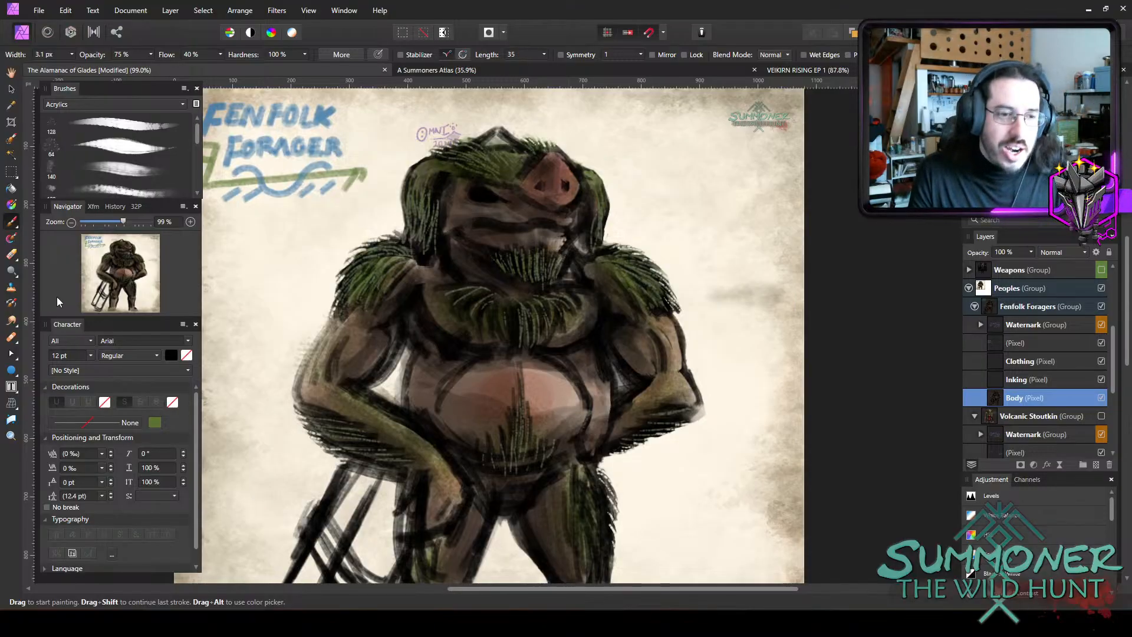
Paint light red highlight strokes along the edges and lower rim of the snout, widening the brush to 4.1 px.
scroll(417, 344, "down", 2)
scroll(499, 285, "up", 2)
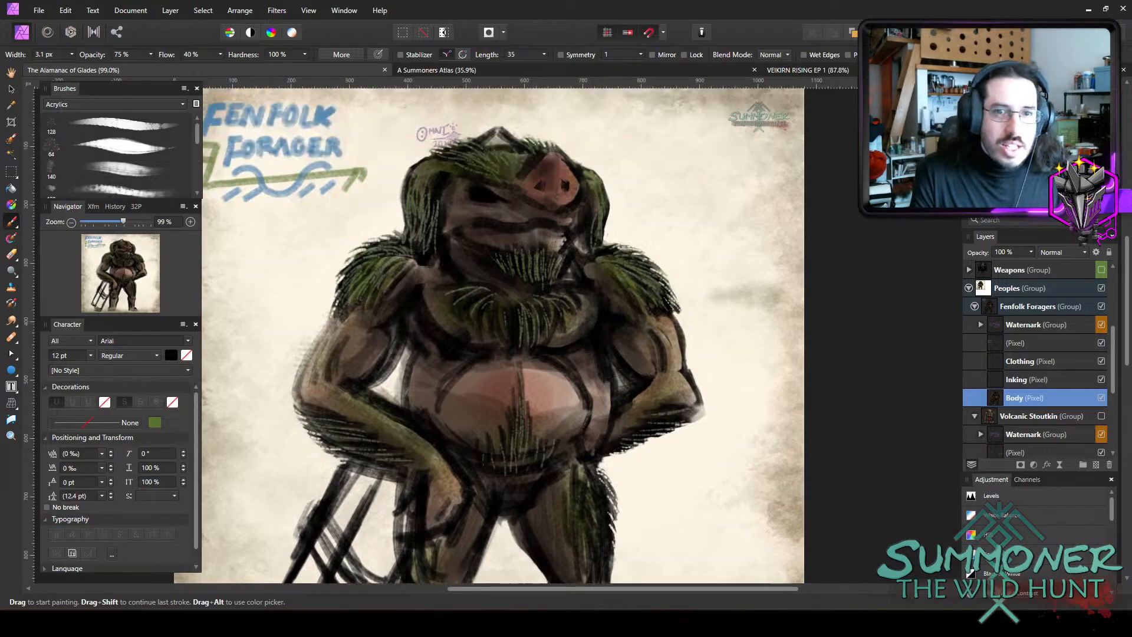
scroll(515, 291, "up", 1)
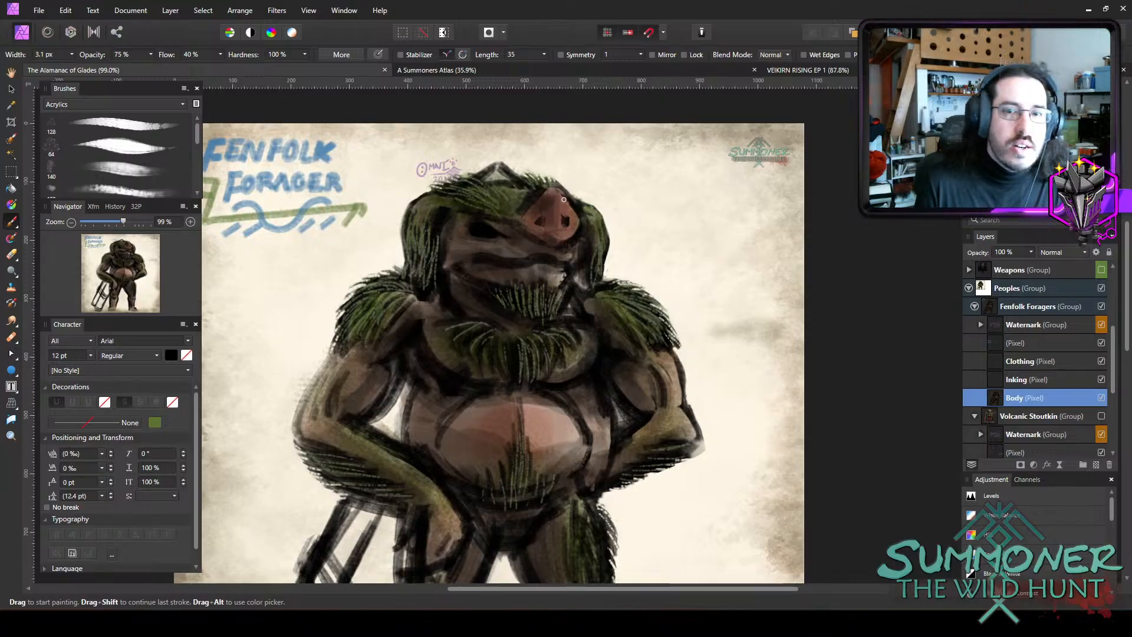
key("bracketright")
mouse_move(559, 186)
left_mouse_down()
mouse_move(577, 207)
mouse_move(553, 184)
mouse_move(561, 204)
mouse_move(556, 182)
mouse_move(538, 200)
mouse_move(550, 187)
mouse_move(539, 207)
mouse_move(557, 198)
mouse_move(569, 224)
left_mouse_up()
key("bracketright")
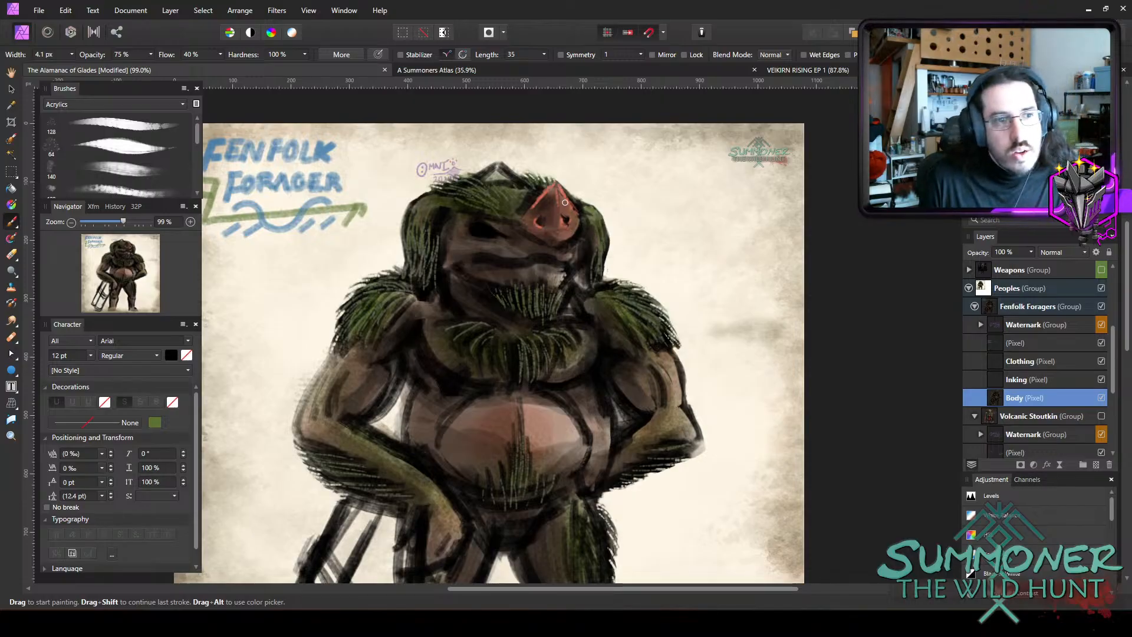
left_click_drag(577, 220, 554, 243)
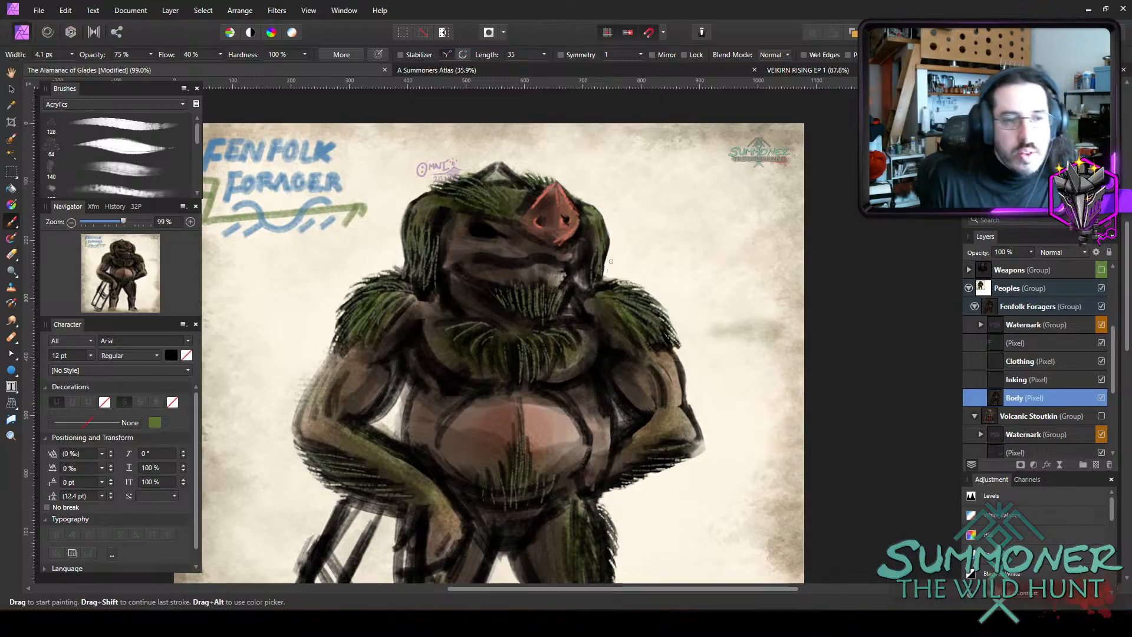
Paint a blue iris inside the creature's dark eye socket with the 2.6 px brush.
scroll(733, 284, "down", 3)
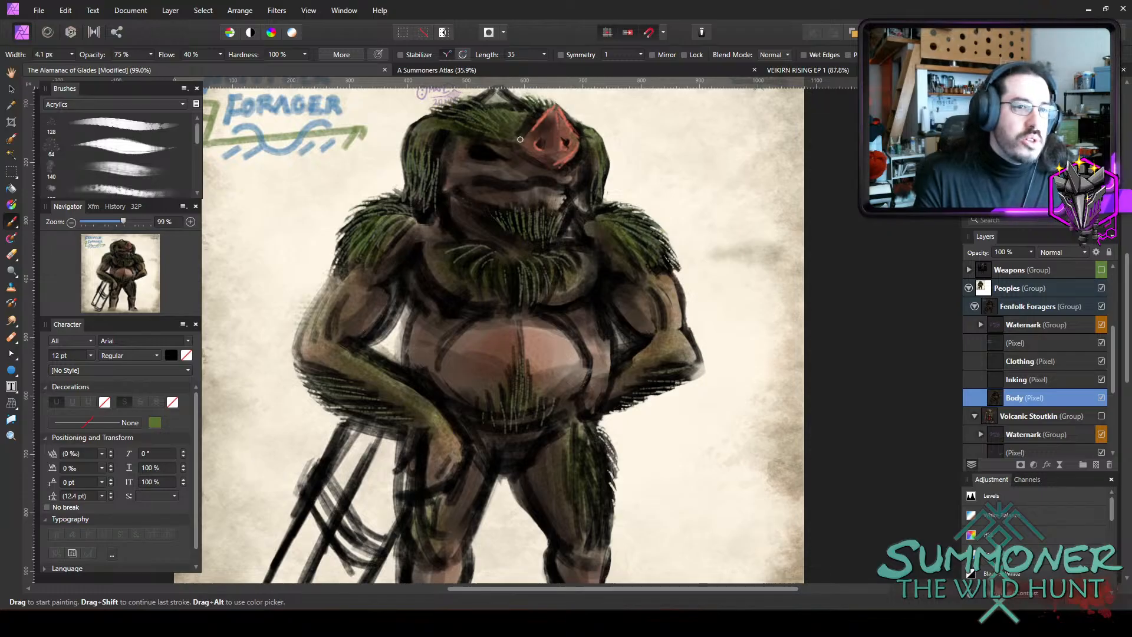
scroll(568, 186, "up", 4)
key("bracketleft")
key("bracketleft")
key("bracketleft")
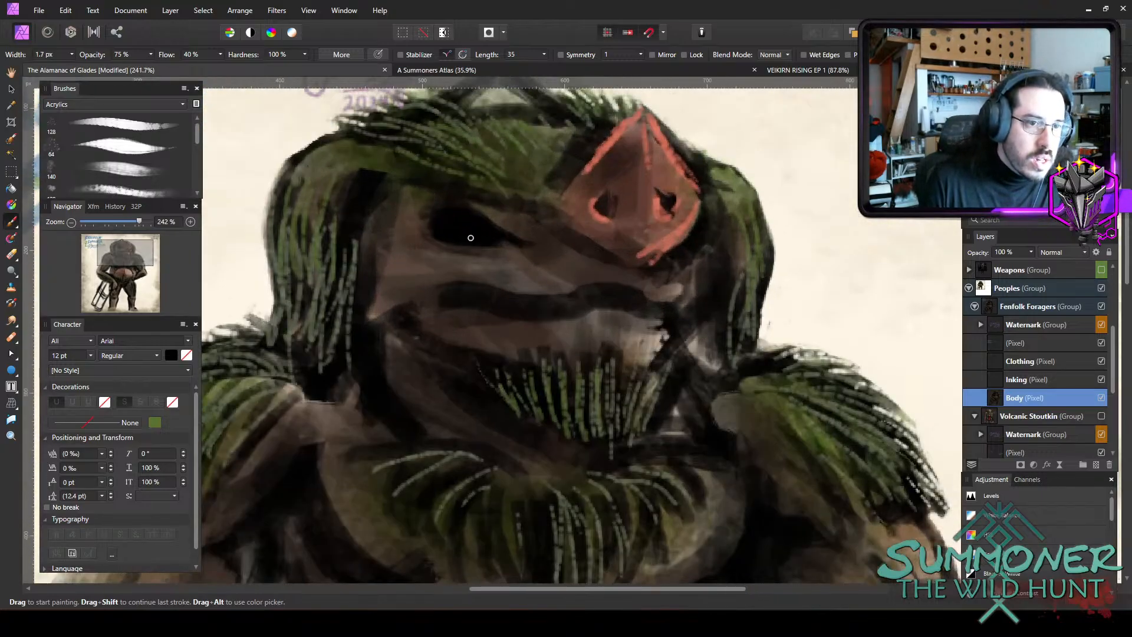
key("bracketright")
key("bracketright")
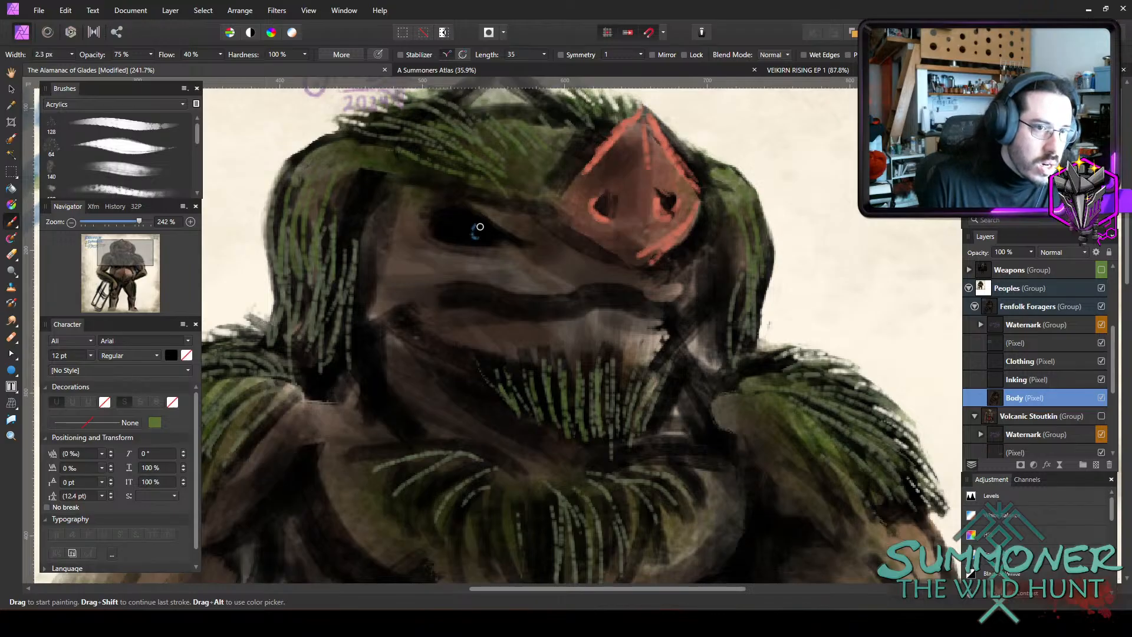
key("bracketright")
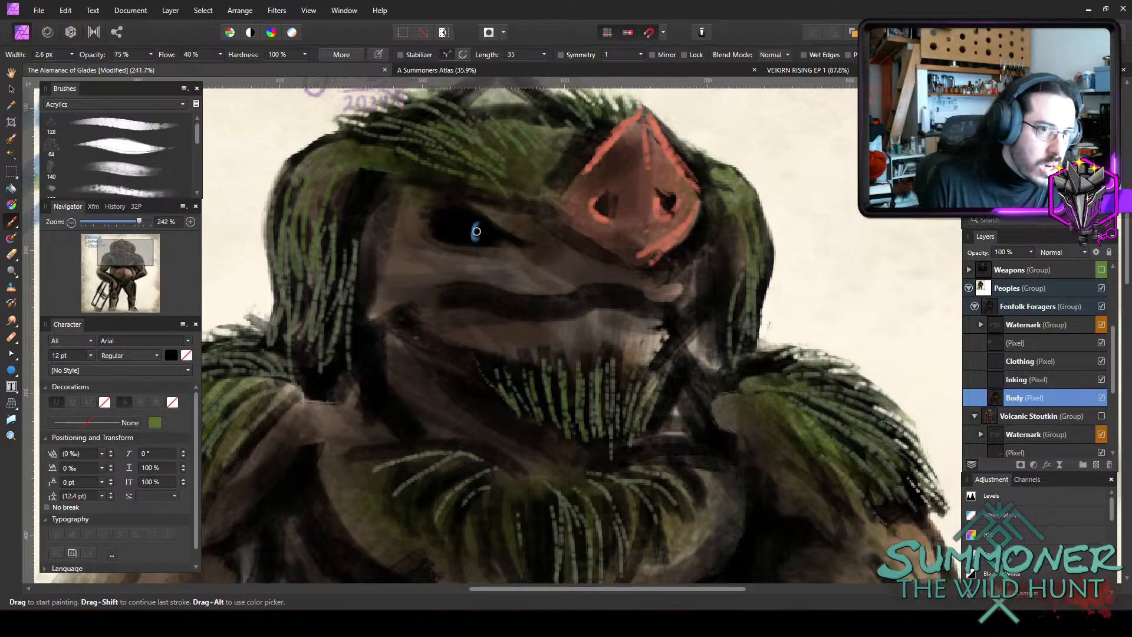
mouse_move(476, 232)
left_mouse_down()
mouse_move(485, 241)
mouse_move(484, 225)
mouse_move(486, 239)
left_mouse_up()
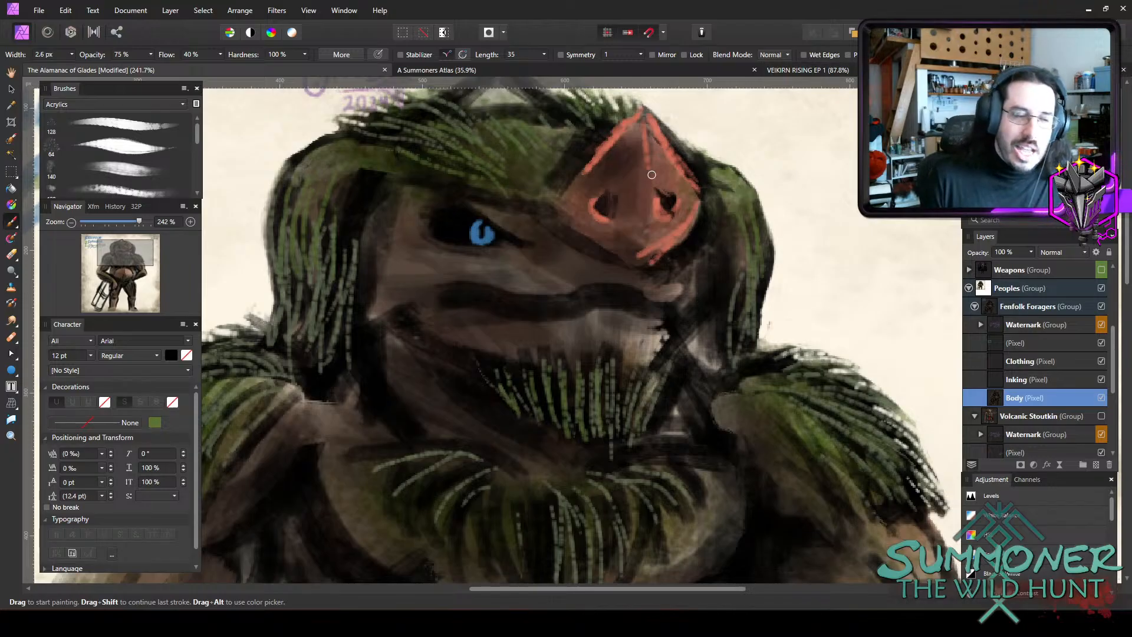
Refine the vertical slit pupil in the blue iris with a finer brush, then restore the width to 2.6 px.
key("[")
key("[")
left_click_drag(480, 227, 483, 236)
key("]")
key("]")
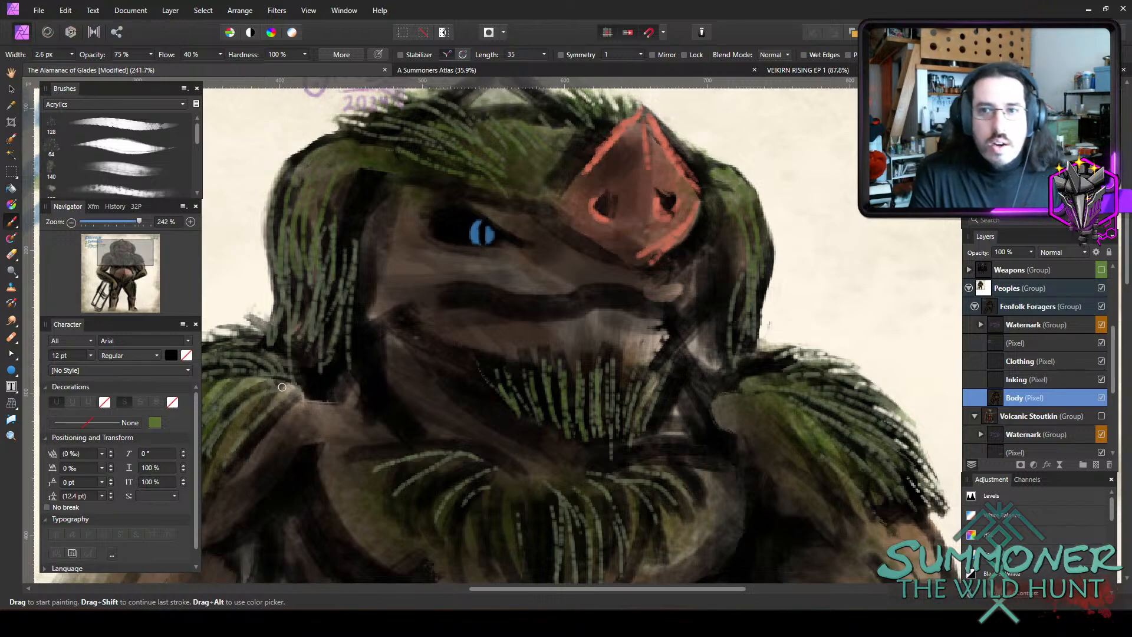
Paint a green band across the middle of the log bundle with the brush widened to 5.9 px.
scroll(388, 332, "down", 6)
scroll(455, 373, "down", 3)
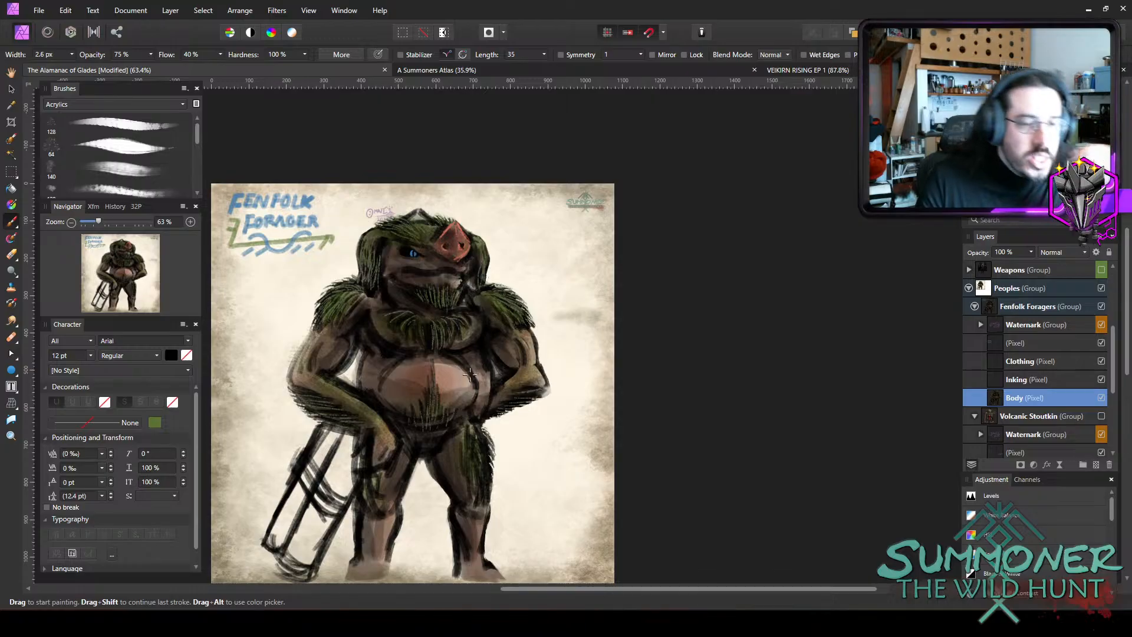
scroll(463, 365, "down", 3)
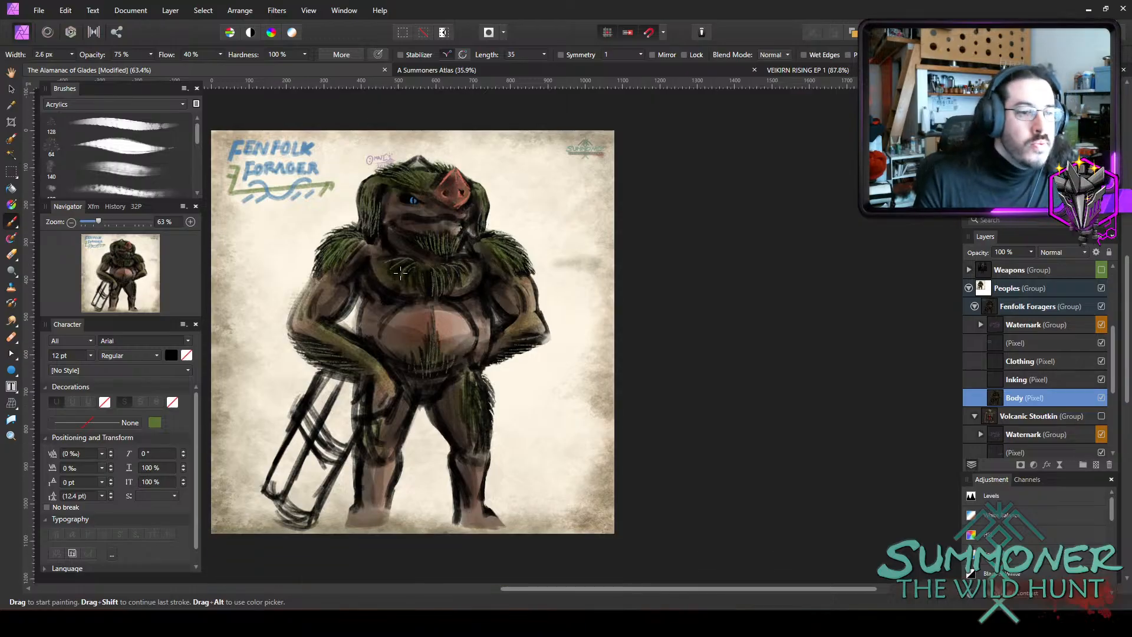
scroll(399, 272, "up", 2)
scroll(417, 309, "down", 2)
scroll(623, 530, "down", 1)
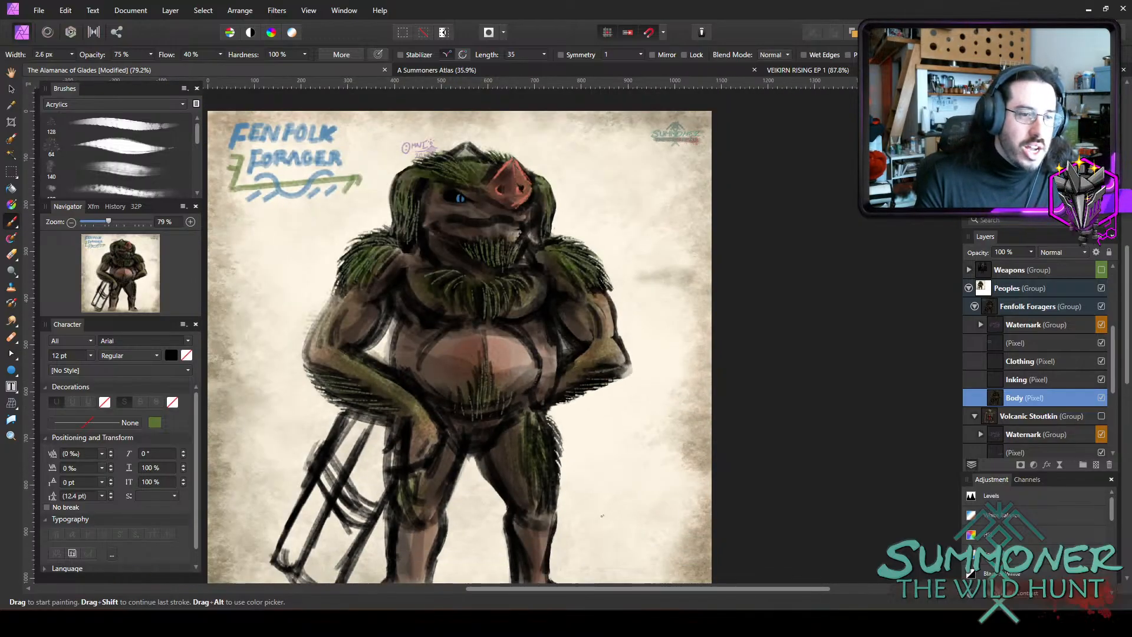
scroll(581, 489, "down", 1)
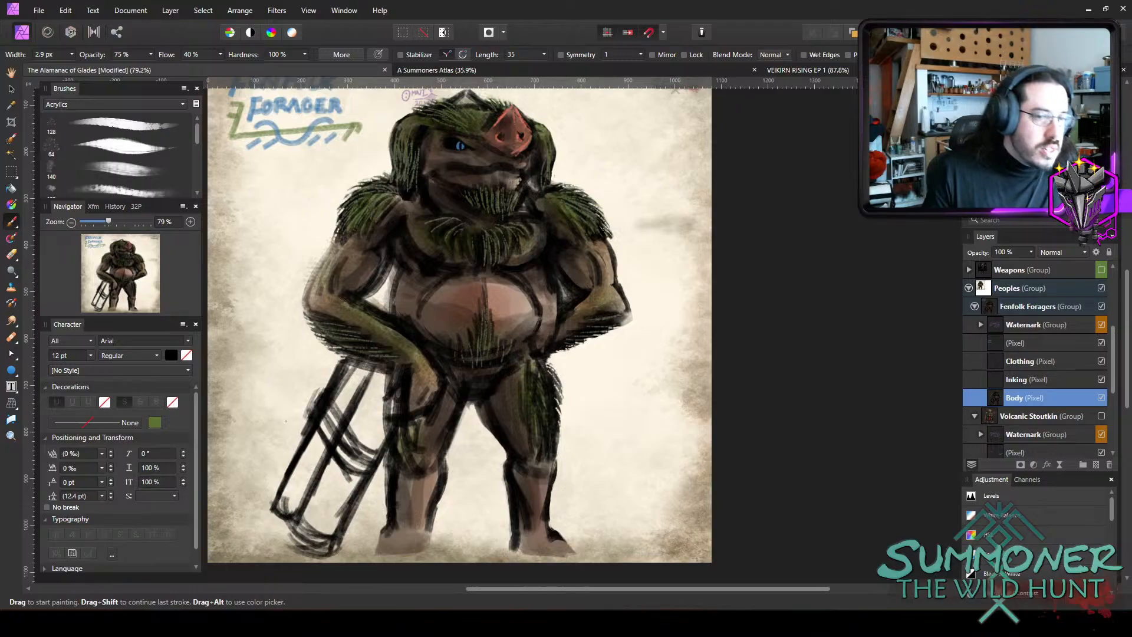
key("bracketright")
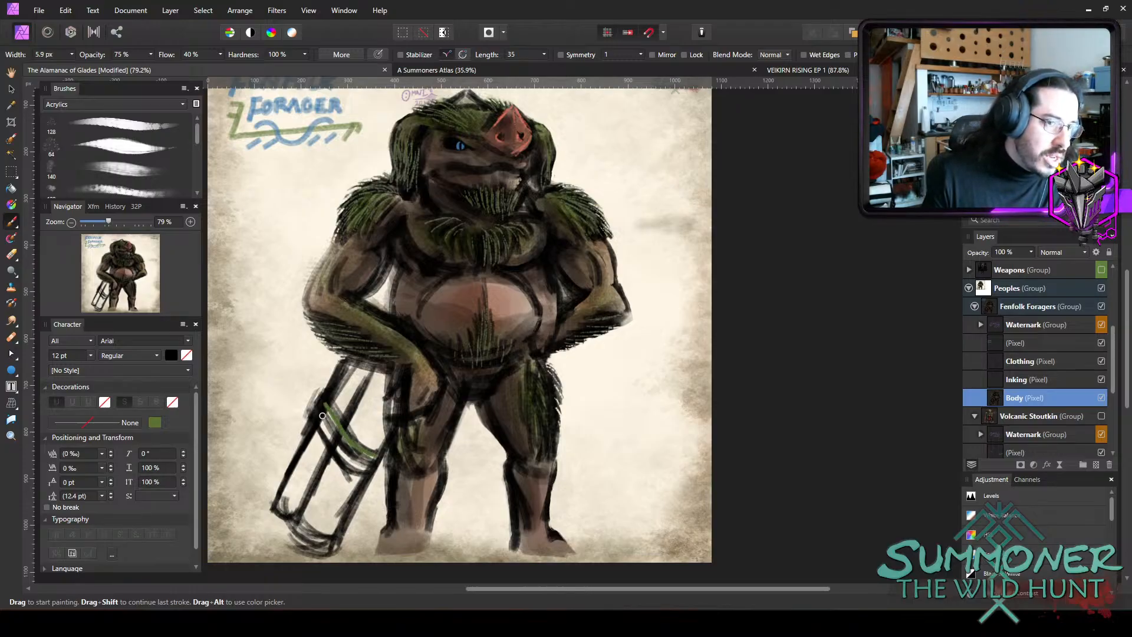
left_click_drag(325, 416, 362, 456)
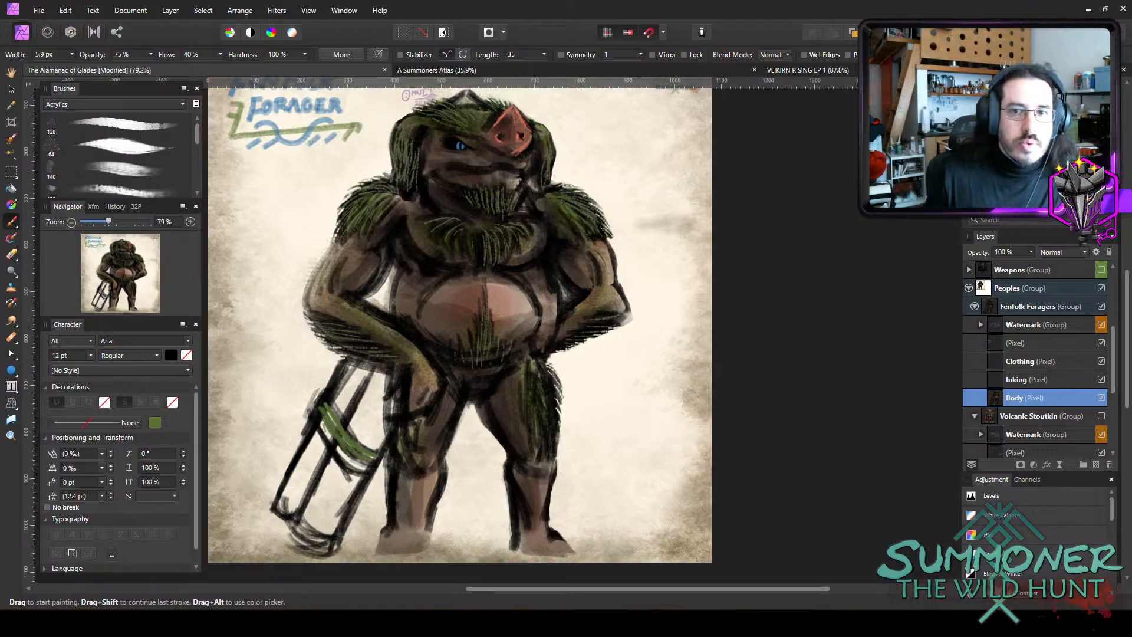
Paint a thick black strap across the middle of the log bundle and up its outer edge with the 11.9 px brush.
key("bracketright")
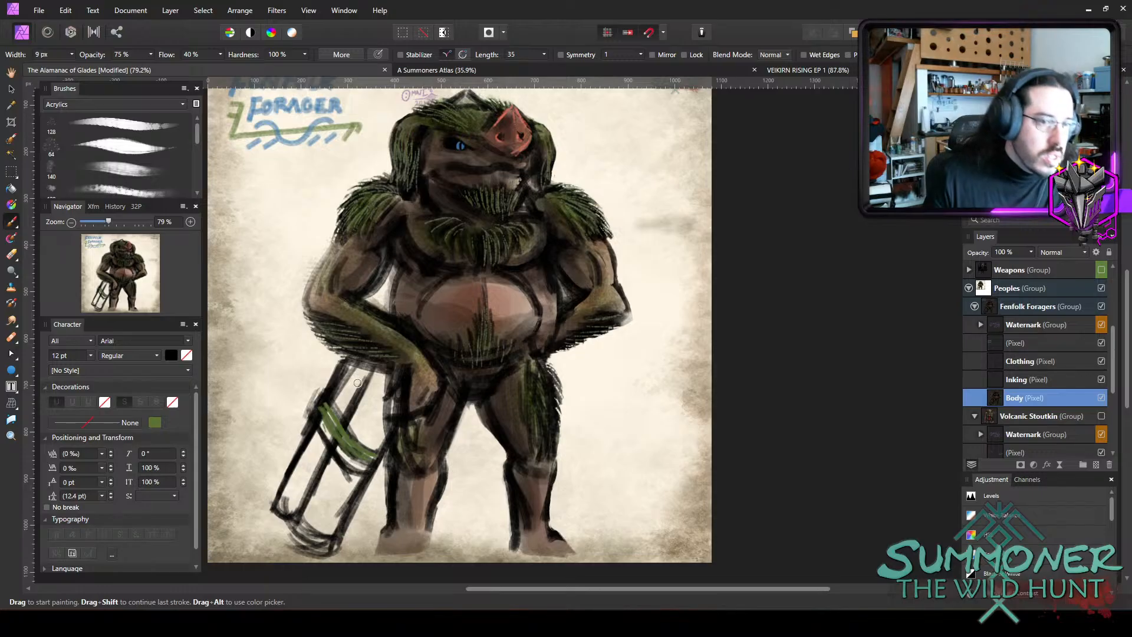
key("bracketright")
mouse_move(327, 402)
left_mouse_down()
mouse_move(348, 434)
mouse_move(328, 392)
mouse_move(363, 459)
mouse_move(335, 441)
mouse_move(321, 412)
mouse_move(370, 464)
mouse_move(341, 432)
mouse_move(351, 434)
mouse_move(364, 458)
mouse_move(356, 469)
mouse_move(382, 455)
left_mouse_up()
key("bracketright")
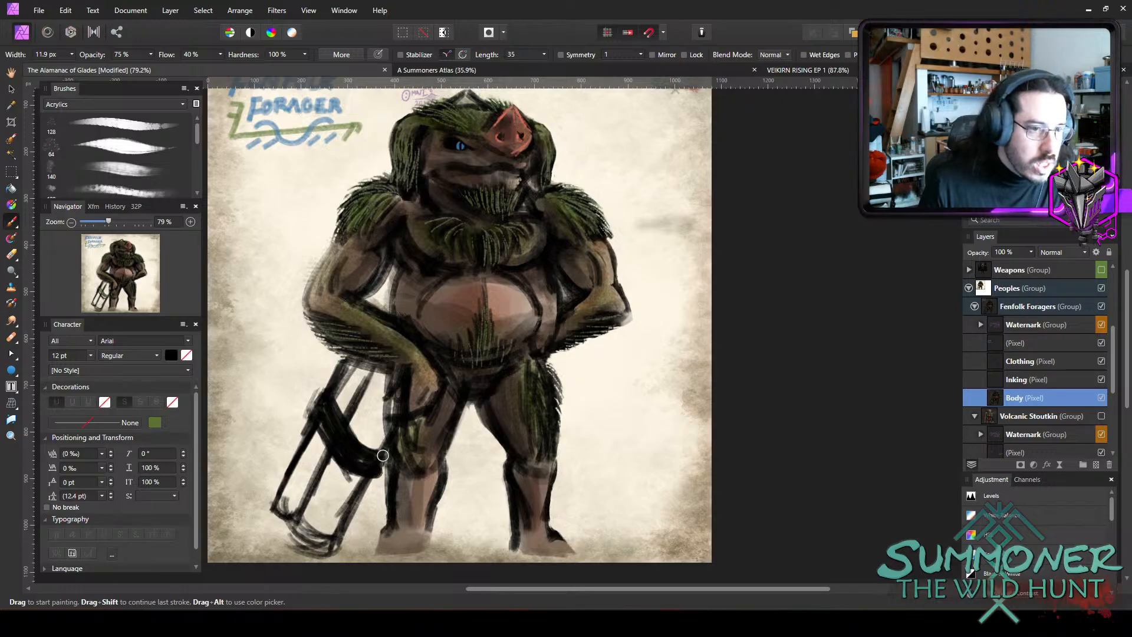
left_click_drag(333, 386, 323, 422)
Paint black strap ends hanging below the bundle's binding and thicken the knot, widening the brush from 7.3 px to 11.1 px.
key("bracketleft")
key("bracketleft")
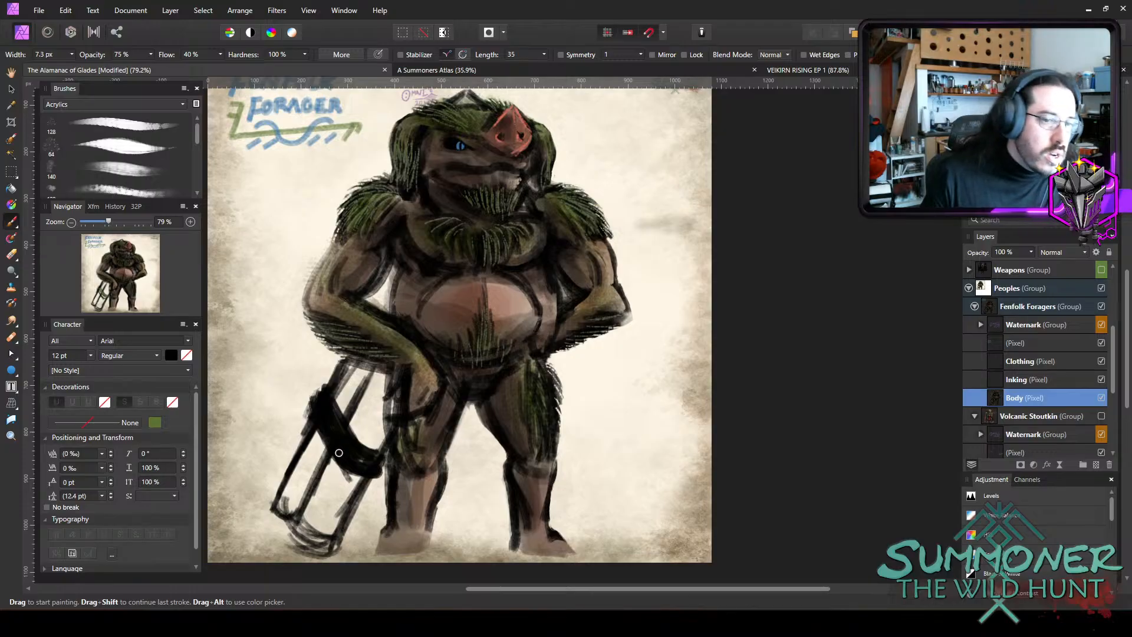
left_click_drag(341, 463, 354, 532)
left_click_drag(348, 466, 355, 544)
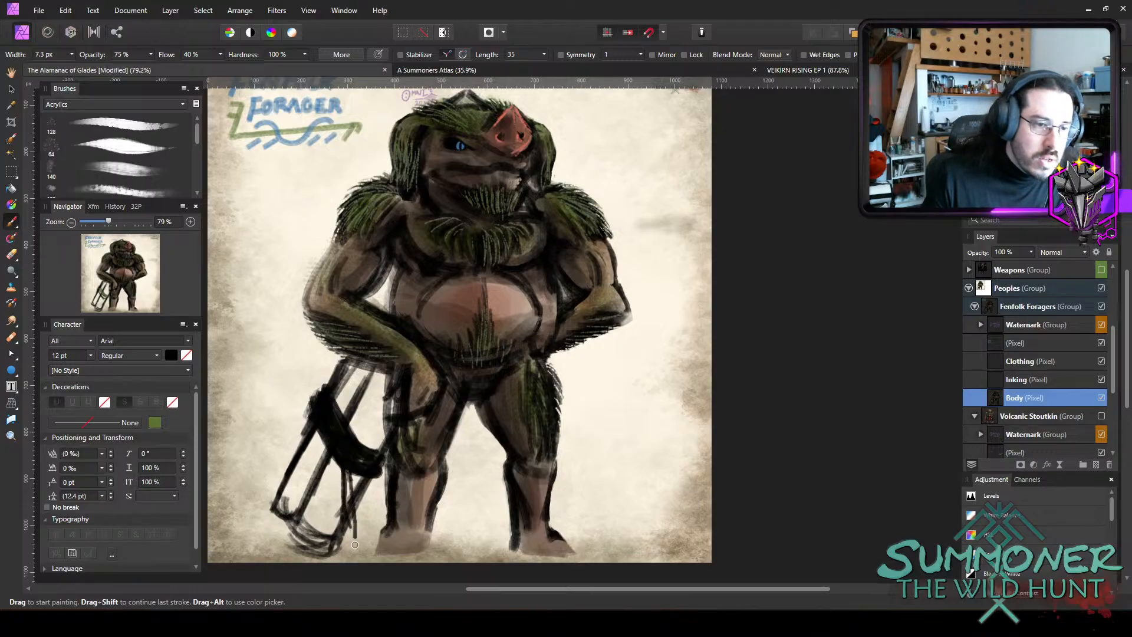
key("bracketright")
left_click_drag(356, 475, 350, 537)
left_click_drag(346, 460, 348, 487)
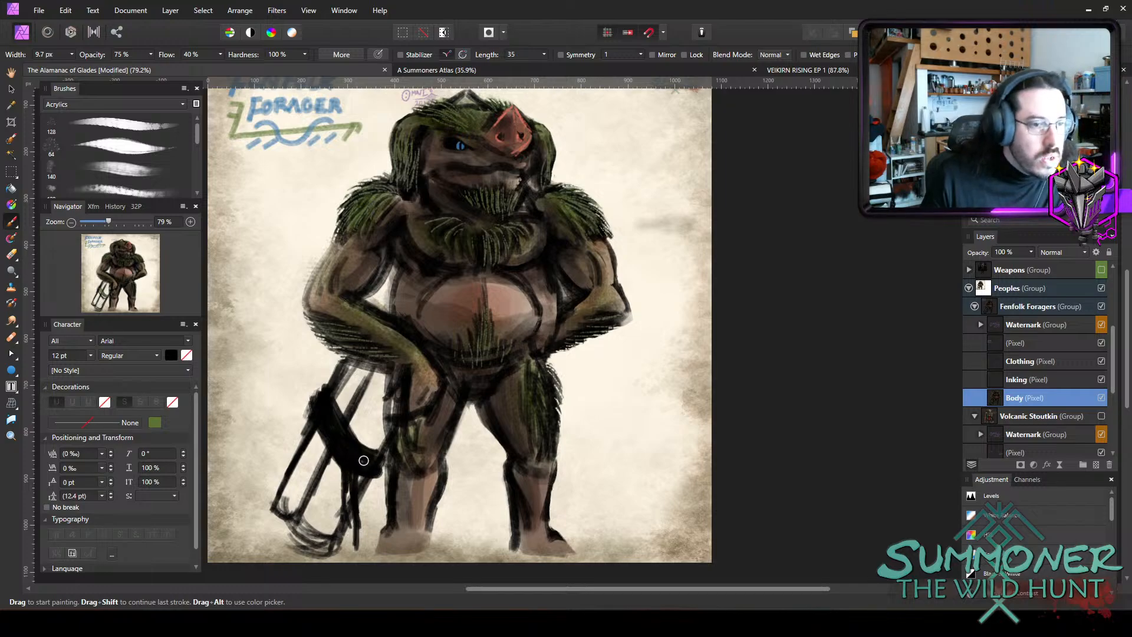
key("bracketright")
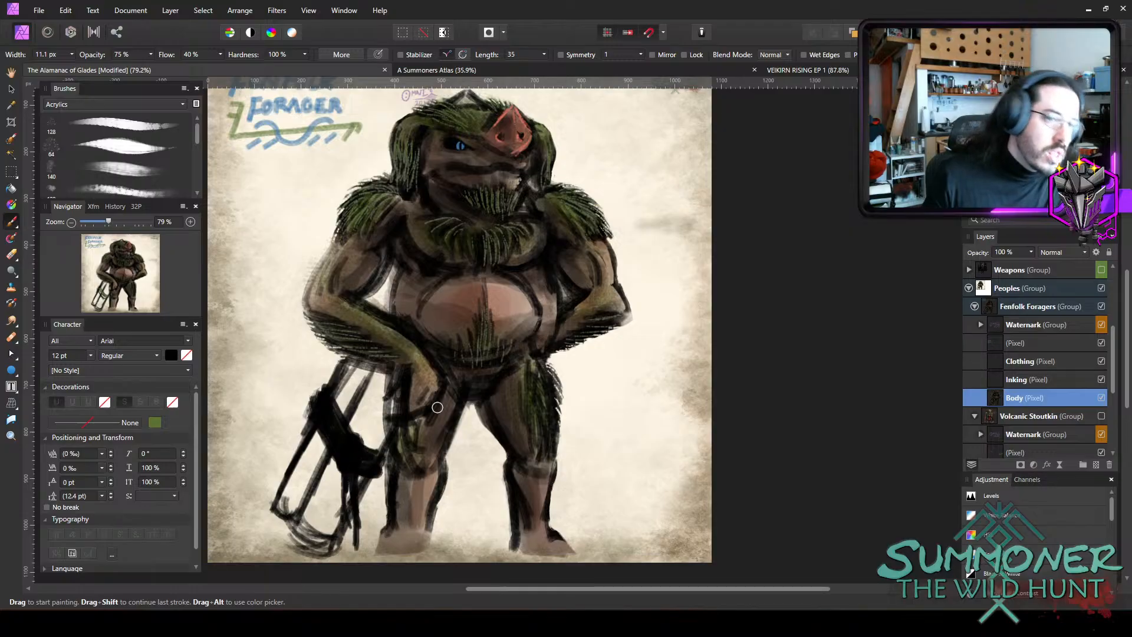
Draw black wood-grain strokes along the logs above and below the strap with the 4.2 px brush.
key("bracketleft")
key("bracketleft")
key("bracketleft")
key("bracketleft")
key("bracketleft")
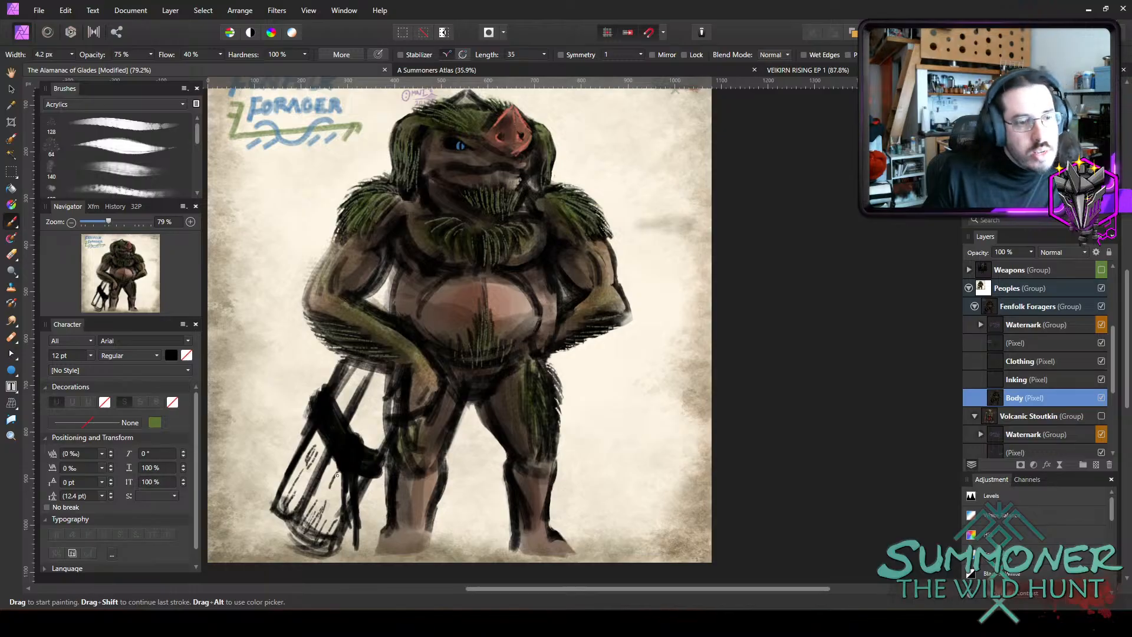
left_click_drag(330, 490, 339, 475)
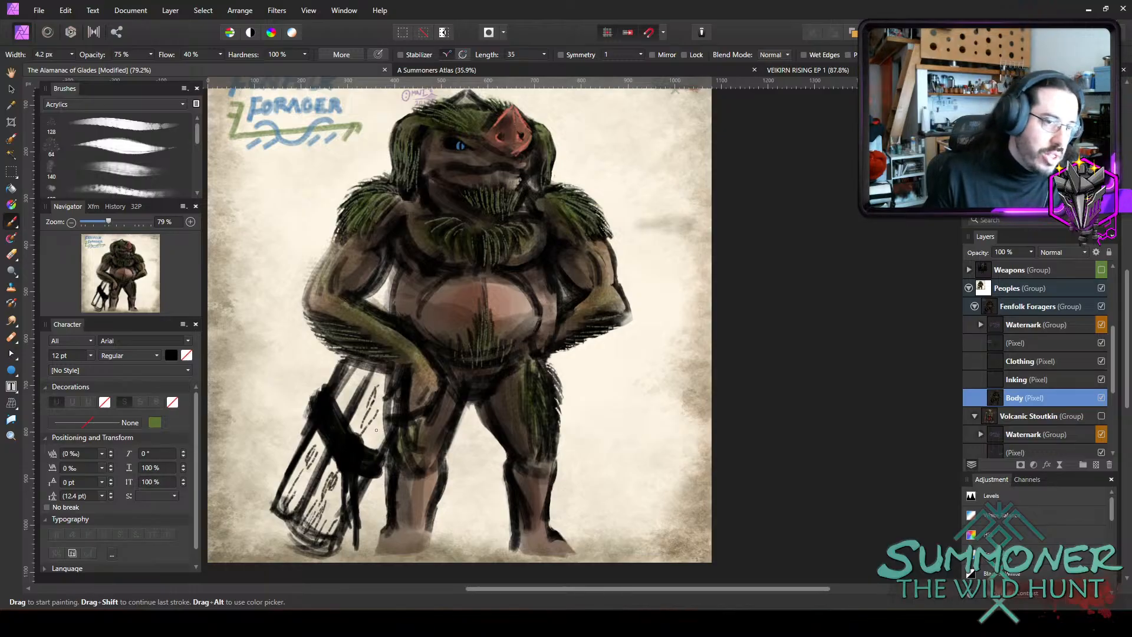
left_click_drag(376, 430, 366, 447)
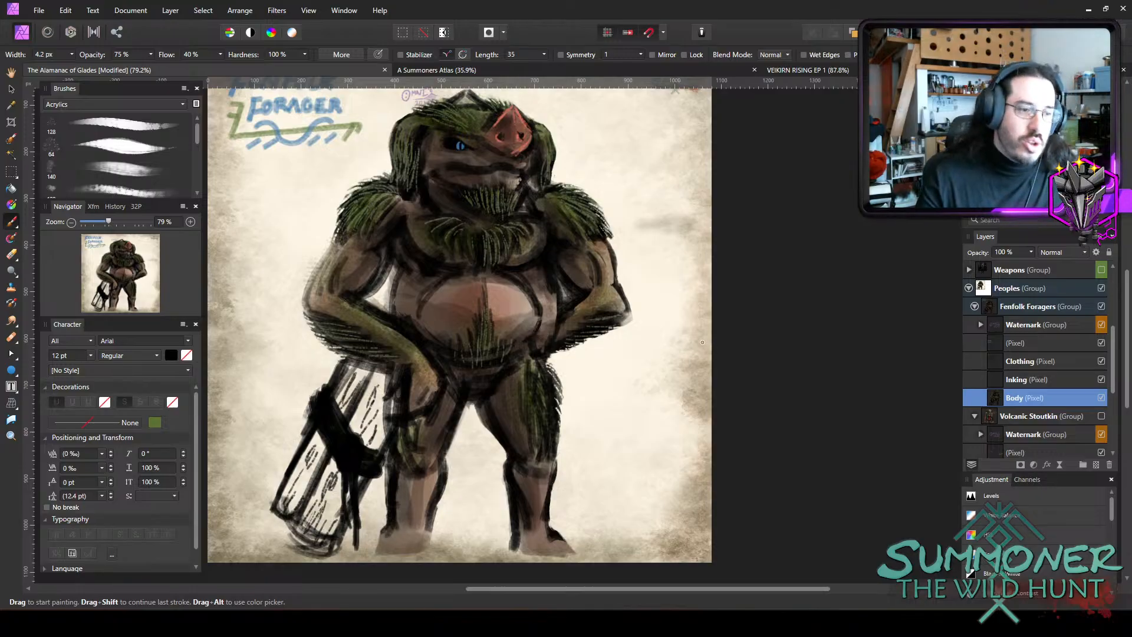
Erase the stray sketch marks between the log bundle and the hand beside it with a 6.2 px eraser.
scroll(402, 341, "up", 2)
key("e")
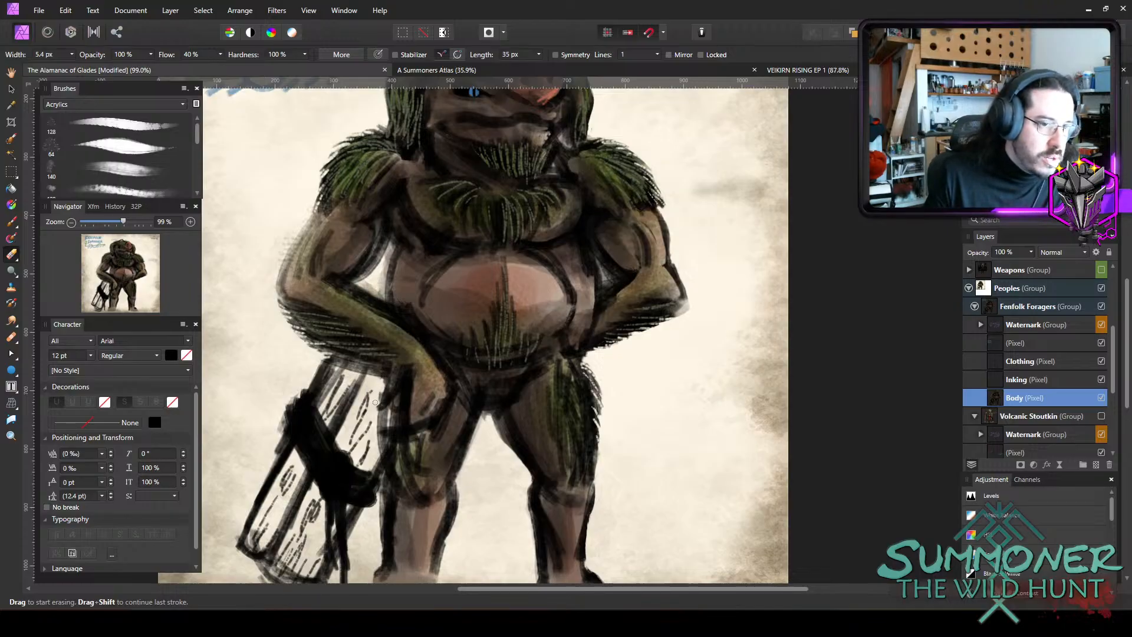
key("bracketright")
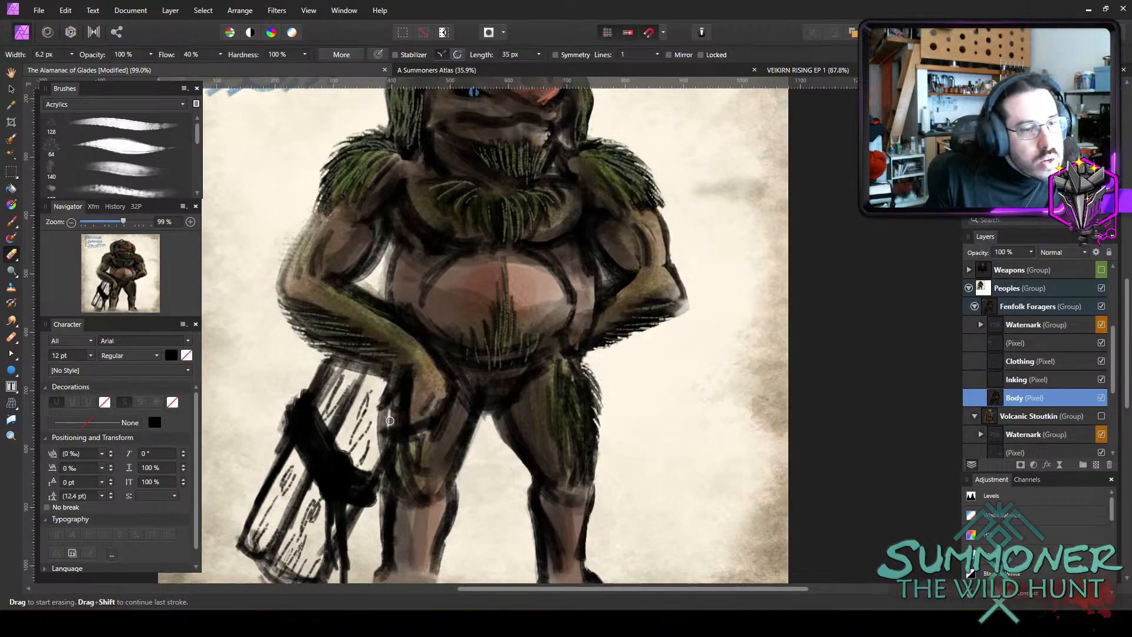
mouse_move(390, 421)
left_mouse_down()
mouse_move(374, 439)
mouse_move(376, 413)
left_mouse_up()
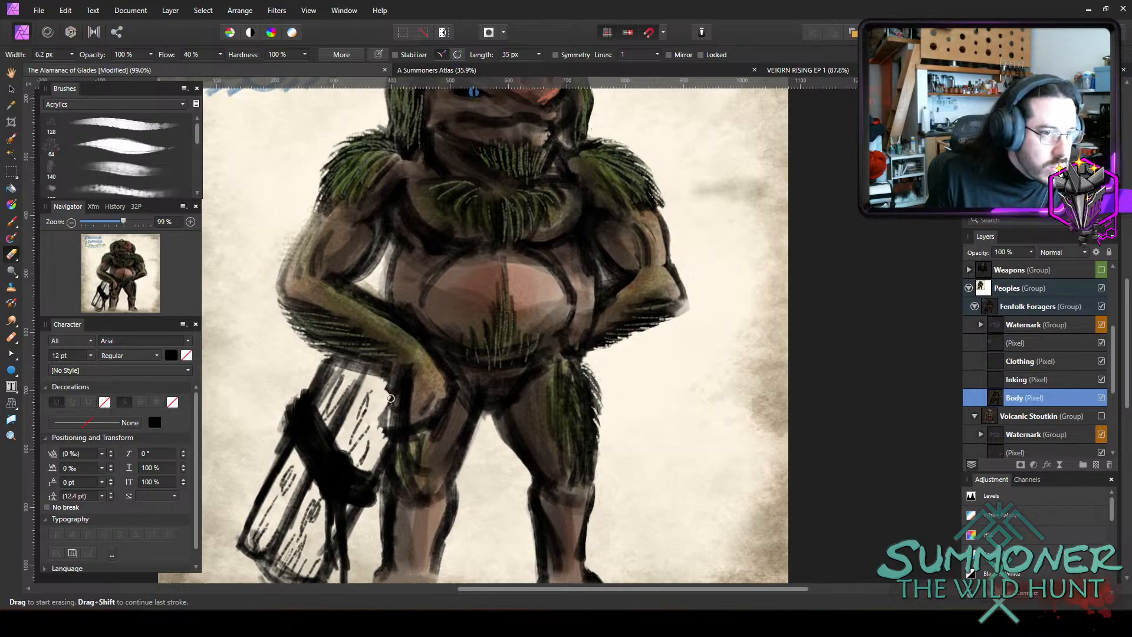
left_click_drag(382, 405, 385, 408)
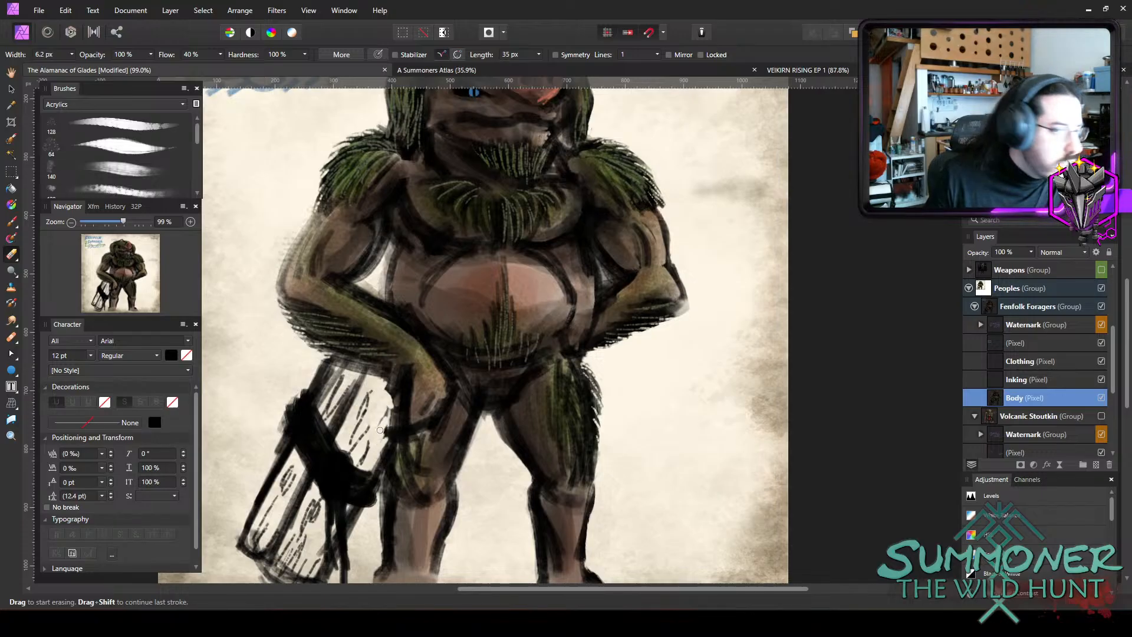
Choose the brown colour 76411F for painting the wood.
scroll(405, 331, "down", 2)
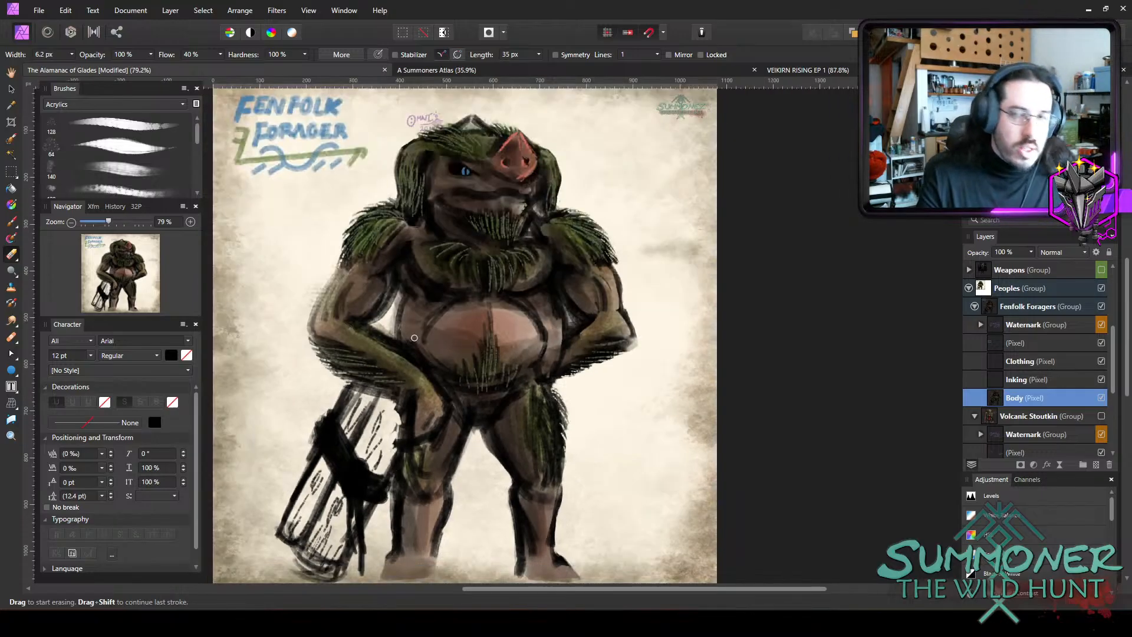
scroll(335, 441, "up", 2)
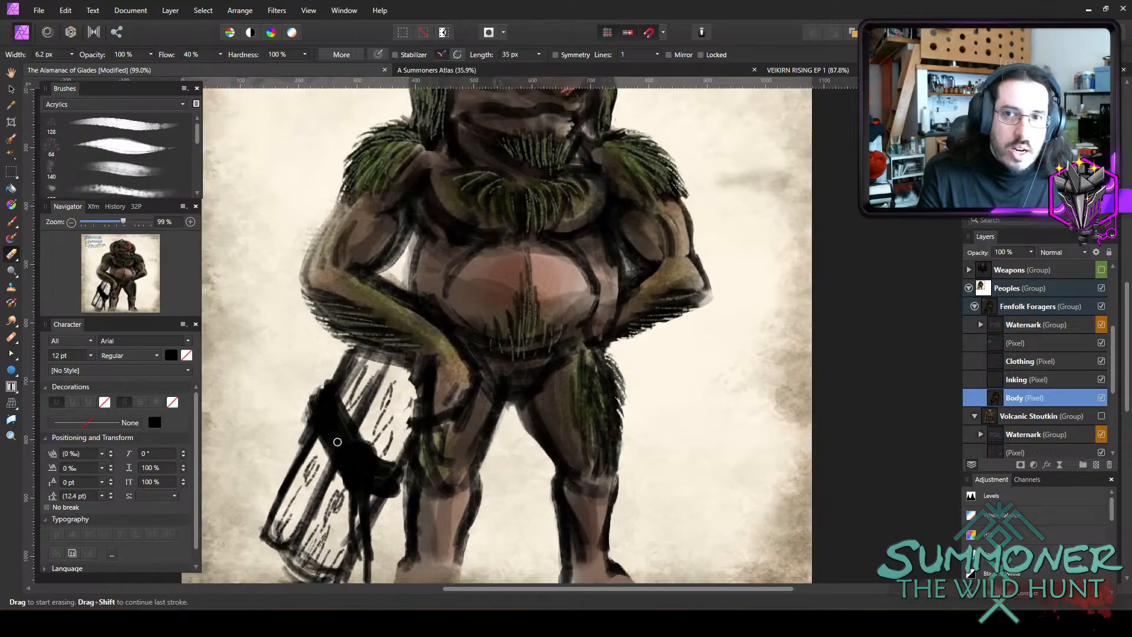
scroll(768, 262, "down", 1)
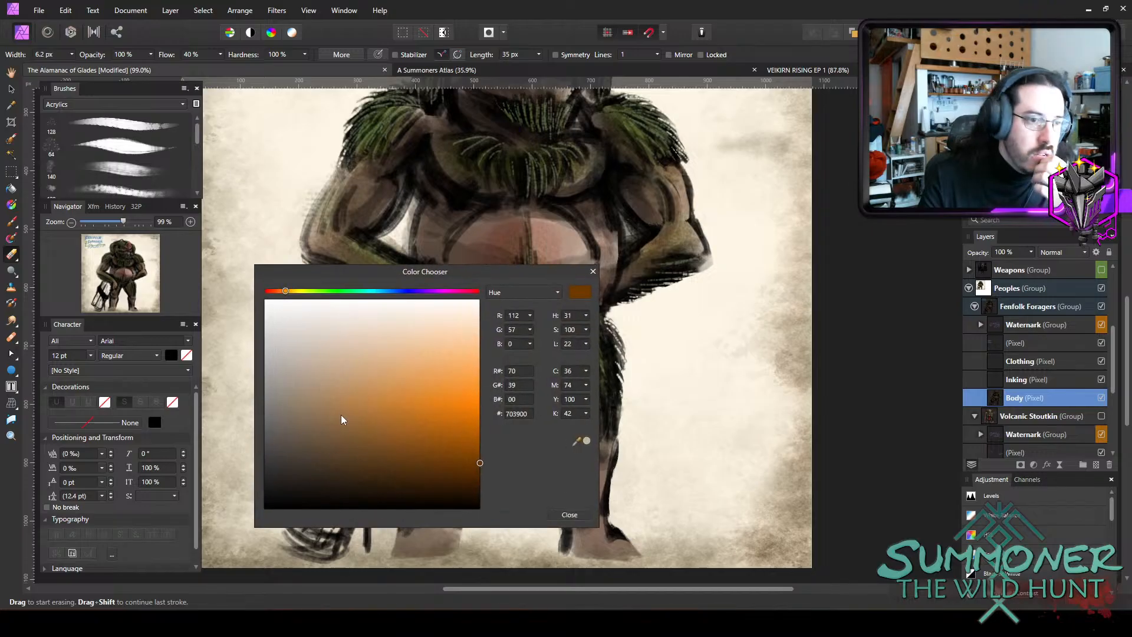
mouse_move(405, 463)
left_mouse_down()
mouse_move(378, 461)
mouse_move(395, 459)
left_mouse_up()
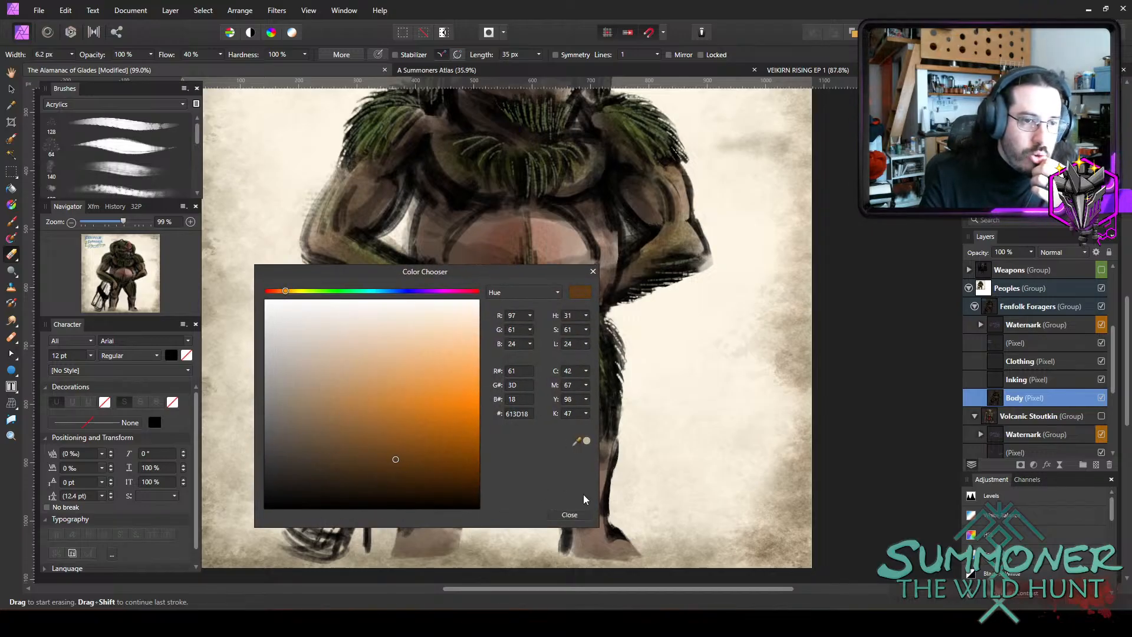
left_click_drag(287, 291, 281, 291)
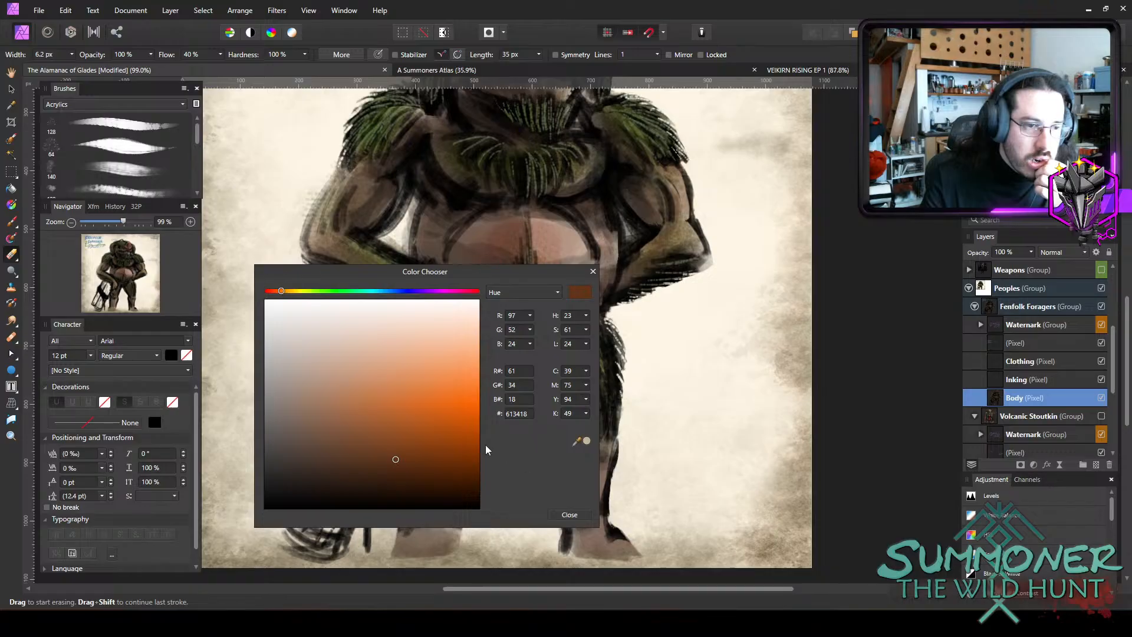
left_click_drag(393, 442, 391, 445)
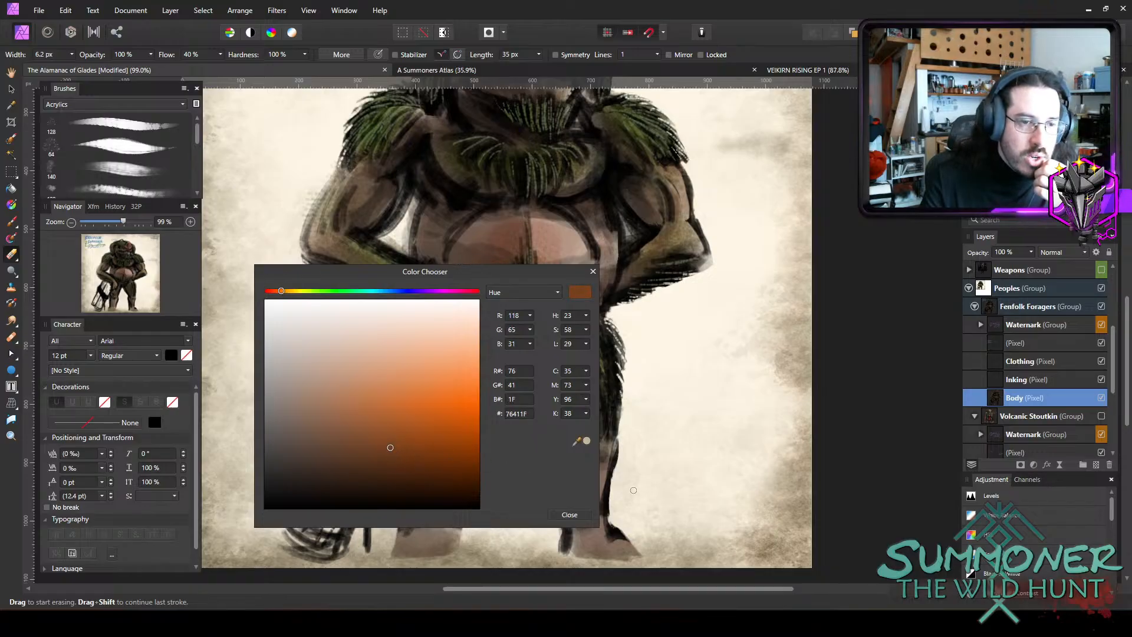
left_click(584, 516)
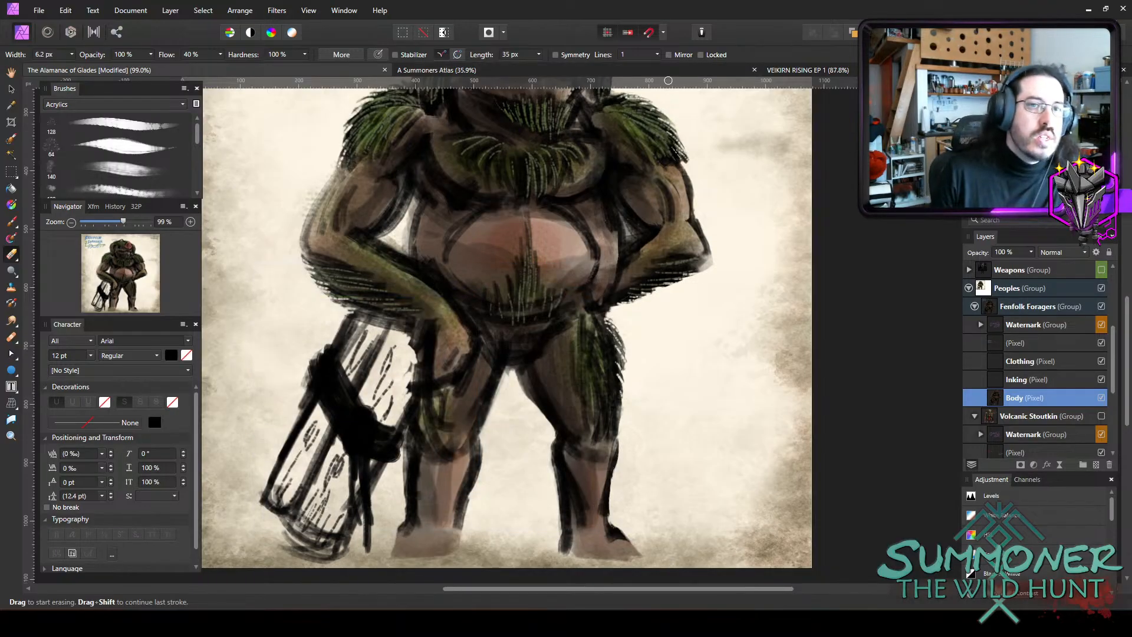
Colour the bundled logs brown with the paint brush in Overlay blend mode at 14.7 px width.
key("b")
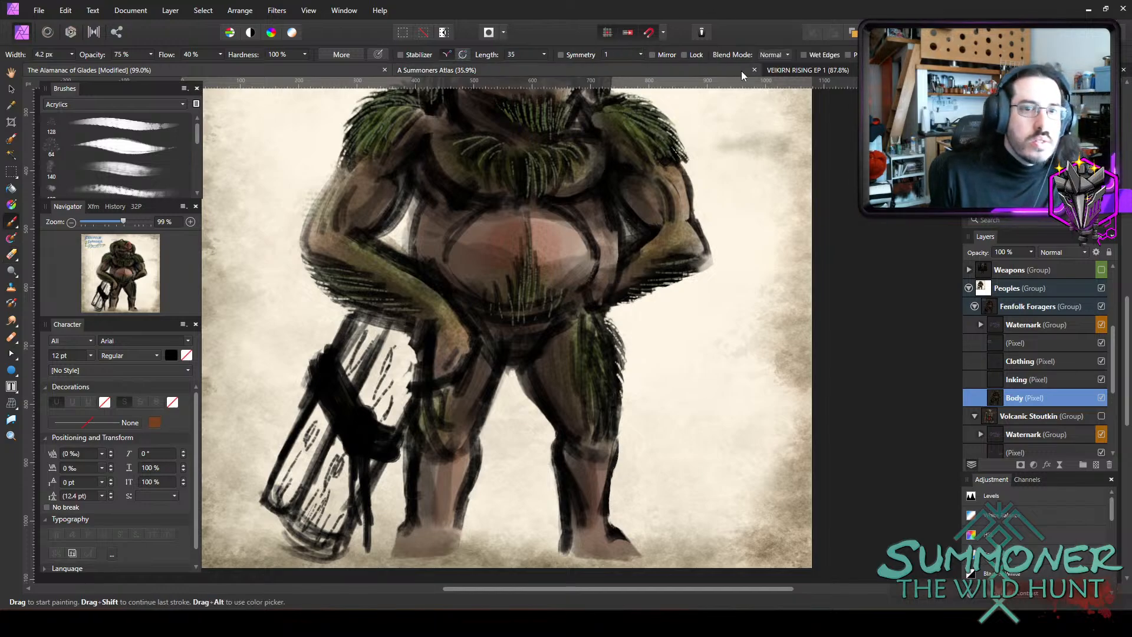
left_click(775, 54)
left_click(741, 232)
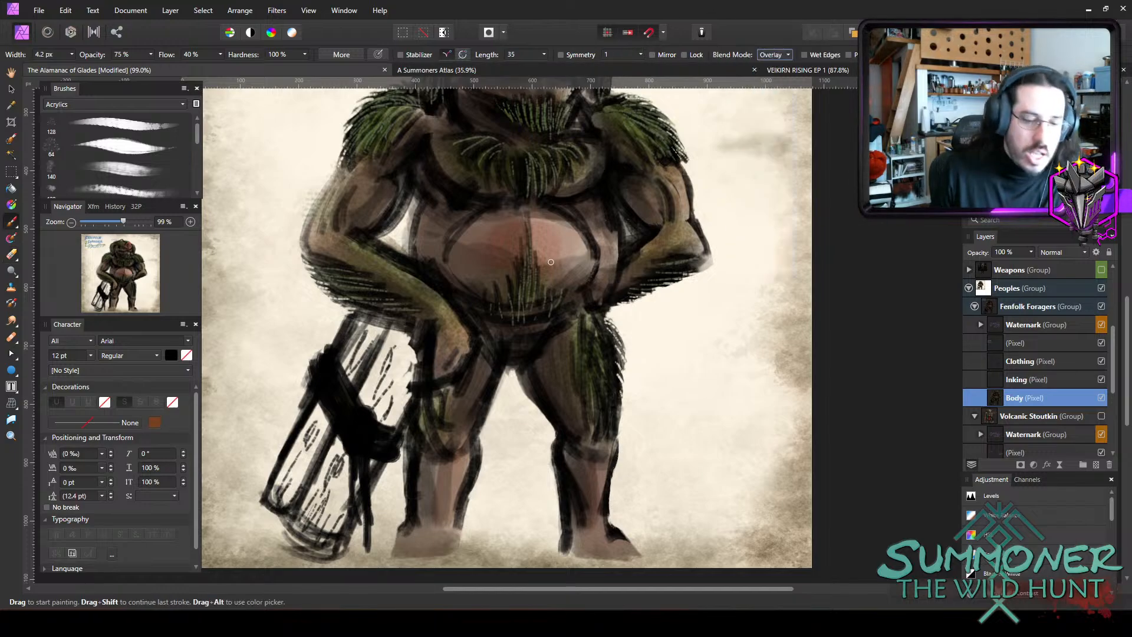
key("bracketright")
key("bracketright")
key("bracketright")
key("bracketright")
key("bracketright")
key("bracketright")
key("bracketright")
mouse_move(375, 334)
left_mouse_down()
mouse_move(345, 378)
mouse_move(340, 360)
mouse_move(352, 360)
mouse_move(350, 382)
mouse_move(362, 336)
mouse_move(360, 401)
mouse_move(373, 390)
mouse_move(375, 415)
mouse_move(389, 411)
mouse_move(378, 388)
mouse_move(398, 367)
mouse_move(393, 423)
mouse_move(409, 376)
mouse_move(341, 512)
mouse_move(317, 523)
mouse_move(329, 530)
mouse_move(358, 430)
mouse_move(319, 415)
mouse_move(321, 402)
mouse_move(305, 481)
left_mouse_up()
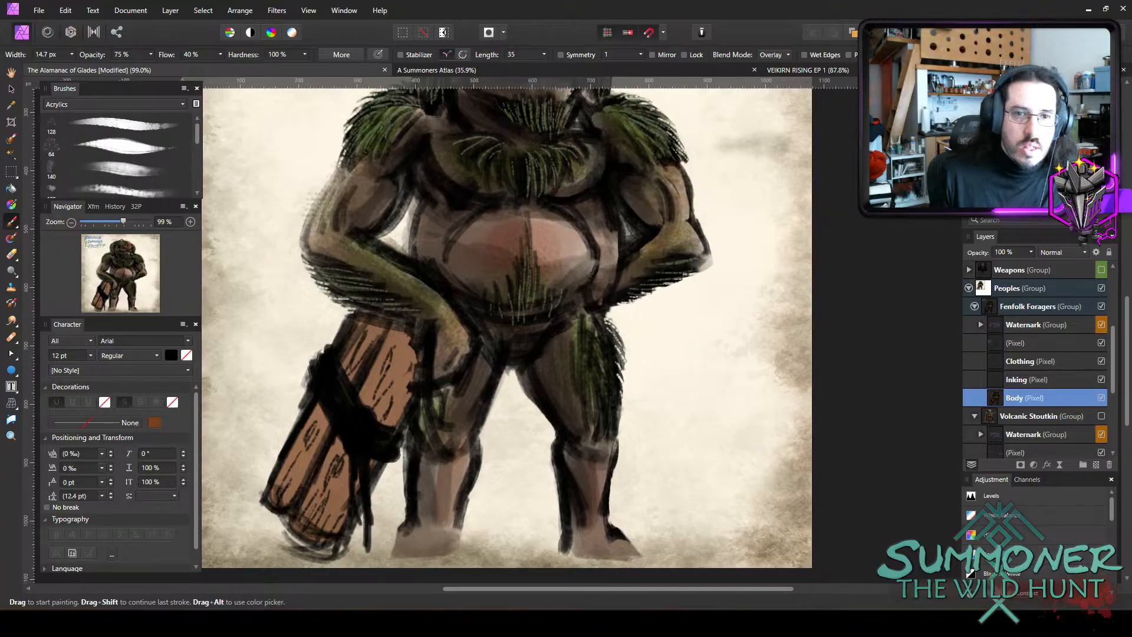
Deepen the brown on the bundled logs in Overlay blend mode at 25% opacity with a brush about 20 to 22 px wide.
key("2")
key("5")
key("bracketright")
key("bracketright")
key("bracketright")
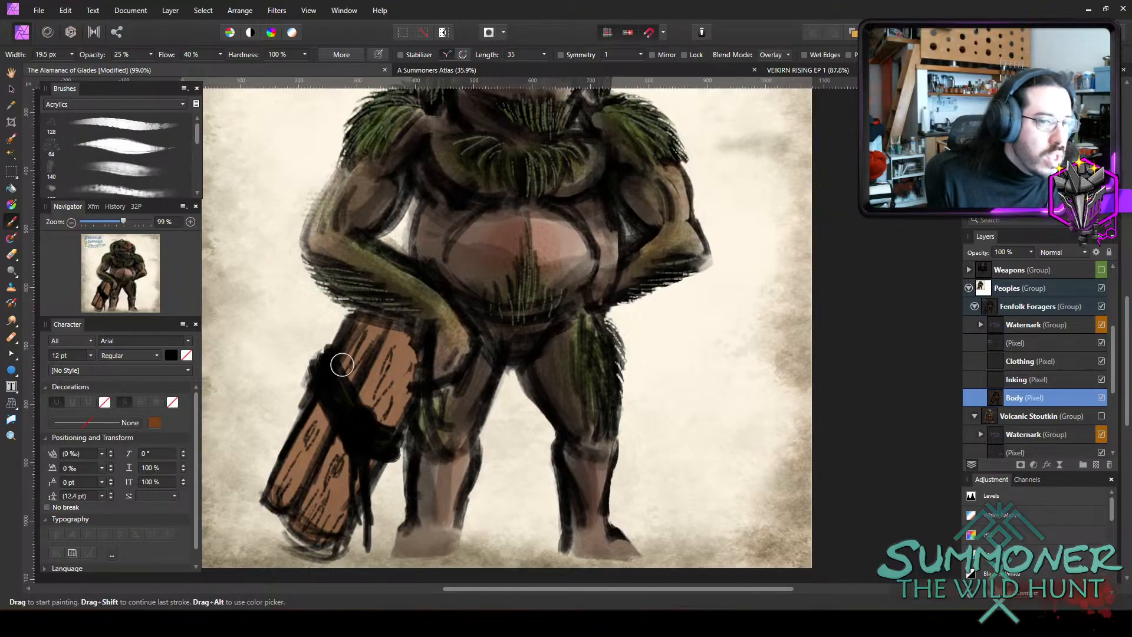
mouse_move(319, 401)
left_mouse_down()
mouse_move(353, 424)
mouse_move(343, 435)
mouse_move(390, 373)
mouse_move(406, 429)
mouse_move(428, 388)
mouse_move(421, 414)
mouse_move(407, 392)
mouse_move(358, 394)
mouse_move(374, 338)
mouse_move(298, 479)
mouse_move(329, 414)
mouse_move(398, 382)
mouse_move(316, 438)
mouse_move(294, 478)
left_mouse_up()
mouse_move(379, 417)
left_mouse_down()
mouse_move(398, 357)
mouse_move(363, 421)
mouse_move(415, 353)
mouse_move(385, 329)
mouse_move(398, 352)
mouse_move(408, 340)
mouse_move(398, 401)
mouse_move(368, 459)
mouse_move(317, 516)
mouse_move(325, 533)
mouse_move(354, 499)
mouse_move(388, 382)
mouse_move(371, 444)
left_mouse_up()
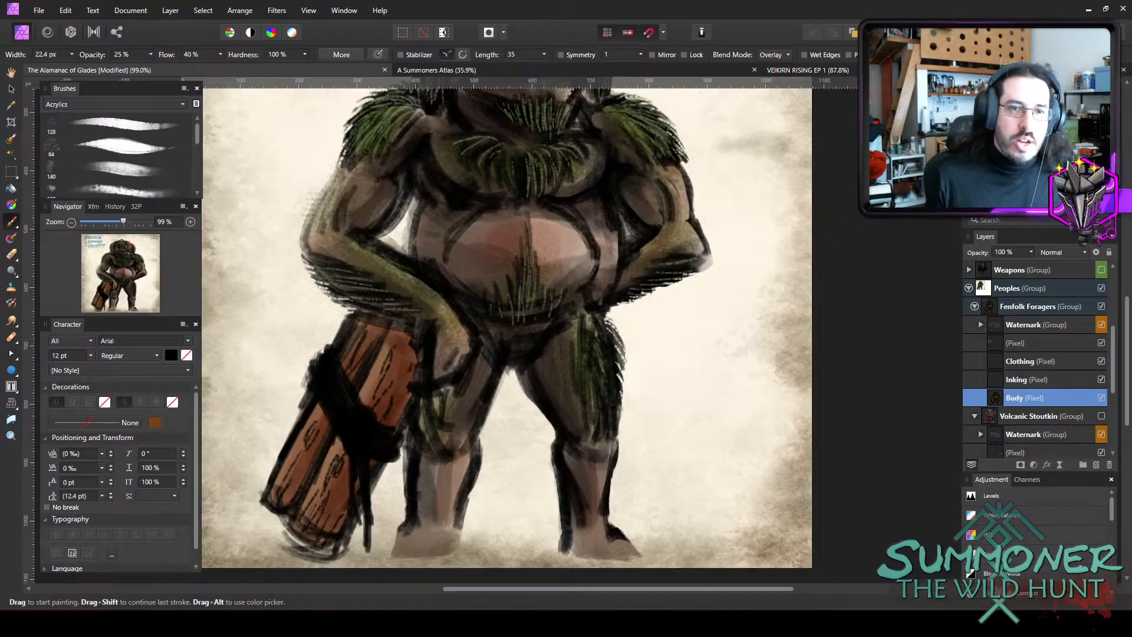
Speckle green moss texture over the logs with a Sprays and Spatters brush about 57 to 67 px wide in Normal blend mode.
left_click(788, 55)
left_click(763, 67)
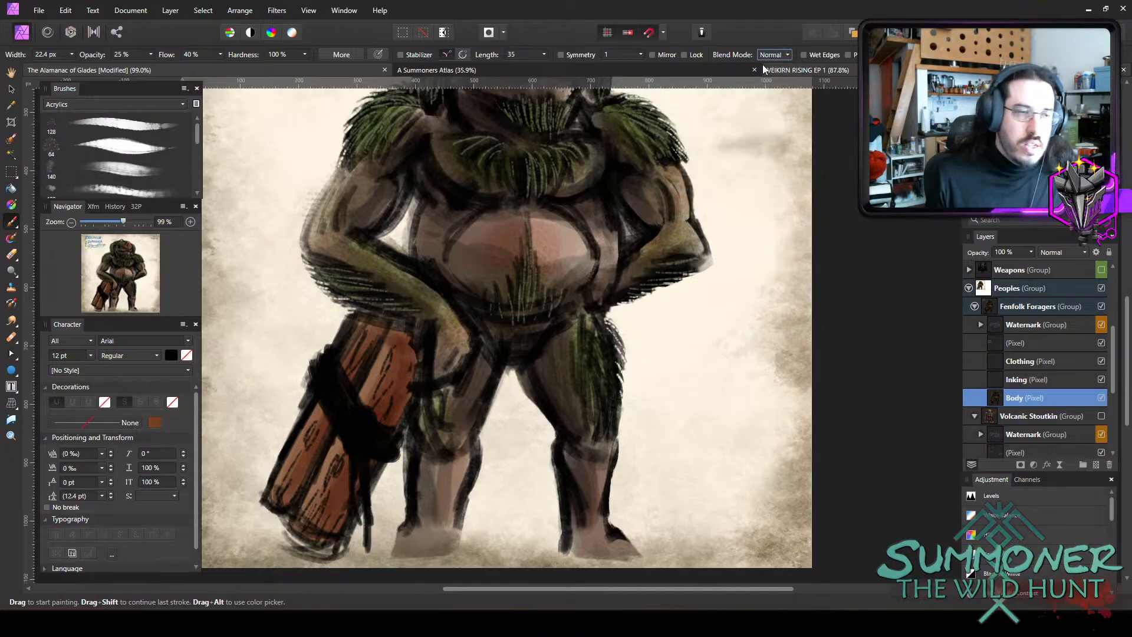
left_click(142, 105)
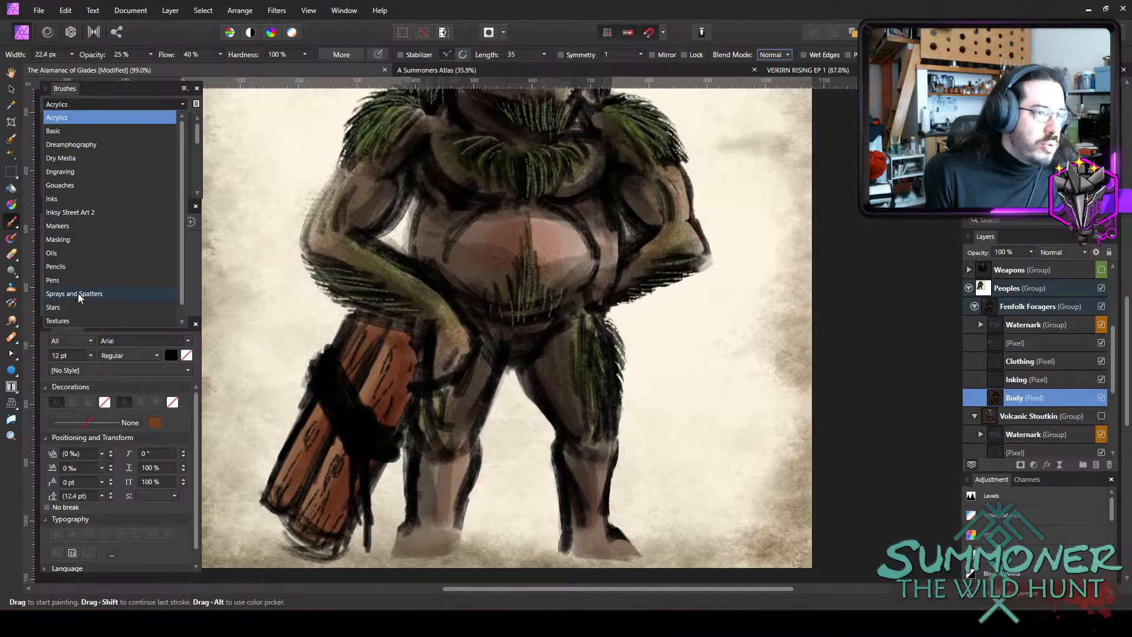
left_click(78, 293)
scroll(195, 142, "down", 2)
left_click(188, 145)
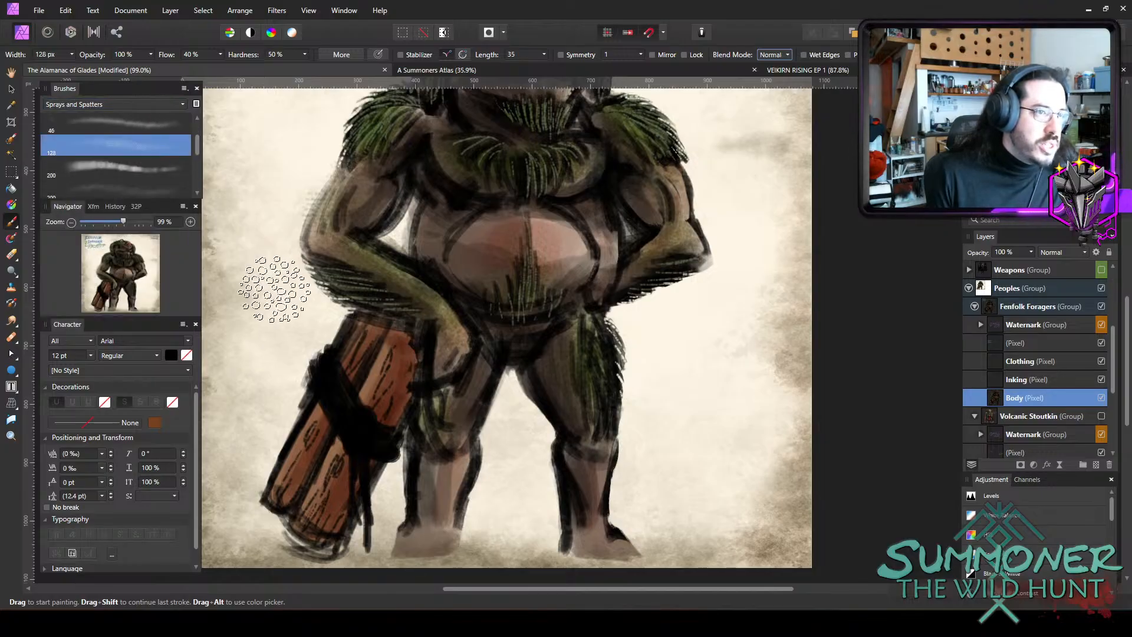
key("bracketleft")
key("bracketleft")
key("bracketleft")
key("bracketleft")
key("bracketleft")
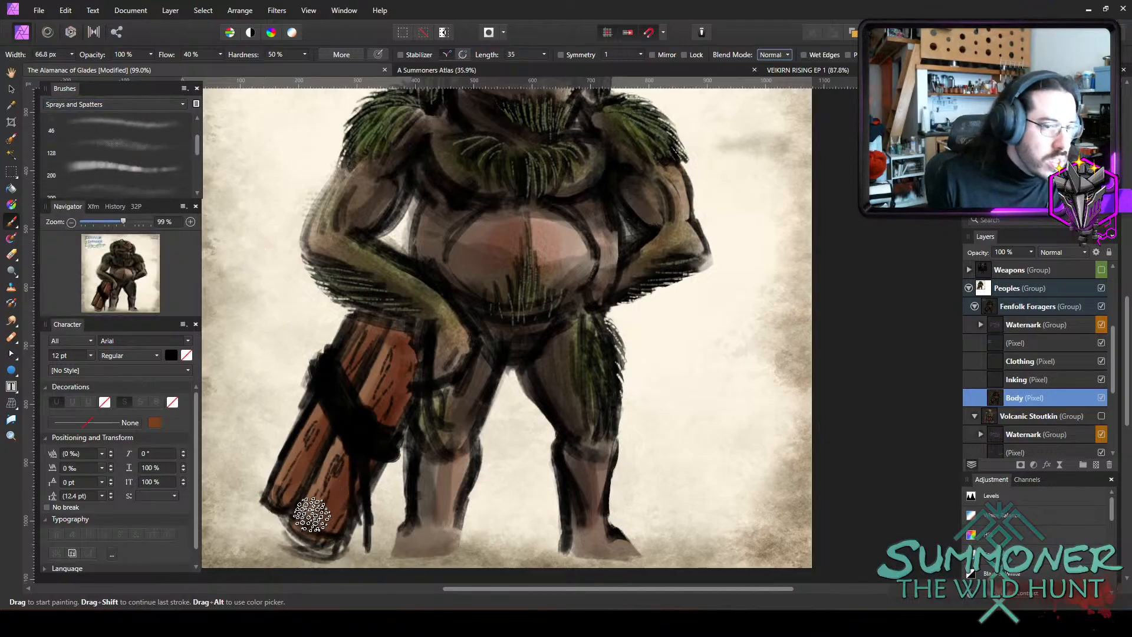
mouse_move(314, 515)
left_mouse_down()
mouse_move(335, 490)
mouse_move(326, 488)
left_mouse_up()
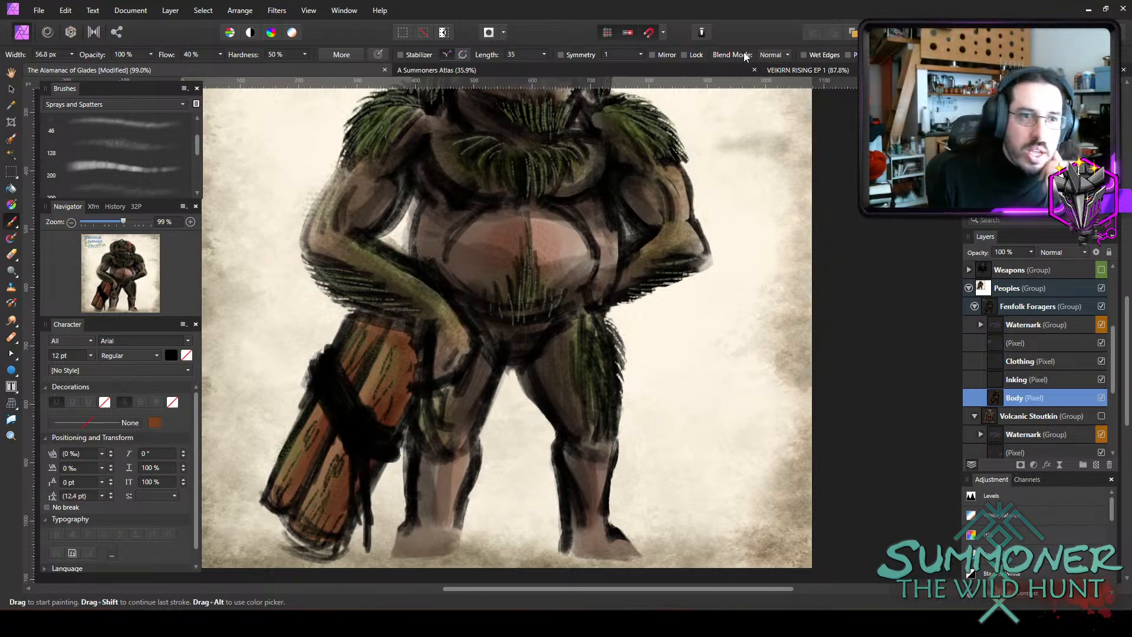
Paint a green knot and its hanging cord ends over the log strap with an Acrylics brush about 4 to 6.6 px wide.
left_click(144, 106)
left_click(181, 118)
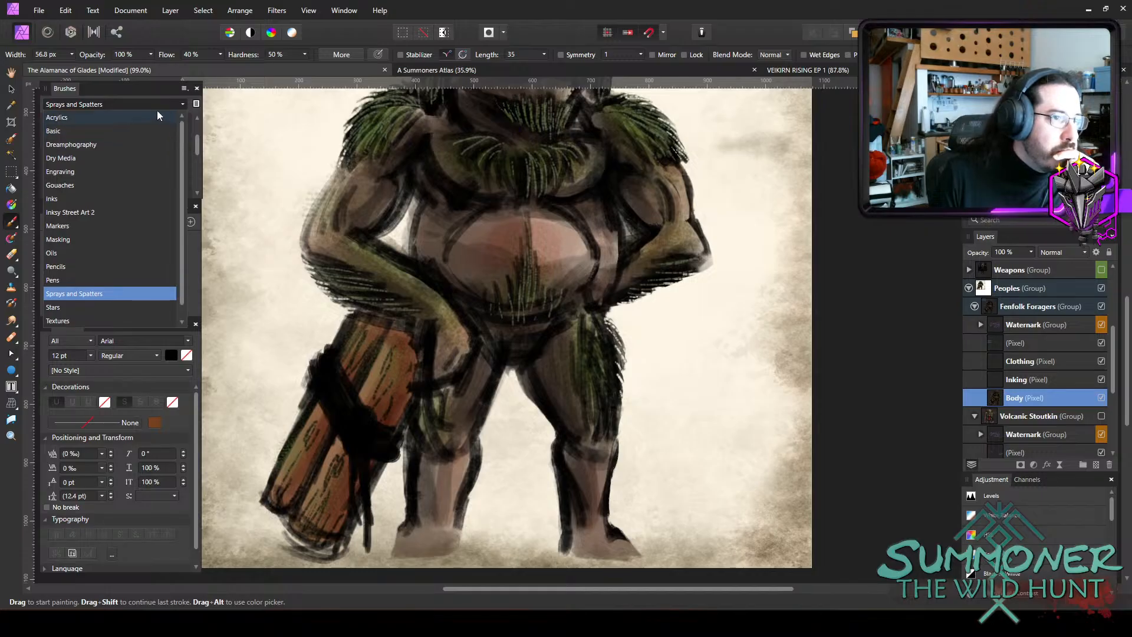
left_click(157, 116)
left_click(171, 139)
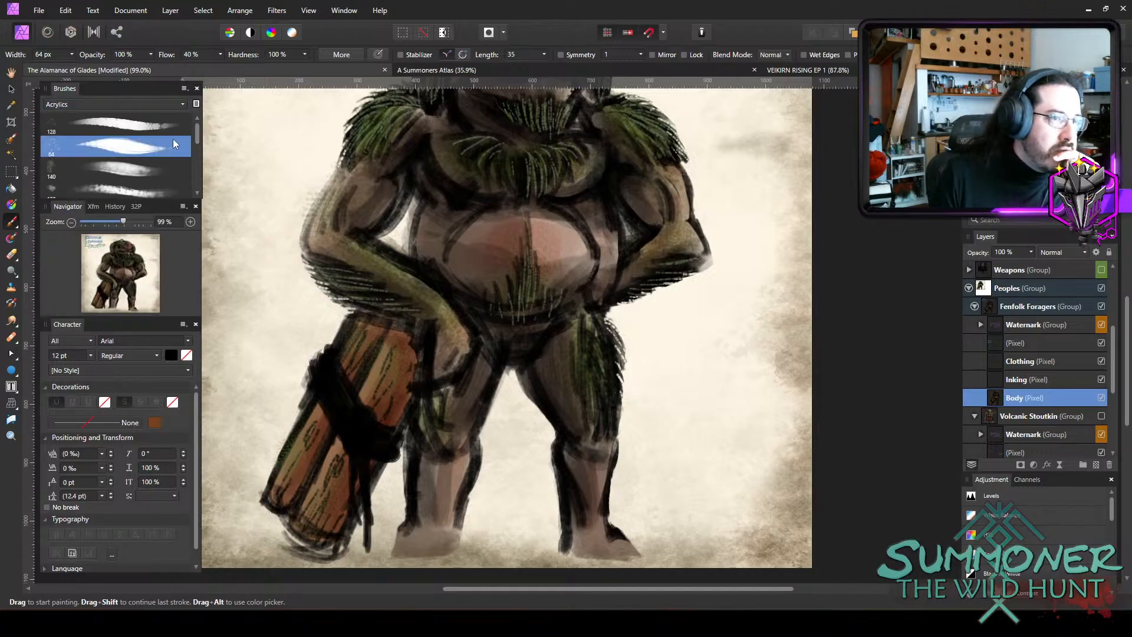
key("bracketleft")
key("bracketleft")
key("bracketleft")
key("bracketleft")
key("bracketleft")
key("bracketleft")
key("bracketleft")
key("bracketleft")
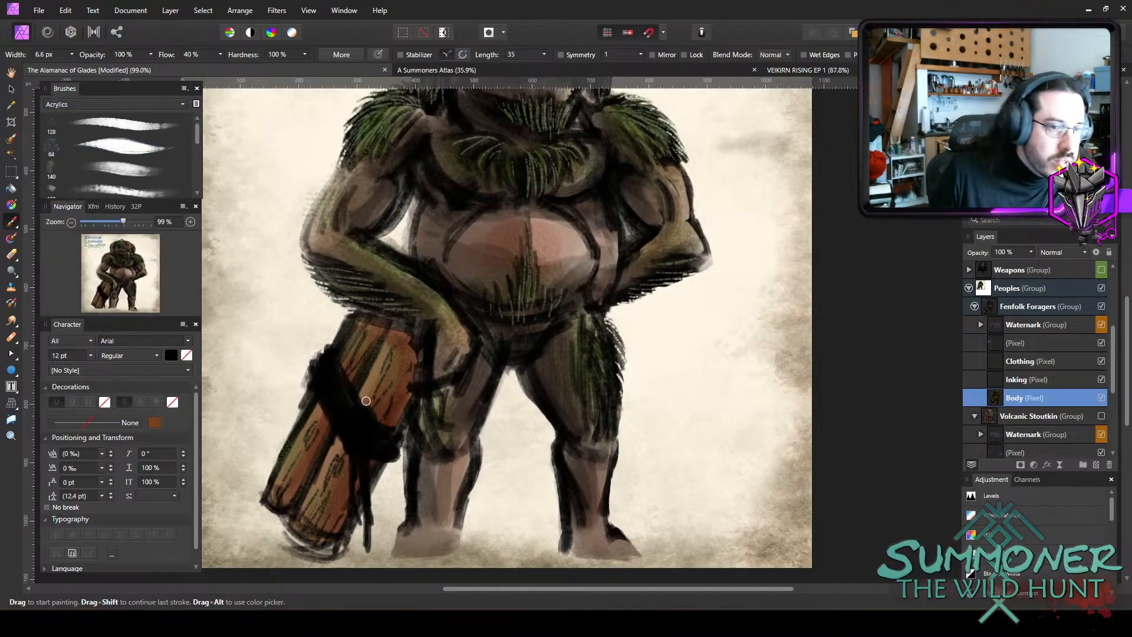
left_click_drag(367, 411, 366, 509)
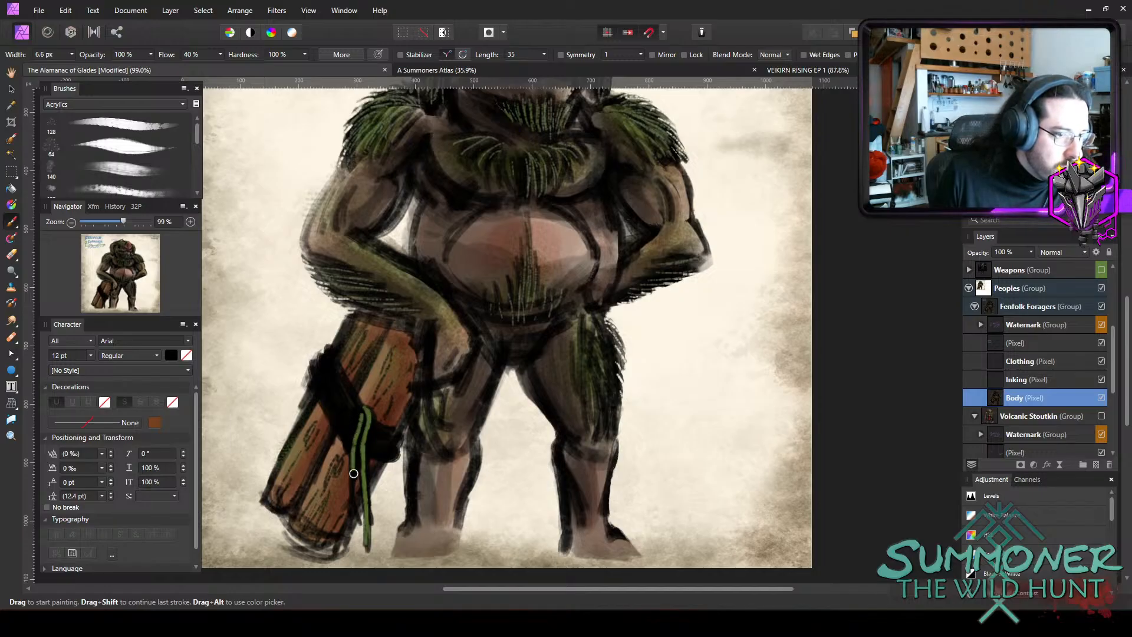
left_click_drag(353, 474, 354, 509)
key("bracketleft")
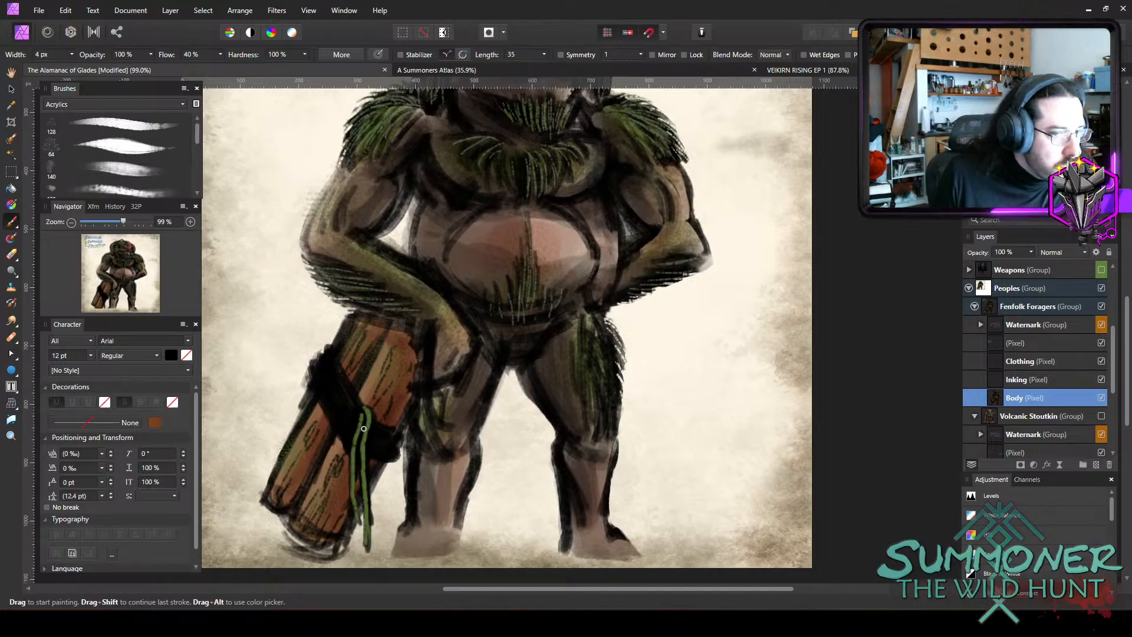
key("bracketright")
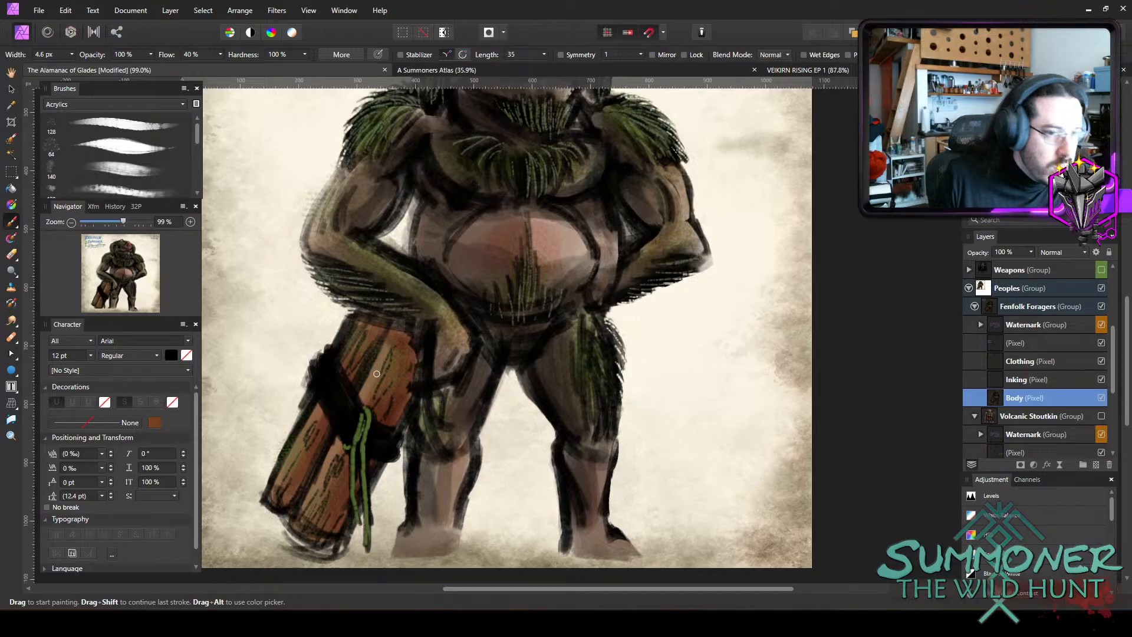
Paint parallel green cords wrapping around the logs across the black strap with a brush about 5.3 to 7.1 px wide.
key("bracketright")
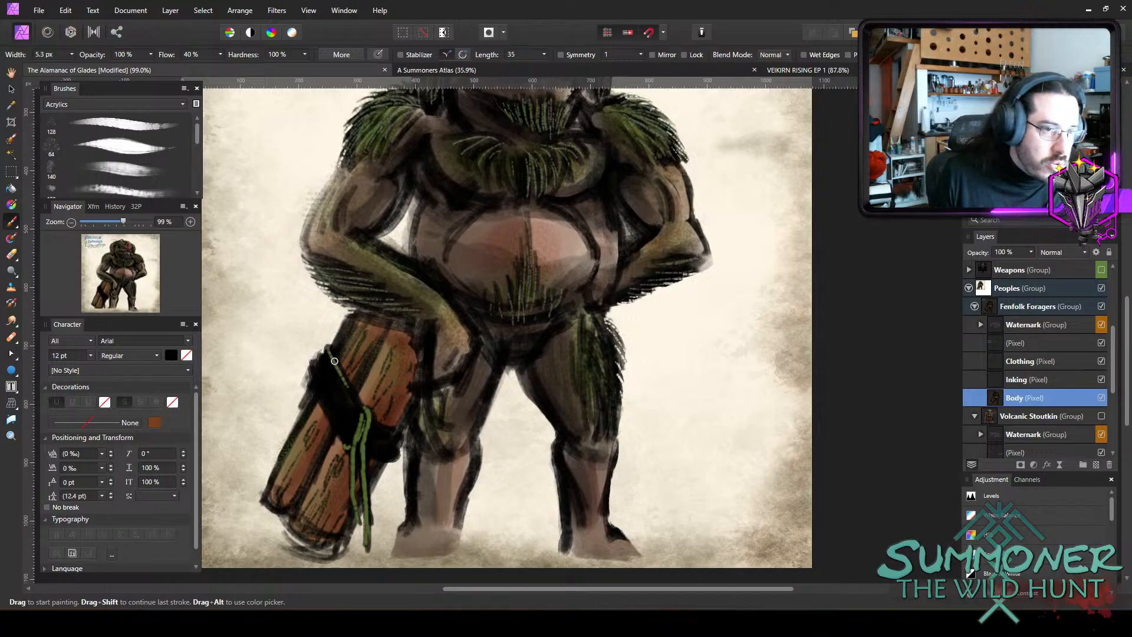
left_click_drag(334, 361, 362, 410)
key("bracketright")
left_click_drag(322, 356, 354, 408)
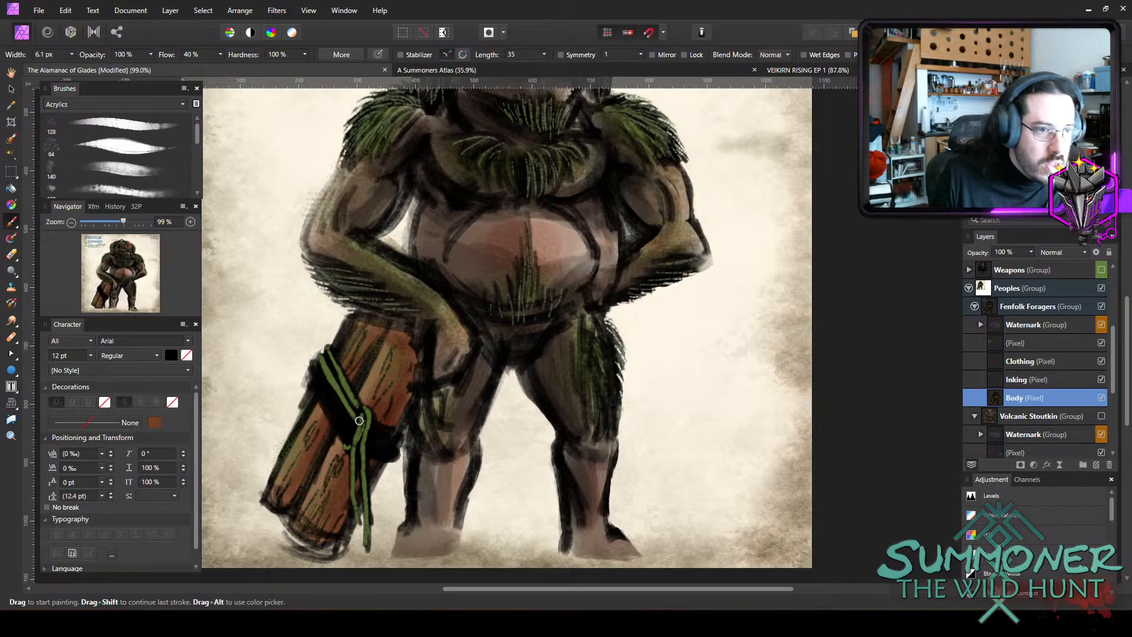
key("bracketright")
left_click_drag(314, 364, 356, 425)
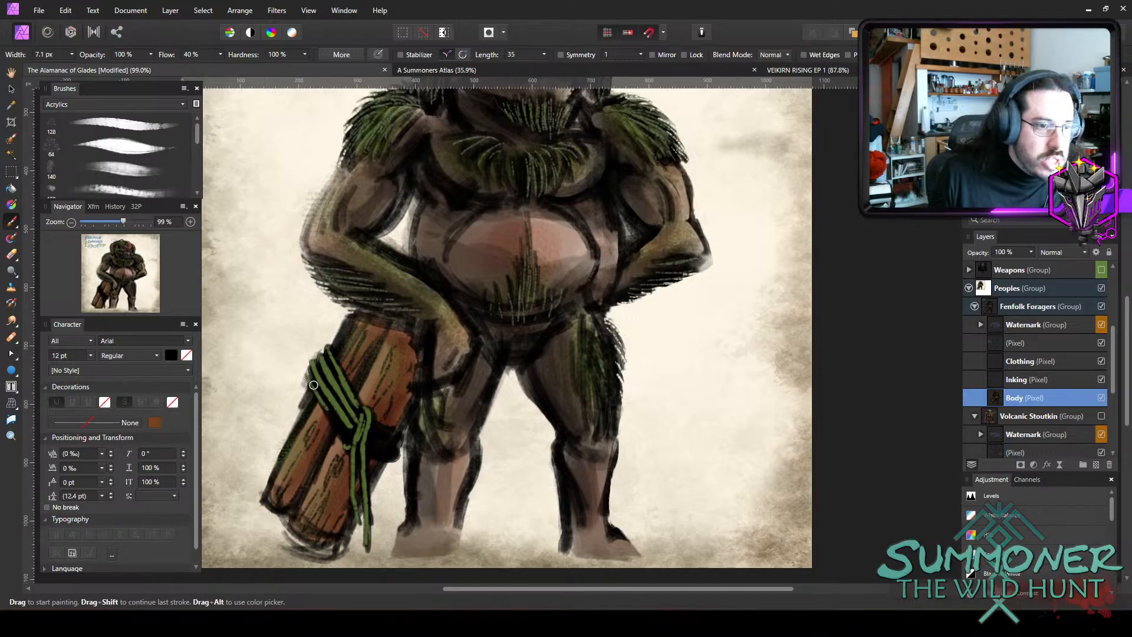
left_click_drag(313, 385, 341, 429)
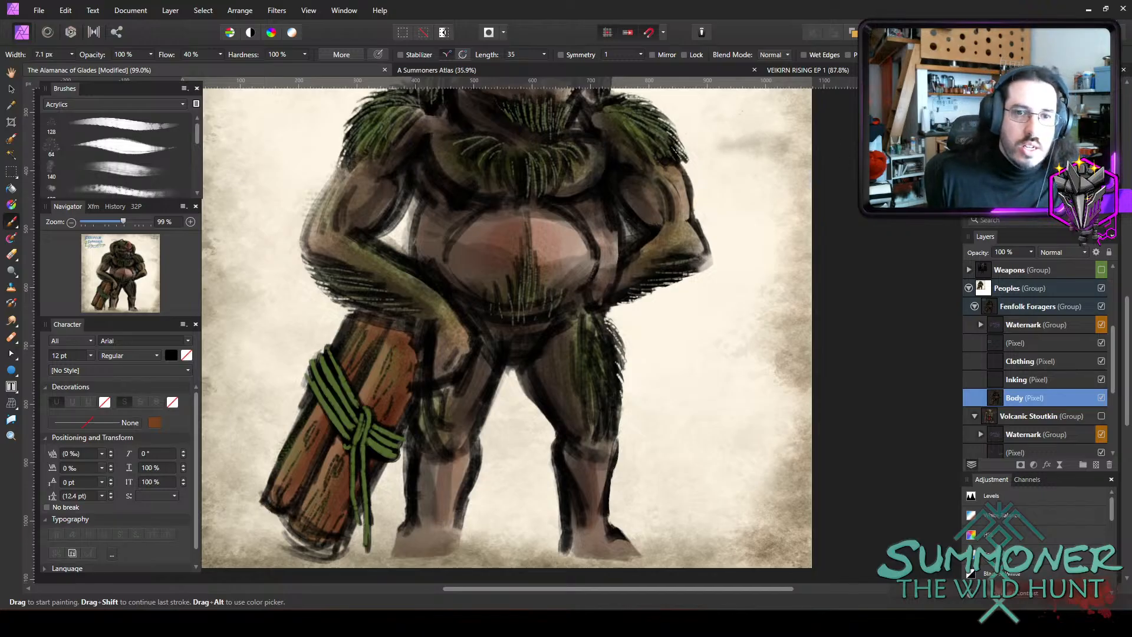
Shade the green cords around the logs at 25% opacity with a brush up to 10.7 px wide.
key("bracketright")
key("2")
key("5")
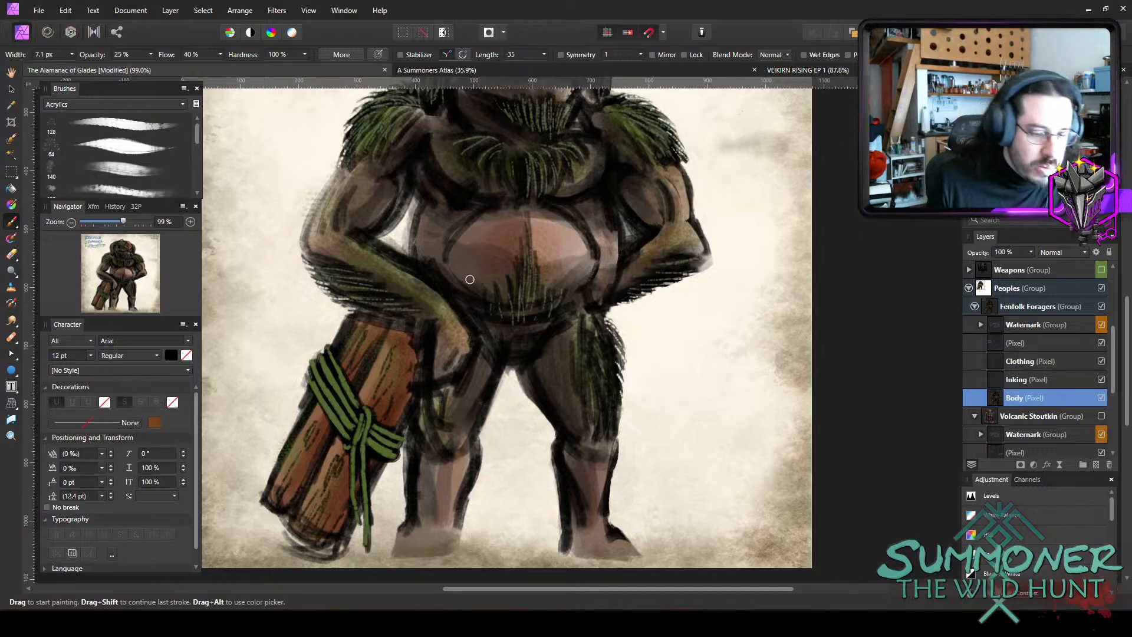
left_click_drag(333, 372, 348, 423)
mouse_move(306, 377)
left_mouse_down()
mouse_move(351, 437)
mouse_move(394, 436)
left_mouse_up()
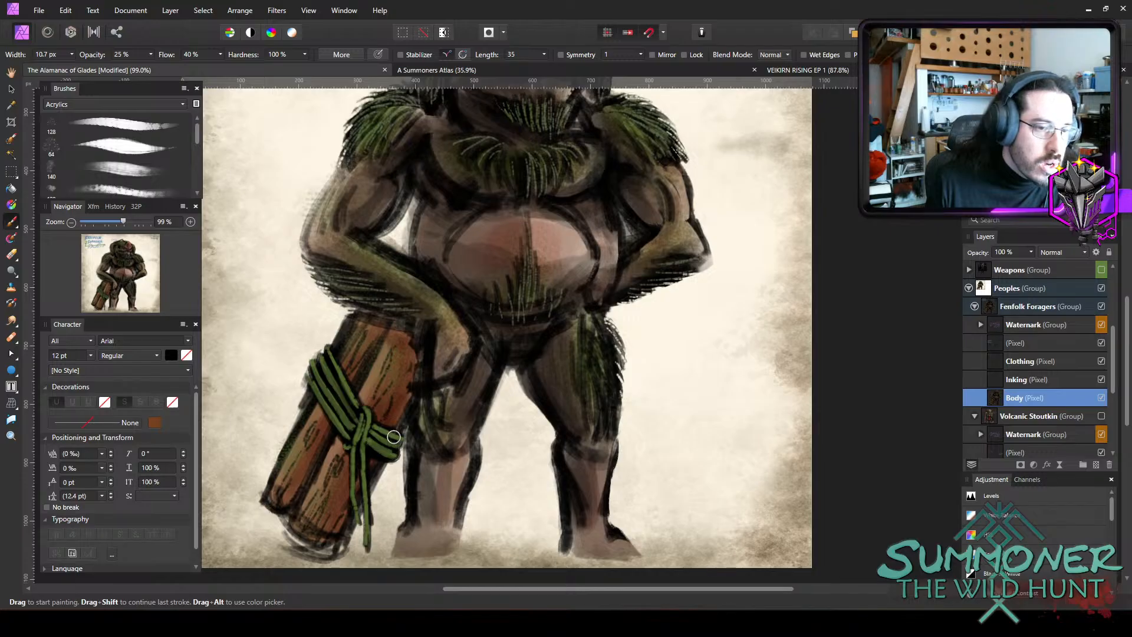
left_click_drag(330, 396, 322, 430)
Darken the upper end and hand-side edge of the log bundle with a broad brush at 25% opacity.
key("bracketright")
key("bracketright")
key("bracketright")
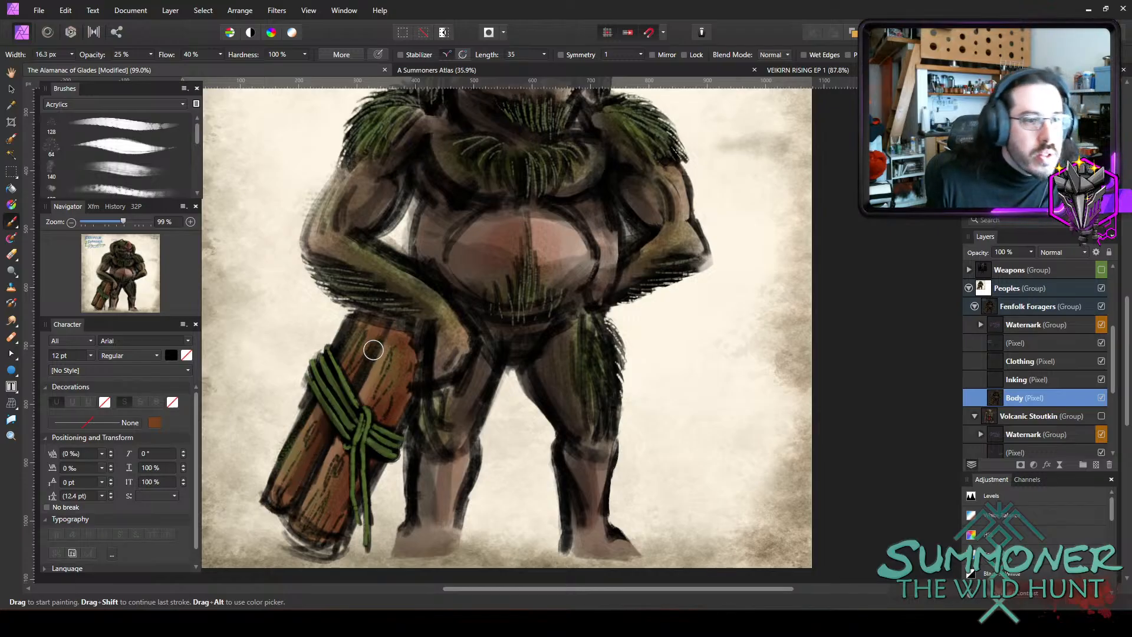
key("bracketright")
key("bracketright")
key("bracketright")
mouse_move(412, 342)
left_mouse_down()
mouse_move(381, 412)
mouse_move(393, 429)
mouse_move(354, 474)
mouse_move(349, 522)
mouse_move(359, 474)
mouse_move(344, 520)
mouse_move(315, 526)
mouse_move(368, 466)
mouse_move(409, 360)
mouse_move(377, 451)
mouse_move(393, 422)
mouse_move(390, 457)
mouse_move(362, 446)
mouse_move(357, 421)
mouse_move(381, 407)
mouse_move(369, 456)
mouse_move(421, 442)
mouse_move(424, 410)
mouse_move(305, 461)
mouse_move(305, 472)
mouse_move(298, 463)
mouse_move(295, 480)
mouse_move(382, 365)
mouse_move(409, 354)
mouse_move(400, 340)
mouse_move(383, 363)
mouse_move(394, 342)
left_mouse_up()
Darken the gaps and grain between the individual logs with an 8 px brush at 25% opacity.
key("bracketleft")
key("bracketleft")
key("bracketleft")
key("bracketleft")
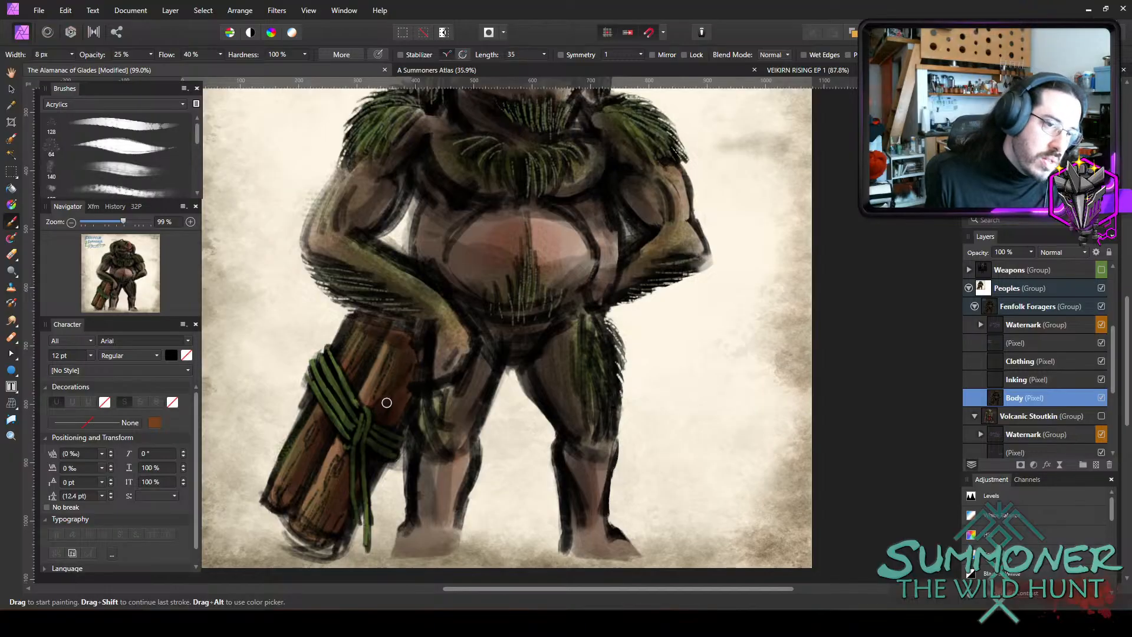
left_click_drag(339, 458, 305, 522)
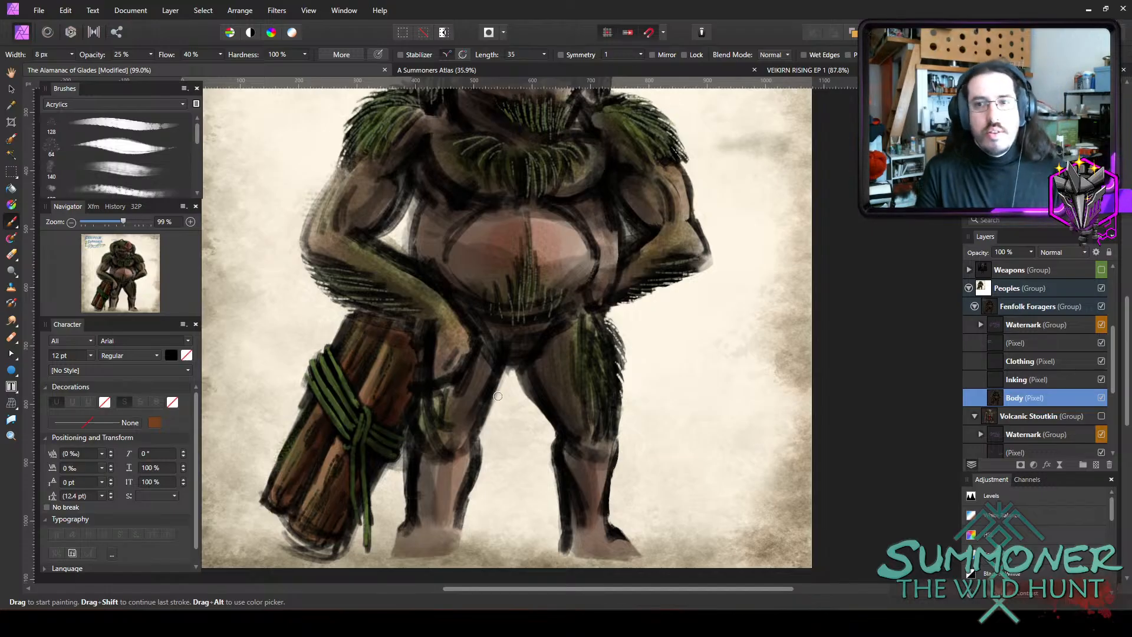
Paint a black belt beneath the belly on the Clothing layer with a 14.6 px brush at 65% opacity.
scroll(328, 387, "up", 3)
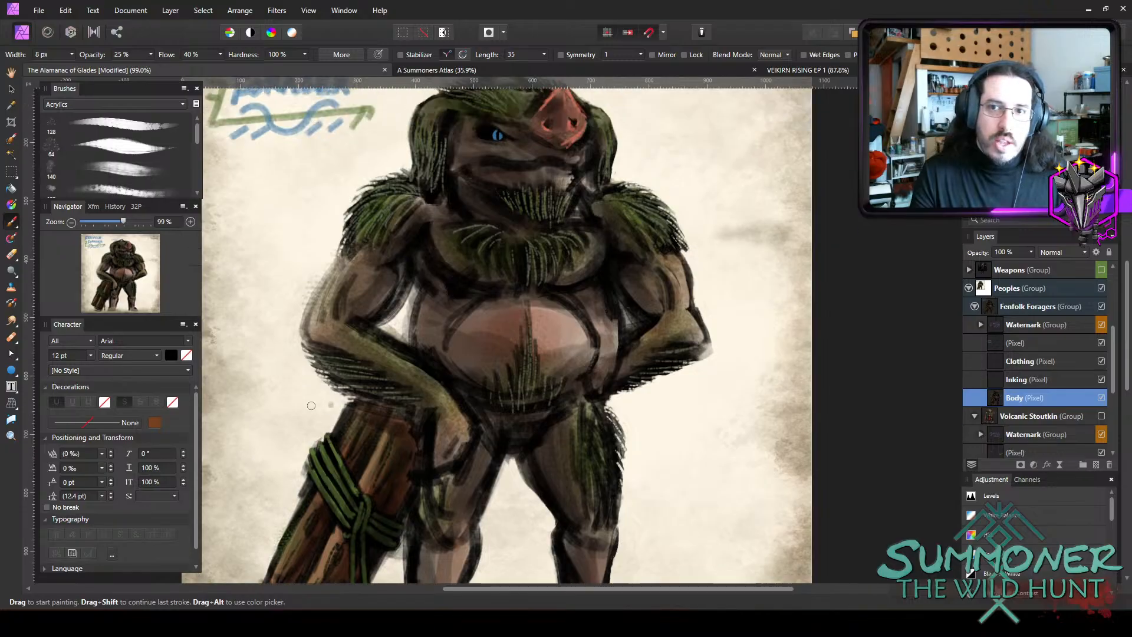
scroll(391, 373, "down", 2)
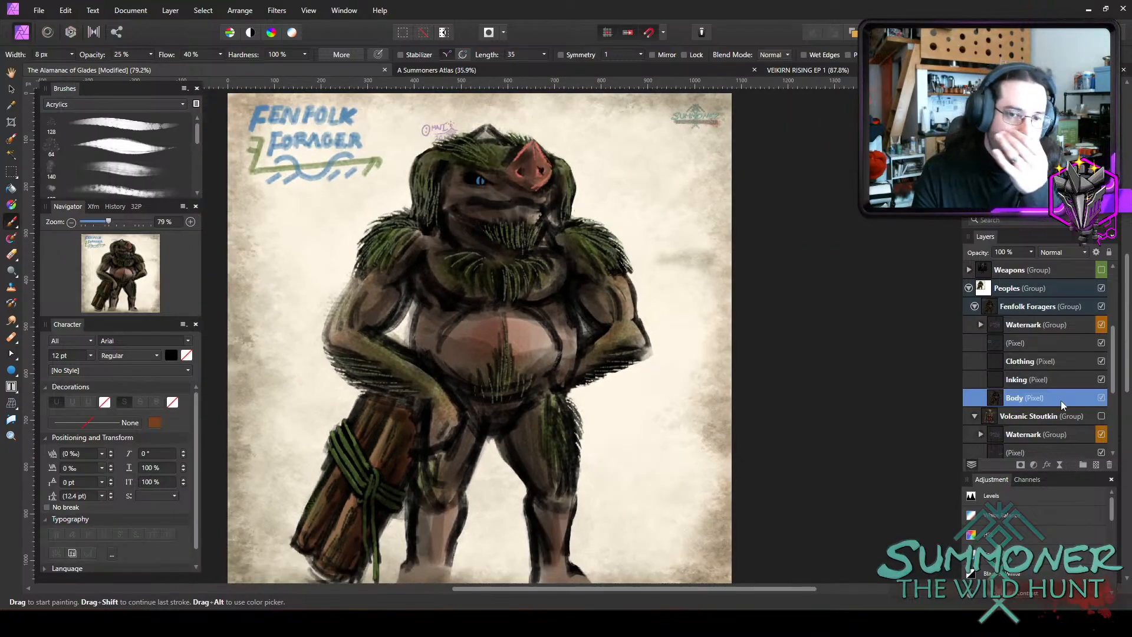
left_click(1055, 381)
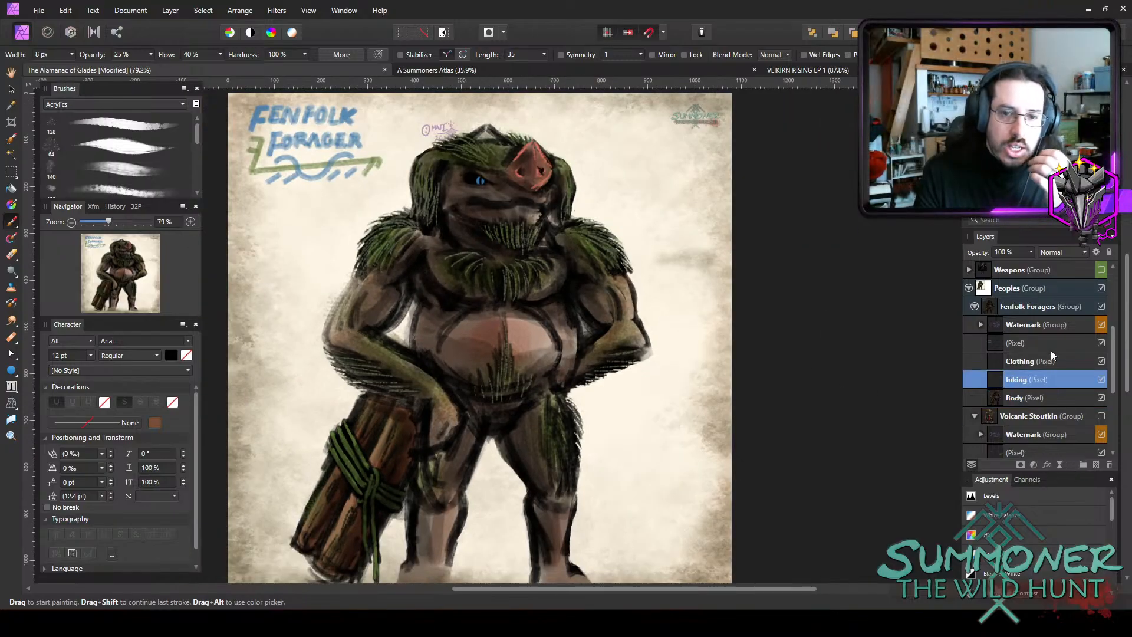
left_click(1054, 360)
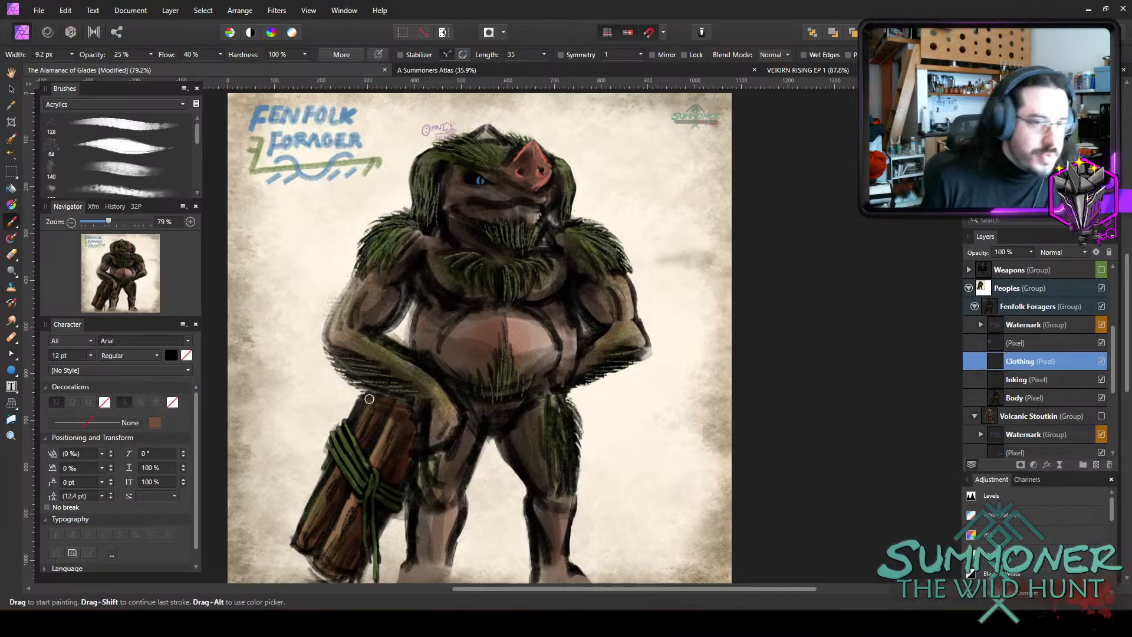
key("bracketright")
key("bracketright")
key("bracketright")
key("bracketleft")
key("bracketleft")
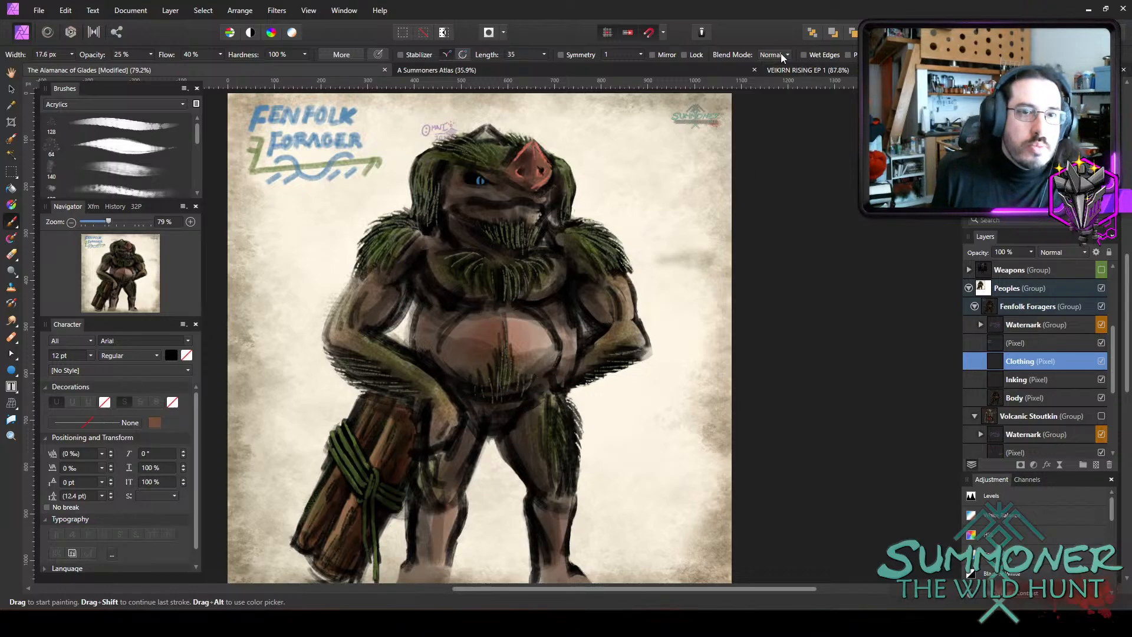
key("7")
key("5")
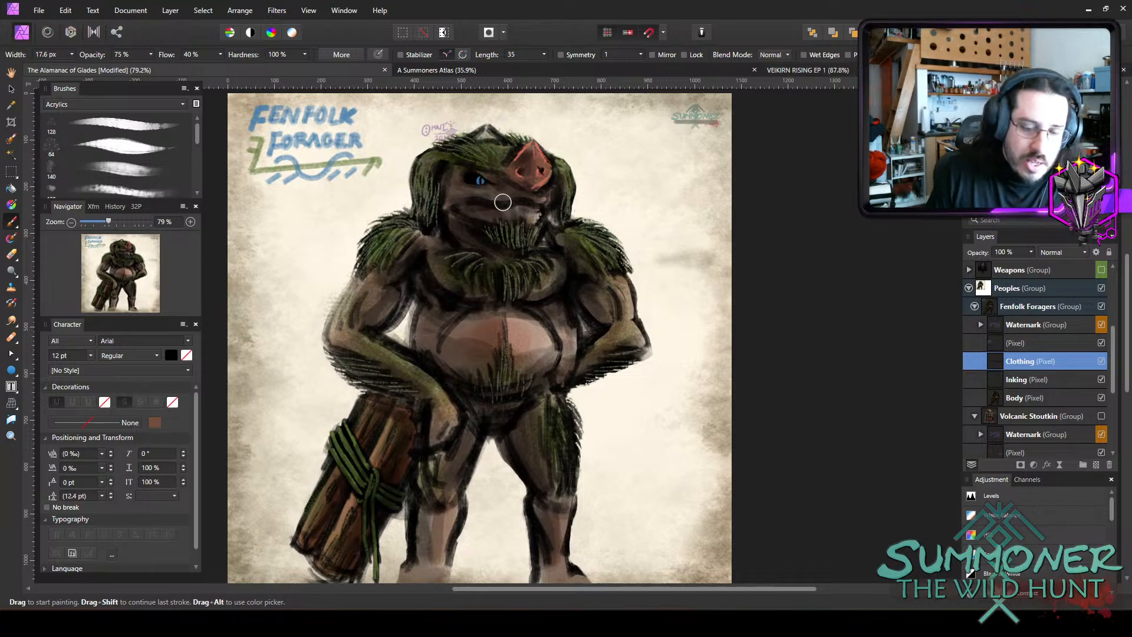
key("6")
key("5")
key("bracketleft")
key("bracketleft")
key("bracketright")
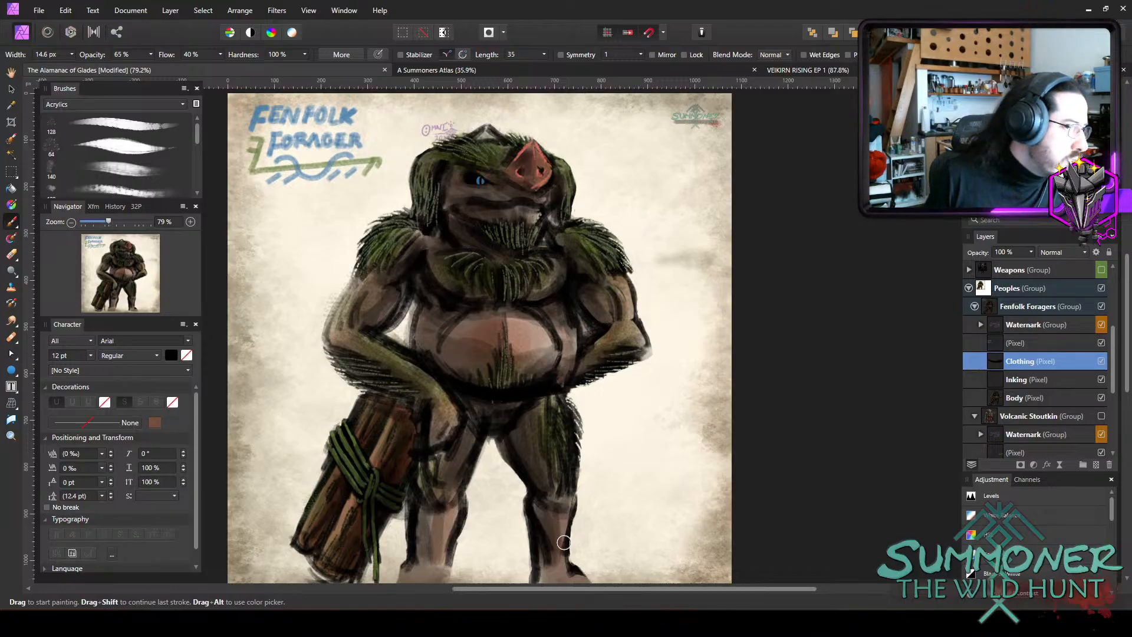
Outline a black loincloth hanging from the belt between the legs and fill it in with a brush about 15 to 19 px wide.
scroll(580, 377, "down", 3)
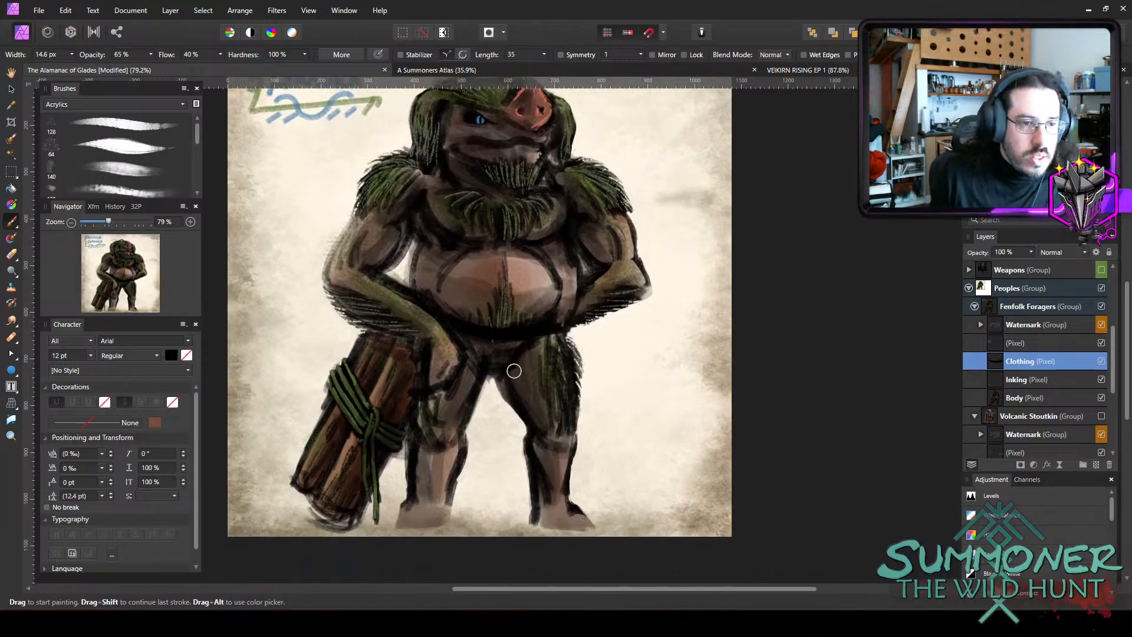
mouse_move(546, 338)
left_mouse_down()
mouse_move(508, 449)
mouse_move(512, 419)
mouse_move(496, 453)
mouse_move(415, 438)
mouse_move(446, 437)
left_mouse_up()
key("bracketright")
key("bracketright")
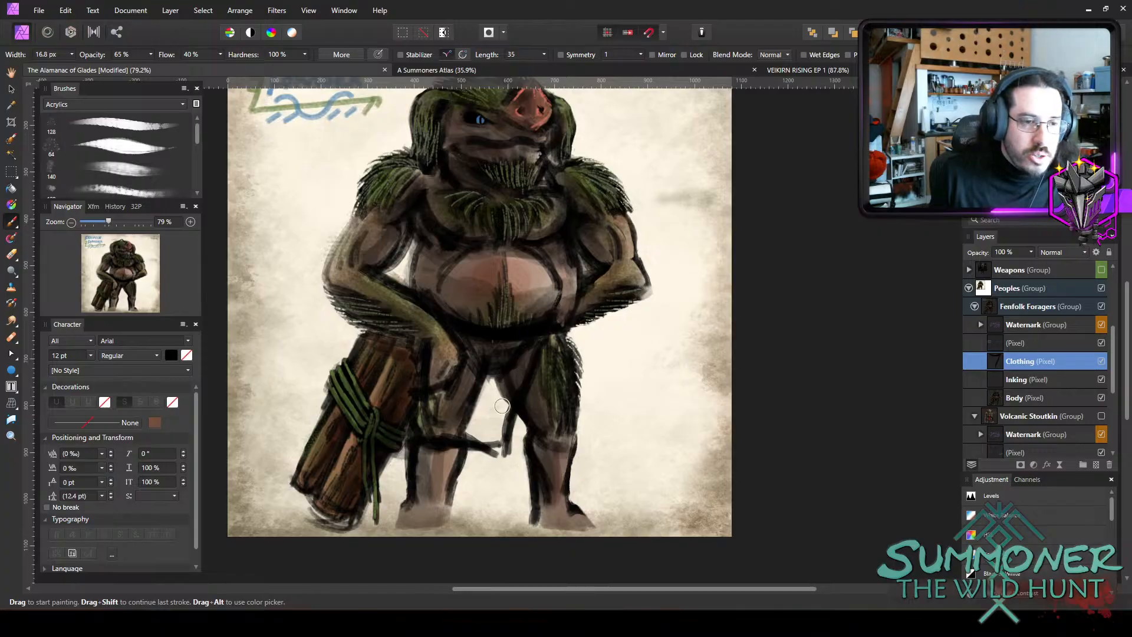
mouse_move(502, 405)
left_mouse_down()
mouse_move(536, 343)
mouse_move(502, 353)
mouse_move(475, 422)
mouse_move(495, 423)
mouse_move(516, 366)
mouse_move(487, 406)
mouse_move(467, 379)
mouse_move(417, 421)
mouse_move(452, 424)
mouse_move(499, 449)
mouse_move(499, 437)
mouse_move(481, 441)
mouse_move(492, 438)
mouse_move(476, 414)
mouse_move(474, 353)
mouse_move(501, 409)
mouse_move(485, 419)
mouse_move(505, 440)
mouse_move(464, 420)
mouse_move(455, 393)
mouse_move(433, 401)
mouse_move(431, 420)
mouse_move(482, 429)
left_mouse_up()
key("bracketright")
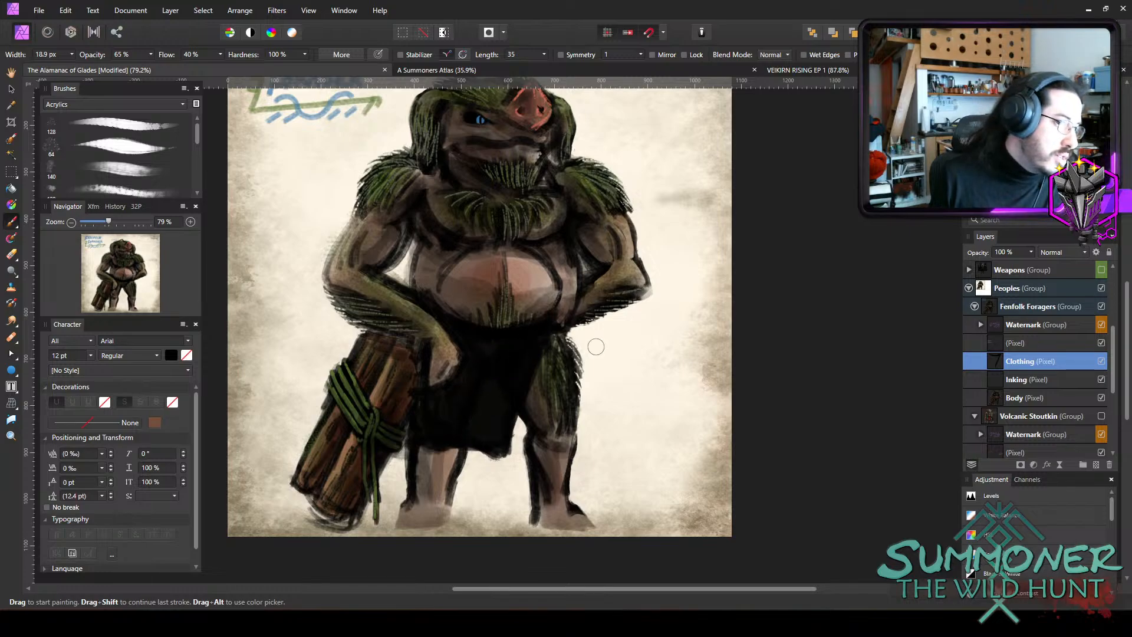
Extend the black belt to the hip and paint the loincloth's rear edge between the legs with a brush about 8 to 11 px wide.
key("bracketleft")
key("bracketleft")
key("bracketleft")
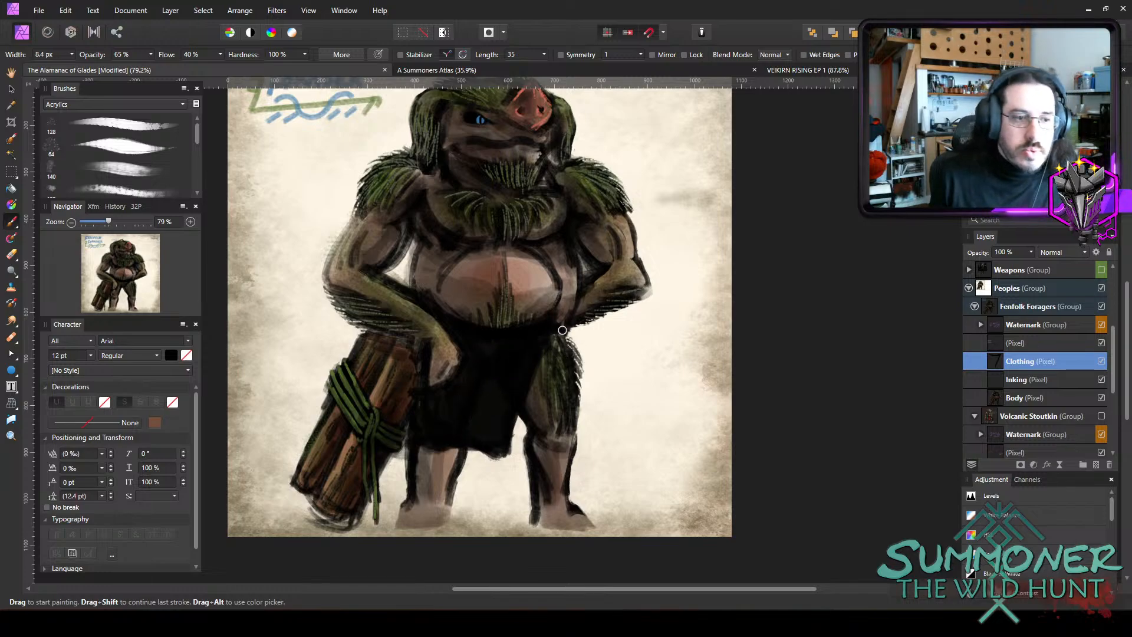
key("bracketright")
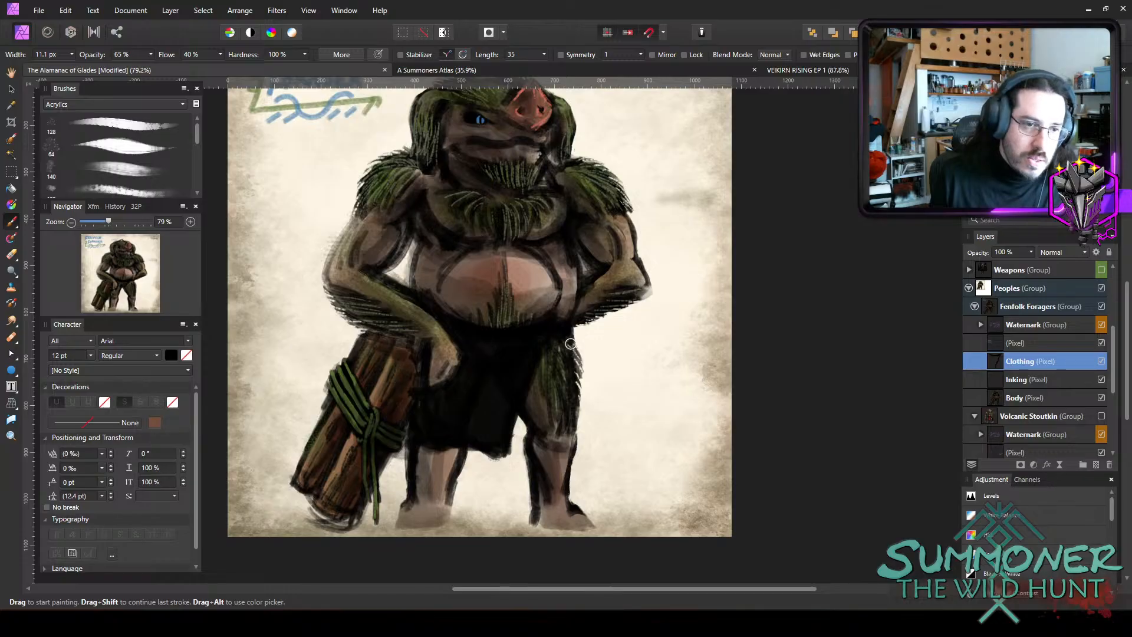
key("bracketleft")
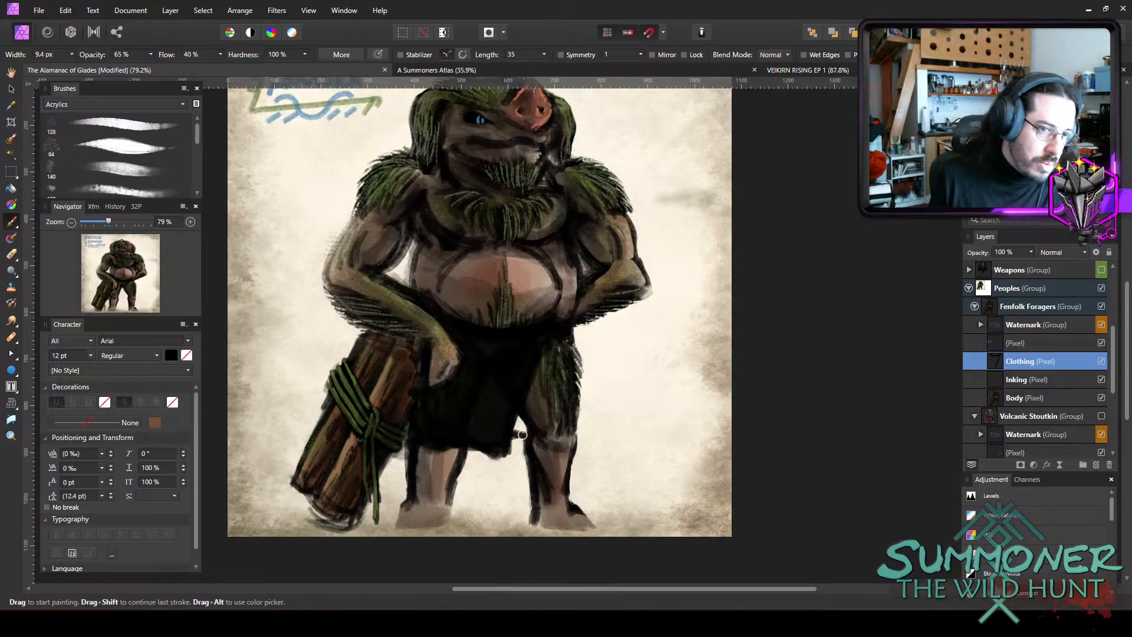
left_click_drag(522, 434, 522, 423)
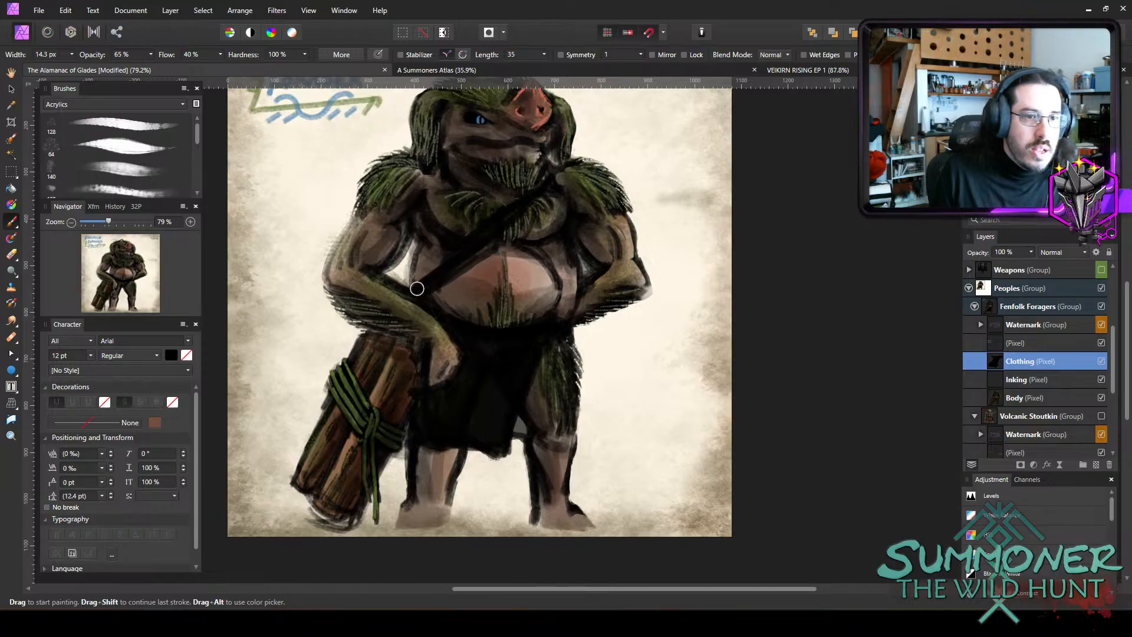
Paint a black sash diagonally across the chest with a 14.3 px brush and a round black pouch on the hip with a wider one.
mouse_move(439, 284)
left_mouse_down()
mouse_move(516, 240)
mouse_move(549, 188)
left_mouse_up()
left_click_drag(494, 236, 527, 216)
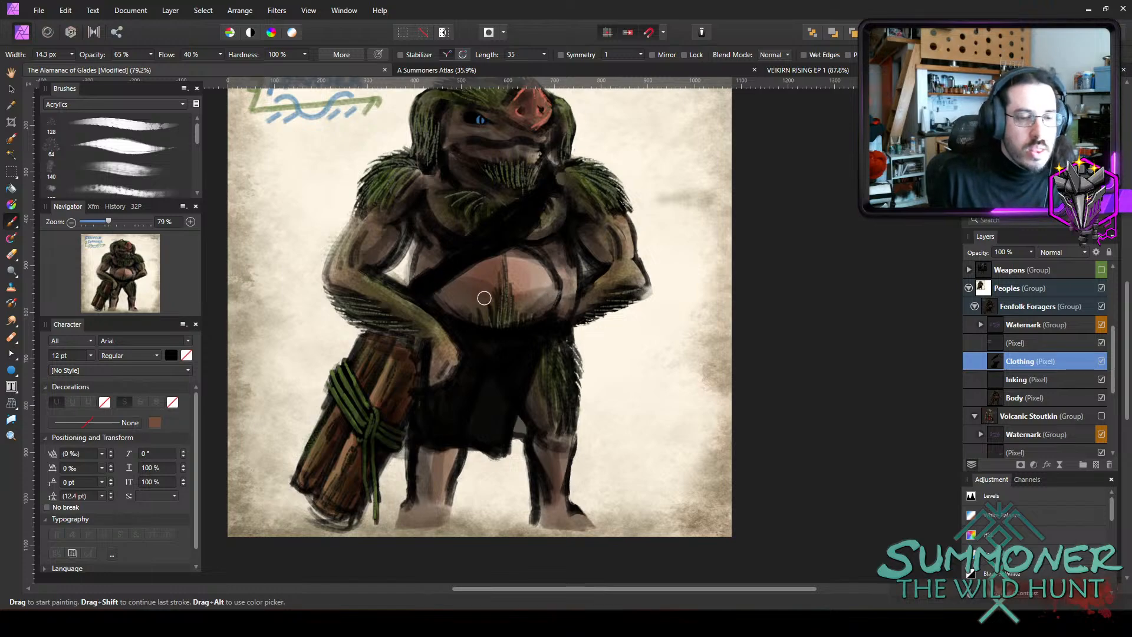
key("bracketright")
mouse_move(582, 326)
left_mouse_down()
mouse_move(583, 361)
mouse_move(576, 337)
mouse_move(587, 339)
mouse_move(563, 328)
mouse_move(589, 346)
mouse_move(576, 321)
mouse_move(580, 347)
left_mouse_up()
key("bracketright")
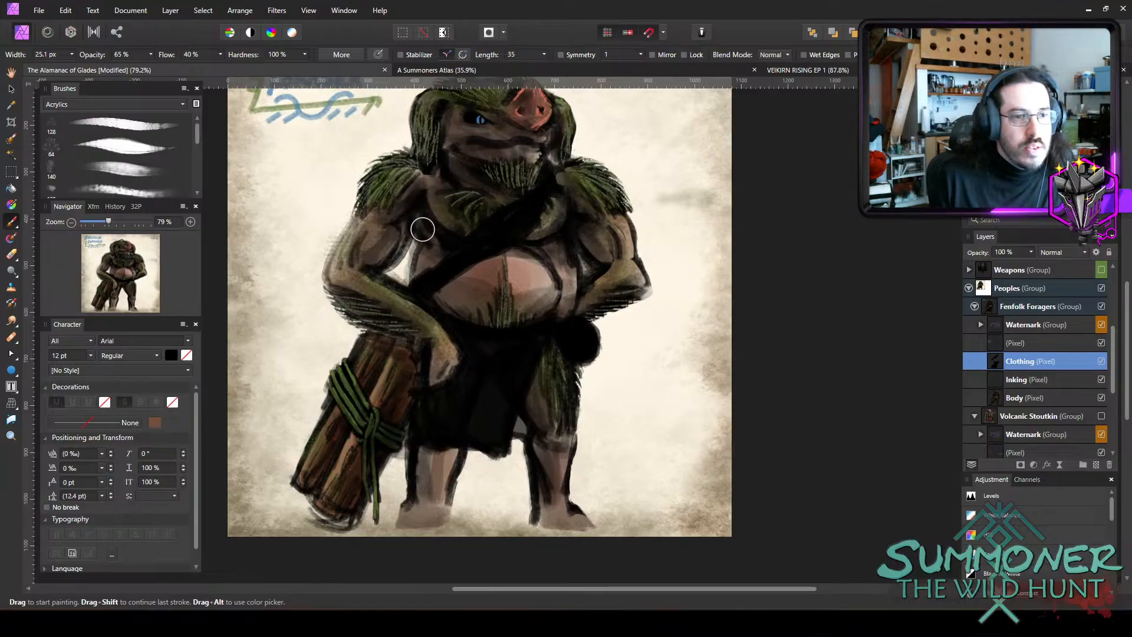
key("bracketright")
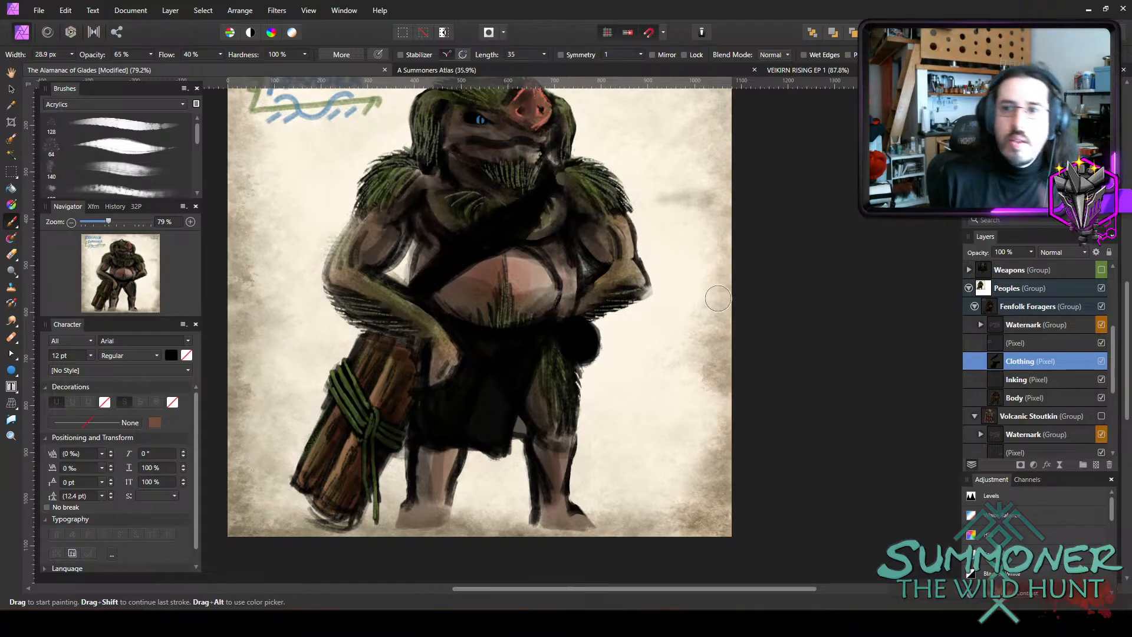
Outline and darken the toes on both feet on the Body layer with a black brush about 9 to 11 px wide.
scroll(592, 268, "up", 2)
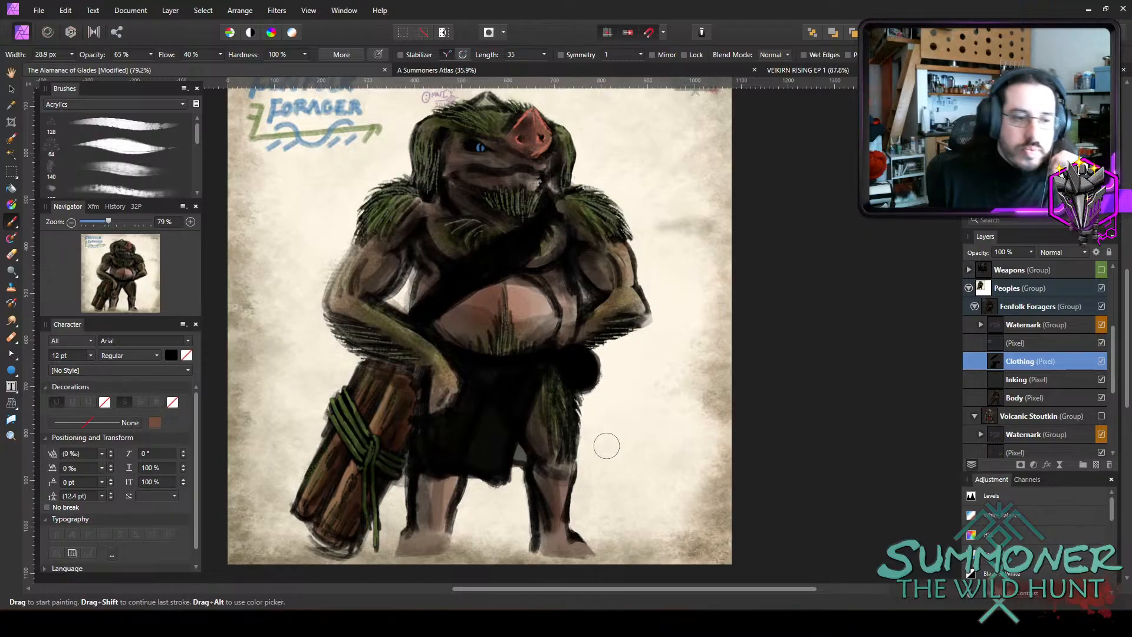
left_click(1027, 398)
key("bracketleft")
key("bracketleft")
key("bracketleft")
key("bracketleft")
key("bracketleft")
key("bracketleft")
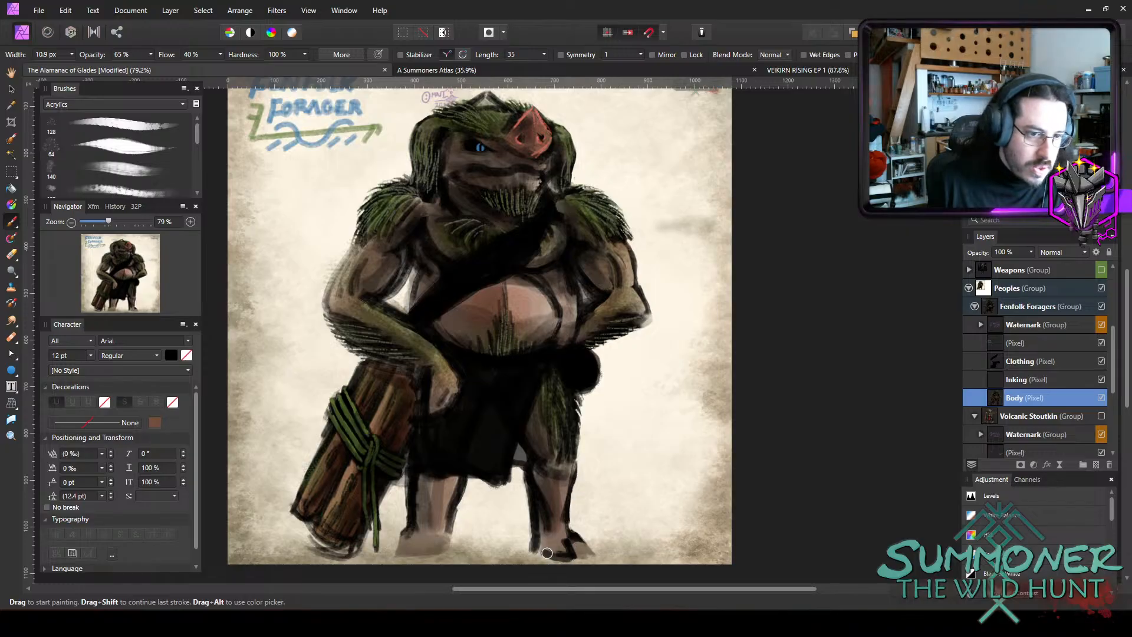
mouse_move(539, 544)
left_mouse_down()
mouse_move(589, 553)
mouse_move(557, 541)
left_mouse_up()
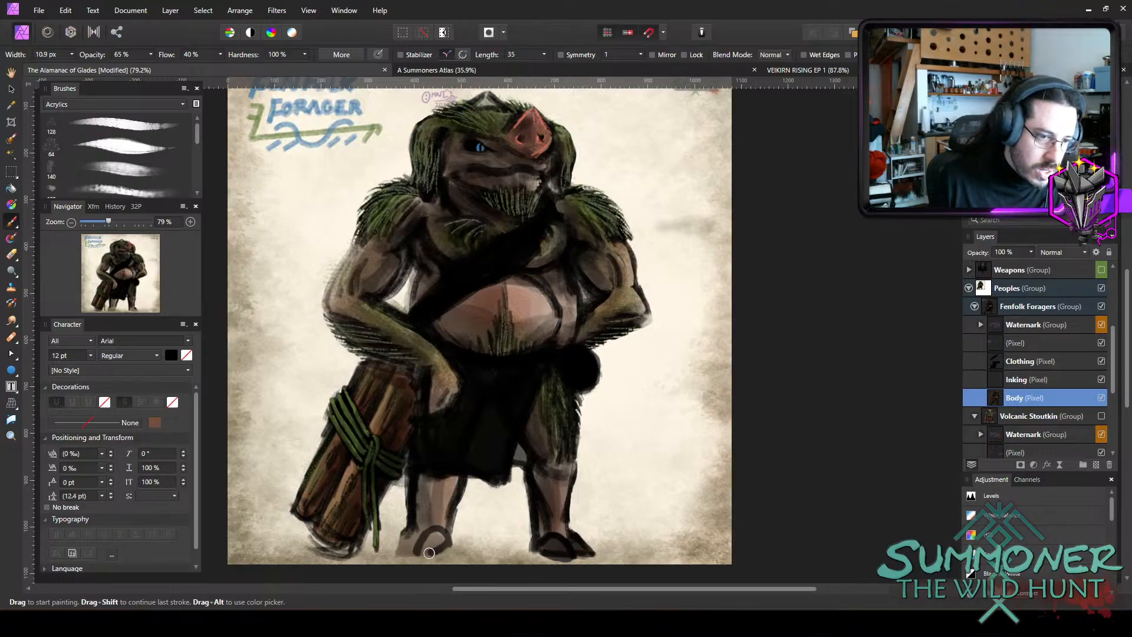
mouse_move(436, 545)
left_mouse_down()
mouse_move(408, 543)
mouse_move(415, 529)
mouse_move(398, 548)
left_mouse_up()
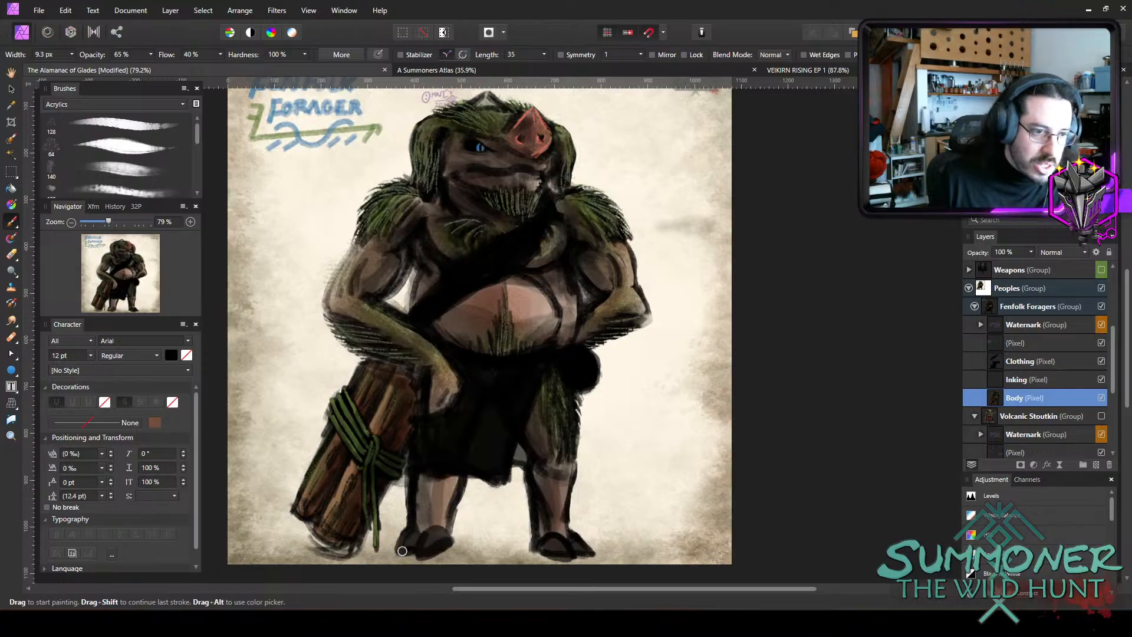
left_click_drag(402, 551, 399, 552)
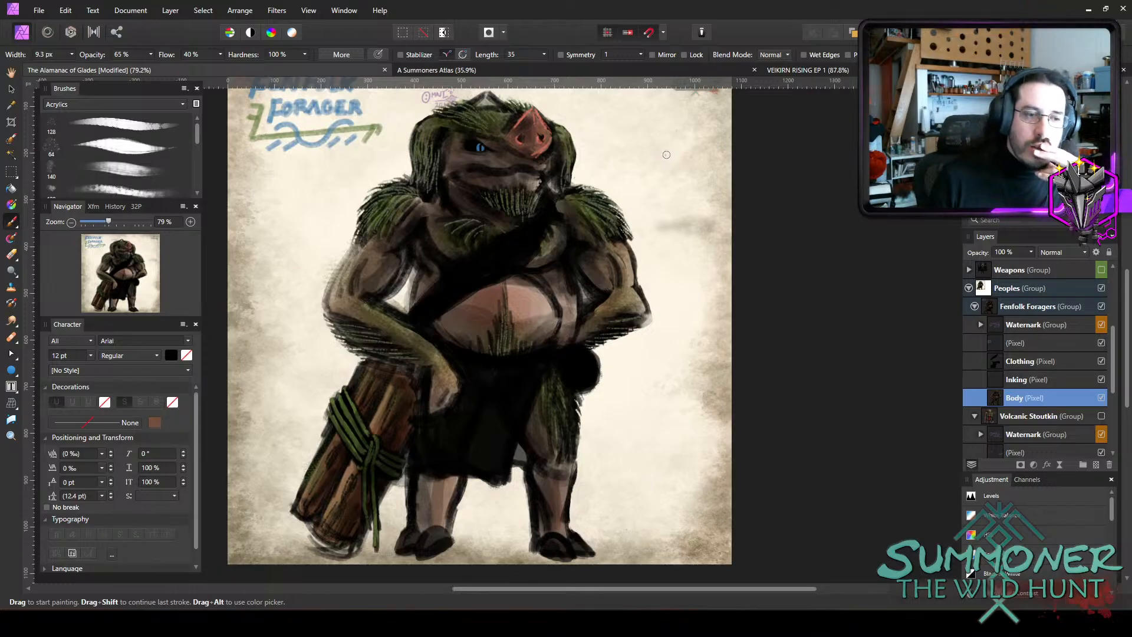
Return to the Clothing layer and set the brush colour to the muted blue 5F83A2.
left_click(1021, 379)
left_click(1035, 362)
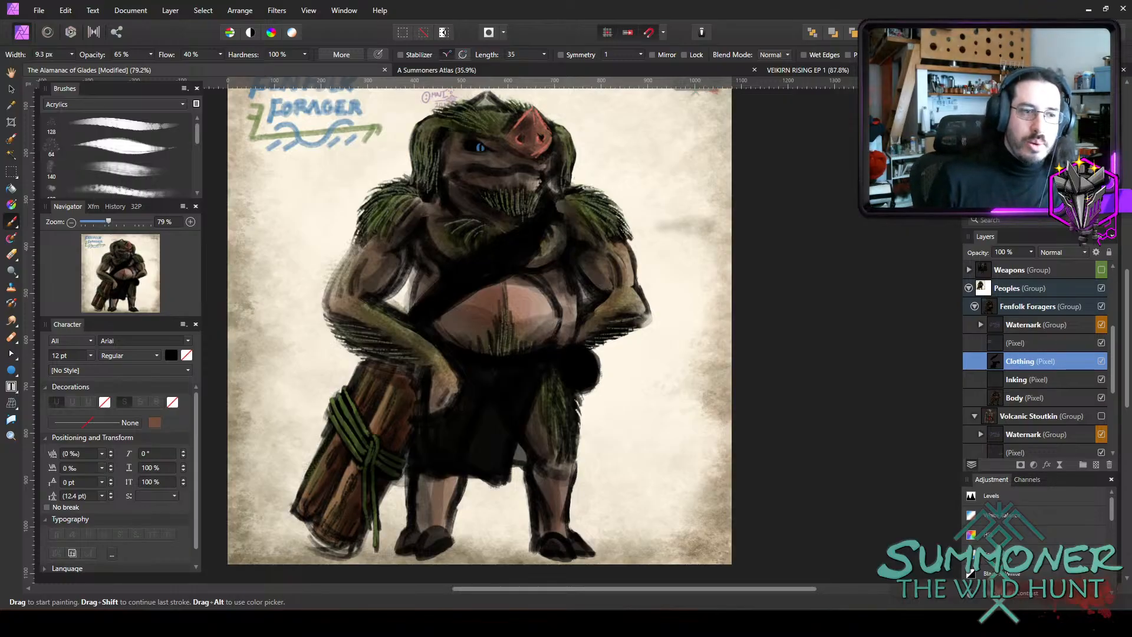
double_click(985, 112)
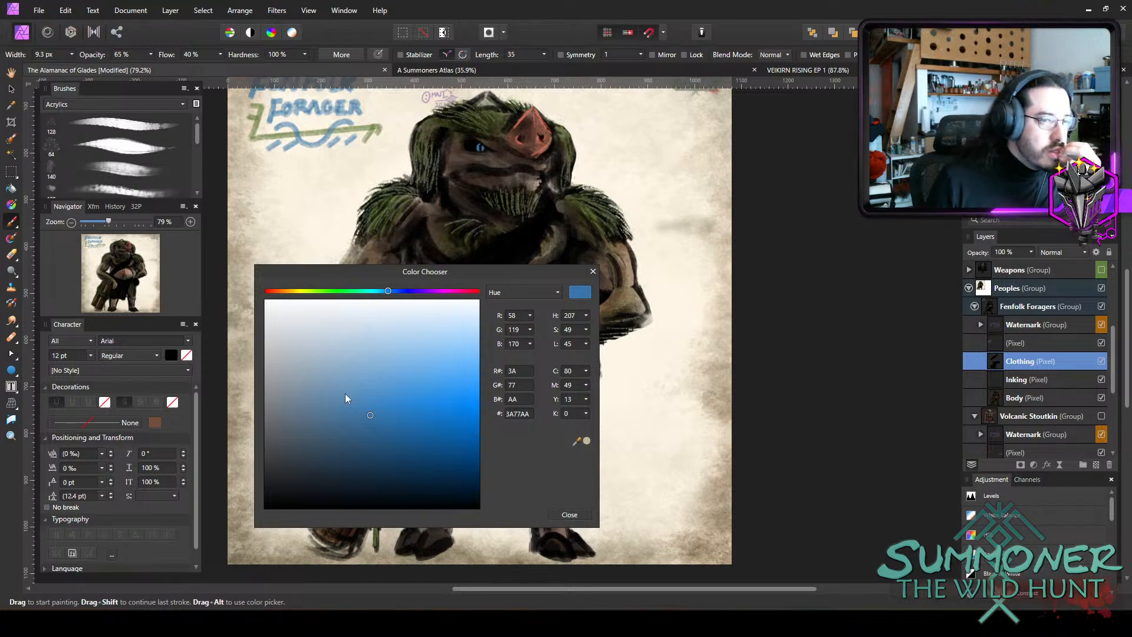
mouse_move(345, 394)
left_mouse_down()
mouse_move(340, 408)
mouse_move(339, 386)
mouse_move(333, 408)
left_mouse_up()
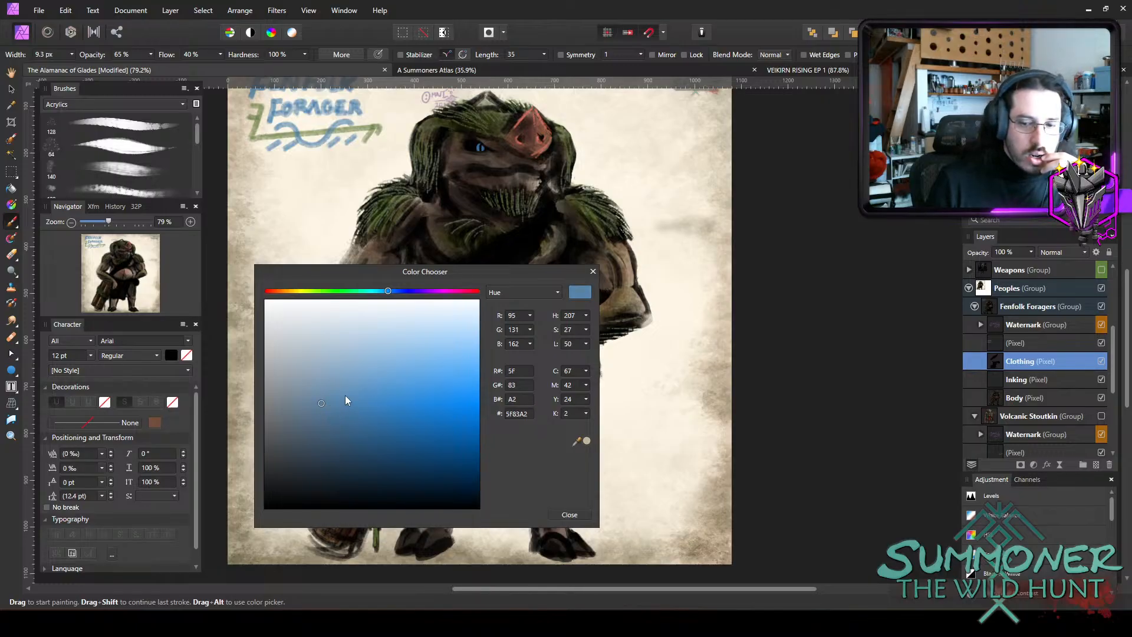
left_click(571, 514)
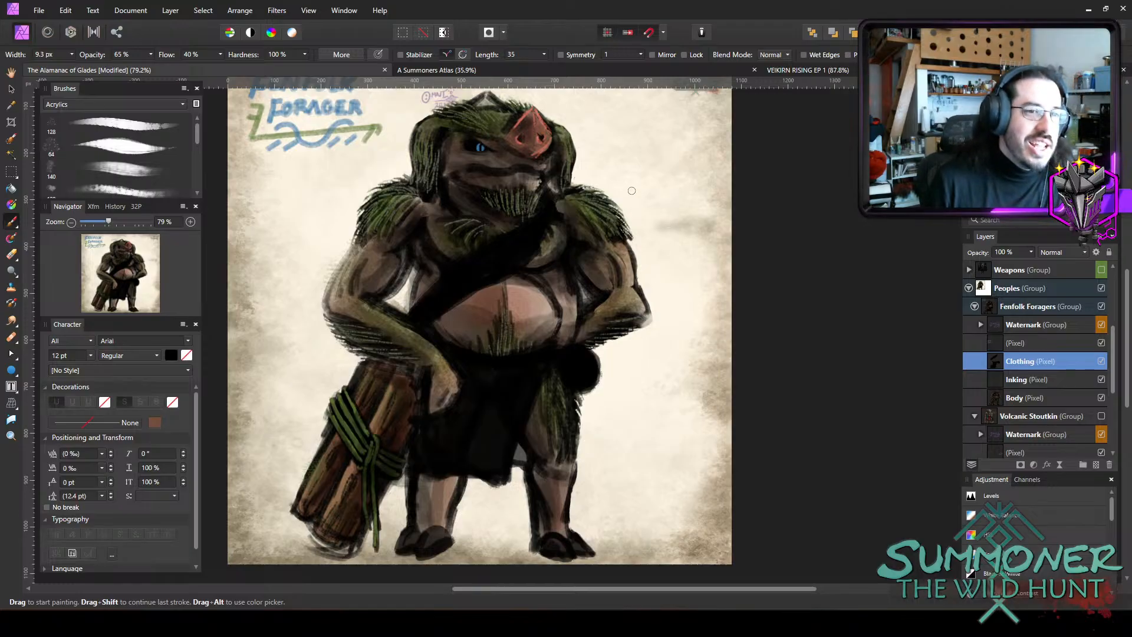
key("bracketright")
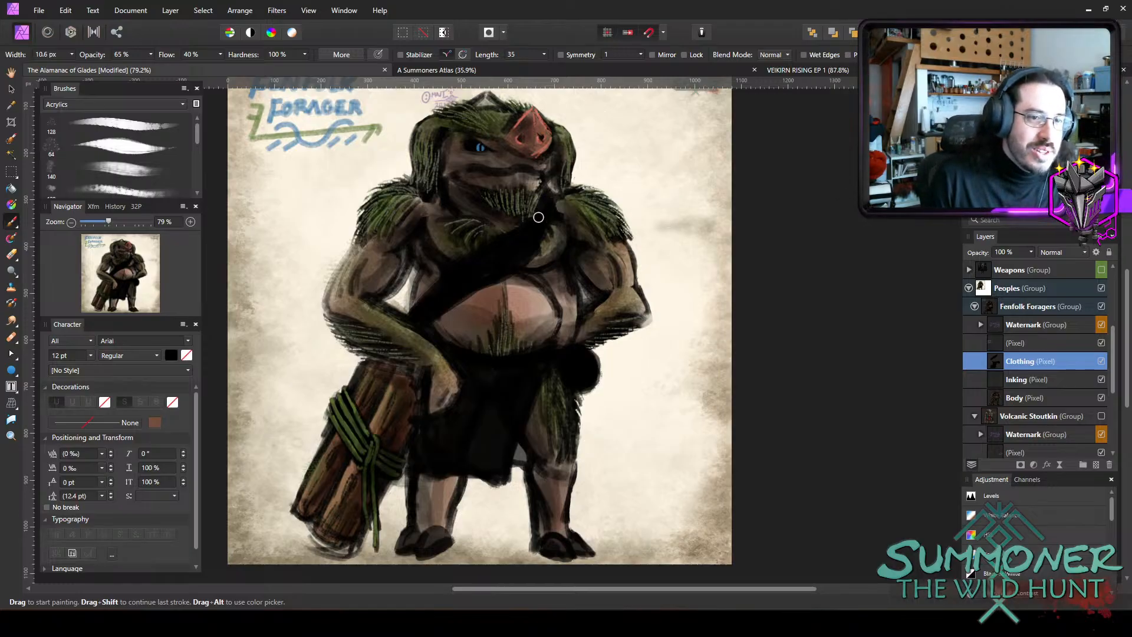
left_click_drag(548, 203, 495, 248)
key("ctrl+z")
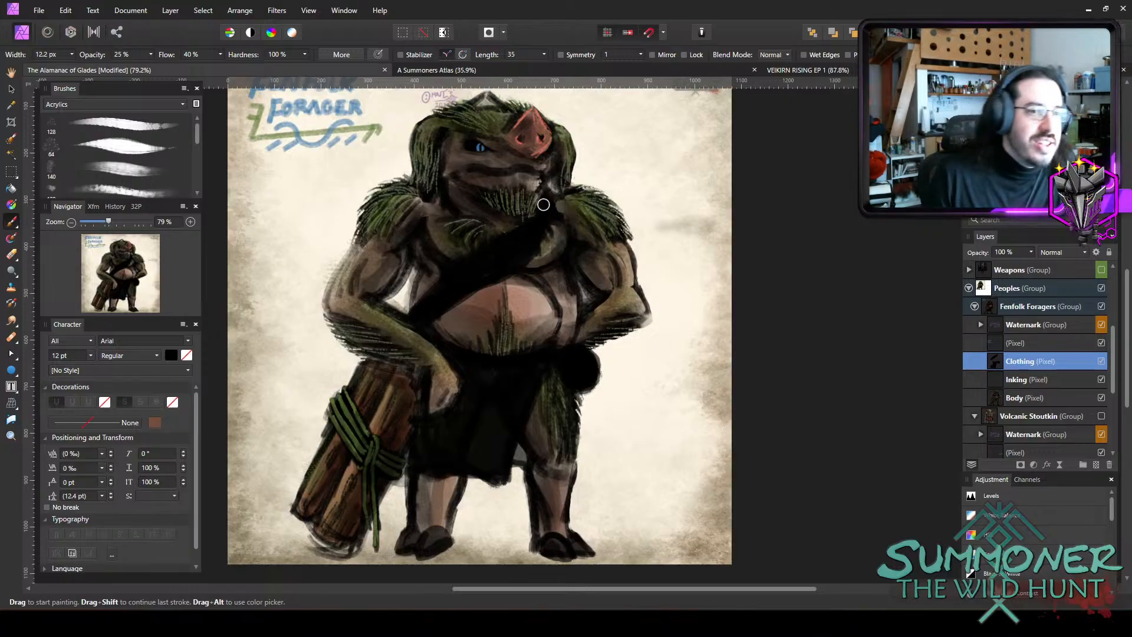
Tint the chest sash muted blue along its length with a brush about 12 to 15.5 px wide at 25% opacity.
key("2")
key("5")
key("bracketright")
key("bracketright")
left_click_drag(548, 205, 417, 307)
Build up brighter blue fold streaks along the sash from the shoulder to the waist at 25% opacity.
key("bracketright")
left_click_drag(498, 248, 535, 222)
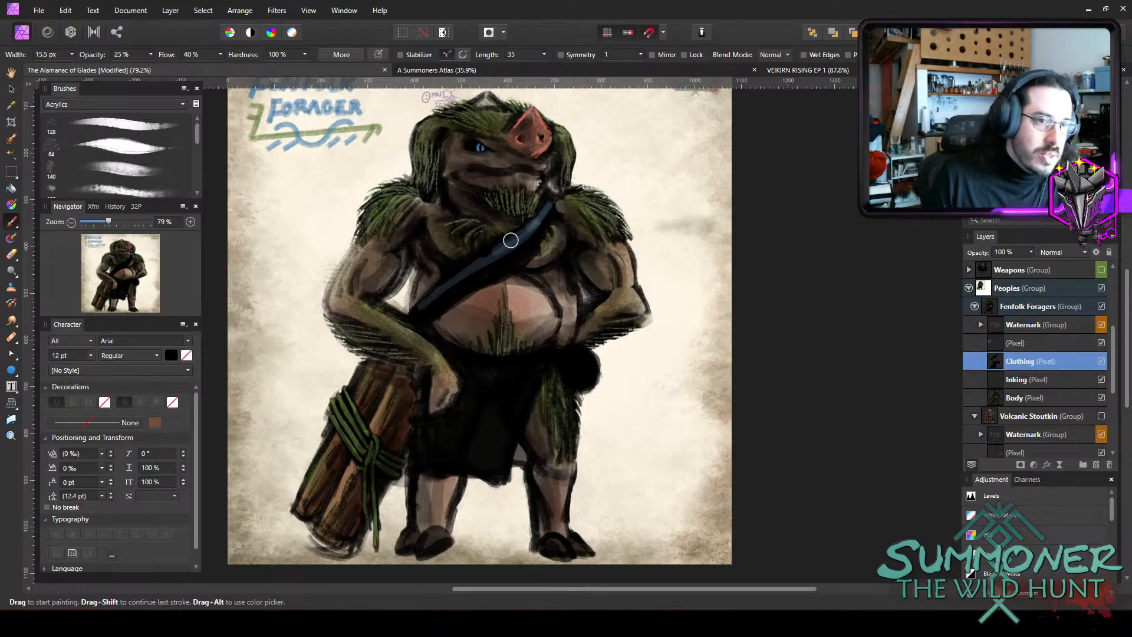
mouse_move(466, 266)
left_mouse_down()
mouse_move(527, 230)
mouse_move(439, 283)
mouse_move(407, 321)
left_mouse_up()
key("bracketleft")
key("bracketleft")
key("bracketright")
key("bracketright")
mouse_move(553, 205)
left_mouse_down()
mouse_move(520, 255)
mouse_move(546, 220)
mouse_move(487, 273)
mouse_move(516, 258)
mouse_move(525, 249)
mouse_move(429, 314)
mouse_move(522, 263)
mouse_move(551, 225)
mouse_move(547, 209)
mouse_move(420, 310)
left_mouse_up()
Paint brown diagonal rope twists along the black belt with a brush about 9 px wide at 25% opacity.
key("bracketleft")
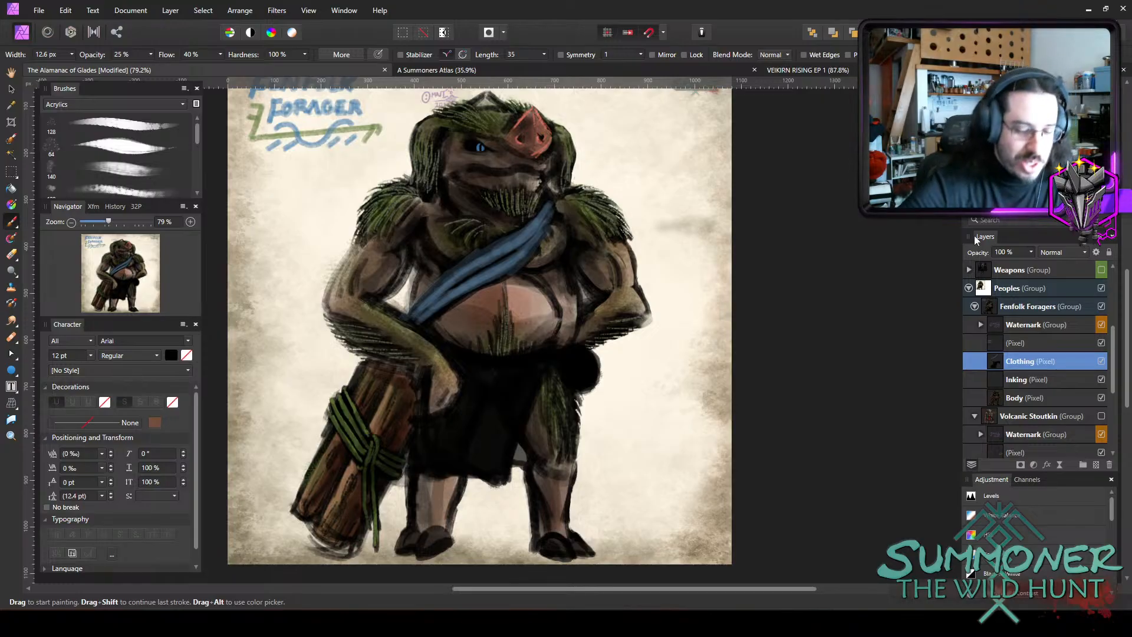
key("bracketleft")
key("bracketleft")
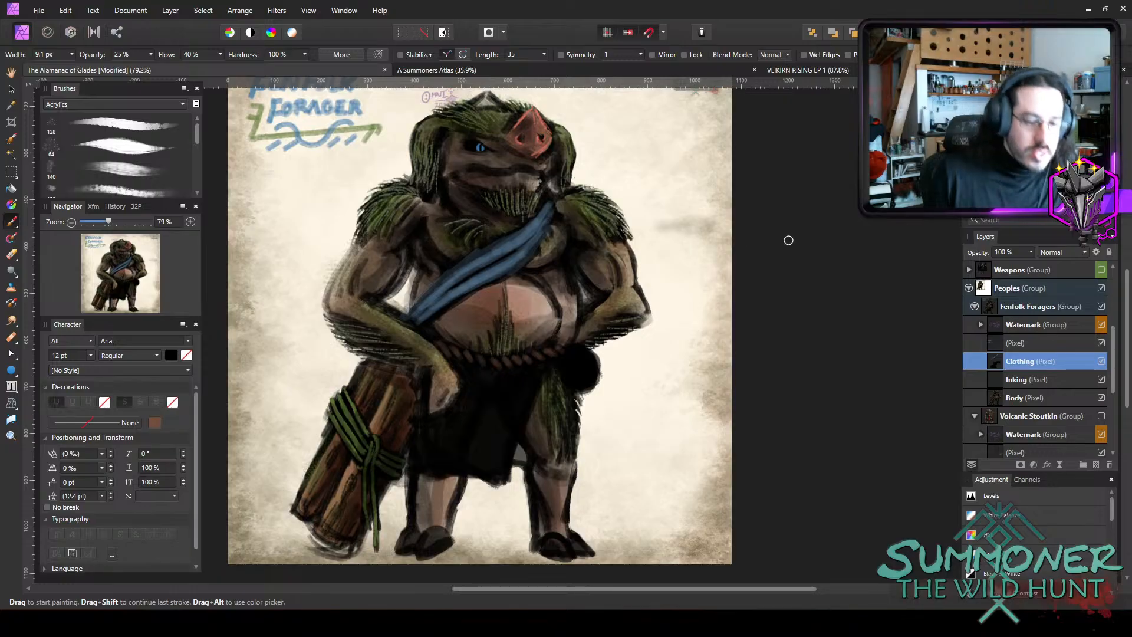
Paint muted blue vertical folds down the loincloth's edge beside the pouch with a brush about 10 to 15 px wide at 25% opacity.
key("]")
mouse_move(543, 368)
left_mouse_down()
mouse_move(514, 416)
mouse_move(502, 475)
left_mouse_up()
key("bracketleft")
key("bracketleft")
key("bracketleft")
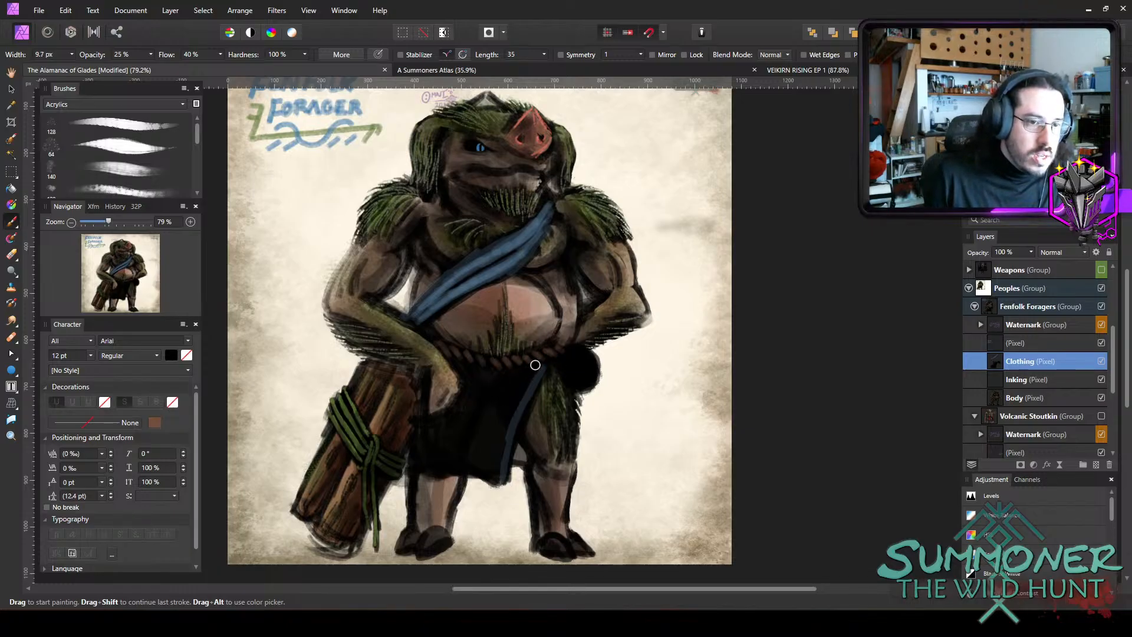
left_click_drag(535, 365, 496, 471)
key("bracketright")
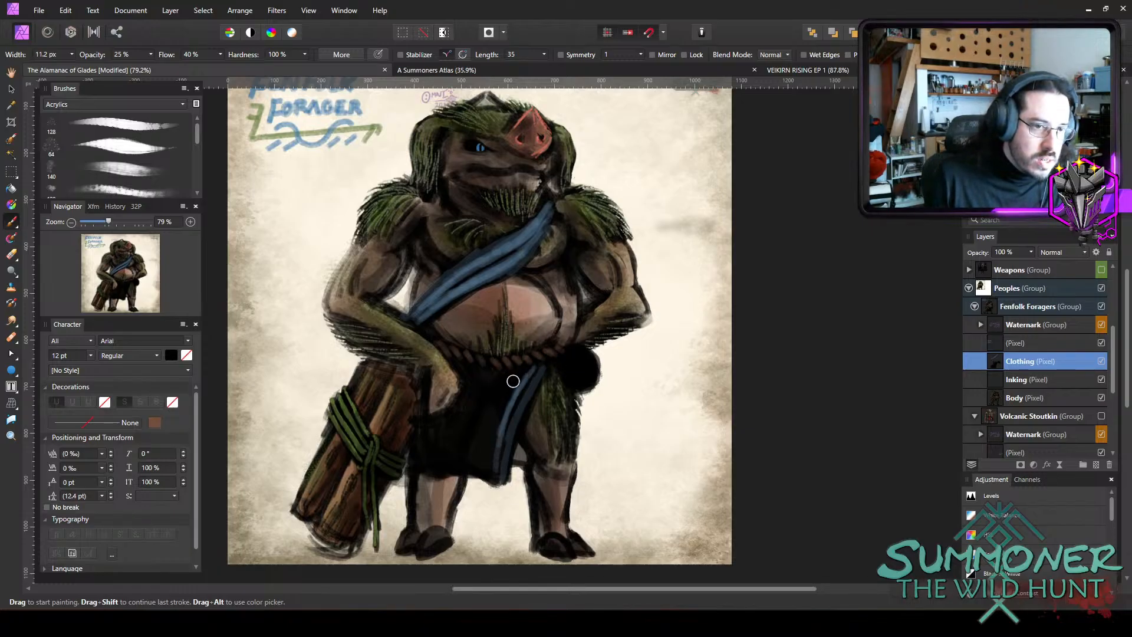
key("bracketright")
key("bracketright")
left_click_drag(515, 374, 495, 455)
left_click_drag(501, 406, 491, 468)
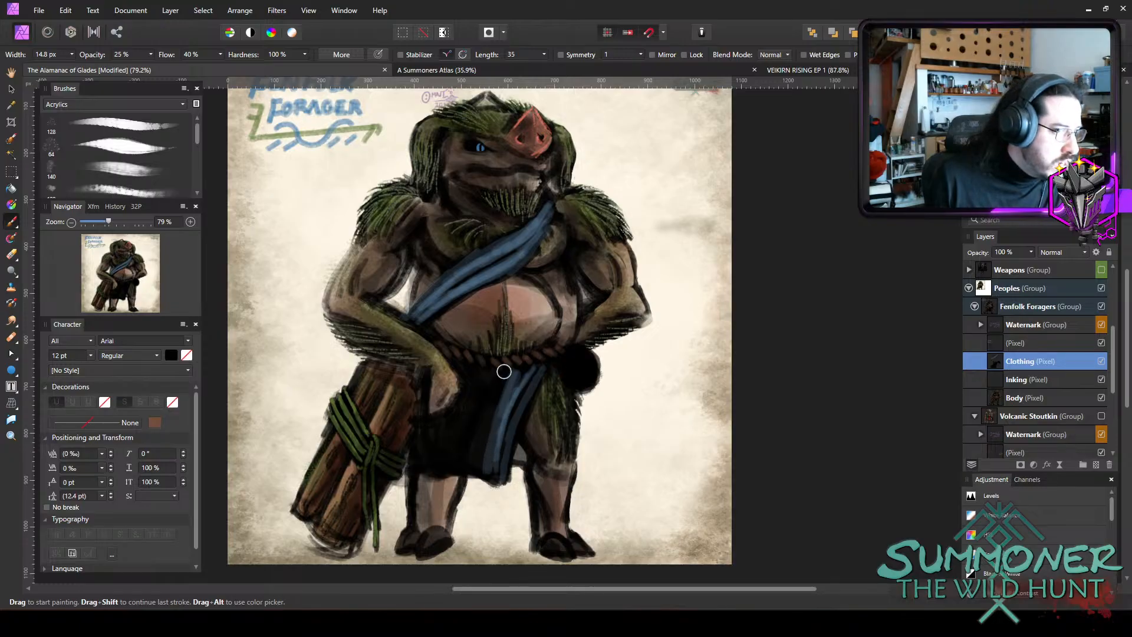
Fill the rest of the loincloth with blue fold strokes from the belt to the hem and under the hand, at 25% opacity.
key("bracketright")
key("bracketright")
mouse_move(485, 375)
left_mouse_down()
mouse_move(470, 417)
mouse_move(475, 371)
mouse_move(452, 452)
mouse_move(466, 457)
left_mouse_up()
key("bracketleft")
key("bracketleft")
mouse_move(472, 376)
left_mouse_down()
mouse_move(441, 471)
mouse_move(470, 461)
mouse_move(496, 389)
mouse_move(481, 382)
mouse_move(460, 413)
mouse_move(442, 452)
mouse_move(450, 468)
mouse_move(472, 376)
mouse_move(458, 466)
mouse_move(472, 375)
mouse_move(414, 430)
mouse_move(437, 386)
mouse_move(418, 451)
mouse_move(421, 430)
mouse_move(448, 438)
mouse_move(474, 363)
mouse_move(493, 388)
mouse_move(557, 393)
mouse_move(479, 435)
mouse_move(497, 394)
mouse_move(481, 420)
mouse_move(467, 410)
mouse_move(453, 464)
mouse_move(497, 469)
mouse_move(532, 369)
mouse_move(470, 408)
mouse_move(479, 467)
mouse_move(436, 462)
mouse_move(431, 431)
left_mouse_up()
key("bracketleft")
key("bracketleft")
key("bracketleft")
key("bracketleft")
key("bracketleft")
key("bracketright")
key("bracketright")
key("bracketright")
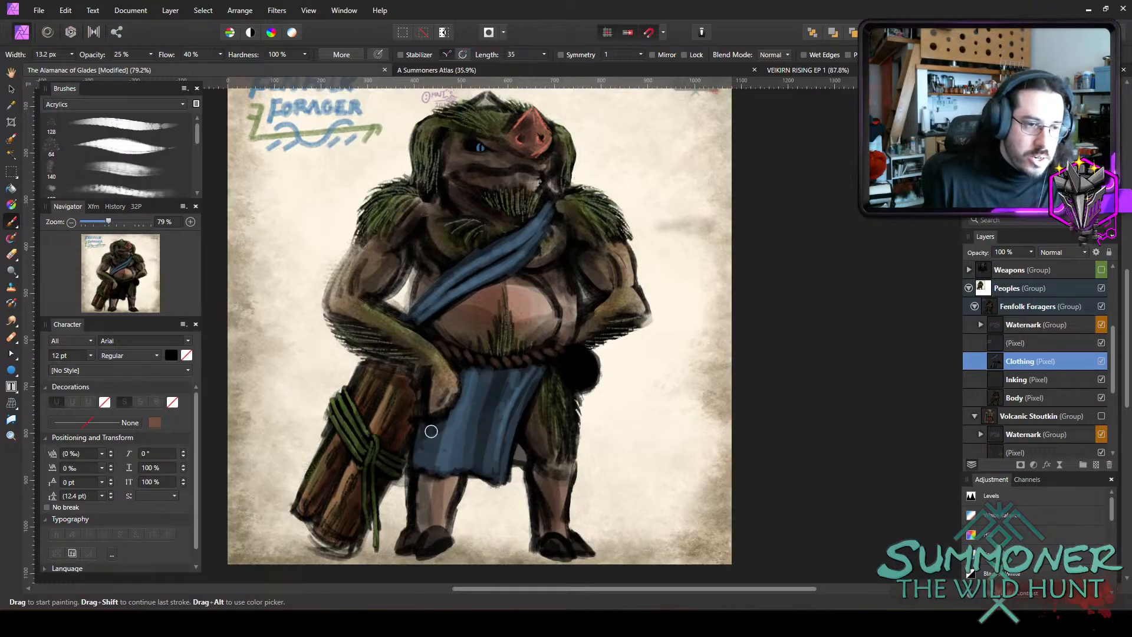
Set the brush colour to dark blue 1D2C39 and tint the rear cloth visible beside the loincloth with a 10 px brush.
key("bracketleft")
key("bracketleft")
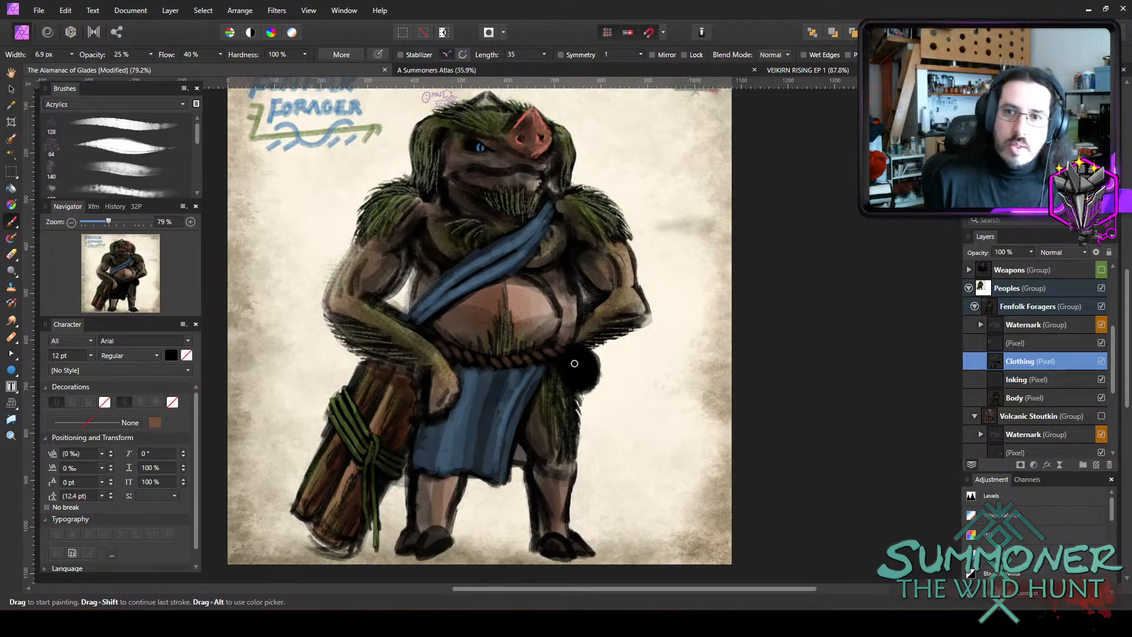
key("bracketleft")
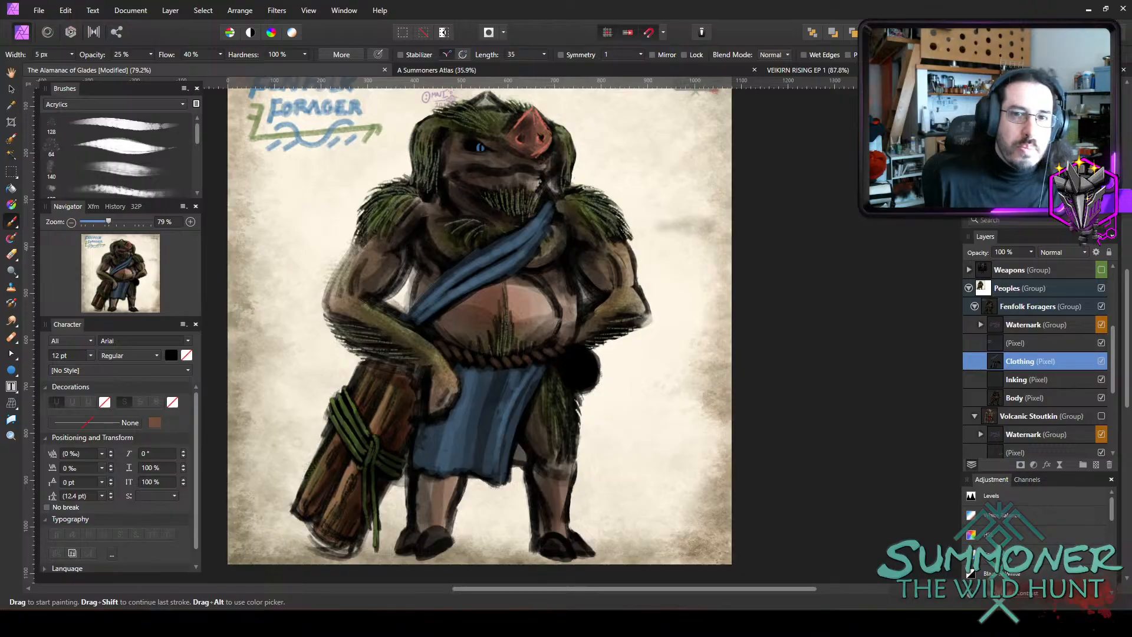
double_click(983, 112)
left_click(335, 473)
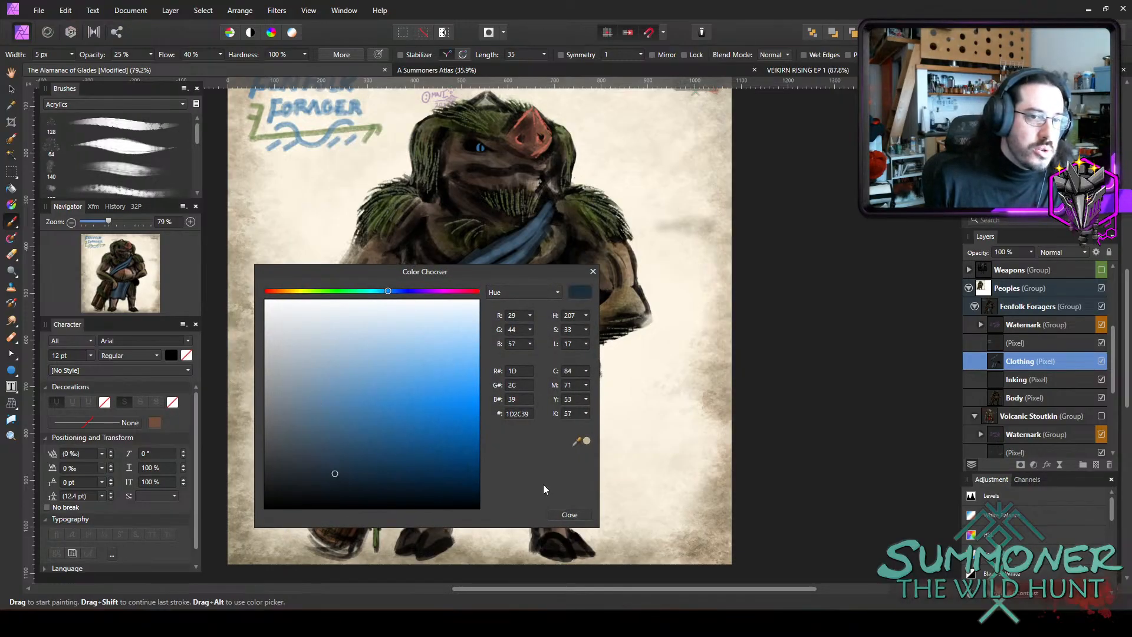
left_click(569, 514)
key("bracketright")
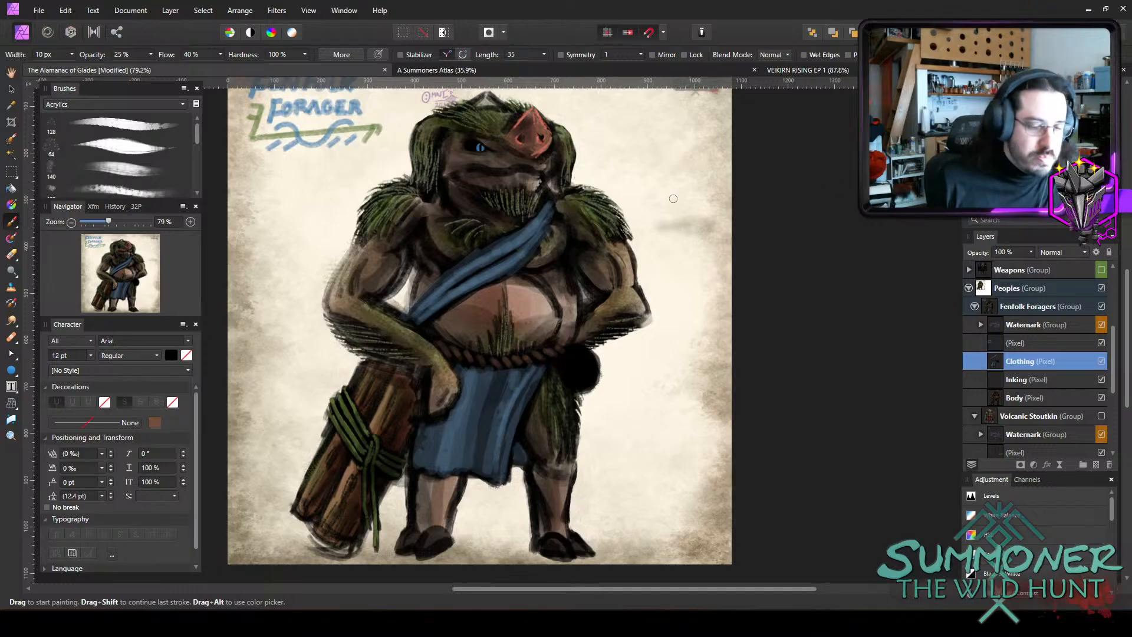
Paint dark markings across the middle of the blue sash with an 8.6 px brush at 75% opacity.
key("bracketleft")
key("bracketleft")
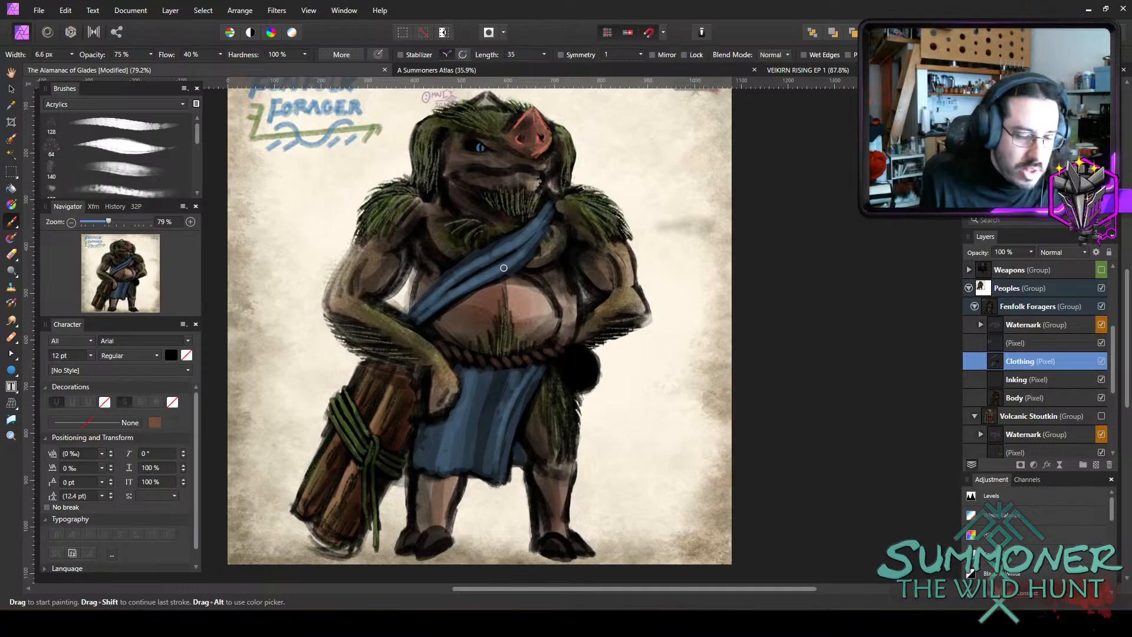
key("7")
key("5")
key("bracketright")
key("bracketright")
key("bracketright")
left_click_drag(495, 250, 494, 261)
key("bracketleft")
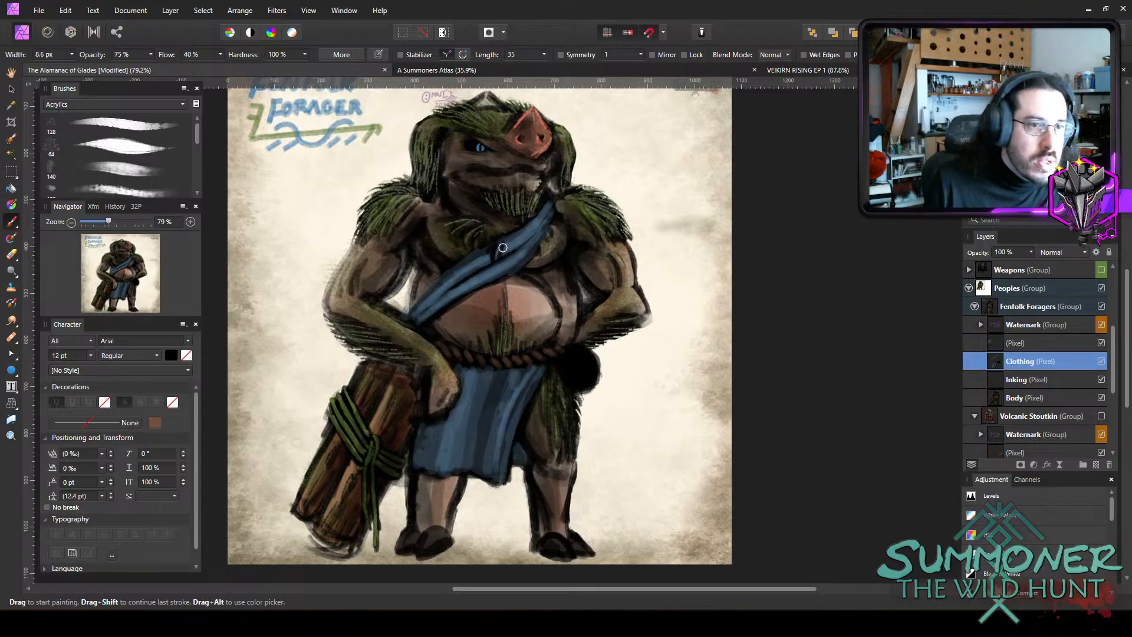
left_click_drag(504, 262, 501, 273)
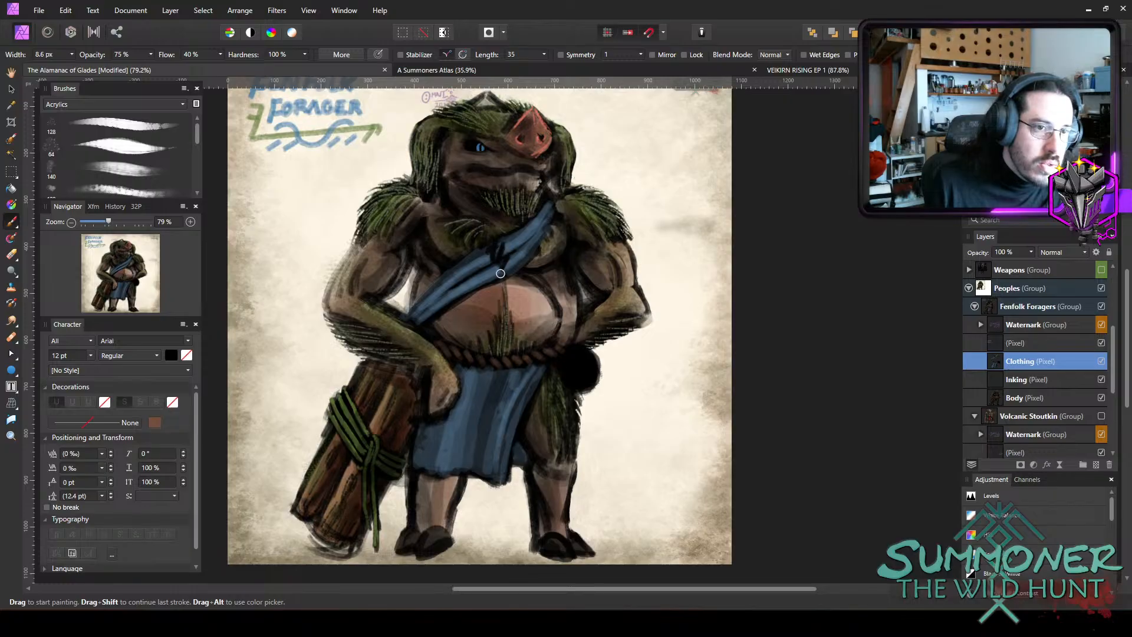
key("bracketleft")
key("bracketleft")
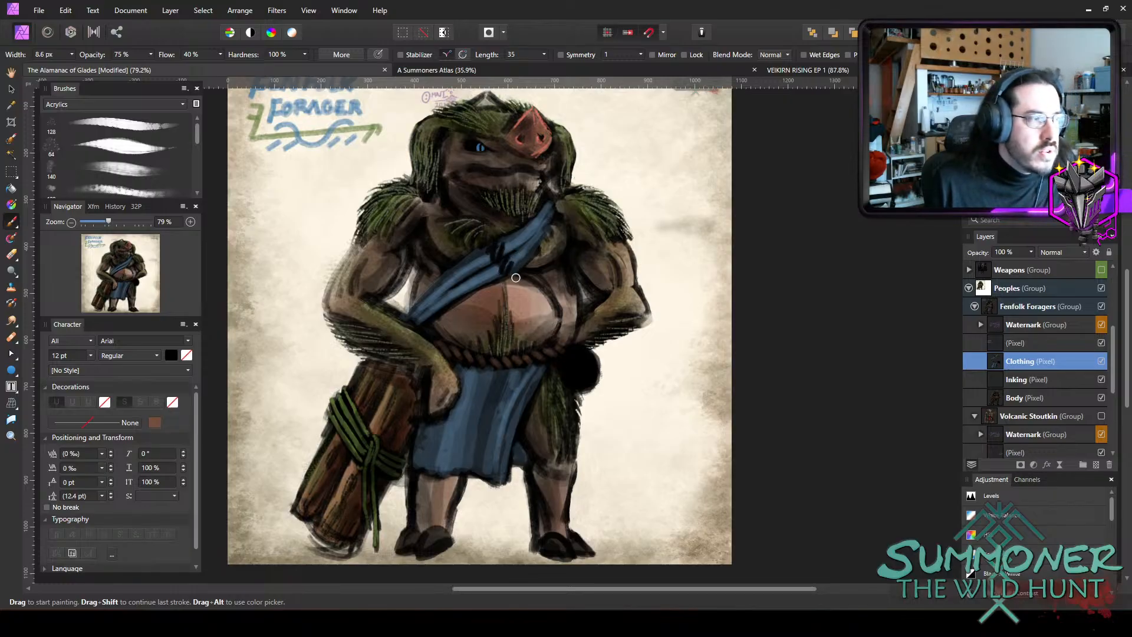
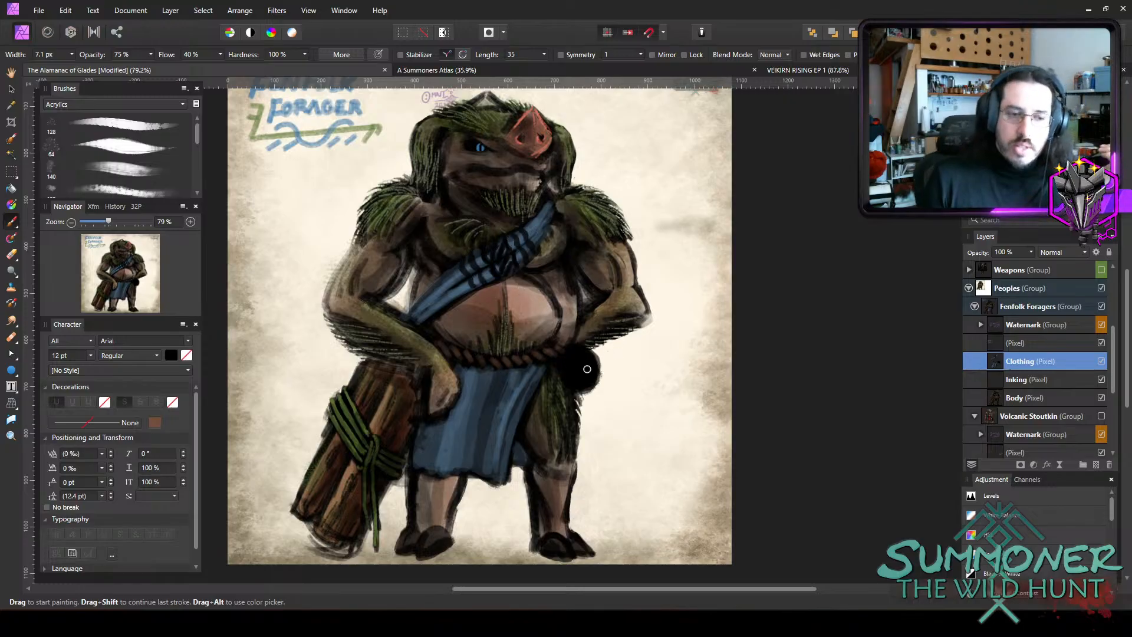
Darken the rear cloth visible beside the loincloth with a 9.4 px brush at 25% opacity.
key("2")
key("5")
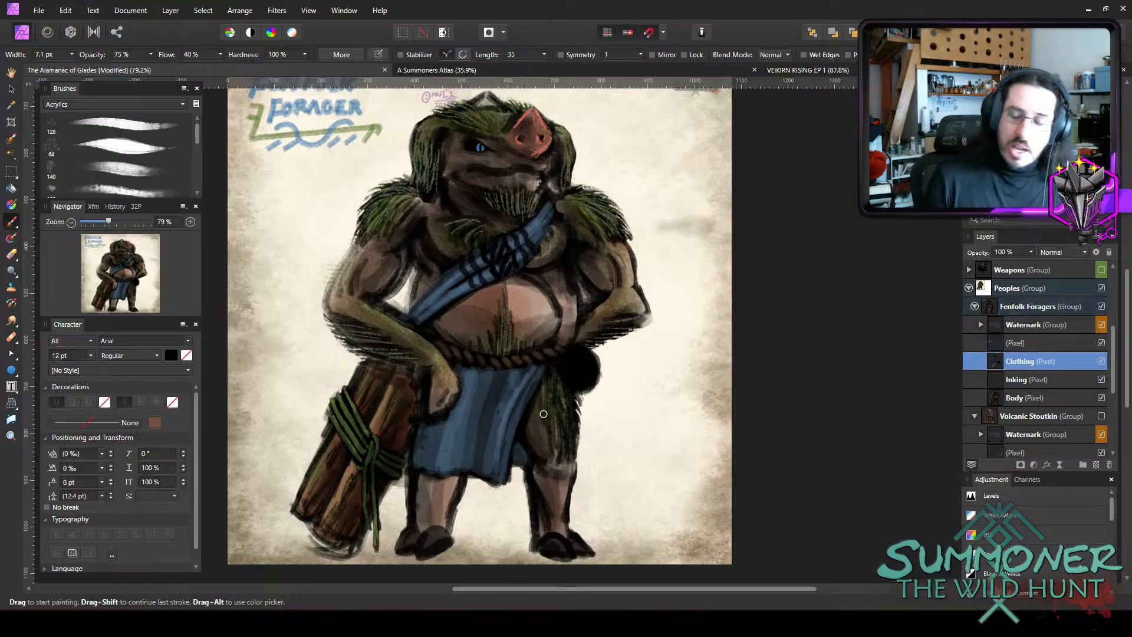
key("bracketright")
key("bracketright")
left_click_drag(522, 447, 534, 450)
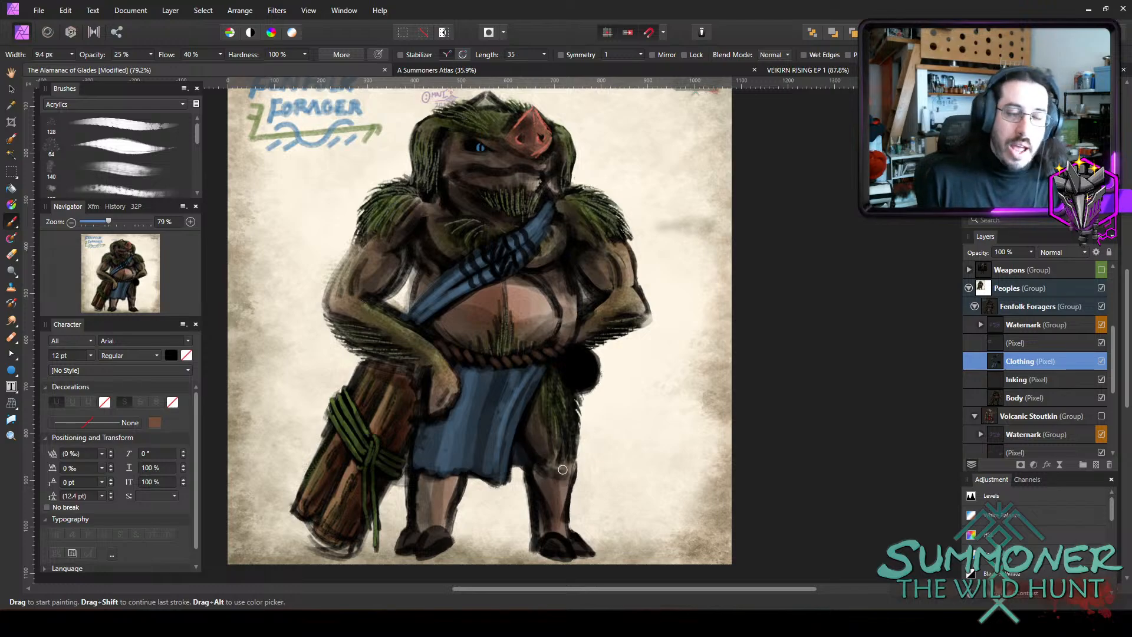
Shade the chest along the upper sash, below the shoulder, with a brush about 16 to 18 px wide at 25% opacity.
key("bracketright")
key("bracketright")
key("bracketright")
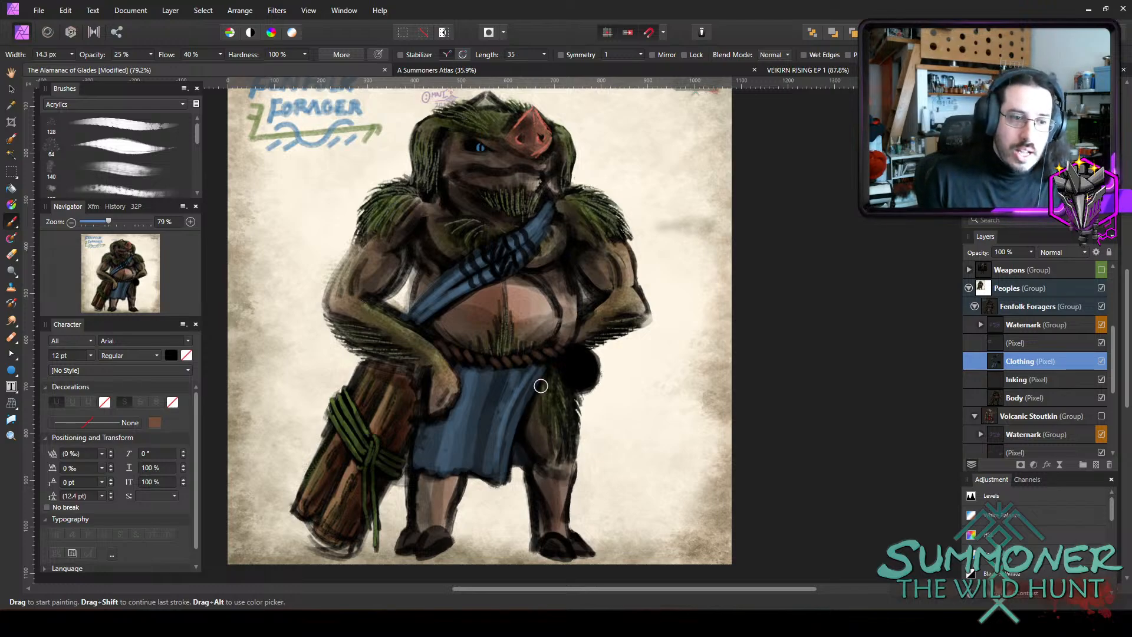
key("bracketright")
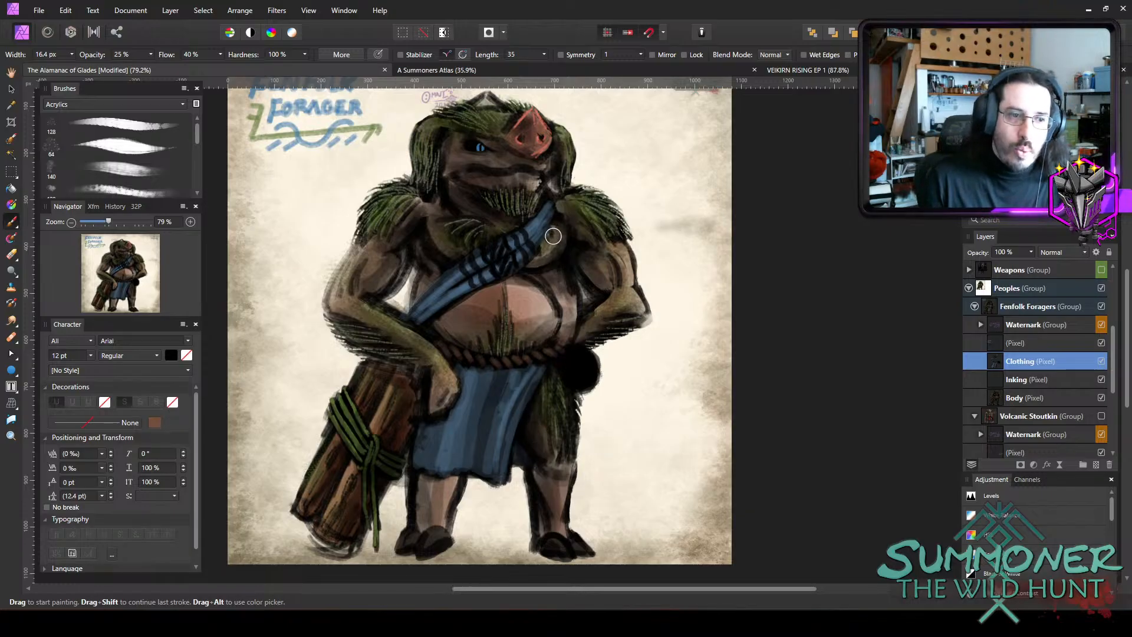
key("bracketleft")
left_click_drag(557, 220, 529, 264)
key("bracketright")
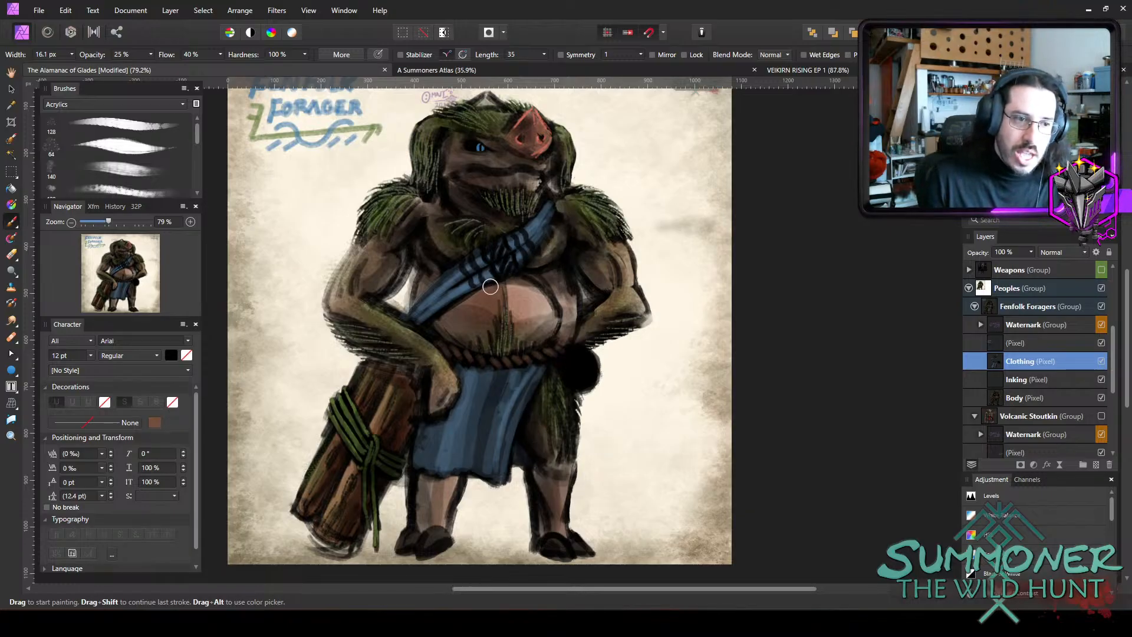
key("bracketright")
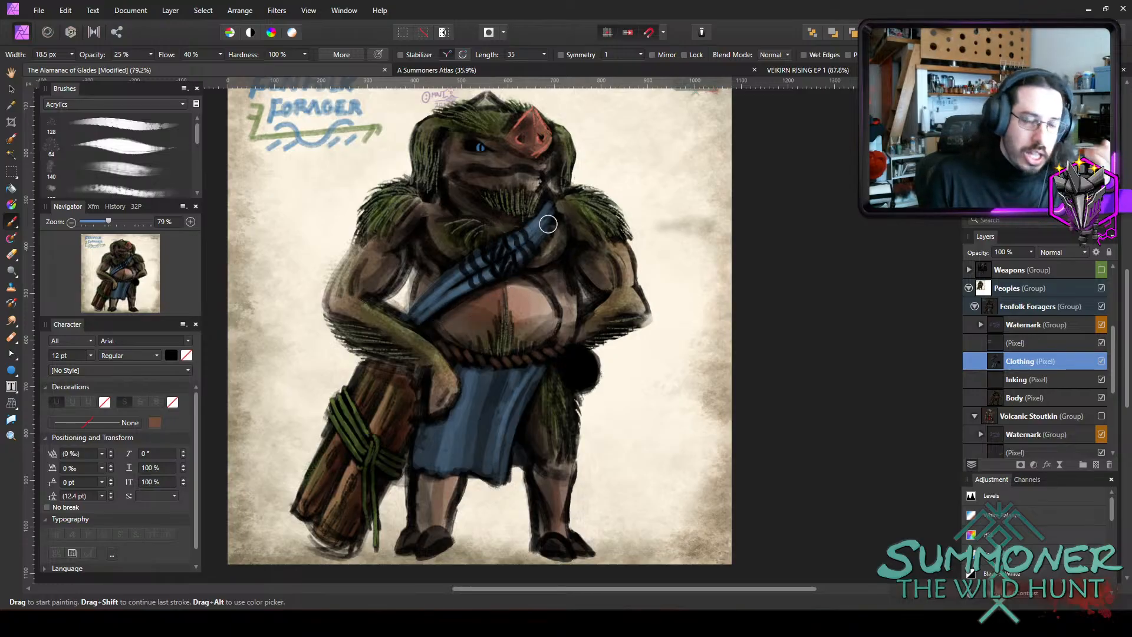
key("bracketleft")
key("bracketleft")
key("bracketleft")
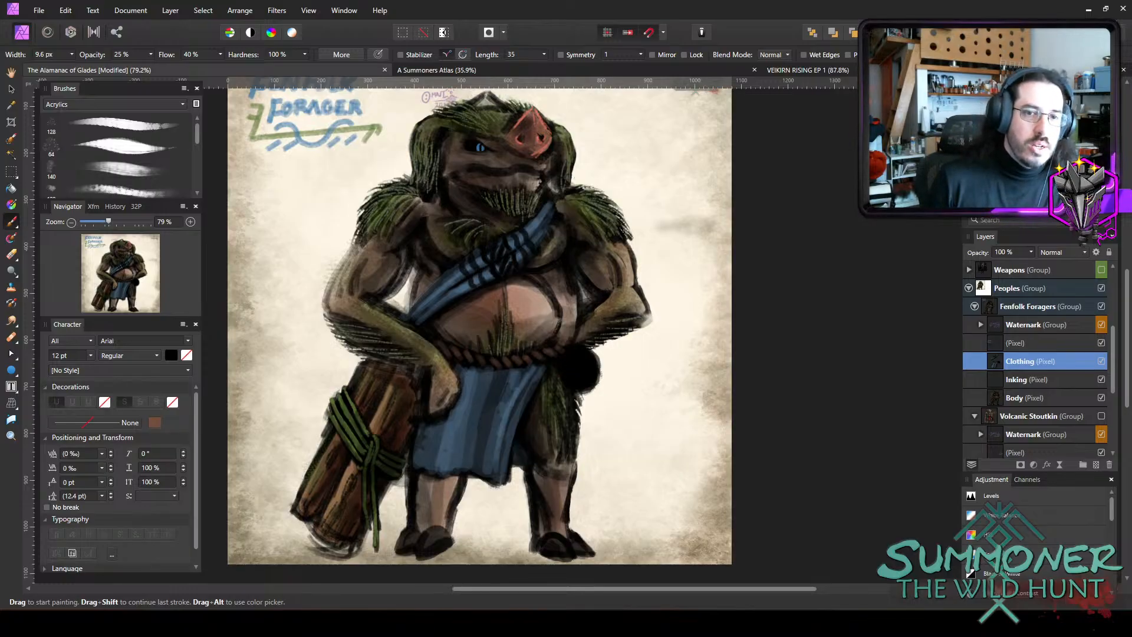
Switch to the image viewer, examine the Keeper Concept Art.png reference up close, and return to the Fenfolk Forager painting.
scroll(546, 293, "up", 2)
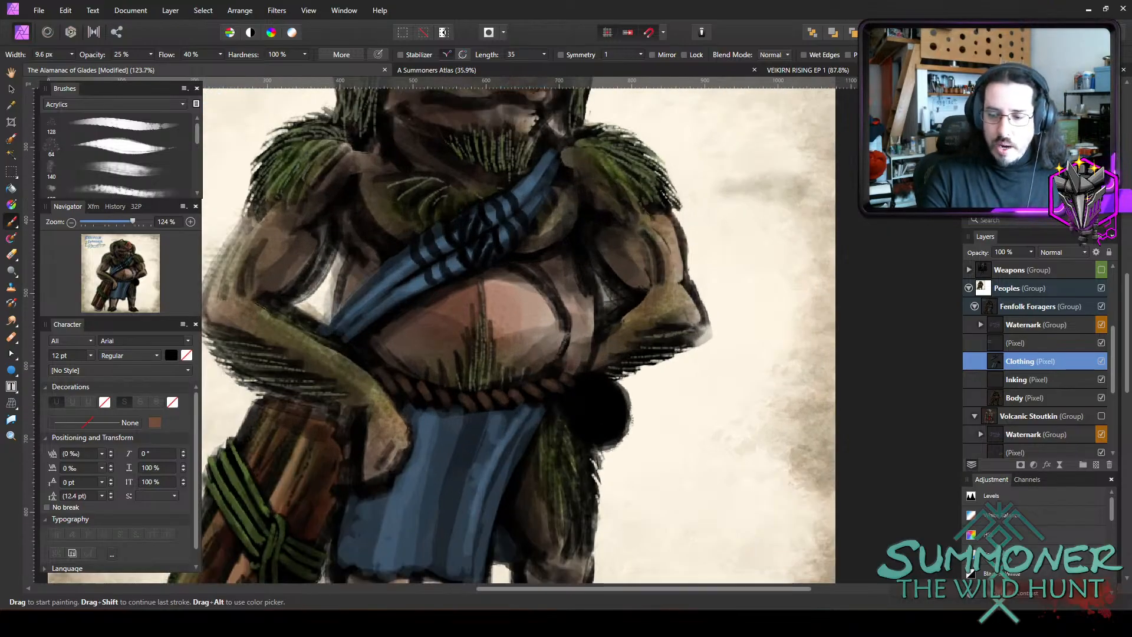
left_click(615, 623)
left_click(614, 623)
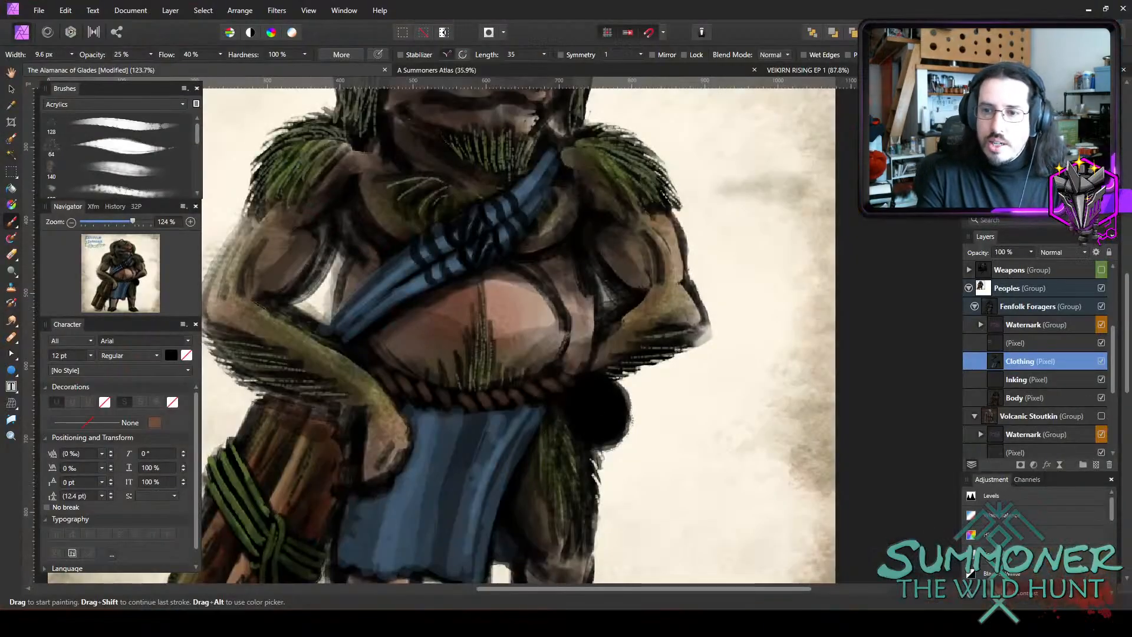
left_click_drag(1131, 112, 599, 68)
double_click(599, 68)
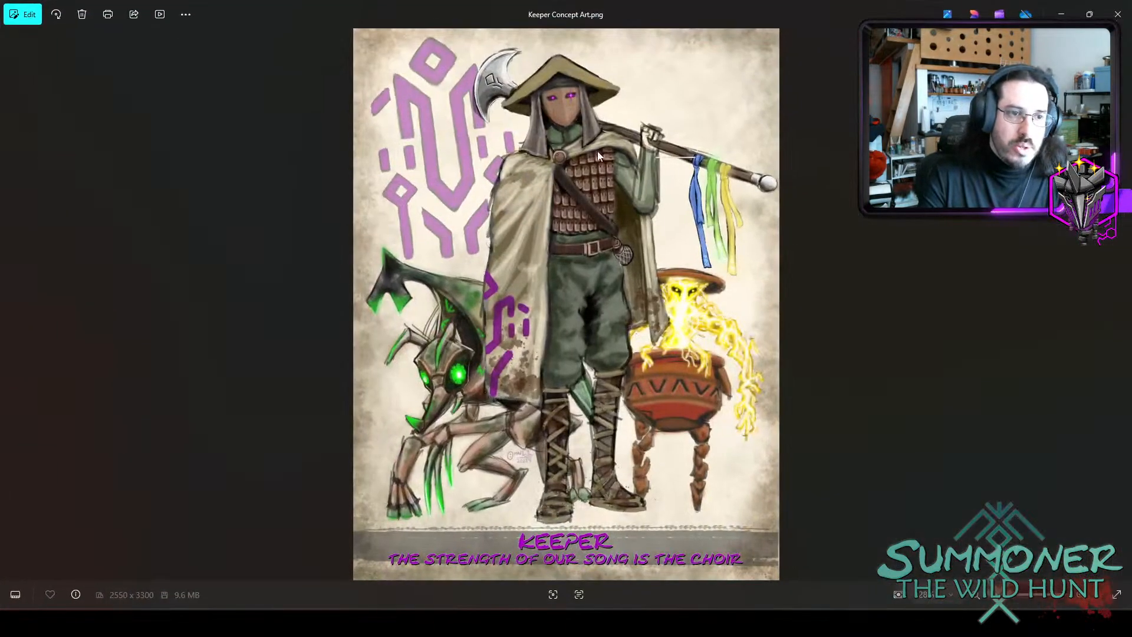
scroll(550, 391, "up", 5)
left_click_drag(598, 345, 599, 485)
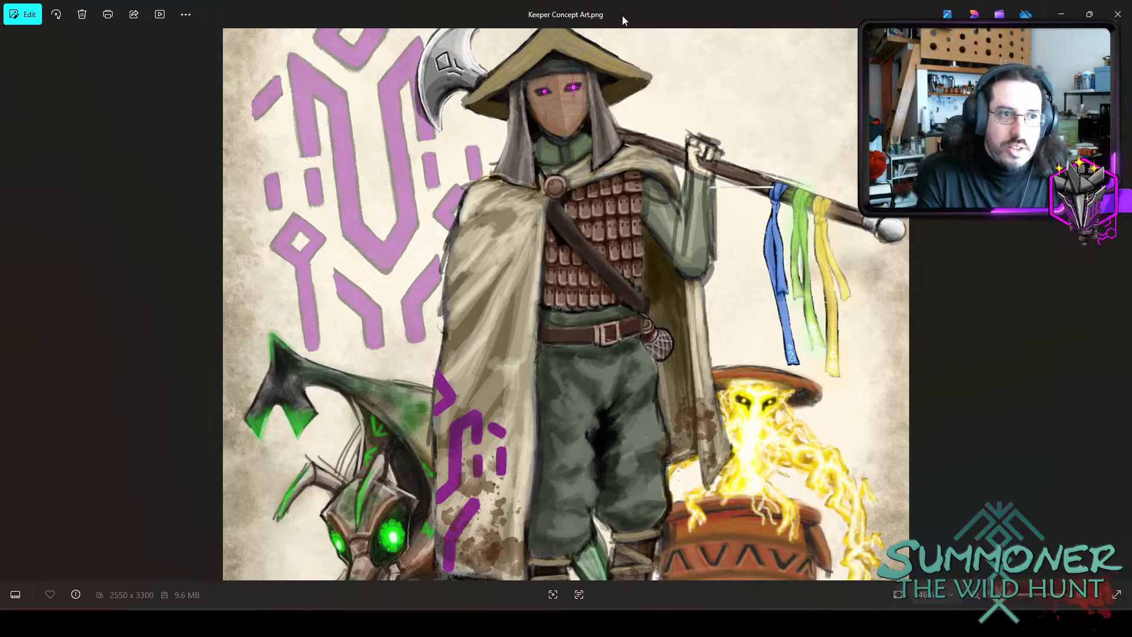
left_click_drag(624, 7, 1131, 212)
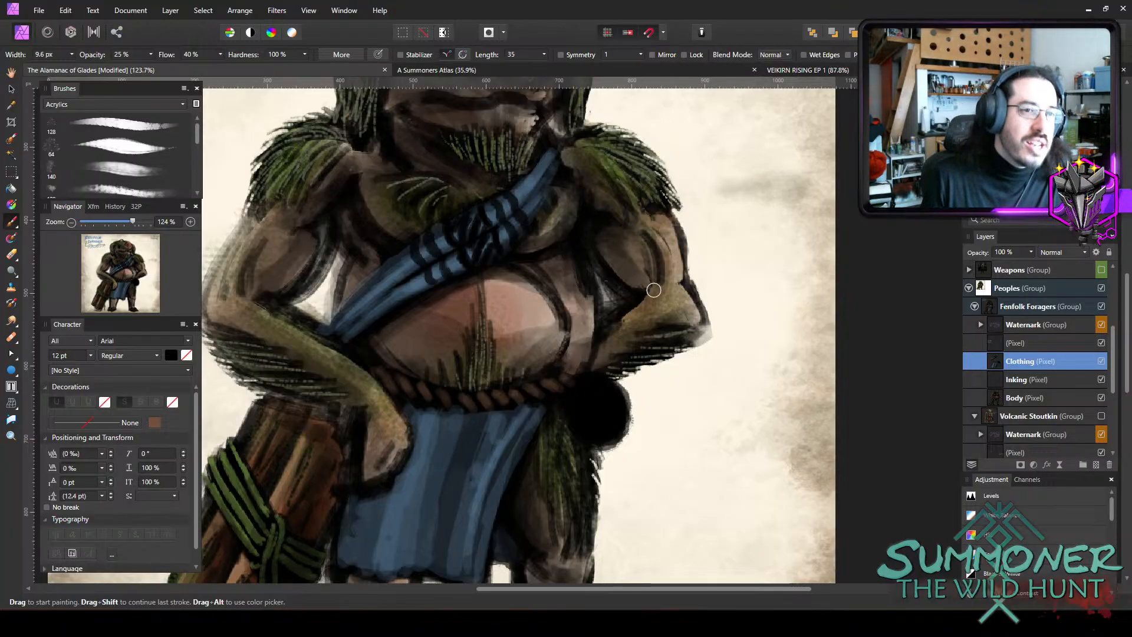
Set the brush width to 3.9 px and choose a muted green as the brush colour.
key("bracketleft")
key("bracketleft")
key("bracketleft")
key("bracketleft")
key("bracketleft")
key("bracketleft")
key("bracketleft")
key("bracketright")
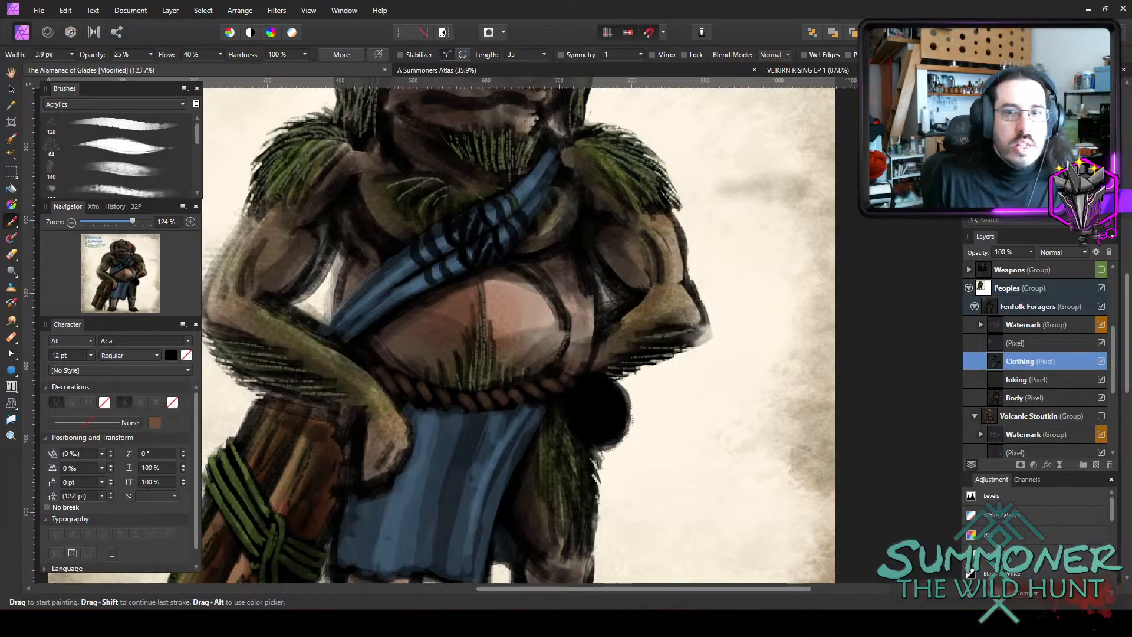
double_click(983, 118)
left_click(374, 374)
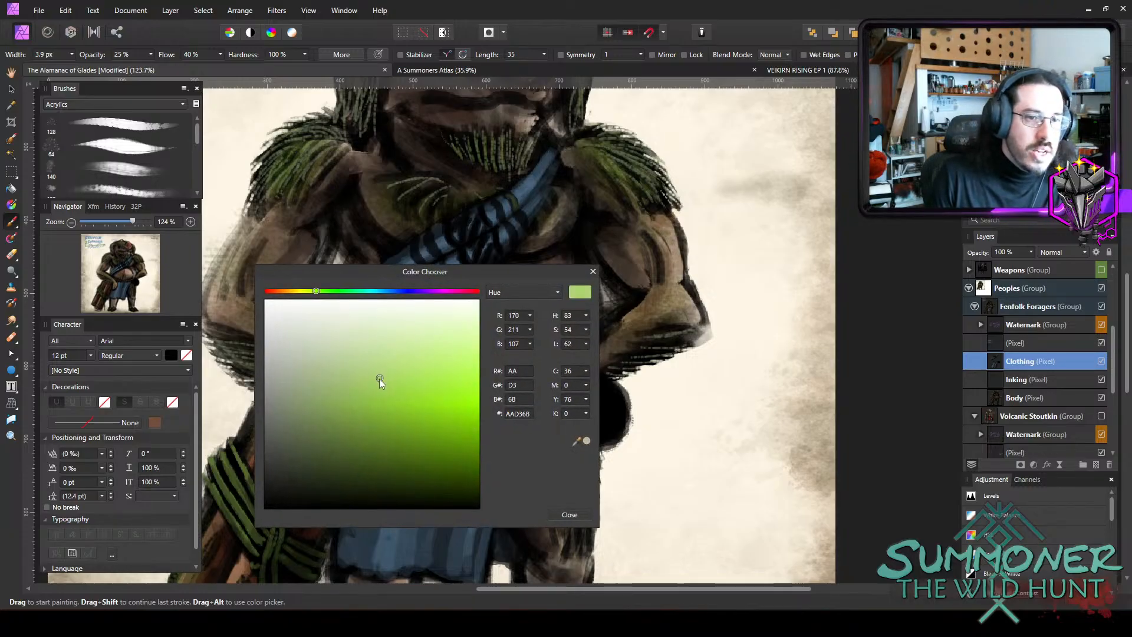
left_click(400, 374)
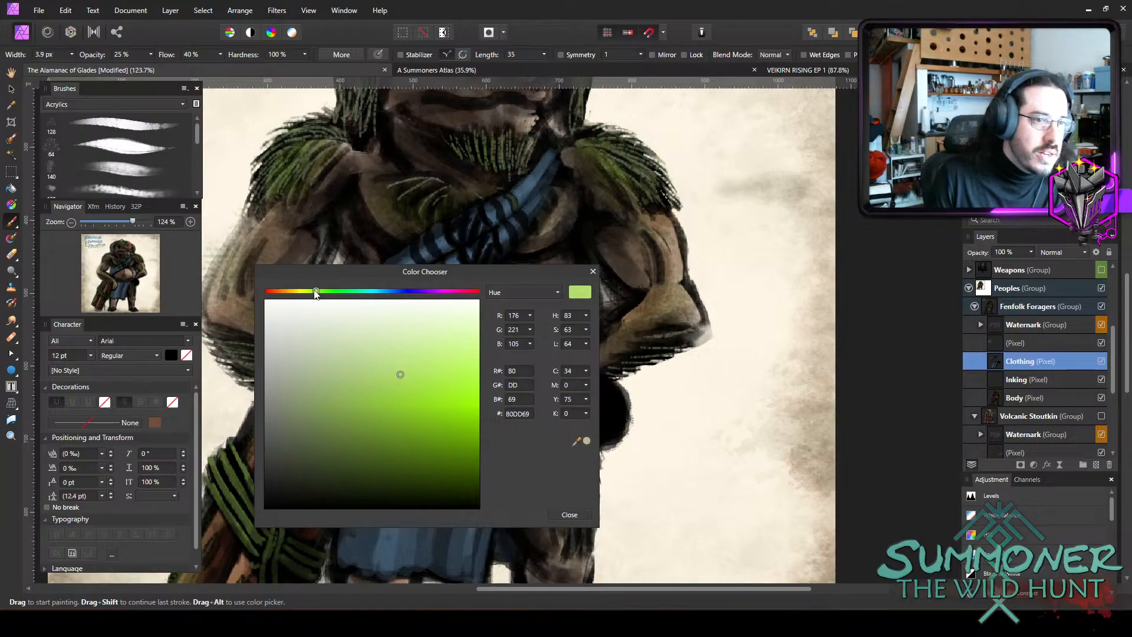
left_click_drag(316, 291, 324, 292)
left_click_drag(379, 368, 366, 389)
left_click(562, 517)
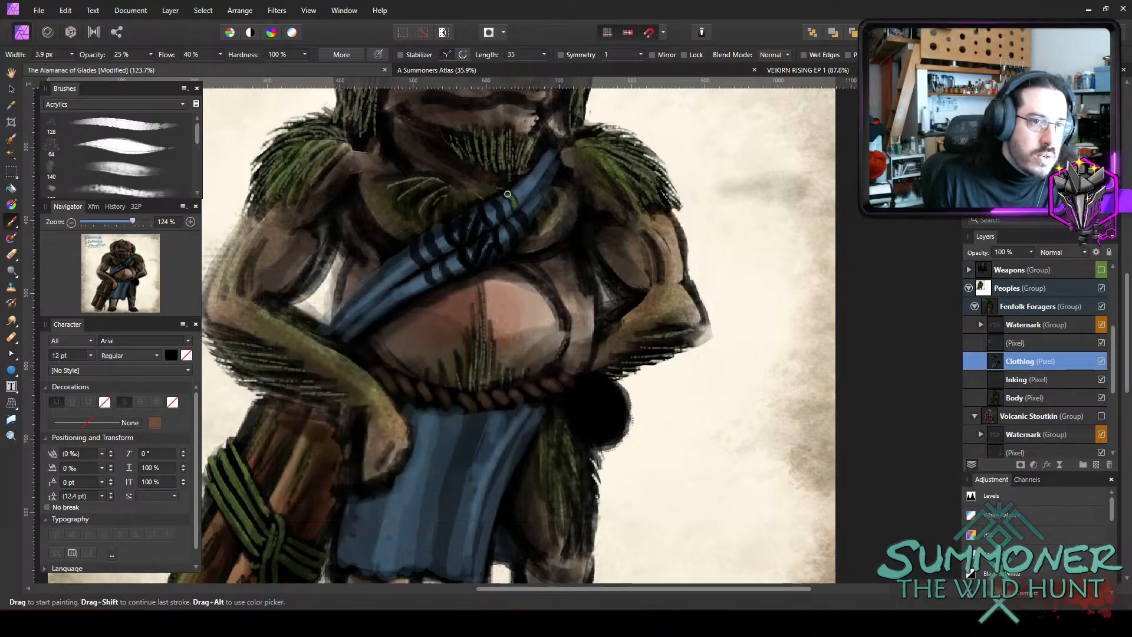
Paint green over the dark cord wraps across the middle of the sash, with a 3.9 to 5.2 px brush at 25% opacity.
left_click_drag(507, 193, 527, 229)
key("bracketright")
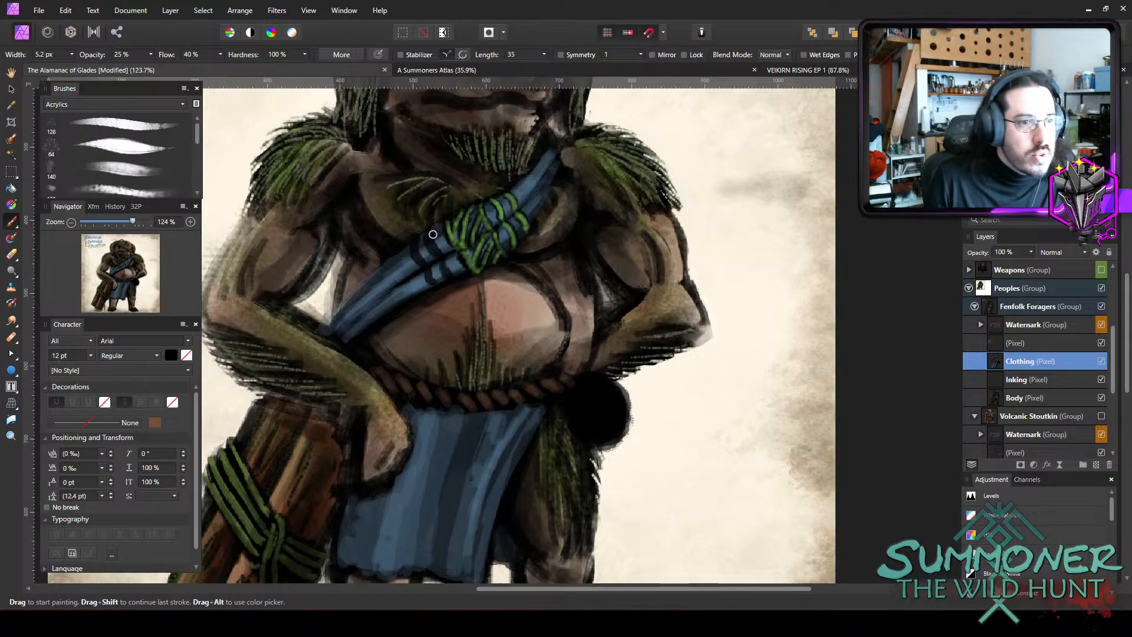
mouse_move(432, 231)
left_mouse_down()
mouse_move(442, 253)
mouse_move(419, 250)
mouse_move(427, 259)
left_mouse_up()
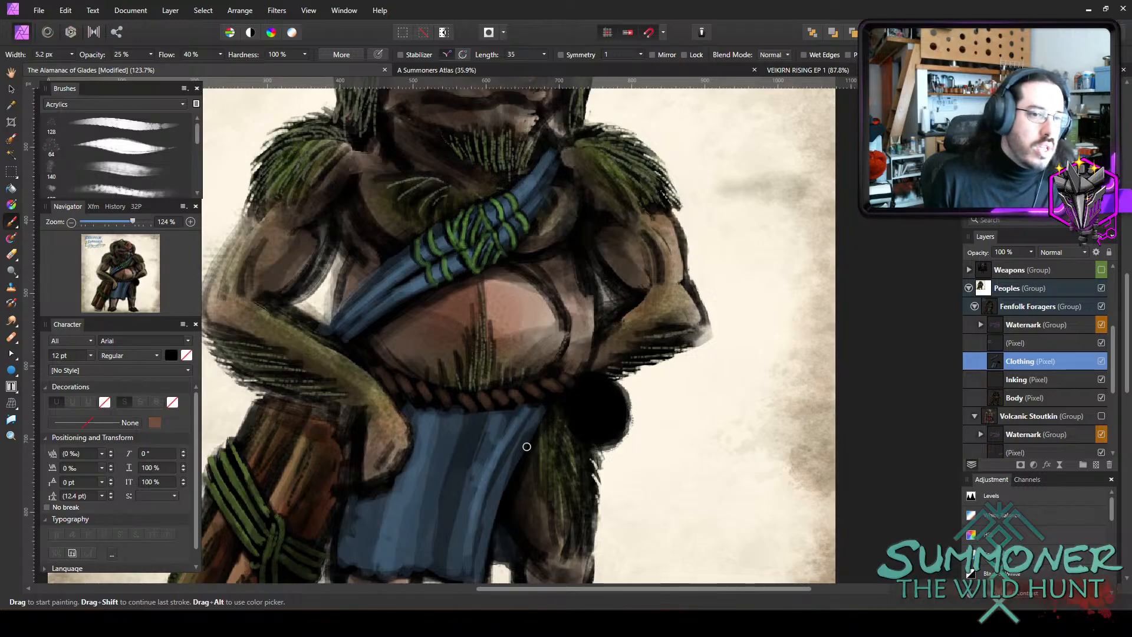
Paint a green trim down the loincloth's side edge and along its hem with a 5.2 to 6.8 px brush.
scroll(527, 447, "down", 3)
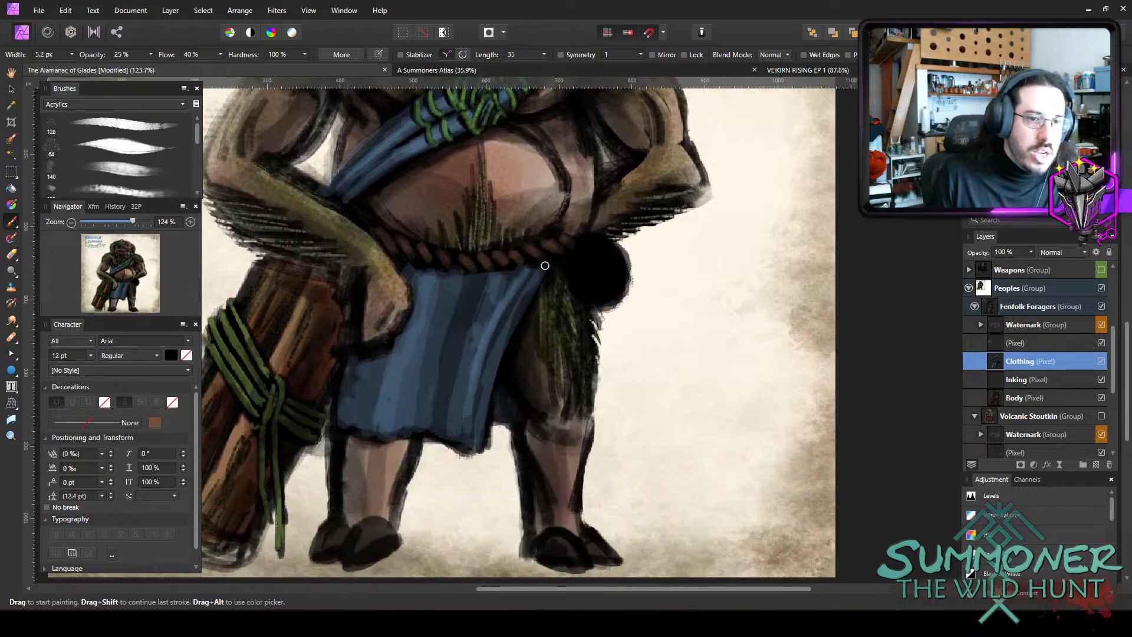
mouse_move(540, 270)
left_mouse_down()
mouse_move(505, 335)
mouse_move(485, 431)
left_mouse_up()
mouse_move(494, 370)
left_mouse_down()
mouse_move(498, 412)
mouse_move(511, 413)
mouse_move(480, 445)
mouse_move(424, 427)
mouse_move(380, 437)
mouse_move(343, 420)
left_mouse_up()
key("]")
mouse_move(487, 441)
left_mouse_down()
mouse_move(424, 428)
mouse_move(368, 433)
mouse_move(415, 426)
left_mouse_up()
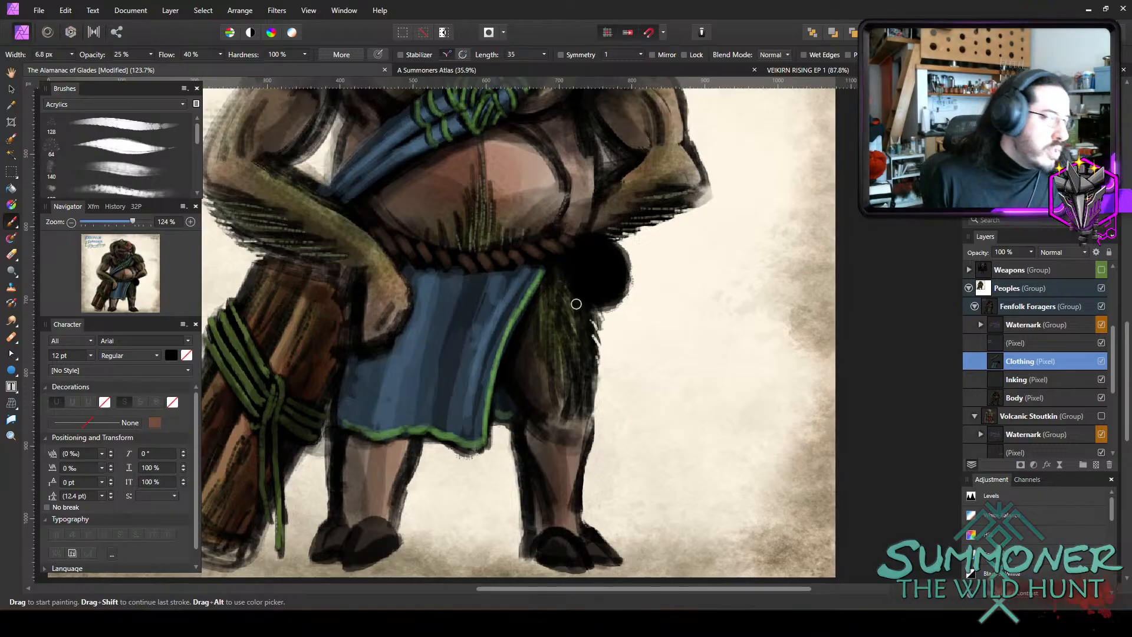
scroll(640, 239, "up", 3)
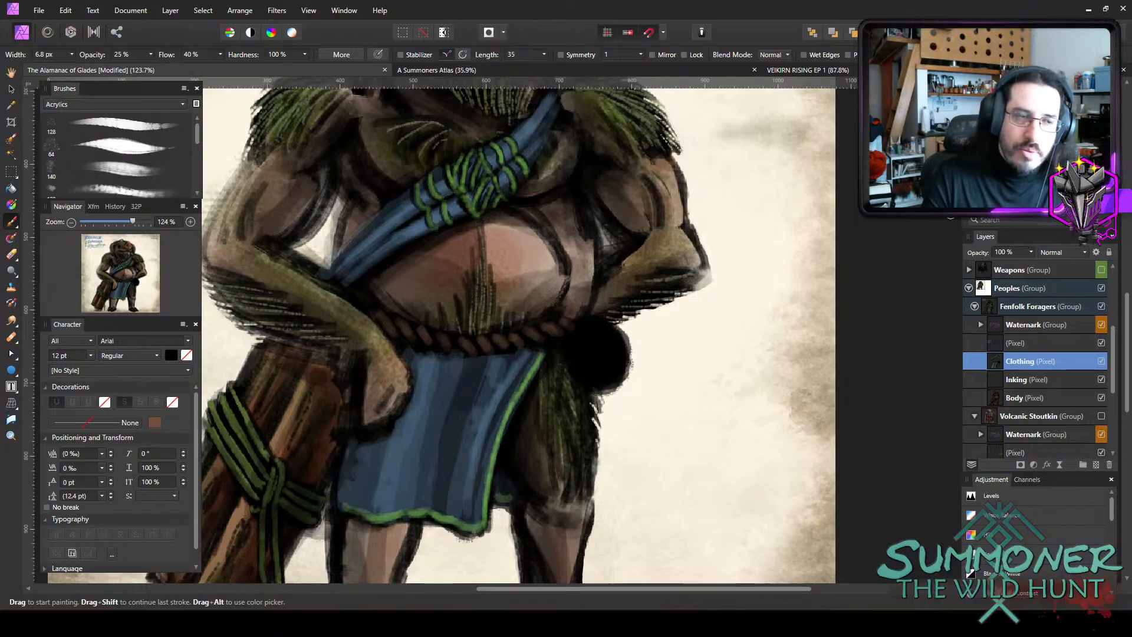
scroll(648, 227, "up", 2)
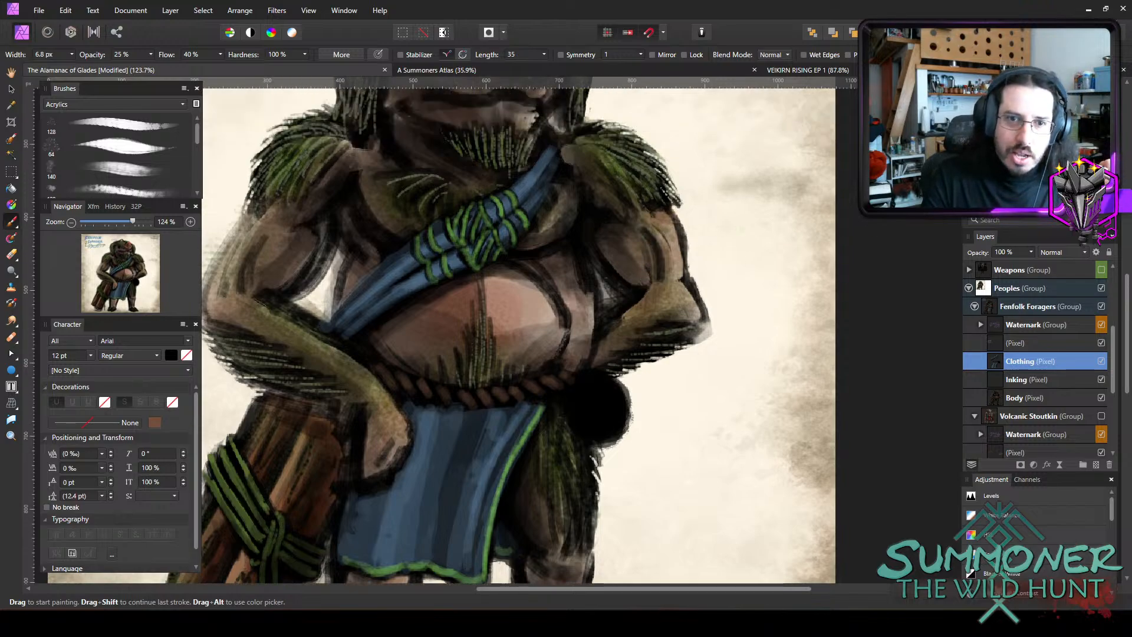
scroll(642, 329, "up", 3)
key("bracketright")
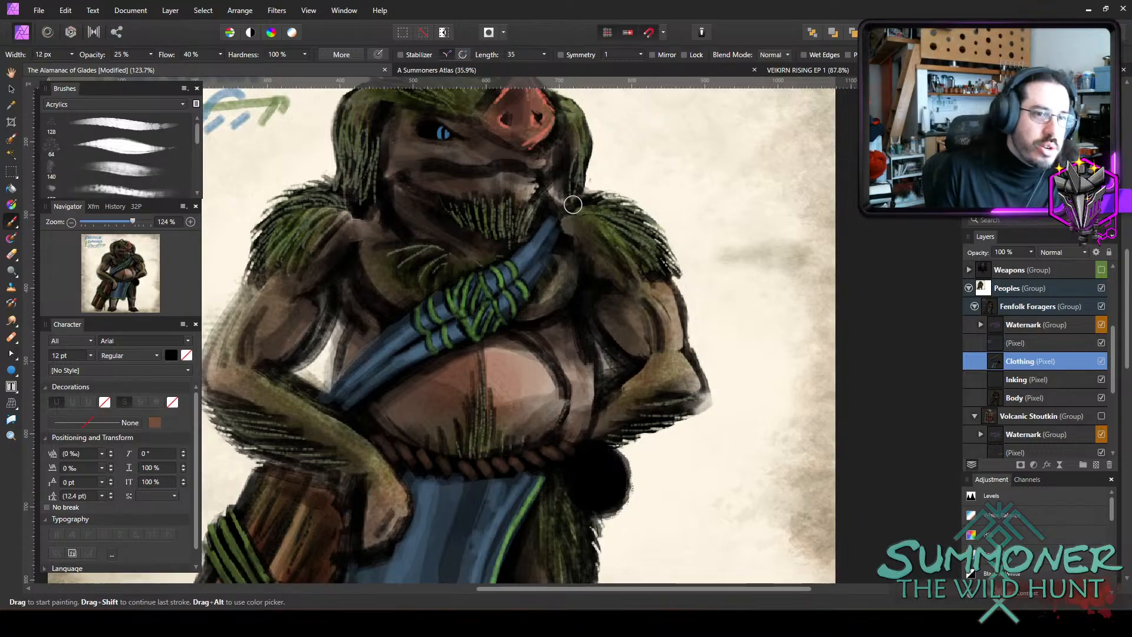
key("0")
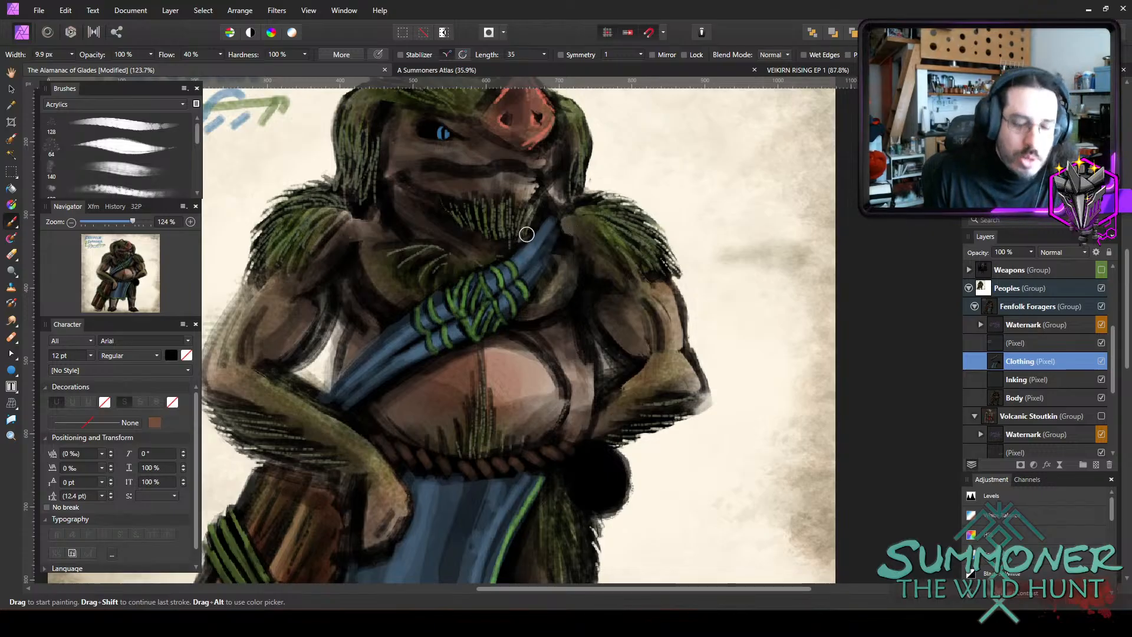
mouse_move(527, 262)
left_mouse_down()
mouse_move(551, 233)
mouse_move(488, 315)
left_mouse_up()
key("ctrl+z")
Shade the sash with dark strokes from the shoulder to its lower end, using a 9.9 px brush at 45% opacity.
key("4")
key("5")
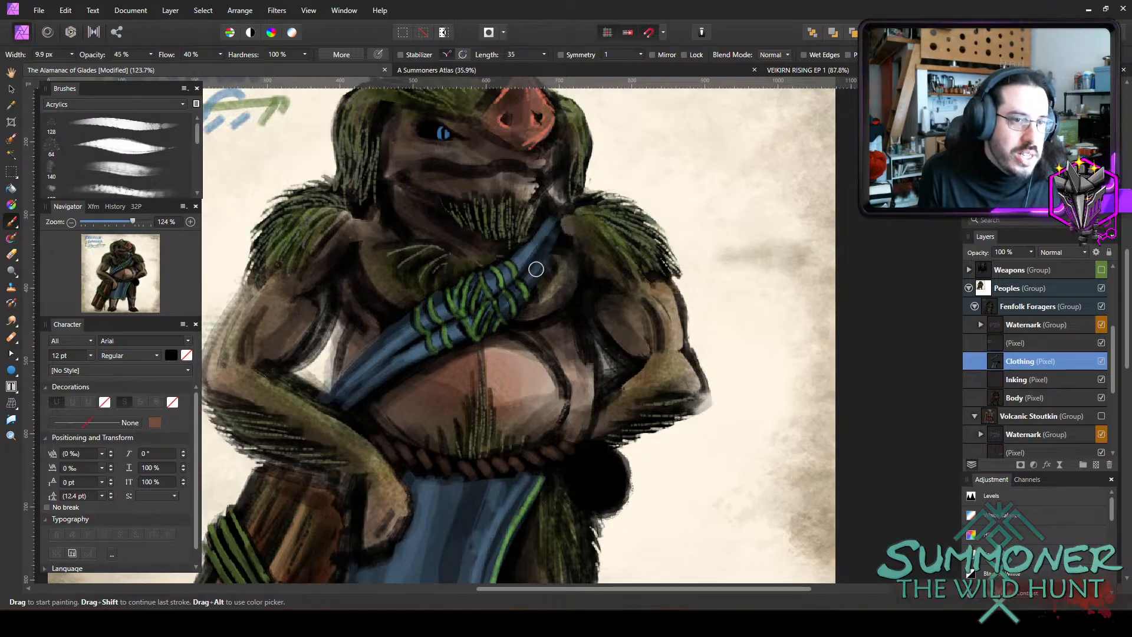
key("ctrl+z")
mouse_move(560, 221)
left_mouse_down()
mouse_move(507, 278)
mouse_move(410, 328)
mouse_move(347, 386)
left_mouse_up()
mouse_move(399, 340)
left_mouse_down()
mouse_move(340, 398)
mouse_move(407, 342)
mouse_move(348, 396)
left_mouse_up()
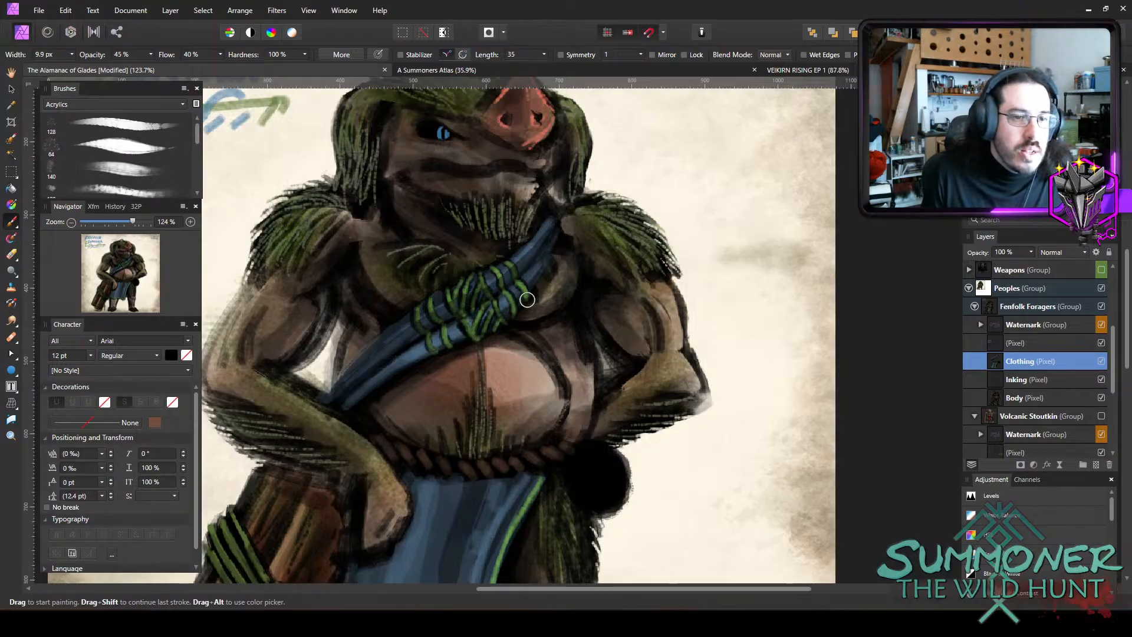
mouse_move(539, 280)
left_mouse_down()
mouse_move(476, 333)
mouse_move(353, 397)
left_mouse_up()
Deepen the shadow below the sash and over its lower end beside the belly, with a 15 to 20 px brush at 45% opacity.
key("bracketright")
key("bracketright")
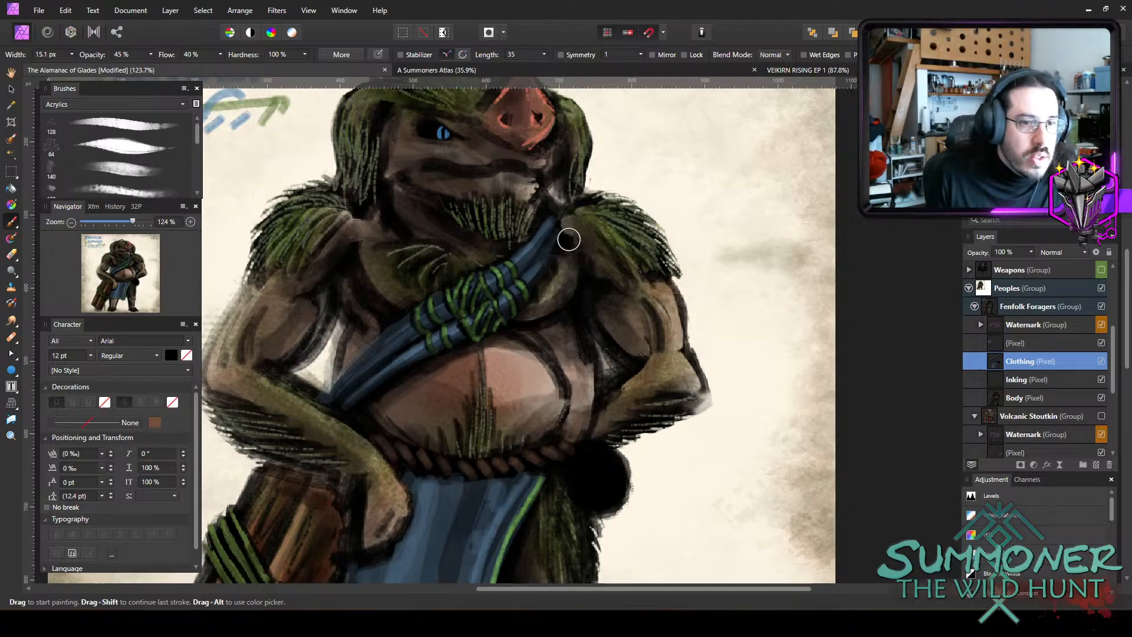
mouse_move(569, 240)
left_mouse_down()
mouse_move(529, 320)
mouse_move(385, 399)
left_mouse_up()
key("bracketright")
key("bracketright")
mouse_move(438, 354)
left_mouse_down()
mouse_move(381, 426)
mouse_move(405, 417)
left_mouse_up()
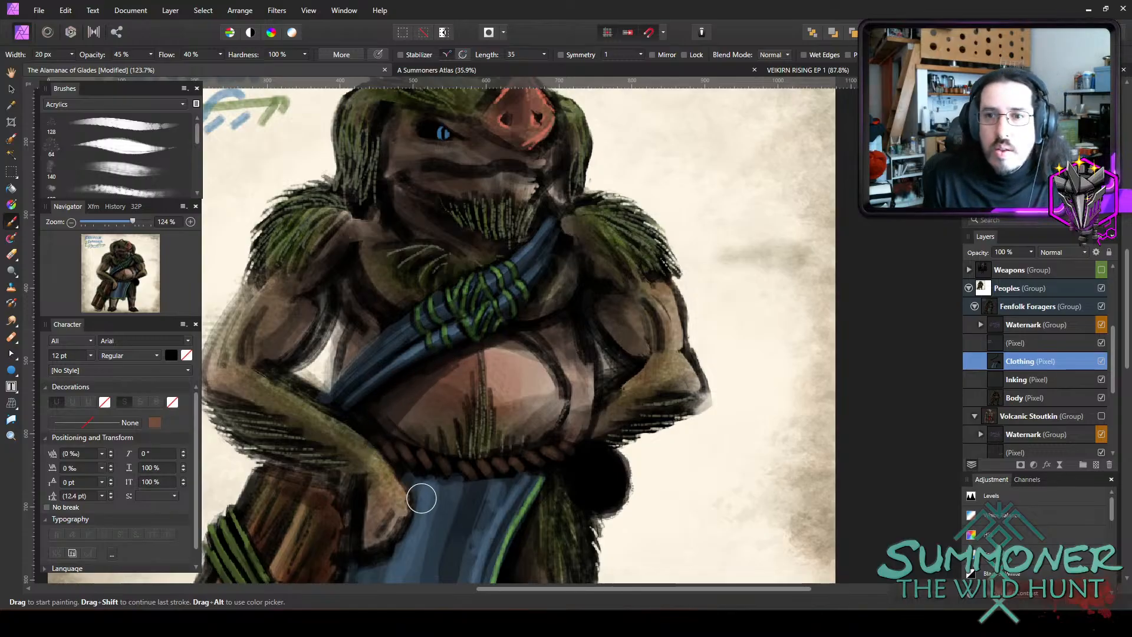
mouse_move(369, 377)
left_mouse_down()
mouse_move(331, 398)
mouse_move(360, 395)
mouse_move(383, 360)
mouse_move(347, 307)
mouse_move(344, 277)
mouse_move(364, 290)
mouse_move(359, 331)
mouse_move(390, 330)
mouse_move(393, 364)
mouse_move(357, 410)
mouse_move(382, 423)
mouse_move(404, 417)
mouse_move(403, 427)
mouse_move(398, 390)
left_mouse_up()
key("bracketleft")
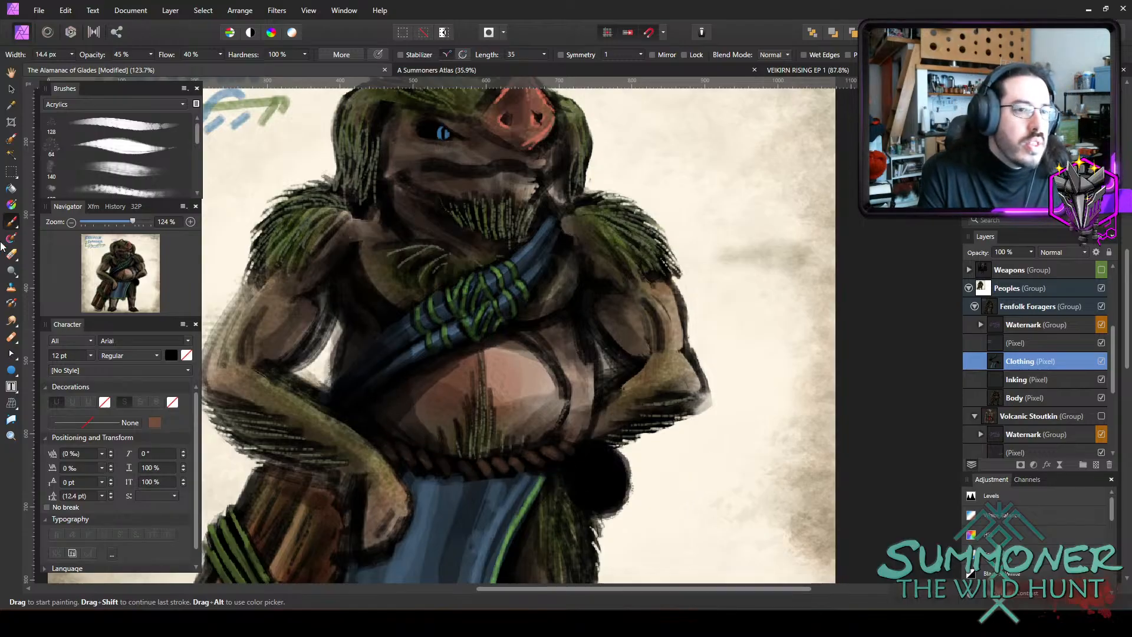
Darken the inner side of the upper arm beside the sash's lower end, using a 13 to 18 px brush at 45% opacity.
scroll(466, 284, "down", 3)
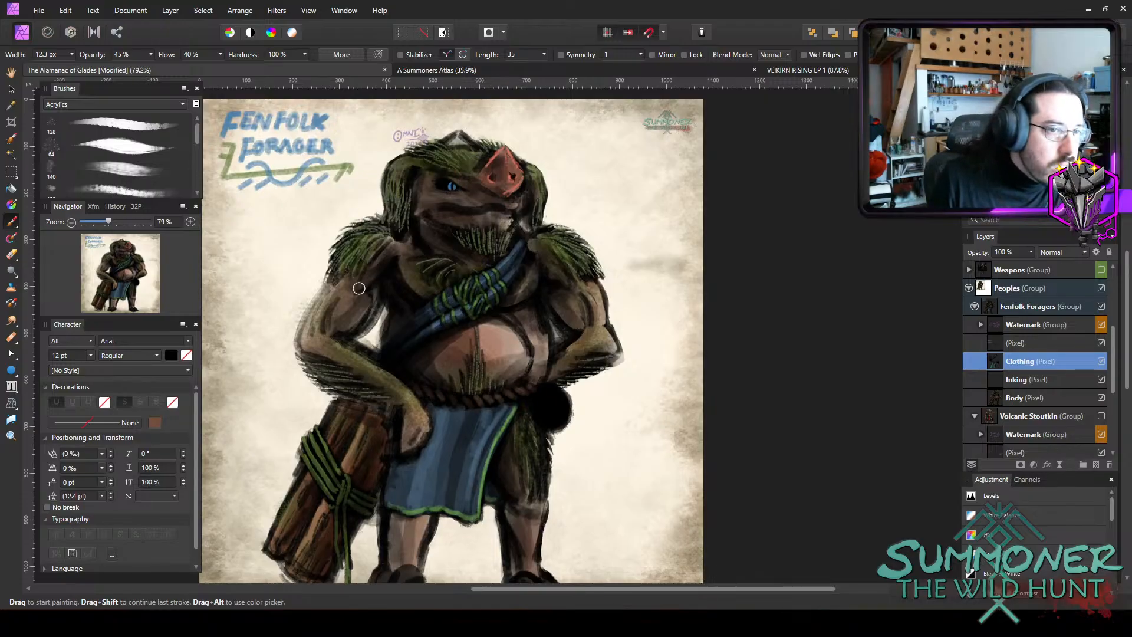
key("bracketright")
key("bracketright")
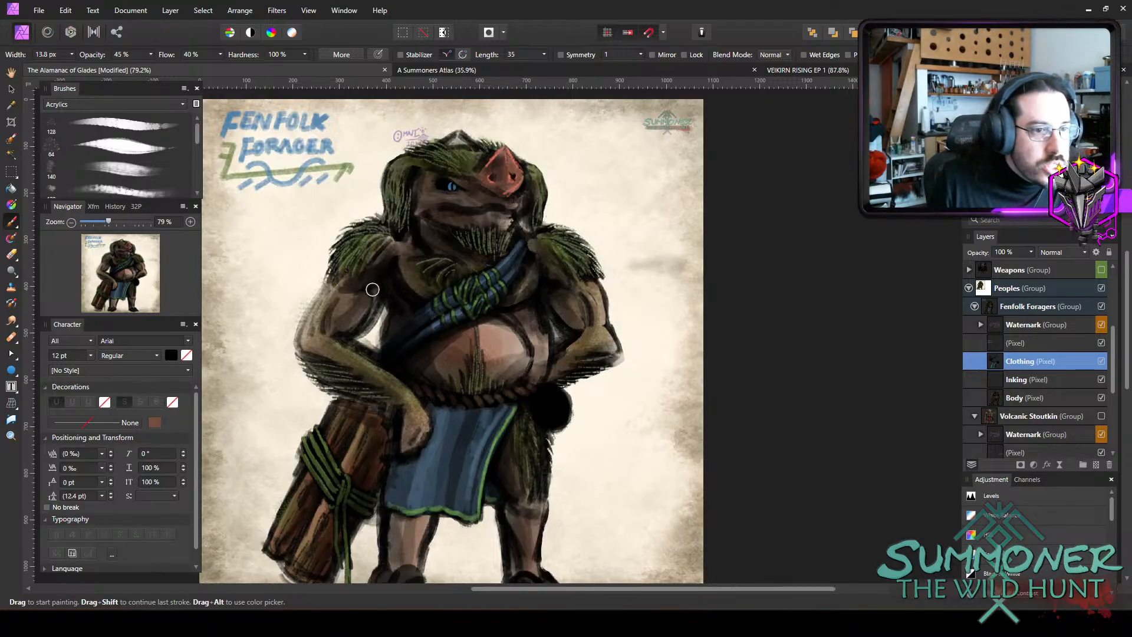
key("bracketright")
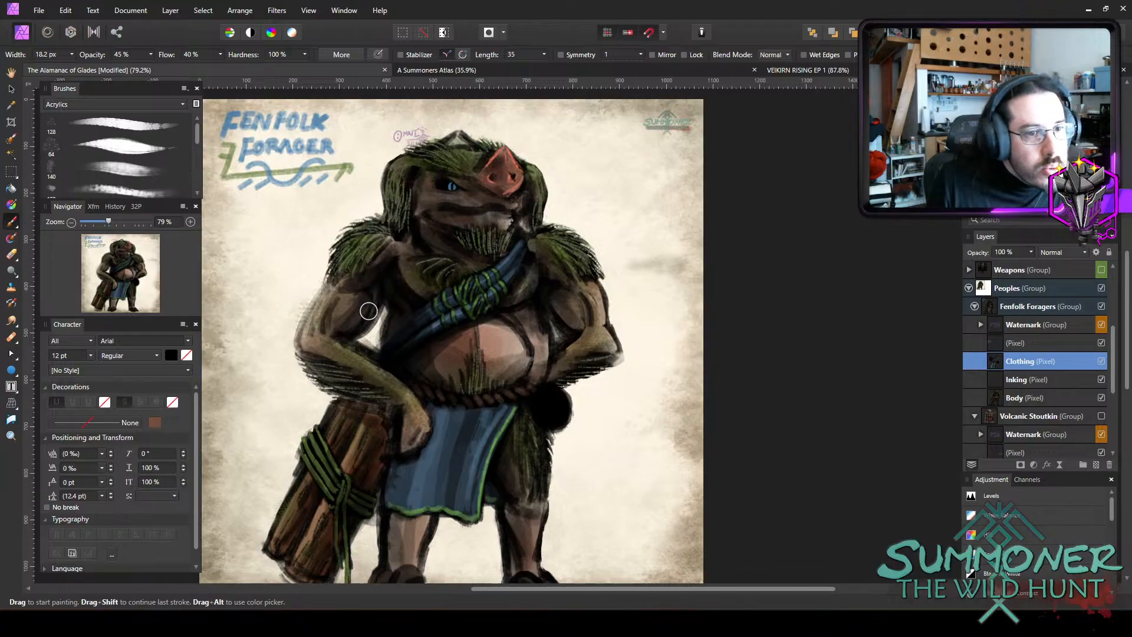
key("bracketleft")
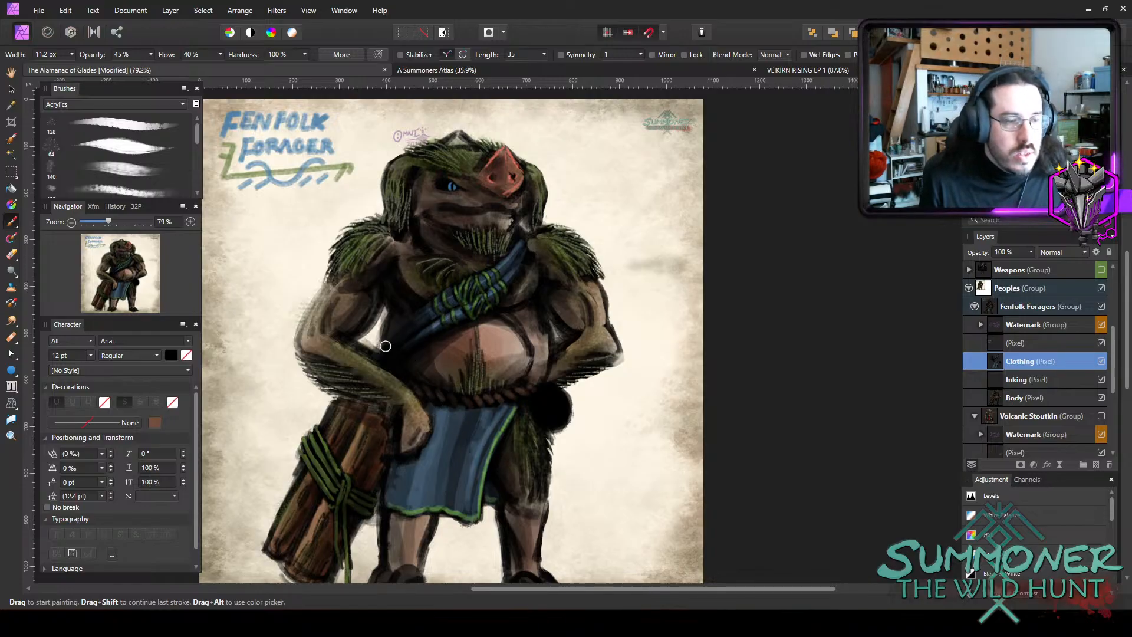
Build up soft dark shading over both upper arms and the chest, with a 13.5 to 20.6 px brush at 15% opacity.
key("bracketleft")
key("bracketleft")
key("bracketleft")
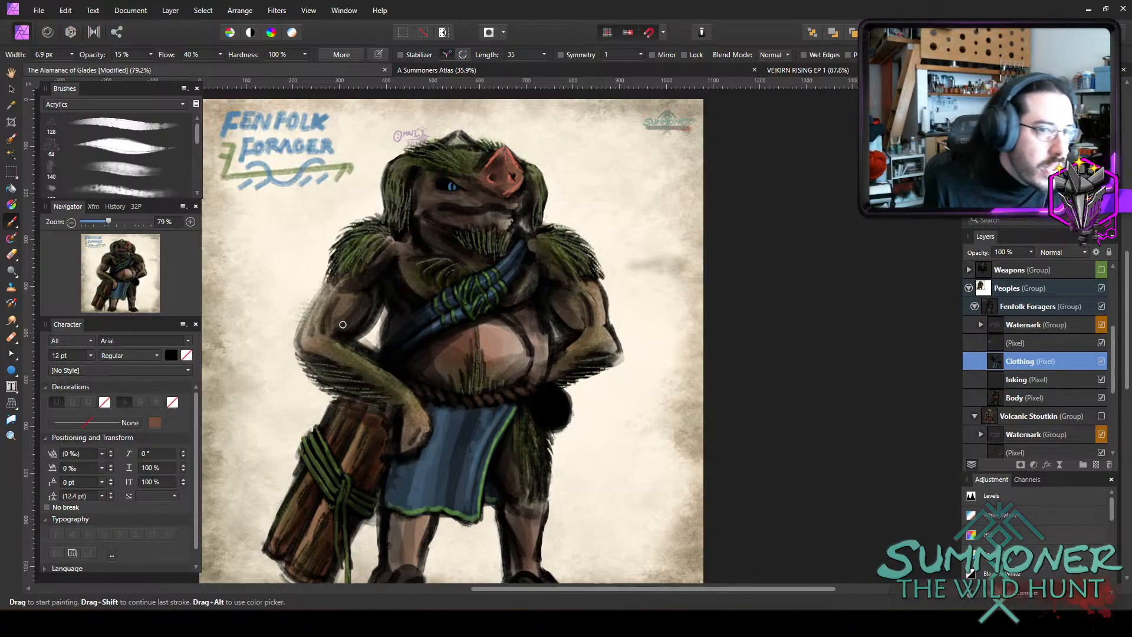
key("bracketright")
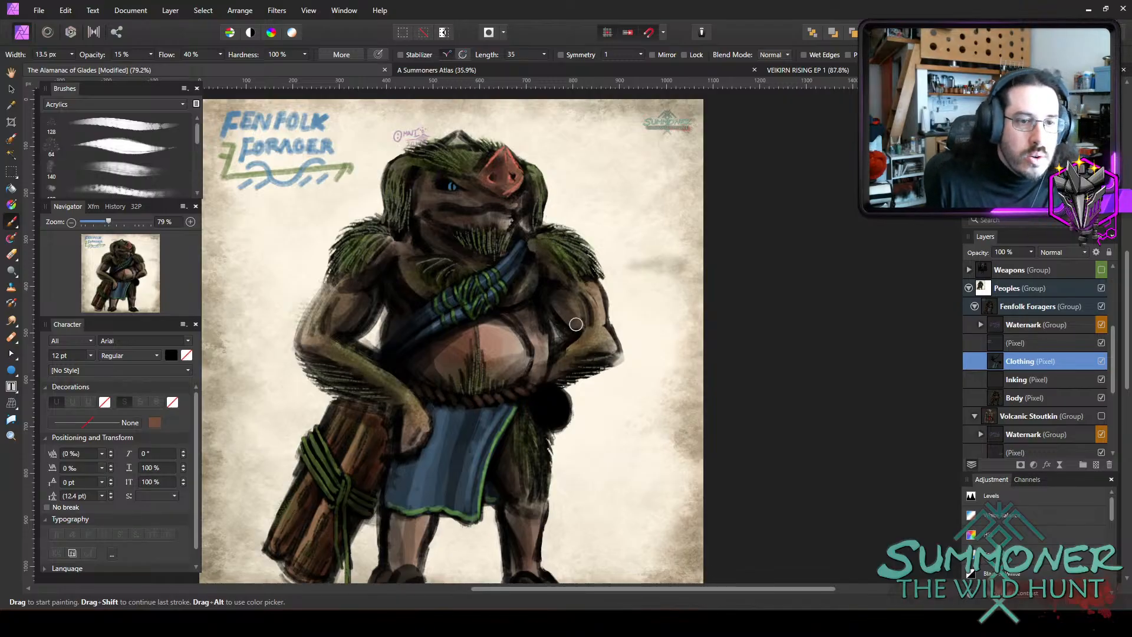
key("bracketright")
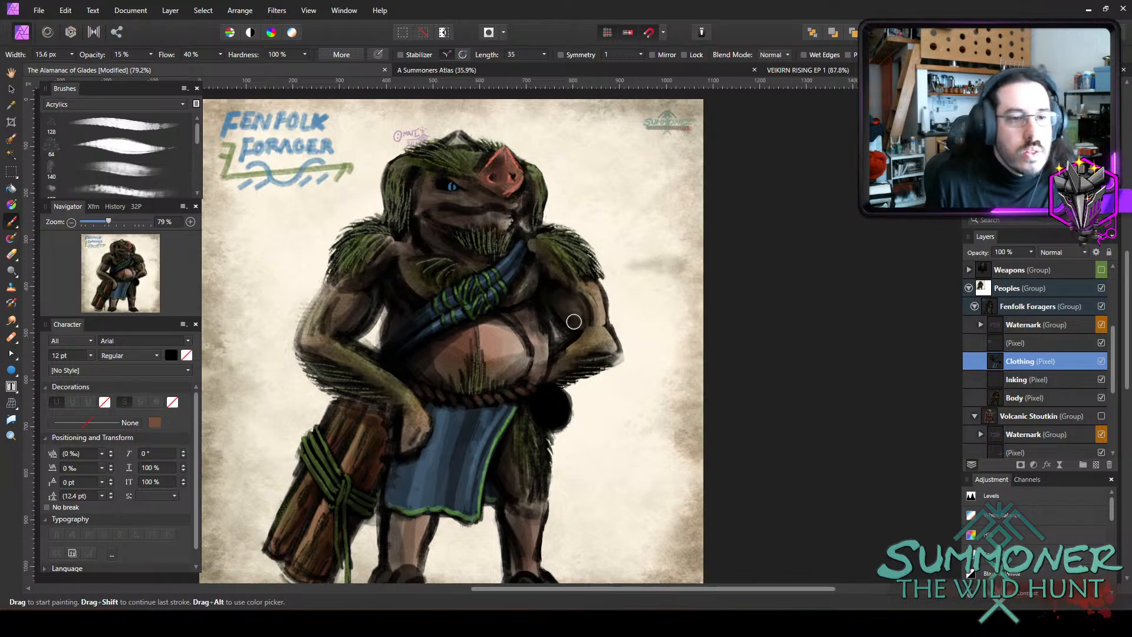
key("bracketright")
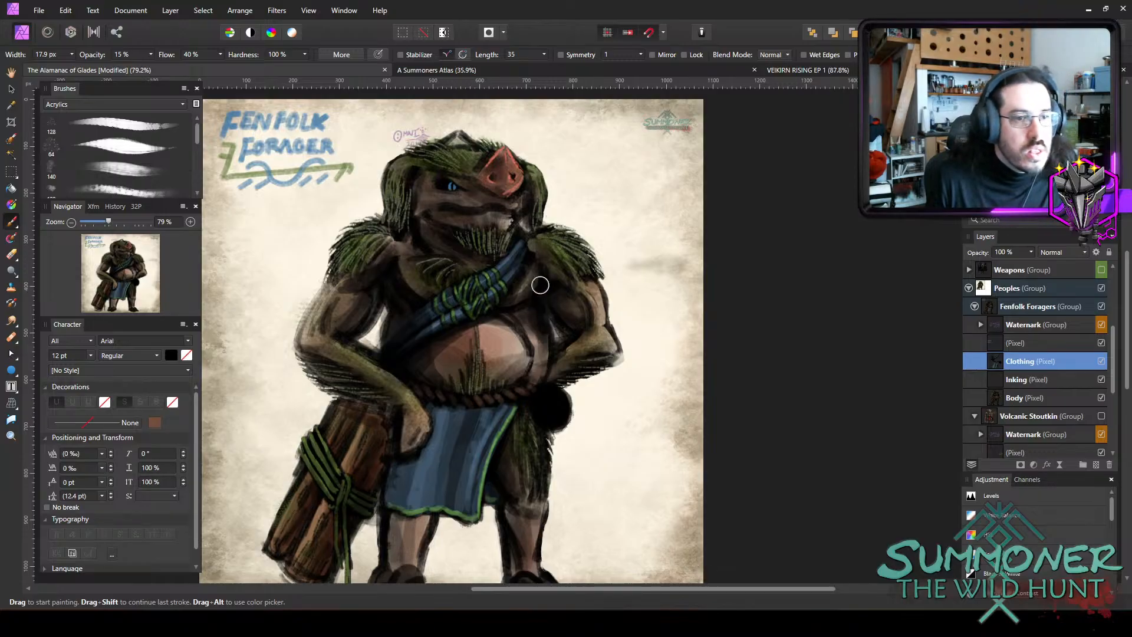
key("bracketright")
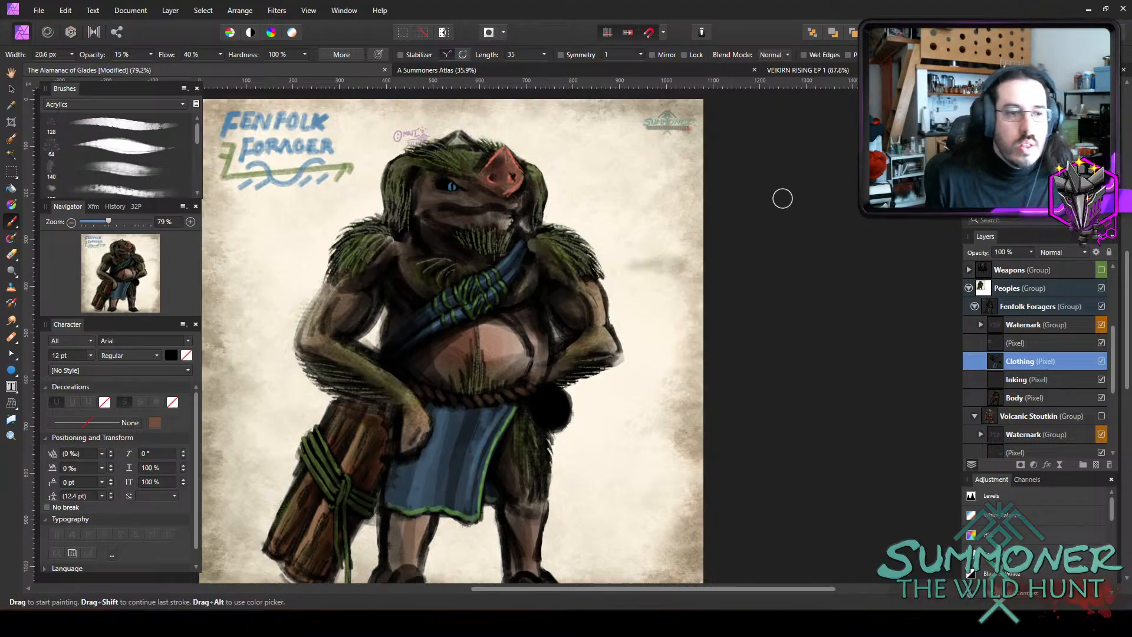
Shade the face and the neck below the jaw with soft dark strokes, using a 12 to 14 px brush at 15% opacity.
left_click_drag(656, 266, 455, 360)
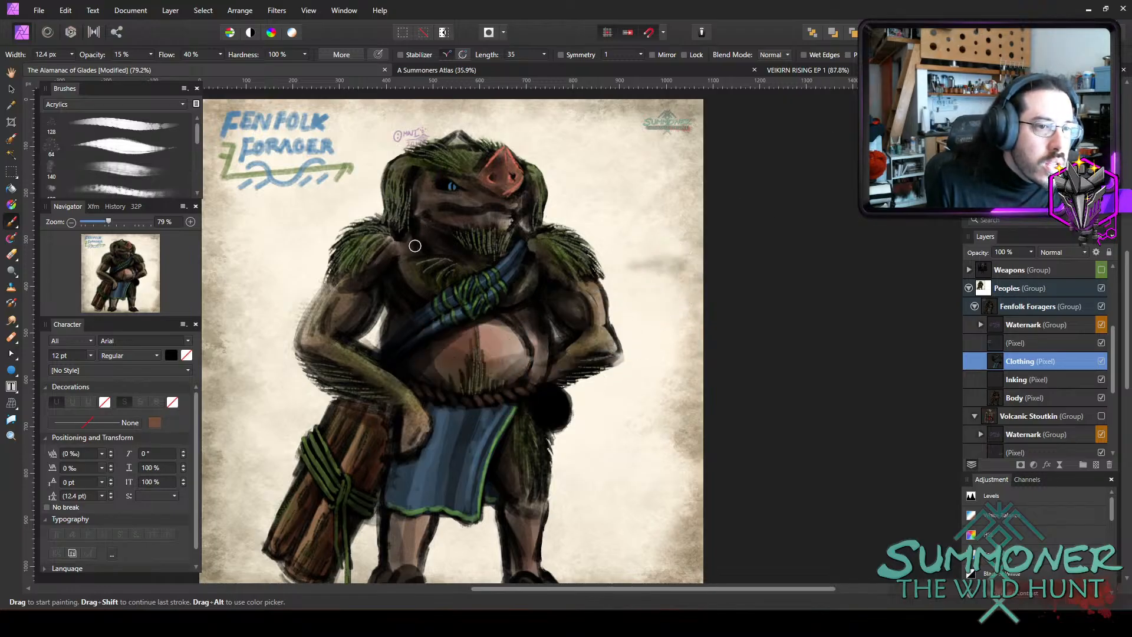
key("]")
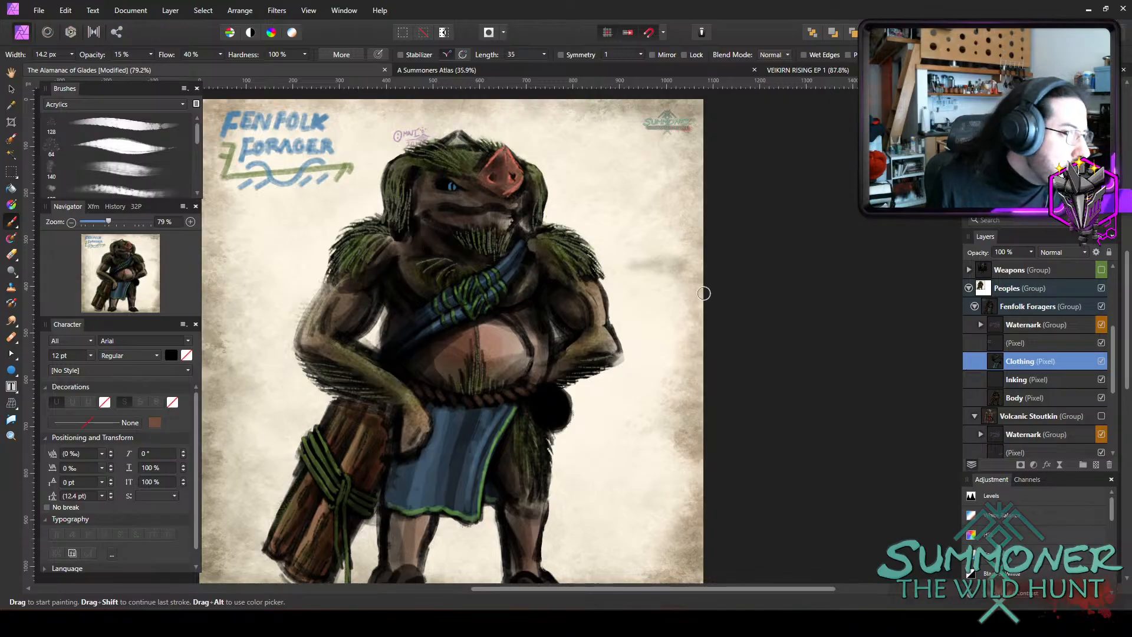
key("[")
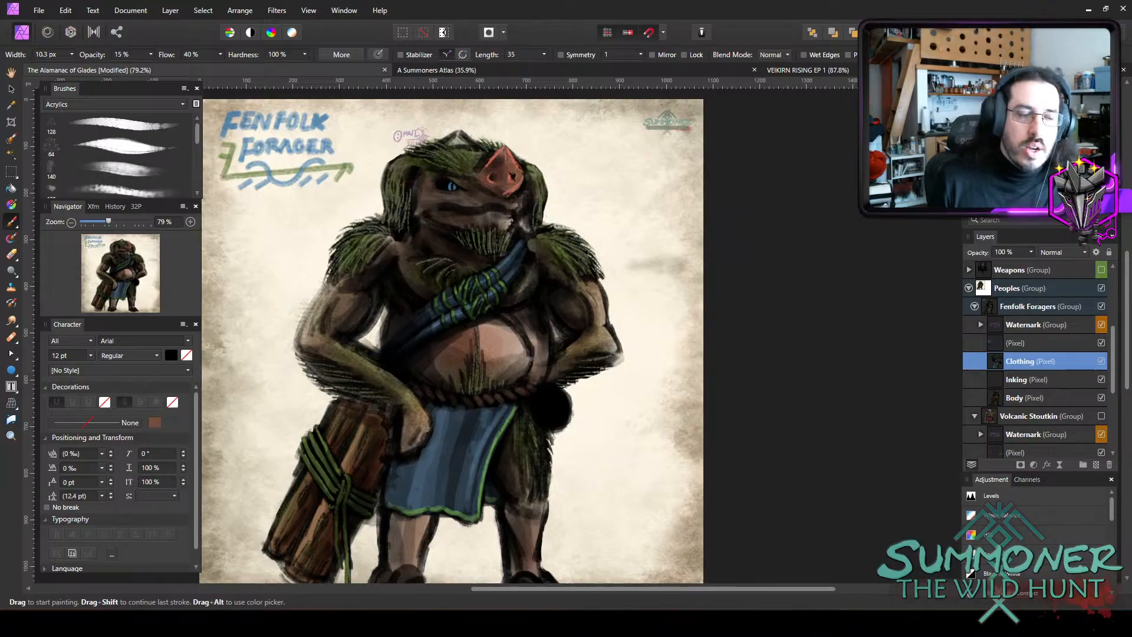
Soften and darken the skin around the mouth line and cheek, with a brush of about 9.8 px at 15% opacity.
scroll(414, 191, "up", 5)
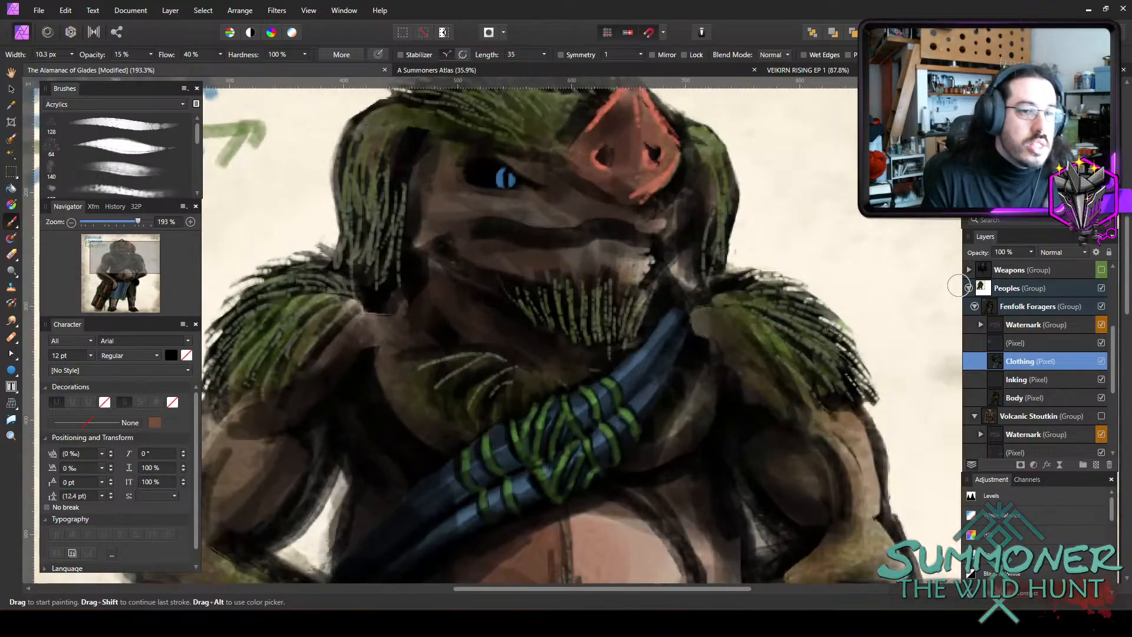
key("[")
key("[")
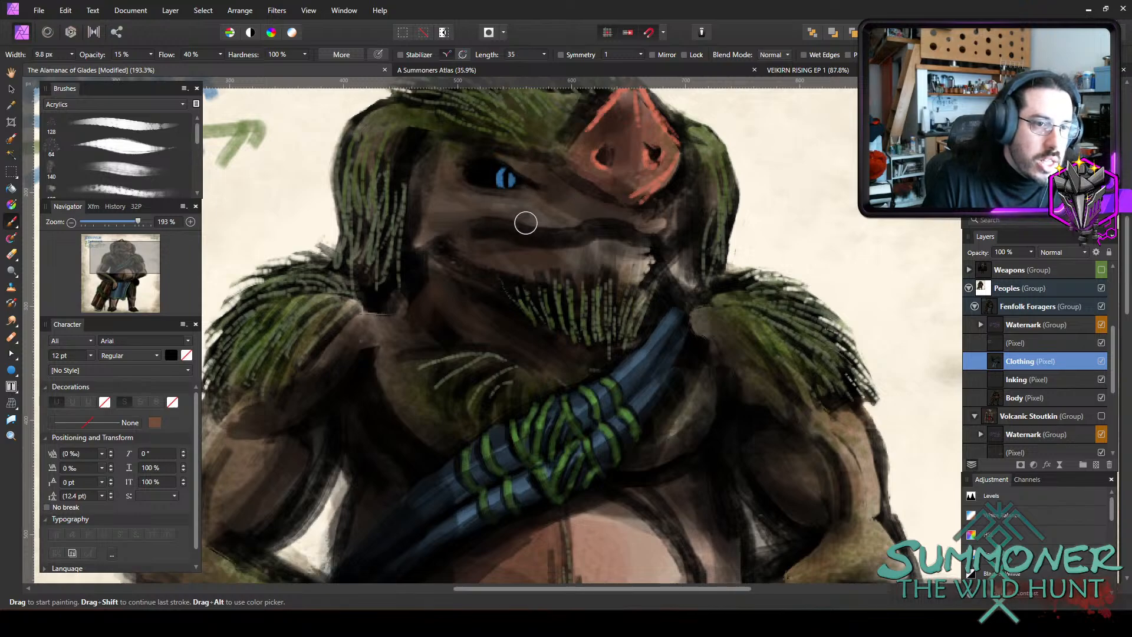
key("]")
key("]")
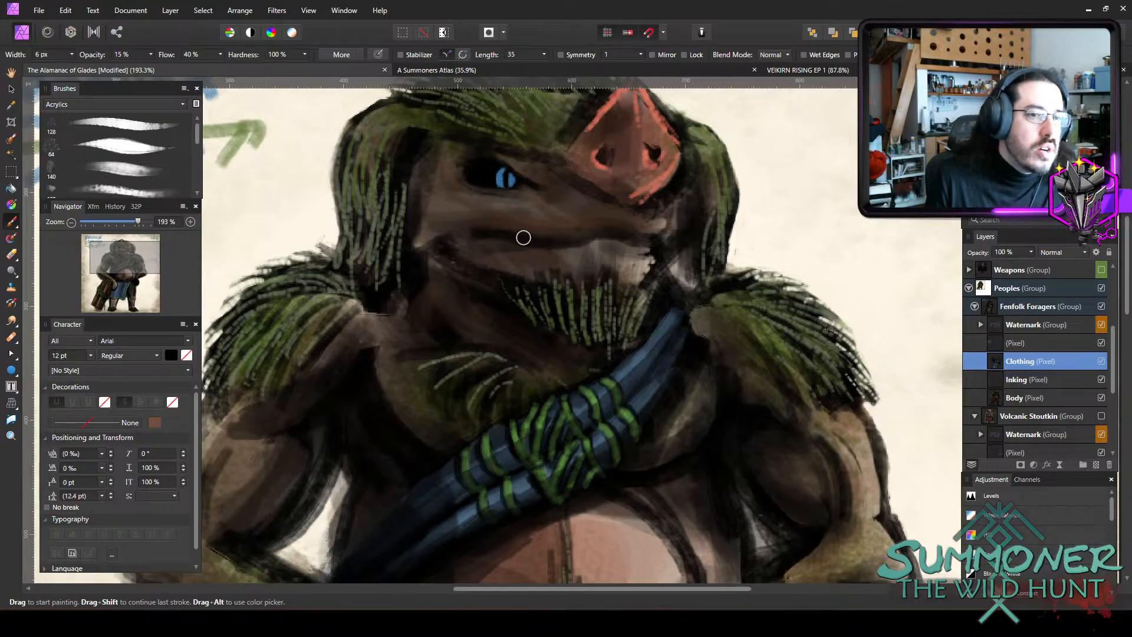
Paint black tusk shapes rising from both ends of the mouth, using a 3.6 px brush at 75% opacity.
key("bracketleft")
key("bracketleft")
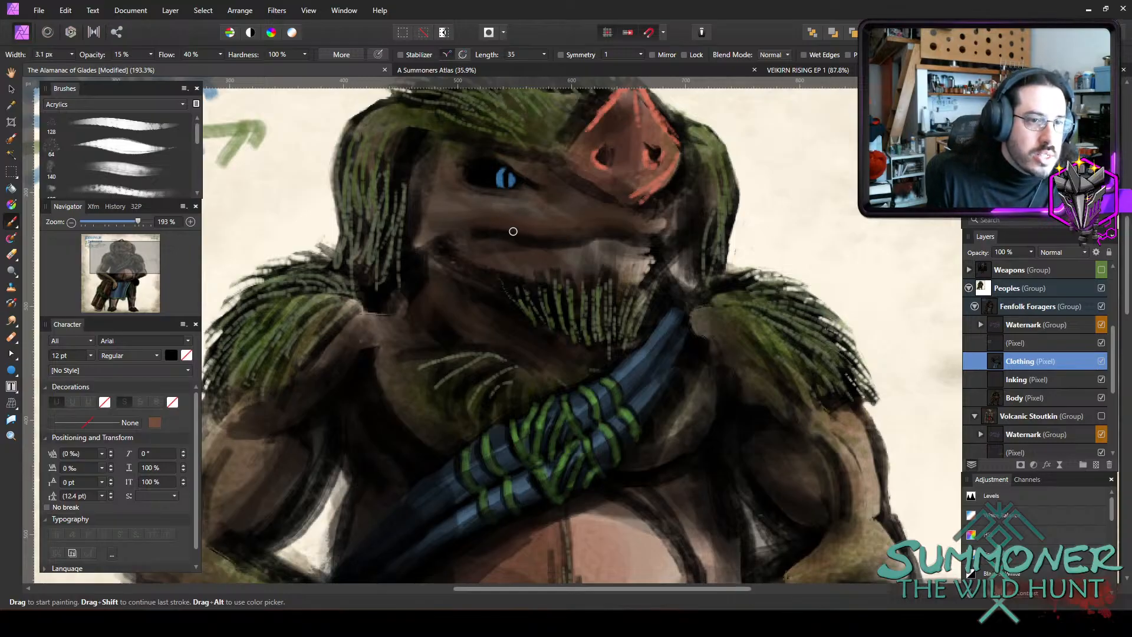
key("7")
key("5")
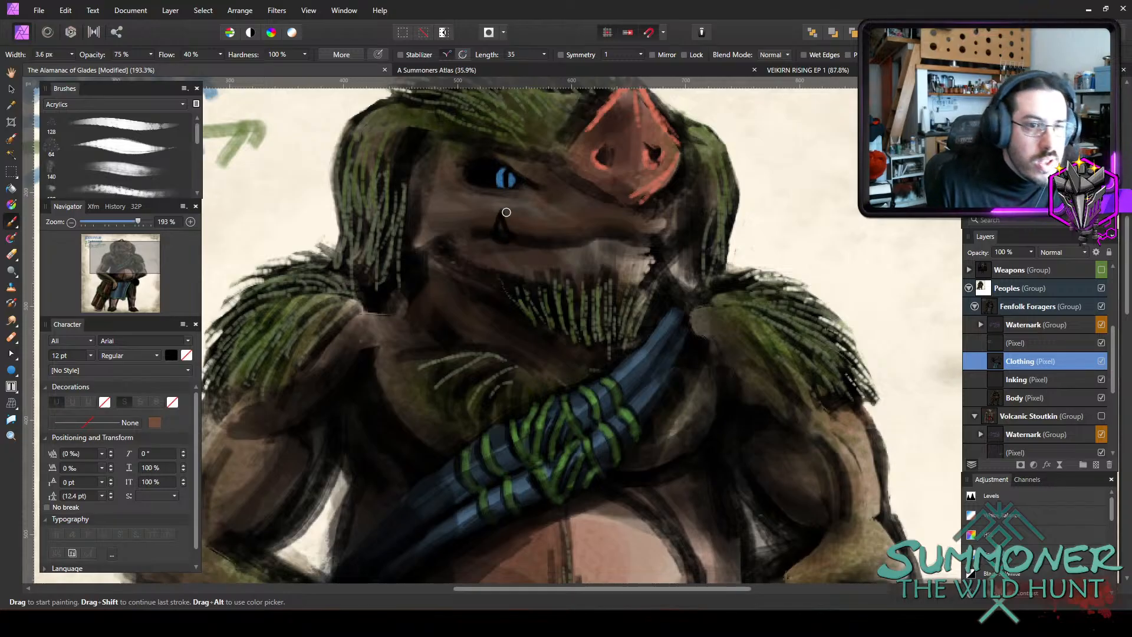
mouse_move(506, 213)
left_mouse_down()
mouse_move(507, 237)
mouse_move(506, 227)
left_mouse_up()
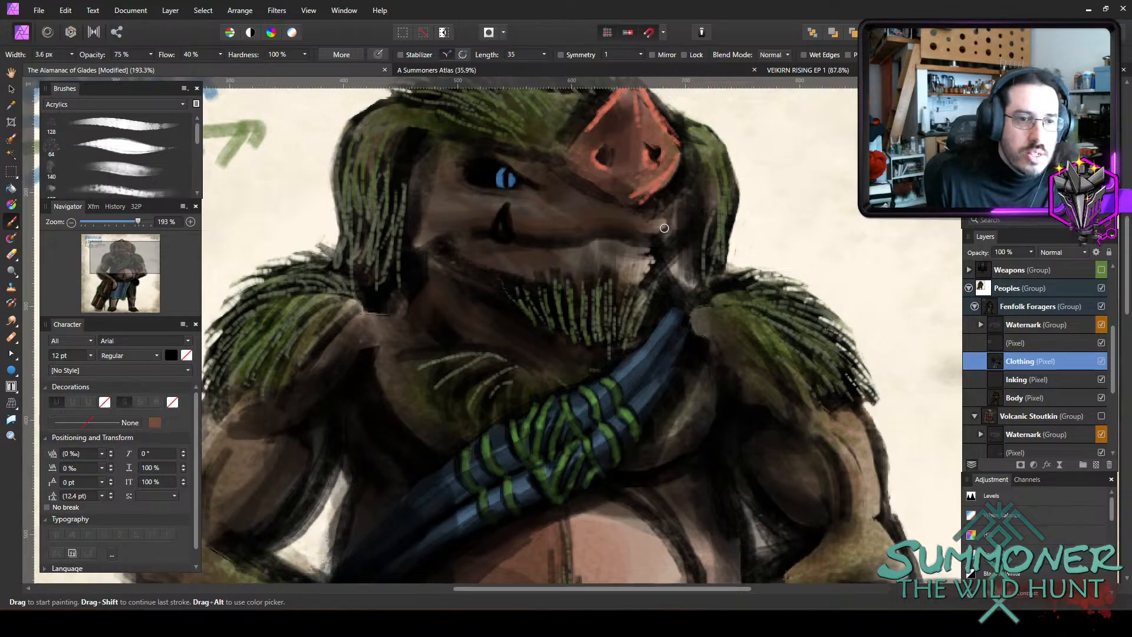
left_click_drag(669, 216, 666, 242)
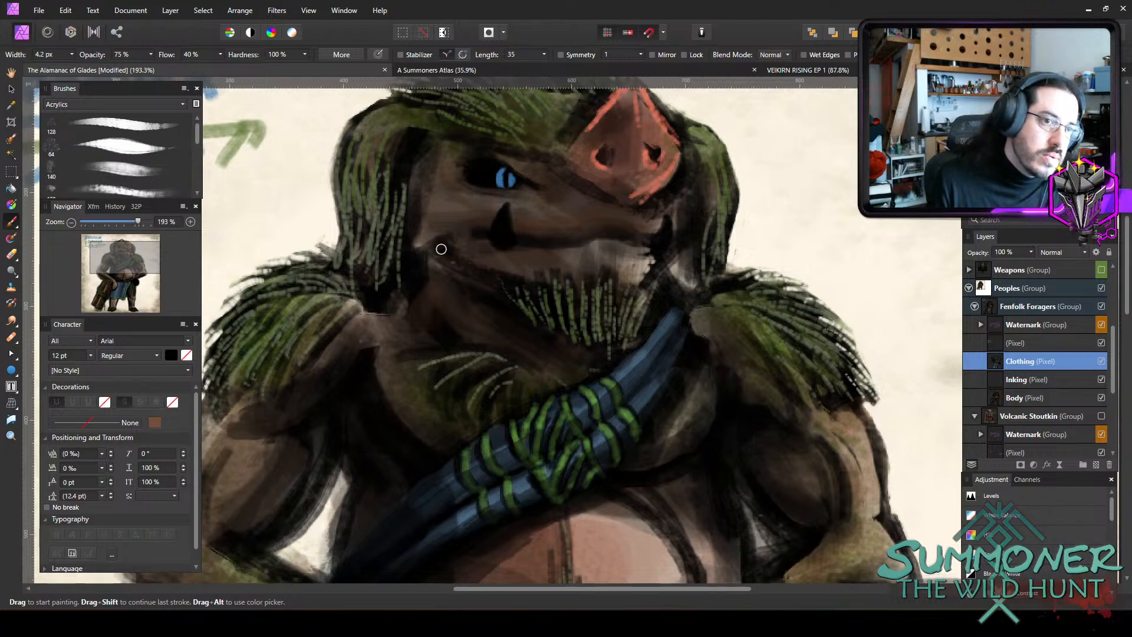
Try adding a smaller dark tusk behind the one below the eye, with a brush of about 4 px at 75% opacity.
key("]")
mouse_move(468, 214)
left_mouse_down()
mouse_move(479, 238)
mouse_move(461, 230)
left_mouse_up()
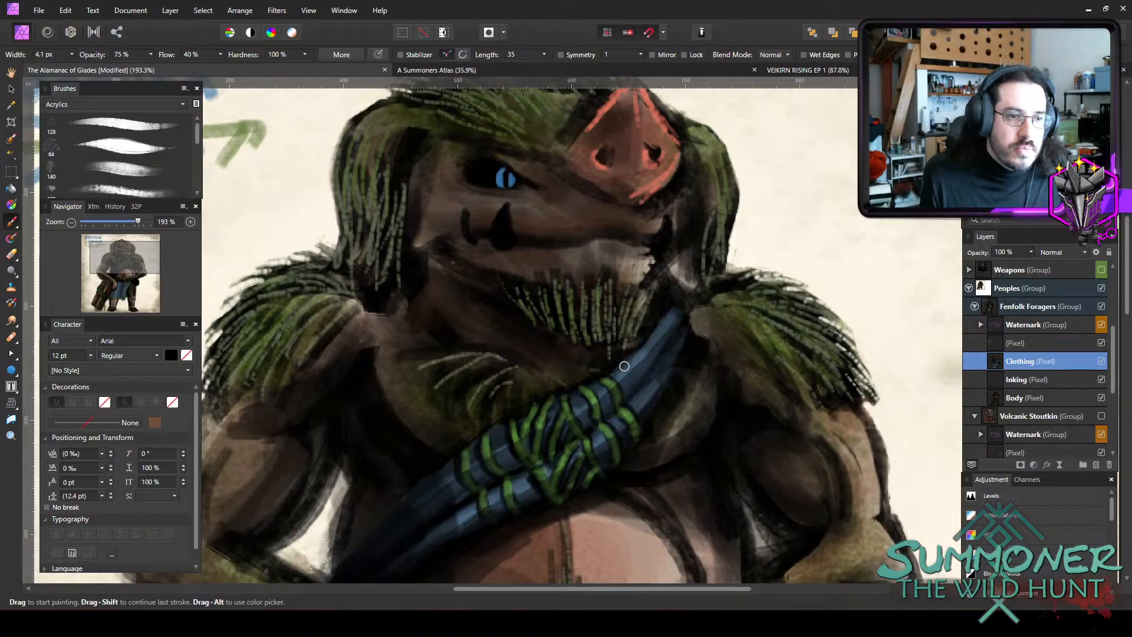
key("ctrl+z")
key("ctrl+z")
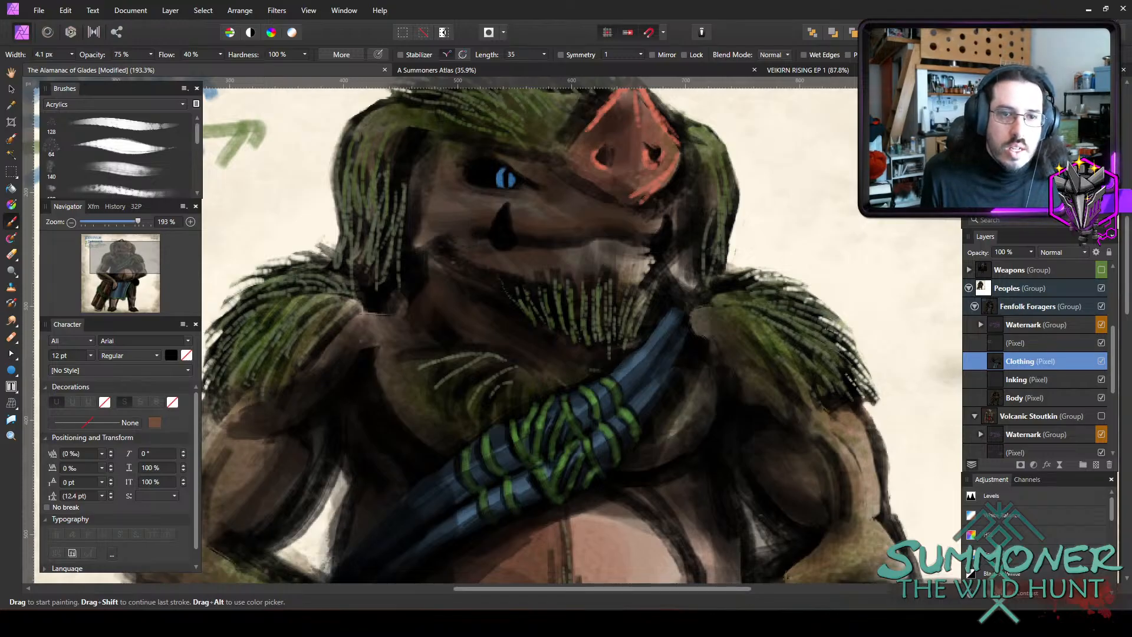
Set the brush colour to a muted olive-beige, hex 928458.
double_click(981, 116)
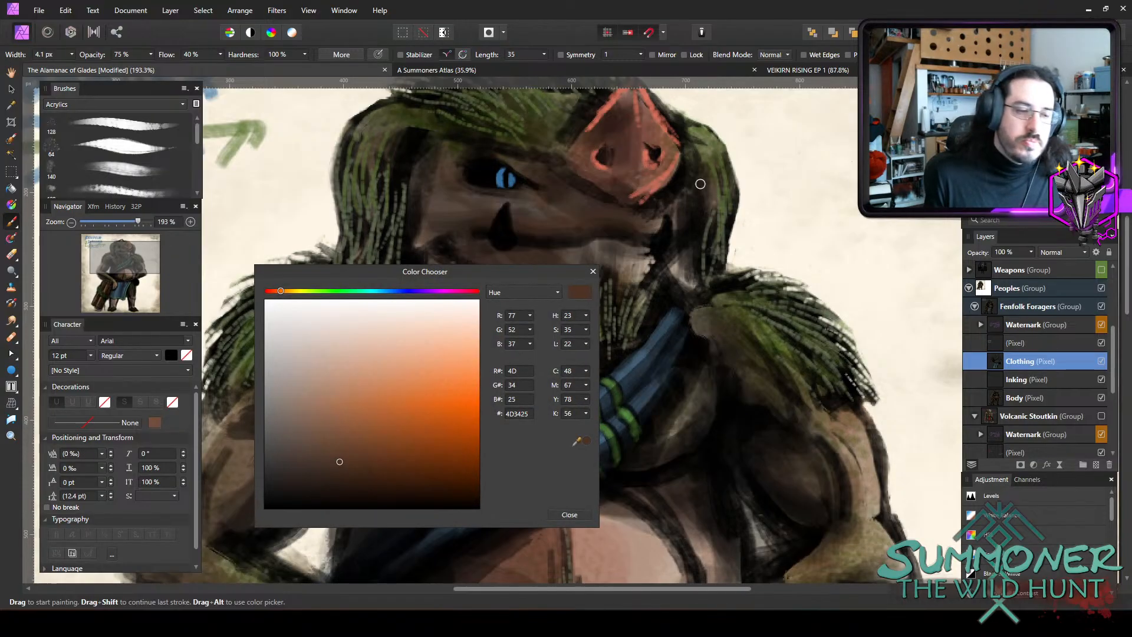
left_click(298, 379)
left_click_drag(303, 291, 294, 293)
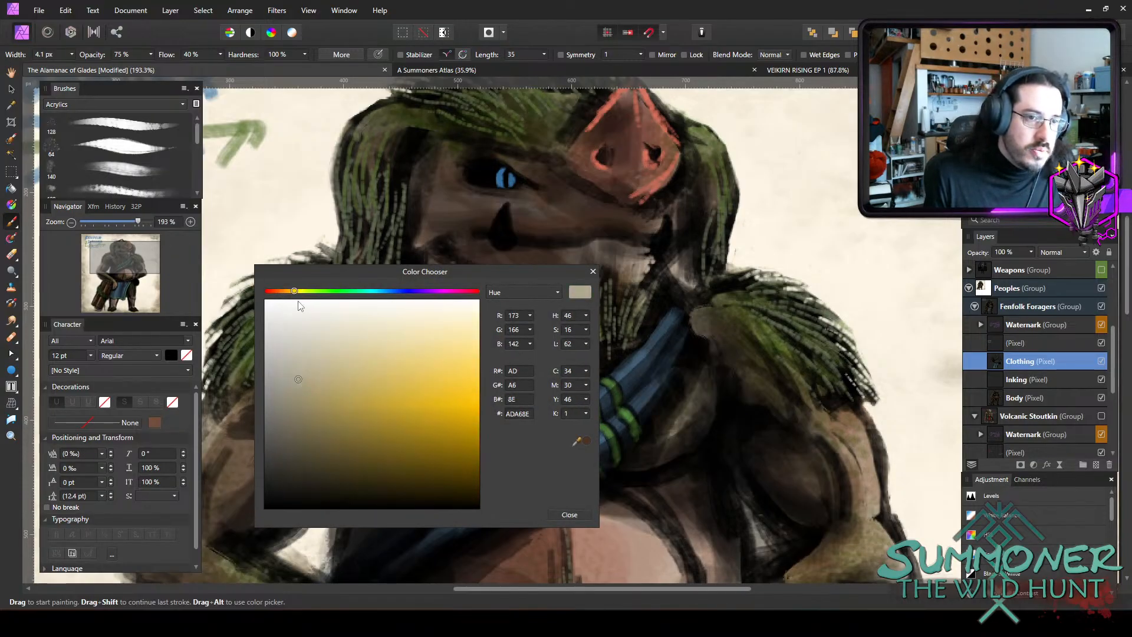
left_click_drag(341, 380, 310, 382)
left_click(319, 413)
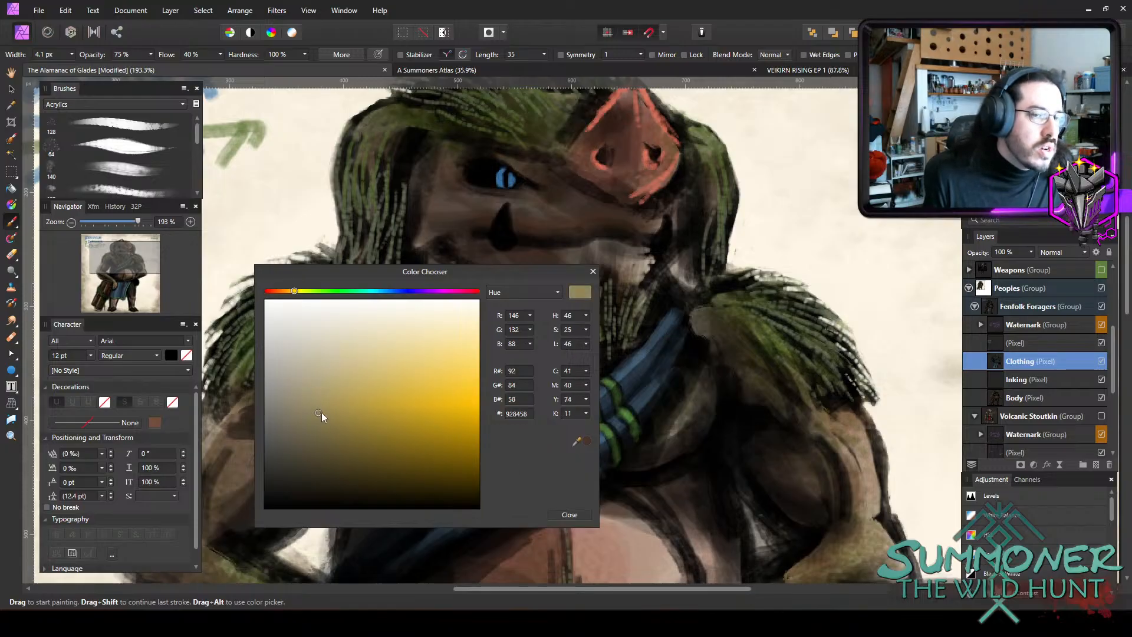
left_click(576, 517)
Fill the tusk below the eye with olive-beige inside its black outline, using a 1.8 to 2.6 px brush at 45% opacity.
key("bracketleft")
key("bracketleft")
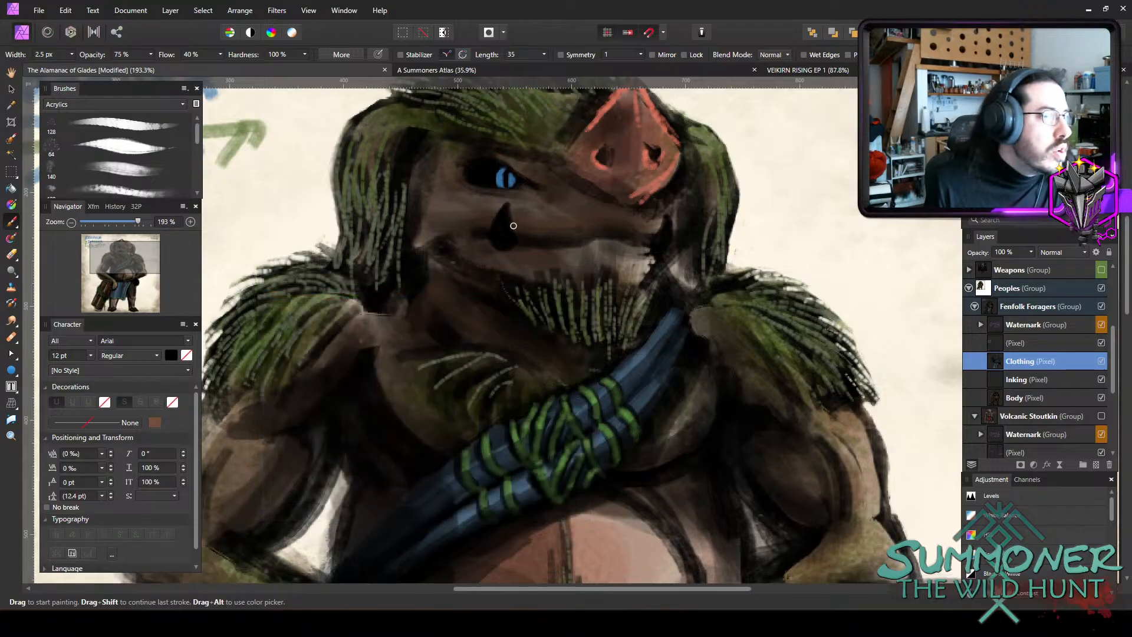
key("bracketleft")
key("4")
key("5")
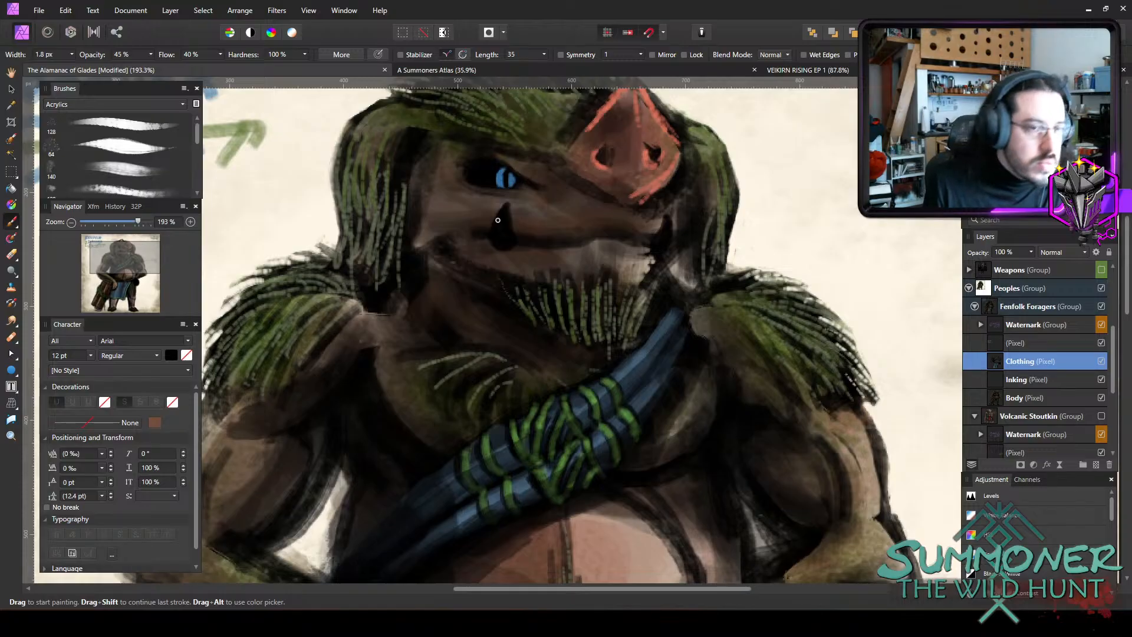
left_click_drag(501, 219, 499, 241)
mouse_move(506, 210)
left_mouse_down()
mouse_move(512, 238)
mouse_move(506, 211)
mouse_move(500, 239)
mouse_move(509, 239)
mouse_move(506, 211)
mouse_move(501, 239)
left_mouse_up()
key("bracketright")
key("bracketright")
key("bracketleft")
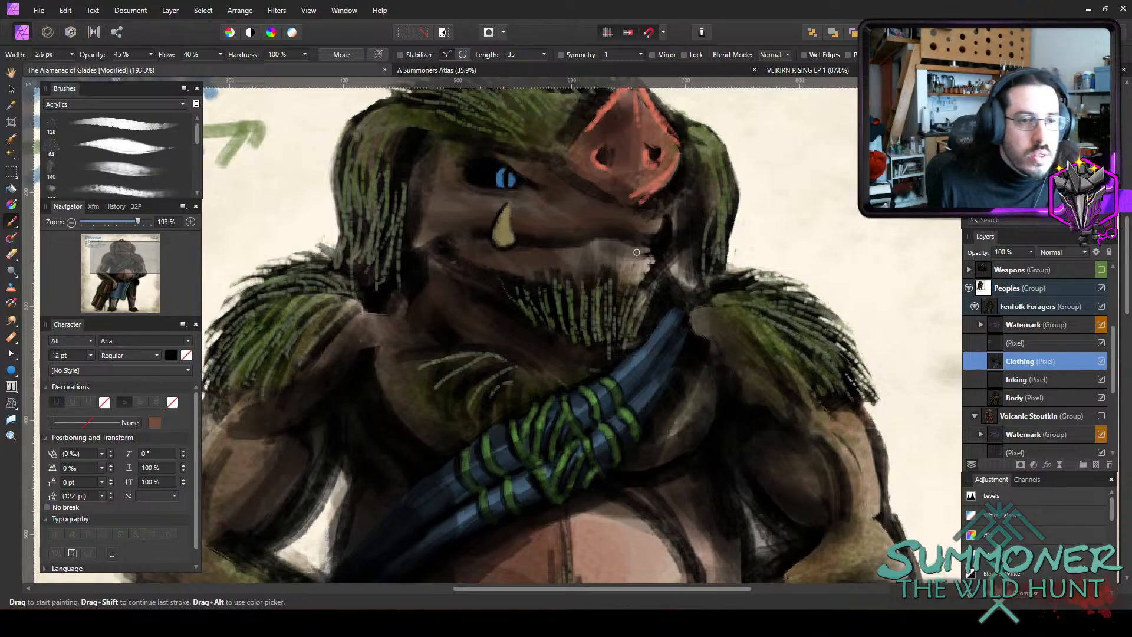
Fill the tusk at the far corner of the mouth with olive-beige, using a 3.4 to 3.8 px brush at 45% opacity.
key("bracketright")
key("bracketright")
mouse_move(667, 223)
left_mouse_down()
mouse_move(661, 248)
mouse_move(664, 225)
left_mouse_up()
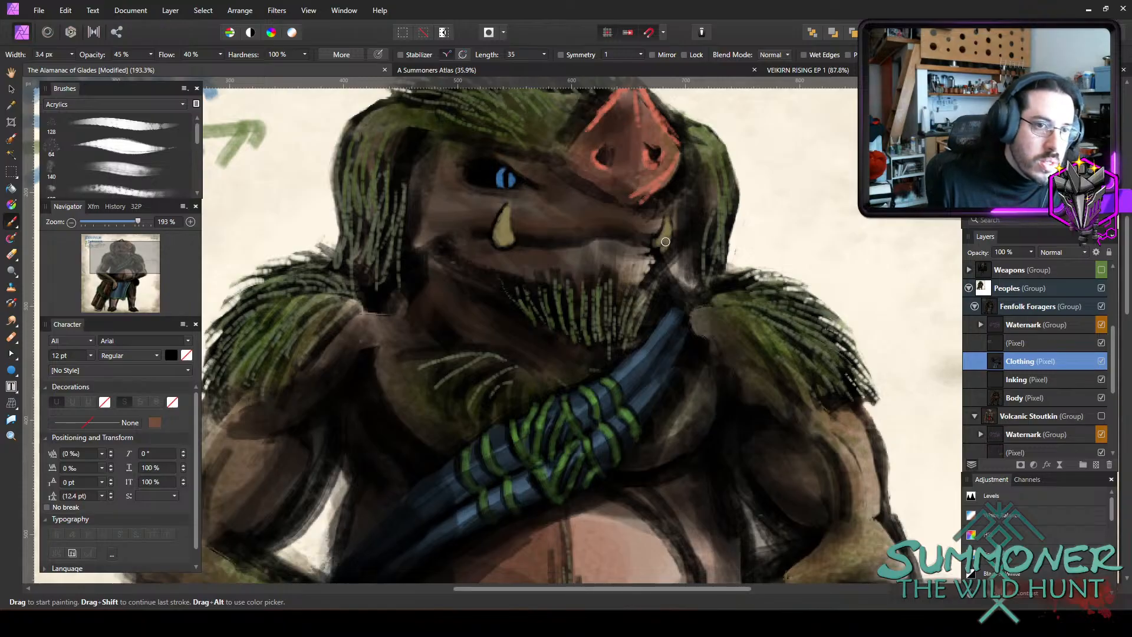
left_click_drag(663, 242, 660, 248)
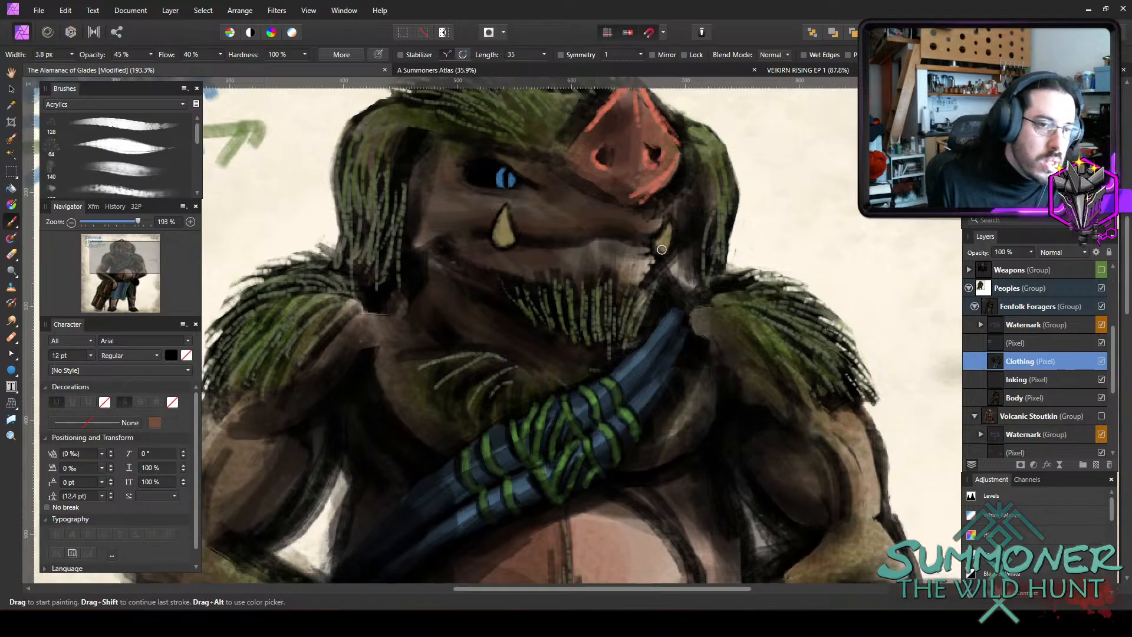
key("]")
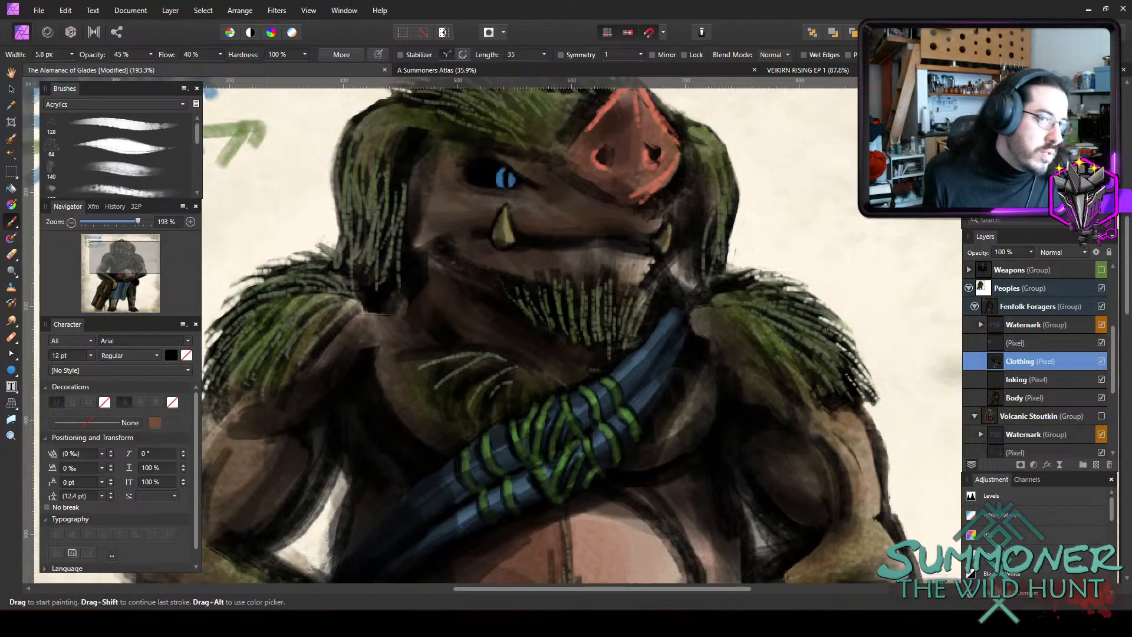
Paint highlights on both tusks in pale beige, hex B9AF92, with a brush of about 2.6 px at 45% opacity.
double_click(981, 106)
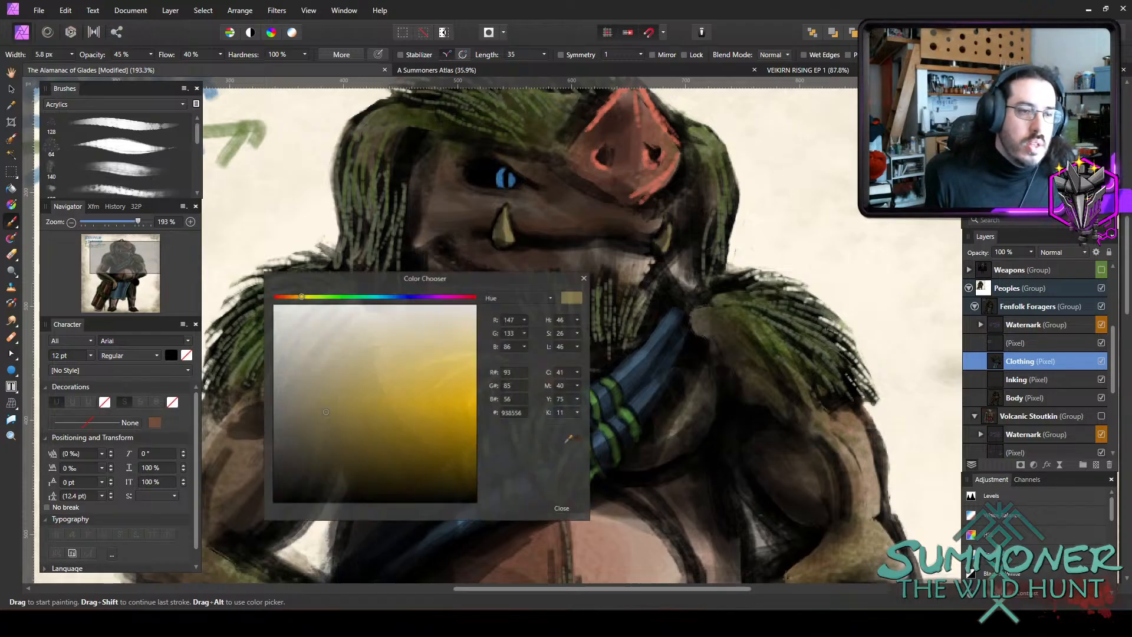
left_click(309, 373)
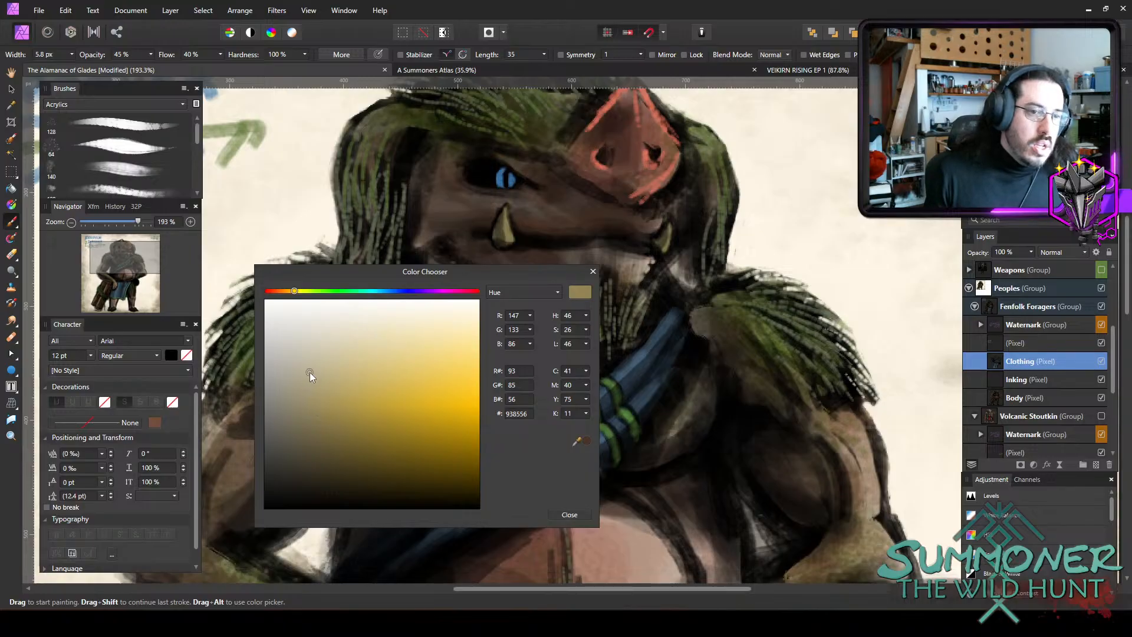
left_click(569, 516)
key("bracketleft")
key("bracketleft")
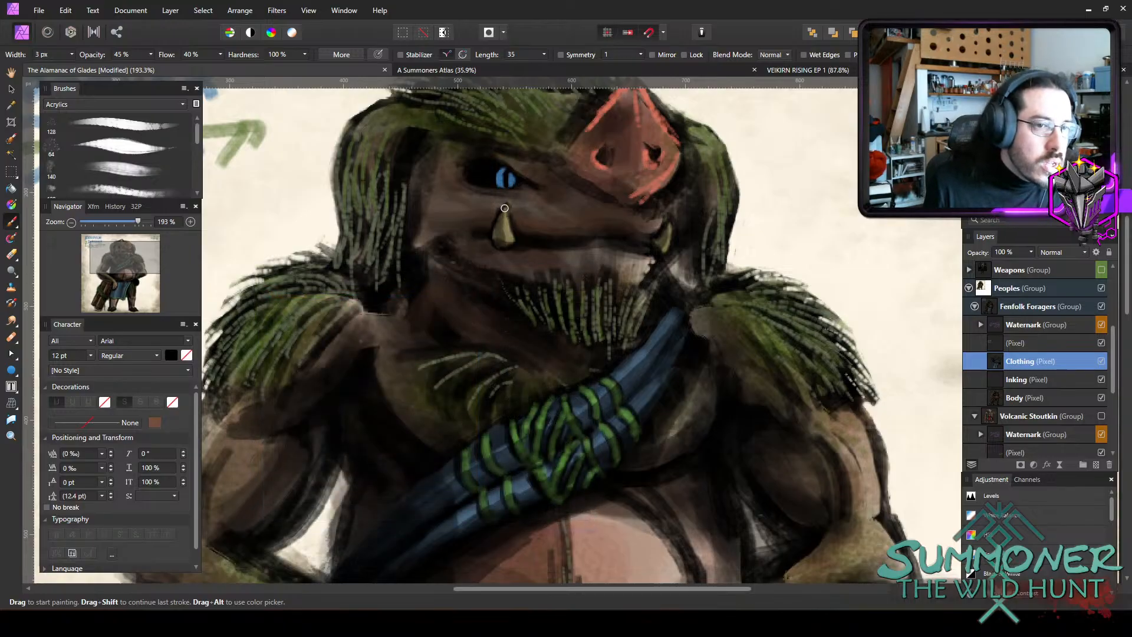
left_click_drag(512, 219, 504, 234)
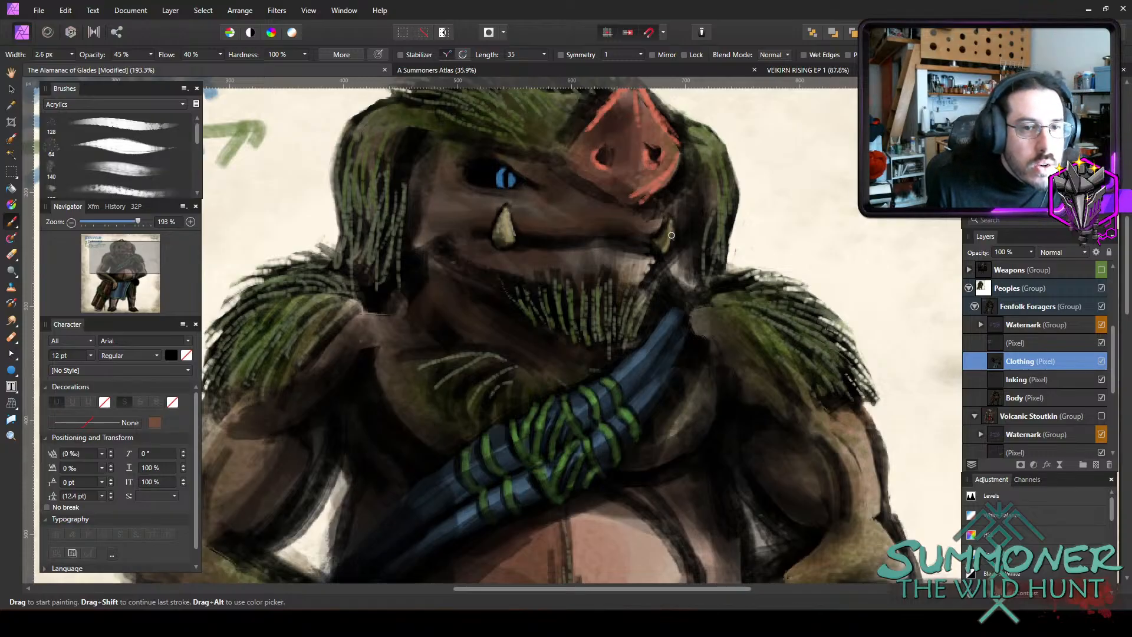
mouse_move(671, 235)
left_mouse_down()
mouse_move(667, 249)
mouse_move(664, 240)
left_mouse_up()
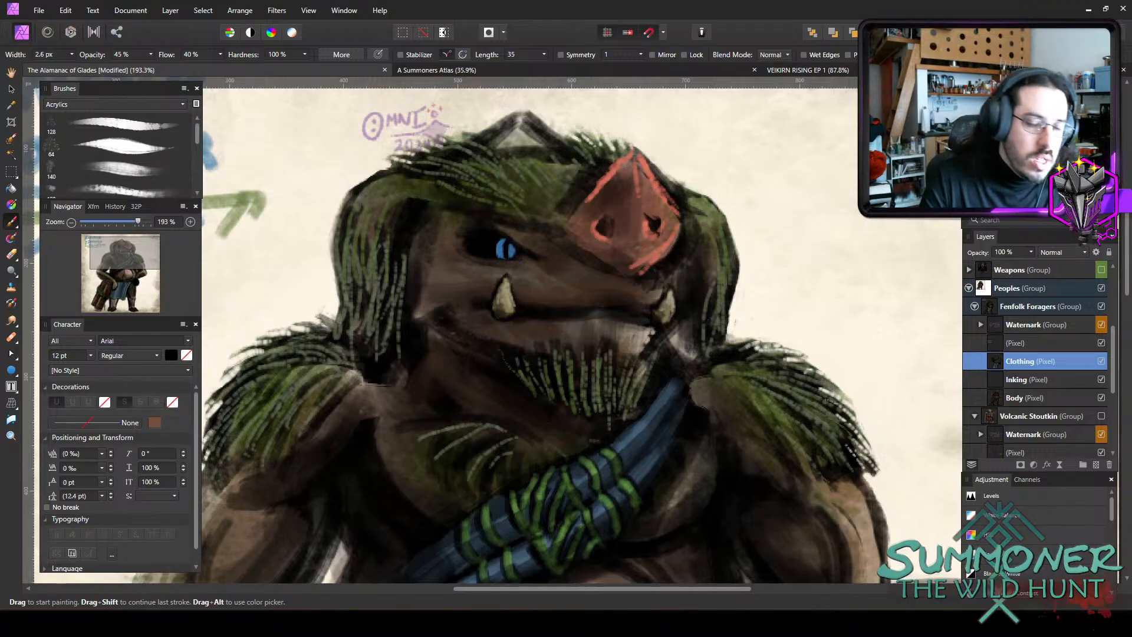
Enlarge the brush to about 5.2 px at 25% opacity and set its colour to dark brown, hex 251D1A.
key("bracketright")
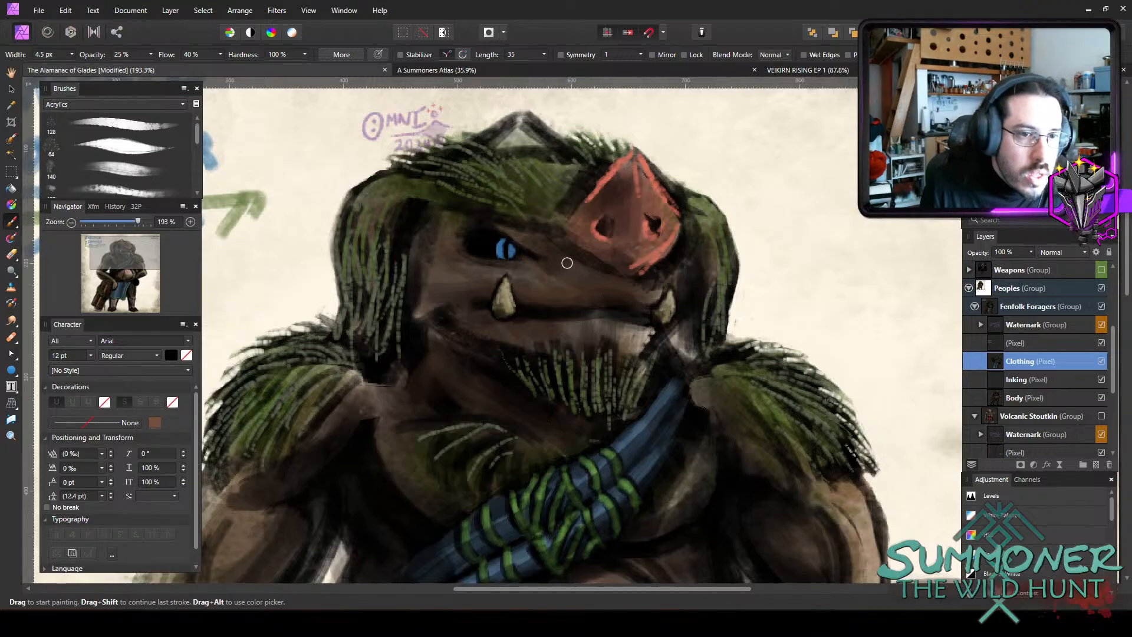
key("bracketright")
mouse_move(527, 306)
left_mouse_down()
mouse_move(498, 398)
mouse_move(502, 389)
left_mouse_up()
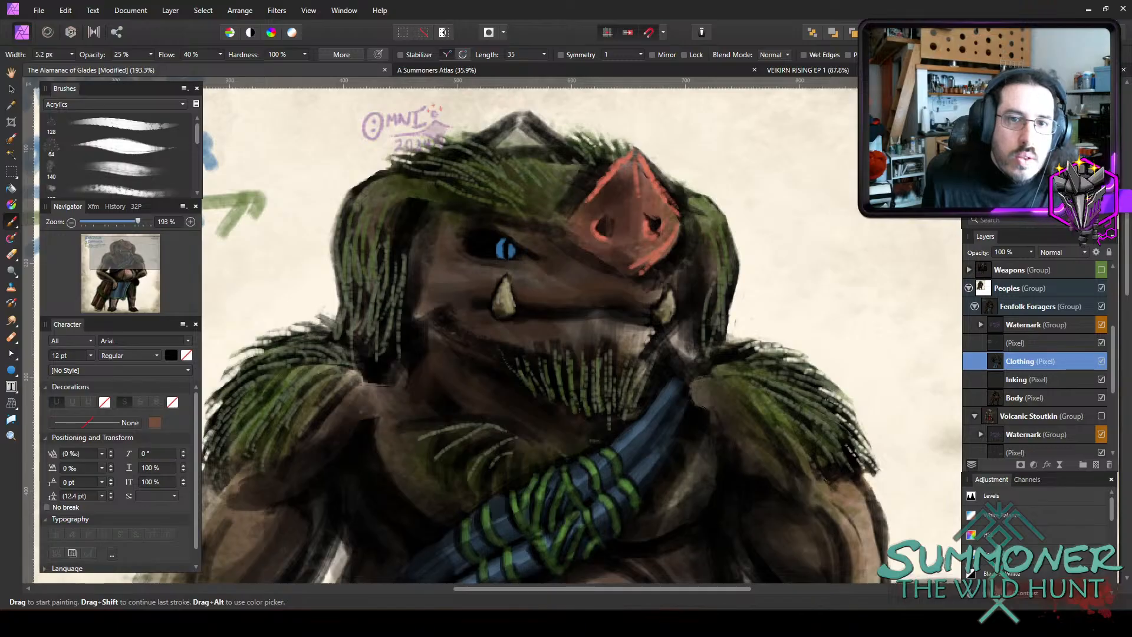
double_click(981, 109)
left_click_drag(306, 470, 303, 482)
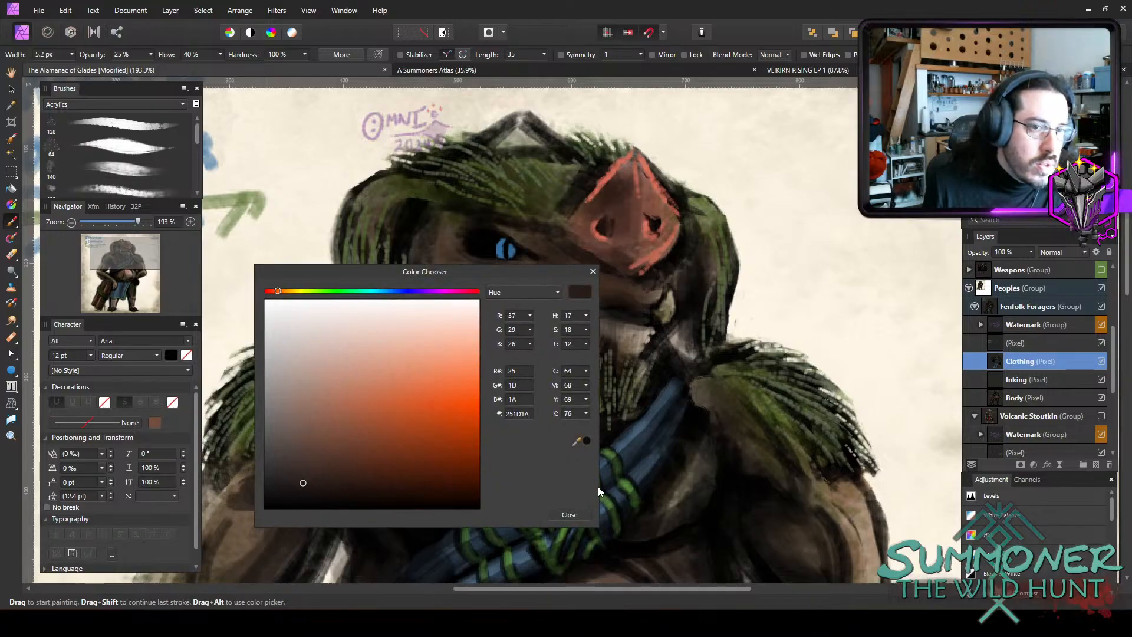
left_click(568, 514)
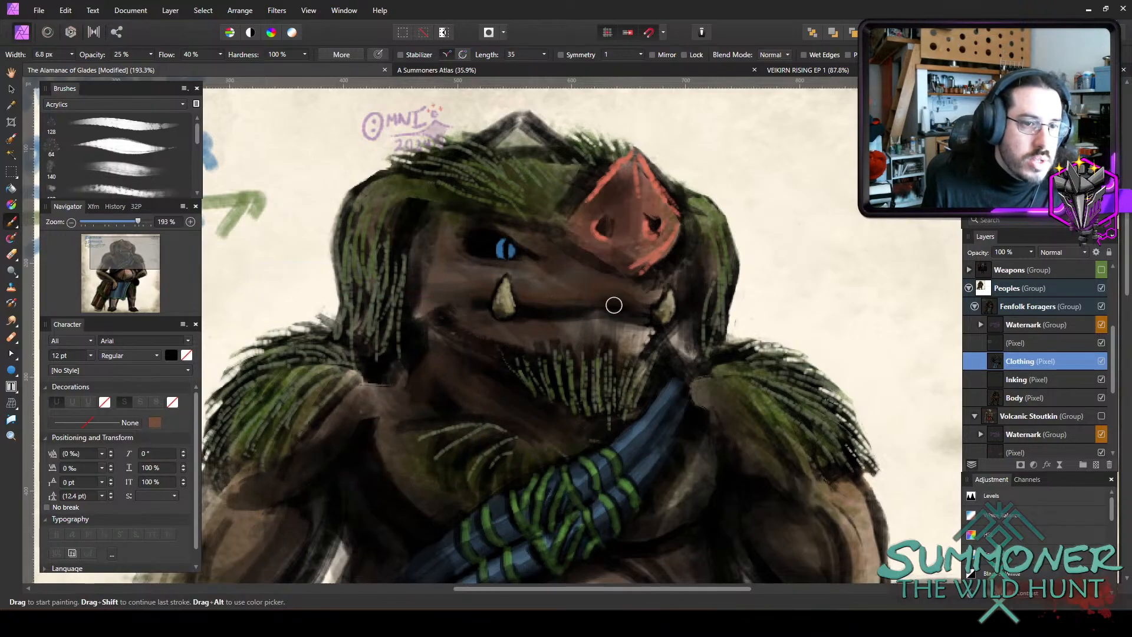
Shade the muzzle and lips around the mouth in dark brown, using a 6.8 to 12 px brush at 25% opacity.
key("bracketright")
key("bracketright")
key("bracketright")
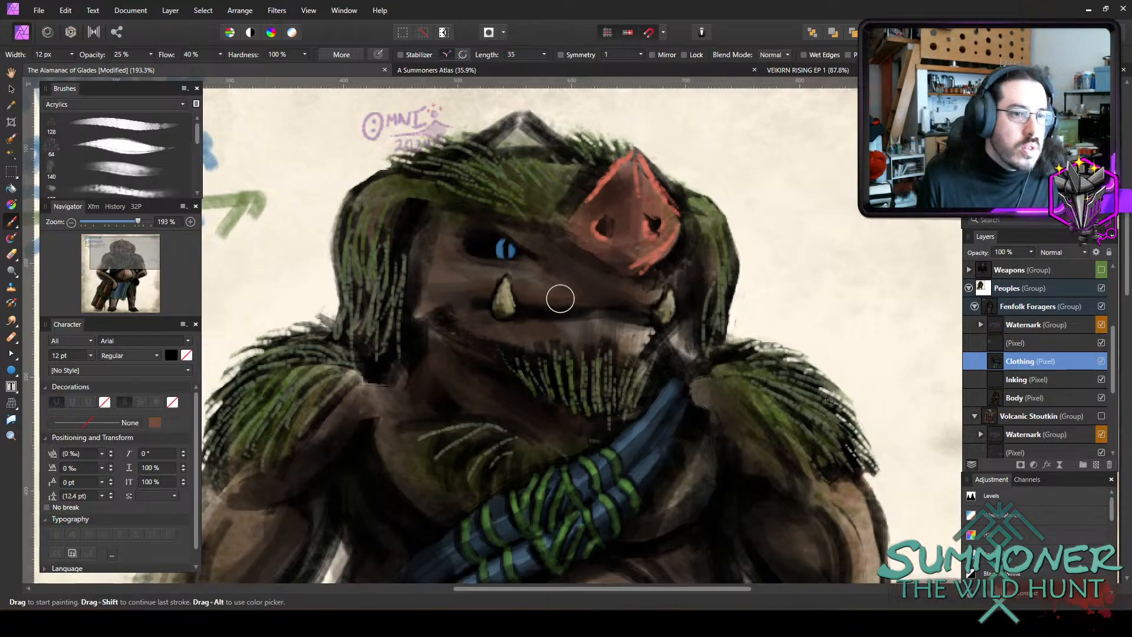
key("bracketleft")
key("bracketleft")
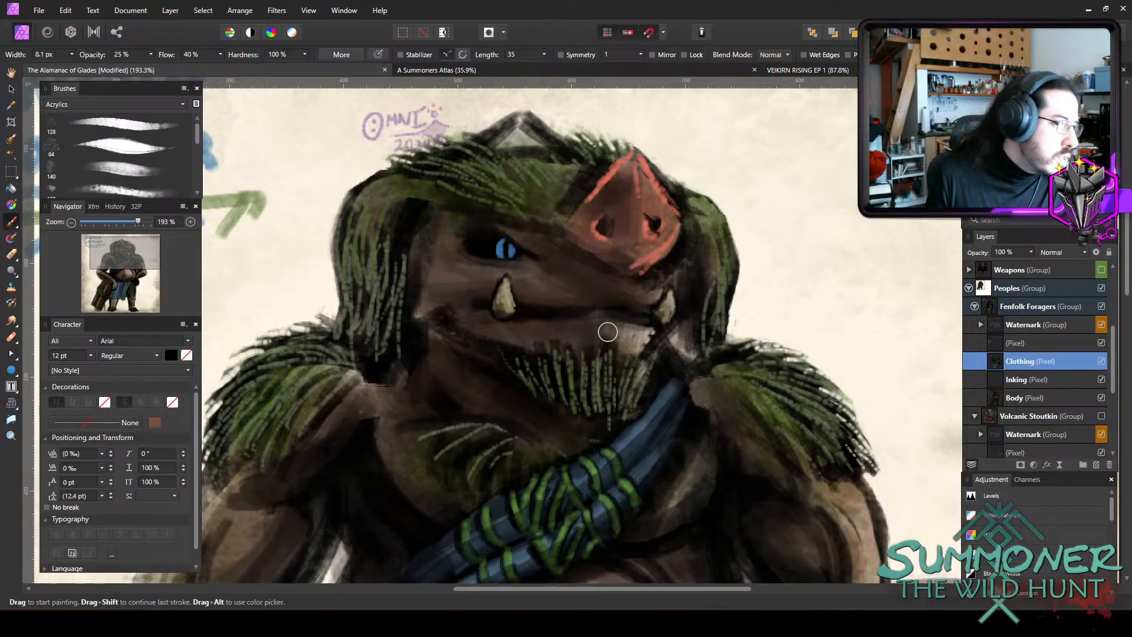
key("bracketright")
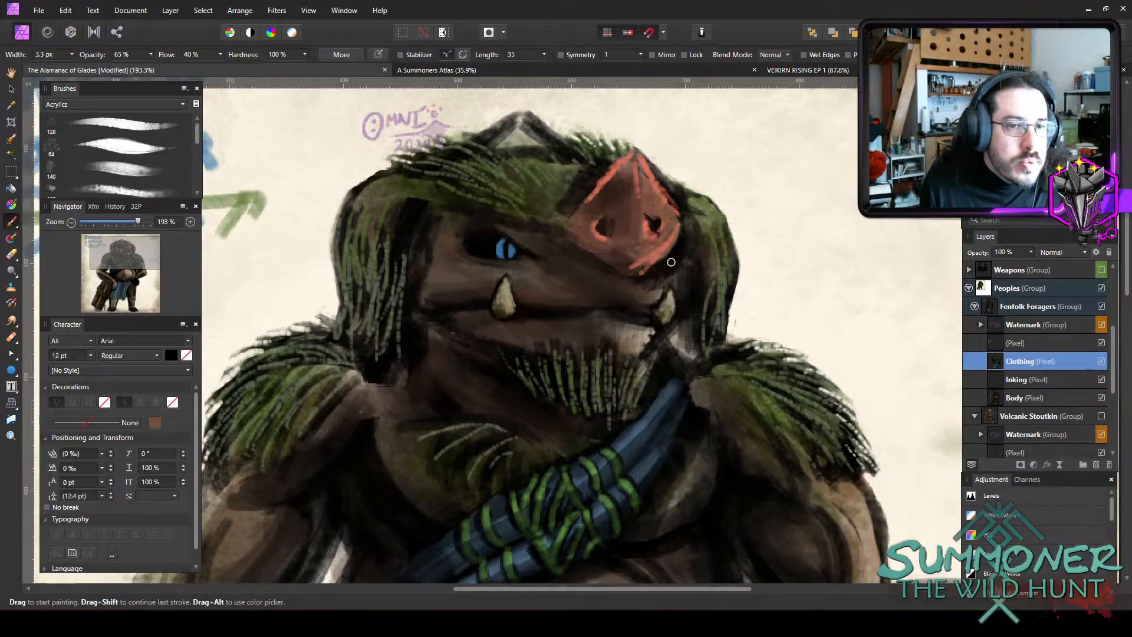
Paint a small blue far eye beside the snout, using a 2.3 to 3.3 px brush at 65% opacity.
key("bracketright")
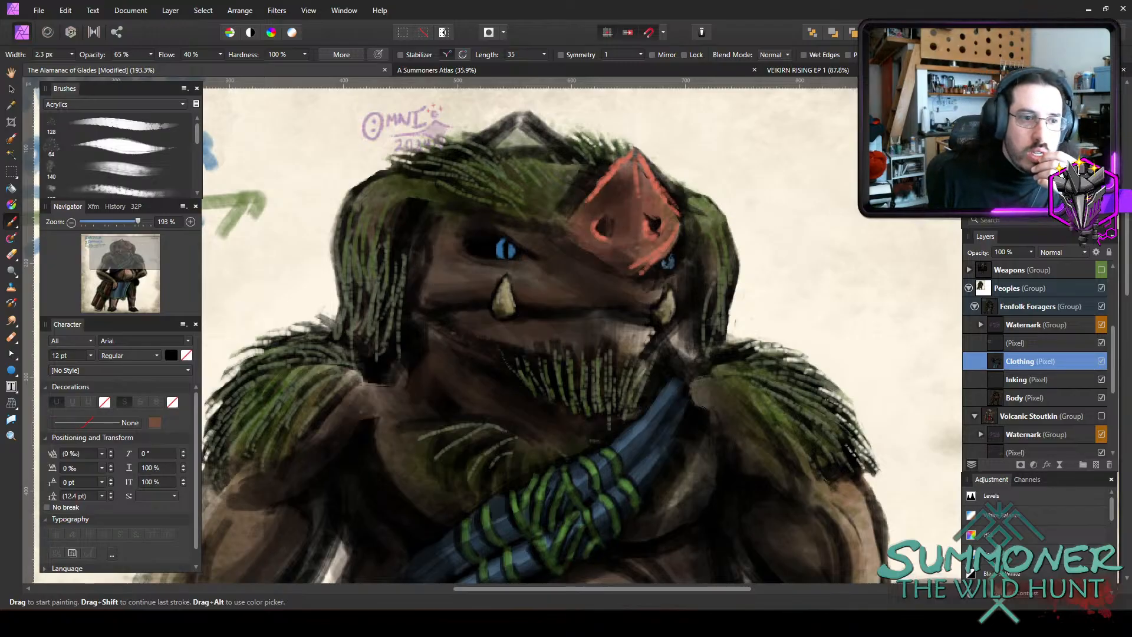
left_click_drag(583, 228, 447, 274)
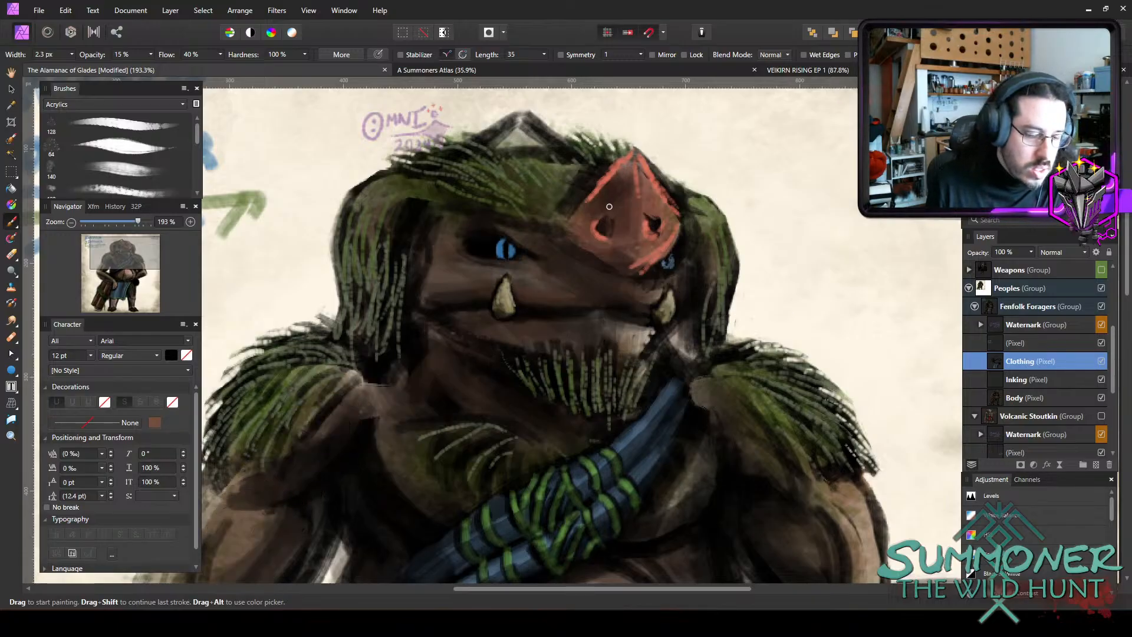
Set the brush colour to light tan, hex A48973, with a width of about 6.7 px and 15% opacity.
key("bracketright")
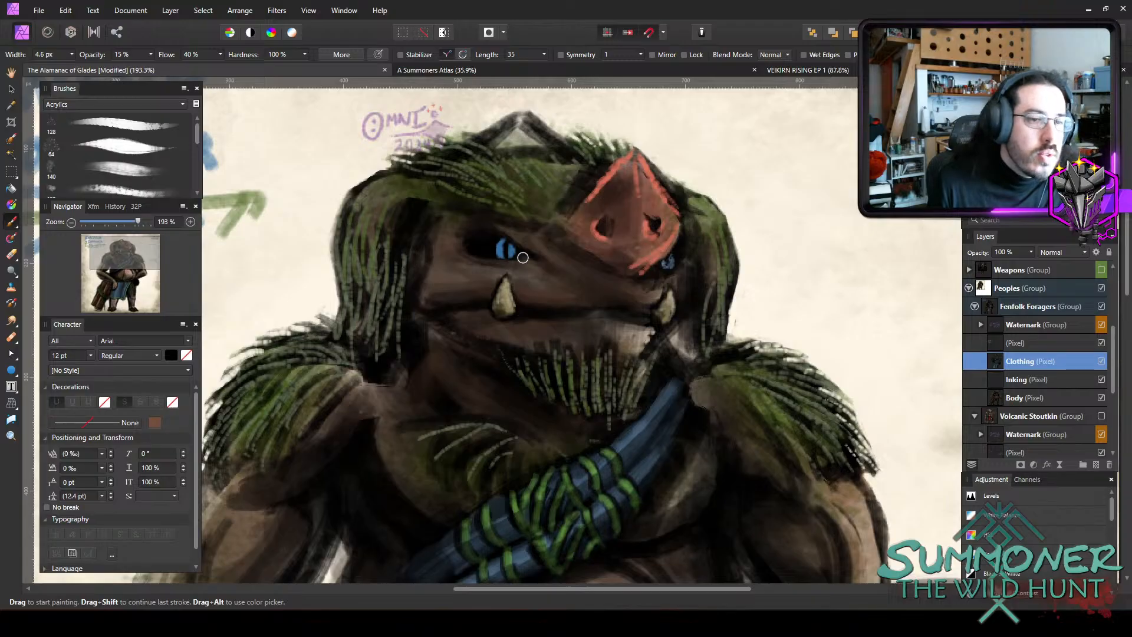
key("bracketright")
key("bracketright")
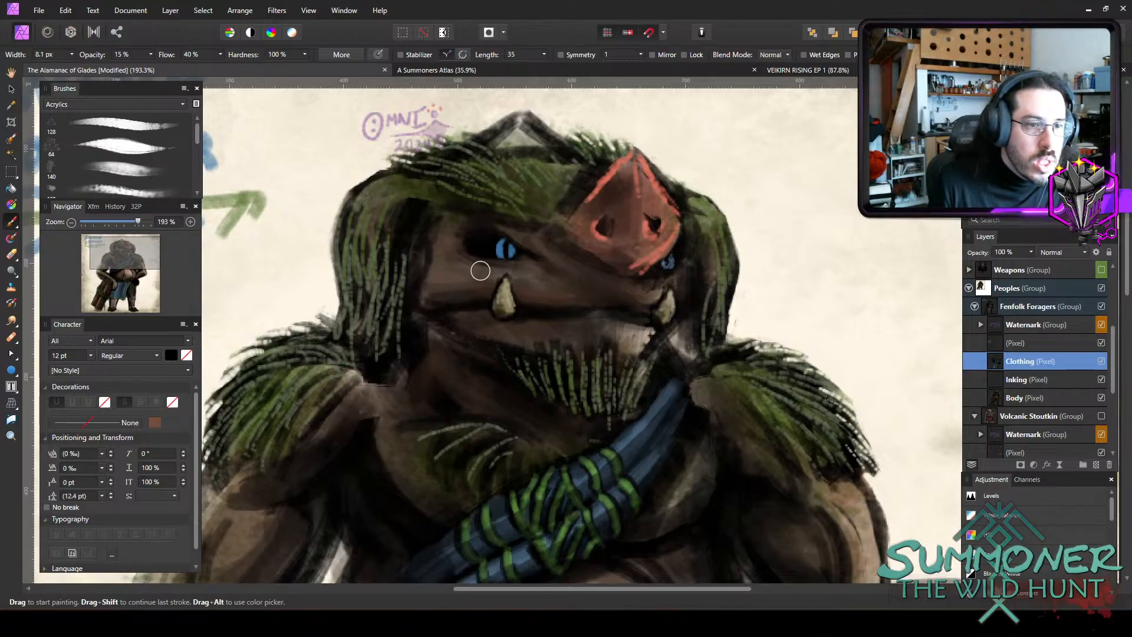
double_click(980, 115)
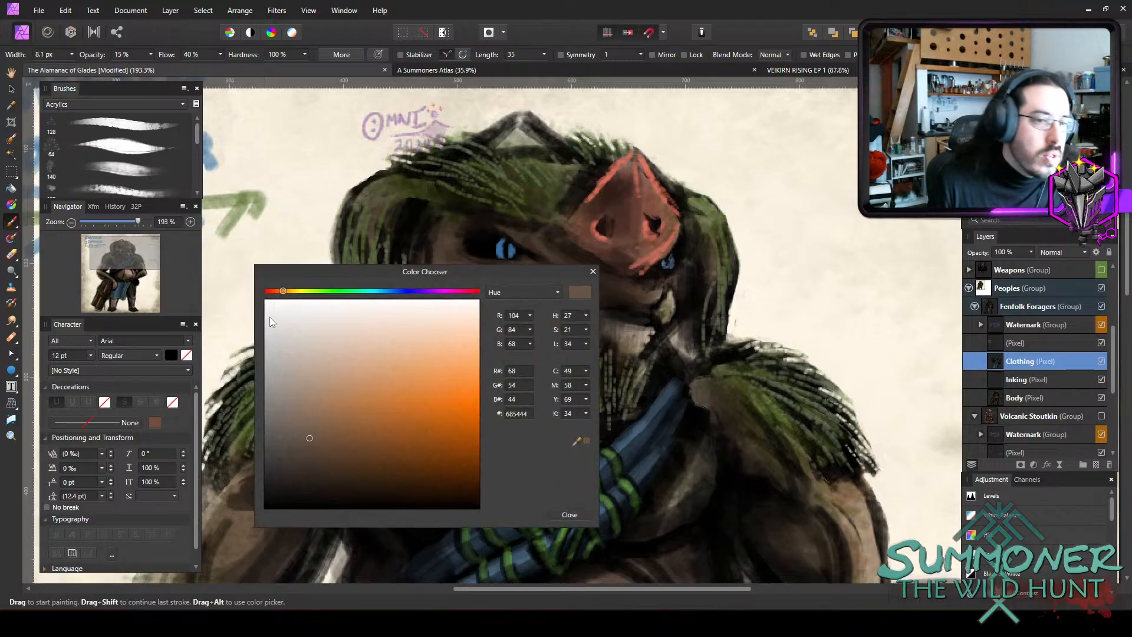
left_click(307, 394)
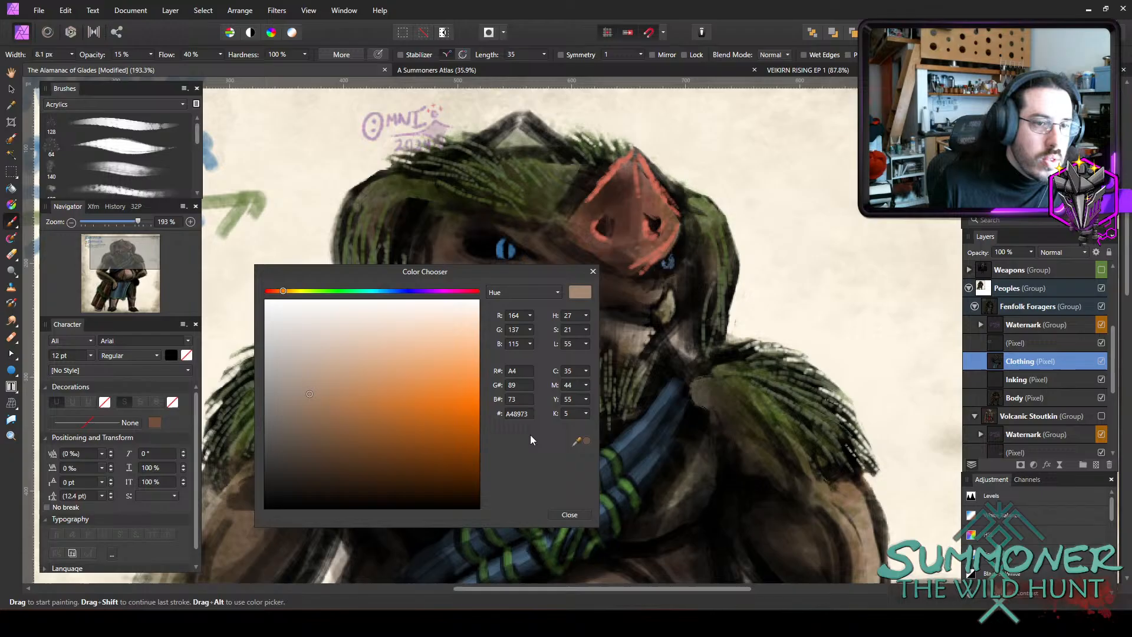
left_click(572, 514)
key("bracketleft")
key("bracketleft")
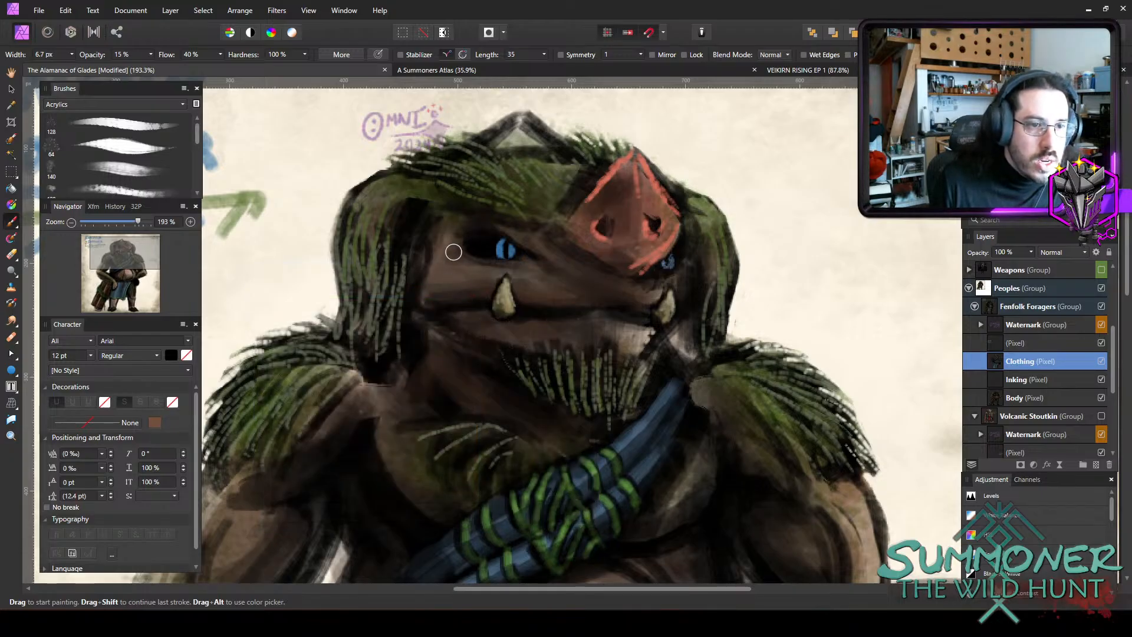
Paint light tan highlights on the cheek, around the near eye and along the muzzle folds, with a 6.6 px brush at 15% opacity.
left_click_drag(454, 252, 478, 272)
key("bracketleft")
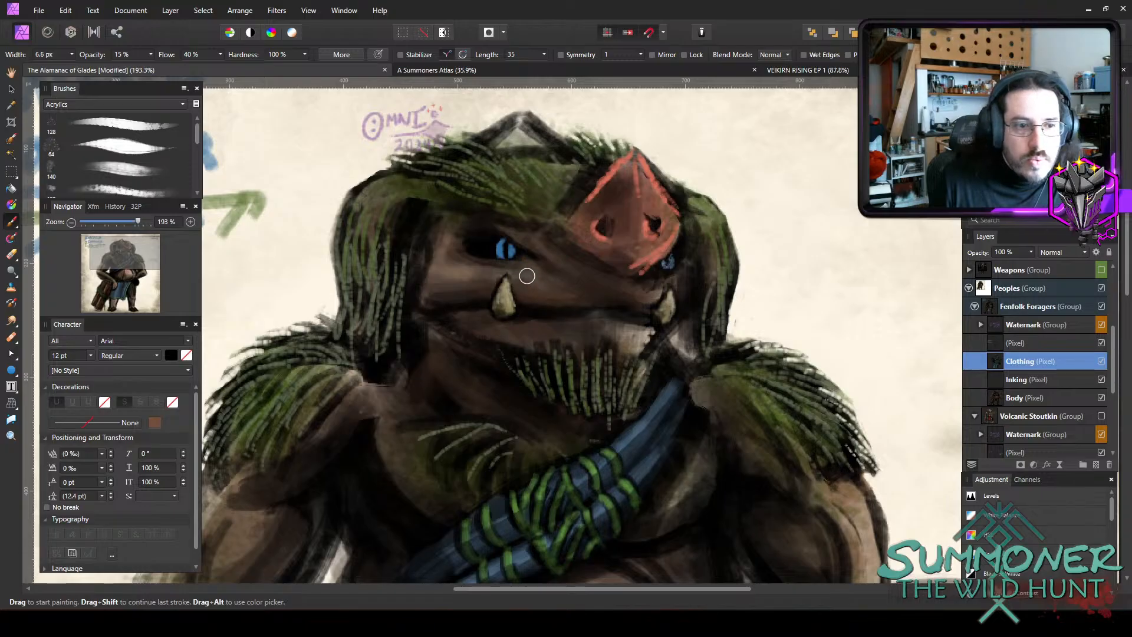
left_click_drag(516, 227, 556, 243)
left_click_drag(515, 228, 566, 255)
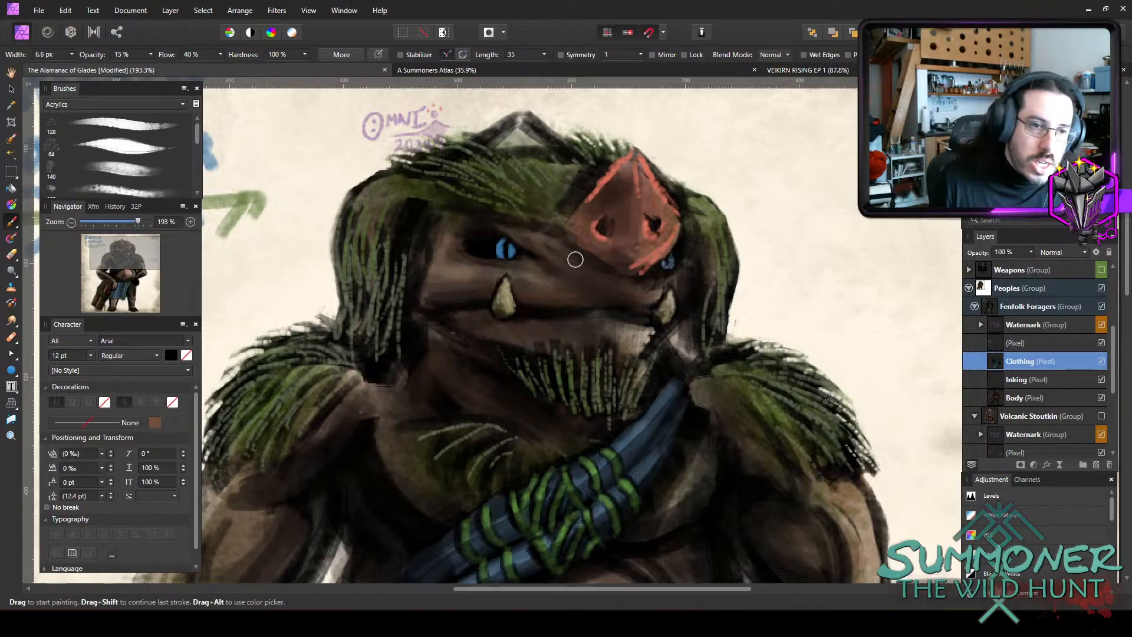
mouse_move(490, 218)
left_mouse_down()
mouse_move(520, 221)
mouse_move(562, 260)
mouse_move(603, 270)
left_mouse_up()
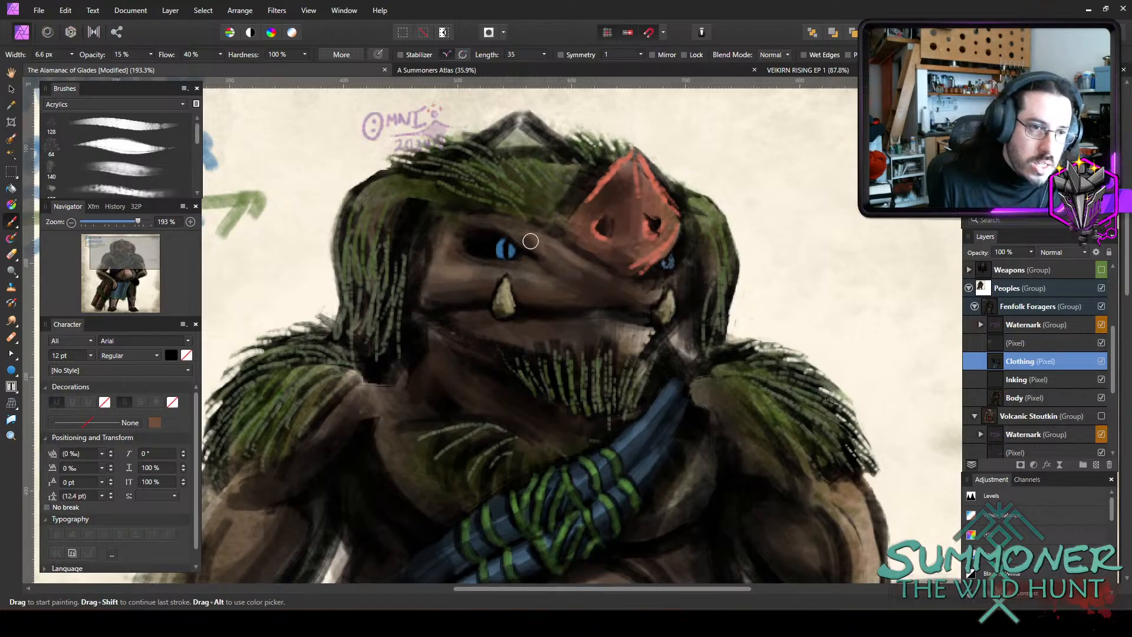
mouse_move(532, 237)
left_mouse_down()
mouse_move(579, 273)
mouse_move(635, 291)
mouse_move(585, 266)
mouse_move(597, 270)
mouse_move(585, 277)
mouse_move(596, 290)
mouse_move(583, 285)
mouse_move(637, 288)
left_mouse_up()
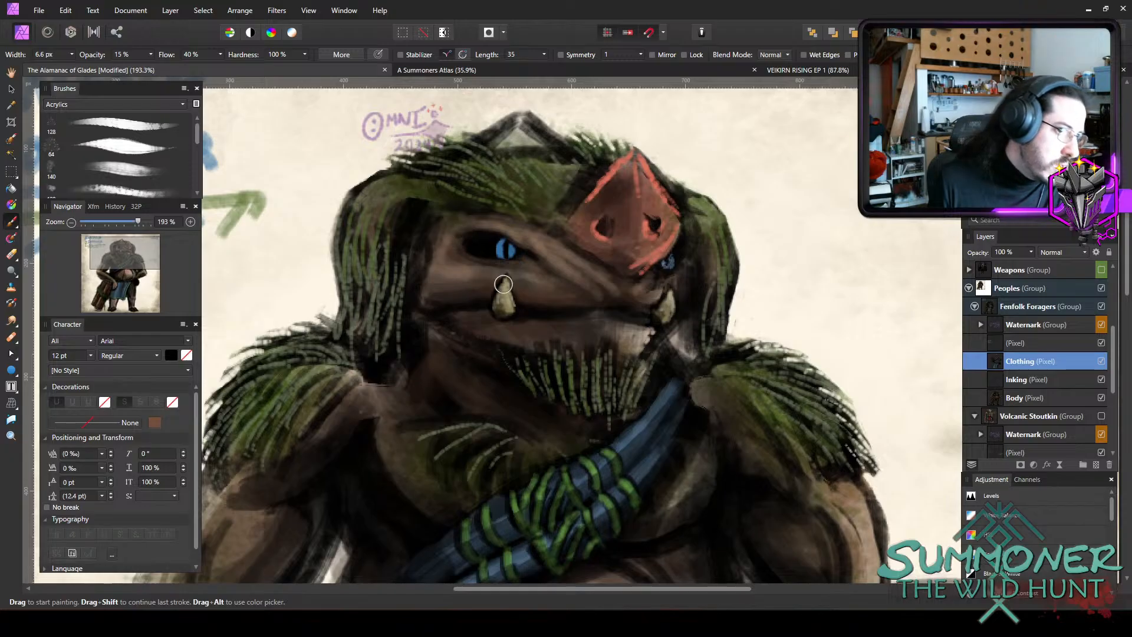
Extend the tan highlights to the lips and the area around the far tusk, using a 5.5 to 7.2 px brush at 15% opacity.
key("bracketright")
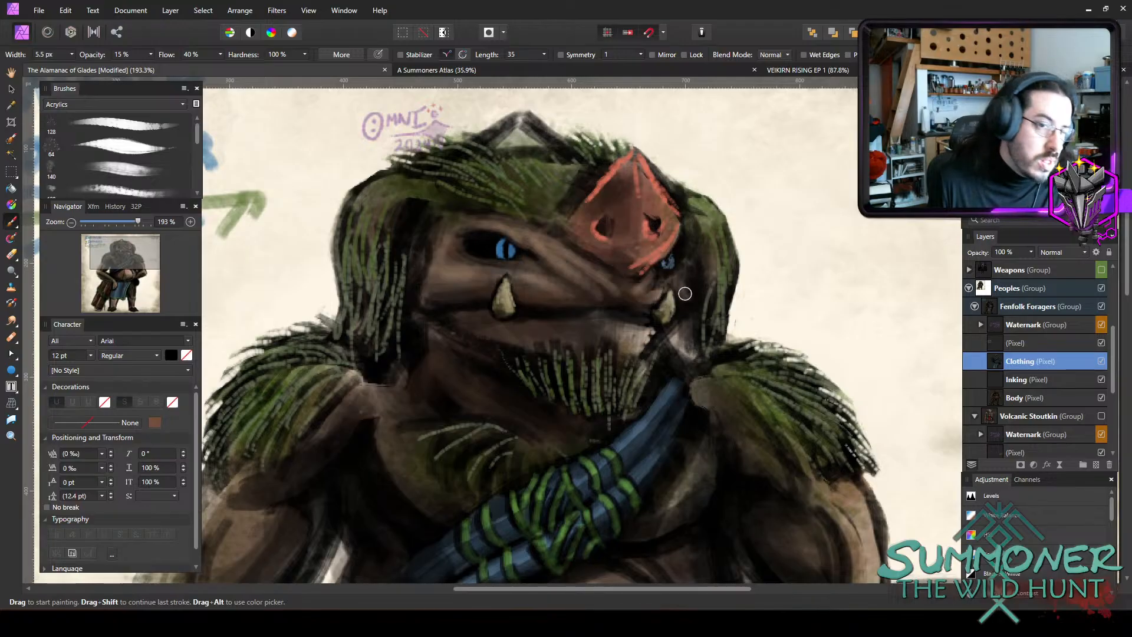
key("bracketright")
key("bracketright")
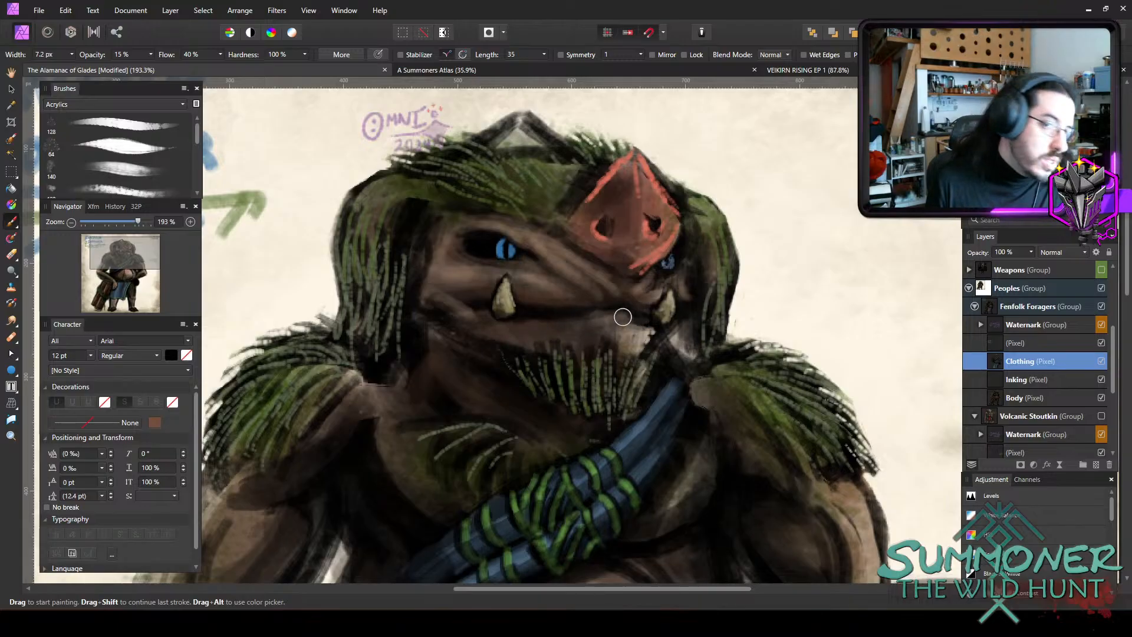
Set the brush colour to a light slate blue, hex 718FAA.
scroll(634, 357, "down", 2)
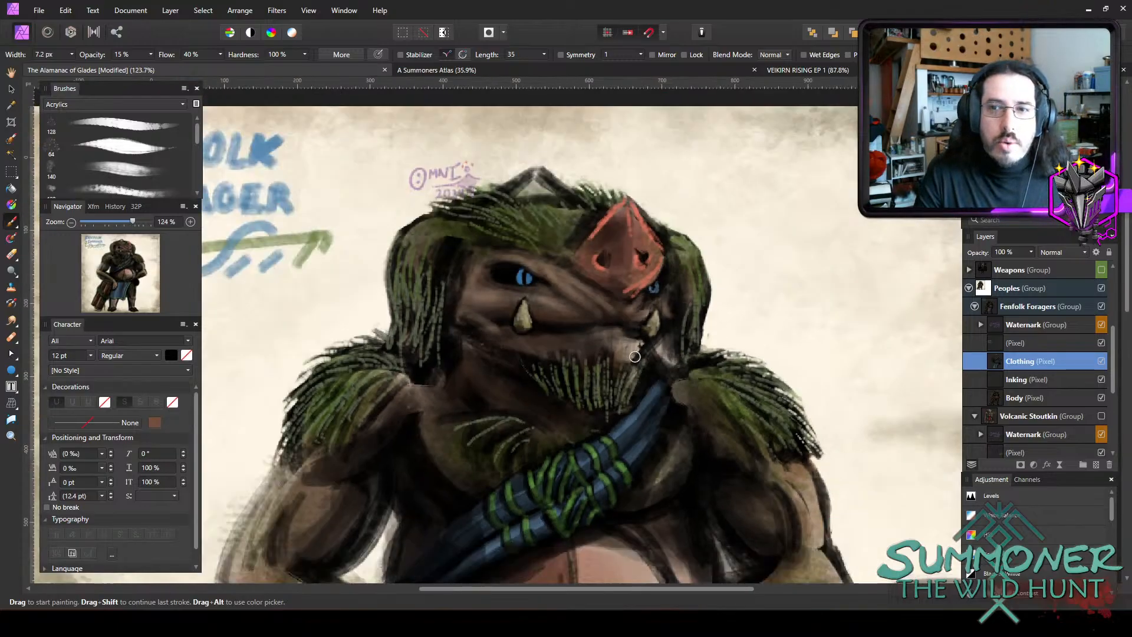
scroll(634, 357, "down", 2)
scroll(708, 351, "down", 4)
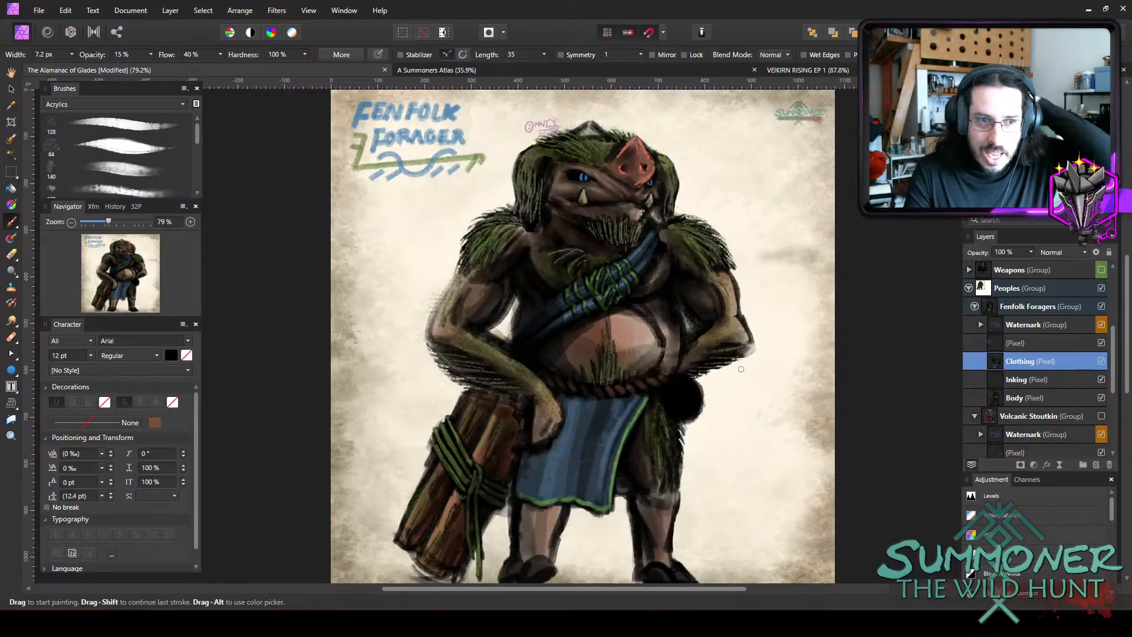
scroll(707, 265, "up", 2)
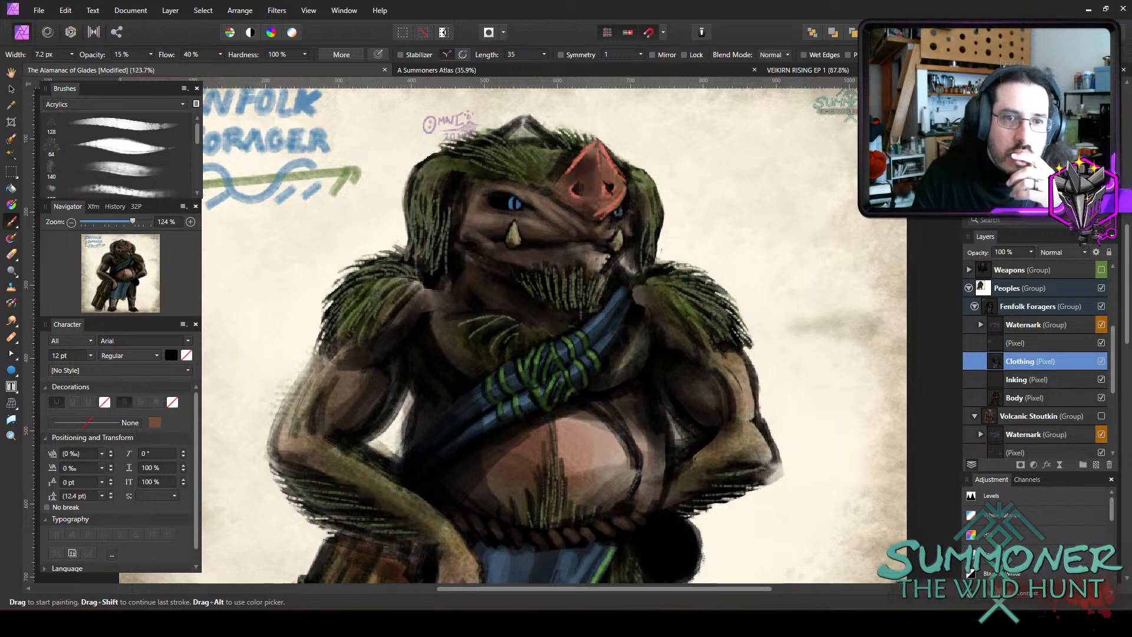
left_click_drag(547, 429, 606, 343)
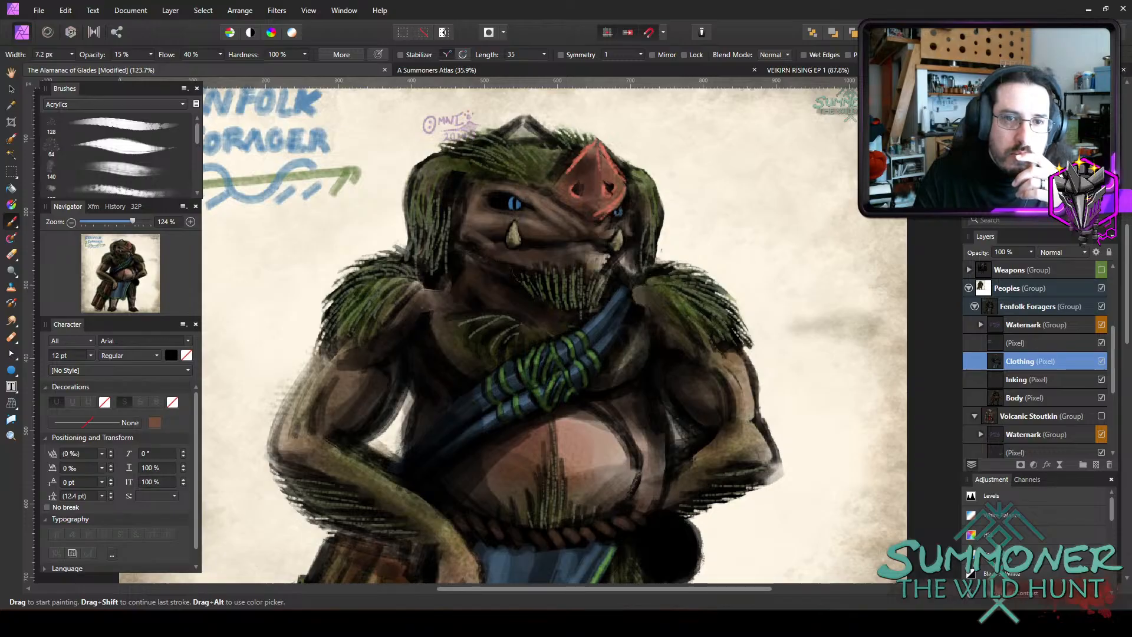
left_click_drag(312, 424, 318, 394)
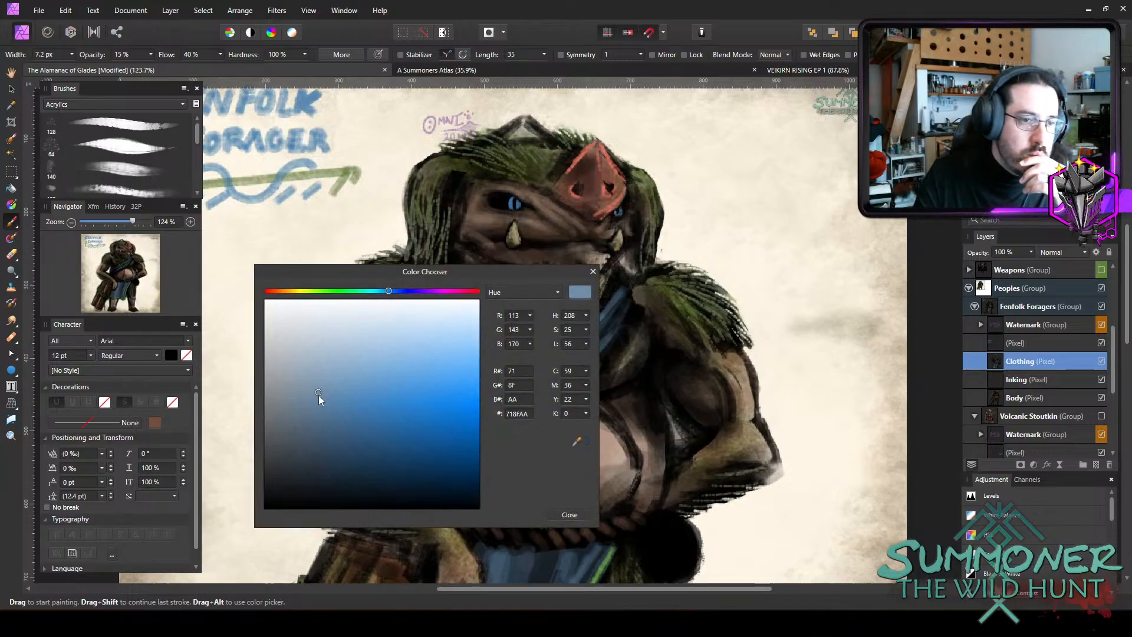
left_click(569, 514)
Paint slate-blue highlights along the sash folds beside the green bindings, using a 6.9 to 9.6 px brush at 15% opacity.
scroll(669, 362, "down", 3)
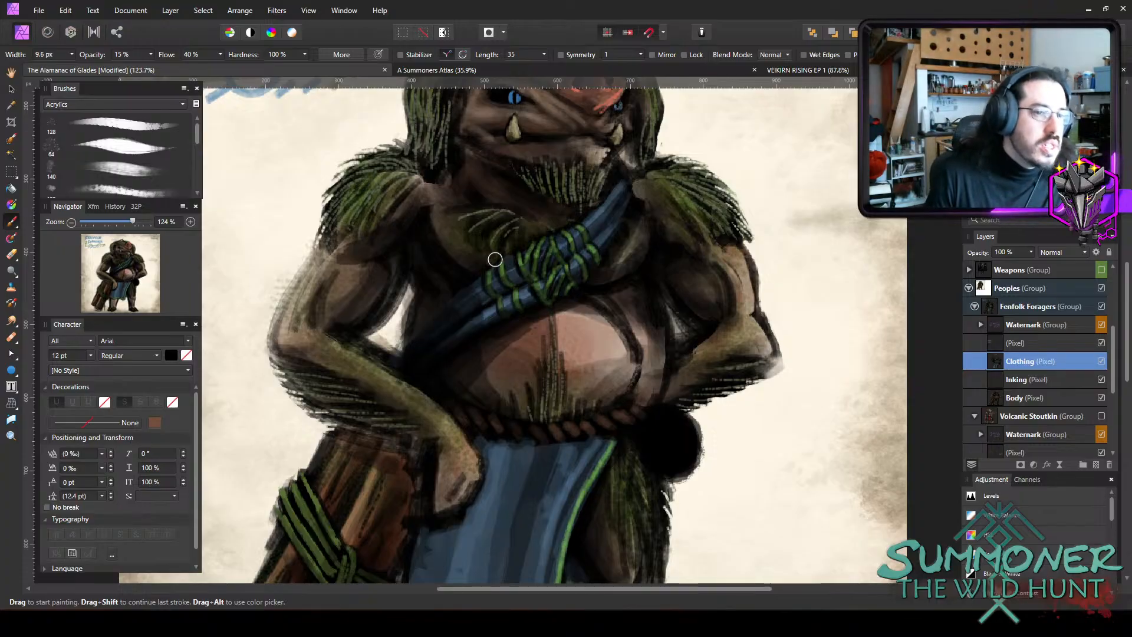
key("bracketleft")
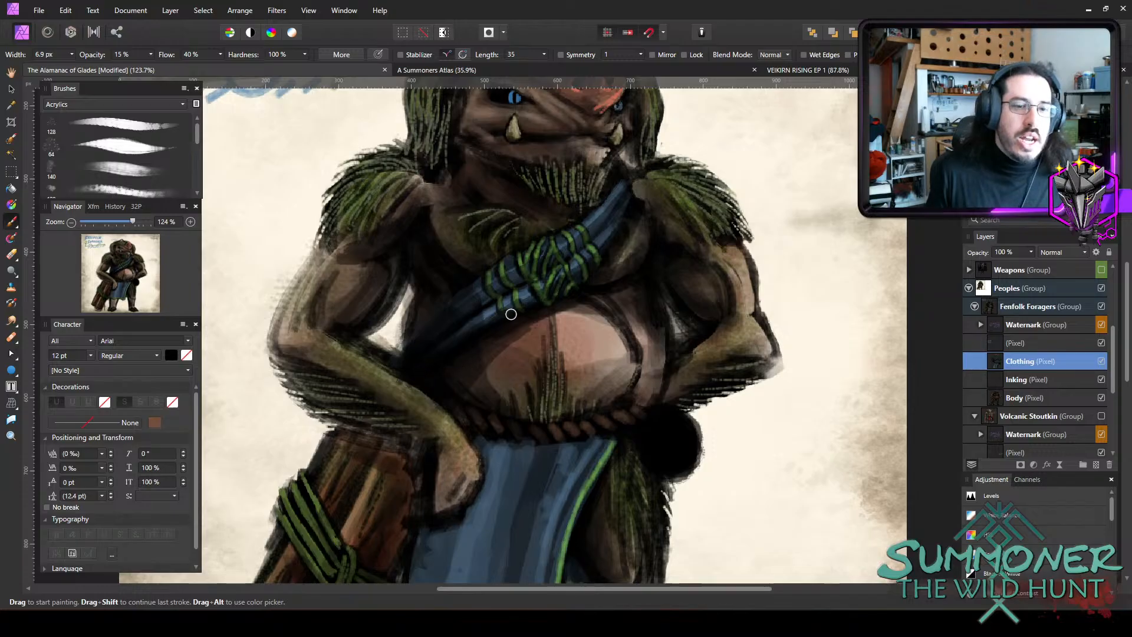
scroll(580, 243, "up", 2)
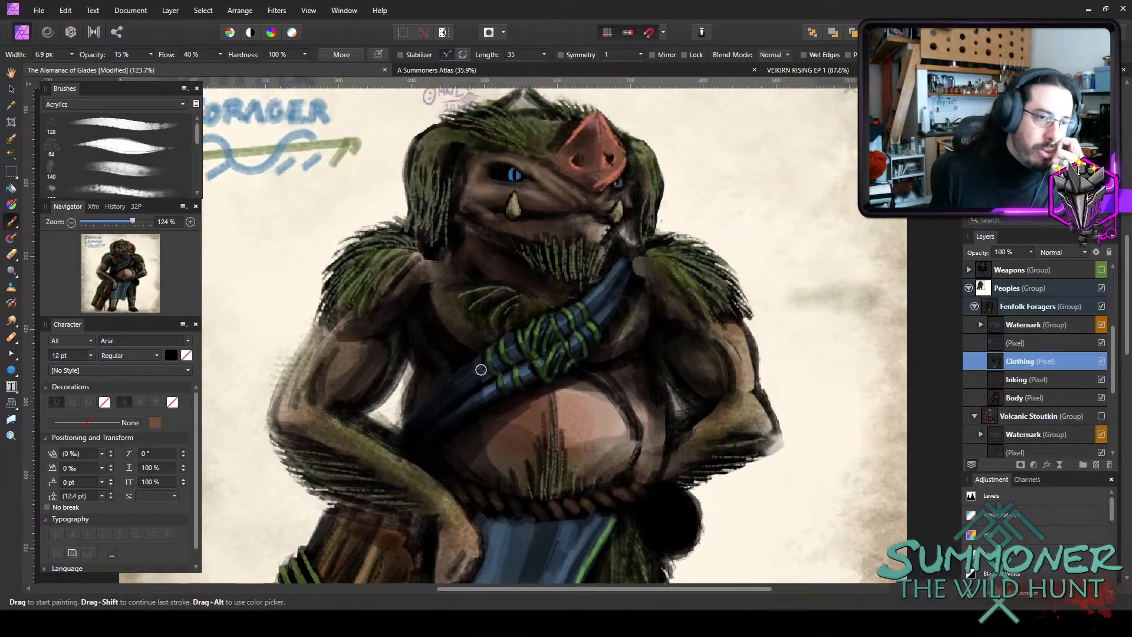
scroll(697, 300, "down", 1)
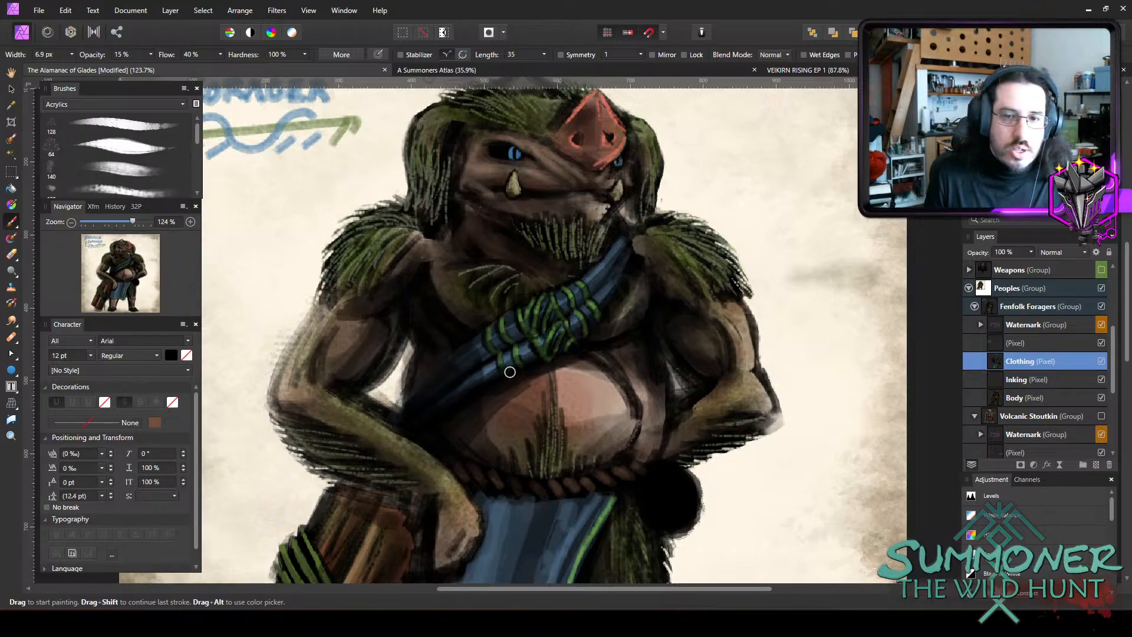
Erase stray paint between the arm and torso on the Body layer, and ready a 10.5 px brush at 15% opacity on the Inking layer.
key("e")
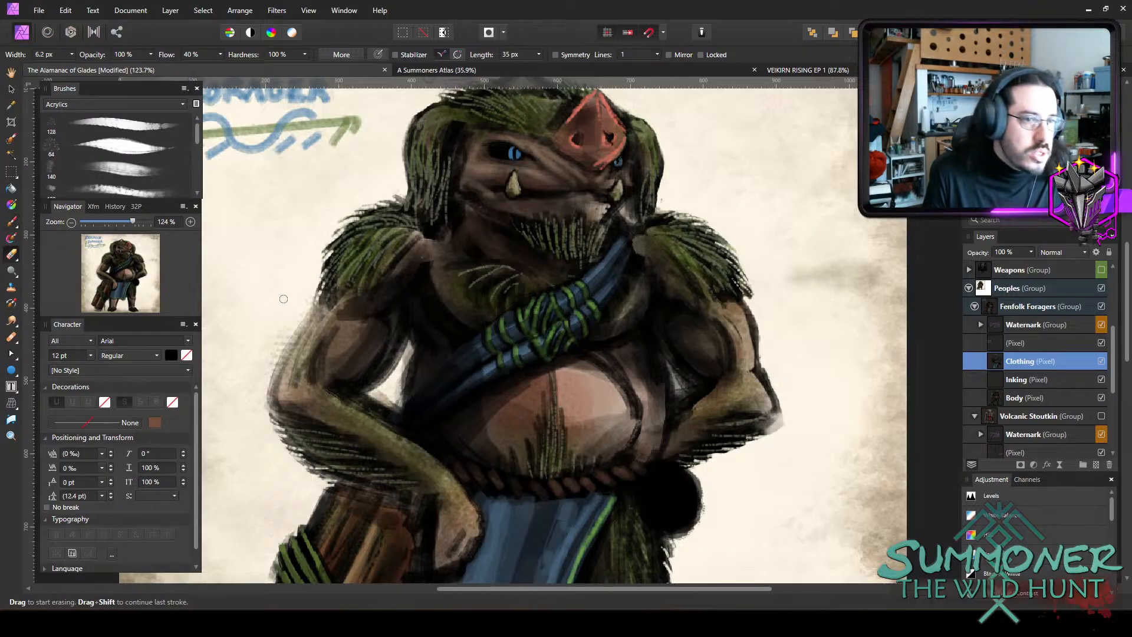
left_click(1035, 385)
left_click(1025, 401)
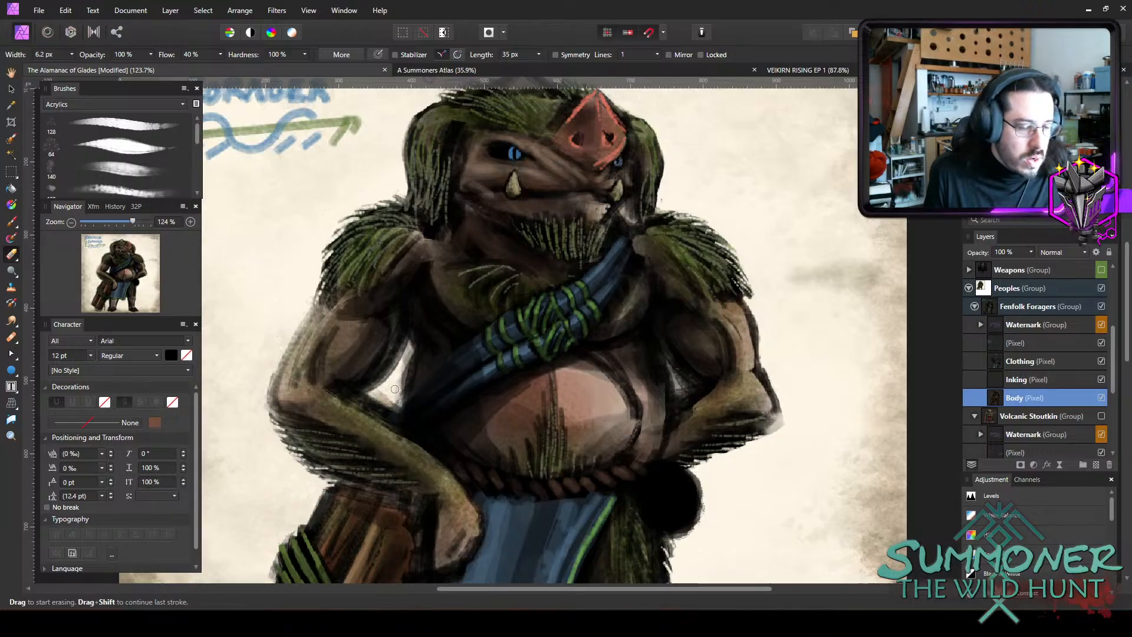
key("b")
left_click(1023, 382)
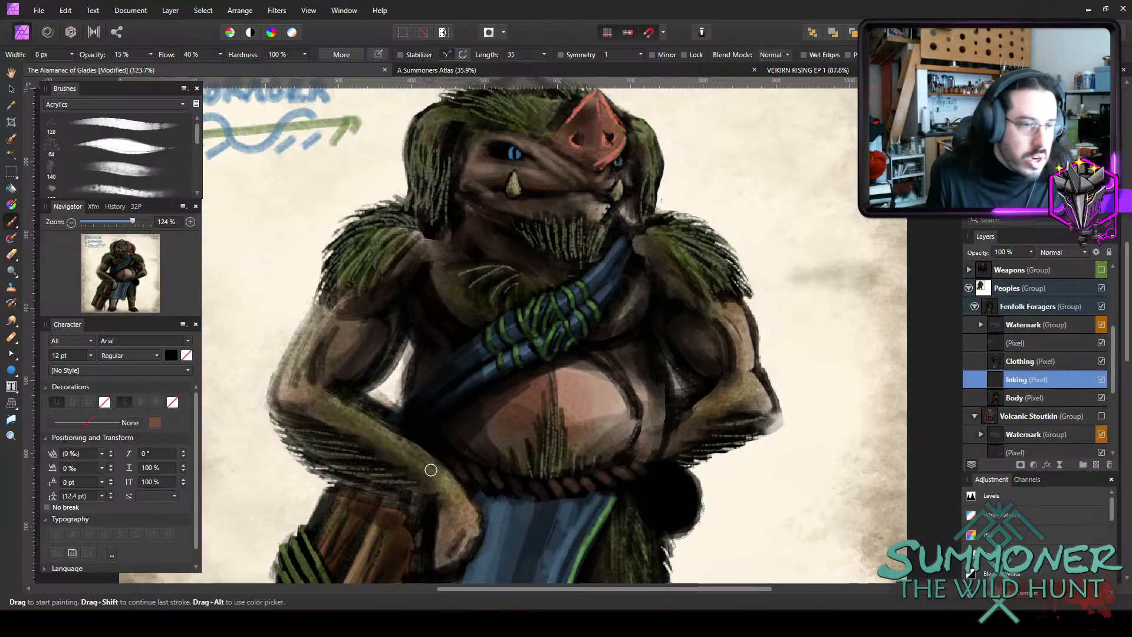
key("]")
key("]")
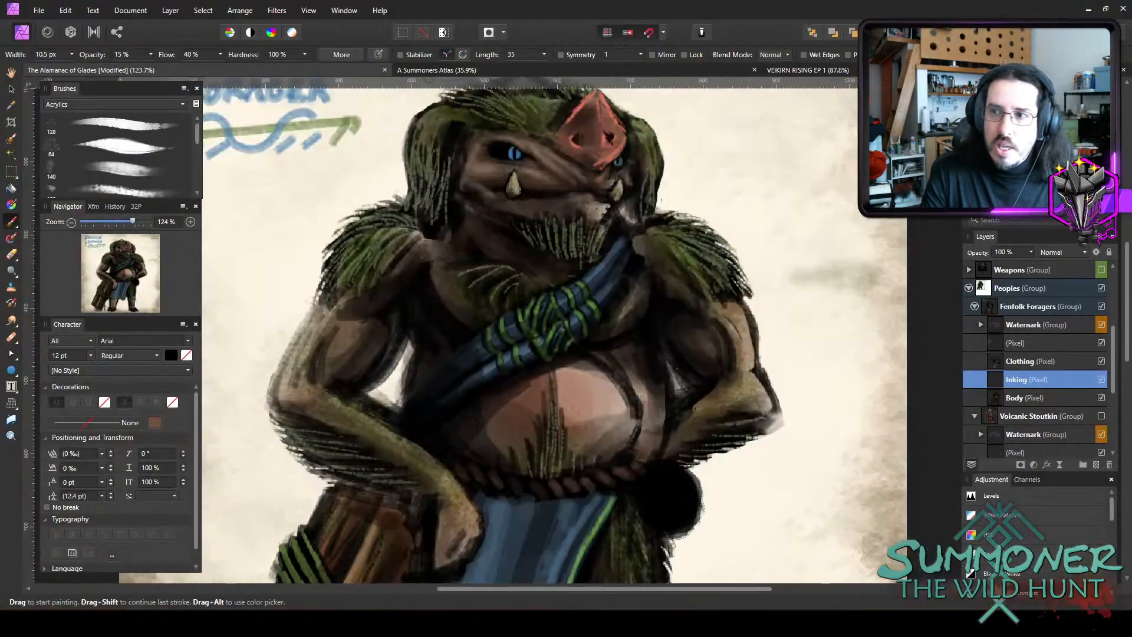
Bring the Summoner elemental balance reference image over the canvas and examine its four element symbols.
mouse_move(1131, 165)
left_mouse_down()
mouse_move(609, 165)
mouse_move(523, 126)
left_mouse_up()
scroll(545, 277, "up", 3)
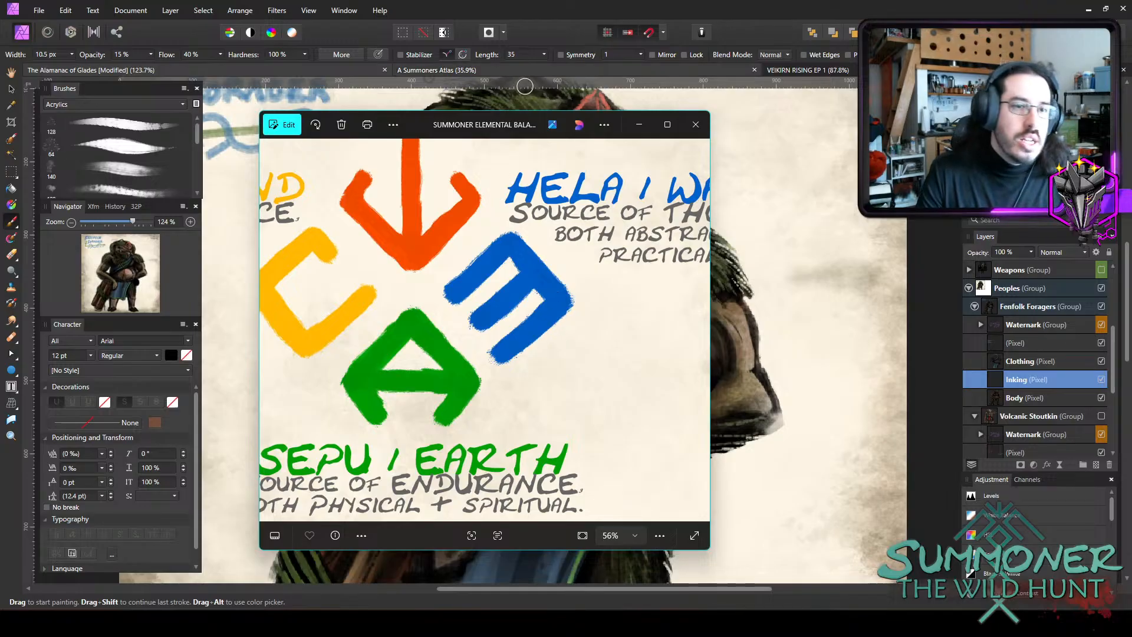
left_click_drag(564, 242, 665, 291)
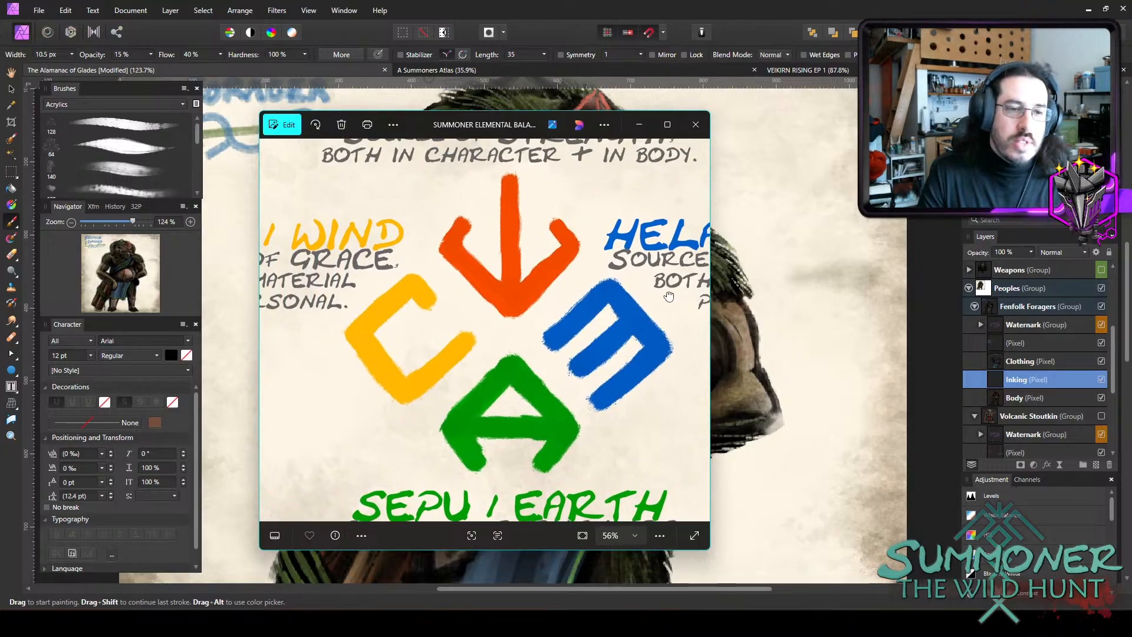
Examine the blue Hela symbol in the elemental reference image and move that image clear of the canvas.
left_click_drag(610, 385, 585, 378)
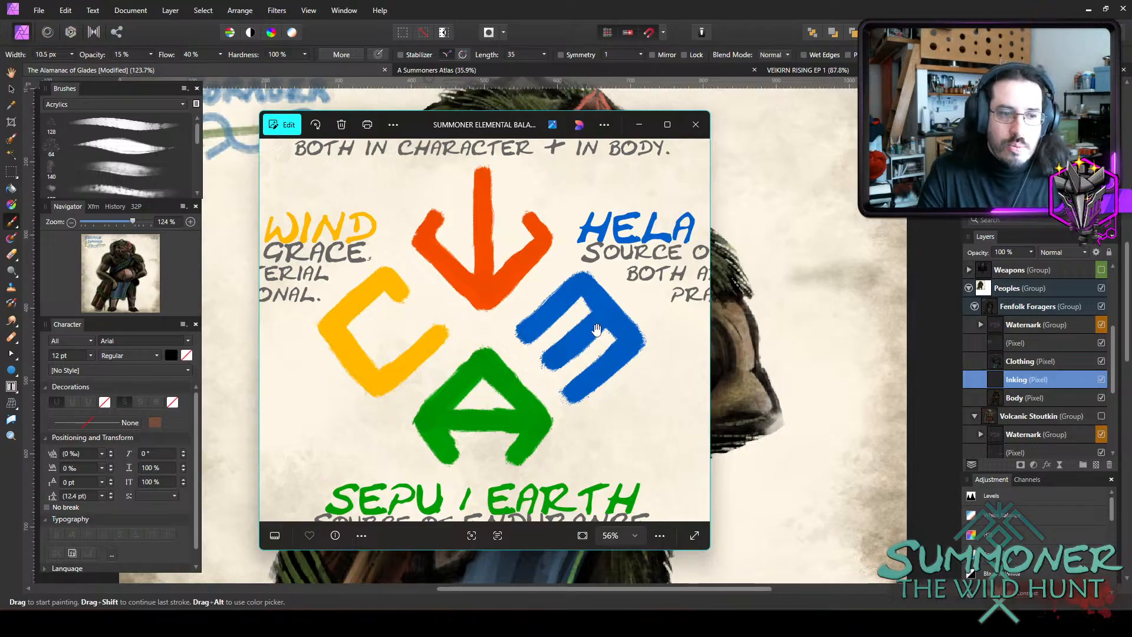
mouse_move(538, 124)
left_mouse_down()
mouse_move(1054, 231)
mouse_move(1131, 236)
left_mouse_up()
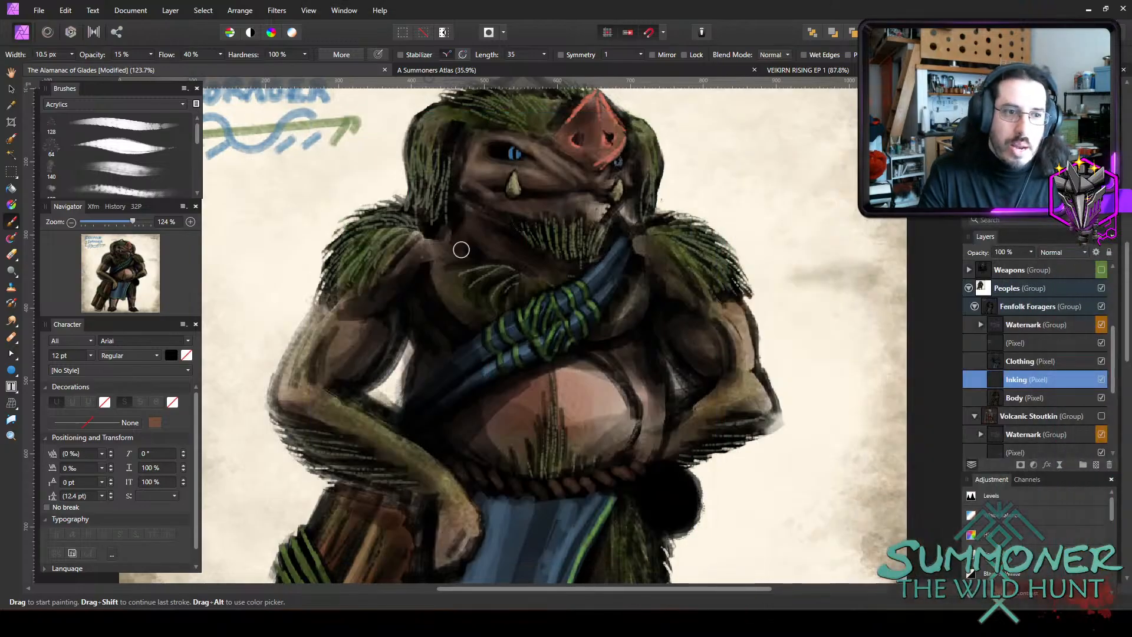
Try slate-blue strokes for a symbol on the belly with a 6.5 px brush at 75% opacity, and undo them.
key("[")
key("[")
key("[")
key("[")
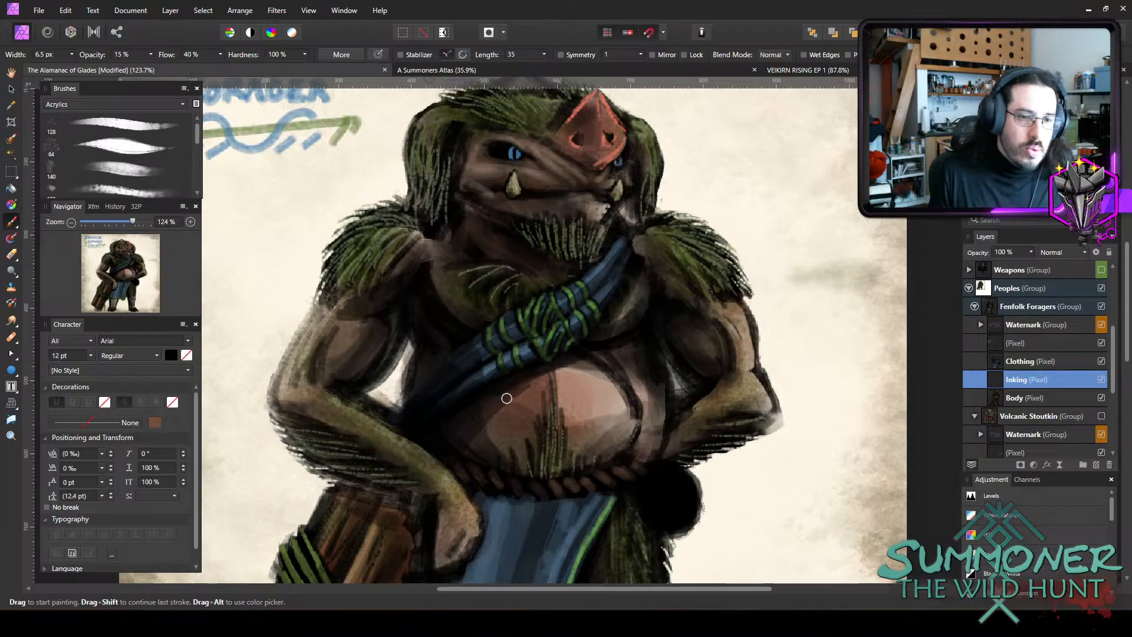
key("7")
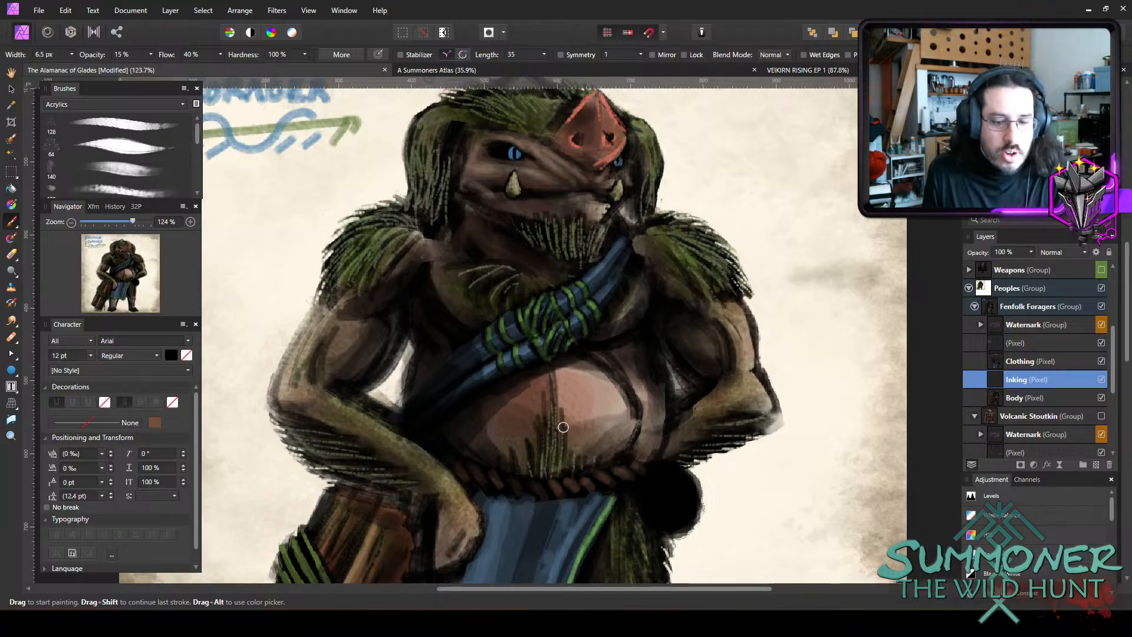
left_click_drag(507, 400, 529, 420)
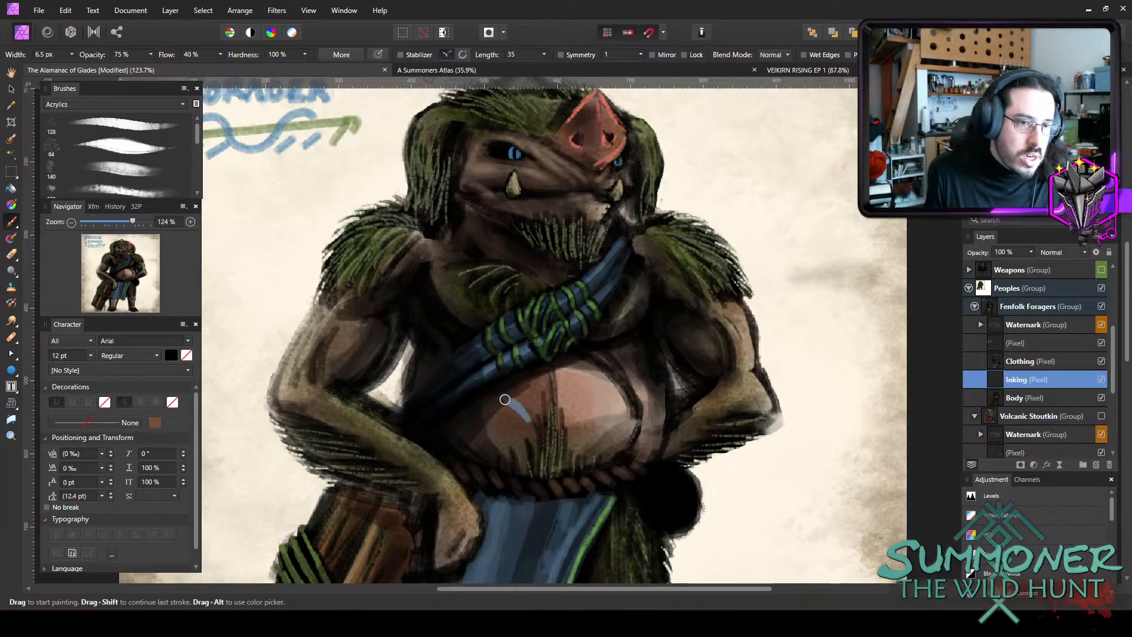
left_click_drag(534, 422, 505, 442)
key("ctrl+z")
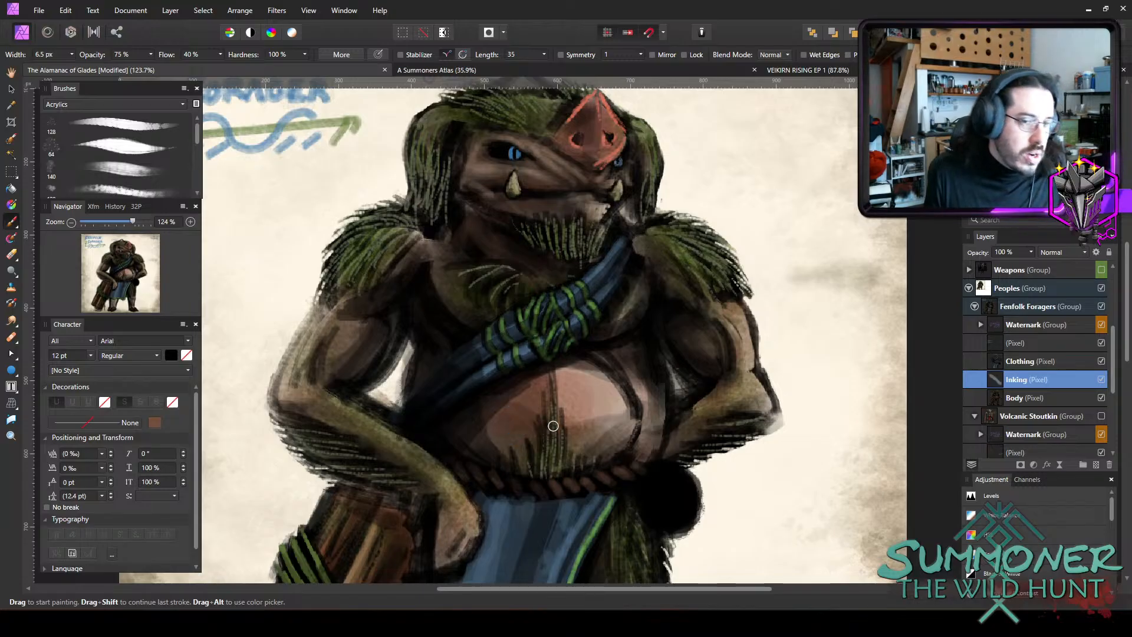
Paint an angular slate-blue rune on the belly below the sash, using a 7.4 px brush at 45% opacity.
left_click_drag(501, 393, 524, 422)
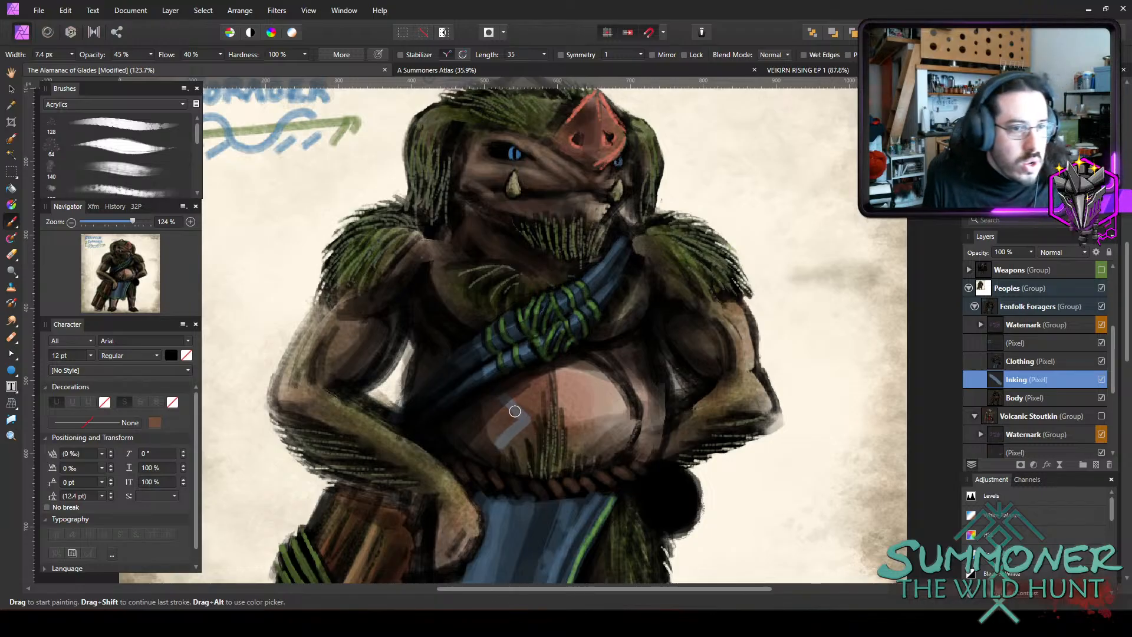
key("ctrl+z")
key("ctrl+z")
mouse_move(519, 413)
left_mouse_down()
mouse_move(499, 437)
mouse_move(521, 422)
mouse_move(500, 438)
mouse_move(523, 423)
mouse_move(494, 437)
mouse_move(523, 420)
mouse_move(496, 438)
mouse_move(508, 409)
mouse_move(498, 407)
mouse_move(508, 407)
mouse_move(488, 415)
mouse_move(512, 422)
mouse_move(497, 402)
mouse_move(506, 406)
mouse_move(478, 421)
mouse_move(510, 405)
mouse_move(480, 421)
mouse_move(507, 405)
mouse_move(499, 397)
mouse_move(511, 427)
left_mouse_up()
key("ctrl+z")
key("ctrl+z")
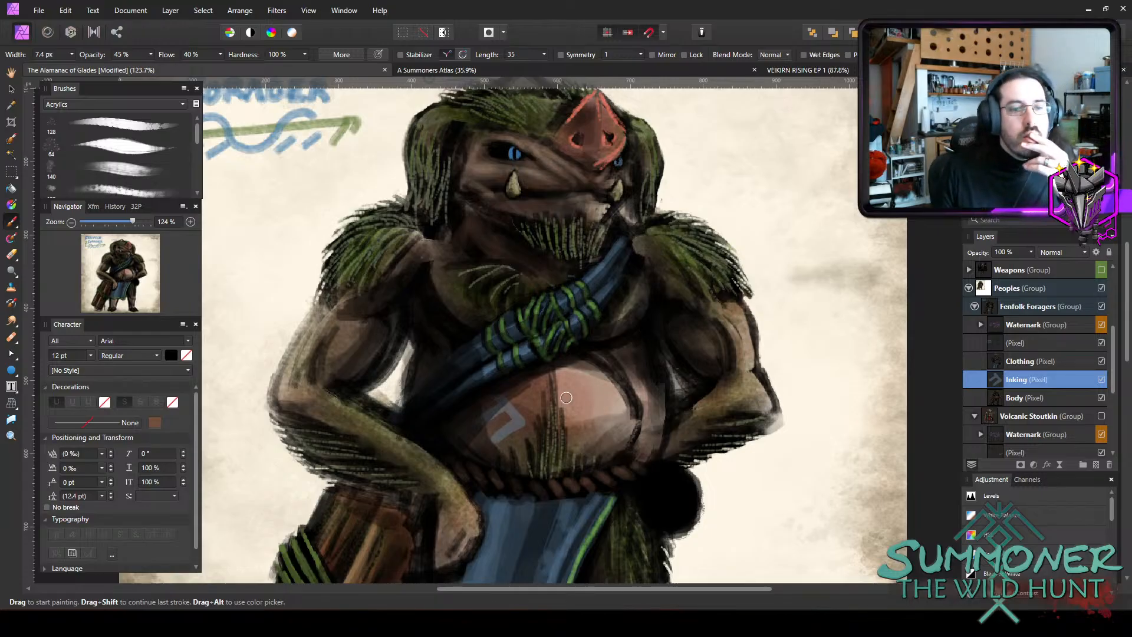
left_click_drag(526, 385, 551, 423)
mouse_move(524, 387)
left_mouse_down()
mouse_move(553, 426)
mouse_move(515, 445)
left_mouse_up()
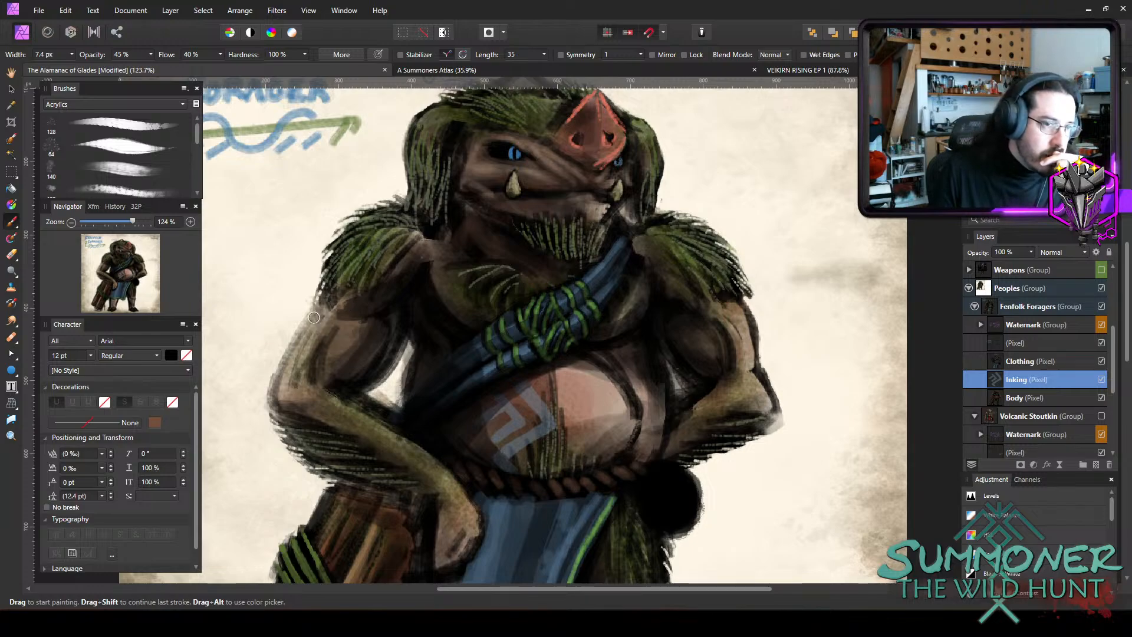
Paint slate-blue body-paint bands down the upper arm and forearm beside the rune, at 7.4 px and 45% opacity.
mouse_move(318, 318)
left_mouse_down()
mouse_move(358, 338)
mouse_move(340, 333)
mouse_move(371, 360)
mouse_move(283, 372)
mouse_move(355, 387)
mouse_move(386, 348)
mouse_move(349, 398)
mouse_move(309, 421)
mouse_move(342, 399)
mouse_move(313, 419)
mouse_move(381, 419)
mouse_move(360, 443)
mouse_move(387, 421)
mouse_move(362, 451)
mouse_move(390, 447)
left_mouse_up()
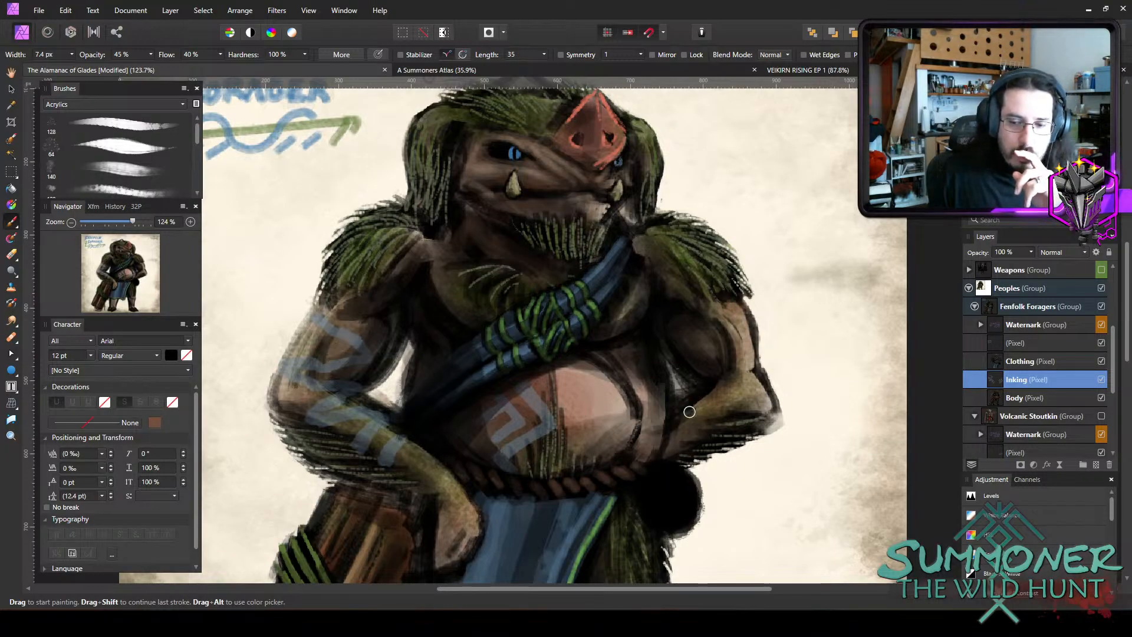
scroll(689, 411, "down", 4)
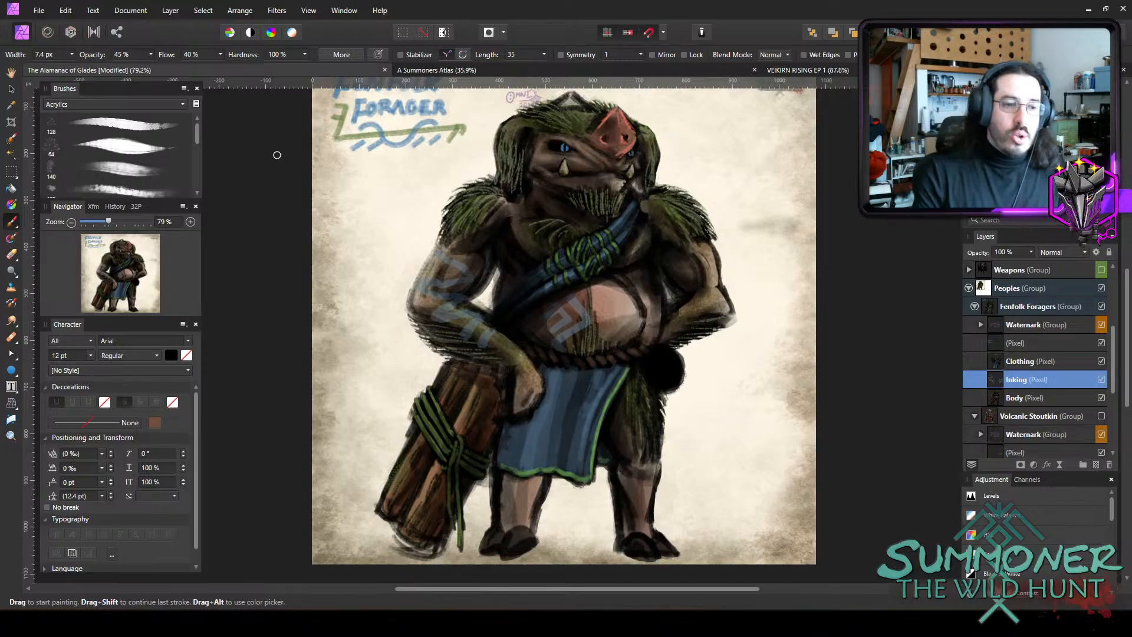
Erase thin gaps and trim the edges of the belly rune with a 2.8 px eraser at 100% opacity.
scroll(548, 424, "up", 4)
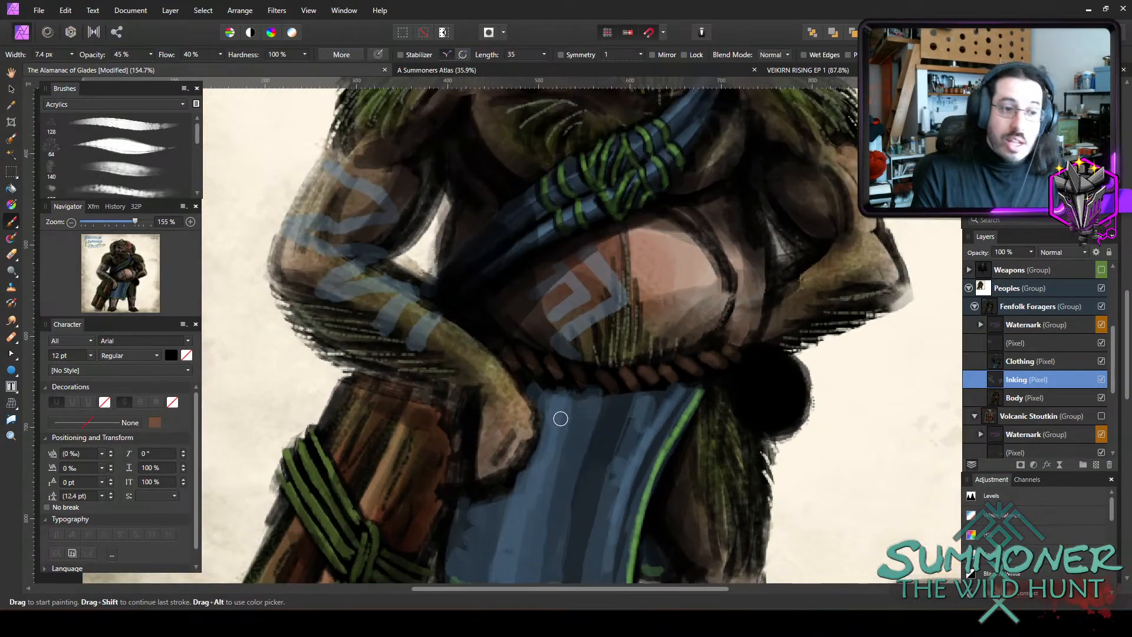
key("e")
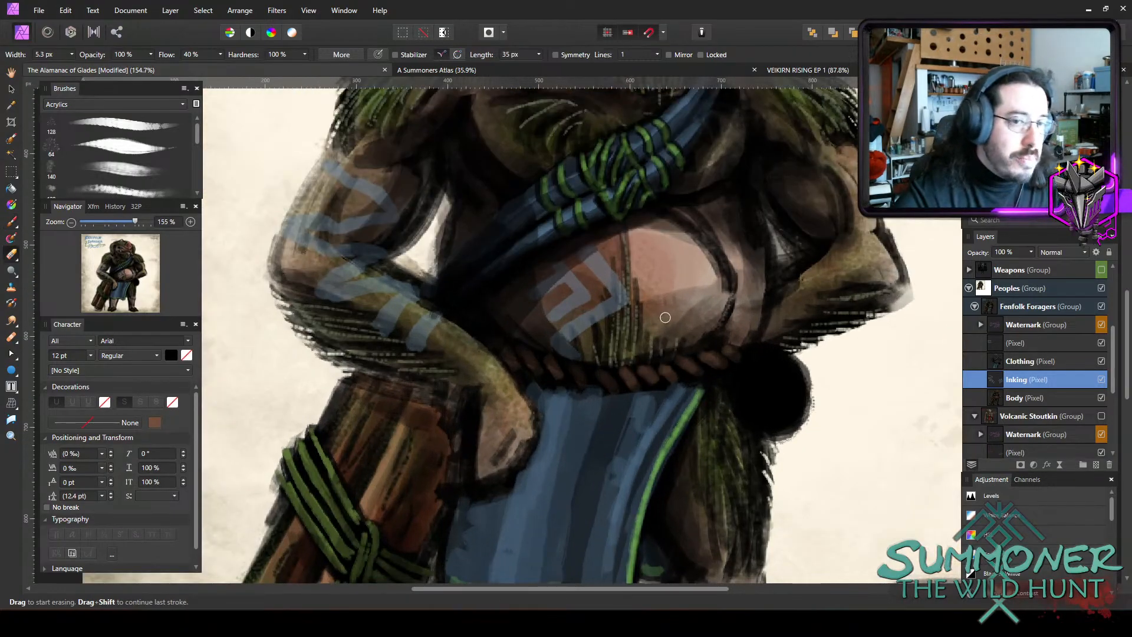
key("bracketleft")
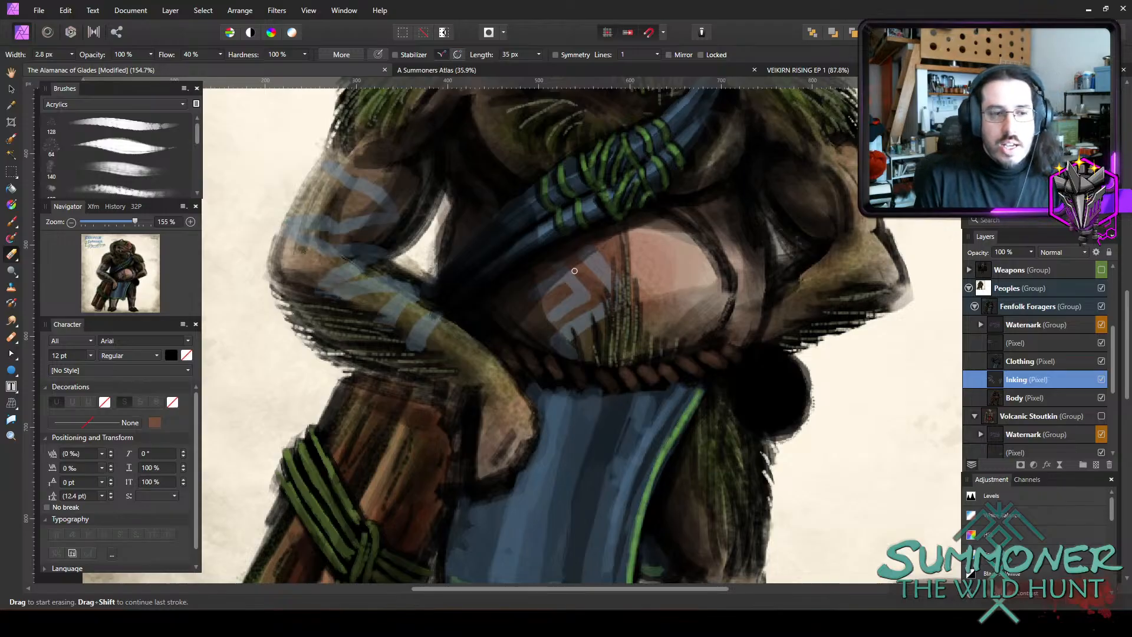
Try slate-blue markings over the red snout with a 6 px brush at 45% opacity, and undo them.
scroll(662, 318, "up", 3)
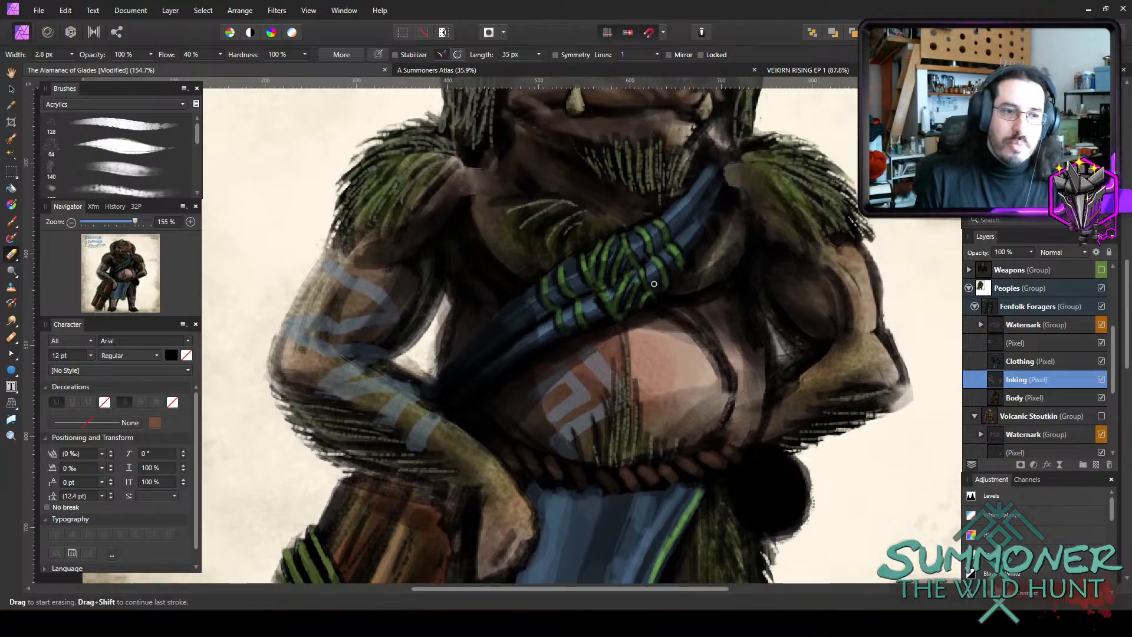
scroll(660, 283, "up", 3)
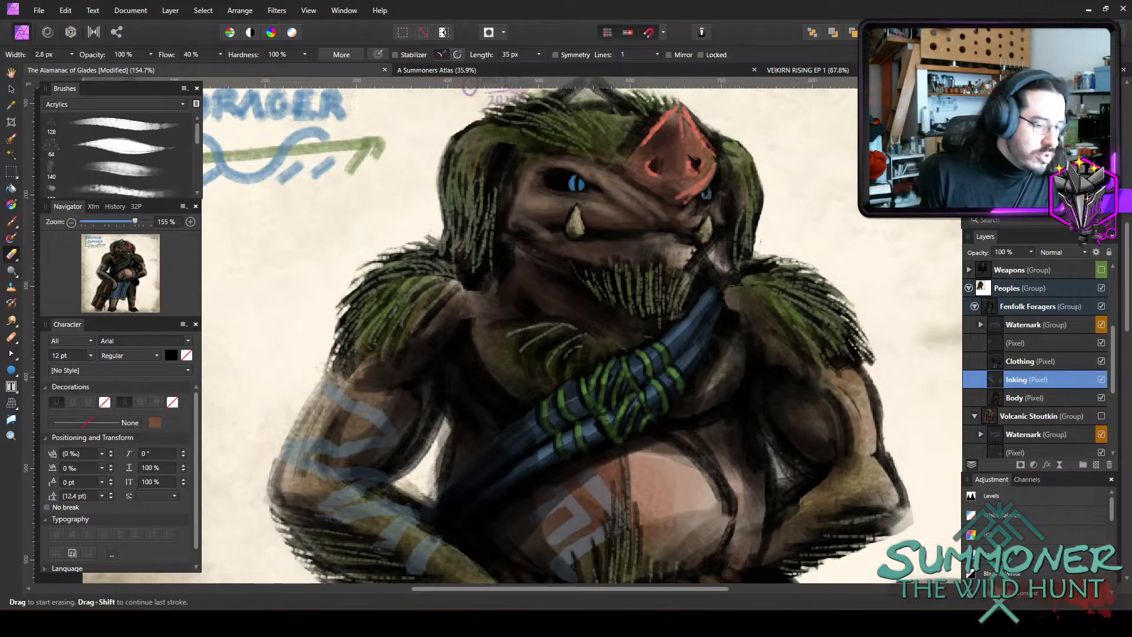
key("b")
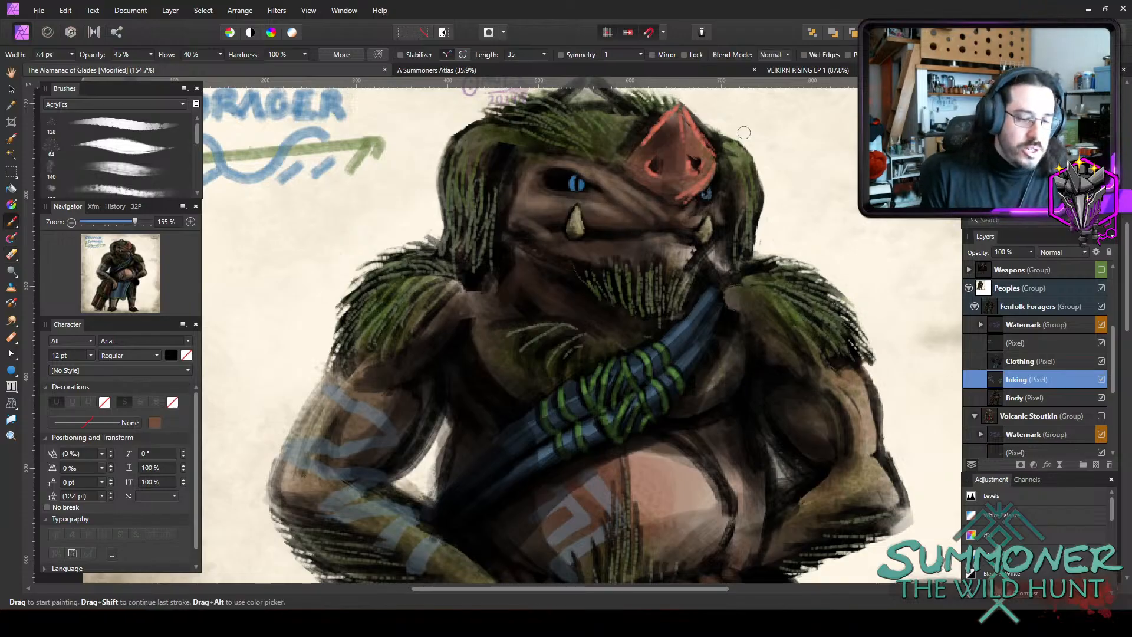
key("bracketleft")
key("bracketright")
mouse_move(676, 117)
left_mouse_down()
mouse_move(650, 145)
mouse_move(679, 111)
mouse_move(693, 129)
mouse_move(680, 110)
mouse_move(717, 162)
mouse_move(693, 186)
mouse_move(707, 152)
mouse_move(695, 142)
mouse_move(676, 161)
mouse_move(694, 142)
mouse_move(659, 181)
left_mouse_up()
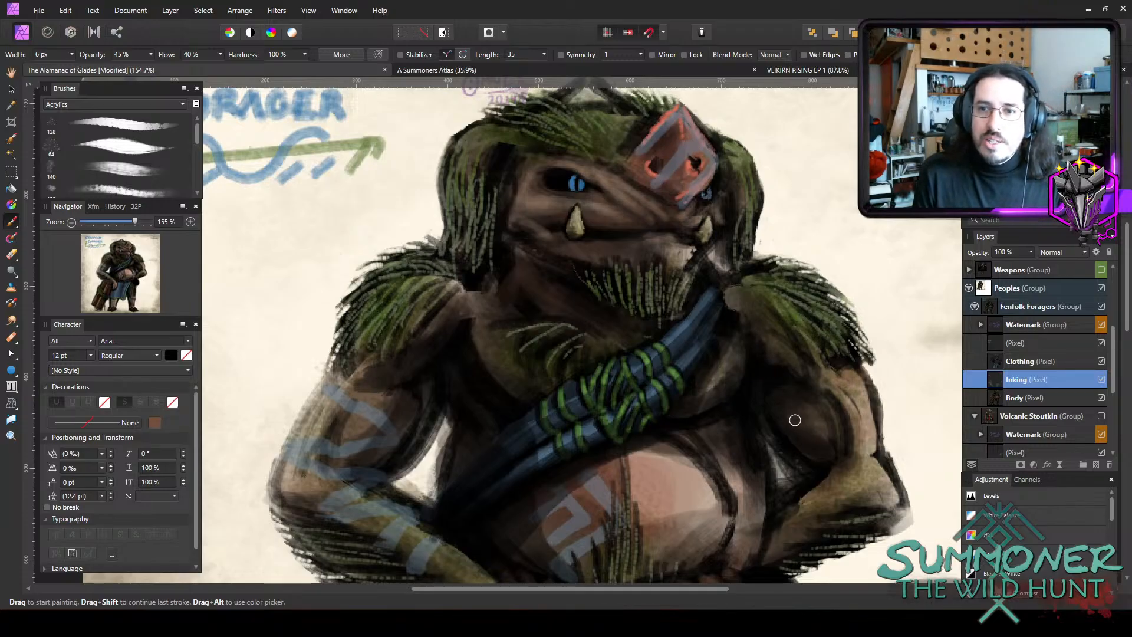
key("ctrl+z")
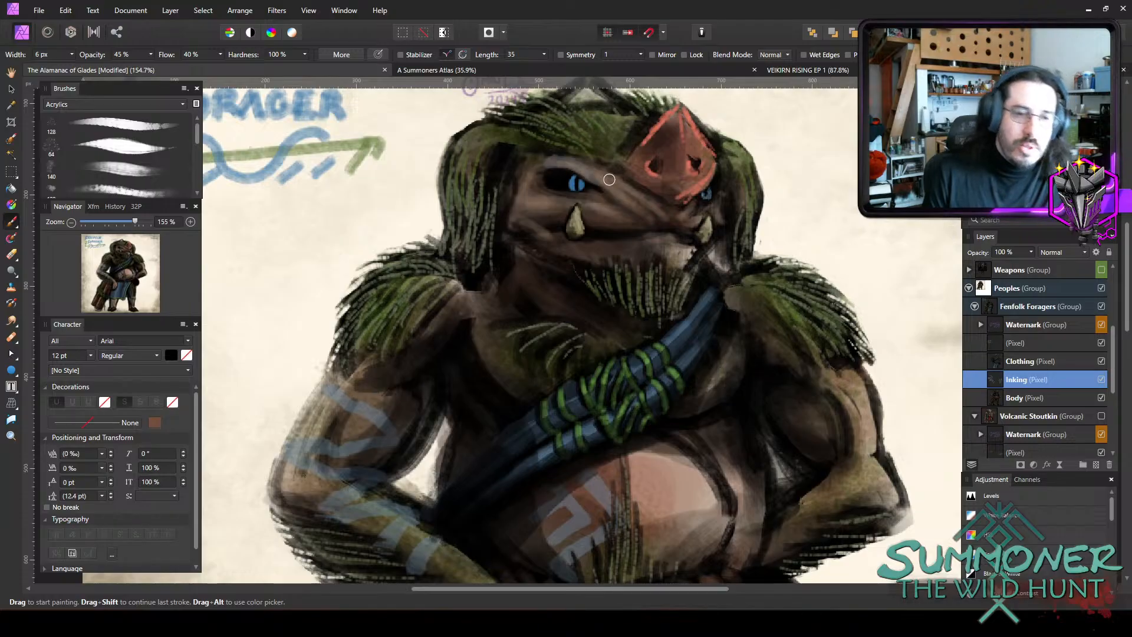
Try slate-blue face paint around the eye beside the large tusk, using a 65% opacity brush of 4.3 to 5.6 px.
left_click(790, 54)
left_click(796, 55)
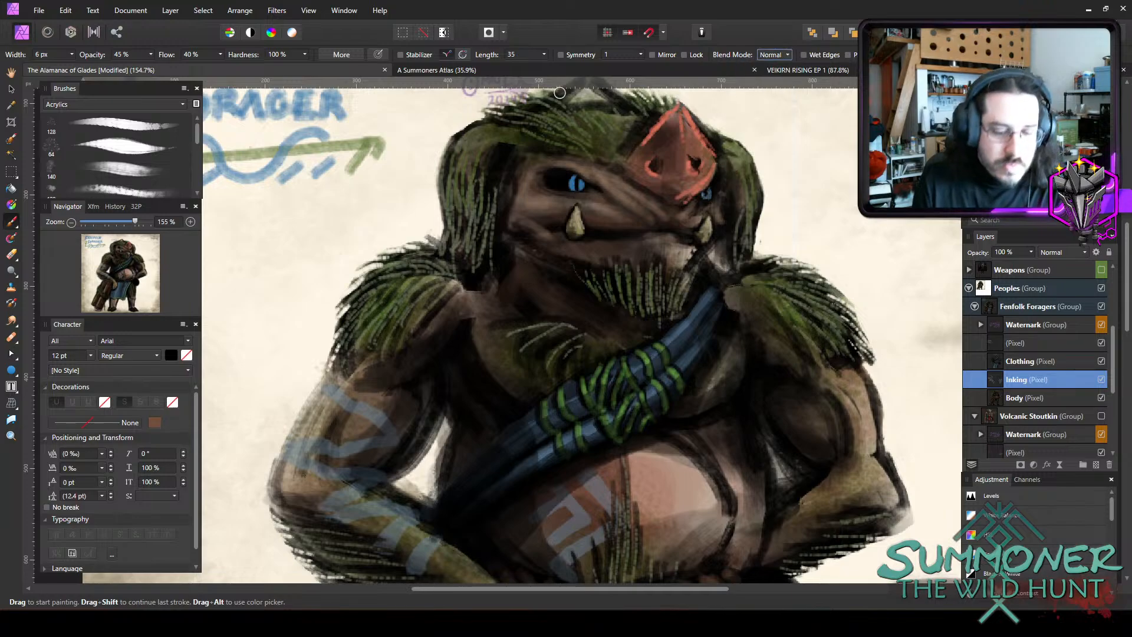
key("6")
key("5")
key("bracketleft")
key("bracketleft")
key("bracketleft")
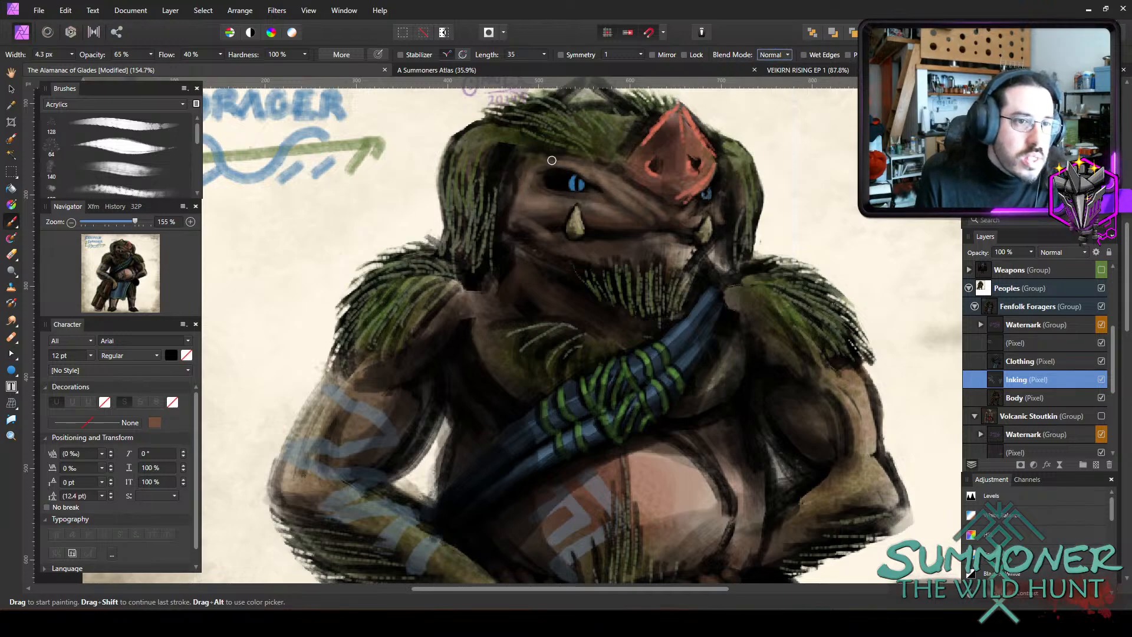
key("bracketright")
mouse_move(546, 163)
left_mouse_down()
mouse_move(570, 161)
mouse_move(560, 160)
mouse_move(609, 193)
mouse_move(551, 195)
left_mouse_up()
key("bracketright")
key("bracketright")
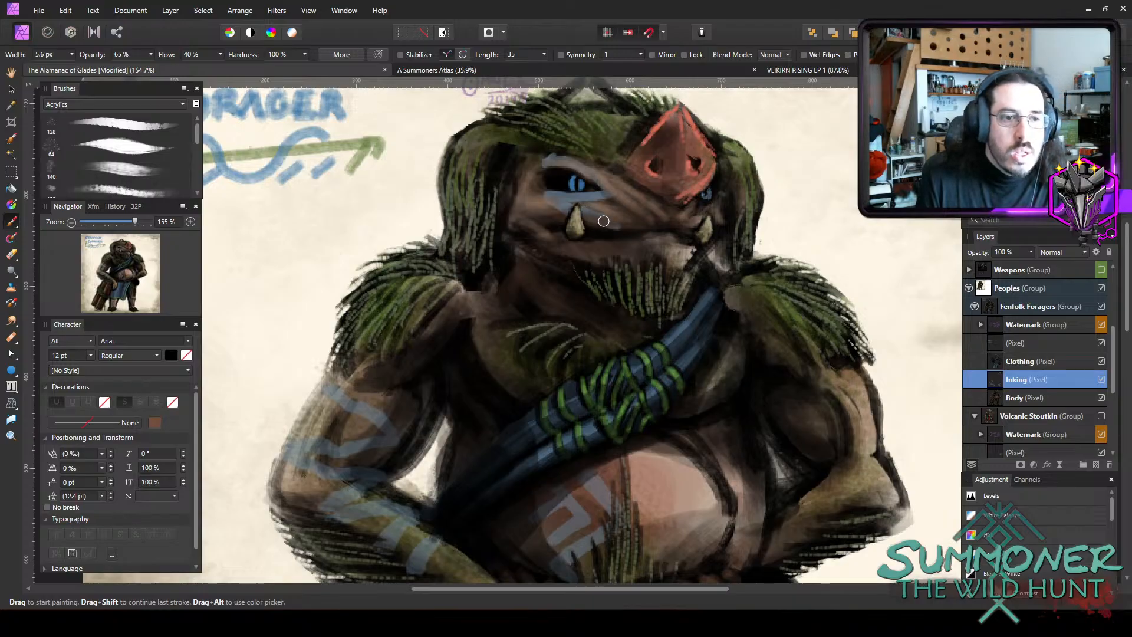
Erase the slate-blue paint around the eye with a 14.7 px eraser at 100% opacity.
key("[")
key("[")
key("[")
key("[")
key("[")
key("[")
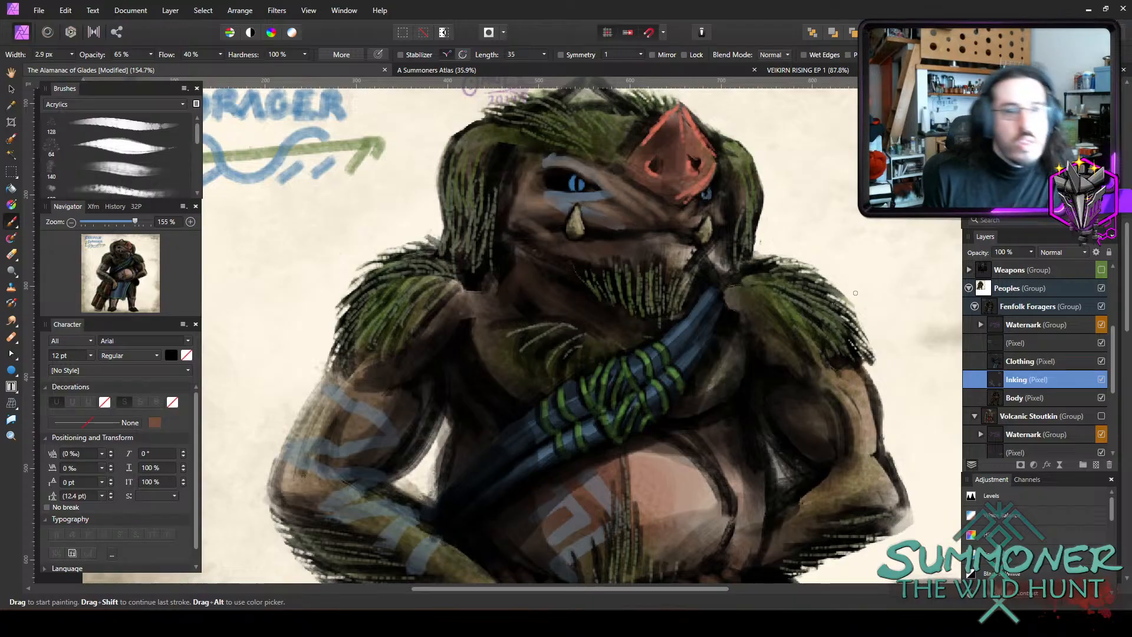
key("e")
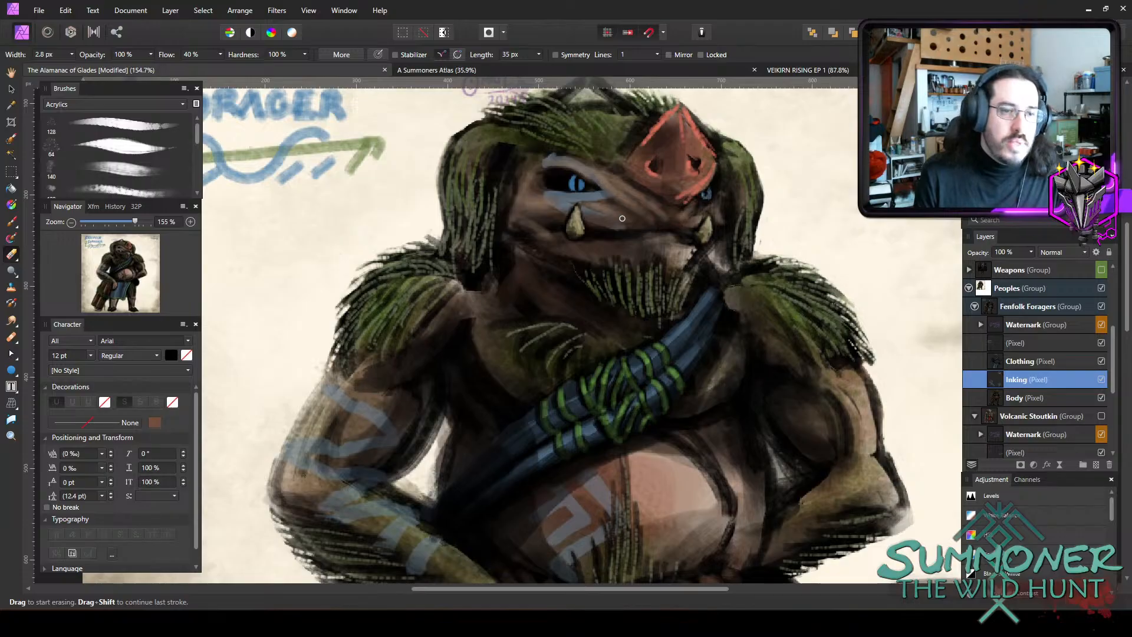
key("]")
key("]")
key("]")
key("]")
key("]")
key("]")
key("]")
key("]")
mouse_move(594, 184)
left_mouse_down()
mouse_move(613, 212)
mouse_move(606, 178)
mouse_move(579, 167)
mouse_move(574, 206)
left_mouse_up()
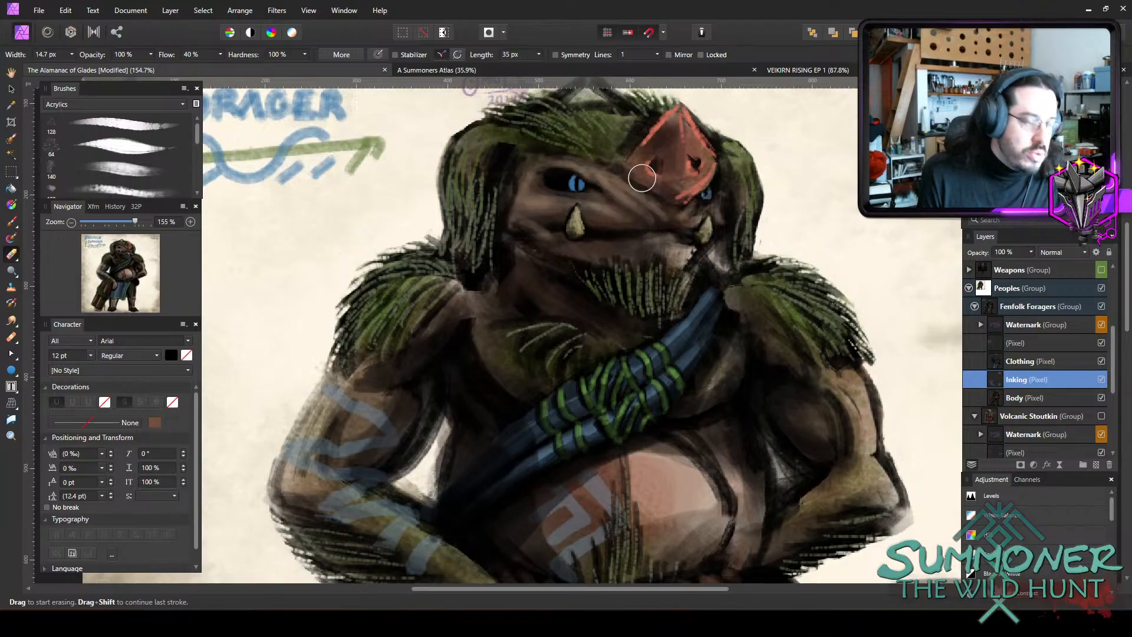
Paint slate-blue lines from the snout over the brow and cheek, plus a curved mark beneath the outer eye, at 65% opacity with a 4.5 to 5.9 px brush.
key("b")
key("bracketright")
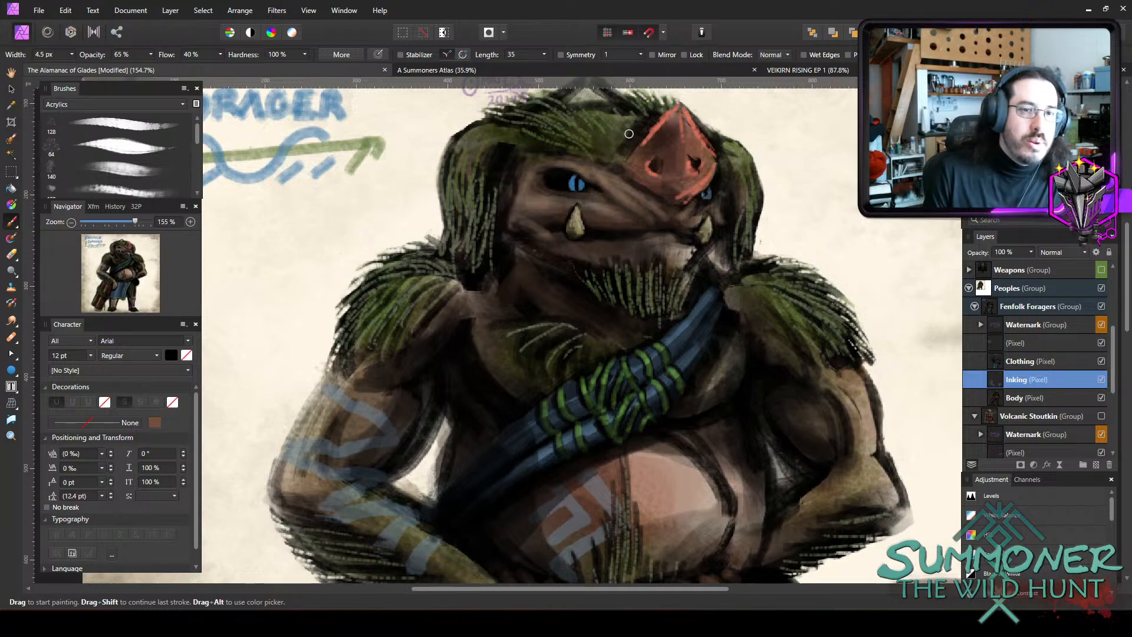
left_click_drag(642, 126, 601, 162)
key("bracketright")
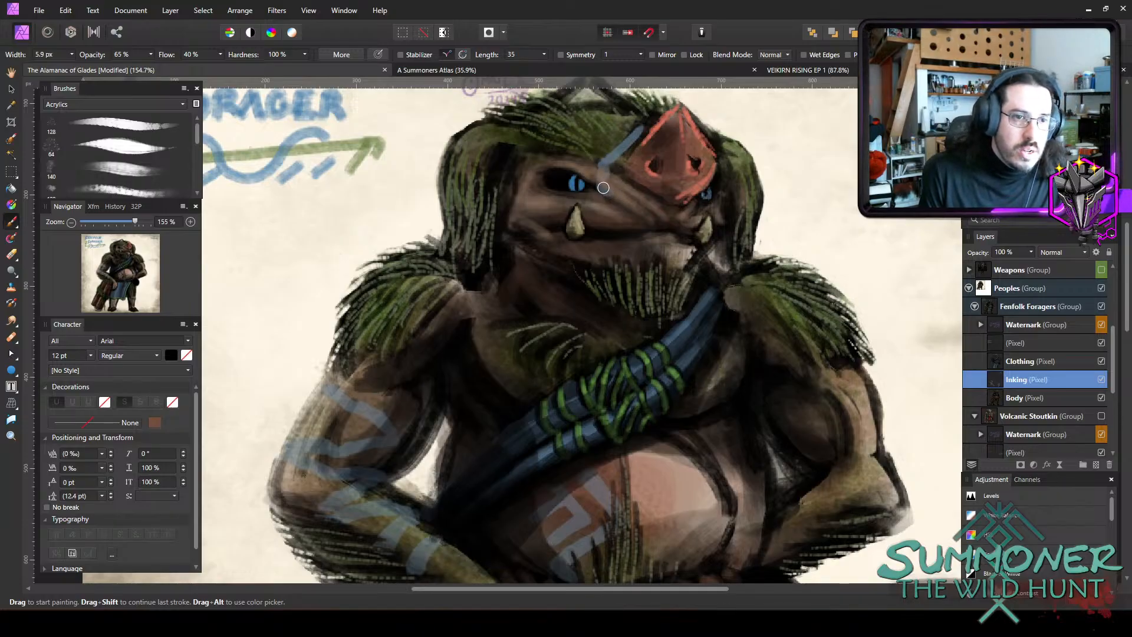
left_click_drag(601, 183, 608, 229)
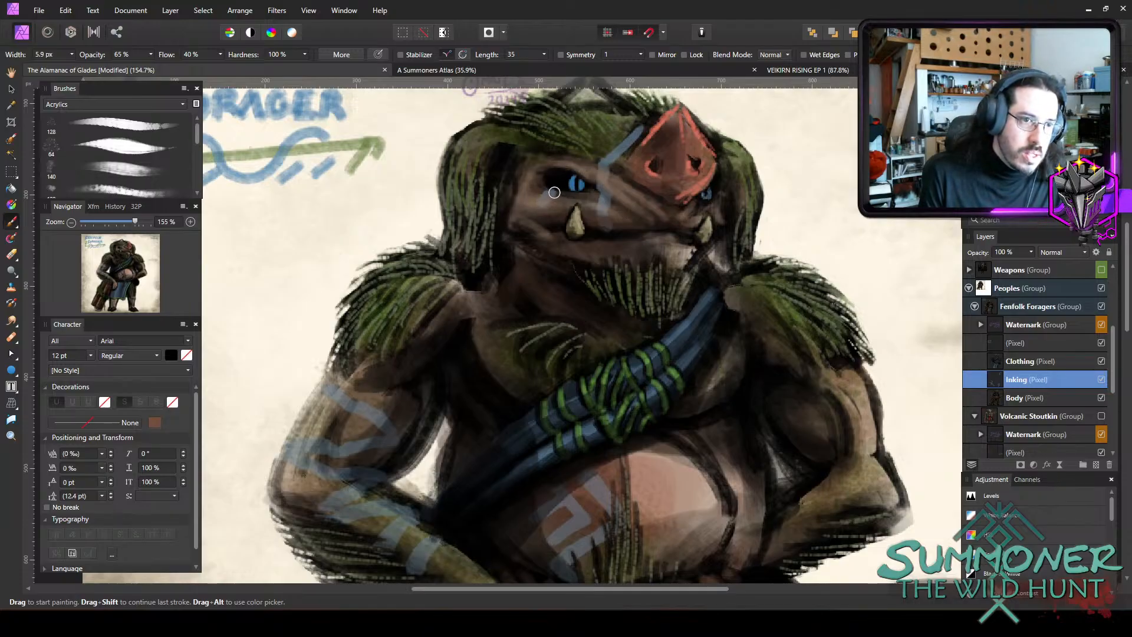
left_click_drag(547, 190, 549, 221)
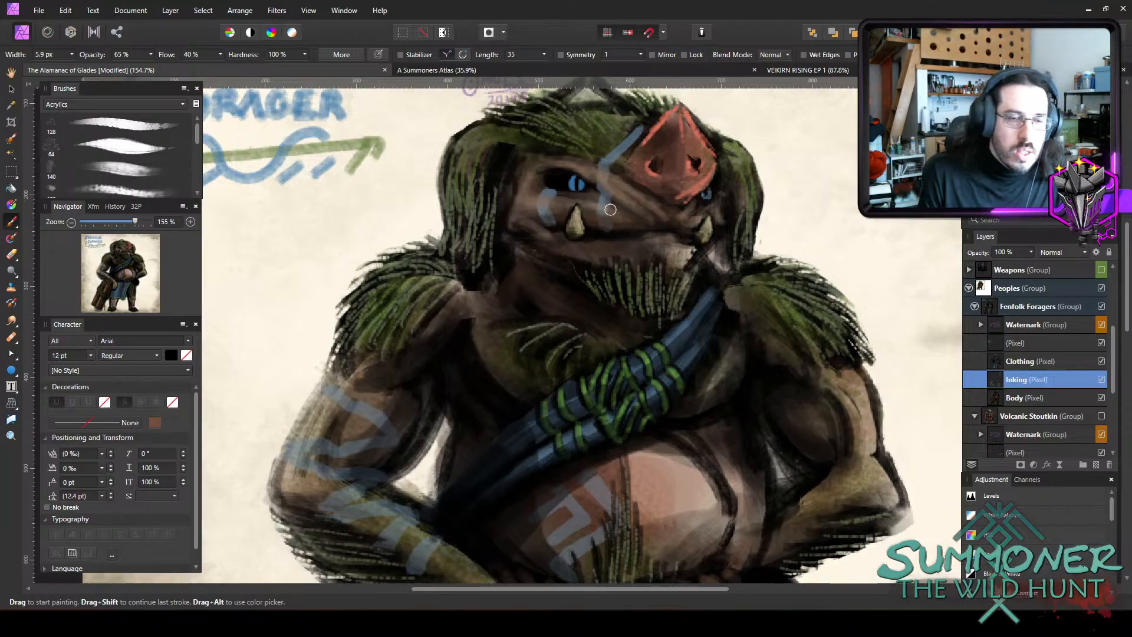
Erase the slate-blue brow and cheek lines between the eye and snout with a 14.7 px eraser.
key("e")
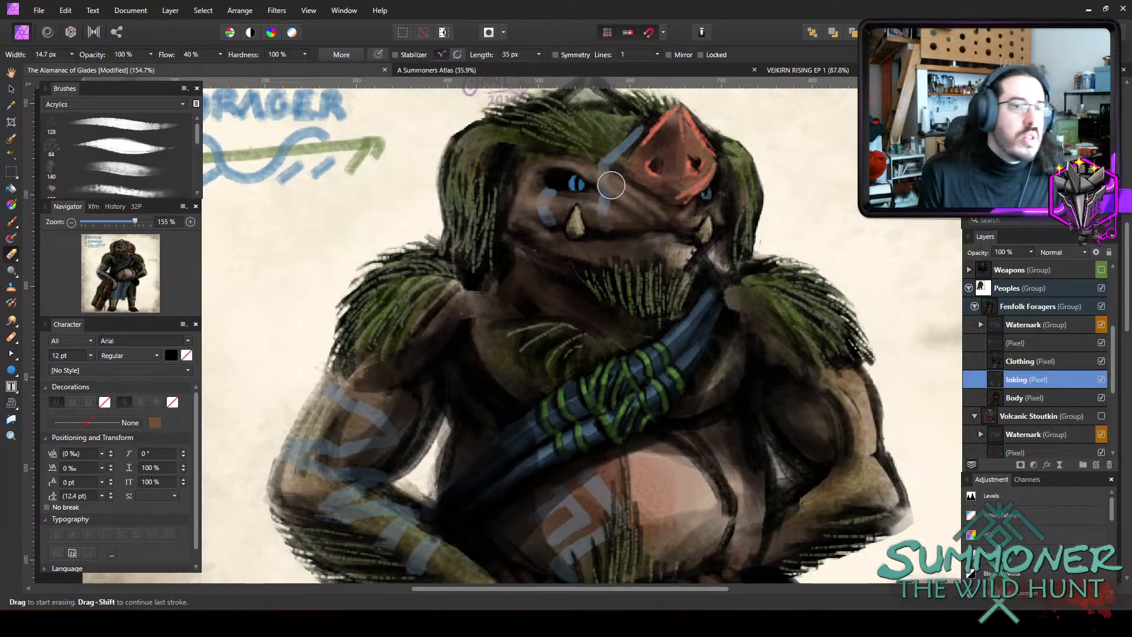
left_click_drag(611, 185, 636, 134)
left_click_drag(602, 190, 612, 200)
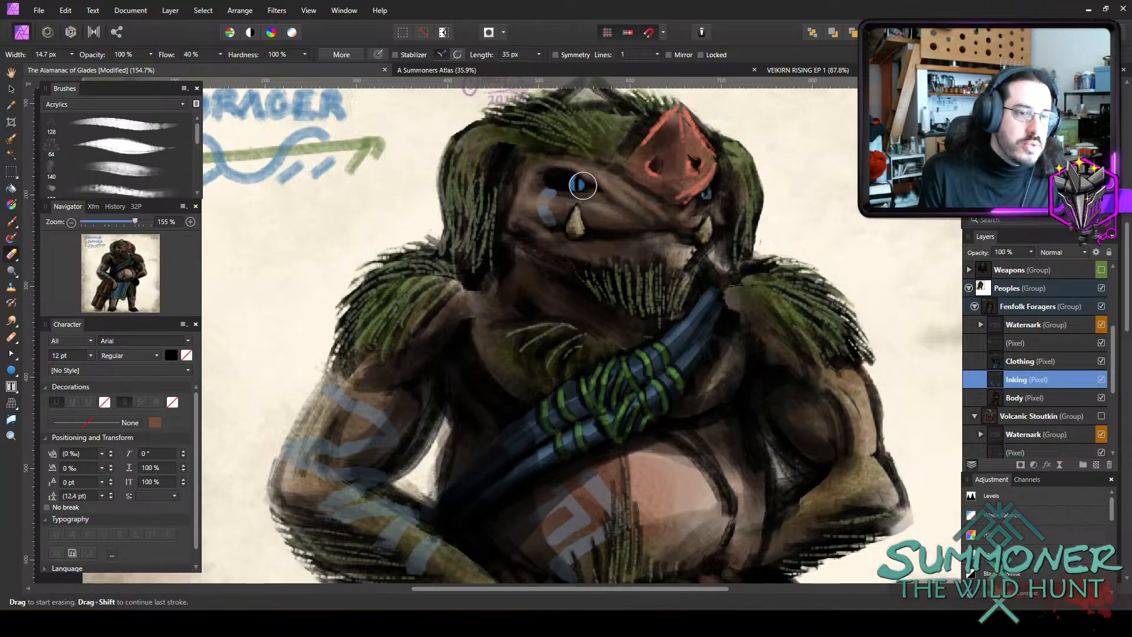
Try moving the Inking layer above the Clothing layer, and undo the reordering.
key("b")
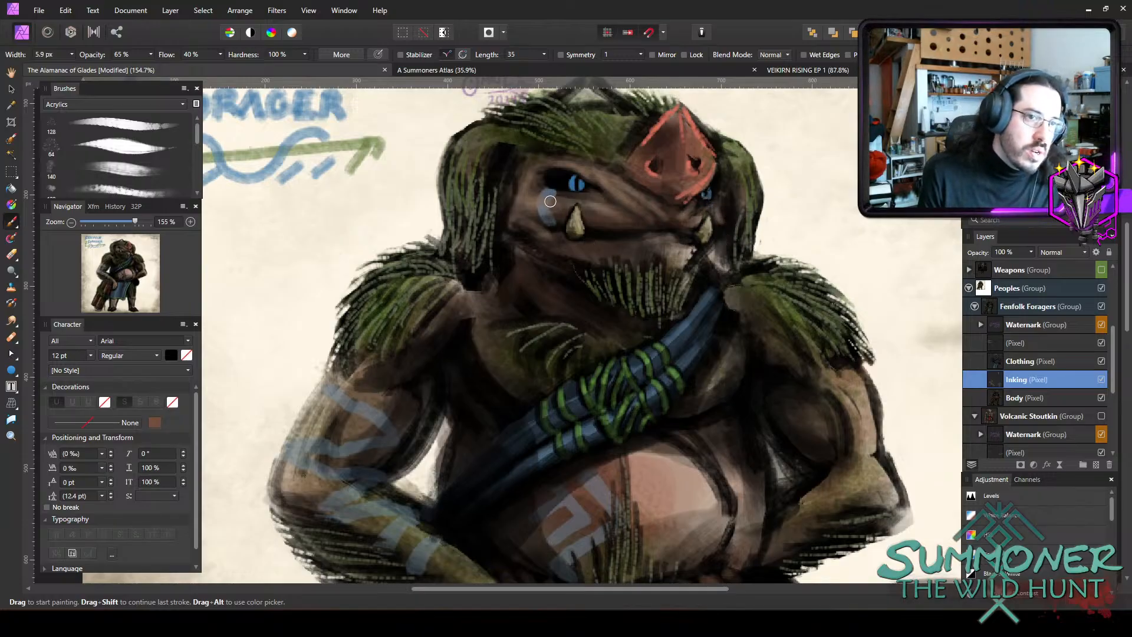
left_click_drag(1016, 380, 1003, 356)
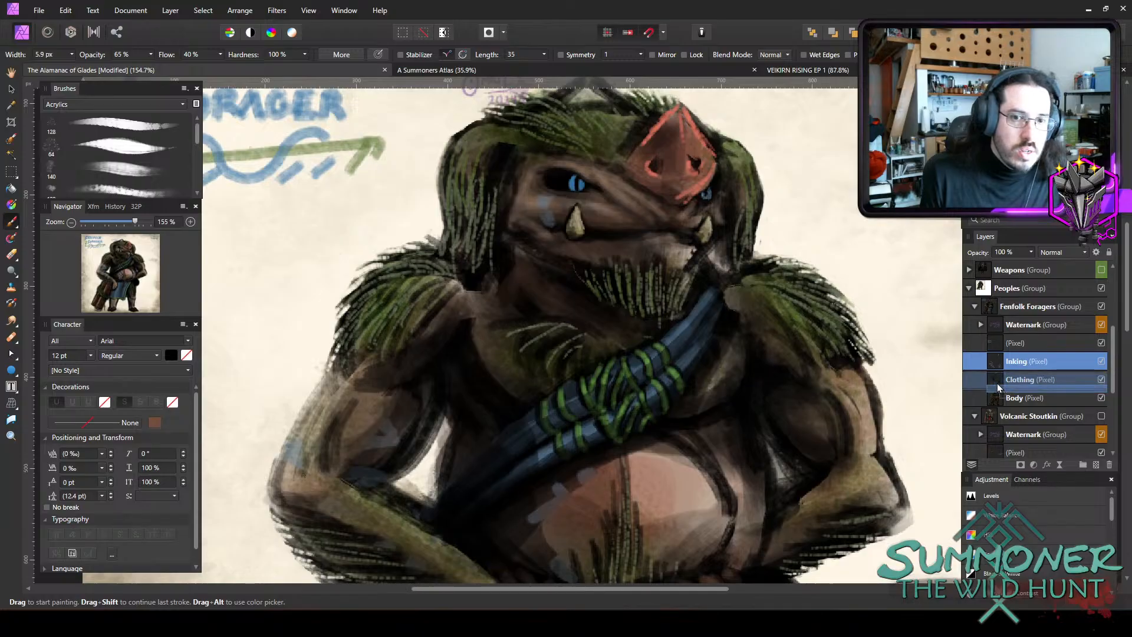
key("ctrl+z")
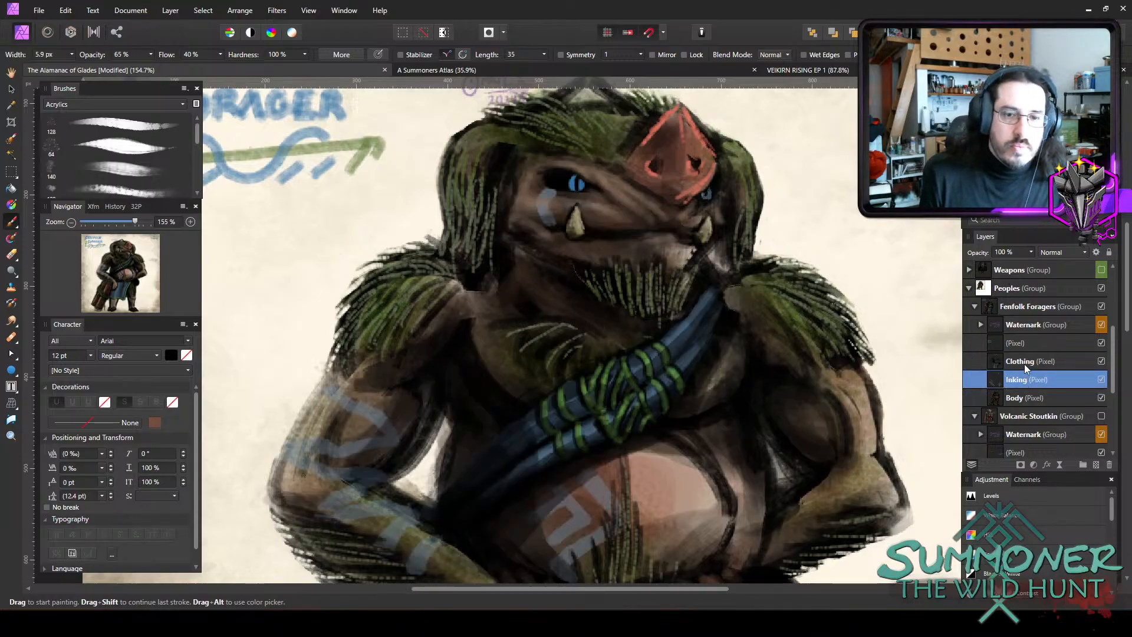
left_click(1024, 363)
key("e")
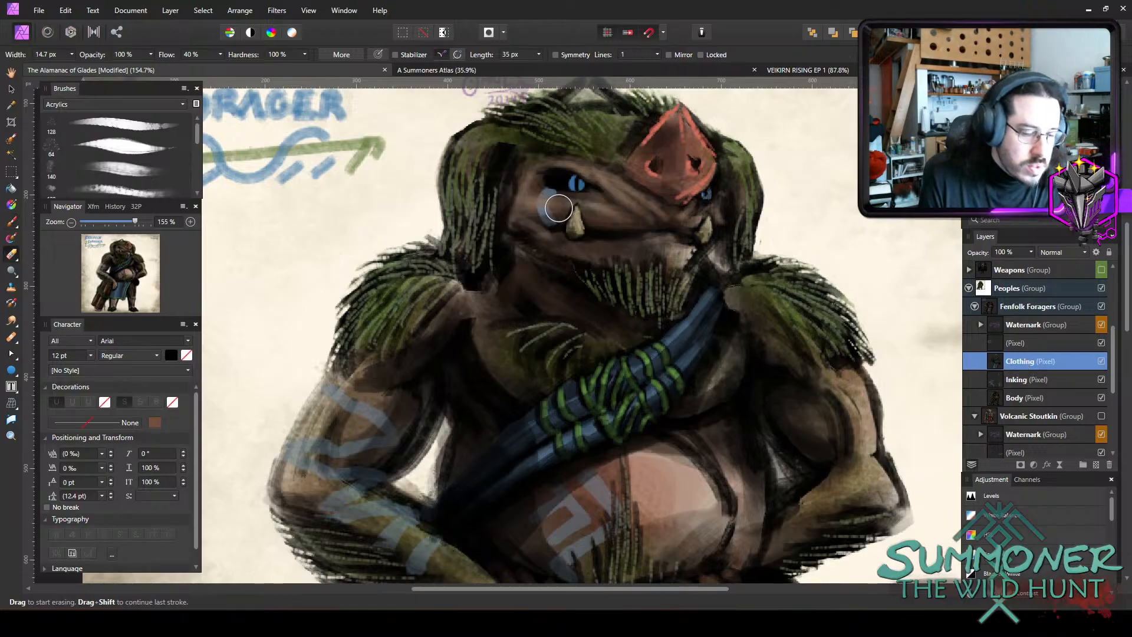
key("bracketleft")
key("bracketleft")
key("bracketleft")
key("bracketleft")
key("bracketleft")
key("bracketleft")
key("bracketleft")
key("bracketleft")
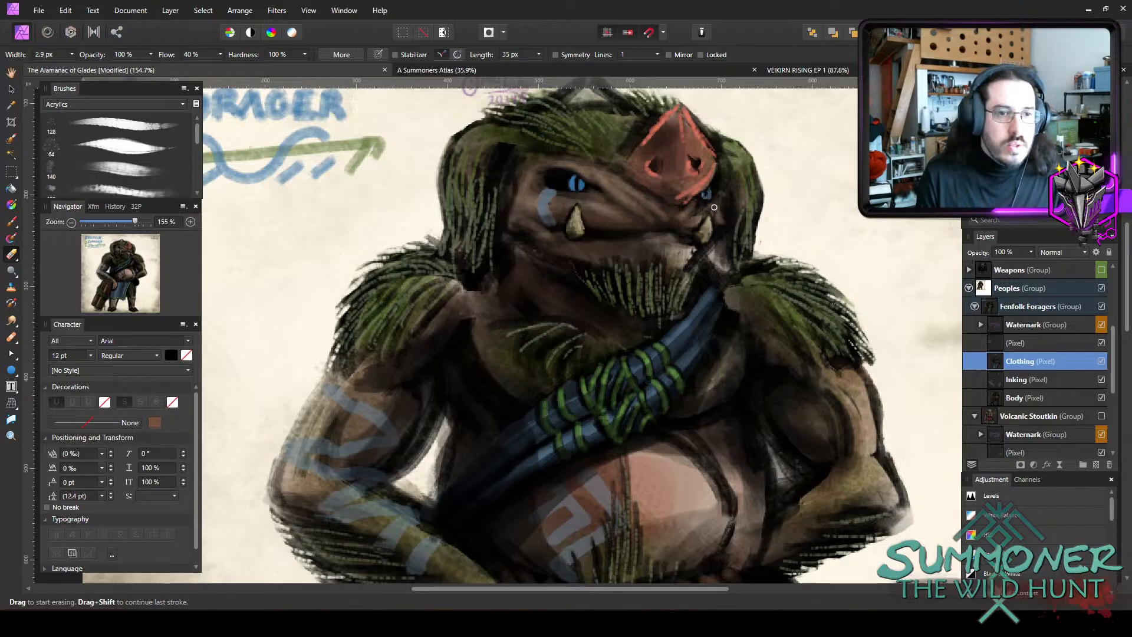
left_click(1013, 382)
key("b")
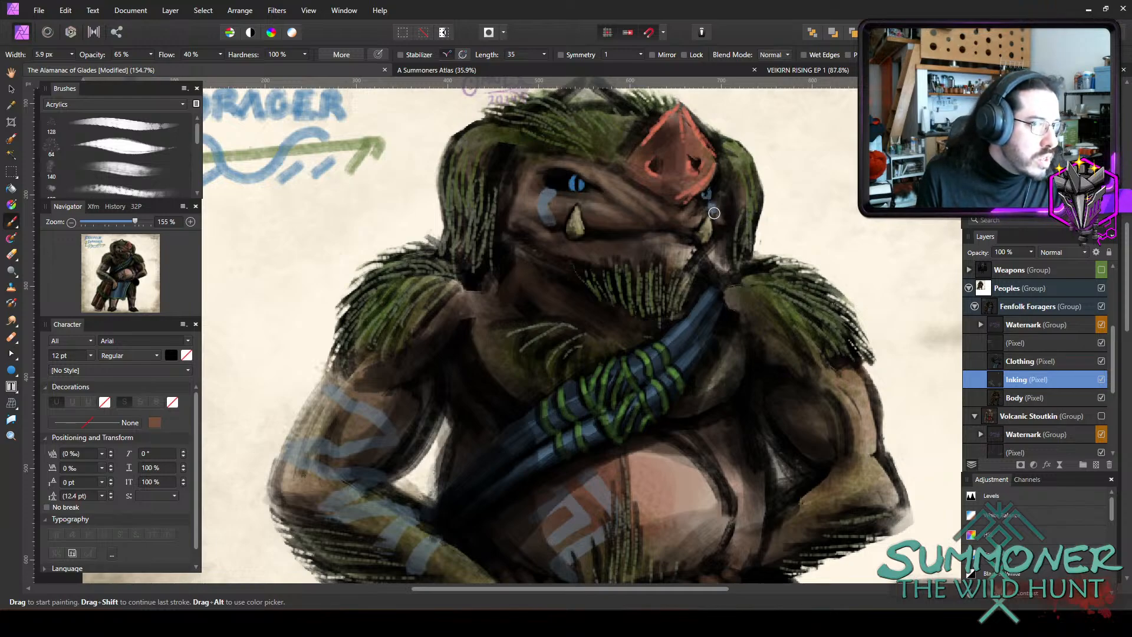
scroll(779, 260, "down", 5)
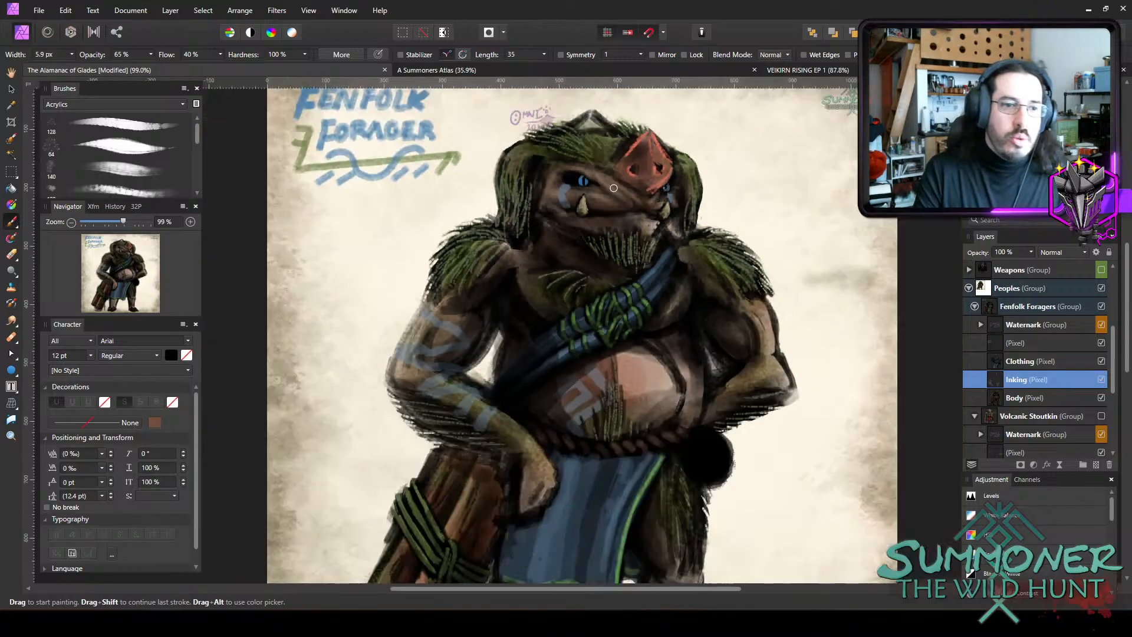
scroll(836, 359, "down", 2)
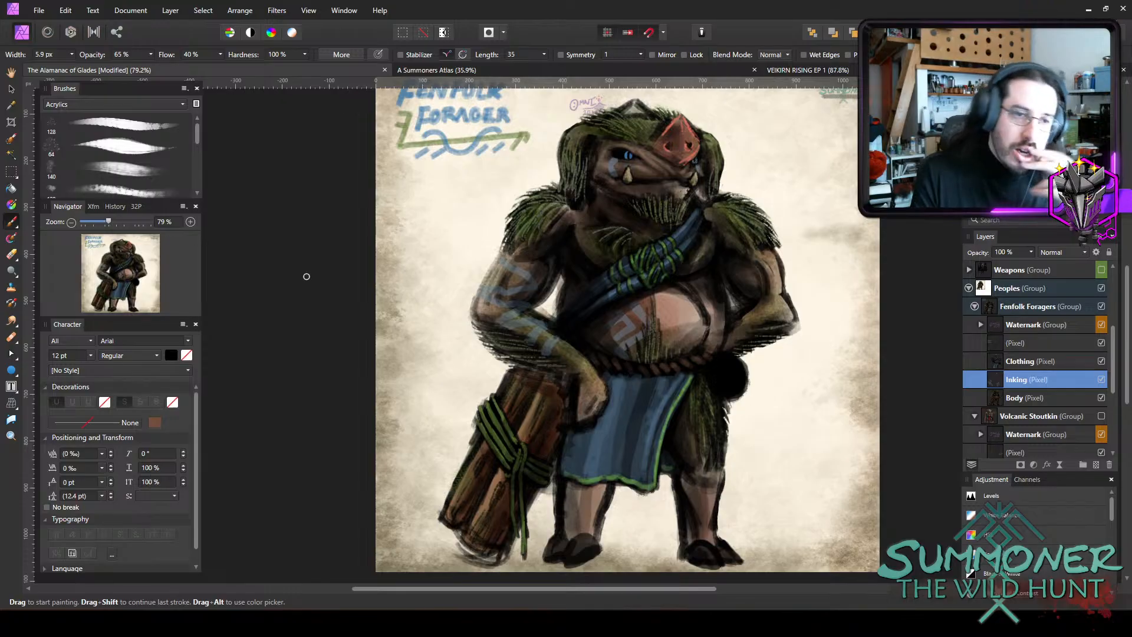
scroll(719, 262, "up", 1)
scroll(787, 322, "down", 1)
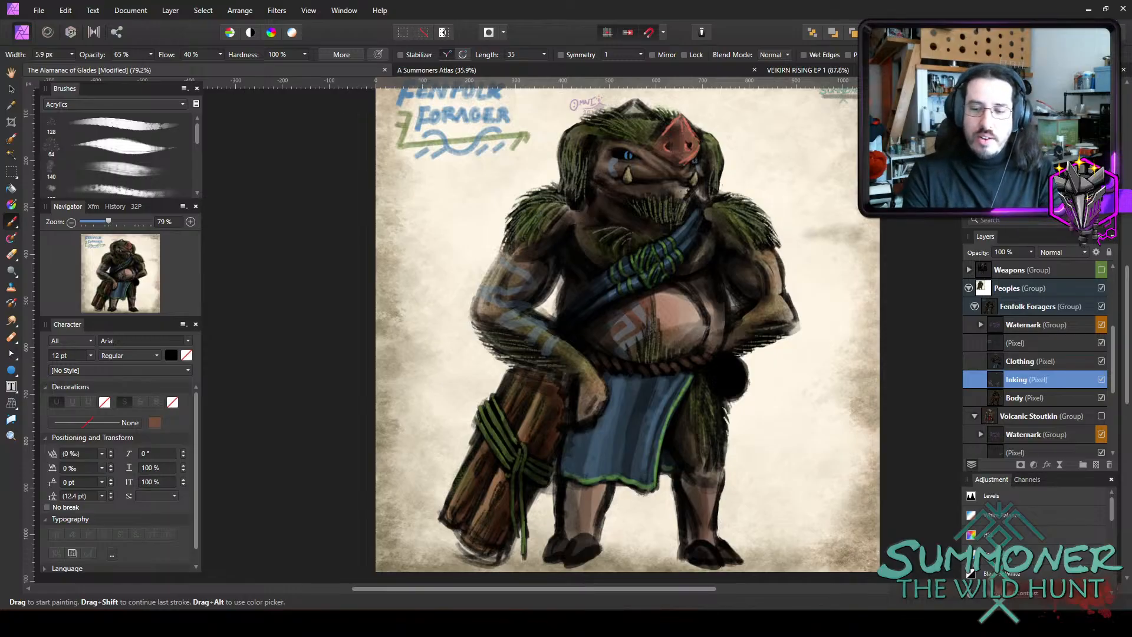
scroll(1051, 433, "up", 2)
scroll(824, 416, "up", 4)
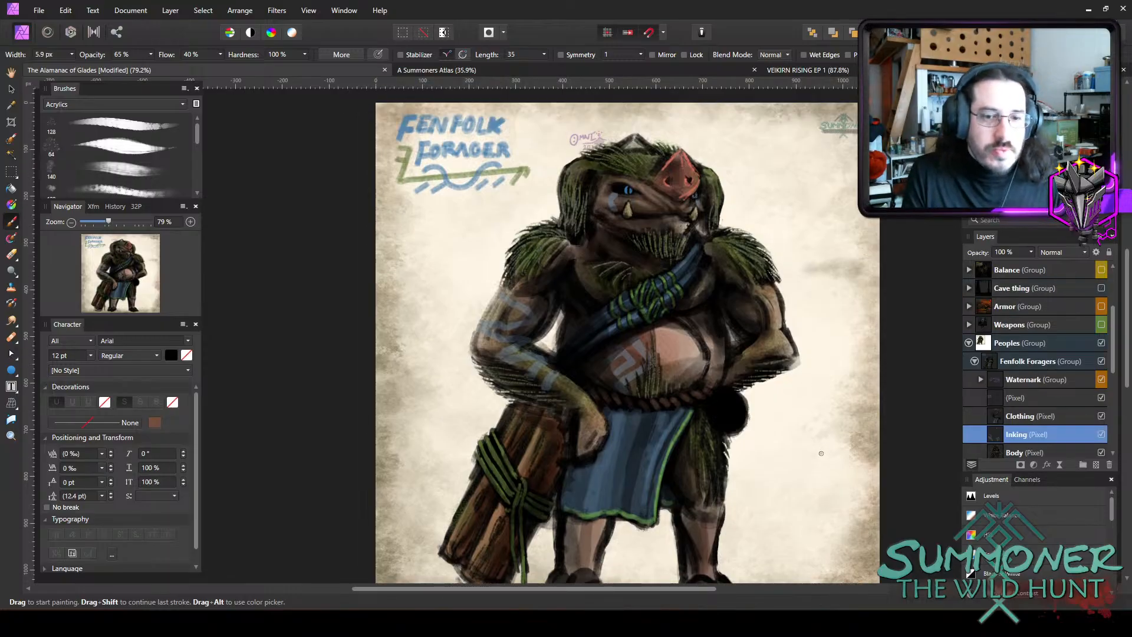
Select the unnamed pixel layer above Clothing and set the brush colour to dark green 4F703D.
left_click(1014, 398)
scroll(665, 192, "up", 2)
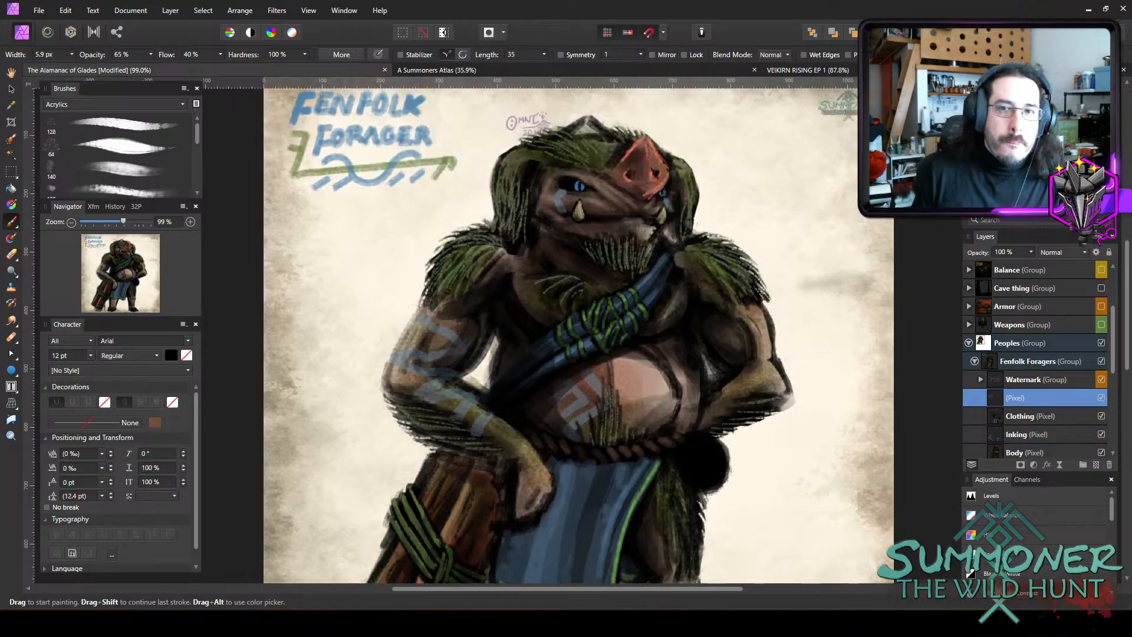
mouse_move(697, 300)
left_mouse_down()
mouse_move(654, 392)
mouse_move(576, 316)
mouse_move(587, 325)
left_mouse_up()
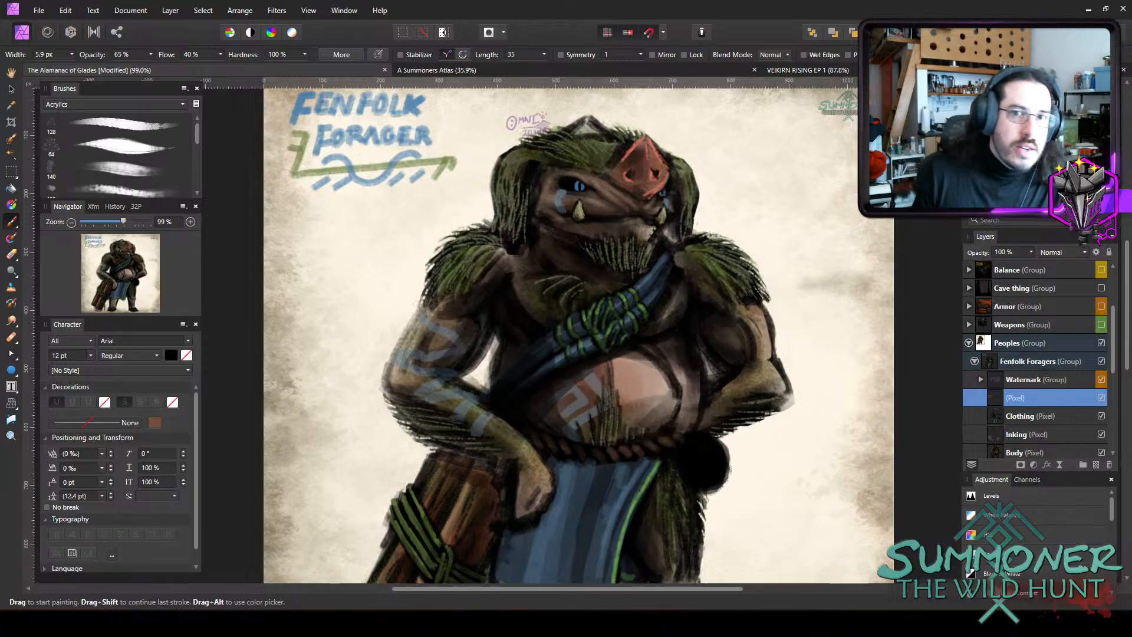
left_click_drag(587, 172, 414, 108)
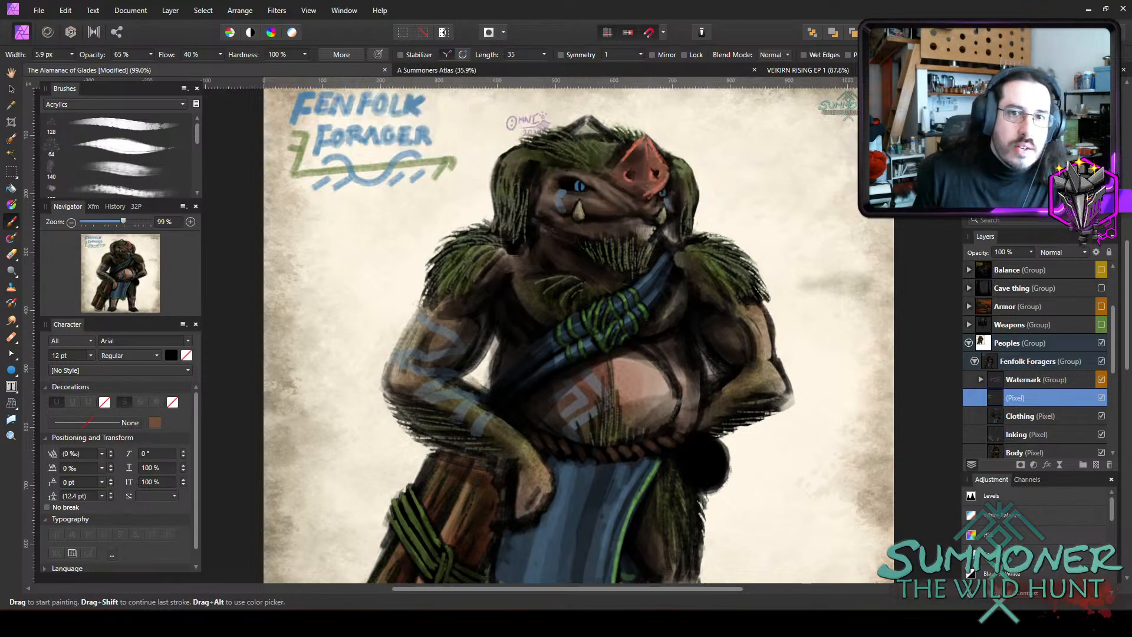
double_click(984, 118)
left_click(328, 421)
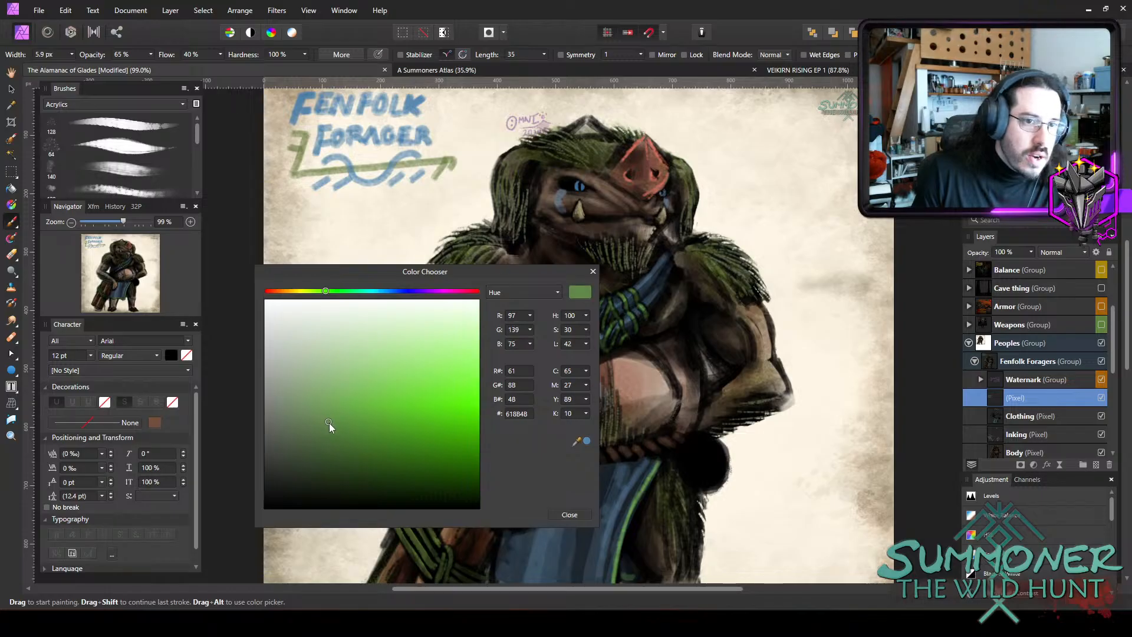
left_click_drag(329, 423, 328, 437)
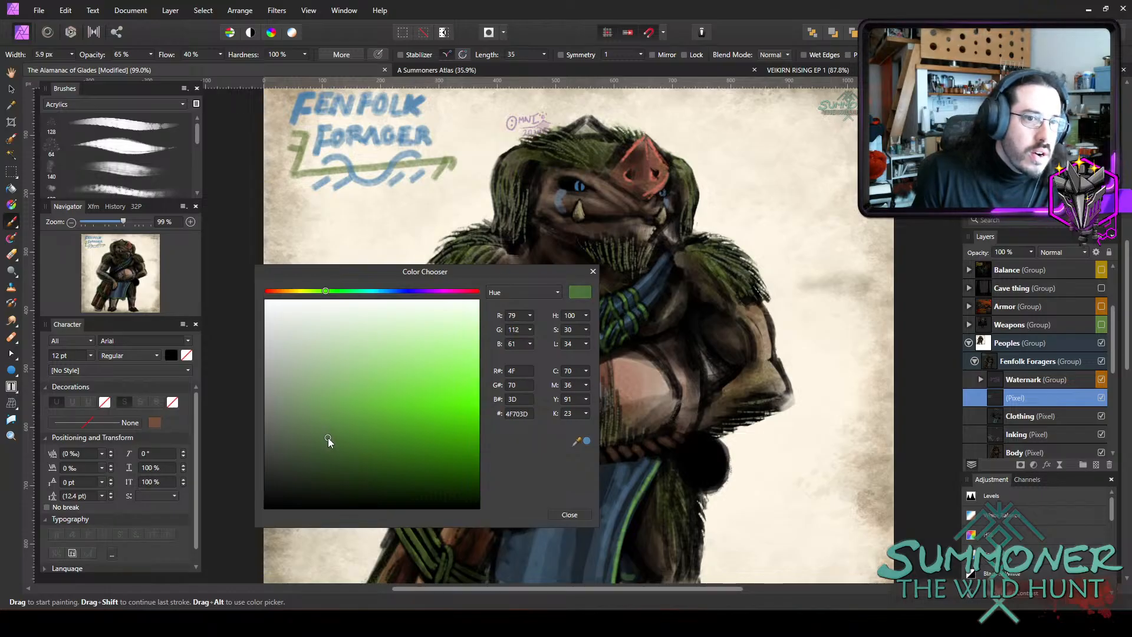
left_click(569, 515)
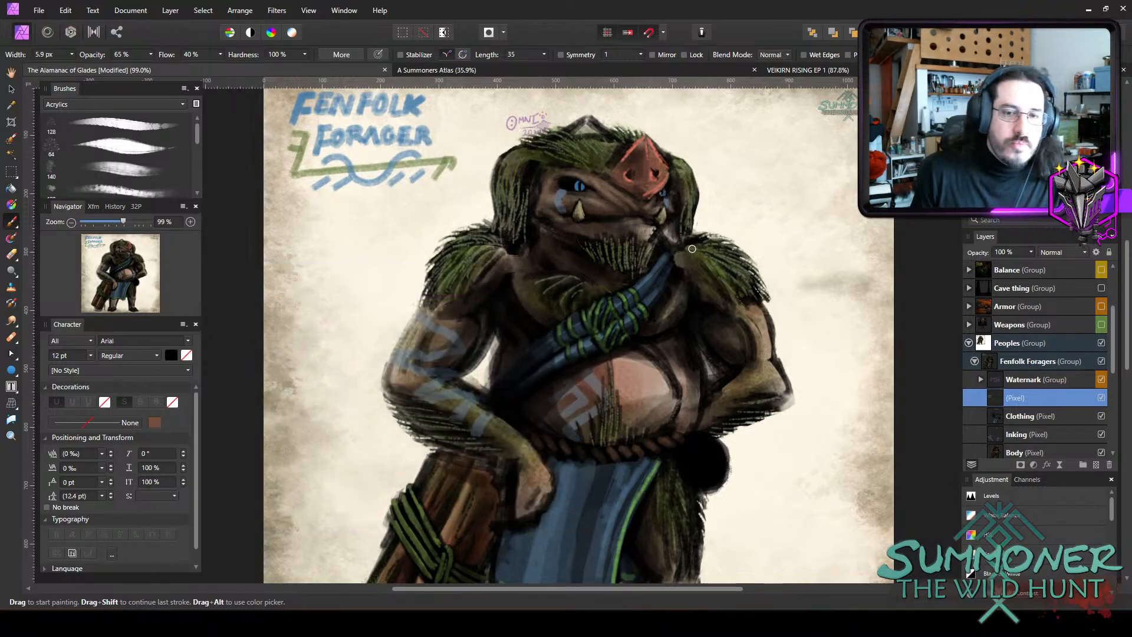
Paint a green earth symbol and the words "EARTH LISTENER" beside the head with a 6.7 to 5.7 px brush at 65% opacity.
key("]")
key("]")
key("]")
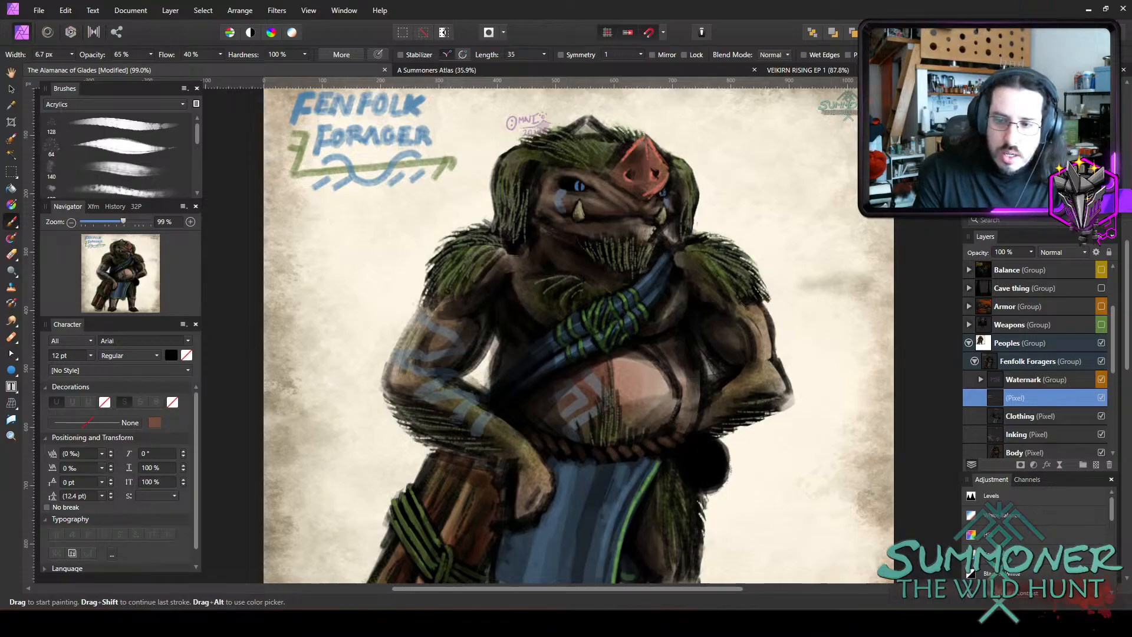
mouse_move(682, 123)
left_mouse_down()
mouse_move(696, 104)
mouse_move(711, 120)
mouse_move(704, 132)
left_mouse_up()
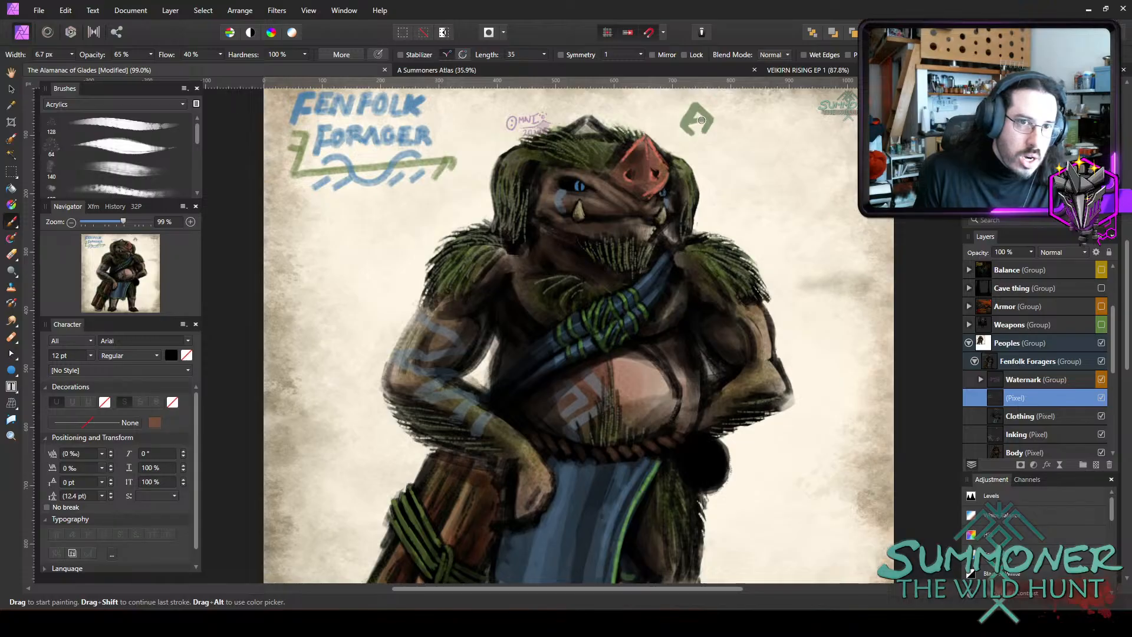
key("bracketleft")
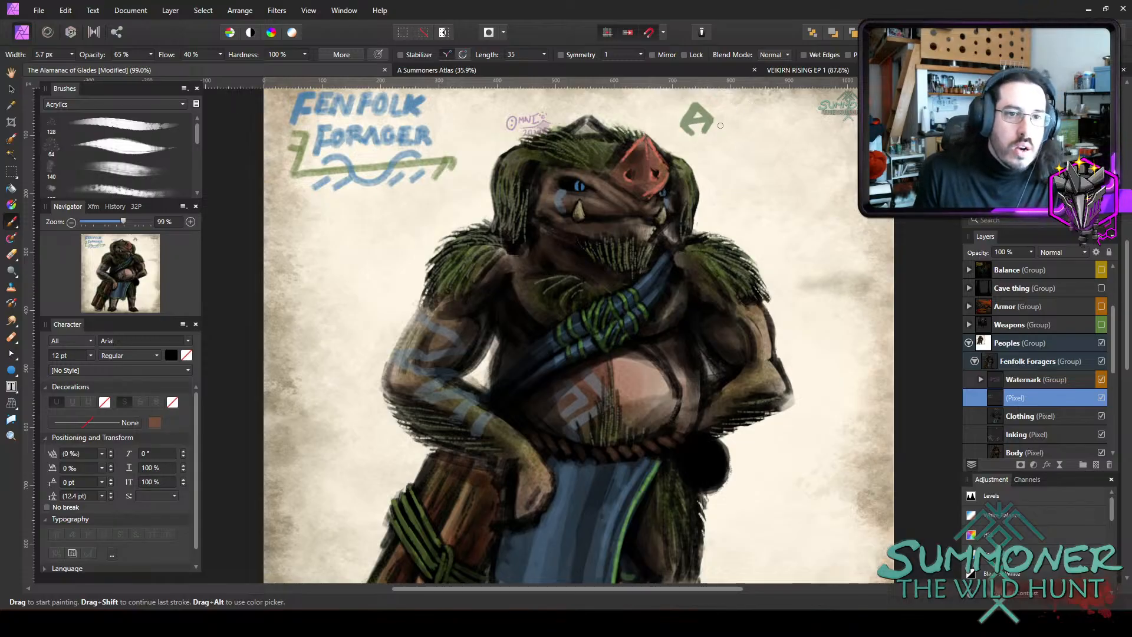
mouse_move(721, 147)
left_mouse_down()
mouse_move(718, 127)
mouse_move(739, 124)
mouse_move(745, 138)
left_mouse_up()
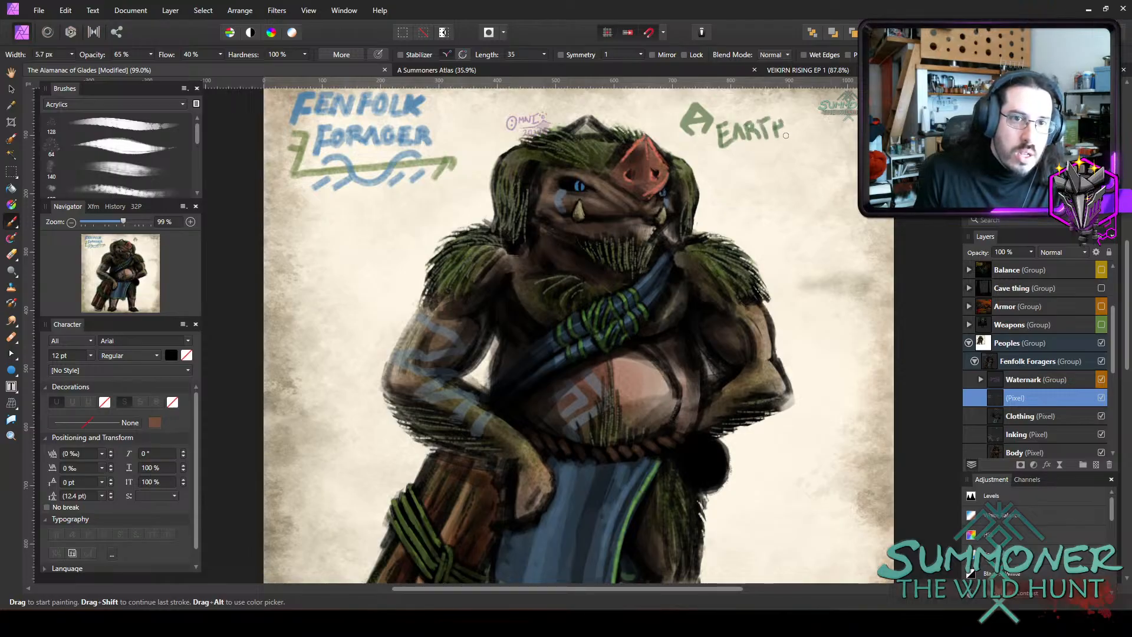
left_click_drag(783, 156, 773, 160)
mouse_move(789, 145)
left_mouse_down()
mouse_move(790, 159)
mouse_move(799, 142)
left_mouse_up()
mouse_move(798, 144)
left_mouse_down()
mouse_move(799, 157)
mouse_move(804, 140)
left_mouse_up()
left_click_drag(799, 151, 800, 151)
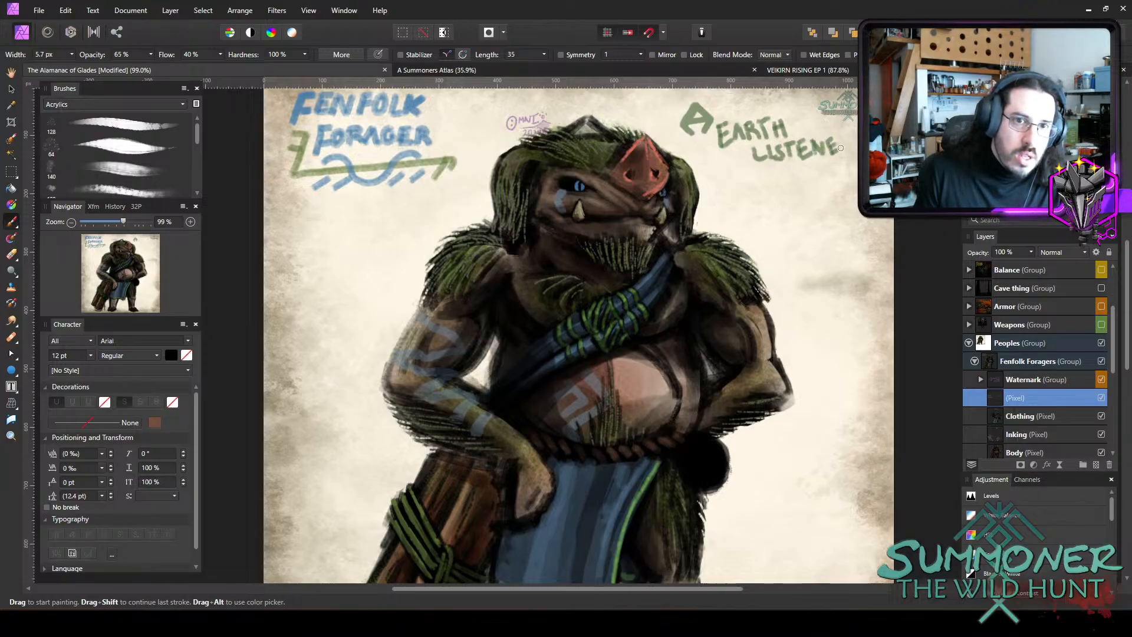
left_click_drag(842, 153, 841, 137)
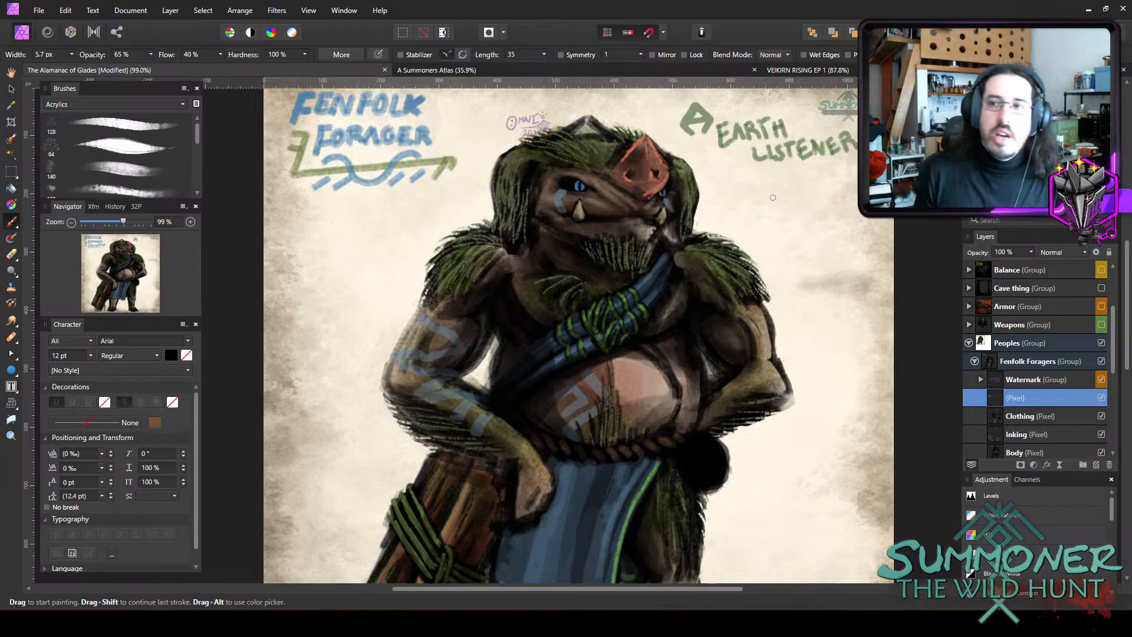
Erase the green earth symbol and its lettering beside the head with a 20.5 px eraser at 100% opacity.
key("e")
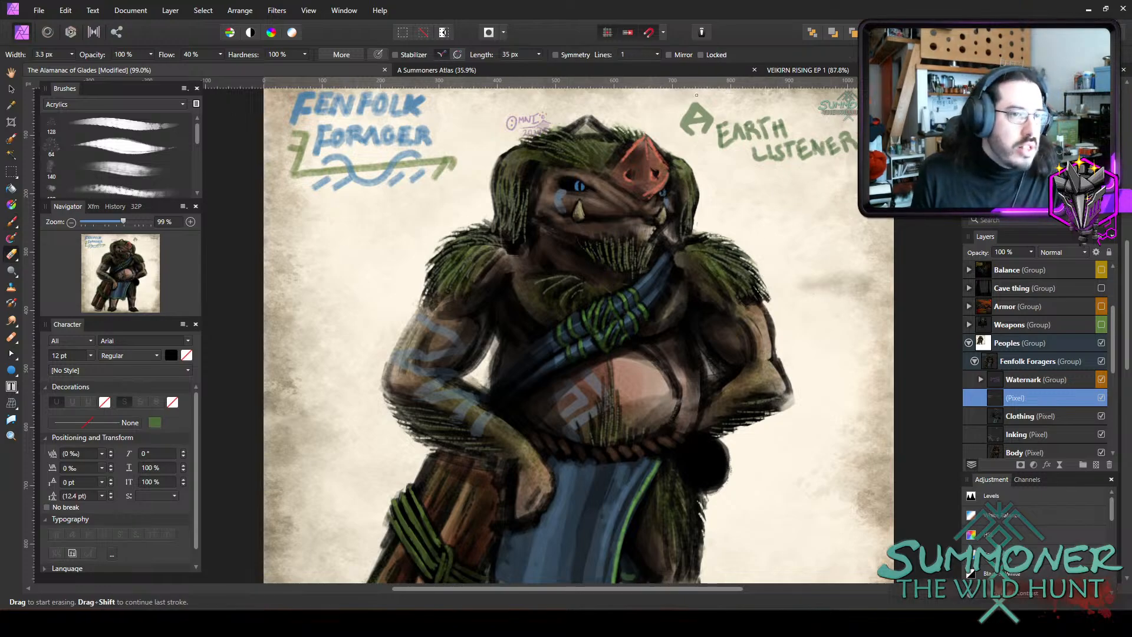
key("bracketright")
key("bracketright")
key("bracketright")
key("bracketright")
mouse_move(708, 122)
left_mouse_down()
mouse_move(669, 106)
mouse_move(847, 141)
left_mouse_up()
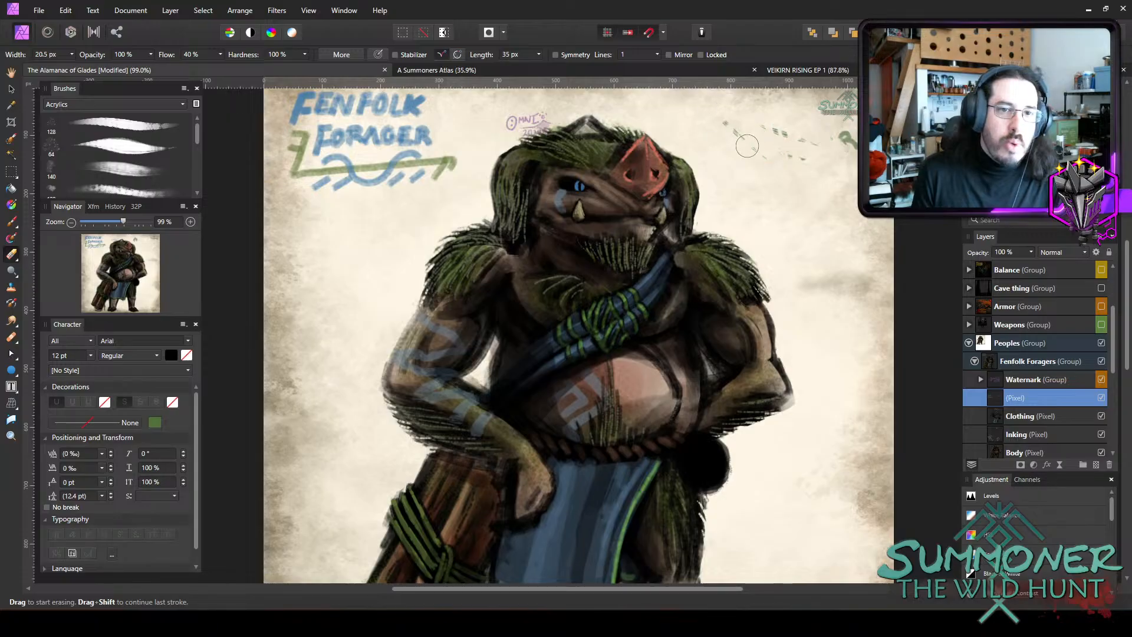
mouse_move(707, 124)
left_mouse_down()
mouse_move(722, 102)
mouse_move(722, 130)
mouse_move(786, 167)
mouse_move(811, 156)
left_mouse_up()
key("b")
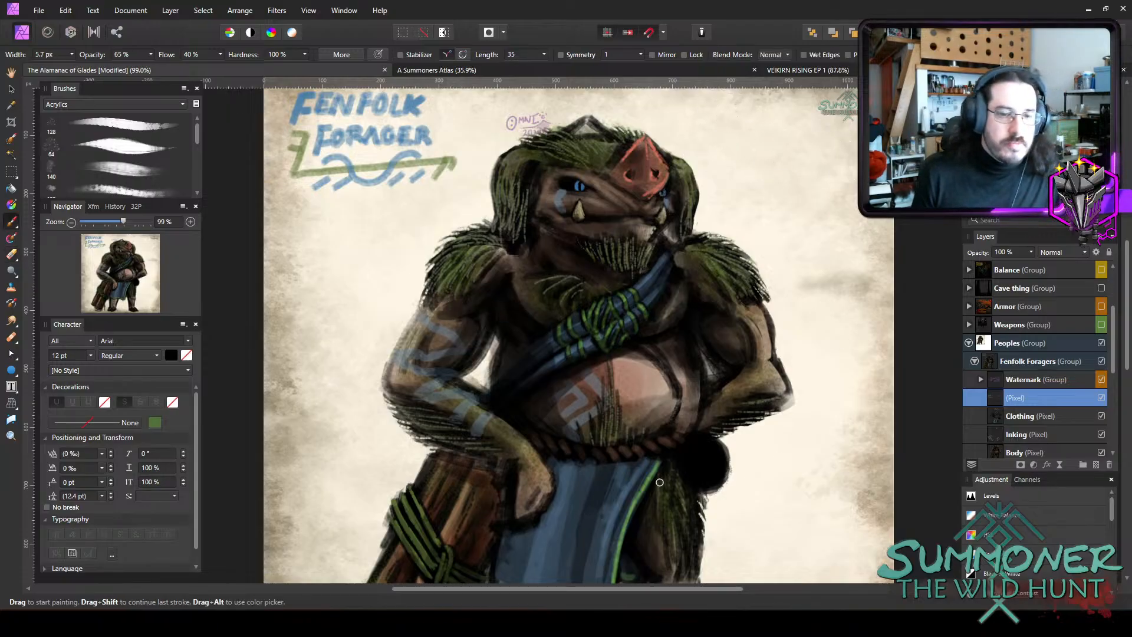
Paint the green earth symbol at 7.5 px and "EARTH LISTENER" at 6.4 px in the empty area beside the thigh.
scroll(597, 460, "down", 1)
scroll(597, 460, "down", 6)
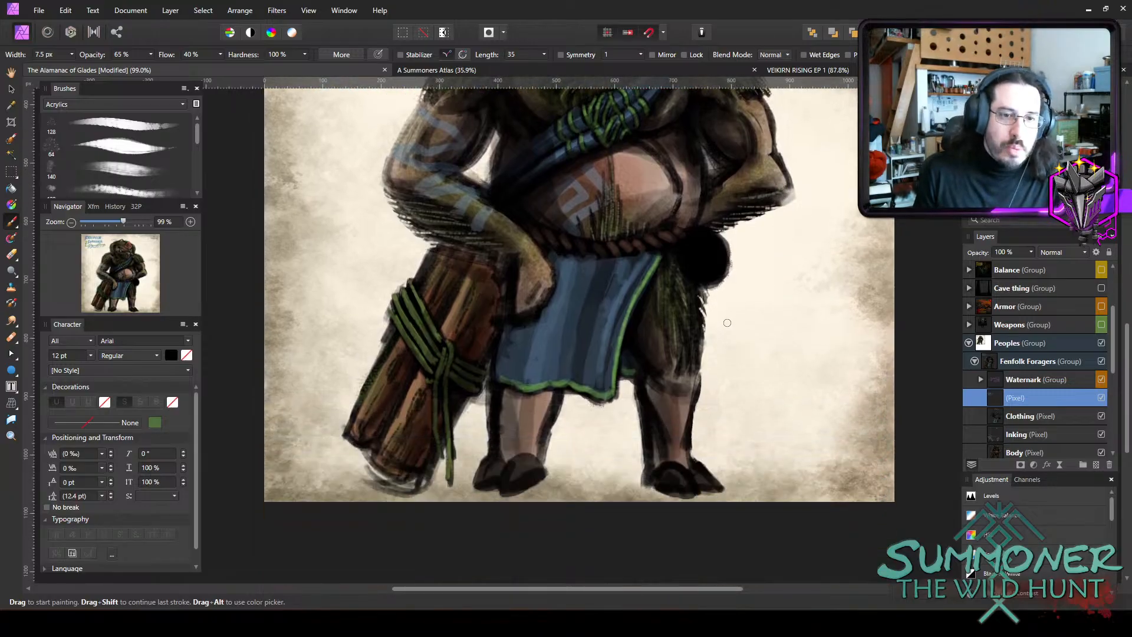
left_click_drag(715, 327, 741, 324)
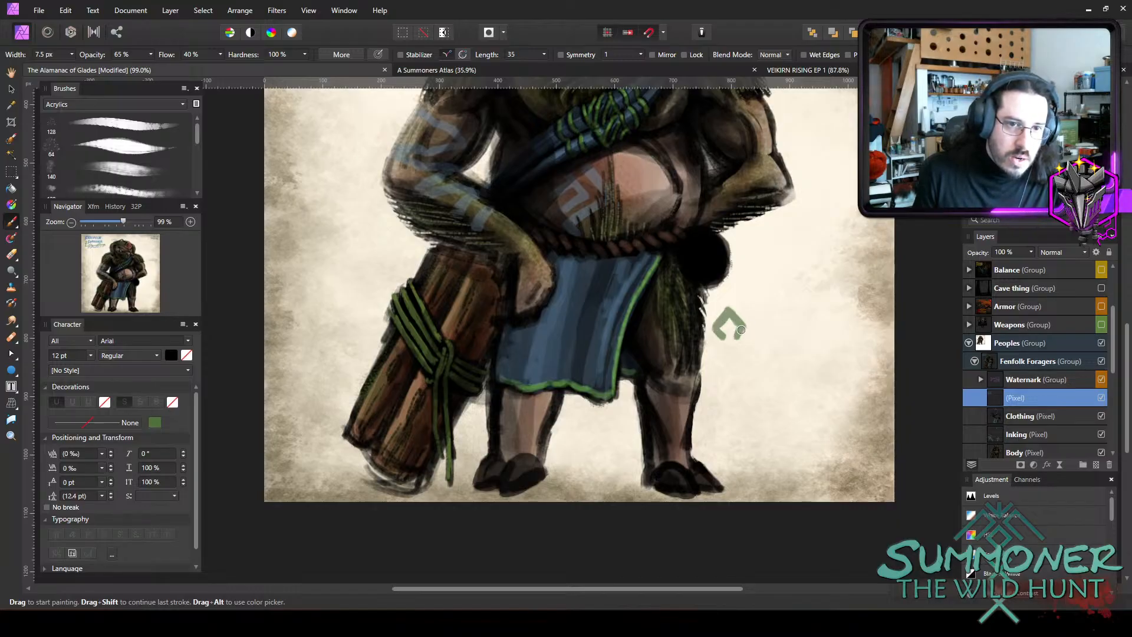
key("bracketleft")
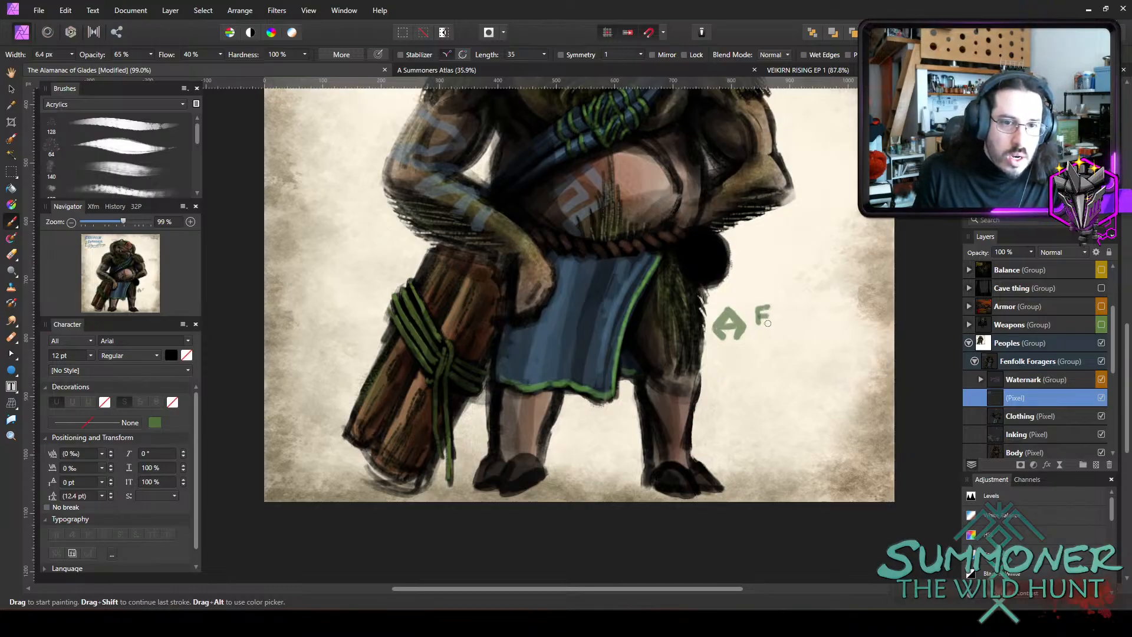
mouse_move(776, 308)
left_mouse_down()
mouse_move(790, 322)
mouse_move(789, 306)
mouse_move(825, 321)
mouse_move(775, 349)
mouse_move(820, 348)
mouse_move(826, 330)
mouse_move(851, 343)
left_mouse_up()
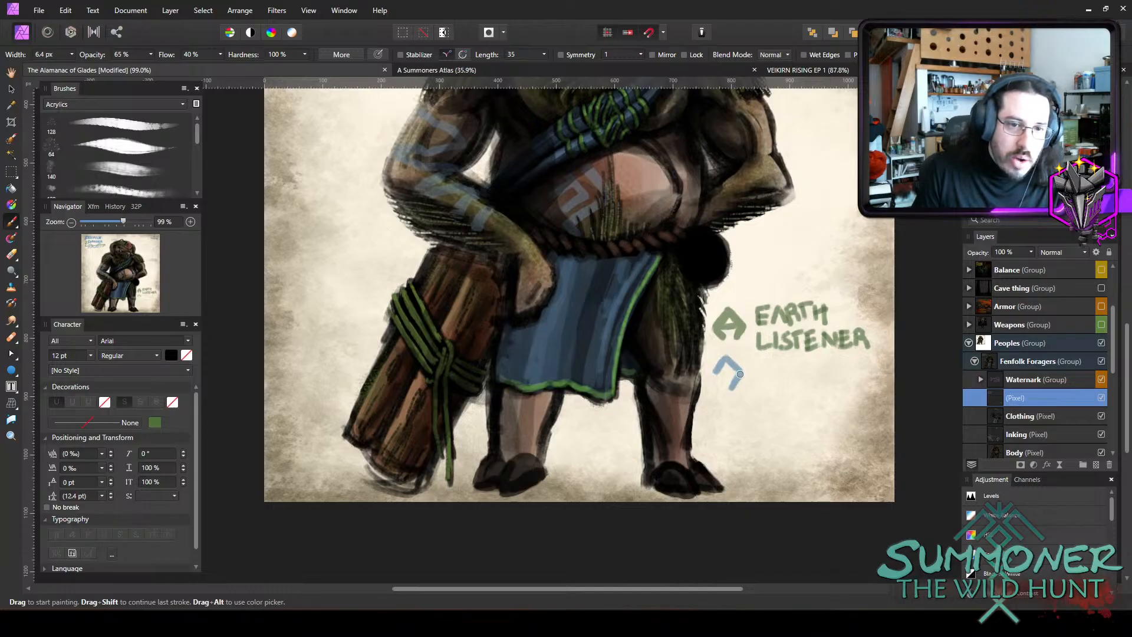
Paint a slate-blue wave symbol with the words "WAVE STRIDER" beneath the Earth Listener label, using the 6.4 px brush.
mouse_move(731, 368)
left_mouse_down()
mouse_move(723, 381)
mouse_move(777, 359)
mouse_move(779, 380)
mouse_move(795, 380)
mouse_move(808, 360)
mouse_move(811, 383)
mouse_move(762, 408)
mouse_move(783, 409)
left_mouse_up()
mouse_move(776, 385)
left_mouse_down()
mouse_move(794, 383)
mouse_move(794, 412)
mouse_move(819, 395)
mouse_move(814, 407)
left_mouse_up()
left_click_drag(829, 388, 831, 401)
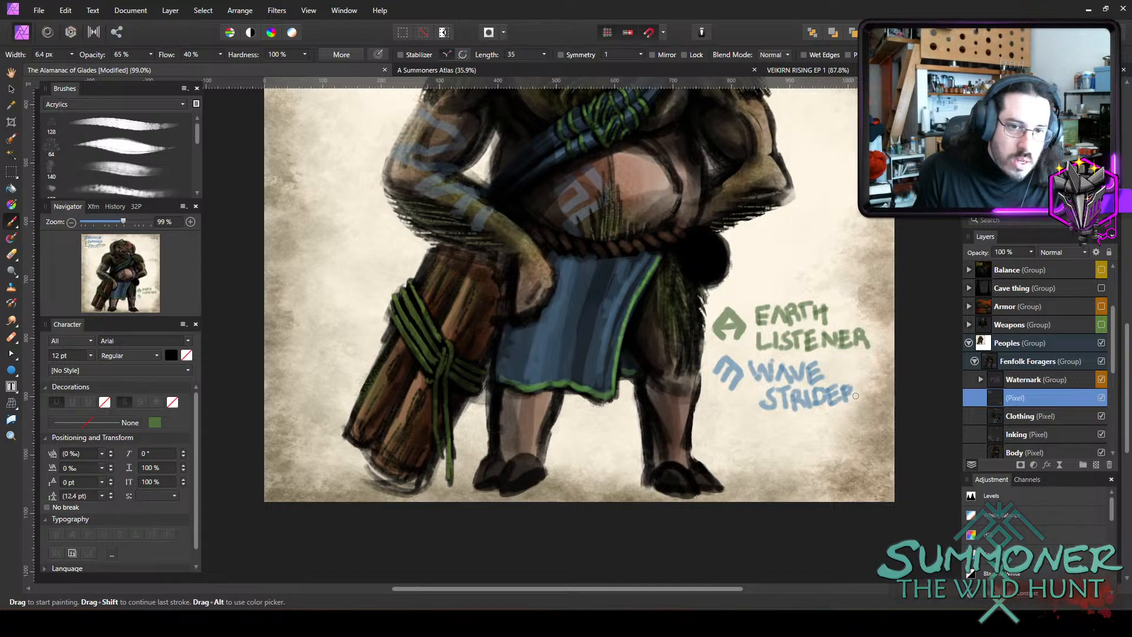
Select the Clothing layer and choose a dark brown brush colour.
scroll(857, 377, "down", 2, "ctrl")
scroll(857, 377, "up", 3)
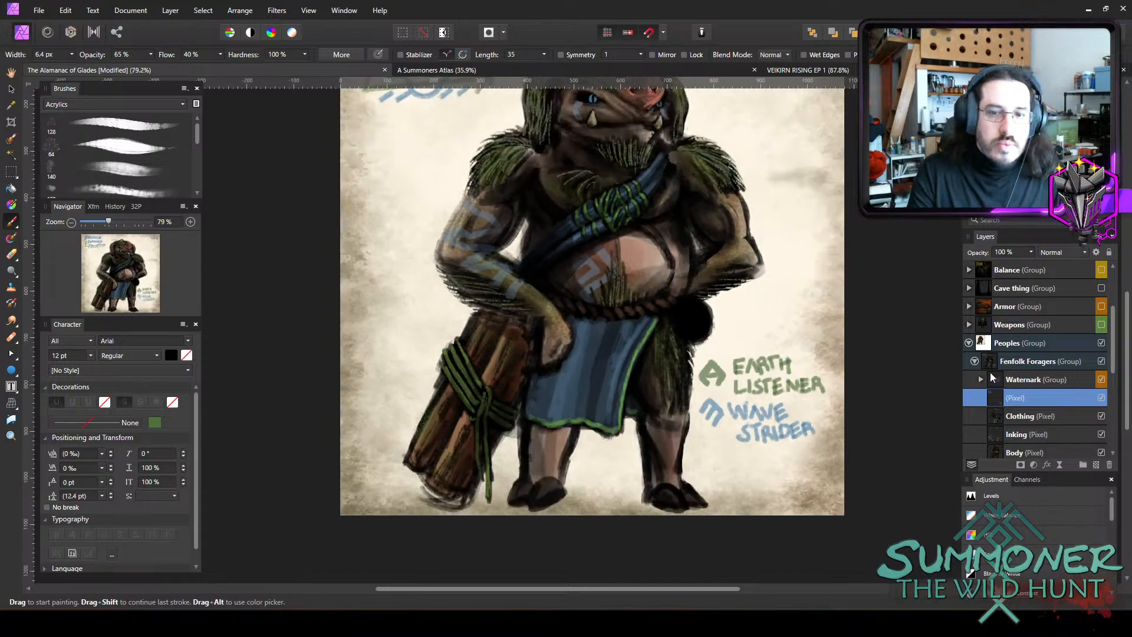
scroll(1038, 406, "down", 3)
left_click(1042, 365)
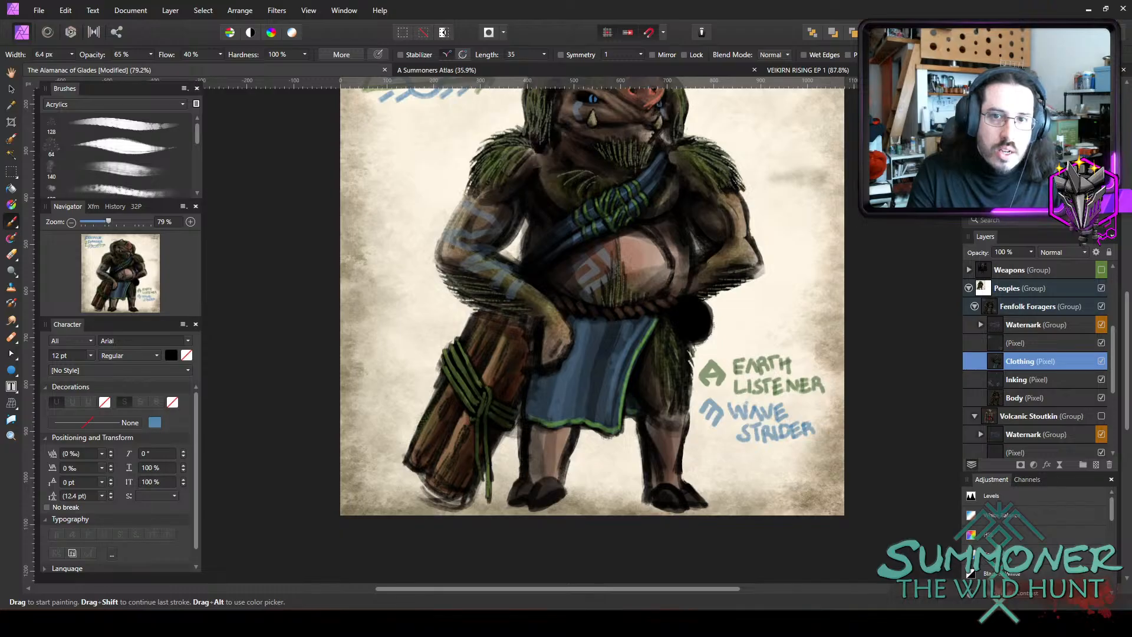
mouse_move(642, 377)
left_mouse_down("alt")
mouse_move(480, 353)
mouse_move(498, 361)
mouse_move(516, 342)
left_mouse_up("alt")
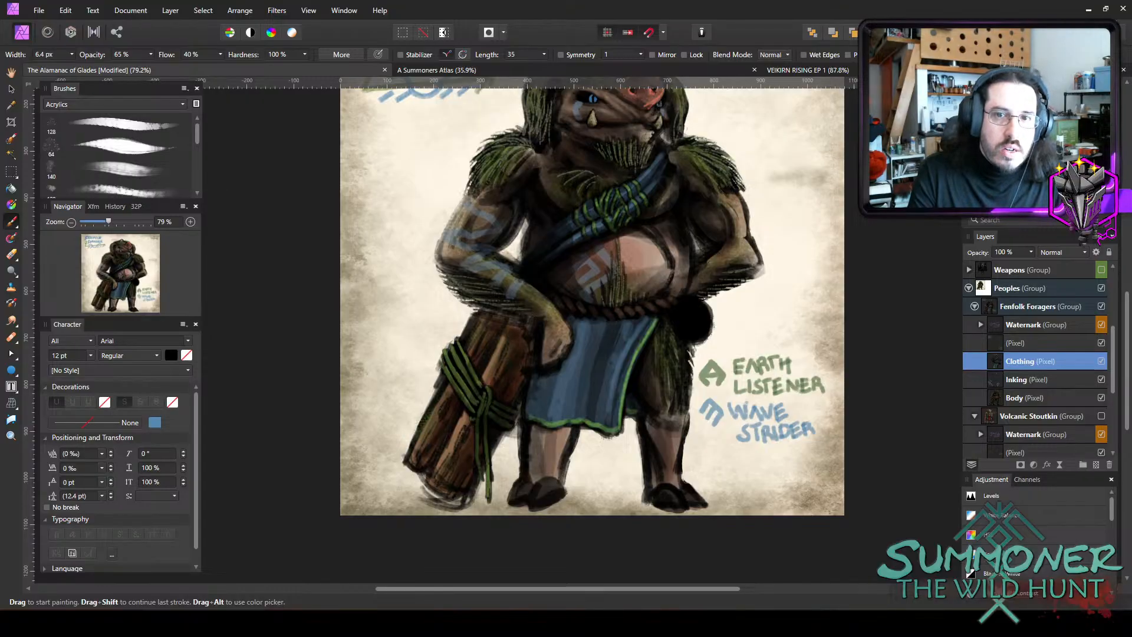
double_click(981, 112)
left_click_drag(367, 443, 377, 432)
left_click(570, 515)
Paint the round black pouch at the hip brown with an 11.1 px brush at 65% opacity, and undo the last stroke.
scroll(730, 345, "up", 3)
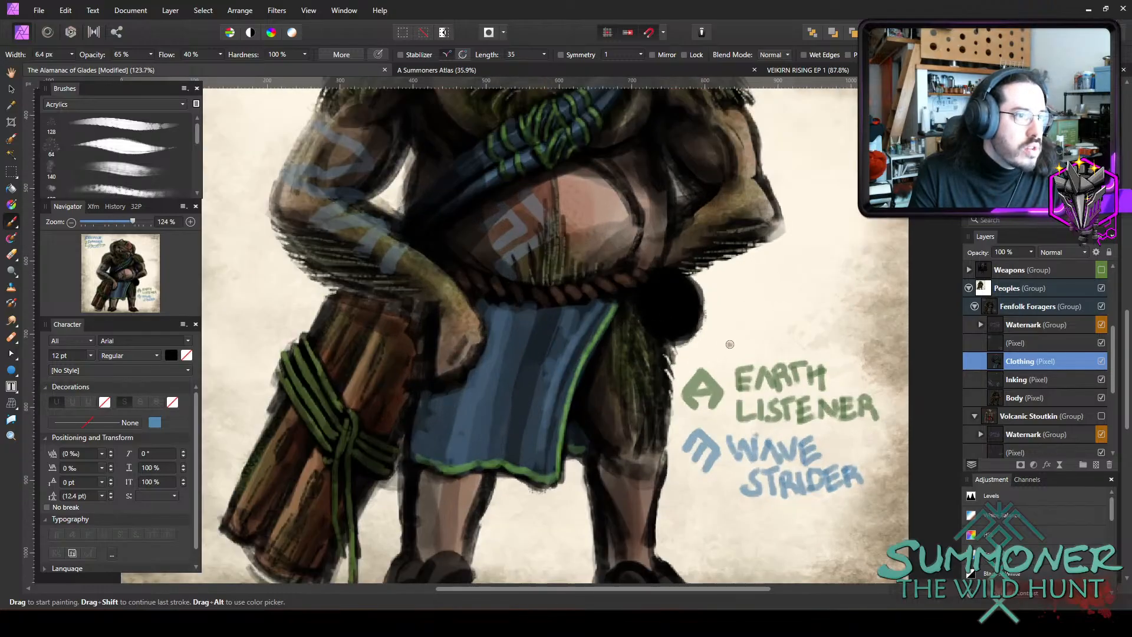
key("bracketright")
key("bracketright")
key("bracketright")
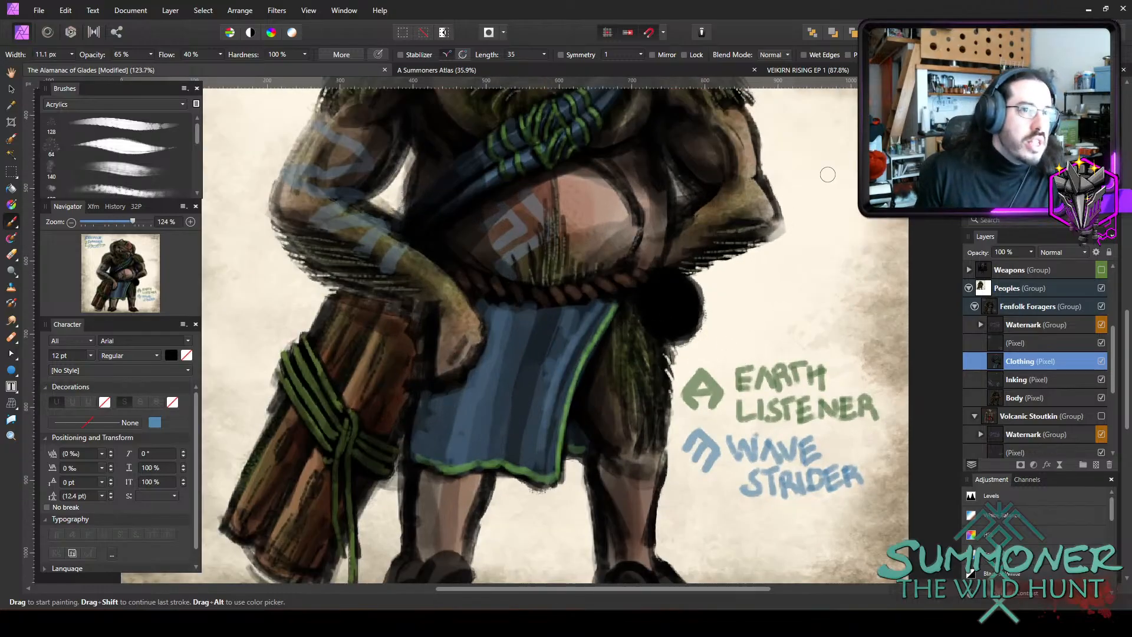
mouse_move(677, 307)
left_mouse_down()
mouse_move(702, 303)
mouse_move(666, 319)
mouse_move(665, 286)
mouse_move(685, 306)
mouse_move(671, 320)
mouse_move(658, 299)
mouse_move(667, 287)
mouse_move(688, 316)
mouse_move(665, 325)
mouse_move(667, 291)
mouse_move(660, 321)
left_mouse_up()
key("ctrl+z")
Shade the upper part of the hip pouch with a lighter brown, using a 22.4 px brush at 25% opacity.
key("bracketright")
key("bracketright")
key("bracketright")
key("4")
key("5")
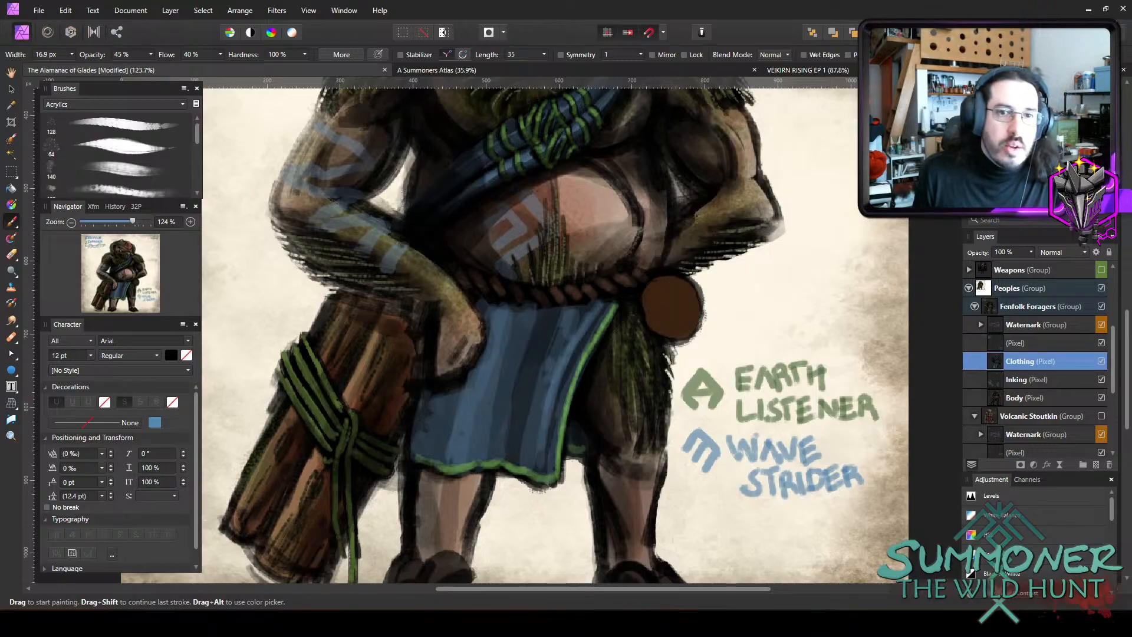
left_click(672, 321, "alt")
left_click(354, 391, "alt")
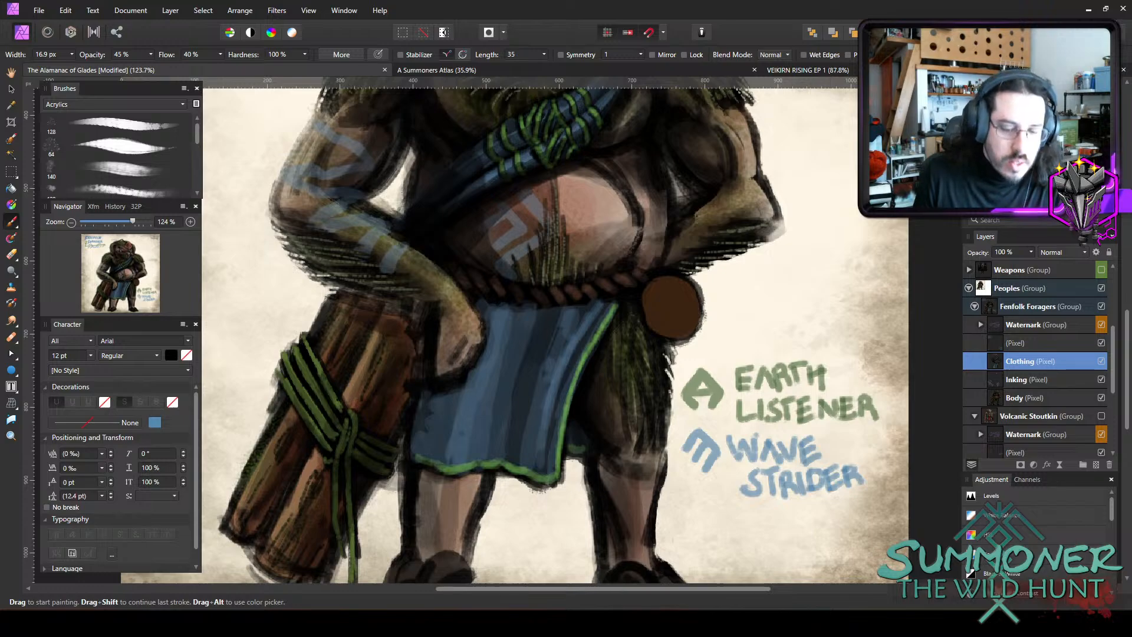
key("2")
key("5")
key("bracketright")
key("bracketright")
mouse_move(672, 293)
left_mouse_down()
mouse_move(684, 313)
mouse_move(674, 296)
left_mouse_up()
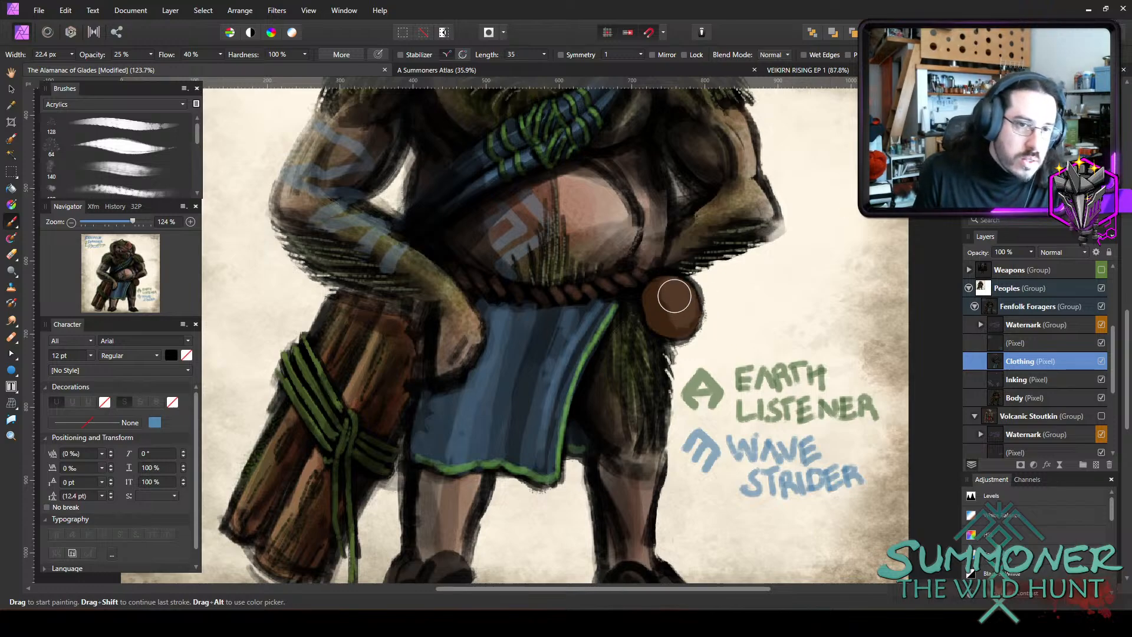
Blend the hip pouch's shading and paint fine crease marks on it at 25% opacity, with brush widths between 2.8 and 11.4 px.
key("bracketleft")
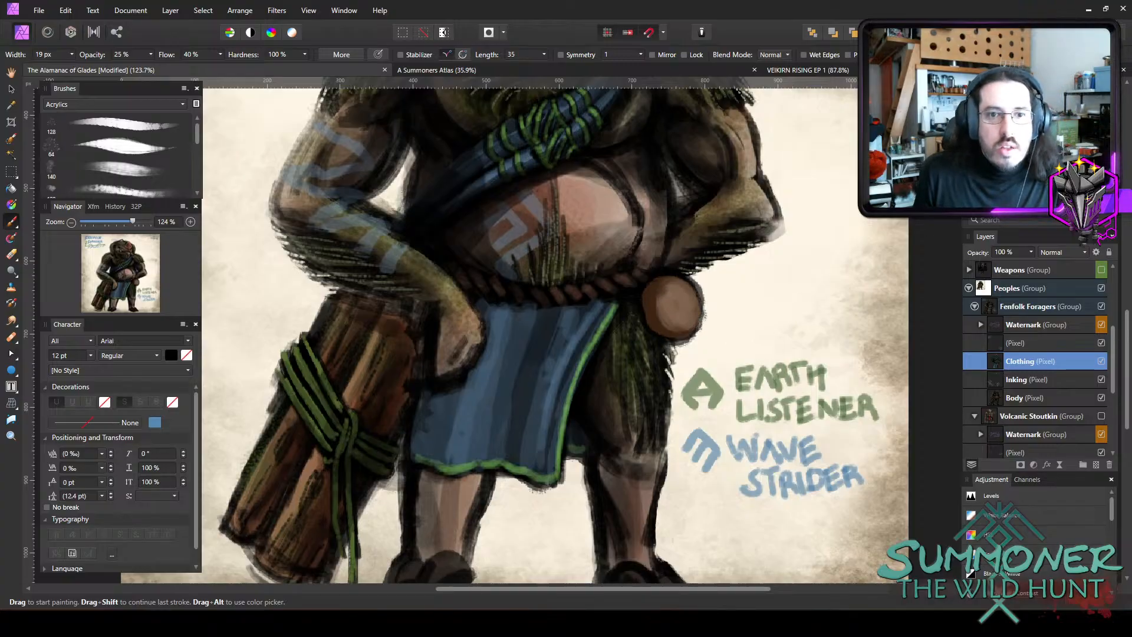
key("bracketleft")
key("bracketleft")
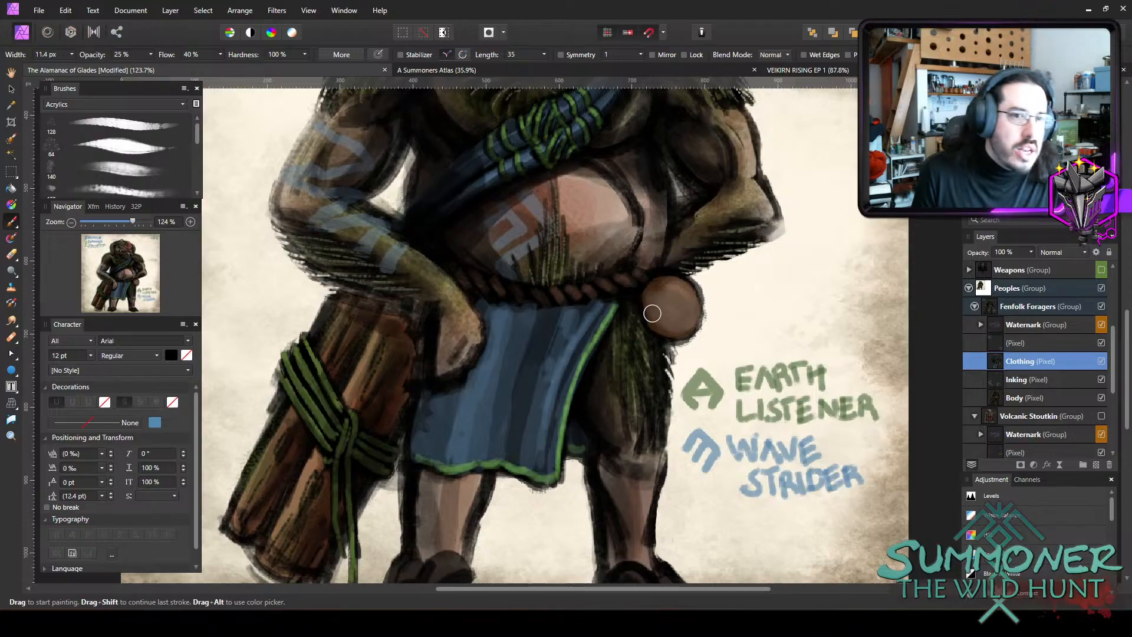
key("bracketleft")
key("bracketleft")
key("bracketleft")
key("bracketleft")
key("bracketleft")
key("bracketleft")
key("bracketleft")
key("bracketleft")
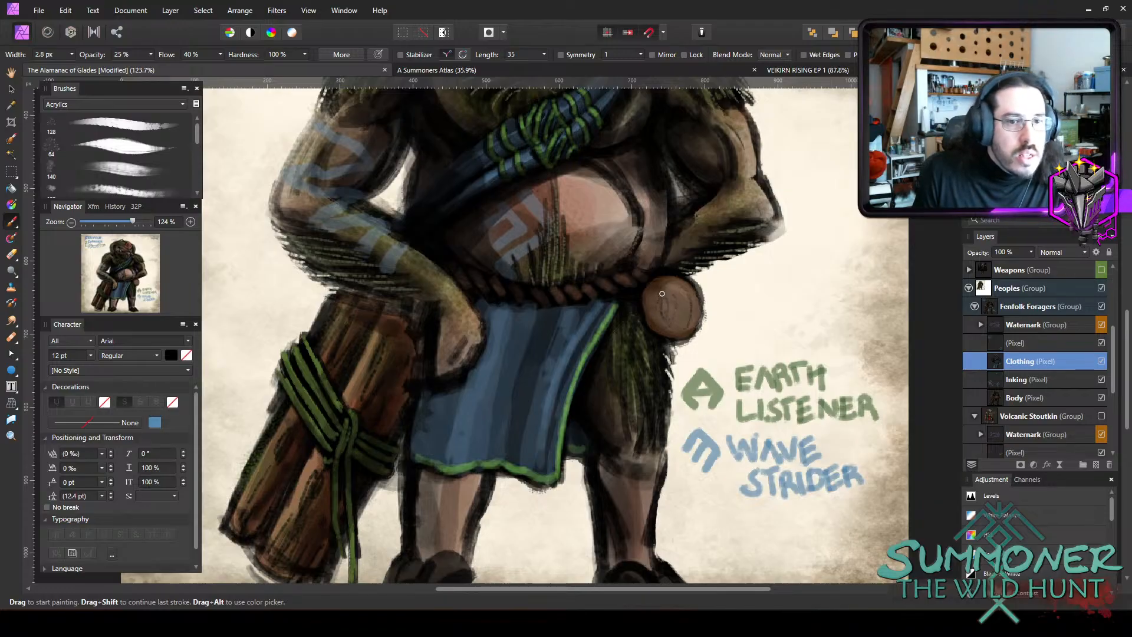
key("bracketright")
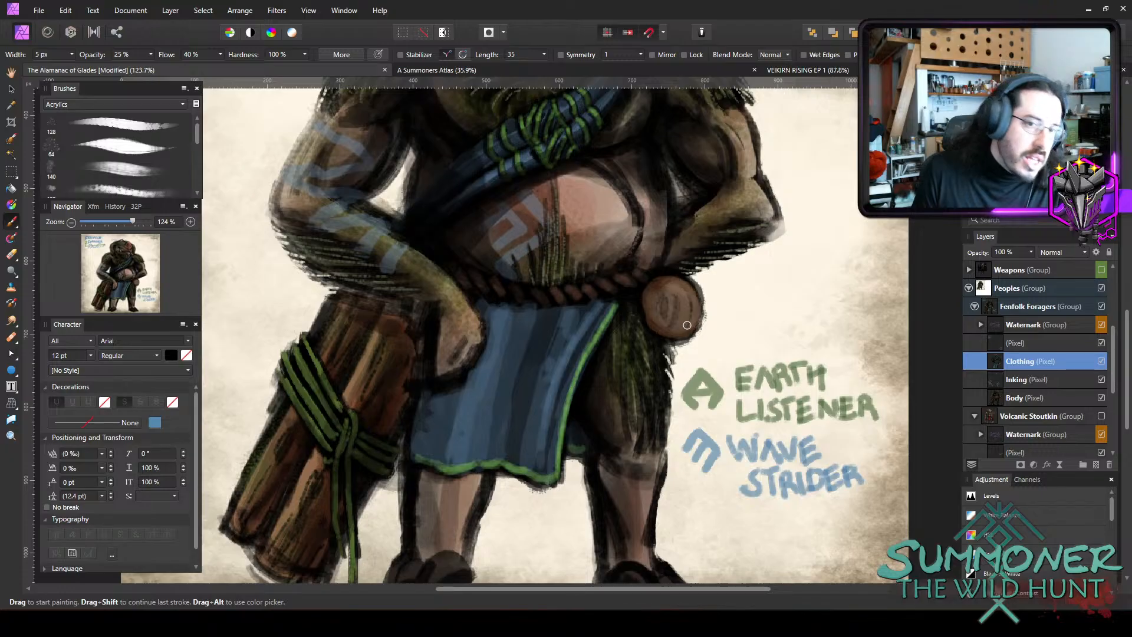
key("bracketright")
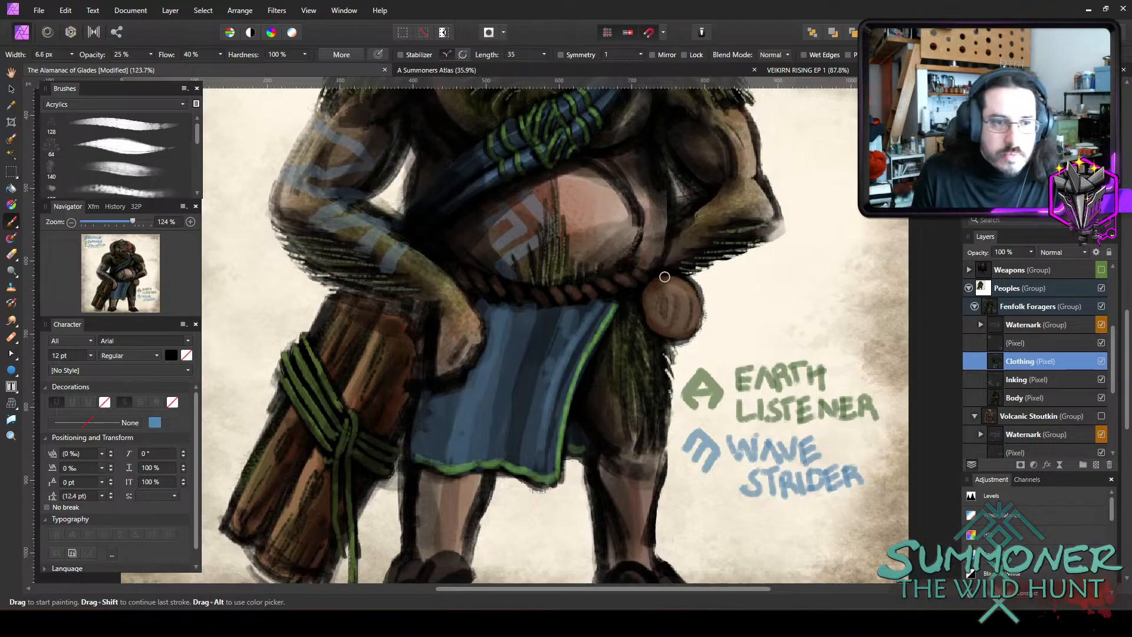
key("bracketright")
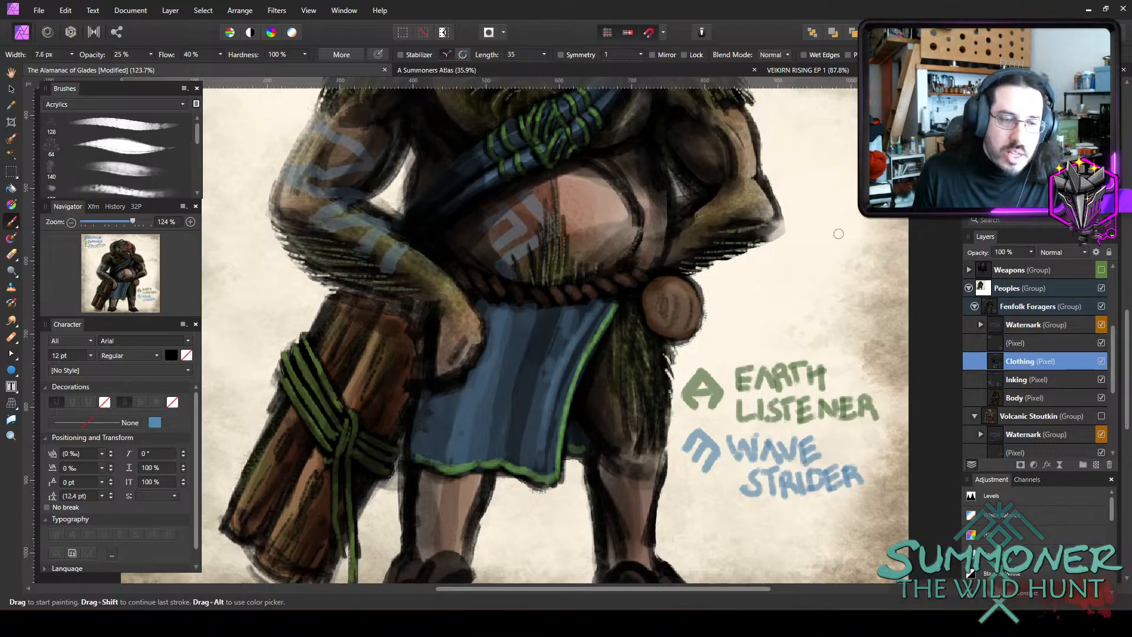
Paint a dark rim around the hip pouch's upper edge with a 7.1 px brush at 75% opacity, and add small brown stitch marks along it.
key("7")
key("5")
key("bracketright")
key("bracketright")
key("bracketright")
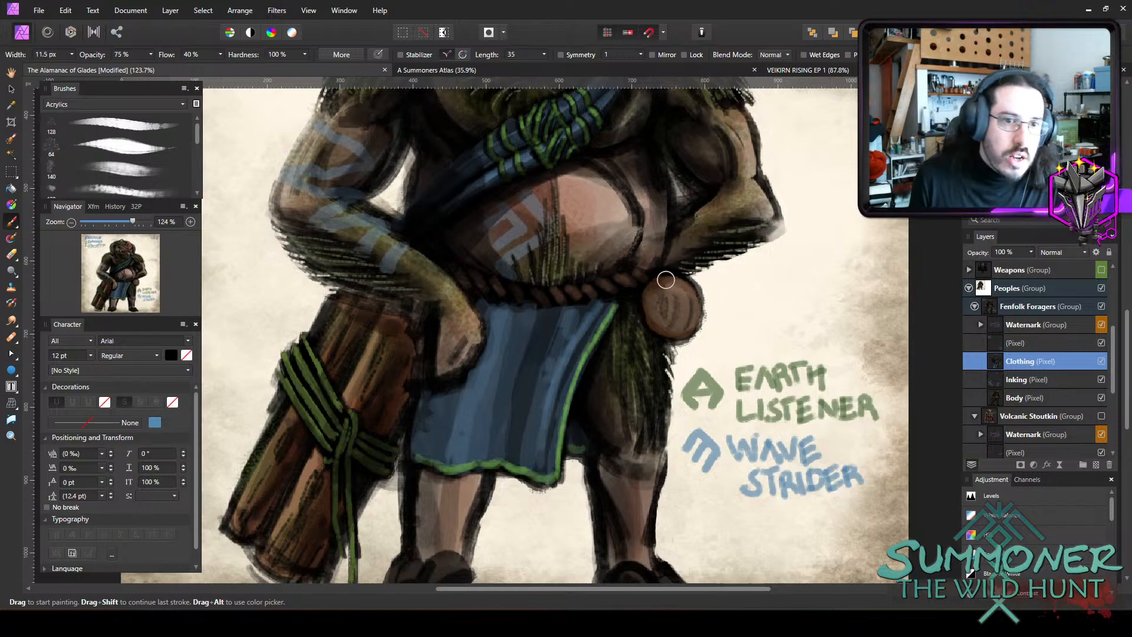
key("bracketleft")
key("bracketleft")
key("bracketleft")
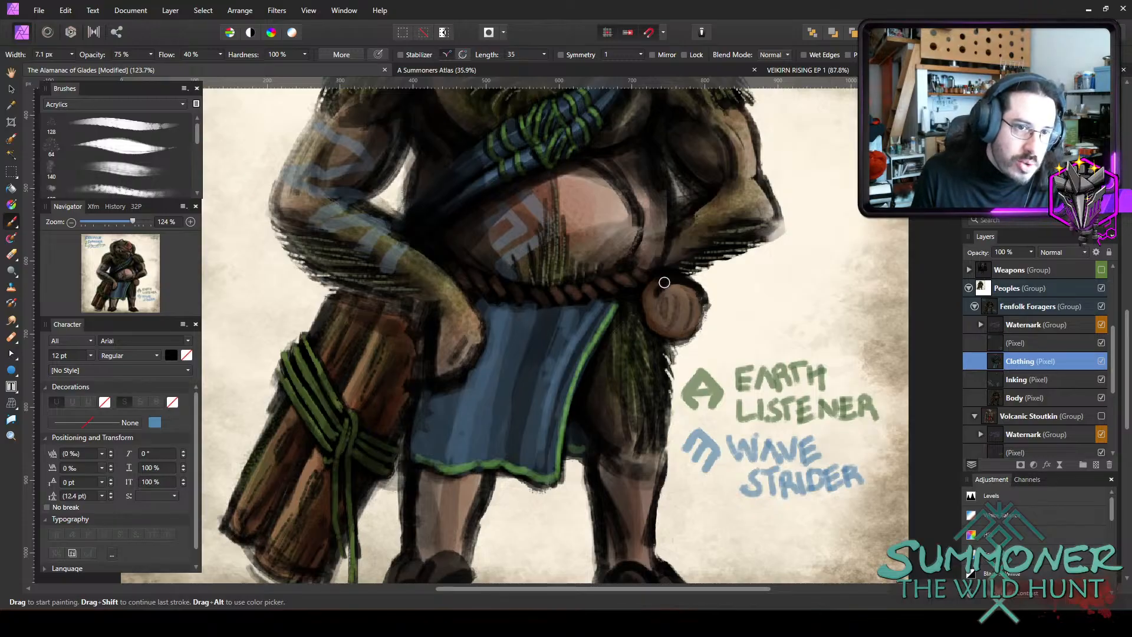
left_click_drag(665, 283, 651, 311)
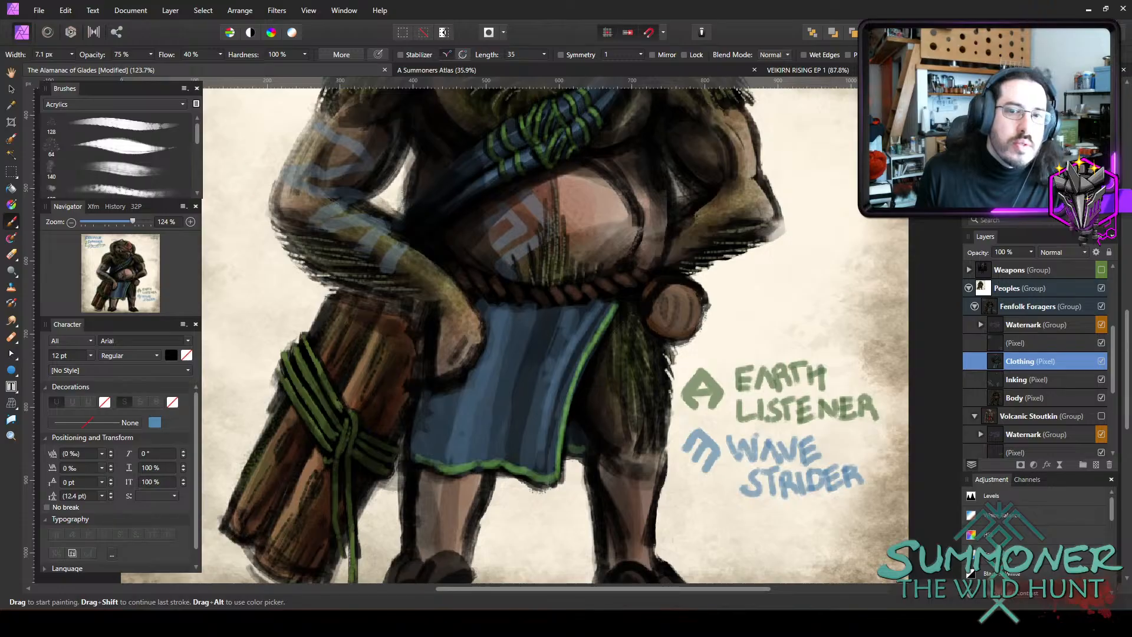
key("bracketleft")
key("bracketleft")
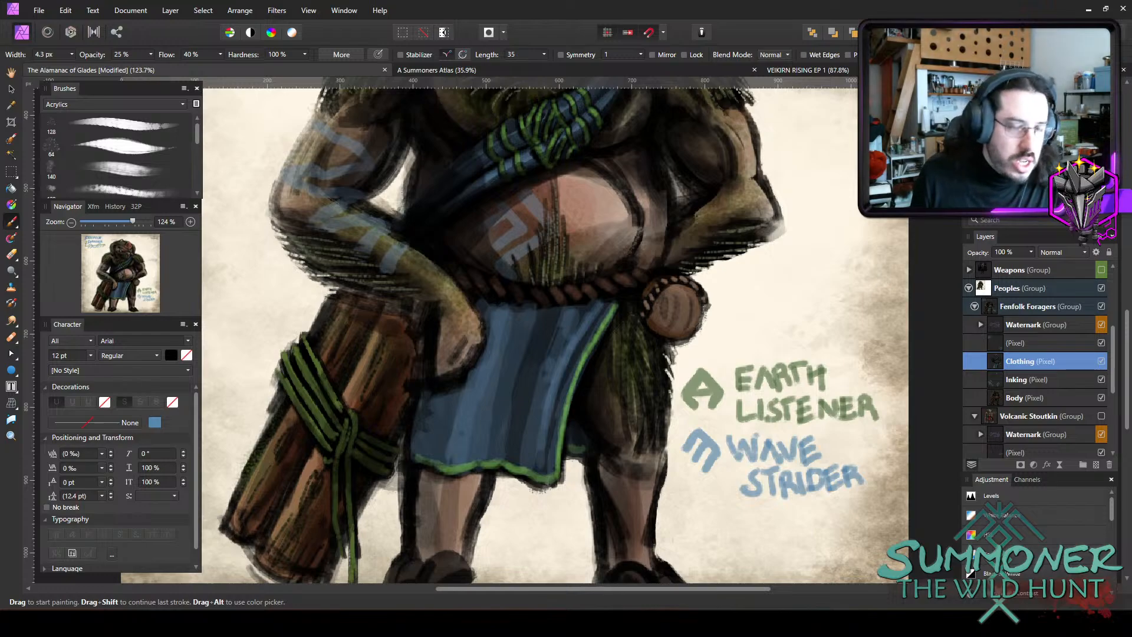
Softly shade the front of the hip pouch at 10% opacity, enlarging the brush to 15.2 px for the strokes.
key("]")
key("]")
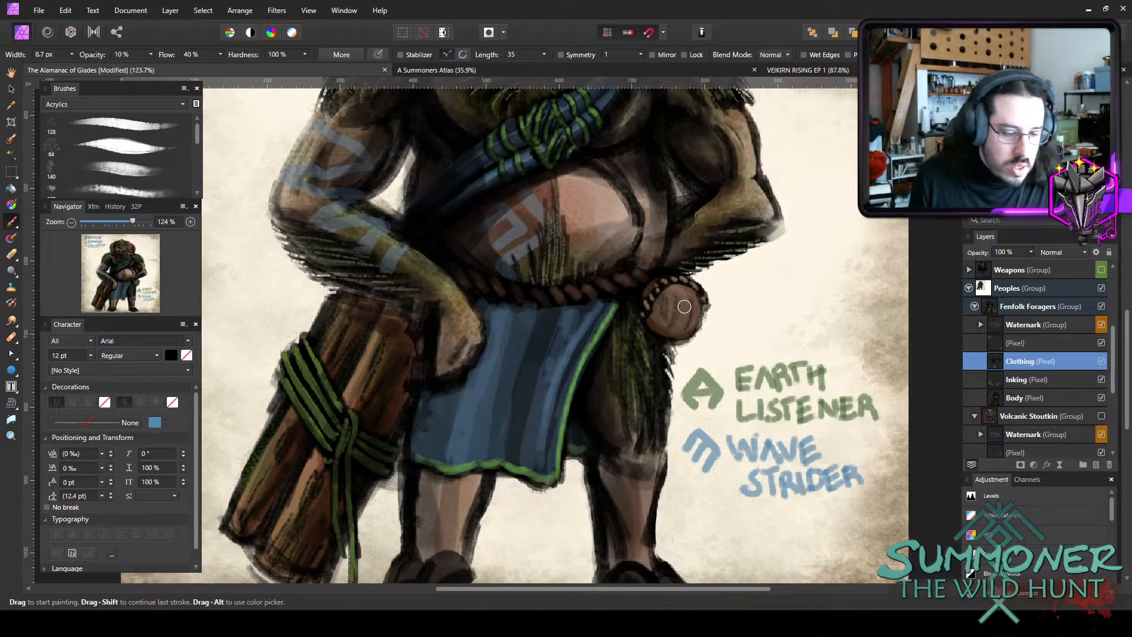
key("]")
key("]")
key("]")
key("1")
key("]")
mouse_move(662, 302)
left_mouse_down()
mouse_move(658, 322)
mouse_move(663, 301)
mouse_move(660, 312)
left_mouse_up()
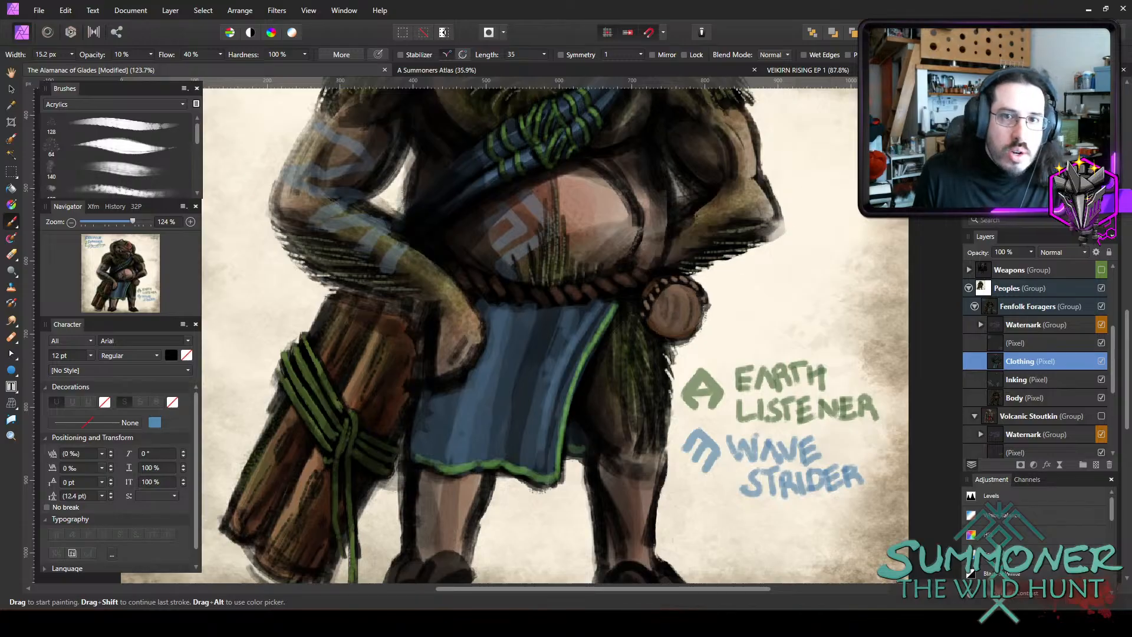
key("]")
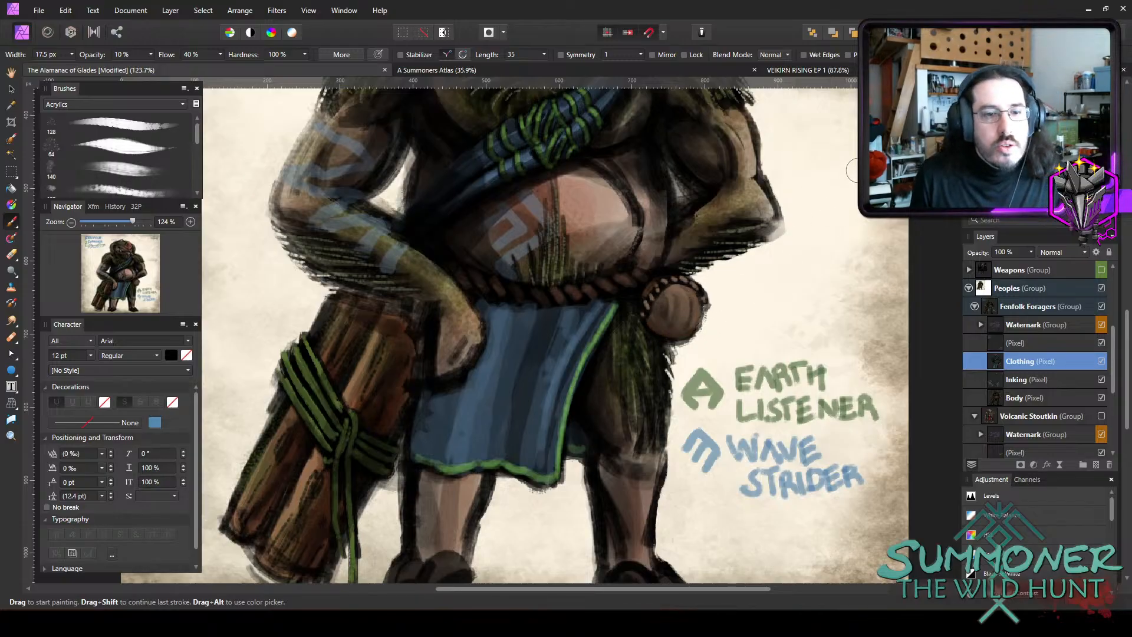
Set the brush to Overlay blend mode at 10.8 px and 35% opacity, with the orange-brown colour 7F4110.
left_click(772, 54)
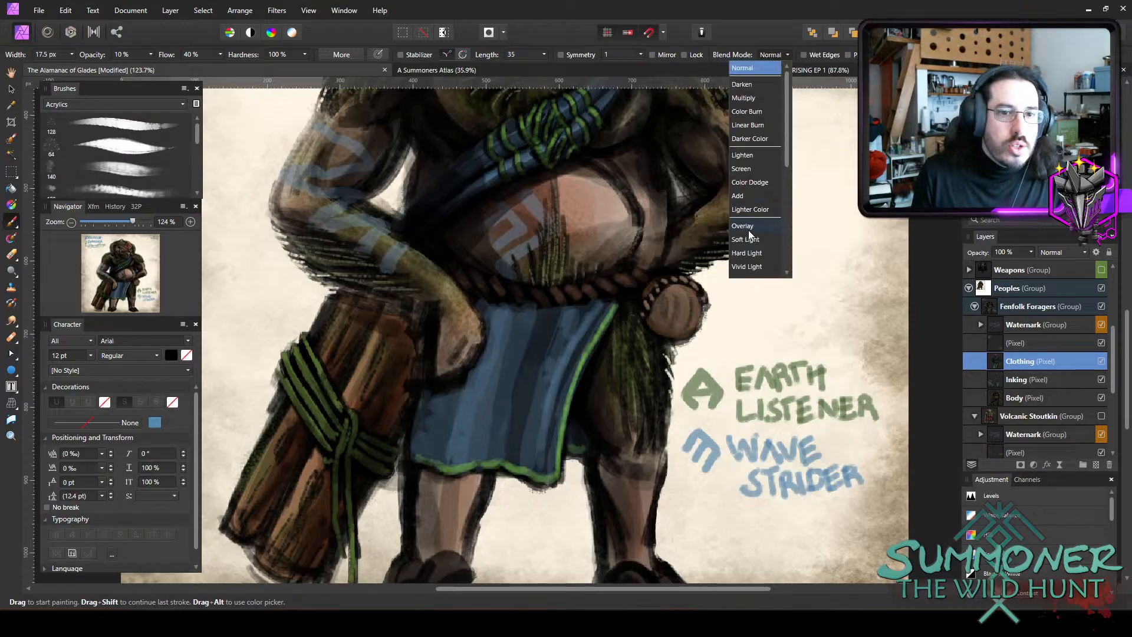
left_click(784, 179)
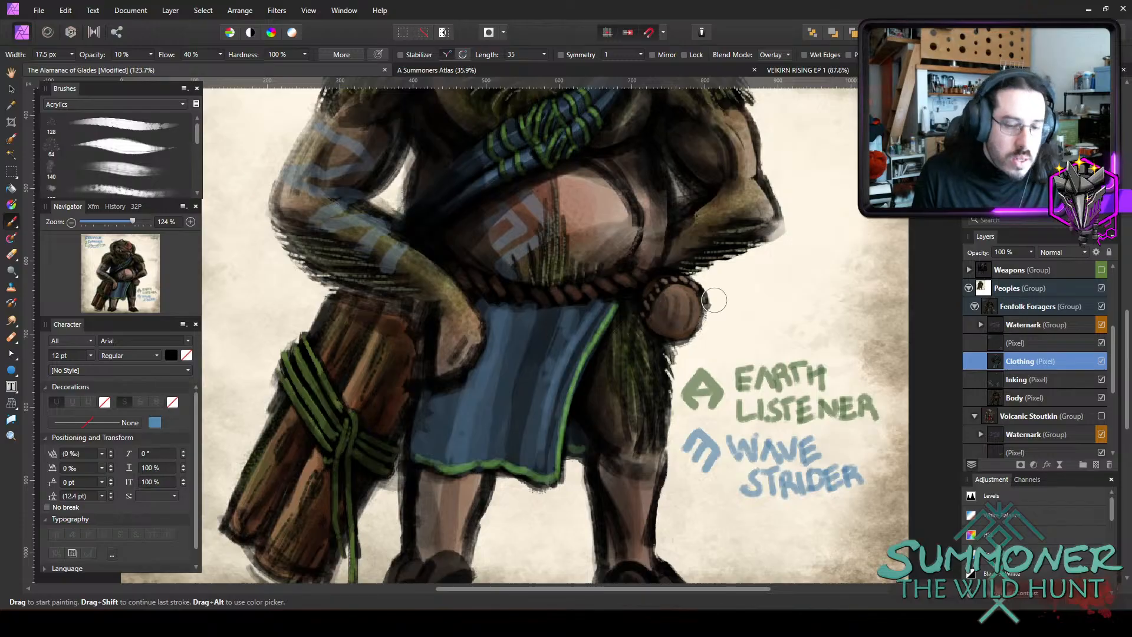
key("bracketleft")
key("bracketleft")
key("bracketleft")
key("3")
key("5")
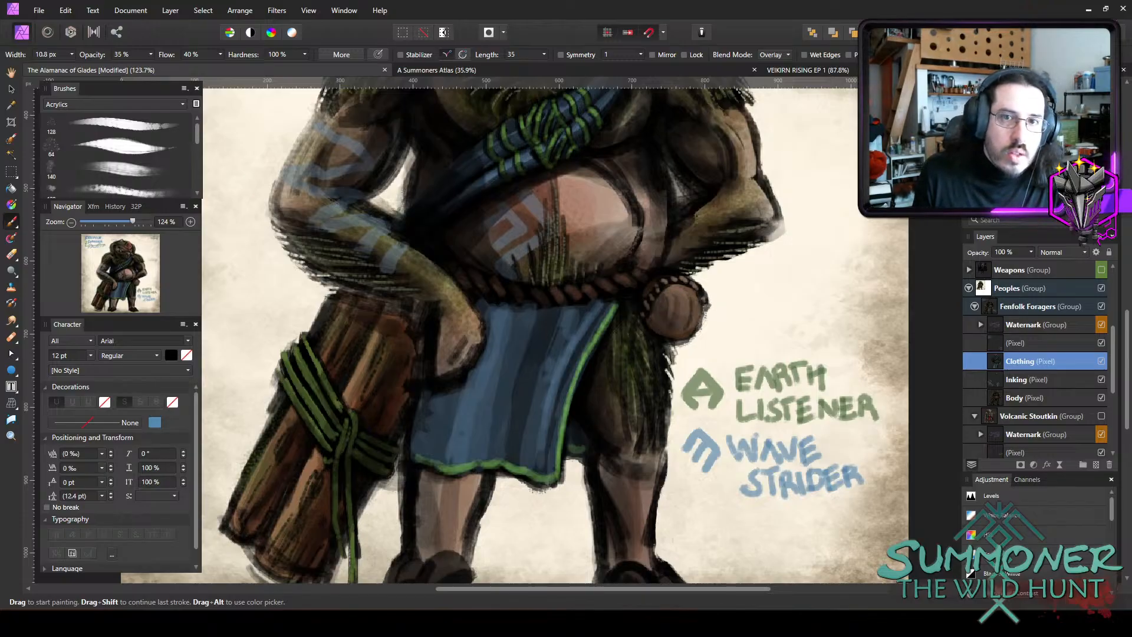
double_click(986, 77)
left_click_drag(424, 451, 432, 450)
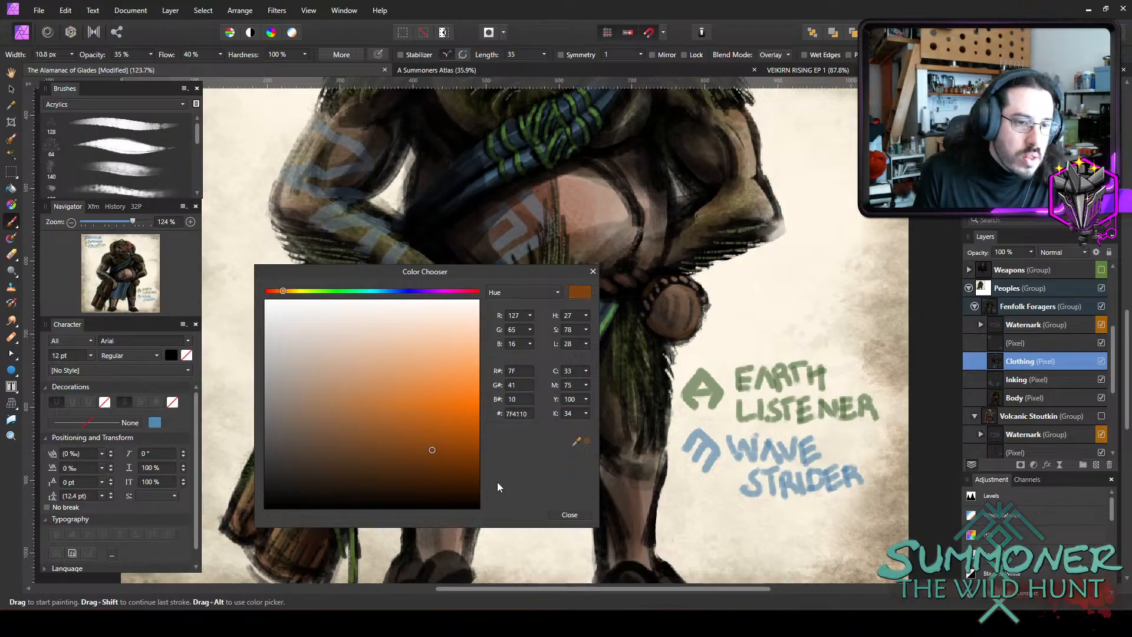
left_click(570, 515)
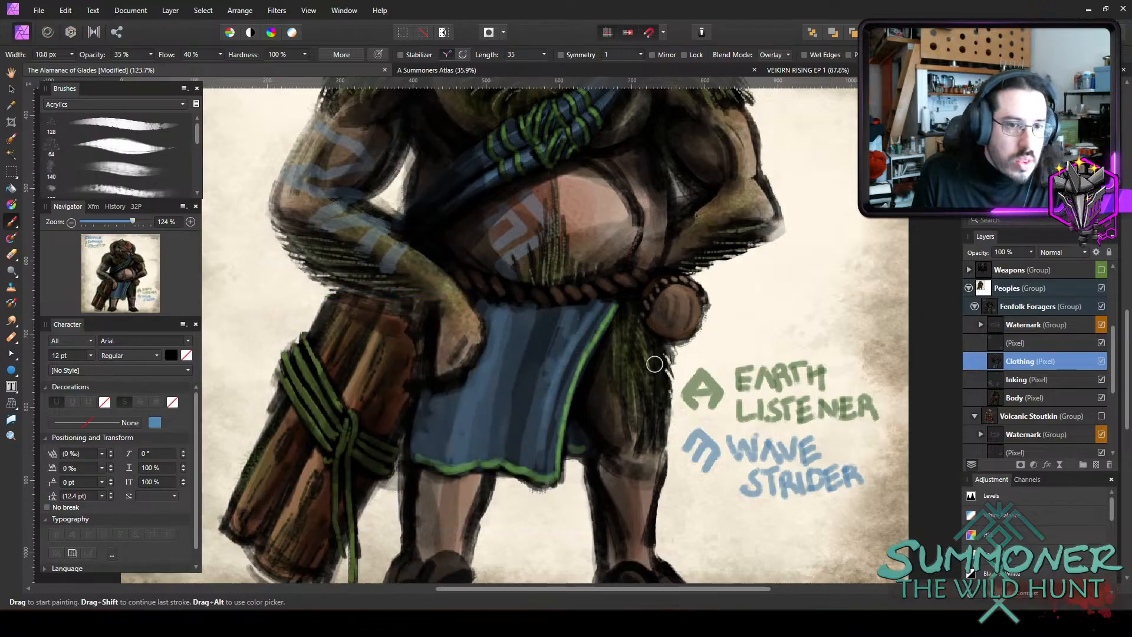
Glaze the hip pouch with warm brown Overlay strokes at 35% opacity, starting at 12.1 px and refining details at 3.9 px.
key("]")
left_click_drag(650, 324, 680, 327)
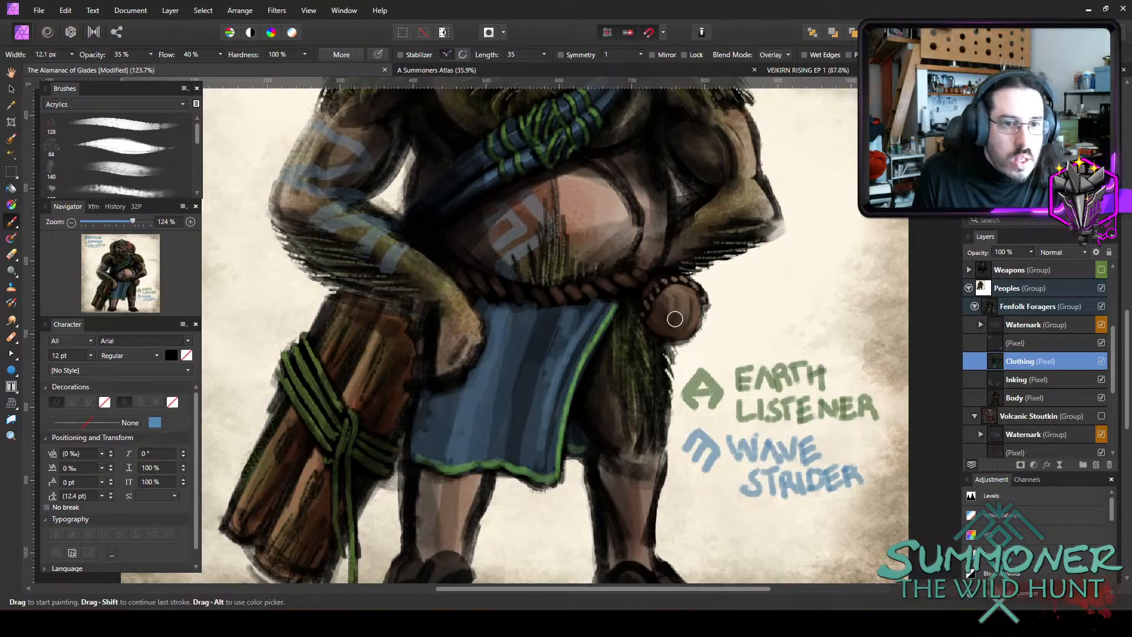
key("[")
key("[")
key("[")
key("[")
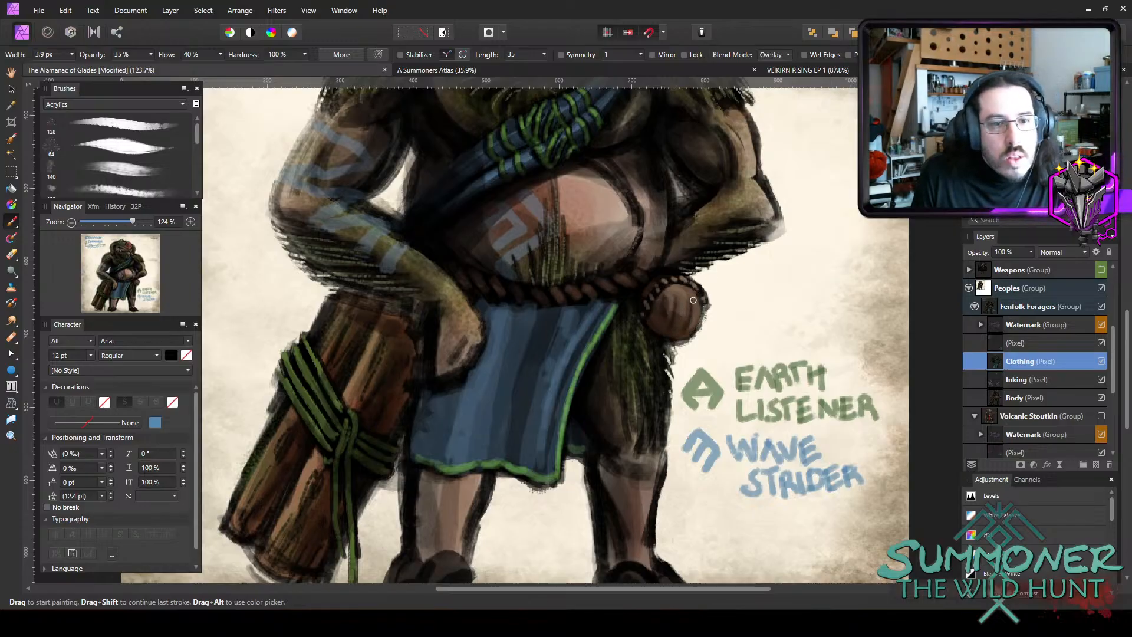
key("]")
key("]")
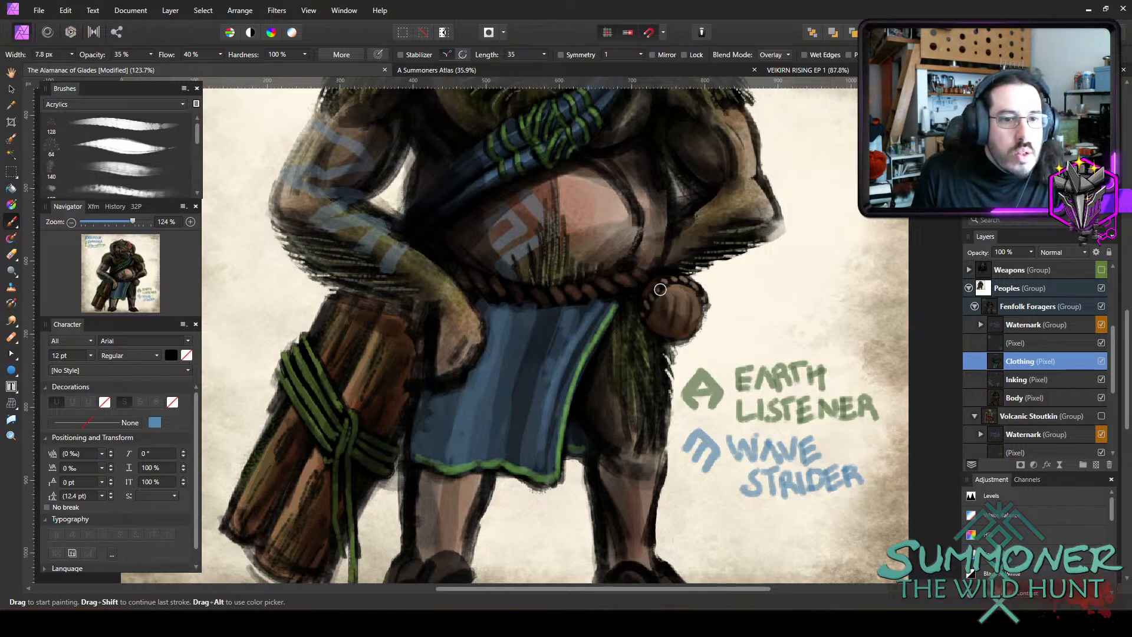
Deepen the hip pouch's tones with soft Overlay strokes at 10% opacity, widening the brush to 14.7 px.
key("]")
key("]")
key("]")
key("]")
key("]")
key("]")
key("[")
key("[")
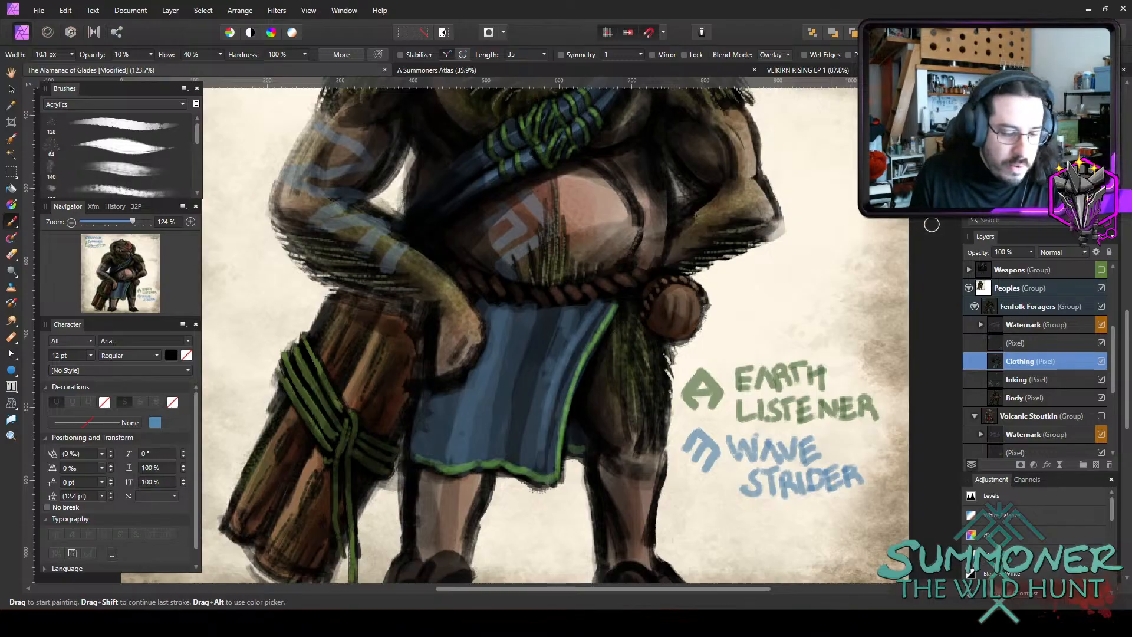
key("]")
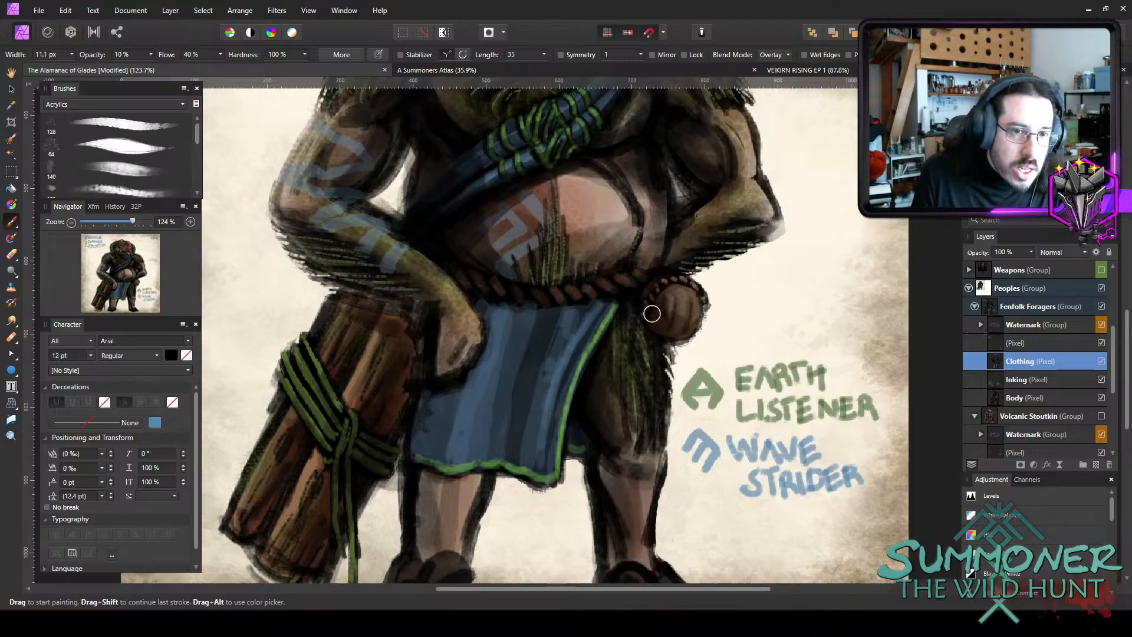
key("]")
key("]")
key("]")
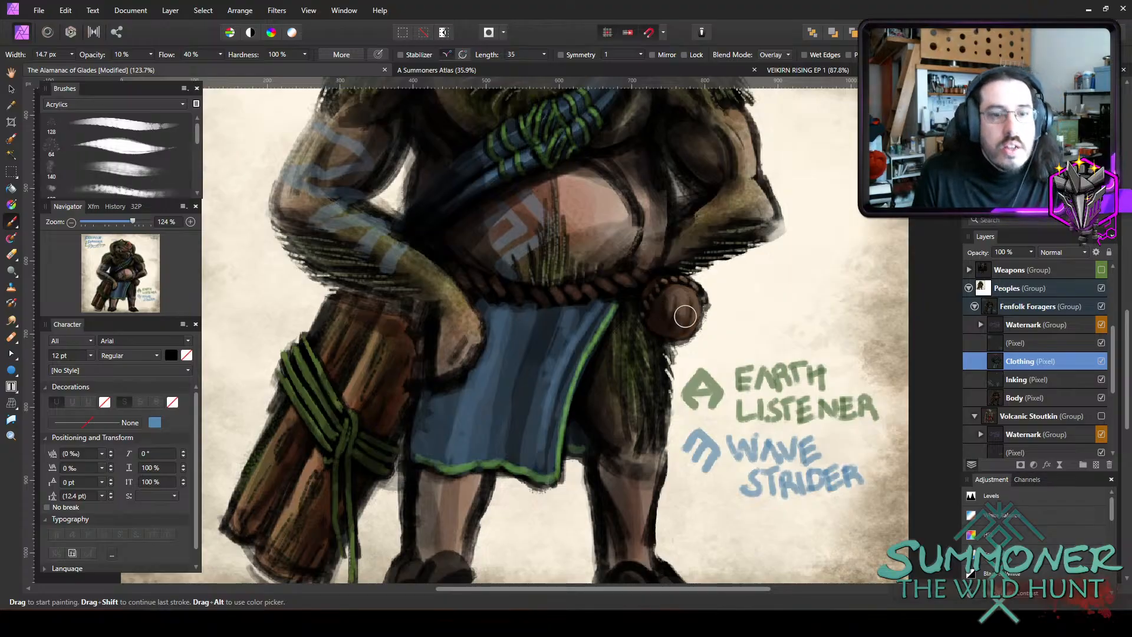
Review the whole Fenfolk Forager figure and save the document.
scroll(762, 324, "down", 3)
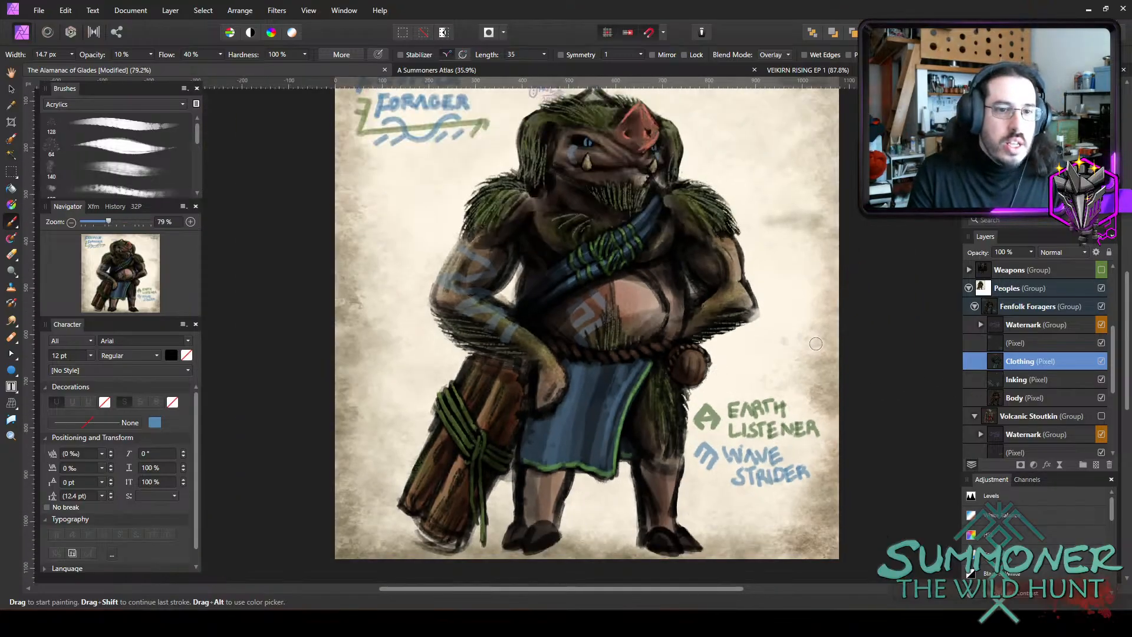
scroll(857, 492, "up", 2)
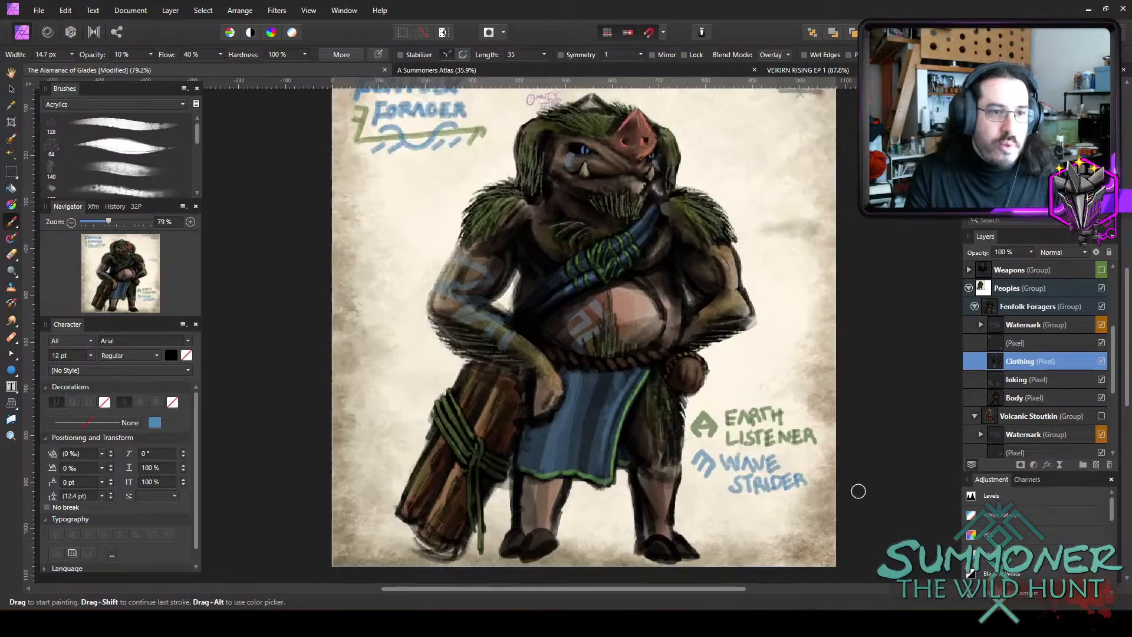
left_click_drag(725, 593, 760, 589)
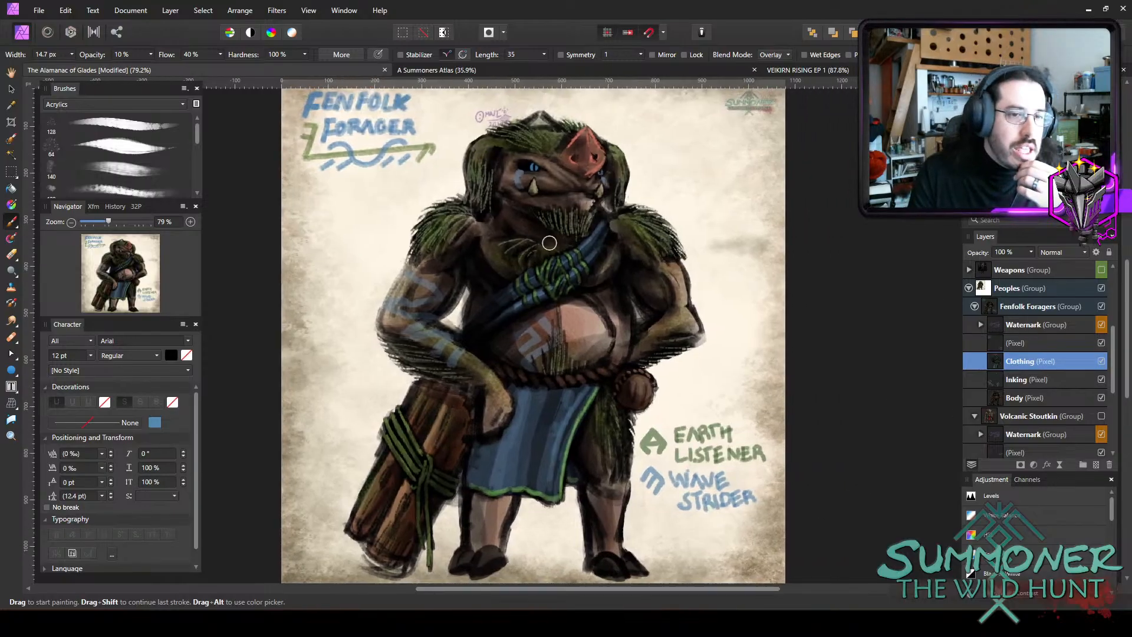
left_click(39, 10)
left_click(45, 181)
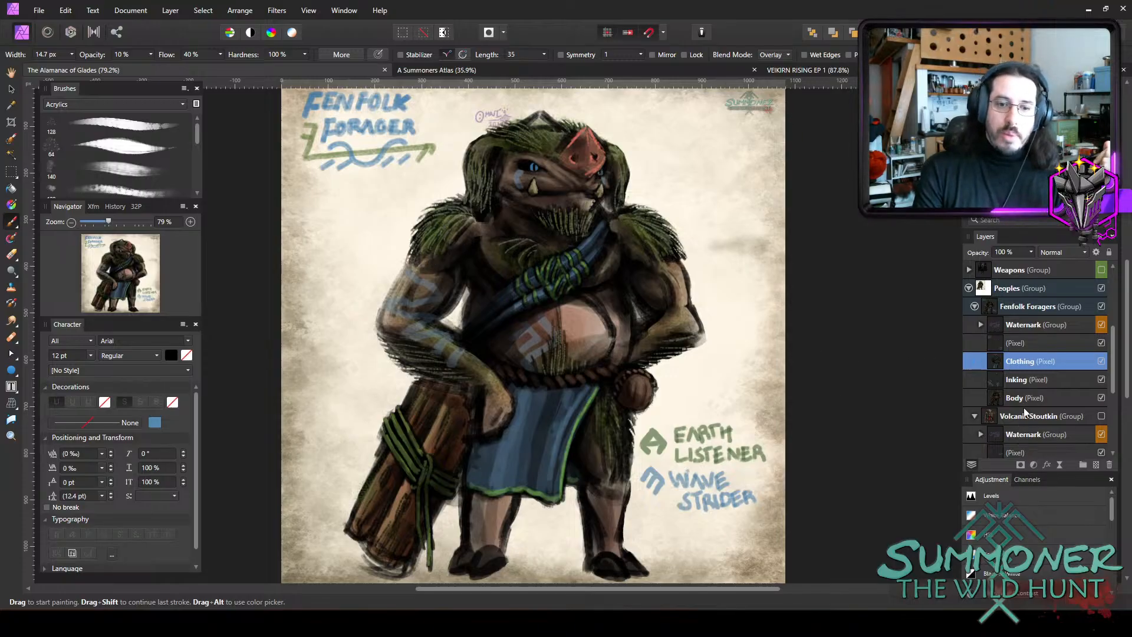
Collapse the Fenfolk Foragers group and hide it, and show the Volcanic Stoutkin group instead.
left_click(974, 306)
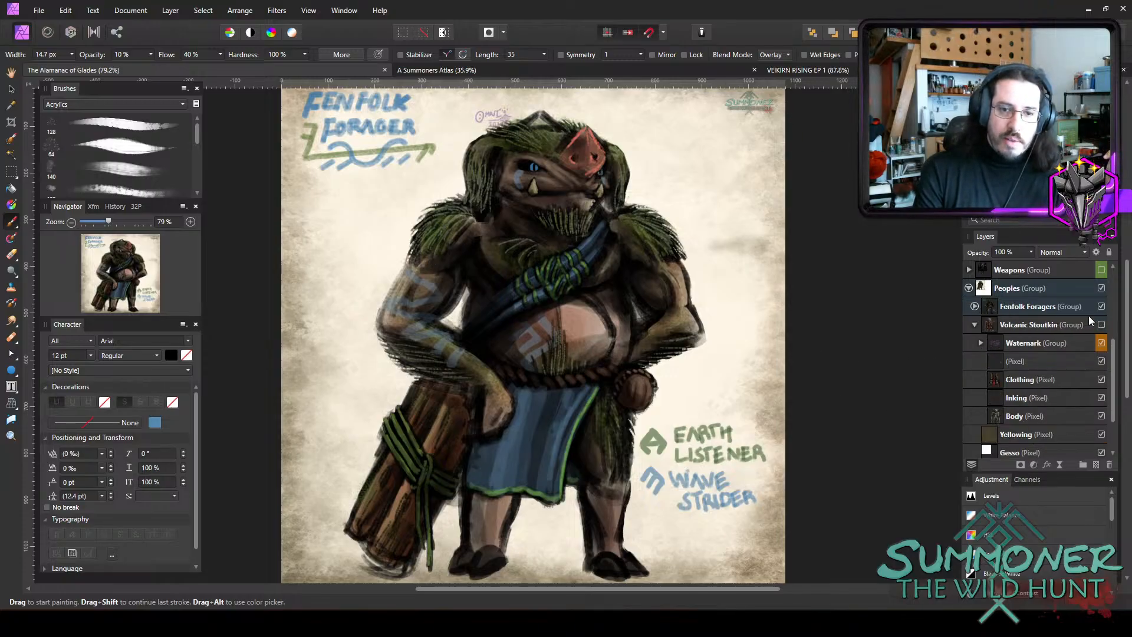
left_click(1101, 324)
left_click(1098, 306)
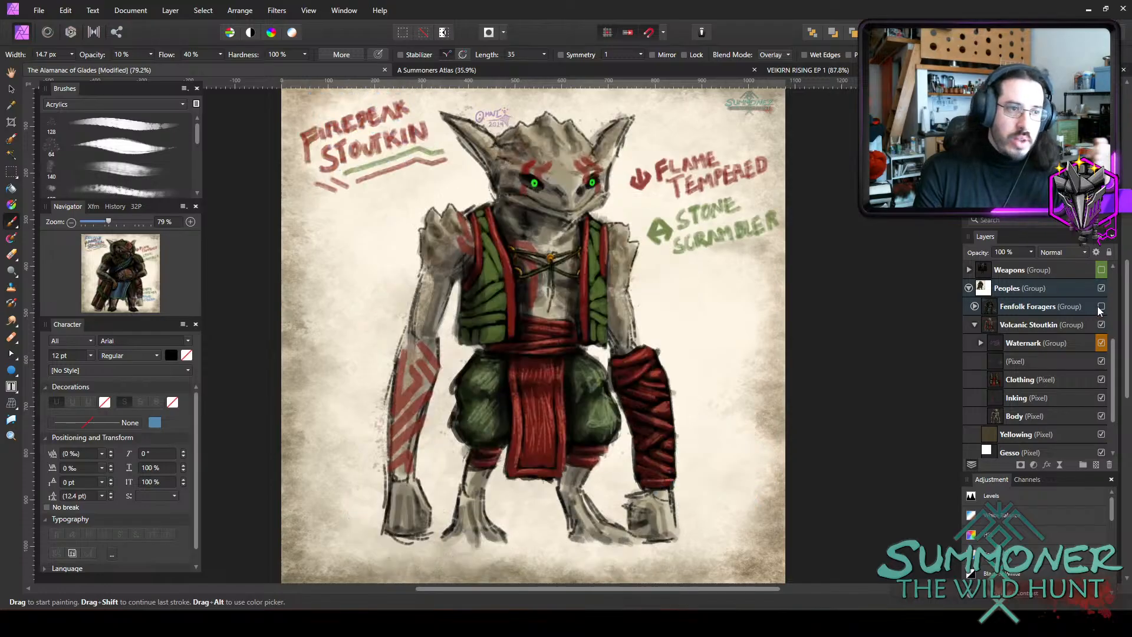